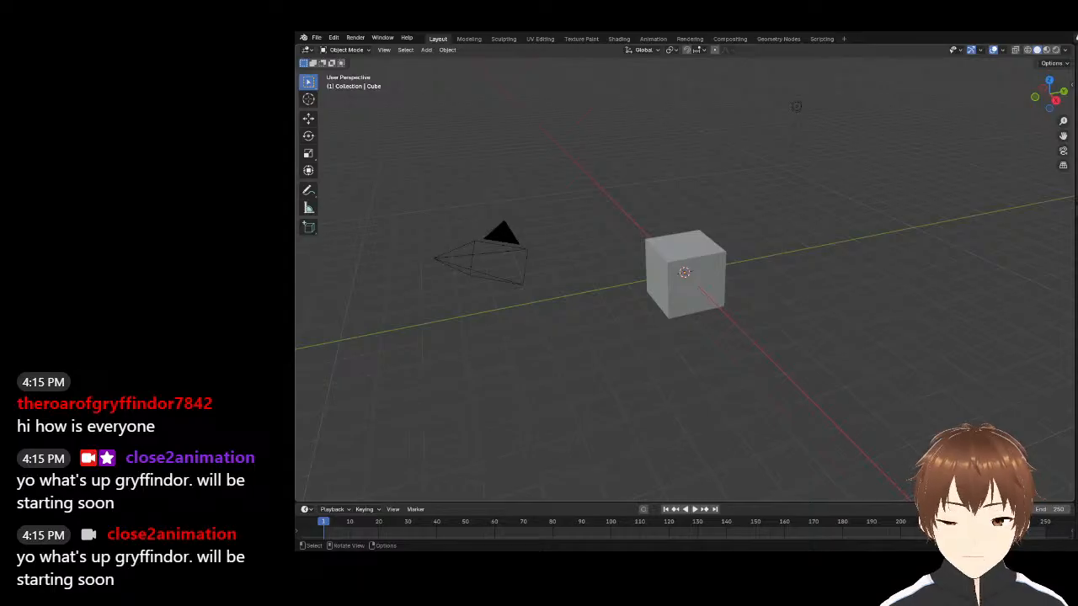
Examine the comic scene's two characters and speech bubbles in the 3D viewport
{"action": "left_click_drag", "start_coordinate": [297, 192], "coordinate": [414, 192]}
{"action": "left_click", "coordinate": [414, 192]}
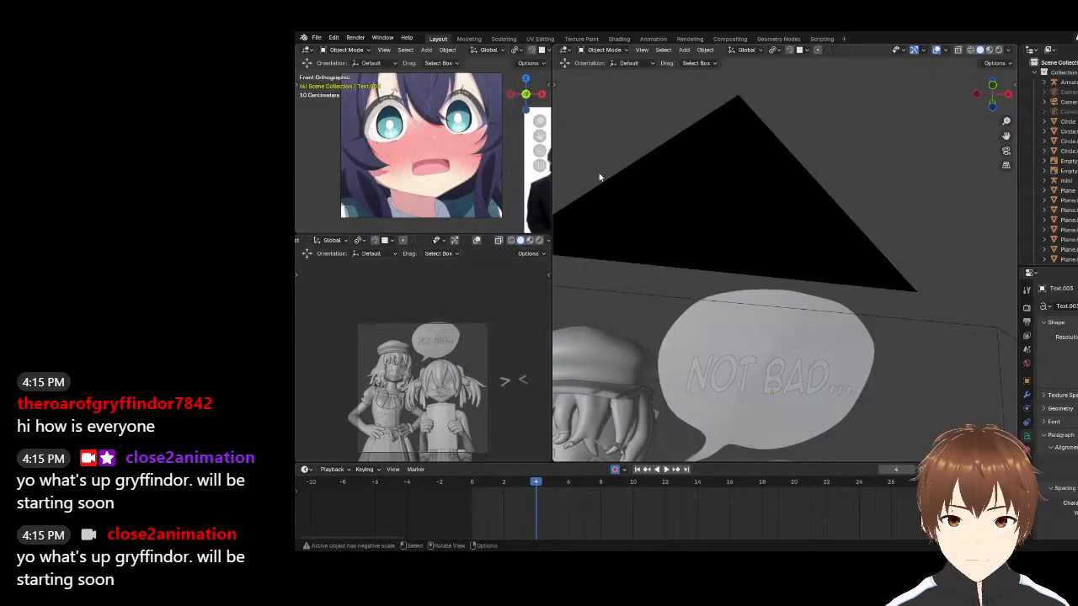
{"action": "scroll", "coordinate": [734, 266], "scroll_direction": "down", "scroll_amount": 4}
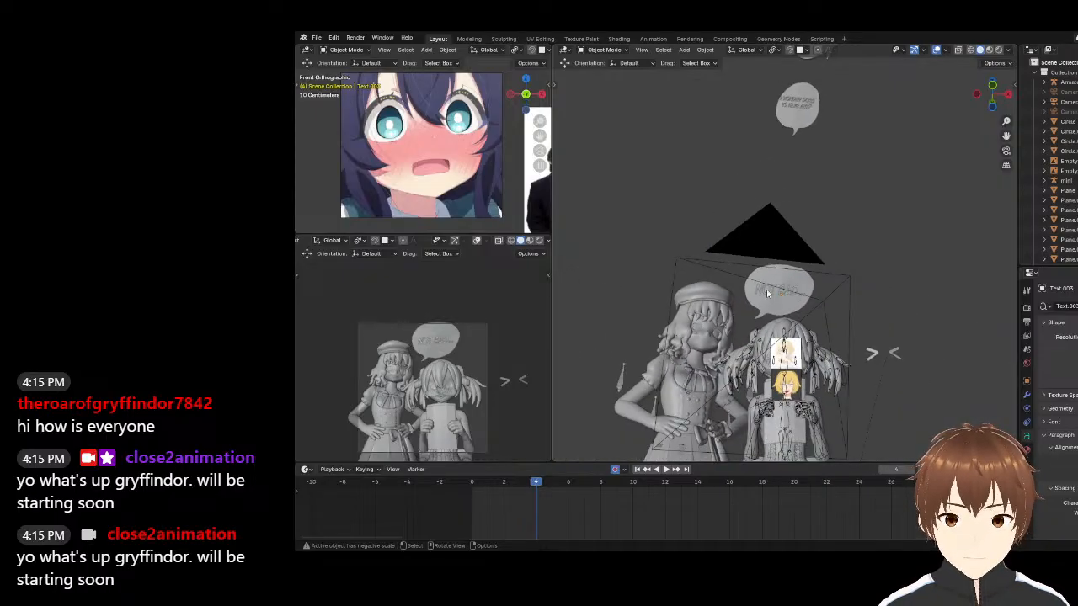
{"action": "scroll", "coordinate": [787, 320], "scroll_direction": "up", "scroll_amount": 1}
{"action": "scroll", "coordinate": [775, 313], "scroll_direction": "down", "scroll_amount": 1}
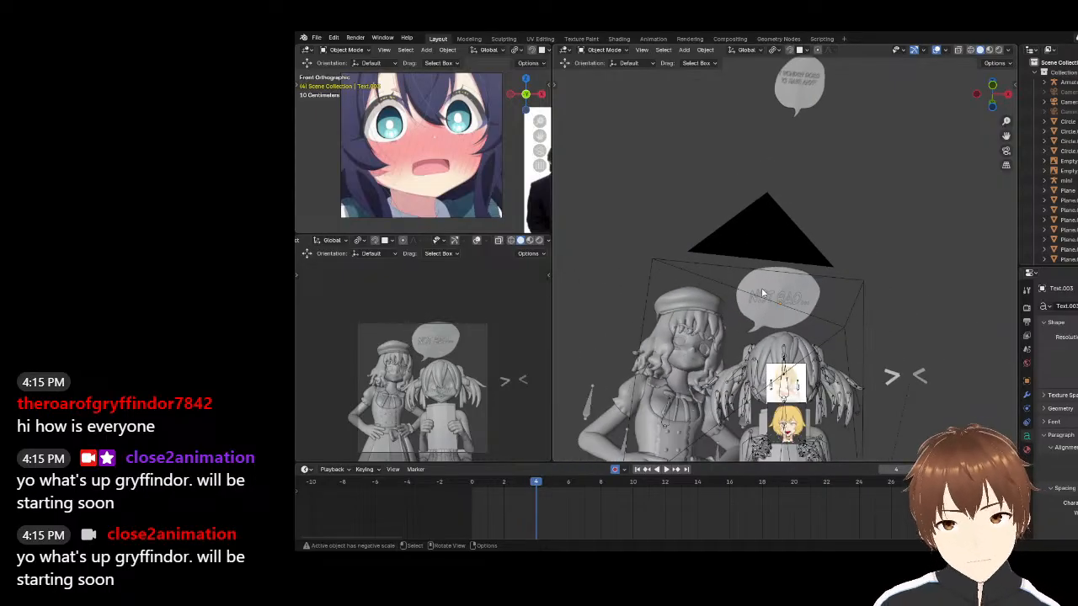
{"action": "scroll", "coordinate": [765, 295], "scroll_direction": "up", "scroll_amount": 3}
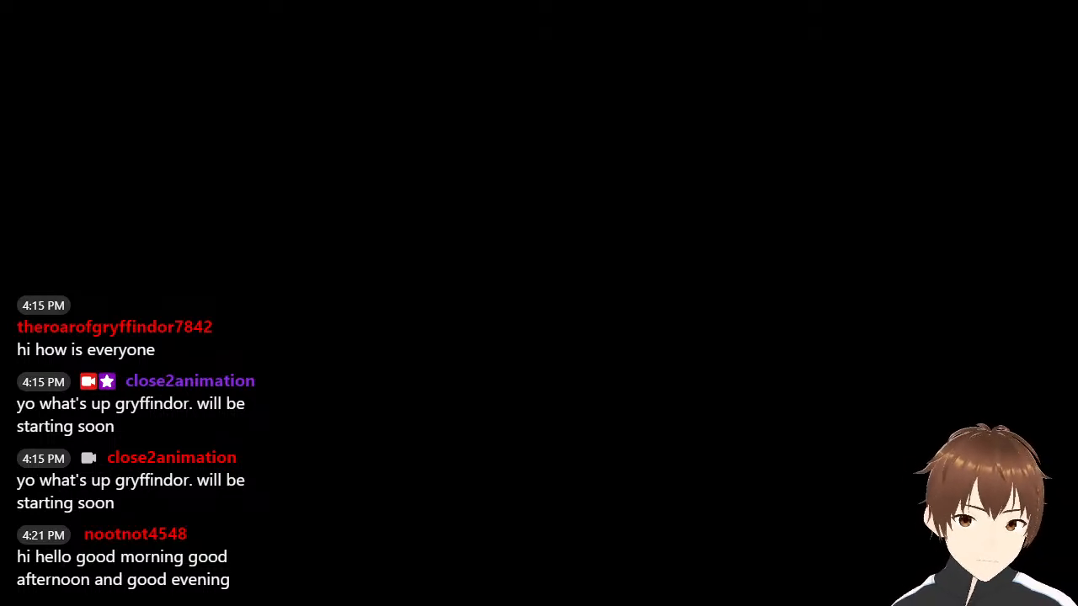
{"action": "scroll", "coordinate": [797, 190], "scroll_direction": "down", "scroll_amount": 3}
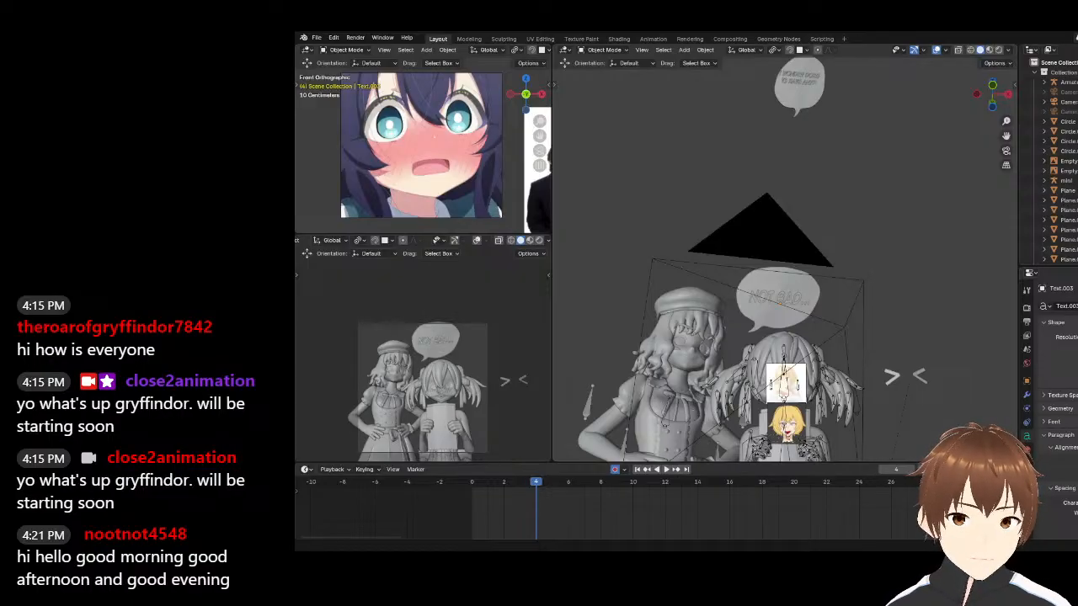
Switch to Krita and review the comic strip panel by panel, from "LOOK VIINI FANART!" to "NOT BAD..."
{"action": "key", "text": "alt+Tab"}
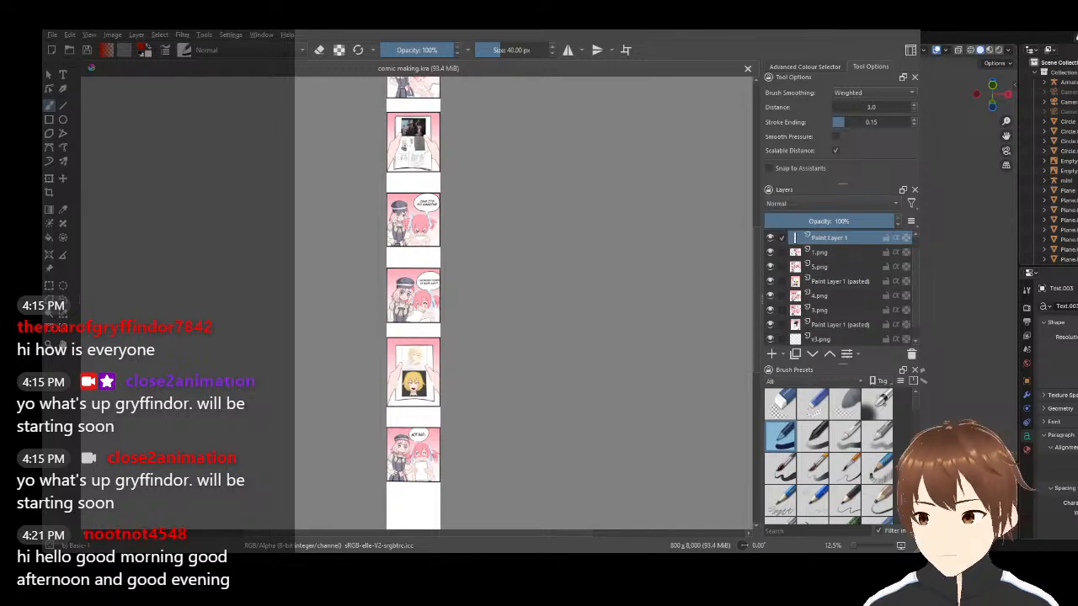
{"action": "scroll", "coordinate": [388, 250], "scroll_direction": "up", "scroll_amount": 4}
{"action": "scroll", "coordinate": [390, 373], "scroll_direction": "down", "scroll_amount": 4}
{"action": "scroll", "coordinate": [421, 204], "scroll_direction": "up", "scroll_amount": 4}
{"action": "scroll", "coordinate": [443, 388], "scroll_direction": "down", "scroll_amount": 2}
{"action": "scroll", "coordinate": [436, 198], "scroll_direction": "up", "scroll_amount": 1}
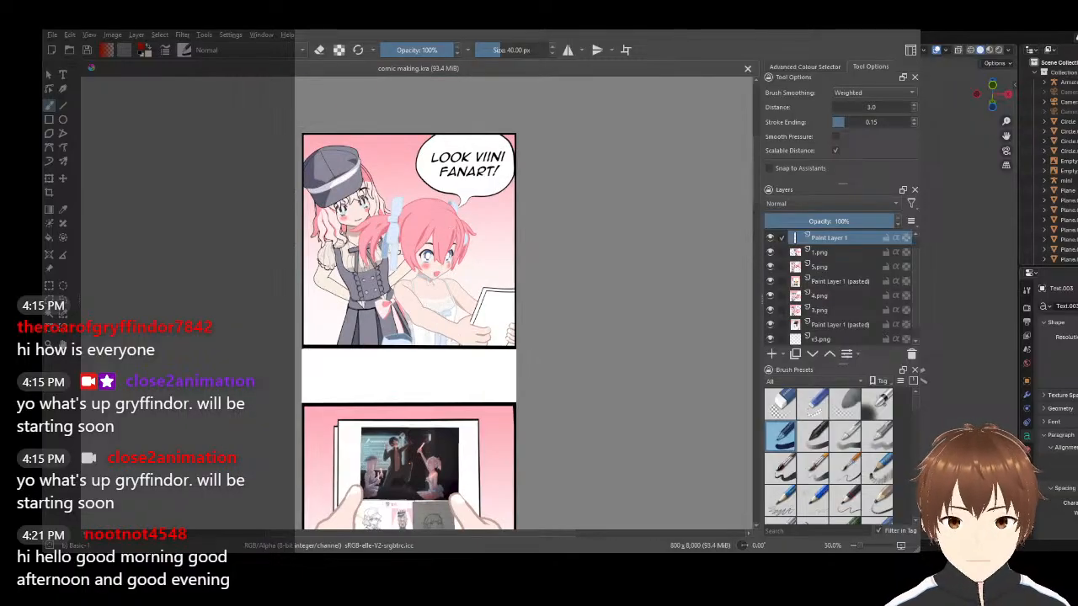
{"action": "scroll", "coordinate": [661, 174], "scroll_direction": "down", "scroll_amount": 4}
{"action": "scroll", "coordinate": [530, 319], "scroll_direction": "up", "scroll_amount": 4, "text": "ctrl"}
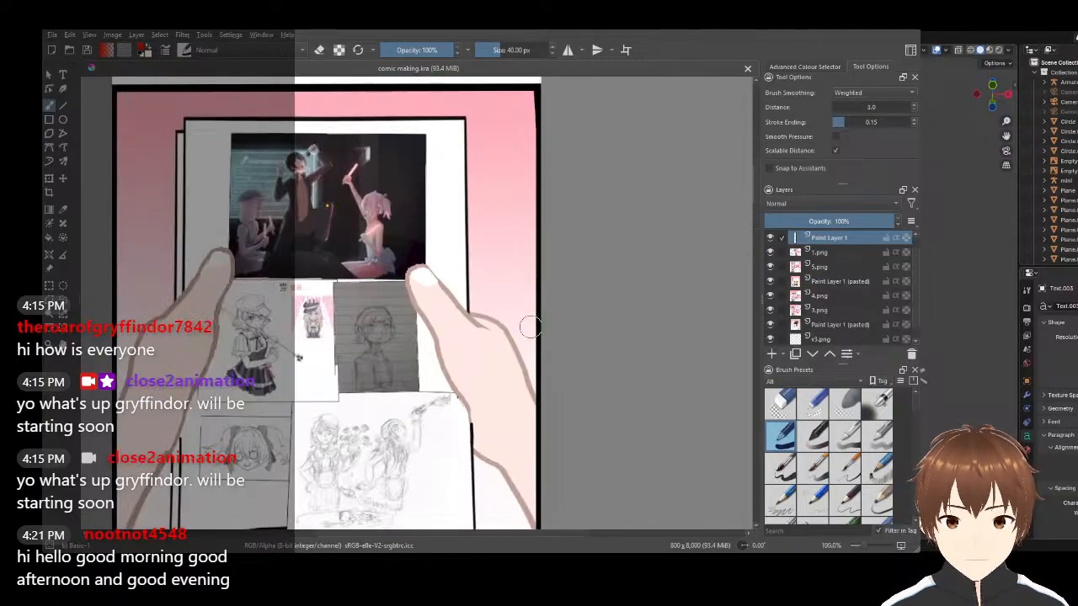
{"action": "scroll", "coordinate": [551, 327], "scroll_direction": "down", "scroll_amount": 6}
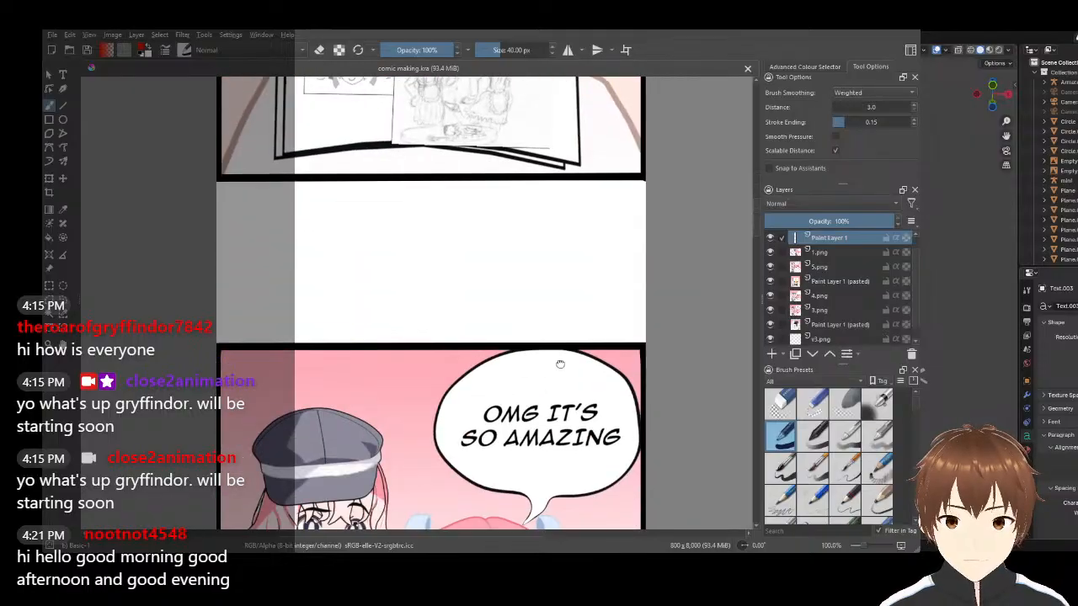
{"action": "scroll", "coordinate": [610, 281], "scroll_direction": "down", "scroll_amount": 1, "text": "ctrl"}
{"action": "scroll", "coordinate": [582, 269], "scroll_direction": "down", "scroll_amount": 5}
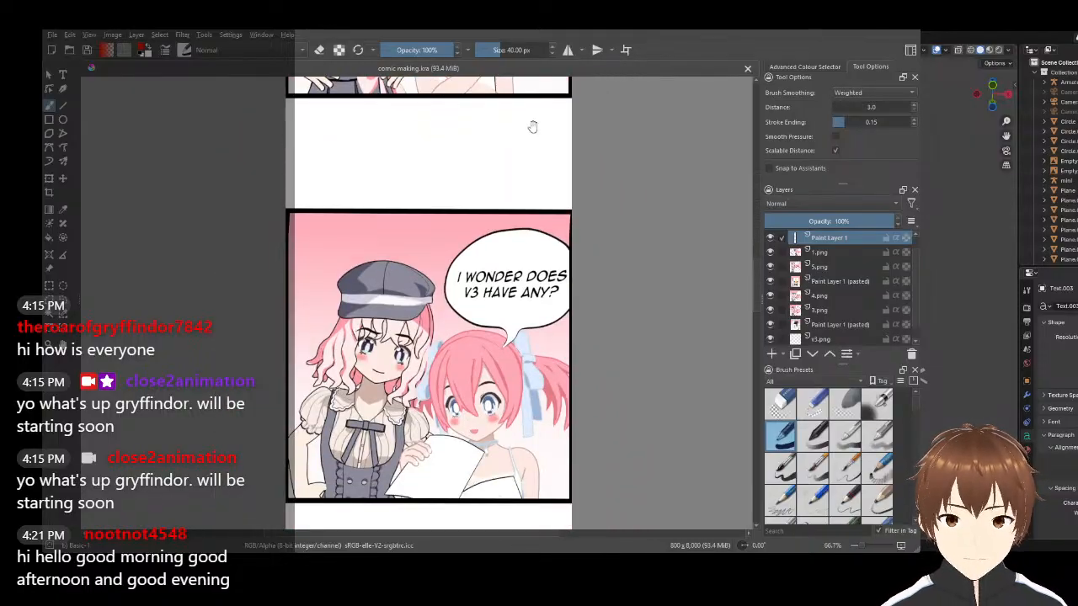
{"action": "scroll", "coordinate": [574, 268], "scroll_direction": "down", "scroll_amount": 5}
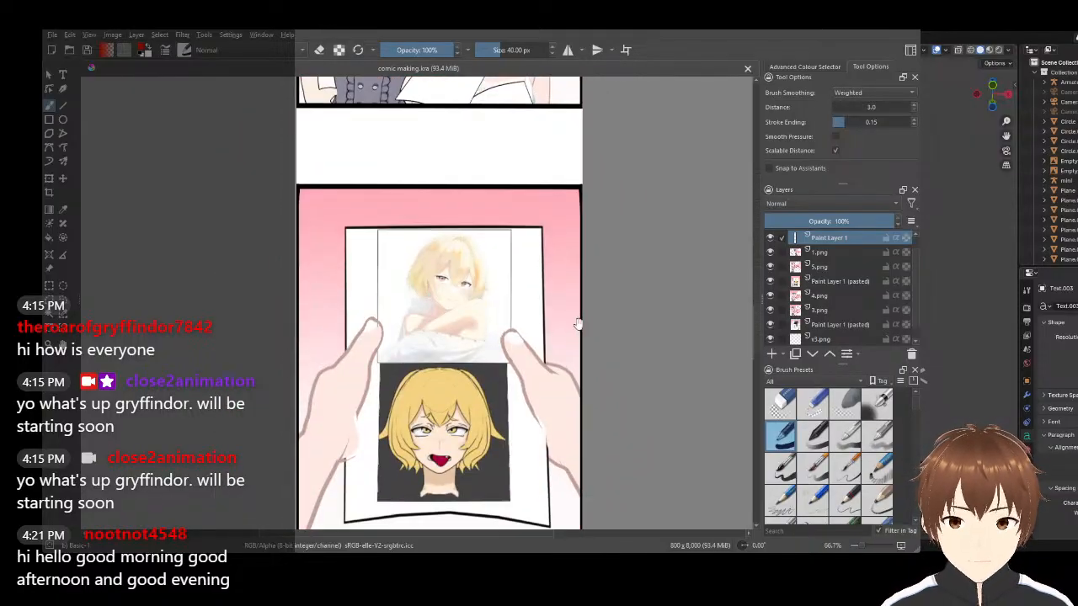
{"action": "scroll", "coordinate": [578, 274], "scroll_direction": "down", "scroll_amount": 5}
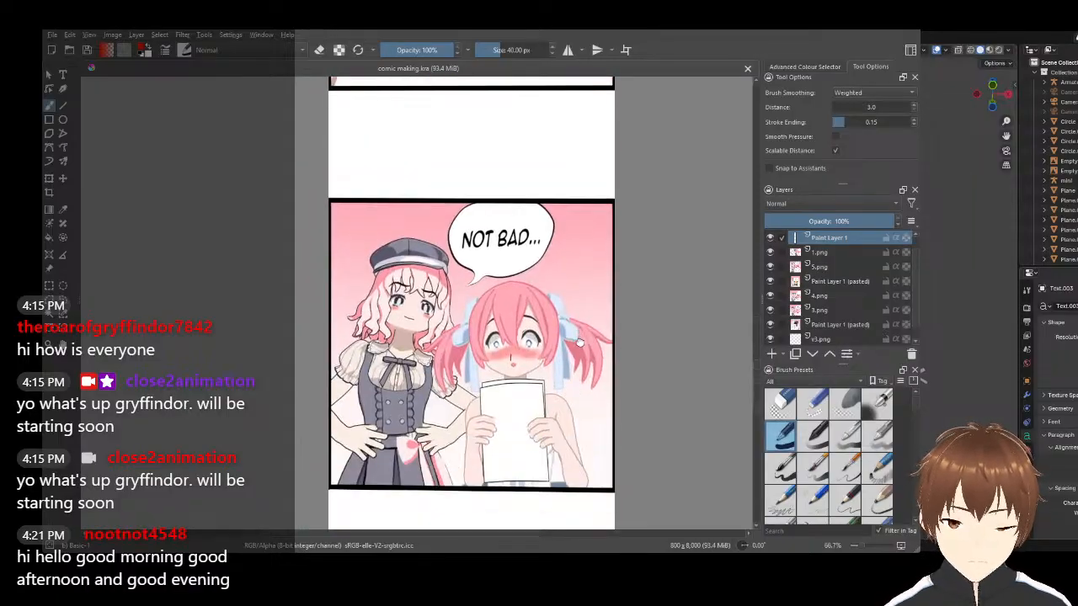
Undo the last canvas extension below the final panel of the comic strip
{"action": "scroll", "coordinate": [560, 270], "scroll_direction": "down", "scroll_amount": 5, "text": "ctrl"}
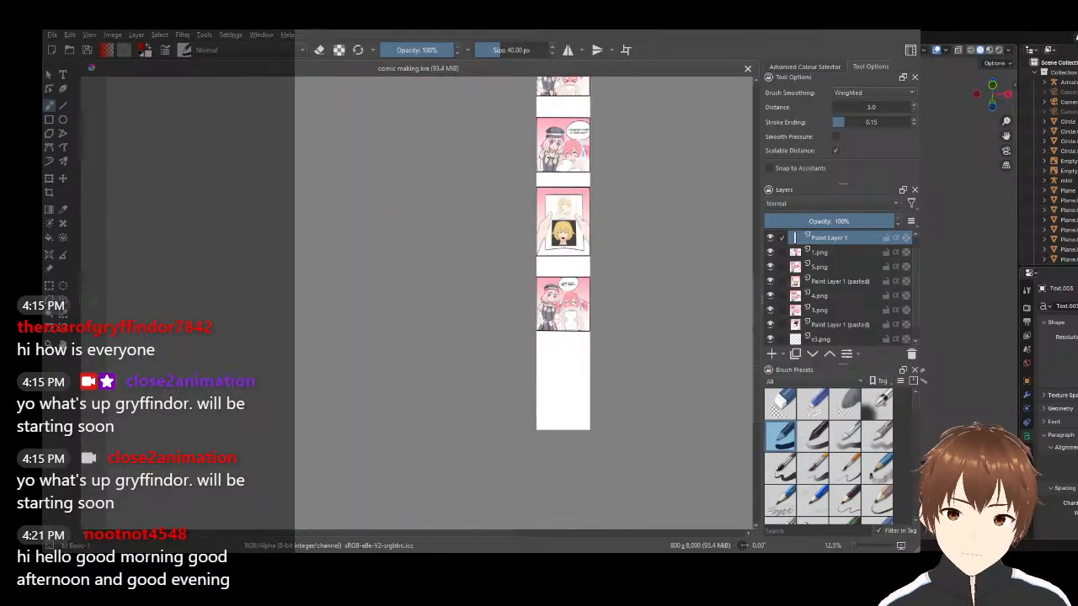
{"action": "middle_click_drag", "start_coordinate": [606, 141], "coordinate": [512, 352]}
{"action": "middle_click_drag", "start_coordinate": [460, 450], "coordinate": [426, 321]}
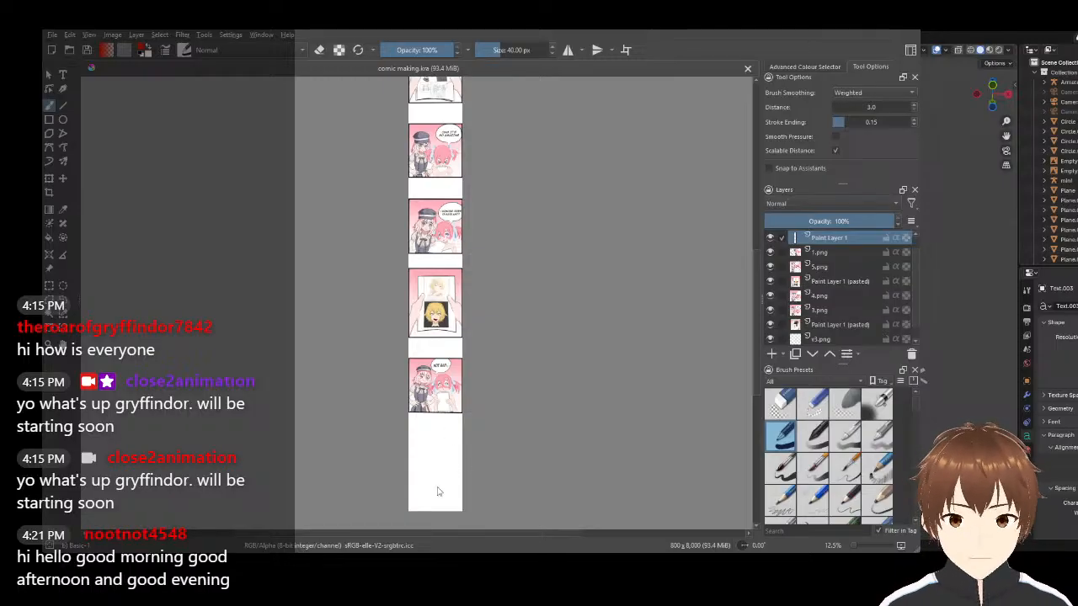
{"action": "key", "text": "ctrl+z"}
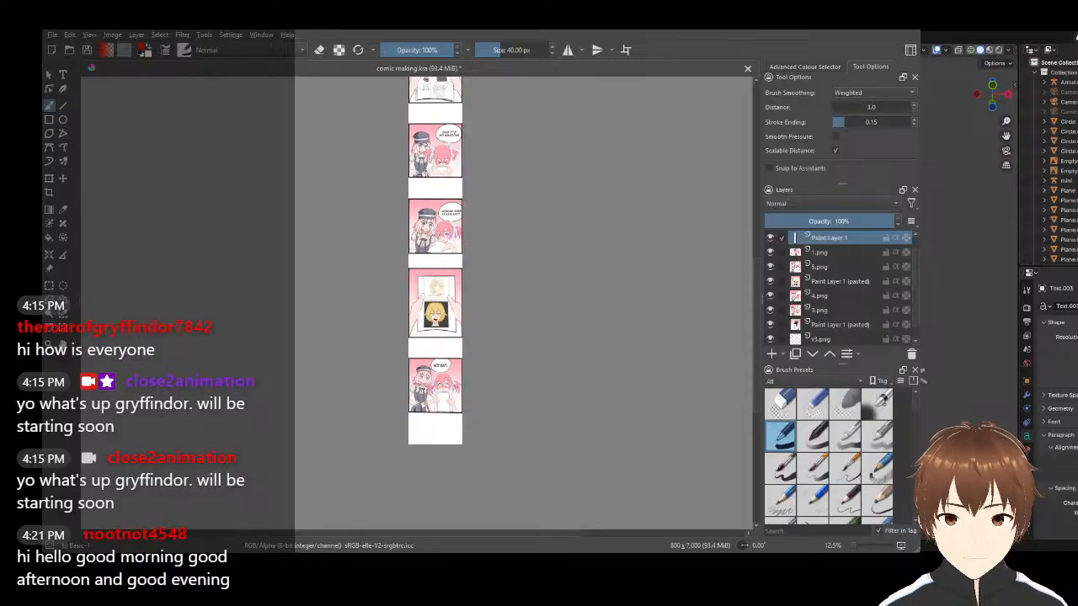
Examine the first panels of the comic strip and the spacing between them
{"action": "scroll", "coordinate": [459, 195], "scroll_direction": "up", "scroll_amount": 3}
{"action": "scroll", "coordinate": [458, 330], "scroll_direction": "down", "scroll_amount": 3}
{"action": "scroll", "coordinate": [418, 96], "scroll_direction": "up", "scroll_amount": 4}
{"action": "scroll", "coordinate": [464, 313], "scroll_direction": "down", "scroll_amount": 3}
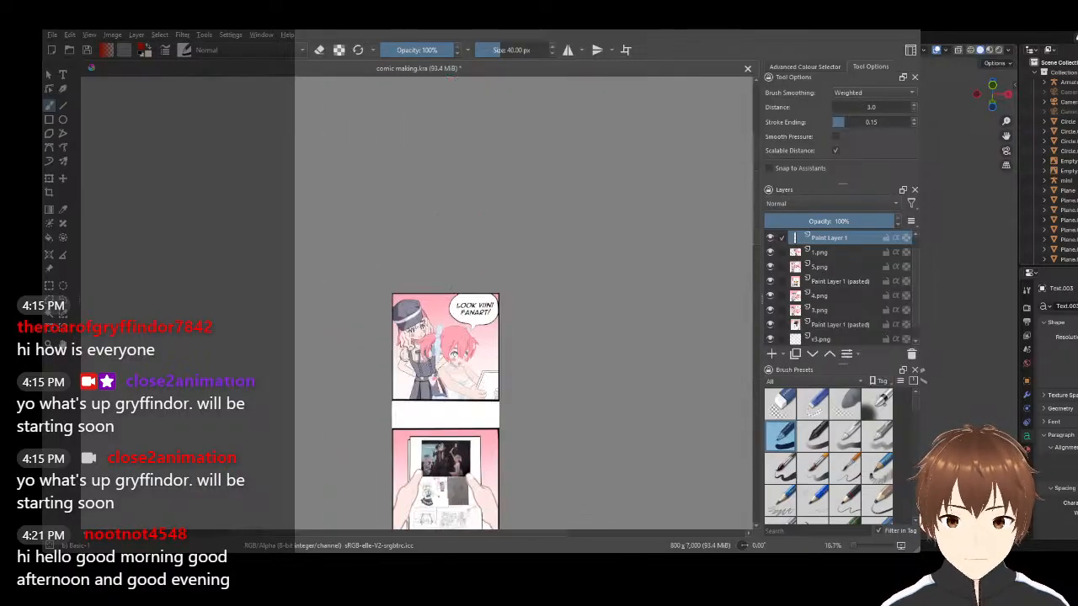
{"action": "scroll", "coordinate": [459, 337], "scroll_direction": "up", "scroll_amount": 3}
{"action": "scroll", "coordinate": [505, 193], "scroll_direction": "down", "scroll_amount": 4}
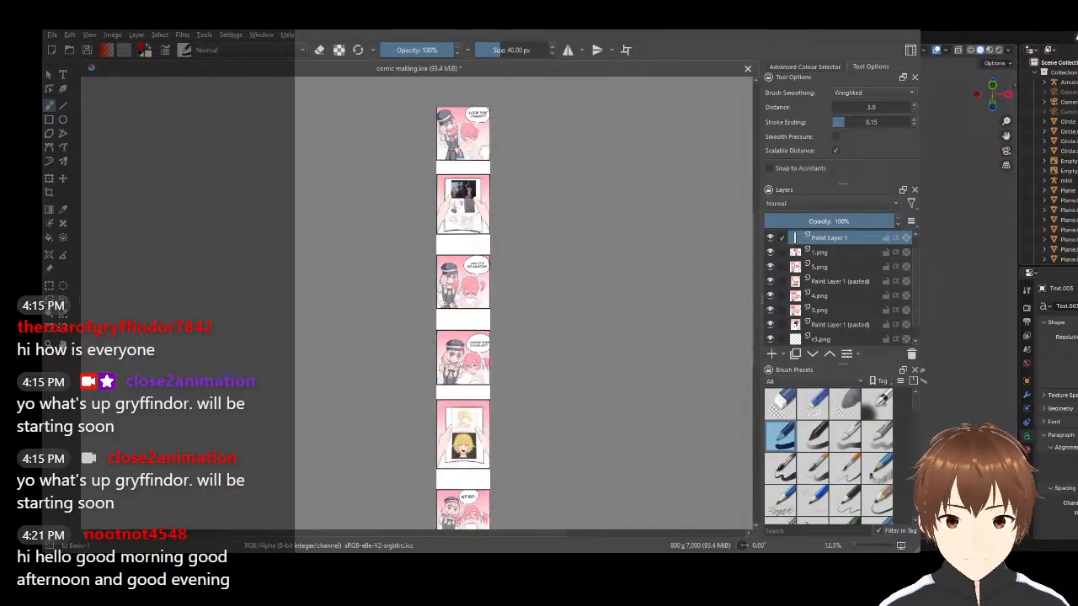
{"action": "scroll", "coordinate": [506, 257], "scroll_direction": "up", "scroll_amount": 3}
{"action": "scroll", "coordinate": [525, 373], "scroll_direction": "down", "scroll_amount": 2}
{"action": "scroll", "coordinate": [510, 195], "scroll_direction": "up", "scroll_amount": 4}
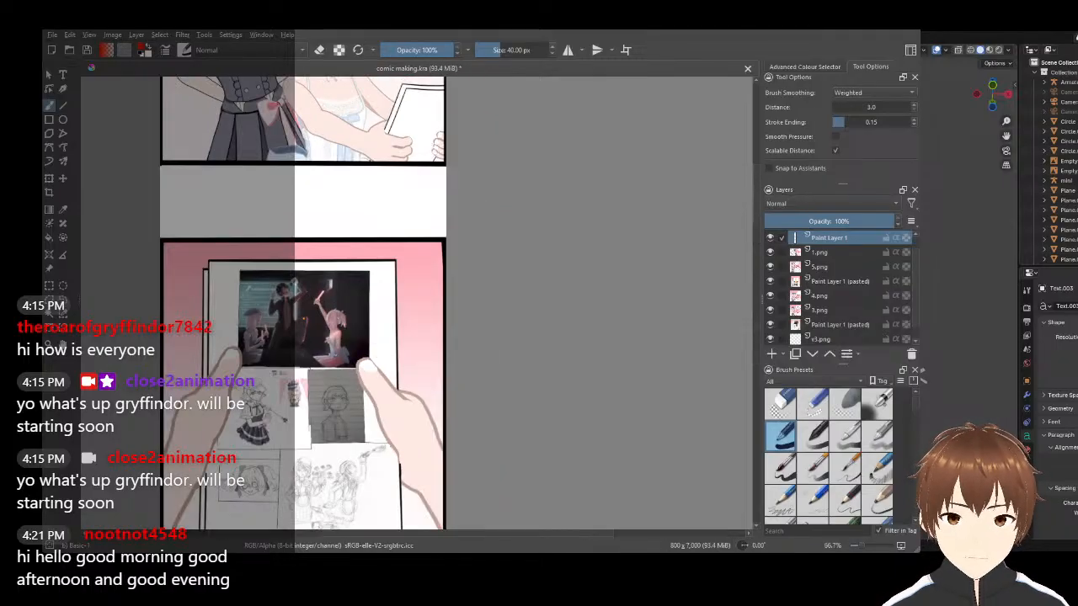
Examine the fan art on the held page in the second panel up close and against the whole strip
{"action": "scroll", "coordinate": [293, 470], "scroll_direction": "up", "scroll_amount": 2}
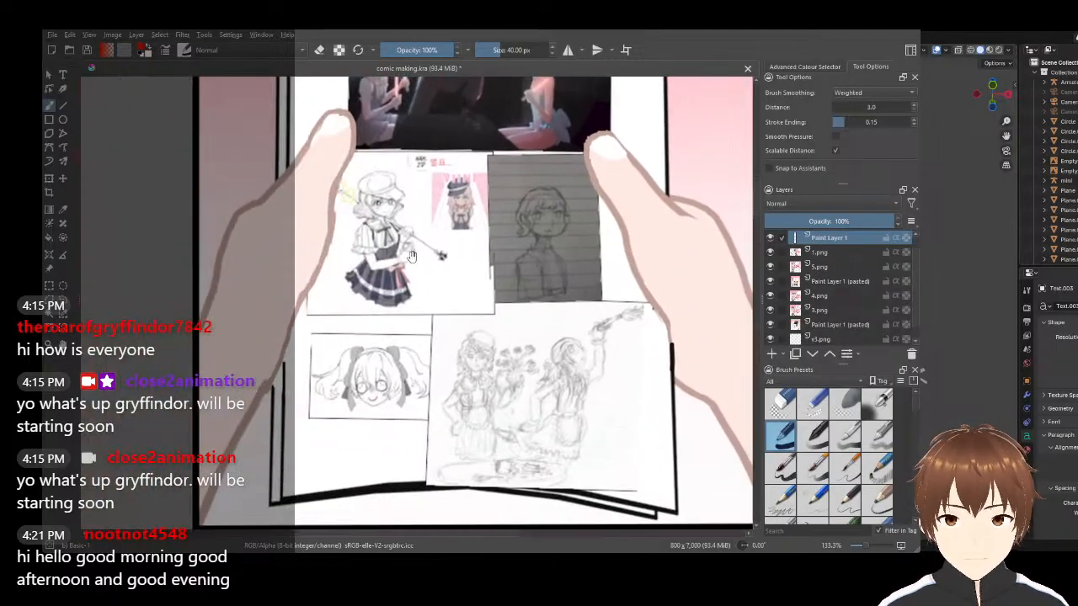
{"action": "left_click_drag", "start_coordinate": [440, 265], "coordinate": [416, 238]}
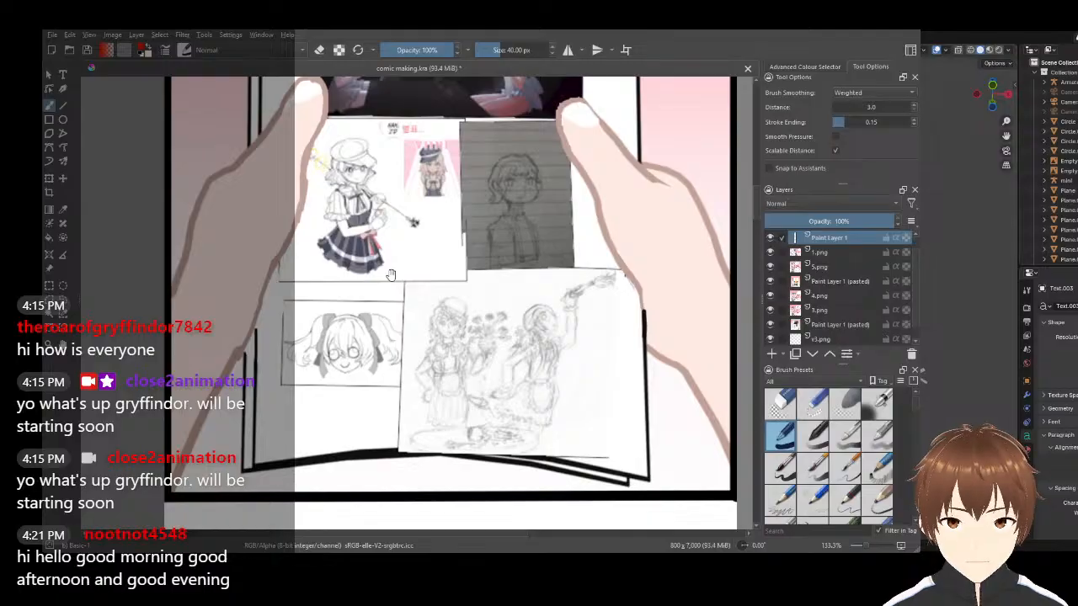
{"action": "left_click_drag", "start_coordinate": [449, 196], "coordinate": [408, 165]}
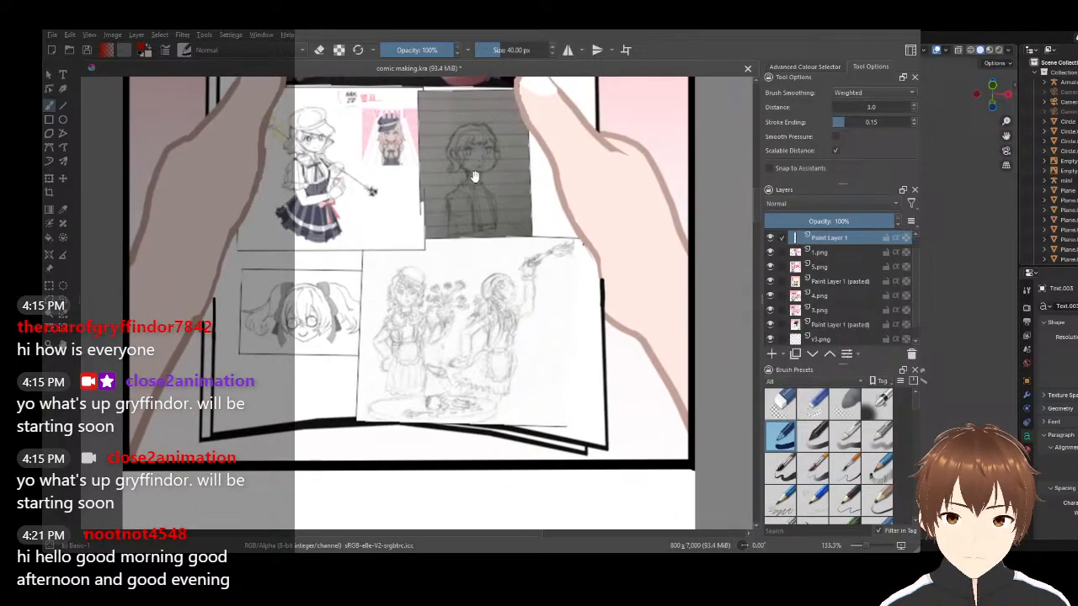
{"action": "left_click_drag", "start_coordinate": [499, 228], "coordinate": [527, 186]}
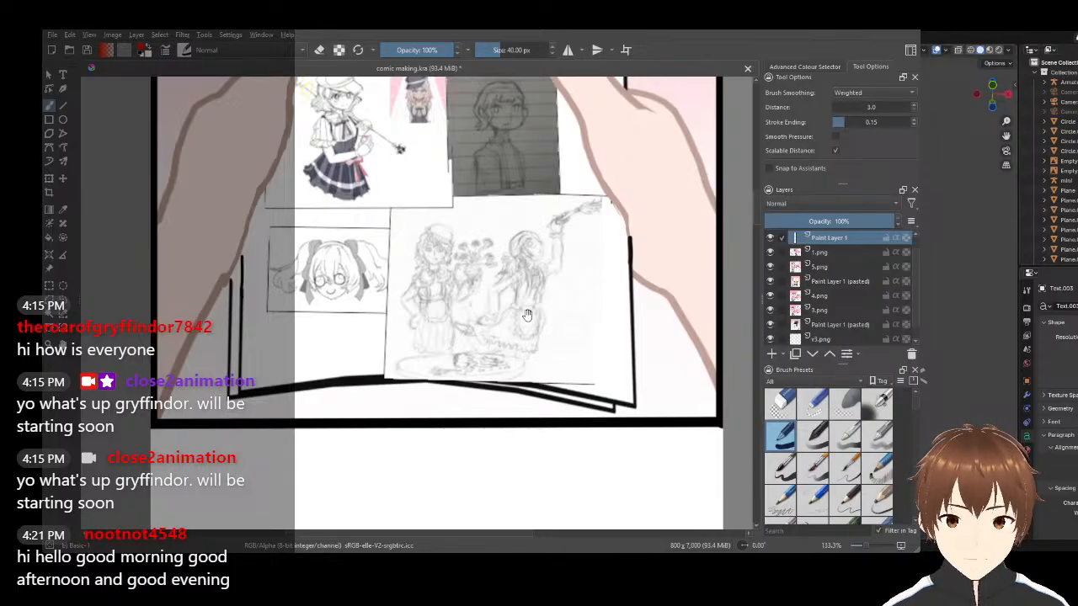
{"action": "left_click_drag", "start_coordinate": [526, 316], "coordinate": [522, 377]}
{"action": "middle_click_drag", "start_coordinate": [522, 376], "coordinate": [438, 367]}
{"action": "scroll", "coordinate": [507, 434], "scroll_direction": "down", "scroll_amount": 3}
{"action": "middle_click_drag", "start_coordinate": [424, 407], "coordinate": [429, 366]}
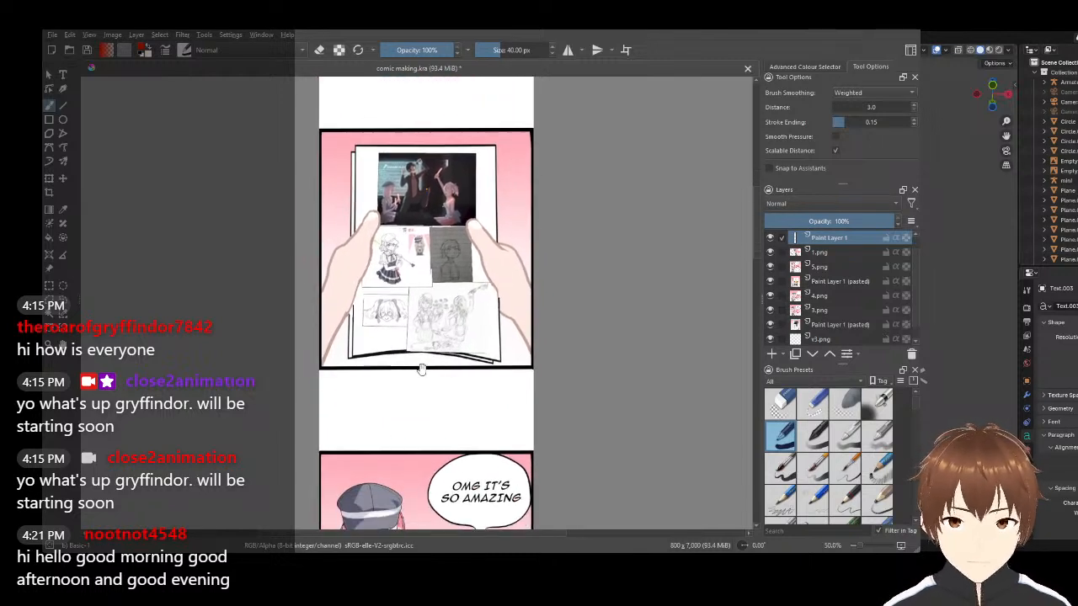
{"action": "scroll", "coordinate": [413, 366], "scroll_direction": "up", "scroll_amount": 2}
{"action": "middle_click_drag", "start_coordinate": [405, 333], "coordinate": [407, 243]}
{"action": "scroll", "coordinate": [414, 448], "scroll_direction": "down", "scroll_amount": 3}
{"action": "scroll", "coordinate": [420, 302], "scroll_direction": "down", "scroll_amount": 3}
{"action": "middle_click_drag", "start_coordinate": [439, 522], "coordinate": [435, 463]}
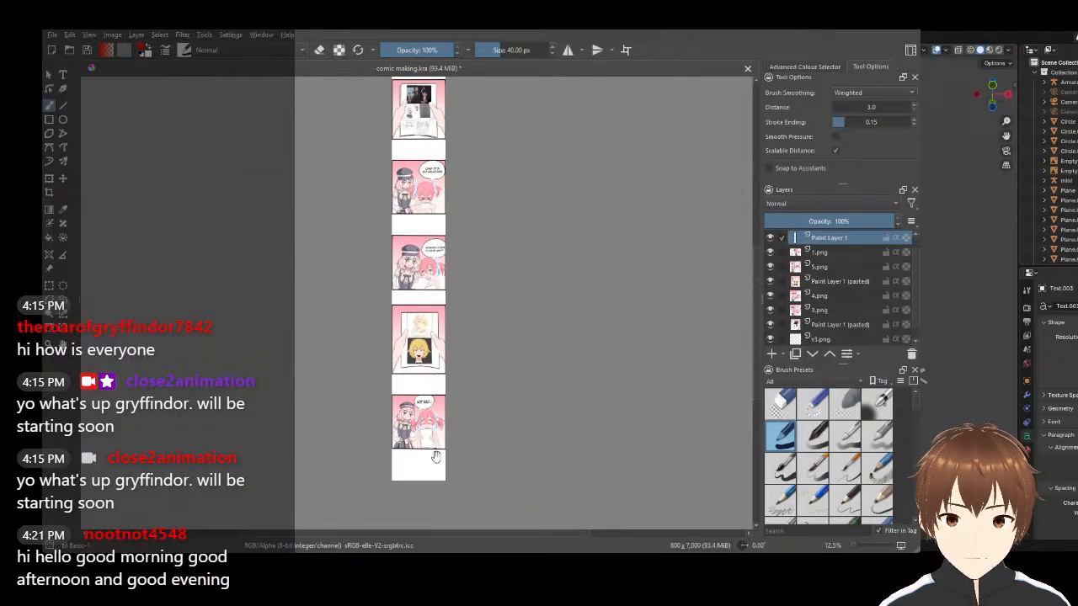
Read through the comic strip again and check the opening "LOOK VIINI FANART!" panel
{"action": "middle_click_drag", "start_coordinate": [431, 273], "coordinate": [429, 394]}
{"action": "scroll", "coordinate": [434, 237], "scroll_direction": "up", "scroll_amount": 3}
{"action": "middle_click_drag", "start_coordinate": [433, 231], "coordinate": [503, 183]}
{"action": "middle_click_drag", "start_coordinate": [500, 455], "coordinate": [500, 231]}
{"action": "middle_click_drag", "start_coordinate": [499, 476], "coordinate": [478, 361]}
{"action": "middle_click_drag", "start_coordinate": [480, 181], "coordinate": [462, 430]}
{"action": "middle_click_drag", "start_coordinate": [457, 186], "coordinate": [465, 352]}
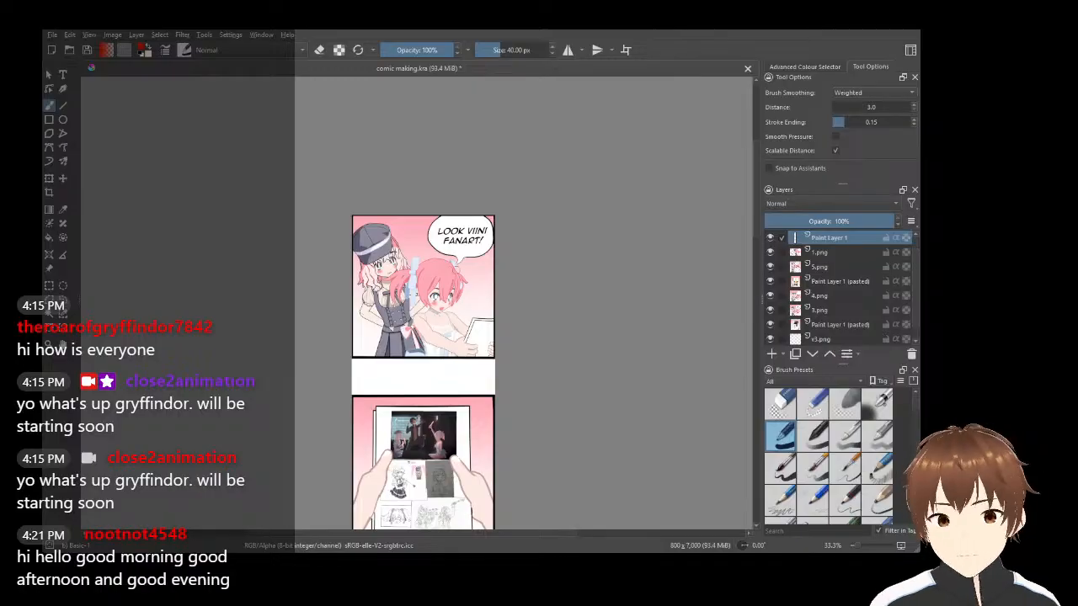
{"action": "scroll", "coordinate": [439, 216], "scroll_direction": "up", "scroll_amount": 3, "text": "ctrl"}
{"action": "scroll", "coordinate": [440, 215], "scroll_direction": "down", "scroll_amount": 3, "text": "ctrl"}
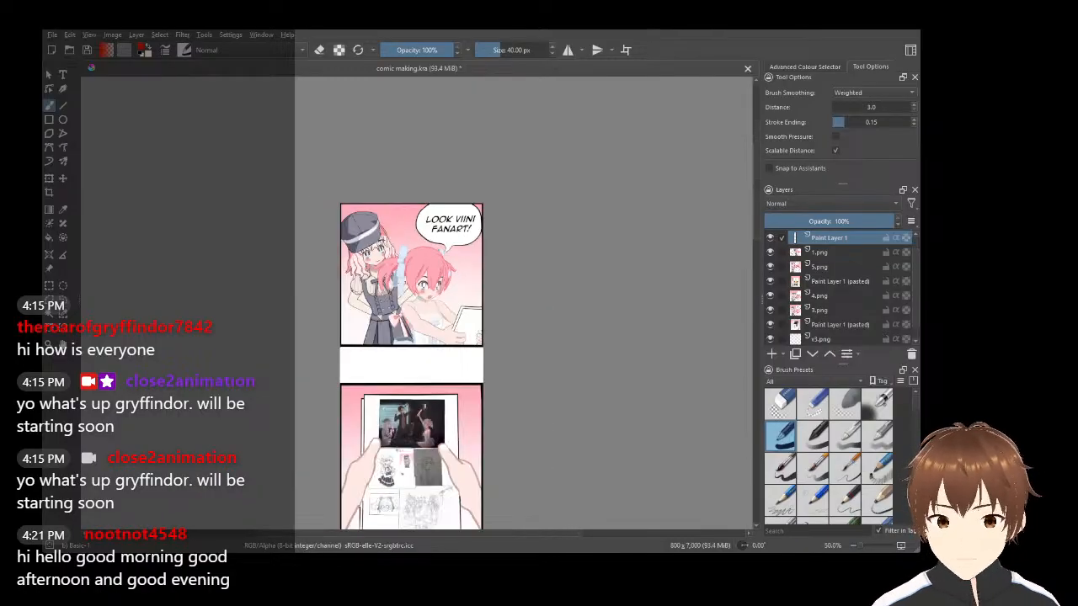
{"action": "scroll", "coordinate": [440, 215], "scroll_direction": "up", "scroll_amount": 1, "text": "ctrl"}
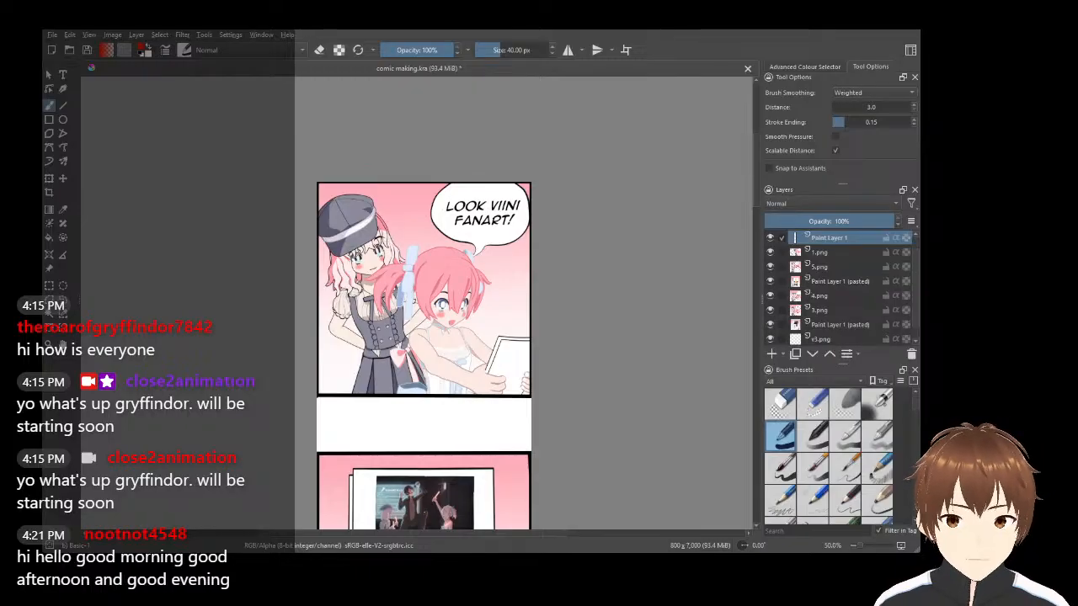
{"action": "middle_click_drag", "start_coordinate": [250, 278], "coordinate": [270, 200]}
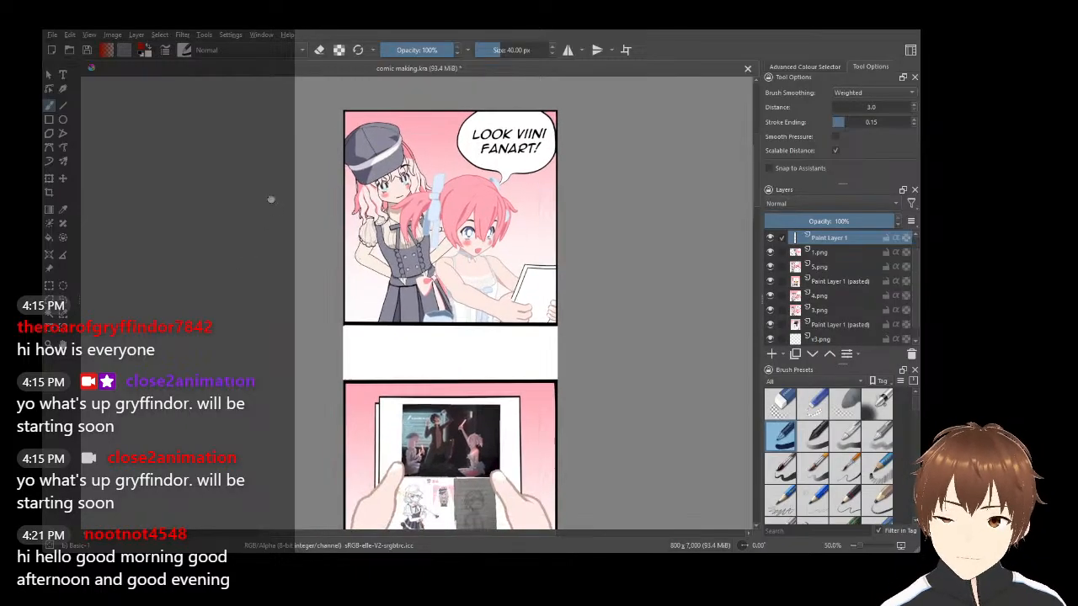
{"action": "middle_click_drag", "start_coordinate": [414, 218], "coordinate": [419, 266]}
Narrow the Krita window slightly and reposition it on the desktop
{"action": "scroll", "coordinate": [419, 266], "scroll_direction": "down", "scroll_amount": 1}
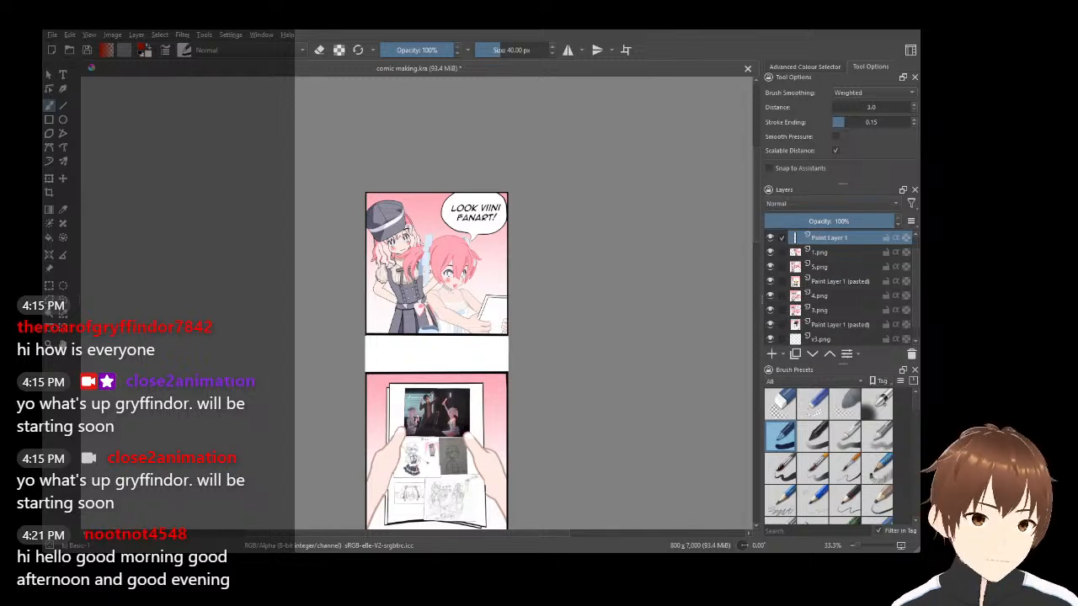
{"action": "left_click_drag", "start_coordinate": [921, 290], "coordinate": [887, 290]}
{"action": "left_click_drag", "start_coordinate": [465, 291], "coordinate": [639, 294]}
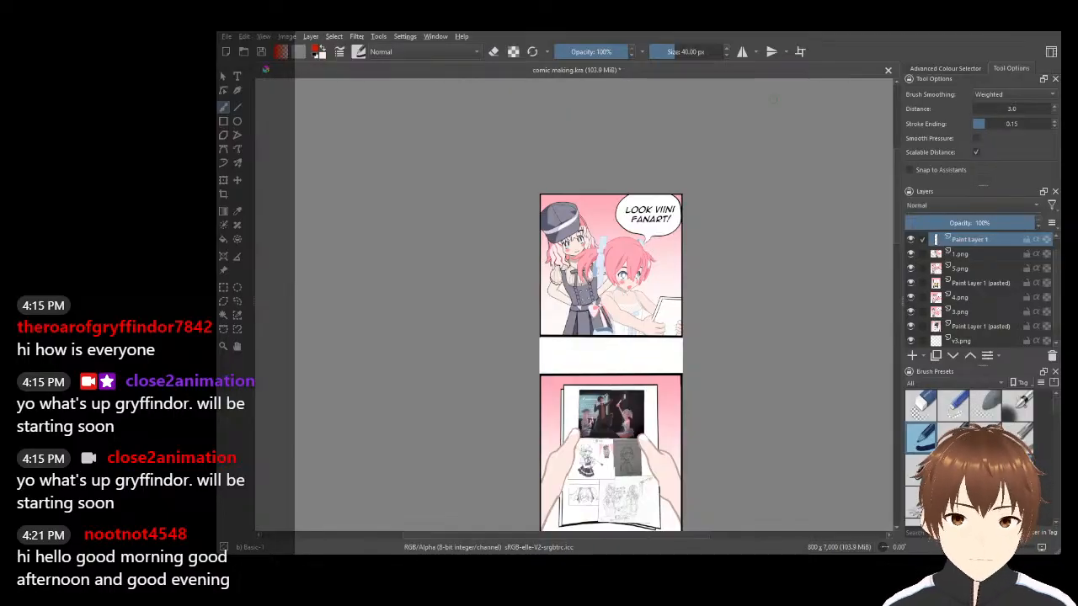
{"action": "scroll", "coordinate": [648, 186], "scroll_direction": "down", "scroll_amount": 2}
{"action": "scroll", "coordinate": [657, 278], "scroll_direction": "up", "scroll_amount": 4}
{"action": "scroll", "coordinate": [574, 325], "scroll_direction": "down", "scroll_amount": 3}
{"action": "scroll", "coordinate": [535, 198], "scroll_direction": "up", "scroll_amount": 3}
{"action": "scroll", "coordinate": [478, 279], "scroll_direction": "down", "scroll_amount": 2}
{"action": "scroll", "coordinate": [514, 276], "scroll_direction": "up", "scroll_amount": 1}
{"action": "scroll", "coordinate": [553, 219], "scroll_direction": "down", "scroll_amount": 3}
{"action": "scroll", "coordinate": [574, 339], "scroll_direction": "up", "scroll_amount": 3}
{"action": "scroll", "coordinate": [573, 316], "scroll_direction": "down", "scroll_amount": 2}
{"action": "scroll", "coordinate": [573, 317], "scroll_direction": "up", "scroll_amount": 2}
{"action": "scroll", "coordinate": [559, 301], "scroll_direction": "down", "scroll_amount": 3}
{"action": "scroll", "coordinate": [559, 301], "scroll_direction": "up", "scroll_amount": 4}
{"action": "scroll", "coordinate": [611, 295], "scroll_direction": "down", "scroll_amount": 4}
{"action": "scroll", "coordinate": [613, 379], "scroll_direction": "up", "scroll_amount": 3}
{"action": "scroll", "coordinate": [593, 226], "scroll_direction": "down", "scroll_amount": 3}
{"action": "scroll", "coordinate": [612, 388], "scroll_direction": "up", "scroll_amount": 4}
{"action": "scroll", "coordinate": [592, 343], "scroll_direction": "down", "scroll_amount": 4}
{"action": "scroll", "coordinate": [598, 336], "scroll_direction": "up", "scroll_amount": 4}
{"action": "scroll", "coordinate": [618, 244], "scroll_direction": "down", "scroll_amount": 3}
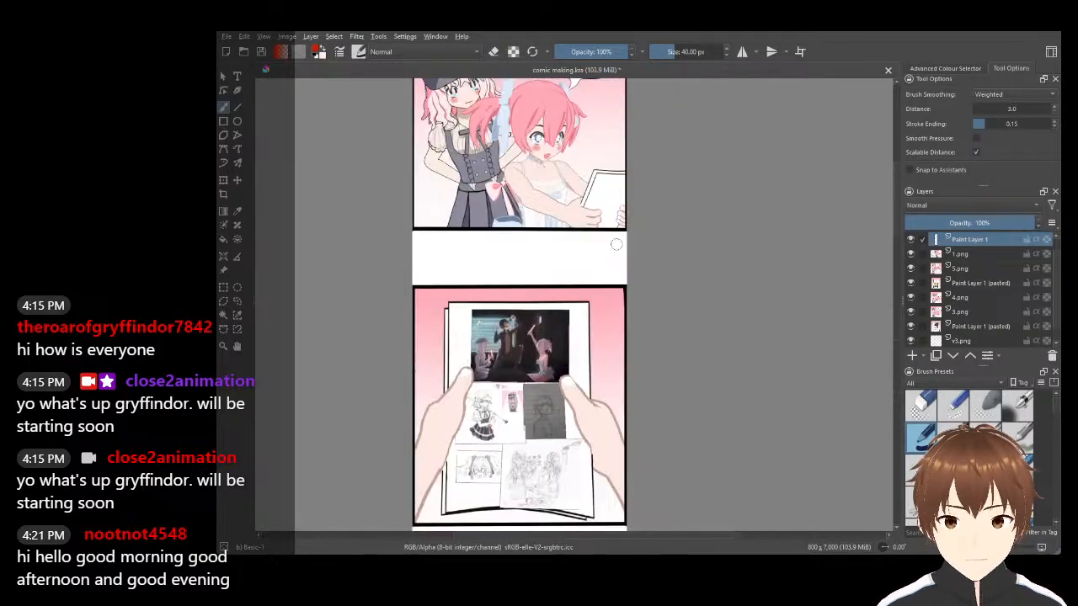
{"action": "scroll", "coordinate": [548, 245], "scroll_direction": "up", "scroll_amount": 4}
{"action": "scroll", "coordinate": [543, 245], "scroll_direction": "down", "scroll_amount": 2}
{"action": "scroll", "coordinate": [496, 240], "scroll_direction": "up", "scroll_amount": 2}
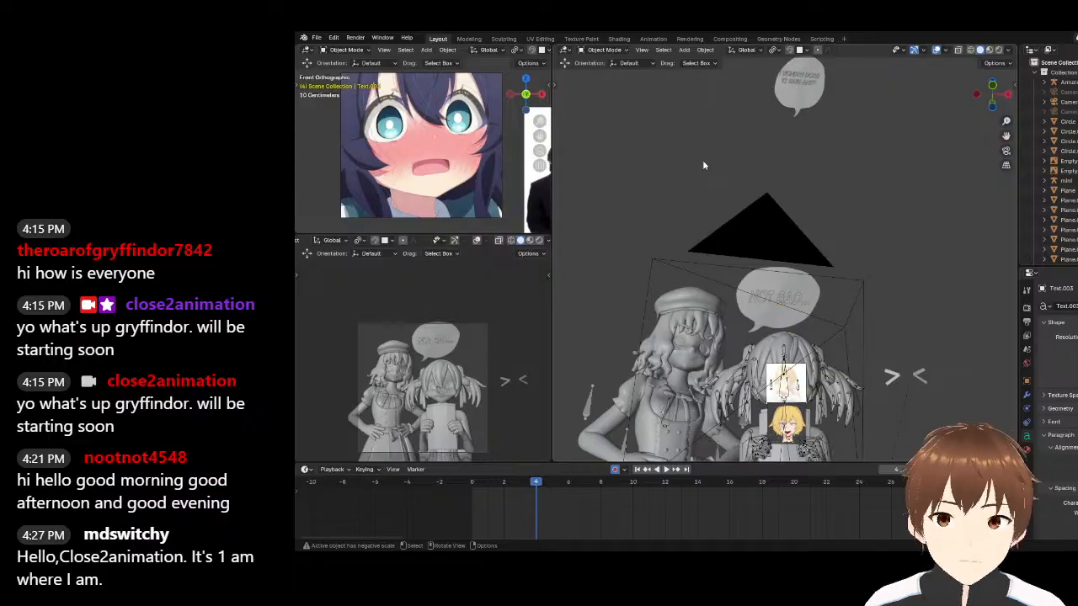
Switch to Blender, select all objects in the scene and delete their keyframes on the timeline
{"action": "middle_click_drag", "start_coordinate": [710, 187], "coordinate": [729, 222]}
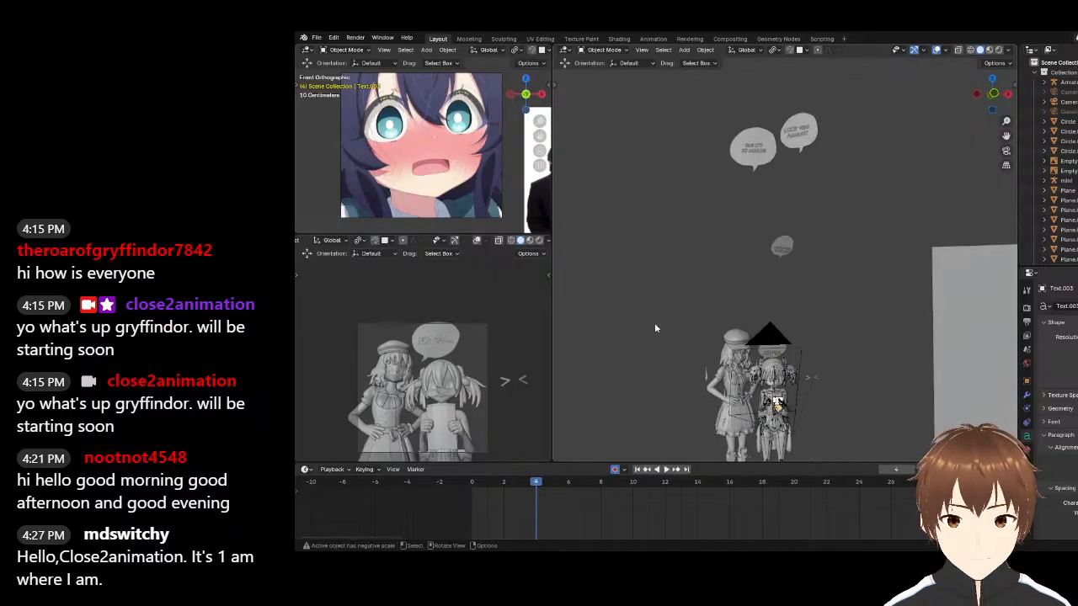
{"action": "key", "text": "a"}
{"action": "middle_click_drag", "start_coordinate": [626, 367], "coordinate": [589, 454]}
{"action": "left_click_drag", "start_coordinate": [582, 518], "coordinate": [421, 496]}
{"action": "key", "text": "Delete"}
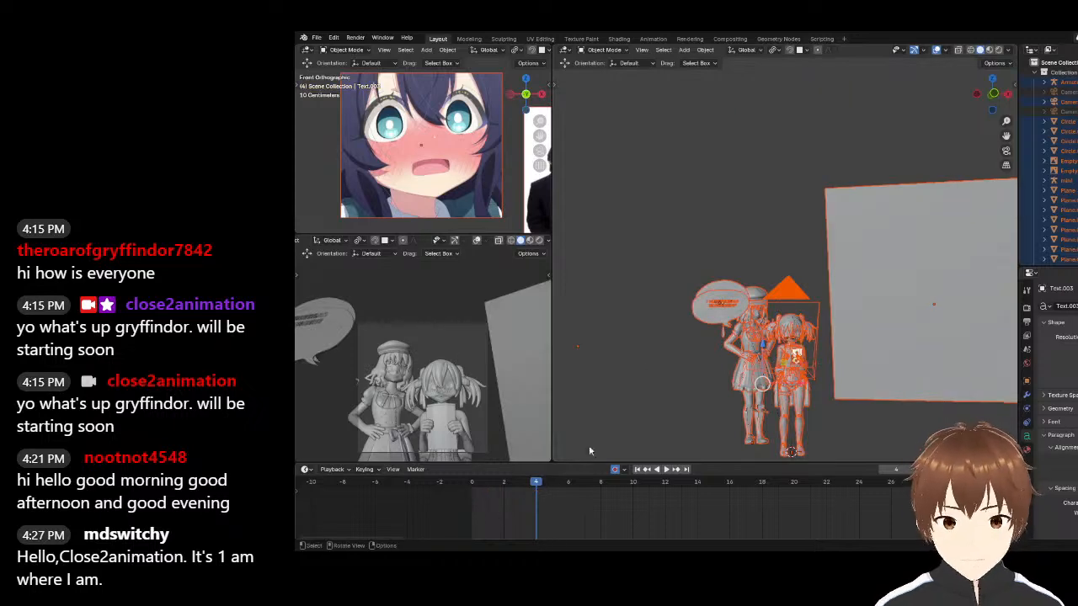
Clear the selection, move the timeline to frame 3 and select the armature of the character with the cap
{"action": "scroll", "coordinate": [651, 286], "scroll_direction": "down", "scroll_amount": 2}
{"action": "middle_click_drag", "start_coordinate": [652, 287], "coordinate": [698, 216]}
{"action": "scroll", "coordinate": [715, 303], "scroll_direction": "up", "scroll_amount": 5}
{"action": "left_click", "coordinate": [671, 222]}
{"action": "mouse_move", "coordinate": [536, 484]}
{"action": "left_mouse_down"}
{"action": "mouse_move", "coordinate": [506, 481]}
{"action": "mouse_move", "coordinate": [521, 481]}
{"action": "left_mouse_up"}
{"action": "left_click", "coordinate": [712, 320]}
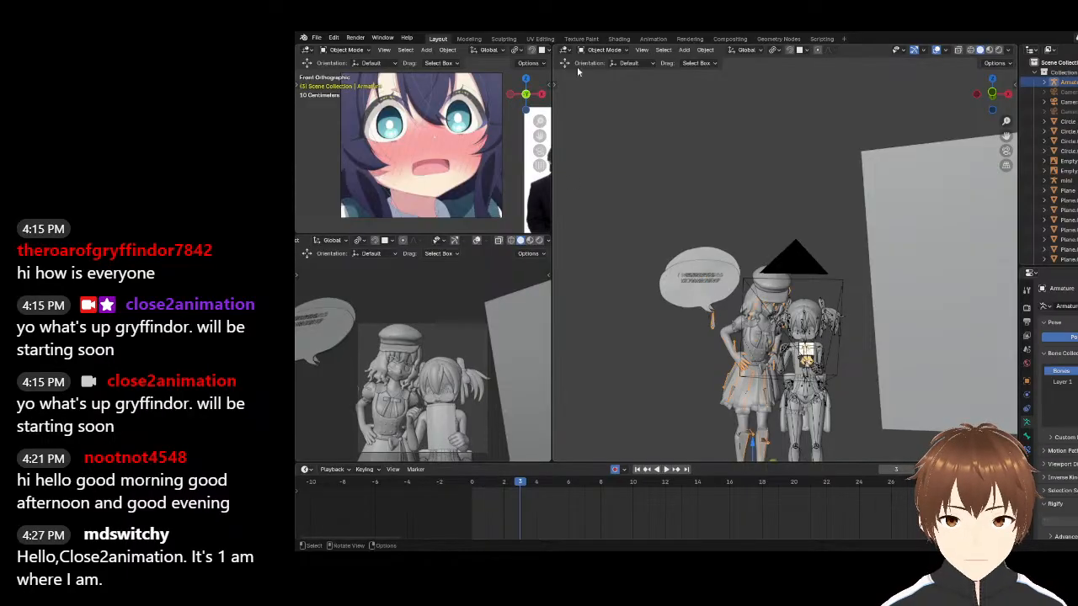
Put the capped character's armature in Pose Mode, select all its bones and delete their keyframes on the timeline
{"action": "left_click", "coordinate": [589, 53]}
{"action": "left_click", "coordinate": [605, 83]}
{"action": "key", "text": "a"}
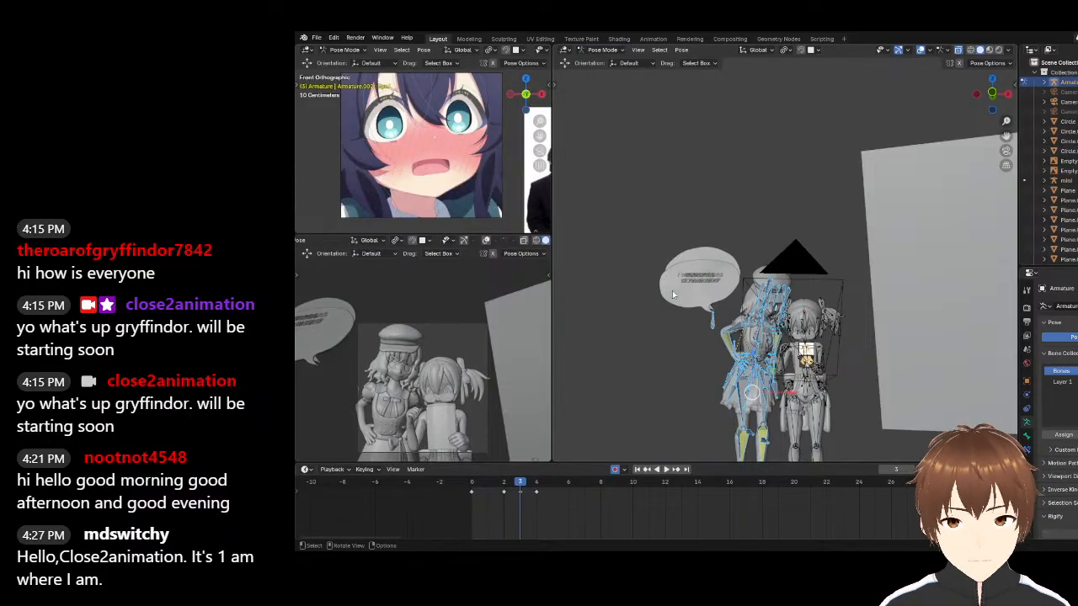
{"action": "left_click_drag", "start_coordinate": [565, 501], "coordinate": [449, 500]}
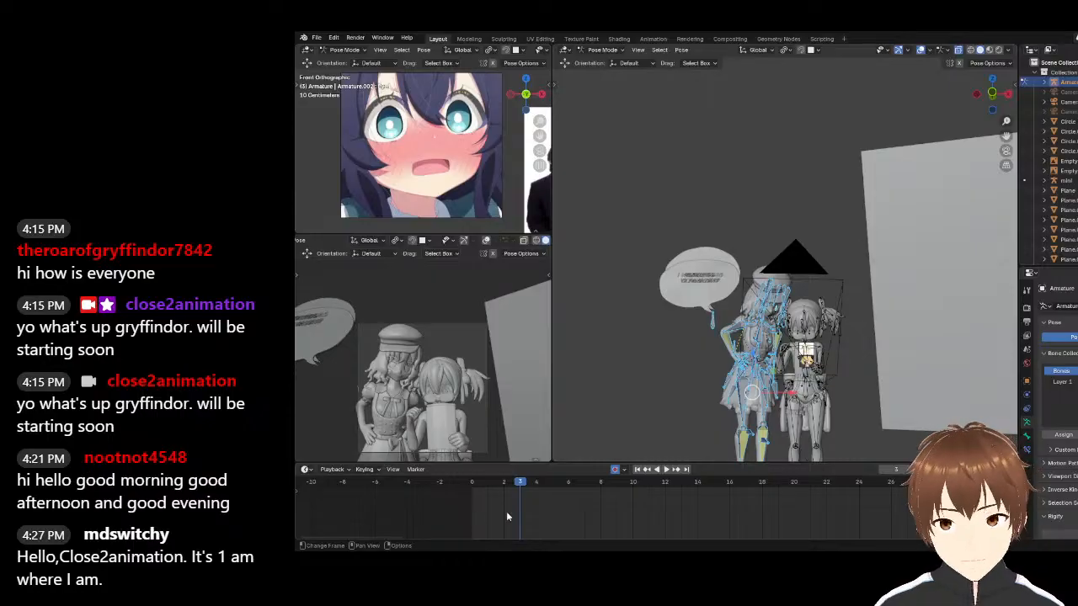
Turn off auto keying, clear the rotation and location of all selected bones, and return to Object Mode
{"action": "left_click", "coordinate": [615, 469]}
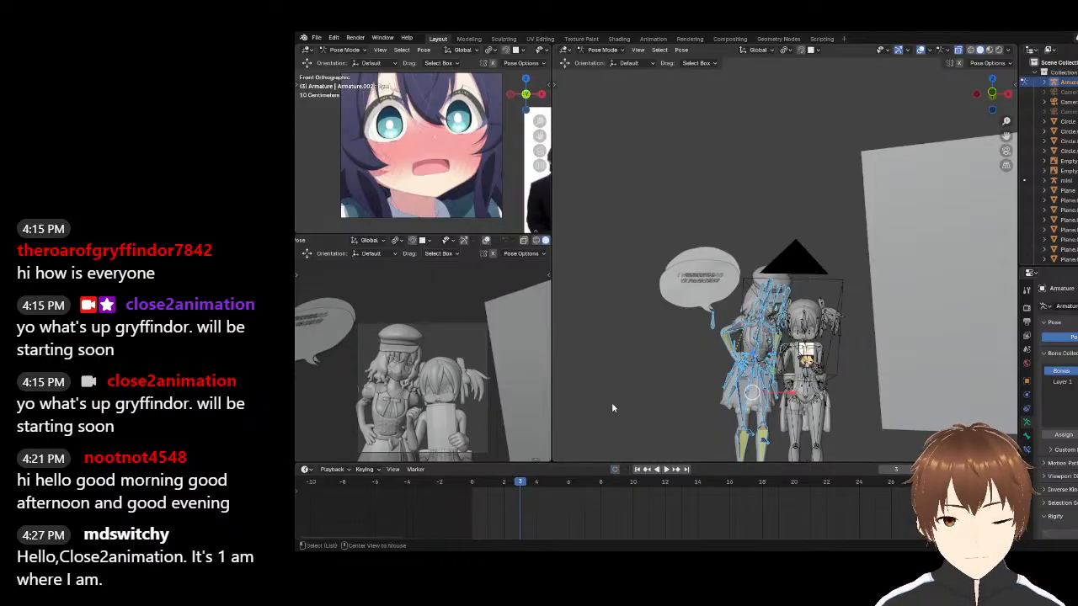
{"action": "key", "text": "alt+r"}
{"action": "key", "text": "alt+g"}
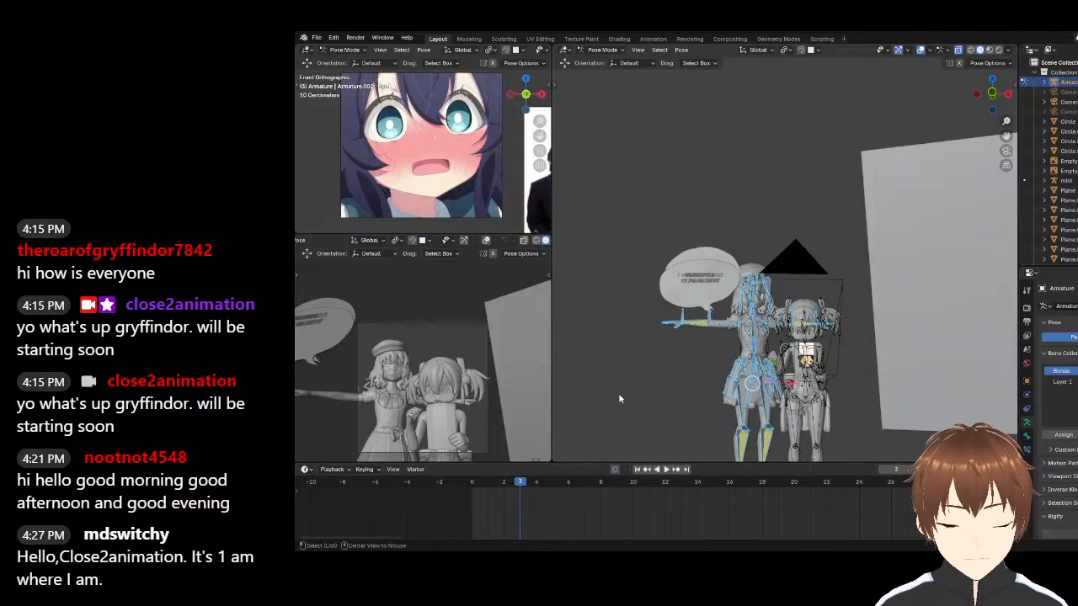
{"action": "middle_click_drag", "start_coordinate": [618, 393], "coordinate": [685, 276]}
{"action": "left_click", "coordinate": [599, 51]}
{"action": "left_click", "coordinate": [596, 61]}
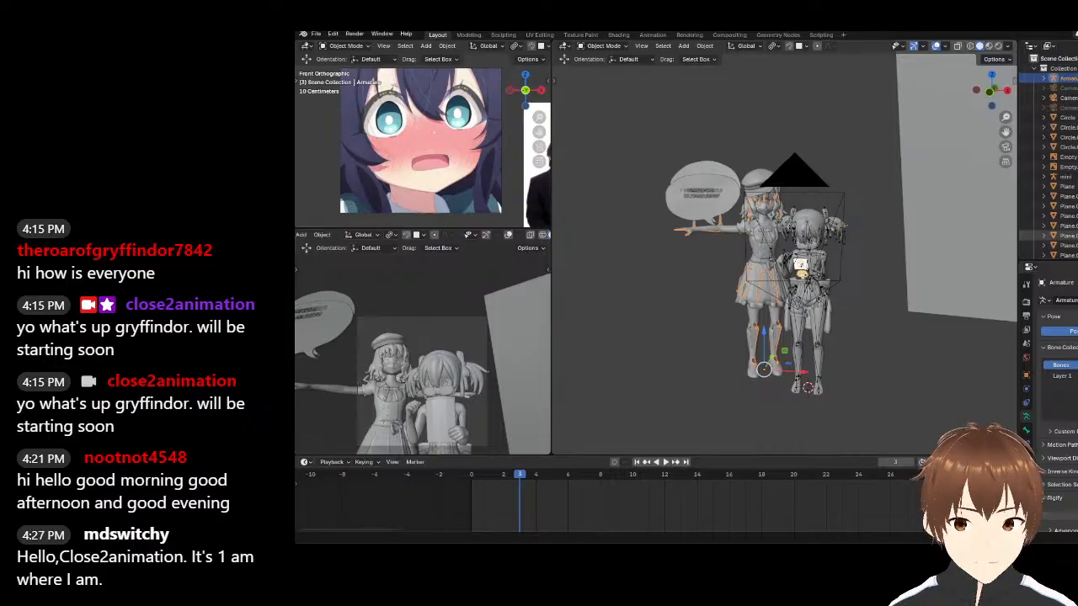
Widen the outliner and properties area so object names and settings are readable
{"action": "left_click_drag", "start_coordinate": [1077, 252], "coordinate": [1006, 253]}
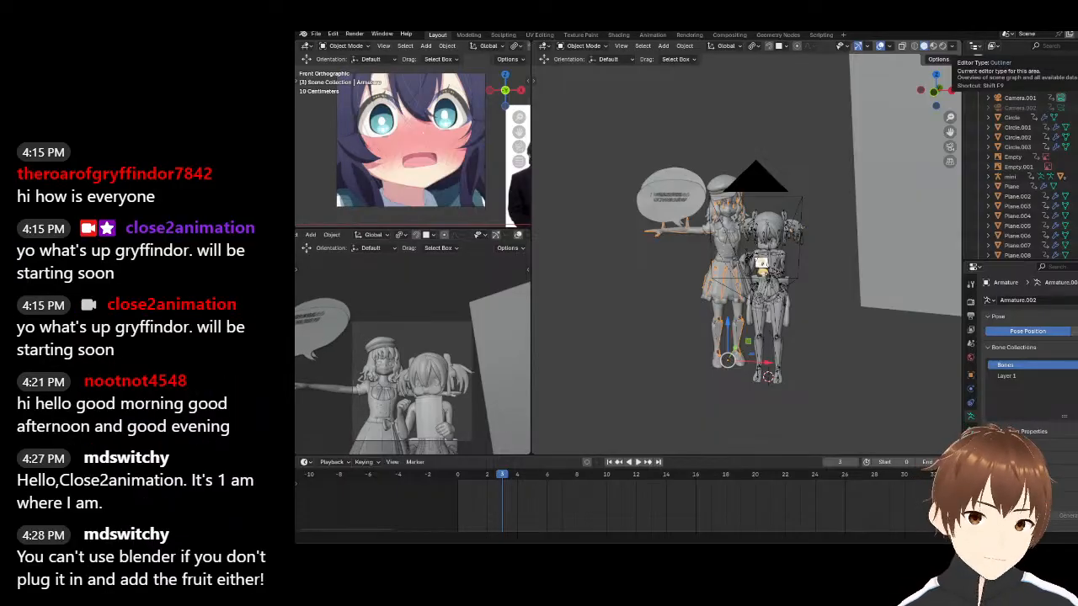
{"action": "left_click_drag", "start_coordinate": [1077, 252], "coordinate": [1077, 253]}
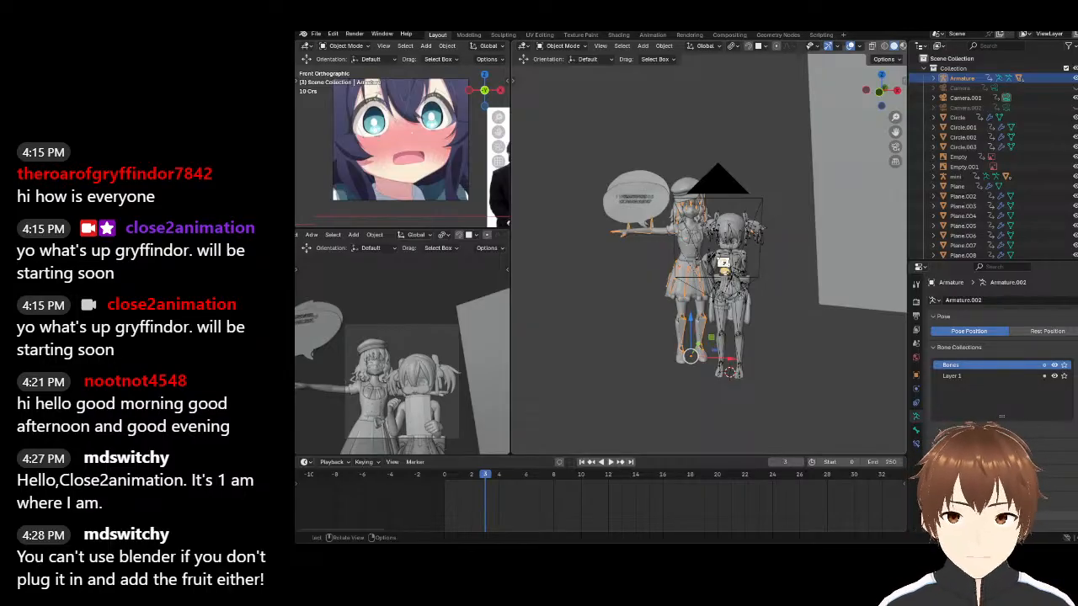
Examine the capped character's reset T-pose beside the pigtailed character
{"action": "left_click", "coordinate": [636, 156]}
{"action": "middle_click_drag", "start_coordinate": [657, 196], "coordinate": [712, 227], "text": "shift"}
{"action": "mouse_move", "coordinate": [690, 228]}
{"action": "middle_mouse_down"}
{"action": "mouse_move", "coordinate": [723, 236]}
{"action": "mouse_move", "coordinate": [729, 221]}
{"action": "mouse_move", "coordinate": [670, 211]}
{"action": "mouse_move", "coordinate": [690, 240]}
{"action": "middle_mouse_up"}
{"action": "scroll", "coordinate": [729, 220], "scroll_direction": "up", "scroll_amount": 3}
{"action": "scroll", "coordinate": [645, 192], "scroll_direction": "up", "scroll_amount": 1}
{"action": "left_click", "coordinate": [643, 192]}
{"action": "scroll", "coordinate": [644, 202], "scroll_direction": "down", "scroll_amount": 2}
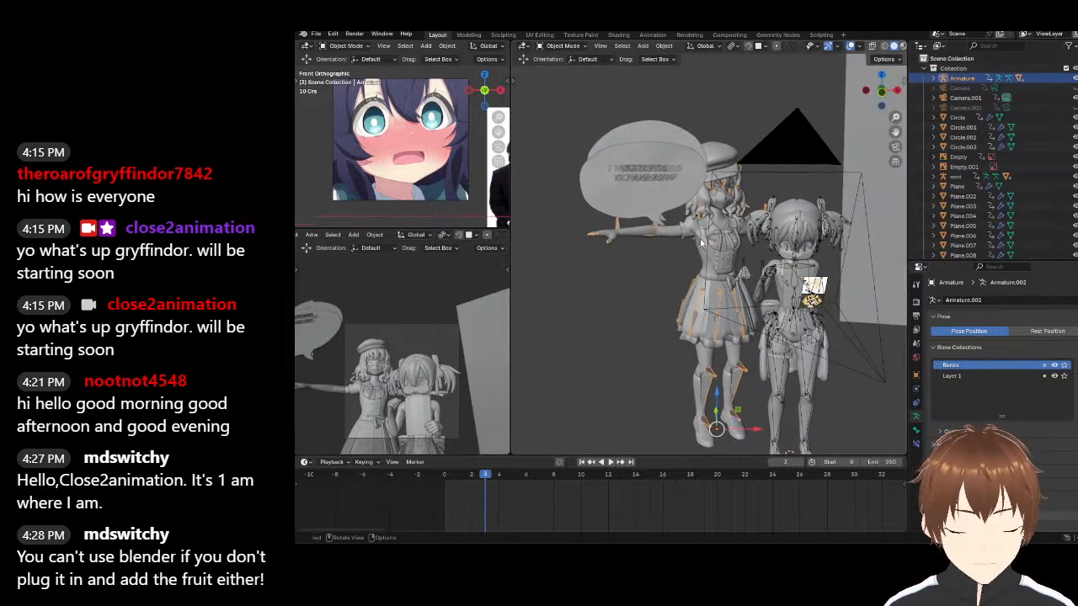
{"action": "key", "text": "KP_Divide"}
{"action": "key", "text": "KP_Divide"}
{"action": "middle_click_drag", "start_coordinate": [699, 245], "coordinate": [710, 224]}
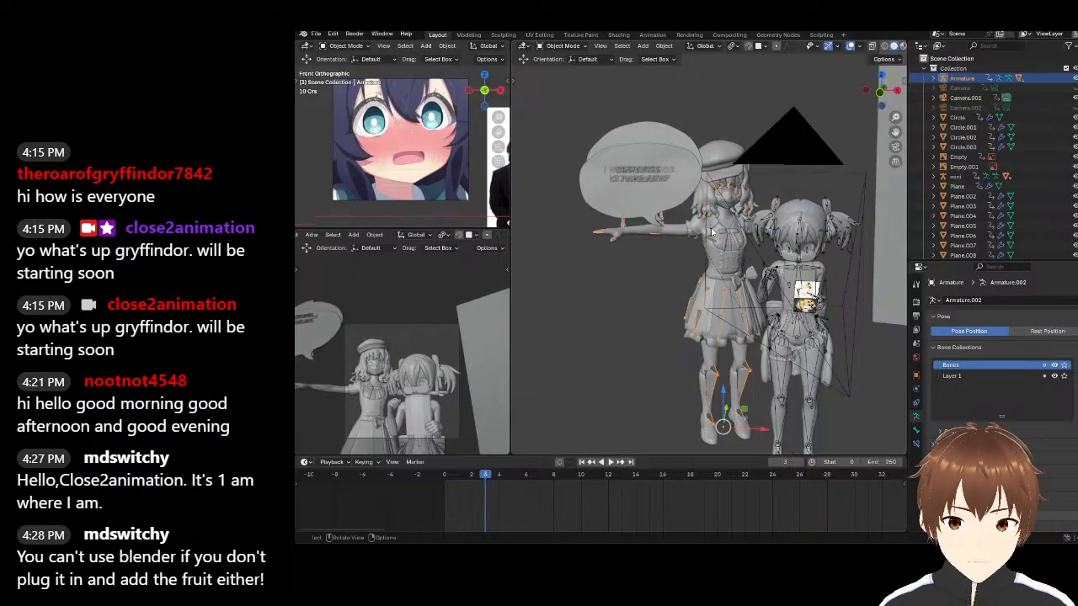
{"action": "mouse_move", "coordinate": [702, 246]}
{"action": "middle_mouse_down"}
{"action": "mouse_move", "coordinate": [716, 245]}
{"action": "mouse_move", "coordinate": [689, 242]}
{"action": "middle_mouse_up"}
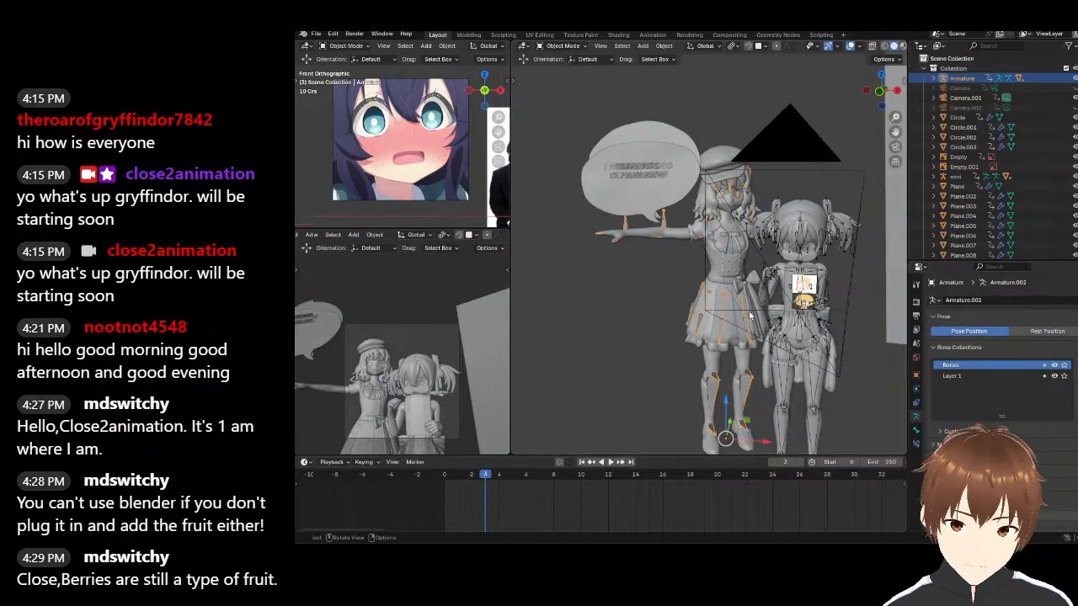
Delete the board and the picture held in front of the pigtailed character's chest
{"action": "middle_click_drag", "start_coordinate": [773, 279], "coordinate": [765, 239]}
{"action": "scroll", "coordinate": [765, 252], "scroll_direction": "up", "scroll_amount": 5}
{"action": "left_click_drag", "start_coordinate": [716, 310], "coordinate": [767, 368]}
{"action": "key", "text": "Delete"}
{"action": "middle_click_drag", "start_coordinate": [743, 331], "coordinate": [821, 279]}
{"action": "scroll", "coordinate": [800, 313], "scroll_direction": "up", "scroll_amount": 4}
{"action": "left_click", "coordinate": [748, 248]}
{"action": "key", "text": "Delete"}
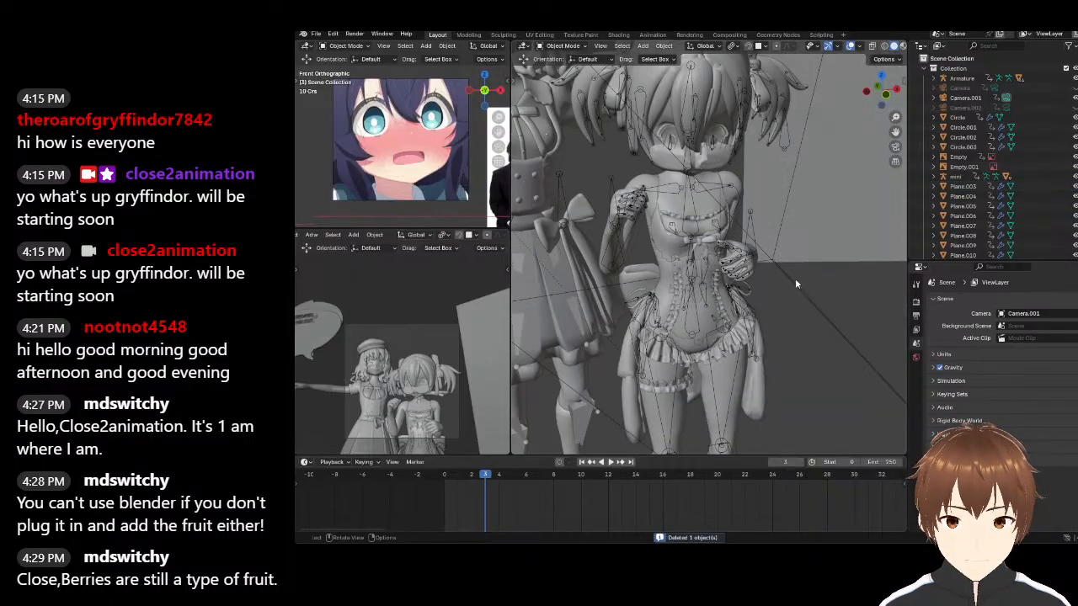
Switch the large 3D viewport to Rendered shading
{"action": "scroll", "coordinate": [821, 279], "scroll_direction": "down", "scroll_amount": 10}
{"action": "scroll", "coordinate": [739, 254], "scroll_direction": "up", "scroll_amount": 2}
{"action": "scroll", "coordinate": [893, 48], "scroll_direction": "down", "scroll_amount": 2}
{"action": "left_click", "coordinate": [890, 48]}
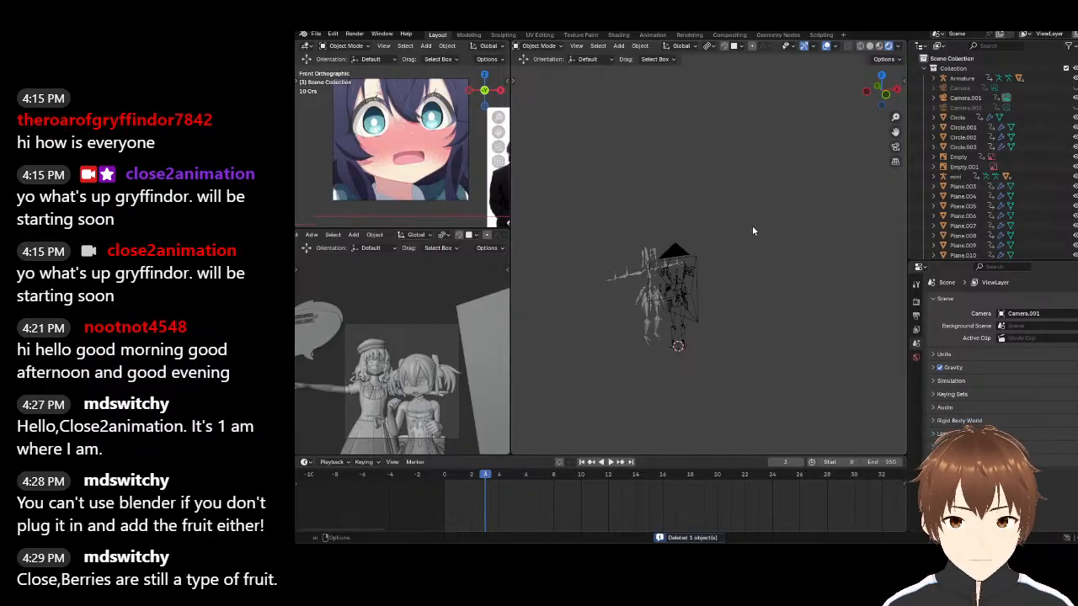
{"action": "scroll", "coordinate": [748, 262], "scroll_direction": "up", "scroll_amount": 2}
{"action": "mouse_move", "coordinate": [748, 264]}
{"action": "middle_mouse_down"}
{"action": "mouse_move", "coordinate": [748, 241]}
{"action": "mouse_move", "coordinate": [601, 243]}
{"action": "mouse_move", "coordinate": [777, 260]}
{"action": "mouse_move", "coordinate": [735, 258]}
{"action": "middle_mouse_up"}
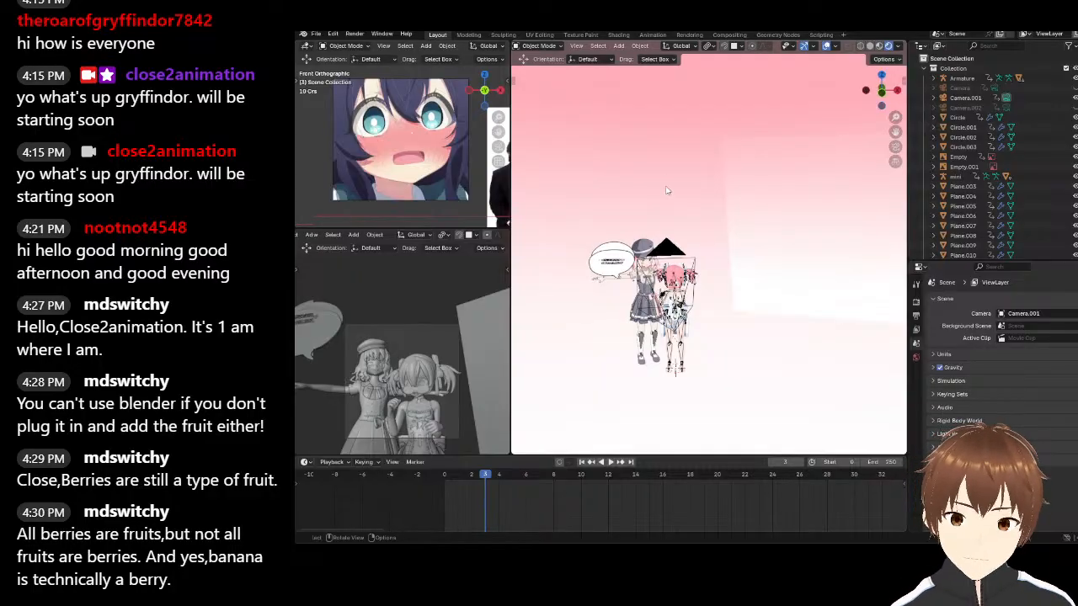
Select three of the slanted pink lines over one of the pigtailed character's eyes and delete them
{"action": "scroll", "coordinate": [669, 189], "scroll_direction": "up", "scroll_amount": 4}
{"action": "scroll", "coordinate": [685, 199], "scroll_direction": "up", "scroll_amount": 8}
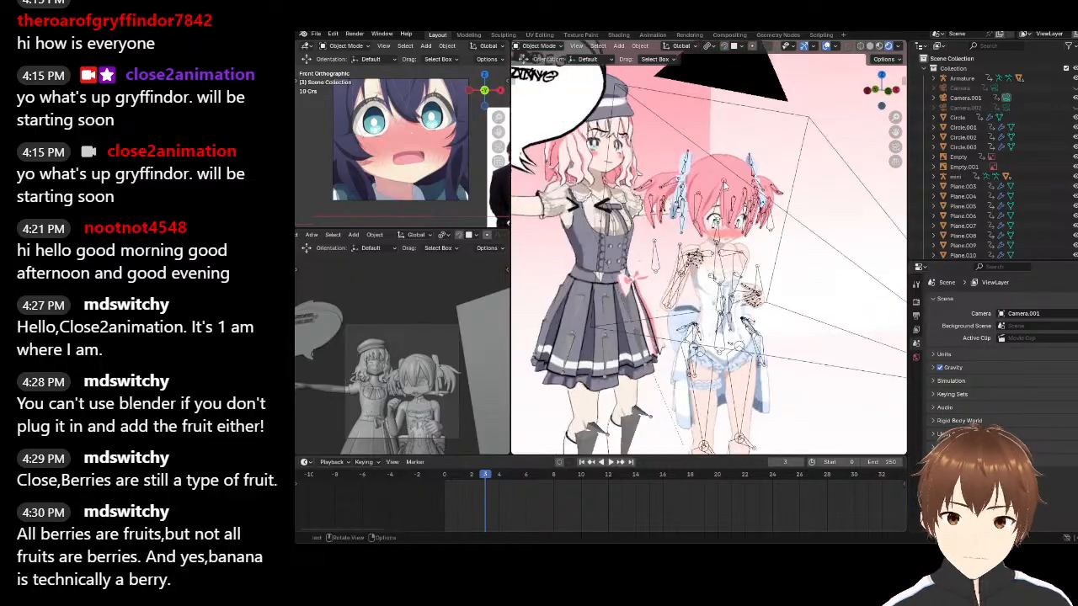
{"action": "scroll", "coordinate": [768, 239], "scroll_direction": "up", "scroll_amount": 3}
{"action": "middle_click_drag", "start_coordinate": [768, 239], "coordinate": [739, 221], "text": "shift"}
{"action": "left_click", "coordinate": [741, 194]}
{"action": "left_click", "coordinate": [739, 195]}
{"action": "left_click", "coordinate": [747, 193]}
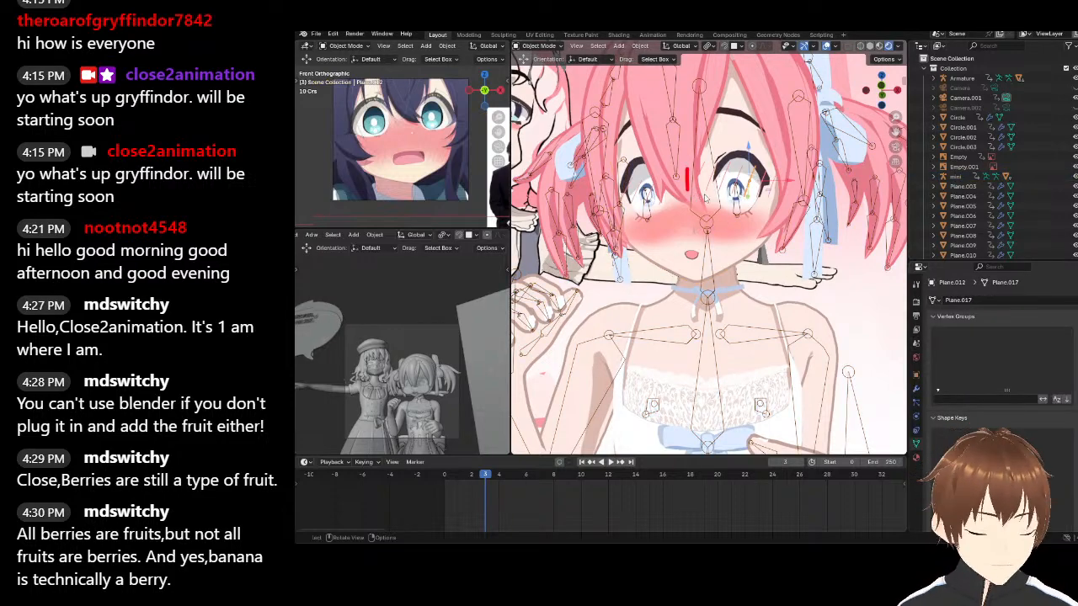
{"action": "scroll", "coordinate": [713, 204], "scroll_direction": "up", "scroll_amount": 8}
{"action": "scroll", "coordinate": [708, 212], "scroll_direction": "down", "scroll_amount": 5}
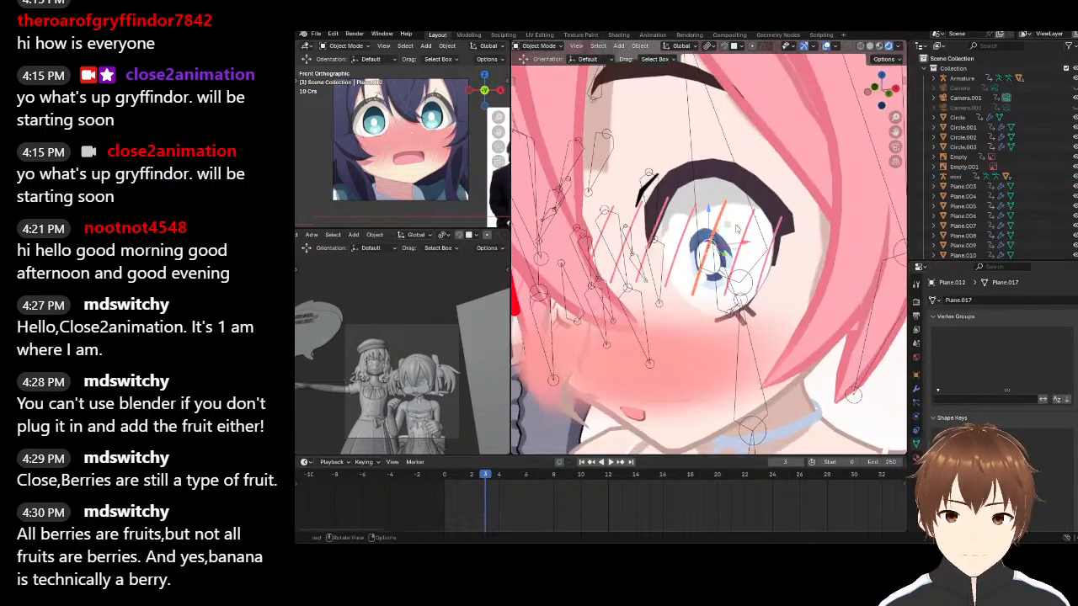
{"action": "left_click", "coordinate": [738, 239]}
{"action": "left_click", "coordinate": [725, 244], "text": "shift"}
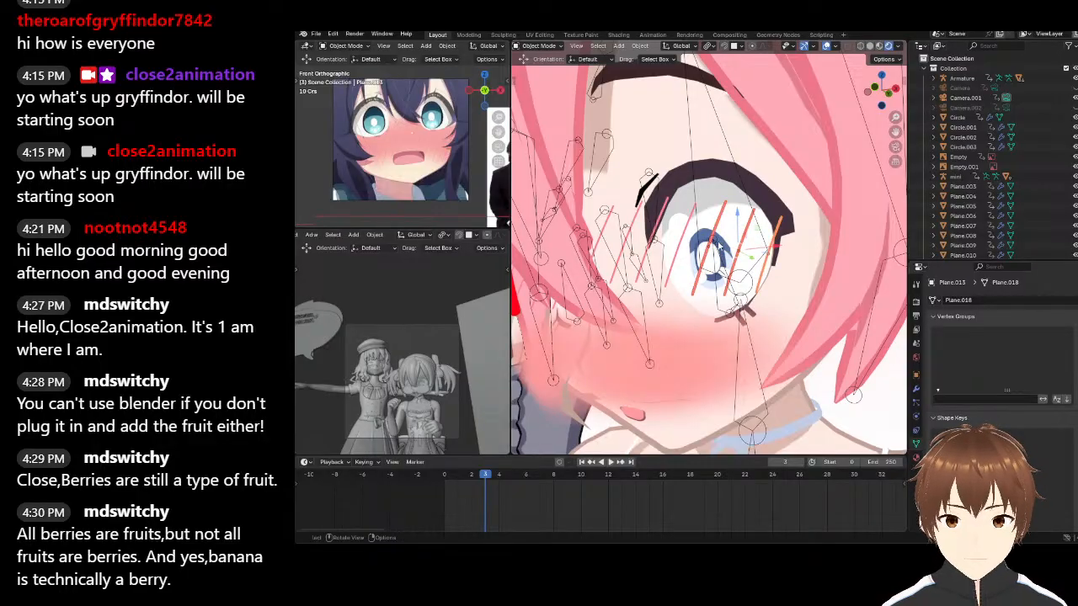
{"action": "key", "text": "Delete"}
Delete the thick red stroke floating in front of the pigtailed character's face
{"action": "mouse_move", "coordinate": [714, 243]}
{"action": "middle_mouse_down"}
{"action": "mouse_move", "coordinate": [686, 227]}
{"action": "mouse_move", "coordinate": [714, 233]}
{"action": "mouse_move", "coordinate": [628, 265]}
{"action": "mouse_move", "coordinate": [677, 260]}
{"action": "mouse_move", "coordinate": [697, 288]}
{"action": "middle_mouse_up"}
{"action": "left_click", "coordinate": [685, 229]}
{"action": "left_click", "coordinate": [680, 246], "text": "shift"}
{"action": "left_click", "coordinate": [714, 252]}
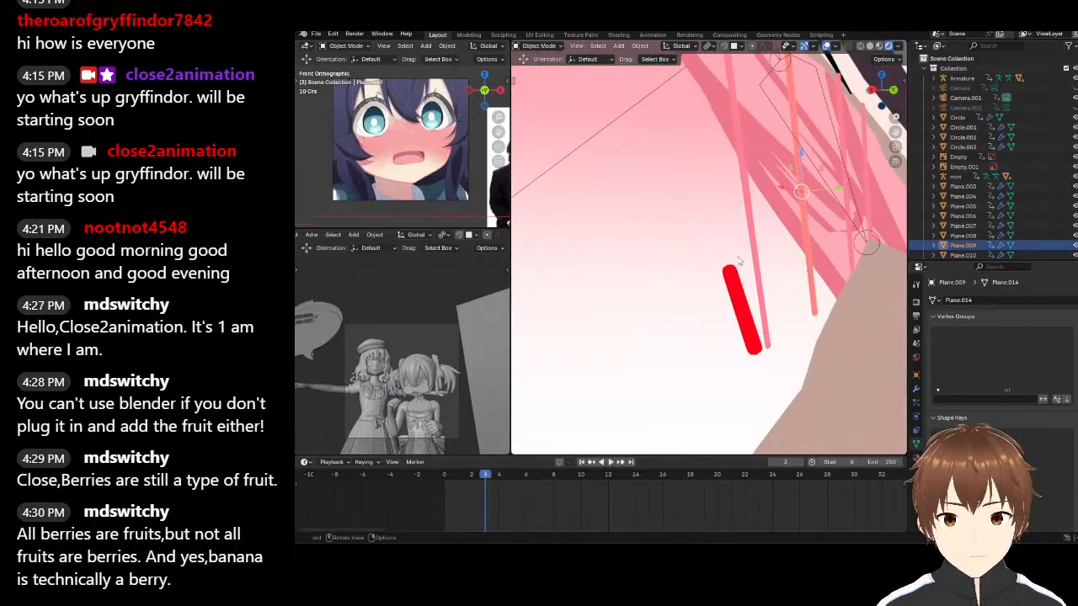
{"action": "key", "text": "Delete"}
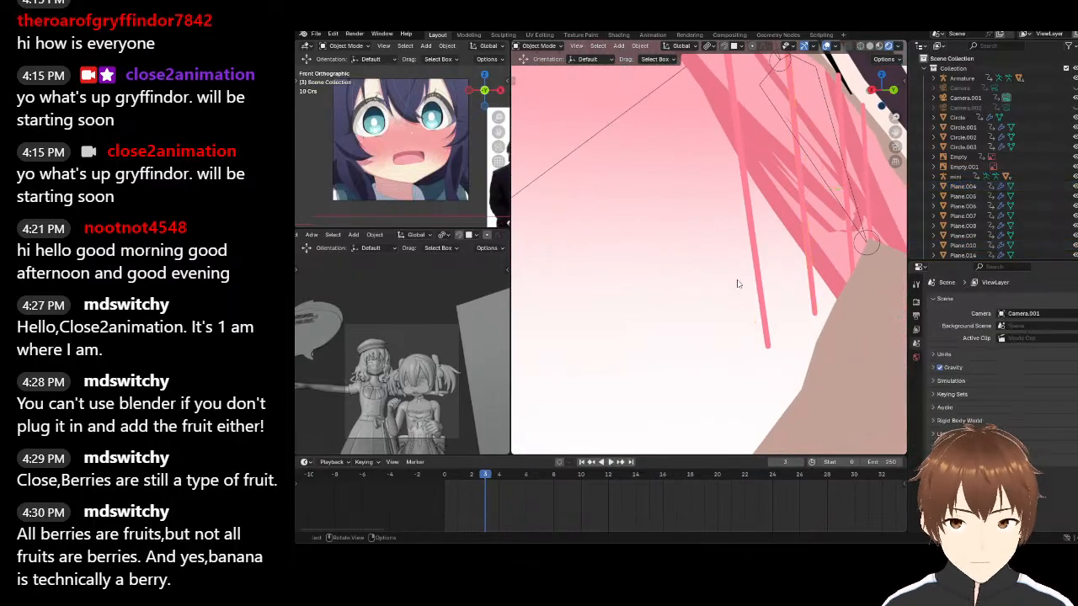
Delete the remaining pink lines in front of the same eye
{"action": "left_click_drag", "start_coordinate": [814, 290], "coordinate": [724, 321]}
{"action": "key", "text": "Delete"}
{"action": "mouse_move", "coordinate": [655, 295]}
{"action": "middle_mouse_down"}
{"action": "mouse_move", "coordinate": [712, 269]}
{"action": "mouse_move", "coordinate": [741, 229]}
{"action": "mouse_move", "coordinate": [742, 249]}
{"action": "mouse_move", "coordinate": [642, 252]}
{"action": "middle_mouse_up"}
{"action": "left_click", "coordinate": [732, 255]}
{"action": "key", "text": "Delete"}
Select the pigtailed character's head mesh and bring up its vertex groups and shape keys
{"action": "left_click", "coordinate": [637, 252]}
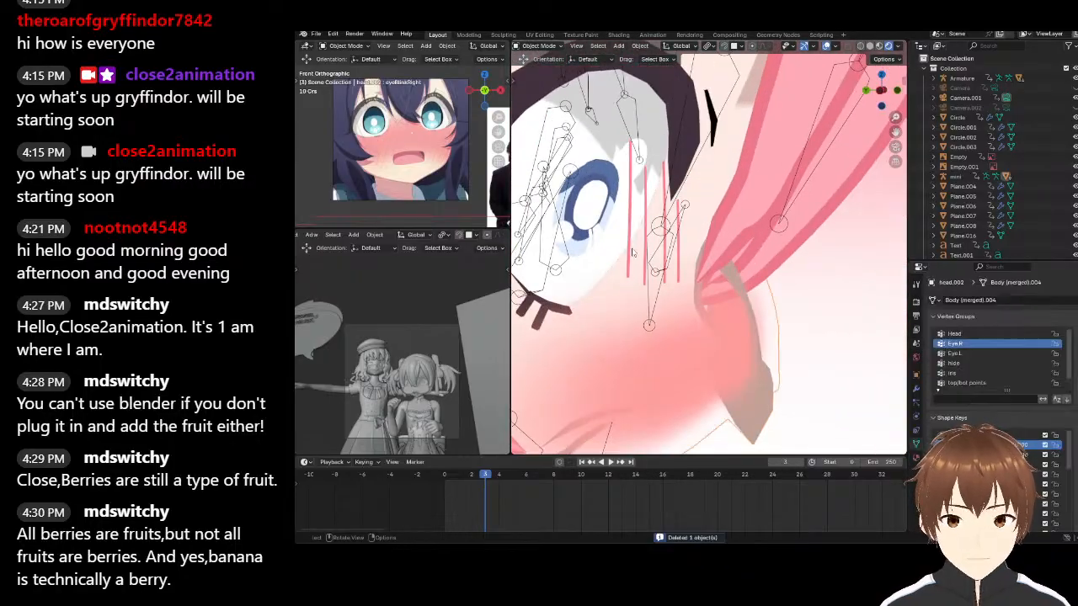
{"action": "middle_click_drag", "start_coordinate": [791, 324], "coordinate": [823, 288]}
{"action": "left_click", "coordinate": [916, 390]}
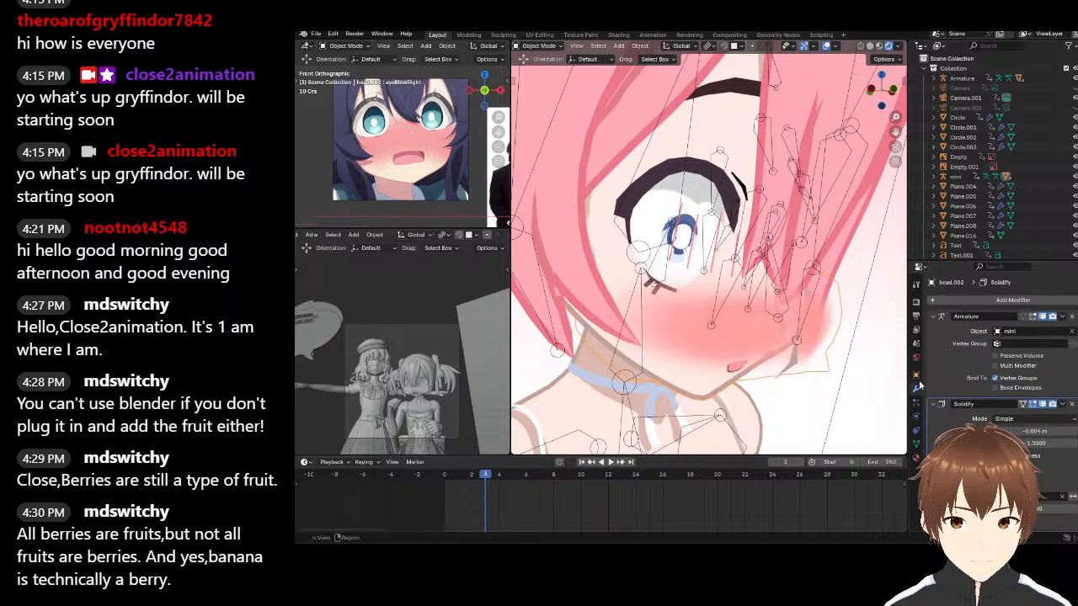
{"action": "left_click", "coordinate": [916, 457]}
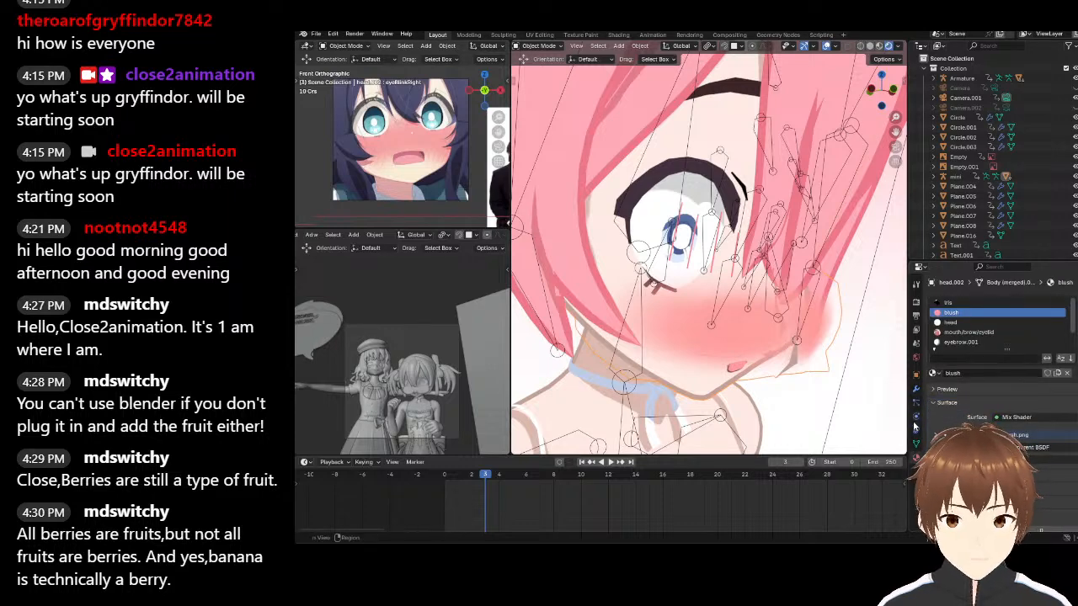
{"action": "left_click", "coordinate": [915, 444]}
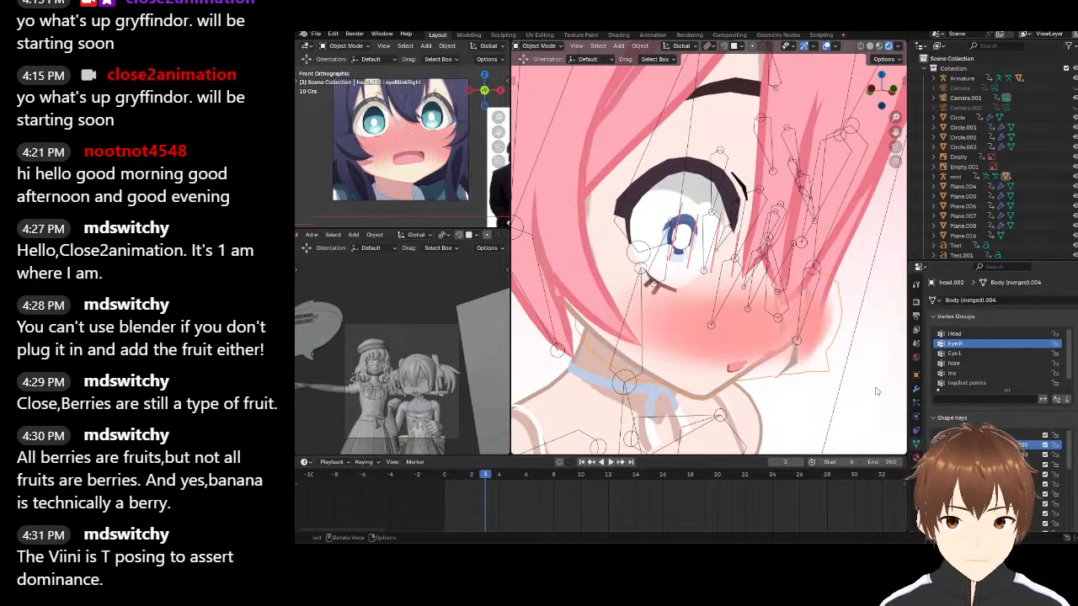
{"action": "scroll", "coordinate": [822, 328], "scroll_direction": "down", "scroll_amount": 9}
{"action": "scroll", "coordinate": [803, 295], "scroll_direction": "down", "scroll_amount": 5}
{"action": "middle_click_drag", "start_coordinate": [782, 301], "coordinate": [751, 337]}
{"action": "scroll", "coordinate": [756, 297], "scroll_direction": "up", "scroll_amount": 6}
{"action": "scroll", "coordinate": [726, 291], "scroll_direction": "up", "scroll_amount": 4}
{"action": "middle_click_drag", "start_coordinate": [714, 267], "coordinate": [608, 212]}
{"action": "scroll", "coordinate": [699, 249], "scroll_direction": "down", "scroll_amount": 5}
{"action": "scroll", "coordinate": [676, 213], "scroll_direction": "up", "scroll_amount": 8}
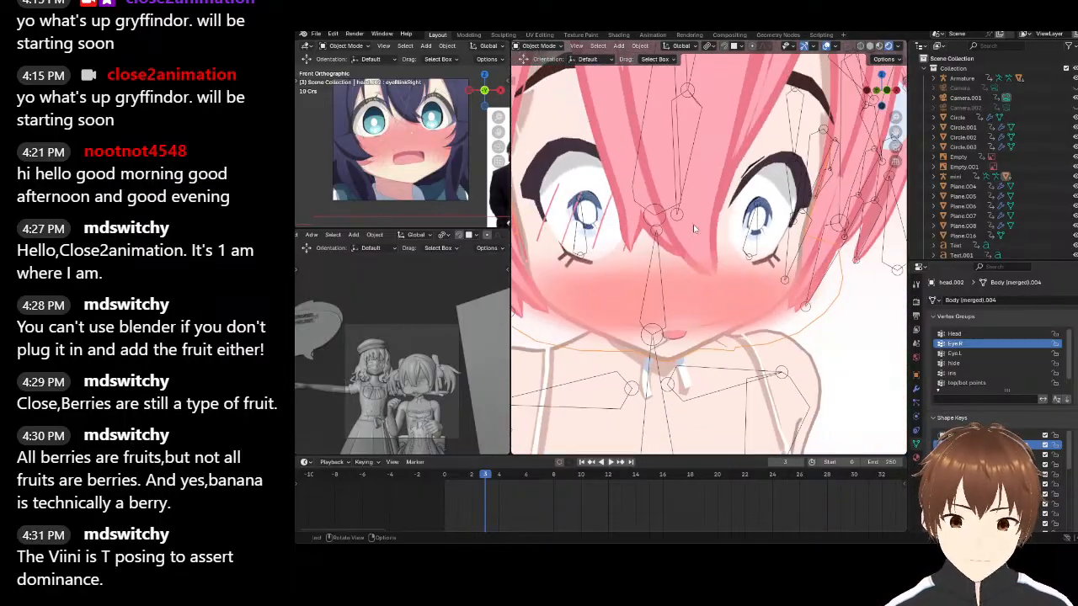
{"action": "scroll", "coordinate": [674, 227], "scroll_direction": "down", "scroll_amount": 3}
{"action": "middle_click_drag", "start_coordinate": [677, 240], "coordinate": [727, 262]}
{"action": "key", "text": "Delete"}
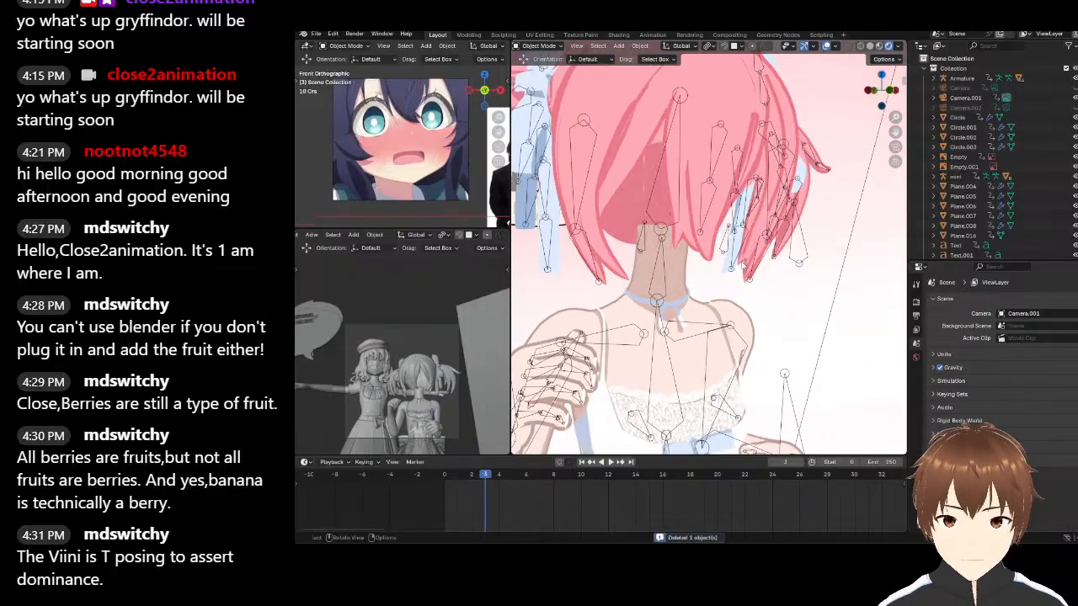
{"action": "key", "text": "ctrl+z"}
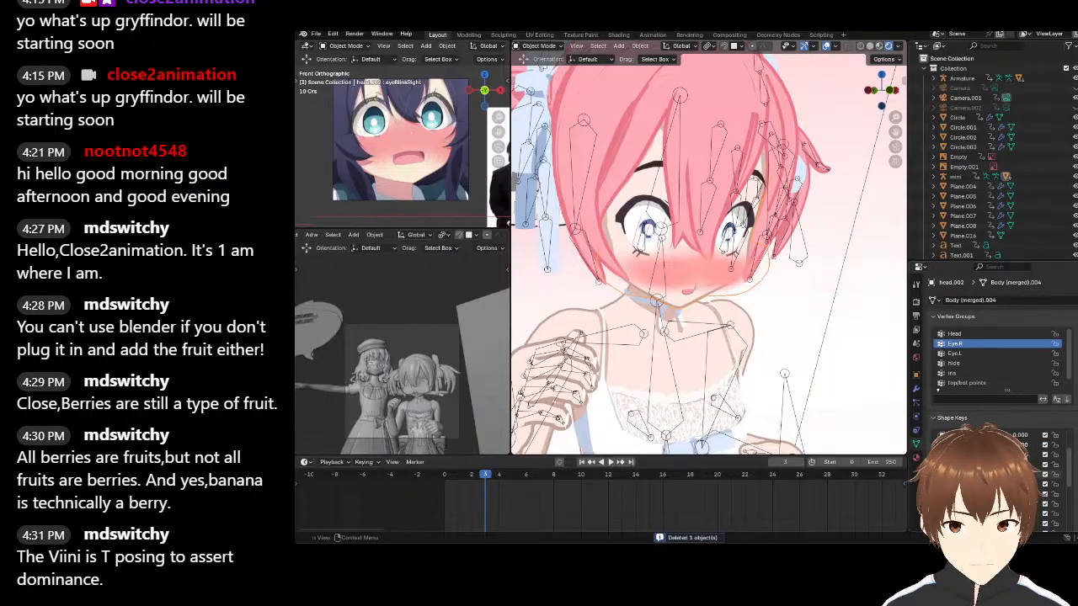
Enlarge the properties area and lower the head mesh's "bigger blush" shape key until only small cheek spots remain
{"action": "scroll", "coordinate": [985, 168], "scroll_direction": "down", "scroll_amount": 4}
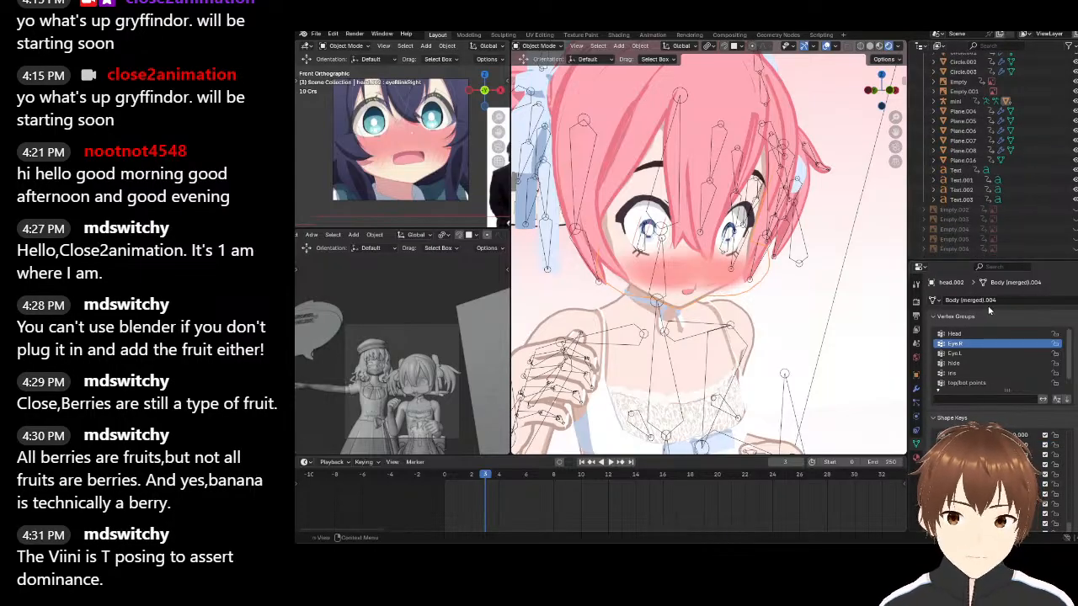
{"action": "scroll", "coordinate": [968, 293], "scroll_direction": "down", "scroll_amount": 2}
{"action": "left_click_drag", "start_coordinate": [943, 261], "coordinate": [955, 156]}
{"action": "scroll", "coordinate": [955, 396], "scroll_direction": "down", "scroll_amount": 3}
{"action": "scroll", "coordinate": [956, 395], "scroll_direction": "down", "scroll_amount": 5}
{"action": "left_click", "coordinate": [968, 458]}
{"action": "left_click_drag", "start_coordinate": [1028, 501], "coordinate": [969, 501]}
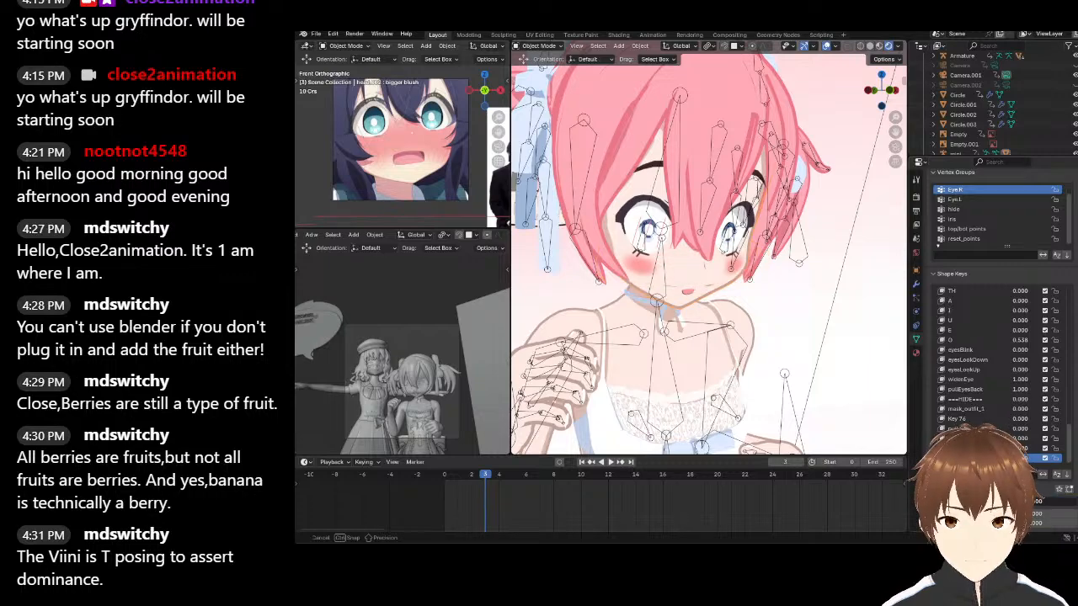
Select the three slanted pink lines over the pigtailed character's other eye and delete them
{"action": "scroll", "coordinate": [674, 131], "scroll_direction": "down", "scroll_amount": 9}
{"action": "scroll", "coordinate": [708, 189], "scroll_direction": "up", "scroll_amount": 3}
{"action": "mouse_move", "coordinate": [707, 189]}
{"action": "middle_mouse_down"}
{"action": "mouse_move", "coordinate": [684, 185]}
{"action": "mouse_move", "coordinate": [706, 194]}
{"action": "middle_mouse_up"}
{"action": "scroll", "coordinate": [684, 185], "scroll_direction": "up", "scroll_amount": 4}
{"action": "scroll", "coordinate": [706, 194], "scroll_direction": "down", "scroll_amount": 3}
{"action": "scroll", "coordinate": [757, 226], "scroll_direction": "up", "scroll_amount": 10}
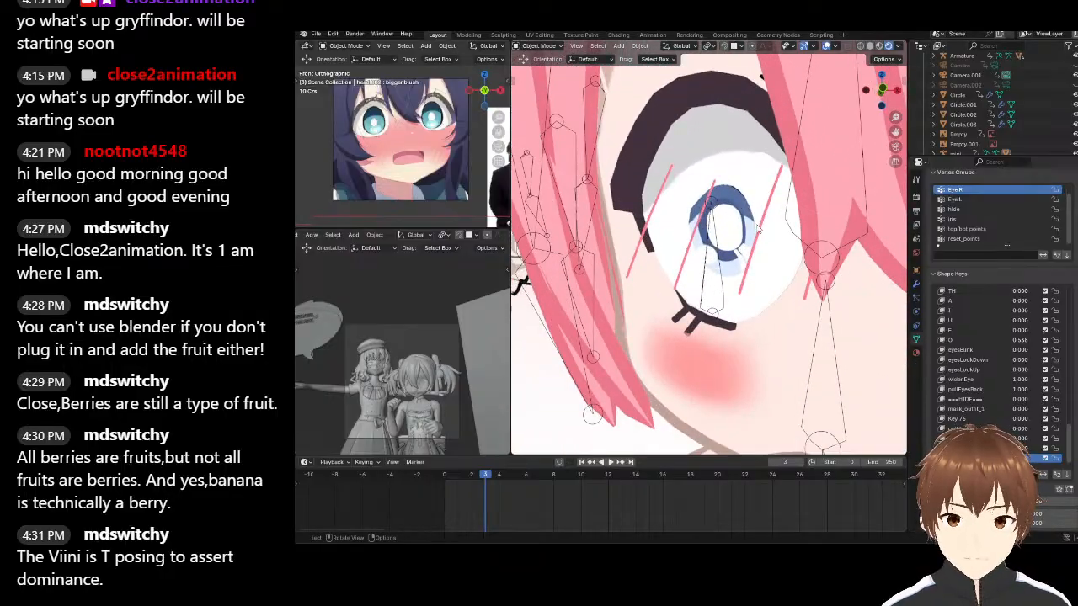
{"action": "left_click", "coordinate": [757, 226]}
{"action": "left_click", "coordinate": [695, 239], "text": "shift"}
{"action": "left_click", "coordinate": [648, 240], "text": "shift"}
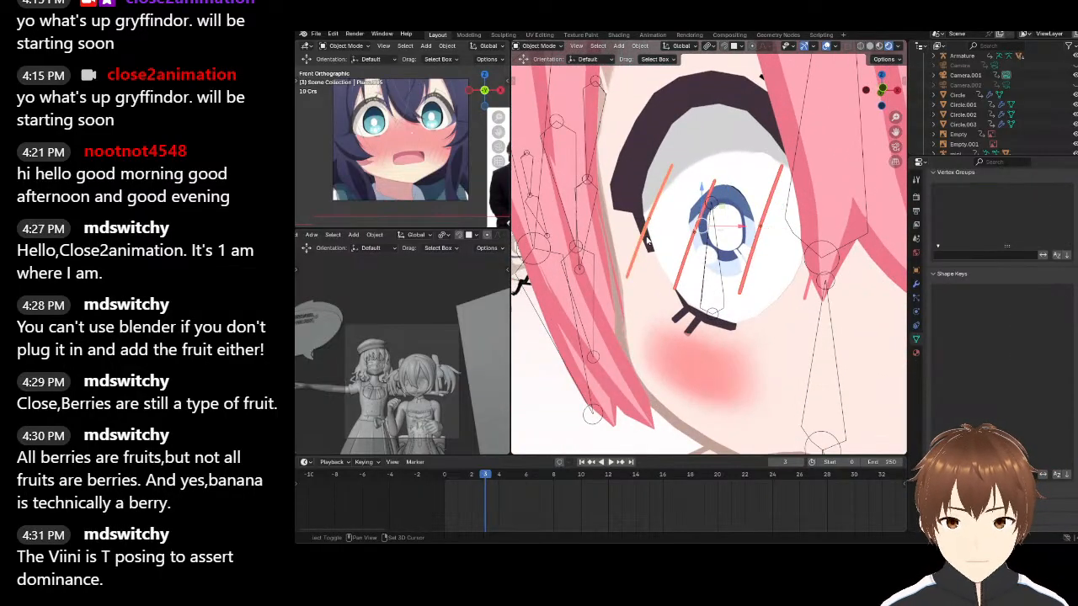
{"action": "key", "text": "Delete"}
Delete the last stray pink lines between the pigtailed character's fringe and face
{"action": "scroll", "coordinate": [704, 246], "scroll_direction": "down", "scroll_amount": 9}
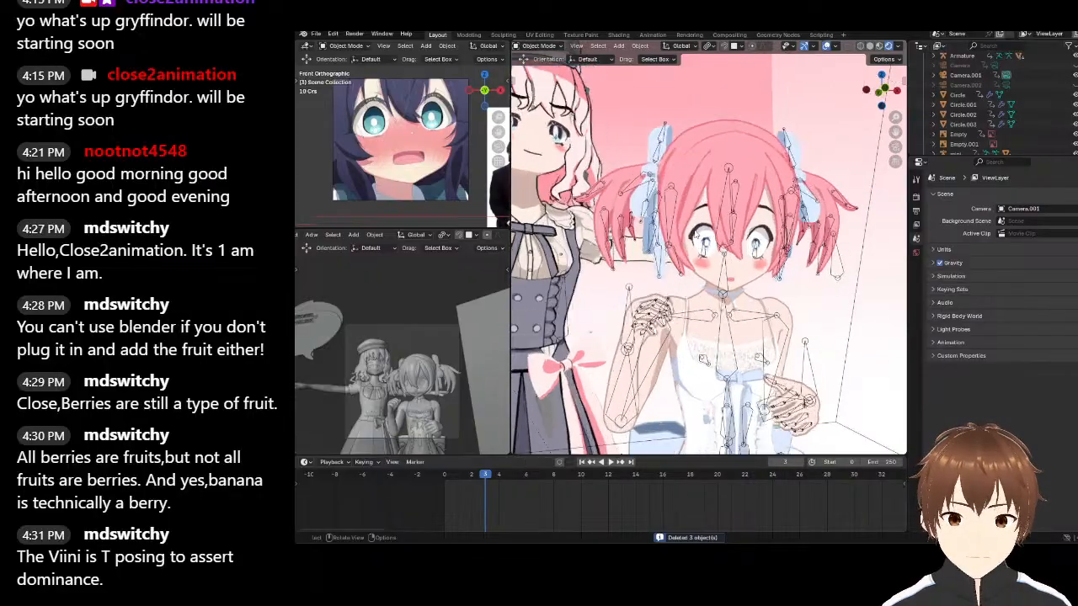
{"action": "scroll", "coordinate": [704, 246], "scroll_direction": "up", "scroll_amount": 9}
{"action": "left_click", "coordinate": [676, 263]}
{"action": "key", "text": "Delete"}
{"action": "left_click", "coordinate": [808, 240]}
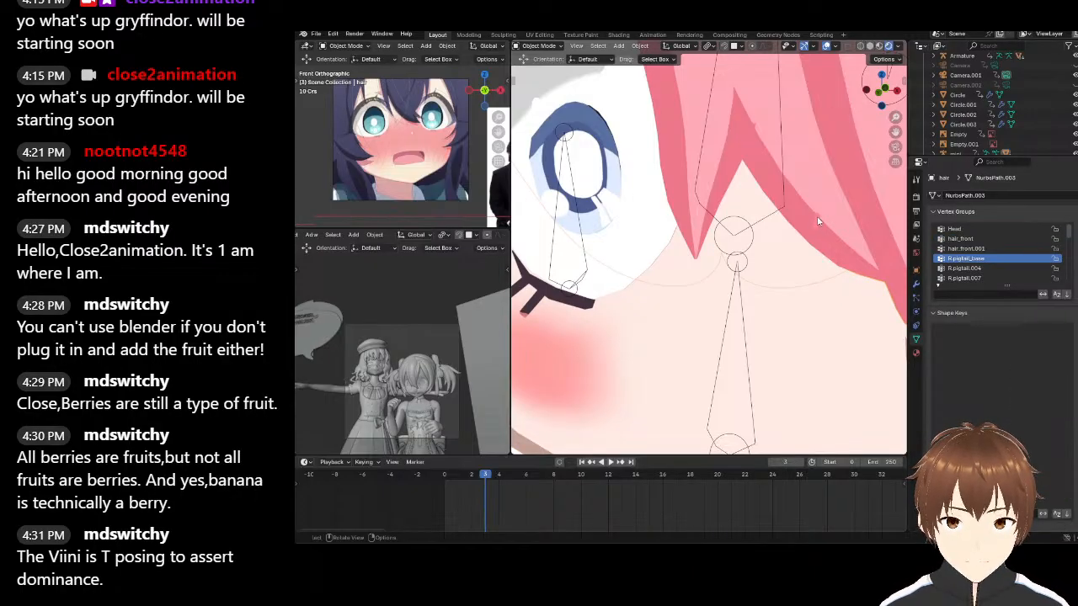
{"action": "middle_click_drag", "start_coordinate": [777, 223], "coordinate": [768, 182]}
{"action": "left_click", "coordinate": [818, 194]}
{"action": "left_click", "coordinate": [767, 184]}
{"action": "key", "text": "Delete"}
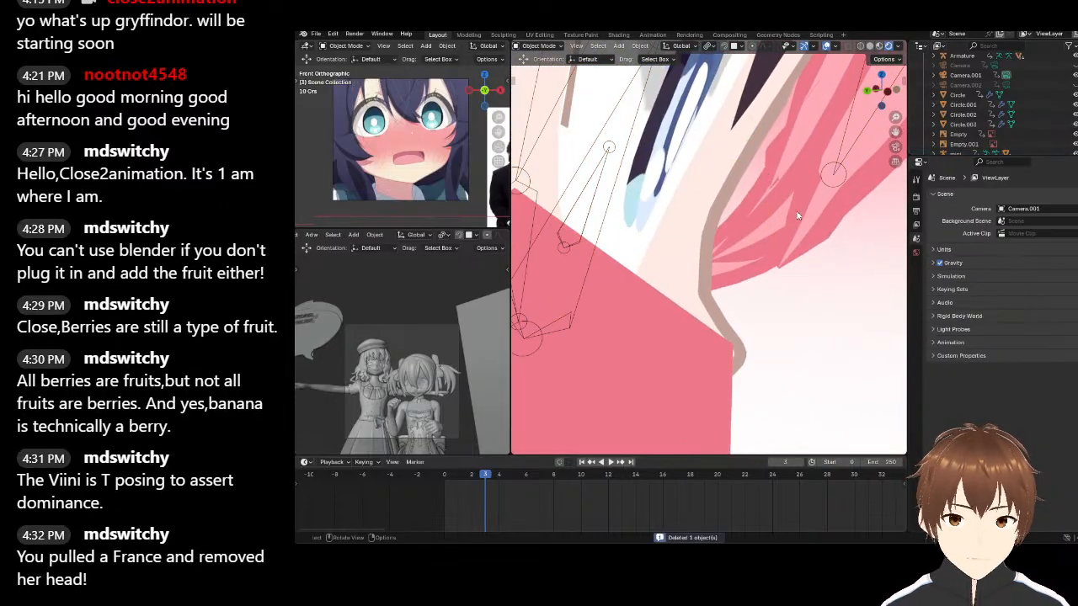
Examine both characters and the speech bubble in the rendered scene from several angles
{"action": "scroll", "coordinate": [810, 224], "scroll_direction": "down", "scroll_amount": 6}
{"action": "scroll", "coordinate": [736, 218], "scroll_direction": "down", "scroll_amount": 8}
{"action": "middle_click_drag", "start_coordinate": [790, 224], "coordinate": [721, 210]}
{"action": "scroll", "coordinate": [736, 215], "scroll_direction": "up", "scroll_amount": 4}
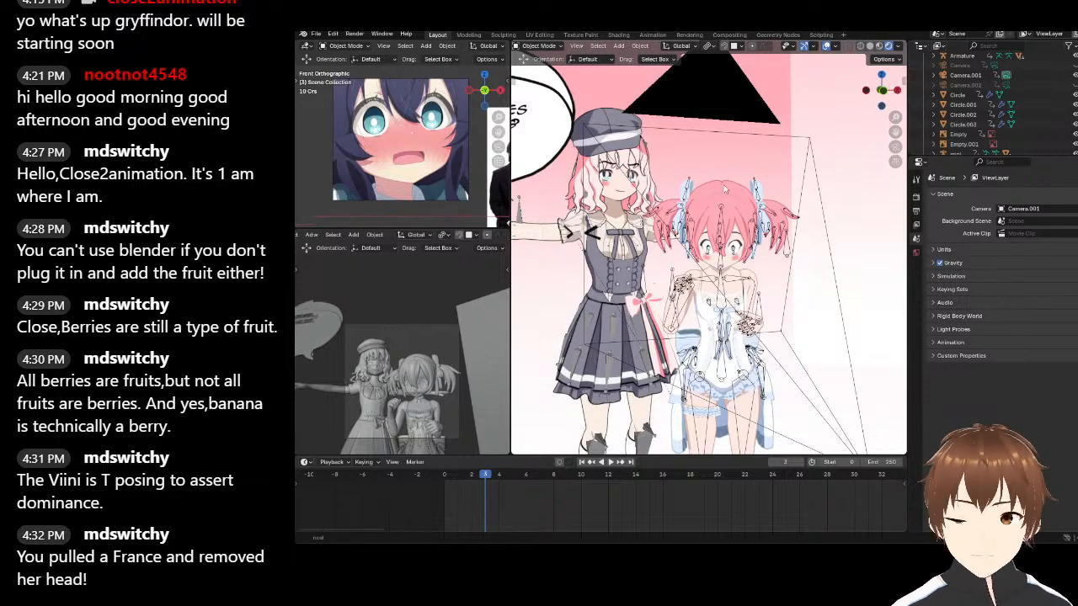
{"action": "scroll", "coordinate": [729, 177], "scroll_direction": "up", "scroll_amount": 1}
{"action": "scroll", "coordinate": [722, 178], "scroll_direction": "up", "scroll_amount": 1}
{"action": "mouse_move", "coordinate": [721, 180]}
{"action": "middle_mouse_down"}
{"action": "mouse_move", "coordinate": [756, 213]}
{"action": "mouse_move", "coordinate": [712, 181]}
{"action": "middle_mouse_up"}
{"action": "scroll", "coordinate": [723, 176], "scroll_direction": "up", "scroll_amount": 2}
{"action": "scroll", "coordinate": [731, 199], "scroll_direction": "down", "scroll_amount": 3}
{"action": "scroll", "coordinate": [741, 203], "scroll_direction": "up", "scroll_amount": 2}
{"action": "scroll", "coordinate": [712, 181], "scroll_direction": "down", "scroll_amount": 6}
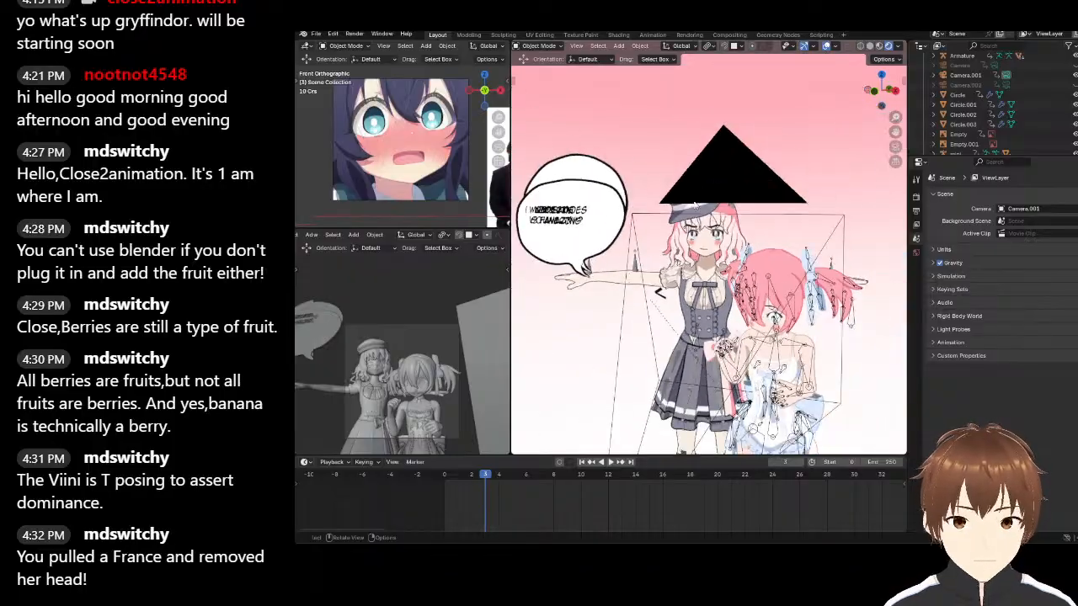
{"action": "scroll", "coordinate": [706, 171], "scroll_direction": "up", "scroll_amount": 3}
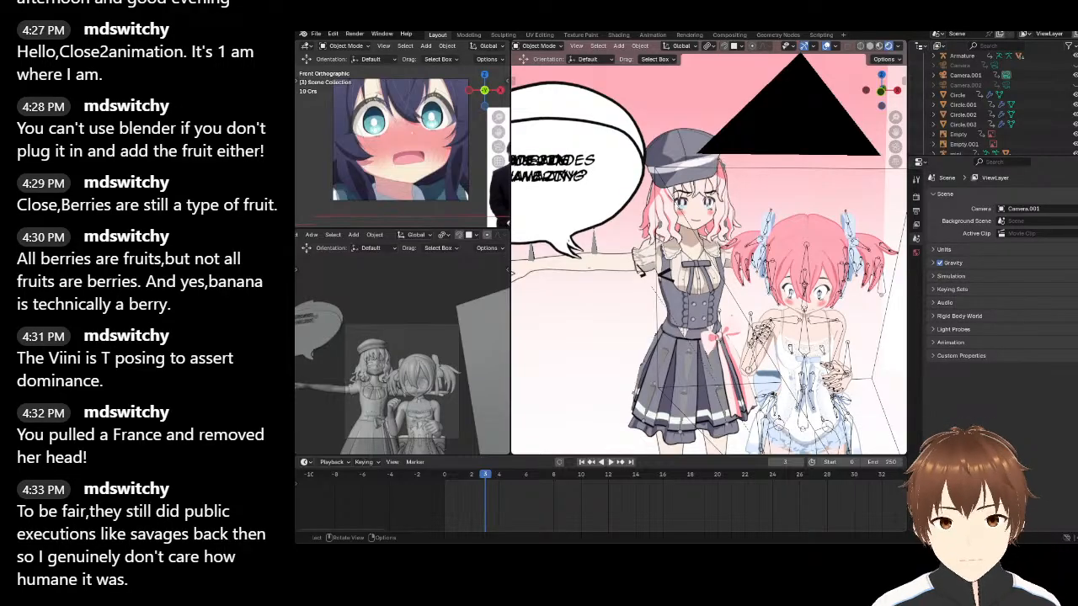
{"action": "scroll", "coordinate": [710, 254], "scroll_direction": "down", "scroll_amount": 3}
{"action": "key", "text": "a"}
{"action": "middle_click_drag", "start_coordinate": [734, 240], "coordinate": [762, 234]}
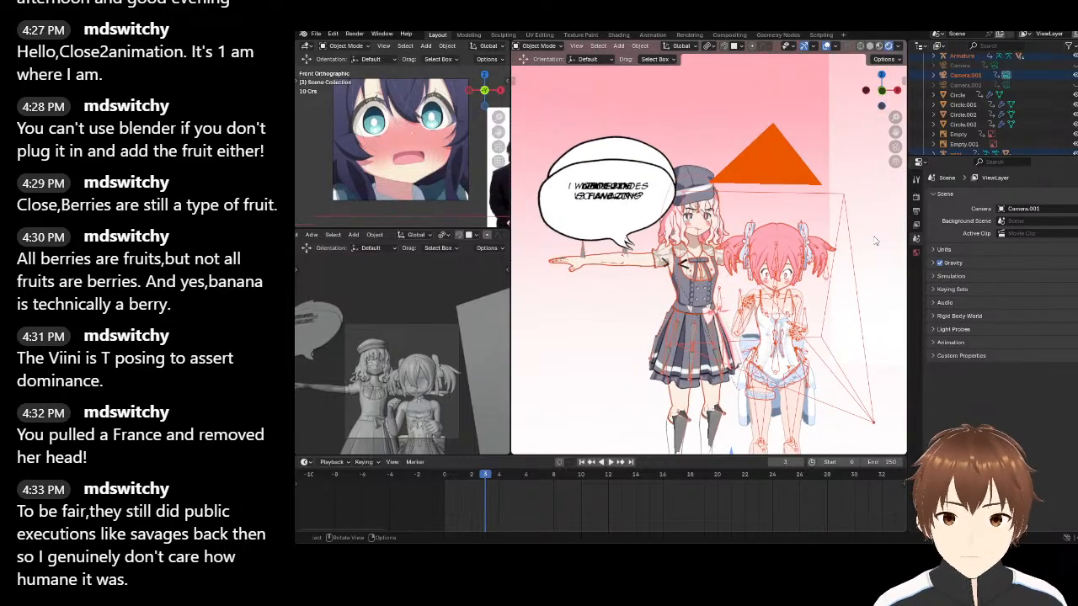
{"action": "left_click", "coordinate": [874, 241]}
{"action": "middle_click_drag", "start_coordinate": [874, 241], "coordinate": [846, 222]}
Put the pigtailed character's armature into Pose Mode and select all of its bones
{"action": "scroll", "coordinate": [717, 207], "scroll_direction": "up", "scroll_amount": 3}
{"action": "left_click", "coordinate": [723, 199]}
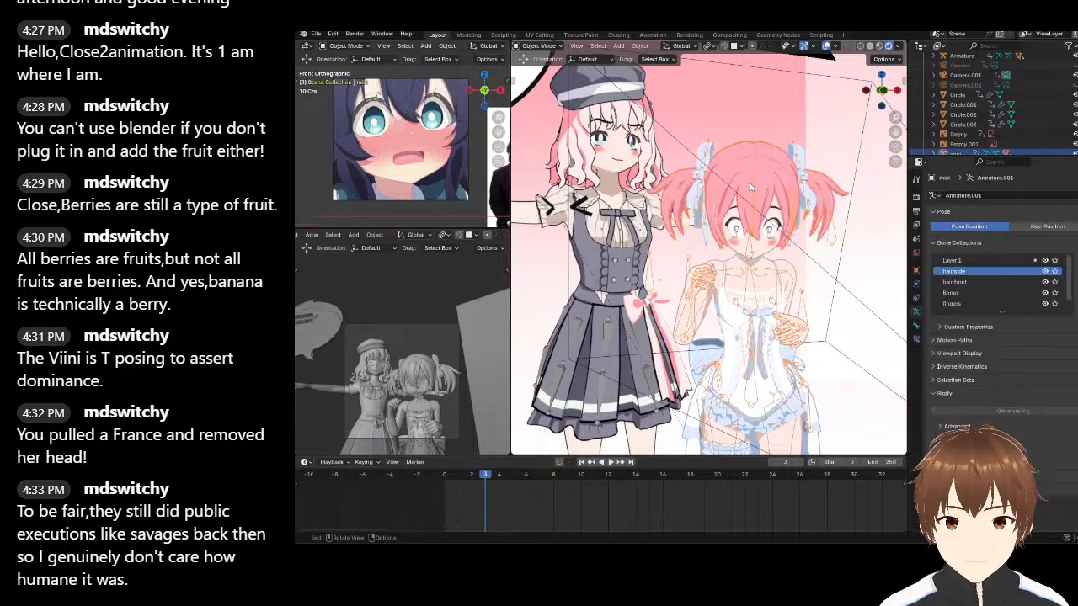
{"action": "key", "text": "Tab"}
{"action": "left_click", "coordinate": [559, 45]}
{"action": "left_click", "coordinate": [557, 78]}
{"action": "key", "text": "a"}
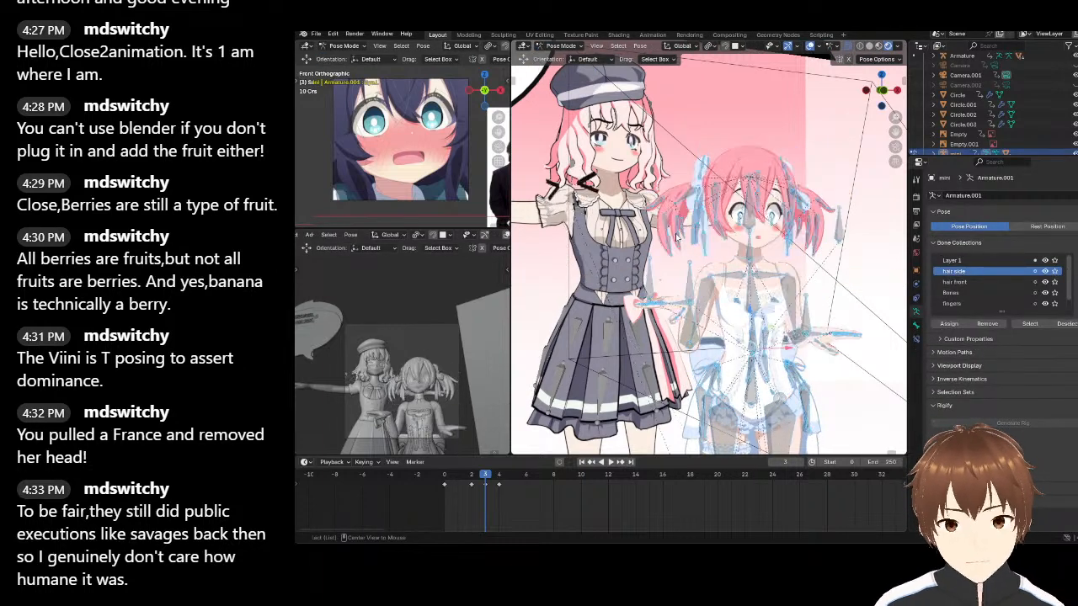
Delete all keyframes of the pigtailed character's bones and clear their rotation to return the arms to a T-pose
{"action": "left_click_drag", "start_coordinate": [547, 513], "coordinate": [413, 475]}
{"action": "key", "text": "Delete"}
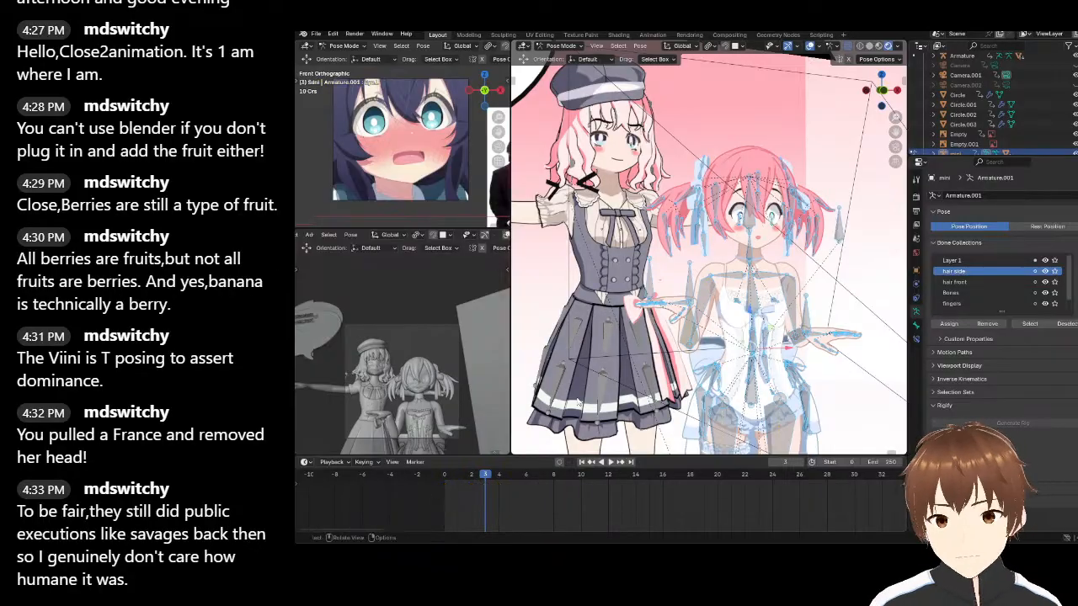
{"action": "key", "text": "alt+r"}
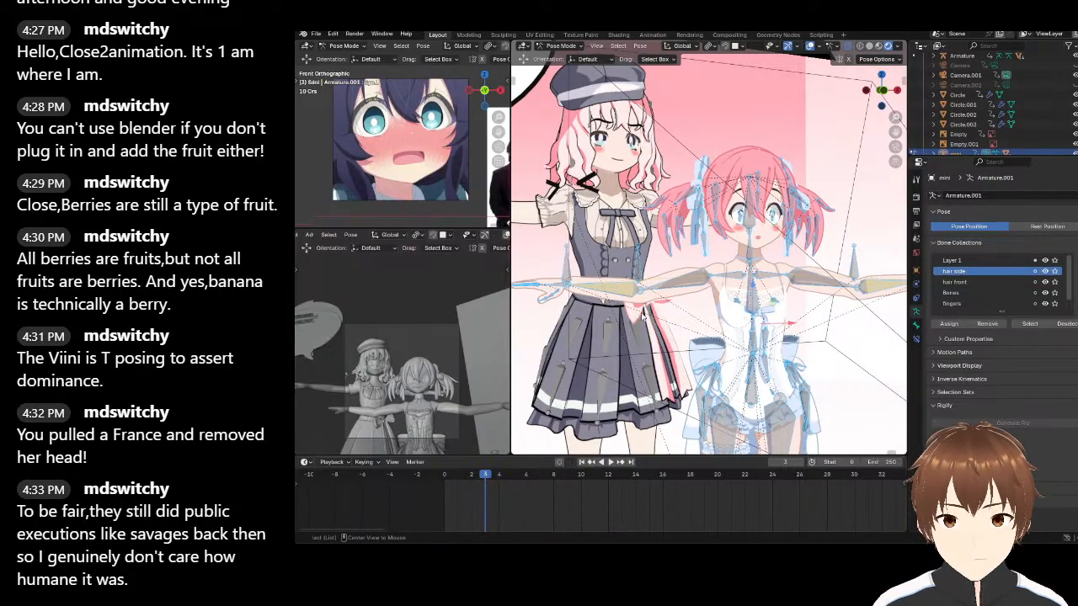
{"action": "scroll", "coordinate": [692, 324], "scroll_direction": "up", "scroll_amount": 2}
{"action": "scroll", "coordinate": [560, 138], "scroll_direction": "down", "scroll_amount": 5}
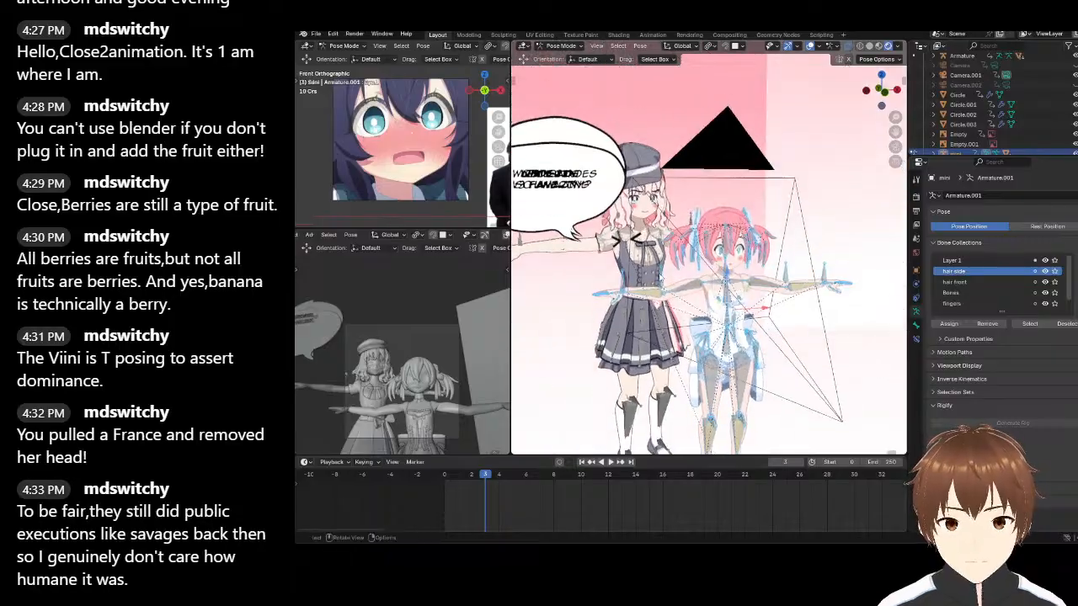
{"action": "scroll", "coordinate": [560, 137], "scroll_direction": "up", "scroll_amount": 5}
{"action": "scroll", "coordinate": [547, 85], "scroll_direction": "down", "scroll_amount": 3}
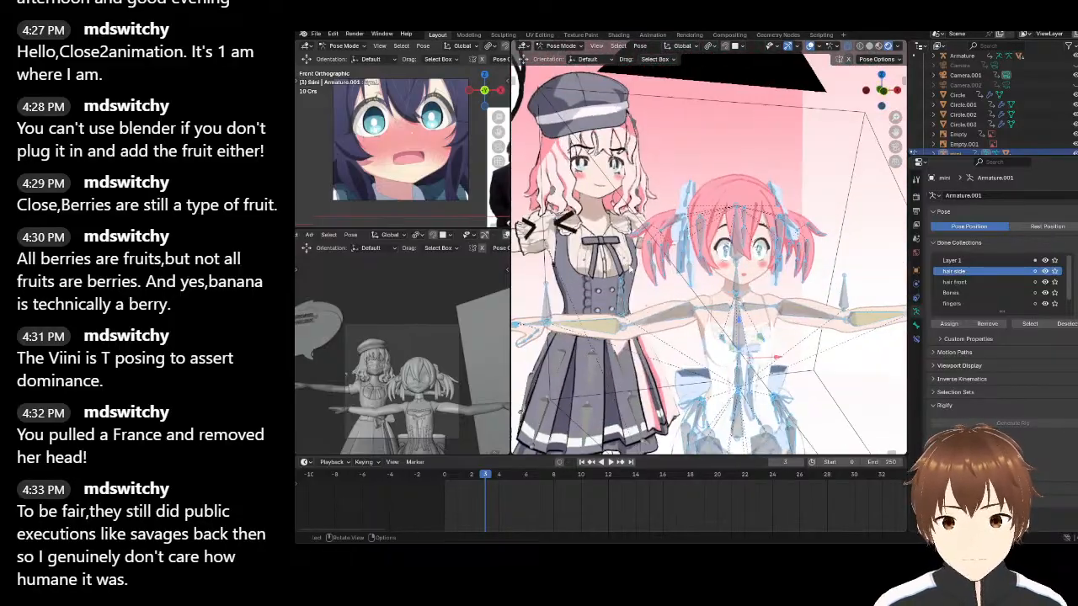
Return to Object Mode and select the capped character's head mesh to reach its shape key list
{"action": "left_click", "coordinate": [562, 47]}
{"action": "left_click", "coordinate": [563, 58]}
{"action": "scroll", "coordinate": [623, 118], "scroll_direction": "down", "scroll_amount": 4}
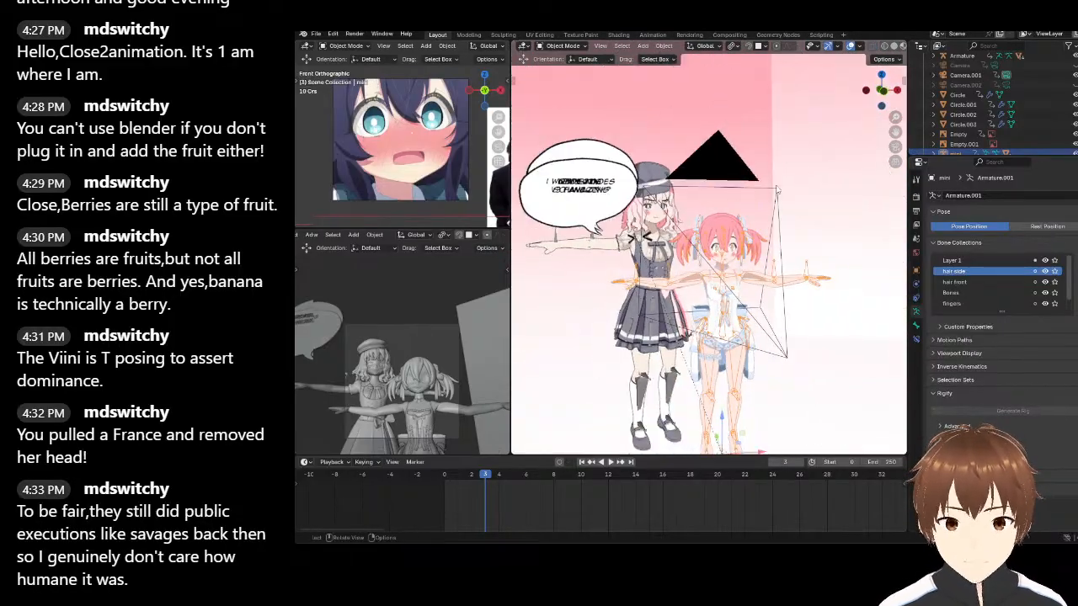
{"action": "left_click", "coordinate": [781, 197]}
{"action": "scroll", "coordinate": [658, 228], "scroll_direction": "up", "scroll_amount": 5}
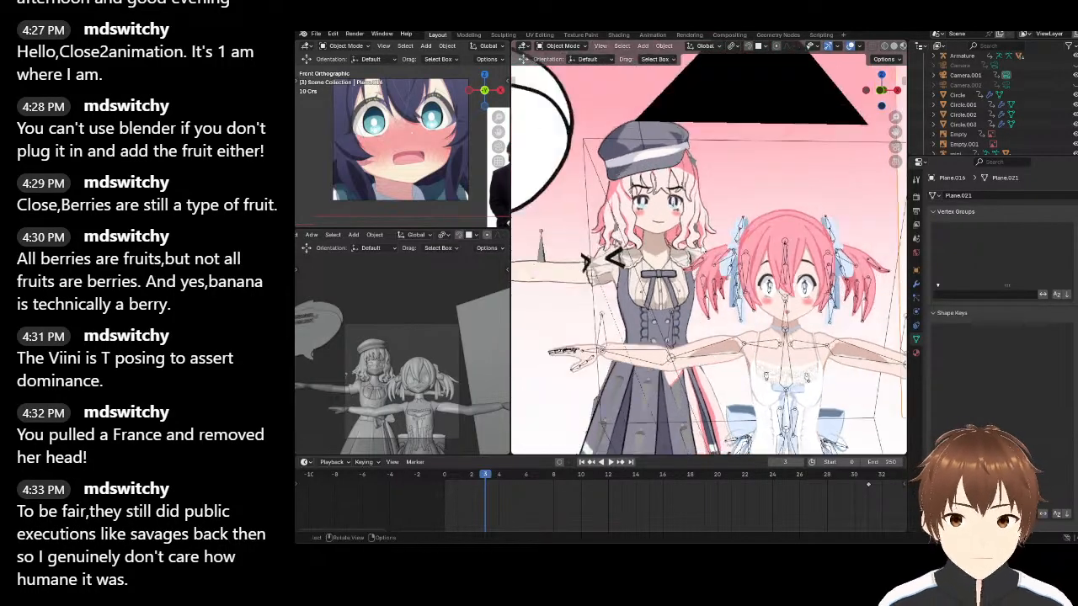
{"action": "left_click", "coordinate": [661, 227]}
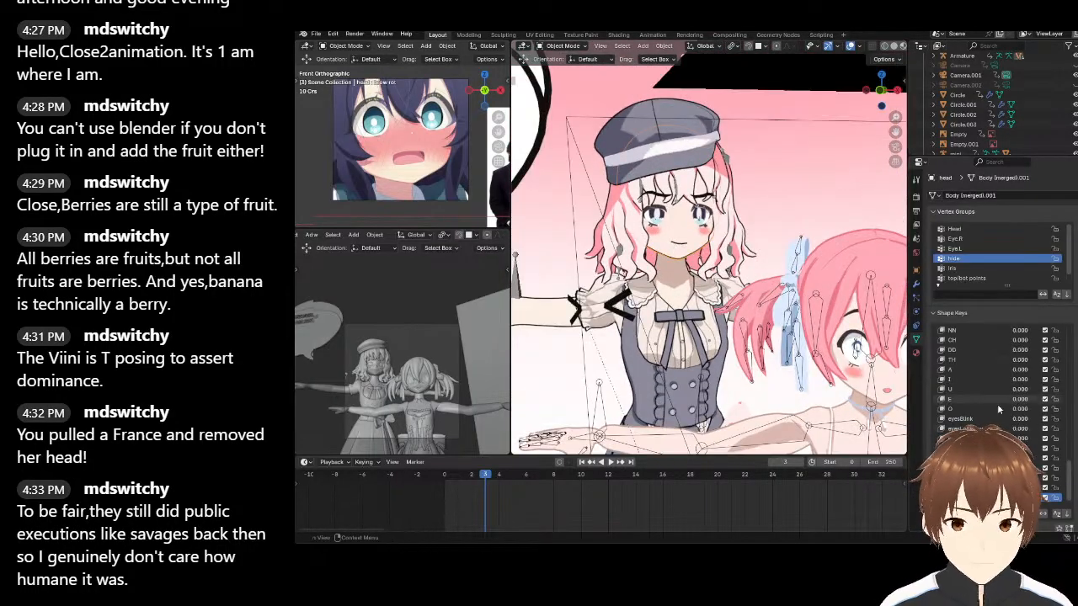
{"action": "left_click_drag", "start_coordinate": [1073, 362], "coordinate": [1069, 486]}
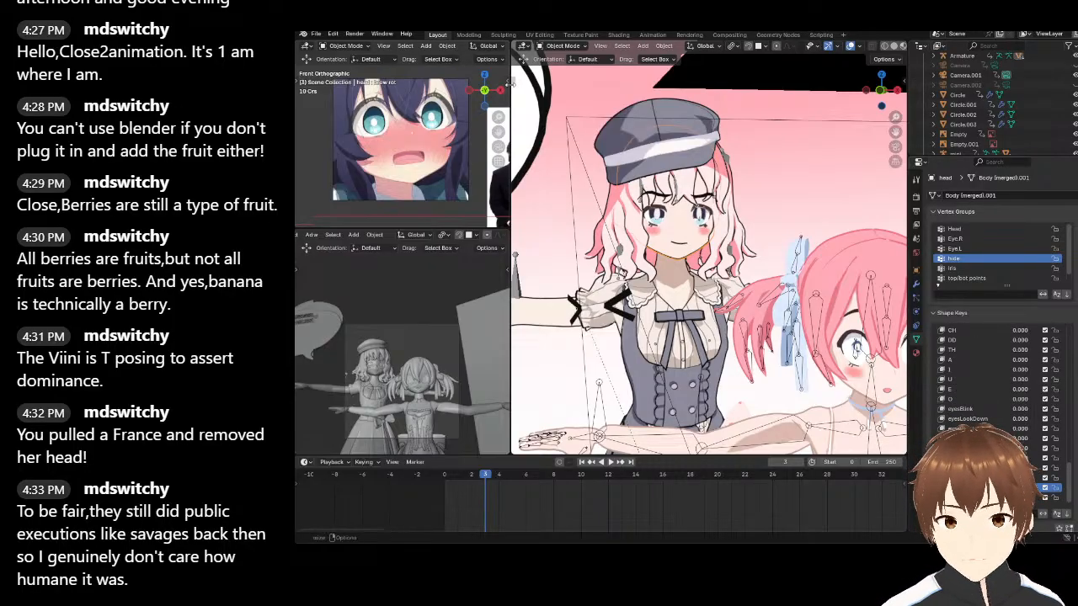
Enlarge the timeline area beneath the viewports and resize the program window to fit the recorded area
{"action": "left_click_drag", "start_coordinate": [511, 84], "coordinate": [526, 84]}
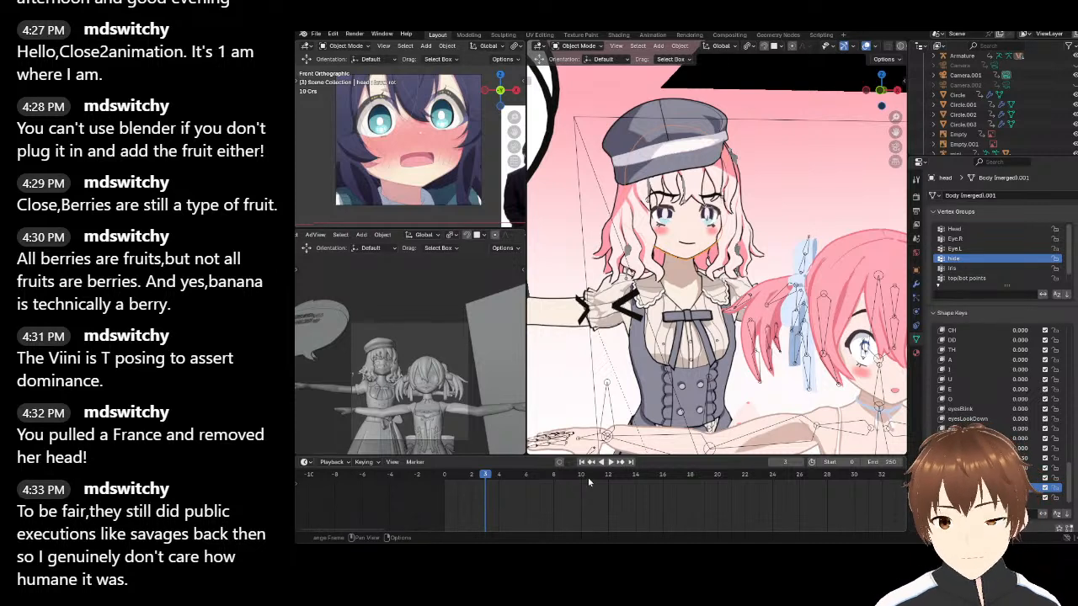
{"action": "left_click_drag", "start_coordinate": [464, 455], "coordinate": [438, 369]}
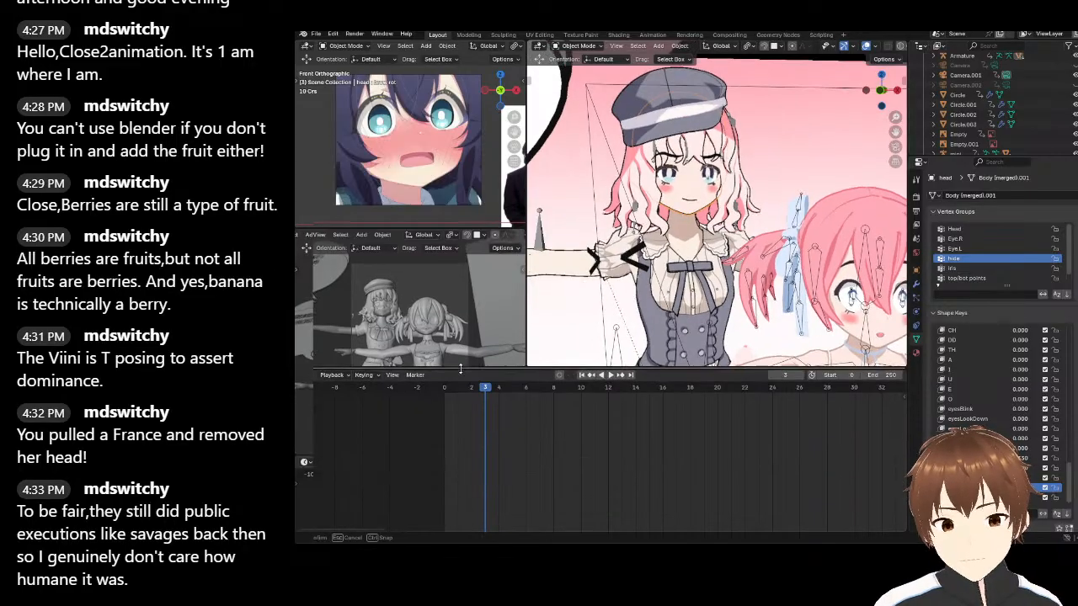
{"action": "left_click", "coordinate": [332, 375]}
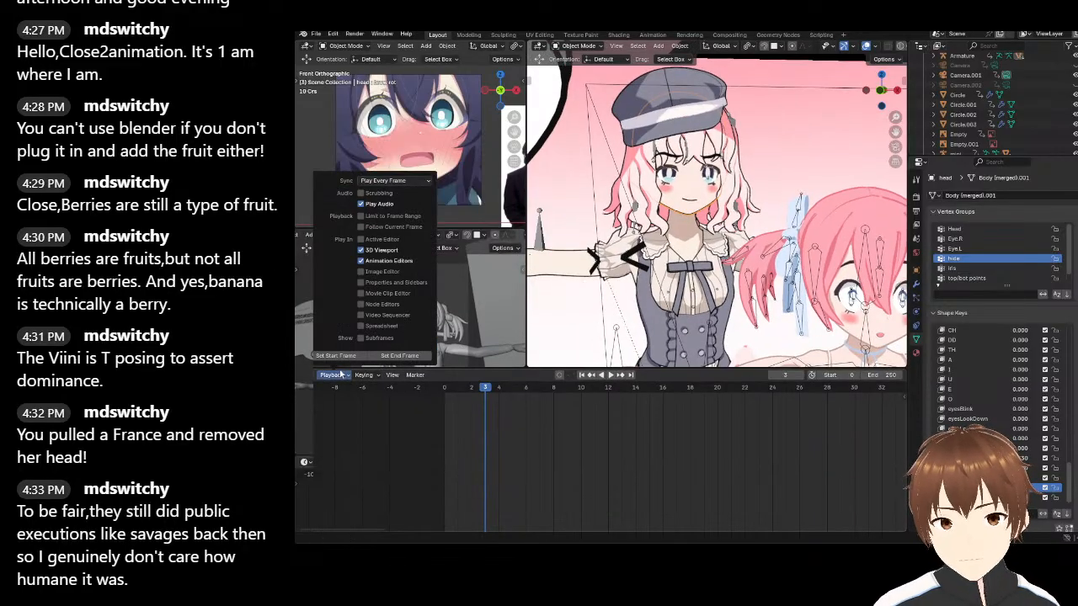
{"action": "left_click", "coordinate": [341, 374]}
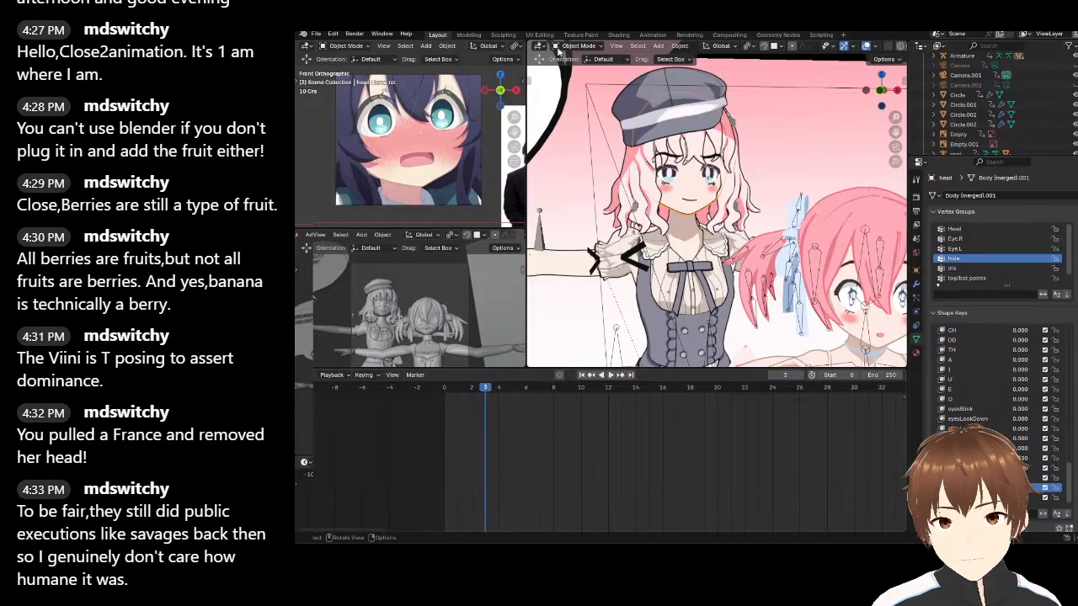
{"action": "left_click_drag", "start_coordinate": [686, 545], "coordinate": [686, 268]}
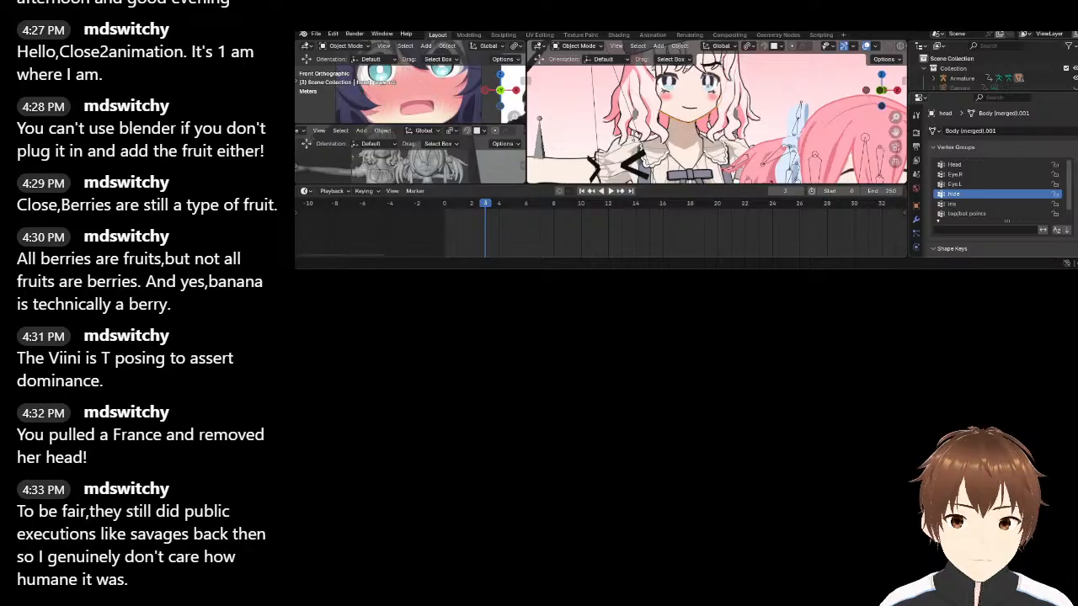
{"action": "left_click_drag", "start_coordinate": [1074, 268], "coordinate": [1072, 523]}
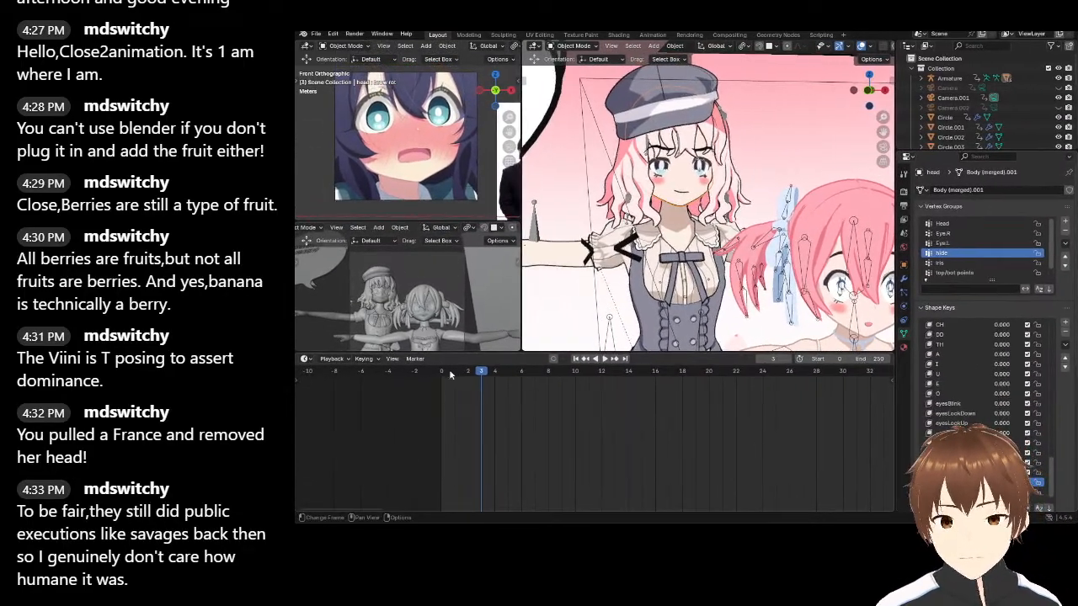
Change the timeline area to a Dope Sheet and reveal its channel list
{"action": "left_click", "coordinate": [305, 359]}
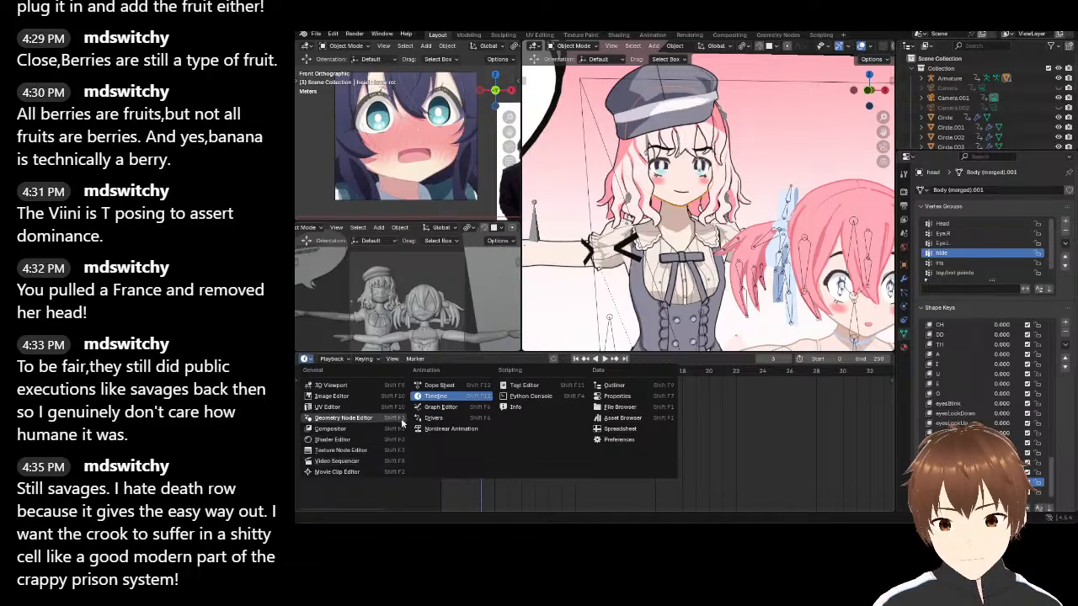
{"action": "left_click", "coordinate": [438, 385]}
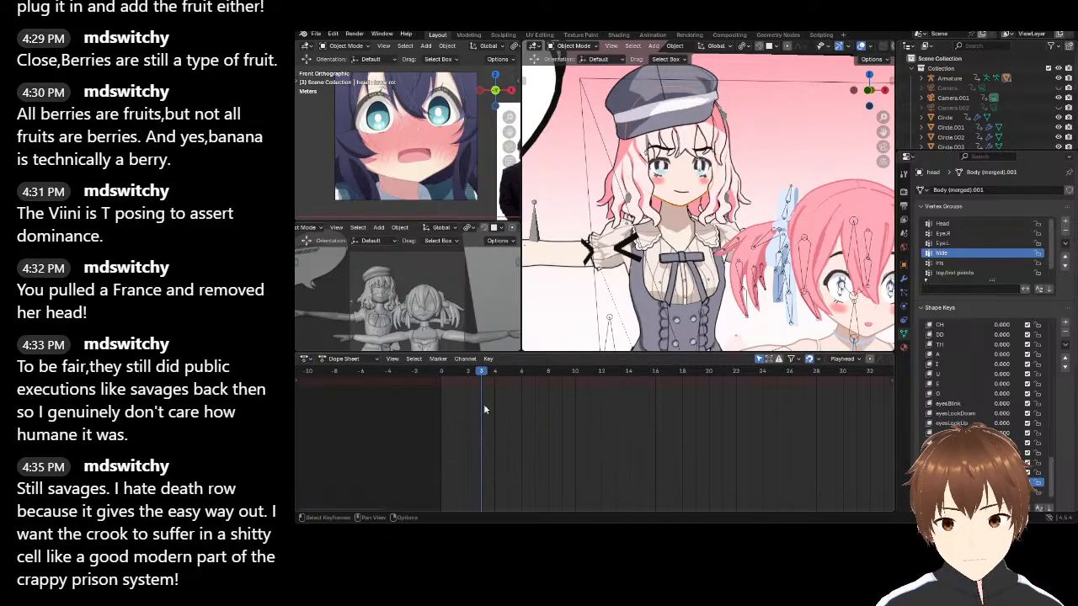
{"action": "scroll", "coordinate": [365, 402], "scroll_direction": "up", "scroll_amount": 1}
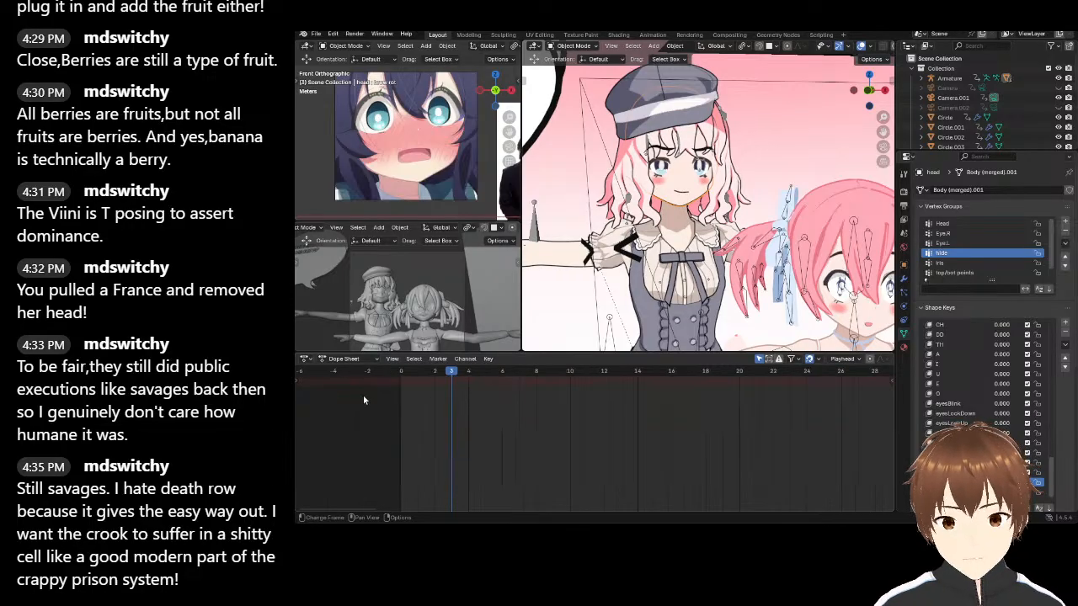
{"action": "left_click", "coordinate": [298, 377]}
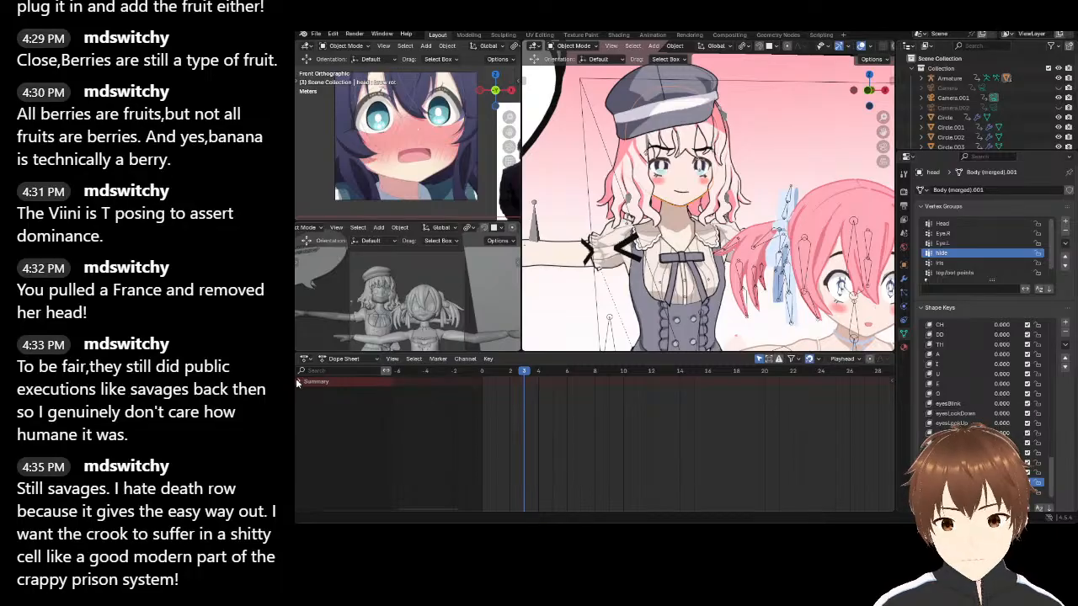
Check the capped character's head in the Shape Key Editor and switch back to the Dope Sheet mode
{"action": "left_click", "coordinate": [343, 359]}
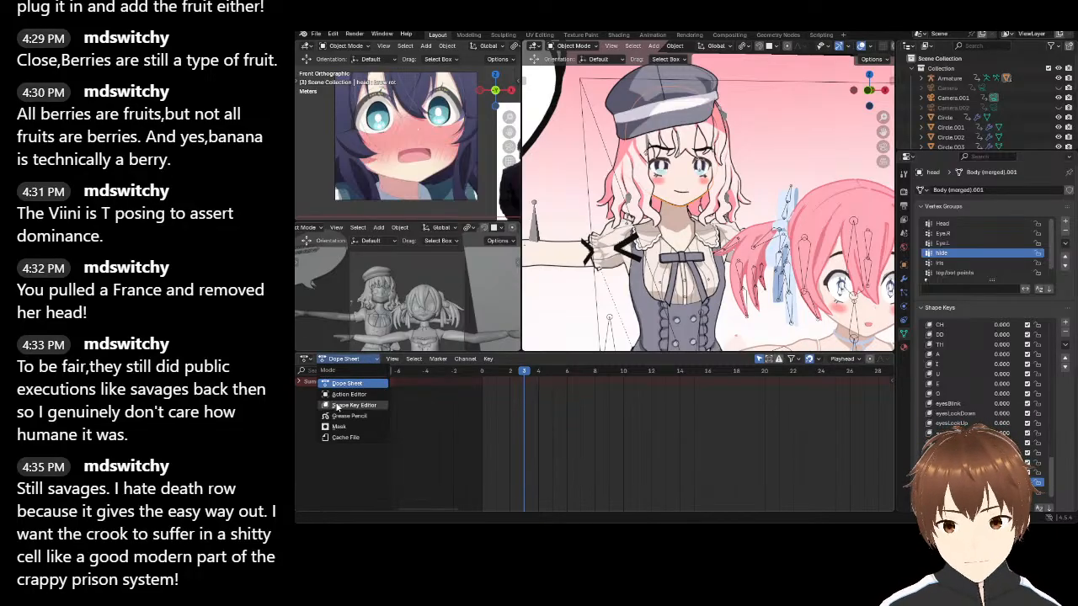
{"action": "left_click", "coordinate": [336, 406]}
{"action": "left_click", "coordinate": [347, 359]}
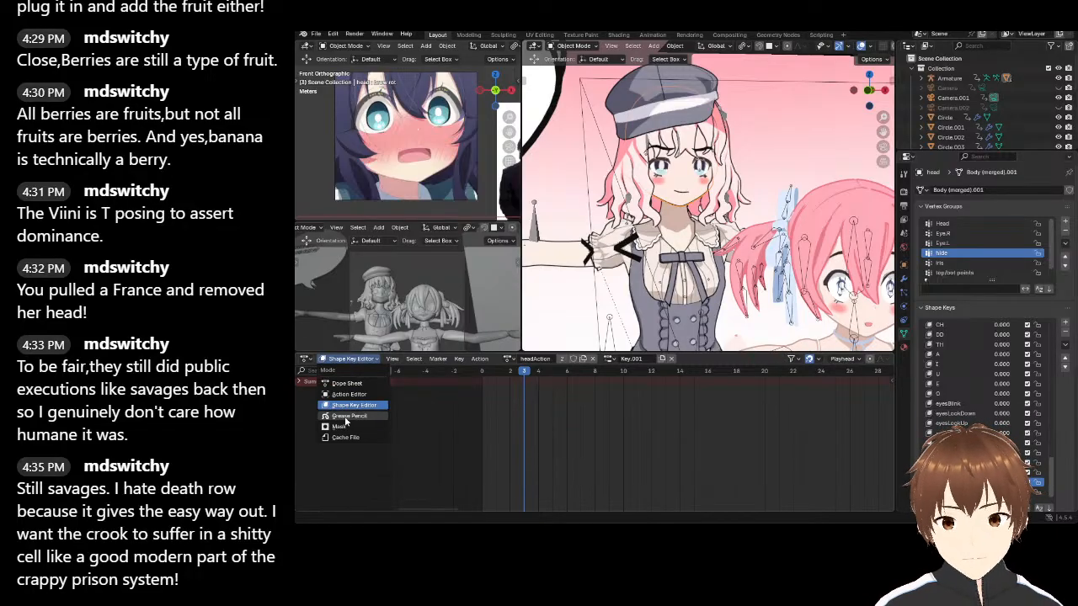
{"action": "left_click", "coordinate": [340, 384]}
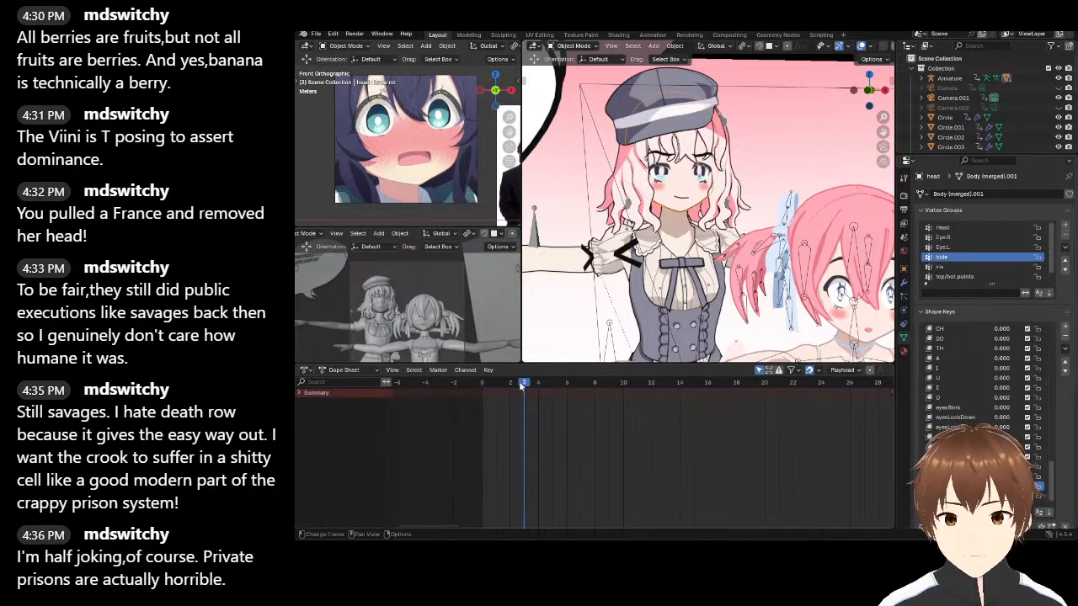
{"action": "mouse_move", "coordinate": [523, 385]}
{"action": "left_mouse_down"}
{"action": "mouse_move", "coordinate": [497, 389]}
{"action": "mouse_move", "coordinate": [807, 416]}
{"action": "mouse_move", "coordinate": [467, 404]}
{"action": "mouse_move", "coordinate": [722, 408]}
{"action": "mouse_move", "coordinate": [482, 411]}
{"action": "mouse_move", "coordinate": [710, 388]}
{"action": "mouse_move", "coordinate": [523, 406]}
{"action": "left_mouse_up"}
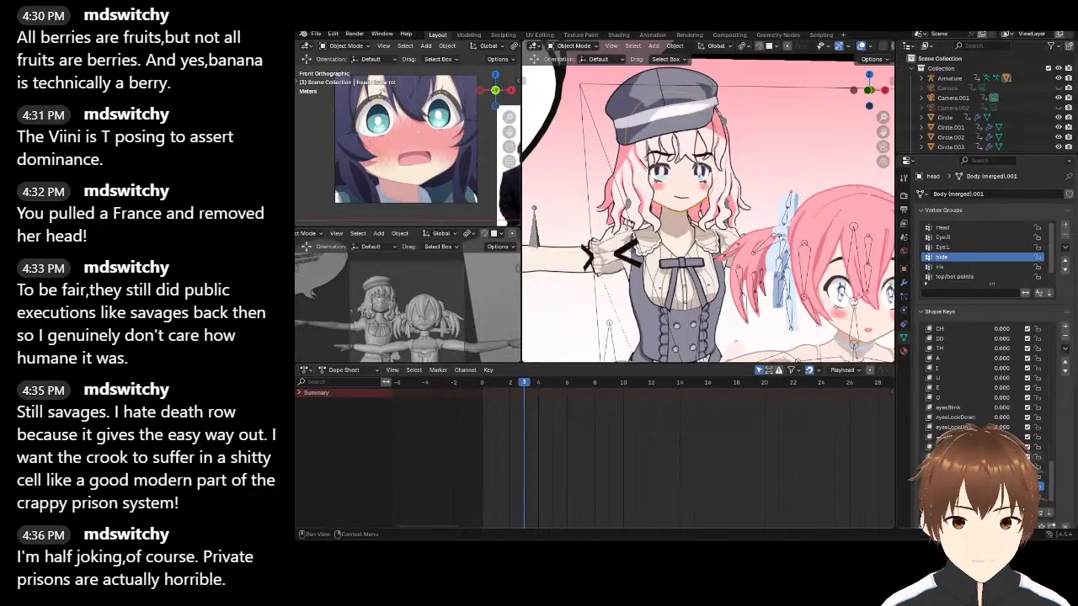
Clear all shape key values on the capped character's head mesh and look through its shape key list
{"action": "scroll", "coordinate": [1044, 472], "scroll_direction": "down", "scroll_amount": 1}
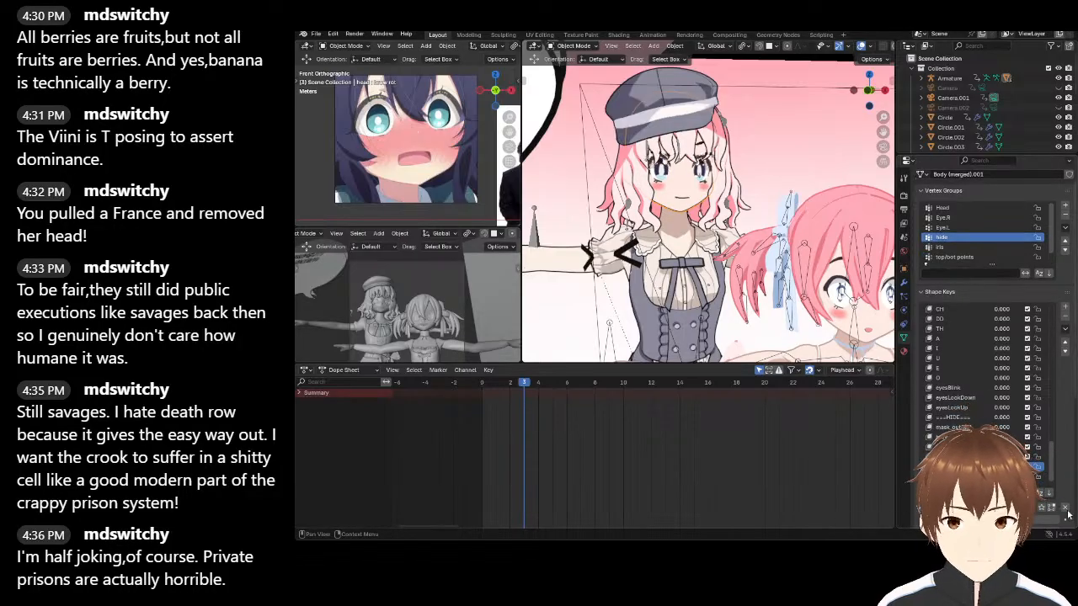
{"action": "scroll", "coordinate": [1000, 416], "scroll_direction": "up", "scroll_amount": 10}
{"action": "scroll", "coordinate": [1000, 414], "scroll_direction": "up", "scroll_amount": 10}
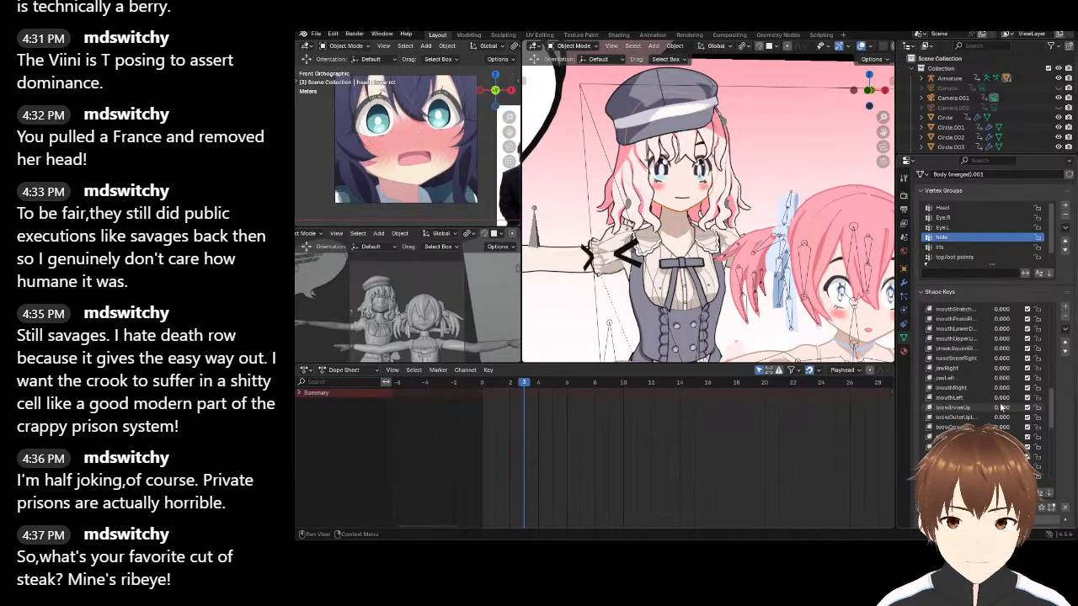
{"action": "scroll", "coordinate": [994, 389], "scroll_direction": "up", "scroll_amount": 4}
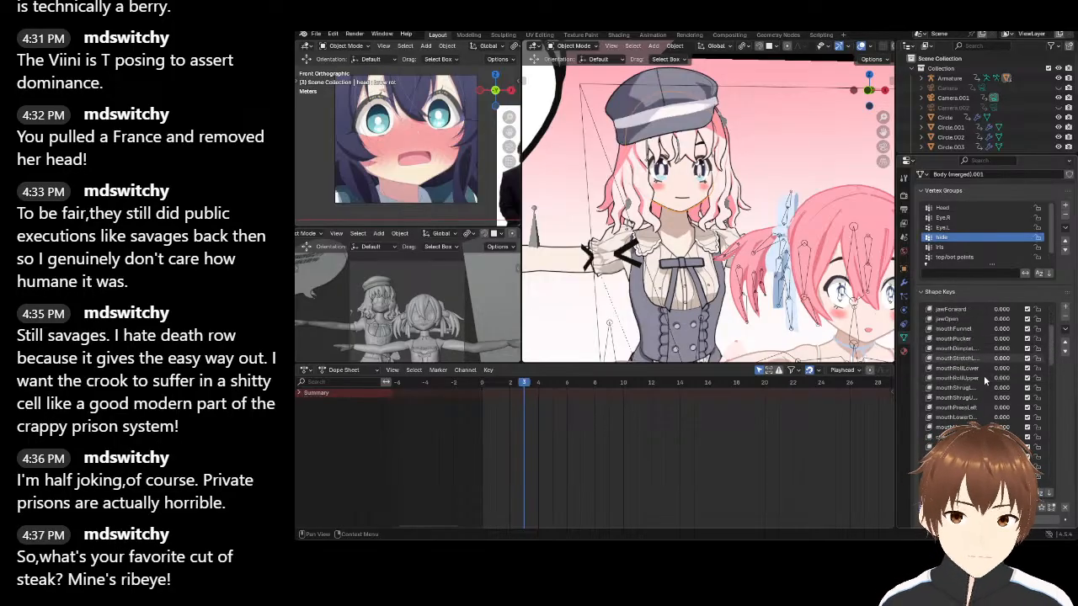
{"action": "scroll", "coordinate": [1002, 385], "scroll_direction": "down", "scroll_amount": 10}
{"action": "scroll", "coordinate": [1006, 387], "scroll_direction": "down", "scroll_amount": 5}
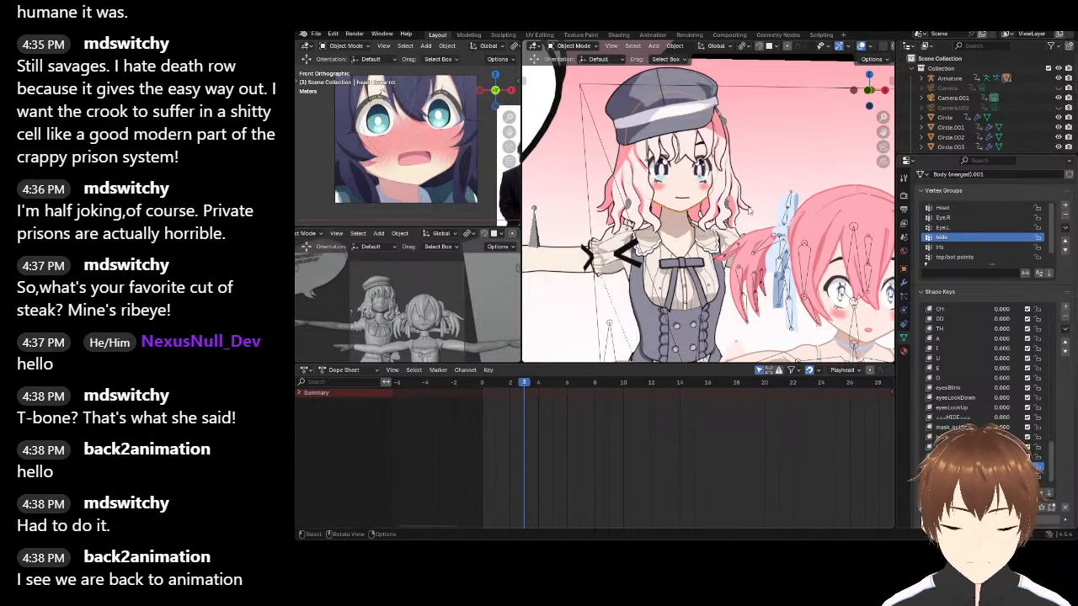
Select the pigtailed character's head mesh and clear all of its shape key values to restore the neutral face
{"action": "scroll", "coordinate": [761, 205], "scroll_direction": "down", "scroll_amount": 8}
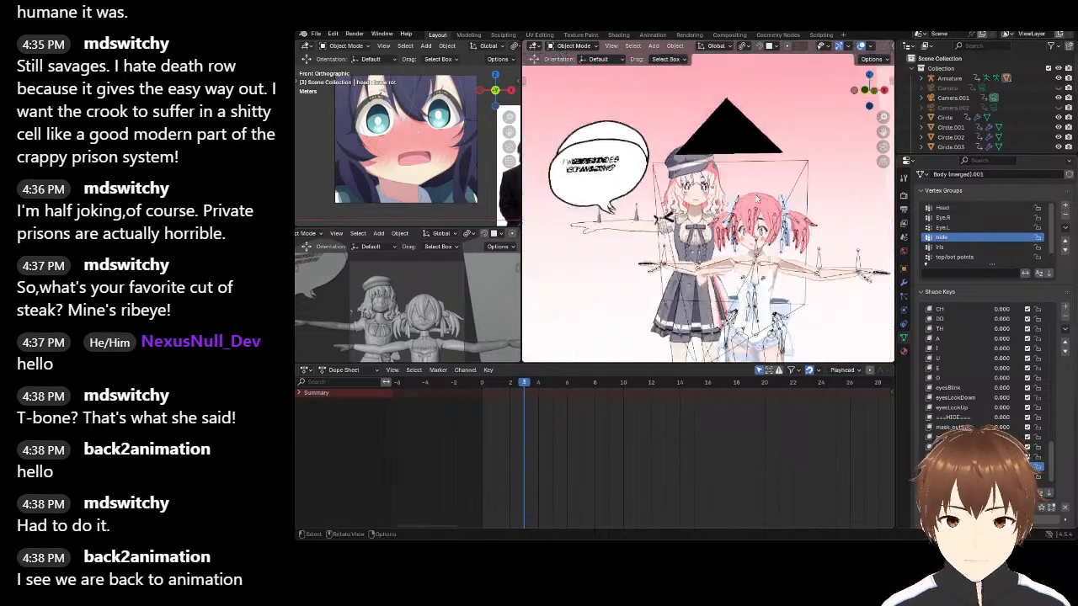
{"action": "scroll", "coordinate": [761, 205], "scroll_direction": "up", "scroll_amount": 8}
{"action": "middle_click_drag", "start_coordinate": [716, 203], "coordinate": [686, 210], "text": "shift"}
{"action": "left_click", "coordinate": [685, 203]}
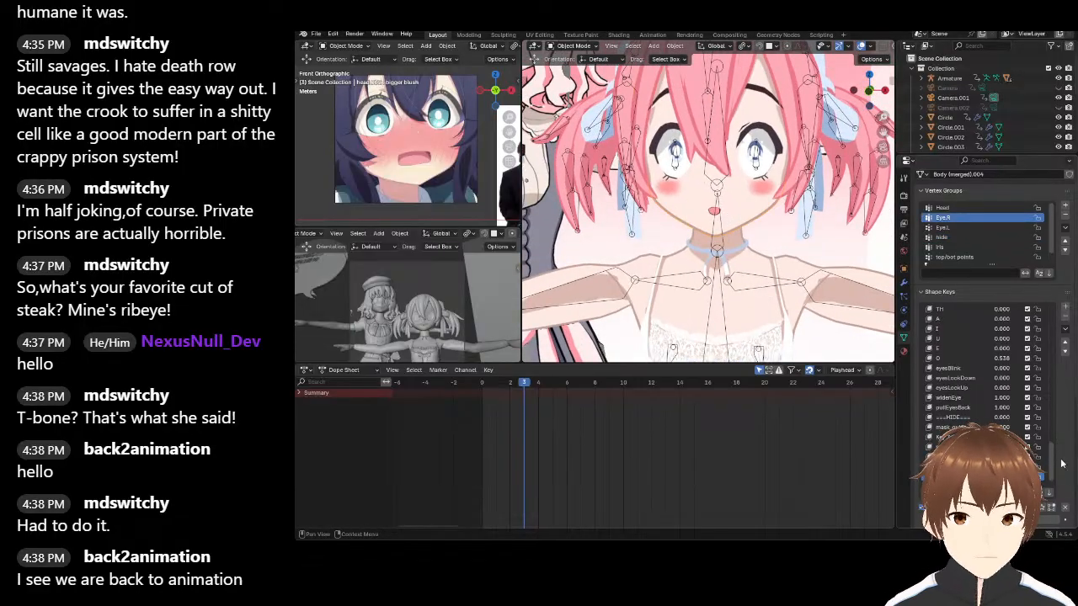
{"action": "left_click", "coordinate": [1066, 509]}
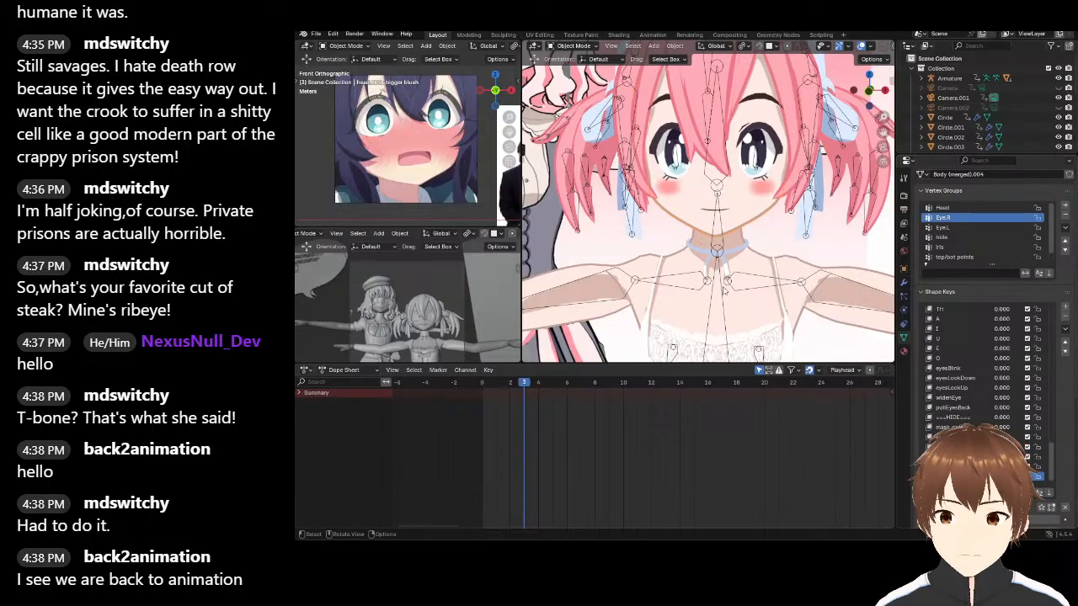
{"action": "scroll", "coordinate": [722, 98], "scroll_direction": "down", "scroll_amount": 6}
{"action": "scroll", "coordinate": [725, 143], "scroll_direction": "up", "scroll_amount": 9}
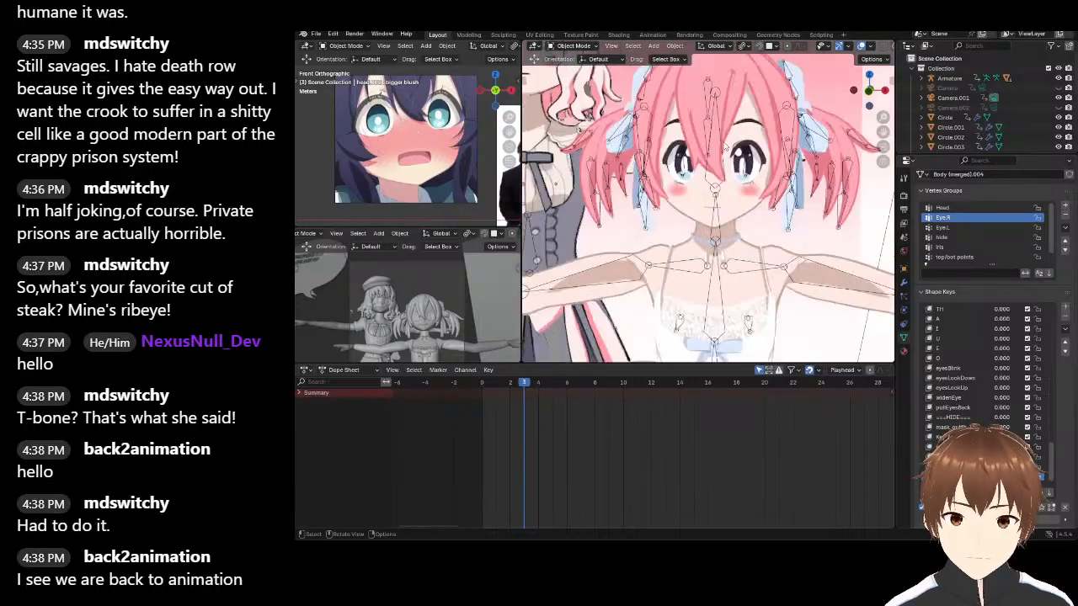
{"action": "mouse_move", "coordinate": [726, 150]}
{"action": "middle_mouse_down"}
{"action": "mouse_move", "coordinate": [765, 158]}
{"action": "mouse_move", "coordinate": [734, 169]}
{"action": "middle_mouse_up"}
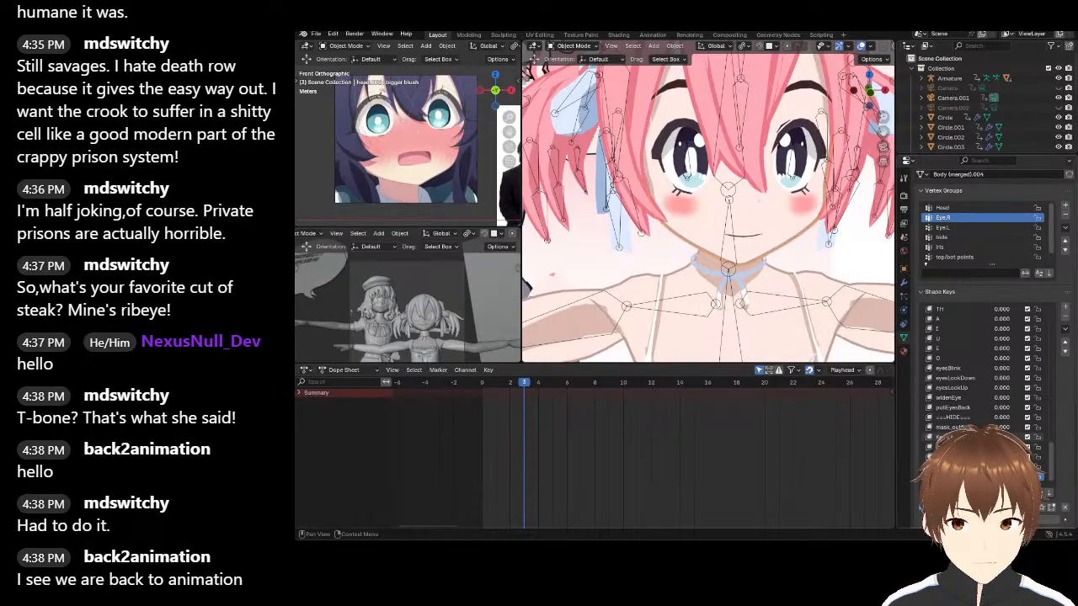
Set the eyes-back shape key of the pigtailed character's head mesh to 1.000
{"action": "left_click", "coordinate": [952, 408]}
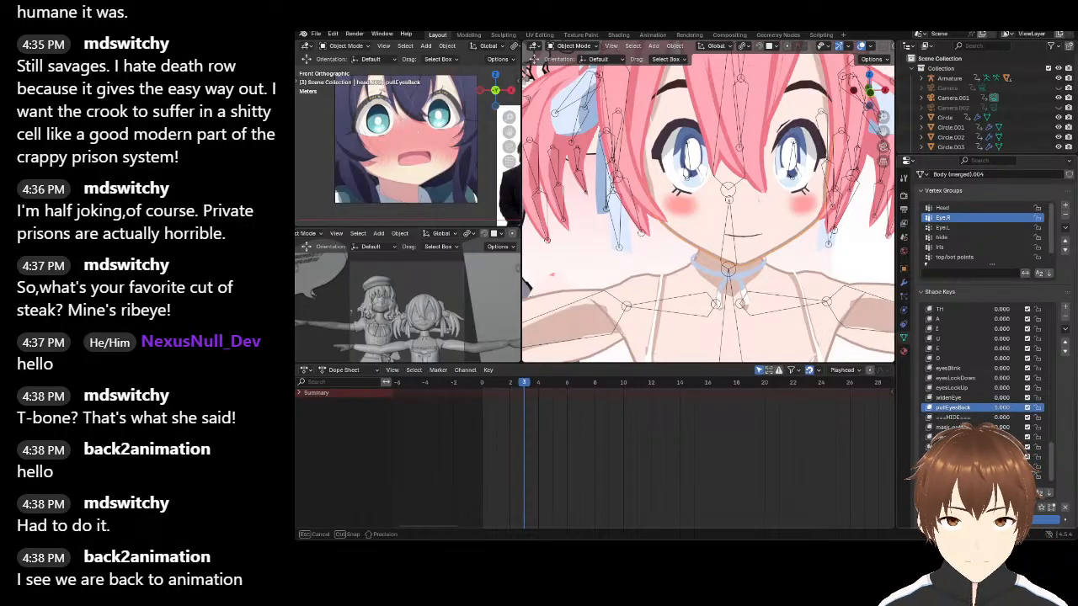
{"action": "scroll", "coordinate": [551, 164], "scroll_direction": "down", "scroll_amount": 5}
{"action": "scroll", "coordinate": [549, 165], "scroll_direction": "down", "scroll_amount": 5}
{"action": "scroll", "coordinate": [603, 177], "scroll_direction": "up", "scroll_amount": 2}
{"action": "scroll", "coordinate": [714, 199], "scroll_direction": "up", "scroll_amount": 3}
Delete the large square plane beside the two characters
{"action": "mouse_move", "coordinate": [714, 200]}
{"action": "middle_mouse_down"}
{"action": "mouse_move", "coordinate": [704, 195]}
{"action": "mouse_move", "coordinate": [722, 191]}
{"action": "middle_mouse_up"}
{"action": "scroll", "coordinate": [635, 221], "scroll_direction": "down", "scroll_amount": 6}
{"action": "scroll", "coordinate": [634, 221], "scroll_direction": "up", "scroll_amount": 2}
{"action": "scroll", "coordinate": [815, 168], "scroll_direction": "up", "scroll_amount": 1}
{"action": "left_click", "coordinate": [823, 166]}
{"action": "scroll", "coordinate": [824, 166], "scroll_direction": "down", "scroll_amount": 11}
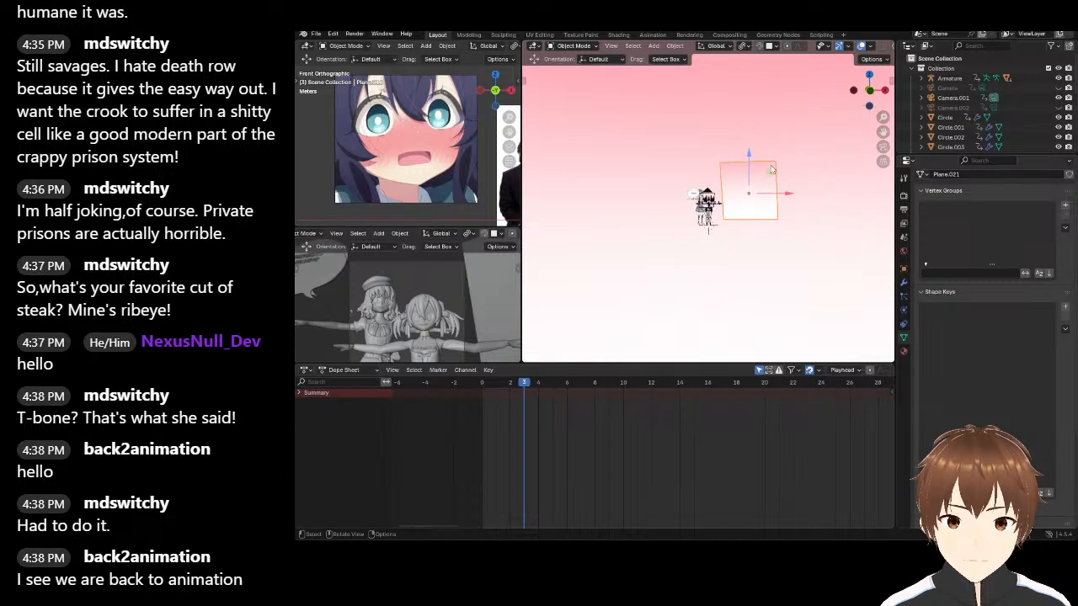
{"action": "key", "text": "x"}
{"action": "left_click", "coordinate": [768, 173]}
{"action": "scroll", "coordinate": [778, 189], "scroll_direction": "up", "scroll_amount": 5}
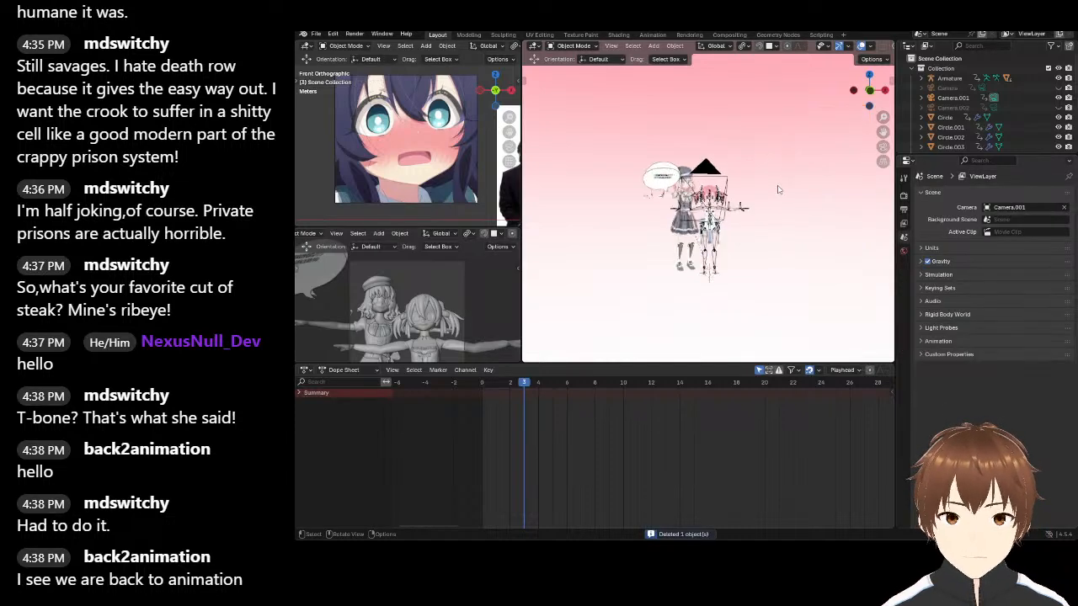
{"action": "middle_click_drag", "start_coordinate": [778, 190], "coordinate": [708, 198]}
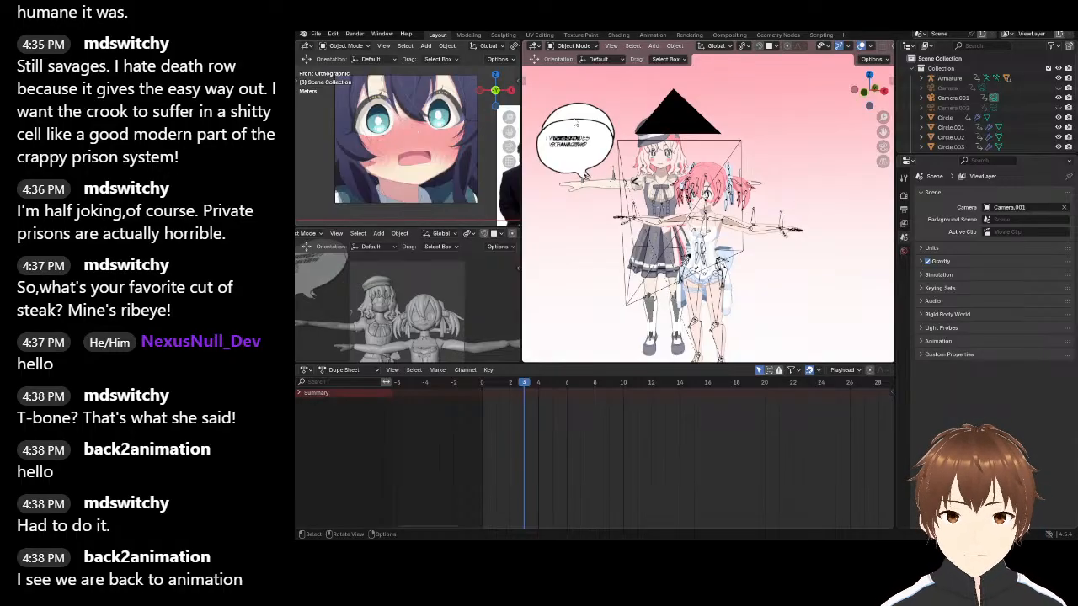
{"action": "left_click", "coordinate": [316, 34]}
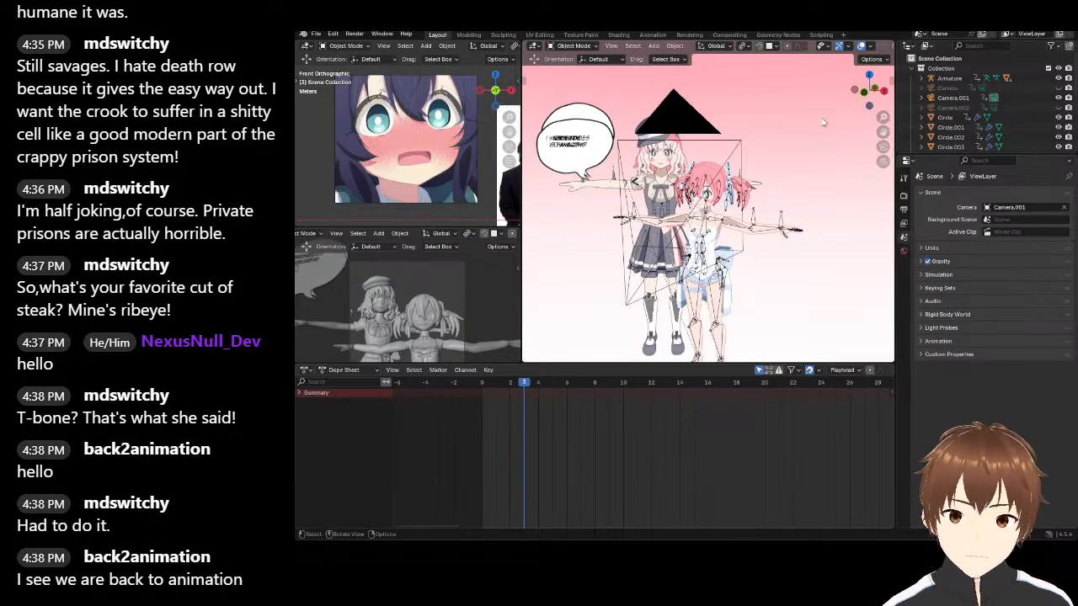
{"action": "key", "text": "s"}
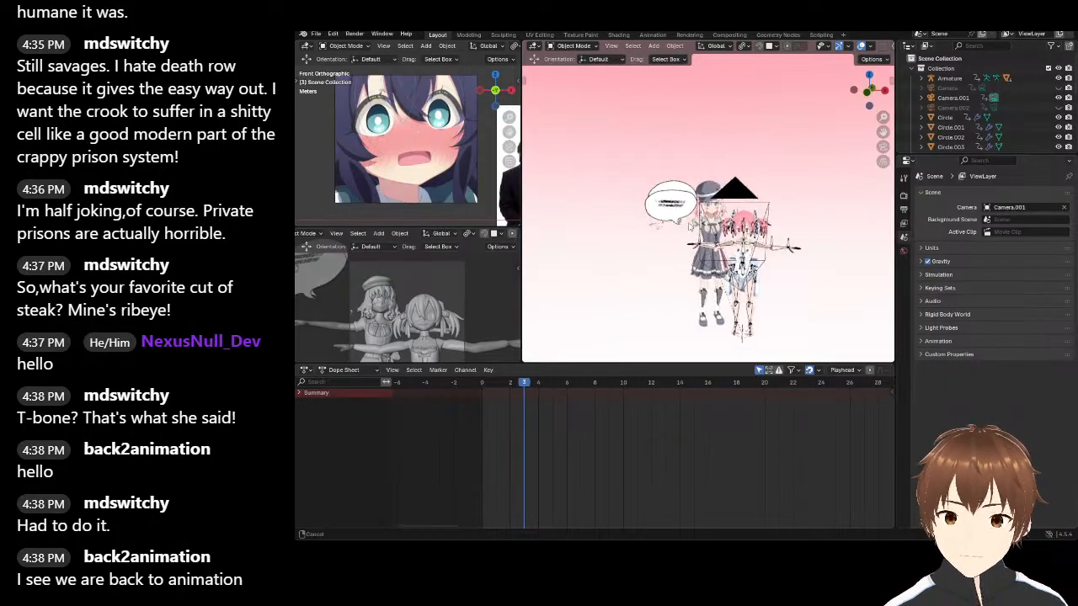
{"action": "mouse_move", "coordinate": [674, 202]}
{"action": "middle_mouse_down", "text": "shift"}
{"action": "mouse_move", "coordinate": [716, 231]}
{"action": "mouse_move", "coordinate": [703, 215]}
{"action": "mouse_move", "coordinate": [678, 219]}
{"action": "middle_mouse_up", "text": "shift"}
{"action": "scroll", "coordinate": [708, 202], "scroll_direction": "down", "scroll_amount": 4}
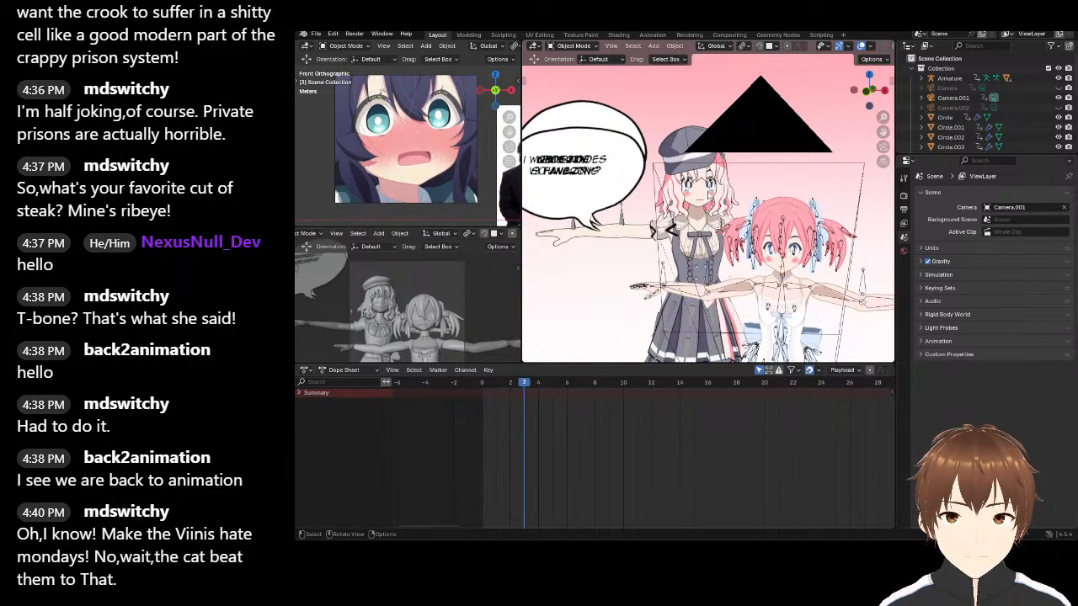
{"action": "scroll", "coordinate": [709, 193], "scroll_direction": "down", "scroll_amount": 4}
{"action": "scroll", "coordinate": [711, 172], "scroll_direction": "up", "scroll_amount": 6}
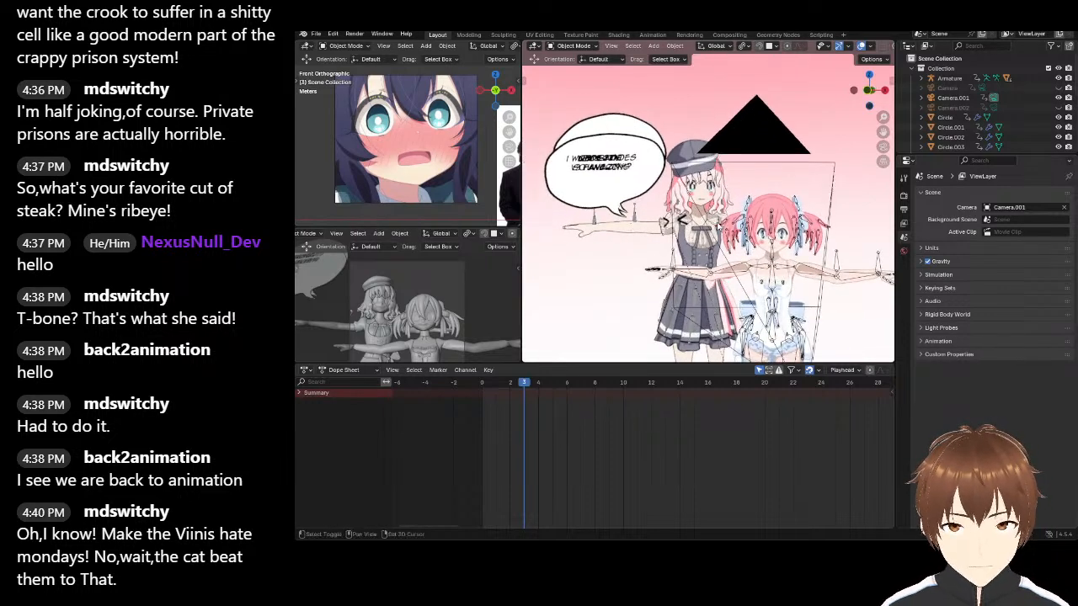
{"action": "middle_click_drag", "start_coordinate": [643, 192], "coordinate": [660, 201], "text": "shift"}
{"action": "scroll", "coordinate": [660, 186], "scroll_direction": "up", "scroll_amount": 4}
{"action": "middle_click_drag", "start_coordinate": [655, 150], "coordinate": [714, 183]}
{"action": "scroll", "coordinate": [686, 151], "scroll_direction": "down", "scroll_amount": 6}
{"action": "scroll", "coordinate": [683, 155], "scroll_direction": "up", "scroll_amount": 6}
{"action": "scroll", "coordinate": [675, 160], "scroll_direction": "down", "scroll_amount": 3}
{"action": "scroll", "coordinate": [654, 166], "scroll_direction": "up", "scroll_amount": 3}
{"action": "scroll", "coordinate": [715, 183], "scroll_direction": "down", "scroll_amount": 4}
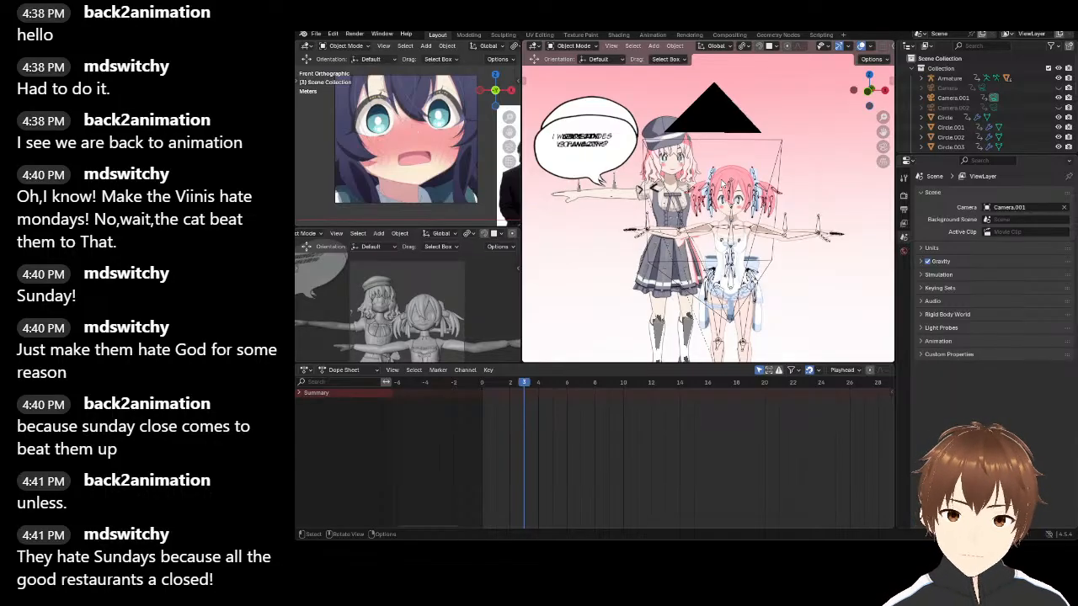
{"action": "scroll", "coordinate": [652, 109], "scroll_direction": "down", "scroll_amount": 3}
{"action": "scroll", "coordinate": [649, 200], "scroll_direction": "up", "scroll_amount": 3}
Box-select the stacked speech bubbles with their text and move them straight up, well clear of the characters
{"action": "middle_click_drag", "start_coordinate": [618, 154], "coordinate": [651, 194], "text": "shift"}
{"action": "left_click_drag", "start_coordinate": [596, 159], "coordinate": [650, 209]}
{"action": "middle_click_drag", "start_coordinate": [621, 190], "coordinate": [650, 197], "text": "shift"}
{"action": "scroll", "coordinate": [650, 197], "scroll_direction": "down", "scroll_amount": 1}
{"action": "left_click_drag", "start_coordinate": [676, 177], "coordinate": [677, 102]}
{"action": "scroll", "coordinate": [682, 130], "scroll_direction": "down", "scroll_amount": 2}
{"action": "middle_click_drag", "start_coordinate": [682, 130], "coordinate": [668, 199], "text": "shift"}
{"action": "left_click_drag", "start_coordinate": [680, 200], "coordinate": [680, 110]}
{"action": "mouse_move", "coordinate": [674, 214]}
{"action": "middle_mouse_down", "text": "shift"}
{"action": "mouse_move", "coordinate": [674, 148]}
{"action": "mouse_move", "coordinate": [669, 201]}
{"action": "middle_mouse_up", "text": "shift"}
{"action": "scroll", "coordinate": [670, 205], "scroll_direction": "down", "scroll_amount": 1}
{"action": "left_click_drag", "start_coordinate": [683, 108], "coordinate": [683, 92]}
Move the capped character's armature about -0.59 m along X, away from the pigtailed character
{"action": "middle_click_drag", "start_coordinate": [705, 202], "coordinate": [686, 109], "text": "shift"}
{"action": "scroll", "coordinate": [693, 135], "scroll_direction": "up", "scroll_amount": 5}
{"action": "scroll", "coordinate": [678, 143], "scroll_direction": "up", "scroll_amount": 2}
{"action": "scroll", "coordinate": [692, 227], "scroll_direction": "down", "scroll_amount": 2}
{"action": "left_click", "coordinate": [697, 230]}
{"action": "middle_click_drag", "start_coordinate": [698, 219], "coordinate": [709, 244]}
{"action": "left_click_drag", "start_coordinate": [734, 283], "coordinate": [646, 282]}
{"action": "scroll", "coordinate": [648, 244], "scroll_direction": "down", "scroll_amount": 2}
{"action": "middle_click_drag", "start_coordinate": [652, 223], "coordinate": [659, 249], "text": "shift"}
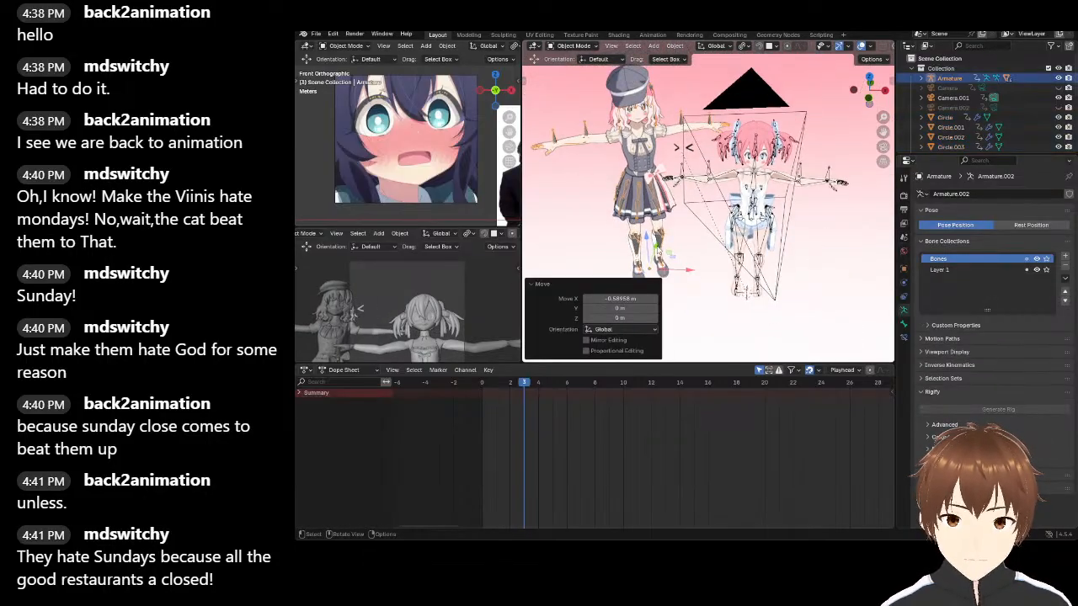
Delete the > < squinting-eyes effect object floating between the two characters
{"action": "scroll", "coordinate": [665, 211], "scroll_direction": "up", "scroll_amount": 4}
{"action": "left_click", "coordinate": [662, 187]}
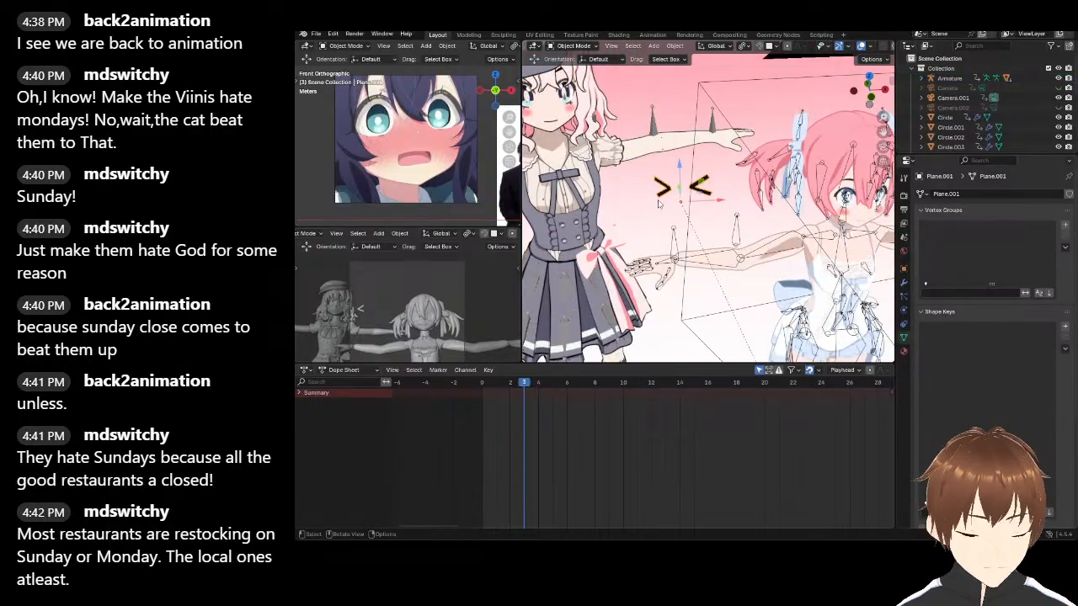
{"action": "key", "text": "Delete"}
{"action": "scroll", "coordinate": [702, 212], "scroll_direction": "down", "scroll_amount": 2}
{"action": "middle_click_drag", "start_coordinate": [702, 212], "coordinate": [706, 203]}
{"action": "scroll", "coordinate": [708, 205], "scroll_direction": "up", "scroll_amount": 1}
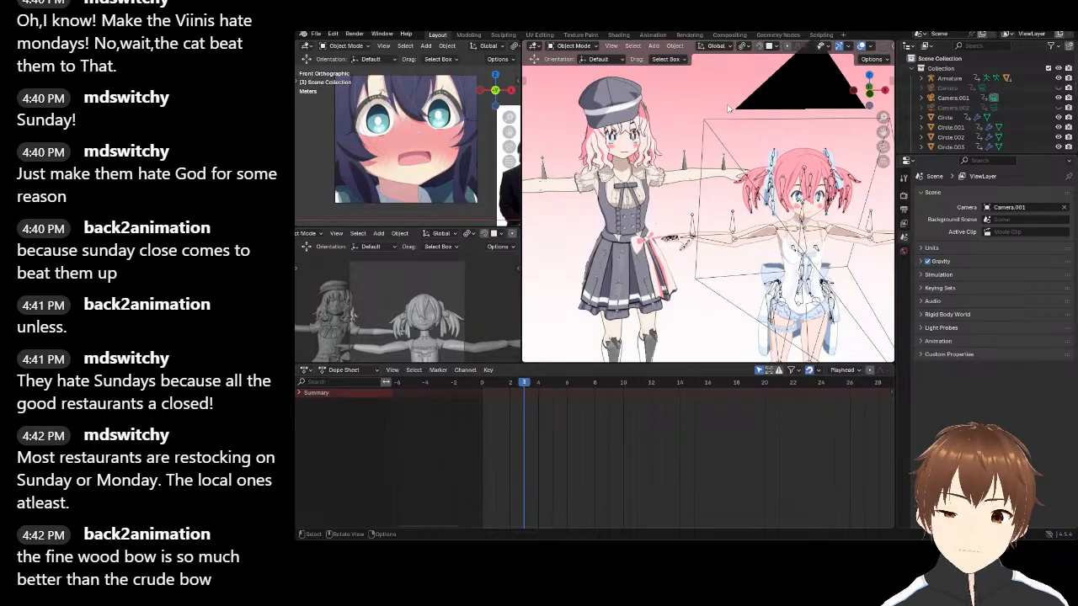
Clear the rotation of the capped character's armature in top view and select the pigtailed character's armature
{"action": "key", "text": "KP_7"}
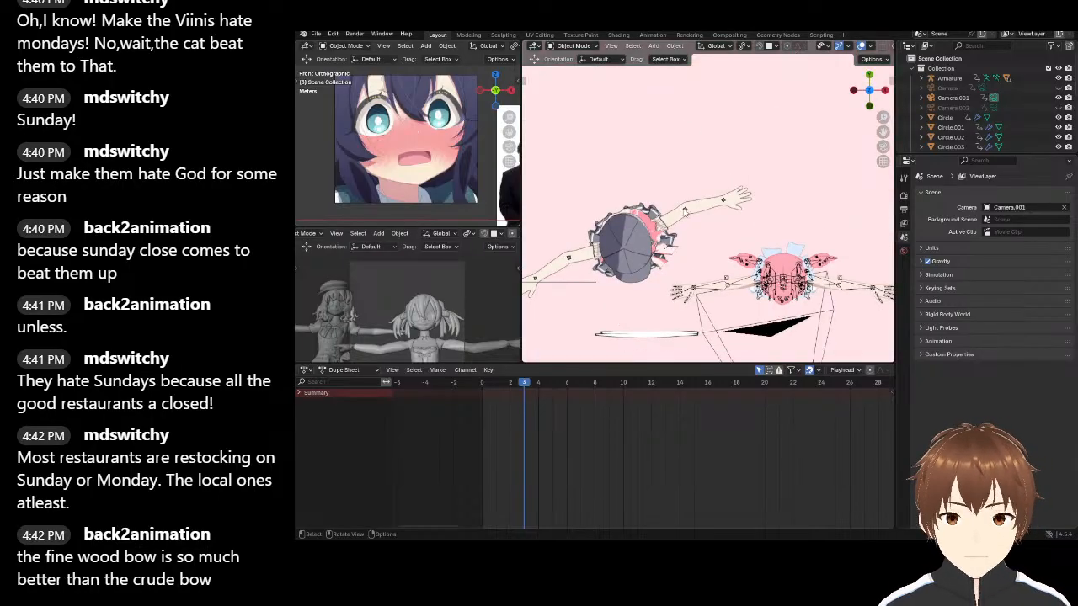
{"action": "left_click", "coordinate": [682, 212]}
{"action": "middle_click_drag", "start_coordinate": [682, 212], "coordinate": [715, 213], "text": "shift"}
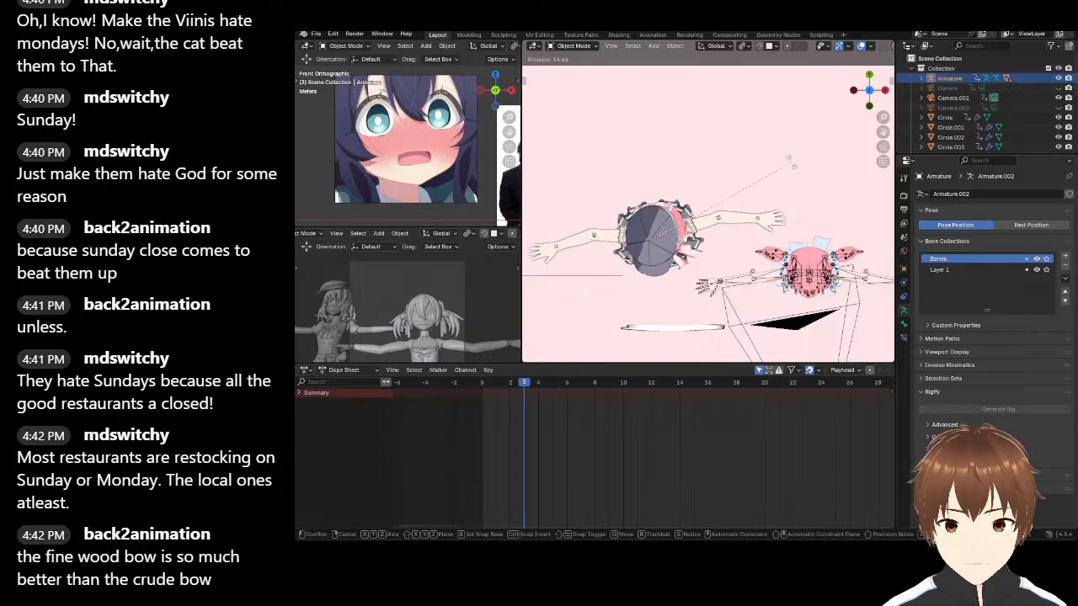
{"action": "key", "text": "alt+r"}
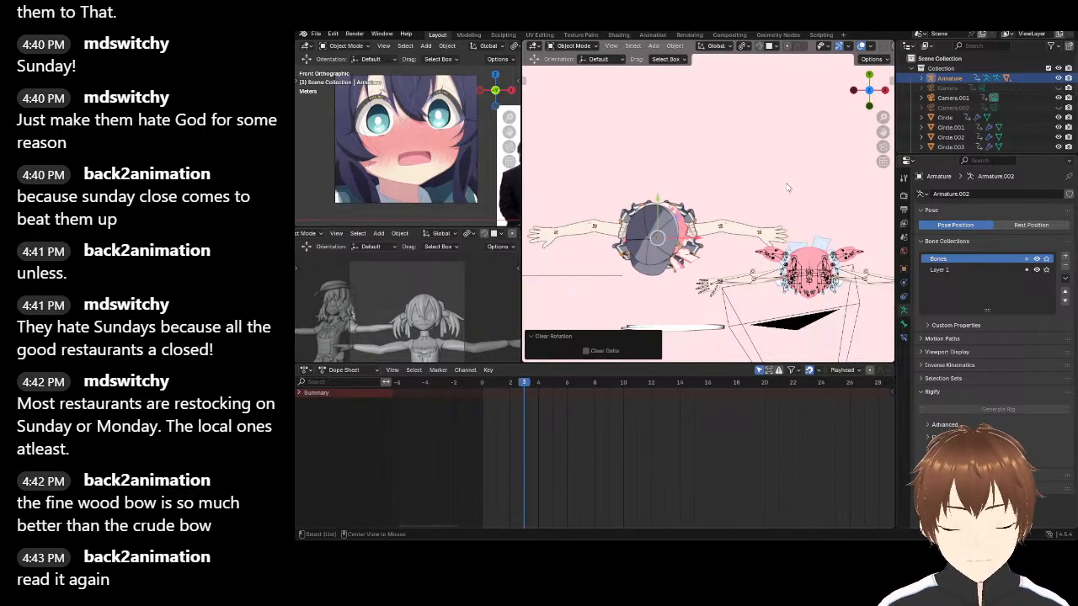
{"action": "left_click", "coordinate": [762, 281]}
{"action": "left_click", "coordinate": [762, 283]}
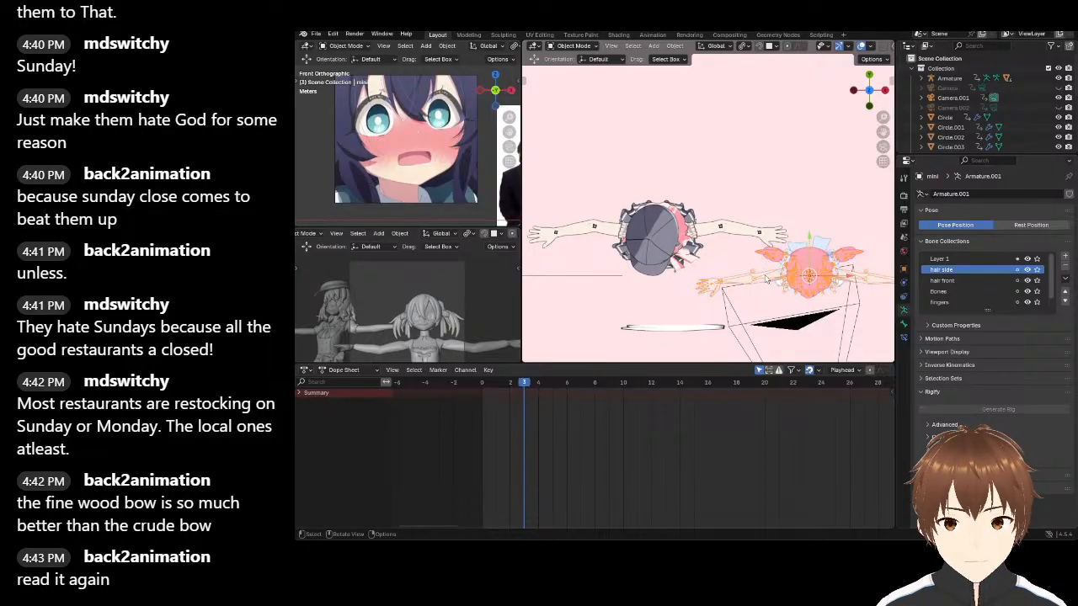
Select the pigtailed character's body mesh and examine her outfit and pose next to the capped character
{"action": "middle_click_drag", "start_coordinate": [773, 187], "coordinate": [743, 106], "text": "shift"}
{"action": "scroll", "coordinate": [701, 149], "scroll_direction": "up", "scroll_amount": 5}
{"action": "scroll", "coordinate": [723, 211], "scroll_direction": "up", "scroll_amount": 4}
{"action": "mouse_move", "coordinate": [700, 150]}
{"action": "middle_mouse_down", "text": "shift"}
{"action": "mouse_move", "coordinate": [724, 211]}
{"action": "mouse_move", "coordinate": [722, 251]}
{"action": "mouse_move", "coordinate": [704, 164]}
{"action": "mouse_move", "coordinate": [710, 245]}
{"action": "mouse_move", "coordinate": [715, 148]}
{"action": "mouse_move", "coordinate": [740, 202]}
{"action": "middle_mouse_up", "text": "shift"}
{"action": "scroll", "coordinate": [712, 248], "scroll_direction": "down", "scroll_amount": 8}
{"action": "scroll", "coordinate": [715, 147], "scroll_direction": "down", "scroll_amount": 3}
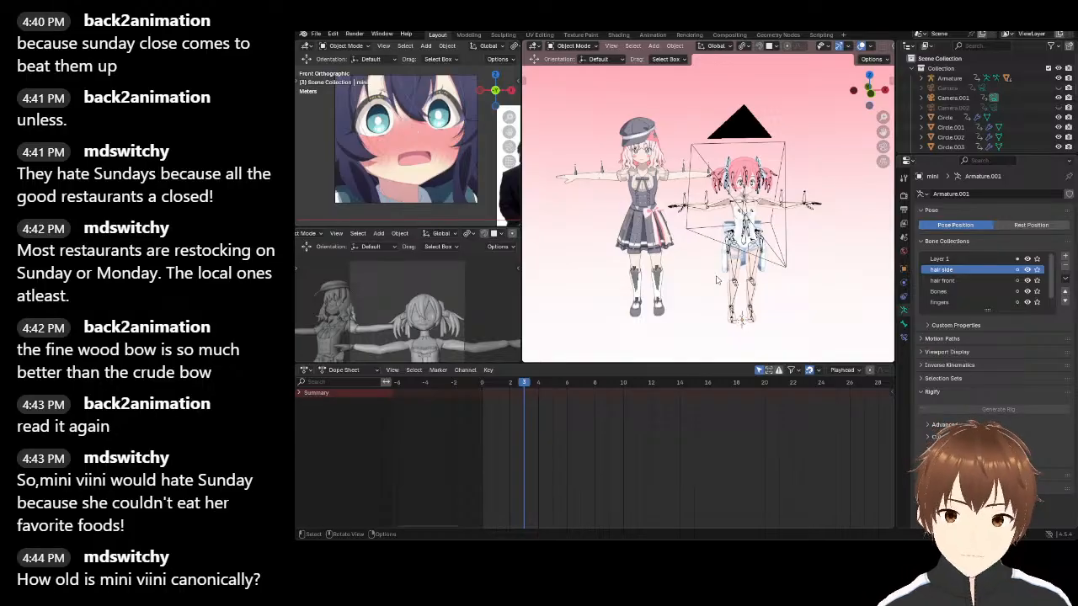
{"action": "scroll", "coordinate": [794, 165], "scroll_direction": "up", "scroll_amount": 3}
{"action": "middle_click_drag", "start_coordinate": [761, 202], "coordinate": [755, 88], "text": "shift"}
{"action": "left_click", "coordinate": [706, 202]}
{"action": "scroll", "coordinate": [706, 202], "scroll_direction": "down", "scroll_amount": 3}
{"action": "scroll", "coordinate": [661, 216], "scroll_direction": "up", "scroll_amount": 2}
{"action": "scroll", "coordinate": [677, 218], "scroll_direction": "up", "scroll_amount": 2}
{"action": "left_click", "coordinate": [736, 219]}
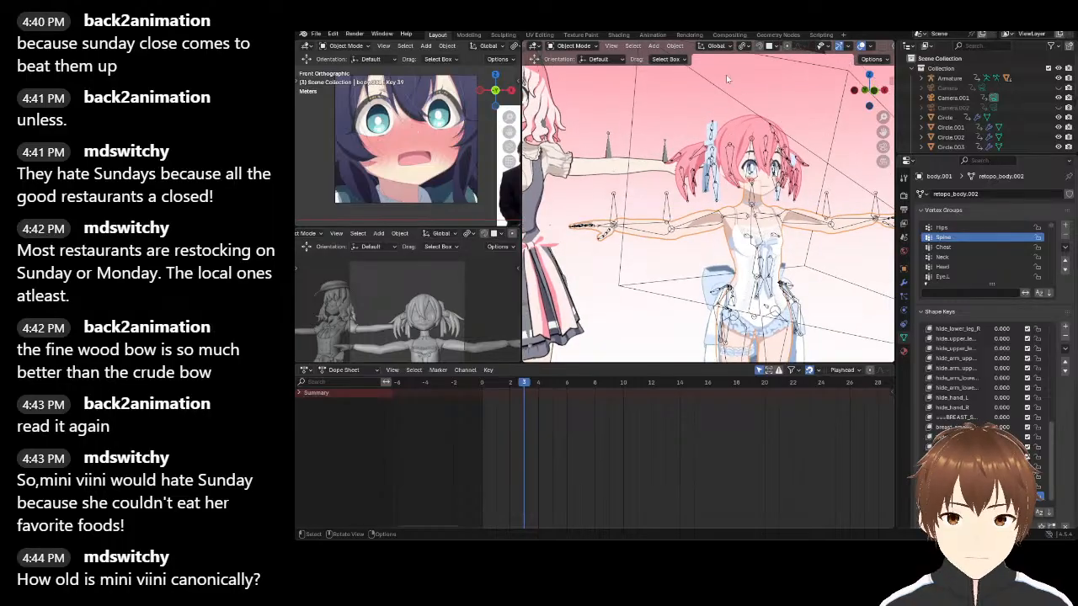
{"action": "scroll", "coordinate": [777, 76], "scroll_direction": "up", "scroll_amount": 2}
{"action": "middle_click_drag", "start_coordinate": [779, 190], "coordinate": [731, 143], "text": "shift"}
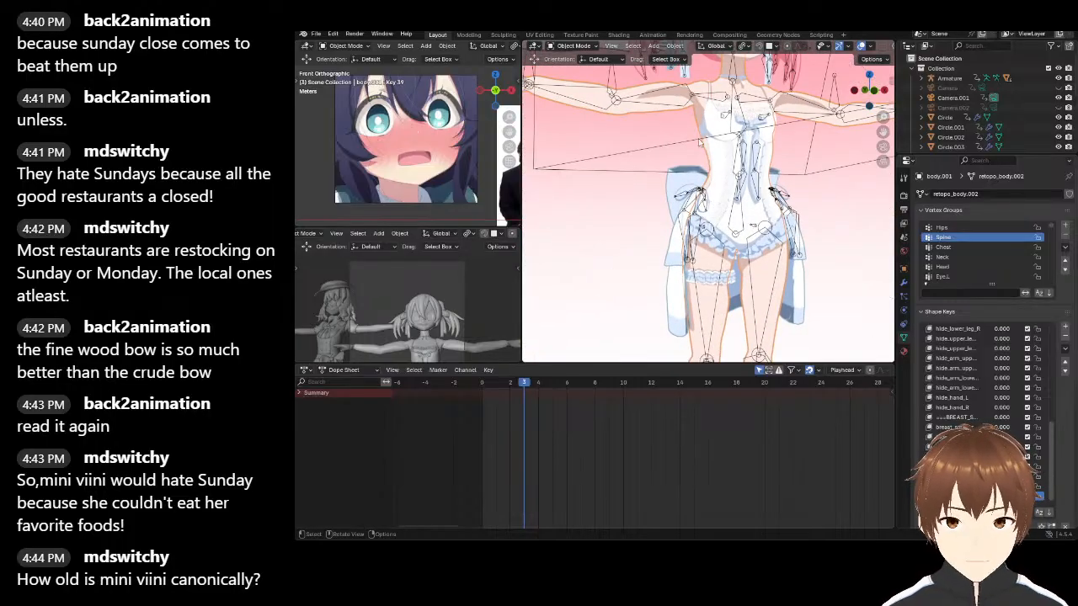
{"action": "scroll", "coordinate": [717, 98], "scroll_direction": "down", "scroll_amount": 4}
{"action": "middle_click_drag", "start_coordinate": [562, 88], "coordinate": [697, 109], "text": "shift"}
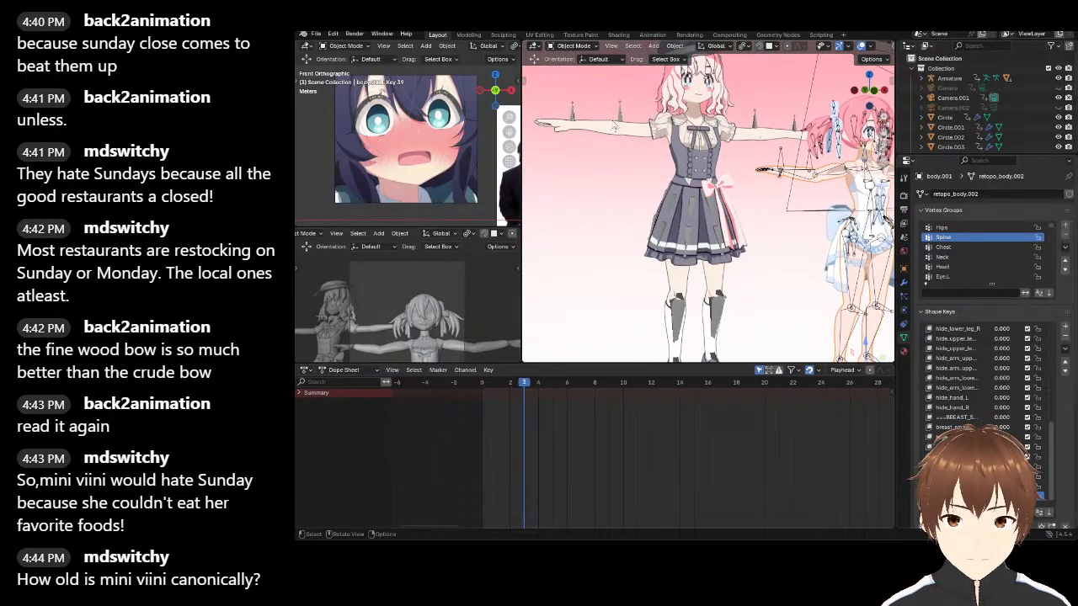
{"action": "middle_click_drag", "start_coordinate": [698, 127], "coordinate": [599, 131], "text": "shift"}
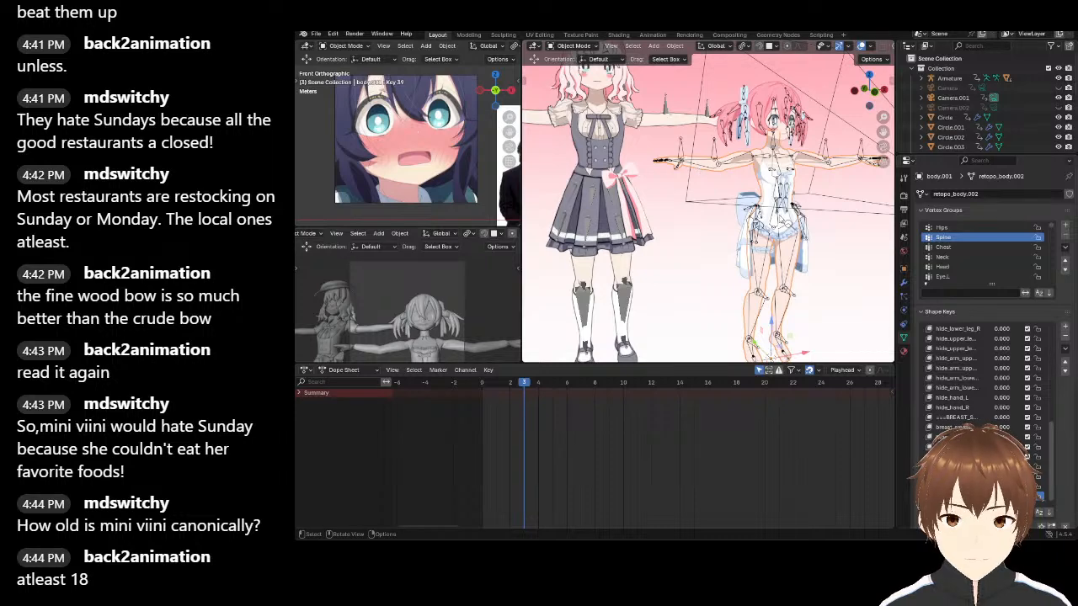
{"action": "middle_click_drag", "start_coordinate": [716, 238], "coordinate": [595, 150]}
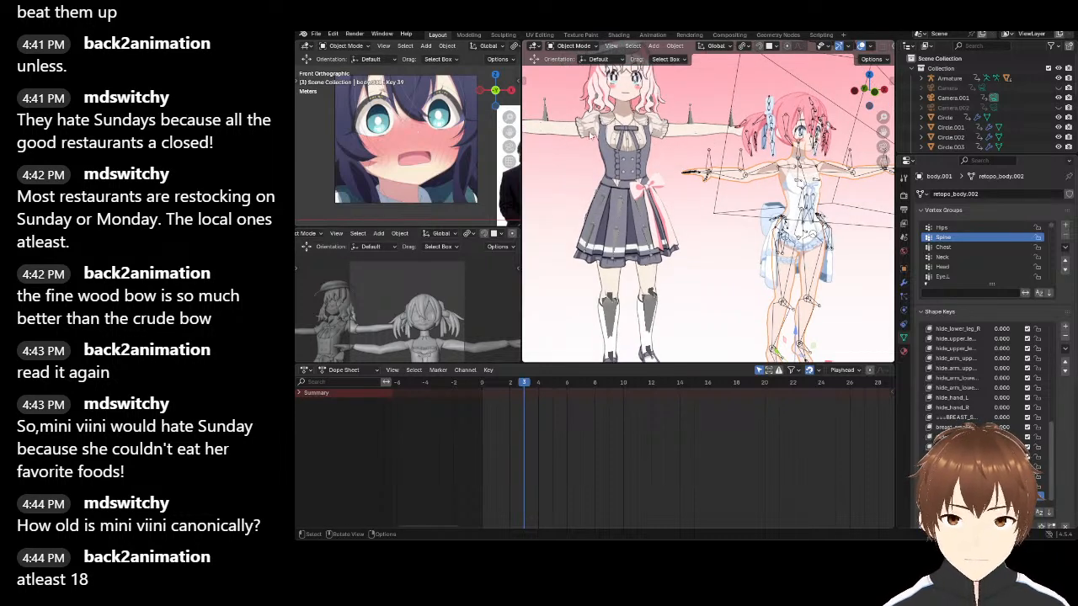
{"action": "scroll", "coordinate": [637, 113], "scroll_direction": "up", "scroll_amount": 2}
{"action": "scroll", "coordinate": [715, 197], "scroll_direction": "up", "scroll_amount": 5}
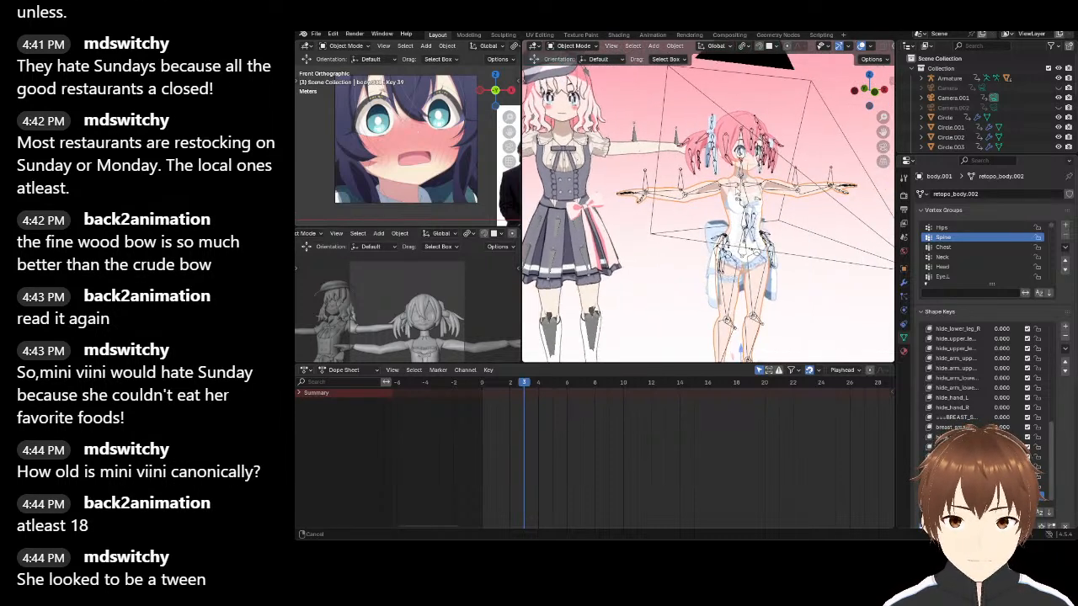
{"action": "scroll", "coordinate": [664, 177], "scroll_direction": "down", "scroll_amount": 5}
{"action": "middle_click_drag", "start_coordinate": [664, 177], "coordinate": [696, 175]}
{"action": "scroll", "coordinate": [686, 171], "scroll_direction": "down", "scroll_amount": 2}
{"action": "scroll", "coordinate": [696, 176], "scroll_direction": "up", "scroll_amount": 5}
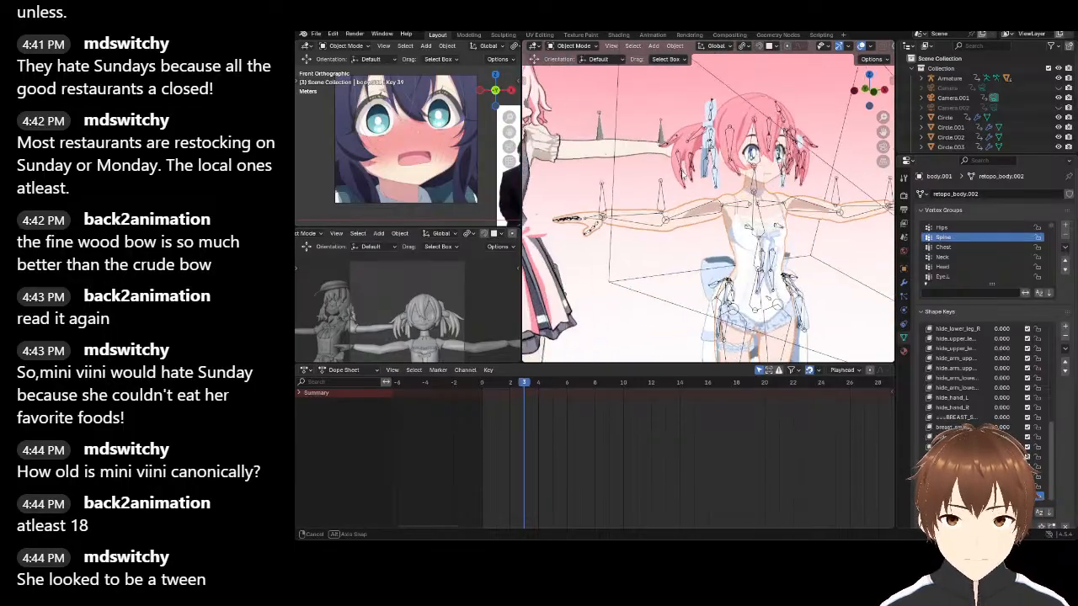
{"action": "scroll", "coordinate": [696, 176], "scroll_direction": "down", "scroll_amount": 5}
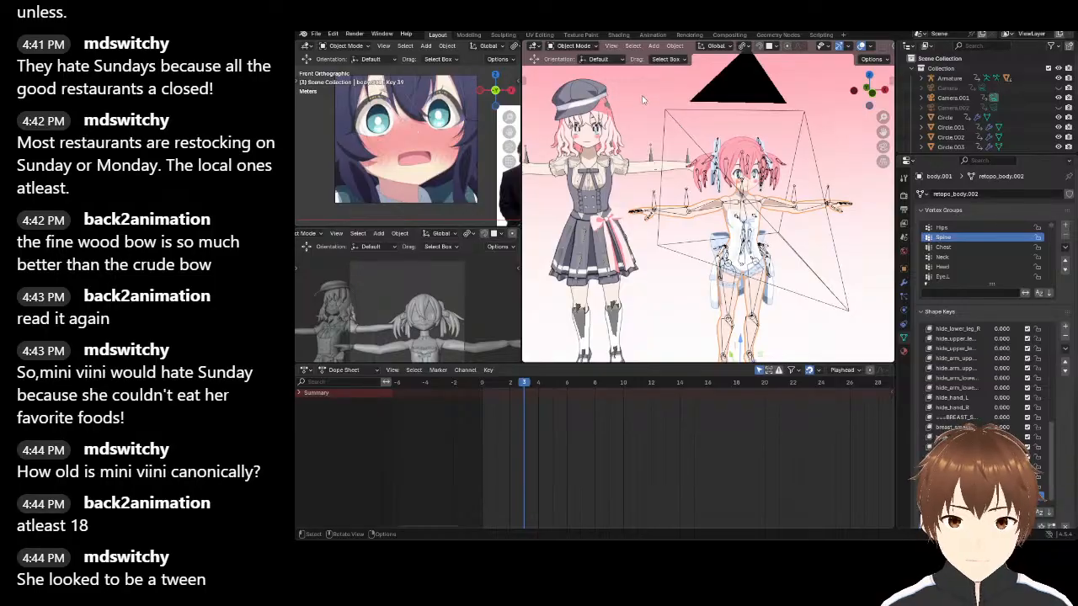
{"action": "middle_click_drag", "start_coordinate": [696, 148], "coordinate": [720, 147]}
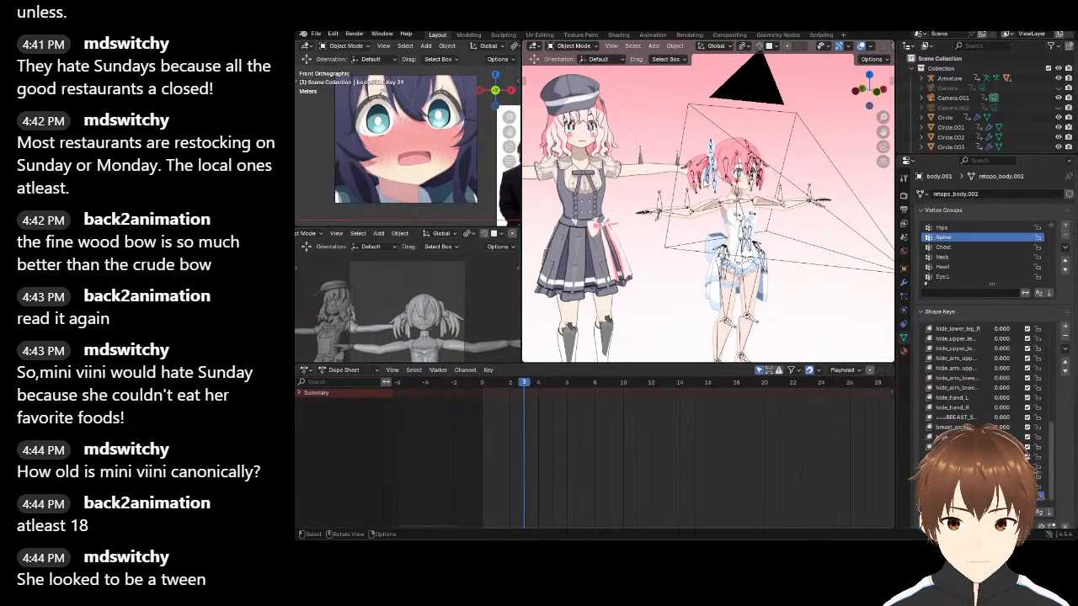
{"action": "mouse_move", "coordinate": [735, 173]}
{"action": "middle_mouse_down"}
{"action": "mouse_move", "coordinate": [709, 168]}
{"action": "mouse_move", "coordinate": [712, 180]}
{"action": "mouse_move", "coordinate": [753, 180]}
{"action": "mouse_move", "coordinate": [739, 180]}
{"action": "middle_mouse_up"}
{"action": "scroll", "coordinate": [730, 172], "scroll_direction": "up", "scroll_amount": 3}
{"action": "scroll", "coordinate": [721, 181], "scroll_direction": "down", "scroll_amount": 2}
{"action": "scroll", "coordinate": [753, 181], "scroll_direction": "up", "scroll_amount": 3}
{"action": "middle_click_drag", "start_coordinate": [636, 204], "coordinate": [696, 181]}
{"action": "scroll", "coordinate": [689, 186], "scroll_direction": "up", "scroll_amount": 2}
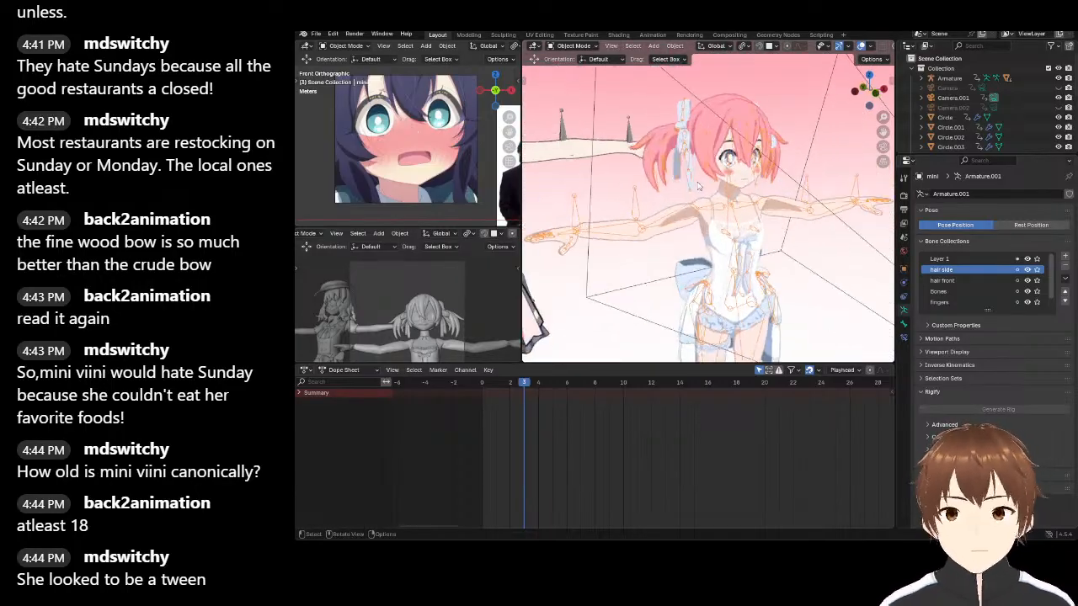
{"action": "scroll", "coordinate": [696, 181], "scroll_direction": "down", "scroll_amount": 4}
{"action": "left_click", "coordinate": [653, 123]}
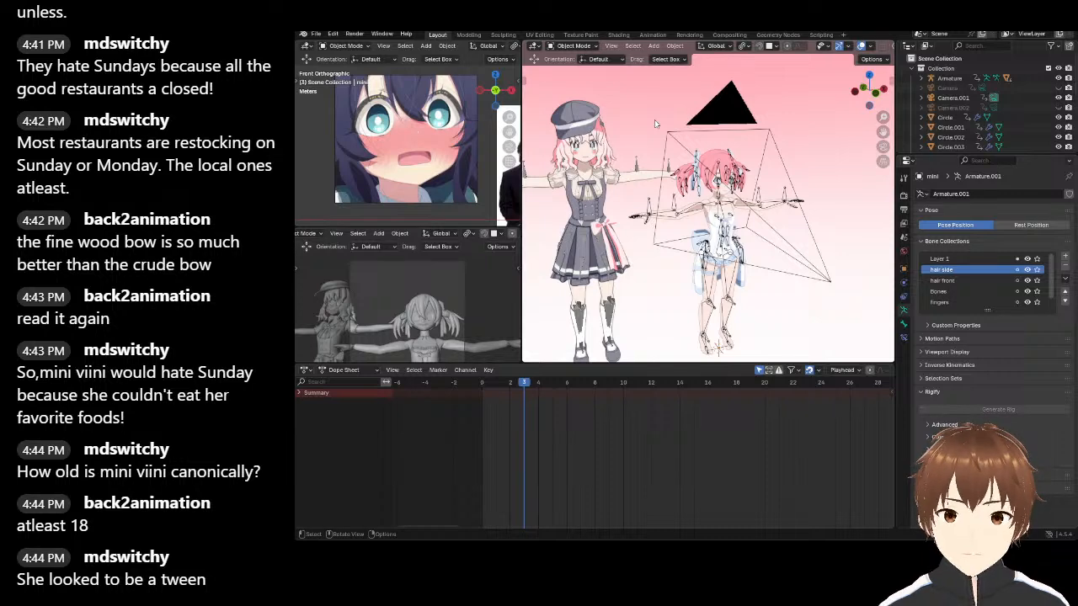
{"action": "scroll", "coordinate": [662, 150], "scroll_direction": "down", "scroll_amount": 3}
{"action": "mouse_move", "coordinate": [662, 151]}
{"action": "middle_mouse_down"}
{"action": "mouse_move", "coordinate": [663, 172]}
{"action": "mouse_move", "coordinate": [650, 165]}
{"action": "mouse_move", "coordinate": [664, 156]}
{"action": "mouse_move", "coordinate": [672, 170]}
{"action": "middle_mouse_up"}
{"action": "scroll", "coordinate": [661, 160], "scroll_direction": "up", "scroll_amount": 1}
{"action": "scroll", "coordinate": [657, 164], "scroll_direction": "up", "scroll_amount": 3}
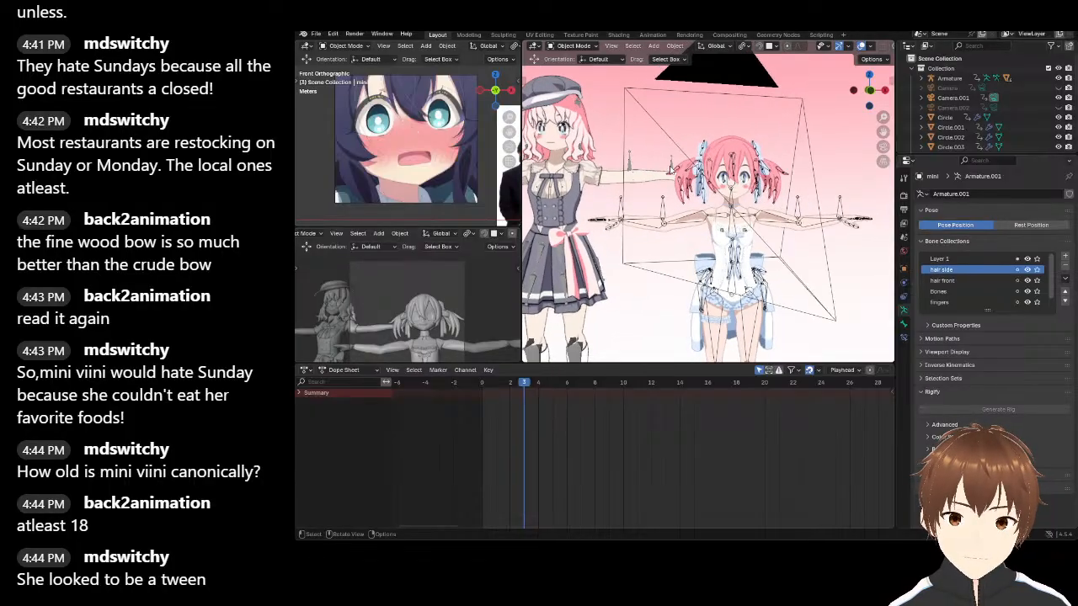
Select the Camera.001 object whose frame surrounds the pigtailed character
{"action": "left_click", "coordinate": [635, 111]}
{"action": "scroll", "coordinate": [637, 108], "scroll_direction": "down", "scroll_amount": 5}
{"action": "left_click", "coordinate": [646, 109]}
{"action": "middle_click_drag", "start_coordinate": [646, 110], "coordinate": [657, 156]}
{"action": "scroll", "coordinate": [664, 169], "scroll_direction": "up", "scroll_amount": 4}
{"action": "middle_click_drag", "start_coordinate": [703, 200], "coordinate": [686, 206]}
{"action": "left_click", "coordinate": [677, 228]}
{"action": "left_click", "coordinate": [675, 269]}
{"action": "middle_click_drag", "start_coordinate": [690, 268], "coordinate": [694, 237]}
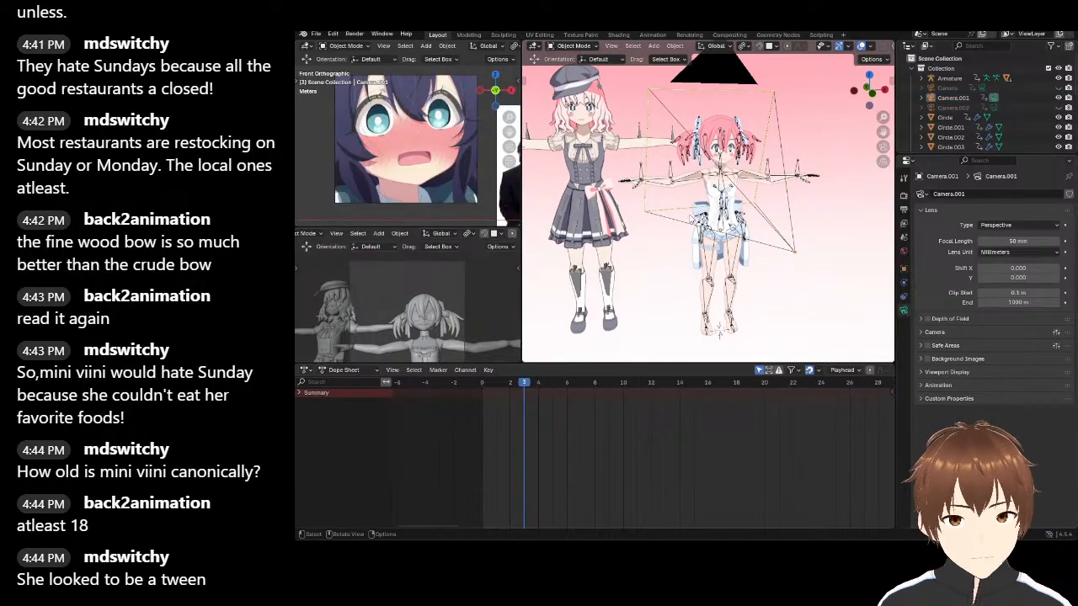
{"action": "middle_click_drag", "start_coordinate": [667, 252], "coordinate": [671, 292], "text": "shift"}
{"action": "scroll", "coordinate": [671, 292], "scroll_direction": "down", "scroll_amount": 1}
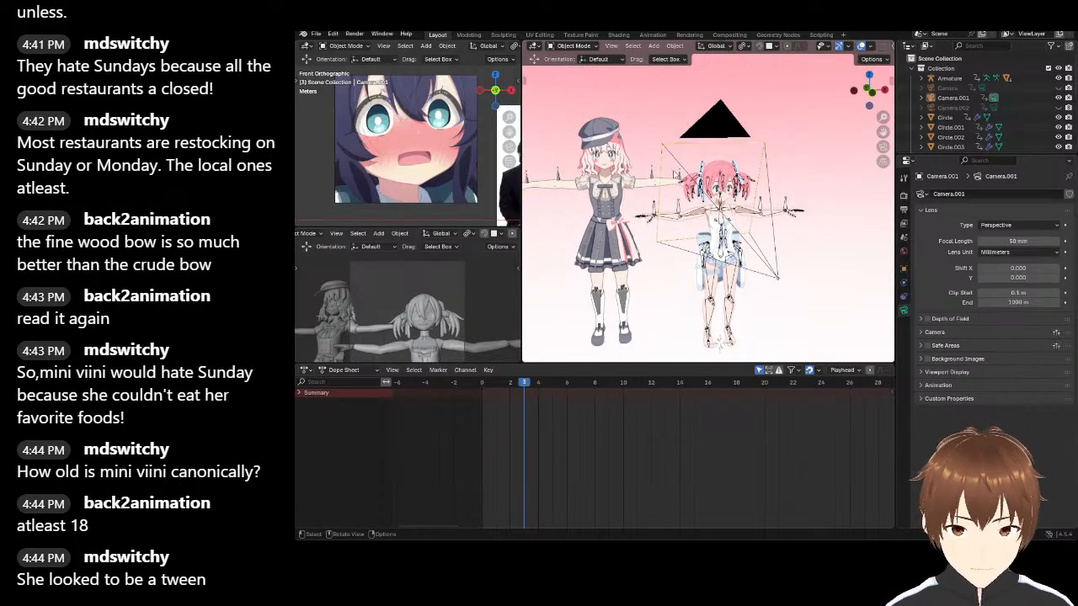
{"action": "scroll", "coordinate": [675, 174], "scroll_direction": "up", "scroll_amount": 1}
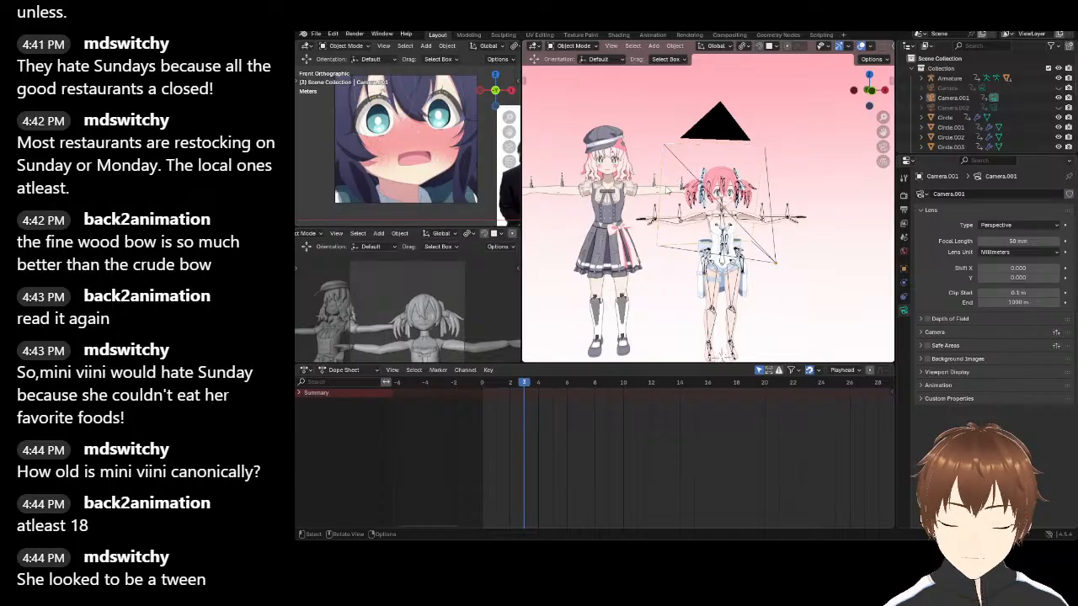
{"action": "scroll", "coordinate": [674, 190], "scroll_direction": "up", "scroll_amount": 4}
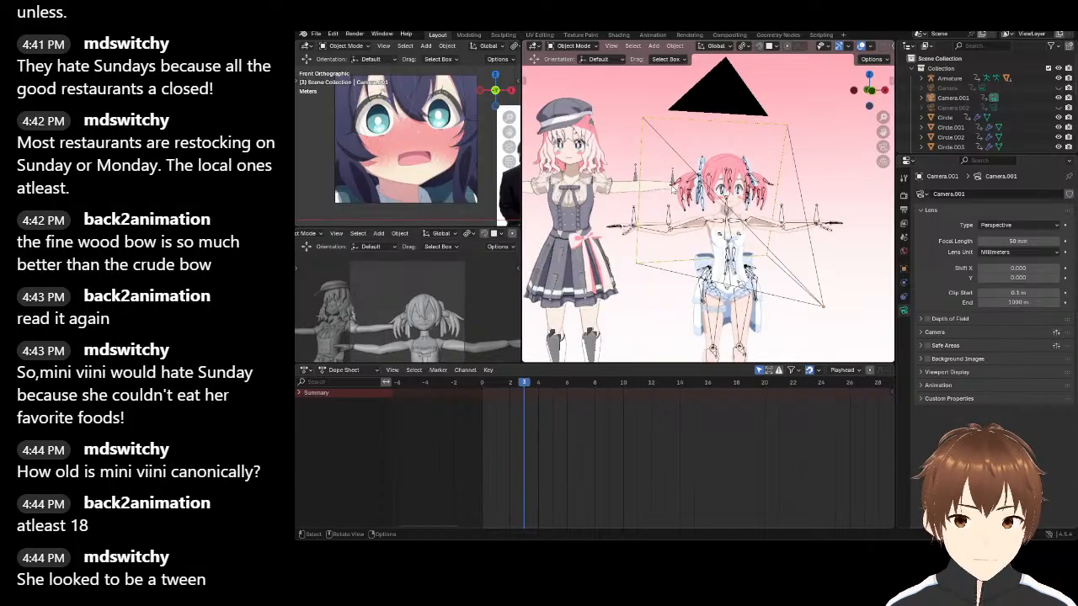
{"action": "scroll", "coordinate": [674, 190], "scroll_direction": "down", "scroll_amount": 6}
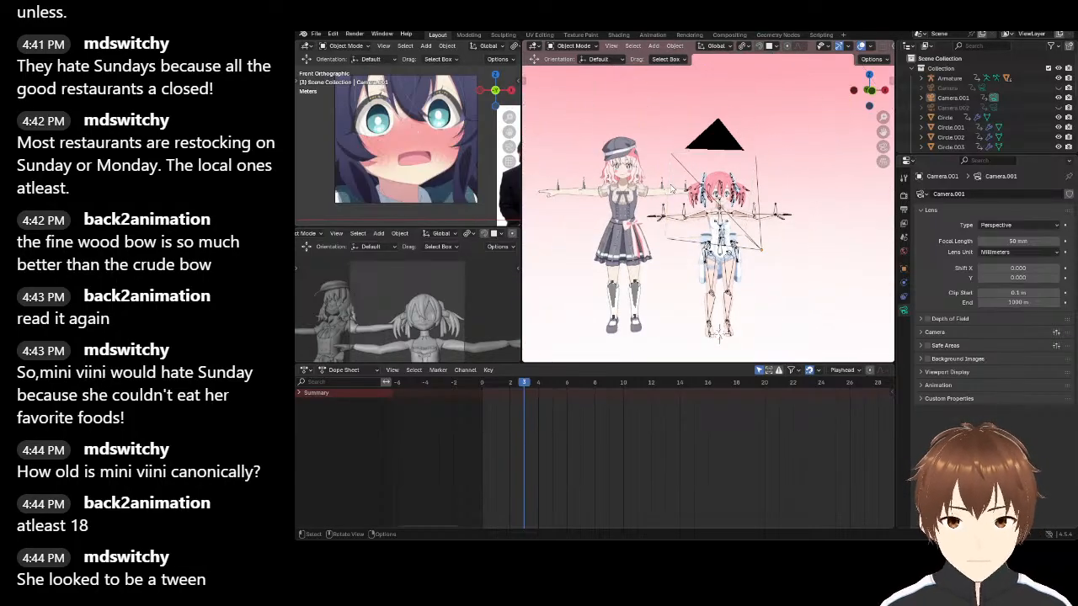
{"action": "scroll", "coordinate": [673, 187], "scroll_direction": "up", "scroll_amount": 3}
{"action": "scroll", "coordinate": [665, 166], "scroll_direction": "down", "scroll_amount": 3}
{"action": "scroll", "coordinate": [660, 155], "scroll_direction": "up", "scroll_amount": 2}
{"action": "scroll", "coordinate": [667, 166], "scroll_direction": "up", "scroll_amount": 3}
{"action": "scroll", "coordinate": [670, 169], "scroll_direction": "down", "scroll_amount": 3}
{"action": "scroll", "coordinate": [682, 187], "scroll_direction": "up", "scroll_amount": 3}
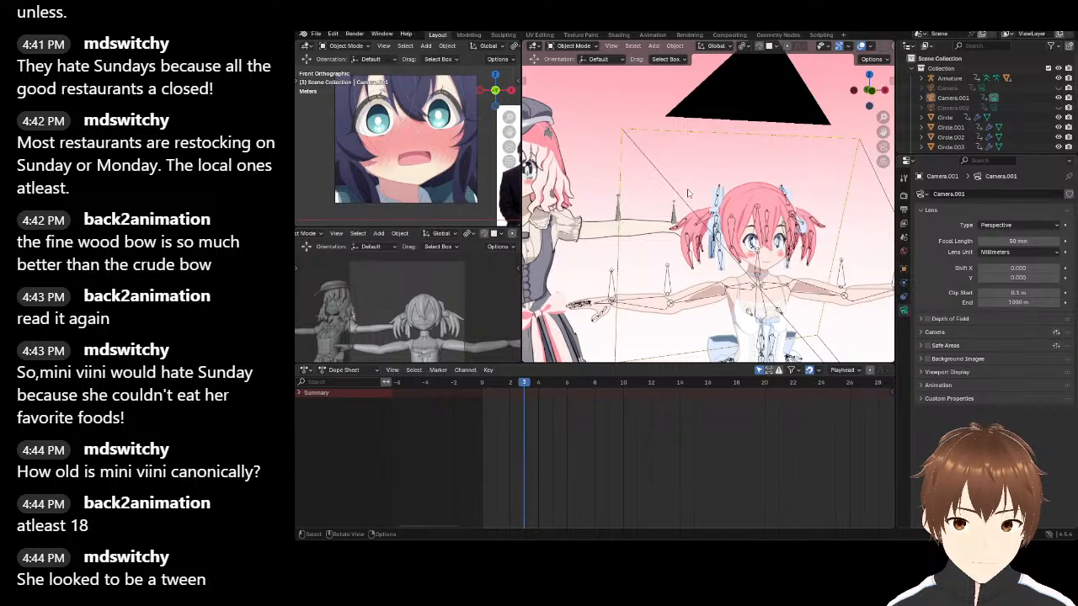
{"action": "scroll", "coordinate": [687, 177], "scroll_direction": "down", "scroll_amount": 3}
{"action": "scroll", "coordinate": [674, 143], "scroll_direction": "up", "scroll_amount": 3}
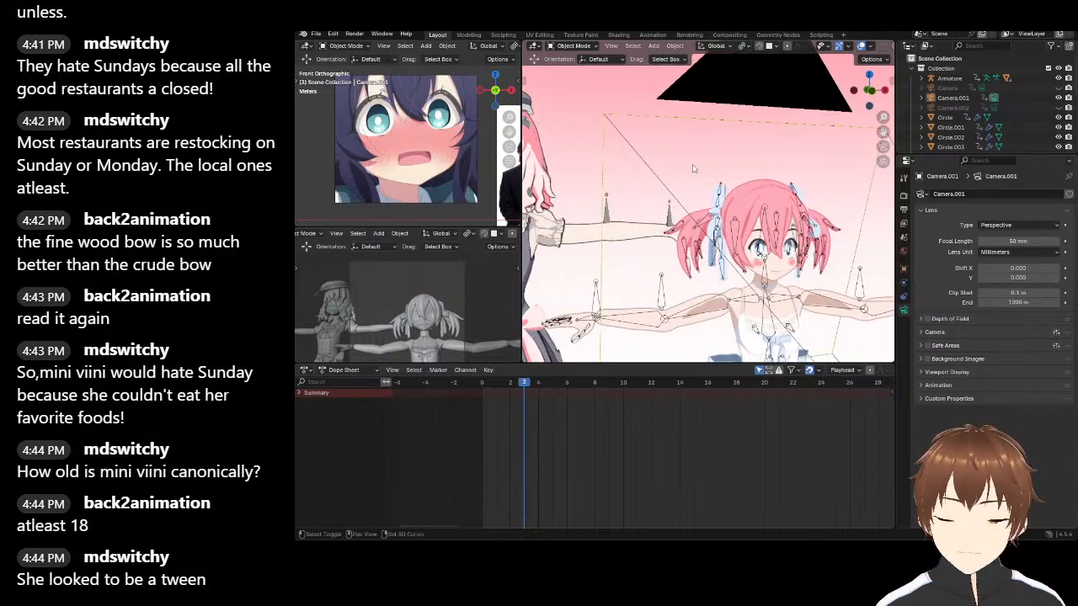
{"action": "scroll", "coordinate": [715, 146], "scroll_direction": "down", "scroll_amount": 2}
{"action": "scroll", "coordinate": [736, 174], "scroll_direction": "up", "scroll_amount": 3}
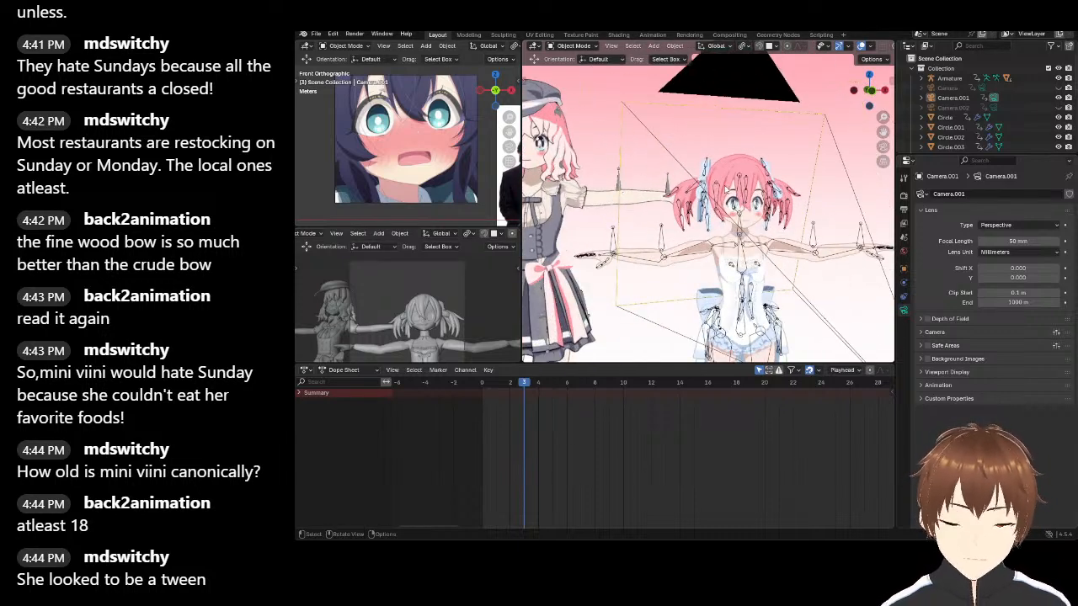
{"action": "scroll", "coordinate": [736, 174], "scroll_direction": "down", "scroll_amount": 2}
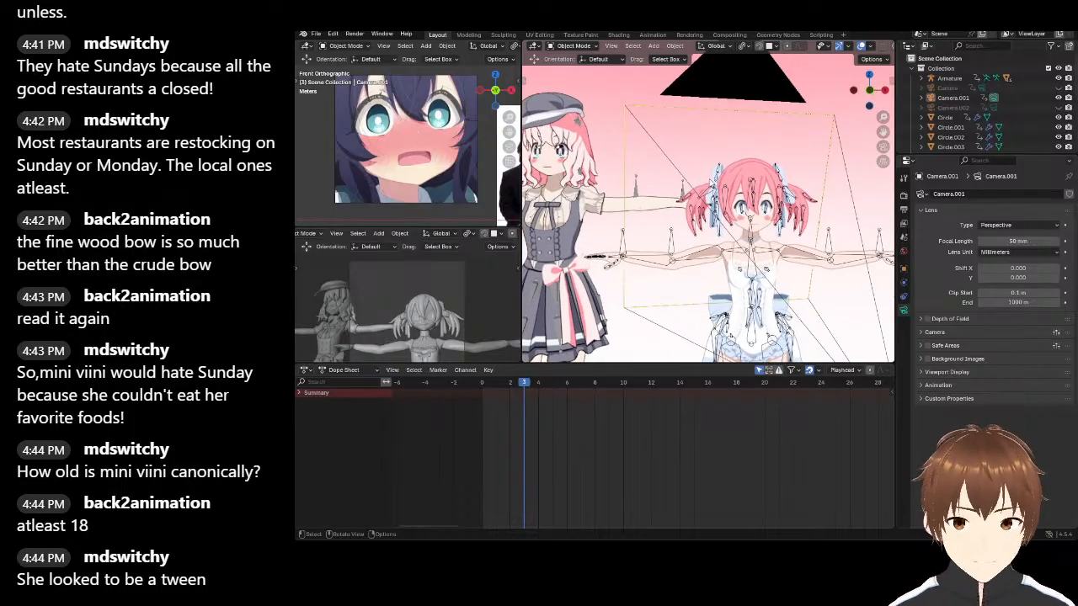
{"action": "scroll", "coordinate": [673, 140], "scroll_direction": "down", "scroll_amount": 2}
{"action": "scroll", "coordinate": [674, 165], "scroll_direction": "up", "scroll_amount": 1}
Select the capped character's armature and expand its object Visibility settings to reach the viewport display options
{"action": "middle_click_drag", "start_coordinate": [673, 166], "coordinate": [715, 184]}
{"action": "scroll", "coordinate": [746, 168], "scroll_direction": "down", "scroll_amount": 3}
{"action": "middle_click_drag", "start_coordinate": [714, 184], "coordinate": [676, 174]}
{"action": "scroll", "coordinate": [623, 168], "scroll_direction": "up", "scroll_amount": 4}
{"action": "left_click", "coordinate": [623, 169]}
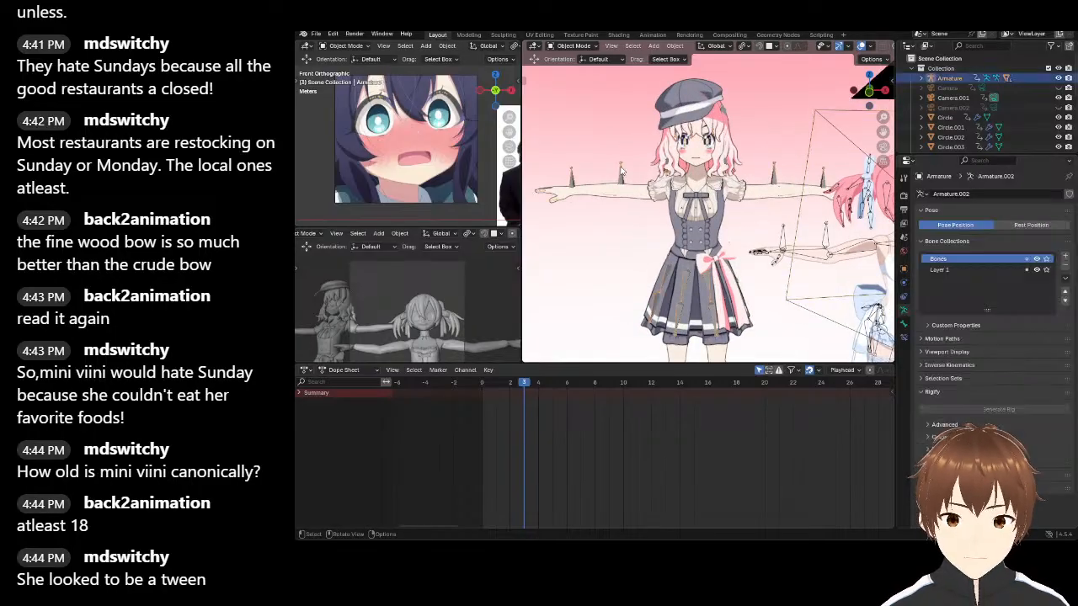
{"action": "left_click", "coordinate": [904, 269]}
{"action": "scroll", "coordinate": [941, 326], "scroll_direction": "down", "scroll_amount": 4}
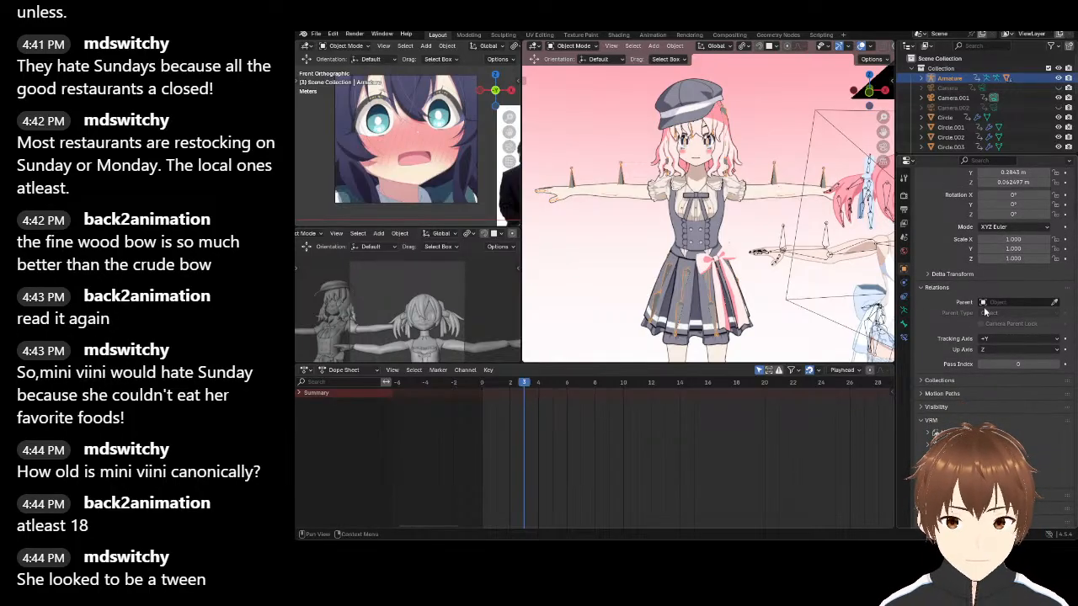
{"action": "left_click", "coordinate": [949, 404]}
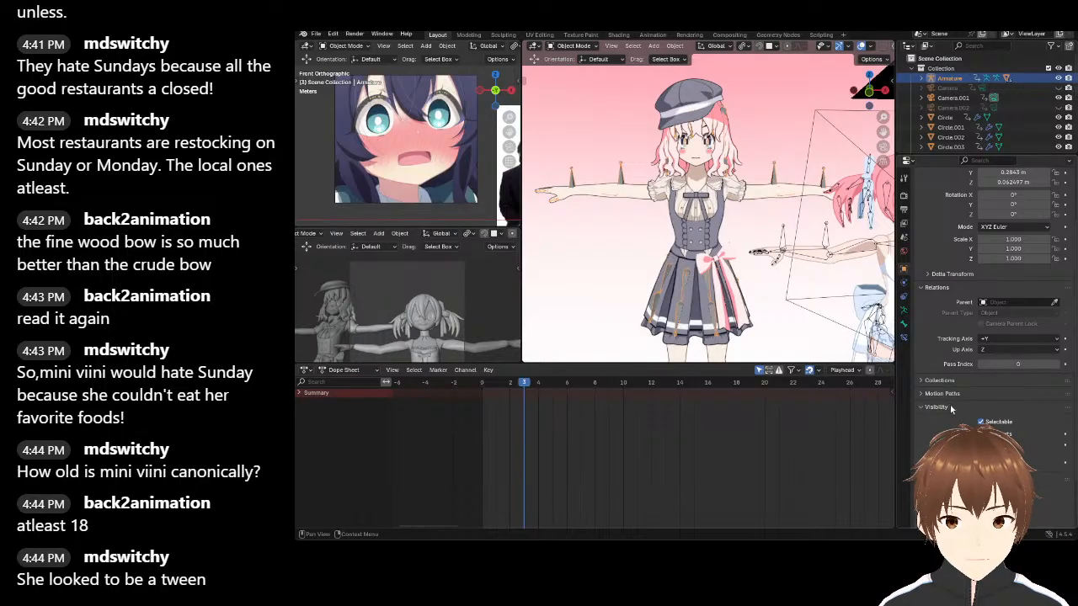
{"action": "scroll", "coordinate": [948, 404], "scroll_direction": "down", "scroll_amount": 2}
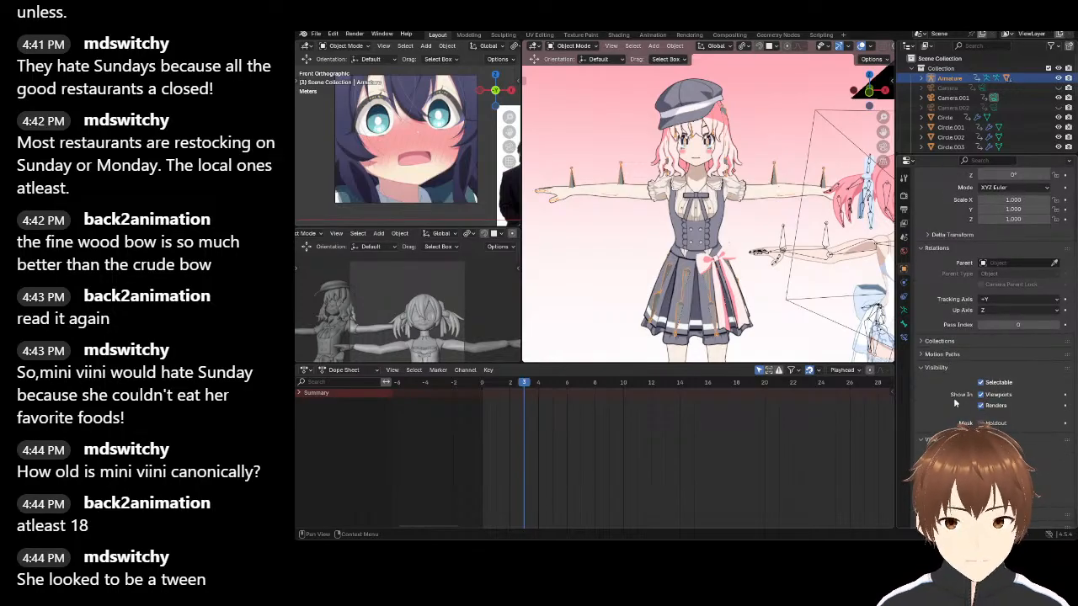
{"action": "left_click", "coordinate": [935, 368]}
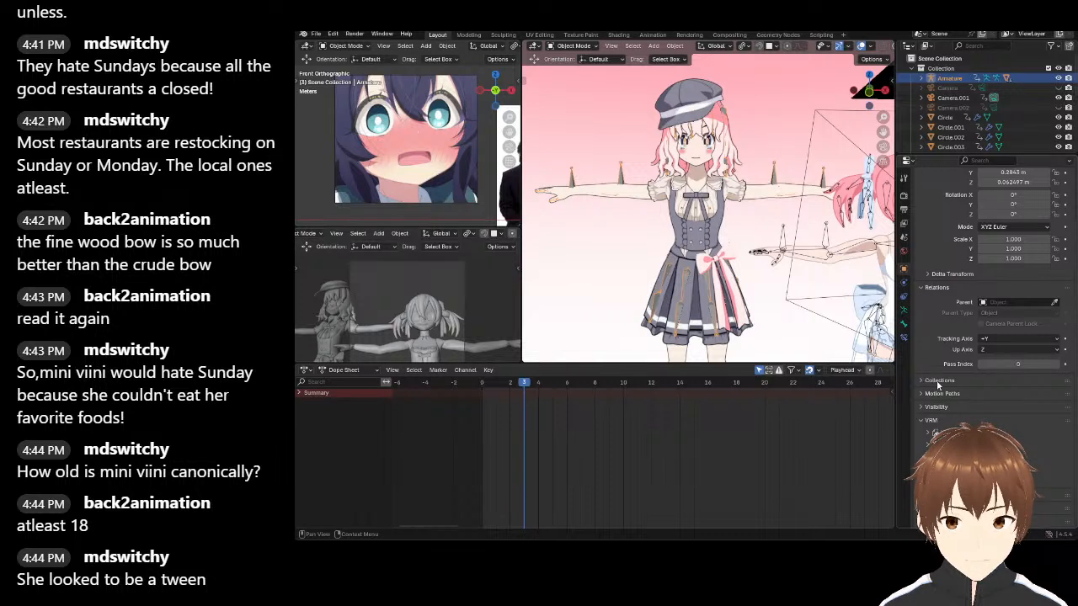
{"action": "left_click", "coordinate": [940, 407]}
{"action": "scroll", "coordinate": [940, 421], "scroll_direction": "down", "scroll_amount": 3}
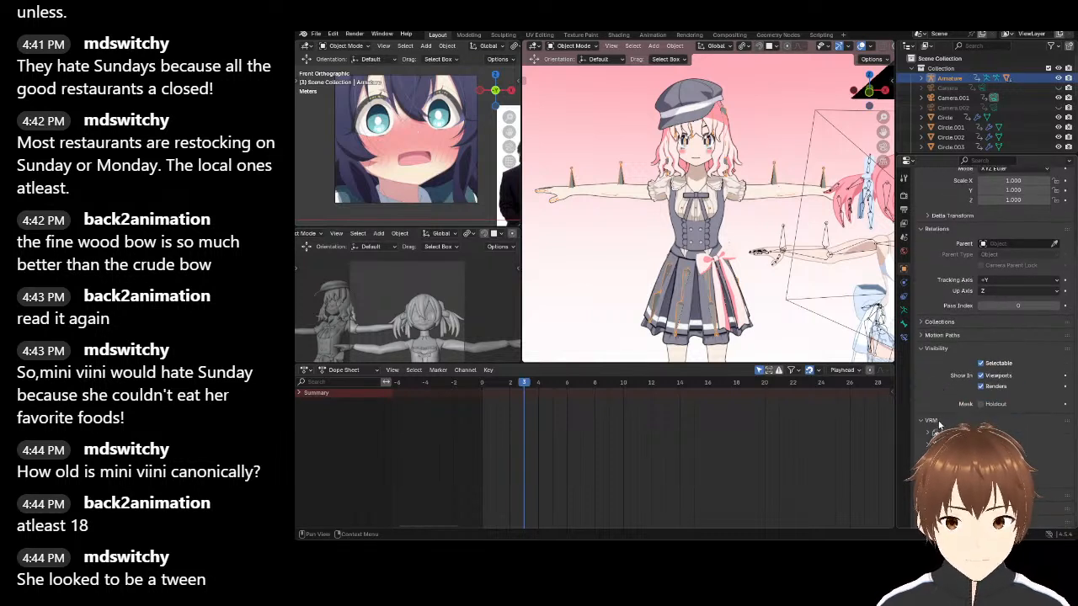
{"action": "scroll", "coordinate": [935, 433], "scroll_direction": "down", "scroll_amount": 3}
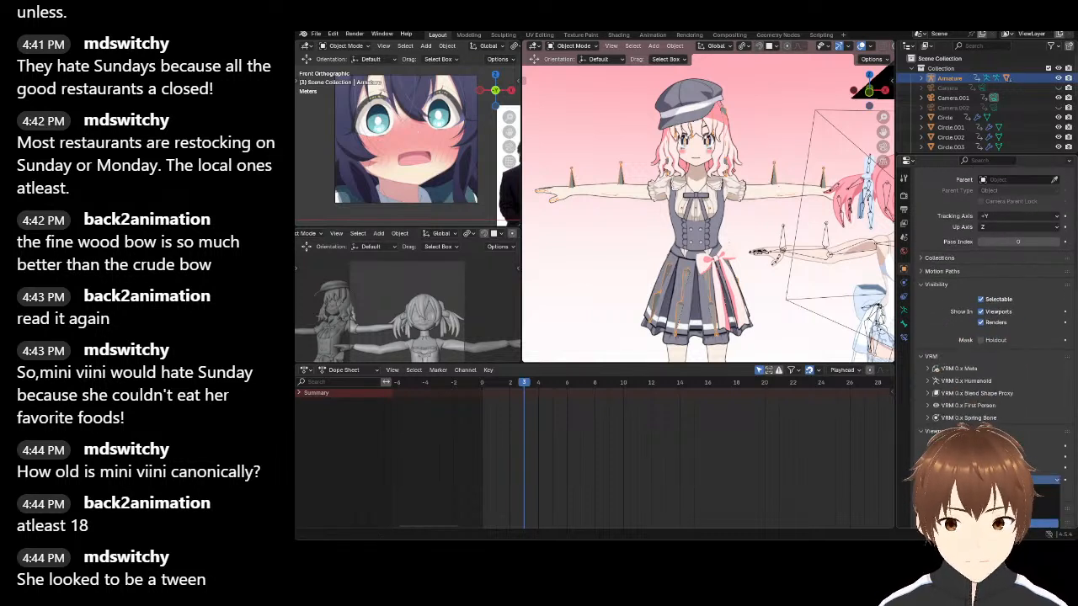
Display the capped character's armature as wire and in front of her mesh, and deselect it
{"action": "left_click", "coordinate": [1015, 491]}
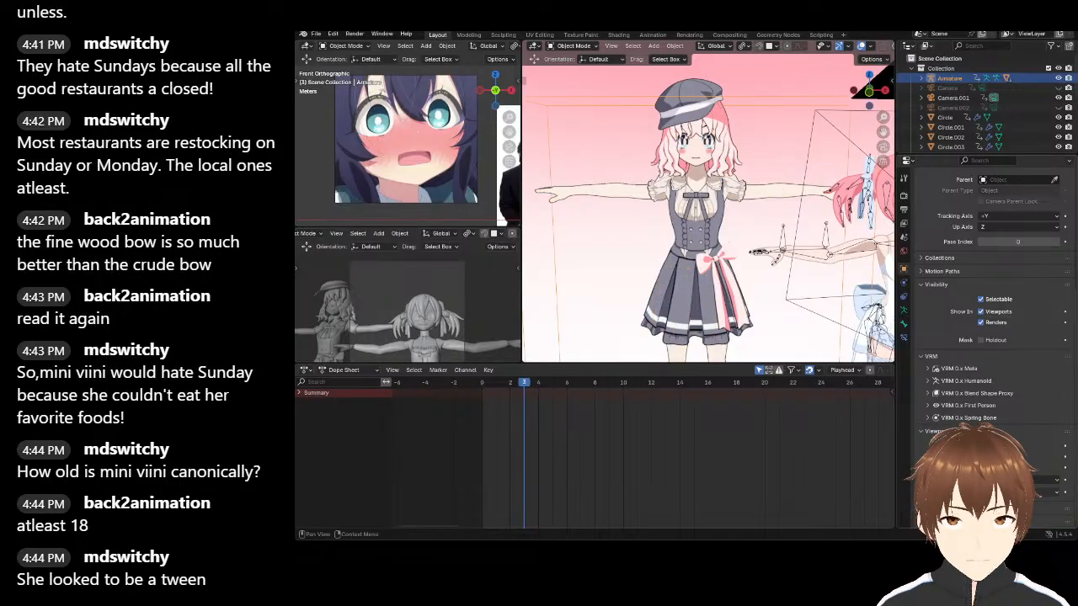
{"action": "left_click", "coordinate": [1015, 480]}
{"action": "left_click", "coordinate": [1015, 504]}
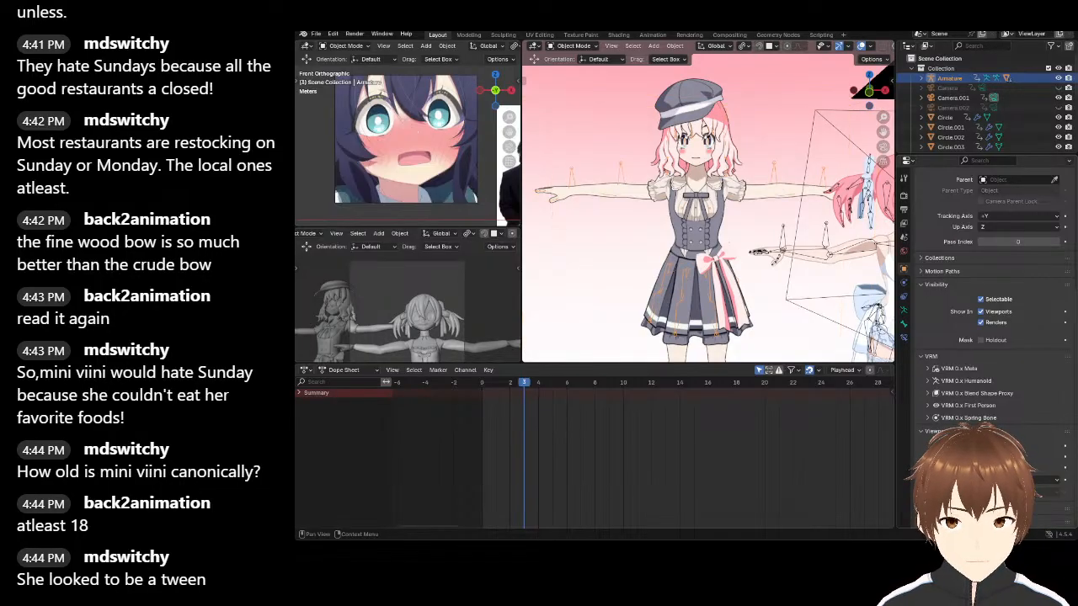
{"action": "left_click", "coordinate": [981, 468]}
{"action": "left_click", "coordinate": [647, 160]}
Enlarge the camera preview viewport below the reference image and frame the camera shot in it
{"action": "scroll", "coordinate": [669, 180], "scroll_direction": "down", "scroll_amount": 3}
{"action": "mouse_move", "coordinate": [670, 182]}
{"action": "middle_mouse_down"}
{"action": "mouse_move", "coordinate": [659, 188]}
{"action": "mouse_move", "coordinate": [732, 203]}
{"action": "middle_mouse_up"}
{"action": "scroll", "coordinate": [708, 204], "scroll_direction": "up", "scroll_amount": 4}
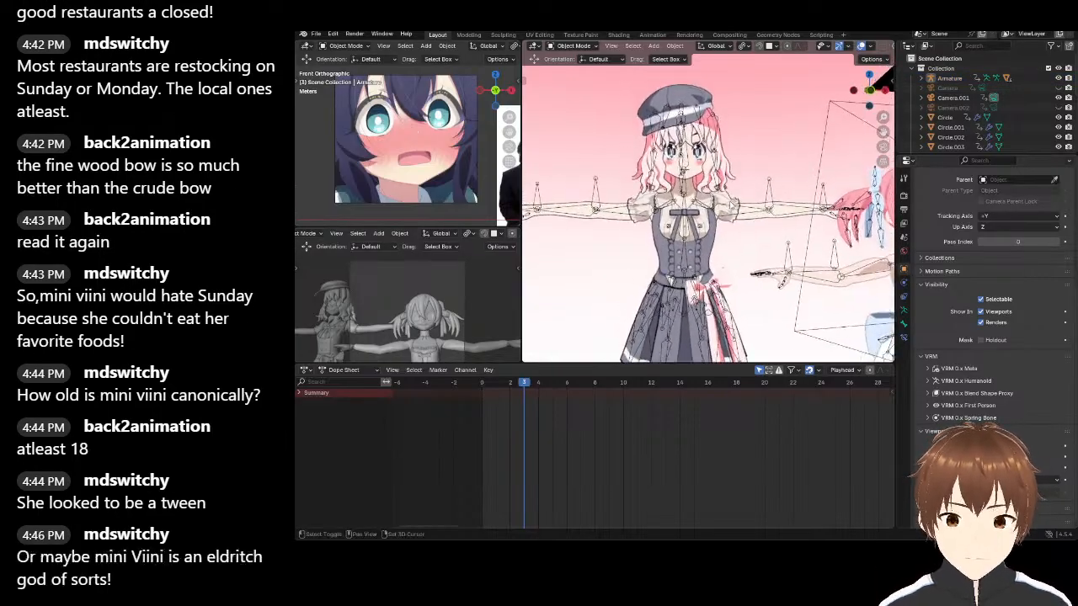
{"action": "scroll", "coordinate": [732, 203], "scroll_direction": "down", "scroll_amount": 3}
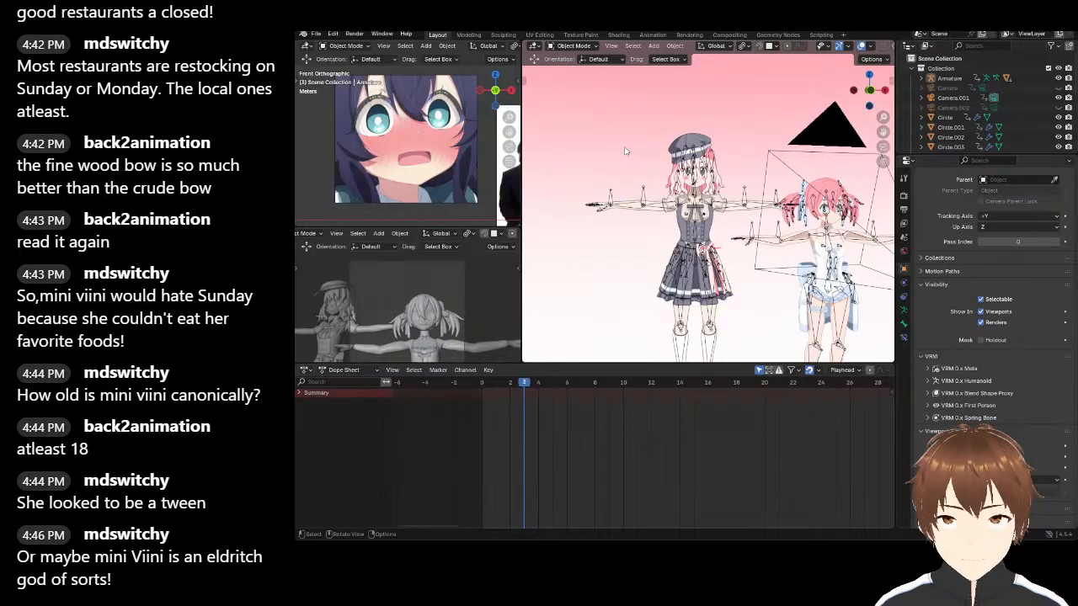
{"action": "left_click_drag", "start_coordinate": [439, 227], "coordinate": [436, 186]}
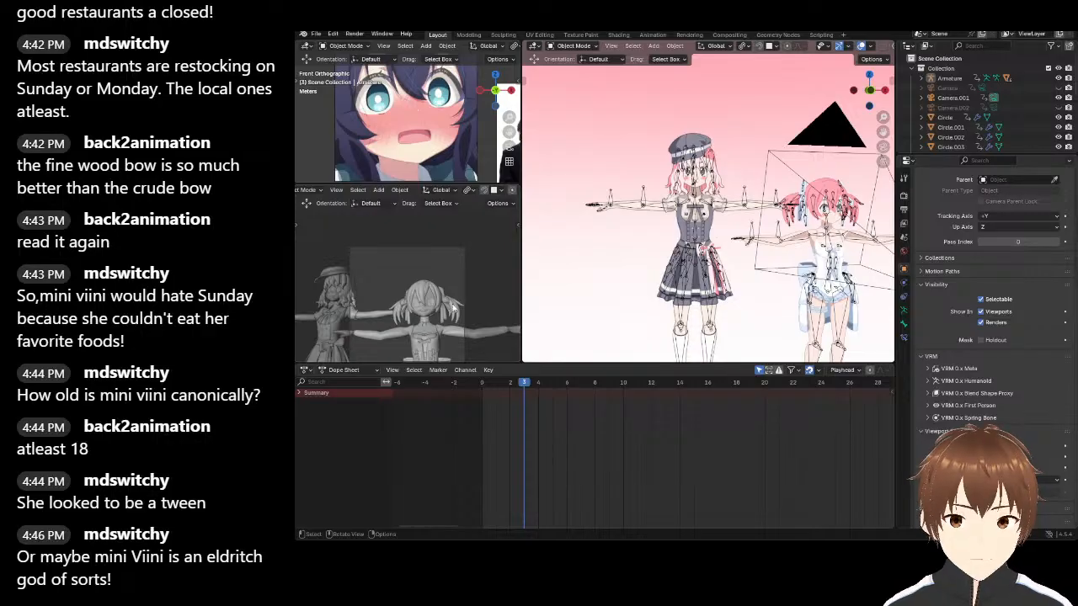
{"action": "scroll", "coordinate": [451, 303], "scroll_direction": "down", "scroll_amount": 2}
{"action": "scroll", "coordinate": [447, 286], "scroll_direction": "up", "scroll_amount": 5}
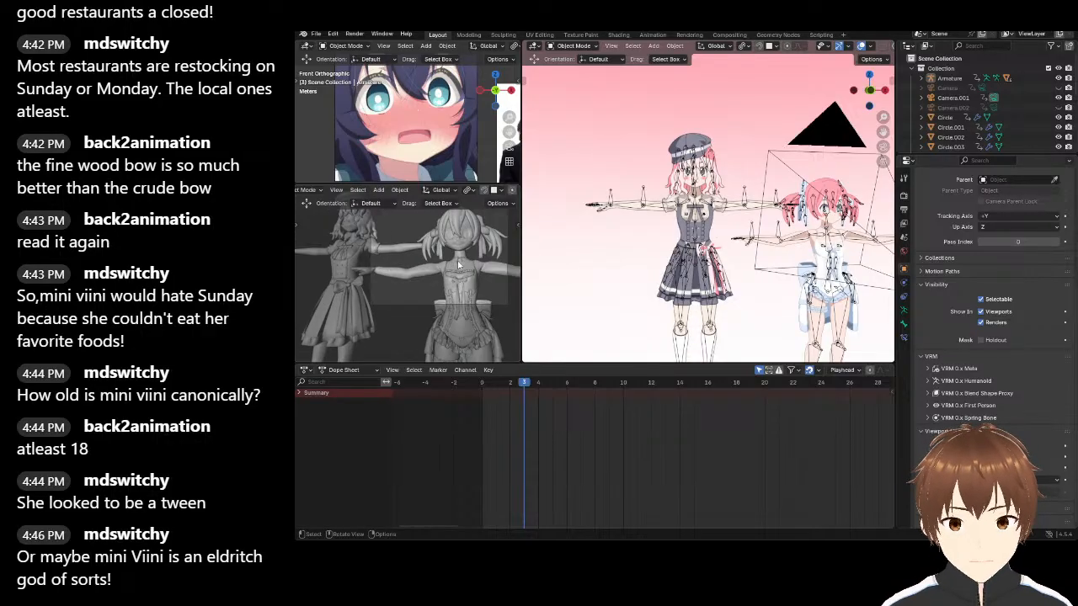
{"action": "scroll", "coordinate": [693, 246], "scroll_direction": "down", "scroll_amount": 3}
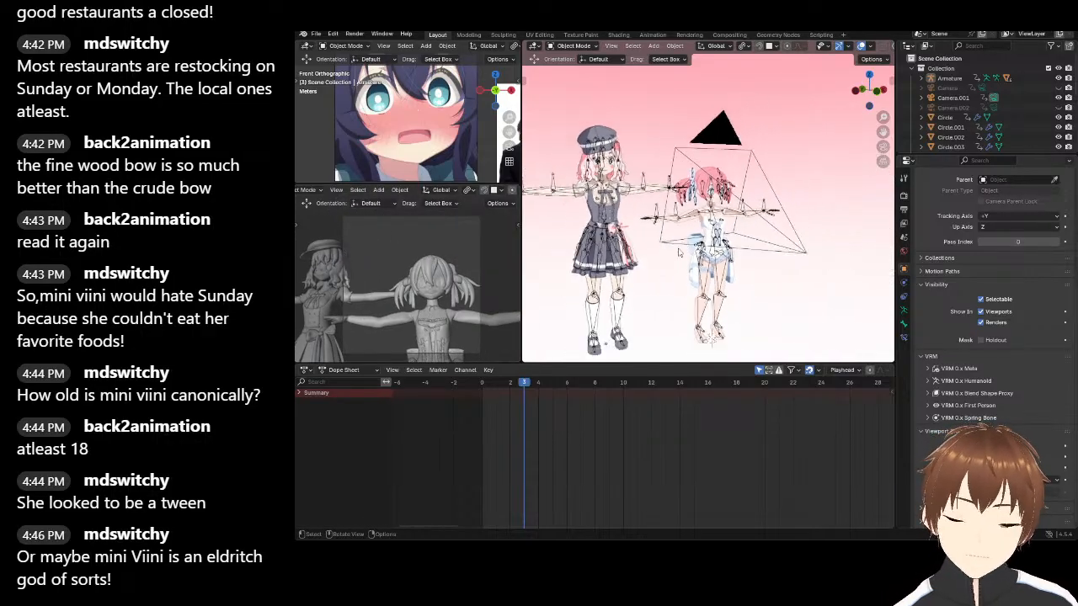
In front view, move the pigtailed character's armature about 1.76 m along X, away from the capped character and out of the camera frame
{"action": "scroll", "coordinate": [693, 246], "scroll_direction": "up", "scroll_amount": 4}
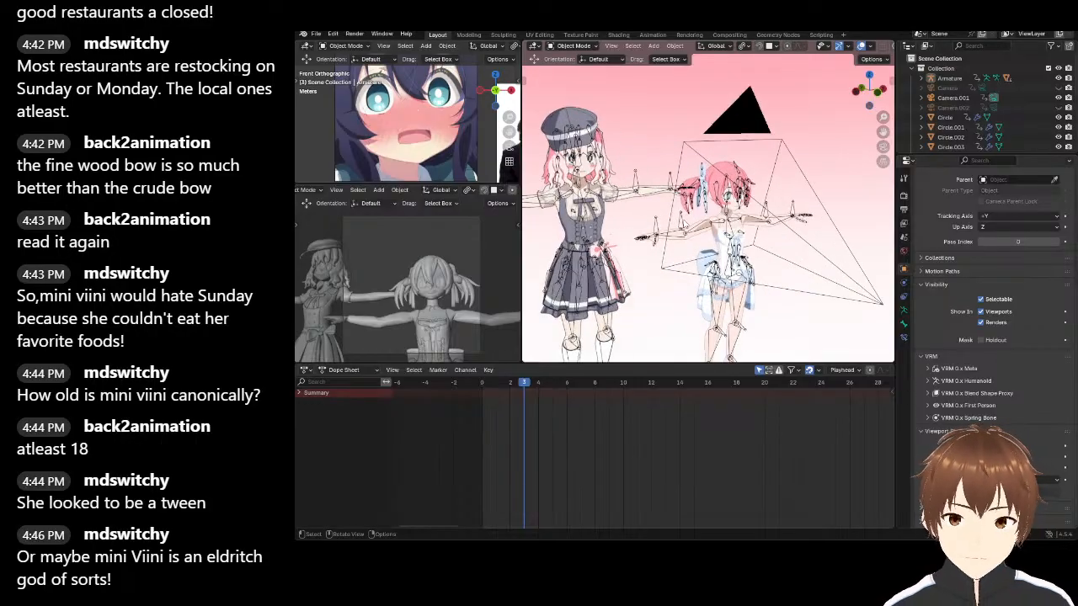
{"action": "left_click", "coordinate": [724, 245]}
{"action": "key", "text": "KP_7"}
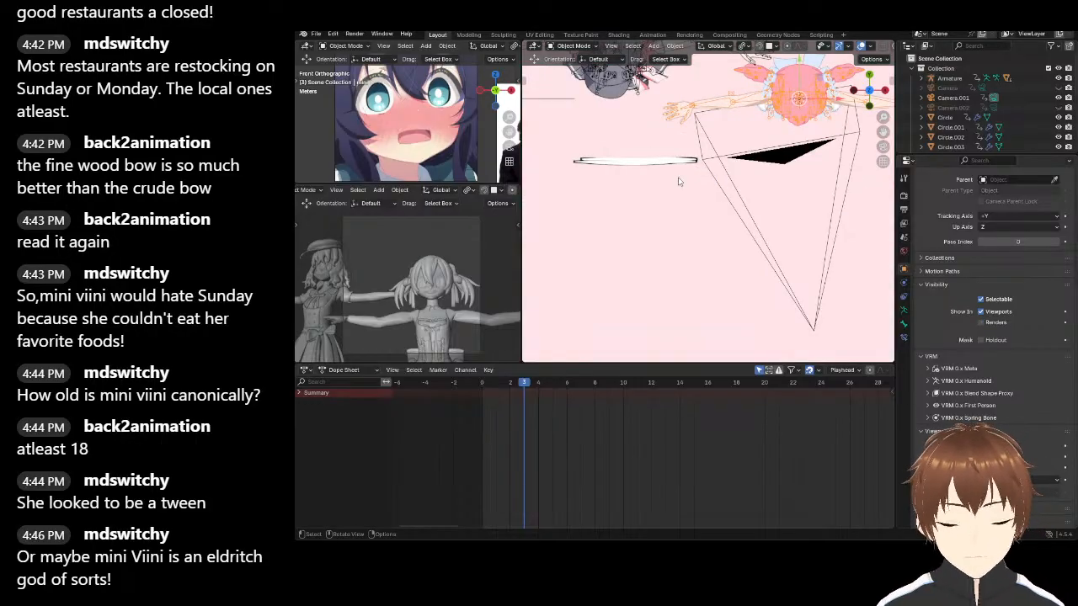
{"action": "key", "text": "KP_1"}
{"action": "scroll", "coordinate": [682, 181], "scroll_direction": "down", "scroll_amount": 3}
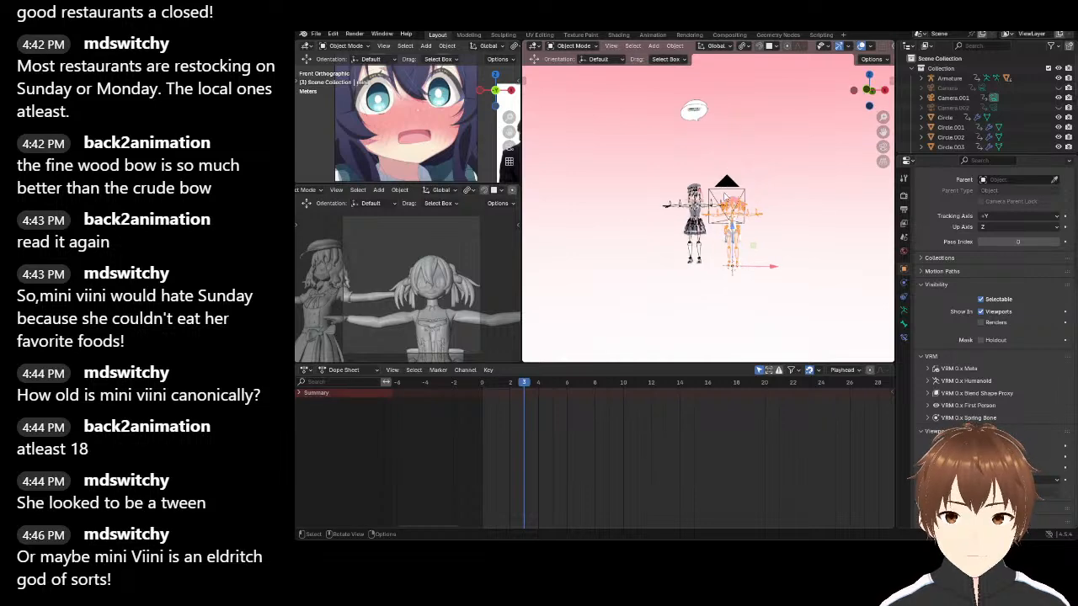
{"action": "scroll", "coordinate": [724, 183], "scroll_direction": "up", "scroll_amount": 5}
{"action": "scroll", "coordinate": [711, 210], "scroll_direction": "down", "scroll_amount": 4}
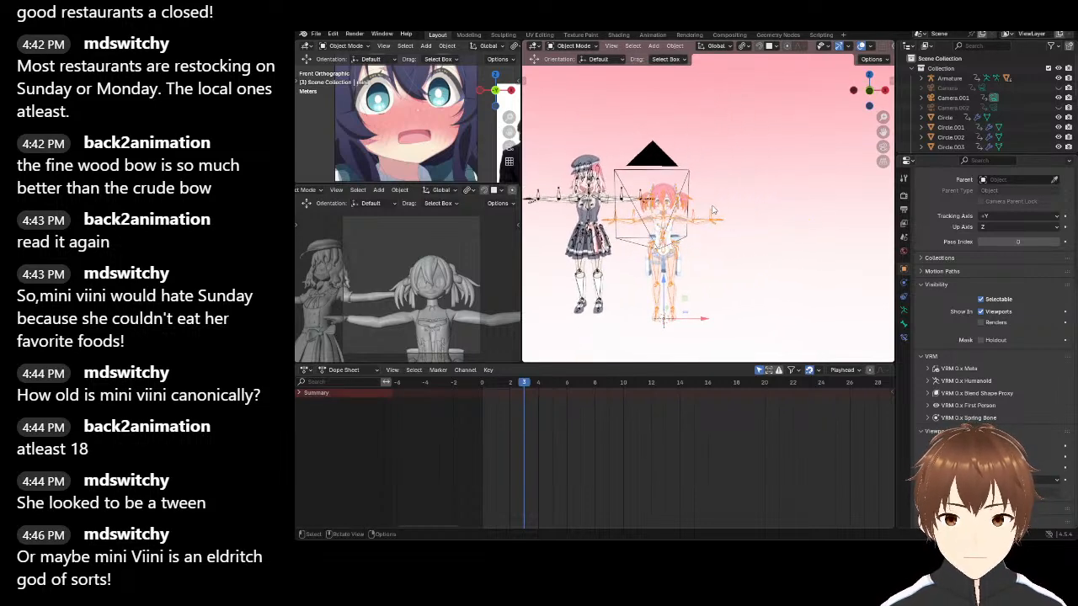
{"action": "left_click_drag", "start_coordinate": [715, 321], "coordinate": [835, 321]}
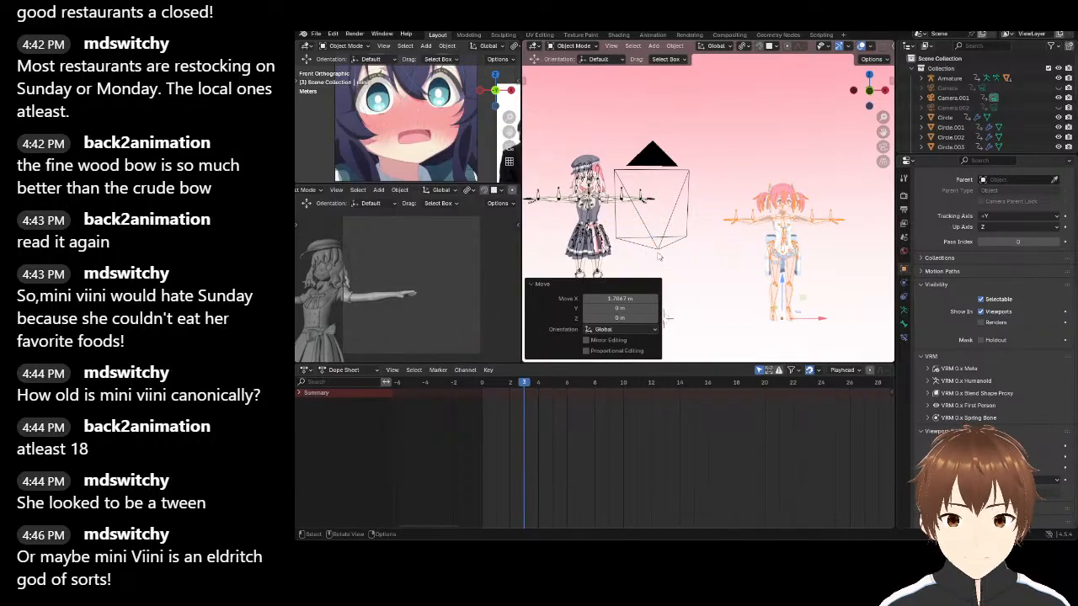
Move the capped character's armature about 0.89 m along X so she stands in front of the camera
{"action": "middle_click_drag", "start_coordinate": [665, 254], "coordinate": [748, 246], "text": "shift"}
{"action": "left_click", "coordinate": [699, 186]}
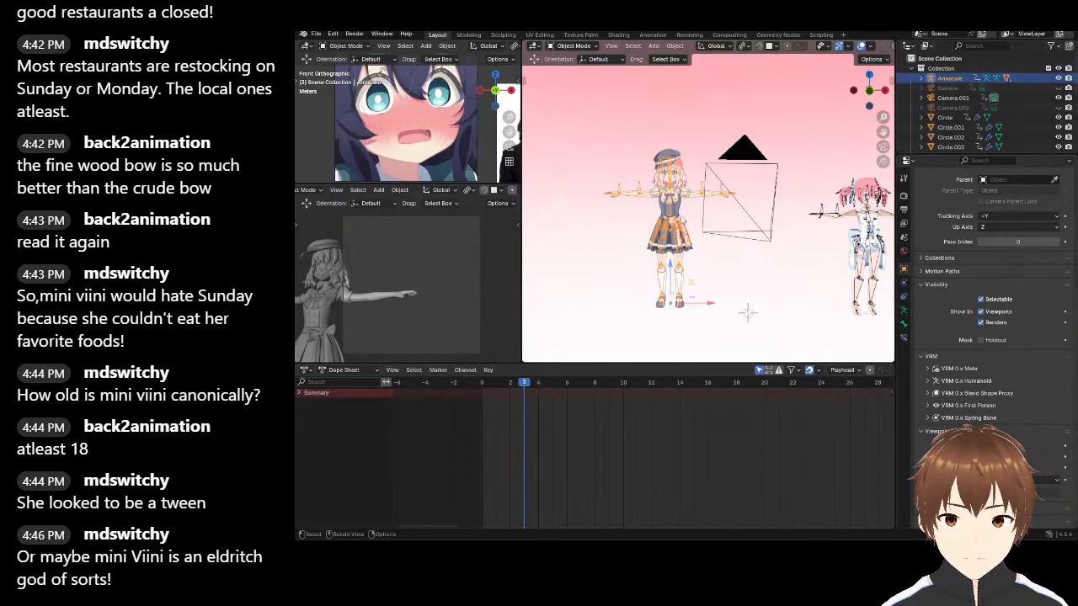
{"action": "key", "text": "g"}
{"action": "key", "text": "x"}
{"action": "left_click", "coordinate": [768, 299]}
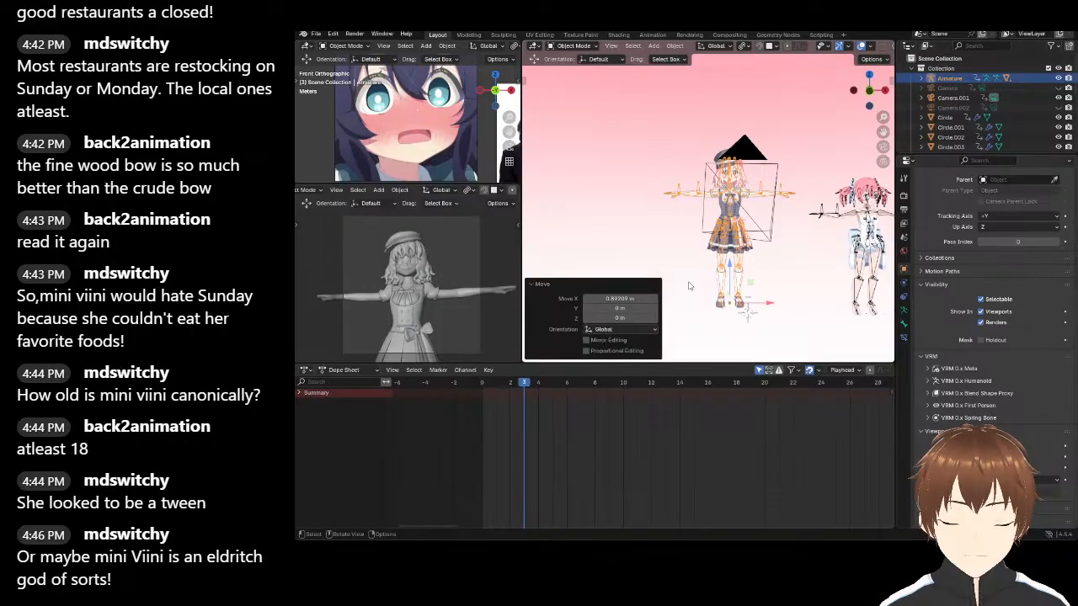
Check the new spacing between the two characters and deselect the capped character's armature
{"action": "scroll", "coordinate": [692, 283], "scroll_direction": "up", "scroll_amount": 3}
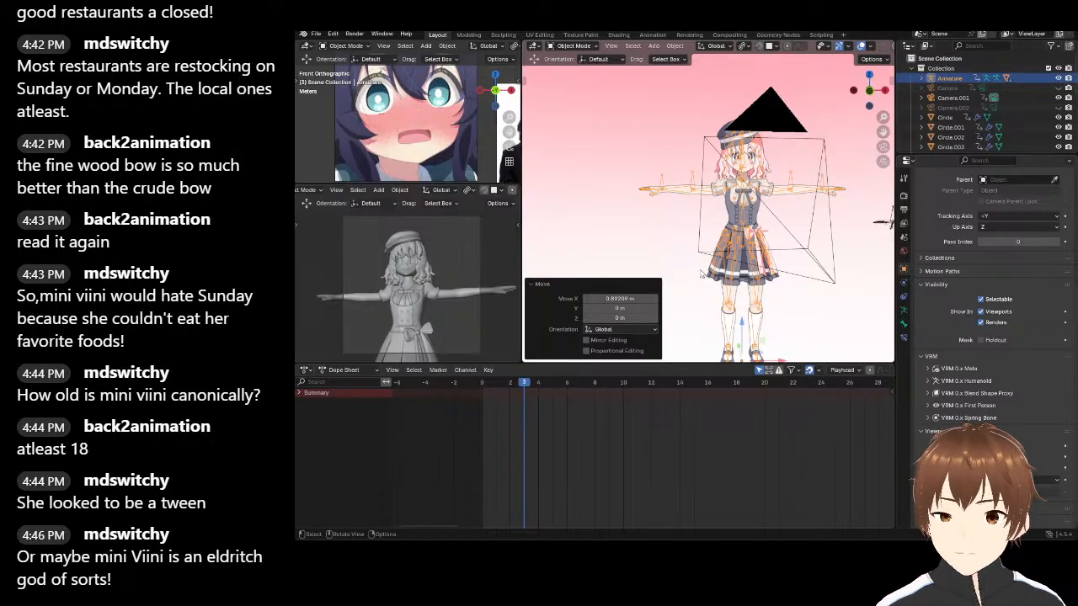
{"action": "middle_click_drag", "start_coordinate": [849, 241], "coordinate": [674, 234], "text": "shift"}
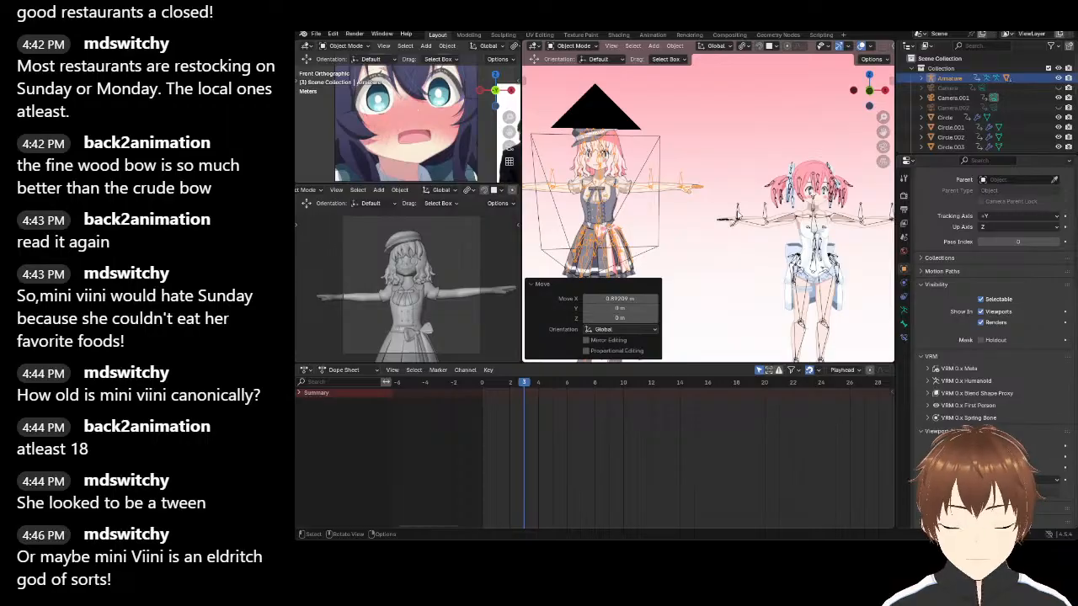
{"action": "scroll", "coordinate": [699, 177], "scroll_direction": "down", "scroll_amount": 2}
{"action": "scroll", "coordinate": [694, 167], "scroll_direction": "up", "scroll_amount": 2}
{"action": "scroll", "coordinate": [697, 126], "scroll_direction": "down", "scroll_amount": 2}
{"action": "left_click", "coordinate": [699, 133]}
{"action": "scroll", "coordinate": [712, 147], "scroll_direction": "up", "scroll_amount": 3}
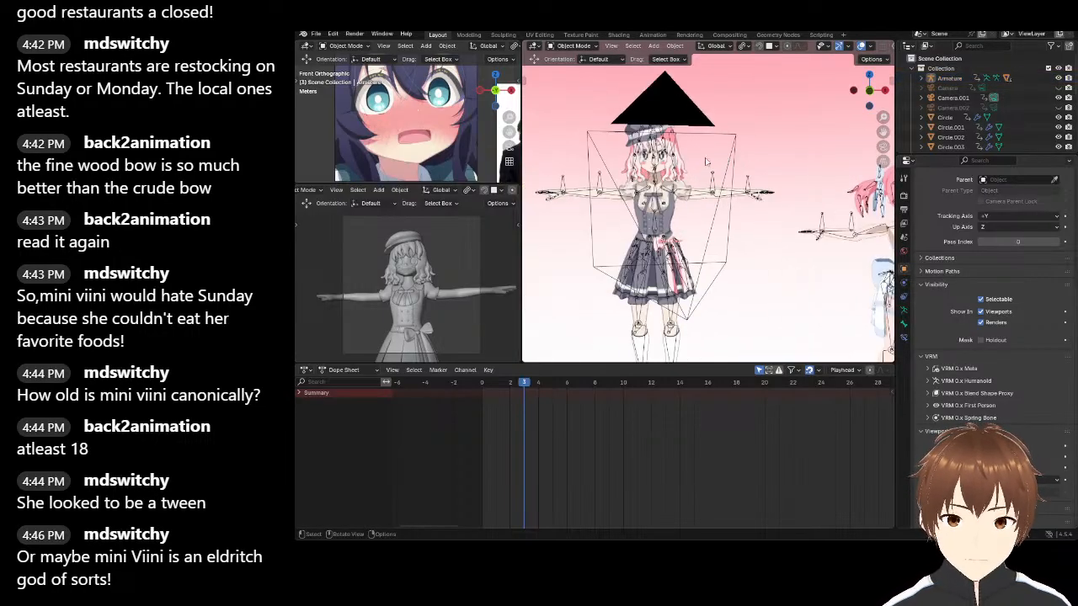
In top view, move Camera.001 about -0.27 m in X and 0.11 m in Y, and rotate it clockwise toward the capped character
{"action": "scroll", "coordinate": [725, 158], "scroll_direction": "up", "scroll_amount": 3}
{"action": "left_click", "coordinate": [646, 205]}
{"action": "scroll", "coordinate": [663, 213], "scroll_direction": "up", "scroll_amount": 2}
{"action": "key", "text": "KP_7"}
{"action": "scroll", "coordinate": [651, 177], "scroll_direction": "down", "scroll_amount": 3}
{"action": "left_click", "coordinate": [713, 257]}
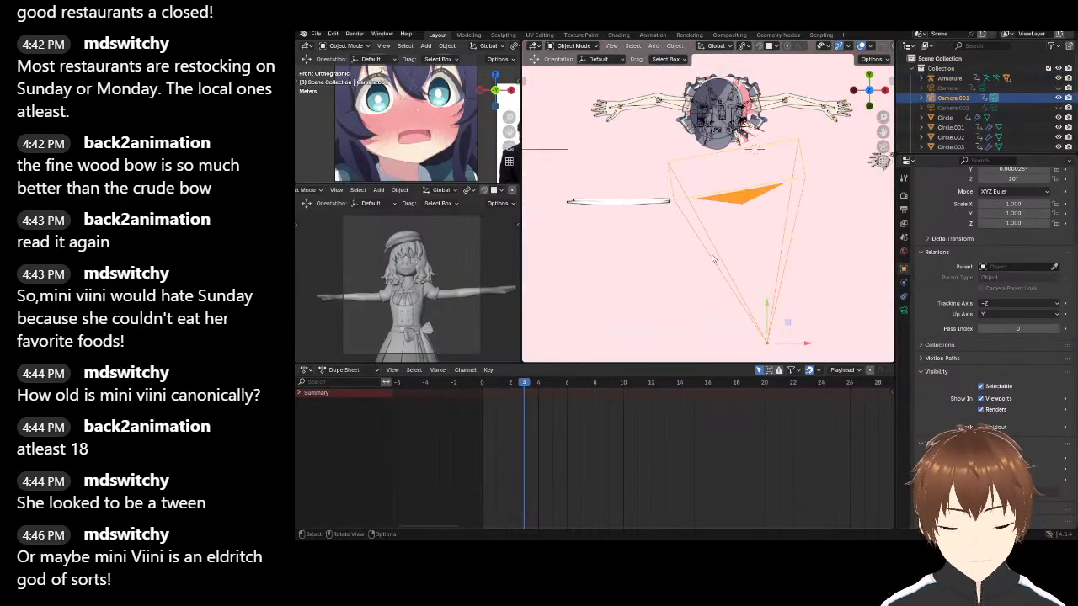
{"action": "key", "text": "g"}
{"action": "left_click", "coordinate": [677, 245]}
{"action": "key", "text": "r"}
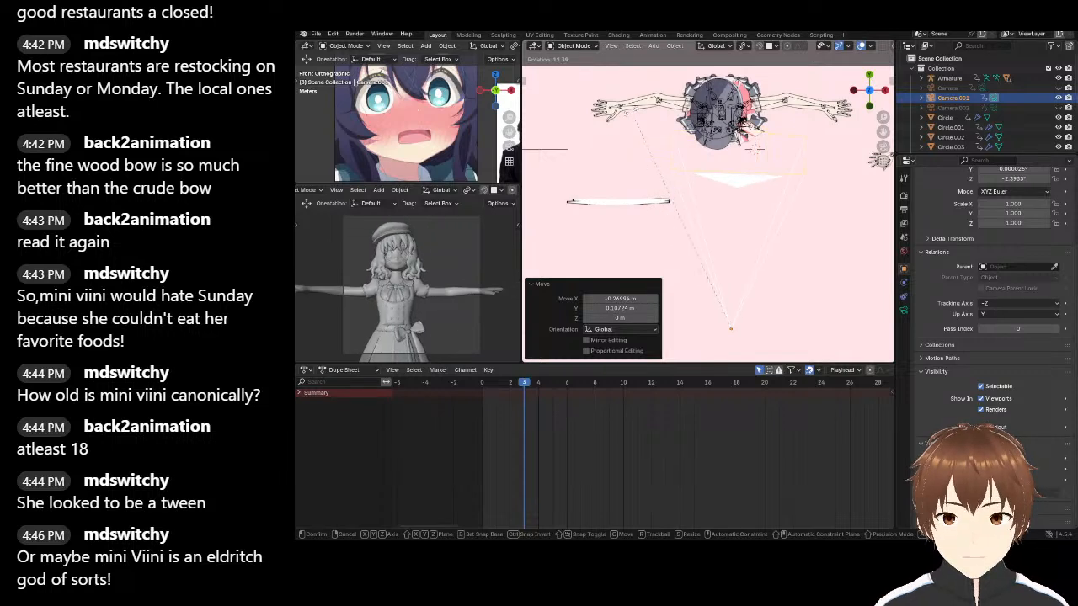
{"action": "left_click", "coordinate": [646, 128]}
Shift Camera.001 about another -0.15 m in X, rotate it about -2.93° to face the capped character squarely, and deselect it
{"action": "key", "text": "g"}
{"action": "left_click", "coordinate": [721, 235]}
{"action": "key", "text": "r"}
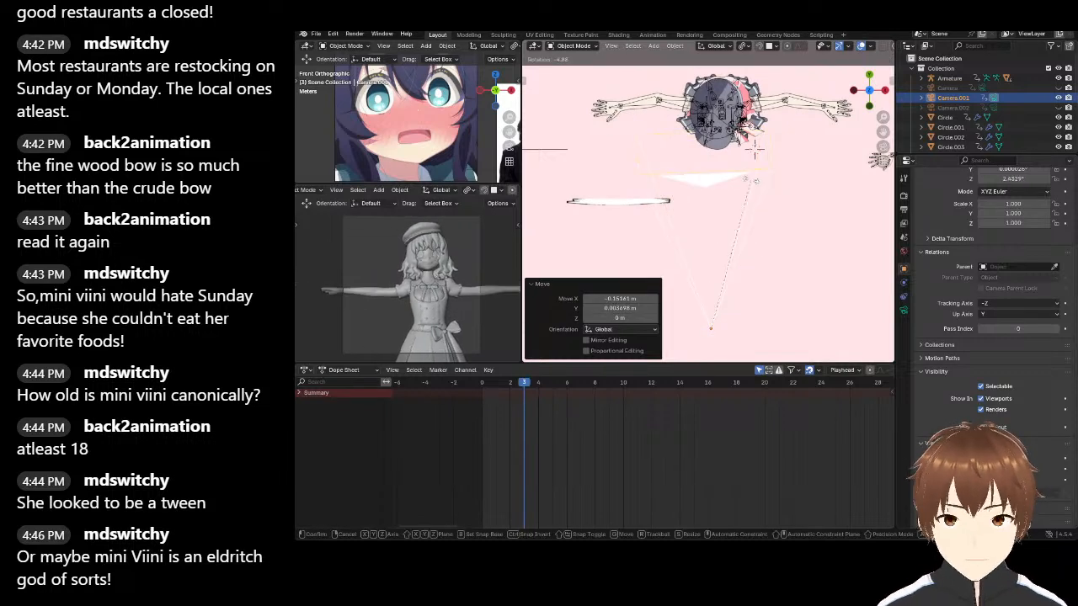
{"action": "left_click", "coordinate": [721, 165]}
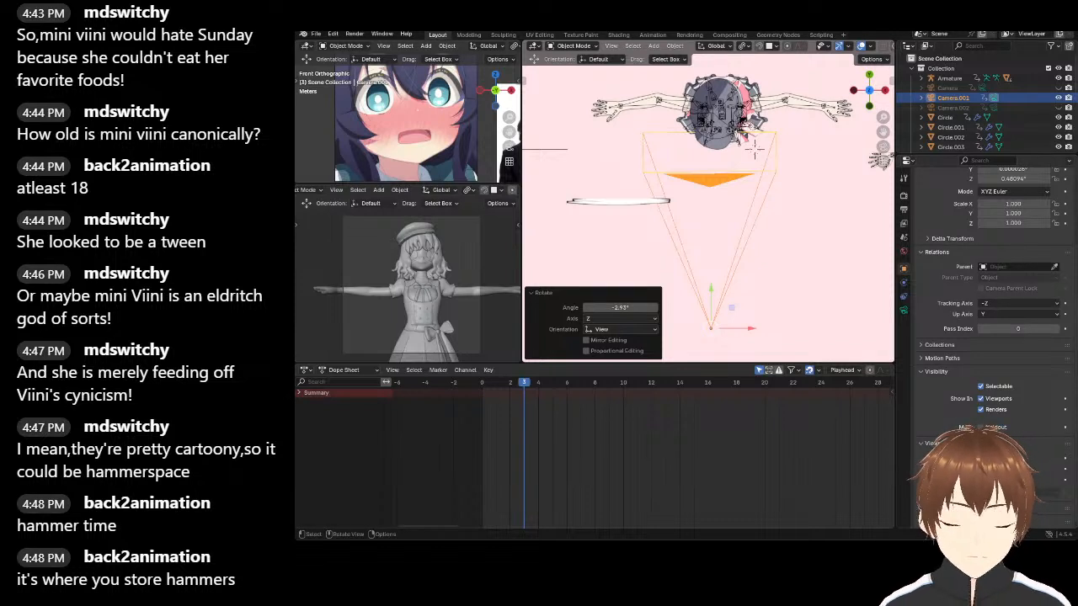
{"action": "left_click", "coordinate": [779, 268]}
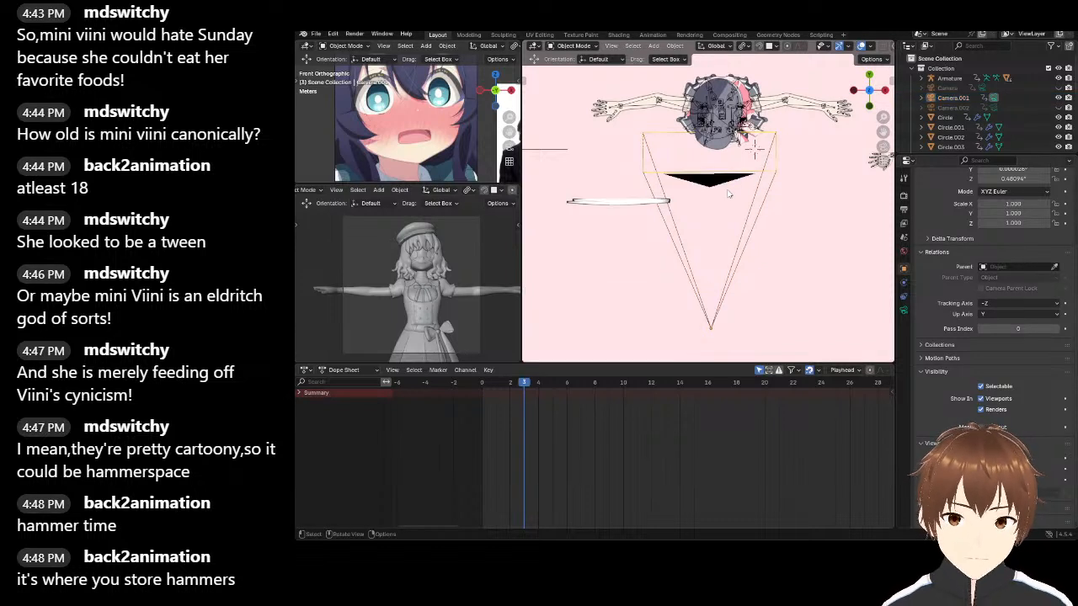
{"action": "scroll", "coordinate": [688, 252], "scroll_direction": "down", "scroll_amount": 4}
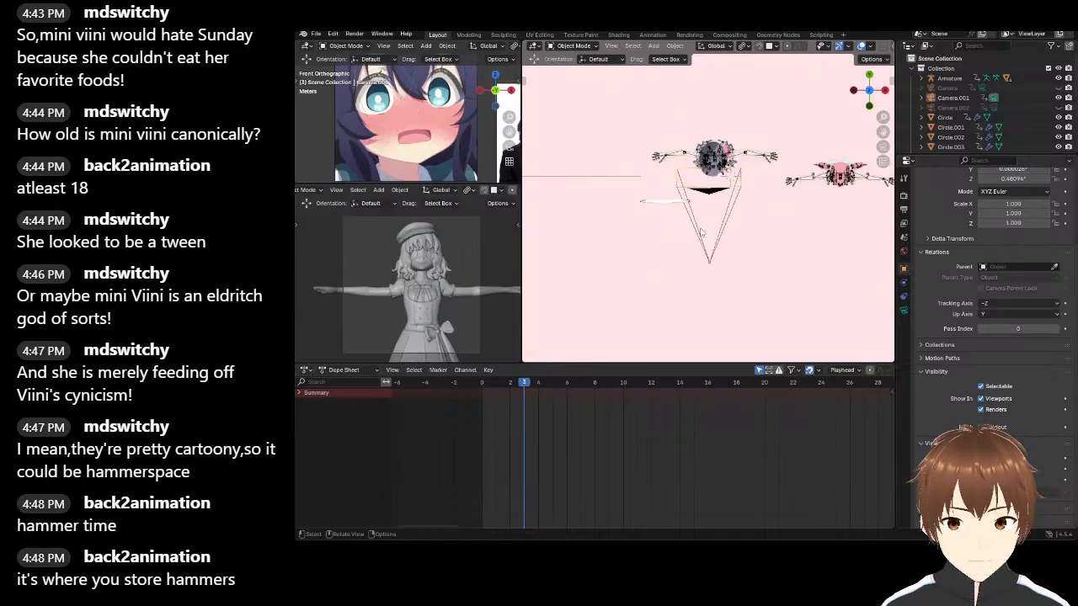
{"action": "middle_click_drag", "start_coordinate": [685, 234], "coordinate": [694, 160]}
{"action": "scroll", "coordinate": [689, 196], "scroll_direction": "up", "scroll_amount": 4}
{"action": "middle_click_drag", "start_coordinate": [731, 199], "coordinate": [679, 211]}
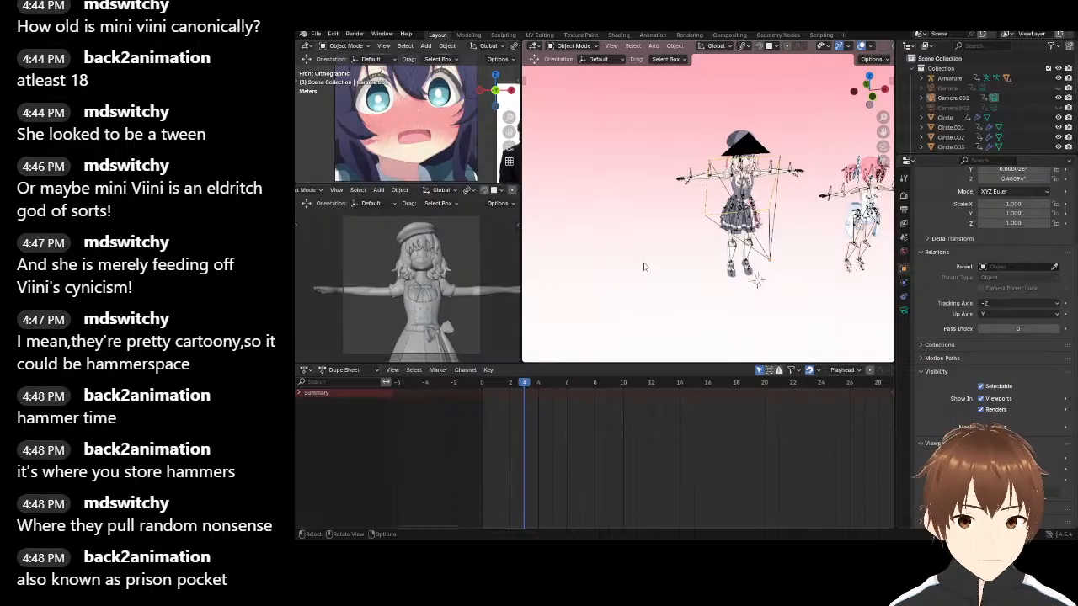
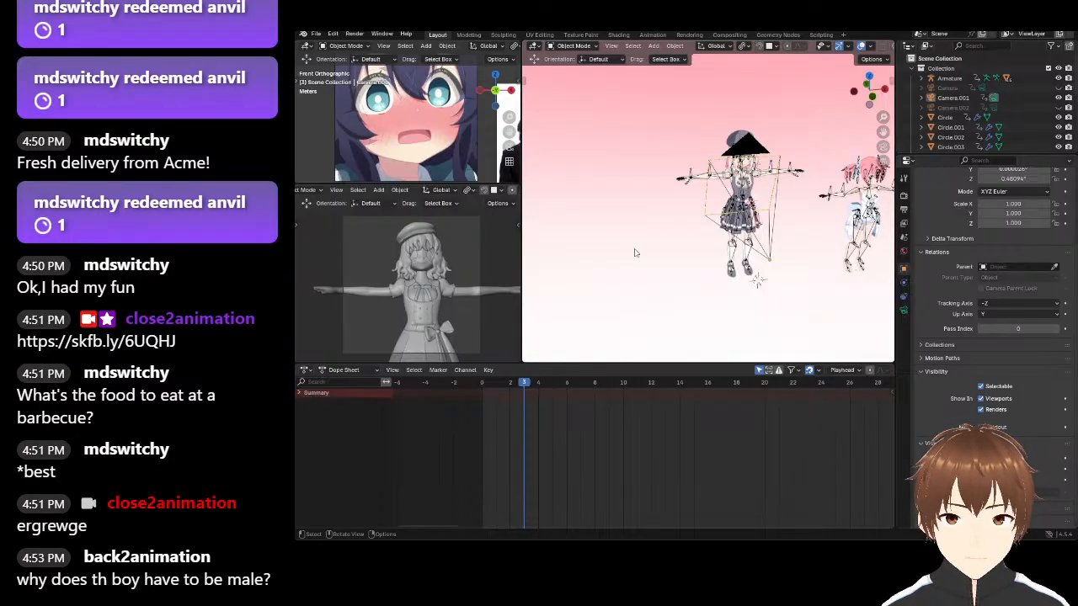
Import the mailbox model scene.gltf from the comic 4 assets with Use Normal Data shading and Pack Images enabled
{"action": "left_click_drag", "start_coordinate": [635, 253], "coordinate": [828, 348]}
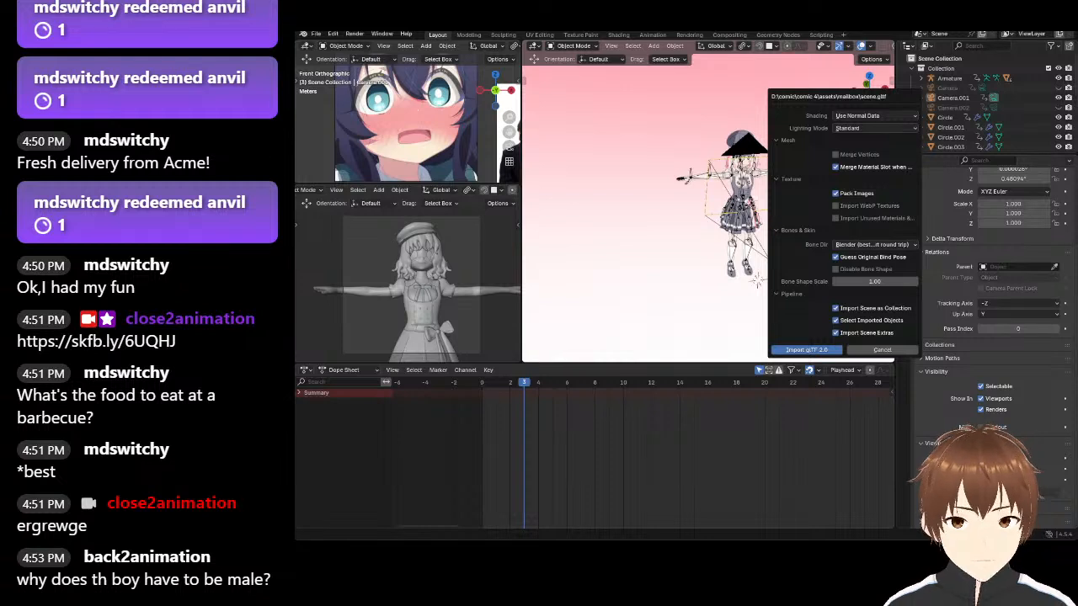
{"action": "left_click", "coordinate": [798, 351]}
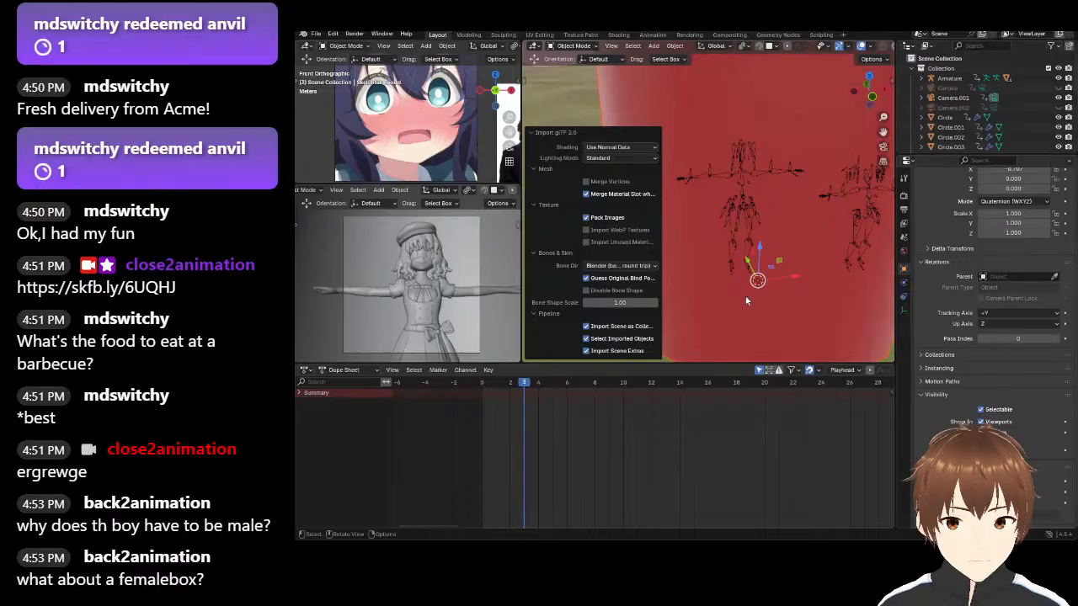
{"action": "scroll", "coordinate": [745, 299], "scroll_direction": "down", "scroll_amount": 10}
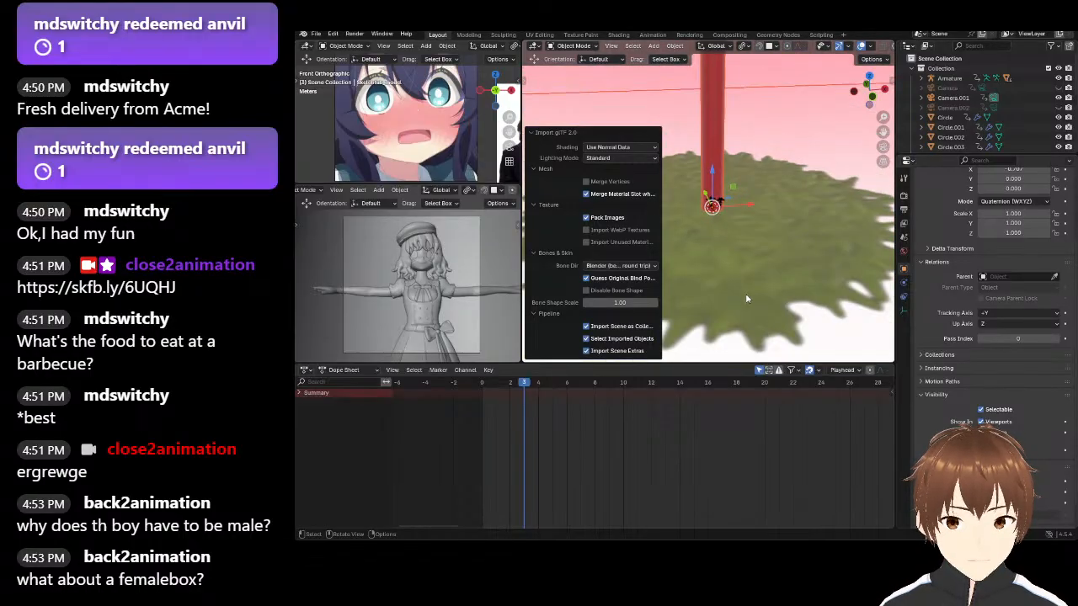
{"action": "scroll", "coordinate": [747, 294], "scroll_direction": "down", "scroll_amount": 2}
Select the imported mailbox's box, post and grass base together
{"action": "left_click", "coordinate": [697, 102]}
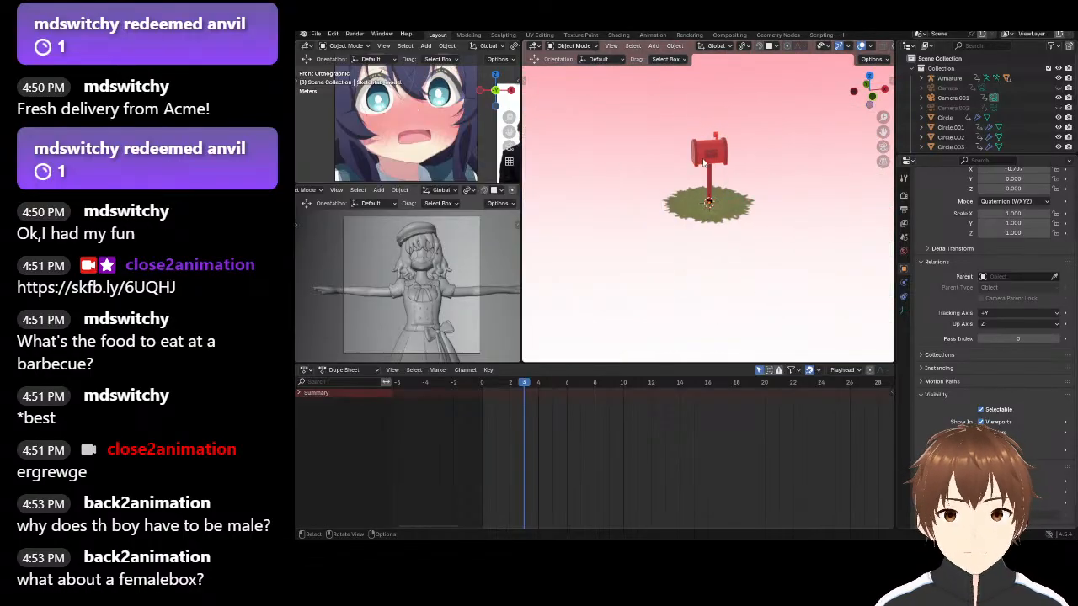
{"action": "left_click", "coordinate": [696, 158]}
{"action": "scroll", "coordinate": [696, 160], "scroll_direction": "up", "scroll_amount": 6}
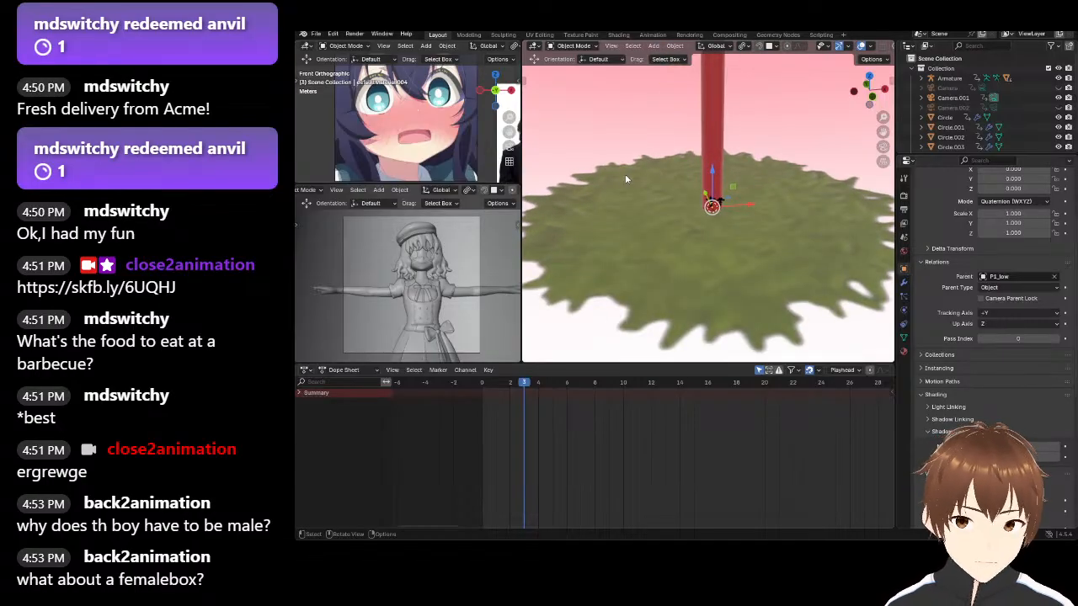
{"action": "key", "text": "s"}
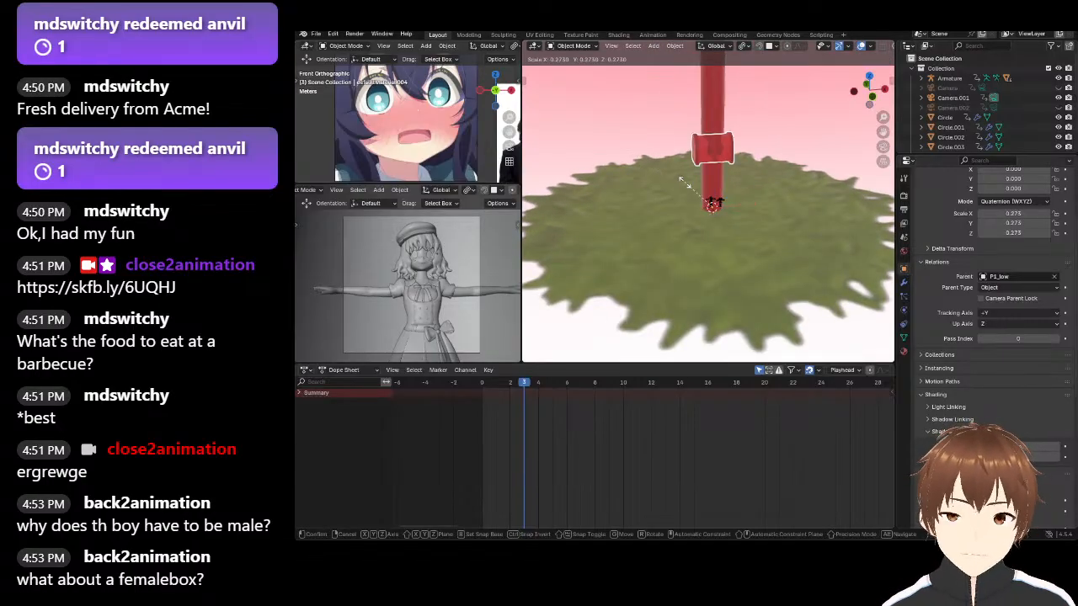
{"action": "key", "text": "Escape"}
{"action": "scroll", "coordinate": [709, 169], "scroll_direction": "down", "scroll_amount": 5}
{"action": "scroll", "coordinate": [707, 113], "scroll_direction": "up", "scroll_amount": 2}
{"action": "scroll", "coordinate": [708, 114], "scroll_direction": "up", "scroll_amount": 3}
{"action": "left_click", "coordinate": [708, 130], "text": "shift"}
{"action": "left_click", "coordinate": [782, 201], "text": "shift"}
{"action": "scroll", "coordinate": [780, 198], "scroll_direction": "down", "scroll_amount": 5}
{"action": "scroll", "coordinate": [781, 198], "scroll_direction": "up", "scroll_amount": 4}
{"action": "key", "text": "s"}
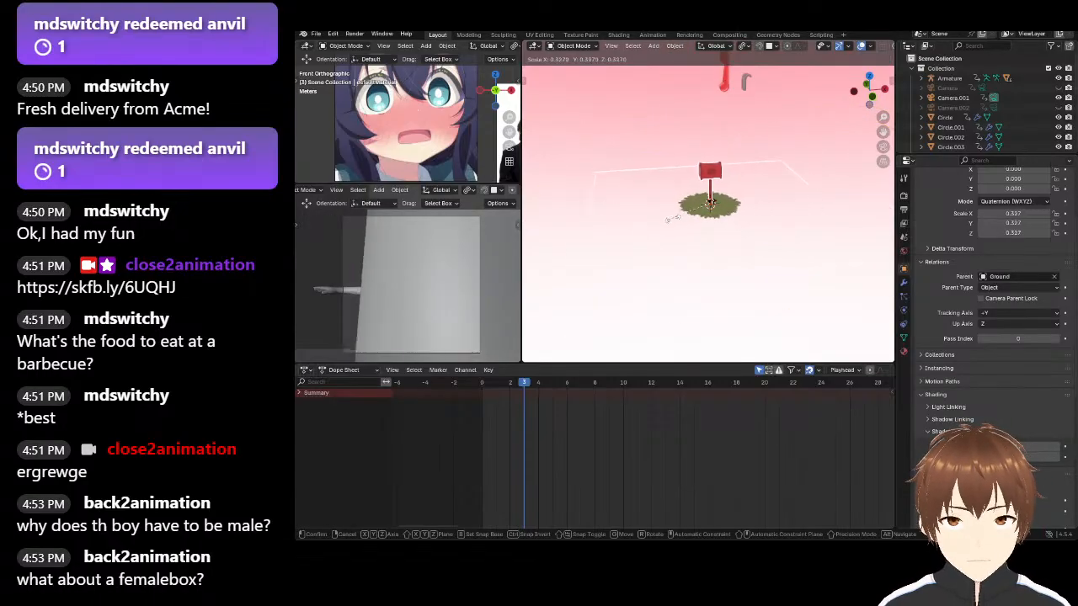
{"action": "right_click", "coordinate": [676, 221]}
Scale the whole mailbox down by about 0.193 and again by 0.25 to bring it near the characters' size
{"action": "scroll", "coordinate": [671, 204], "scroll_direction": "down", "scroll_amount": 4}
{"action": "middle_click_drag", "start_coordinate": [733, 139], "coordinate": [651, 98]}
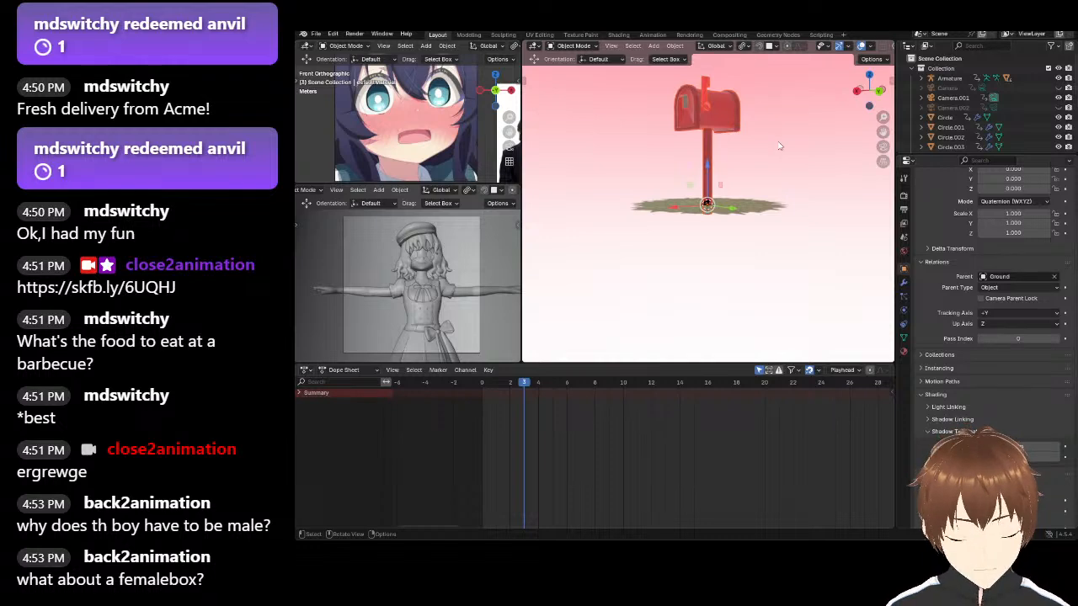
{"action": "scroll", "coordinate": [779, 147], "scroll_direction": "up", "scroll_amount": 2}
{"action": "scroll", "coordinate": [779, 146], "scroll_direction": "down", "scroll_amount": 4}
{"action": "middle_click_drag", "start_coordinate": [779, 147], "coordinate": [794, 188]}
{"action": "scroll", "coordinate": [794, 188], "scroll_direction": "up", "scroll_amount": 4}
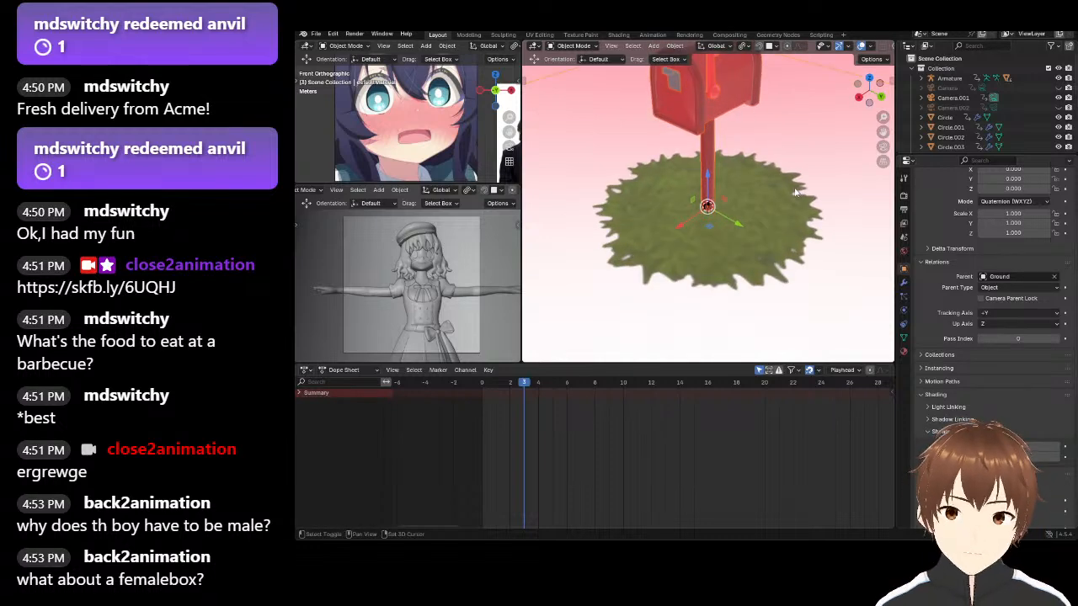
{"action": "scroll", "coordinate": [661, 198], "scroll_direction": "up", "scroll_amount": 4}
{"action": "key", "text": "s"}
{"action": "left_click", "coordinate": [698, 196]}
{"action": "scroll", "coordinate": [700, 197], "scroll_direction": "up", "scroll_amount": 4}
{"action": "key", "text": "s"}
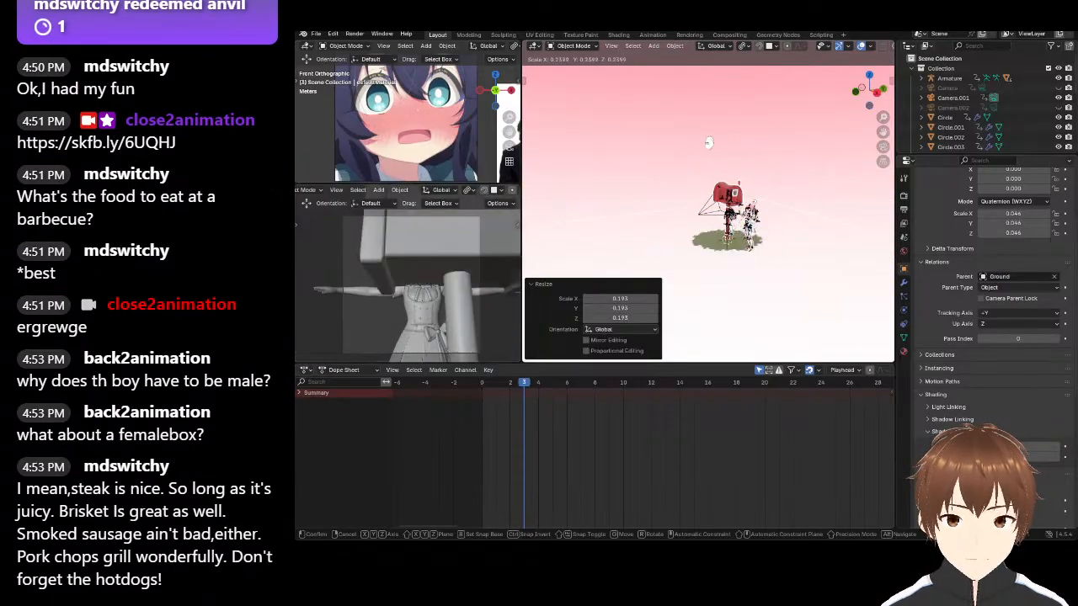
{"action": "type", "text": ".25"}
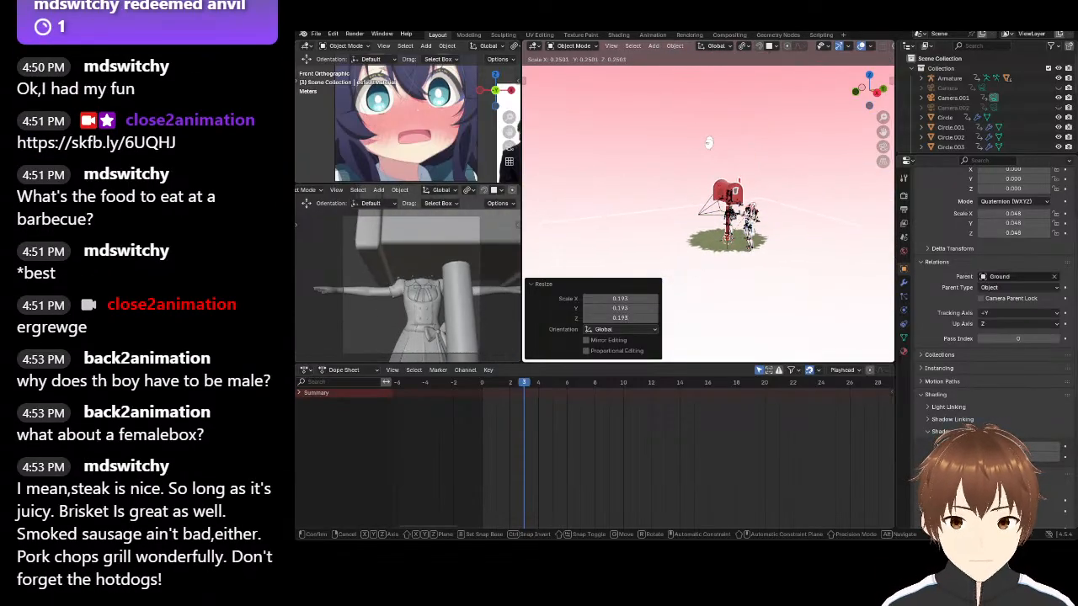
{"action": "key", "text": "Return"}
Scale the mailbox by about 0.512 and fine-tune it by about 1.022 to suit the capped character's height
{"action": "scroll", "coordinate": [720, 233], "scroll_direction": "up", "scroll_amount": 3}
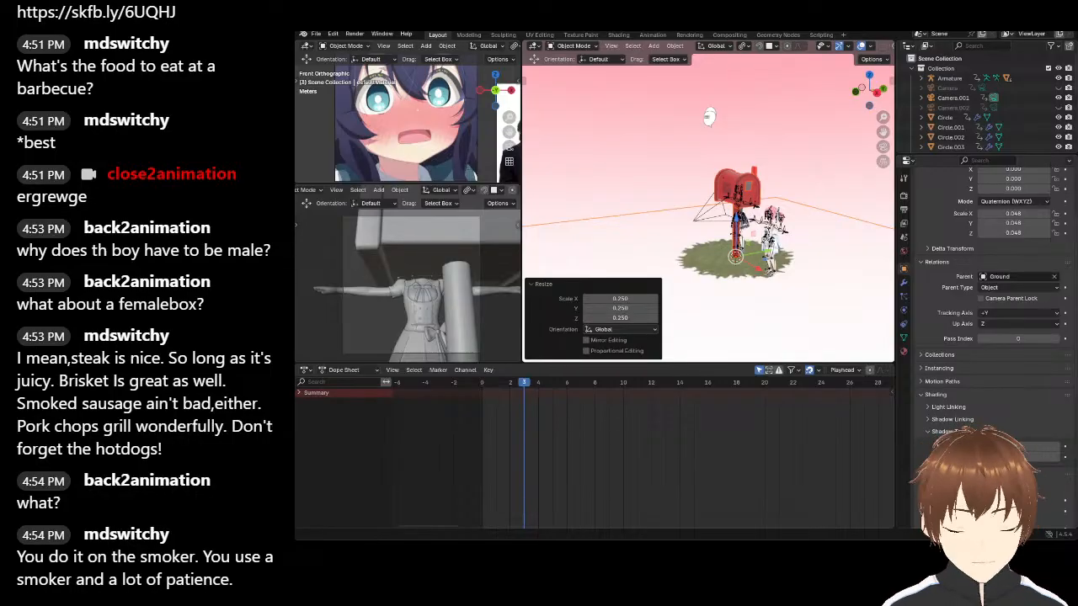
{"action": "middle_click_drag", "start_coordinate": [645, 171], "coordinate": [661, 176]}
{"action": "key", "text": "s"}
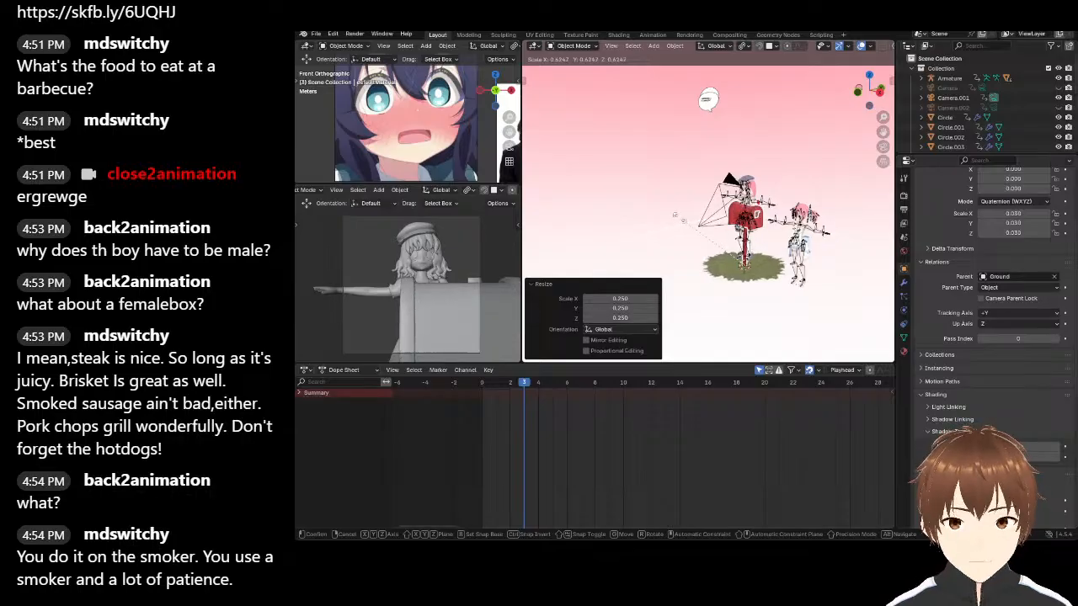
{"action": "left_click", "coordinate": [691, 231]}
{"action": "middle_click_drag", "start_coordinate": [628, 231], "coordinate": [662, 227]}
{"action": "scroll", "coordinate": [661, 226], "scroll_direction": "up", "scroll_amount": 3}
{"action": "key", "text": "s"}
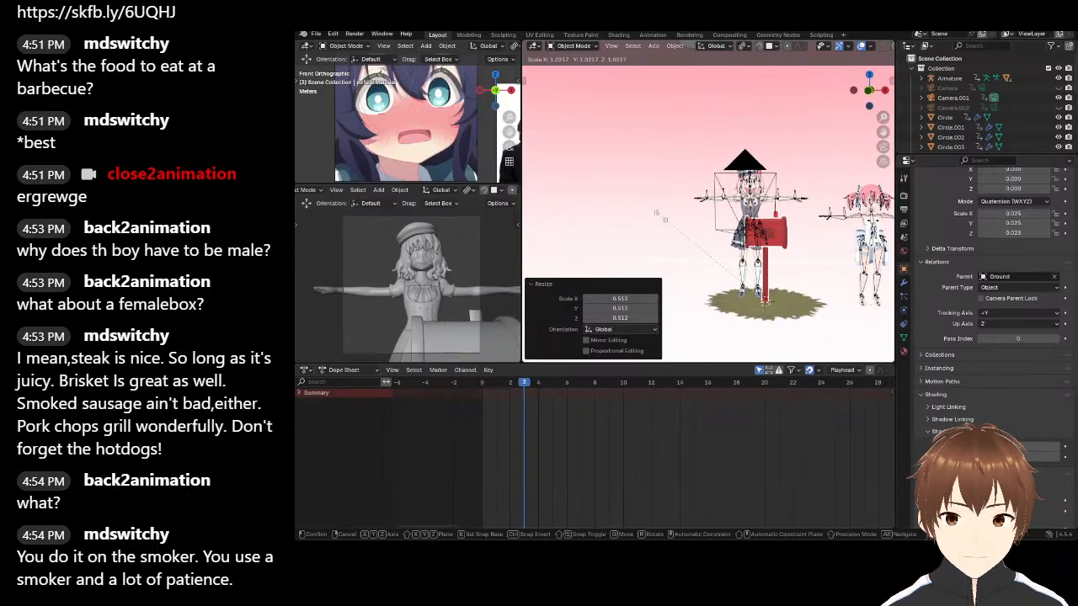
{"action": "left_click", "coordinate": [662, 219]}
In top view, move the mailbox about -0.53 m in X and -0.97 m in Y, and rotate it about -38.6°
{"action": "middle_click_drag", "start_coordinate": [787, 240], "coordinate": [829, 222]}
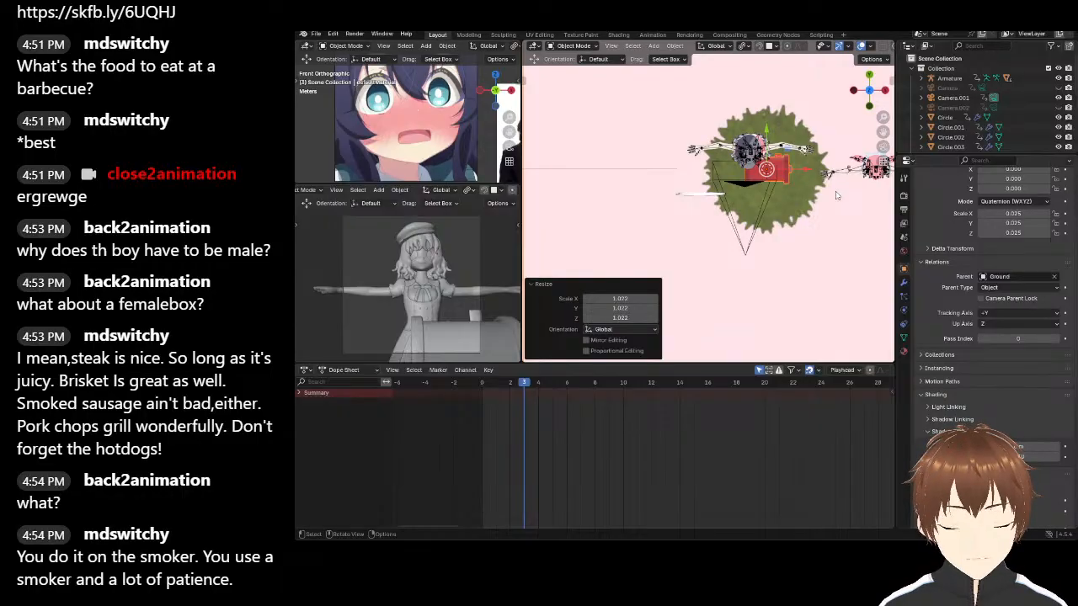
{"action": "left_click_drag", "start_coordinate": [767, 169], "coordinate": [733, 231]}
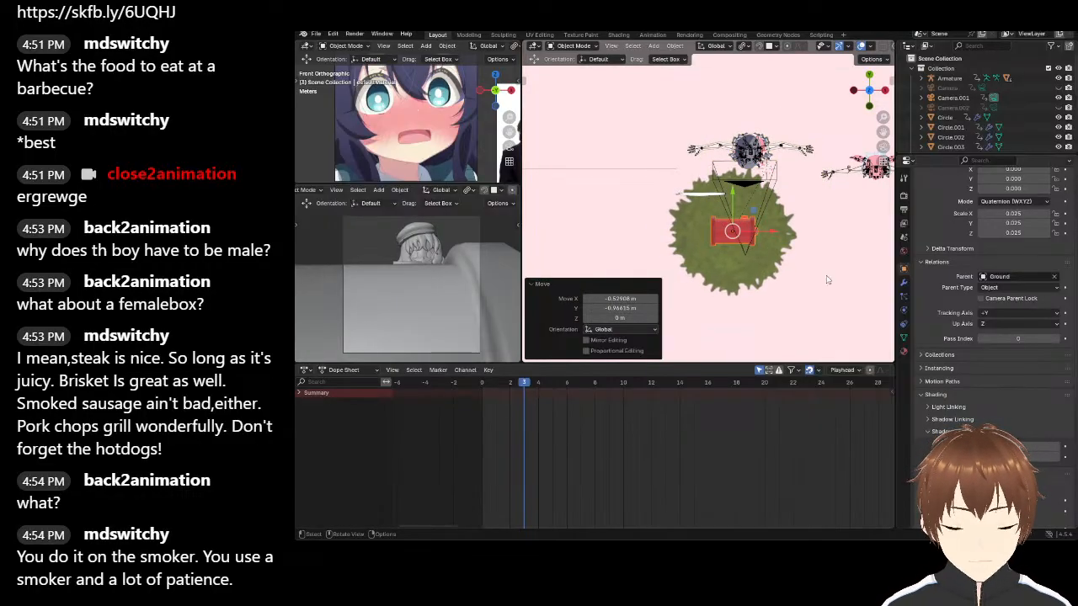
{"action": "key", "text": "r"}
{"action": "left_click", "coordinate": [825, 202]}
{"action": "middle_click_drag", "start_coordinate": [801, 274], "coordinate": [567, 154]}
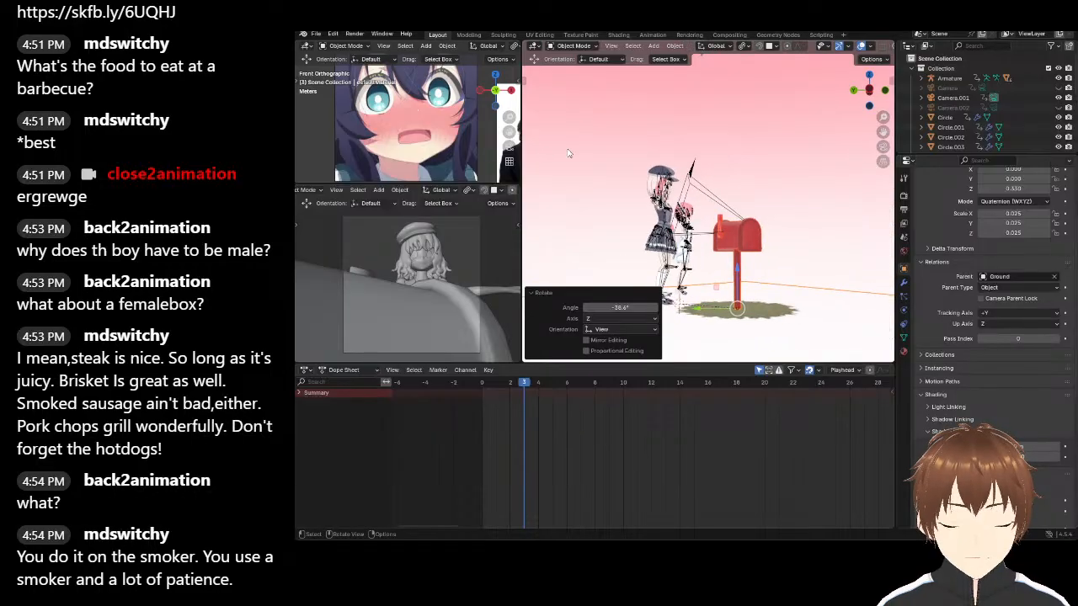
Raise the mailbox about 0.18 m in Z and shift it about -0.37 m in X and 0.27 m in Y
{"action": "key", "text": "KP_3"}
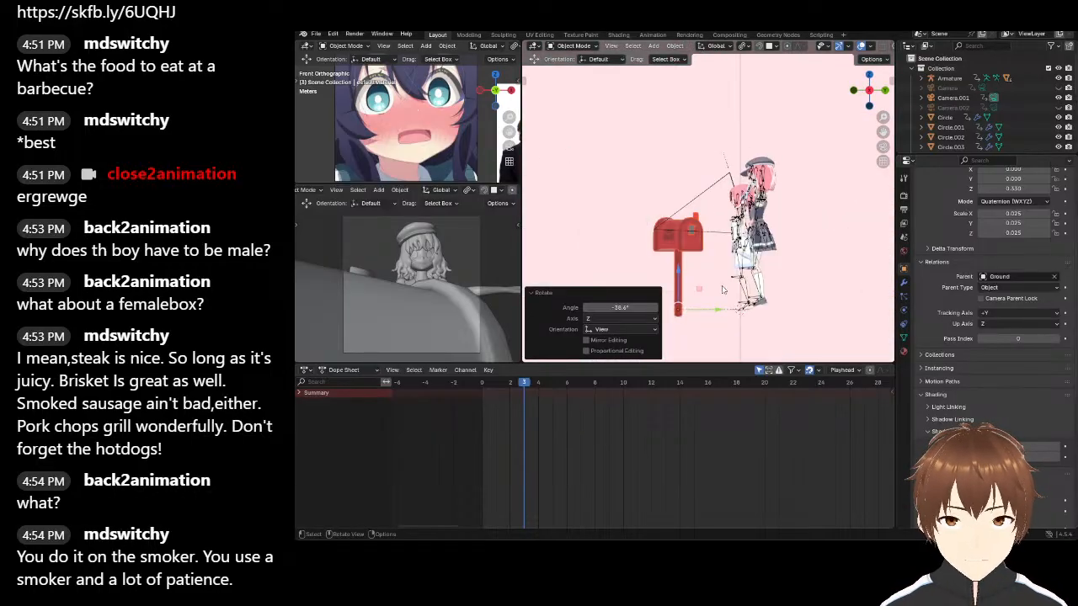
{"action": "key", "text": "g"}
{"action": "key", "text": "z"}
{"action": "left_click", "coordinate": [676, 255]}
{"action": "middle_click_drag", "start_coordinate": [676, 256], "coordinate": [724, 282]}
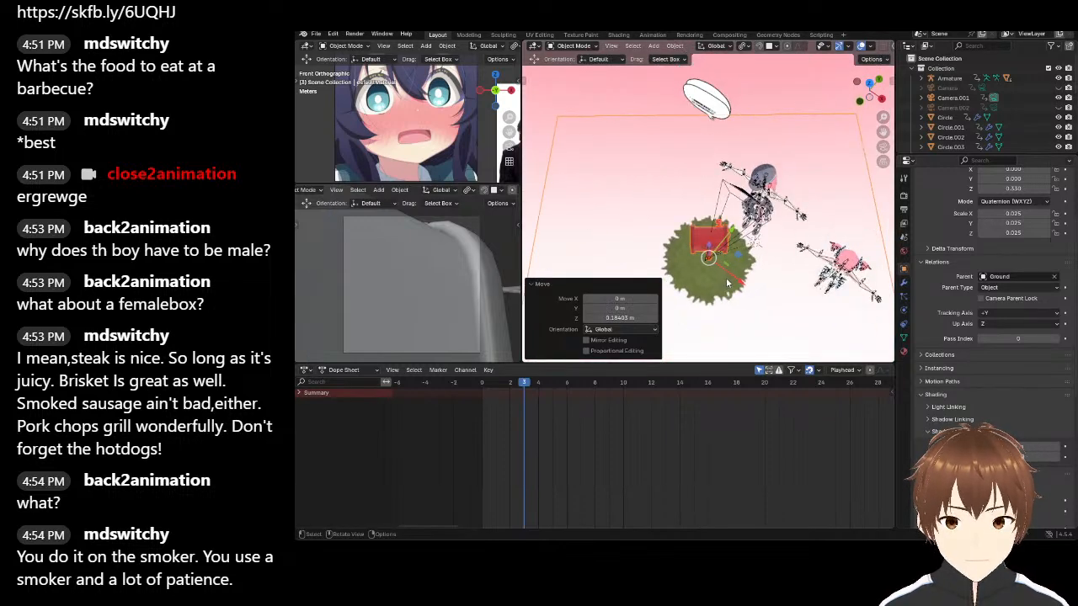
{"action": "scroll", "coordinate": [725, 282], "scroll_direction": "up", "scroll_amount": 2}
{"action": "left_click_drag", "start_coordinate": [739, 282], "coordinate": [731, 247]}
{"action": "middle_click_drag", "start_coordinate": [731, 248], "coordinate": [755, 195]}
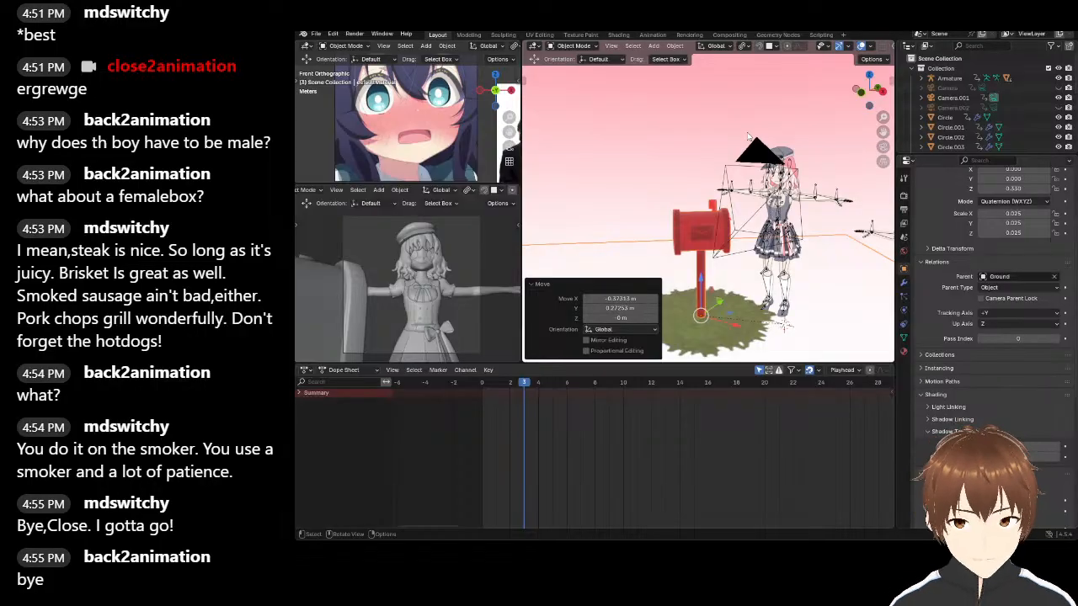
Scale the mailbox down slightly, check its size against the capped character from front and side, and deselect it
{"action": "key", "text": "s"}
{"action": "left_click", "coordinate": [634, 189]}
{"action": "key", "text": "KP_1"}
{"action": "key", "text": "KP_3"}
{"action": "middle_click_drag", "start_coordinate": [663, 171], "coordinate": [722, 186]}
{"action": "left_click", "coordinate": [680, 169]}
Select the capped character's armature and switch it to Pose Mode
{"action": "left_click", "coordinate": [758, 189]}
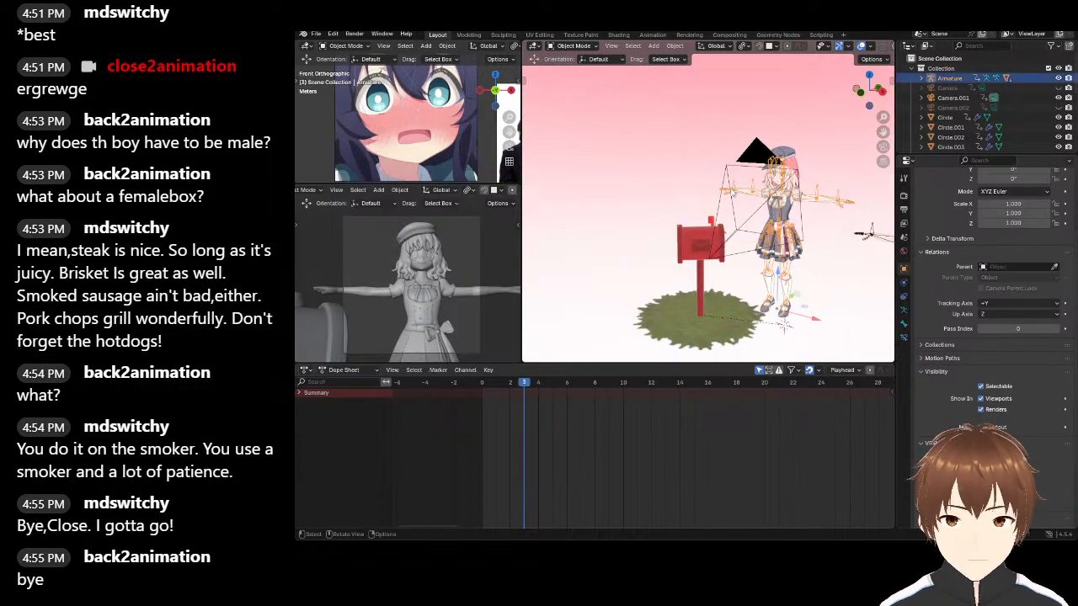
{"action": "left_click", "coordinate": [574, 46]}
{"action": "left_click", "coordinate": [575, 78]}
{"action": "scroll", "coordinate": [697, 241], "scroll_direction": "up", "scroll_amount": 8}
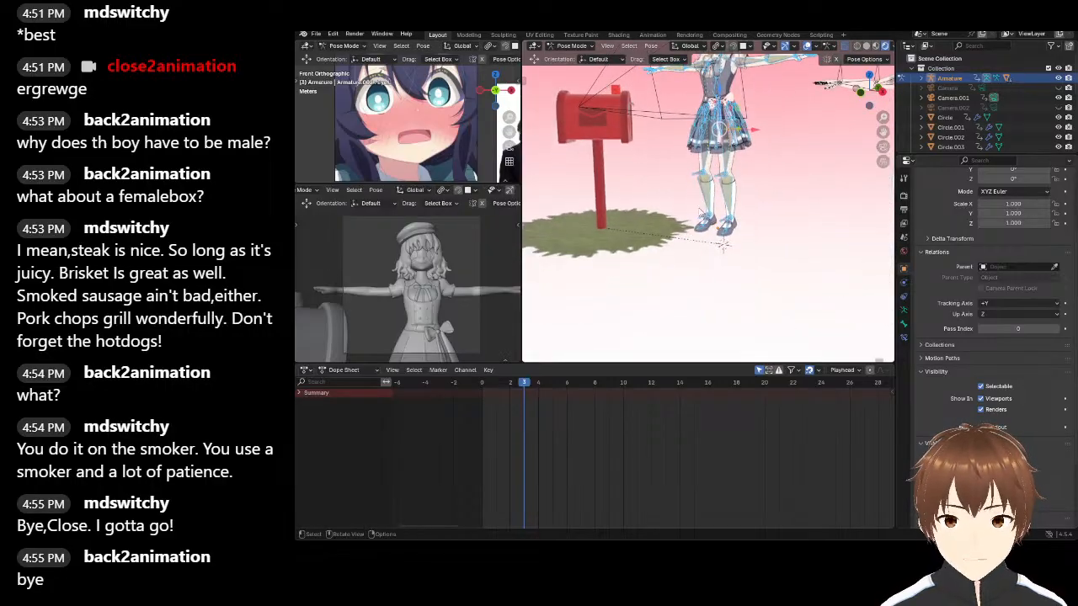
Raise a foot bone about 0.014 m and bring both feet closer together, moving the right foot about 0.067 m in X
{"action": "middle_click_drag", "start_coordinate": [697, 242], "coordinate": [682, 198]}
{"action": "left_click_drag", "start_coordinate": [683, 198], "coordinate": [725, 212]}
{"action": "left_click", "coordinate": [714, 249]}
{"action": "middle_click_drag", "start_coordinate": [725, 212], "coordinate": [705, 256]}
{"action": "scroll", "coordinate": [705, 256], "scroll_direction": "up", "scroll_amount": 2}
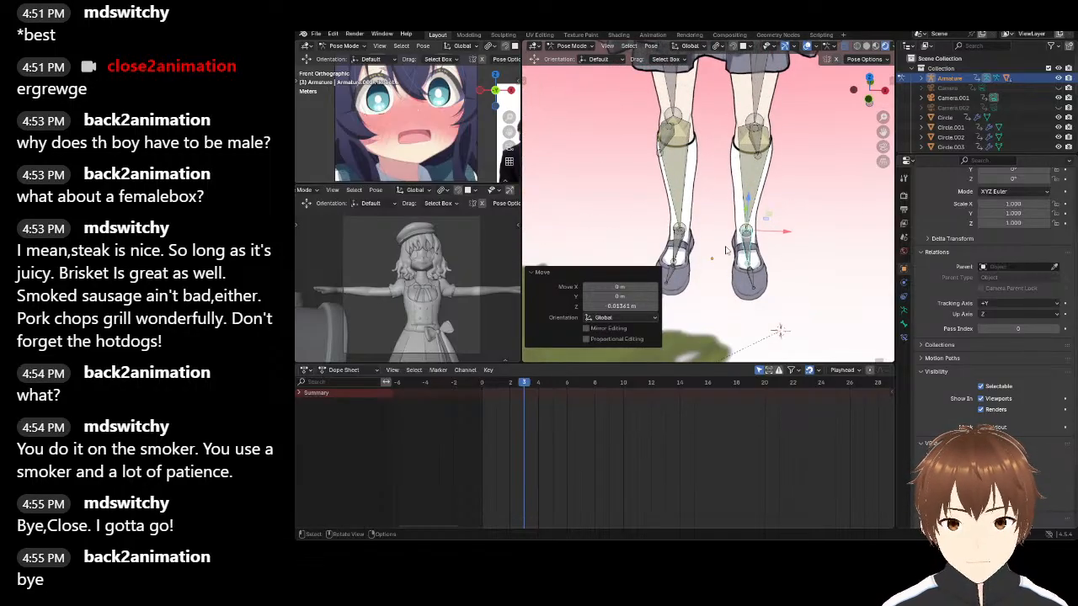
{"action": "left_click_drag", "start_coordinate": [771, 232], "coordinate": [735, 230]}
{"action": "left_click", "coordinate": [682, 242]}
{"action": "scroll", "coordinate": [735, 230], "scroll_direction": "down", "scroll_amount": 4}
{"action": "mouse_move", "coordinate": [735, 227]}
{"action": "middle_mouse_down"}
{"action": "mouse_move", "coordinate": [731, 189]}
{"action": "mouse_move", "coordinate": [732, 241]}
{"action": "mouse_move", "coordinate": [715, 226]}
{"action": "middle_mouse_up"}
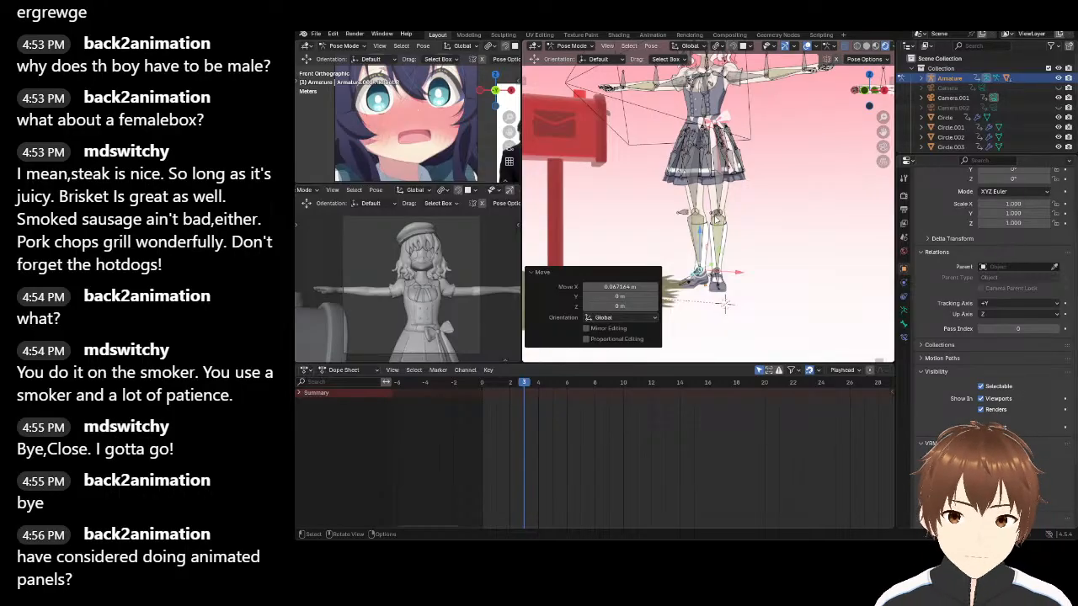
{"action": "left_click", "coordinate": [786, 202]}
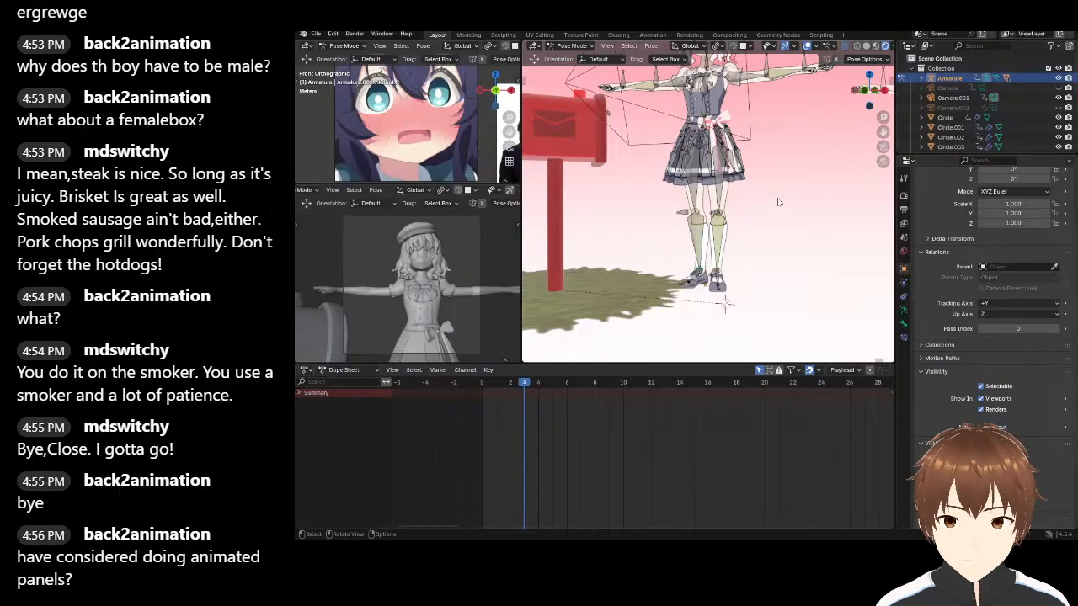
Lower the capped character's hip bone about 0.0076 m in Z
{"action": "middle_click_drag", "start_coordinate": [785, 202], "coordinate": [751, 250], "text": "shift"}
{"action": "middle_click_drag", "start_coordinate": [730, 204], "coordinate": [791, 203]}
{"action": "scroll", "coordinate": [735, 200], "scroll_direction": "up", "scroll_amount": 5}
{"action": "left_click", "coordinate": [680, 220]}
{"action": "middle_click_drag", "start_coordinate": [681, 220], "coordinate": [706, 210]}
{"action": "scroll", "coordinate": [687, 218], "scroll_direction": "down", "scroll_amount": 4}
{"action": "left_click_drag", "start_coordinate": [706, 198], "coordinate": [706, 203]}
{"action": "mouse_move", "coordinate": [705, 203]}
{"action": "middle_mouse_down"}
{"action": "mouse_move", "coordinate": [716, 196]}
{"action": "mouse_move", "coordinate": [722, 206]}
{"action": "middle_mouse_up"}
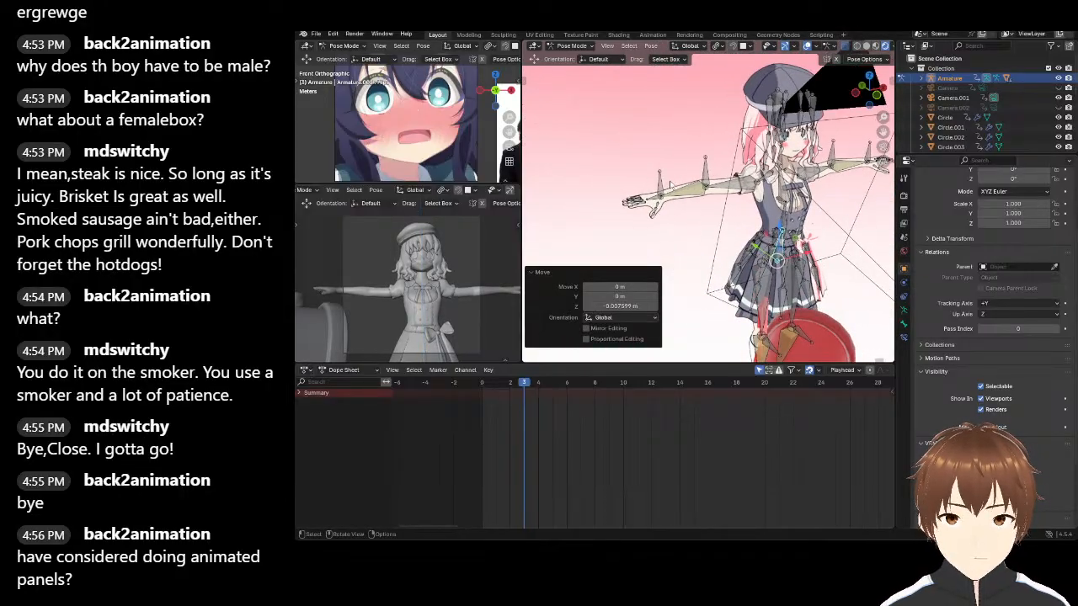
Bring the capped character's right hand bone down from the T-pose toward her waist and rotate the hand
{"action": "left_click", "coordinate": [647, 187]}
{"action": "middle_click_drag", "start_coordinate": [651, 191], "coordinate": [718, 264]}
{"action": "left_click_drag", "start_coordinate": [692, 244], "coordinate": [725, 239]}
{"action": "middle_click_drag", "start_coordinate": [726, 239], "coordinate": [681, 156]}
{"action": "key", "text": "r"}
{"action": "left_click", "coordinate": [657, 208]}
Try another rotation of the right hand bone and undo it
{"action": "middle_click_drag", "start_coordinate": [656, 208], "coordinate": [686, 162]}
{"action": "key", "text": "r"}
{"action": "left_click", "coordinate": [790, 173]}
{"action": "key", "text": "ctrl+z"}
Place the right hand in front of her torso and lower the right elbow's control bone about 0.47 m
{"action": "key", "text": "g"}
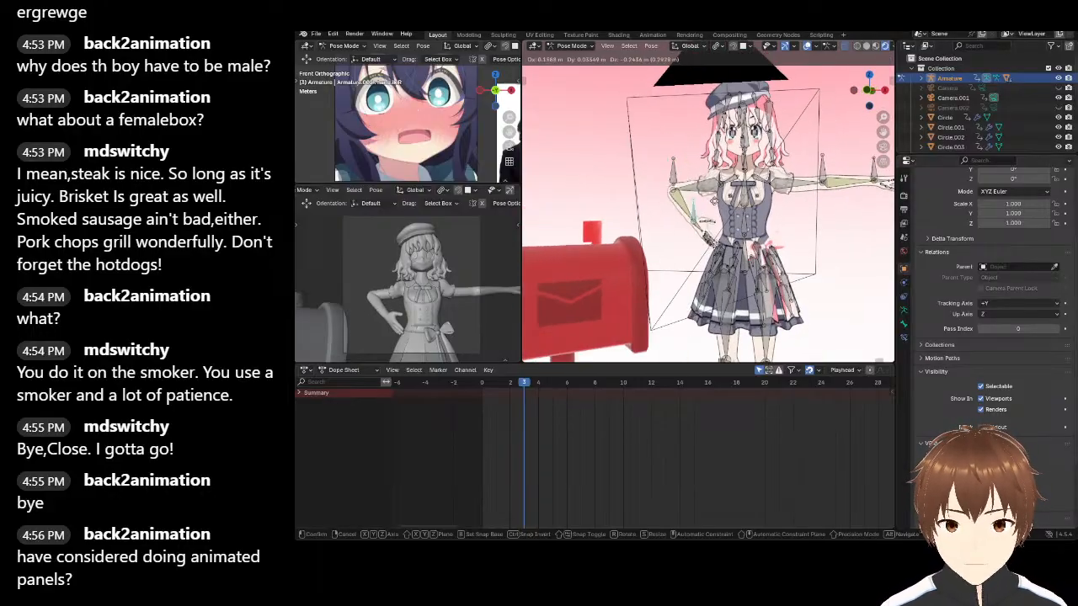
{"action": "left_click", "coordinate": [722, 220]}
{"action": "middle_click_drag", "start_coordinate": [715, 219], "coordinate": [761, 211]}
{"action": "key", "text": "g"}
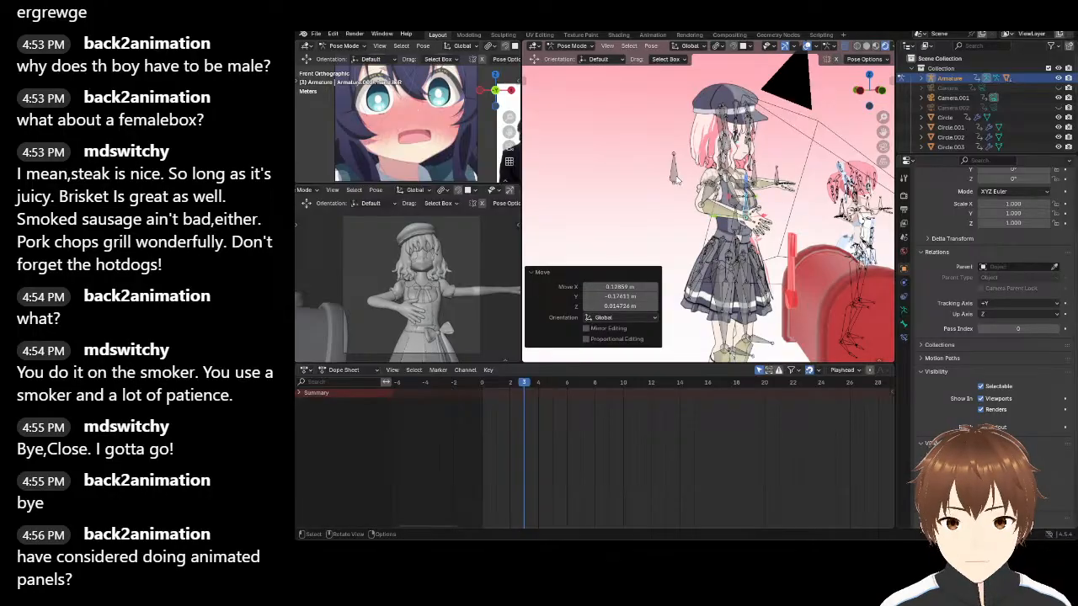
{"action": "left_click", "coordinate": [707, 256]}
{"action": "middle_click_drag", "start_coordinate": [707, 256], "coordinate": [783, 248]}
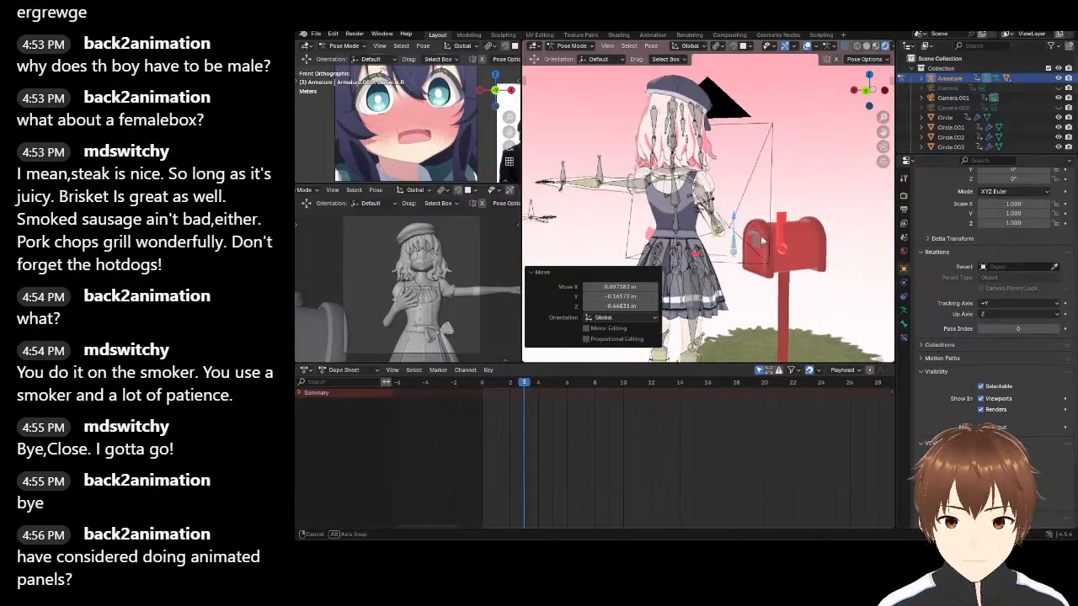
{"action": "left_click", "coordinate": [790, 246]}
Move the left hand bone from the T-pose to in front of her chest
{"action": "left_click", "coordinate": [631, 179]}
{"action": "middle_click_drag", "start_coordinate": [633, 179], "coordinate": [830, 211]}
{"action": "key", "text": "g"}
{"action": "left_click", "coordinate": [712, 234]}
{"action": "middle_click_drag", "start_coordinate": [711, 234], "coordinate": [731, 226]}
{"action": "key", "text": "g"}
{"action": "left_click", "coordinate": [737, 216]}
Lower the left elbow's control bone and adjust its position so the left arm bends down beside her body
{"action": "left_click", "coordinate": [747, 172]}
{"action": "middle_click_drag", "start_coordinate": [747, 172], "coordinate": [599, 181]}
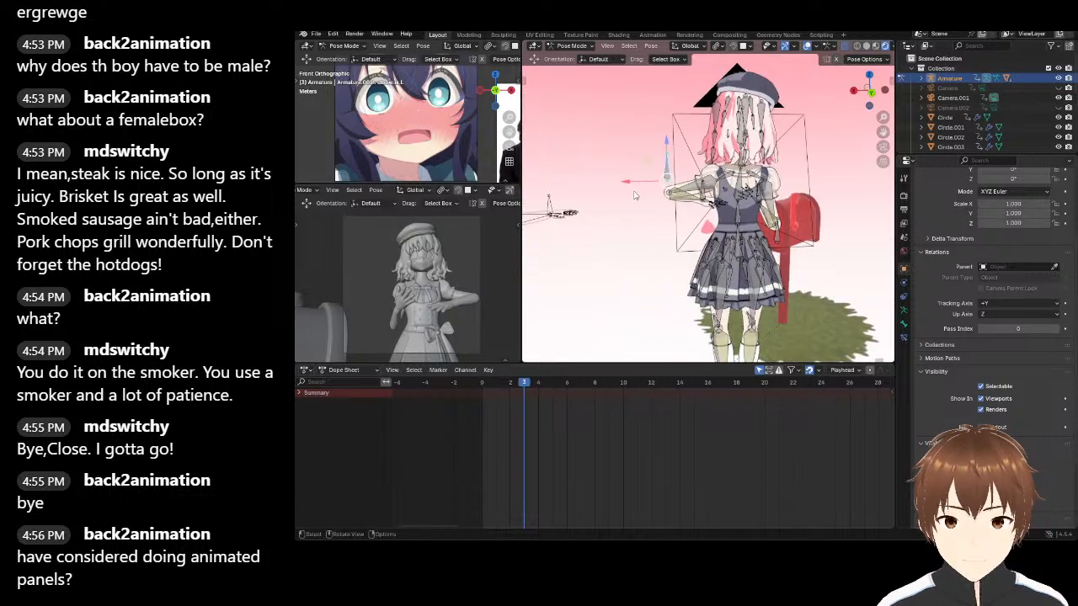
{"action": "key", "text": "g"}
{"action": "left_click", "coordinate": [667, 229]}
{"action": "key", "text": "g"}
{"action": "left_click", "coordinate": [659, 223]}
{"action": "middle_click_drag", "start_coordinate": [659, 223], "coordinate": [768, 216]}
{"action": "key", "text": "g"}
{"action": "left_click", "coordinate": [716, 220]}
Rotate the left hand bone to turn the hand in front of her chest
{"action": "scroll", "coordinate": [713, 203], "scroll_direction": "up", "scroll_amount": 3}
{"action": "left_click", "coordinate": [736, 203]}
{"action": "middle_click_drag", "start_coordinate": [728, 204], "coordinate": [687, 184]}
{"action": "scroll", "coordinate": [707, 143], "scroll_direction": "up", "scroll_amount": 4}
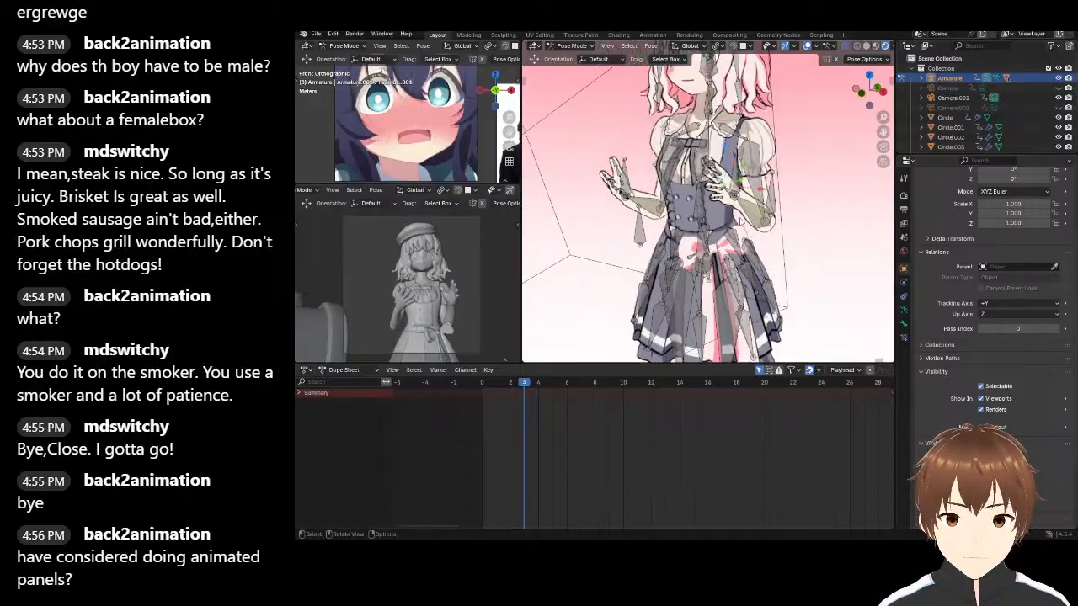
{"action": "middle_click_drag", "start_coordinate": [708, 141], "coordinate": [776, 155]}
{"action": "scroll", "coordinate": [764, 155], "scroll_direction": "down", "scroll_amount": 3}
{"action": "scroll", "coordinate": [754, 187], "scroll_direction": "up", "scroll_amount": 3}
{"action": "middle_click_drag", "start_coordinate": [770, 220], "coordinate": [666, 168]}
{"action": "middle_click_drag", "start_coordinate": [666, 168], "coordinate": [677, 205], "text": "shift"}
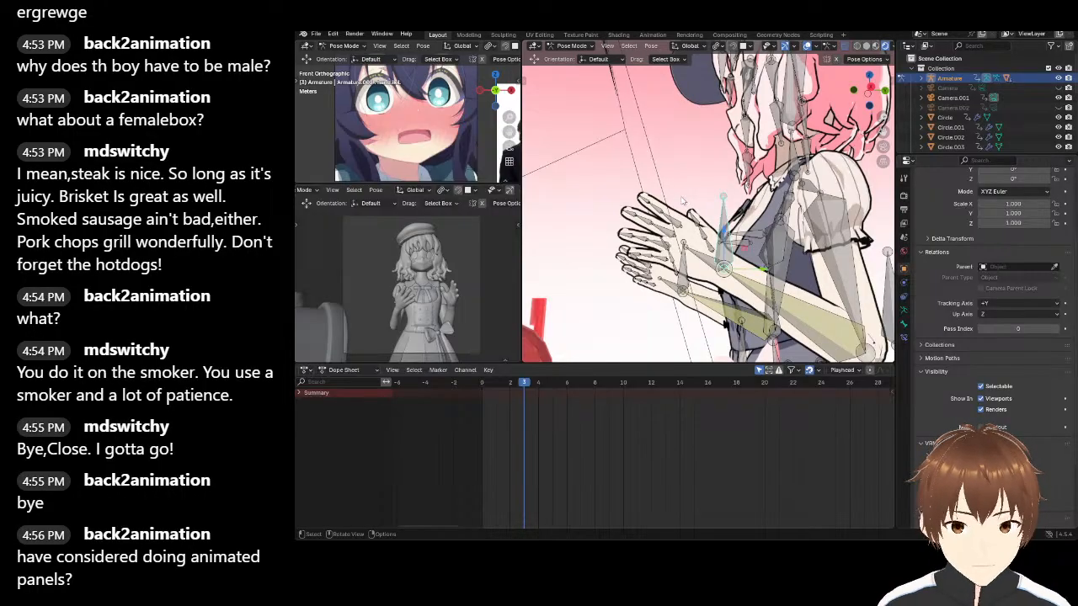
{"action": "middle_click_drag", "start_coordinate": [673, 183], "coordinate": [737, 215]}
{"action": "key", "text": "r"}
{"action": "left_click", "coordinate": [701, 183]}
{"action": "middle_click_drag", "start_coordinate": [701, 182], "coordinate": [752, 192]}
Rotate the right hand bone so that hand angles across her chest
{"action": "left_click", "coordinate": [683, 223]}
{"action": "middle_click_drag", "start_coordinate": [683, 223], "coordinate": [796, 293]}
{"action": "key", "text": "r"}
{"action": "left_click", "coordinate": [653, 220]}
Move both hand bones toward each other so the hands meet in front of her chest
{"action": "left_click", "coordinate": [704, 236]}
{"action": "key", "text": "g"}
{"action": "left_click", "coordinate": [714, 244]}
{"action": "key", "text": "g"}
{"action": "left_click", "coordinate": [656, 226]}
{"action": "left_click", "coordinate": [716, 239]}
{"action": "key", "text": "g"}
{"action": "left_click", "coordinate": [736, 262]}
{"action": "middle_click_drag", "start_coordinate": [736, 262], "coordinate": [770, 316], "text": "shift"}
{"action": "middle_click_drag", "start_coordinate": [771, 316], "coordinate": [859, 283]}
{"action": "key", "text": "g"}
{"action": "left_click", "coordinate": [759, 286]}
Fine-tune the right hand bone's position so the right hand rests over the left on her chest
{"action": "left_click", "coordinate": [716, 253]}
{"action": "middle_click_drag", "start_coordinate": [716, 253], "coordinate": [741, 180]}
{"action": "key", "text": "g"}
{"action": "left_click", "coordinate": [737, 243]}
{"action": "key", "text": "g"}
{"action": "left_click", "coordinate": [734, 281]}
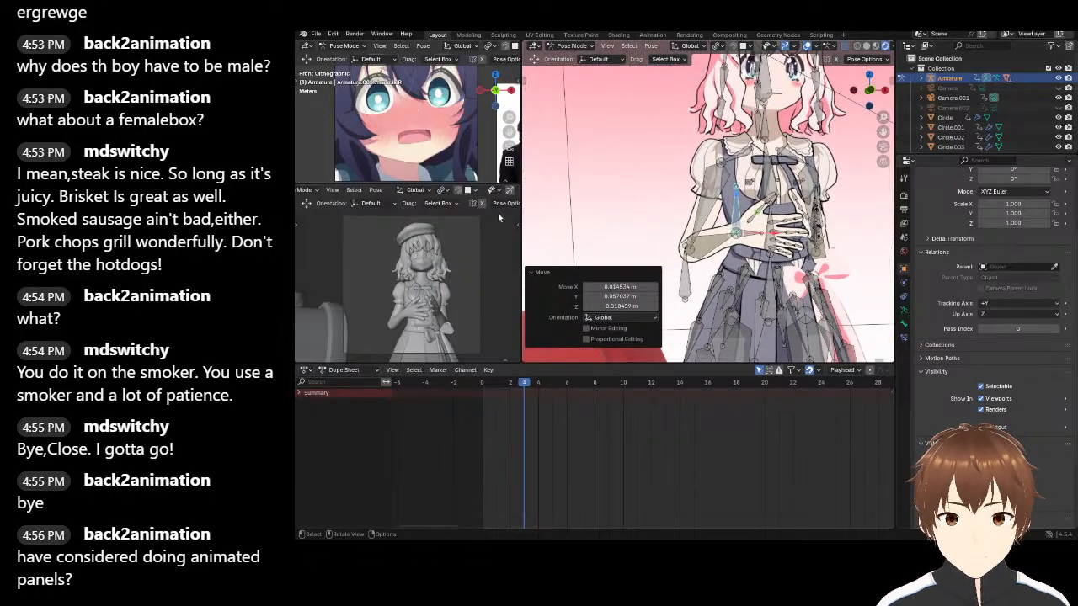
View the pose through Camera.001 and lock the camera to the view
{"action": "key", "text": "KP_0"}
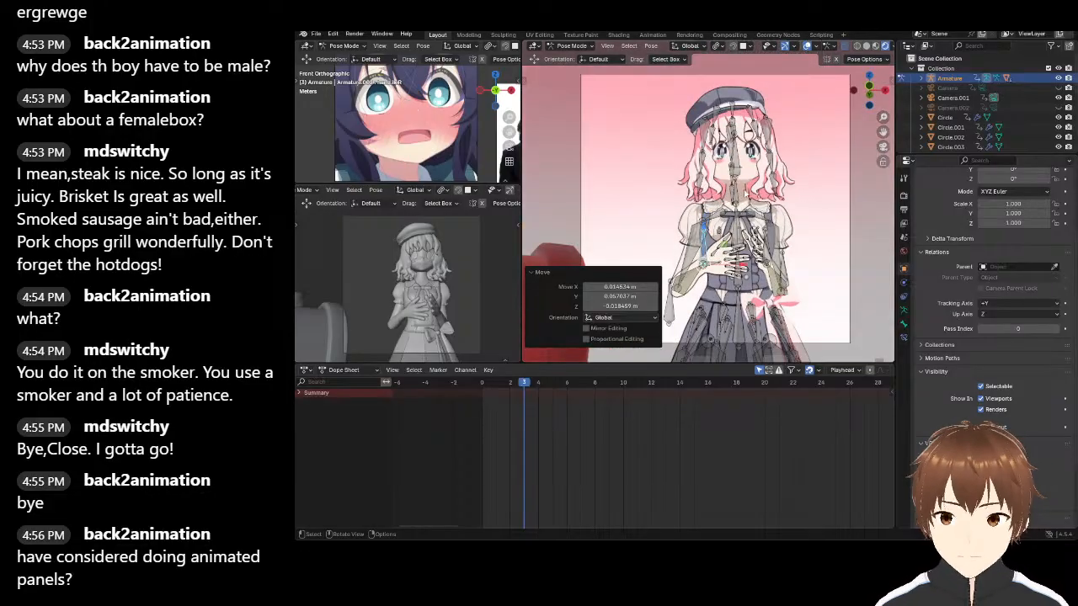
{"action": "key", "text": "n"}
{"action": "left_click", "coordinate": [818, 207]}
{"action": "key", "text": "n"}
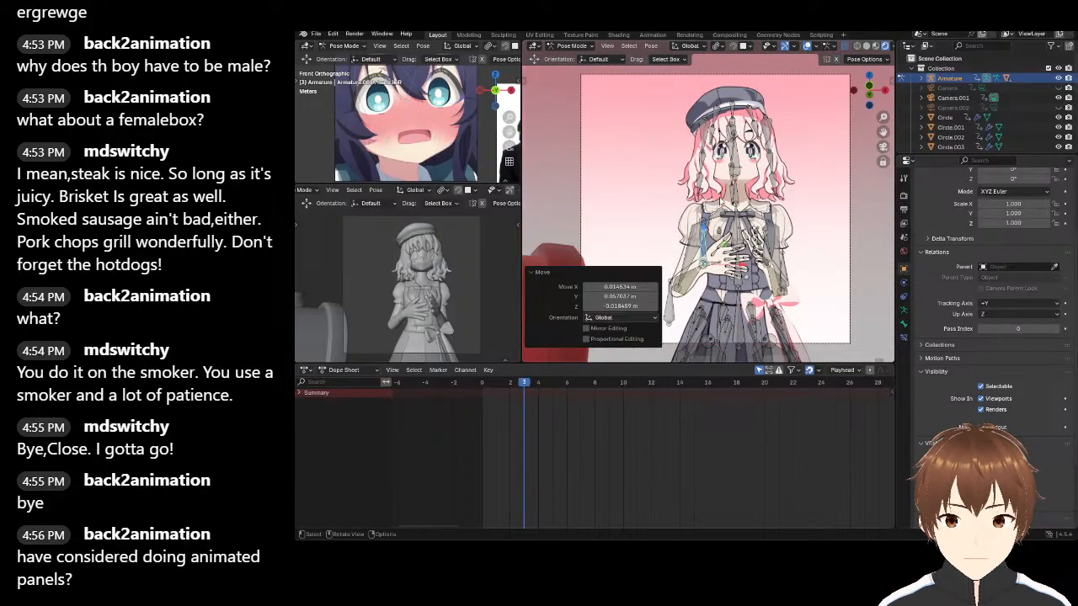
Pull the locked camera back until the mailbox and the whole character fit the frame, and unlock it from the view in Object Mode
{"action": "scroll", "coordinate": [745, 207], "scroll_direction": "down", "scroll_amount": 4}
{"action": "middle_click_drag", "start_coordinate": [725, 214], "coordinate": [759, 184], "text": "shift"}
{"action": "scroll", "coordinate": [749, 170], "scroll_direction": "down", "scroll_amount": 1}
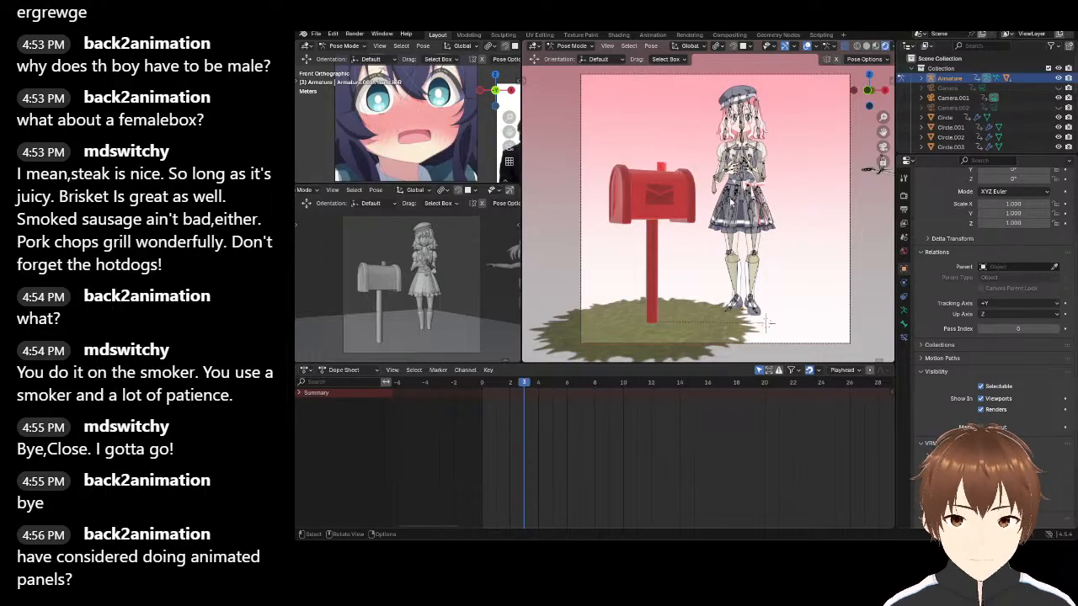
{"action": "key", "text": "Tab"}
{"action": "key", "text": "Tab"}
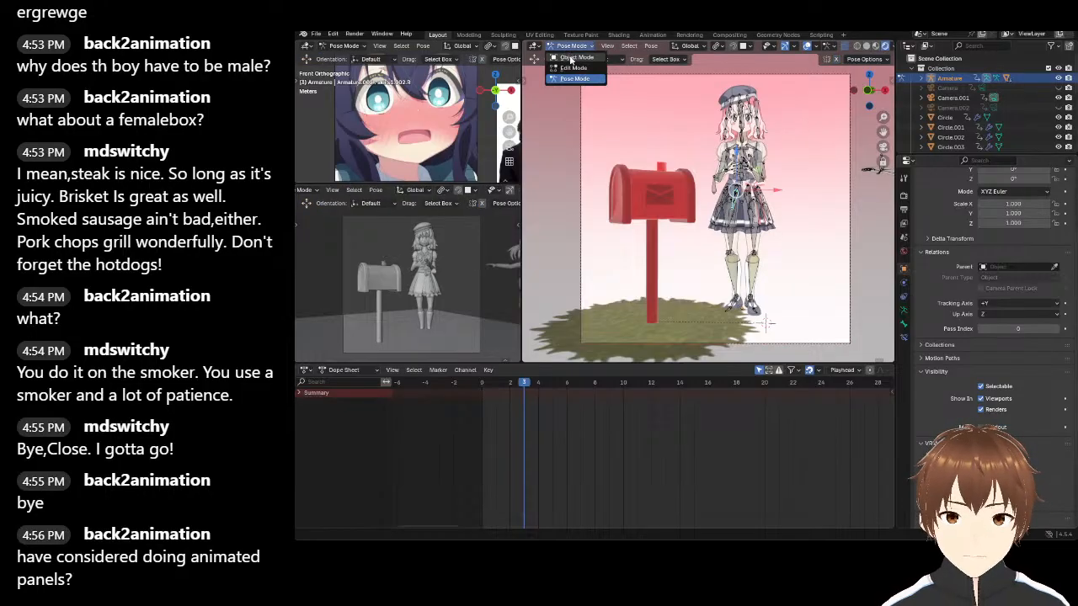
{"action": "key", "text": "n"}
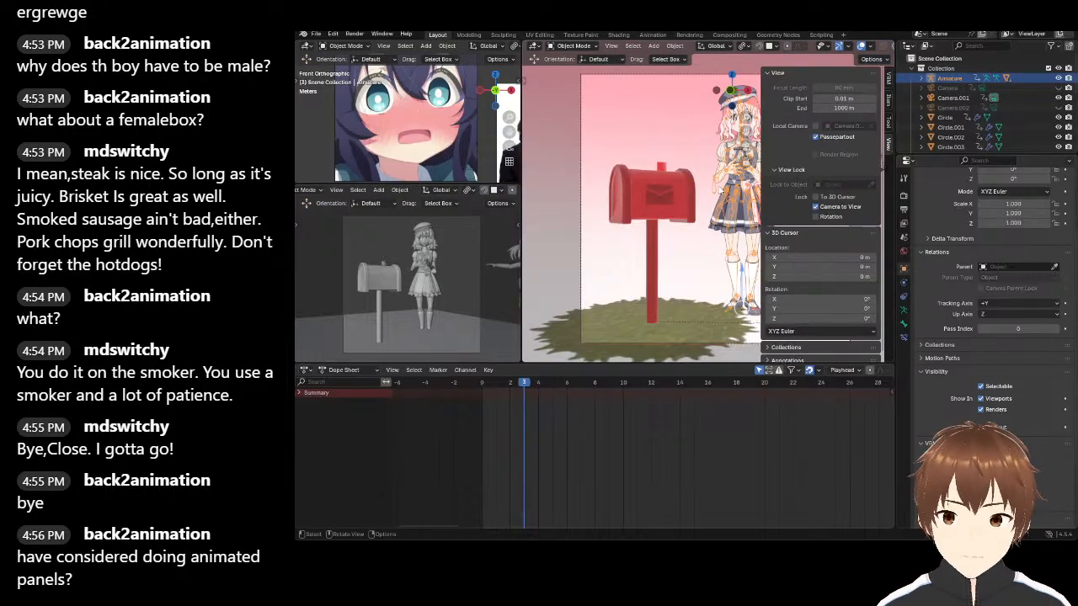
{"action": "left_click", "coordinate": [815, 206]}
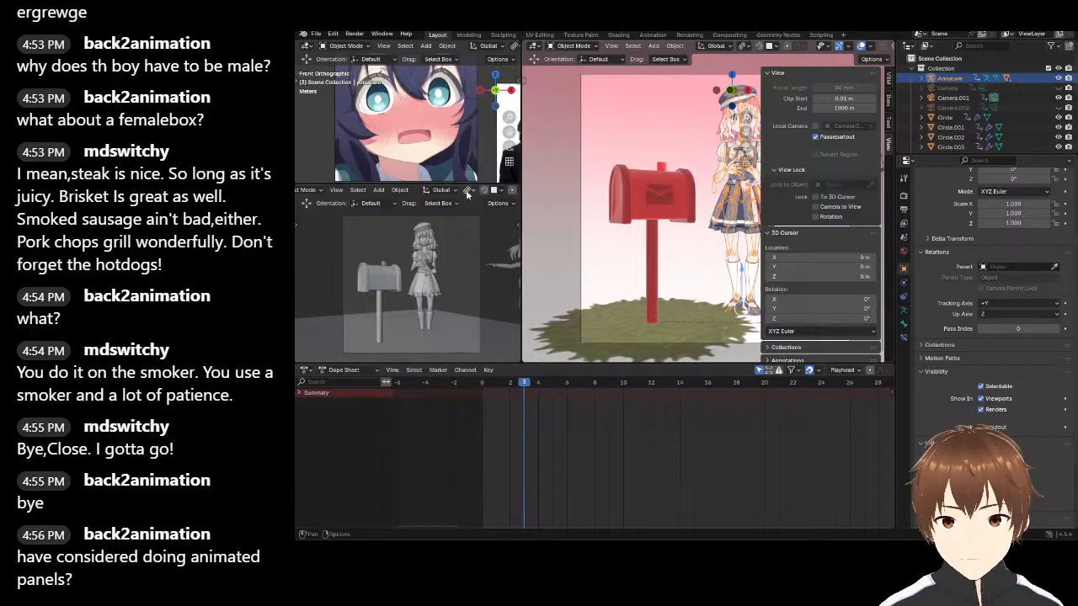
Show the small camera viewport in rendered shading
{"action": "scroll", "coordinate": [474, 192], "scroll_direction": "down", "scroll_amount": 5}
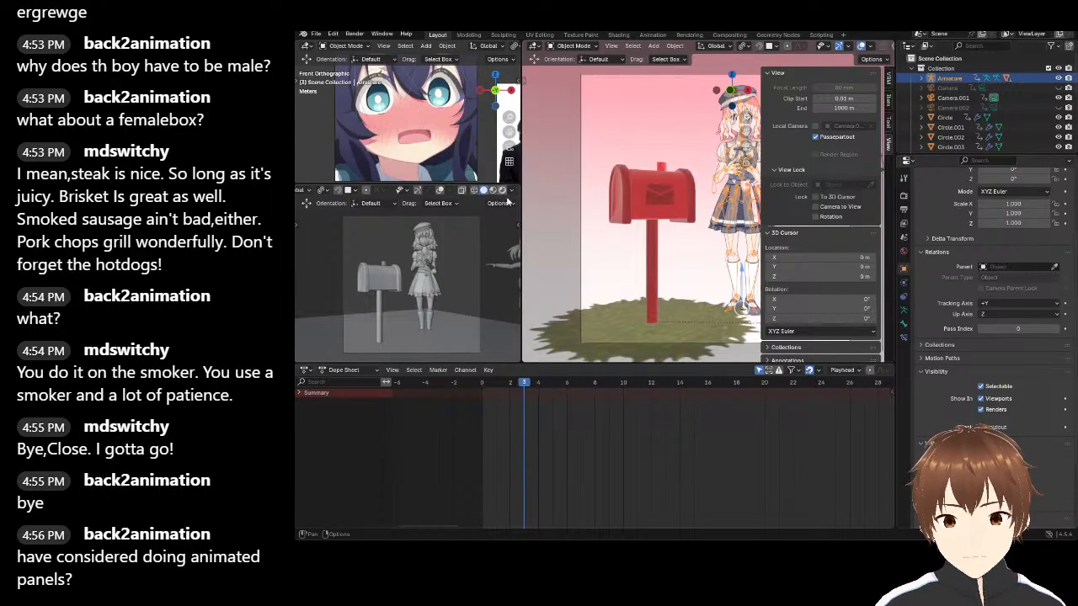
{"action": "left_click", "coordinate": [502, 190]}
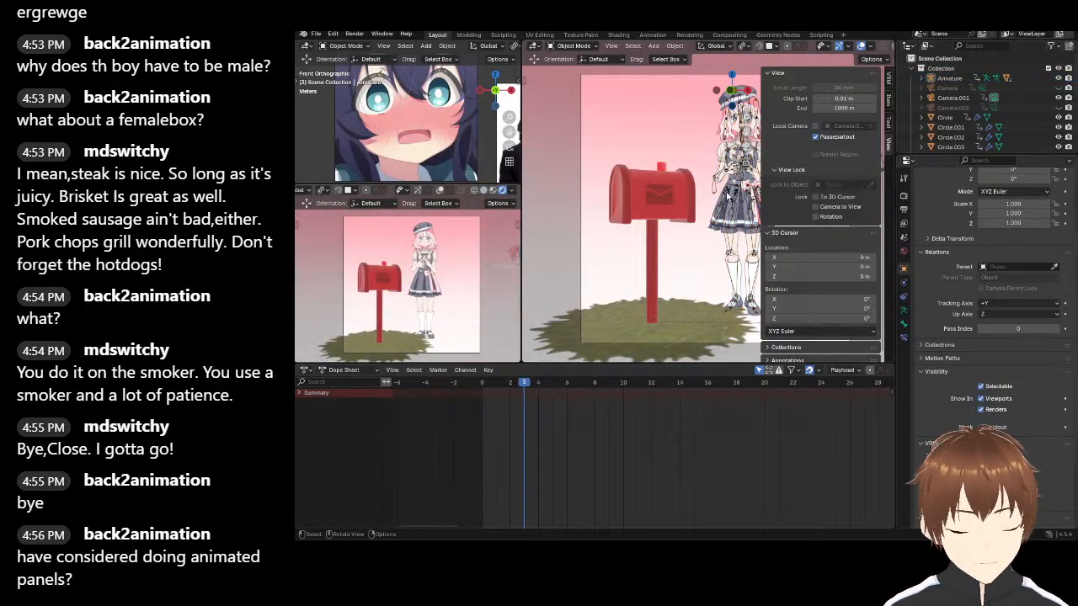
{"action": "key", "text": "n"}
Rotate the capped character's armature in top view to a Z rotation of about -21.6°
{"action": "left_click", "coordinate": [758, 160]}
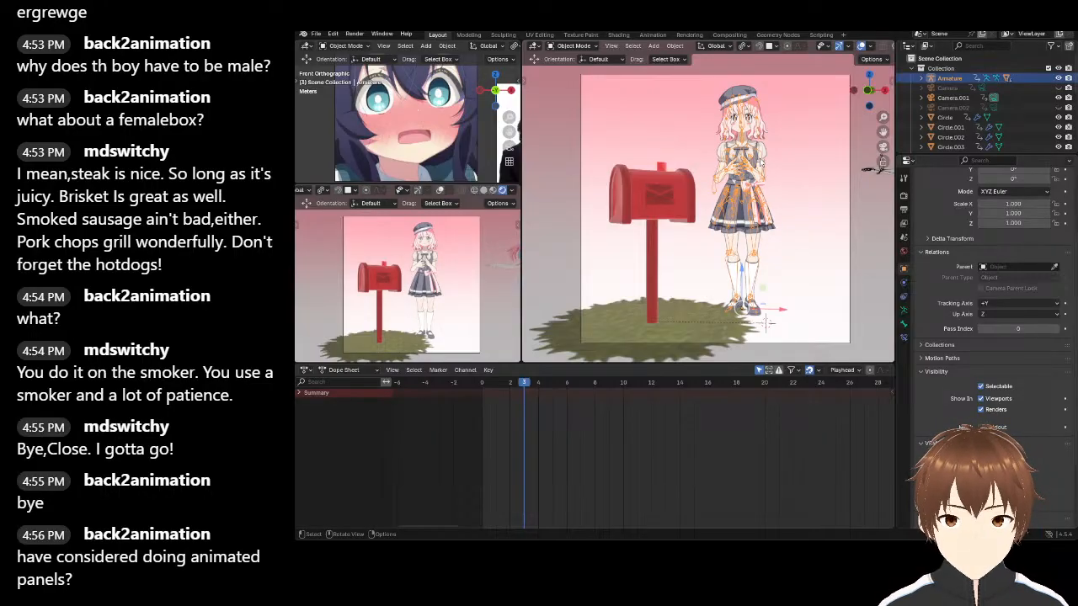
{"action": "key", "text": "KP_0"}
{"action": "key", "text": "KP_7"}
{"action": "key", "text": "r"}
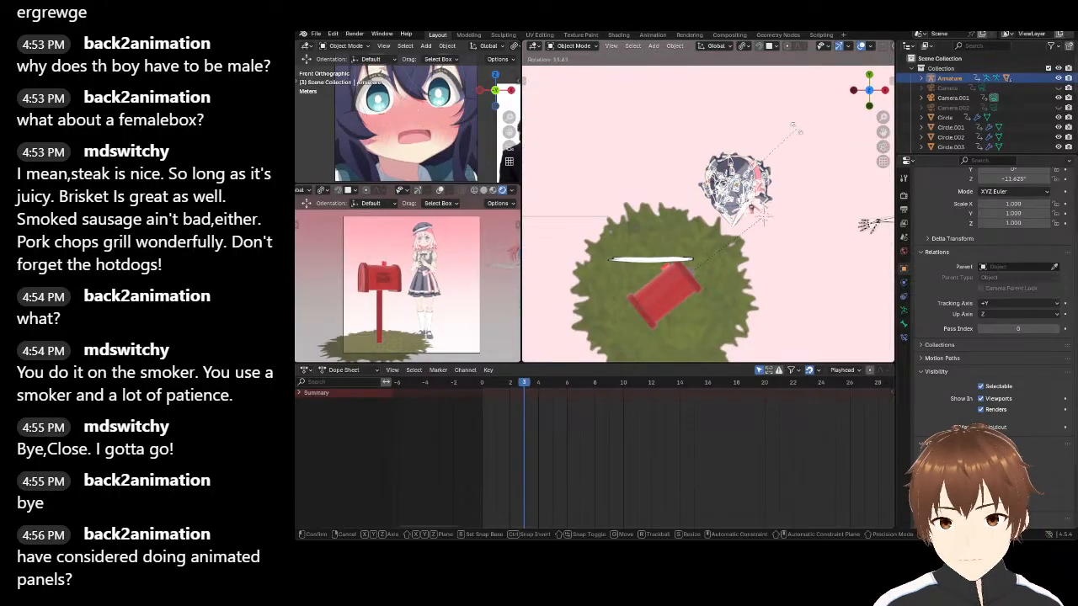
{"action": "left_click", "coordinate": [809, 145]}
In Pose Mode, move the capped character's right knee bone inward toward the other leg
{"action": "middle_click_drag", "start_coordinate": [809, 145], "coordinate": [752, 87]}
{"action": "scroll", "coordinate": [752, 92], "scroll_direction": "up", "scroll_amount": 4}
{"action": "middle_click_drag", "start_coordinate": [726, 187], "coordinate": [797, 168]}
{"action": "middle_click_drag", "start_coordinate": [696, 171], "coordinate": [743, 172]}
{"action": "left_click", "coordinate": [680, 166]}
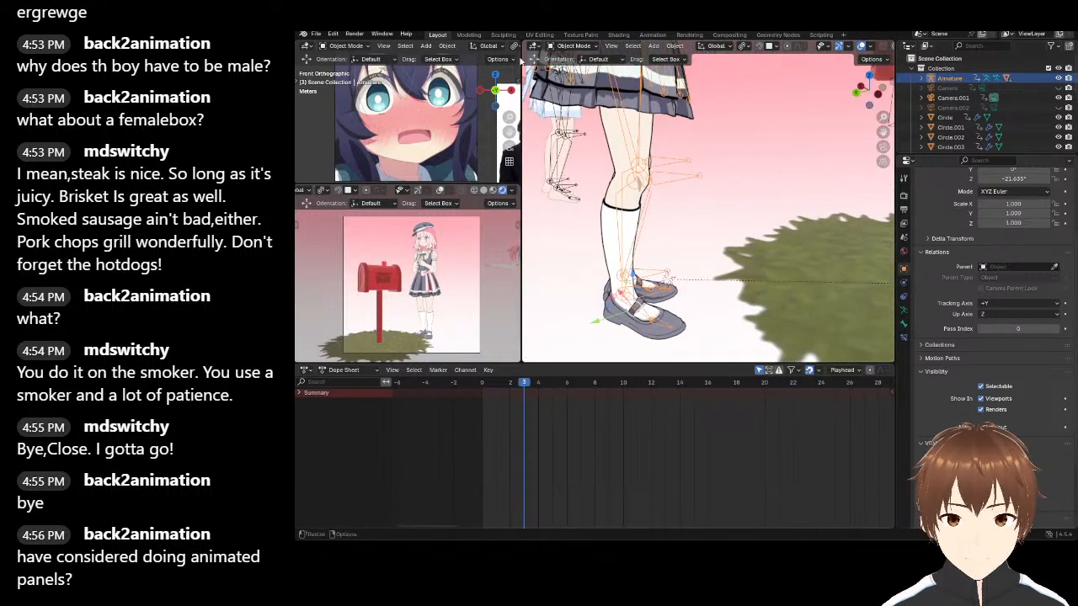
{"action": "left_click", "coordinate": [569, 48]}
{"action": "left_click", "coordinate": [575, 81]}
{"action": "mouse_move", "coordinate": [673, 173]}
{"action": "middle_mouse_down"}
{"action": "mouse_move", "coordinate": [626, 190]}
{"action": "mouse_move", "coordinate": [664, 183]}
{"action": "mouse_move", "coordinate": [693, 219]}
{"action": "mouse_move", "coordinate": [652, 158]}
{"action": "mouse_move", "coordinate": [698, 198]}
{"action": "mouse_move", "coordinate": [689, 187]}
{"action": "middle_mouse_up"}
{"action": "left_click", "coordinate": [704, 212]}
{"action": "key", "text": "g"}
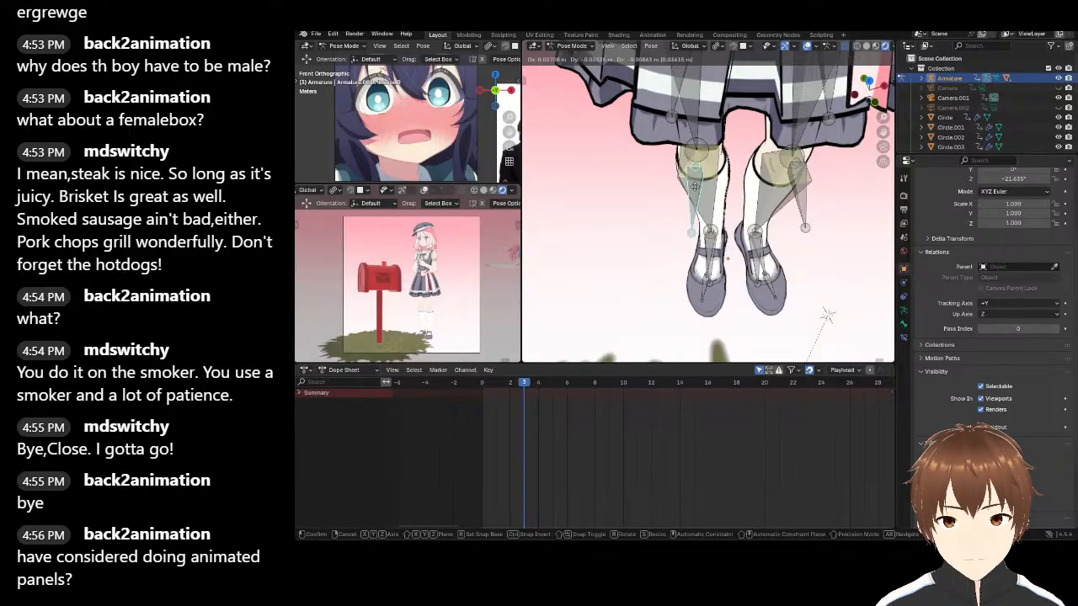
{"action": "left_click", "coordinate": [703, 194]}
Move the left knee bone inward by about -0.031 m in X, -0.014 m in Y and -0.014 m in Z
{"action": "left_click", "coordinate": [805, 193]}
{"action": "middle_click_drag", "start_coordinate": [805, 194], "coordinate": [783, 217]}
{"action": "key", "text": "g"}
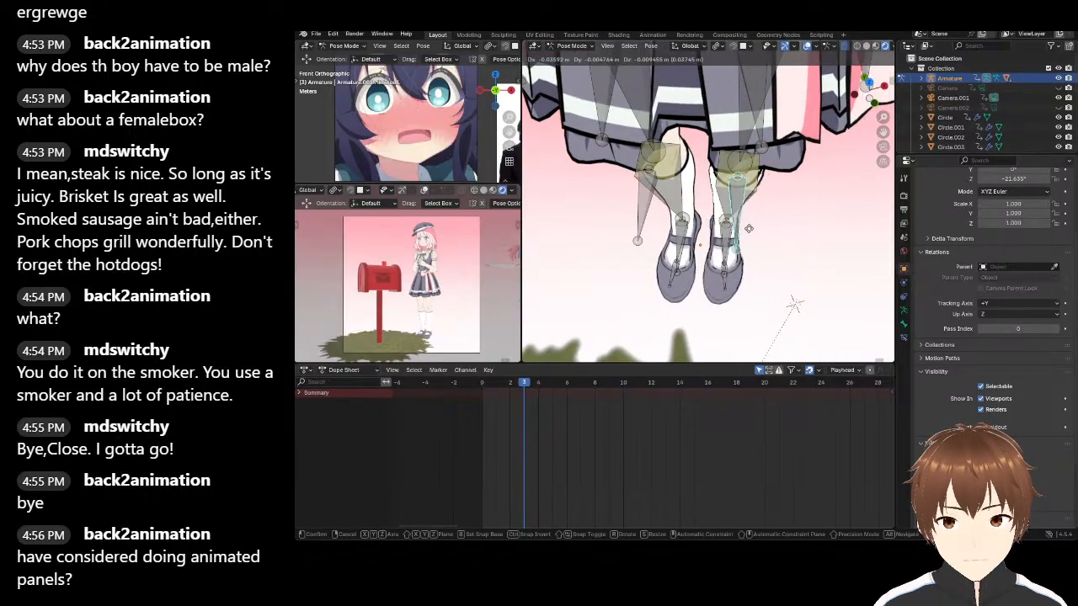
{"action": "left_click", "coordinate": [752, 229]}
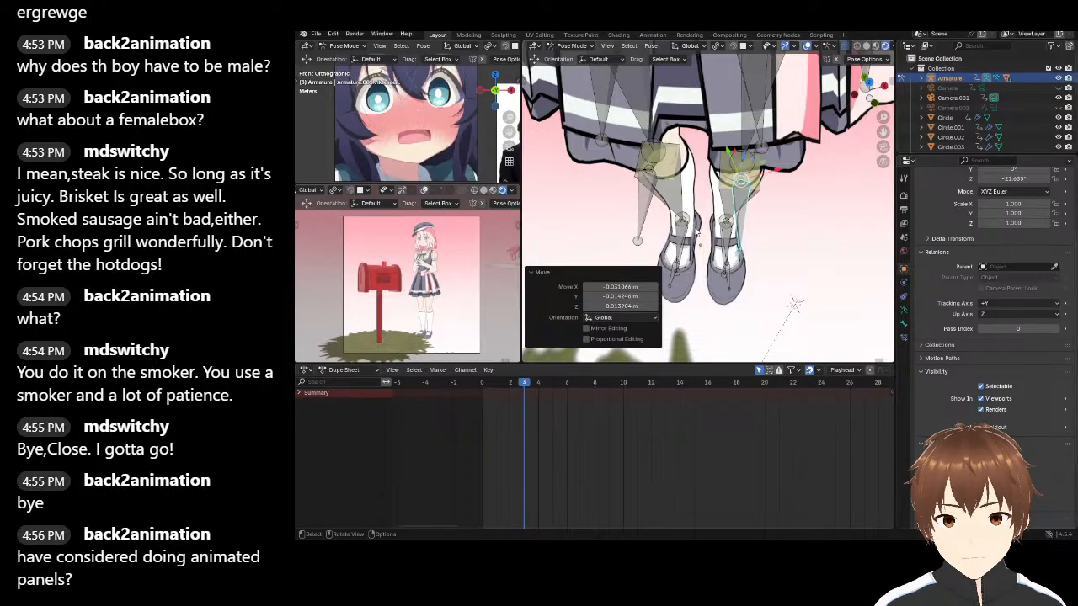
Inspect the leg and hand pose from the front and return the armature to Object Mode
{"action": "scroll", "coordinate": [711, 225], "scroll_direction": "down", "scroll_amount": 3}
{"action": "middle_click_drag", "start_coordinate": [711, 220], "coordinate": [678, 208]}
{"action": "scroll", "coordinate": [711, 144], "scroll_direction": "down", "scroll_amount": 3}
{"action": "scroll", "coordinate": [708, 166], "scroll_direction": "up", "scroll_amount": 3}
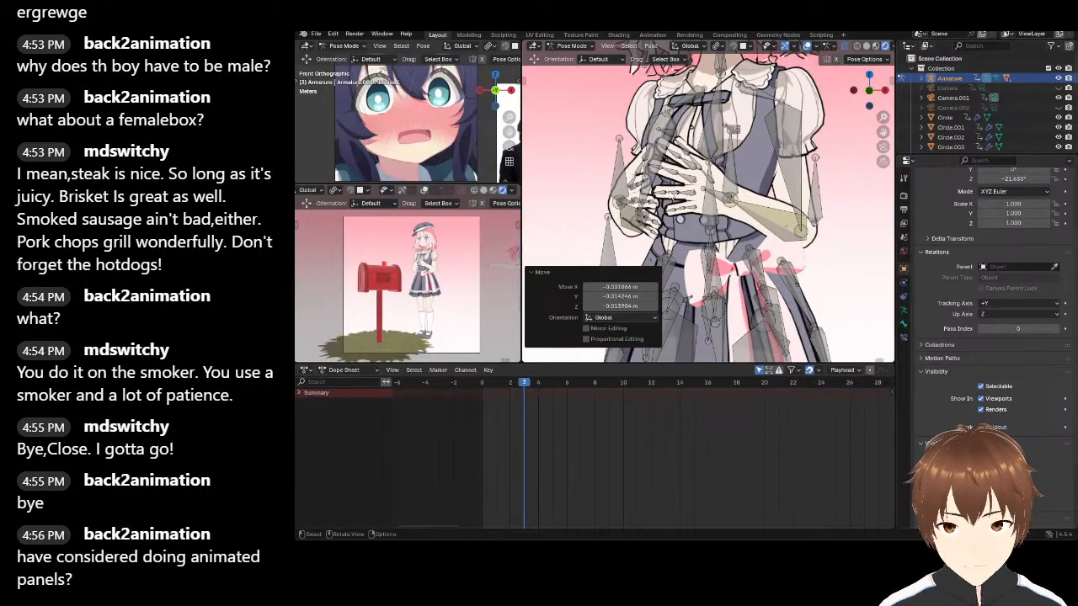
{"action": "middle_click_drag", "start_coordinate": [670, 192], "coordinate": [640, 168]}
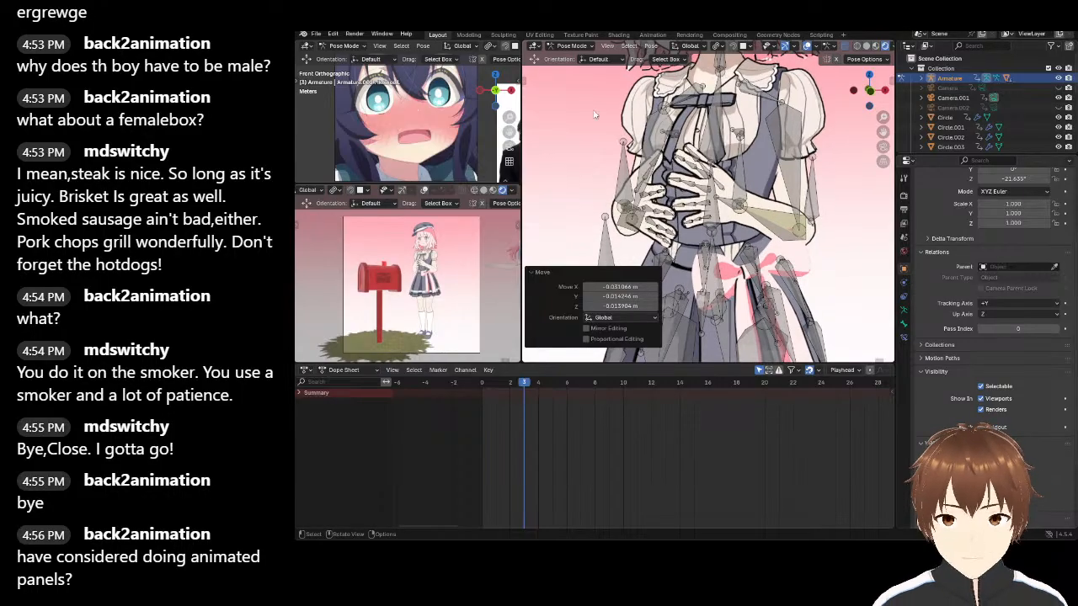
{"action": "left_click", "coordinate": [573, 46]}
{"action": "left_click", "coordinate": [564, 57]}
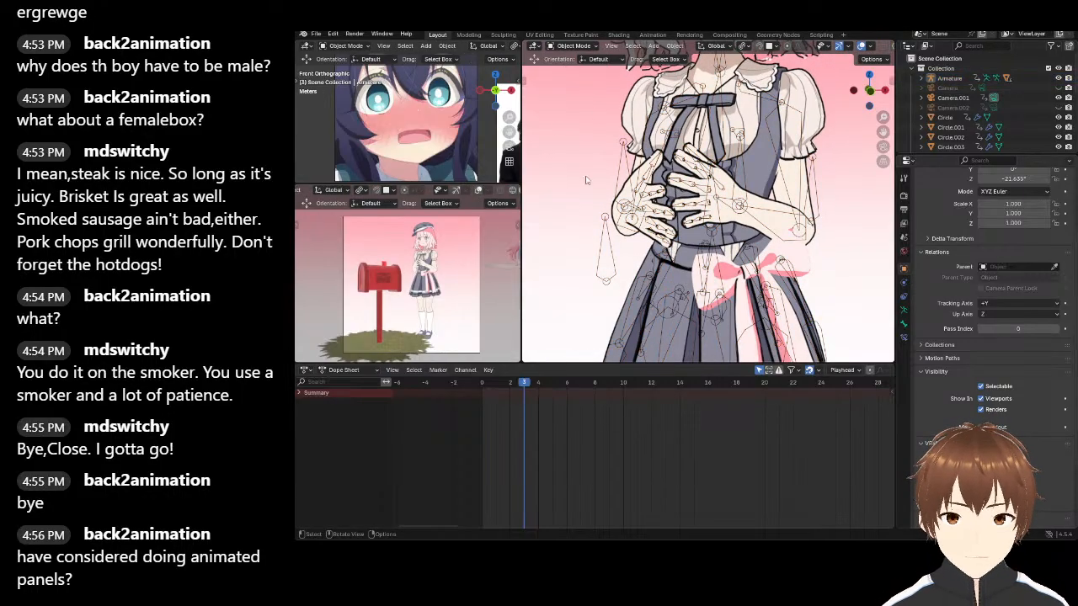
{"action": "scroll", "coordinate": [528, 293], "scroll_direction": "down", "scroll_amount": 3}
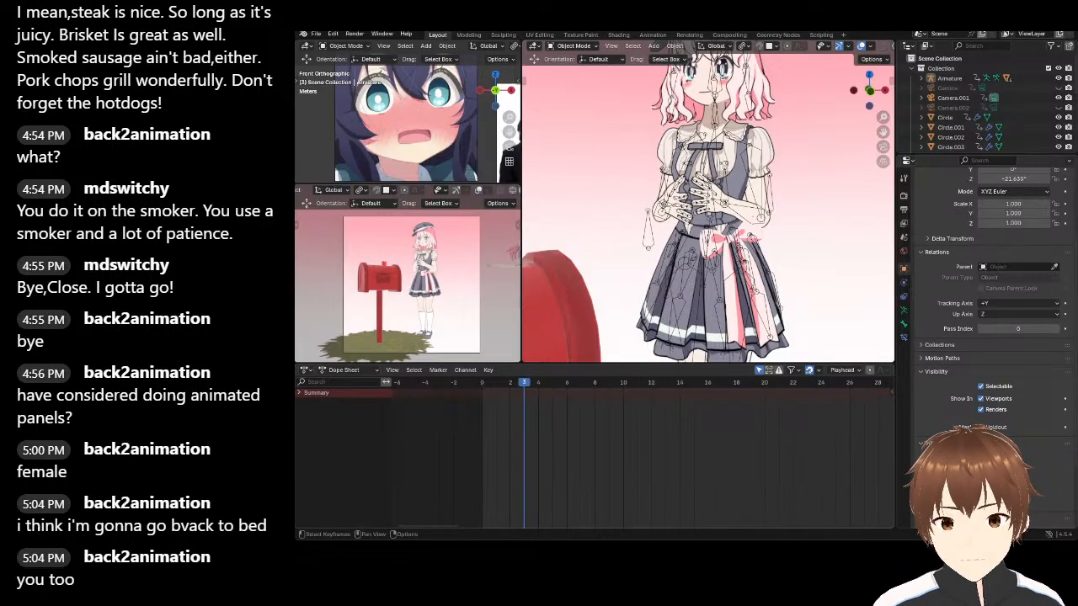
Import stamp_envelope.fbx with the default FBX settings and locate the imported envelope near the ground
{"action": "left_click_drag", "start_coordinate": [724, 337], "coordinate": [839, 191]}
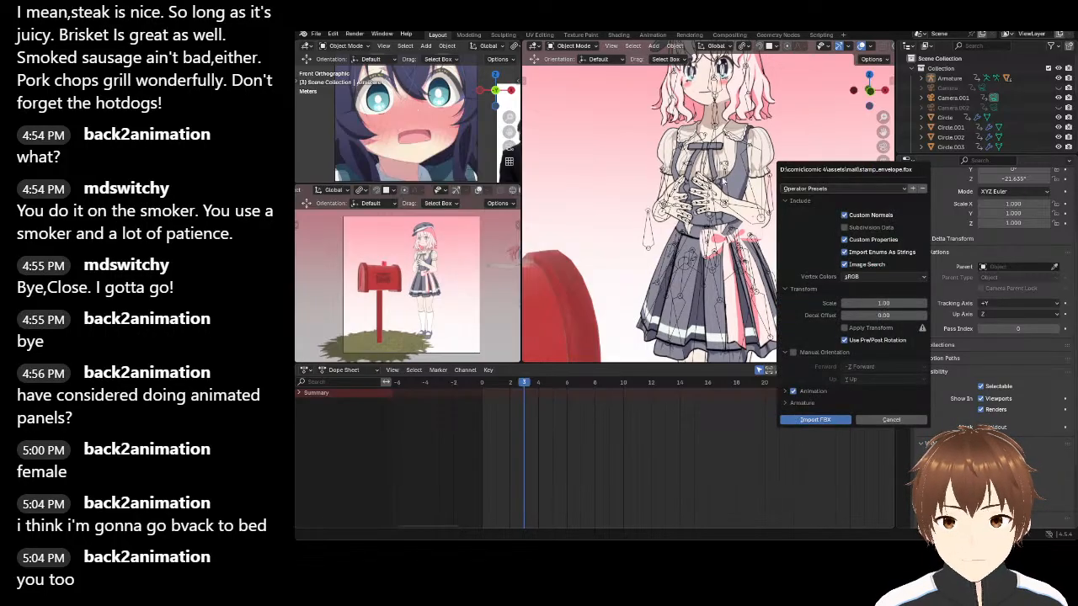
{"action": "left_click", "coordinate": [815, 419]}
{"action": "scroll", "coordinate": [720, 170], "scroll_direction": "down", "scroll_amount": 8}
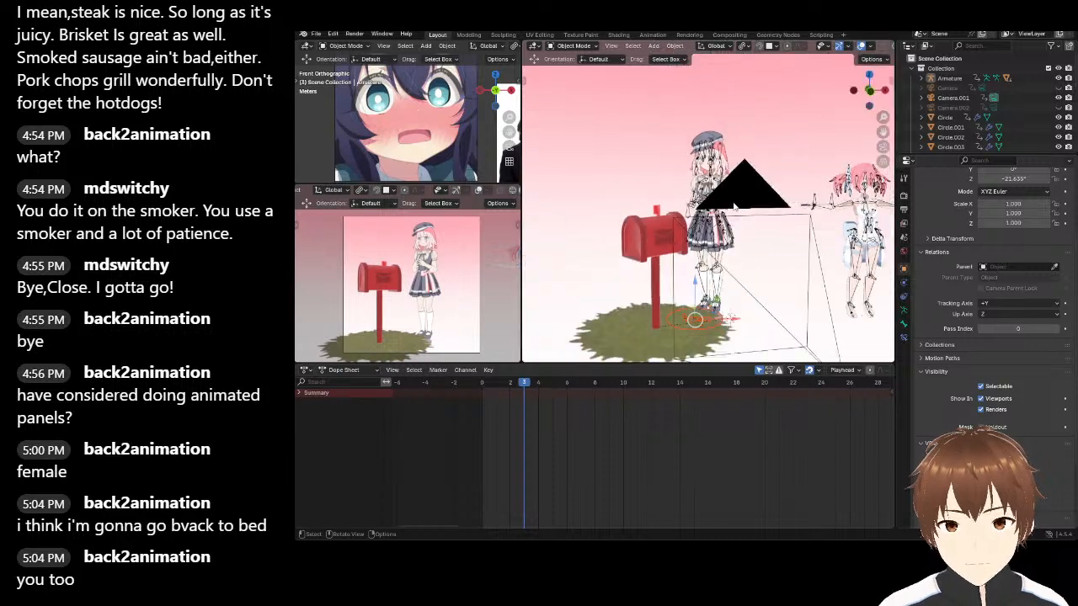
{"action": "scroll", "coordinate": [720, 170], "scroll_direction": "up", "scroll_amount": 10}
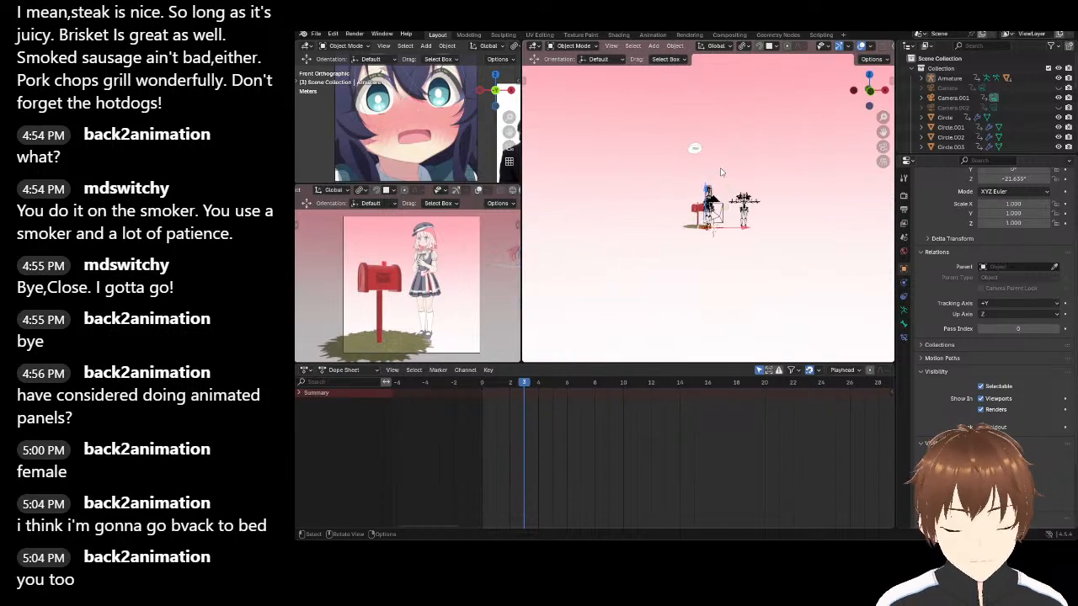
{"action": "middle_click_drag", "start_coordinate": [734, 244], "coordinate": [603, 272]}
{"action": "scroll", "coordinate": [732, 243], "scroll_direction": "up", "scroll_amount": 3}
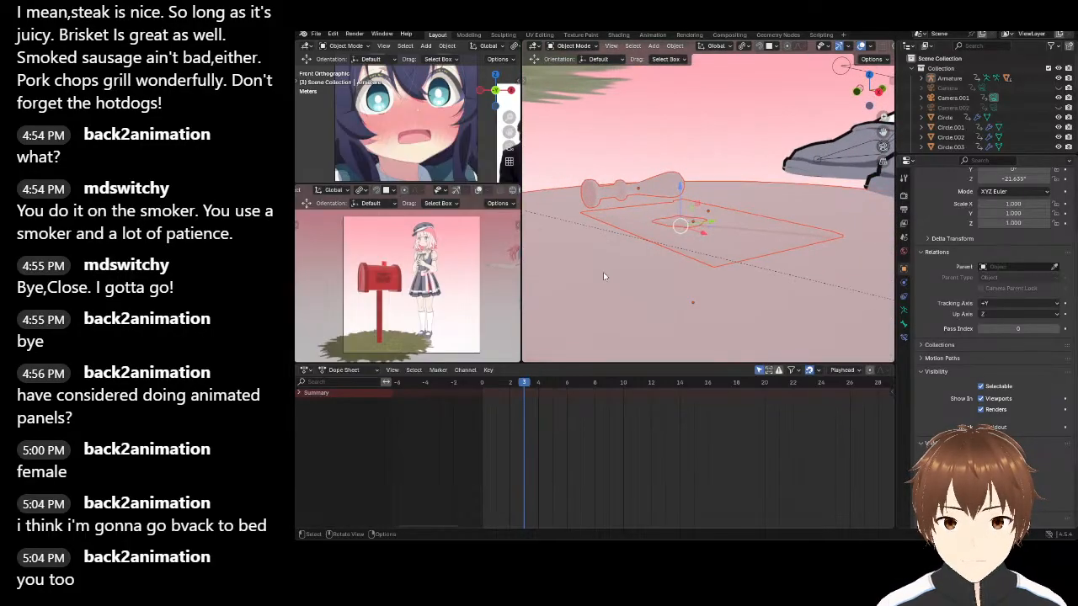
Delete the imported stamp lying on the envelope
{"action": "left_click", "coordinate": [602, 271]}
{"action": "key", "text": "Delete"}
{"action": "left_click", "coordinate": [648, 178]}
{"action": "key", "text": "Delete"}
Join the wax seal and the envelope into one object
{"action": "middle_click_drag", "start_coordinate": [648, 177], "coordinate": [796, 233]}
{"action": "scroll", "coordinate": [796, 233], "scroll_direction": "up", "scroll_amount": 2}
{"action": "left_click", "coordinate": [735, 283]}
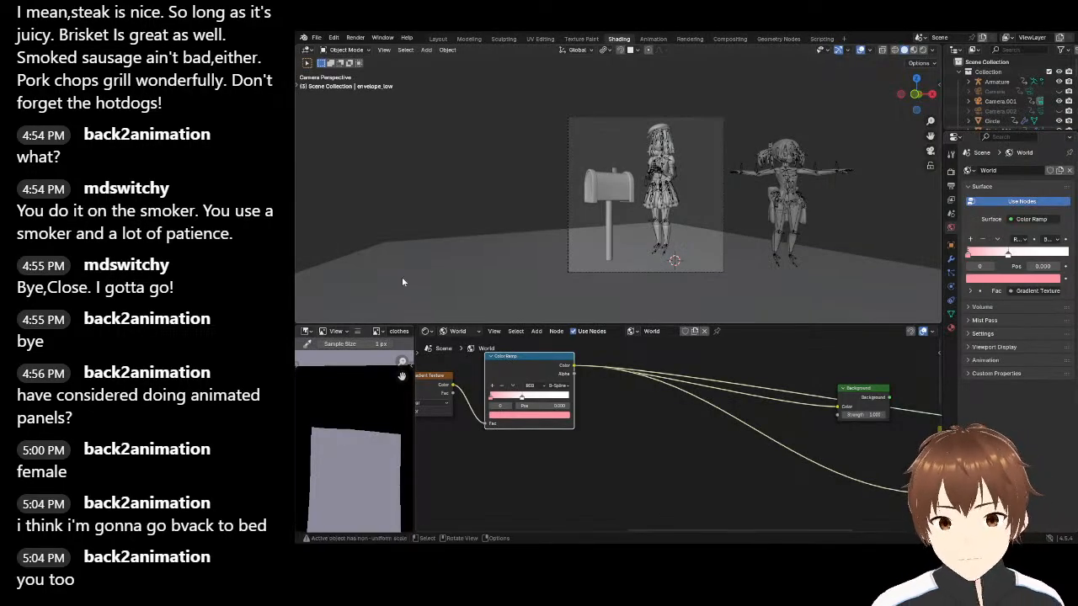
{"action": "scroll", "coordinate": [610, 416], "scroll_direction": "down", "scroll_amount": 1}
{"action": "scroll", "coordinate": [680, 169], "scroll_direction": "up", "scroll_amount": 2}
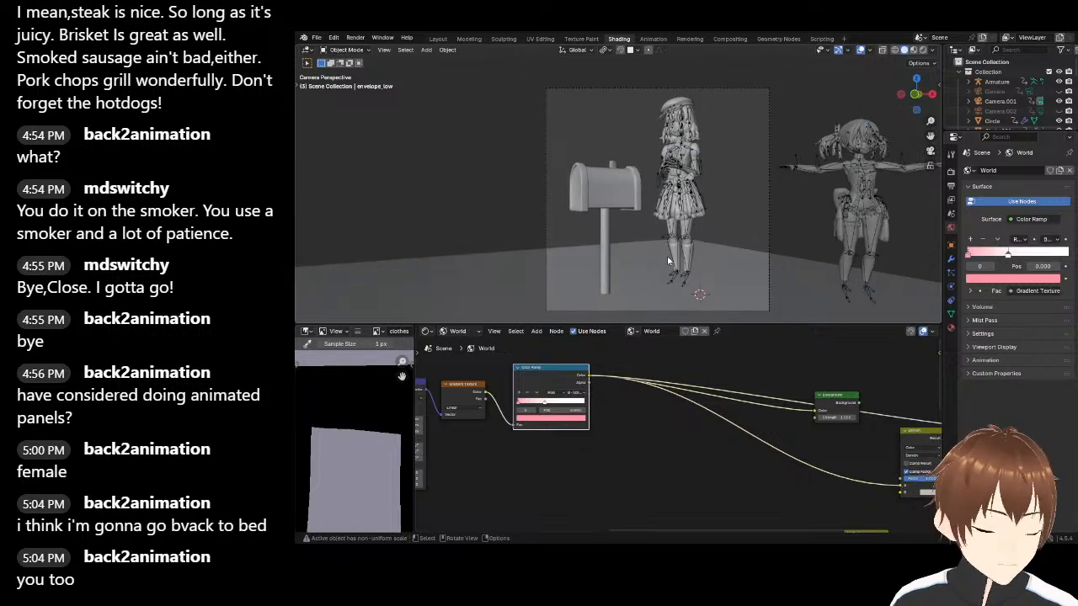
{"action": "middle_click_drag", "start_coordinate": [616, 136], "coordinate": [581, 135]}
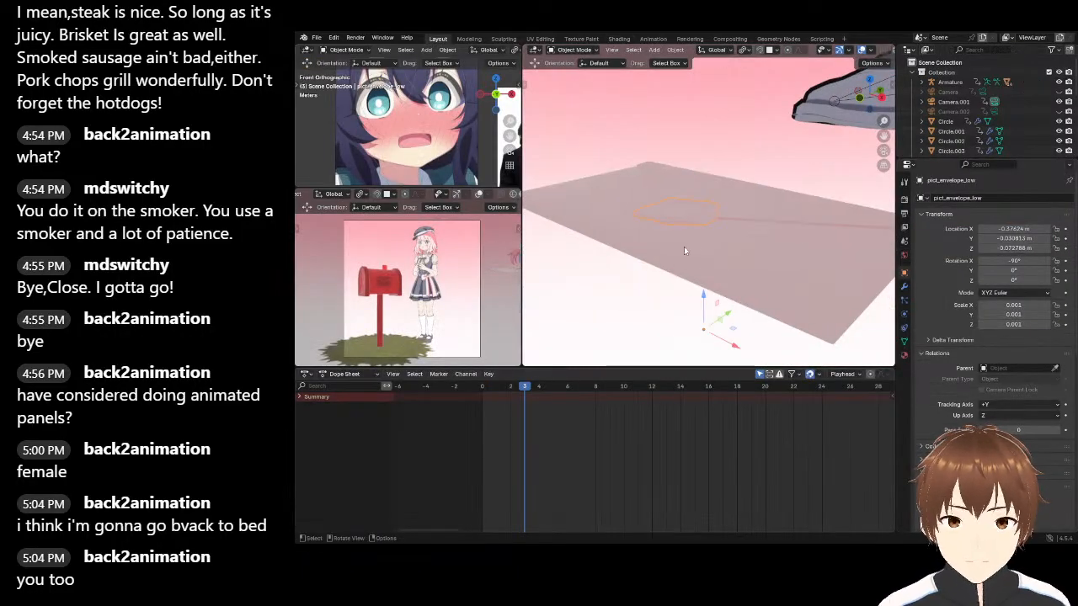
{"action": "left_click", "coordinate": [672, 209]}
{"action": "left_click", "coordinate": [671, 206]}
{"action": "mouse_move", "coordinate": [672, 206]}
{"action": "middle_mouse_down"}
{"action": "mouse_move", "coordinate": [683, 250]}
{"action": "mouse_move", "coordinate": [666, 208]}
{"action": "middle_mouse_up"}
{"action": "left_click", "coordinate": [638, 188], "text": "shift"}
{"action": "key", "text": "ctrl+j"}
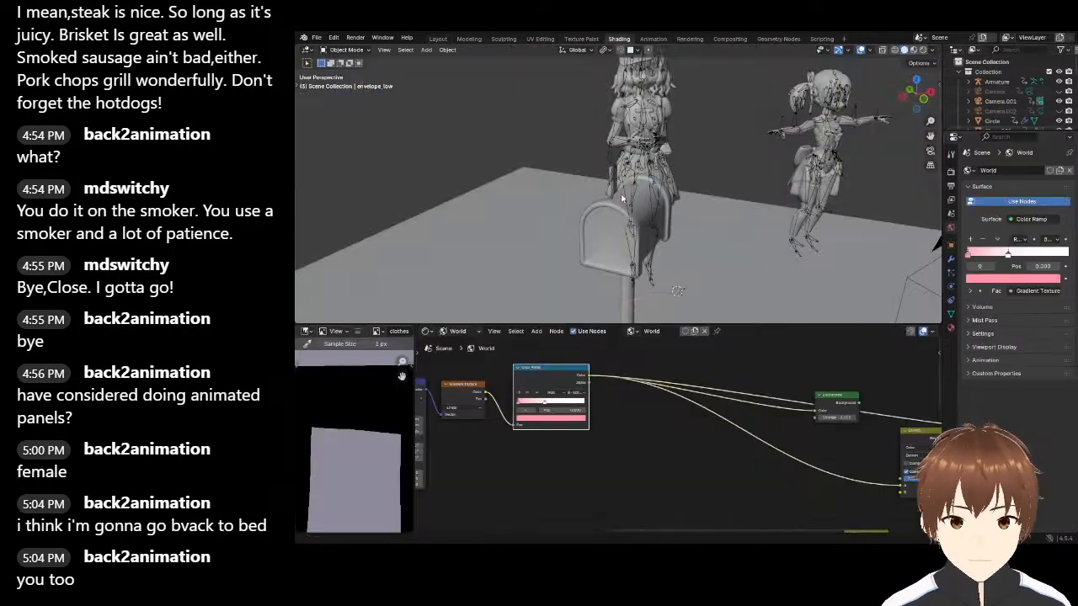
Frame the joined envelope in the Shading workspace and display the shader nodes of its envelope material
{"action": "left_click", "coordinate": [619, 39]}
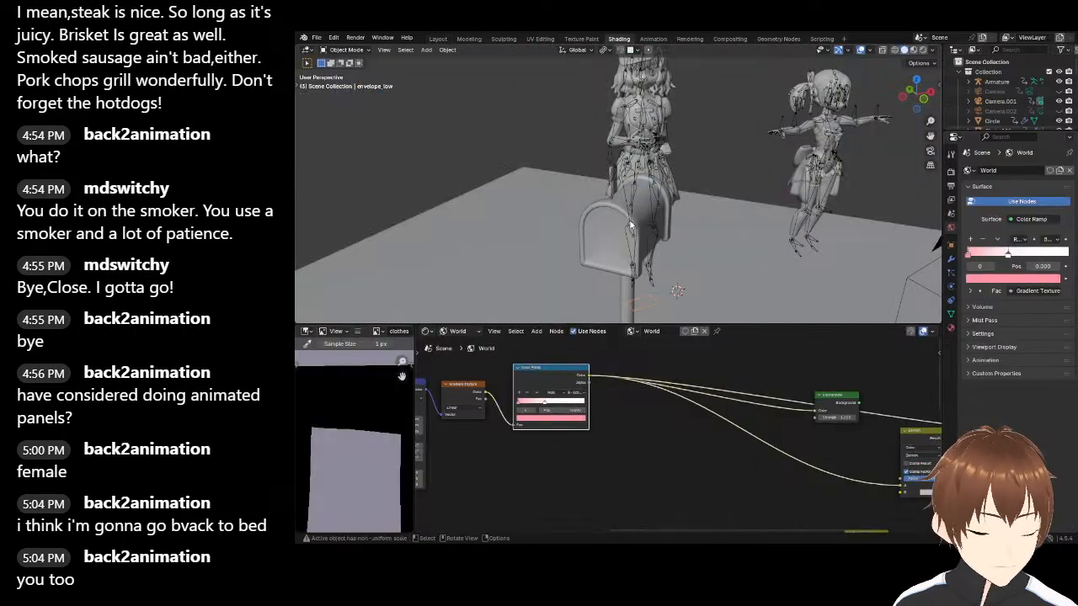
{"action": "key", "text": "KP_Decimal"}
{"action": "middle_click_drag", "start_coordinate": [681, 214], "coordinate": [656, 238]}
{"action": "scroll", "coordinate": [635, 197], "scroll_direction": "up", "scroll_amount": 2}
{"action": "scroll", "coordinate": [646, 217], "scroll_direction": "up", "scroll_amount": 2}
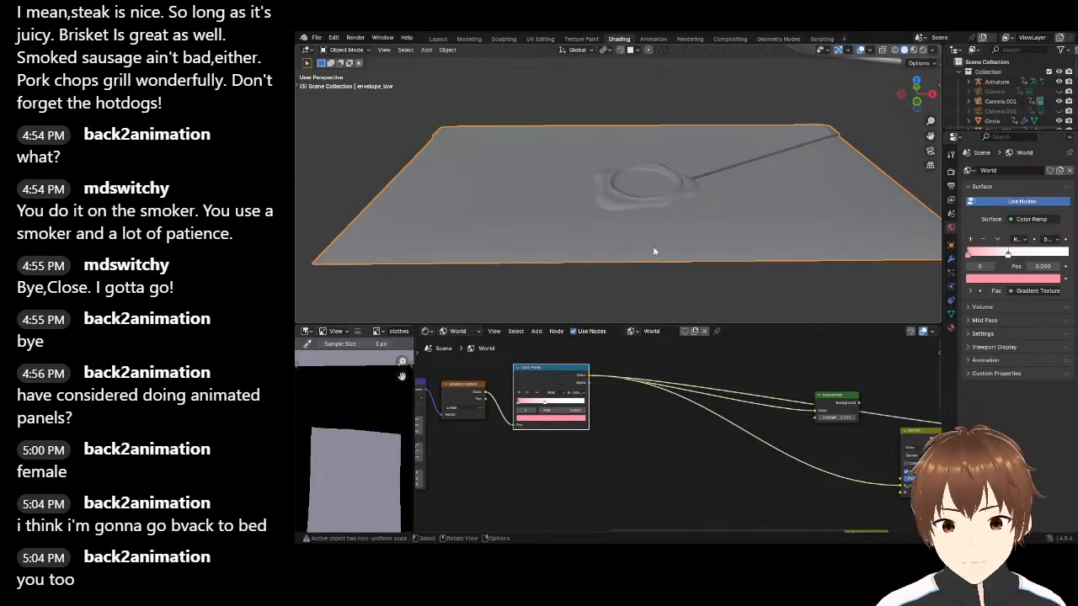
{"action": "left_click", "coordinate": [950, 327]}
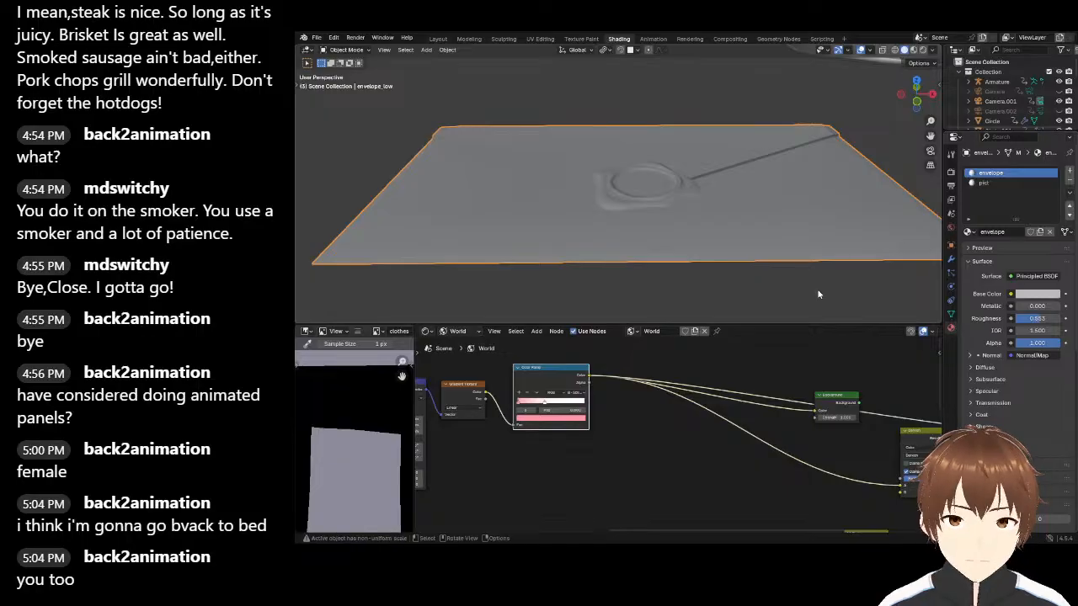
{"action": "left_click", "coordinate": [631, 331]}
{"action": "left_click", "coordinate": [446, 331]}
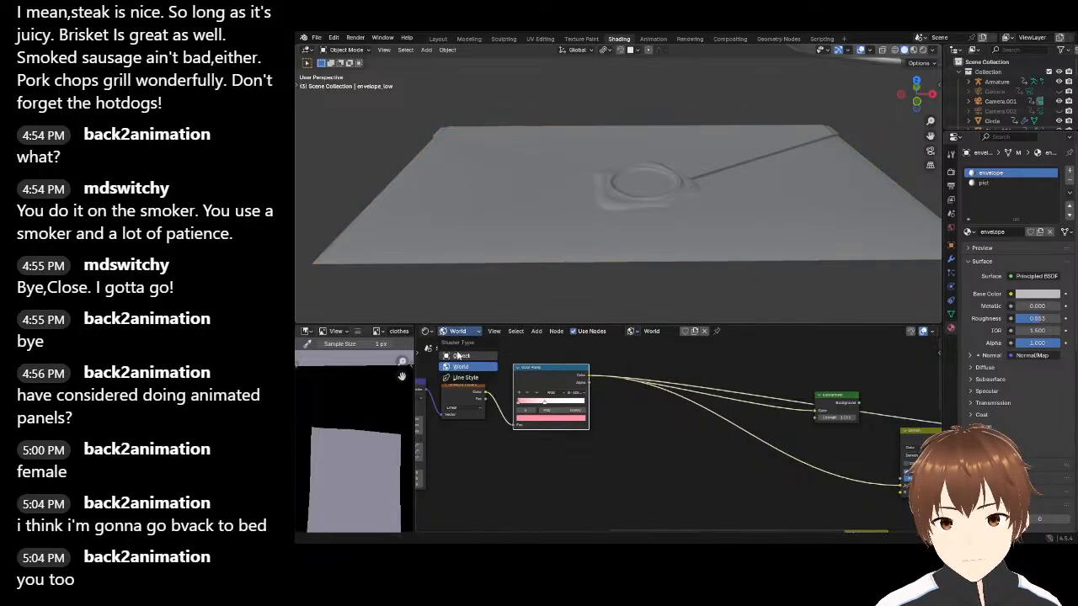
{"action": "left_click", "coordinate": [456, 352]}
Delete the extra texture and normal map nodes from the envelope material, keeping only the Principled BSDF and Material Output
{"action": "left_click", "coordinate": [533, 405]}
{"action": "scroll", "coordinate": [533, 405], "scroll_direction": "down", "scroll_amount": 6}
{"action": "middle_click_drag", "start_coordinate": [497, 426], "coordinate": [630, 351], "text": "shift"}
{"action": "middle_click_drag", "start_coordinate": [635, 391], "coordinate": [597, 441], "text": "shift"}
{"action": "scroll", "coordinate": [605, 426], "scroll_direction": "up", "scroll_amount": 2}
{"action": "middle_click_drag", "start_coordinate": [630, 409], "coordinate": [636, 375], "text": "shift"}
{"action": "left_click_drag", "start_coordinate": [594, 413], "coordinate": [670, 519]}
{"action": "key", "text": "x"}
{"action": "middle_click_drag", "start_coordinate": [651, 395], "coordinate": [634, 445], "text": "shift"}
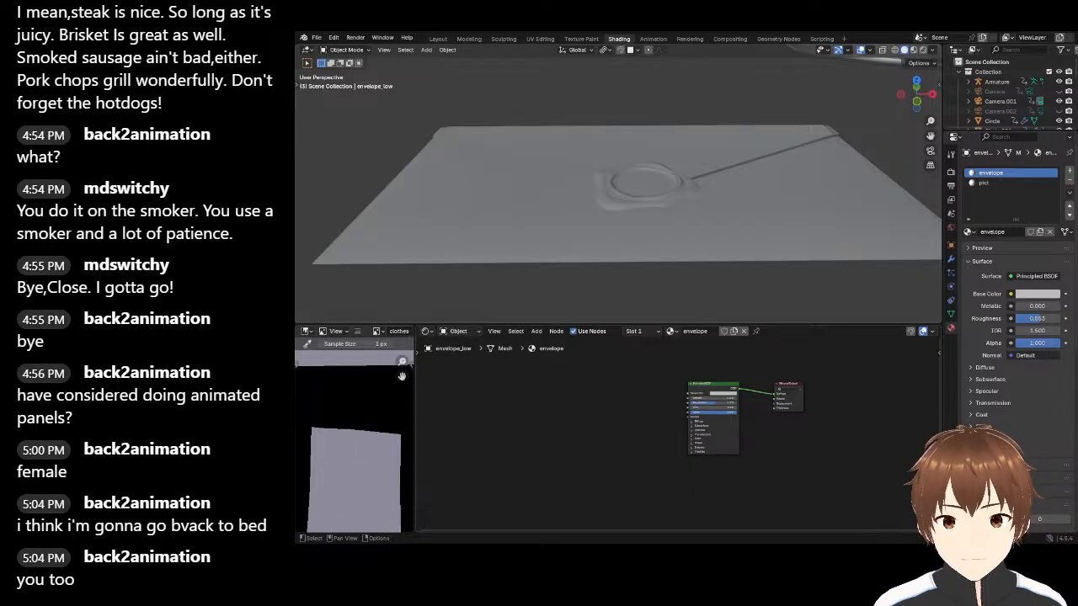
Add the envelope and pict base color image textures to the envelope material and connect the envelope texture to Base Color, previewed in rendered shading
{"action": "left_click_drag", "start_coordinate": [416, 493], "coordinate": [658, 495]}
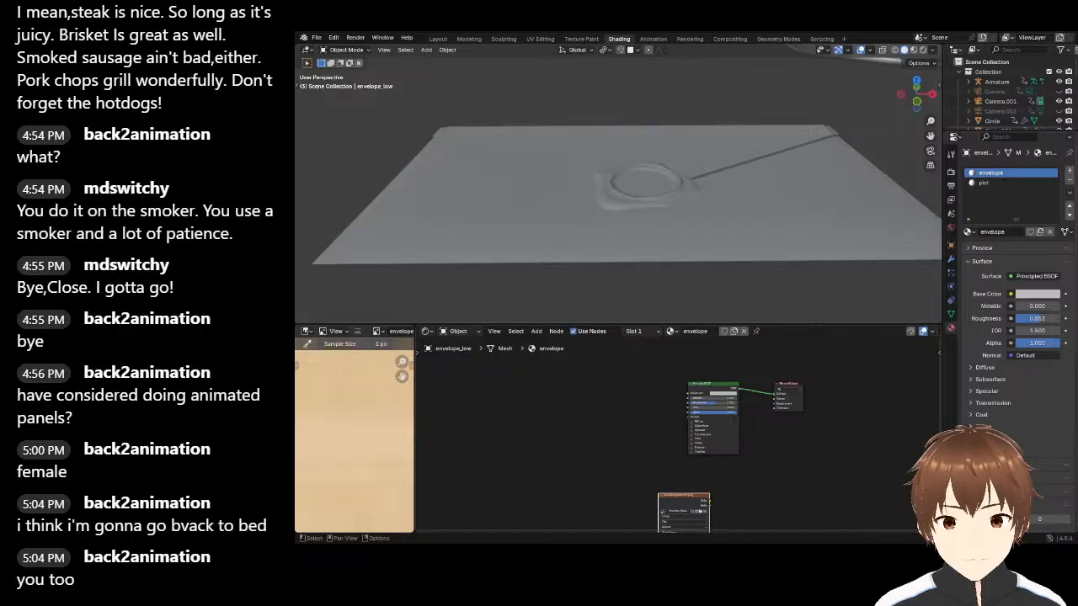
{"action": "left_click_drag", "start_coordinate": [416, 511], "coordinate": [589, 510]}
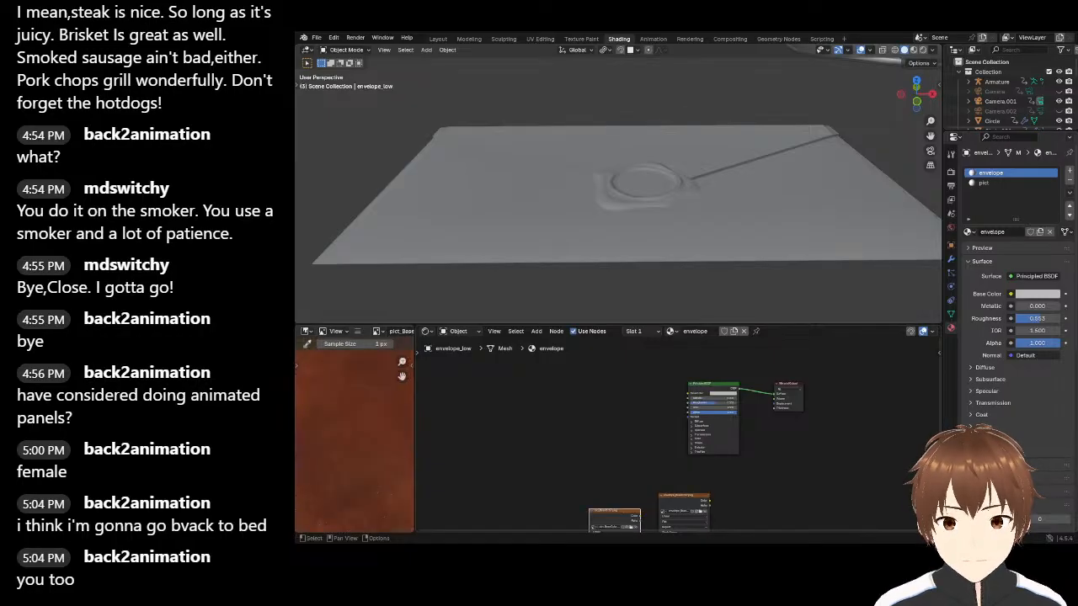
{"action": "left_click_drag", "start_coordinate": [694, 501], "coordinate": [689, 394]}
{"action": "left_click", "coordinate": [906, 49]}
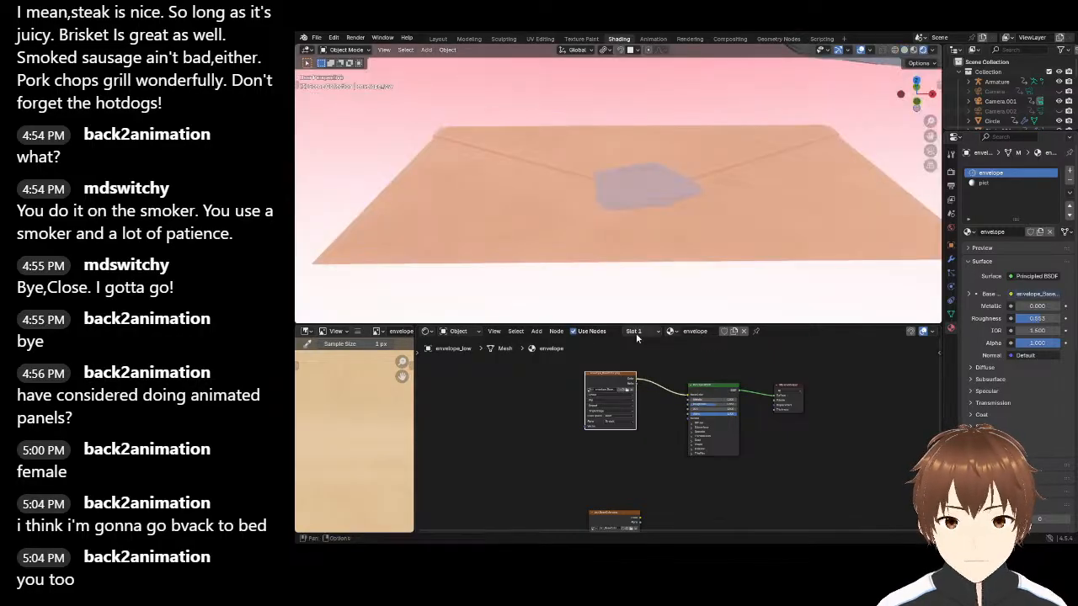
Remove the pict texture node from the envelope material and try to paste it into the pict material
{"action": "left_click_drag", "start_coordinate": [624, 508], "coordinate": [625, 445]}
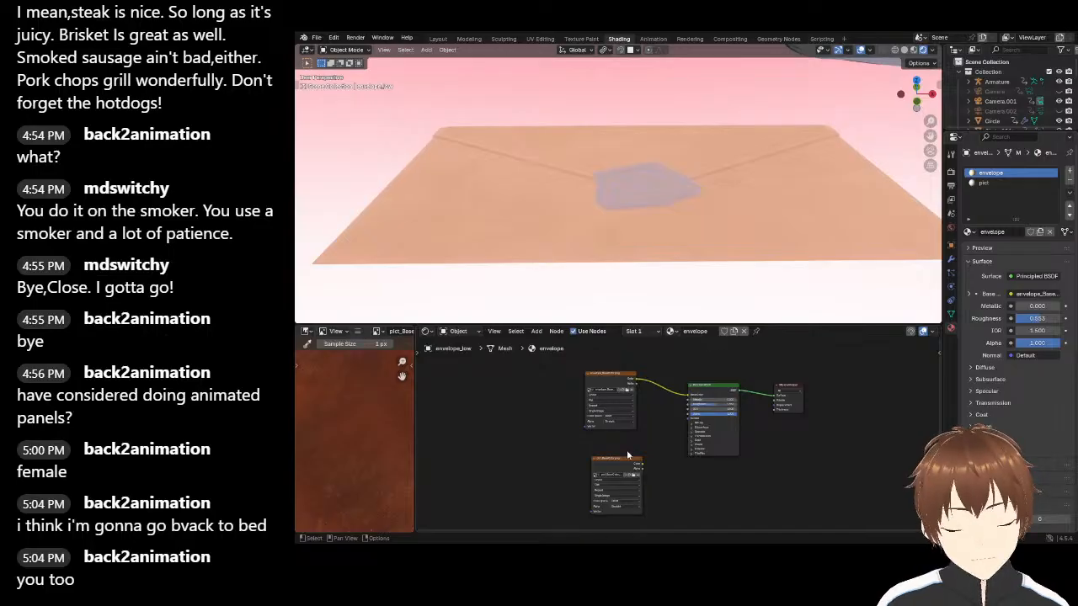
{"action": "left_click", "coordinate": [630, 468]}
{"action": "key", "text": "ctrl+x"}
{"action": "left_click", "coordinate": [984, 183]}
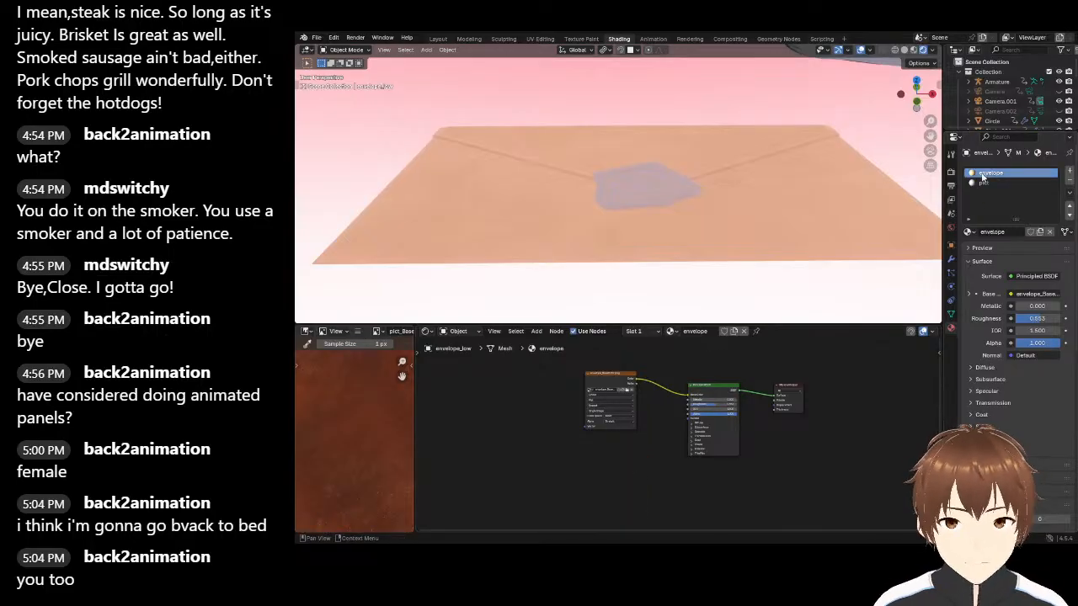
{"action": "key", "text": "ctrl+v"}
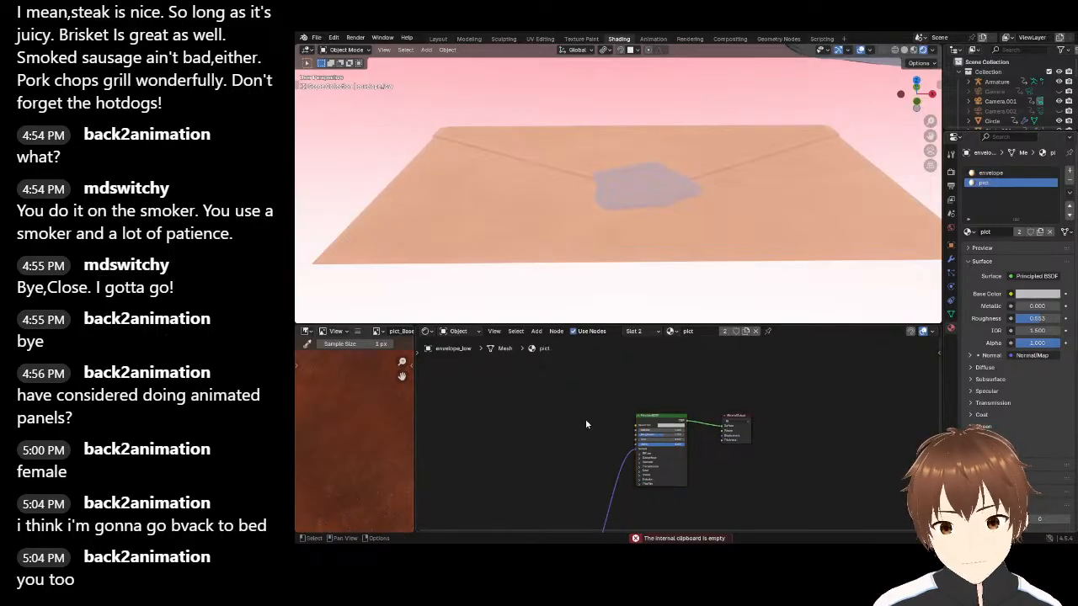
Add the pict base color image texture to the pict material and preview it directly through the Material Output
{"action": "scroll", "coordinate": [564, 431], "scroll_direction": "down", "scroll_amount": 3}
{"action": "middle_click_drag", "start_coordinate": [564, 431], "coordinate": [636, 398]}
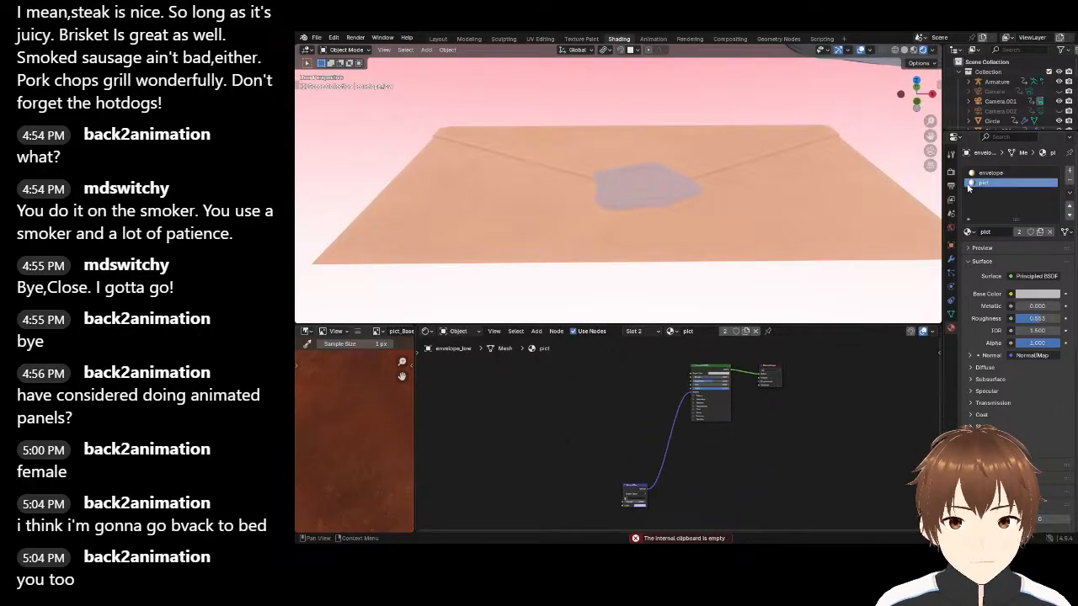
{"action": "left_click", "coordinate": [991, 172]}
{"action": "left_click", "coordinate": [984, 183]}
{"action": "left_click_drag", "start_coordinate": [297, 497], "coordinate": [604, 380]}
{"action": "left_click", "coordinate": [610, 381], "text": "ctrl+shift"}
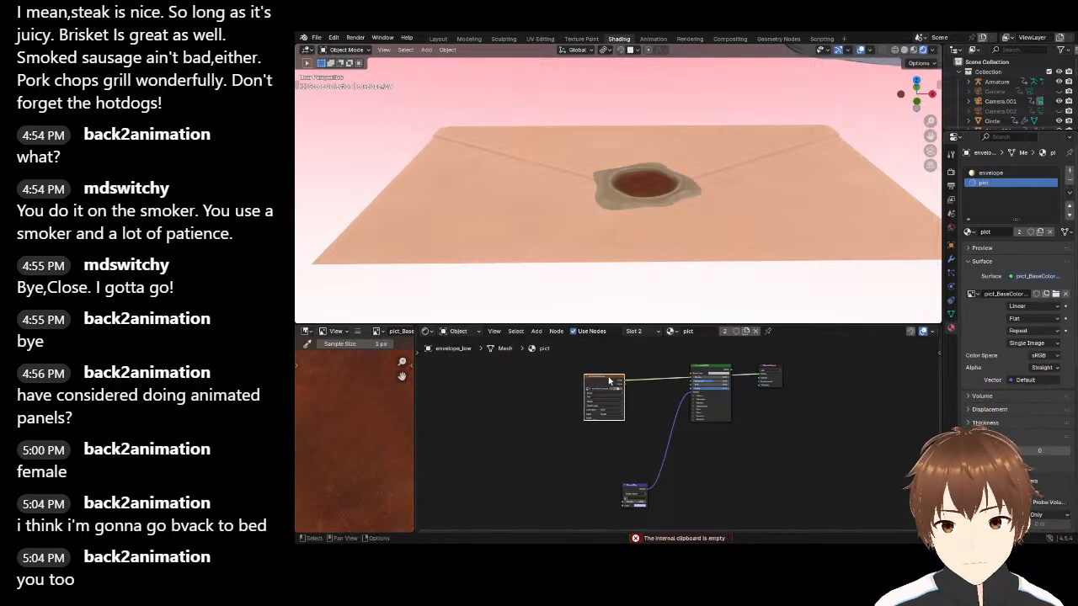
{"action": "middle_click_drag", "start_coordinate": [689, 181], "coordinate": [659, 214]}
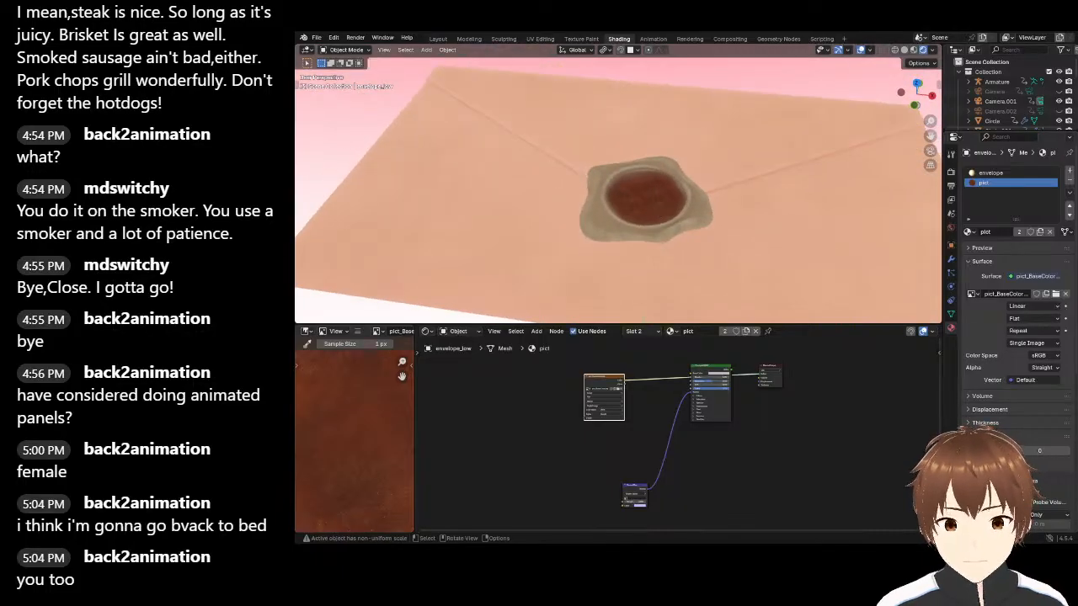
Delete the leftover Normal Map node from the pict material
{"action": "left_click", "coordinate": [634, 494]}
{"action": "key", "text": "x"}
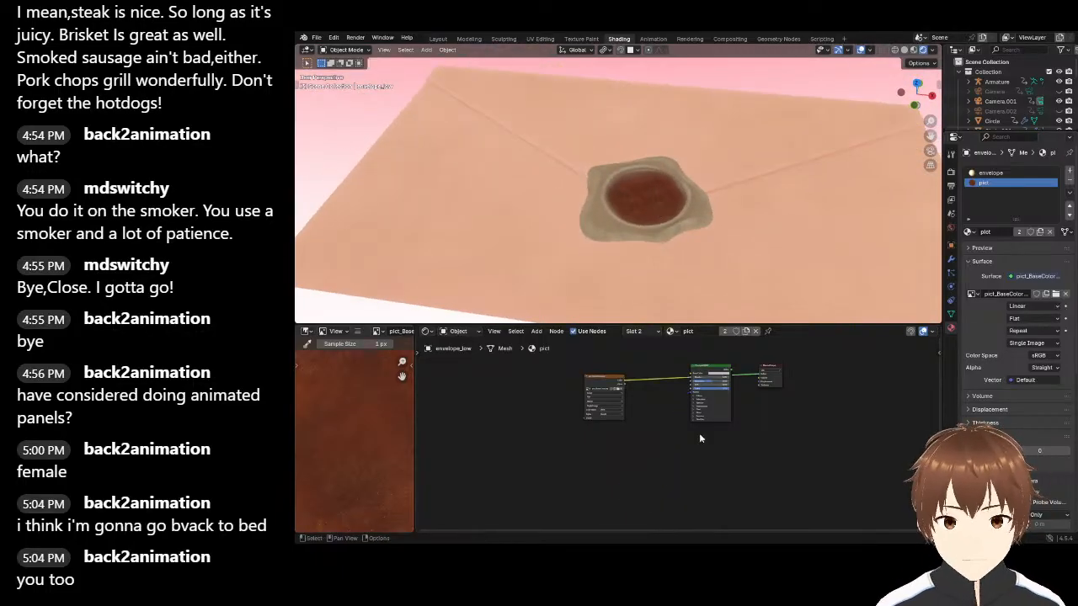
{"action": "middle_click_drag", "start_coordinate": [627, 202], "coordinate": [666, 264]}
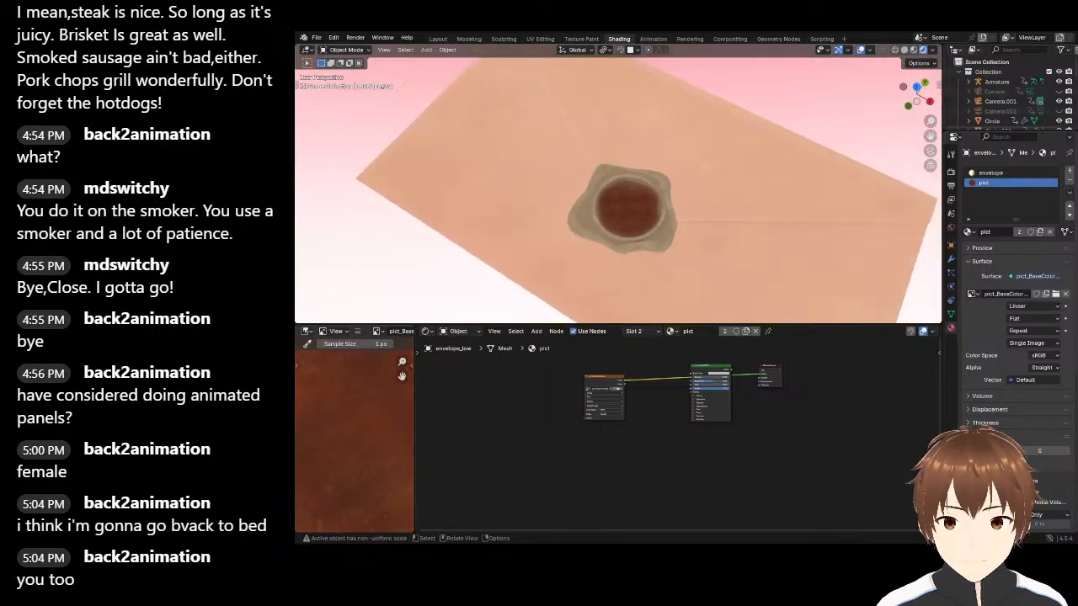
{"action": "middle_click_drag", "start_coordinate": [686, 244], "coordinate": [693, 205]}
Move the pict material's Principled BSDF node clear of the texture link and delete it
{"action": "scroll", "coordinate": [683, 387], "scroll_direction": "up", "scroll_amount": 2}
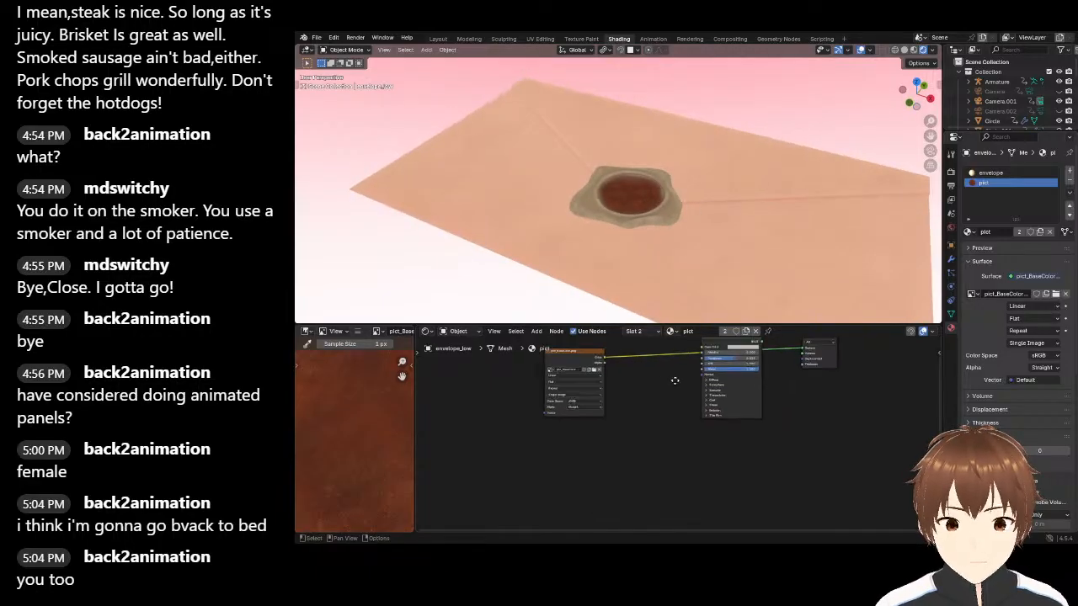
{"action": "middle_click_drag", "start_coordinate": [682, 387], "coordinate": [772, 439]}
{"action": "scroll", "coordinate": [772, 440], "scroll_direction": "up", "scroll_amount": 1}
{"action": "left_click_drag", "start_coordinate": [673, 411], "coordinate": [608, 404]}
{"action": "left_click_drag", "start_coordinate": [856, 394], "coordinate": [830, 491]}
{"action": "left_click", "coordinate": [832, 494]}
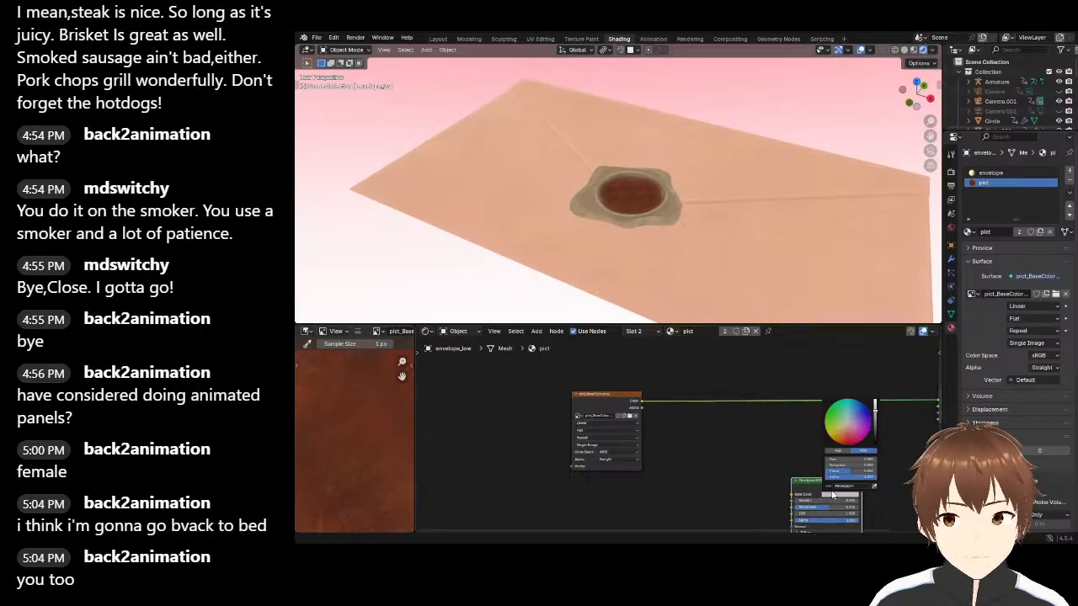
{"action": "left_click", "coordinate": [814, 479]}
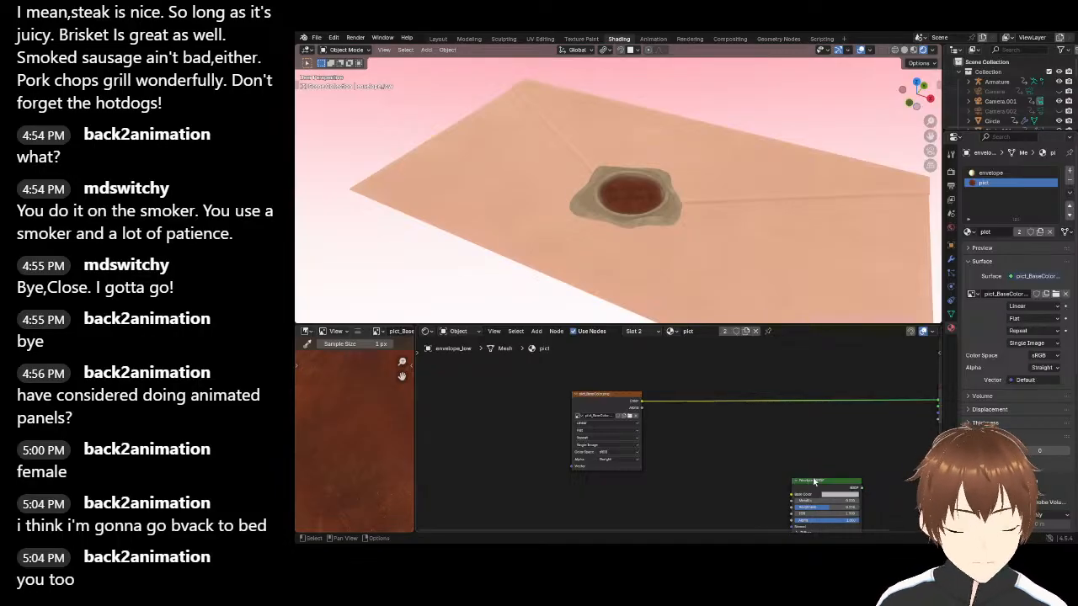
{"action": "left_click", "coordinate": [795, 482]}
{"action": "left_click", "coordinate": [799, 484]}
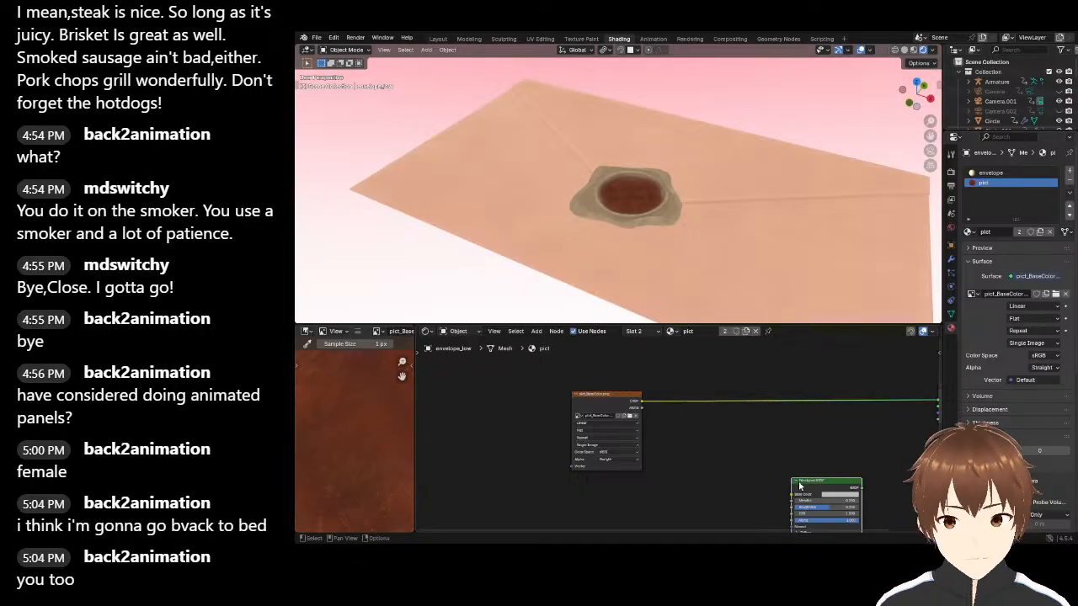
{"action": "key", "text": "x"}
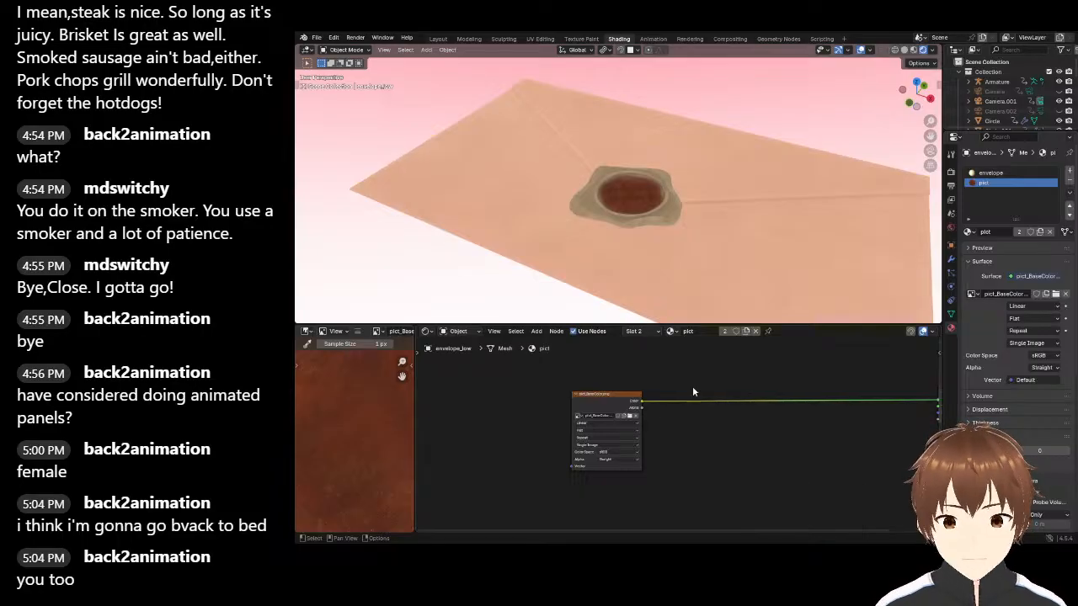
Insert a Hue/Saturation/Value node between the pict texture and the Material Output, with Hue set to 0.480
{"action": "key", "text": "Home"}
{"action": "key", "text": "shift+a"}
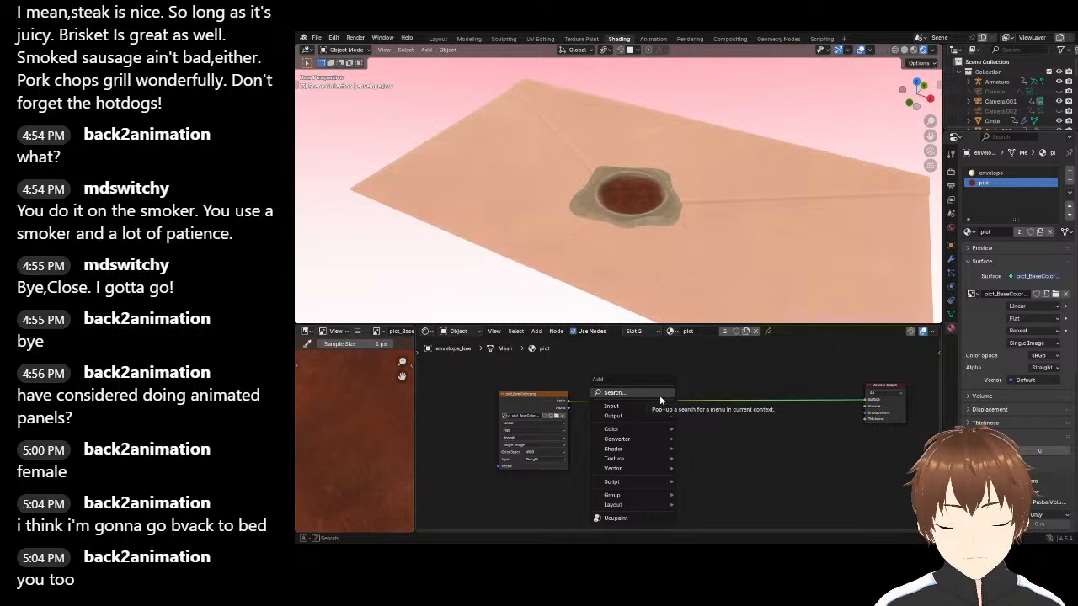
{"action": "mouse_move", "coordinate": [638, 438]}
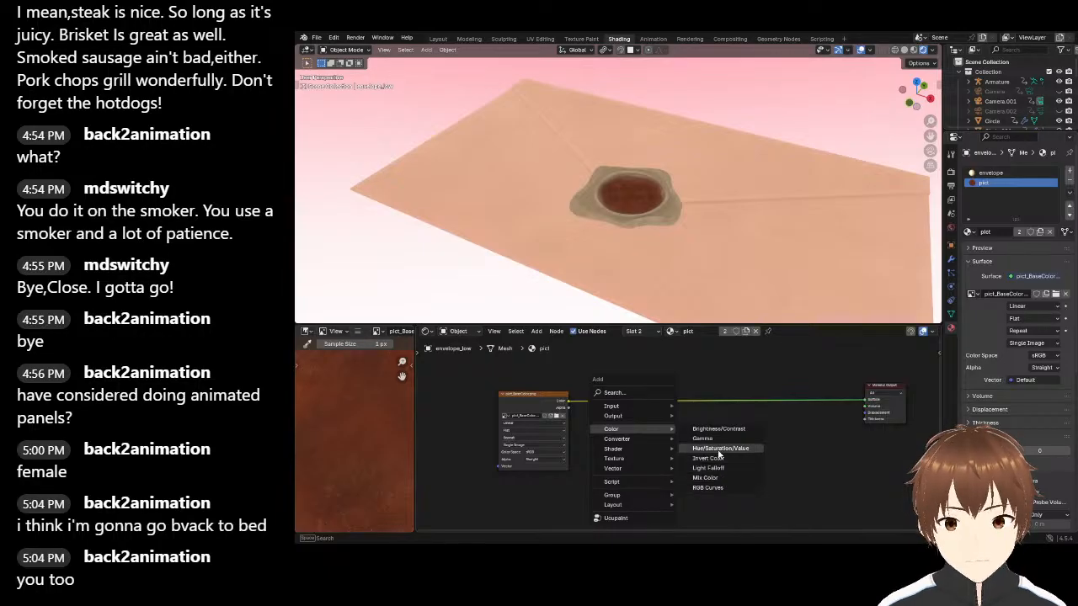
{"action": "left_click", "coordinate": [720, 449]}
{"action": "left_click", "coordinate": [661, 394]}
{"action": "scroll", "coordinate": [607, 390], "scroll_direction": "up", "scroll_amount": 2}
{"action": "scroll", "coordinate": [607, 390], "scroll_direction": "up", "scroll_amount": 3}
{"action": "mouse_move", "coordinate": [686, 377]}
{"action": "left_mouse_down"}
{"action": "mouse_move", "coordinate": [720, 378]}
{"action": "mouse_move", "coordinate": [652, 377]}
{"action": "mouse_move", "coordinate": [670, 378]}
{"action": "left_mouse_up"}
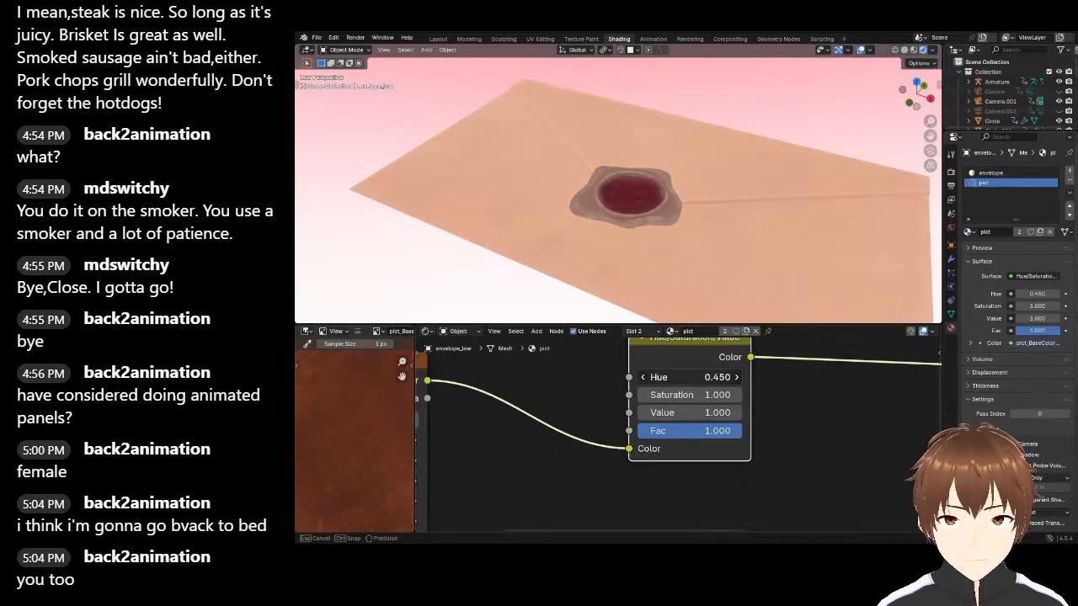
{"action": "left_click_drag", "start_coordinate": [685, 377], "coordinate": [685, 378]}
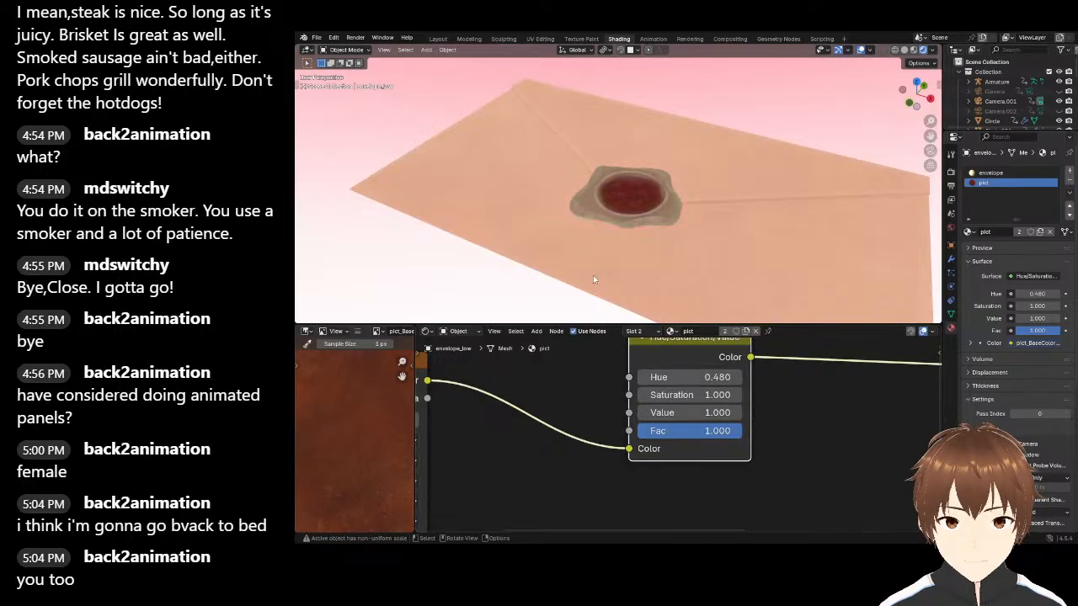
Delete the Principled BSDF from the envelope material and connect its base color texture directly to the Material Output
{"action": "scroll", "coordinate": [587, 391], "scroll_direction": "down", "scroll_amount": 4}
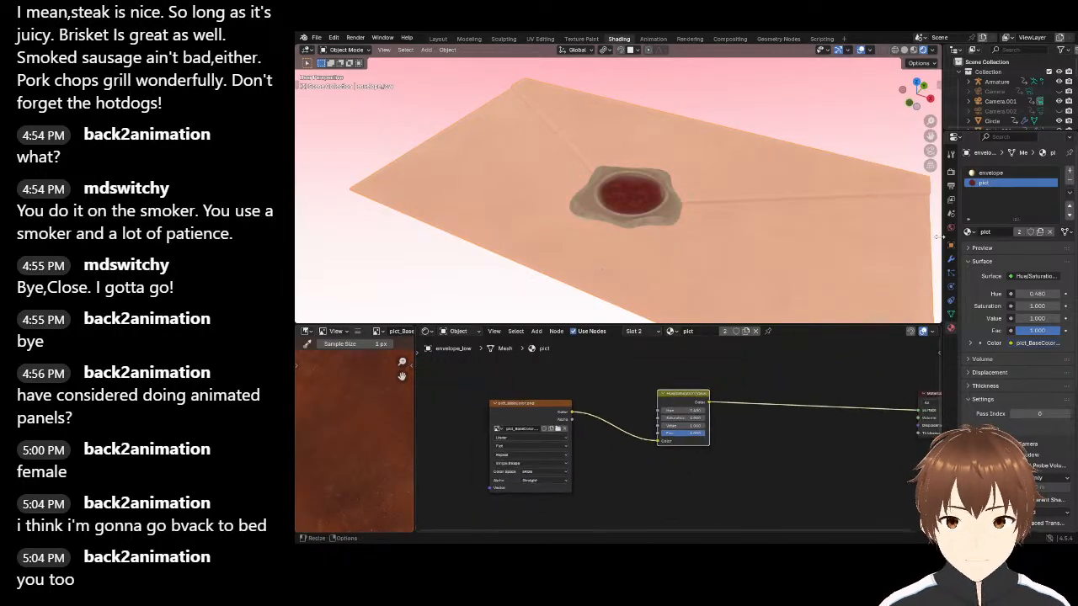
{"action": "left_click", "coordinate": [990, 172]}
{"action": "left_click_drag", "start_coordinate": [658, 413], "coordinate": [683, 481]}
{"action": "left_click", "coordinate": [731, 368]}
{"action": "key", "text": "x"}
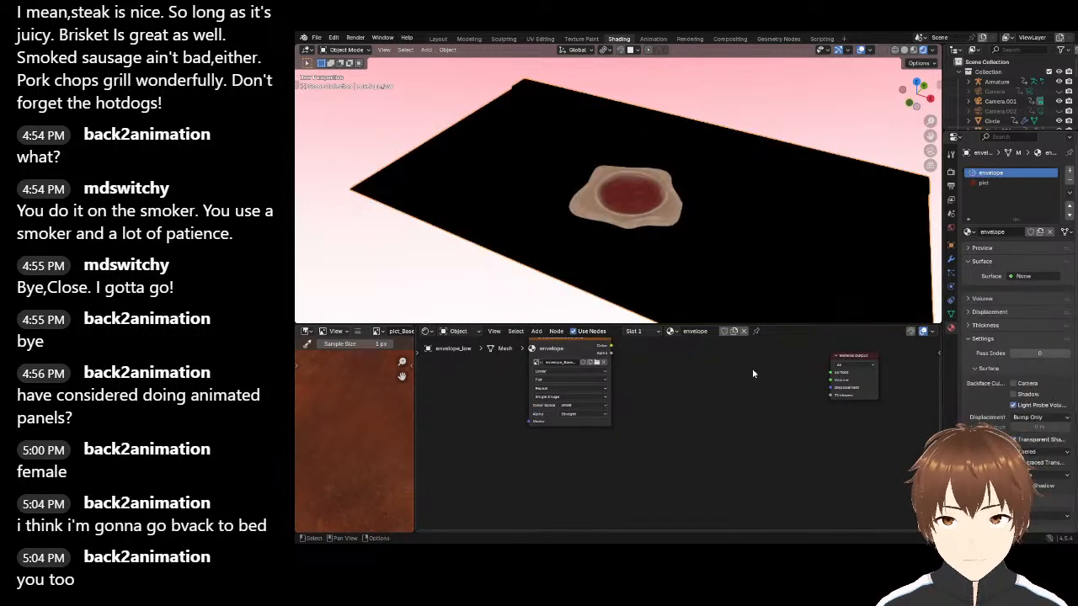
{"action": "left_click", "coordinate": [573, 340], "text": "ctrl+shift"}
{"action": "middle_click_drag", "start_coordinate": [685, 379], "coordinate": [688, 403]}
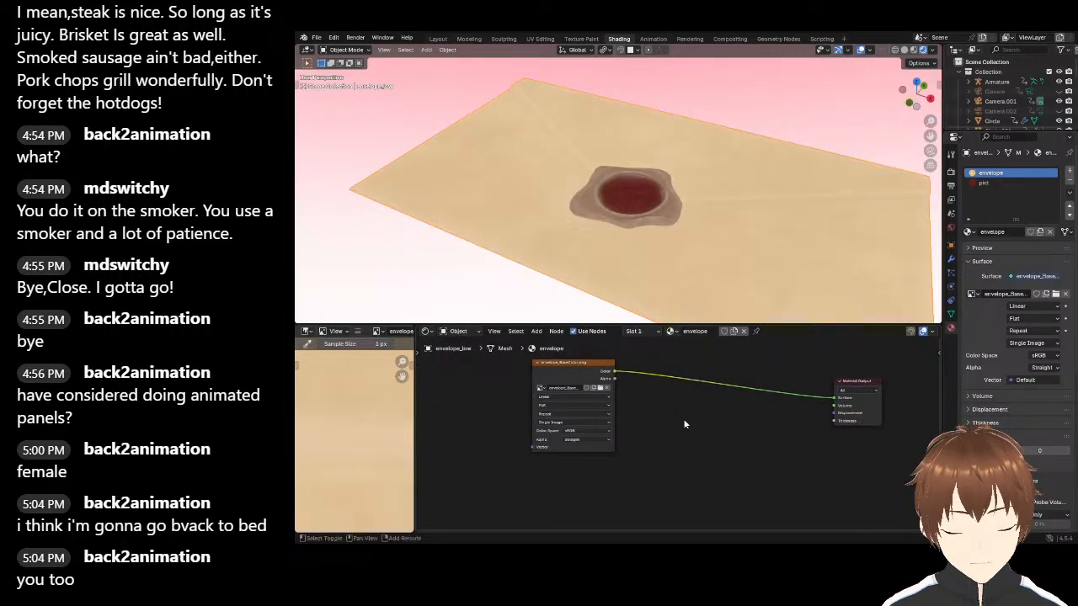
Insert a Hue/Saturation/Value node after the envelope texture and set its Value to 0.880
{"action": "key", "text": "shift+a"}
{"action": "mouse_move", "coordinate": [683, 419]}
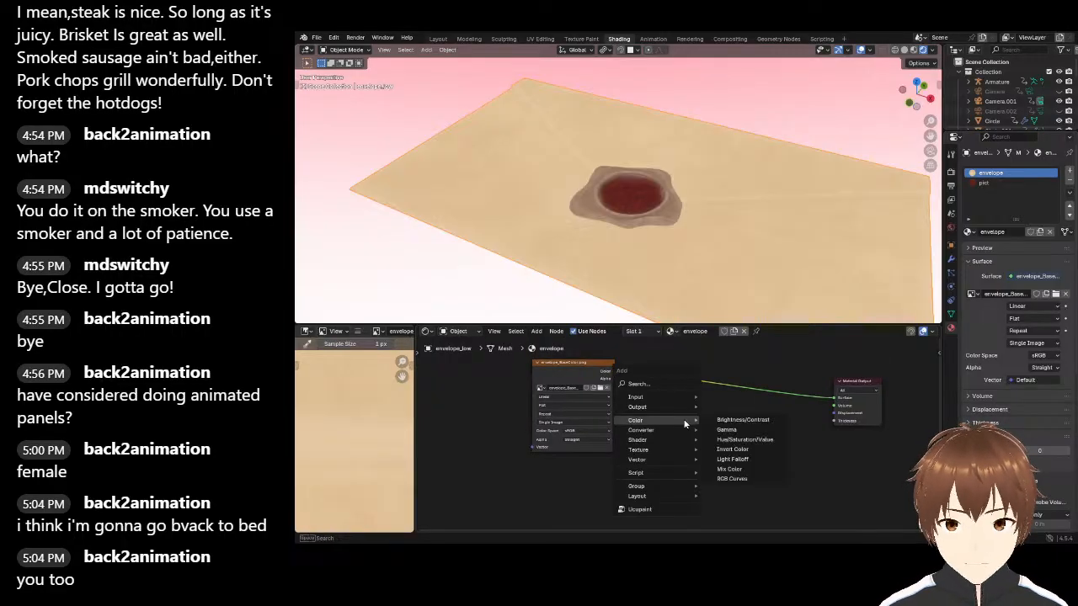
{"action": "left_click", "coordinate": [741, 439]}
{"action": "left_click", "coordinate": [697, 374]}
{"action": "scroll", "coordinate": [683, 379], "scroll_direction": "up", "scroll_amount": 3}
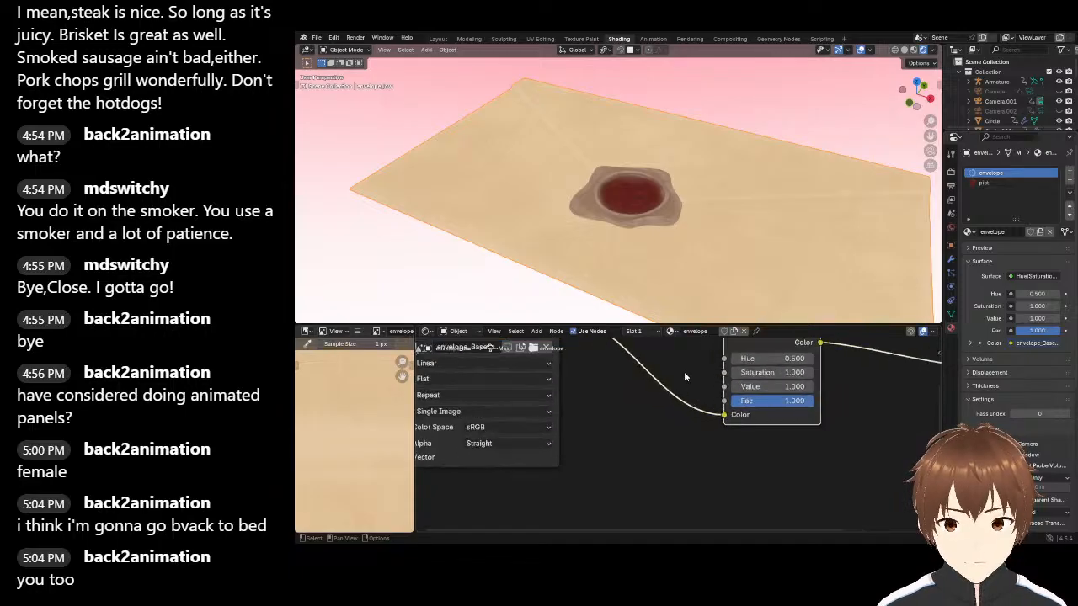
{"action": "scroll", "coordinate": [682, 378], "scroll_direction": "up", "scroll_amount": 2}
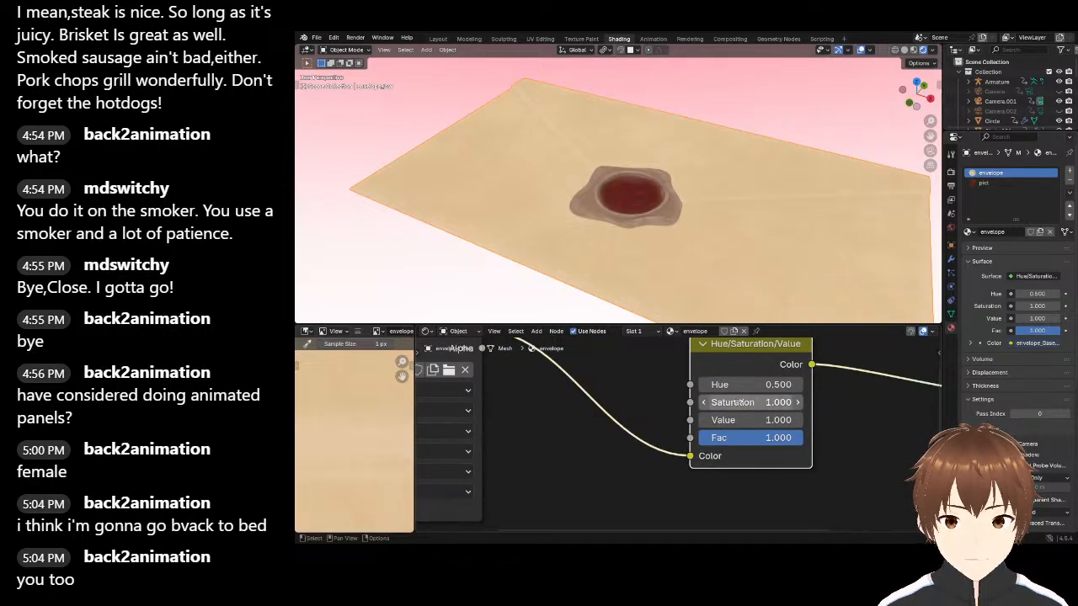
{"action": "mouse_move", "coordinate": [733, 420]}
{"action": "left_mouse_down"}
{"action": "mouse_move", "coordinate": [698, 420]}
{"action": "mouse_move", "coordinate": [734, 420]}
{"action": "left_mouse_up"}
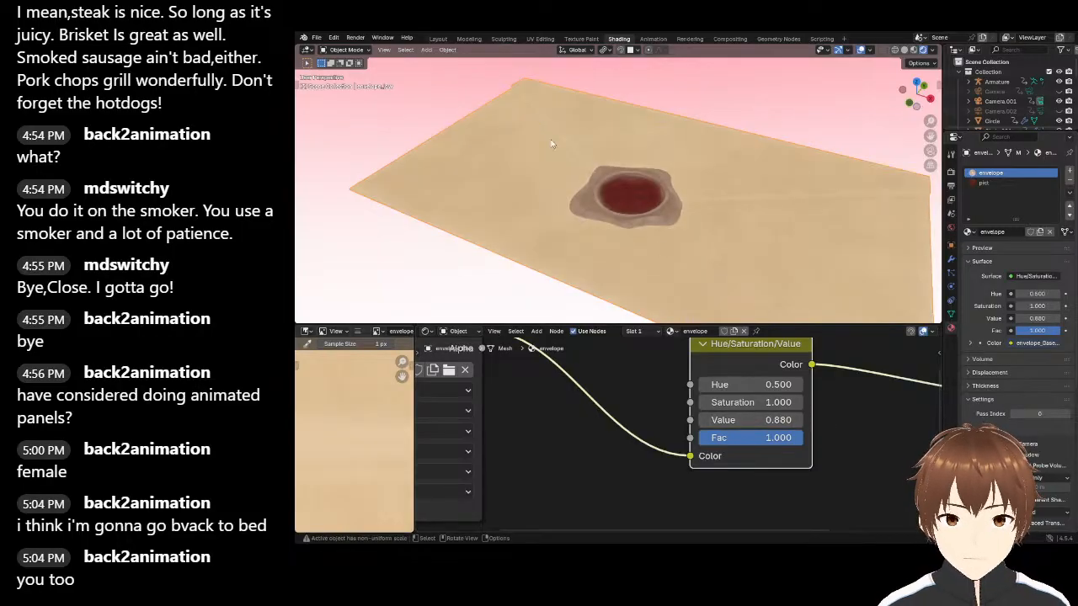
Adjust the pict material's Hue/Saturation/Value node to Hue 0.510, Saturation 0.980 and Value 1.750
{"action": "left_click", "coordinate": [983, 182]}
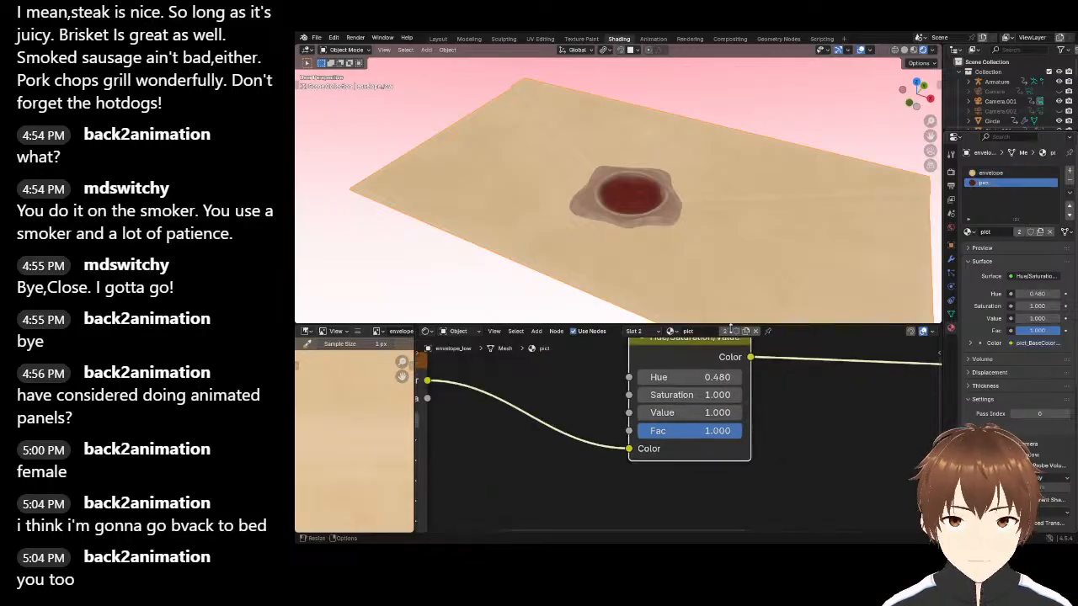
{"action": "left_click_drag", "start_coordinate": [640, 412], "coordinate": [684, 412]}
{"action": "middle_click_drag", "start_coordinate": [699, 236], "coordinate": [722, 210]}
{"action": "left_click_drag", "start_coordinate": [682, 395], "coordinate": [671, 395]}
{"action": "middle_click_drag", "start_coordinate": [665, 269], "coordinate": [675, 313]}
{"action": "mouse_move", "coordinate": [674, 394]}
{"action": "left_mouse_down"}
{"action": "mouse_move", "coordinate": [699, 395]}
{"action": "mouse_move", "coordinate": [674, 395]}
{"action": "mouse_move", "coordinate": [674, 377]}
{"action": "left_mouse_up"}
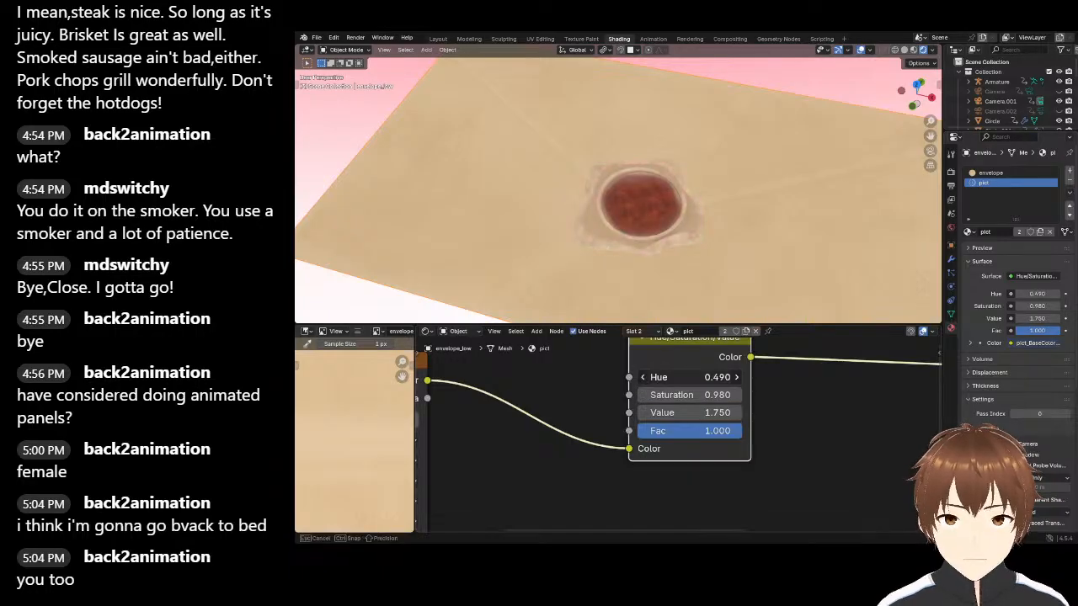
{"action": "left_click_drag", "start_coordinate": [689, 377], "coordinate": [695, 377]}
{"action": "middle_click_drag", "start_coordinate": [627, 253], "coordinate": [581, 219]}
{"action": "scroll", "coordinate": [581, 219], "scroll_direction": "up", "scroll_amount": 2}
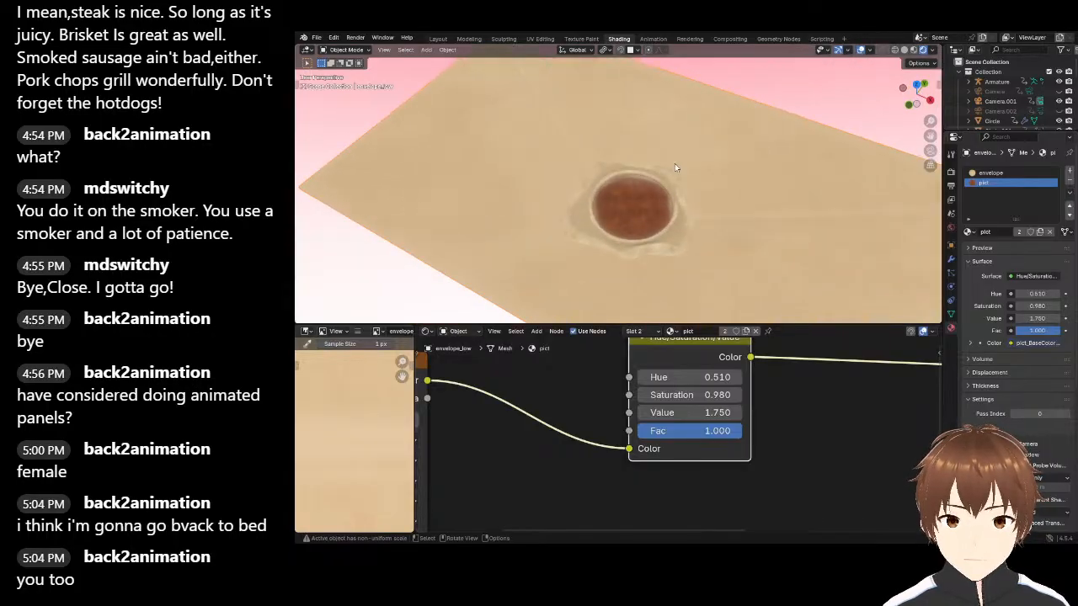
Deselect the envelope and save the current file
{"action": "left_click", "coordinate": [791, 92]}
{"action": "scroll", "coordinate": [652, 187], "scroll_direction": "down", "scroll_amount": 4}
{"action": "middle_click_drag", "start_coordinate": [664, 221], "coordinate": [522, 240]}
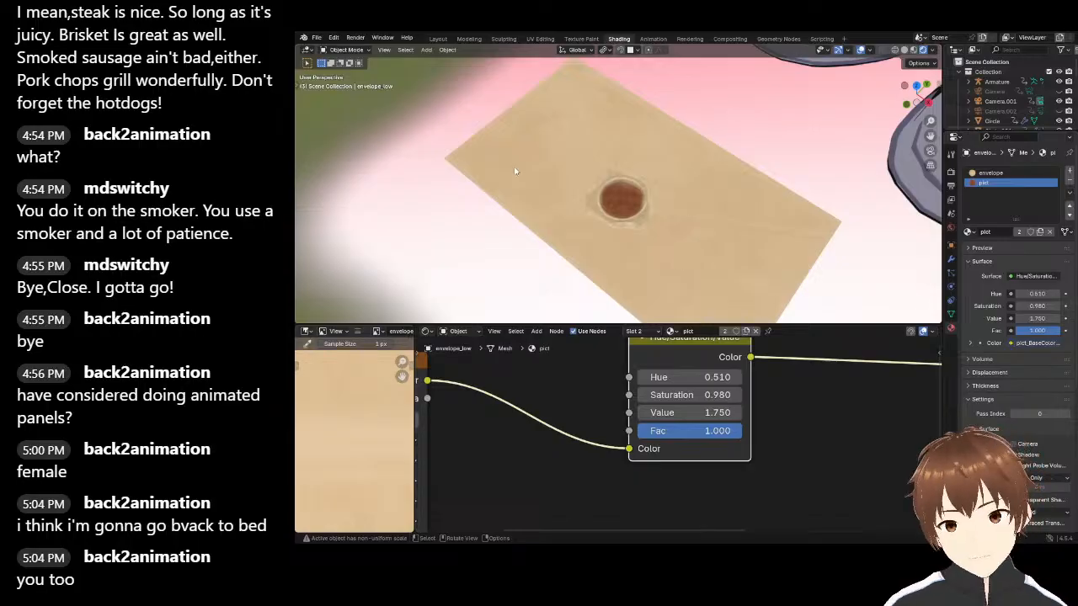
{"action": "left_click", "coordinate": [316, 38]}
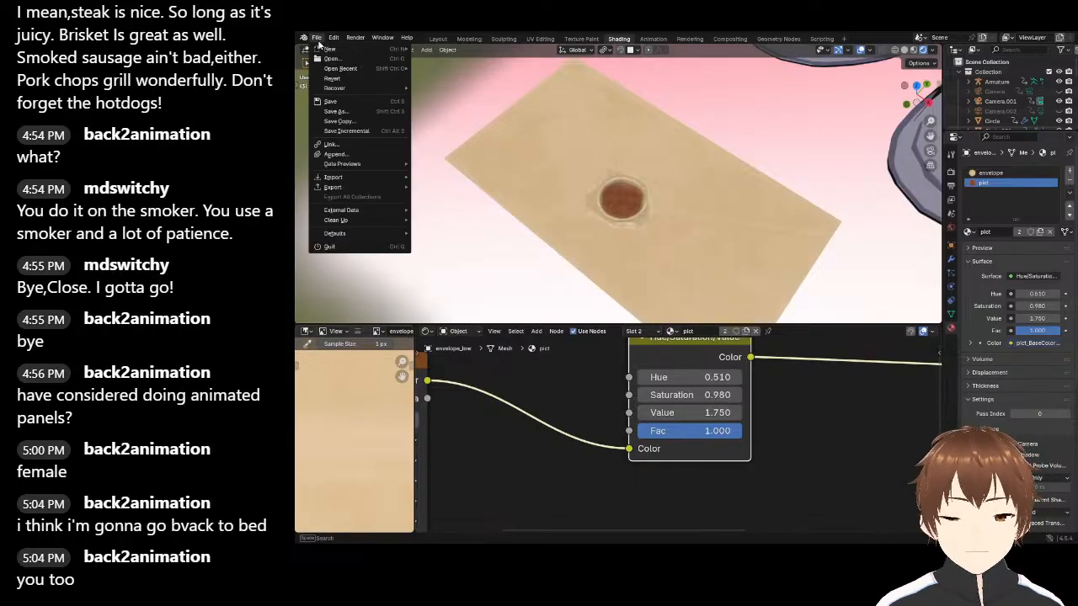
{"action": "left_click", "coordinate": [341, 102]}
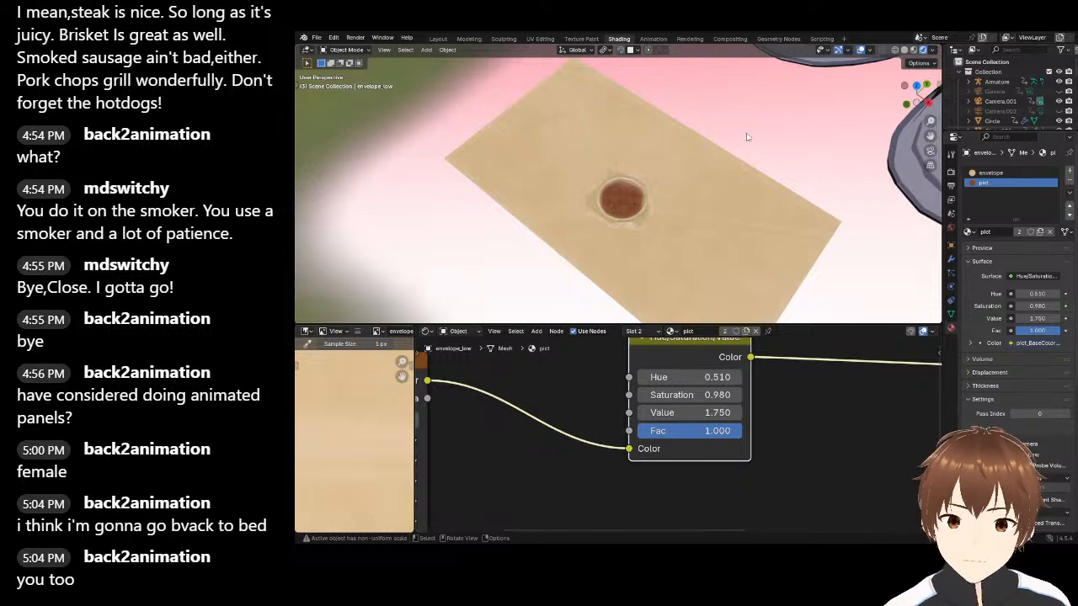
Select the envelope and move it through the scene up to the character's hands
{"action": "scroll", "coordinate": [650, 192], "scroll_direction": "down", "scroll_amount": 8}
{"action": "middle_click_drag", "start_coordinate": [637, 206], "coordinate": [645, 257]}
{"action": "left_click", "coordinate": [630, 205]}
{"action": "scroll", "coordinate": [634, 218], "scroll_direction": "down", "scroll_amount": 4}
{"action": "key", "text": "g"}
{"action": "left_click", "coordinate": [634, 148]}
{"action": "middle_click_drag", "start_coordinate": [633, 148], "coordinate": [637, 247], "text": "shift"}
{"action": "key", "text": "g"}
{"action": "left_click", "coordinate": [618, 140]}
{"action": "middle_click_drag", "start_coordinate": [618, 140], "coordinate": [657, 290], "text": "shift"}
{"action": "key", "text": "g"}
{"action": "left_click", "coordinate": [649, 143]}
{"action": "middle_click_drag", "start_coordinate": [649, 144], "coordinate": [672, 300], "text": "shift"}
{"action": "key", "text": "g"}
{"action": "left_click", "coordinate": [692, 167]}
Rotate the envelope in side view so it stands nearly upright between the character's hands
{"action": "scroll", "coordinate": [656, 146], "scroll_direction": "up", "scroll_amount": 5}
{"action": "middle_click_drag", "start_coordinate": [655, 146], "coordinate": [724, 132]}
{"action": "key", "text": "r"}
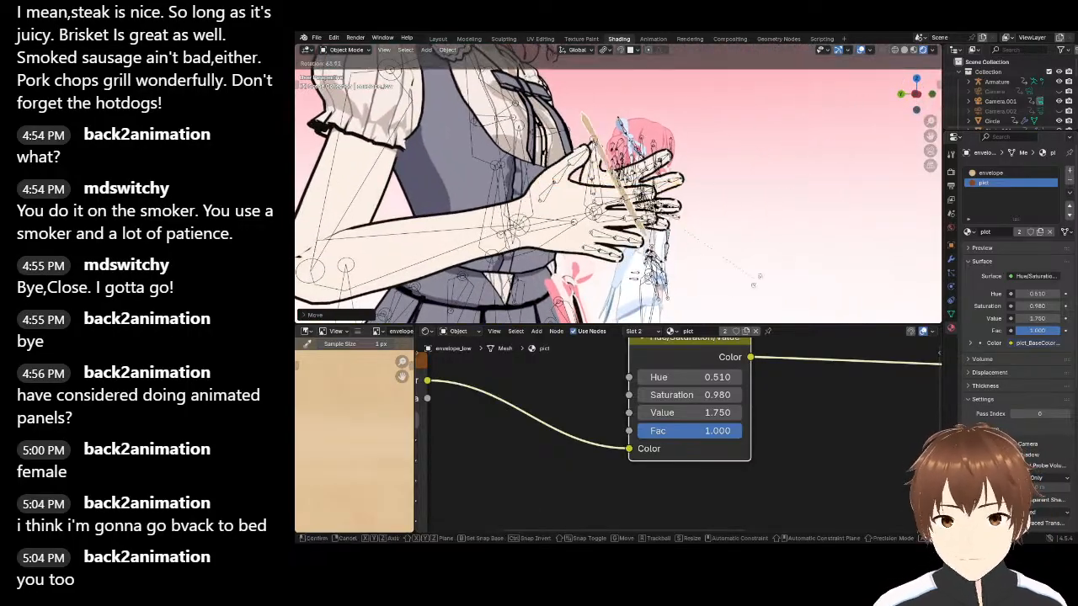
{"action": "left_click", "coordinate": [704, 251]}
Move the envelope sideways so it sits centered in the character's hands in front of her chest
{"action": "middle_click_drag", "start_coordinate": [712, 233], "coordinate": [563, 163]}
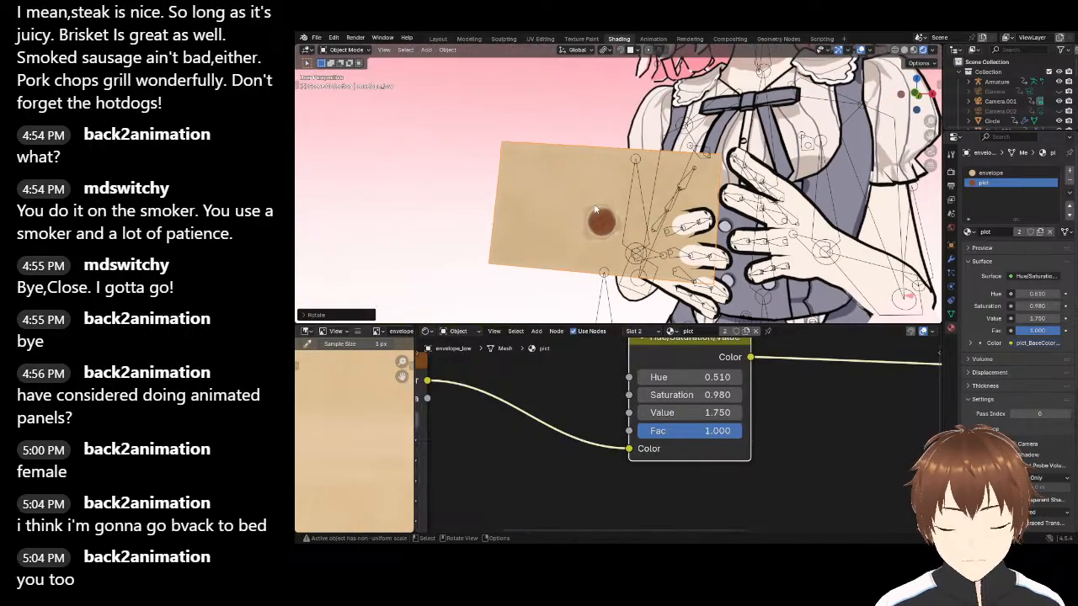
{"action": "middle_click_drag", "start_coordinate": [596, 216], "coordinate": [608, 222]}
{"action": "key", "text": "g"}
{"action": "left_click", "coordinate": [718, 212]}
{"action": "middle_click_drag", "start_coordinate": [717, 213], "coordinate": [630, 193]}
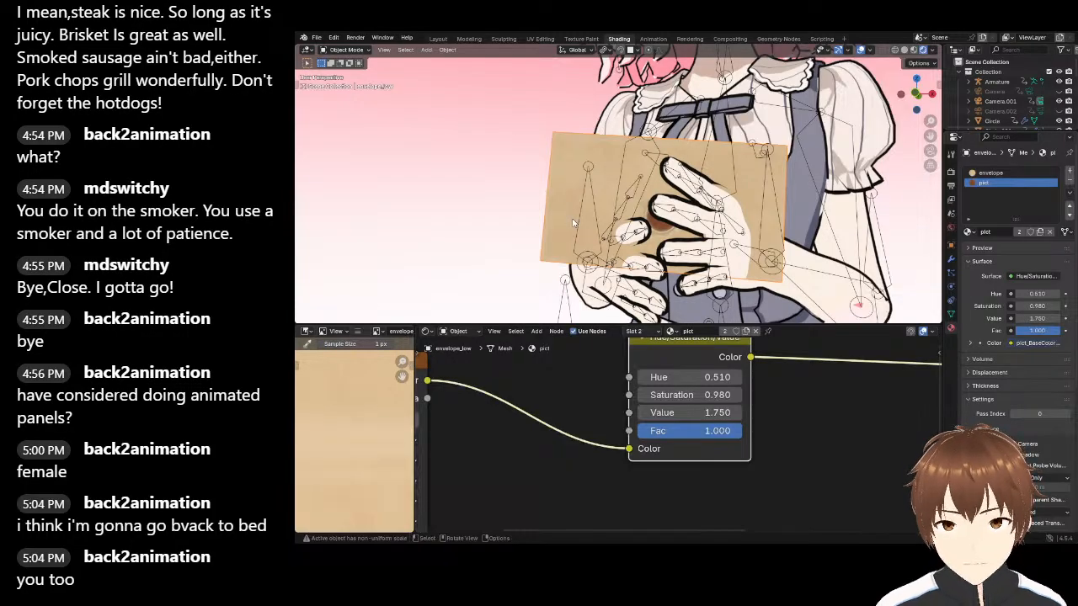
Set the pict material's Saturation to 0 and lower the Saturation in the envelope material's Hue/Saturation/Value node
{"action": "left_click_drag", "start_coordinate": [712, 395], "coordinate": [623, 395]}
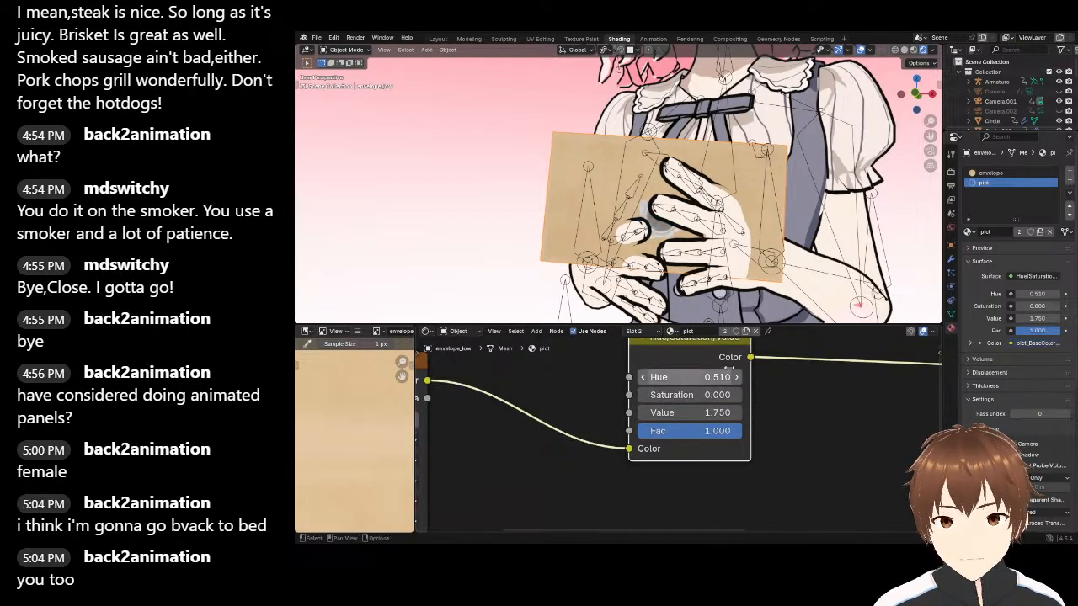
{"action": "left_click", "coordinate": [992, 174]}
{"action": "mouse_move", "coordinate": [742, 401]}
{"action": "left_mouse_down"}
{"action": "mouse_move", "coordinate": [688, 402]}
{"action": "mouse_move", "coordinate": [722, 402]}
{"action": "left_mouse_up"}
Raise the pict material's Saturation to 0.500 and check the envelope against the character and mailbox
{"action": "left_click", "coordinate": [998, 183]}
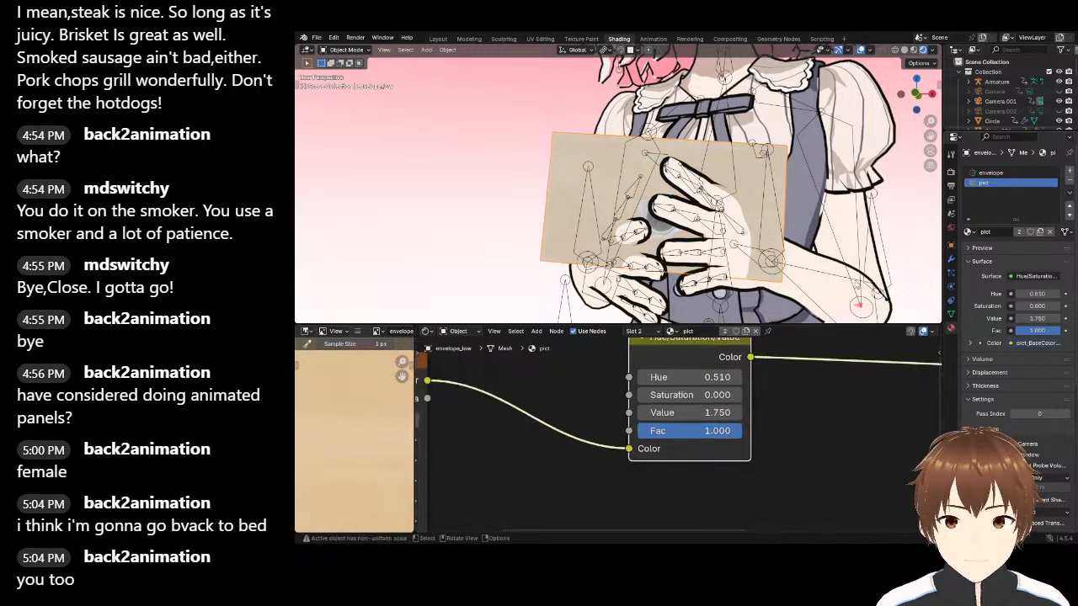
{"action": "left_click", "coordinate": [735, 399]}
{"action": "left_click", "coordinate": [735, 399]}
{"action": "left_click", "coordinate": [735, 399]}
{"action": "left_click", "coordinate": [736, 399]}
{"action": "left_click", "coordinate": [736, 399]}
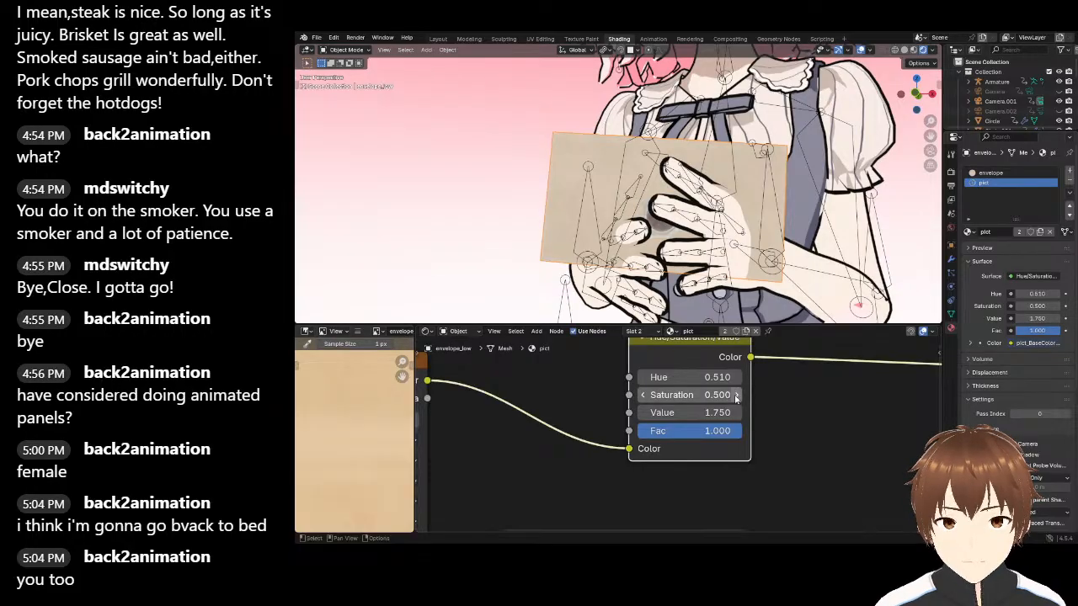
{"action": "scroll", "coordinate": [518, 174], "scroll_direction": "down", "scroll_amount": 9}
{"action": "scroll", "coordinate": [518, 174], "scroll_direction": "down", "scroll_amount": 3}
{"action": "scroll", "coordinate": [505, 168], "scroll_direction": "up", "scroll_amount": 6}
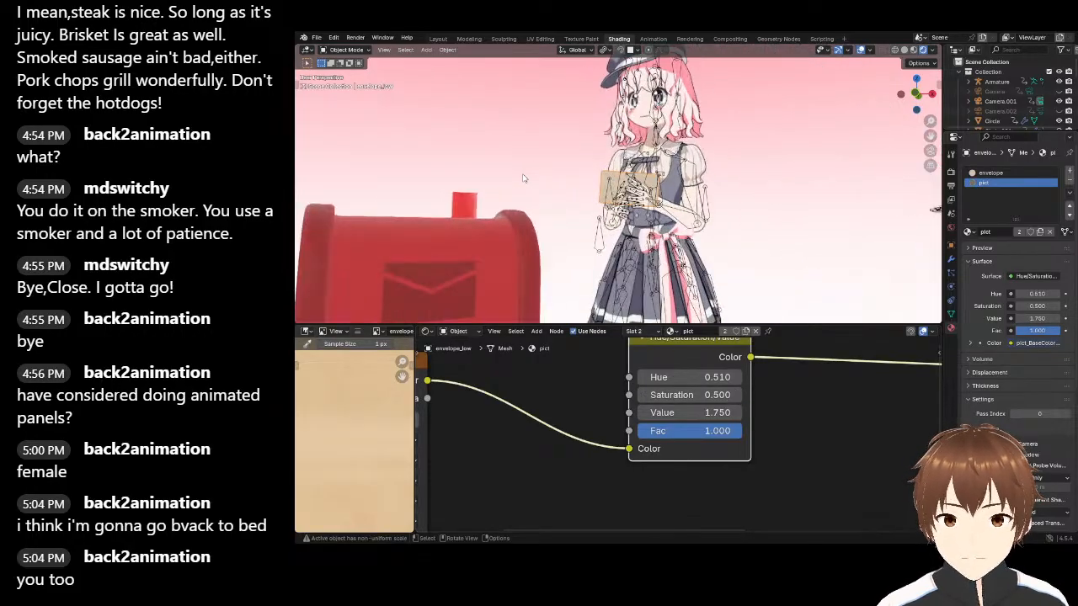
{"action": "scroll", "coordinate": [503, 167], "scroll_direction": "up", "scroll_amount": 3}
{"action": "middle_click_drag", "start_coordinate": [585, 202], "coordinate": [608, 229]}
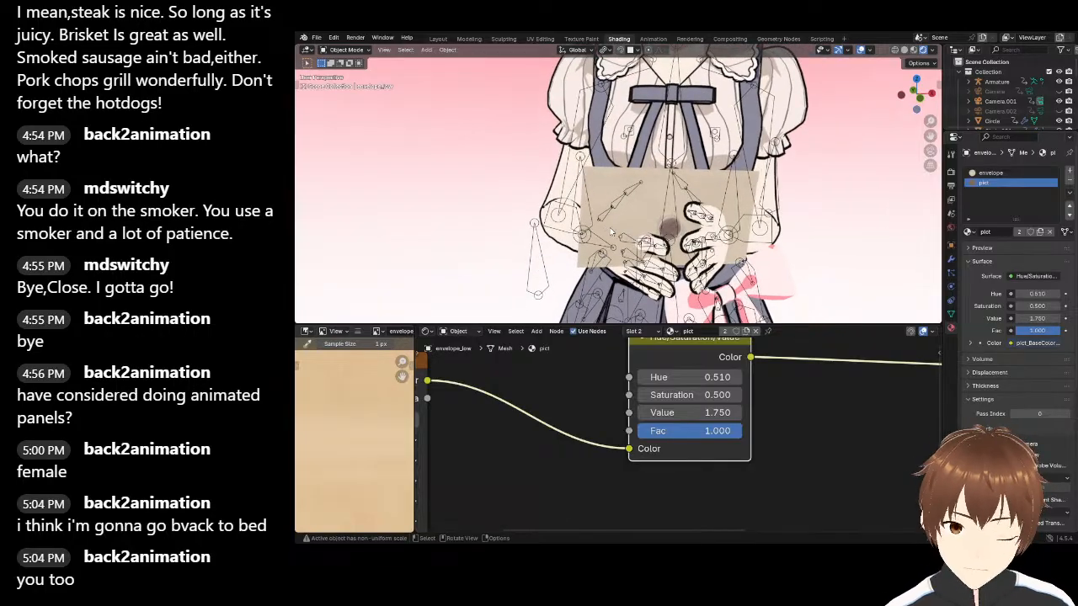
Remove the round wax seal from the envelope mesh in Edit Mode and return to Object Mode
{"action": "scroll", "coordinate": [616, 224], "scroll_direction": "up", "scroll_amount": 3}
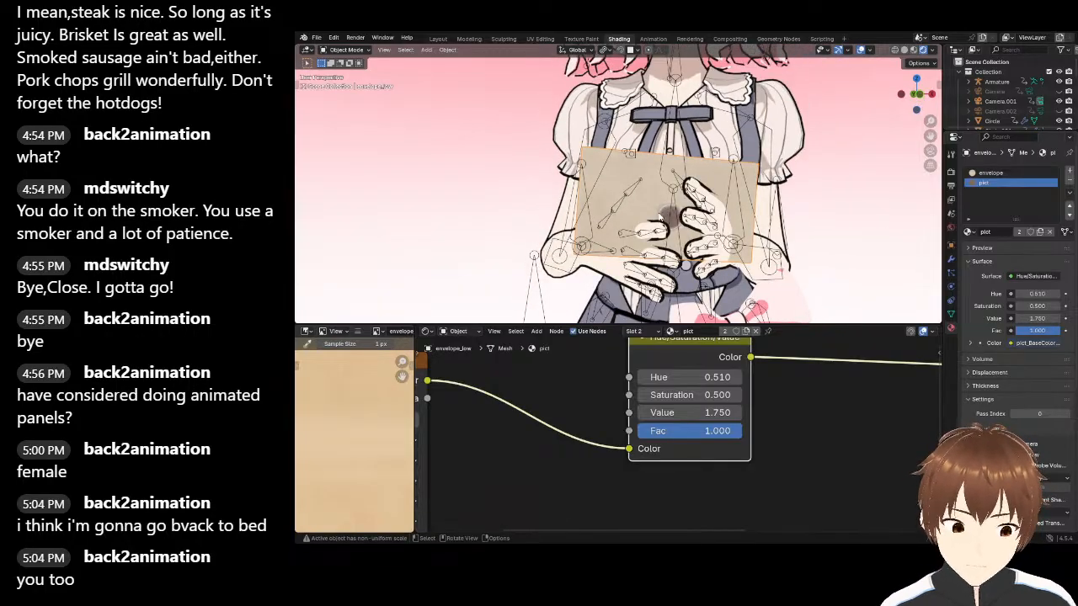
{"action": "left_click", "coordinate": [648, 220]}
{"action": "scroll", "coordinate": [648, 221], "scroll_direction": "up", "scroll_amount": 3}
{"action": "middle_click_drag", "start_coordinate": [647, 220], "coordinate": [615, 197], "text": "shift"}
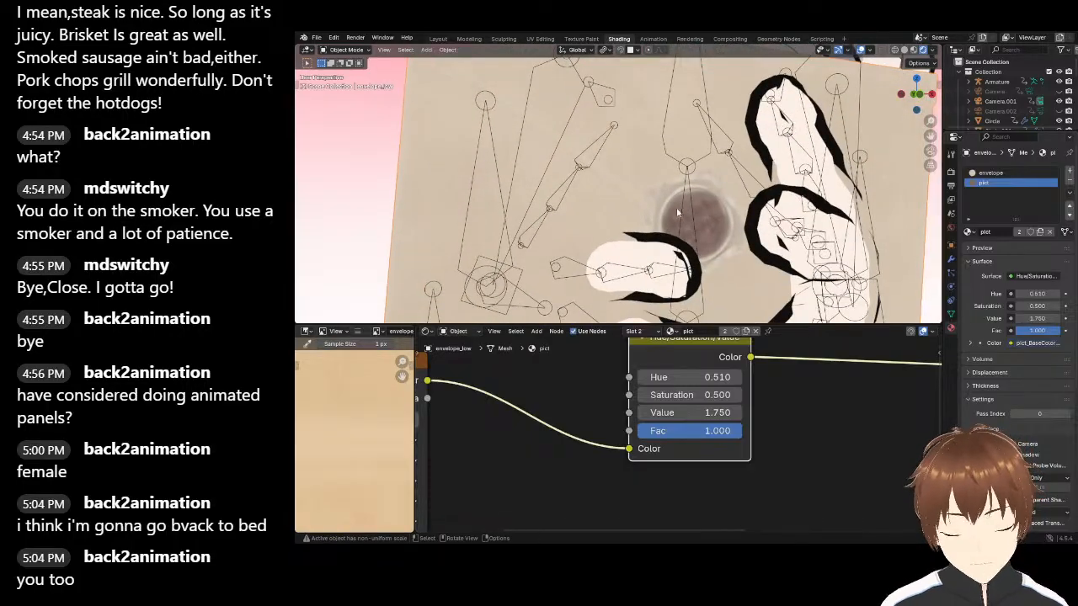
{"action": "key", "text": "Tab"}
{"action": "key", "text": "alt+a"}
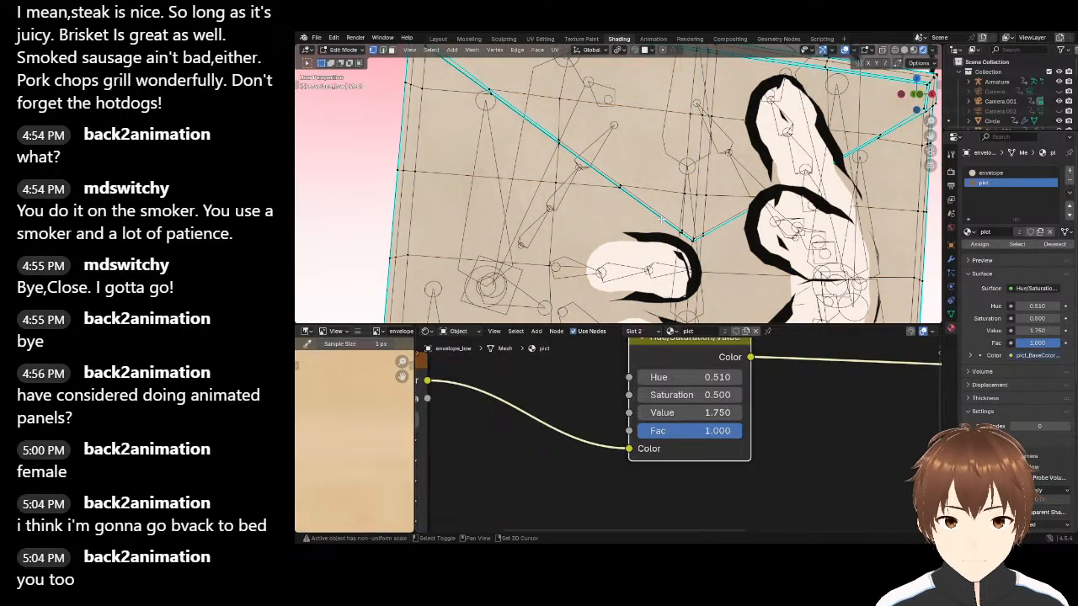
{"action": "left_click", "coordinate": [352, 51]}
{"action": "left_click", "coordinate": [349, 65]}
{"action": "scroll", "coordinate": [519, 169], "scroll_direction": "down", "scroll_amount": 10}
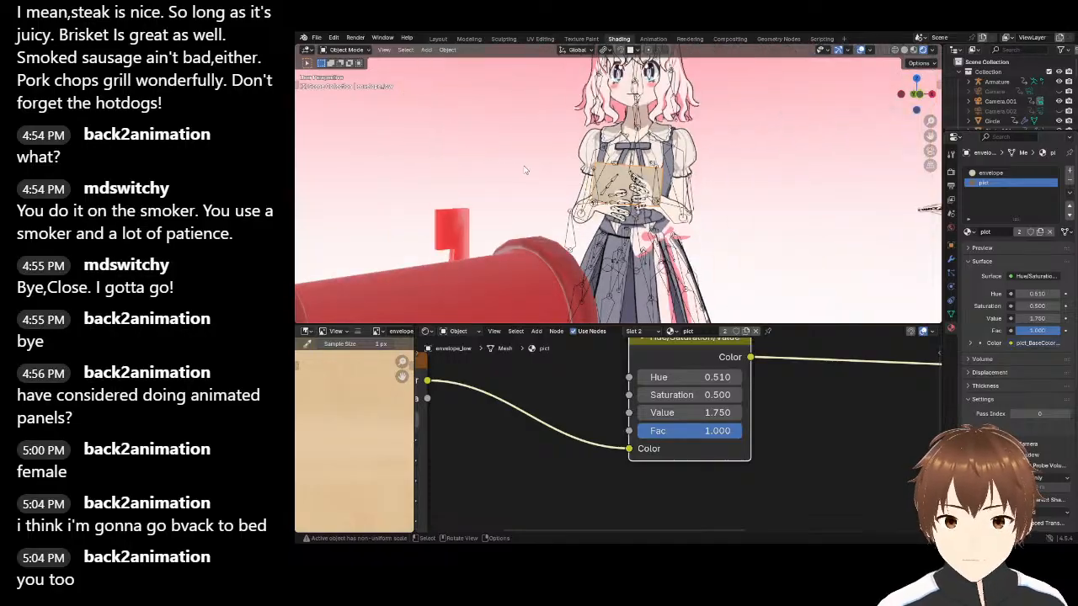
Set the pict material's Saturation to 0 and the envelope material's Saturation to 0.200
{"action": "left_click", "coordinate": [539, 170]}
{"action": "scroll", "coordinate": [542, 171], "scroll_direction": "up", "scroll_amount": 4}
{"action": "scroll", "coordinate": [541, 170], "scroll_direction": "up", "scroll_amount": 6}
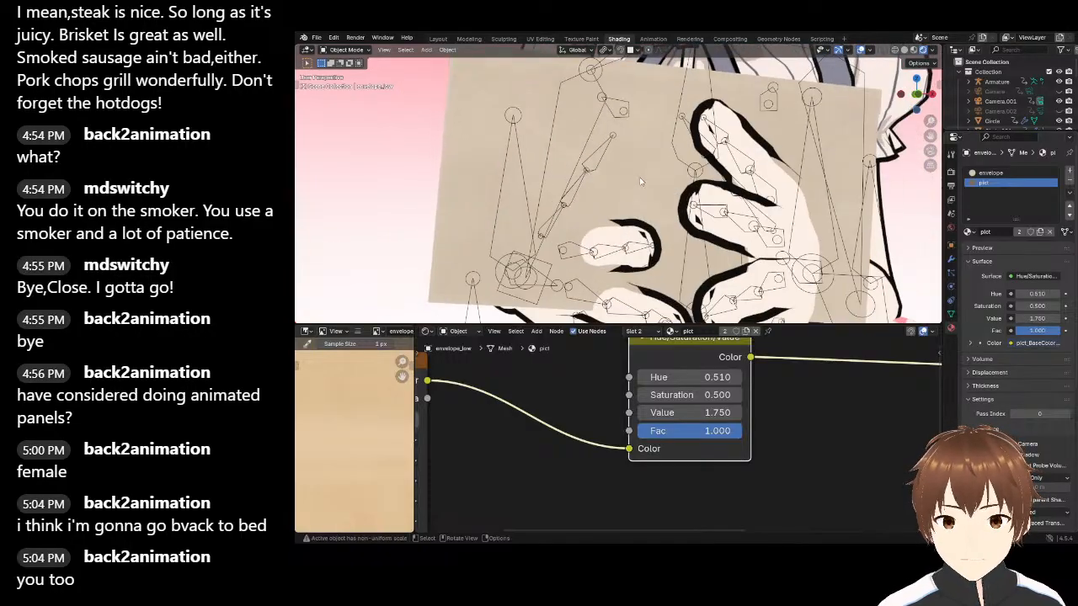
{"action": "left_click_drag", "start_coordinate": [683, 395], "coordinate": [661, 396]}
{"action": "left_click", "coordinate": [991, 173]}
{"action": "left_click_drag", "start_coordinate": [741, 403], "coordinate": [711, 403]}
{"action": "left_click", "coordinate": [797, 402]}
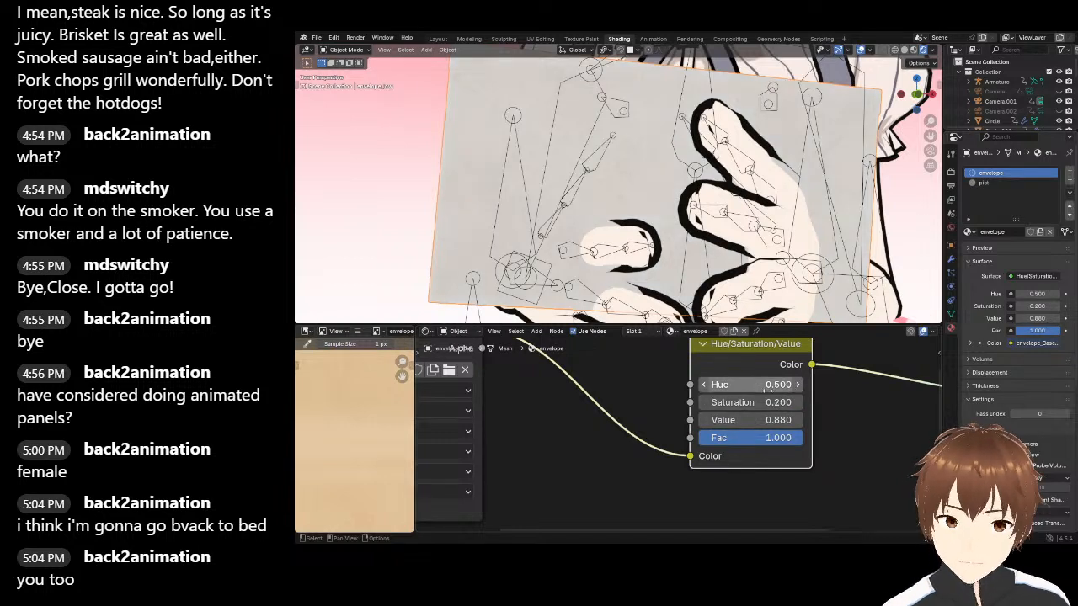
Set the envelope material's Hue to 0.480 and its Value to 1.180 in the Hue/Saturation/Value node
{"action": "left_click_drag", "start_coordinate": [758, 384], "coordinate": [714, 385]}
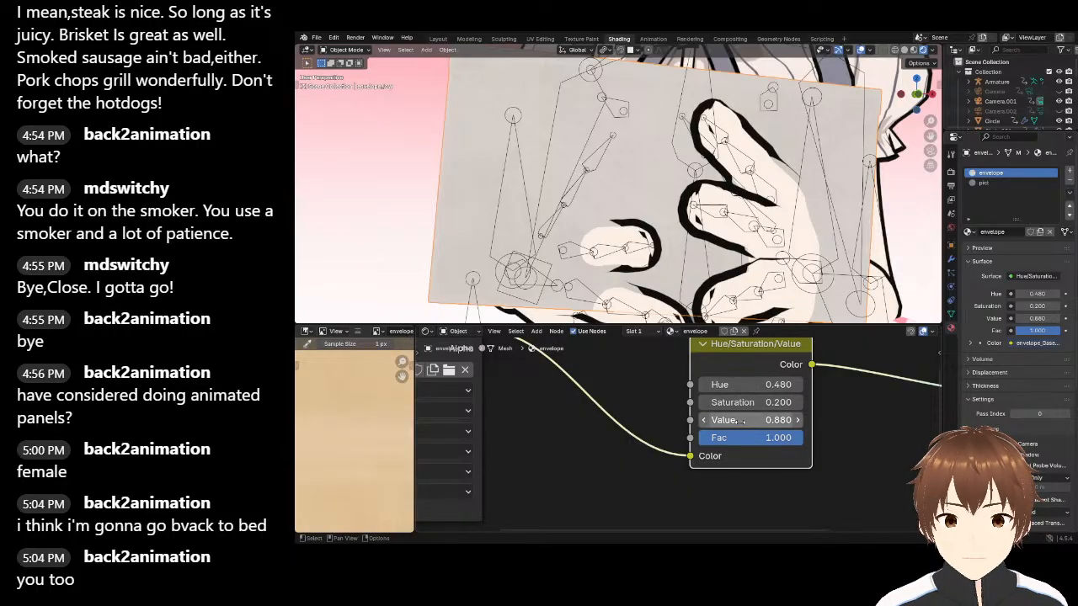
{"action": "mouse_move", "coordinate": [744, 420]}
{"action": "left_mouse_down"}
{"action": "mouse_move", "coordinate": [765, 420]}
{"action": "mouse_move", "coordinate": [745, 420]}
{"action": "mouse_move", "coordinate": [755, 421]}
{"action": "left_mouse_up"}
{"action": "scroll", "coordinate": [726, 269], "scroll_direction": "down", "scroll_amount": 6}
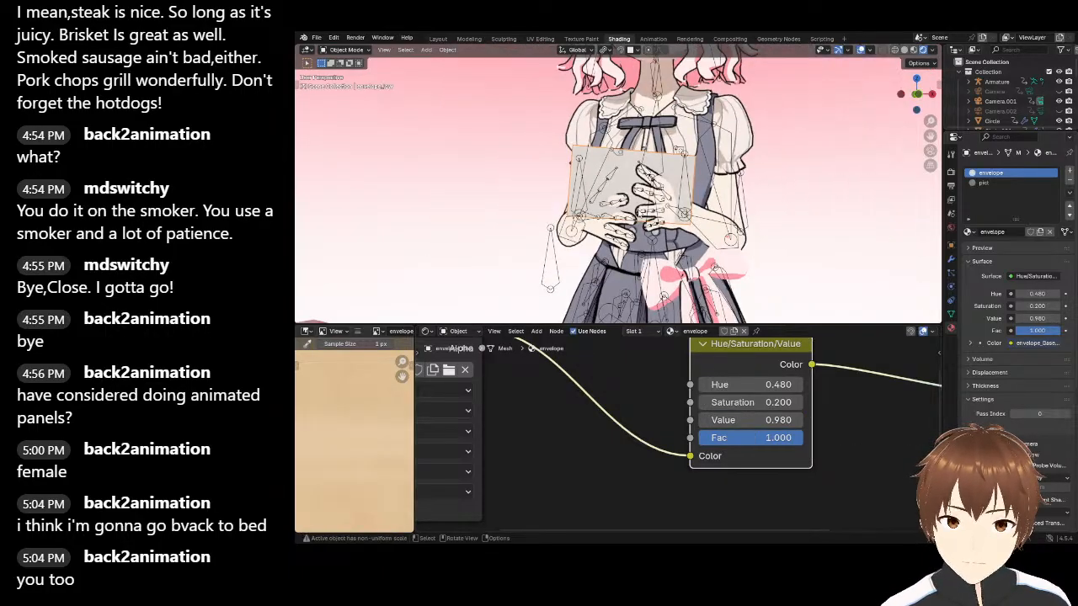
{"action": "scroll", "coordinate": [732, 270], "scroll_direction": "up", "scroll_amount": 1}
{"action": "left_click", "coordinate": [795, 425]}
{"action": "left_click", "coordinate": [796, 424]}
{"action": "left_click", "coordinate": [796, 425]}
{"action": "scroll", "coordinate": [658, 290], "scroll_direction": "up", "scroll_amount": 4}
{"action": "scroll", "coordinate": [659, 290], "scroll_direction": "up", "scroll_amount": 2}
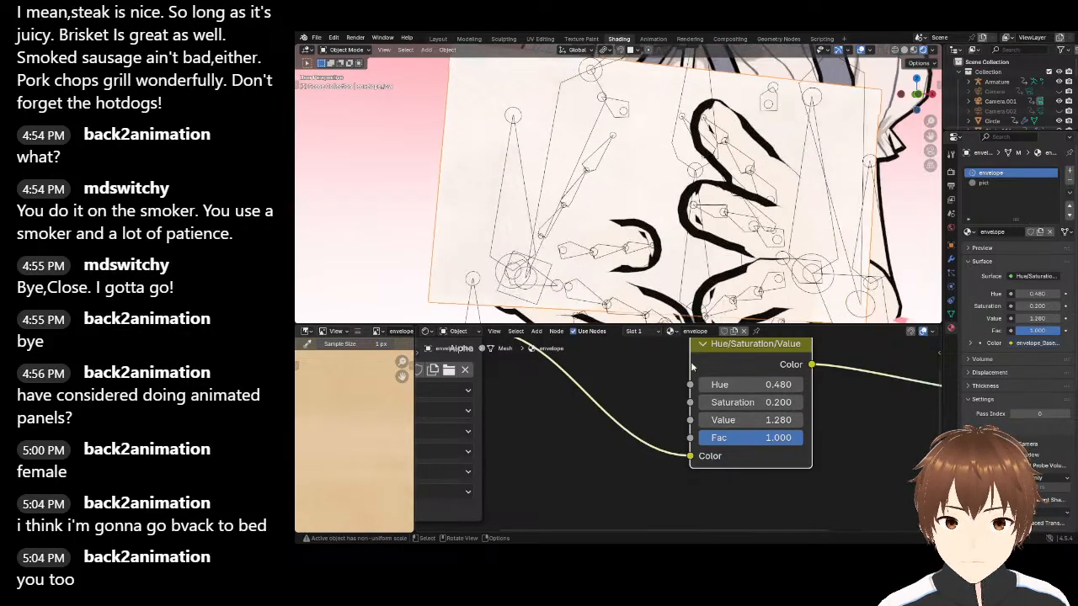
{"action": "left_click", "coordinate": [701, 420]}
Insert a Brightness/Contrast node between Hue/Saturation/Value and Material Output in the envelope material and set its Contrast to -2.300
{"action": "middle_click_drag", "start_coordinate": [844, 417], "coordinate": [734, 458]}
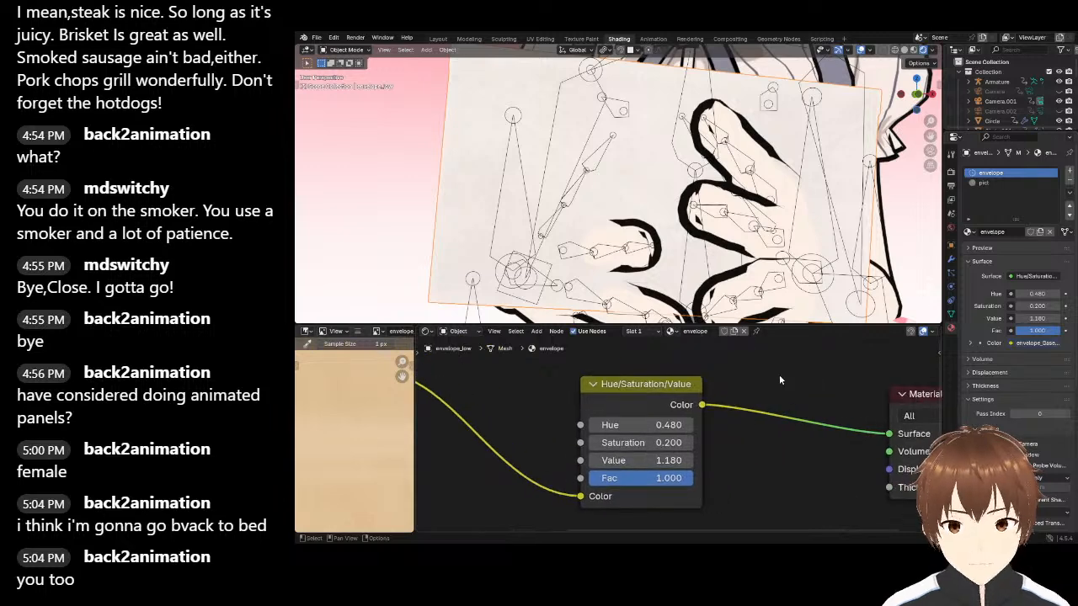
{"action": "key", "text": "shift+a"}
{"action": "left_click", "coordinate": [755, 341]}
{"action": "type", "text": "cor"}
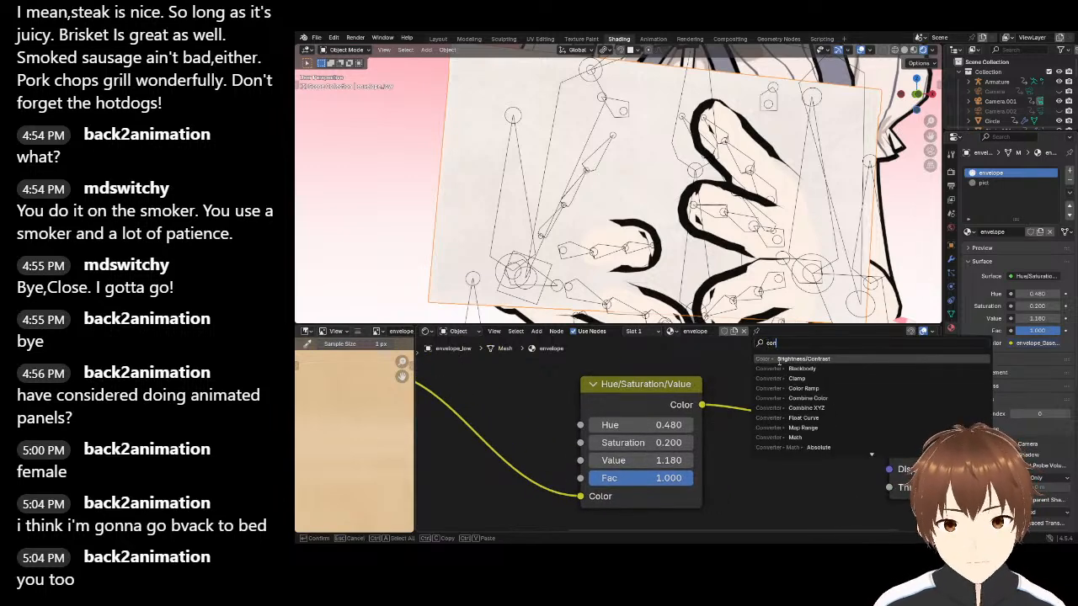
{"action": "key", "text": "Return"}
{"action": "left_click", "coordinate": [783, 396]}
{"action": "left_click_drag", "start_coordinate": [792, 455], "coordinate": [712, 469]}
{"action": "mouse_move", "coordinate": [640, 227]}
{"action": "middle_mouse_down"}
{"action": "mouse_move", "coordinate": [670, 214]}
{"action": "mouse_move", "coordinate": [782, 231]}
{"action": "mouse_move", "coordinate": [637, 224]}
{"action": "middle_mouse_up"}
{"action": "scroll", "coordinate": [638, 224], "scroll_direction": "down", "scroll_amount": 3}
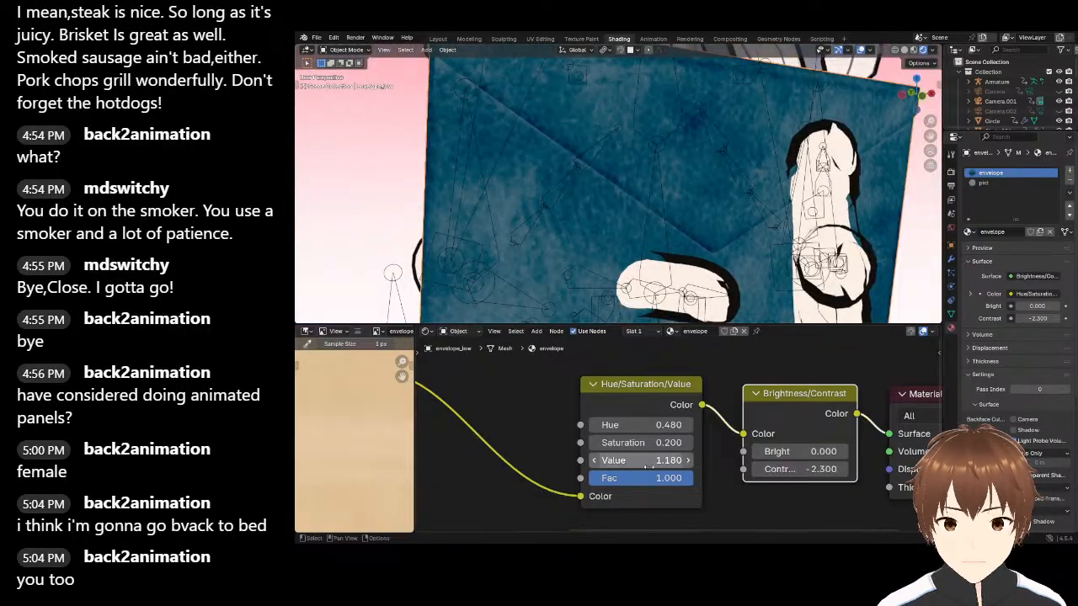
Lower the envelope material's Value to 0.620 and compare the envelope with the character from afar and close up
{"action": "mouse_move", "coordinate": [650, 461]}
{"action": "left_mouse_down"}
{"action": "mouse_move", "coordinate": [668, 461]}
{"action": "mouse_move", "coordinate": [647, 460]}
{"action": "left_mouse_up"}
{"action": "left_click_drag", "start_coordinate": [641, 461], "coordinate": [616, 461]}
{"action": "scroll", "coordinate": [648, 217], "scroll_direction": "down", "scroll_amount": 8}
{"action": "scroll", "coordinate": [648, 218], "scroll_direction": "up", "scroll_amount": 8}
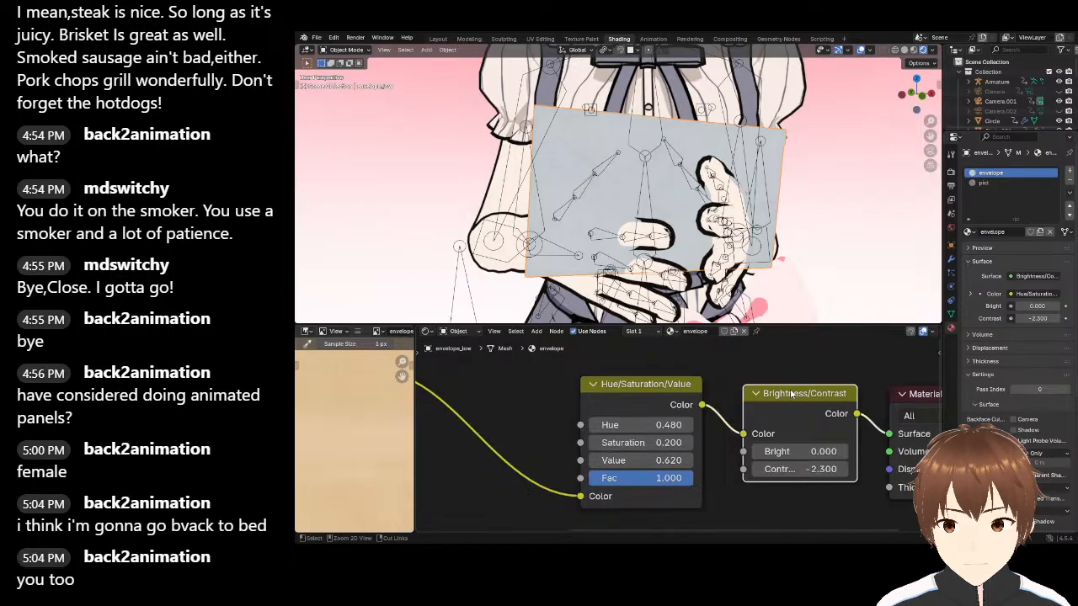
Undo the last Value change, delete the Brightness/Contrast node and reconnect Hue/Saturation/Value directly to the Material Output's Surface
{"action": "key", "text": "ctrl+z"}
{"action": "key", "text": "x"}
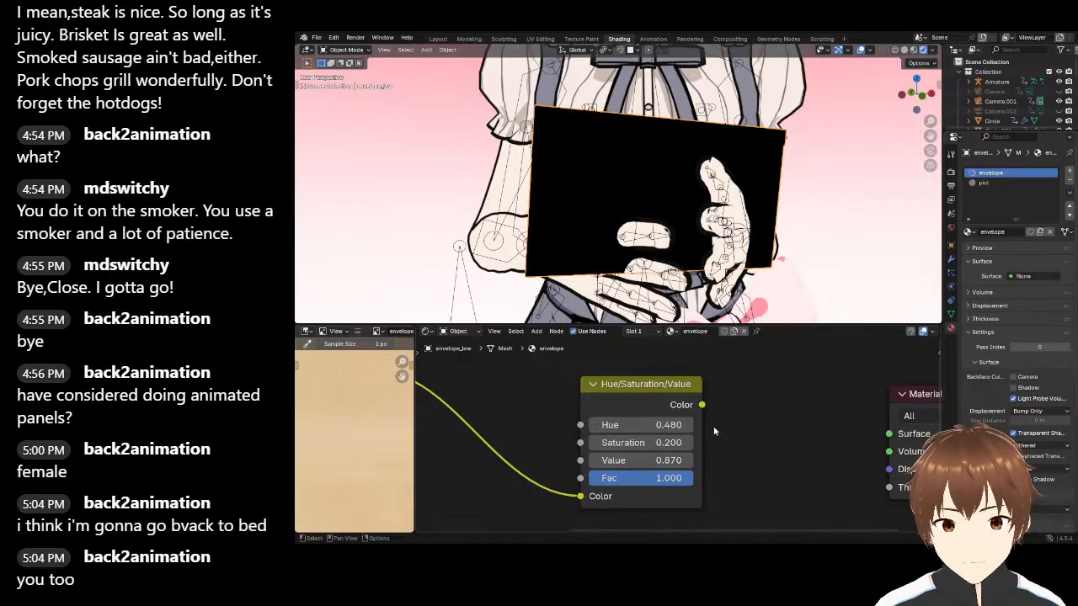
{"action": "left_click", "coordinate": [663, 382], "text": "ctrl+shift"}
{"action": "scroll", "coordinate": [649, 421], "scroll_direction": "down", "scroll_amount": 3}
{"action": "scroll", "coordinate": [645, 267], "scroll_direction": "down", "scroll_amount": 5}
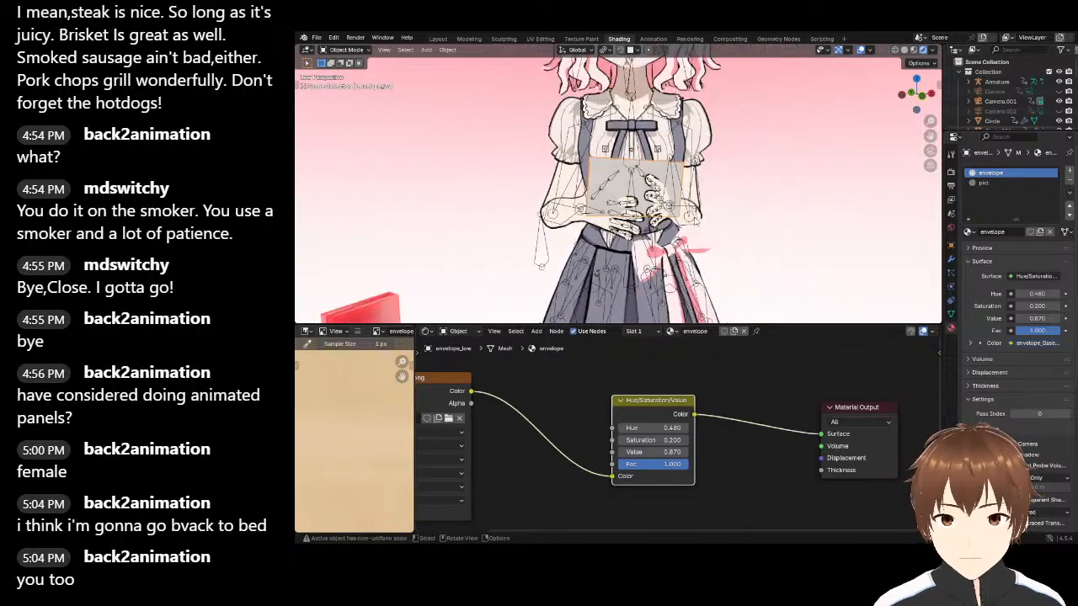
{"action": "scroll", "coordinate": [686, 209], "scroll_direction": "down", "scroll_amount": 5}
{"action": "scroll", "coordinate": [669, 221], "scroll_direction": "up", "scroll_amount": 7}
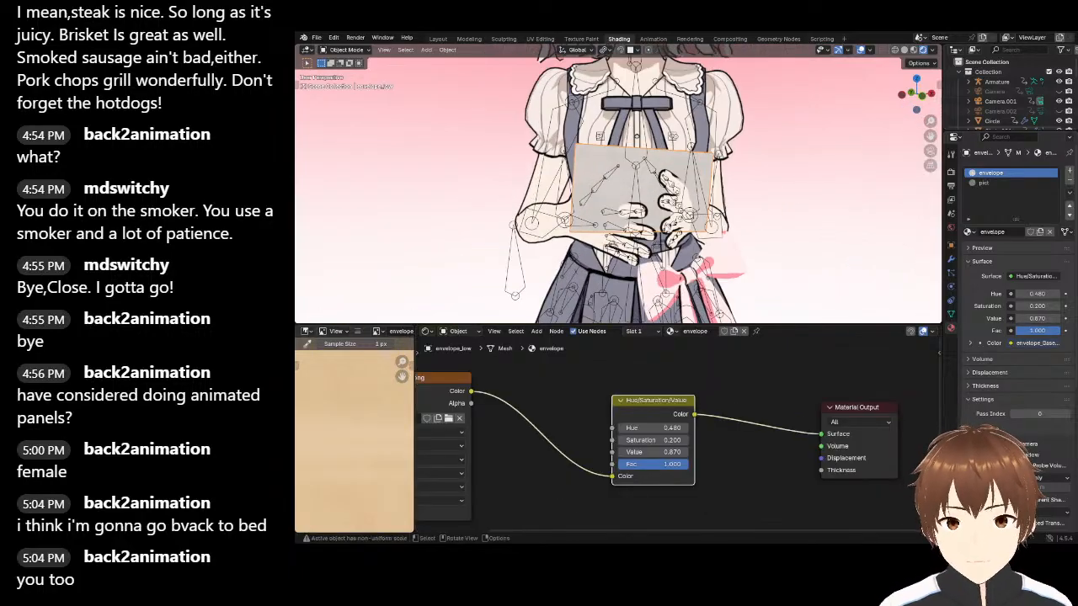
{"action": "scroll", "coordinate": [665, 228], "scroll_direction": "up", "scroll_amount": 1}
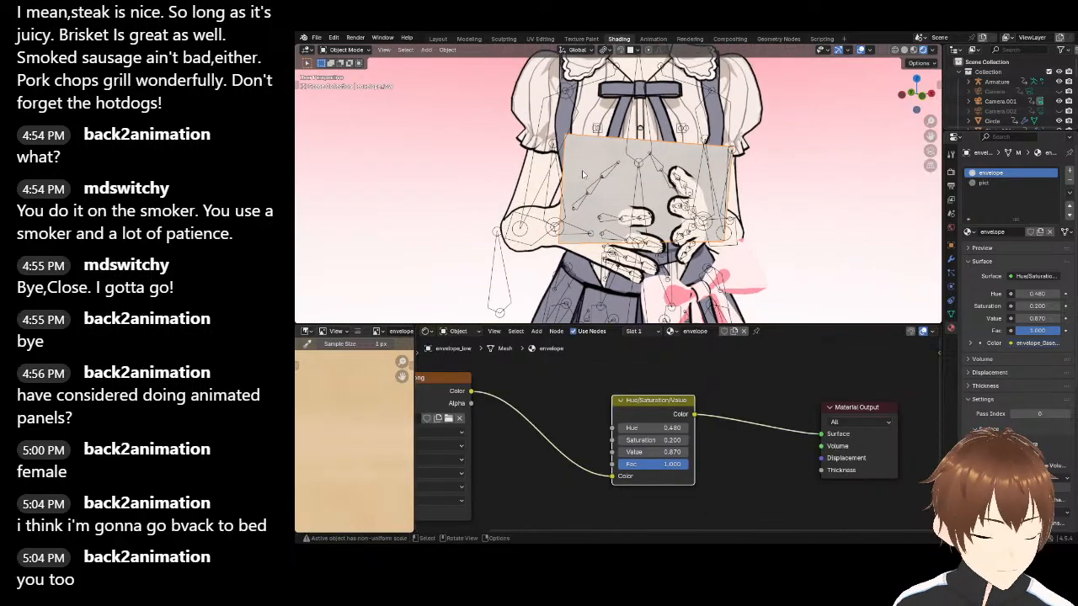
{"action": "key", "text": "Delete"}
{"action": "key", "text": "ctrl+z"}
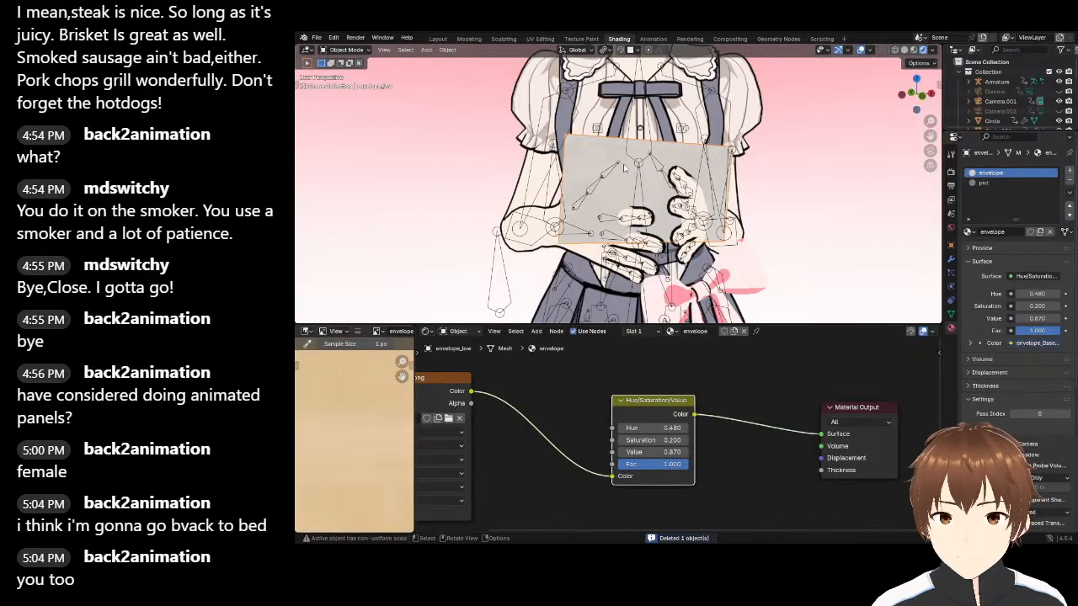
Delete the base color image texture node and the Hue/Saturation/Value node from the envelope material
{"action": "left_click_drag", "start_coordinate": [826, 378], "coordinate": [825, 378]}
{"action": "middle_click_drag", "start_coordinate": [416, 389], "coordinate": [462, 395]}
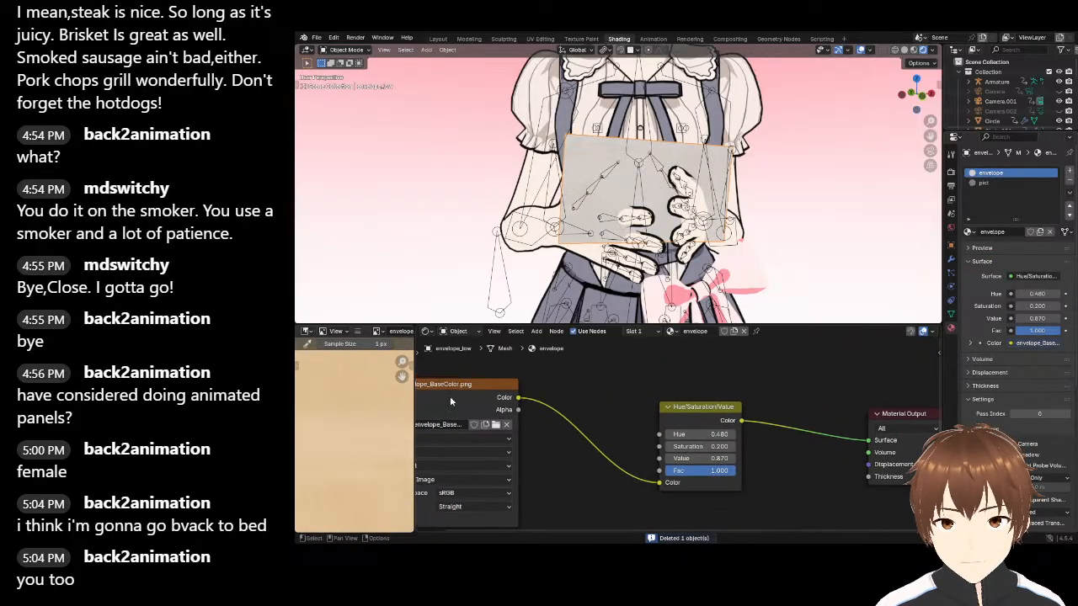
{"action": "left_click", "coordinate": [452, 394]}
{"action": "key", "text": "Delete"}
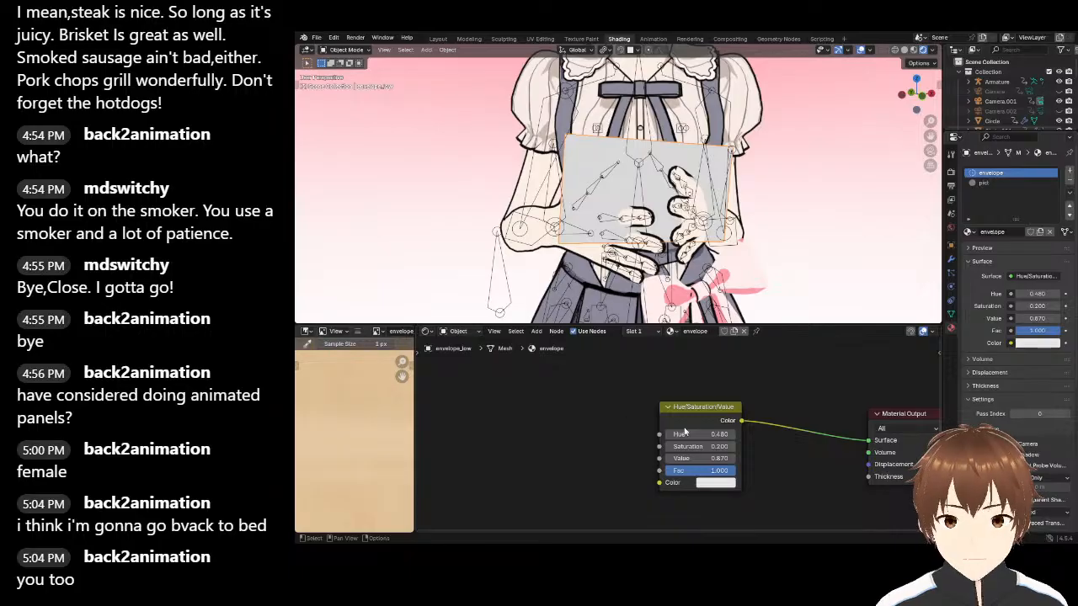
{"action": "left_click", "coordinate": [712, 406]}
{"action": "key", "text": "Delete"}
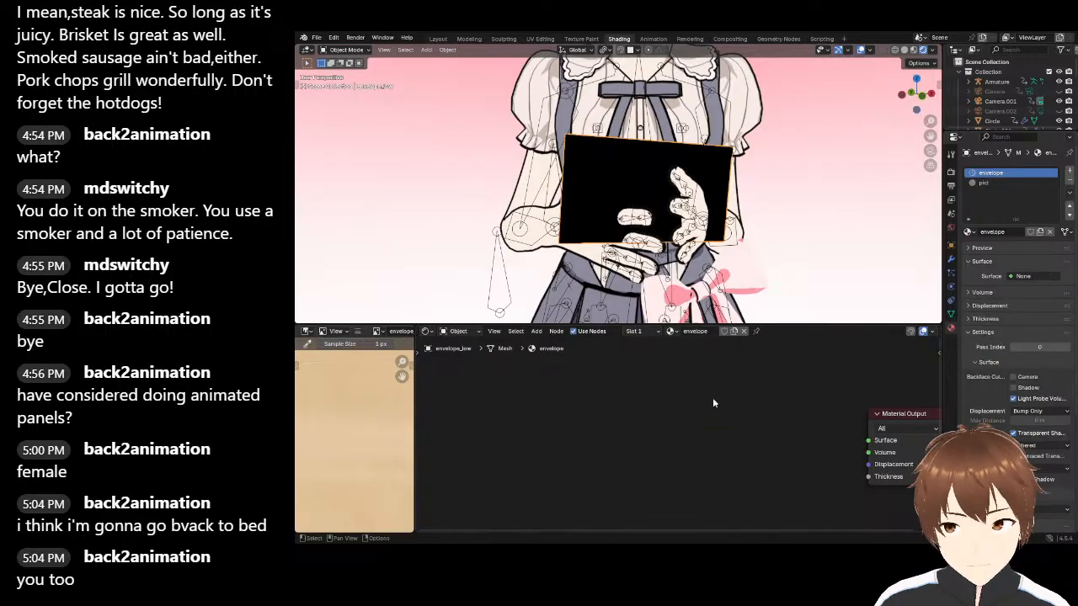
Add an RGB node set to white to the envelope material and connect it to the Material Output's Surface
{"action": "key", "text": "shift+a"}
{"action": "type", "text": "rgb"}
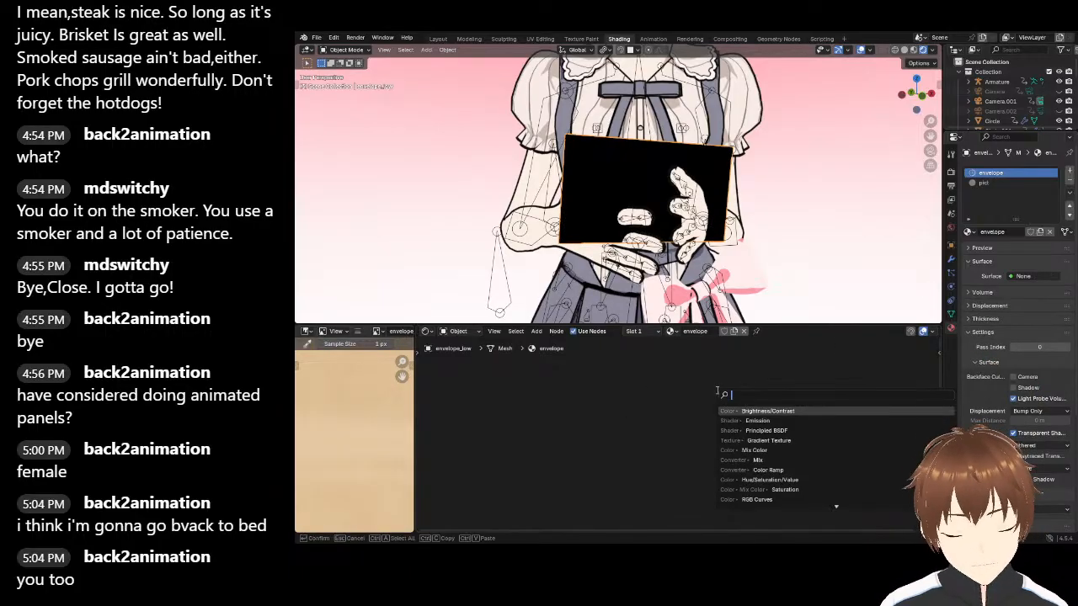
{"action": "left_click", "coordinate": [715, 411]}
{"action": "left_click", "coordinate": [644, 429]}
{"action": "left_click_drag", "start_coordinate": [650, 440], "coordinate": [650, 431]}
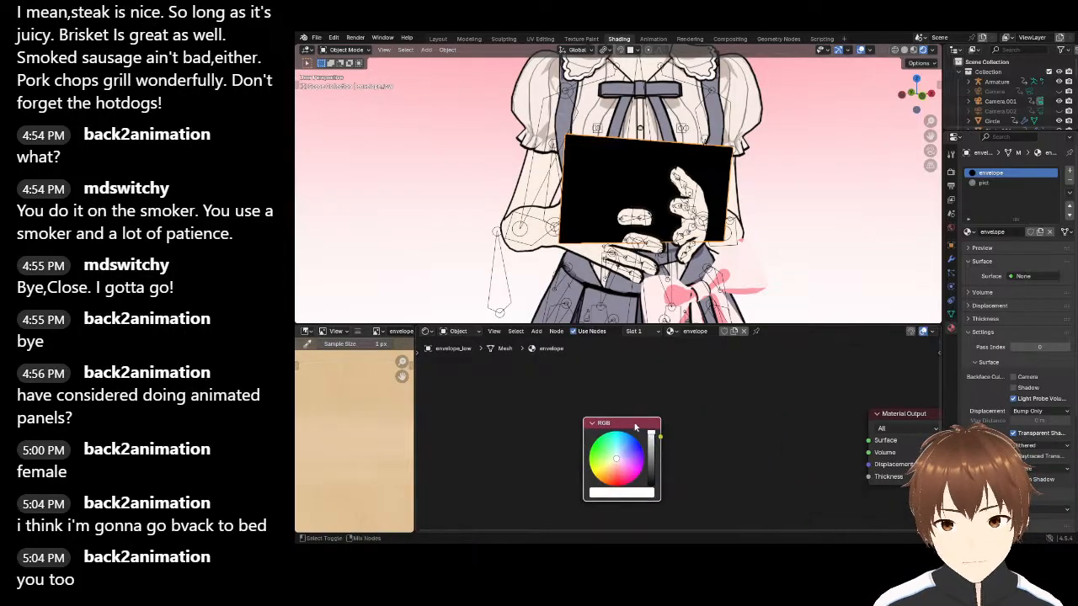
{"action": "left_click", "coordinate": [639, 421], "text": "ctrl+shift"}
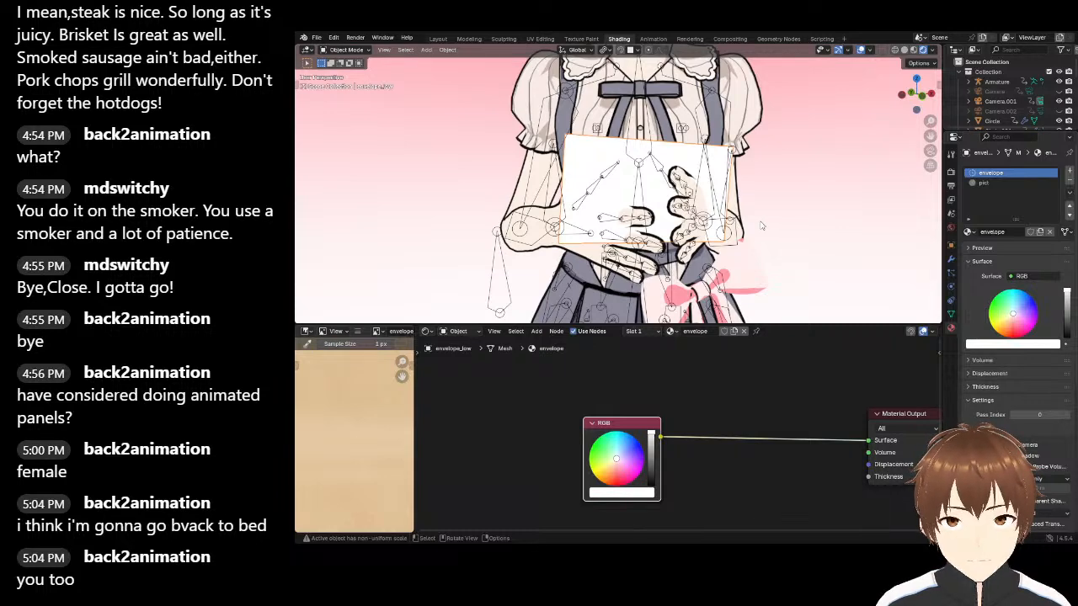
{"action": "scroll", "coordinate": [764, 225], "scroll_direction": "down", "scroll_amount": 4}
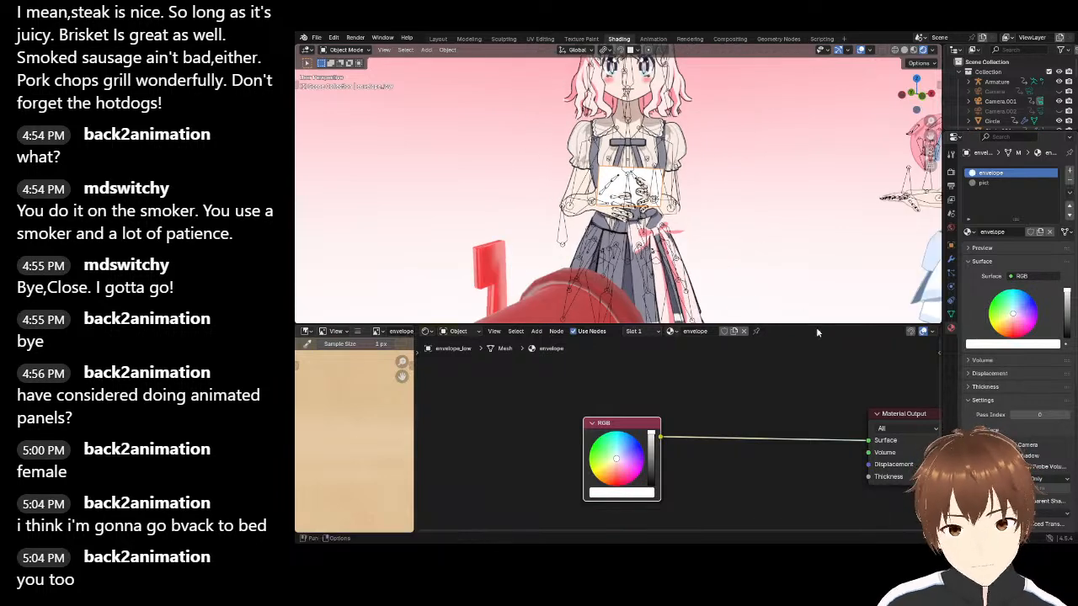
{"action": "scroll", "coordinate": [770, 243], "scroll_direction": "up", "scroll_amount": 3}
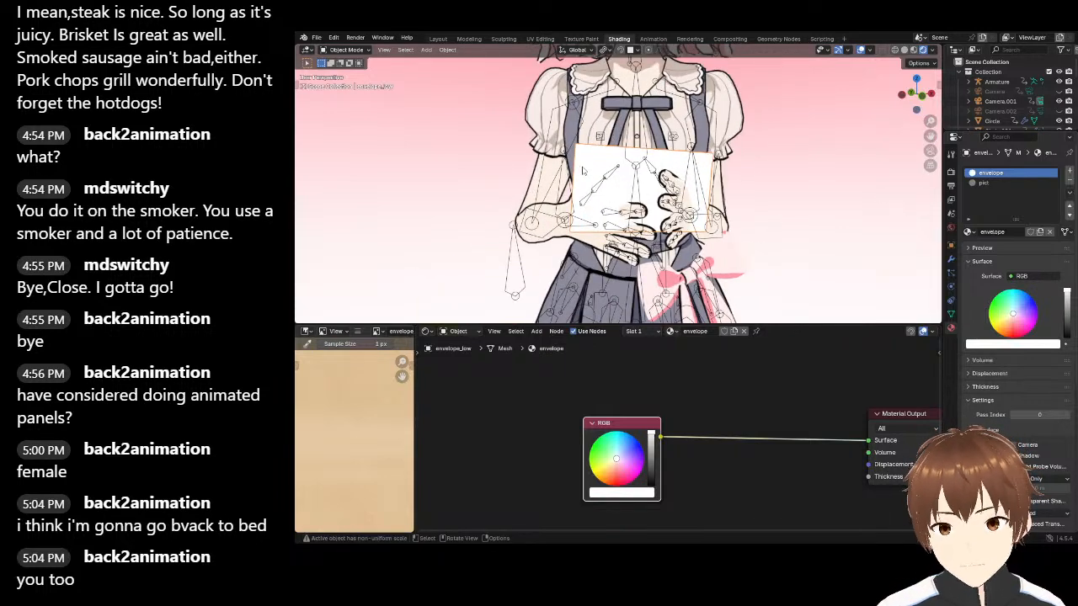
Isolate the envelope in Edit Mode and select the narrow strip of faces along the flap's slanted edges
{"action": "key", "text": "Tab"}
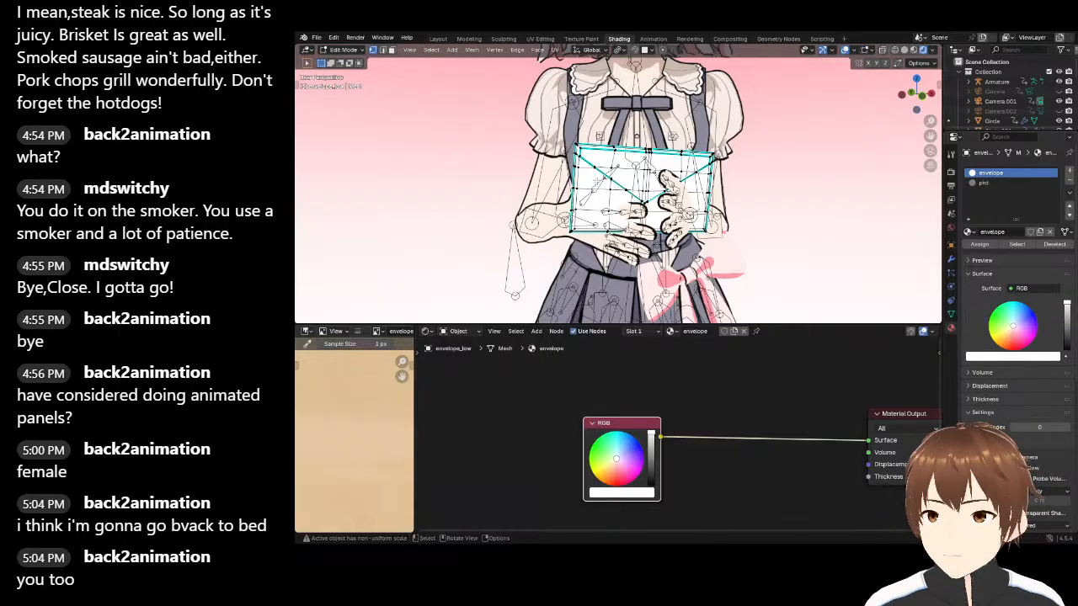
{"action": "scroll", "coordinate": [600, 183], "scroll_direction": "up", "scroll_amount": 6}
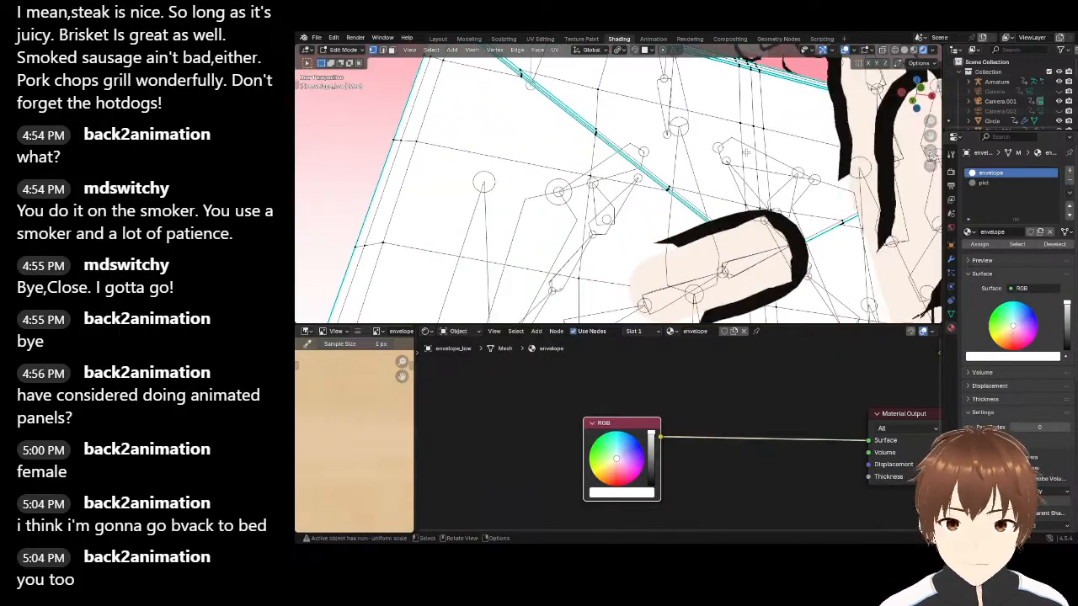
{"action": "key", "text": "KP_Divide"}
{"action": "scroll", "coordinate": [598, 148], "scroll_direction": "up", "scroll_amount": 6}
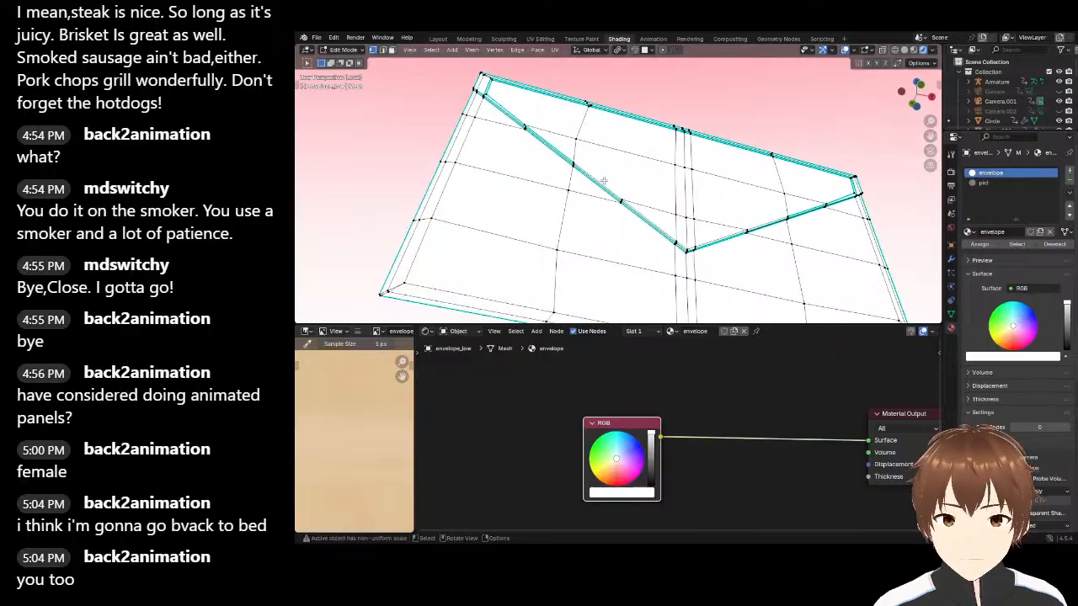
{"action": "scroll", "coordinate": [522, 77], "scroll_direction": "down", "scroll_amount": 2}
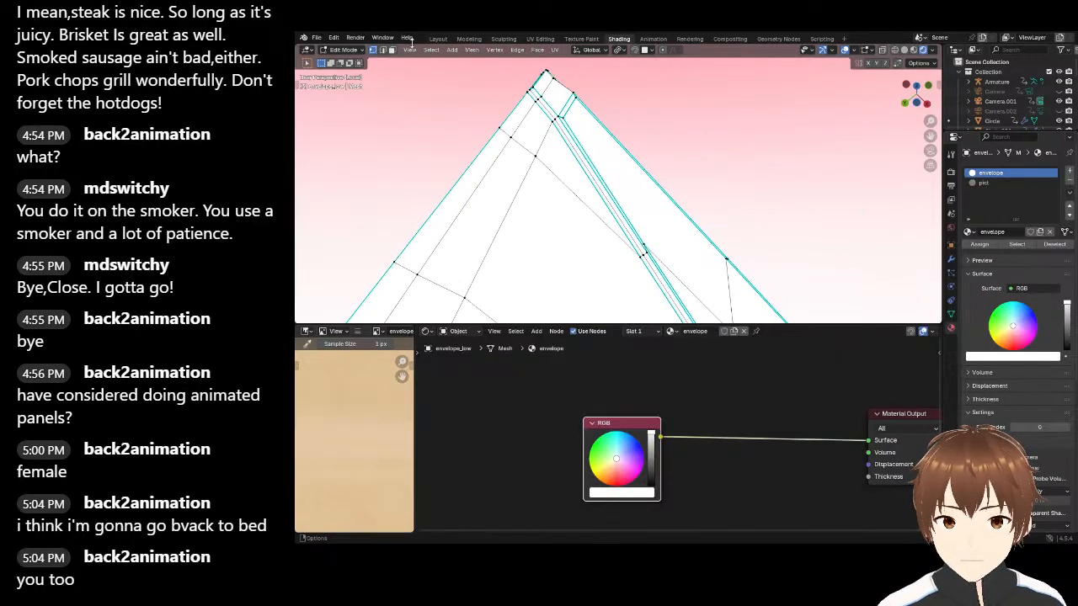
{"action": "scroll", "coordinate": [544, 132], "scroll_direction": "up", "scroll_amount": 3}
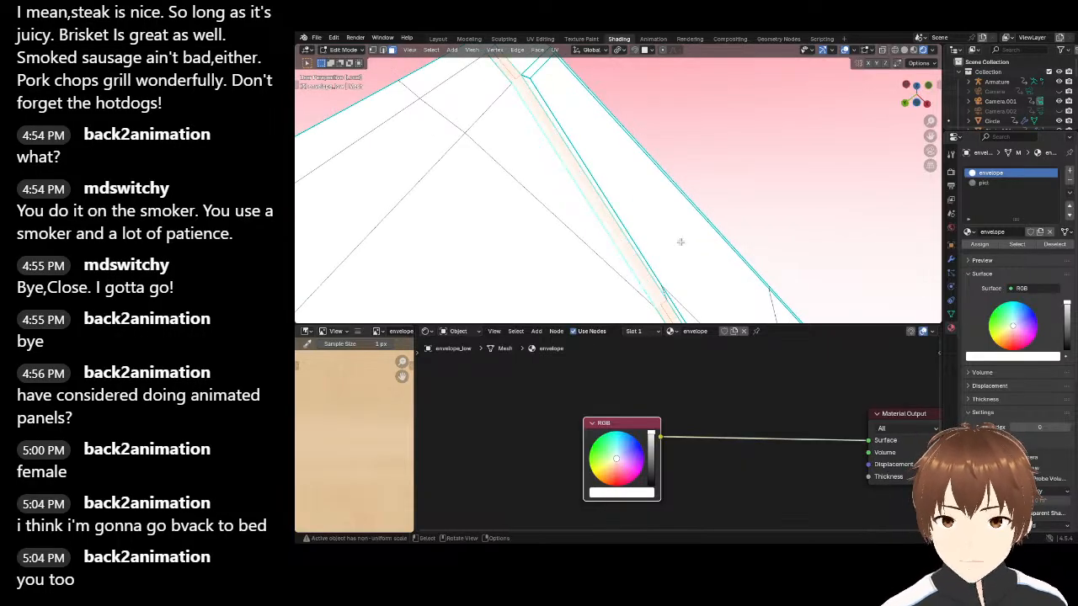
{"action": "scroll", "coordinate": [681, 242], "scroll_direction": "down", "scroll_amount": 6}
{"action": "middle_click_drag", "start_coordinate": [681, 241], "coordinate": [633, 241]}
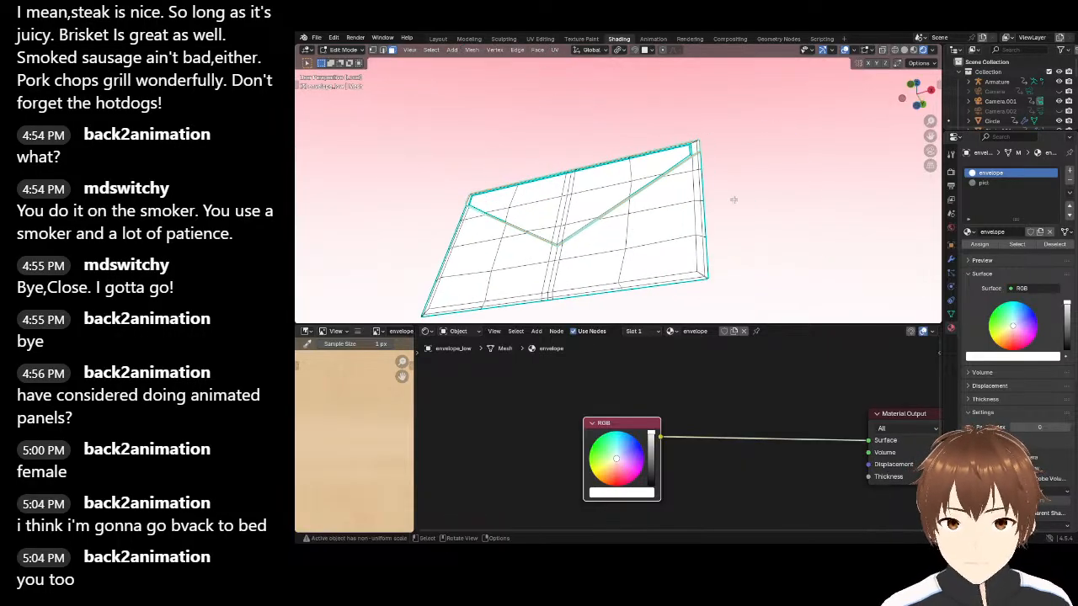
Delete the image texture and Hue/Saturation/Value nodes from the pict material, keeping only its Material Output
{"action": "left_click", "coordinate": [984, 183]}
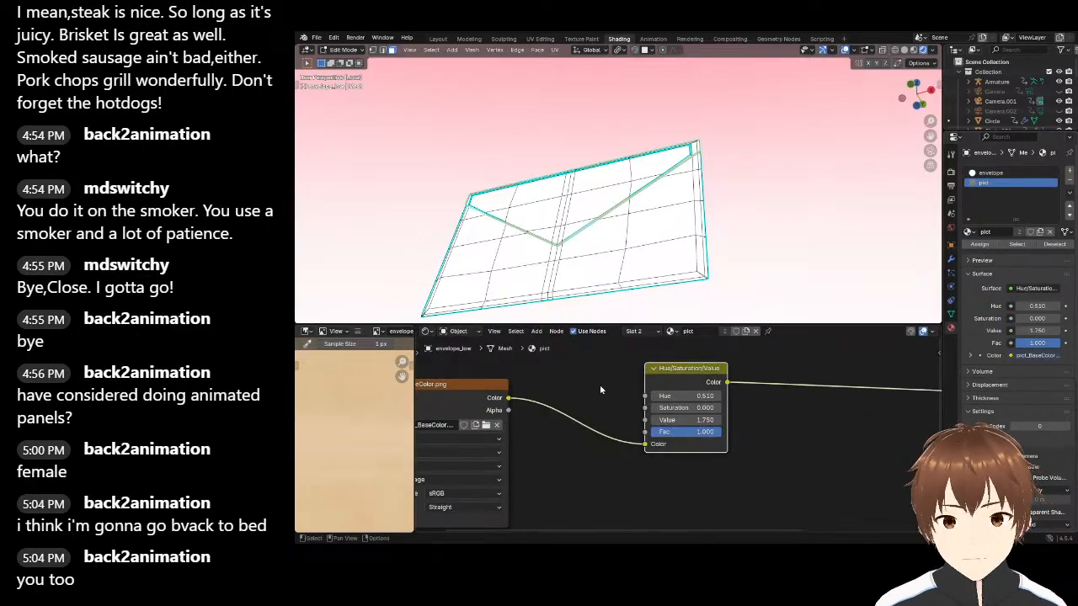
{"action": "scroll", "coordinate": [594, 388], "scroll_direction": "down", "scroll_amount": 3}
{"action": "left_click_drag", "start_coordinate": [510, 375], "coordinate": [715, 434]}
{"action": "key", "text": "x"}
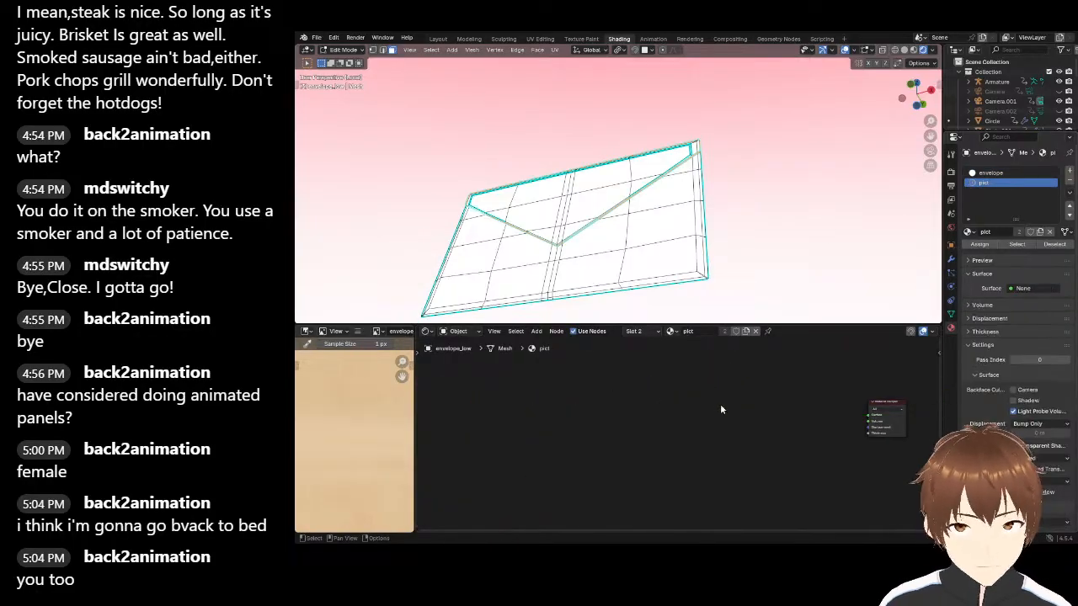
Add an RGB node to the pict material and connect it to the Material Output's Surface
{"action": "key", "text": "shift+a"}
{"action": "left_click", "coordinate": [717, 406]}
{"action": "type", "text": "rgb"}
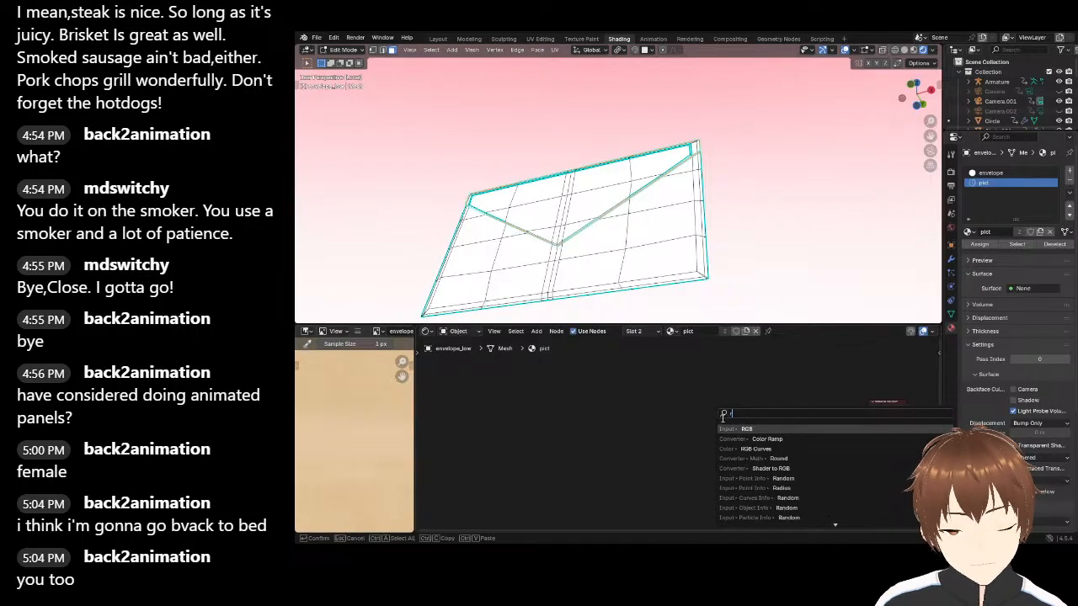
{"action": "left_click", "coordinate": [747, 429]}
{"action": "left_click", "coordinate": [694, 414]}
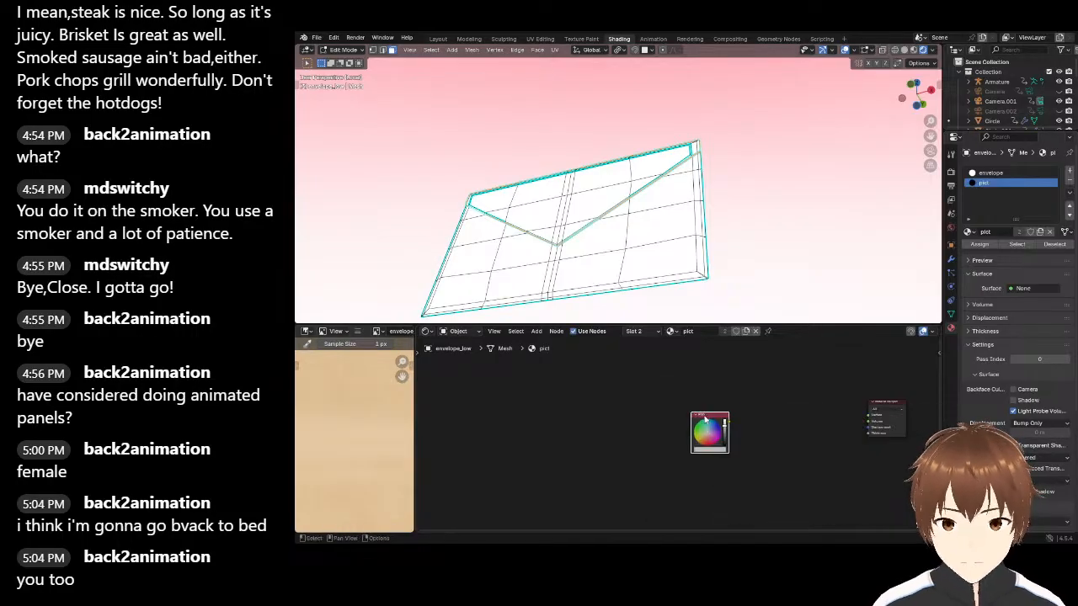
{"action": "left_click", "coordinate": [707, 413], "text": "ctrl+shift"}
Assign the pict material to the selected flap-edge faces and set its RGB node to black
{"action": "middle_click_drag", "start_coordinate": [612, 194], "coordinate": [950, 243]}
{"action": "left_click", "coordinate": [974, 243]}
{"action": "middle_click_drag", "start_coordinate": [674, 211], "coordinate": [723, 210], "text": "shift"}
{"action": "scroll", "coordinate": [723, 211], "scroll_direction": "up", "scroll_amount": 5}
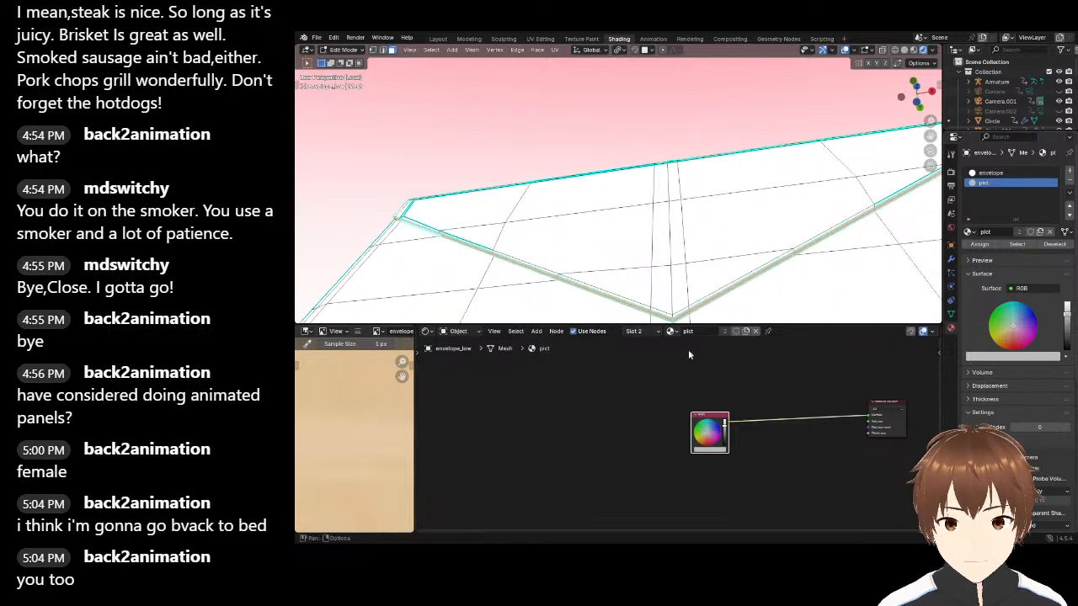
{"action": "left_click_drag", "start_coordinate": [725, 426], "coordinate": [726, 461]}
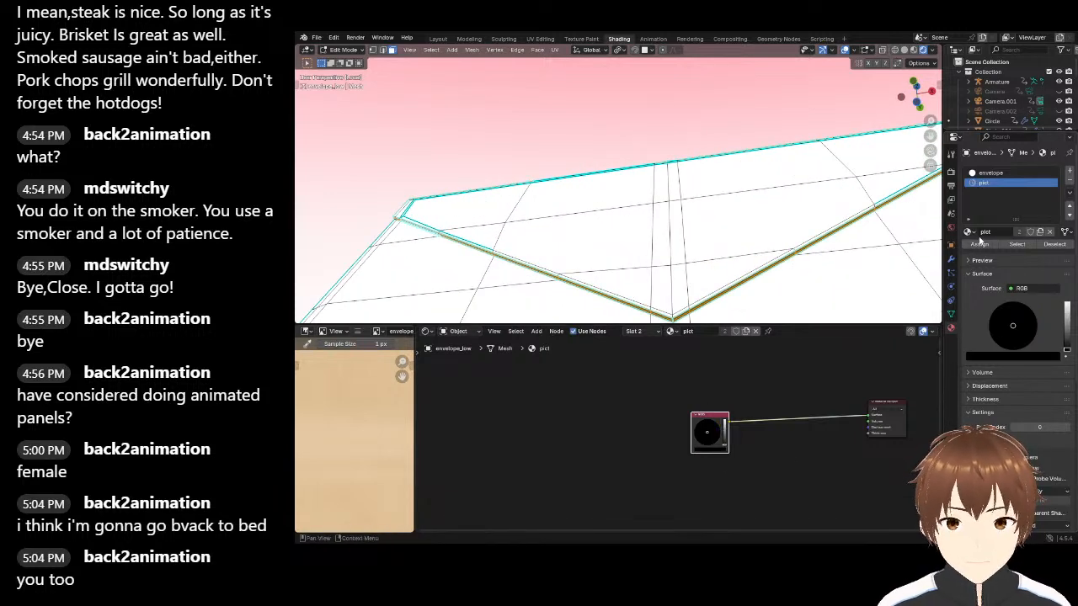
Select the narrow rim faces around the envelope's outer border and assign them the pict material
{"action": "key", "text": "Tab"}
{"action": "scroll", "coordinate": [652, 194], "scroll_direction": "down", "scroll_amount": 6}
{"action": "middle_click_drag", "start_coordinate": [652, 194], "coordinate": [531, 159]}
{"action": "key", "text": "Tab"}
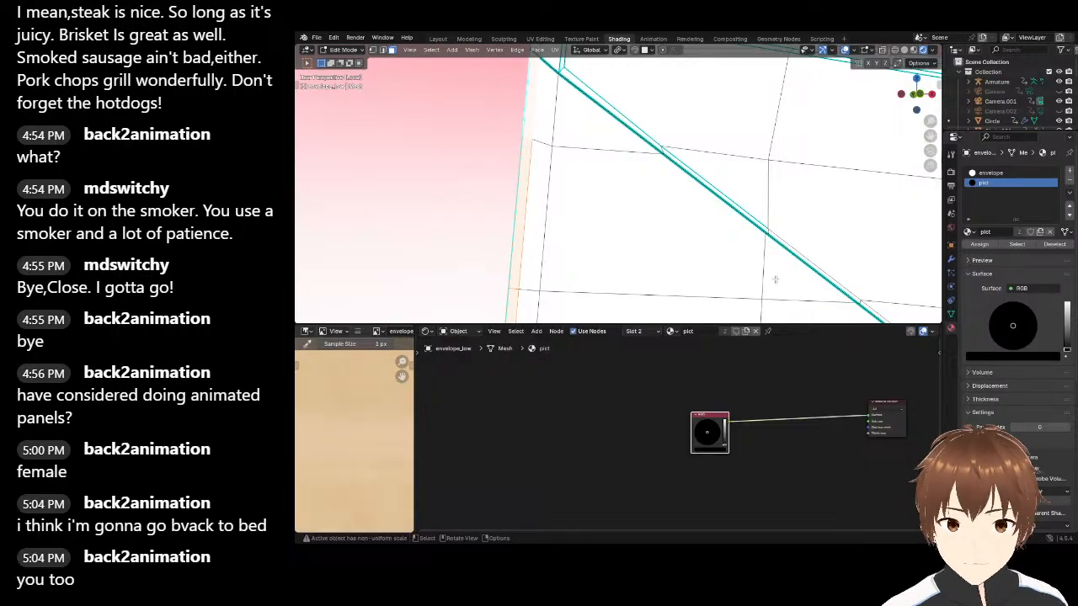
{"action": "left_click", "coordinate": [980, 246]}
{"action": "scroll", "coordinate": [731, 227], "scroll_direction": "down", "scroll_amount": 9}
{"action": "middle_click_drag", "start_coordinate": [731, 228], "coordinate": [668, 183], "text": "shift"}
{"action": "scroll", "coordinate": [668, 184], "scroll_direction": "up", "scroll_amount": 4}
{"action": "mouse_move", "coordinate": [668, 183]}
{"action": "middle_mouse_down"}
{"action": "mouse_move", "coordinate": [670, 200]}
{"action": "mouse_move", "coordinate": [665, 181]}
{"action": "middle_mouse_up"}
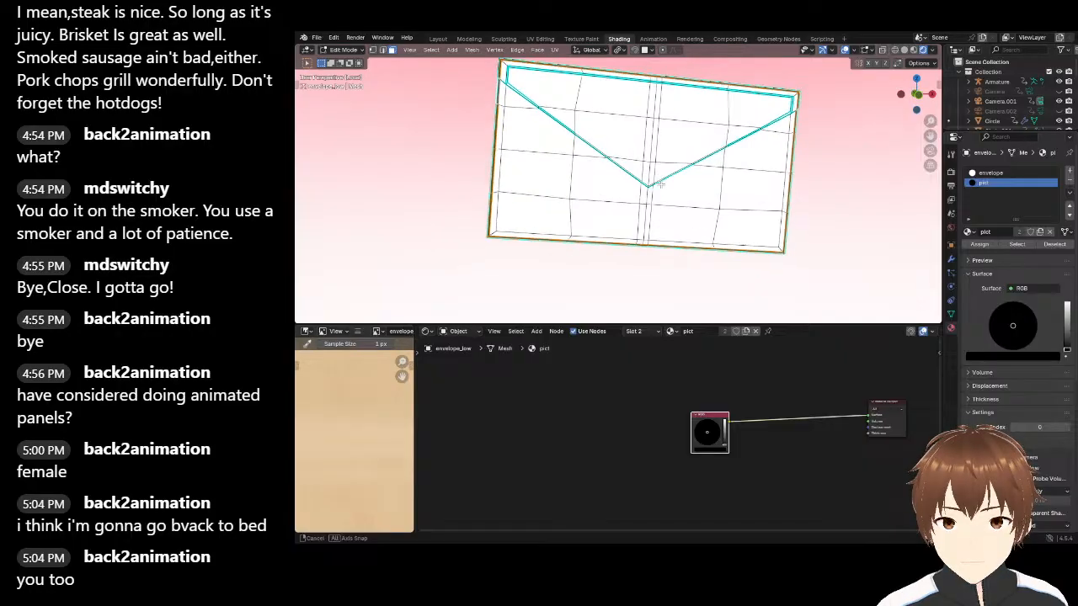
{"action": "scroll", "coordinate": [664, 180], "scroll_direction": "down", "scroll_amount": 2}
Select the second thin face loop along the flap's edge and assign it the pict material
{"action": "key", "text": "Tab"}
{"action": "middle_click_drag", "start_coordinate": [775, 219], "coordinate": [660, 196]}
{"action": "key", "text": "Tab"}
{"action": "scroll", "coordinate": [738, 205], "scroll_direction": "up", "scroll_amount": 8}
{"action": "left_click", "coordinate": [682, 148], "text": "alt"}
{"action": "left_click", "coordinate": [985, 248]}
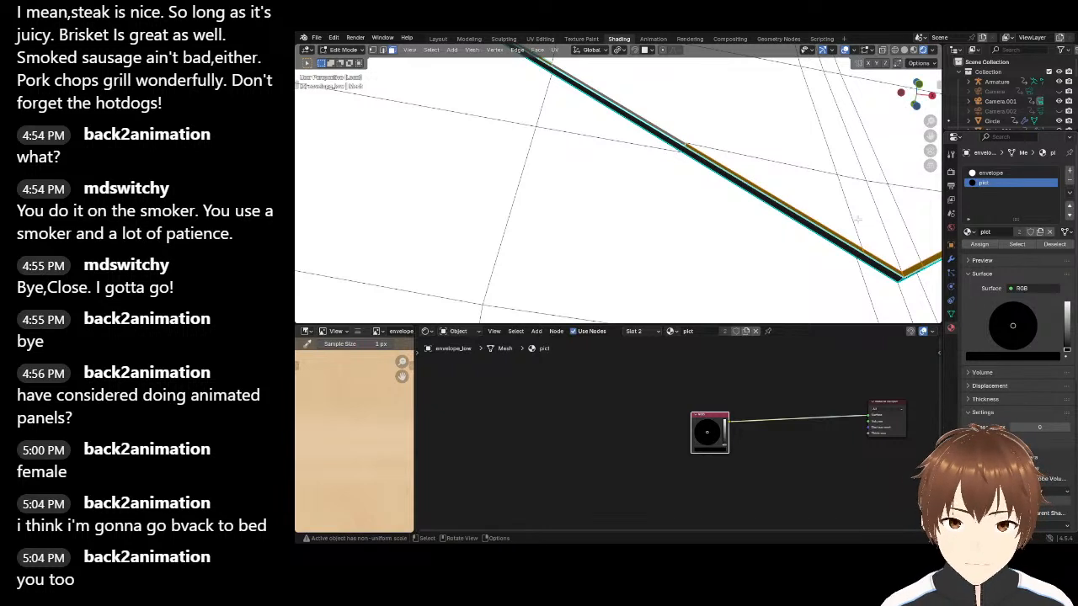
{"action": "key", "text": "Tab"}
{"action": "scroll", "coordinate": [733, 240], "scroll_direction": "down", "scroll_amount": 12}
{"action": "scroll", "coordinate": [733, 216], "scroll_direction": "up", "scroll_amount": 5}
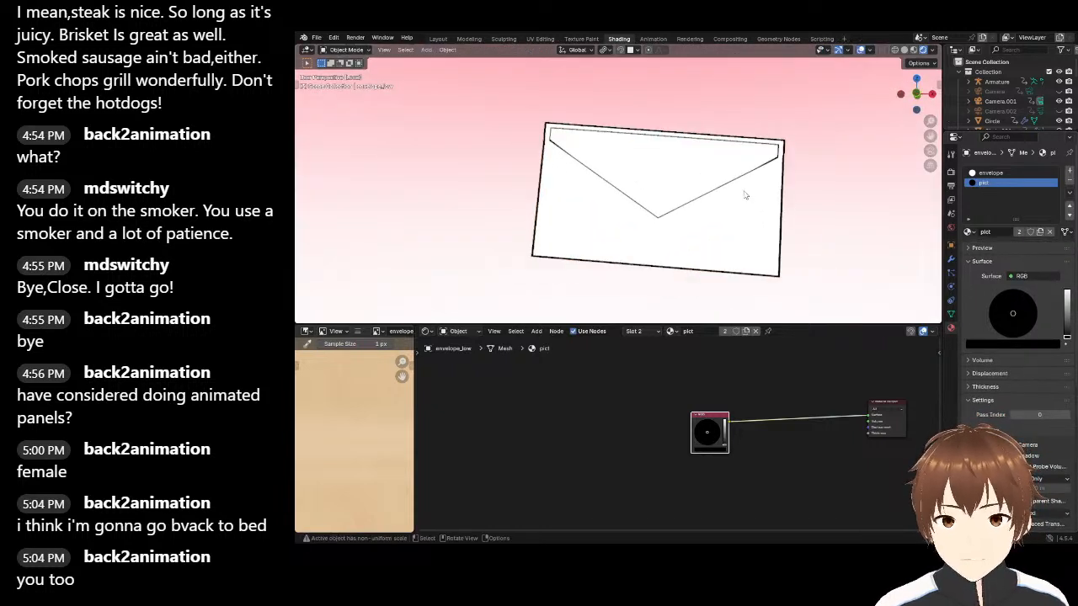
Select the faces across the left half of the flap's top line and assign them the envelope material
{"action": "middle_click_drag", "start_coordinate": [549, 135], "coordinate": [546, 158]}
{"action": "key", "text": "Tab"}
{"action": "scroll", "coordinate": [633, 175], "scroll_direction": "up", "scroll_amount": 3}
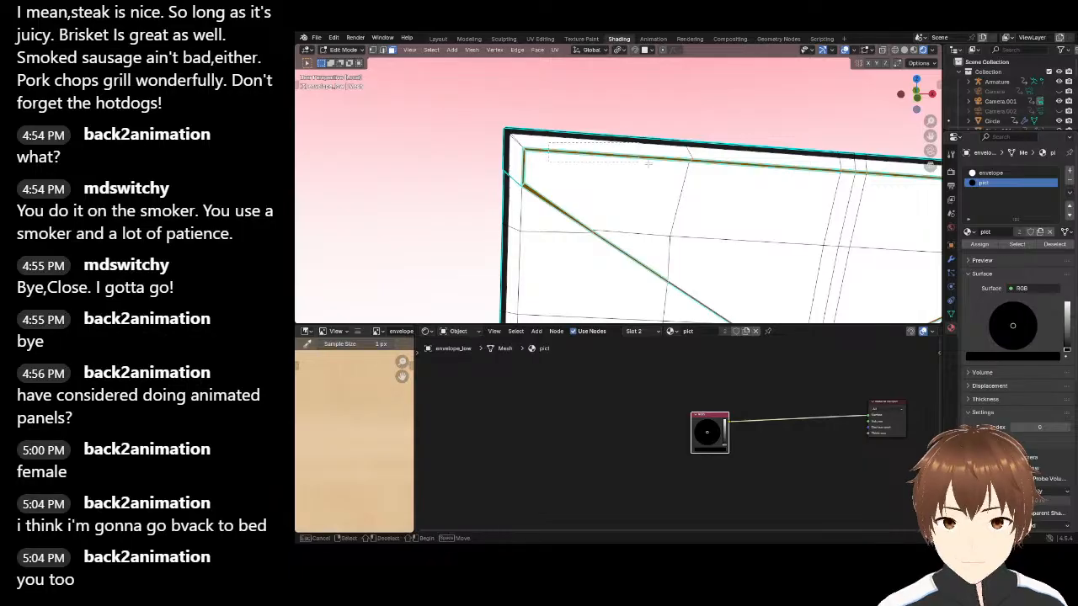
{"action": "left_click_drag", "start_coordinate": [711, 185], "coordinate": [711, 187]}
{"action": "left_click", "coordinate": [655, 130]}
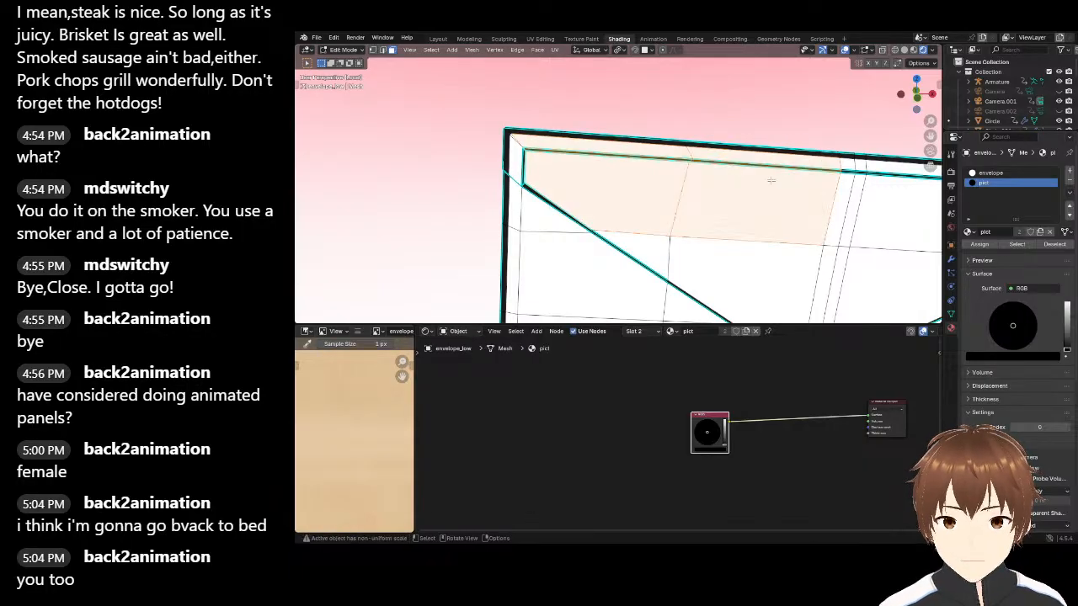
{"action": "left_click", "coordinate": [985, 175]}
{"action": "left_click", "coordinate": [973, 245]}
Select the faces across the right half of the flap's top line and assign them the envelope material
{"action": "middle_click_drag", "start_coordinate": [873, 219], "coordinate": [589, 199], "text": "shift"}
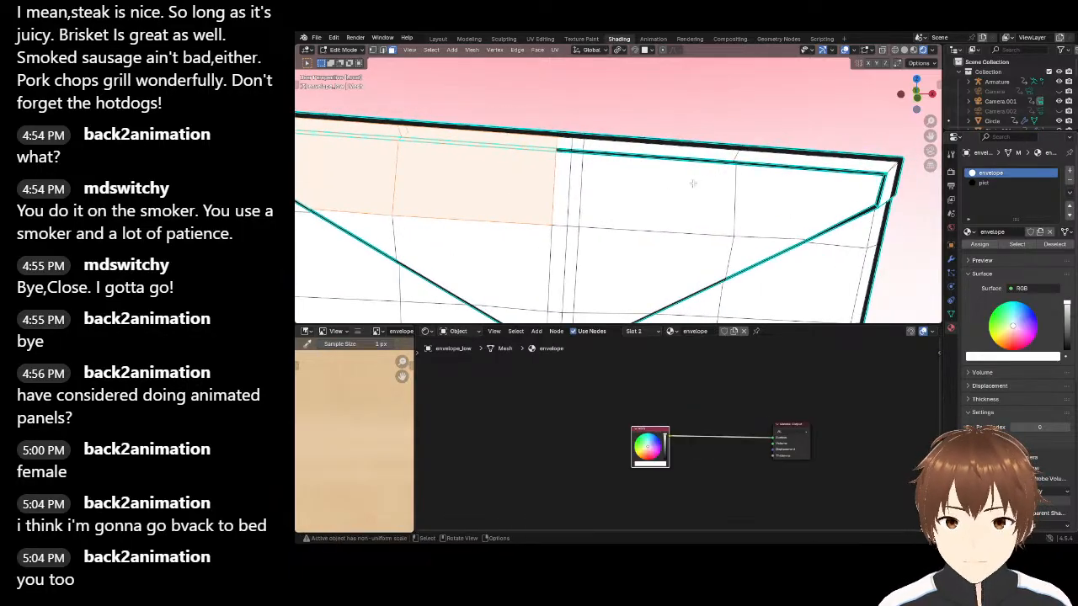
{"action": "left_click_drag", "start_coordinate": [745, 163], "coordinate": [749, 160]}
{"action": "left_click", "coordinate": [974, 245]}
{"action": "scroll", "coordinate": [748, 174], "scroll_direction": "down", "scroll_amount": 4}
{"action": "left_click", "coordinate": [746, 155]}
{"action": "scroll", "coordinate": [701, 163], "scroll_direction": "down", "scroll_amount": 2}
{"action": "middle_click_drag", "start_coordinate": [700, 172], "coordinate": [688, 149]}
{"action": "scroll", "coordinate": [686, 149], "scroll_direction": "up", "scroll_amount": 2}
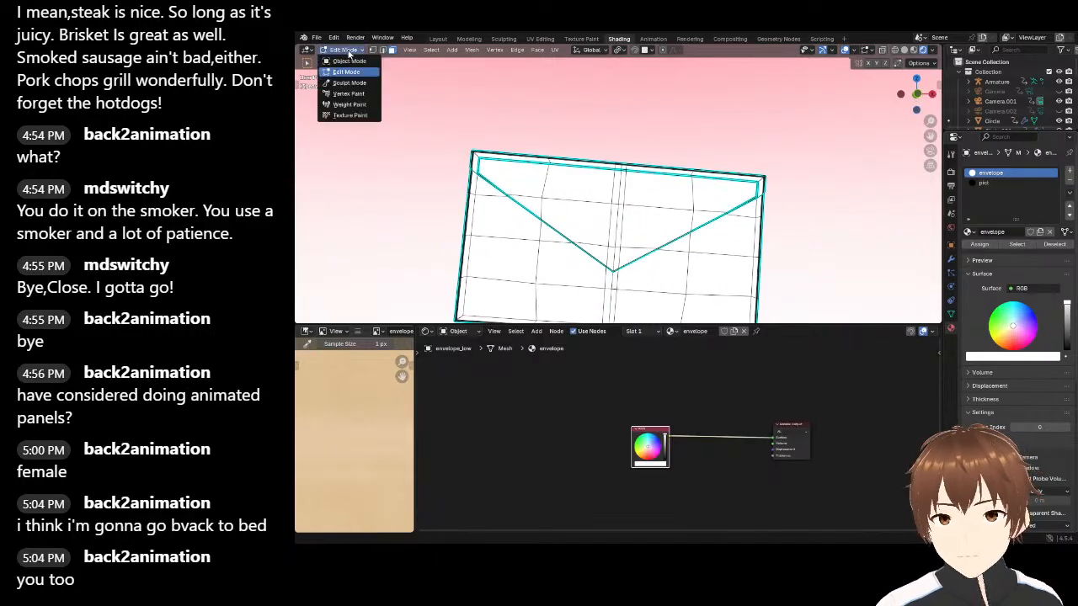
Assign the envelope material to the narrow faces at the middle of the flap's top line
{"action": "left_click", "coordinate": [348, 53]}
{"action": "left_click", "coordinate": [341, 62]}
{"action": "scroll", "coordinate": [564, 126], "scroll_direction": "up", "scroll_amount": 3}
{"action": "left_click", "coordinate": [346, 50]}
{"action": "left_click", "coordinate": [346, 70]}
{"action": "scroll", "coordinate": [623, 139], "scroll_direction": "up", "scroll_amount": 3}
{"action": "left_click", "coordinate": [640, 138]}
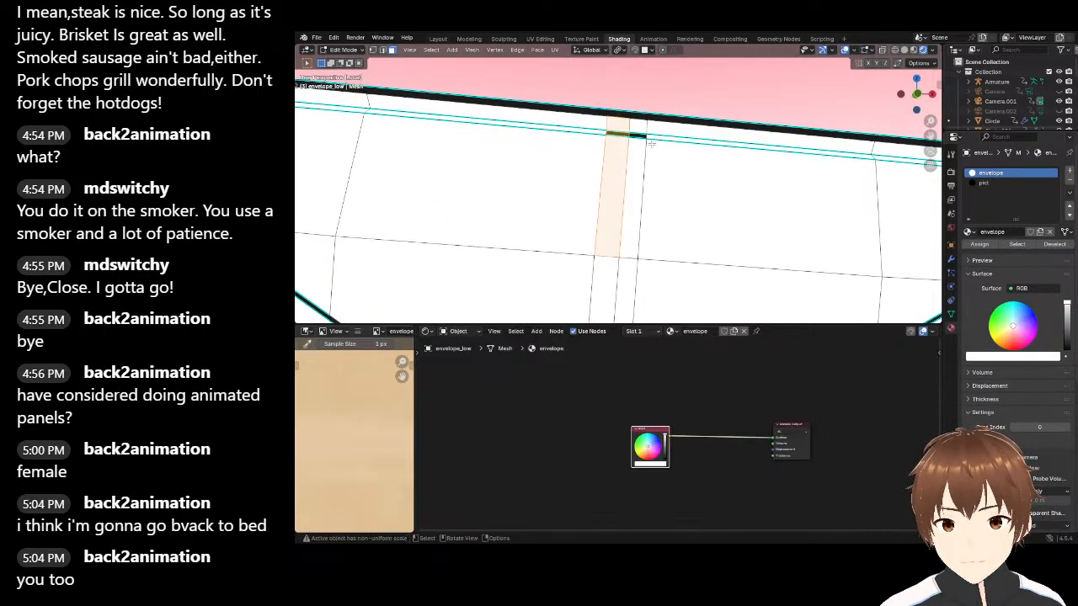
{"action": "left_click_drag", "start_coordinate": [620, 132], "coordinate": [644, 148]}
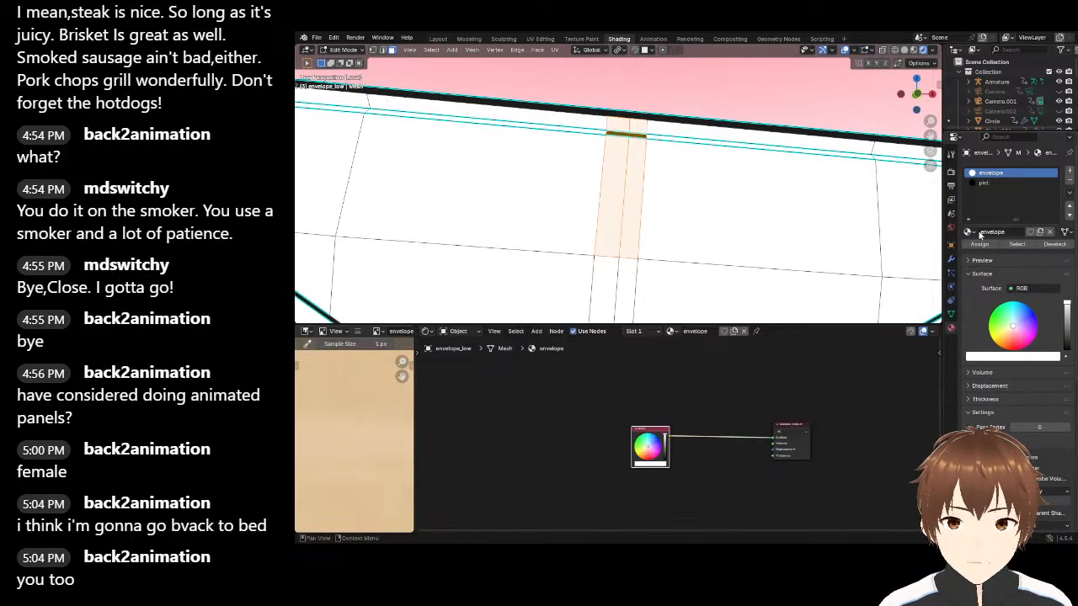
{"action": "scroll", "coordinate": [603, 142], "scroll_direction": "down", "scroll_amount": 6}
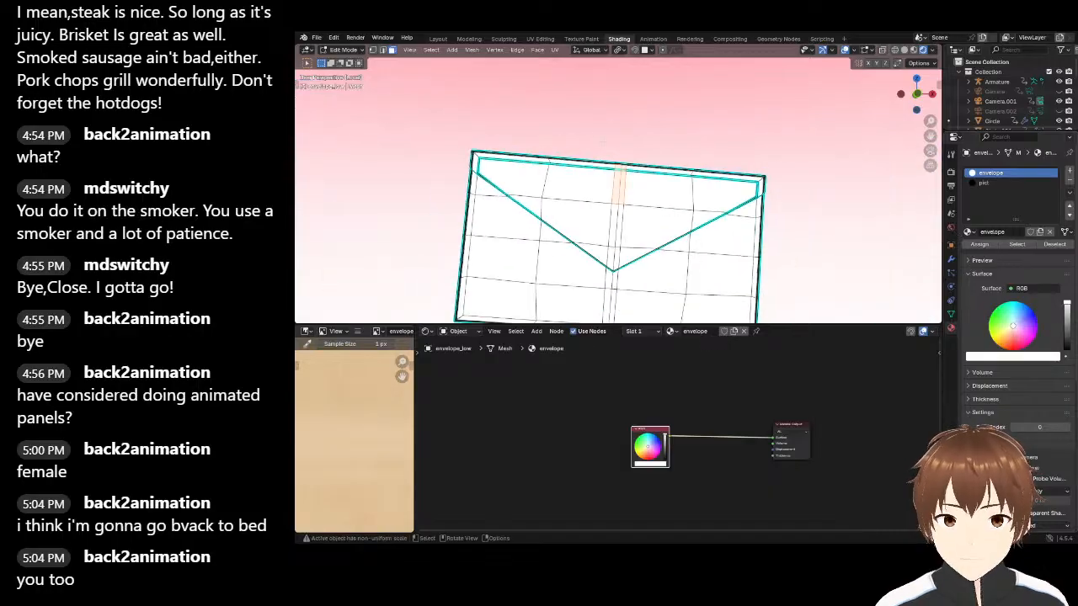
{"action": "left_click", "coordinate": [346, 50]}
{"action": "left_click", "coordinate": [346, 59]}
{"action": "scroll", "coordinate": [550, 146], "scroll_direction": "down", "scroll_amount": 4}
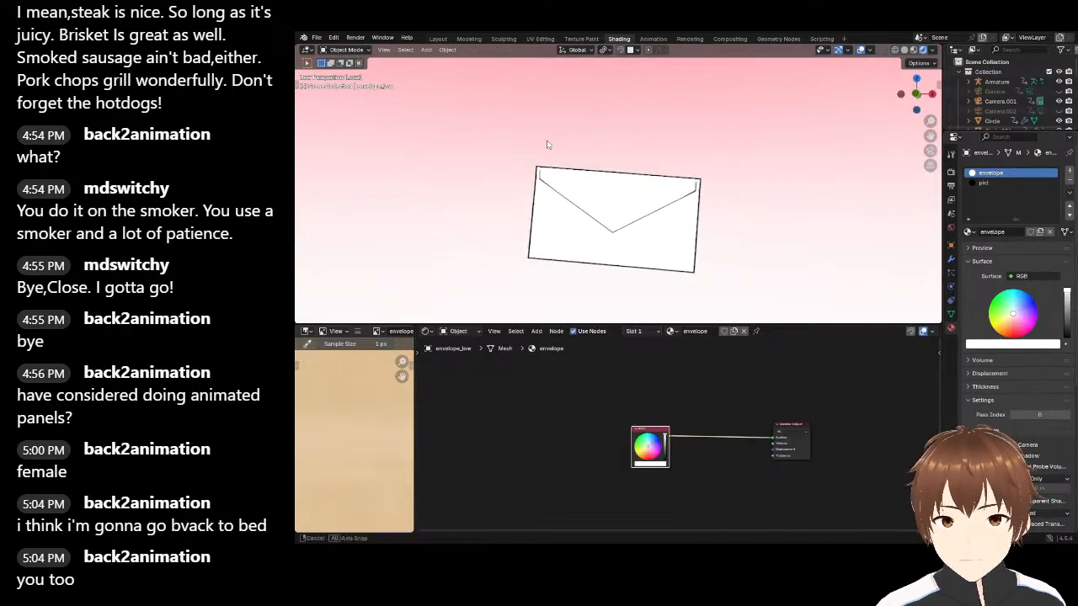
{"action": "scroll", "coordinate": [551, 147], "scroll_direction": "down", "scroll_amount": 5}
{"action": "middle_click_drag", "start_coordinate": [556, 152], "coordinate": [558, 153]}
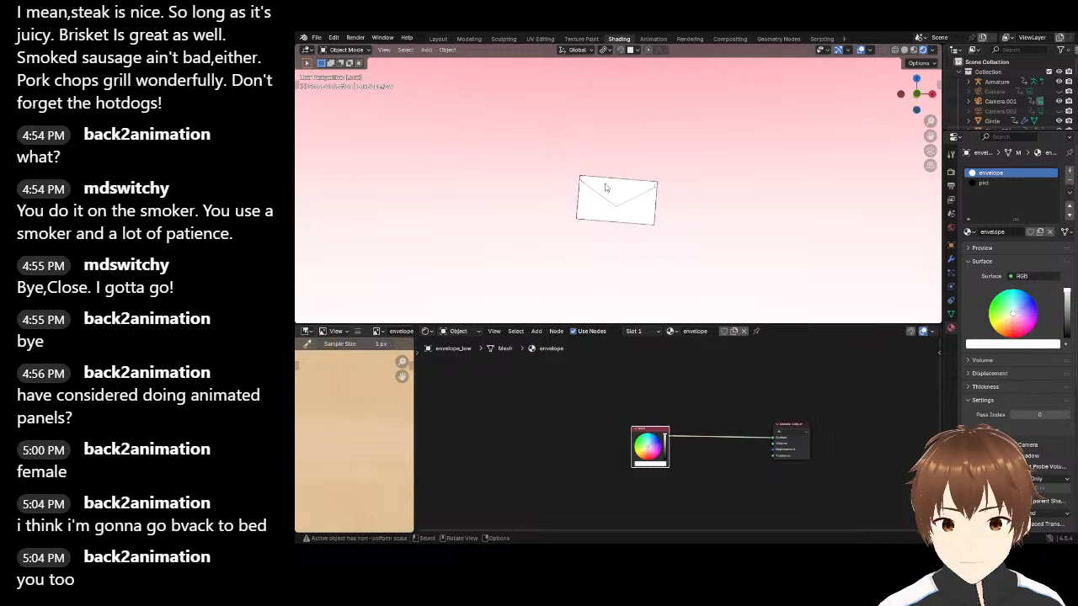
Assign the envelope material to the faces along the flap's short left side edge
{"action": "scroll", "coordinate": [505, 134], "scroll_direction": "up", "scroll_amount": 8}
{"action": "left_click", "coordinate": [351, 50]}
{"action": "left_click", "coordinate": [345, 71]}
{"action": "scroll", "coordinate": [570, 150], "scroll_direction": "up", "scroll_amount": 5}
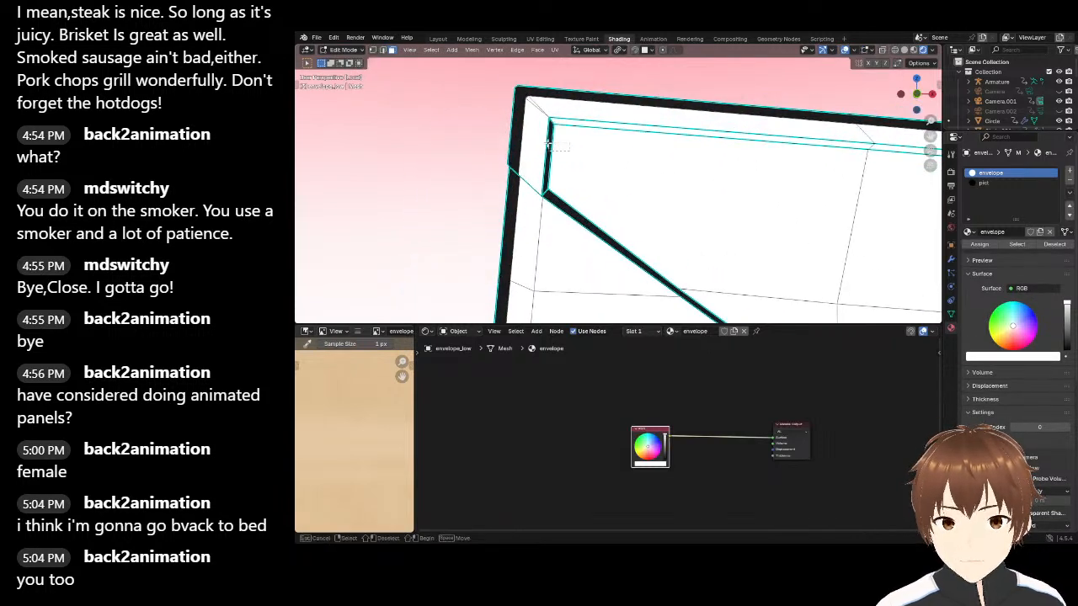
{"action": "left_click_drag", "start_coordinate": [549, 145], "coordinate": [814, 129]}
{"action": "left_click", "coordinate": [987, 245]}
{"action": "scroll", "coordinate": [885, 192], "scroll_direction": "down", "scroll_amount": 8}
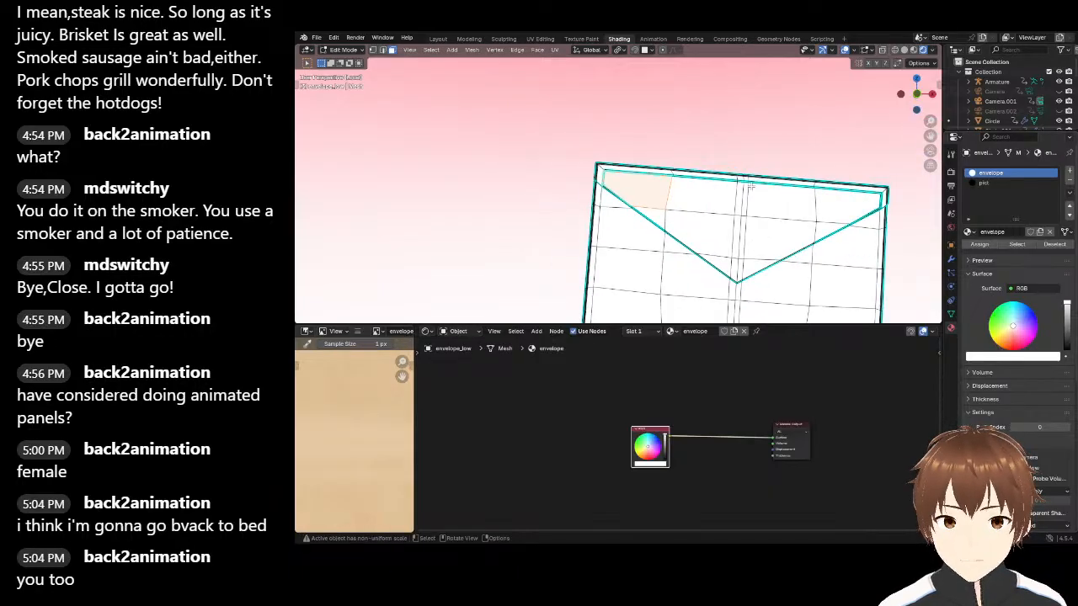
Assign the envelope material to the faces along the flap's short right side edge, and return to Object Mode
{"action": "middle_click_drag", "start_coordinate": [884, 190], "coordinate": [657, 174], "text": "shift"}
{"action": "scroll", "coordinate": [663, 174], "scroll_direction": "up", "scroll_amount": 8}
{"action": "left_click_drag", "start_coordinate": [666, 175], "coordinate": [795, 185]}
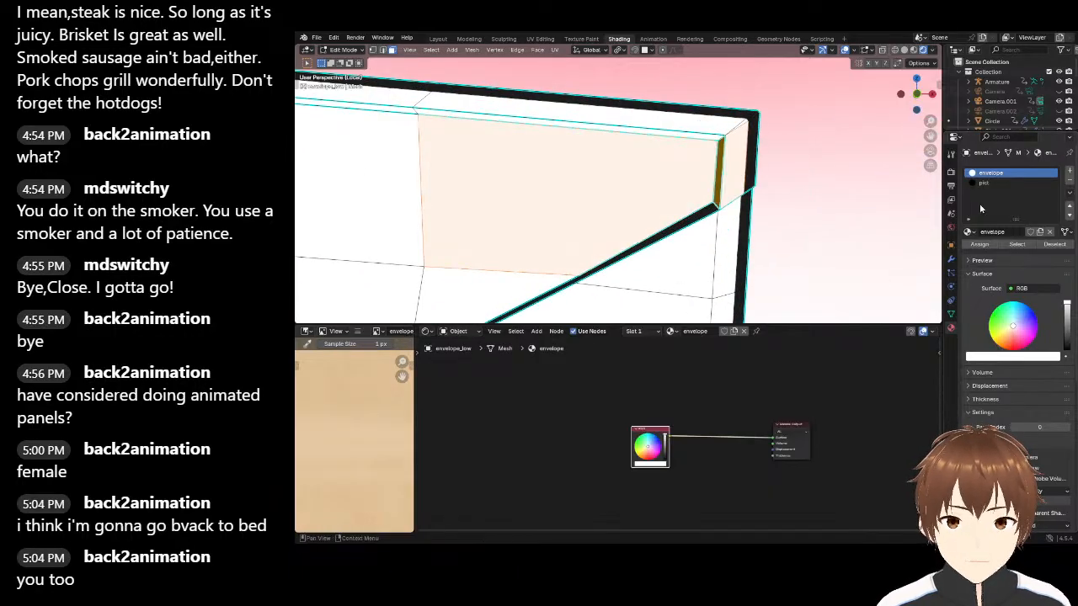
{"action": "scroll", "coordinate": [684, 116], "scroll_direction": "down", "scroll_amount": 8}
{"action": "left_click", "coordinate": [684, 116]}
{"action": "left_click", "coordinate": [345, 50]}
{"action": "left_click", "coordinate": [346, 42]}
{"action": "scroll", "coordinate": [538, 126], "scroll_direction": "down", "scroll_amount": 5}
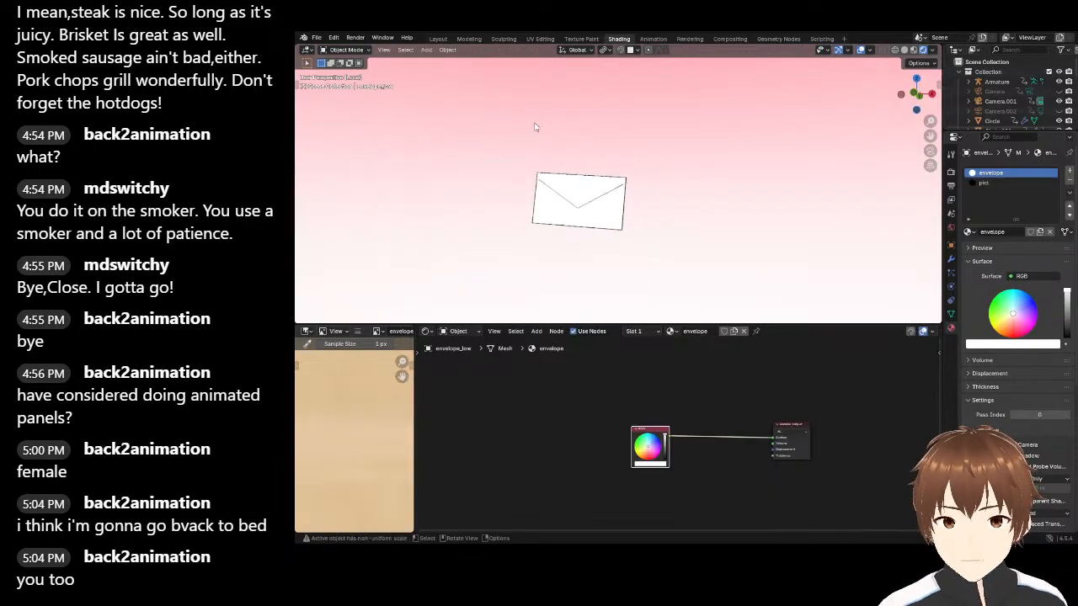
{"action": "middle_click_drag", "start_coordinate": [539, 127], "coordinate": [561, 133], "text": "shift"}
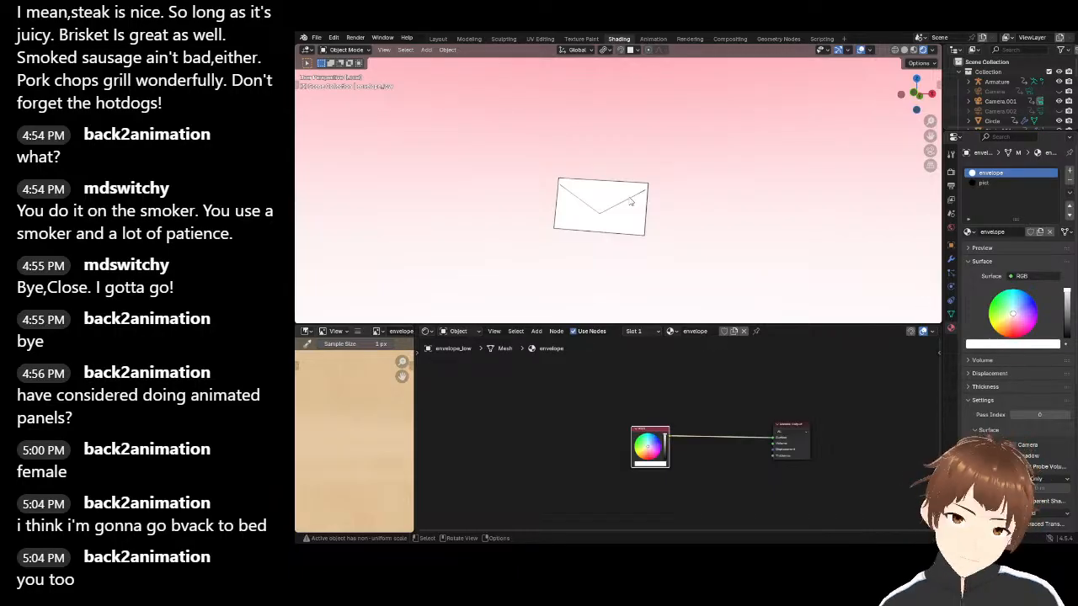
{"action": "scroll", "coordinate": [590, 216], "scroll_direction": "down", "scroll_amount": 1}
{"action": "scroll", "coordinate": [604, 222], "scroll_direction": "up", "scroll_amount": 3}
{"action": "middle_click_drag", "start_coordinate": [592, 219], "coordinate": [706, 179]}
Exit local view, select the envelope beside the character's hands, and rotate it in top view
{"action": "key", "text": "KP_Divide"}
{"action": "scroll", "coordinate": [603, 213], "scroll_direction": "up", "scroll_amount": 3}
{"action": "scroll", "coordinate": [603, 202], "scroll_direction": "down", "scroll_amount": 10}
{"action": "left_click", "coordinate": [580, 226]}
{"action": "left_click", "coordinate": [617, 199]}
{"action": "scroll", "coordinate": [615, 201], "scroll_direction": "up", "scroll_amount": 1}
{"action": "key", "text": "KP_7"}
{"action": "key", "text": "r"}
{"action": "left_click", "coordinate": [574, 200]}
Refine the envelope's rotation so it faces forward in front of the character's torso
{"action": "key", "text": "r"}
{"action": "right_click", "coordinate": [612, 133]}
{"action": "key", "text": "r"}
{"action": "left_click", "coordinate": [605, 141]}
{"action": "key", "text": "r"}
{"action": "left_click", "coordinate": [745, 145]}
{"action": "key", "text": "r"}
{"action": "left_click", "coordinate": [704, 190]}
{"action": "middle_click_drag", "start_coordinate": [581, 190], "coordinate": [563, 184]}
{"action": "left_click", "coordinate": [528, 181]}
{"action": "scroll", "coordinate": [529, 182], "scroll_direction": "up", "scroll_amount": 5}
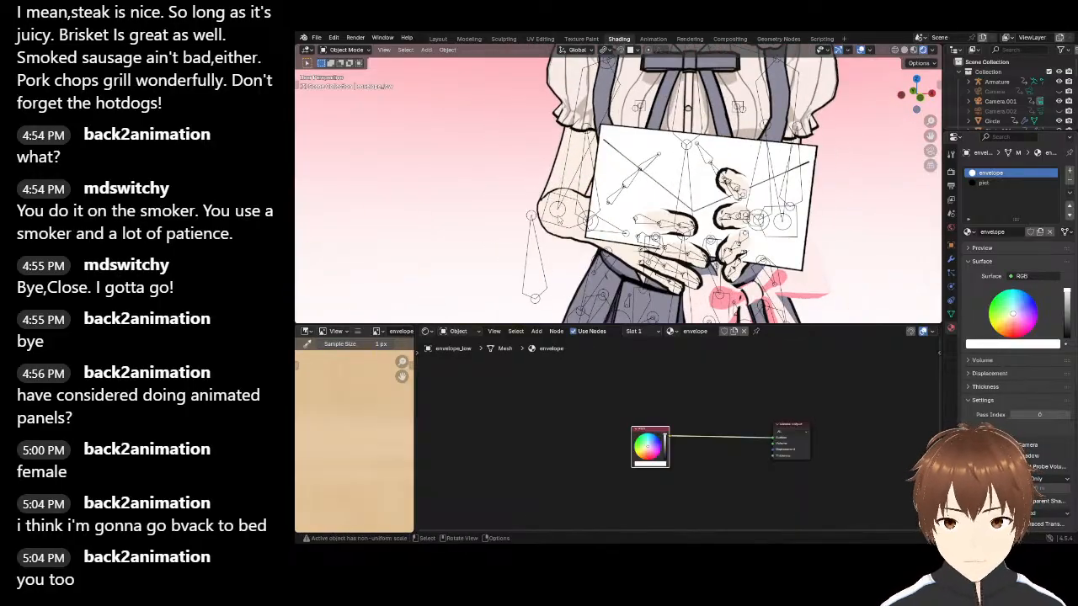
Put the character's armature in Pose Mode and reposition the right hand and its thumb bone near the envelope
{"action": "left_click", "coordinate": [554, 209]}
{"action": "left_click", "coordinate": [347, 50]}
{"action": "left_click", "coordinate": [355, 83]}
{"action": "middle_click_drag", "start_coordinate": [549, 224], "coordinate": [699, 122]}
{"action": "scroll", "coordinate": [685, 228], "scroll_direction": "up", "scroll_amount": 3}
{"action": "key", "text": "g"}
{"action": "left_click", "coordinate": [704, 178]}
{"action": "left_click", "coordinate": [683, 199]}
{"action": "middle_click_drag", "start_coordinate": [683, 199], "coordinate": [675, 142]}
{"action": "key", "text": "r"}
{"action": "left_click", "coordinate": [635, 220]}
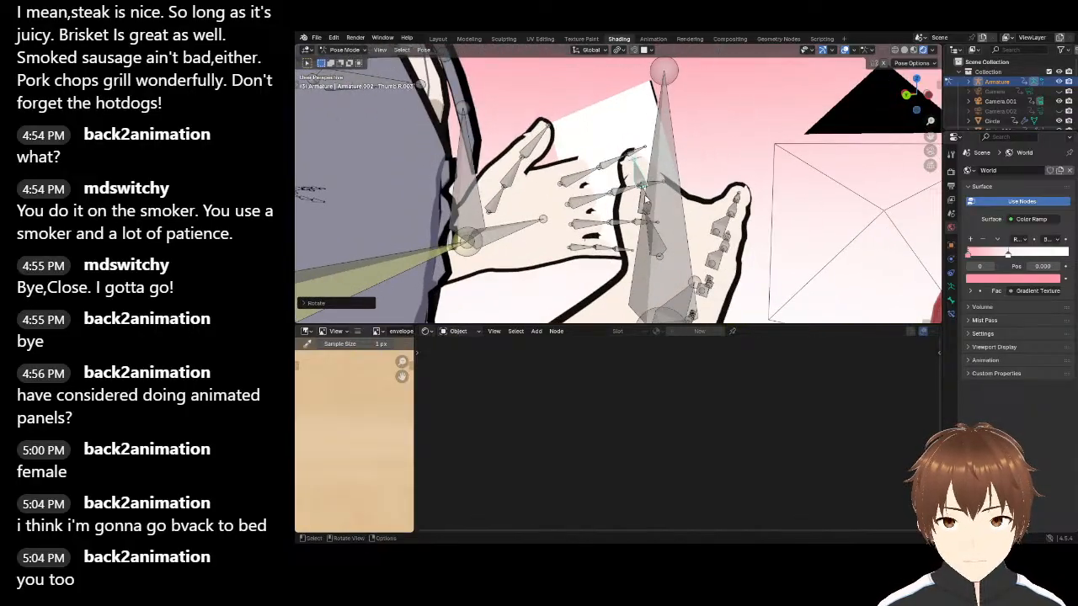
{"action": "left_click", "coordinate": [652, 168]}
{"action": "key", "text": "r"}
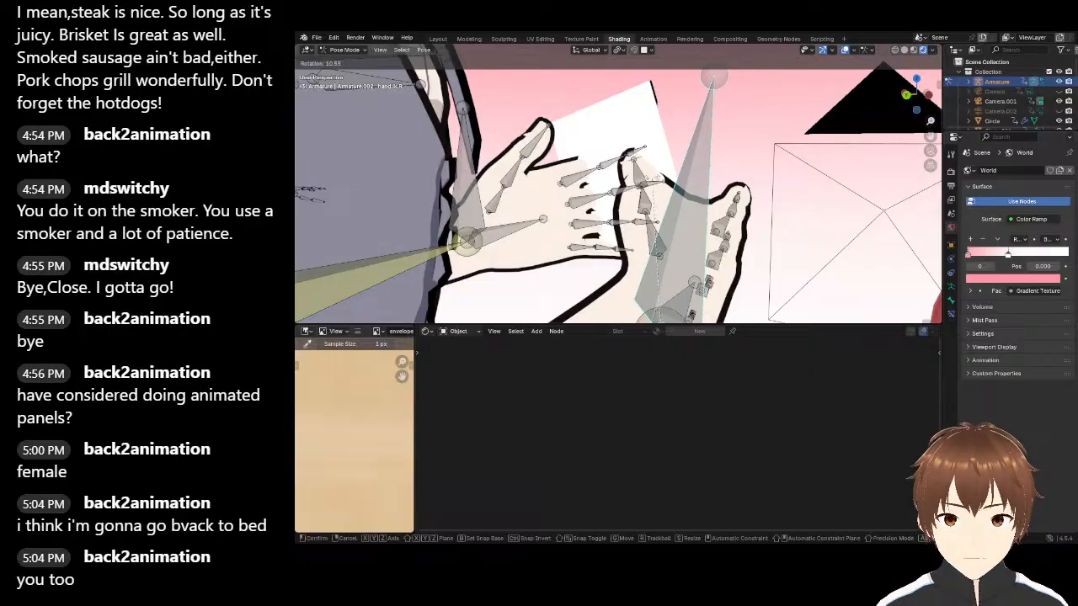
{"action": "right_click", "coordinate": [653, 178]}
Rotate the right hand's thumb and finger bones to bring the fingers in line with the envelope
{"action": "middle_click_drag", "start_coordinate": [632, 152], "coordinate": [699, 187]}
{"action": "key", "text": "r"}
{"action": "left_click", "coordinate": [666, 181]}
{"action": "left_click", "coordinate": [699, 187]}
{"action": "scroll", "coordinate": [661, 291], "scroll_direction": "down", "scroll_amount": 4}
{"action": "middle_click_drag", "start_coordinate": [662, 220], "coordinate": [699, 244]}
{"action": "key", "text": "r"}
{"action": "left_click", "coordinate": [714, 181]}
{"action": "middle_click_drag", "start_coordinate": [714, 181], "coordinate": [842, 176]}
{"action": "left_click", "coordinate": [684, 148]}
{"action": "middle_click_drag", "start_coordinate": [655, 211], "coordinate": [658, 229]}
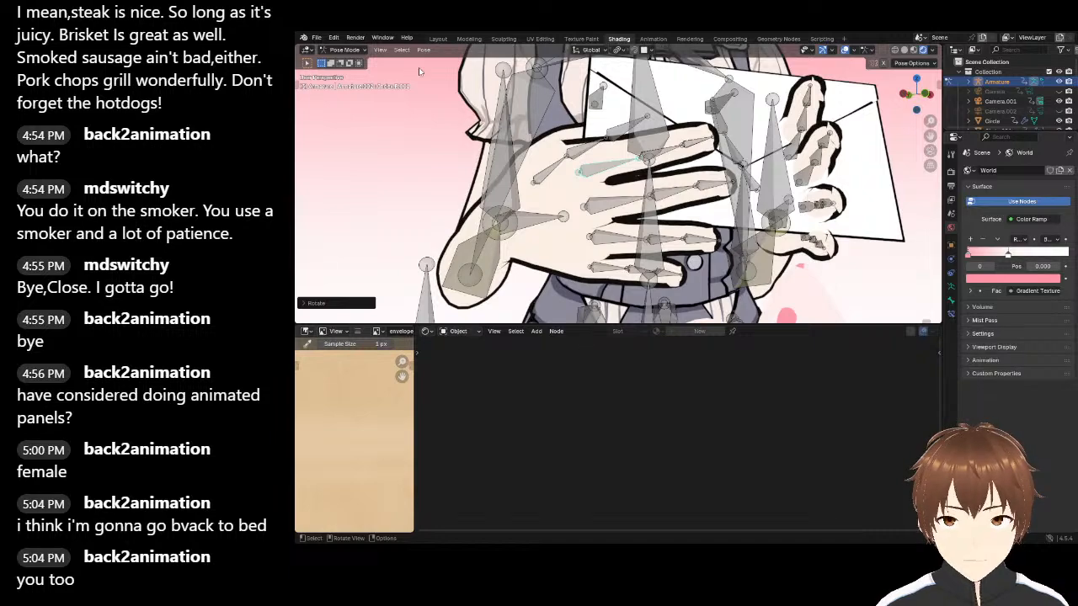
Switch to Object Mode, then rotate and move the envelope so it sits between the character's two hands
{"action": "left_click", "coordinate": [353, 61]}
{"action": "left_click", "coordinate": [855, 140]}
{"action": "middle_click_drag", "start_coordinate": [854, 140], "coordinate": [656, 150]}
{"action": "key", "text": "r"}
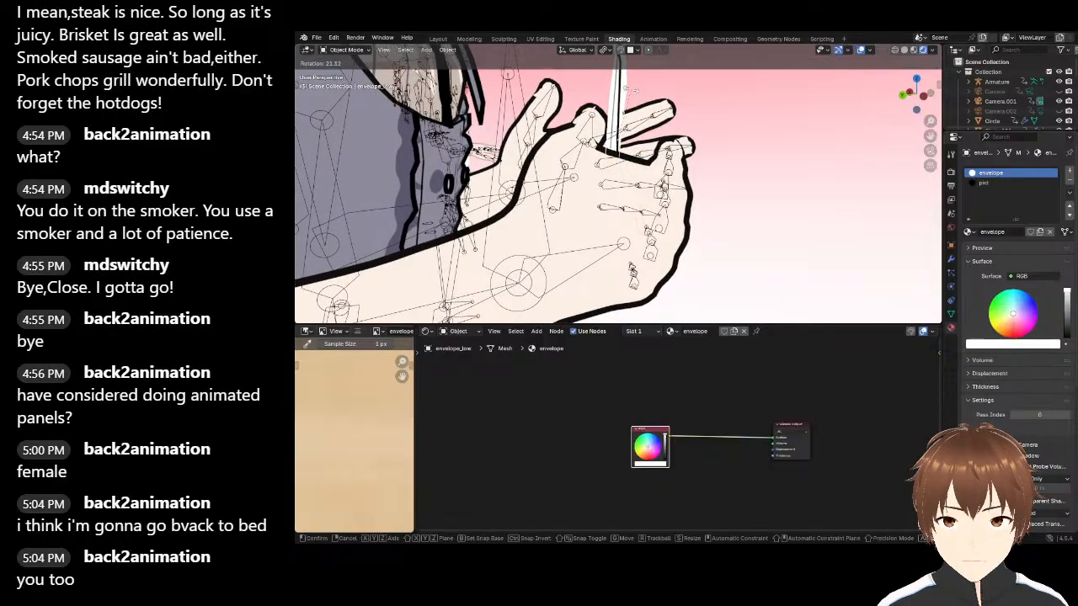
{"action": "left_click", "coordinate": [626, 90]}
{"action": "middle_click_drag", "start_coordinate": [626, 90], "coordinate": [651, 186]}
{"action": "key", "text": "g"}
{"action": "left_click", "coordinate": [665, 118]}
Return the armature to Pose Mode and rotate the right hand's bones to match the envelope's new position
{"action": "left_click", "coordinate": [647, 178]}
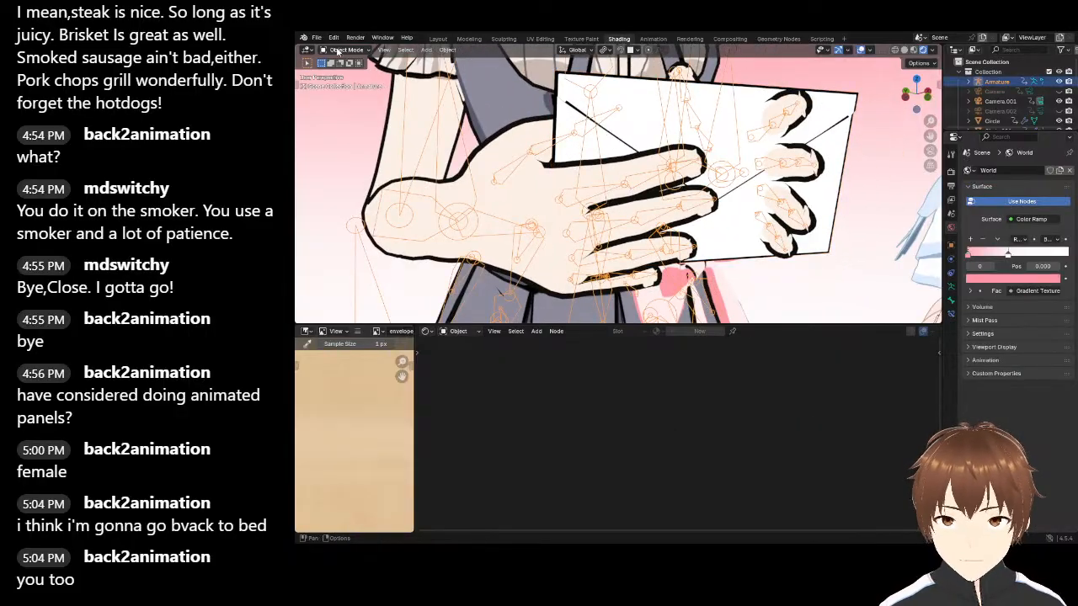
{"action": "left_click", "coordinate": [344, 82]}
{"action": "middle_click_drag", "start_coordinate": [608, 187], "coordinate": [661, 158]}
{"action": "key", "text": "r"}
{"action": "left_click", "coordinate": [687, 203]}
{"action": "middle_click_drag", "start_coordinate": [637, 220], "coordinate": [660, 150]}
{"action": "key", "text": "r"}
{"action": "left_click", "coordinate": [696, 236]}
Rotate further hand and finger bones so the hand closes against the envelope
{"action": "left_click", "coordinate": [637, 234]}
{"action": "middle_click_drag", "start_coordinate": [637, 238], "coordinate": [670, 120]}
{"action": "key", "text": "r"}
{"action": "left_click", "coordinate": [710, 257]}
{"action": "key", "text": "r"}
{"action": "left_click", "coordinate": [699, 202]}
{"action": "key", "text": "r"}
{"action": "left_click", "coordinate": [712, 222]}
{"action": "left_click_drag", "start_coordinate": [670, 120], "coordinate": [670, 120]}
{"action": "key", "text": "r"}
{"action": "left_click", "coordinate": [668, 126]}
Fine-tune the rotation of the right hand's individual finger bones across the front of the envelope
{"action": "middle_click_drag", "start_coordinate": [669, 126], "coordinate": [617, 217]}
{"action": "key", "text": "r"}
{"action": "left_click", "coordinate": [621, 199]}
{"action": "left_click", "coordinate": [635, 195]}
{"action": "key", "text": "r"}
{"action": "left_click", "coordinate": [638, 197]}
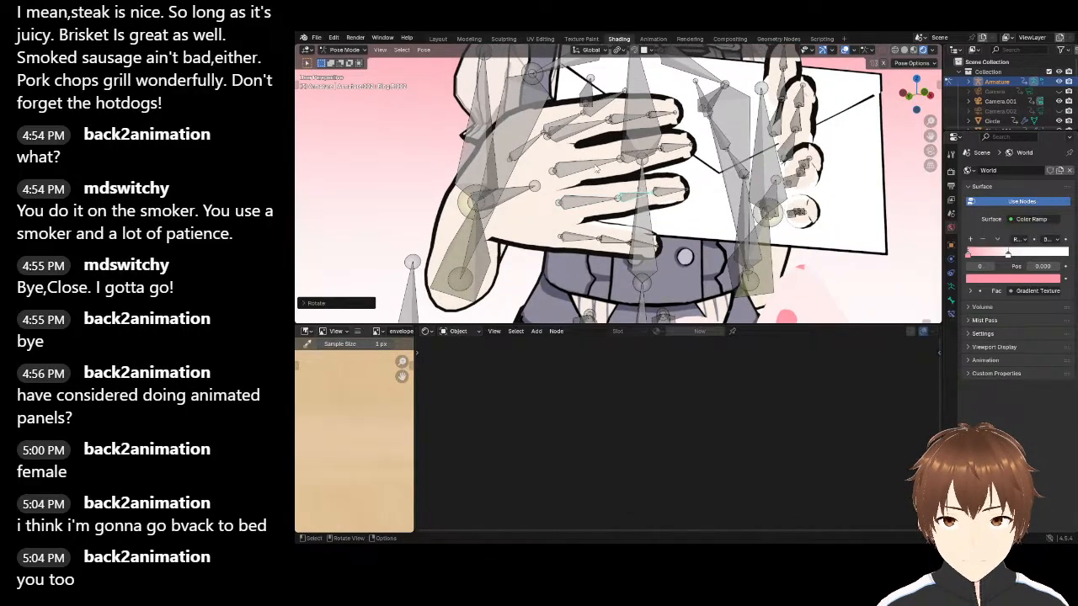
{"action": "left_click", "coordinate": [626, 139]}
{"action": "left_click", "coordinate": [603, 129]}
{"action": "key", "text": "r"}
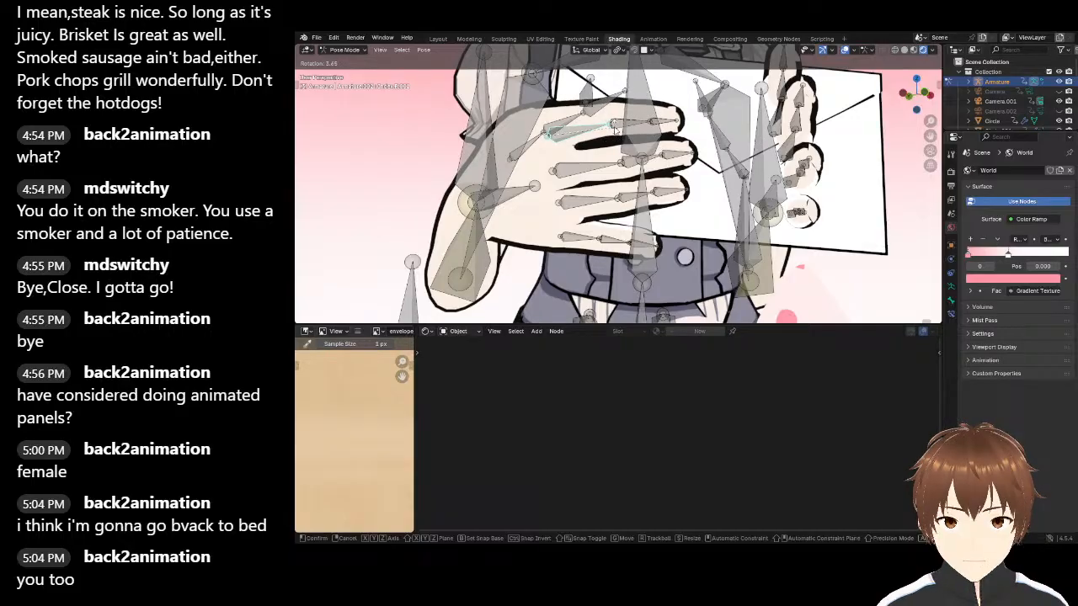
{"action": "left_click", "coordinate": [614, 125]}
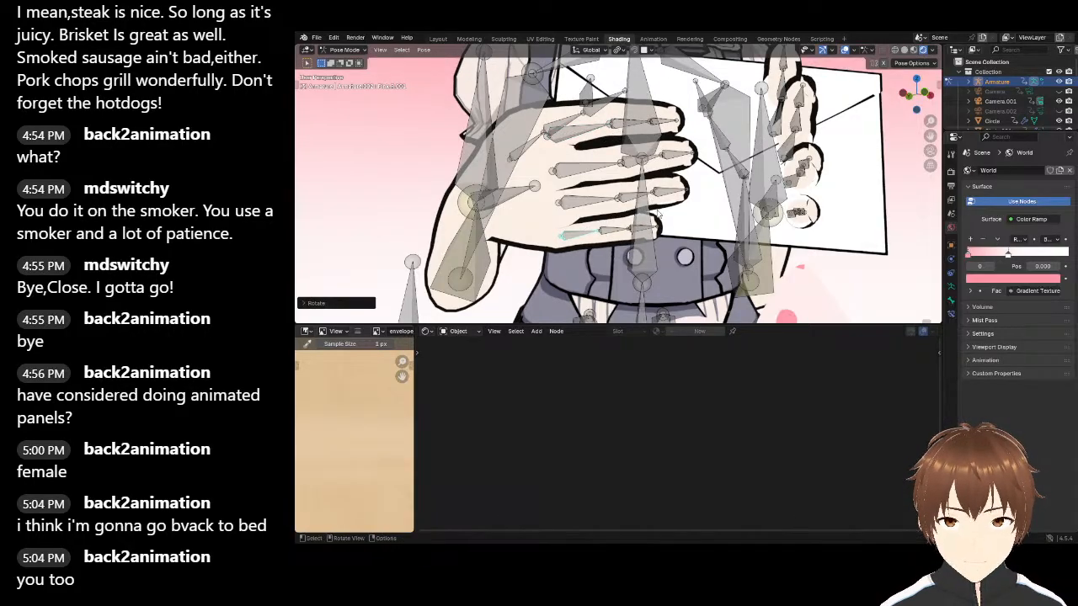
Rotate the bones of the right hand's little finger so the finger lies against the front of the envelope
{"action": "middle_click_drag", "start_coordinate": [655, 240], "coordinate": [605, 132]}
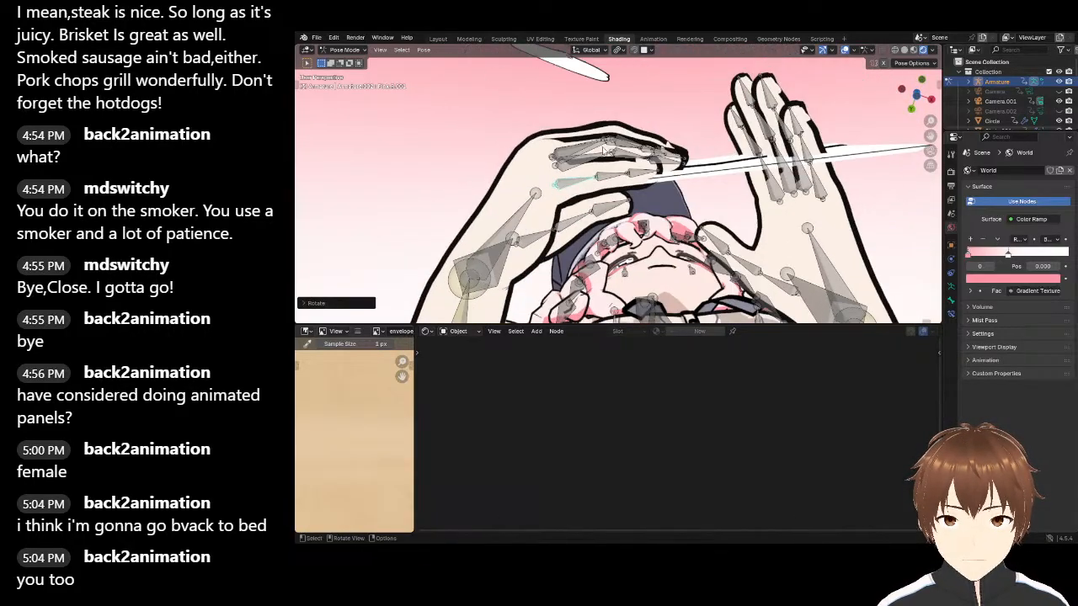
{"action": "middle_click_drag", "start_coordinate": [606, 172], "coordinate": [587, 172]}
{"action": "key", "text": "r"}
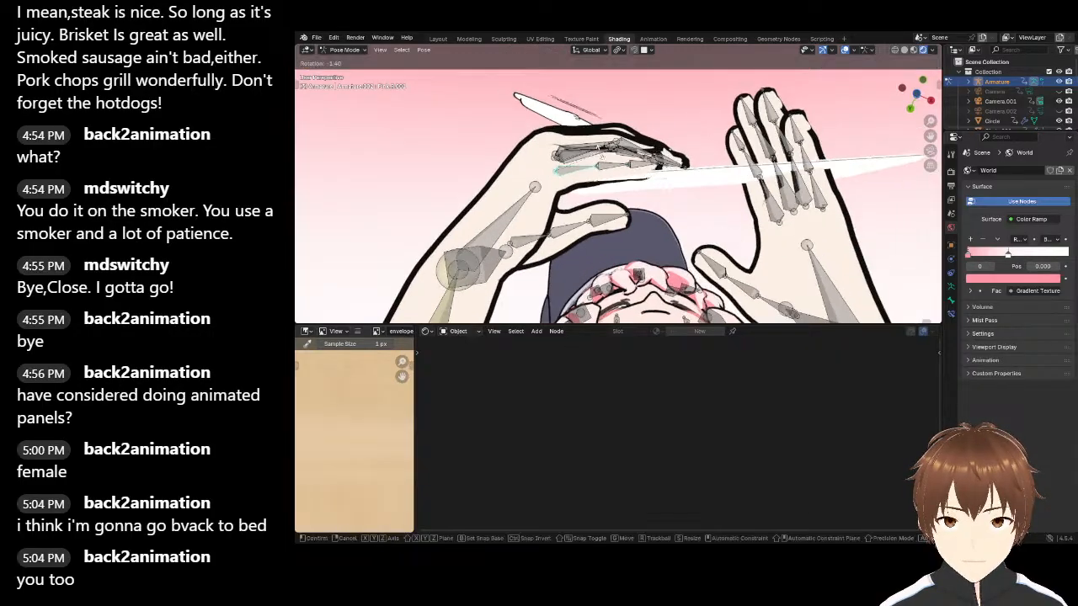
{"action": "key", "text": "r"}
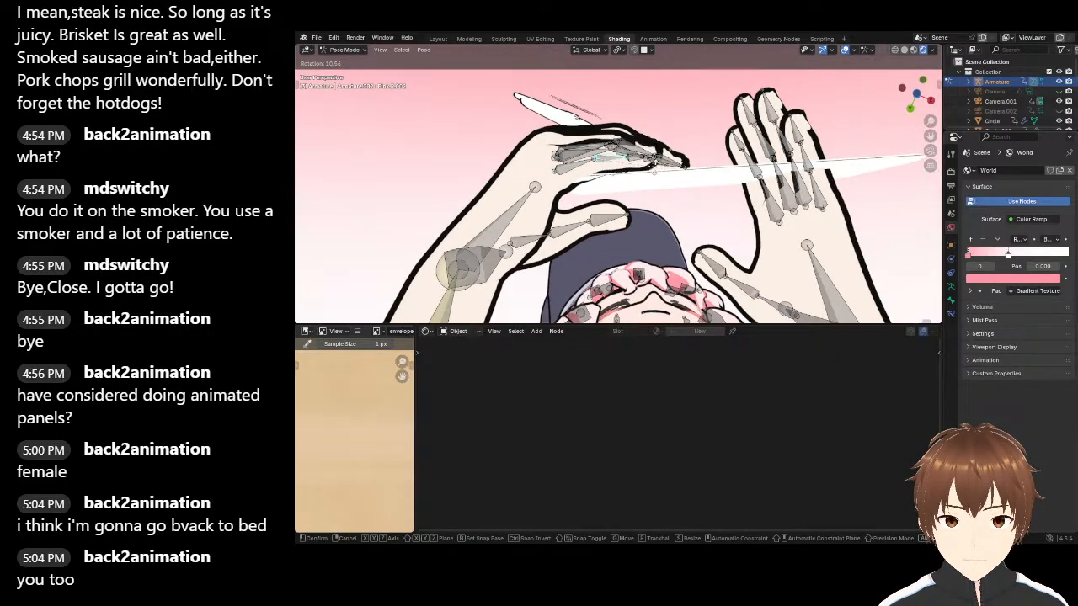
{"action": "left_click", "coordinate": [659, 179]}
{"action": "middle_click_drag", "start_coordinate": [659, 178], "coordinate": [541, 123]}
Rotate the right thumb's bones behind the envelope to complete the hand's grip
{"action": "key", "text": "r"}
{"action": "left_click", "coordinate": [613, 165]}
{"action": "key", "text": "r"}
{"action": "left_click", "coordinate": [615, 96]}
{"action": "left_click", "coordinate": [629, 168]}
{"action": "scroll", "coordinate": [545, 143], "scroll_direction": "down", "scroll_amount": 5}
{"action": "middle_click_drag", "start_coordinate": [548, 164], "coordinate": [634, 152]}
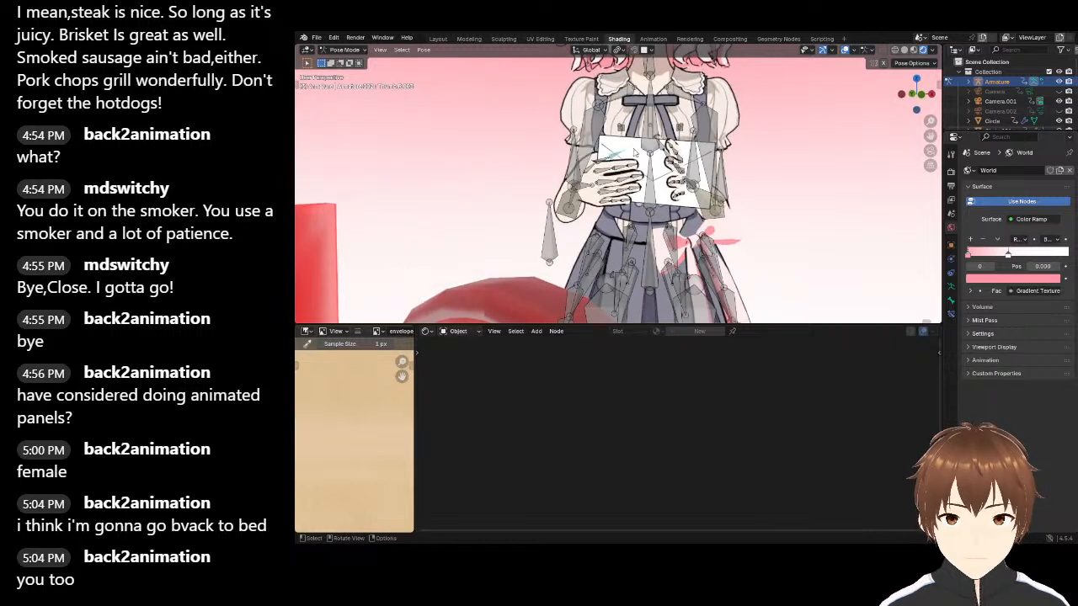
Switch to Object Mode and select the envelope together with the character's body mesh
{"action": "left_click", "coordinate": [344, 60]}
{"action": "middle_click_drag", "start_coordinate": [545, 158], "coordinate": [583, 177]}
{"action": "left_click", "coordinate": [607, 166]}
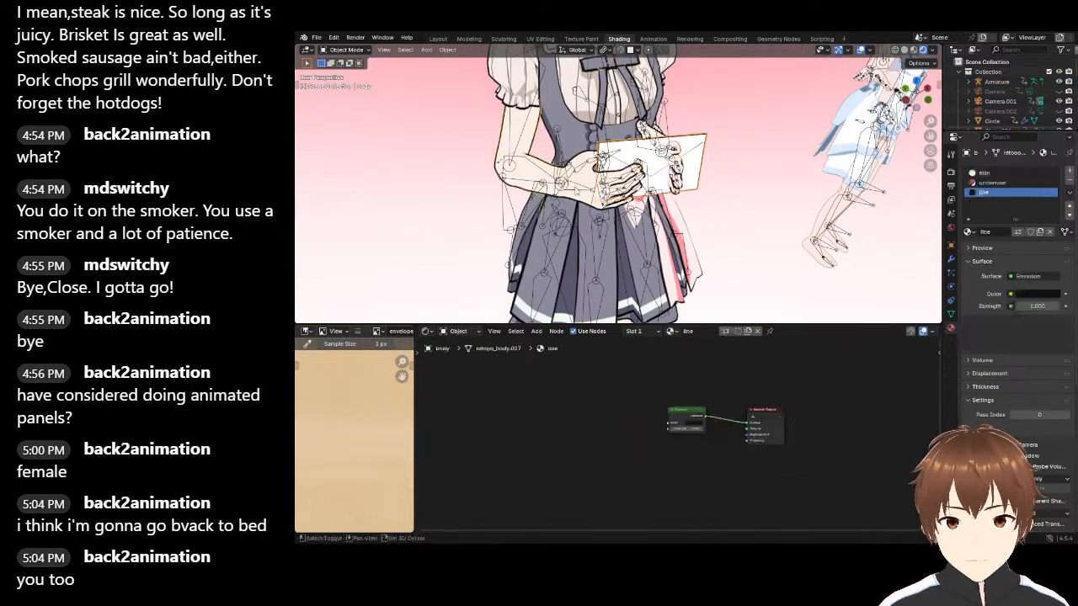
Parent the envelope to the character's right hand bone using the Bone Relative option
{"action": "left_click", "coordinate": [576, 194]}
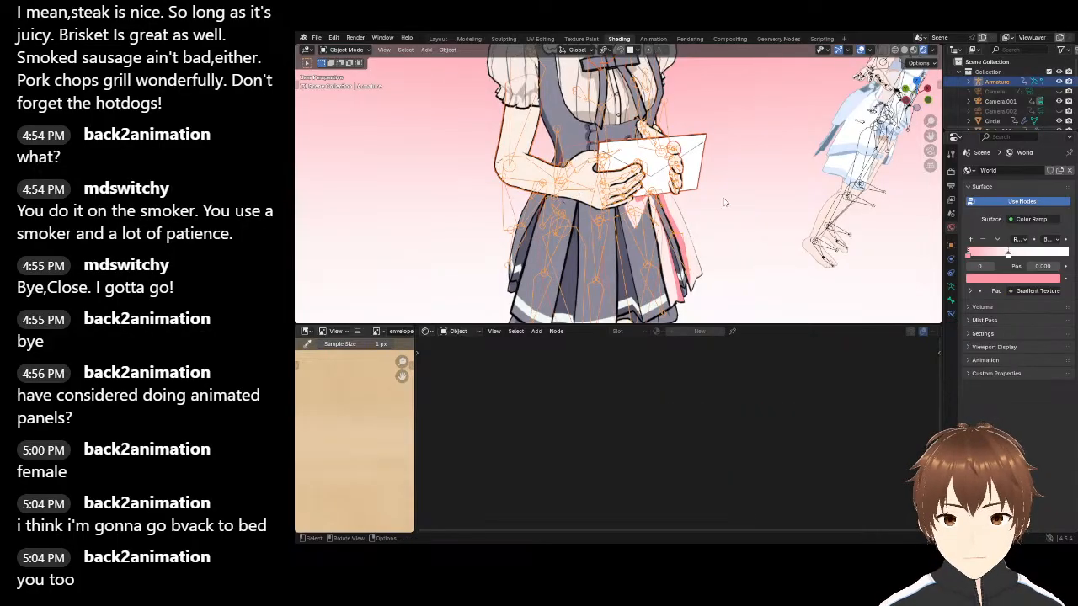
{"action": "left_click", "coordinate": [616, 185]}
{"action": "scroll", "coordinate": [595, 185], "scroll_direction": "up", "scroll_amount": 5}
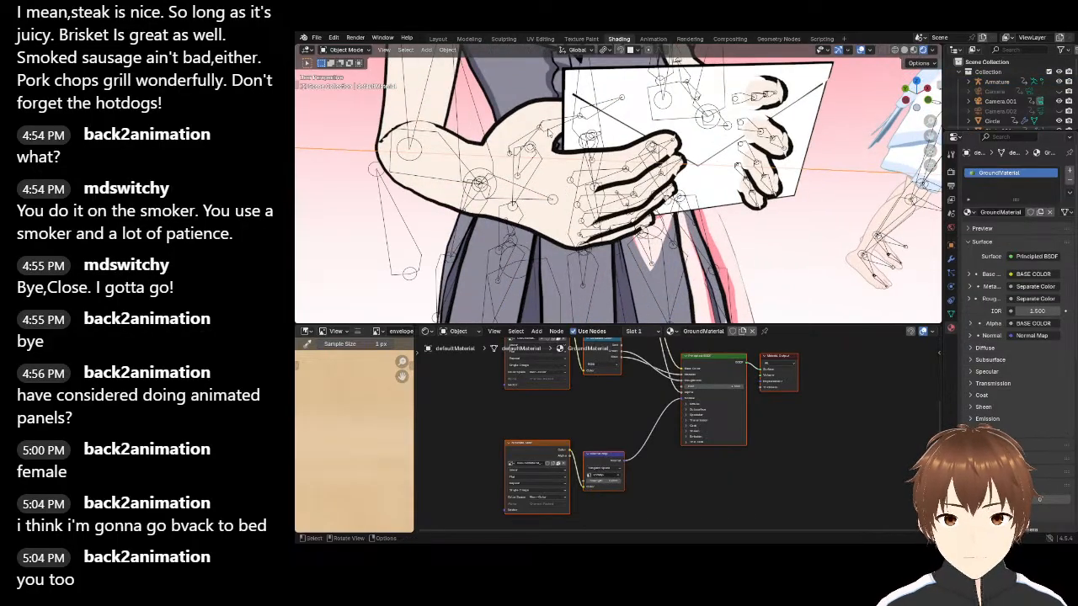
{"action": "left_click", "coordinate": [549, 133]}
{"action": "left_click", "coordinate": [635, 107]}
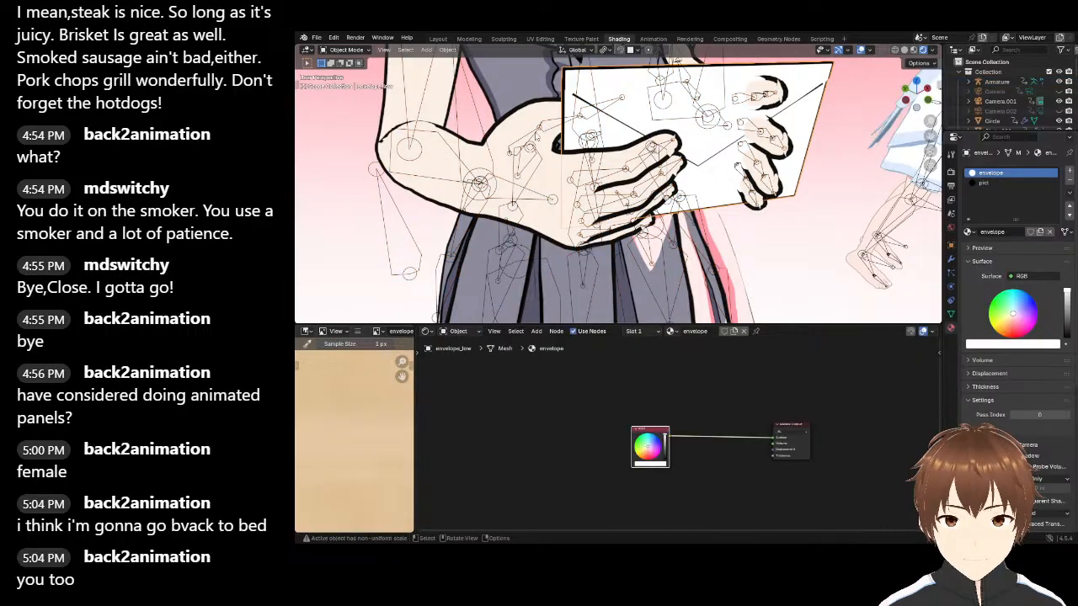
{"action": "left_click", "coordinate": [539, 128]}
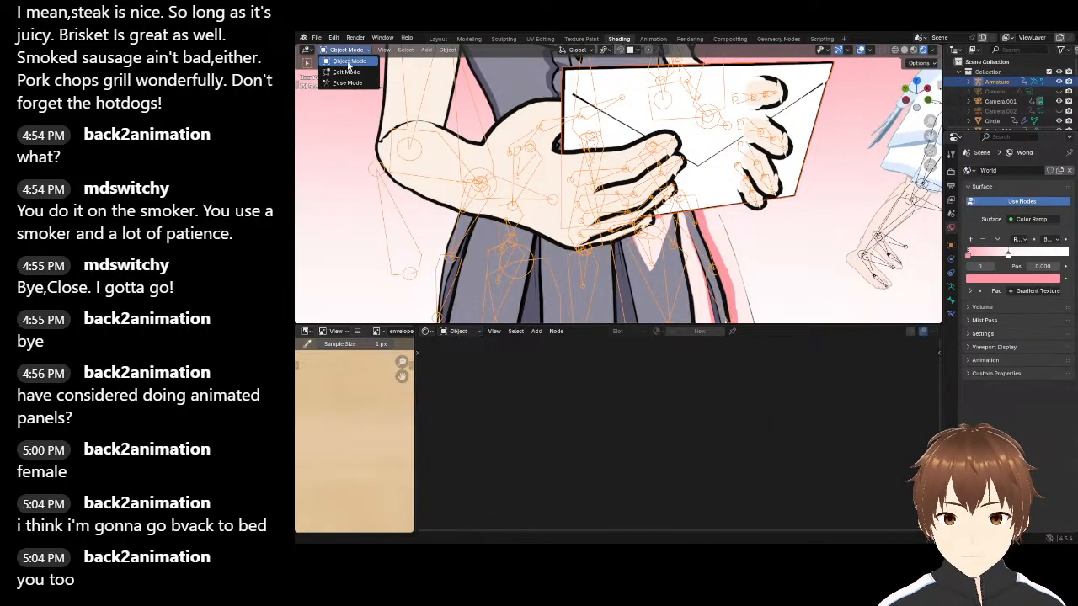
{"action": "left_click", "coordinate": [348, 83]}
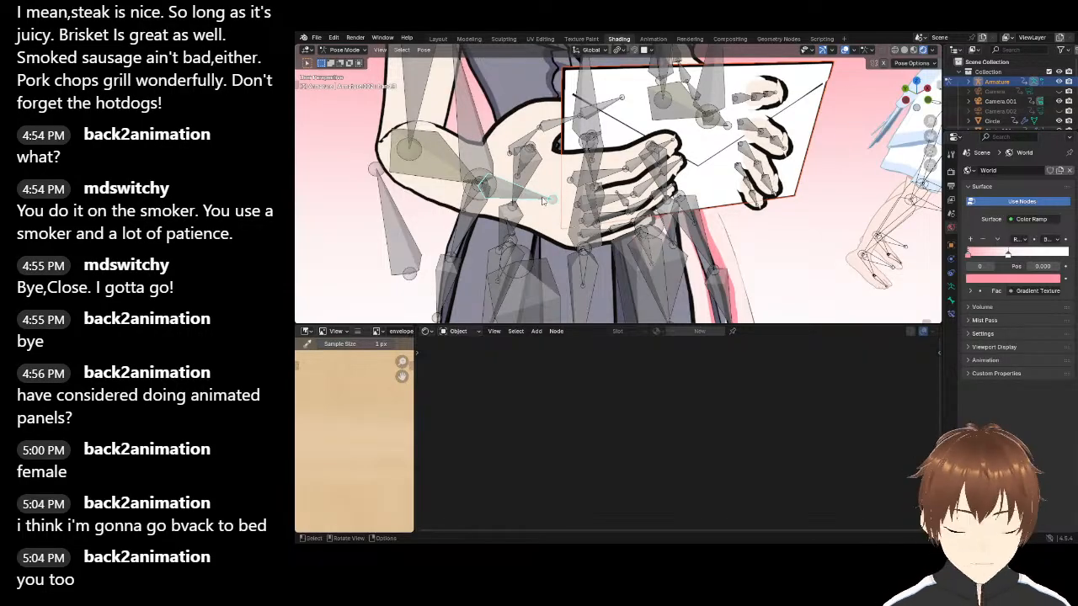
{"action": "key", "text": "ctrl+p"}
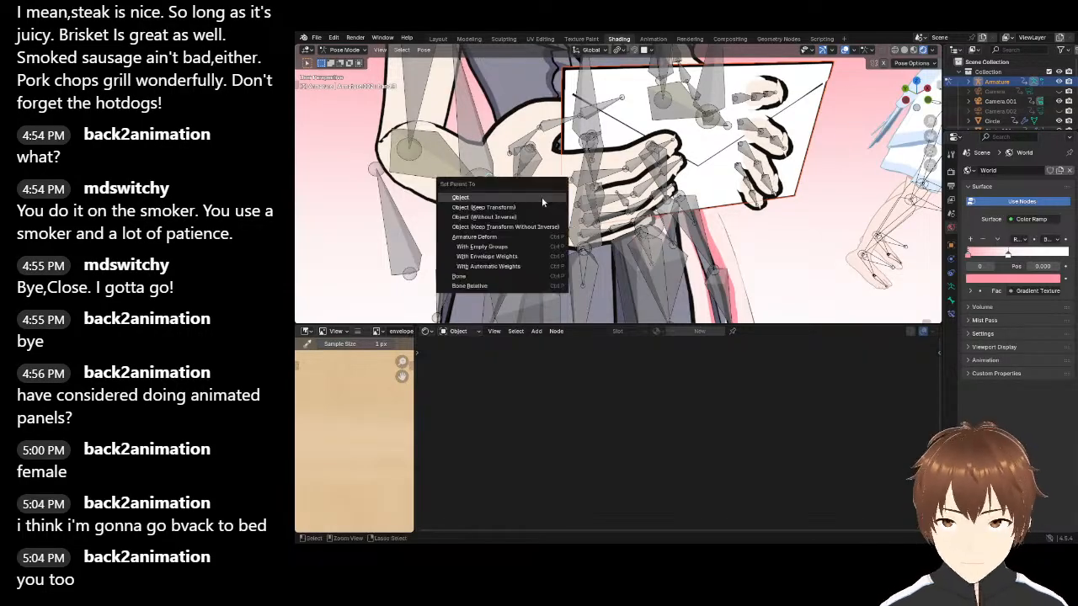
{"action": "left_click", "coordinate": [492, 287]}
Move the right hand control bone, with the envelope attached, in the armature's Pose Mode
{"action": "left_click", "coordinate": [348, 62]}
{"action": "scroll", "coordinate": [530, 192], "scroll_direction": "down", "scroll_amount": 3}
{"action": "middle_click_drag", "start_coordinate": [512, 196], "coordinate": [562, 139]}
{"action": "left_click", "coordinate": [509, 116]}
{"action": "left_click", "coordinate": [502, 154]}
{"action": "left_click", "coordinate": [348, 83]}
{"action": "key", "text": "g"}
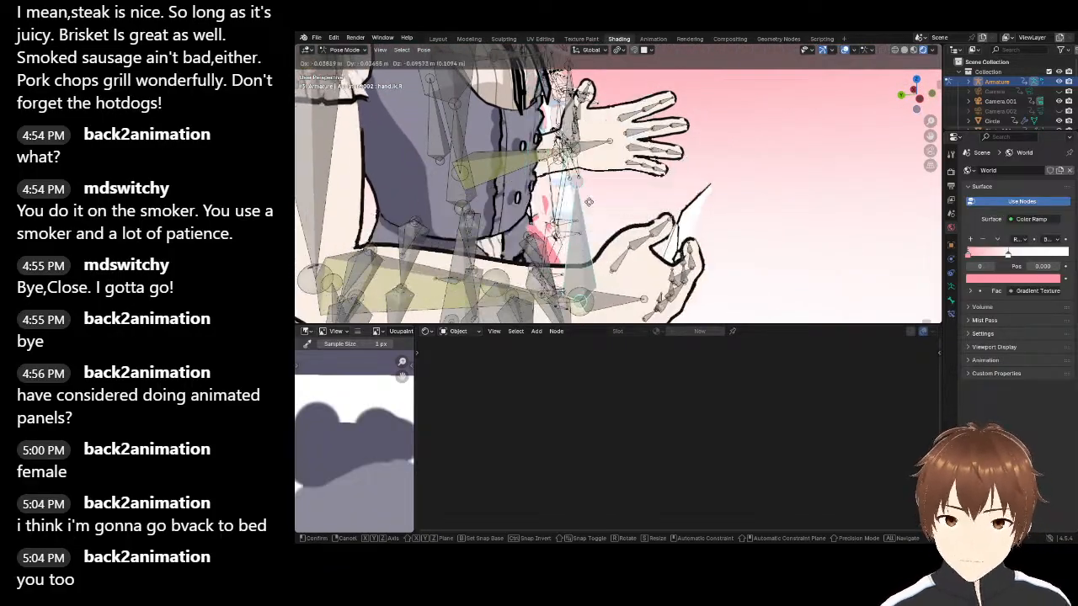
{"action": "left_click", "coordinate": [652, 187]}
{"action": "middle_click_drag", "start_coordinate": [653, 187], "coordinate": [755, 185]}
{"action": "scroll", "coordinate": [547, 190], "scroll_direction": "down", "scroll_amount": 2}
Rotate the hand and finger bones in several small turns so they fit against the envelope
{"action": "key", "text": "r"}
{"action": "middle_click_drag", "start_coordinate": [737, 223], "coordinate": [689, 137]}
{"action": "left_click", "coordinate": [671, 160]}
{"action": "key", "text": "r"}
{"action": "left_click", "coordinate": [622, 181]}
{"action": "key", "text": "r"}
{"action": "left_click", "coordinate": [633, 199]}
{"action": "key", "text": "r"}
{"action": "left_click", "coordinate": [641, 184]}
{"action": "key", "text": "r"}
{"action": "left_click", "coordinate": [632, 157]}
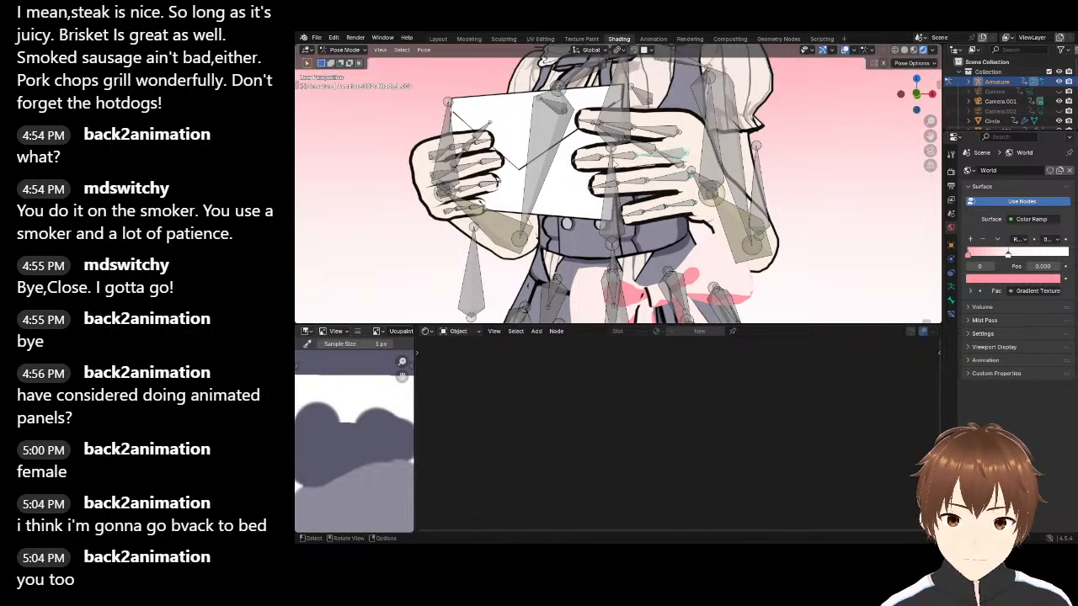
Rotate the left hand's finger bones one by one so the fingers spread across the envelope
{"action": "key", "text": "r"}
{"action": "left_click", "coordinate": [621, 158]}
{"action": "left_click", "coordinate": [661, 178]}
{"action": "key", "text": "r"}
{"action": "left_click", "coordinate": [655, 178]}
{"action": "left_click", "coordinate": [677, 213]}
{"action": "key", "text": "r"}
{"action": "left_click", "coordinate": [588, 192]}
Move the left hand control bone towards the envelope's edge
{"action": "middle_click_drag", "start_coordinate": [588, 192], "coordinate": [644, 244]}
{"action": "left_click", "coordinate": [663, 145]}
{"action": "middle_click_drag", "start_coordinate": [663, 145], "coordinate": [680, 169]}
{"action": "key", "text": "g"}
{"action": "left_click", "coordinate": [659, 191]}
Rotate and nudge the left hand bone so the envelope's edge sits between the thumb and fingers
{"action": "key", "text": "r"}
{"action": "left_click", "coordinate": [709, 114]}
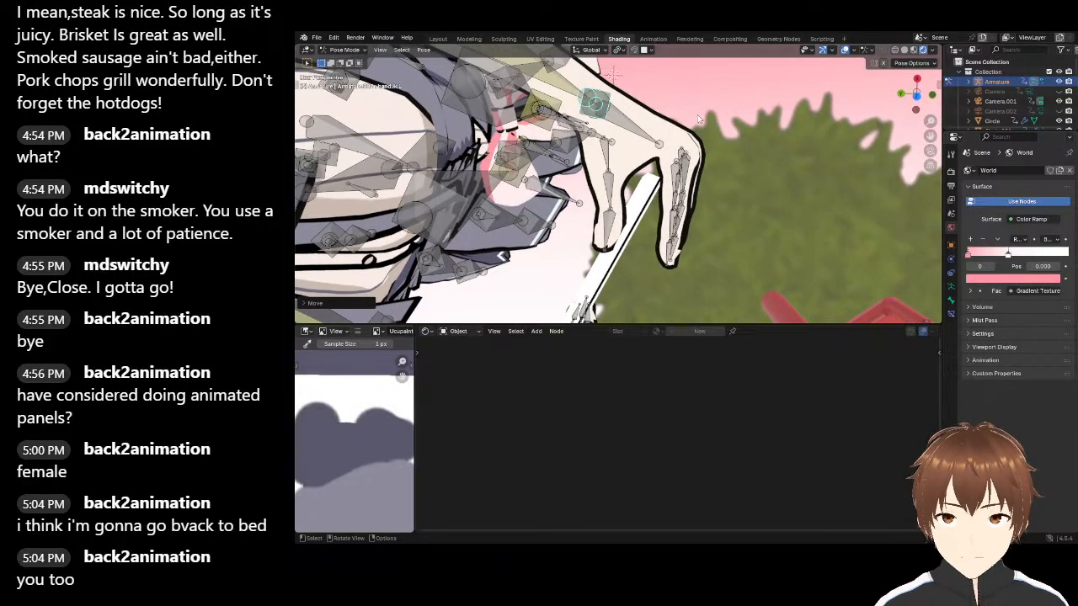
{"action": "key", "text": "r"}
{"action": "left_click", "coordinate": [760, 137]}
{"action": "key", "text": "r"}
{"action": "left_click", "coordinate": [680, 142]}
{"action": "left_click_drag", "start_coordinate": [600, 109], "coordinate": [600, 110]}
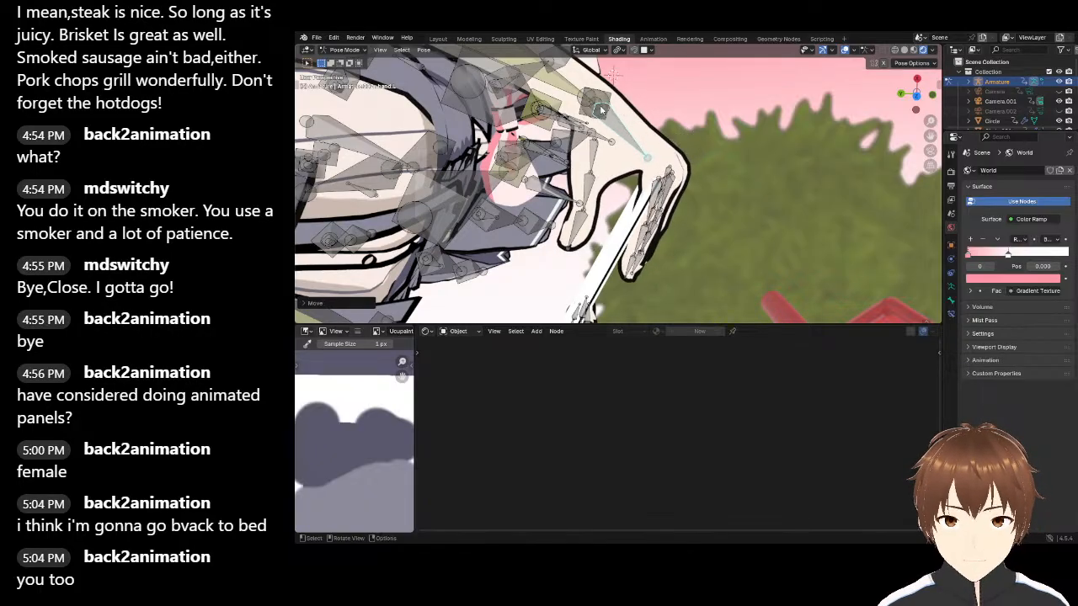
{"action": "key", "text": "g"}
{"action": "left_click", "coordinate": [637, 103]}
Rotate the left hand's base finger bones together from the top view so the fingers run along the envelope
{"action": "middle_click_drag", "start_coordinate": [630, 130], "coordinate": [650, 80]}
{"action": "middle_click_drag", "start_coordinate": [663, 126], "coordinate": [640, 158]}
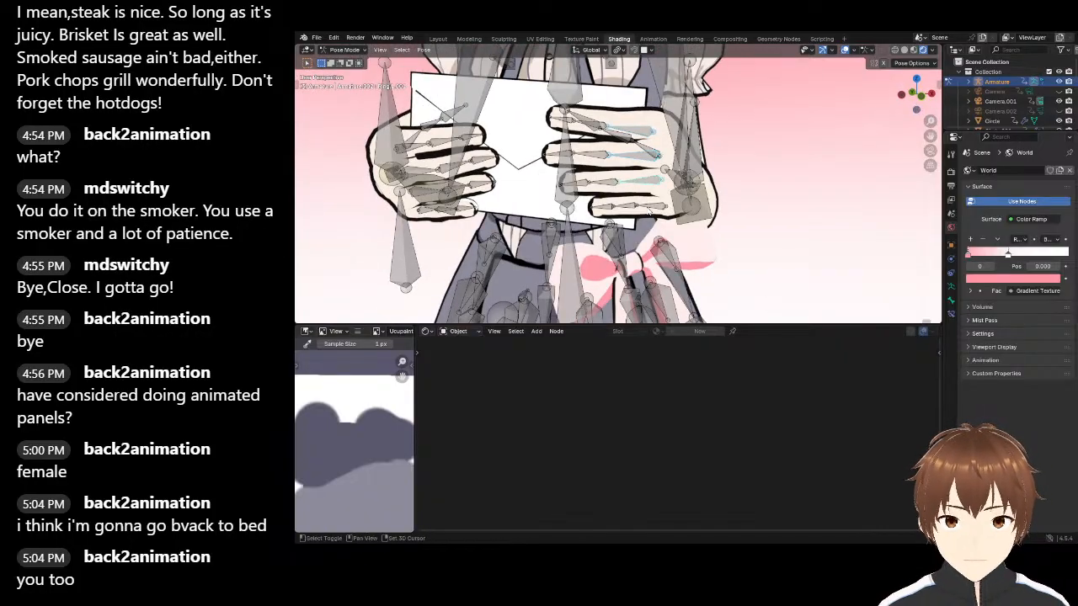
{"action": "key", "text": "KP_7"}
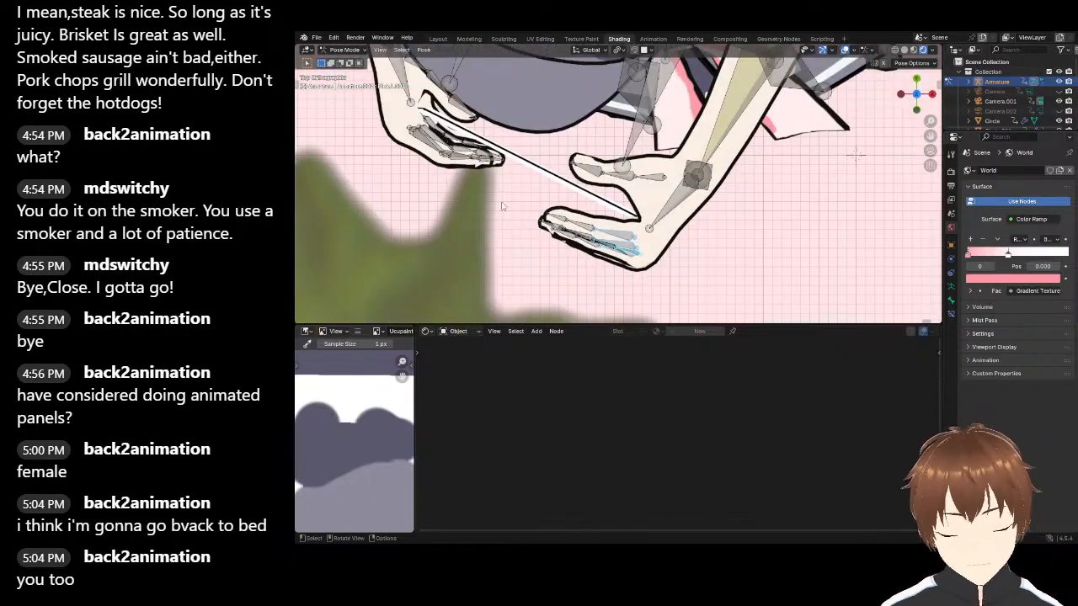
{"action": "key", "text": "r"}
{"action": "left_click", "coordinate": [505, 153]}
{"action": "middle_click_drag", "start_coordinate": [505, 153], "coordinate": [587, 240]}
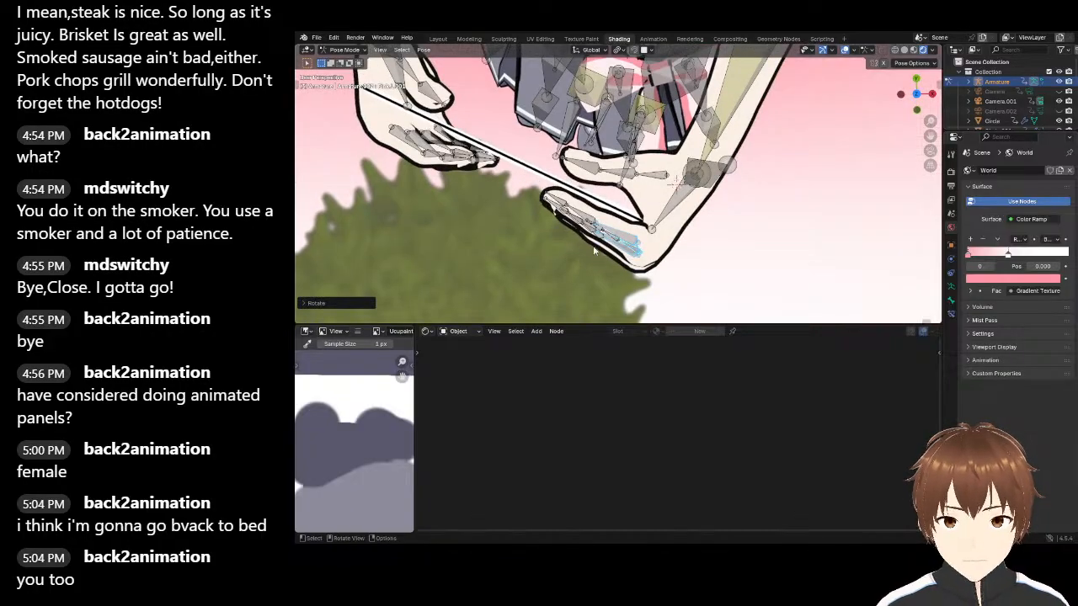
{"action": "middle_click_drag", "start_coordinate": [524, 183], "coordinate": [540, 97]}
{"action": "scroll", "coordinate": [535, 111], "scroll_direction": "down", "scroll_amount": 8}
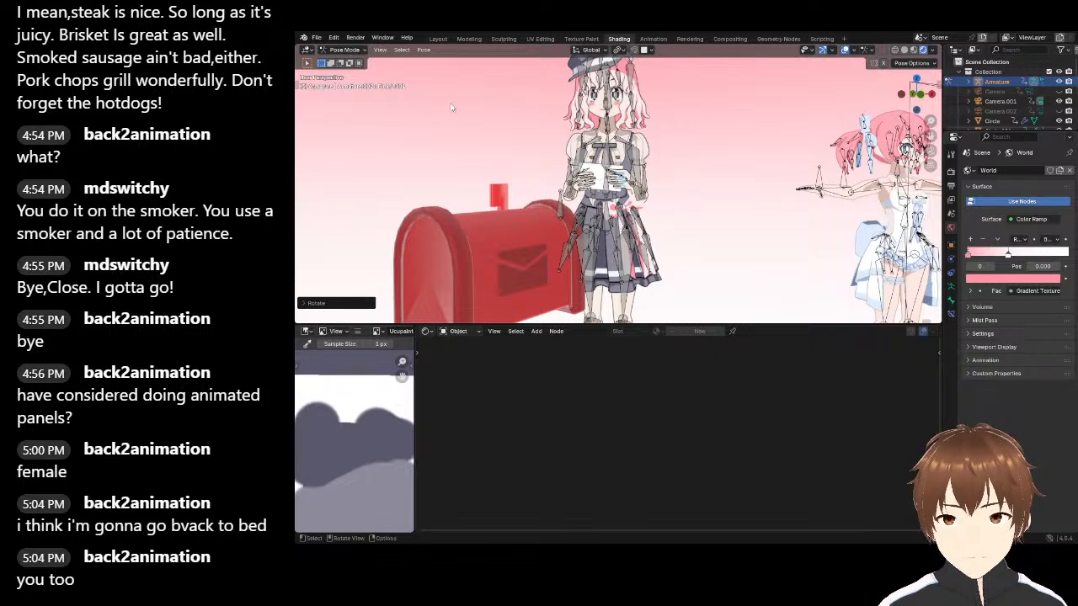
Switch to the Layout workspace, undo the last change and have the character's right foot control bone selected
{"action": "left_click", "coordinate": [438, 38]}
{"action": "scroll", "coordinate": [464, 280], "scroll_direction": "up", "scroll_amount": 4}
{"action": "scroll", "coordinate": [448, 261], "scroll_direction": "down", "scroll_amount": 2}
{"action": "scroll", "coordinate": [443, 245], "scroll_direction": "down", "scroll_amount": 2}
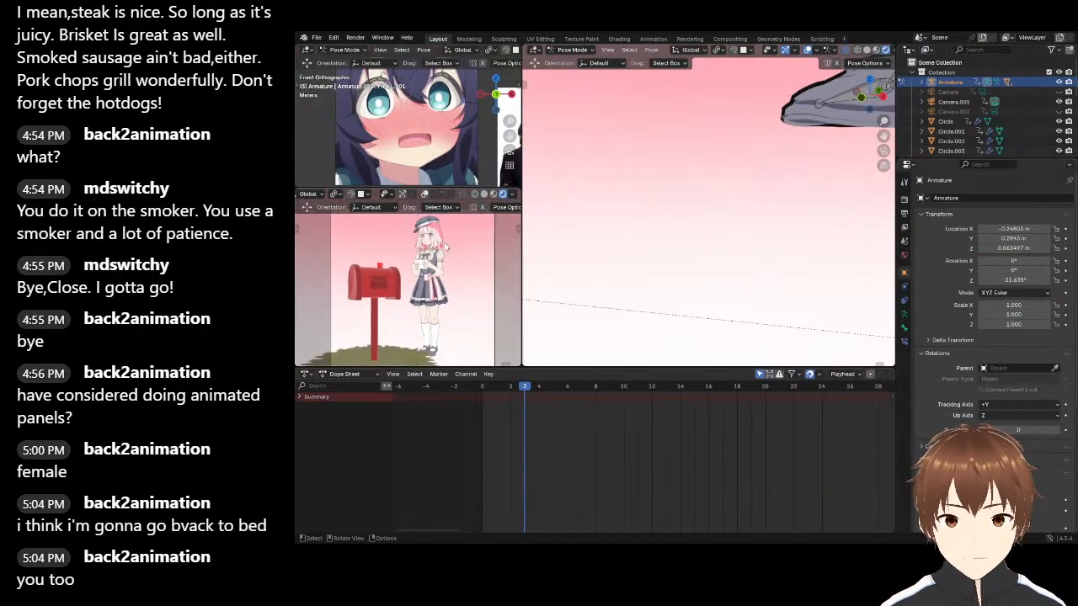
{"action": "scroll", "coordinate": [685, 209], "scroll_direction": "down", "scroll_amount": 4}
{"action": "middle_click_drag", "start_coordinate": [685, 209], "coordinate": [709, 268]}
{"action": "left_click_drag", "start_coordinate": [718, 275], "coordinate": [720, 277]}
{"action": "middle_click_drag", "start_coordinate": [720, 276], "coordinate": [680, 250]}
{"action": "key", "text": "ctrl+z"}
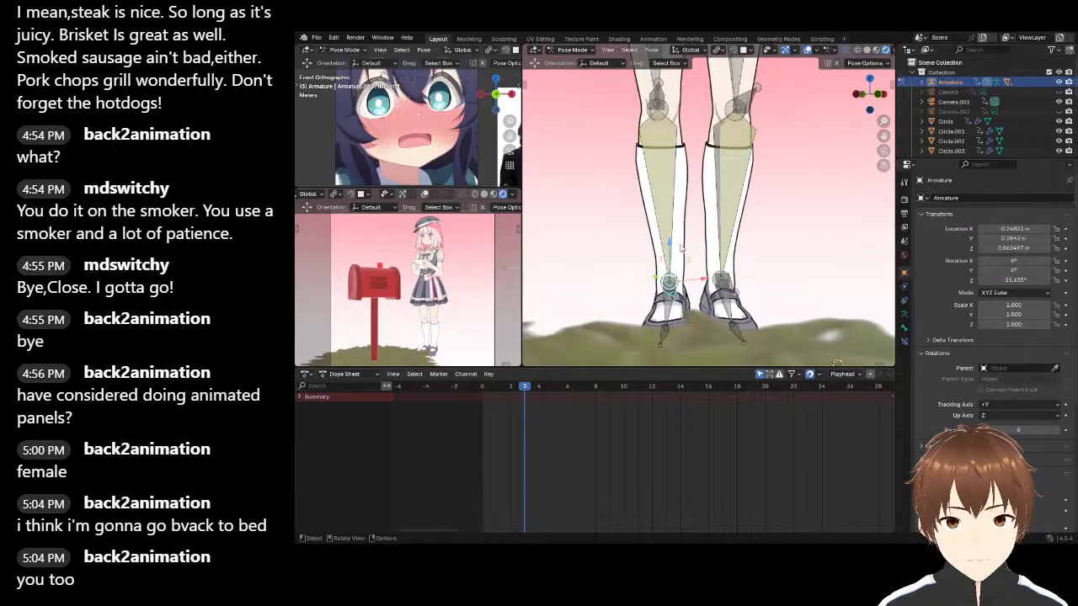
Move the right foot control inward about 0.025 m along X and -0.013 m along Y, and lower it about 0.008 m
{"action": "key", "text": "g"}
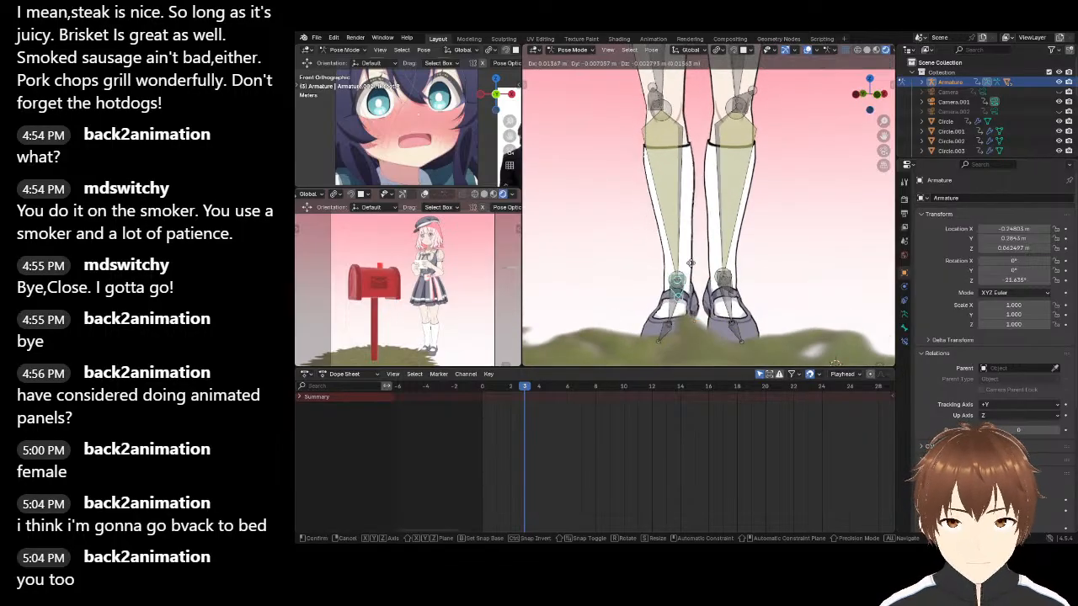
{"action": "left_click", "coordinate": [692, 264]}
{"action": "key", "text": "g"}
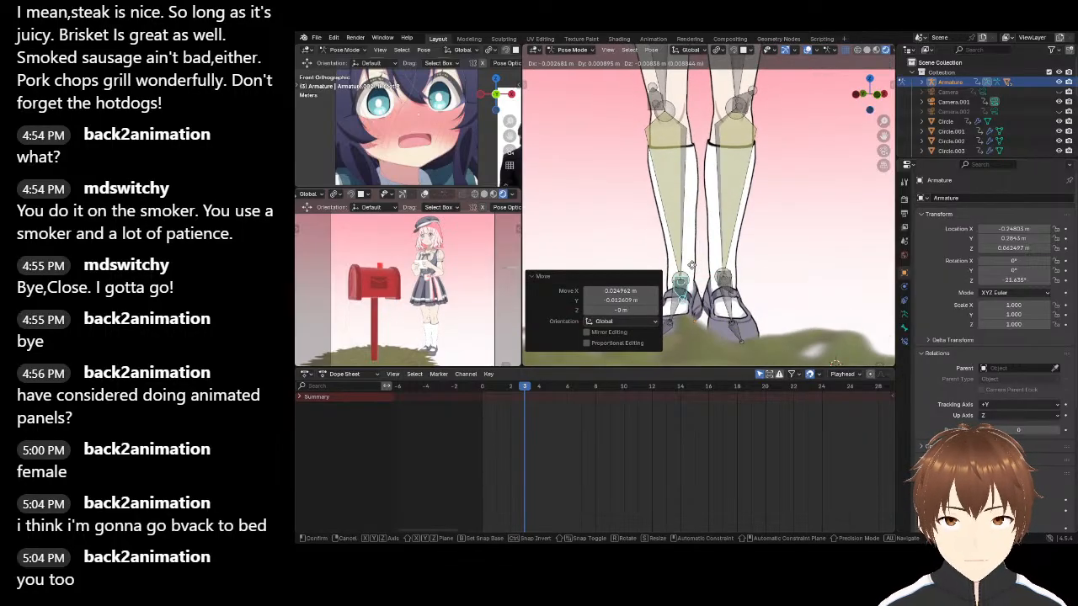
{"action": "left_click", "coordinate": [689, 263]}
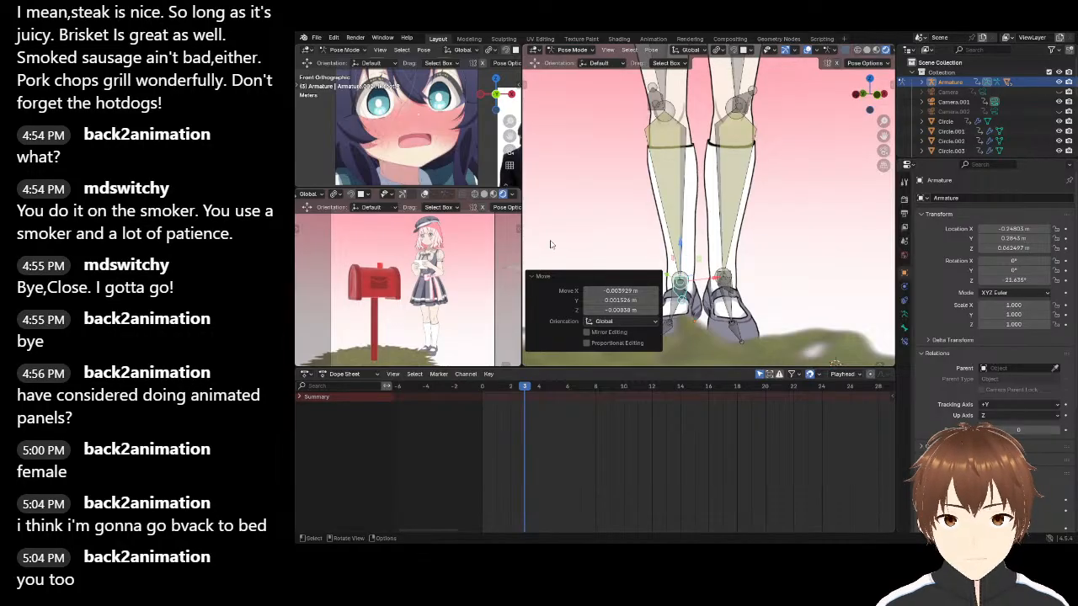
Raise the whole armature along Z in Object Mode by about 0.091 m and another 0.039 m
{"action": "scroll", "coordinate": [749, 228], "scroll_direction": "down", "scroll_amount": 4}
{"action": "middle_click_drag", "start_coordinate": [748, 228], "coordinate": [699, 232]}
{"action": "scroll", "coordinate": [698, 232], "scroll_direction": "down", "scroll_amount": 5}
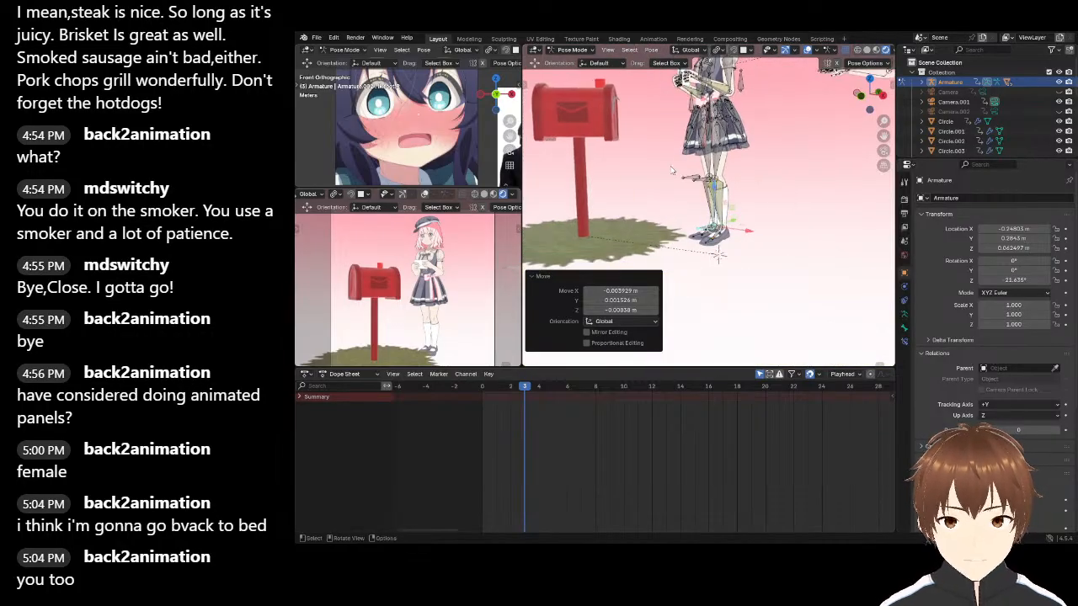
{"action": "left_click", "coordinate": [575, 60]}
{"action": "scroll", "coordinate": [682, 264], "scroll_direction": "up", "scroll_amount": 6}
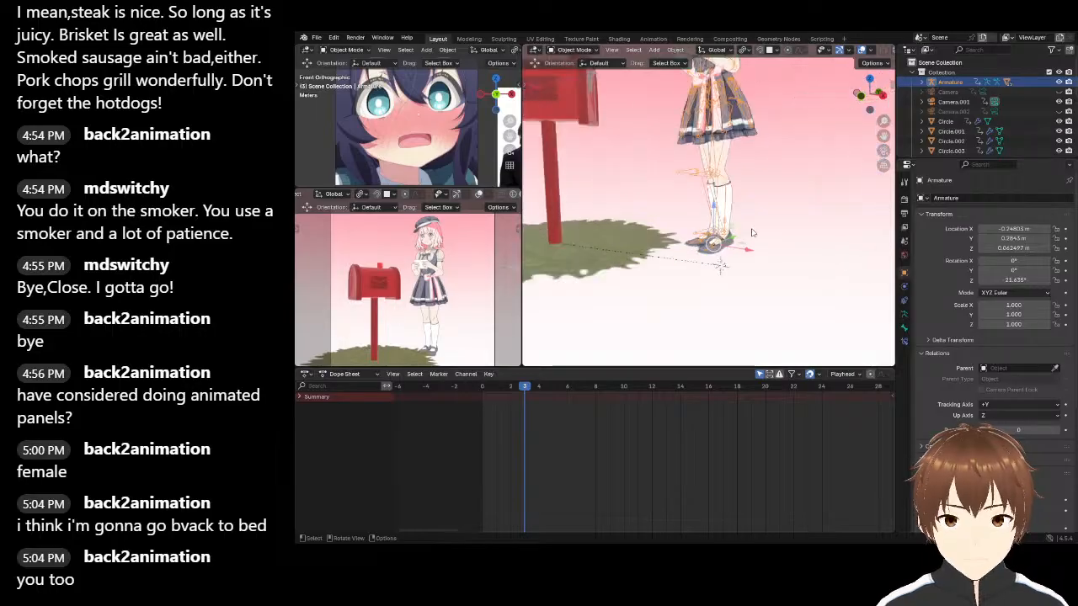
{"action": "middle_click_drag", "start_coordinate": [683, 264], "coordinate": [716, 274]}
{"action": "key", "text": "g"}
{"action": "key", "text": "z"}
{"action": "left_click", "coordinate": [676, 265]}
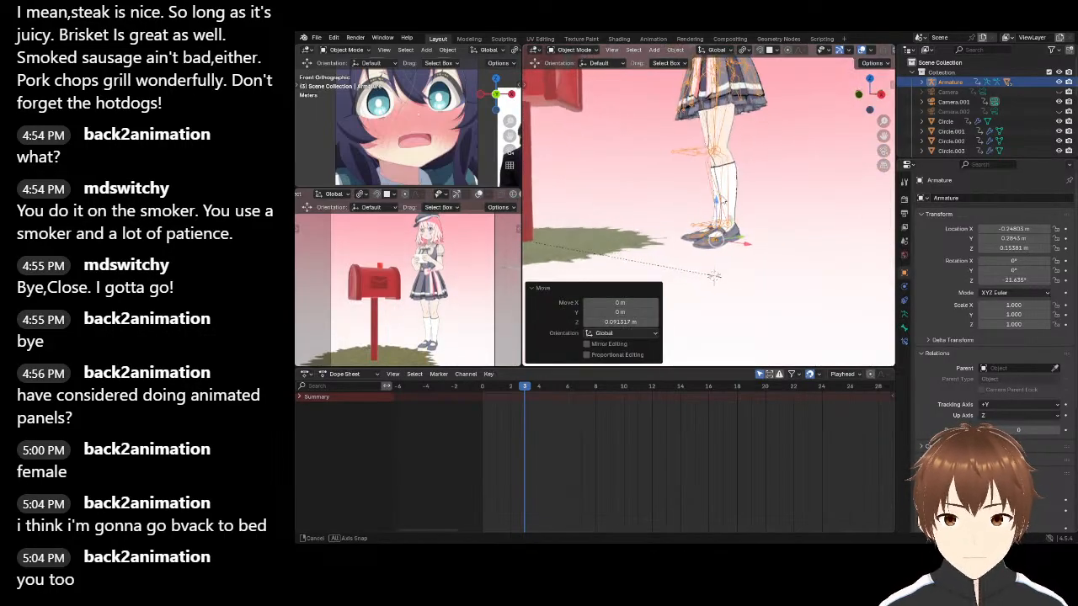
{"action": "key", "text": "g"}
{"action": "key", "text": "z"}
{"action": "left_click", "coordinate": [676, 189]}
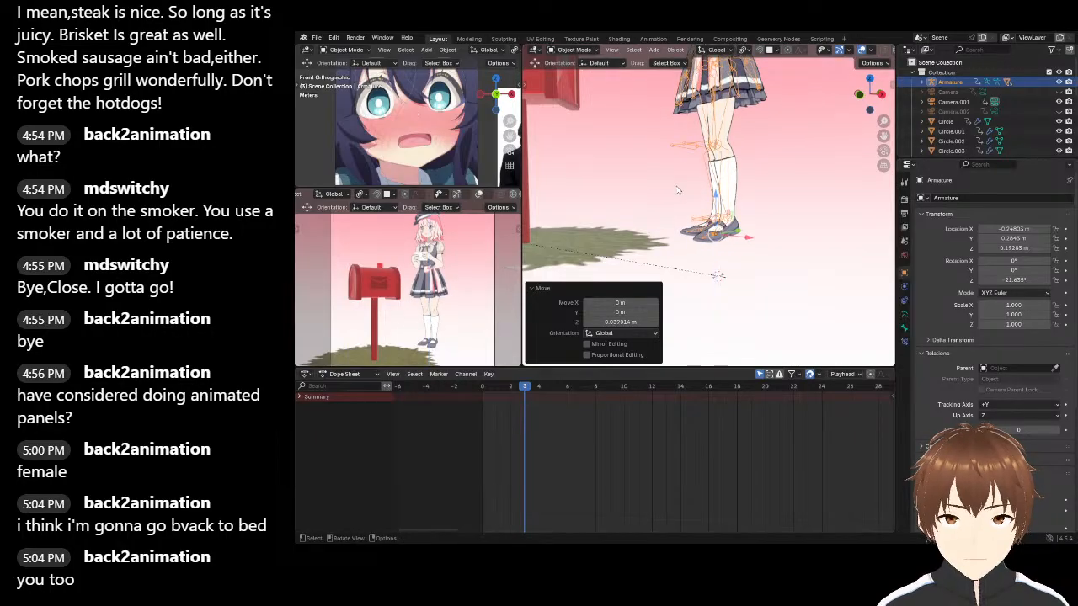
Rotate the tilted foot bone about 16.9° from the side in Pose Mode and fine-tune the angle to level the shoe
{"action": "mouse_move", "coordinate": [697, 221]}
{"action": "middle_mouse_down"}
{"action": "mouse_move", "coordinate": [670, 212]}
{"action": "mouse_move", "coordinate": [682, 223]}
{"action": "middle_mouse_up"}
{"action": "scroll", "coordinate": [669, 212], "scroll_direction": "up", "scroll_amount": 5}
{"action": "left_click", "coordinate": [575, 83]}
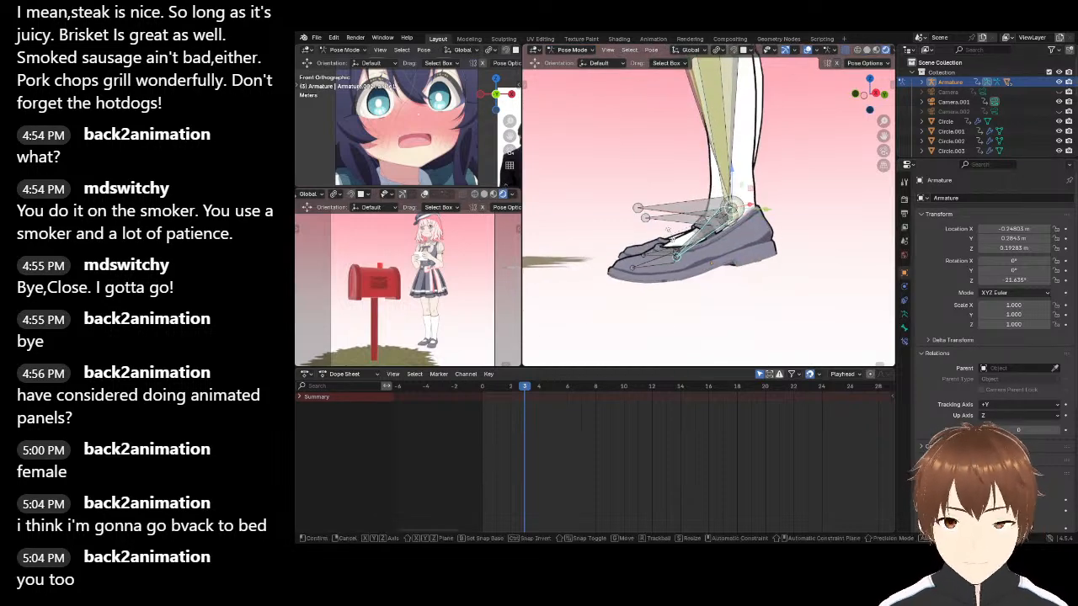
{"action": "left_click", "coordinate": [649, 237]}
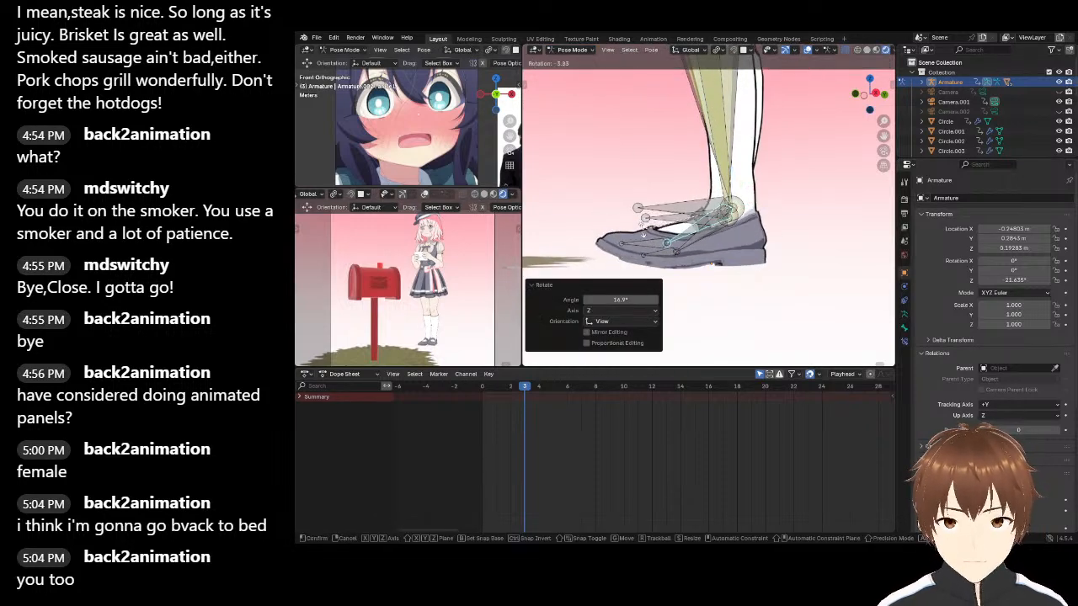
{"action": "left_click", "coordinate": [644, 248]}
Align the shoes by rotating the foot bones, including turns of about 11.2° and -6.56° on the character's right foot
{"action": "middle_click_drag", "start_coordinate": [609, 223], "coordinate": [707, 200]}
{"action": "left_click", "coordinate": [670, 238]}
{"action": "key", "text": "r"}
{"action": "left_click", "coordinate": [693, 206]}
{"action": "middle_click_drag", "start_coordinate": [682, 225], "coordinate": [695, 245]}
{"action": "key", "text": "r"}
{"action": "left_click", "coordinate": [670, 238]}
{"action": "key", "text": "r"}
{"action": "left_click", "coordinate": [666, 240]}
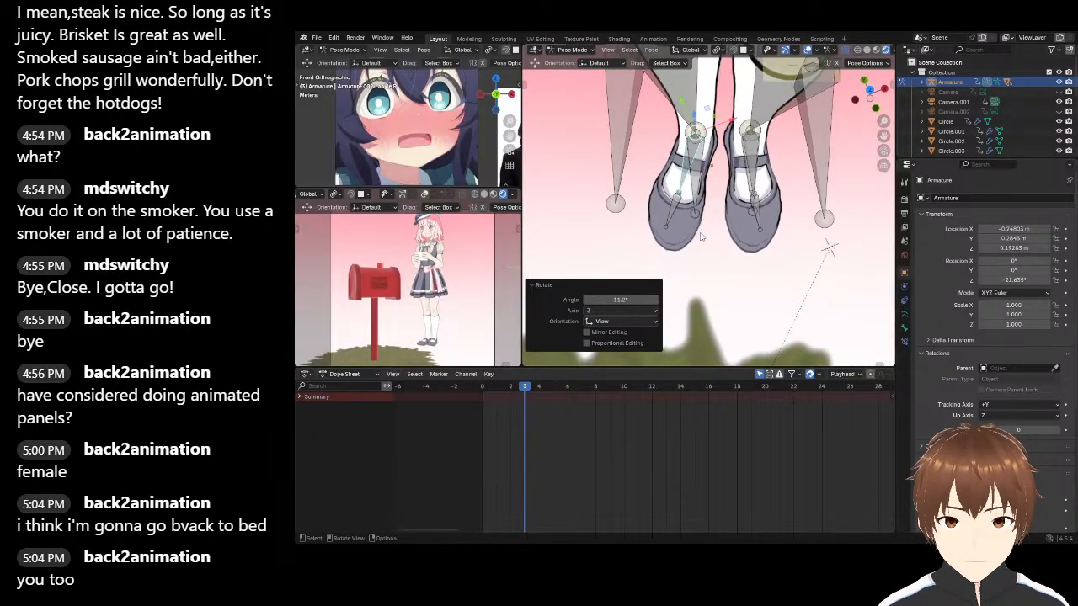
{"action": "key", "text": "r"}
{"action": "left_click", "coordinate": [719, 272]}
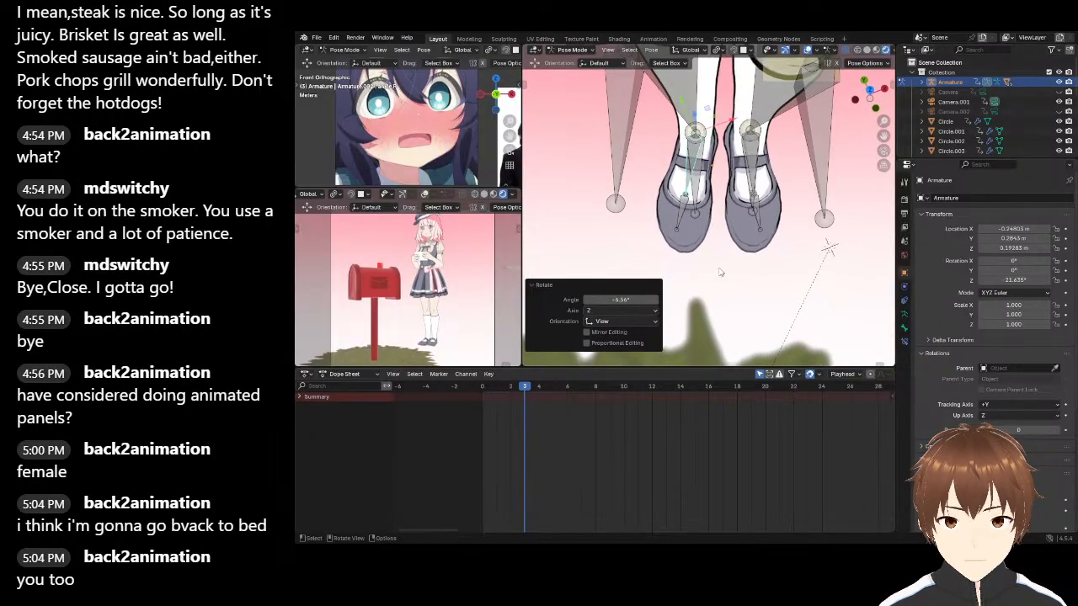
Rotate the character's left foot bone about -3.67° from the front and refine its angle
{"action": "middle_click_drag", "start_coordinate": [728, 266], "coordinate": [735, 212]}
{"action": "key", "text": "r"}
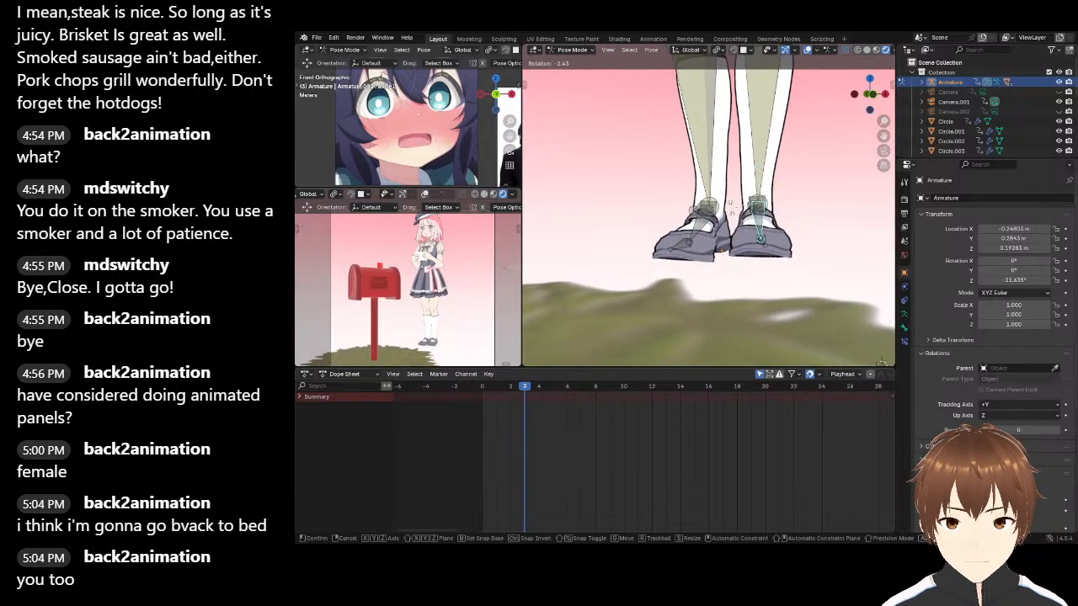
{"action": "left_click", "coordinate": [731, 207]}
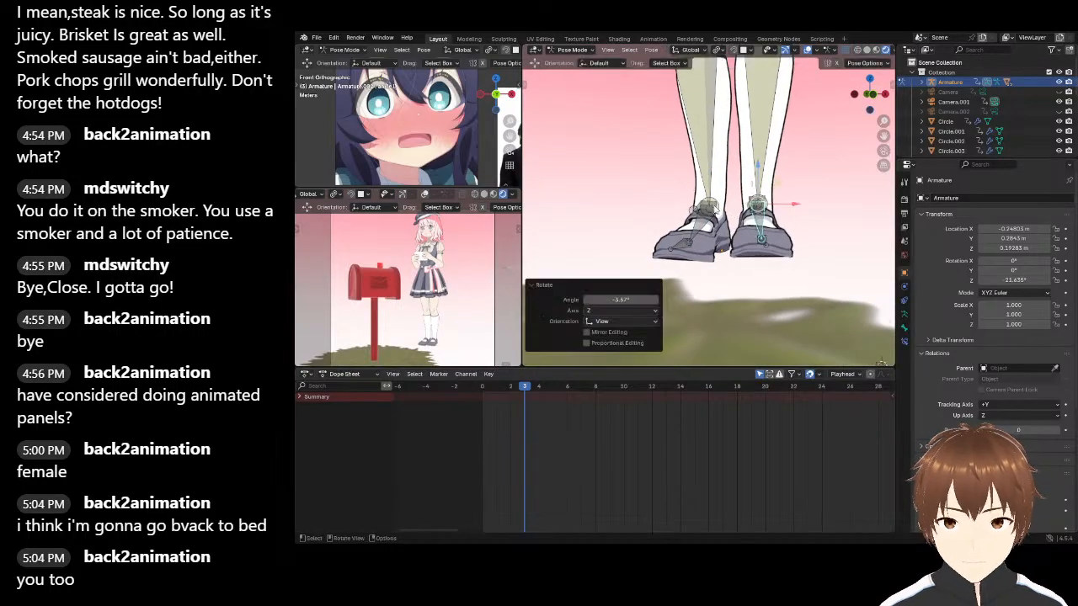
{"action": "key", "text": "r"}
{"action": "left_click", "coordinate": [748, 231]}
Move the left and right foot control bones slightly to even out the stance of the legs
{"action": "mouse_move", "coordinate": [748, 229]}
{"action": "middle_mouse_down"}
{"action": "mouse_move", "coordinate": [762, 202]}
{"action": "mouse_move", "coordinate": [740, 213]}
{"action": "middle_mouse_up"}
{"action": "left_click", "coordinate": [747, 200]}
{"action": "key", "text": "g"}
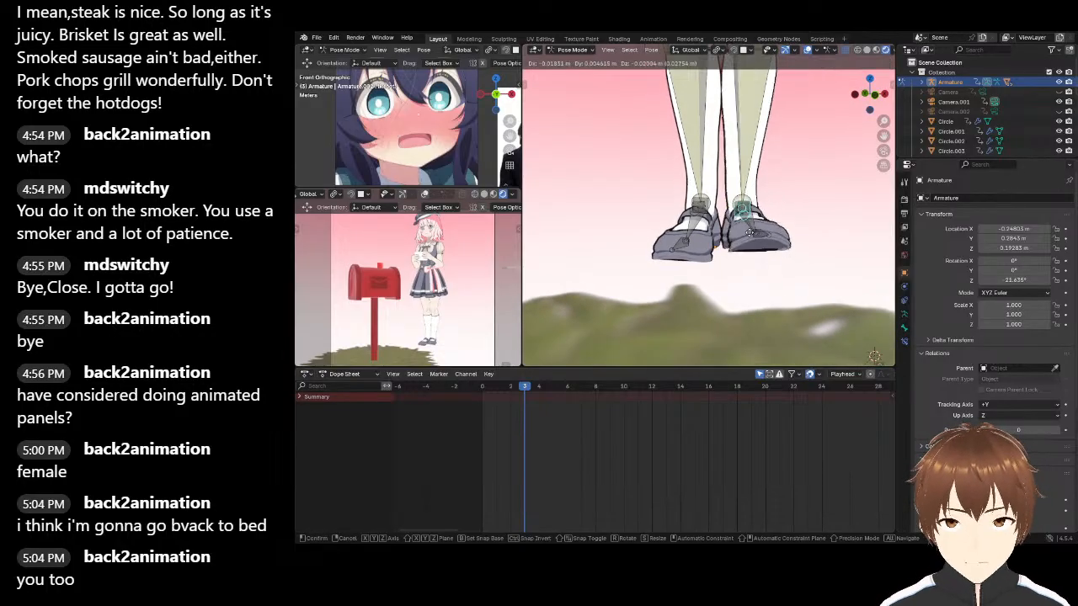
{"action": "left_click", "coordinate": [752, 239]}
{"action": "left_click", "coordinate": [702, 205]}
{"action": "middle_click_drag", "start_coordinate": [705, 209], "coordinate": [730, 211]}
{"action": "key", "text": "g"}
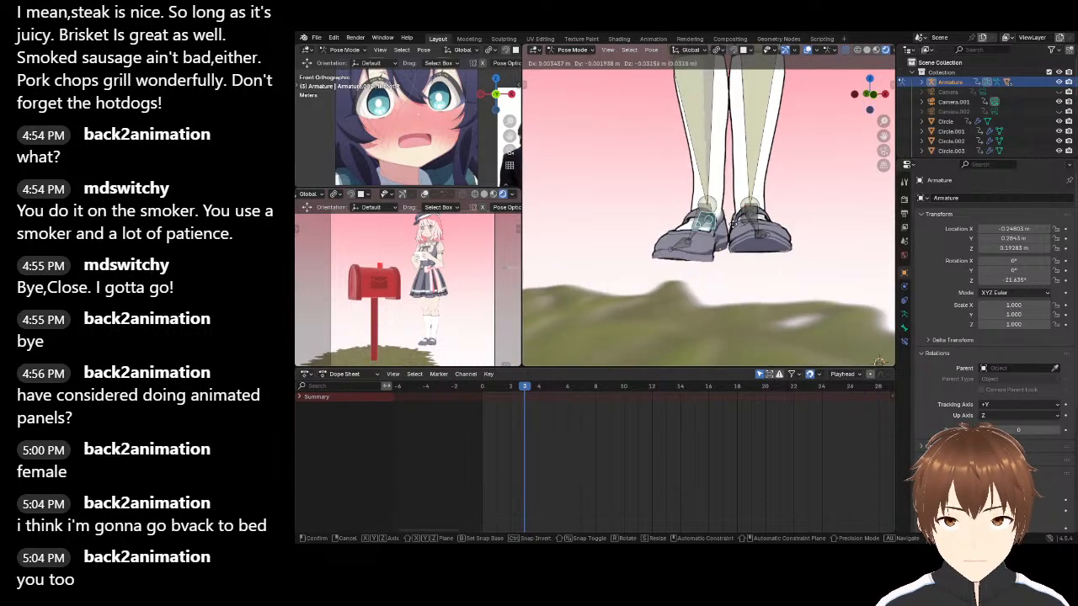
{"action": "left_click", "coordinate": [755, 228]}
Rotate the foot bone from the side in two small turns so the shoe soles line up
{"action": "middle_click_drag", "start_coordinate": [755, 227], "coordinate": [710, 217]}
{"action": "key", "text": "r"}
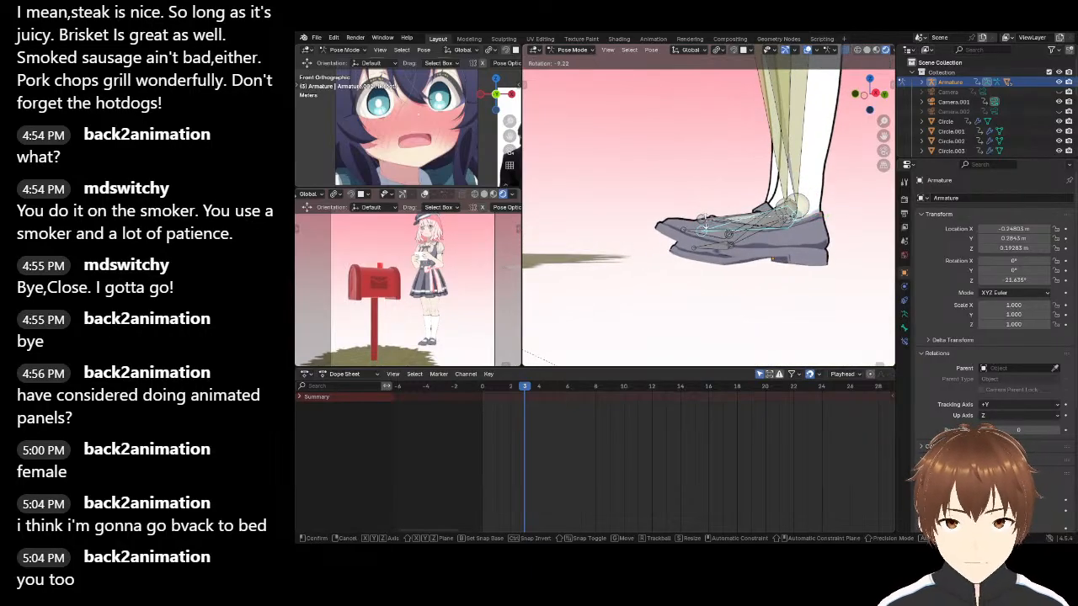
{"action": "left_click", "coordinate": [711, 223]}
{"action": "mouse_move", "coordinate": [714, 213]}
{"action": "middle_mouse_down"}
{"action": "mouse_move", "coordinate": [823, 259]}
{"action": "mouse_move", "coordinate": [786, 207]}
{"action": "mouse_move", "coordinate": [699, 211]}
{"action": "middle_mouse_up"}
{"action": "key", "text": "r"}
{"action": "left_click", "coordinate": [696, 210]}
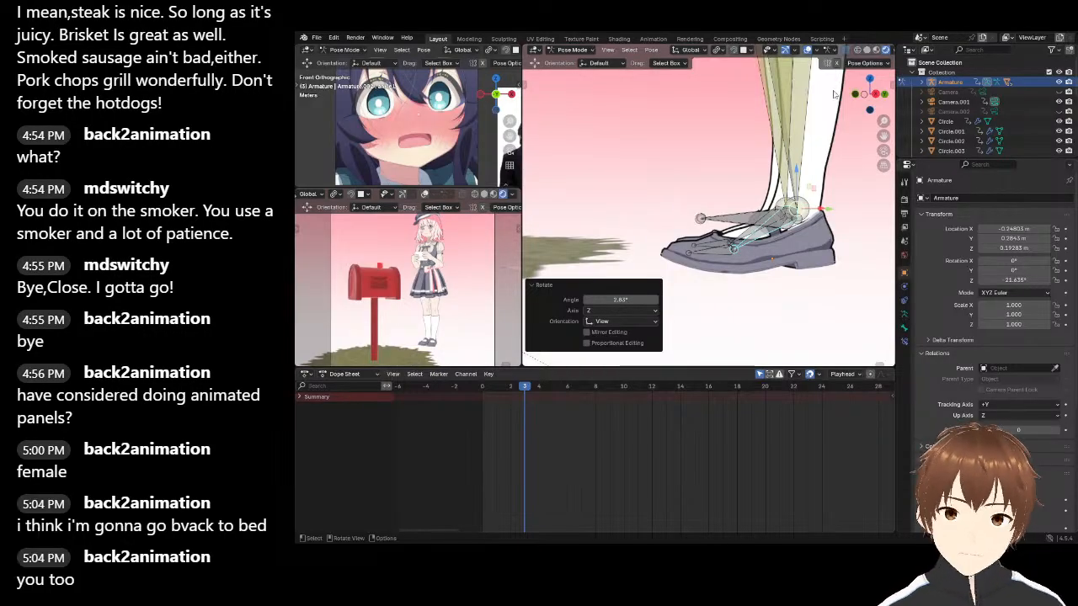
Deselect the foot bone, check the shoes from the front, and save the file
{"action": "left_click", "coordinate": [684, 160]}
{"action": "middle_click_drag", "start_coordinate": [709, 174], "coordinate": [794, 181]}
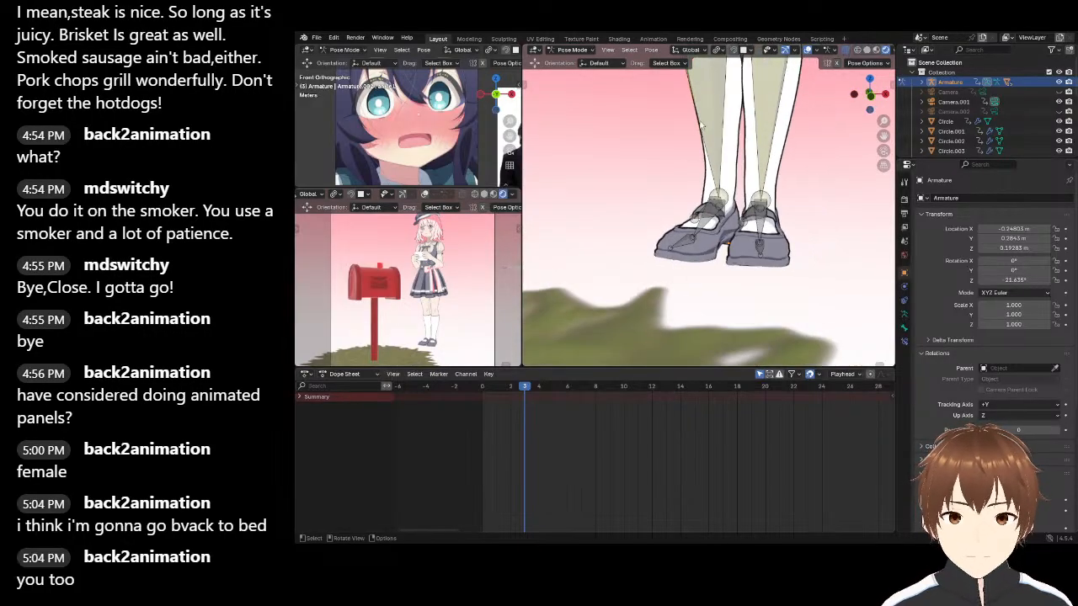
{"action": "left_click", "coordinate": [315, 38]}
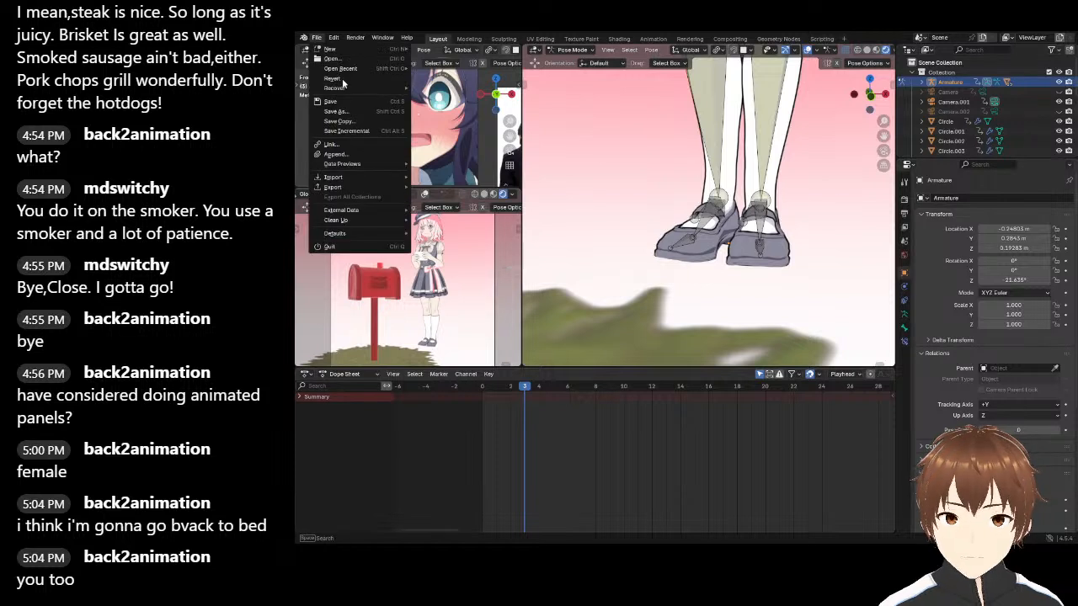
{"action": "left_click", "coordinate": [344, 100]}
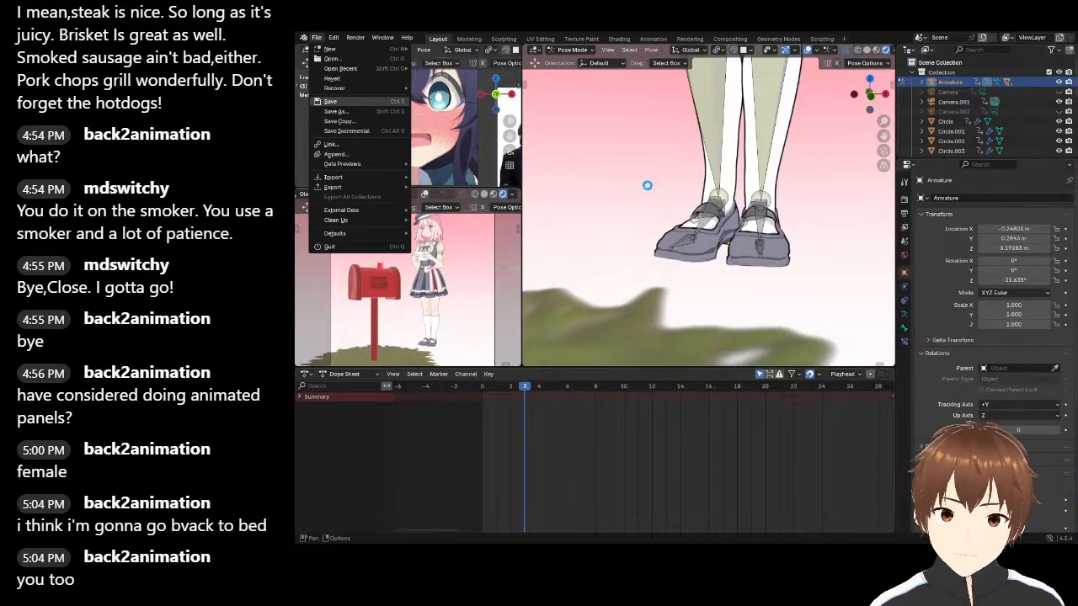
Select the character's head bone and rotate it -19.4° from the side view to change the head tilt
{"action": "middle_click_drag", "start_coordinate": [628, 194], "coordinate": [665, 168]}
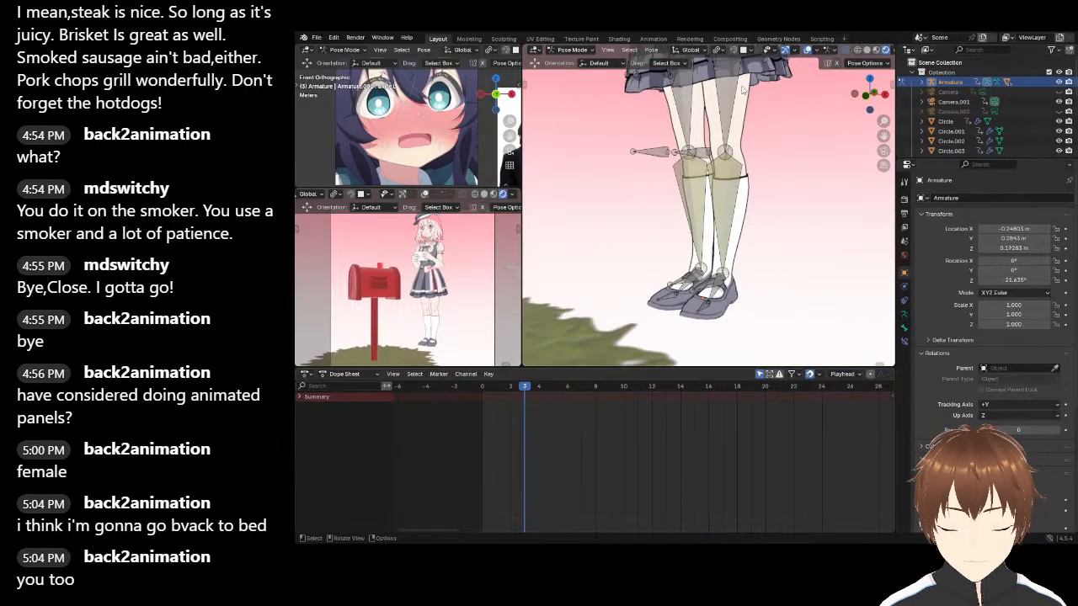
{"action": "middle_click_drag", "start_coordinate": [658, 216], "coordinate": [683, 270]}
{"action": "middle_click_drag", "start_coordinate": [683, 202], "coordinate": [661, 181]}
{"action": "middle_click_drag", "start_coordinate": [665, 76], "coordinate": [671, 185], "text": "shift"}
{"action": "left_click", "coordinate": [694, 150]}
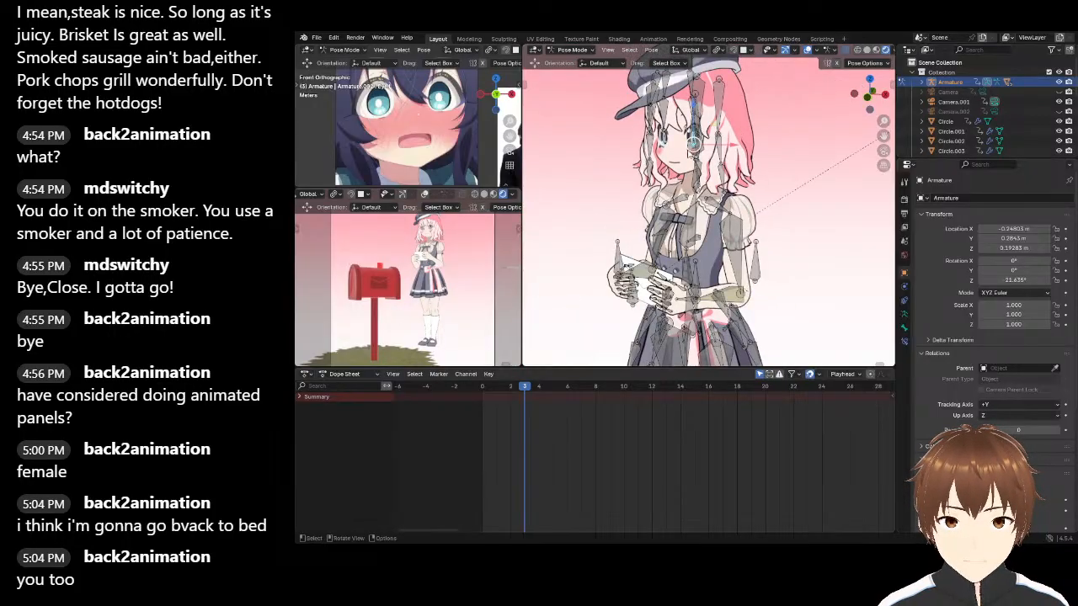
{"action": "left_click", "coordinate": [701, 149]}
{"action": "key", "text": "KP_3"}
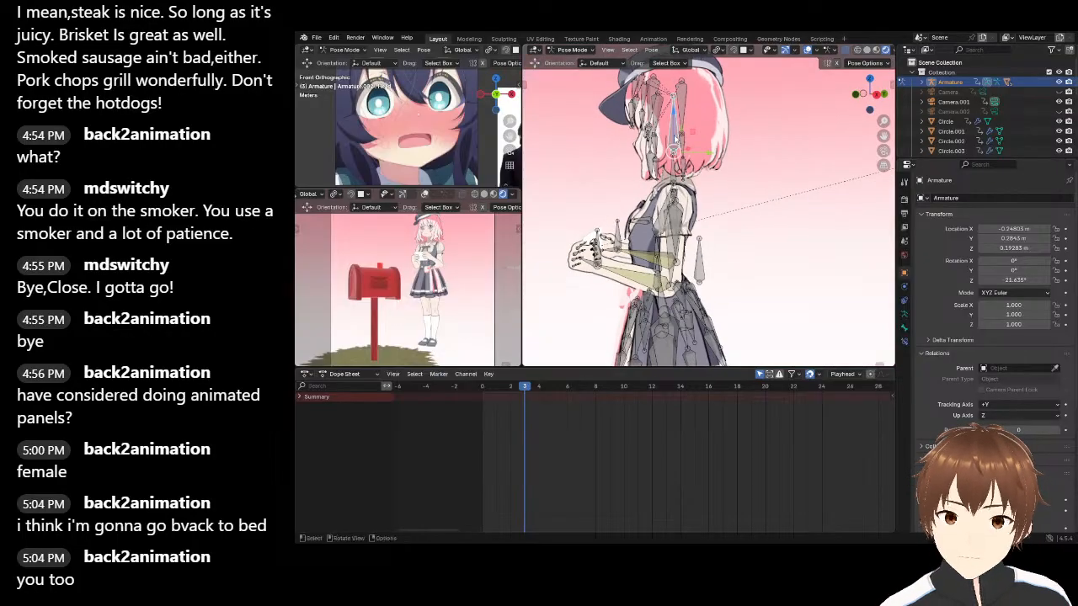
{"action": "key", "text": "r"}
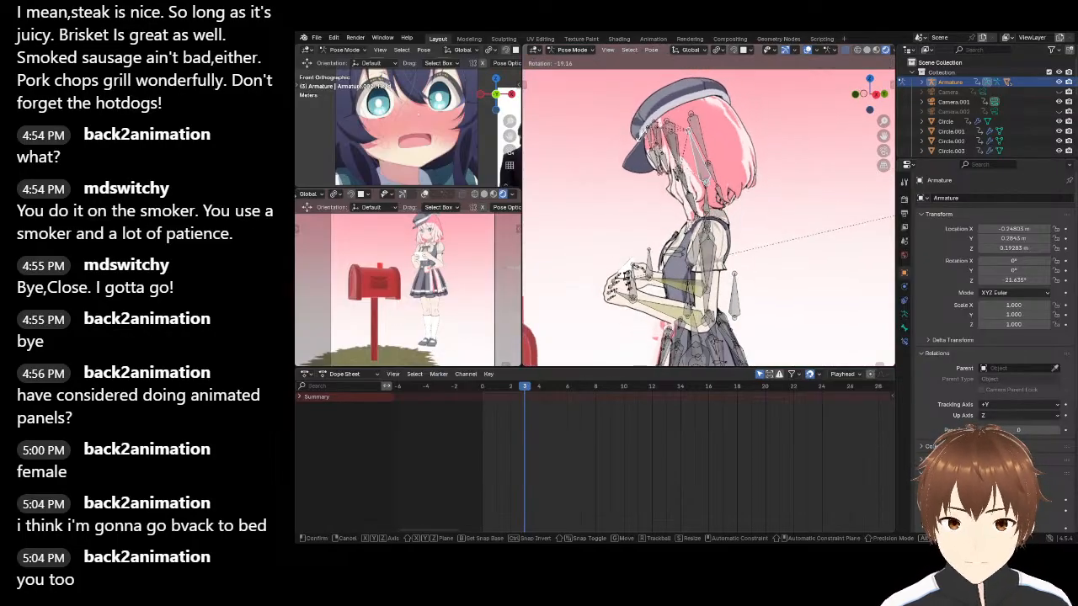
{"action": "left_click", "coordinate": [600, 141]}
{"action": "scroll", "coordinate": [413, 287], "scroll_direction": "down", "scroll_amount": 4}
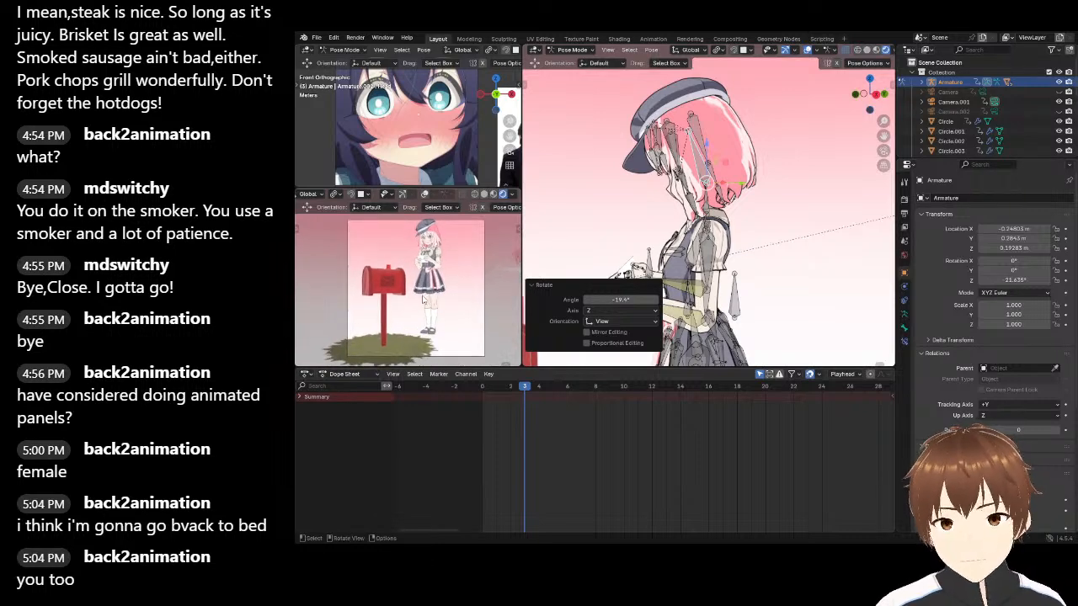
Switch the armature to Object Mode and lower the whole character about 0.118 m along Z
{"action": "middle_click_drag", "start_coordinate": [562, 276], "coordinate": [674, 168]}
{"action": "middle_click_drag", "start_coordinate": [671, 234], "coordinate": [675, 239]}
{"action": "left_click", "coordinate": [674, 238]}
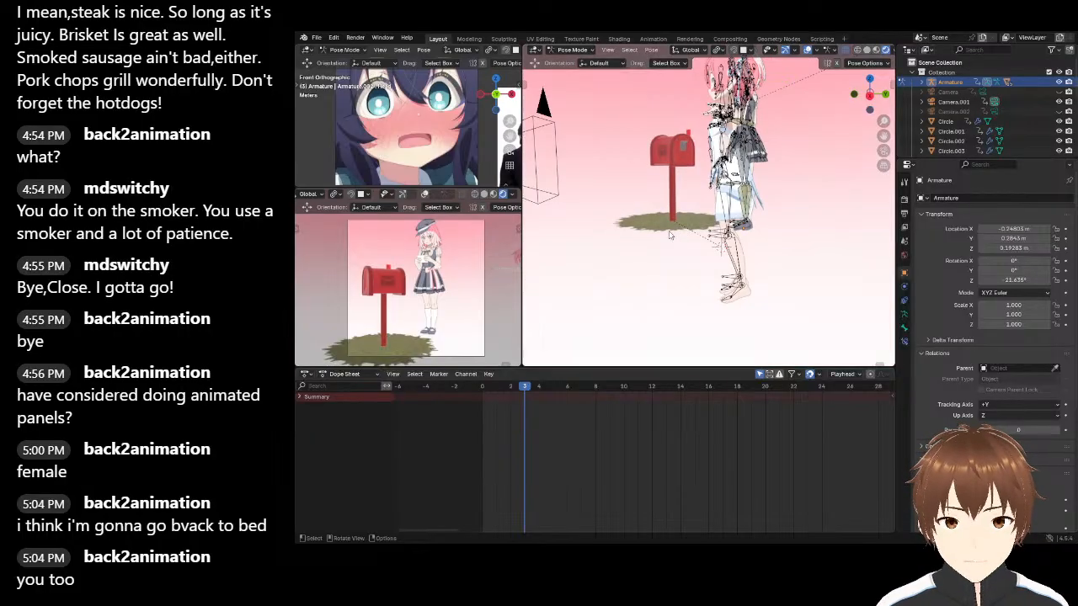
{"action": "key", "text": "KP_3"}
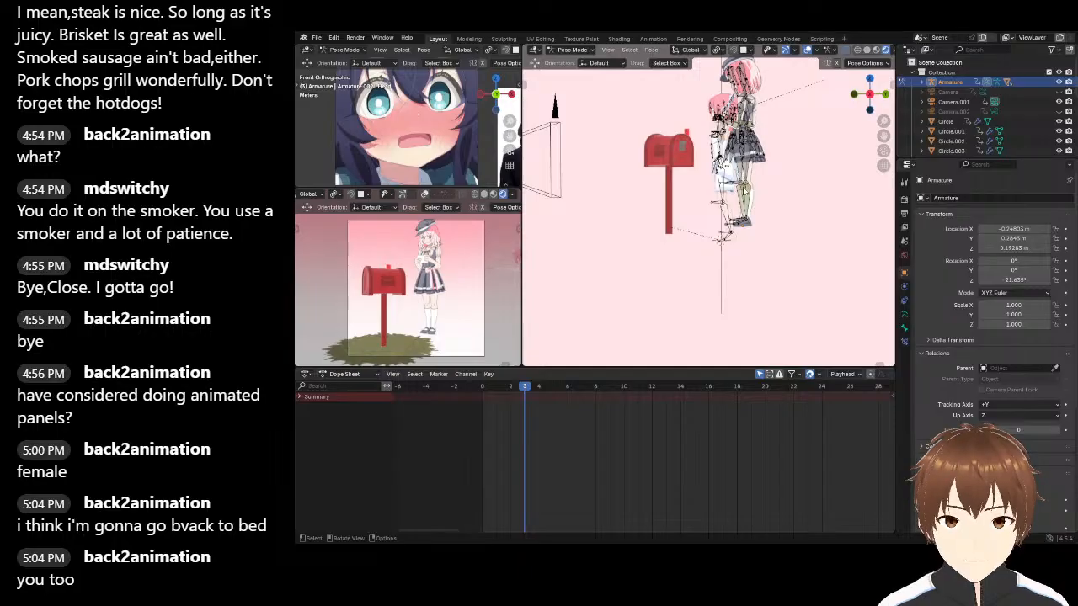
{"action": "left_click", "coordinate": [571, 49]}
{"action": "left_click", "coordinate": [573, 59]}
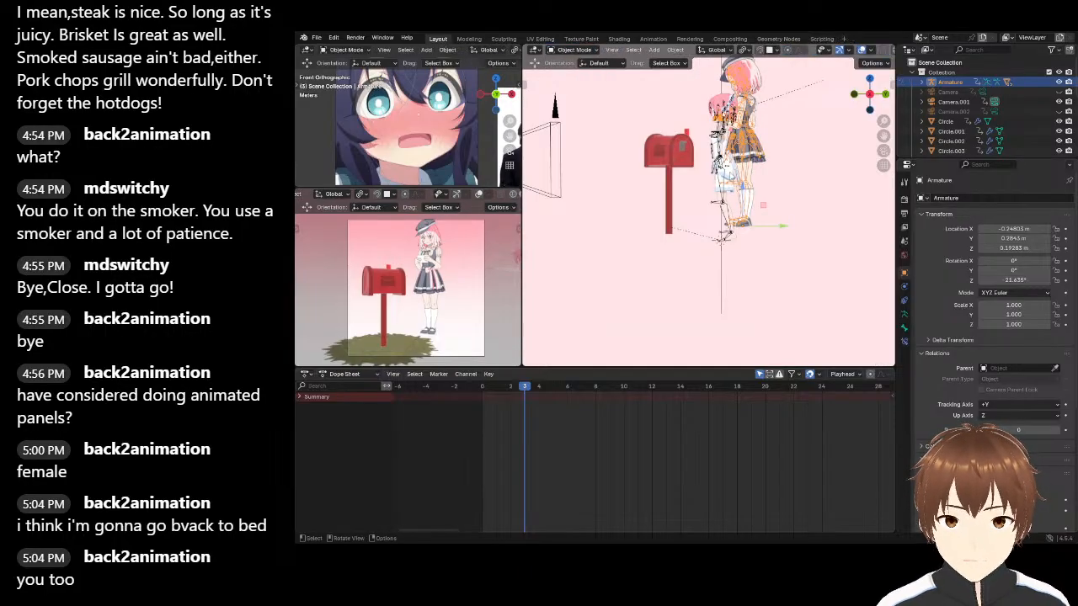
{"action": "key", "text": "g"}
{"action": "key", "text": "z"}
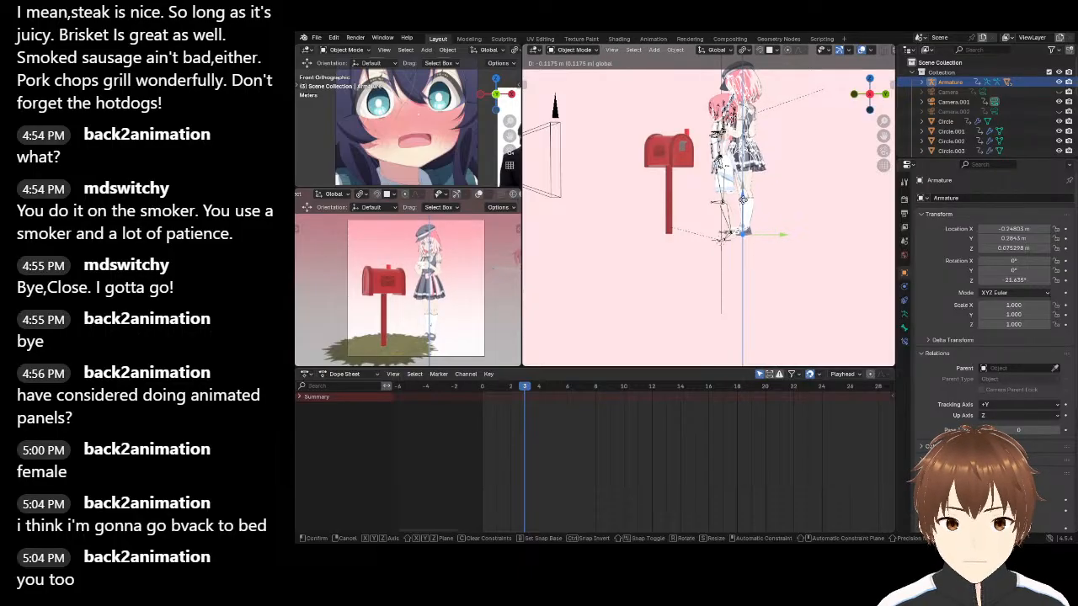
{"action": "left_click_drag", "start_coordinate": [742, 200], "coordinate": [742, 199]}
{"action": "middle_click_drag", "start_coordinate": [633, 185], "coordinate": [691, 209]}
{"action": "scroll", "coordinate": [705, 244], "scroll_direction": "up", "scroll_amount": 3}
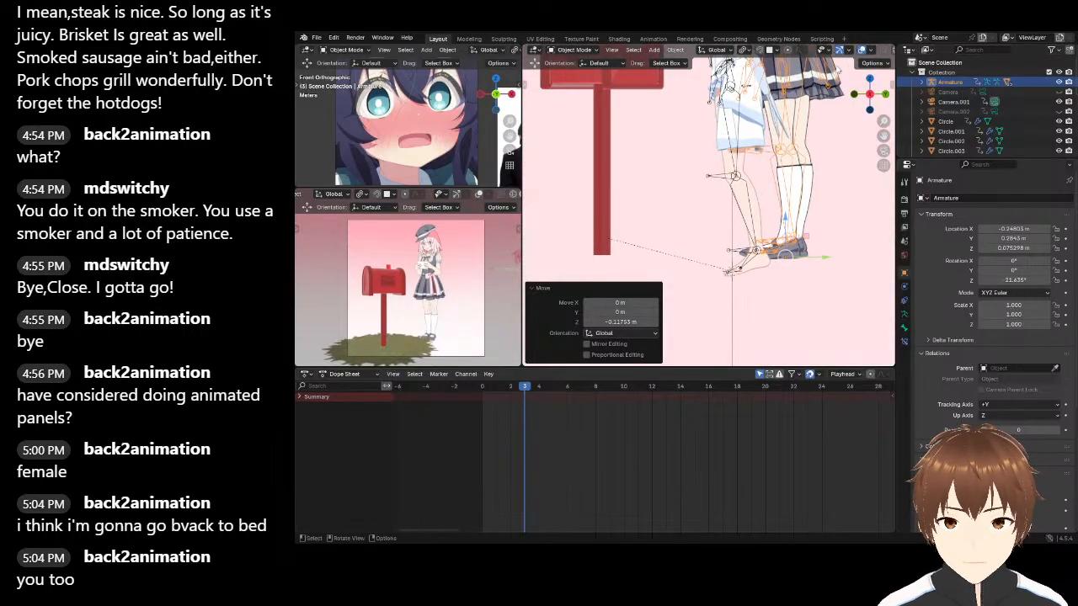
Set the viewport to solid shading with the grid shown, and raise the character's armature about 0.0105 m along Z
{"action": "scroll", "coordinate": [855, 53], "scroll_direction": "down", "scroll_amount": 2}
{"action": "left_click", "coordinate": [859, 53]}
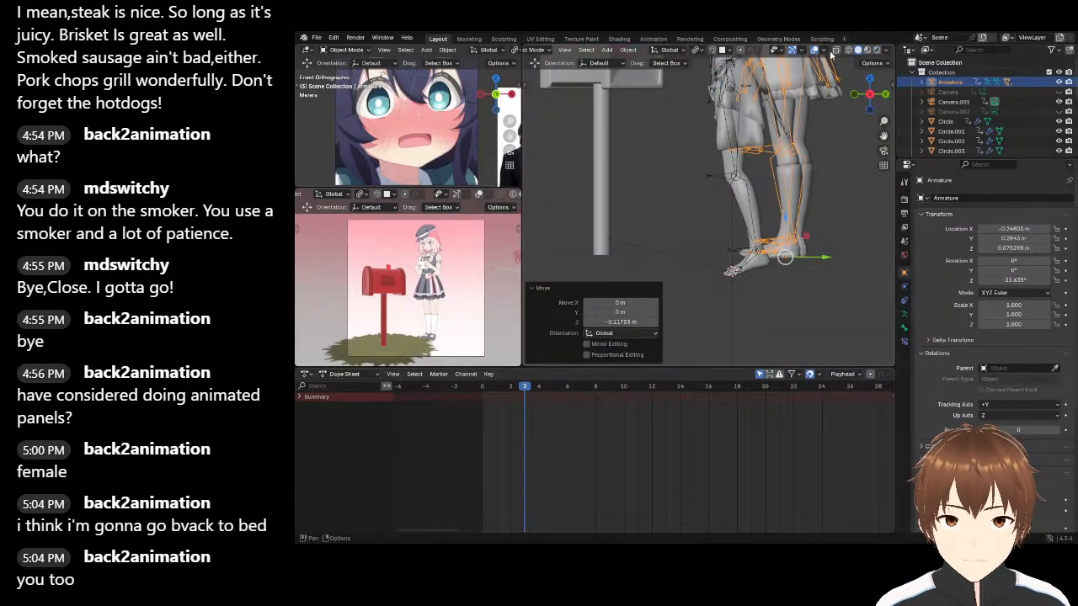
{"action": "left_click", "coordinate": [824, 50]}
{"action": "left_click", "coordinate": [794, 98]}
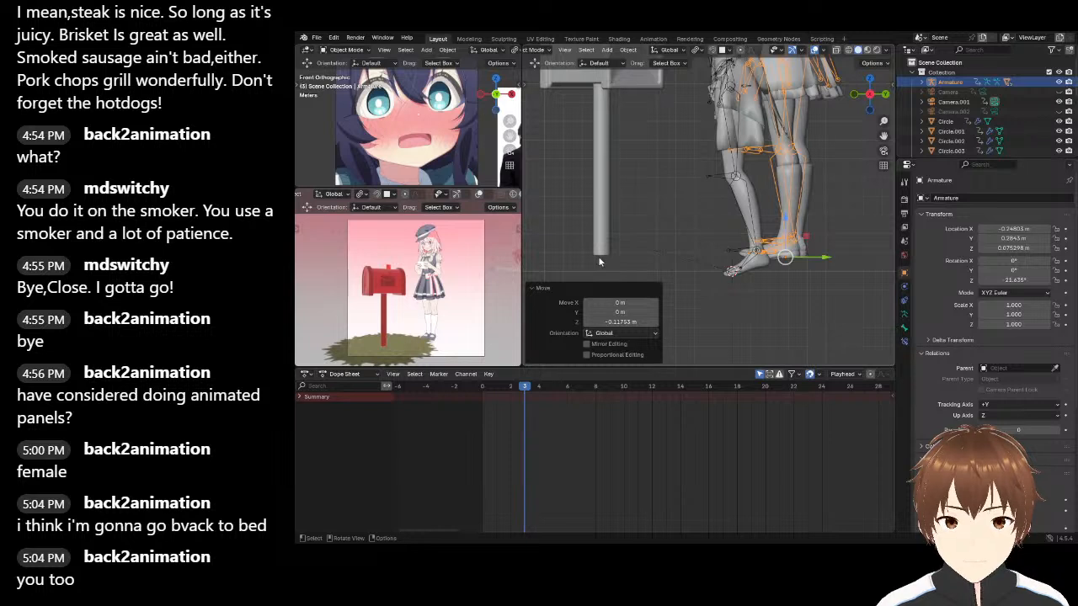
{"action": "key", "text": "g"}
{"action": "key", "text": "z"}
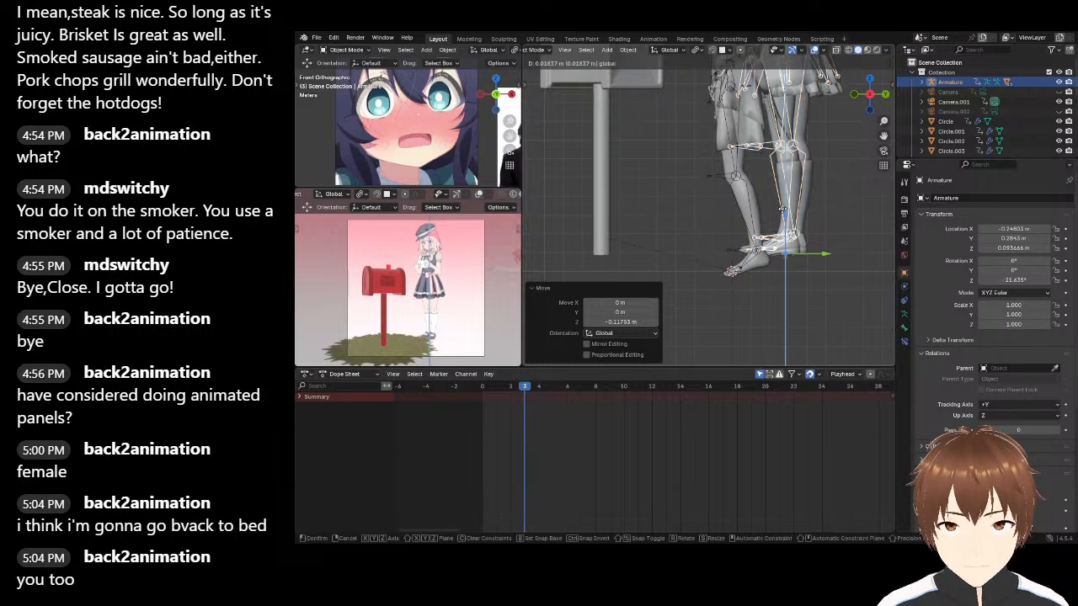
{"action": "left_click", "coordinate": [770, 211]}
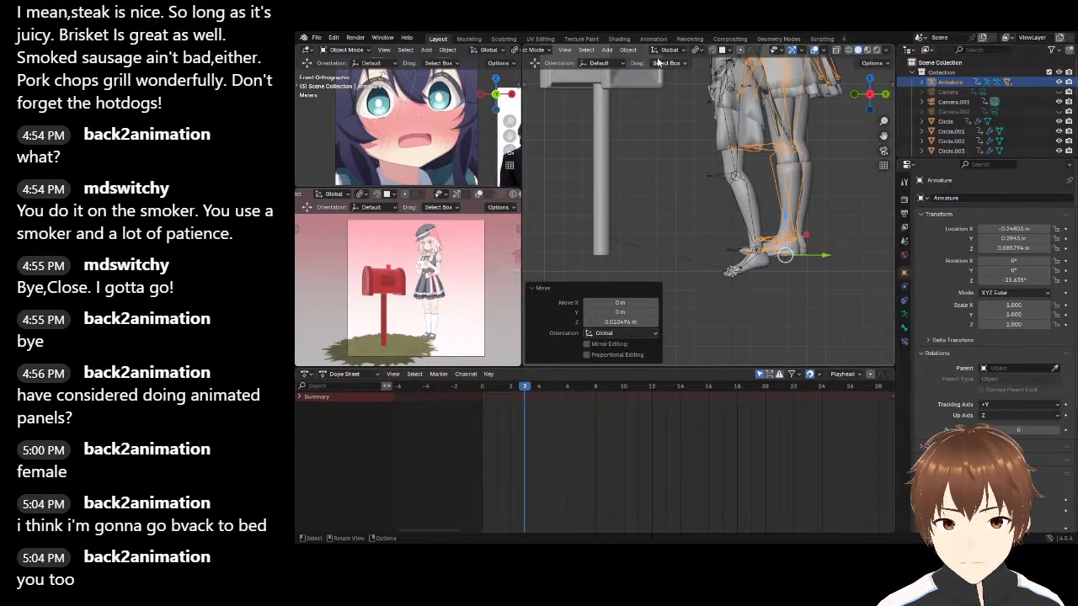
Scale down the ground plane under the mailbox in two passes, by factors of 0.686 and 0.639
{"action": "scroll", "coordinate": [544, 50], "scroll_direction": "up", "scroll_amount": 3}
{"action": "left_click", "coordinate": [570, 49]}
{"action": "left_click", "coordinate": [674, 178]}
{"action": "scroll", "coordinate": [673, 178], "scroll_direction": "down", "scroll_amount": 5}
{"action": "middle_click_drag", "start_coordinate": [673, 179], "coordinate": [683, 243]}
{"action": "left_click", "coordinate": [592, 153]}
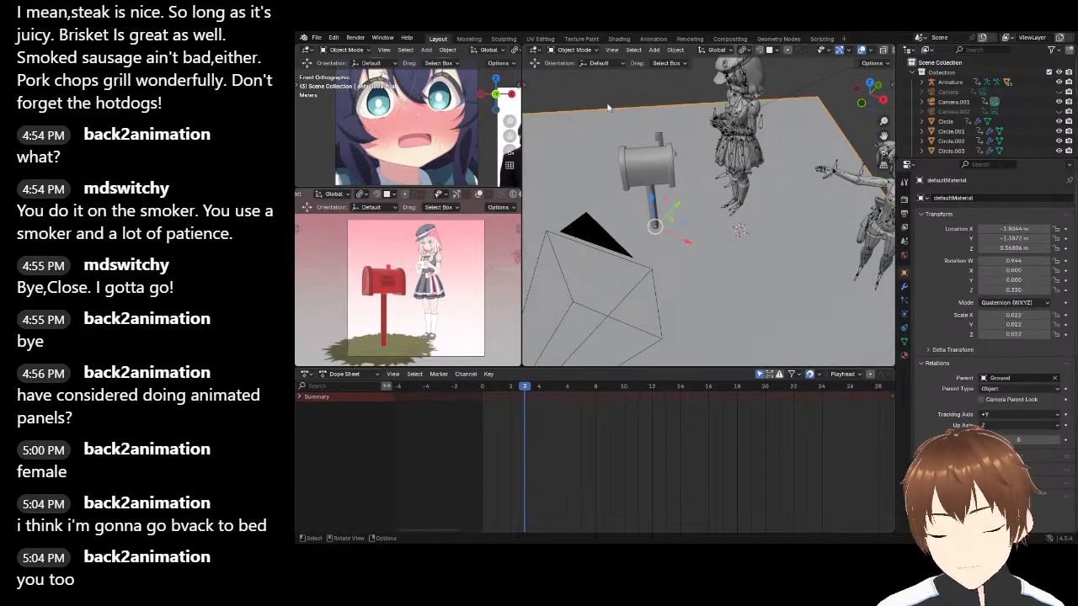
{"action": "key", "text": "s"}
{"action": "left_click", "coordinate": [599, 158]}
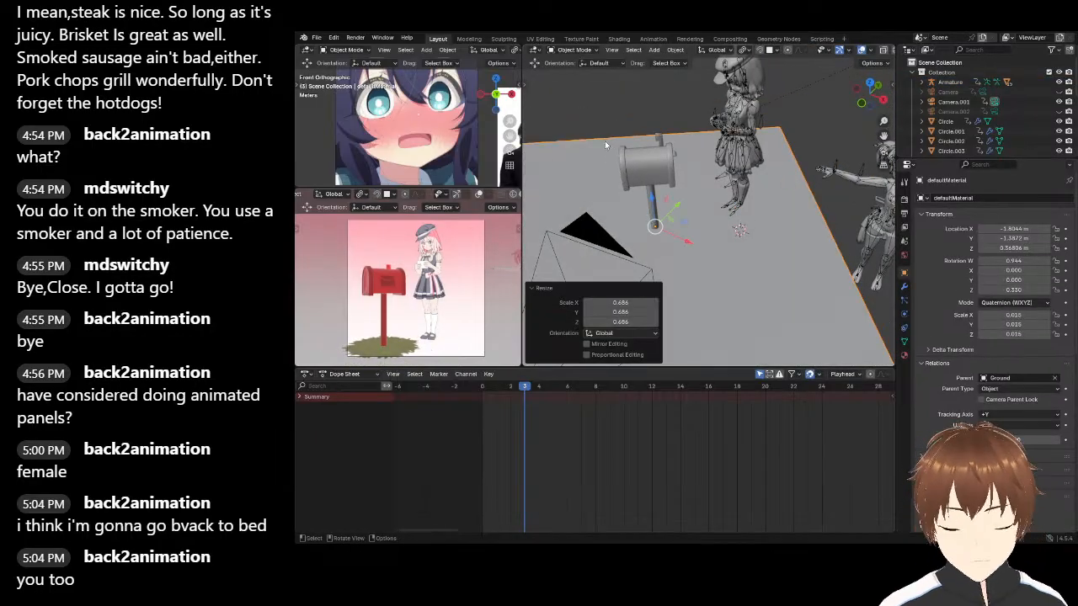
{"action": "key", "text": "s"}
{"action": "left_click", "coordinate": [603, 166]}
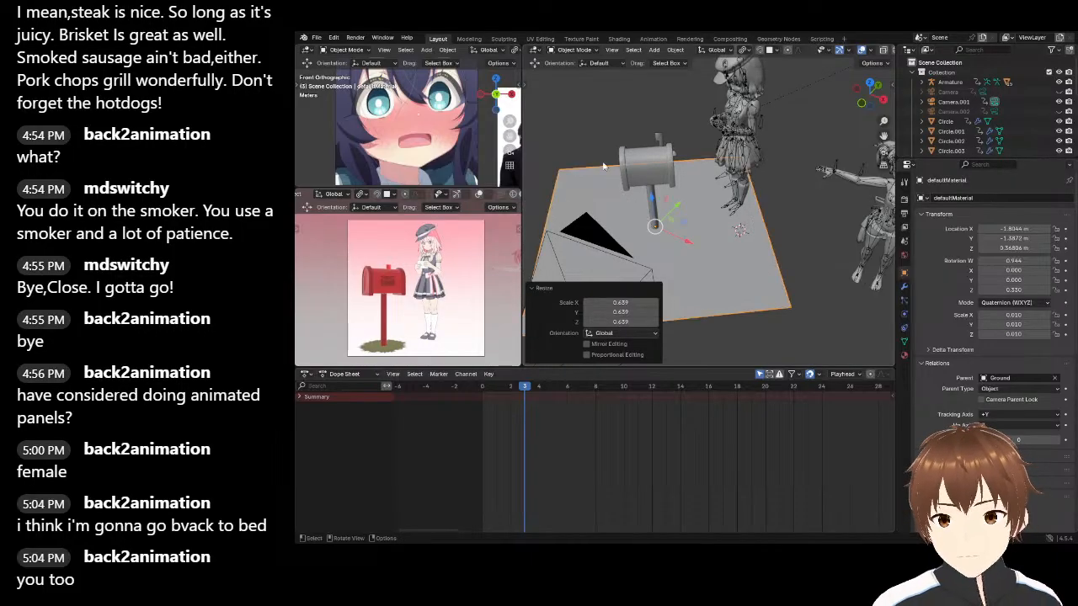
Select the character's armature and raise it along Z in two passes, the second by about 0.065 m
{"action": "middle_click_drag", "start_coordinate": [671, 157], "coordinate": [643, 137]}
{"action": "scroll", "coordinate": [665, 105], "scroll_direction": "up", "scroll_amount": 3}
{"action": "scroll", "coordinate": [639, 136], "scroll_direction": "down", "scroll_amount": 2}
{"action": "scroll", "coordinate": [644, 138], "scroll_direction": "up", "scroll_amount": 2}
{"action": "middle_click_drag", "start_coordinate": [664, 191], "coordinate": [684, 199]}
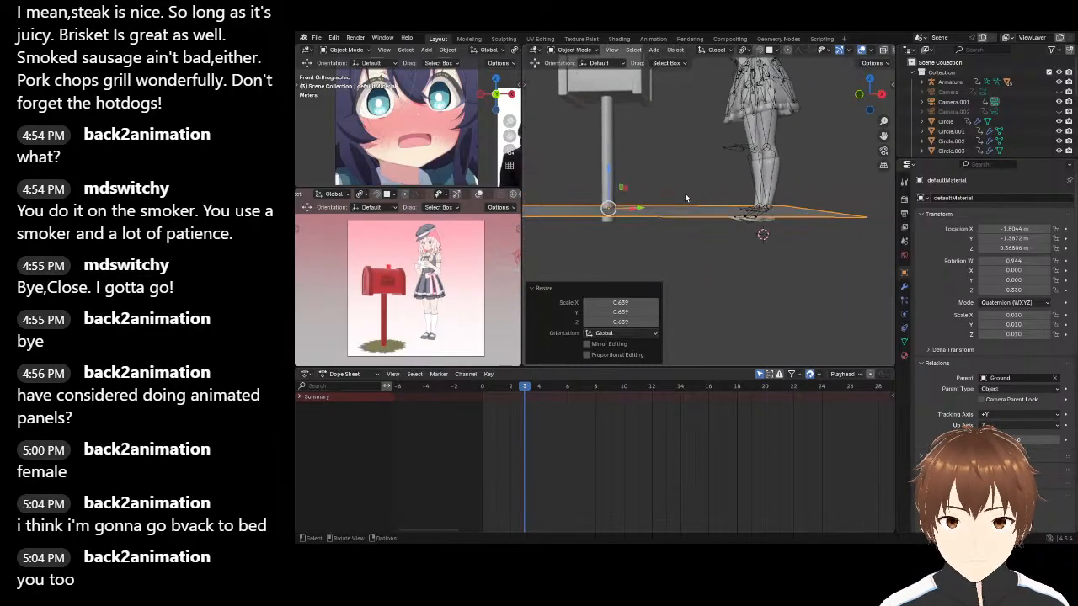
{"action": "left_click", "coordinate": [735, 148]}
{"action": "middle_click_drag", "start_coordinate": [736, 140], "coordinate": [637, 212]}
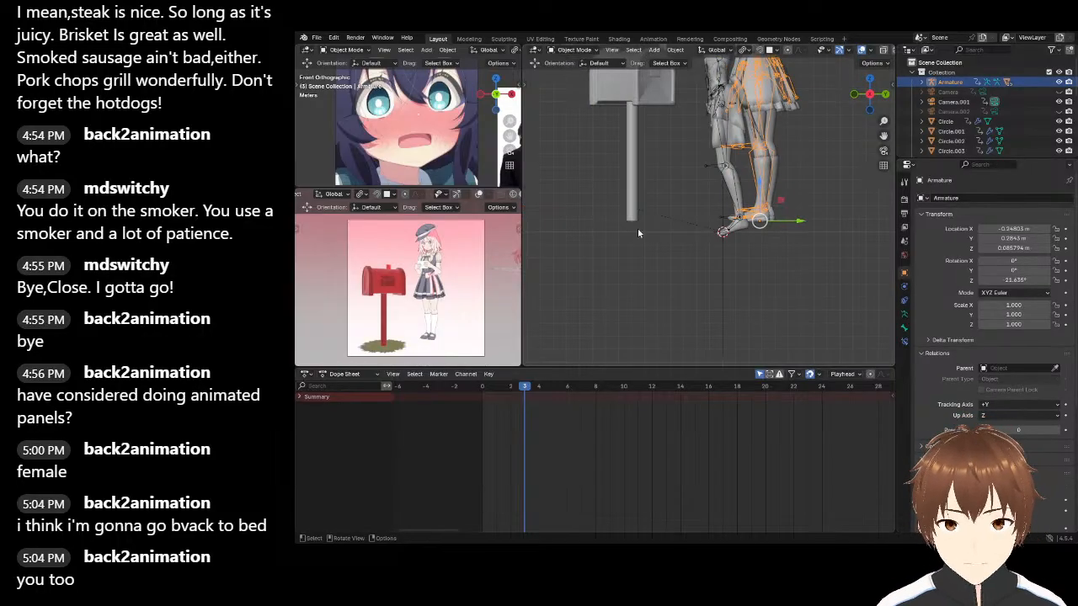
{"action": "left_click_drag", "start_coordinate": [762, 179], "coordinate": [763, 173]}
{"action": "middle_click_drag", "start_coordinate": [763, 173], "coordinate": [736, 194]}
{"action": "left_click_drag", "start_coordinate": [777, 194], "coordinate": [756, 180]}
{"action": "middle_click_drag", "start_coordinate": [755, 174], "coordinate": [705, 173]}
{"action": "scroll", "coordinate": [696, 182], "scroll_direction": "down", "scroll_amount": 4}
{"action": "middle_click_drag", "start_coordinate": [665, 206], "coordinate": [687, 192]}
{"action": "scroll", "coordinate": [679, 197], "scroll_direction": "down", "scroll_amount": 4}
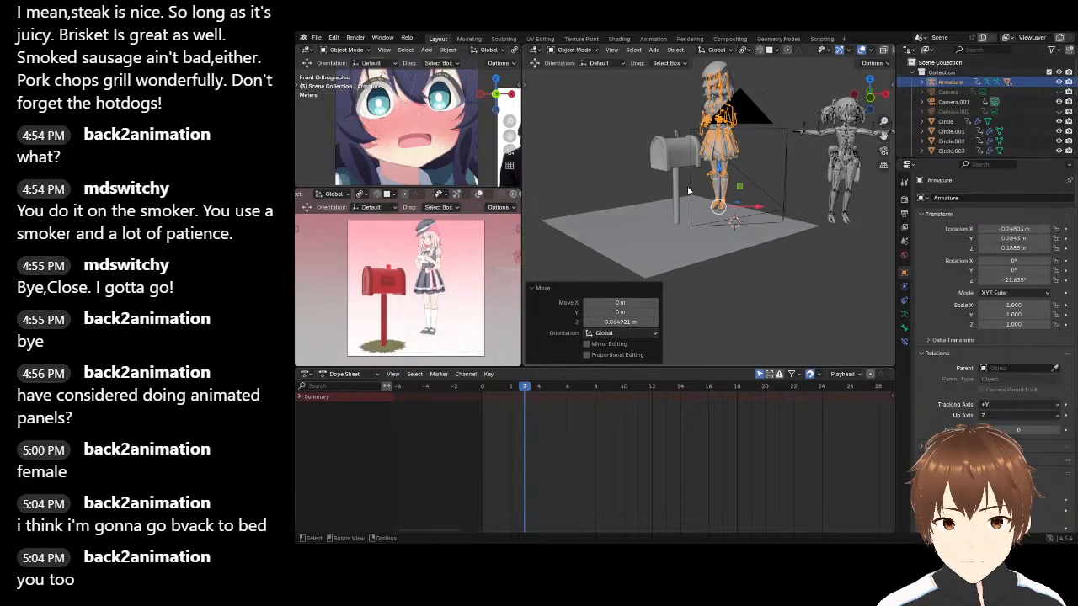
Lower the character's armature to a Z location of about 0.0533 m, deselect it, and save the file
{"action": "left_click_drag", "start_coordinate": [720, 173], "coordinate": [715, 181]}
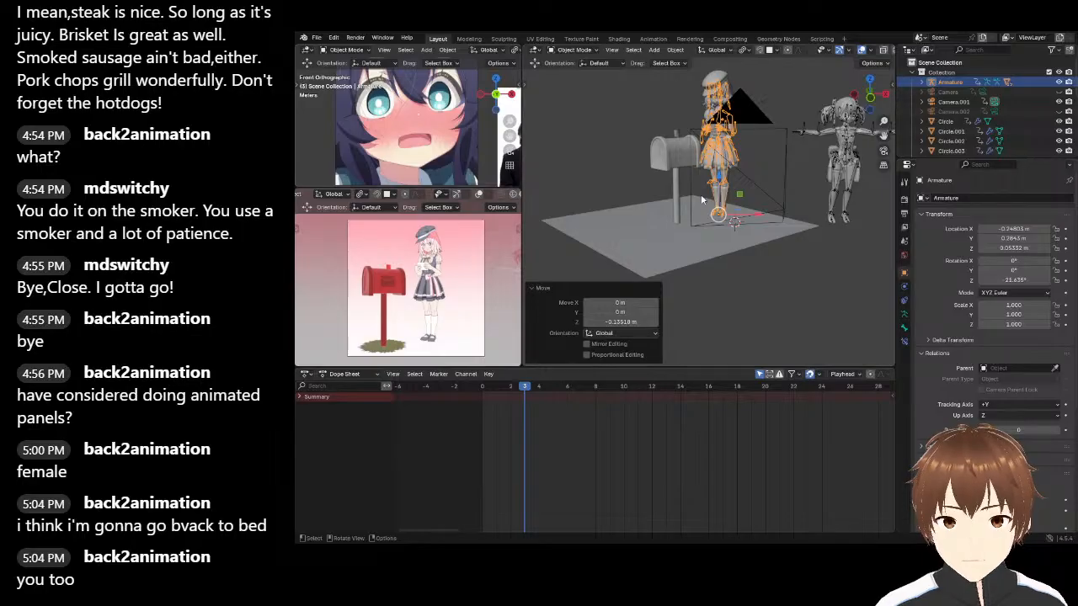
{"action": "left_click", "coordinate": [622, 116]}
{"action": "middle_click_drag", "start_coordinate": [659, 167], "coordinate": [638, 144]}
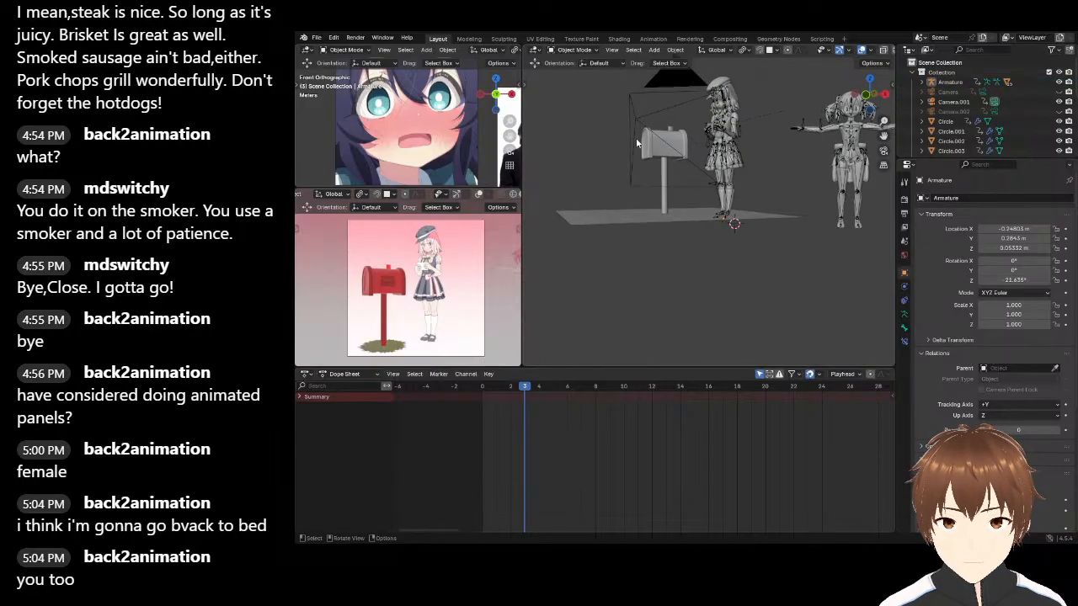
{"action": "middle_click_drag", "start_coordinate": [662, 206], "coordinate": [645, 209]}
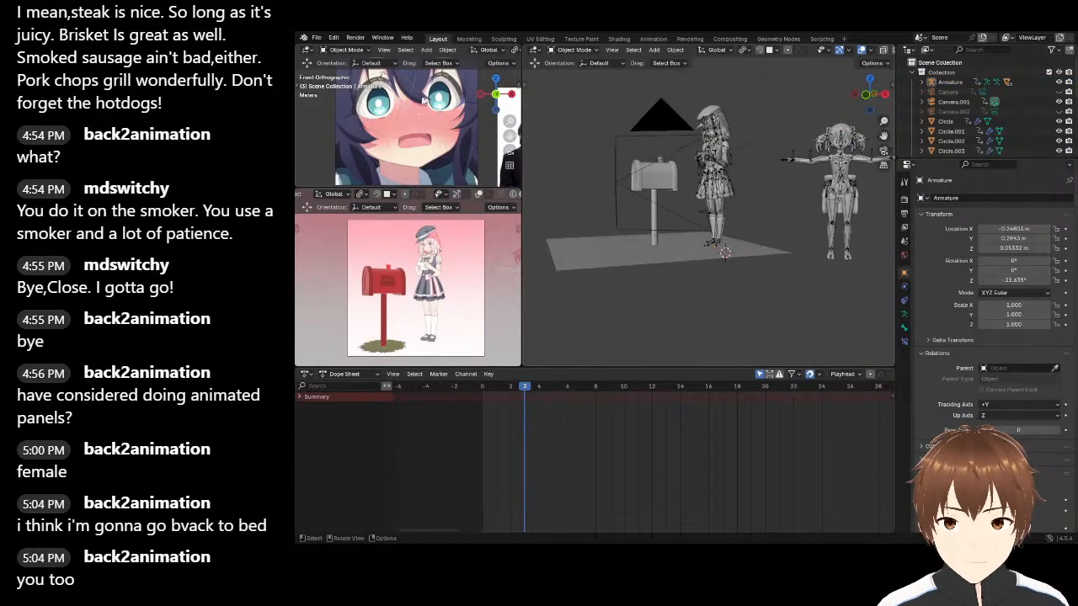
{"action": "left_click", "coordinate": [316, 38]}
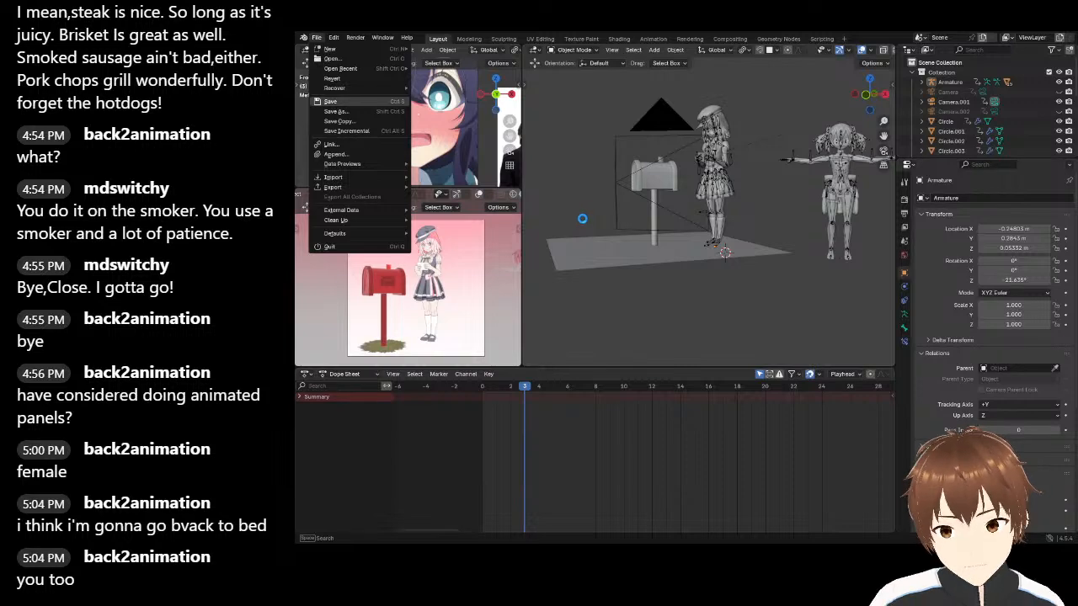
{"action": "key", "text": "ctrl+s"}
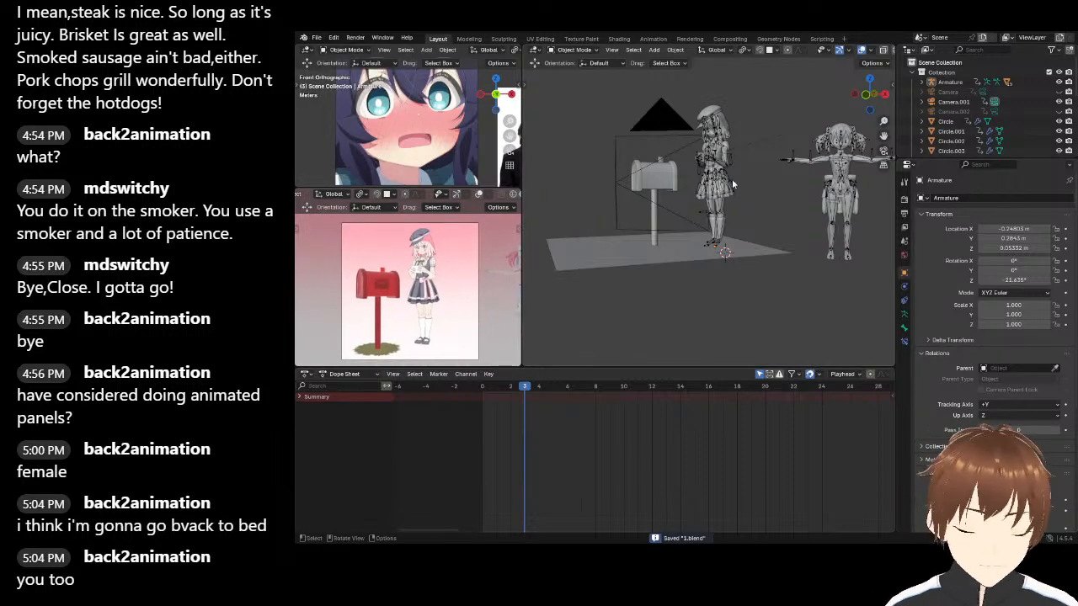
Look through the camera, lock the camera to the view, and reframe the shot around the mailbox and the character
{"action": "key", "text": "KP_0"}
{"action": "key", "text": "n"}
{"action": "left_click", "coordinate": [817, 210]}
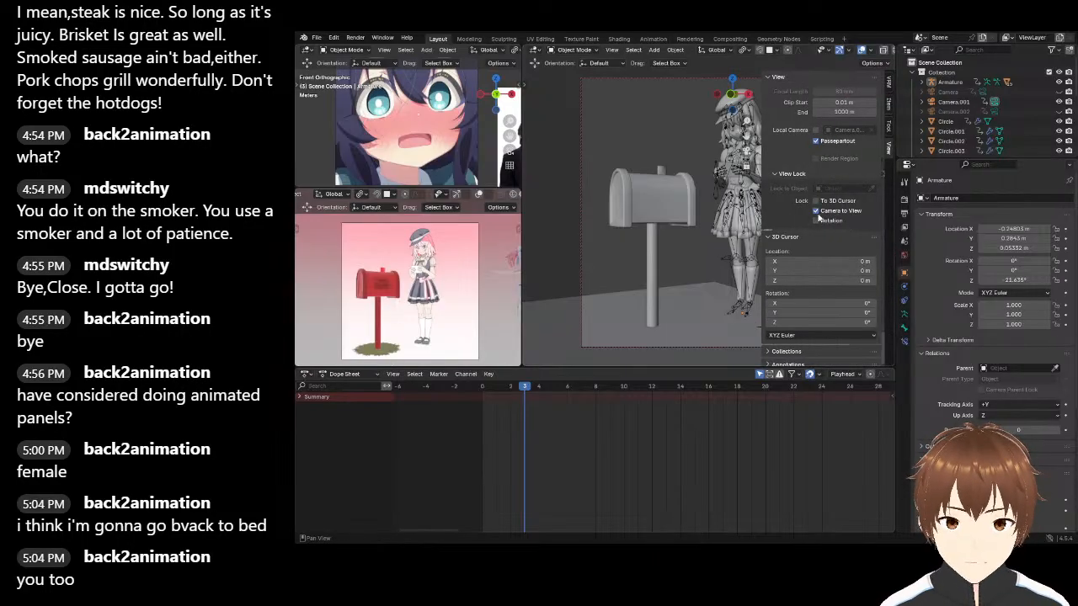
{"action": "key", "text": "n"}
{"action": "mouse_move", "coordinate": [735, 188]}
{"action": "middle_mouse_down", "text": "shift"}
{"action": "mouse_move", "coordinate": [711, 203]}
{"action": "mouse_move", "coordinate": [718, 211]}
{"action": "mouse_move", "coordinate": [721, 201]}
{"action": "middle_mouse_up", "text": "shift"}
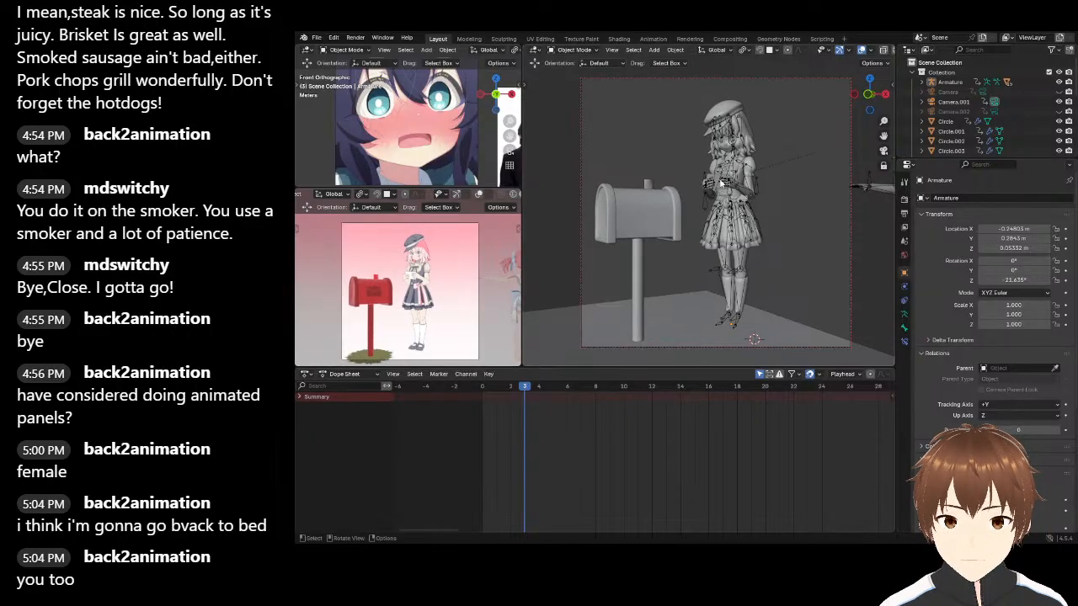
{"action": "mouse_move", "coordinate": [724, 180]}
{"action": "middle_mouse_down", "text": "shift"}
{"action": "mouse_move", "coordinate": [734, 225]}
{"action": "mouse_move", "coordinate": [722, 180]}
{"action": "middle_mouse_up", "text": "shift"}
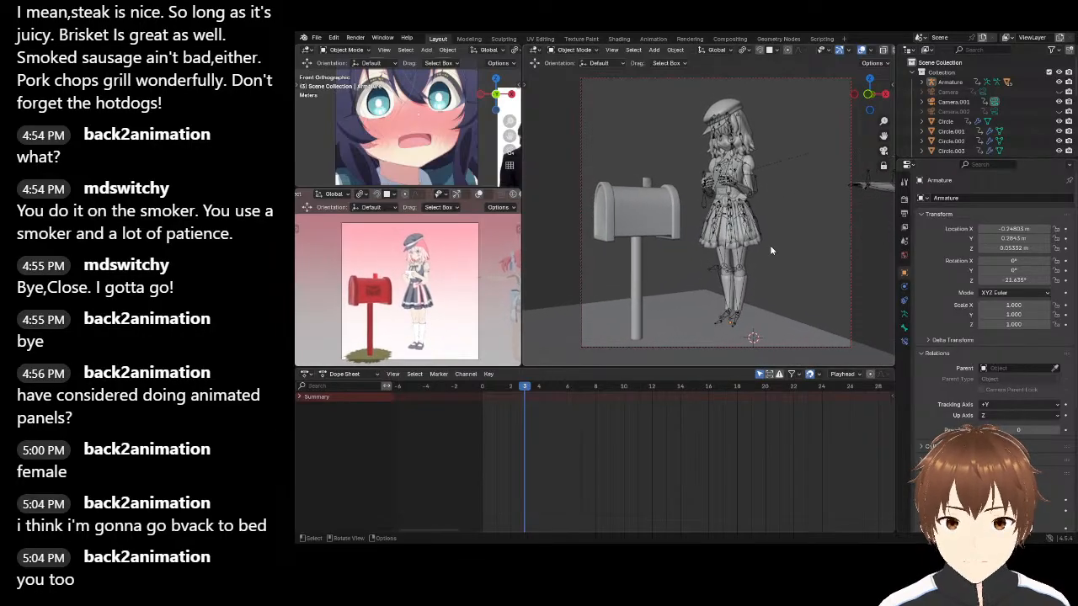
Select the character's armature and move it about -0.181 m along Y from the top view, closer to the mailbox
{"action": "left_click", "coordinate": [730, 274]}
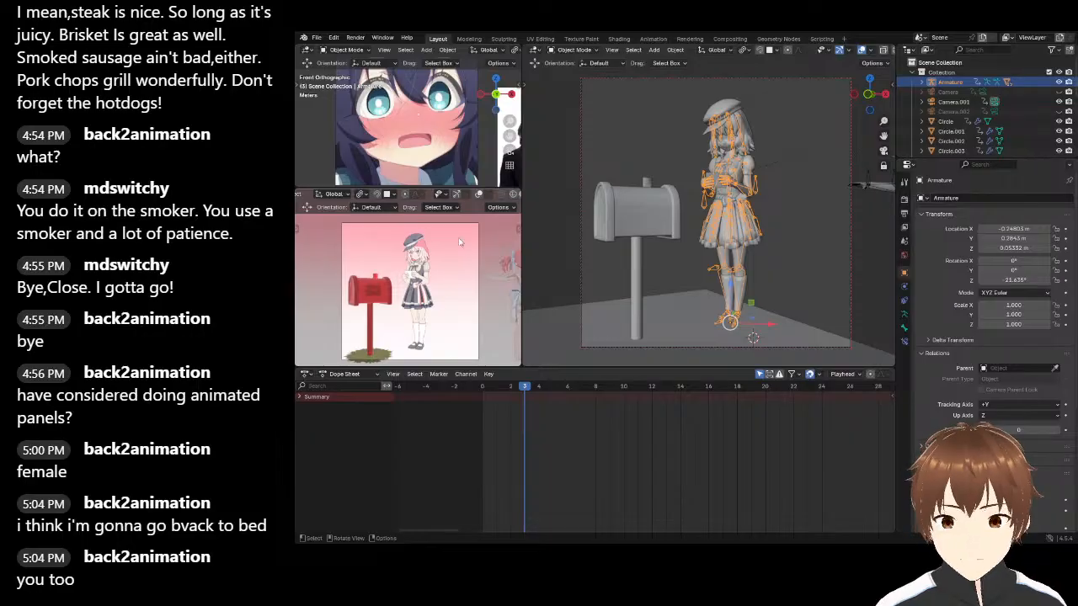
{"action": "middle_click_drag", "start_coordinate": [755, 208], "coordinate": [742, 168]}
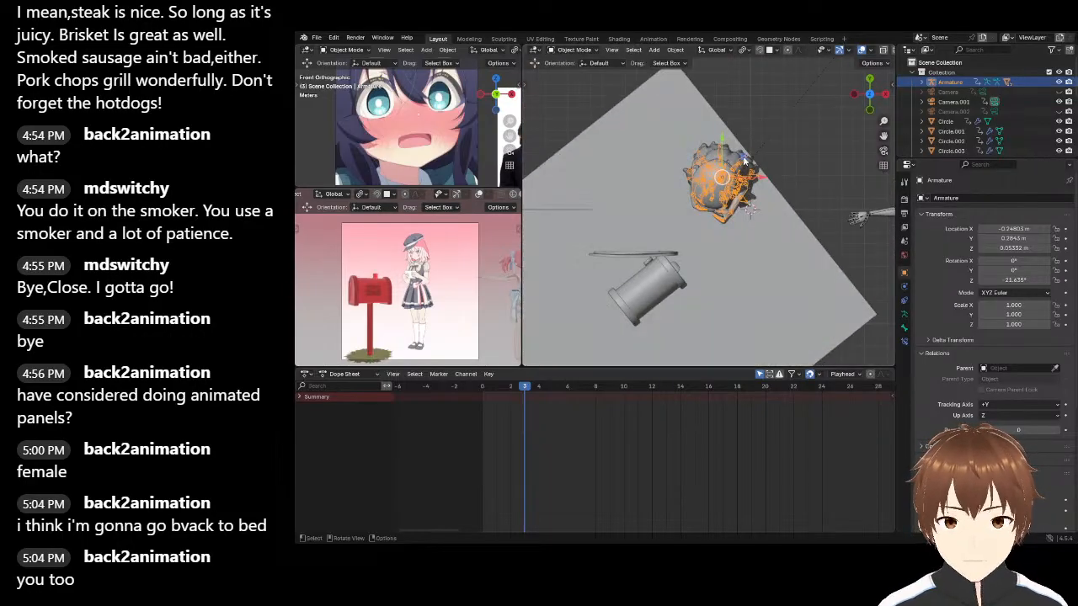
{"action": "key", "text": "g"}
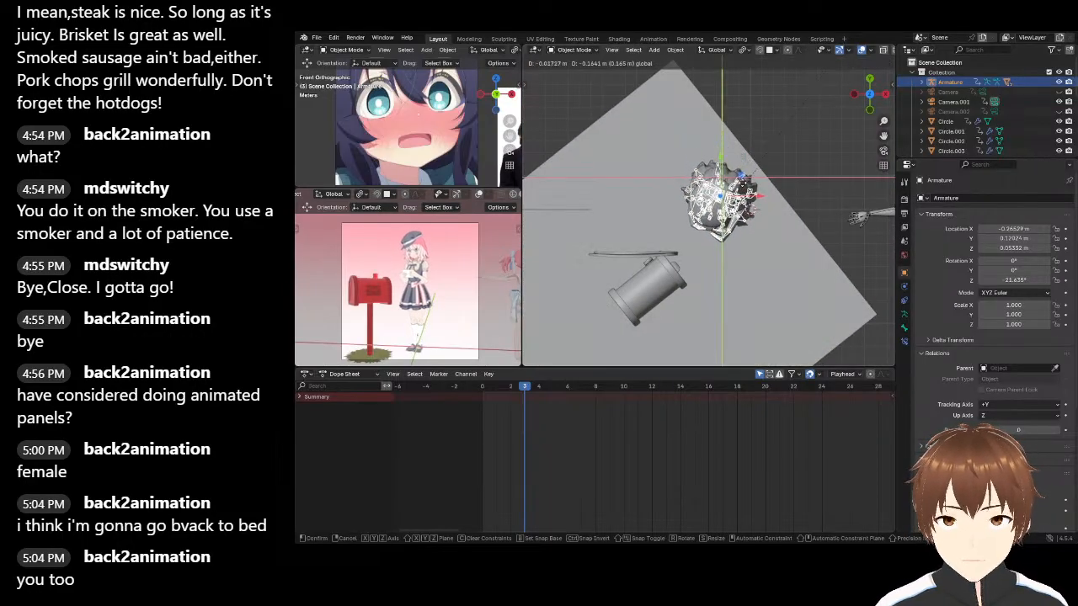
{"action": "left_click", "coordinate": [711, 219]}
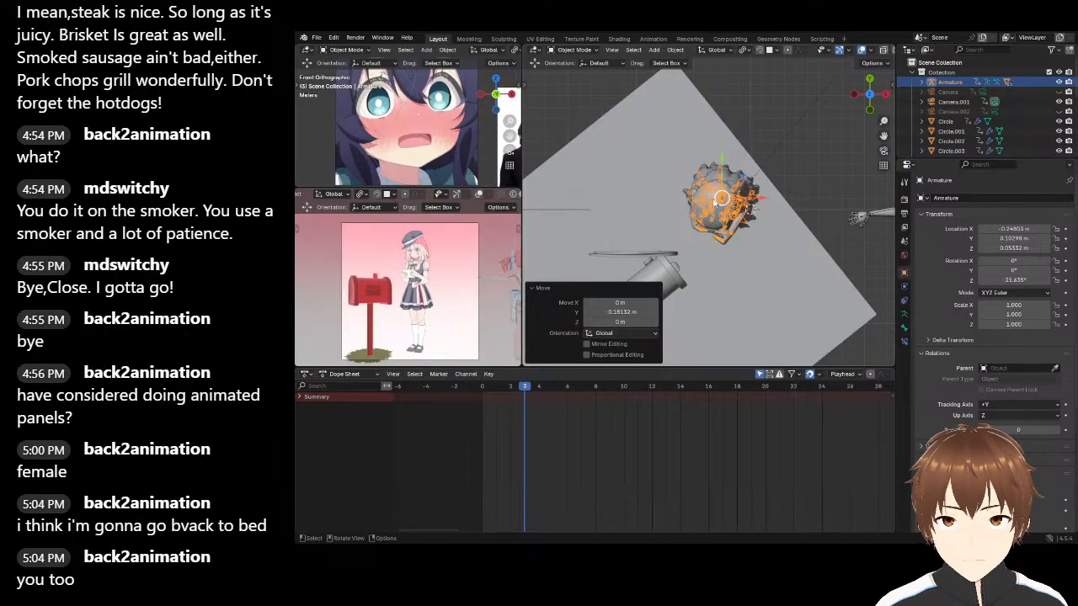
Return to the camera view, reframe the shot slightly around the mailbox and the character, and save the file
{"action": "key", "text": "KP_0"}
{"action": "scroll", "coordinate": [692, 208], "scroll_direction": "up", "scroll_amount": 2}
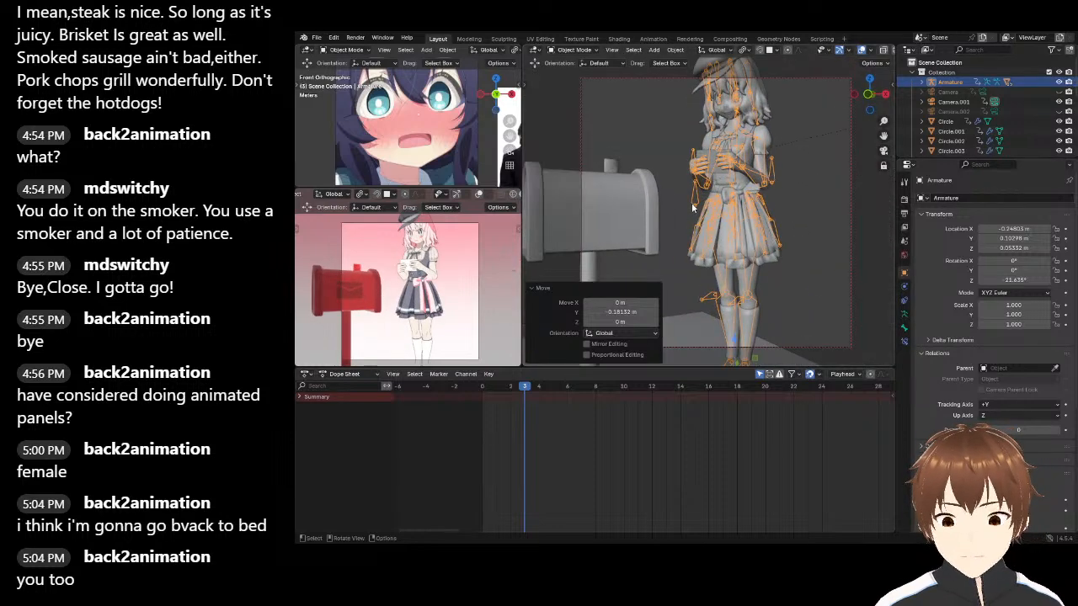
{"action": "scroll", "coordinate": [692, 208], "scroll_direction": "down", "scroll_amount": 1}
{"action": "scroll", "coordinate": [694, 208], "scroll_direction": "down", "scroll_amount": 3}
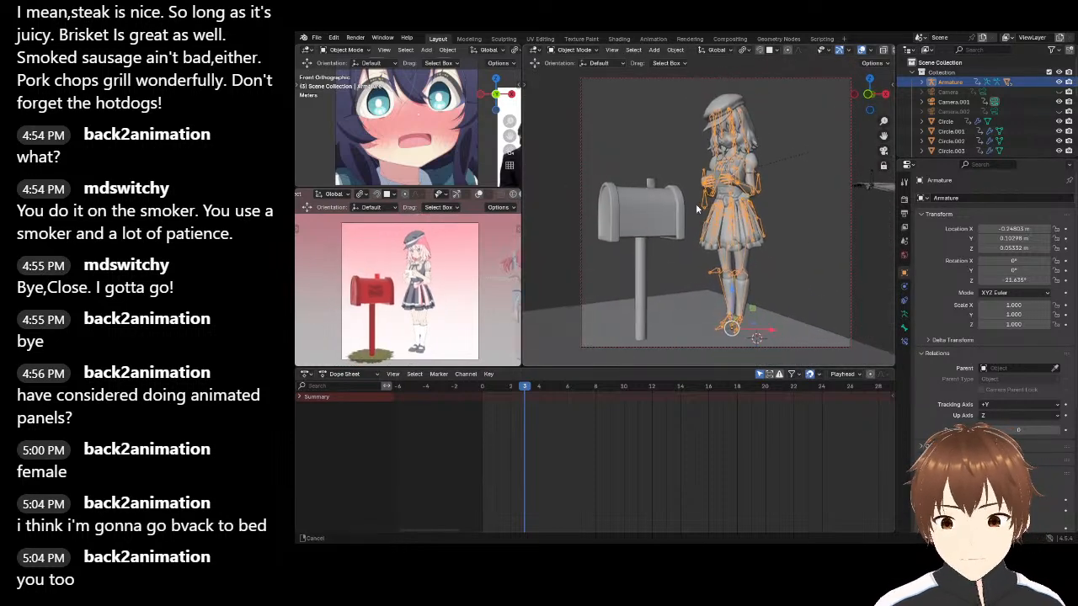
{"action": "middle_click_drag", "start_coordinate": [726, 200], "coordinate": [734, 199]}
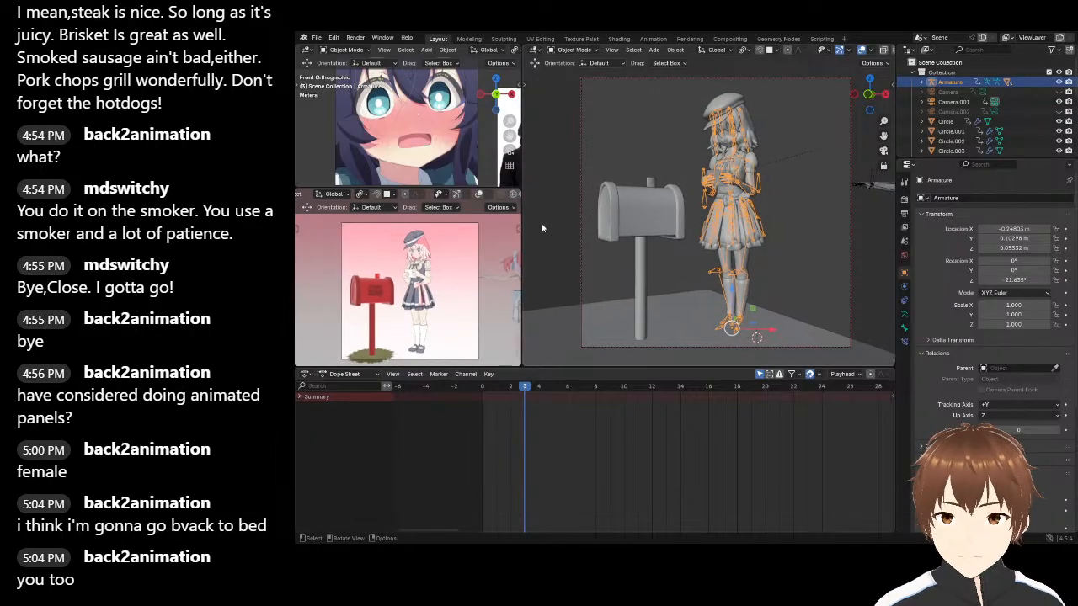
{"action": "middle_click_drag", "start_coordinate": [690, 243], "coordinate": [695, 244]}
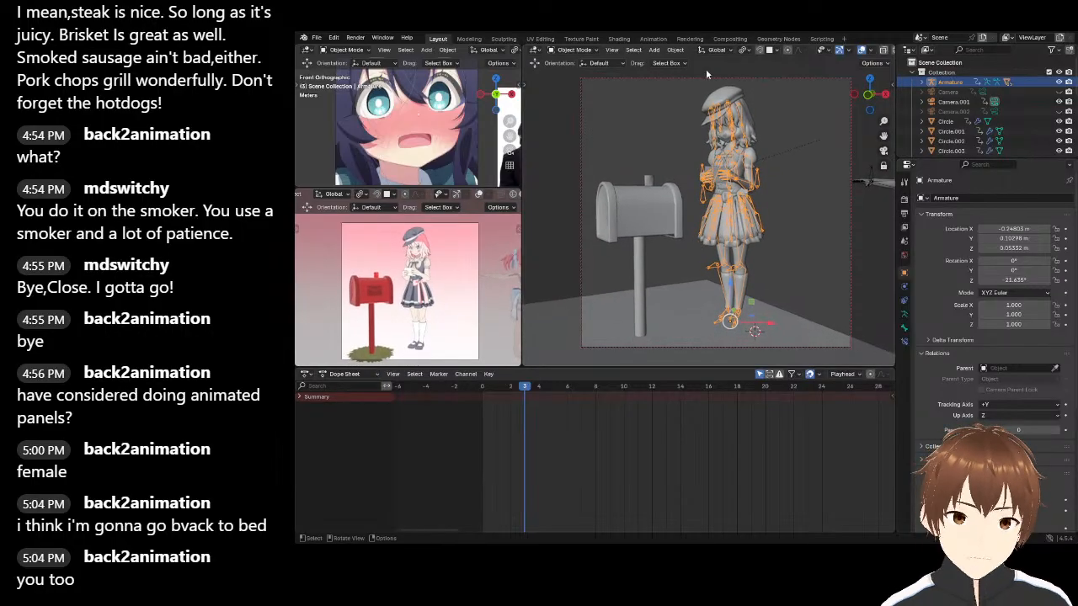
{"action": "left_click", "coordinate": [317, 38]}
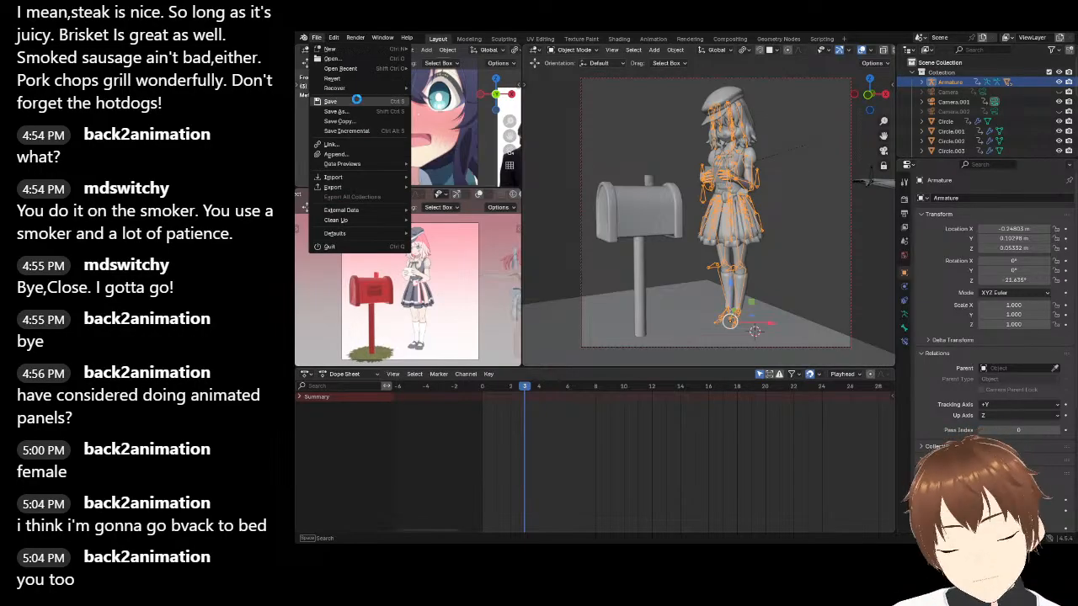
{"action": "left_click", "coordinate": [356, 100]}
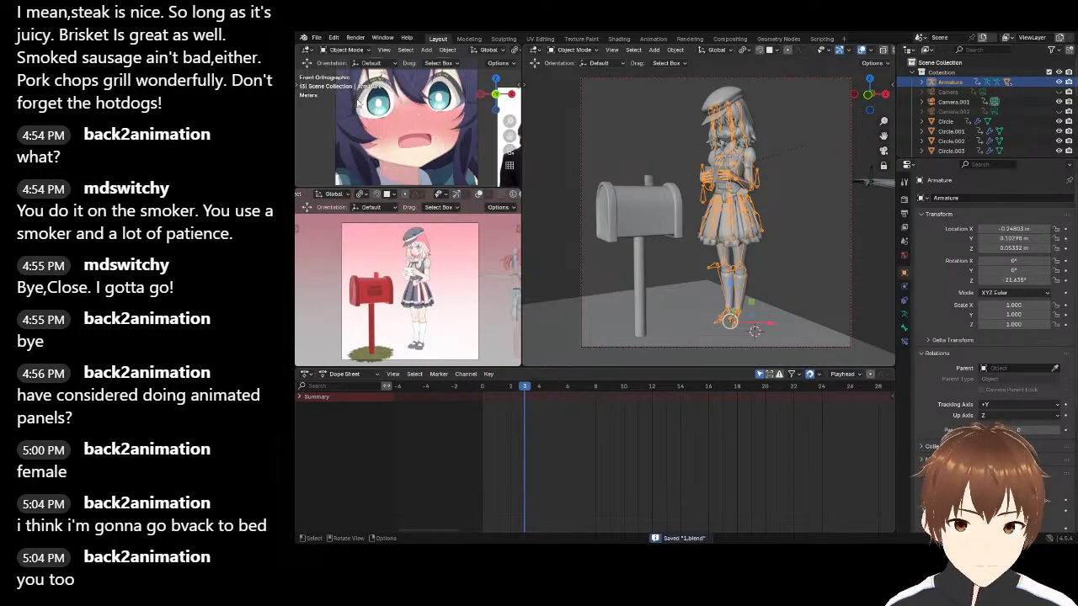
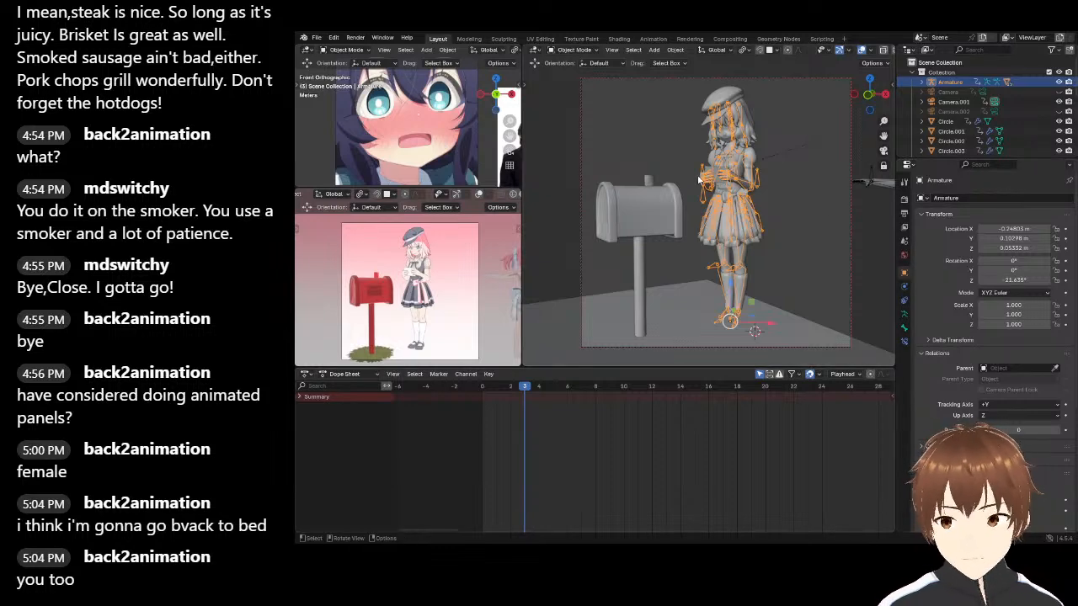
Switch to the Rendering workspace and collapse the Active Tool settings beside the empty render result
{"action": "left_click", "coordinate": [619, 39]}
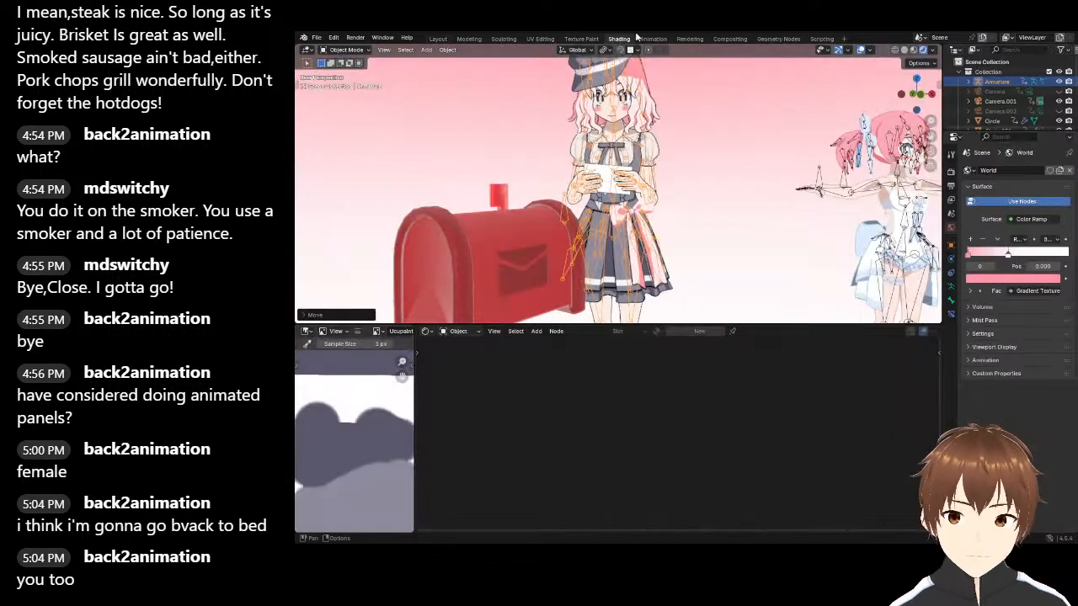
{"action": "left_click", "coordinate": [700, 40]}
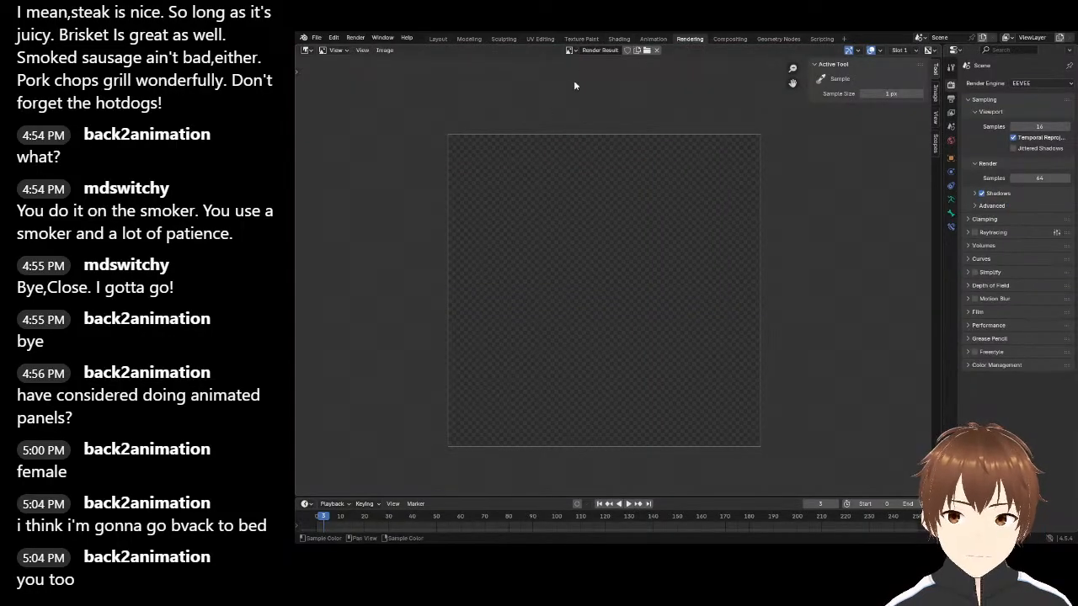
{"action": "scroll", "coordinate": [590, 160], "scroll_direction": "up", "scroll_amount": 2}
{"action": "scroll", "coordinate": [762, 117], "scroll_direction": "down", "scroll_amount": 1}
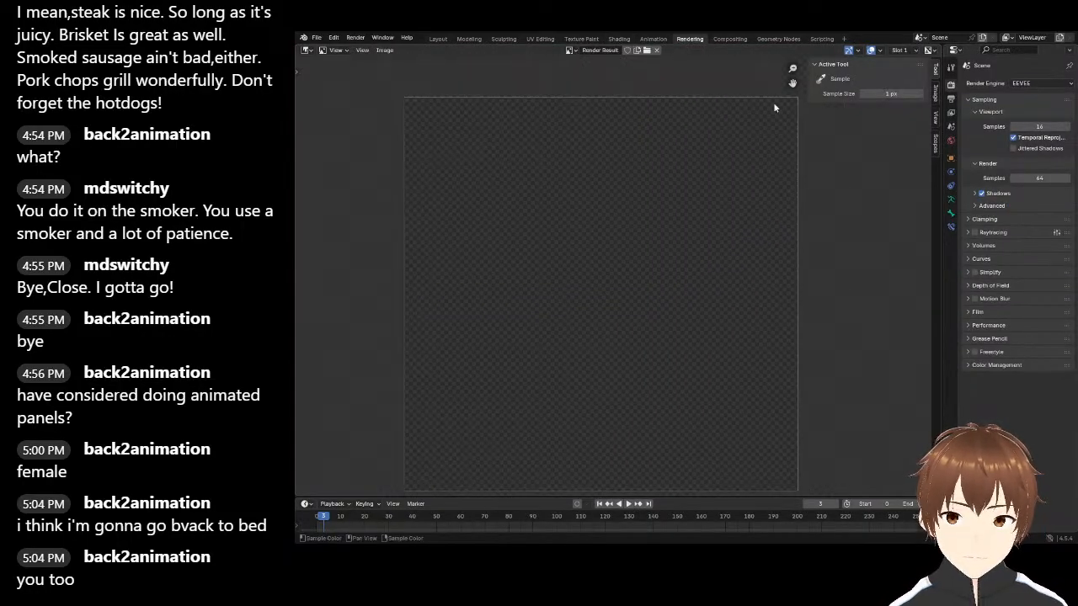
{"action": "left_click", "coordinate": [818, 65]}
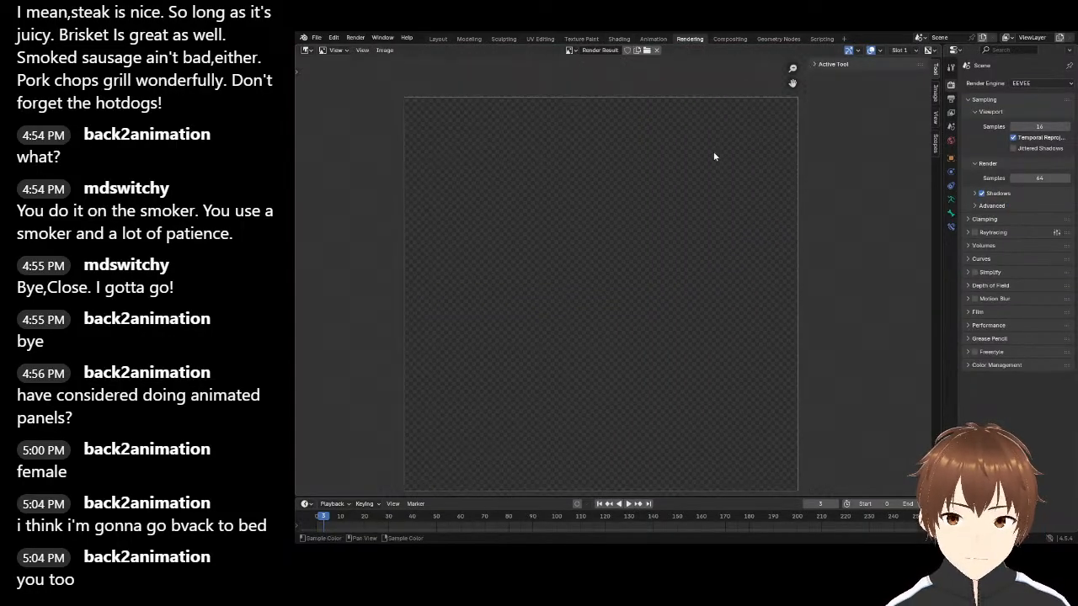
In the Compositing workspace, move the Render Layers node away from the backdrop image and render the current frame
{"action": "left_click", "coordinate": [729, 38]}
{"action": "scroll", "coordinate": [693, 187], "scroll_direction": "up", "scroll_amount": 2}
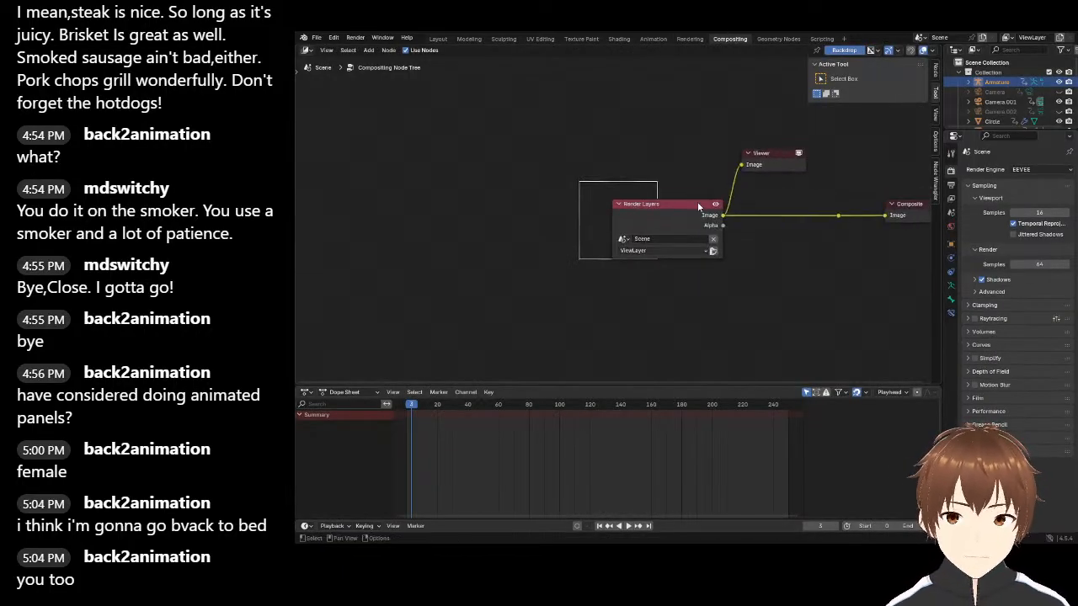
{"action": "left_click_drag", "start_coordinate": [698, 206], "coordinate": [542, 197]}
{"action": "left_click", "coordinate": [355, 38]}
{"action": "left_click", "coordinate": [366, 52]}
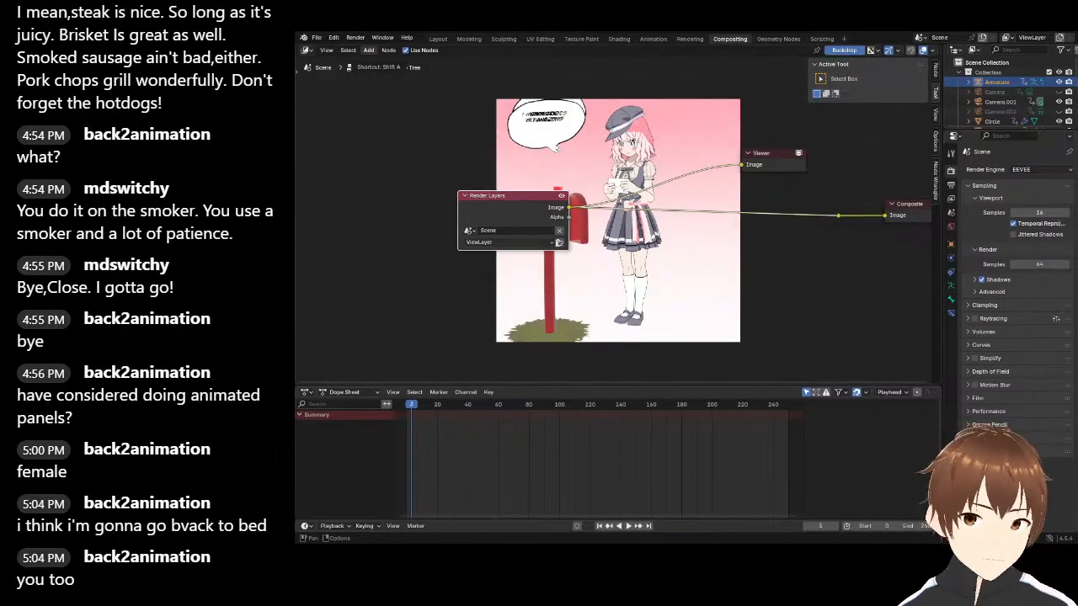
{"action": "left_click", "coordinate": [829, 252]}
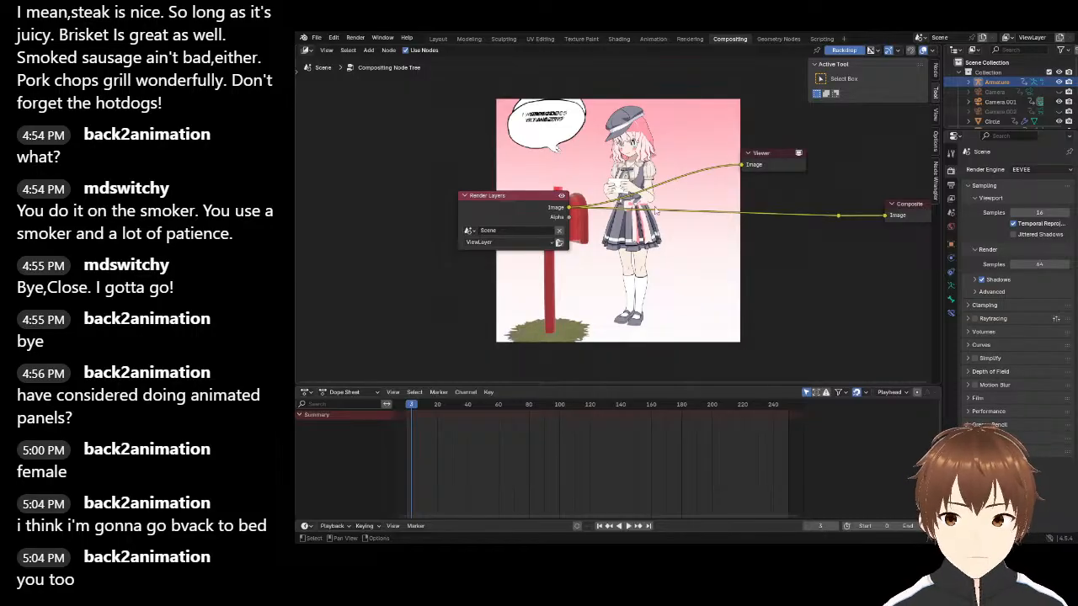
Reframe the camera in the Layout workspace to leave more room above the mailbox and character, and render the image again
{"action": "left_click", "coordinate": [438, 38]}
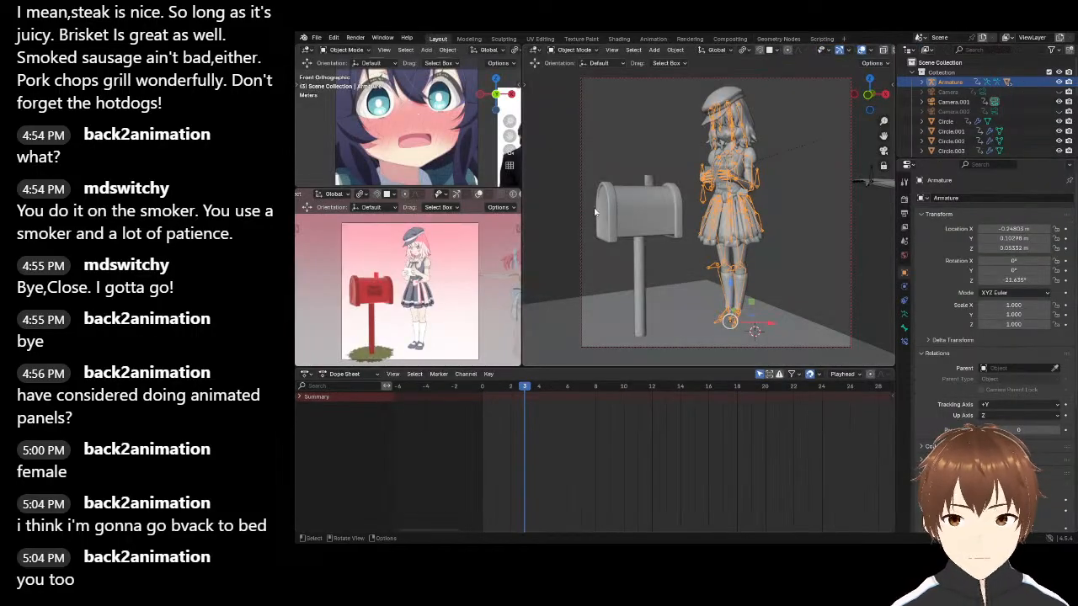
{"action": "middle_click_drag", "start_coordinate": [705, 218], "coordinate": [752, 235]}
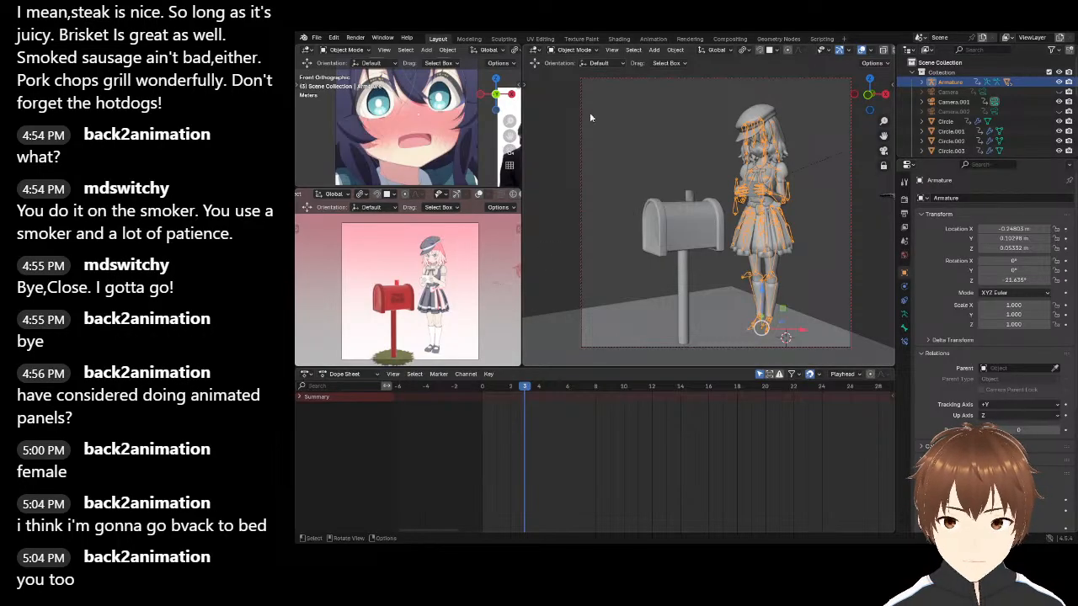
{"action": "left_click", "coordinate": [357, 38]}
{"action": "left_click", "coordinate": [369, 48]}
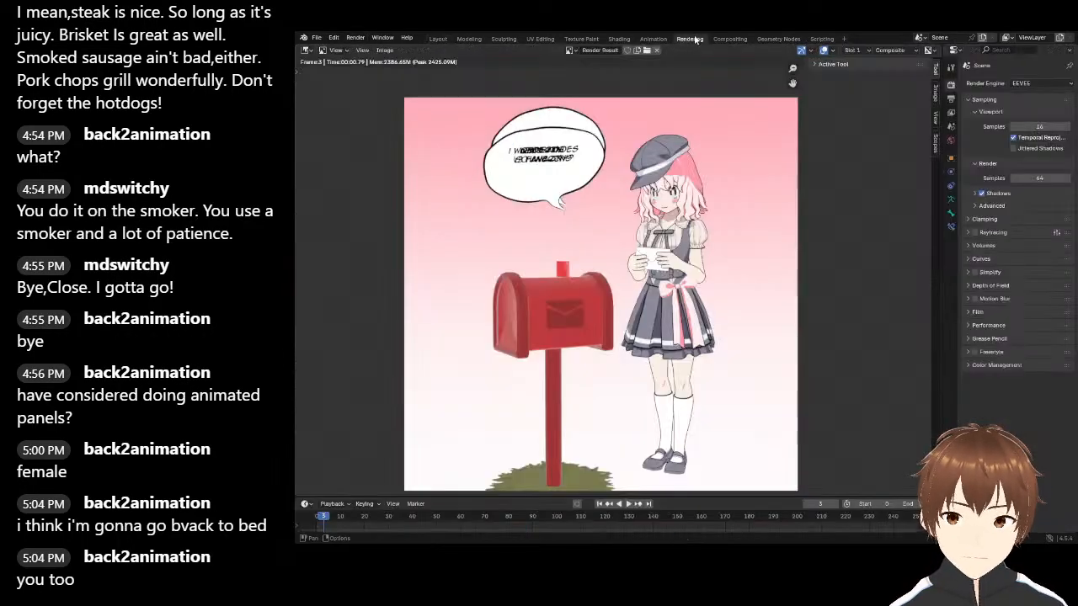
Examine the new render in the Rendering workspace, checking the framing, the speech bubbles and the character beside the mailbox
{"action": "left_click", "coordinate": [690, 39]}
{"action": "scroll", "coordinate": [618, 278], "scroll_direction": "up", "scroll_amount": 1}
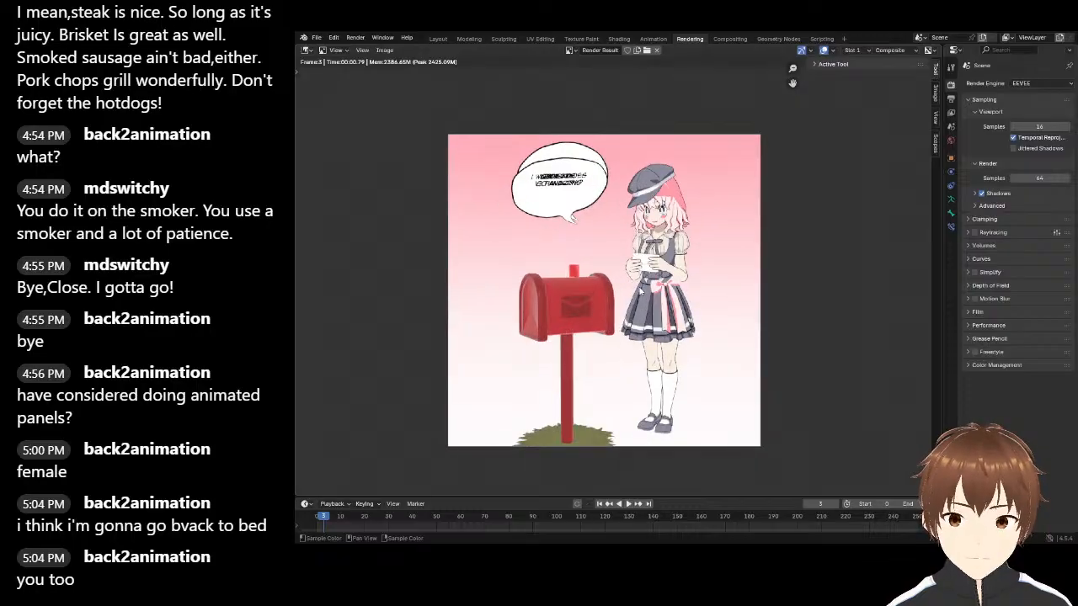
{"action": "scroll", "coordinate": [618, 278], "scroll_direction": "up", "scroll_amount": 1}
{"action": "scroll", "coordinate": [618, 278], "scroll_direction": "down", "scroll_amount": 1}
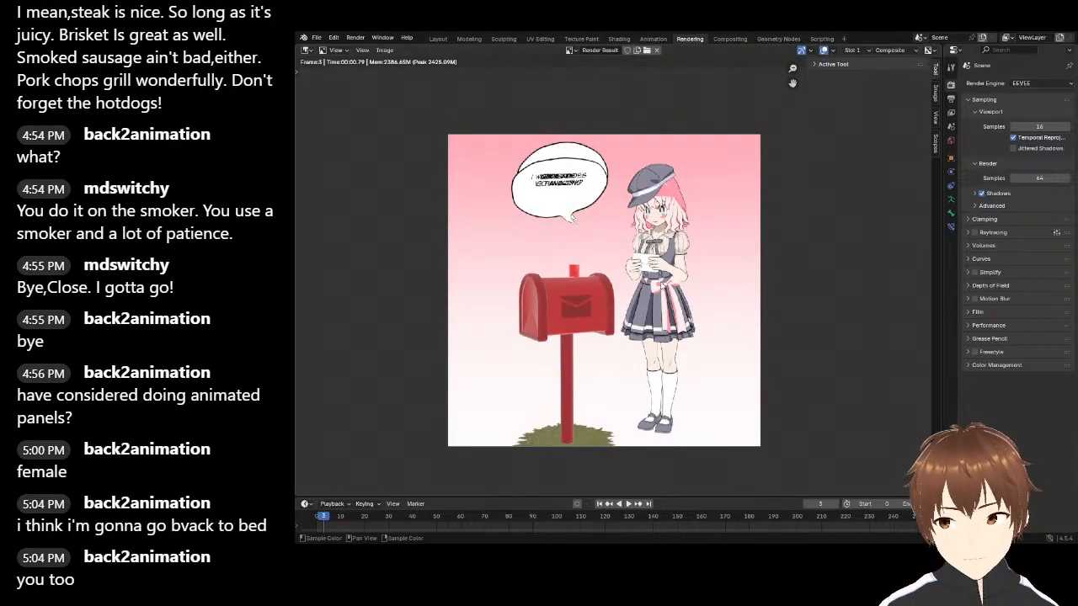
{"action": "scroll", "coordinate": [662, 285], "scroll_direction": "up", "scroll_amount": 1}
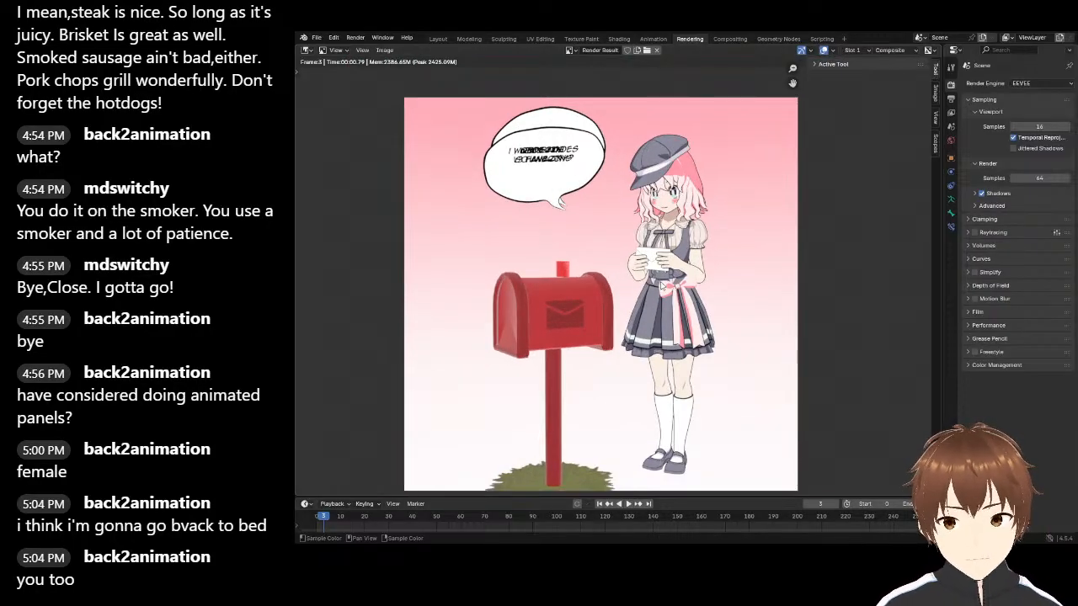
{"action": "scroll", "coordinate": [664, 285], "scroll_direction": "down", "scroll_amount": 2}
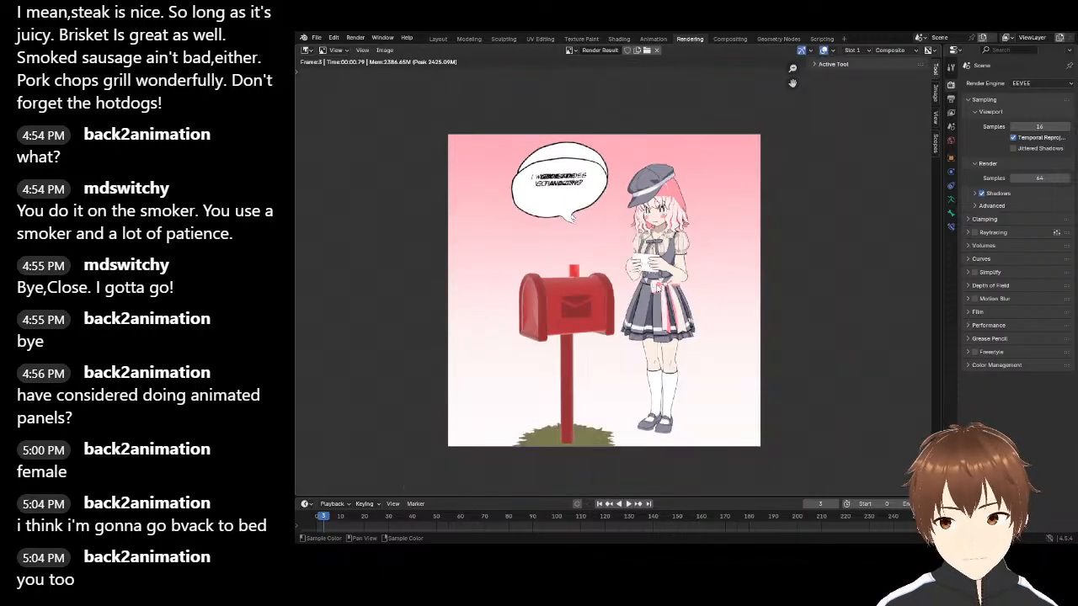
{"action": "scroll", "coordinate": [661, 287], "scroll_direction": "up", "scroll_amount": 2}
{"action": "scroll", "coordinate": [656, 294], "scroll_direction": "down", "scroll_amount": 2}
{"action": "scroll", "coordinate": [656, 293], "scroll_direction": "up", "scroll_amount": 2}
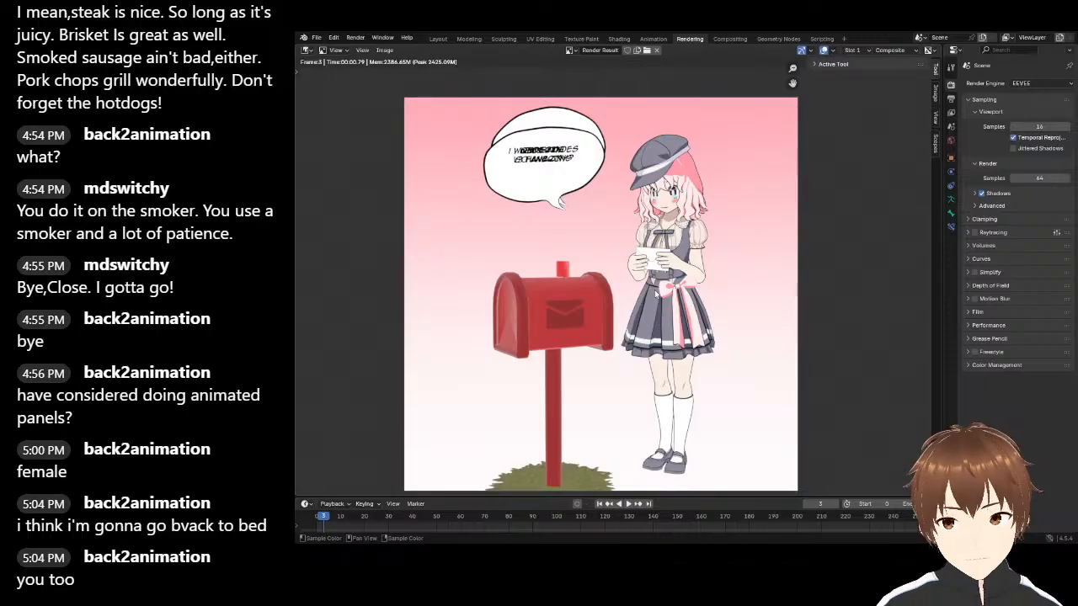
{"action": "scroll", "coordinate": [658, 292], "scroll_direction": "down", "scroll_amount": 2}
{"action": "scroll", "coordinate": [619, 282], "scroll_direction": "up", "scroll_amount": 2}
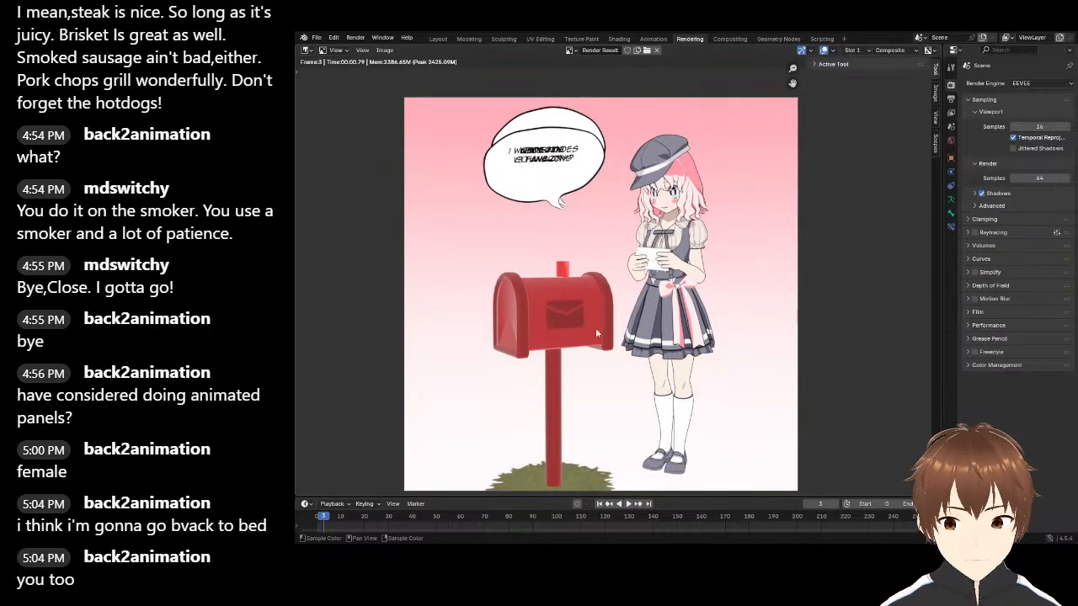
{"action": "scroll", "coordinate": [471, 337], "scroll_direction": "down", "scroll_amount": 2}
{"action": "scroll", "coordinate": [505, 313], "scroll_direction": "up", "scroll_amount": 2}
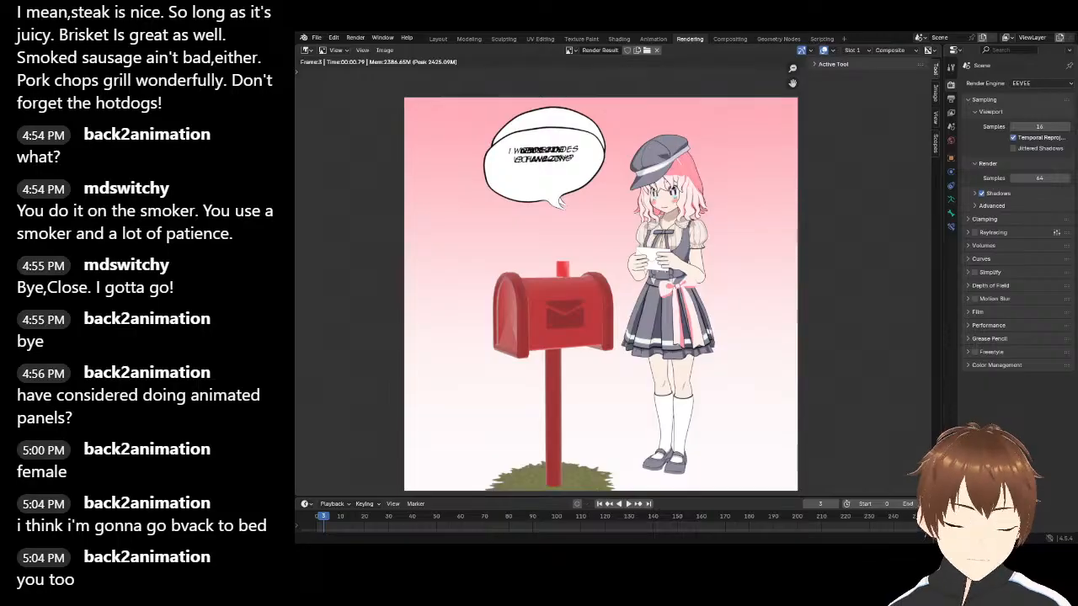
Back in the Layout workspace, deselect the armature and delete the hidden empties Empty.002 through Empty.006
{"action": "left_click", "coordinate": [438, 39]}
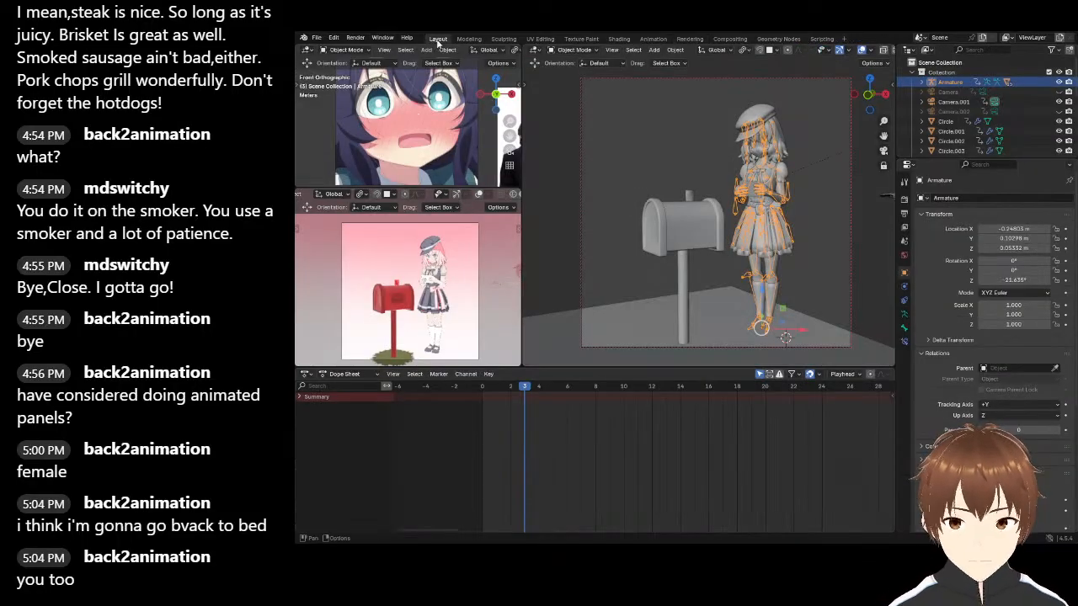
{"action": "left_click", "coordinate": [545, 176]}
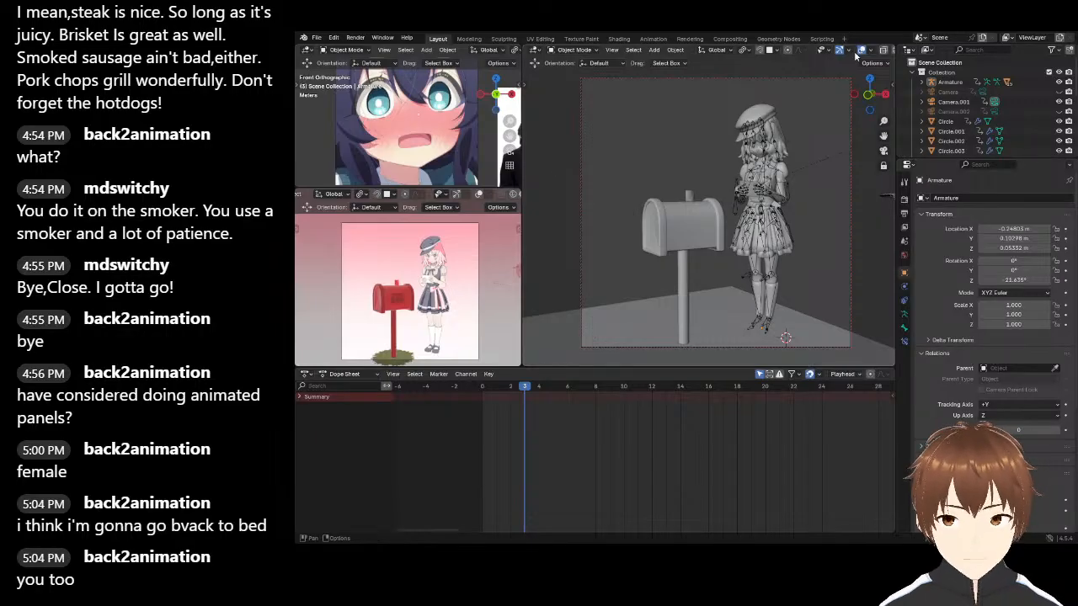
{"action": "scroll", "coordinate": [853, 53], "scroll_direction": "down", "scroll_amount": 2}
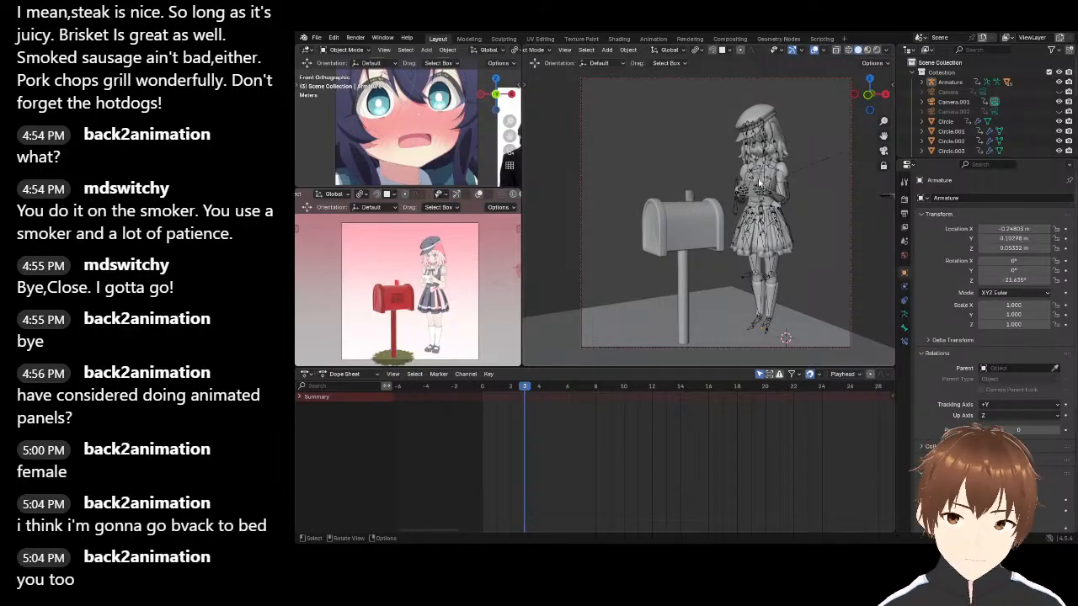
{"action": "key", "text": "n"}
{"action": "key", "text": "n"}
{"action": "middle_click_drag", "start_coordinate": [813, 205], "coordinate": [828, 141]}
{"action": "scroll", "coordinate": [682, 173], "scroll_direction": "up", "scroll_amount": 5}
{"action": "scroll", "coordinate": [1000, 122], "scroll_direction": "down", "scroll_amount": 5}
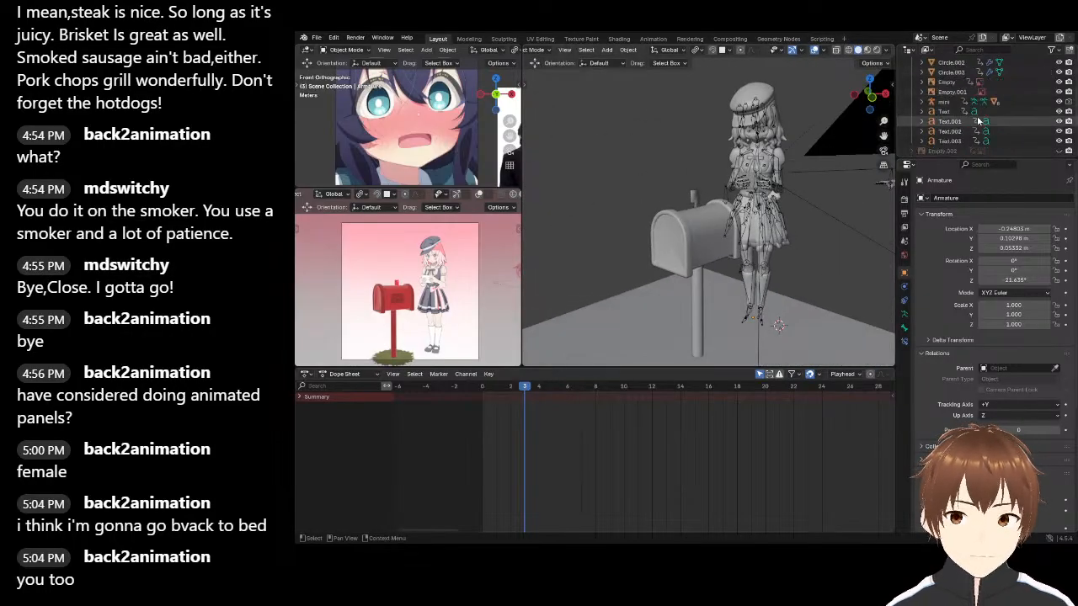
{"action": "scroll", "coordinate": [1000, 122], "scroll_direction": "down", "scroll_amount": 1}
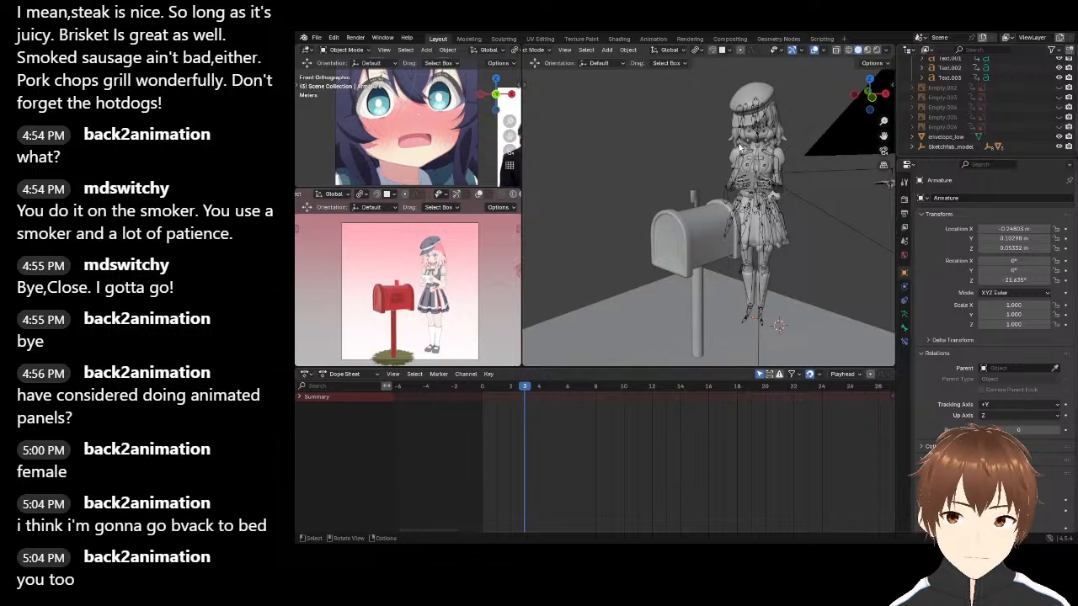
{"action": "left_click", "coordinate": [1059, 88]}
{"action": "left_click", "coordinate": [1059, 88]}
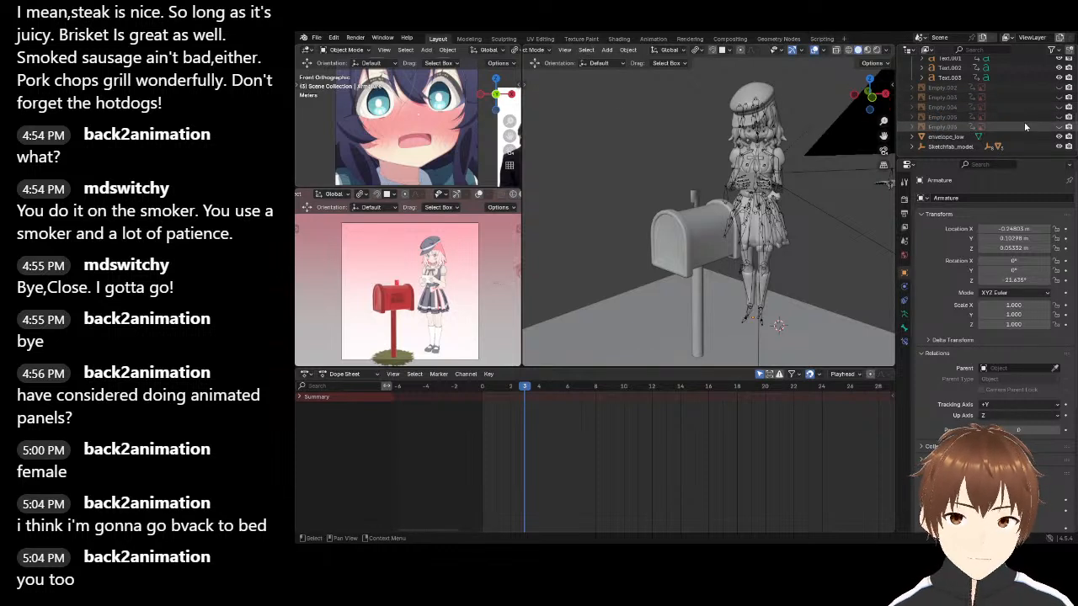
{"action": "left_click", "coordinate": [936, 127]}
{"action": "left_click", "coordinate": [943, 88], "text": "shift"}
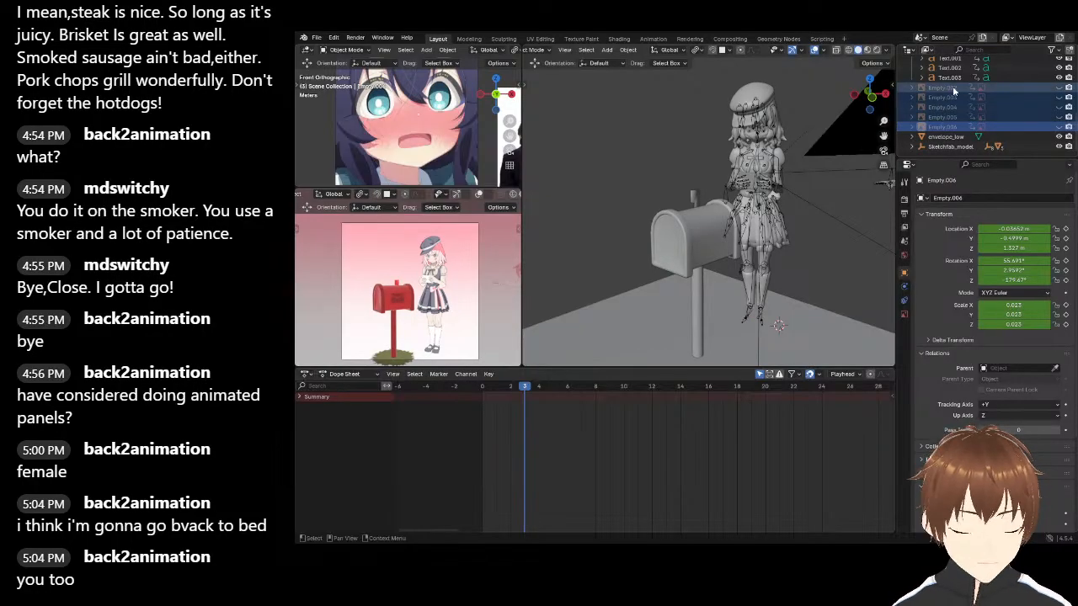
{"action": "key", "text": "Delete"}
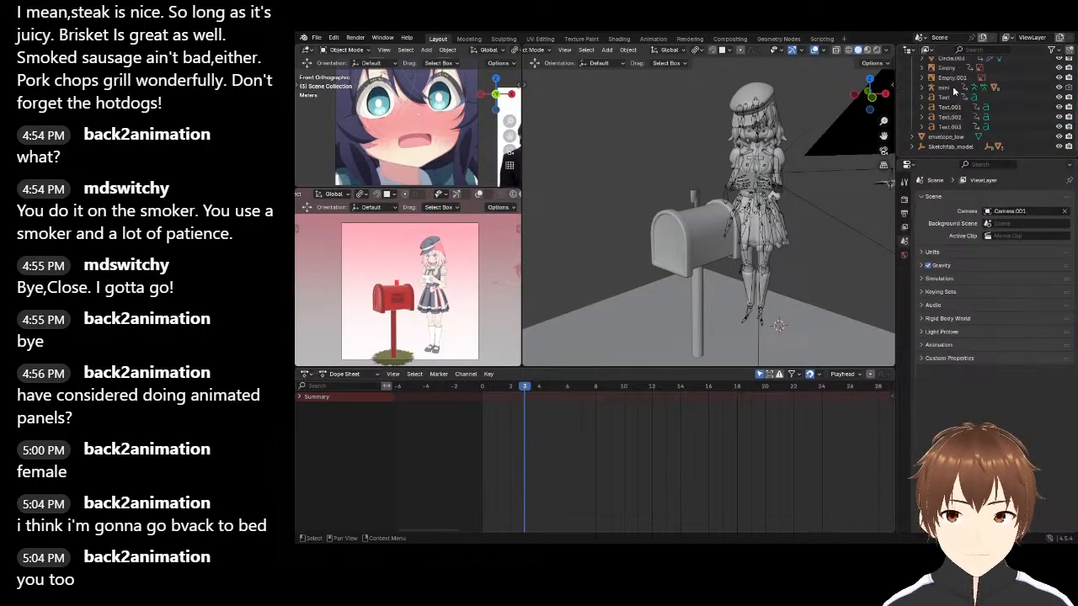
Select the Text.002 object, locate the speech bubble above the character, and compare it with the rendered image
{"action": "left_click", "coordinate": [949, 117]}
{"action": "scroll", "coordinate": [630, 196], "scroll_direction": "down", "scroll_amount": 8}
{"action": "scroll", "coordinate": [677, 167], "scroll_direction": "up", "scroll_amount": 8}
{"action": "left_click", "coordinate": [700, 250]}
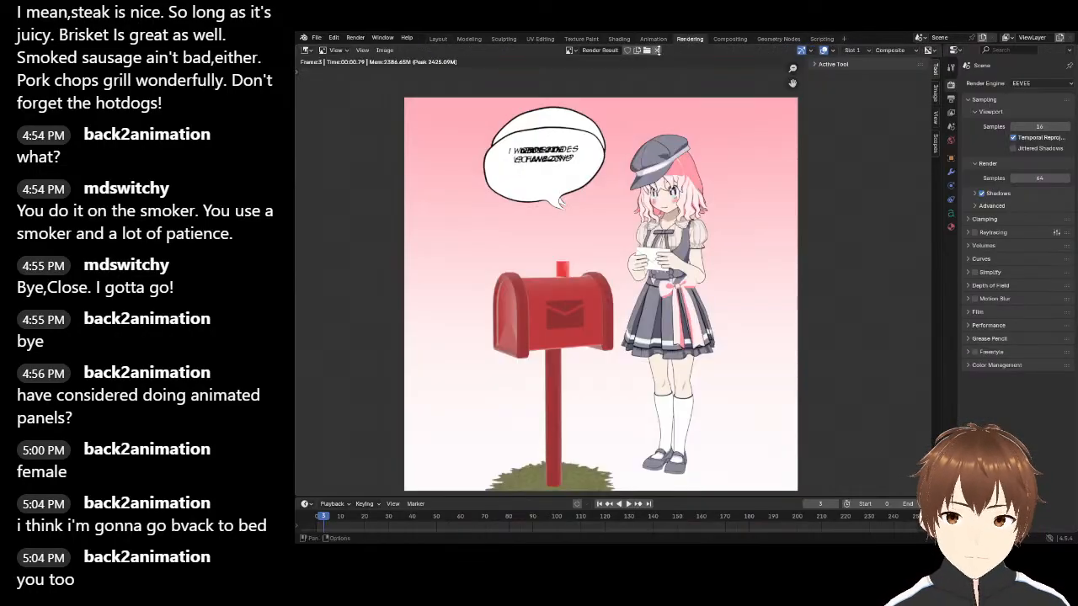
{"action": "left_click", "coordinate": [656, 39]}
{"action": "left_click", "coordinate": [438, 39]}
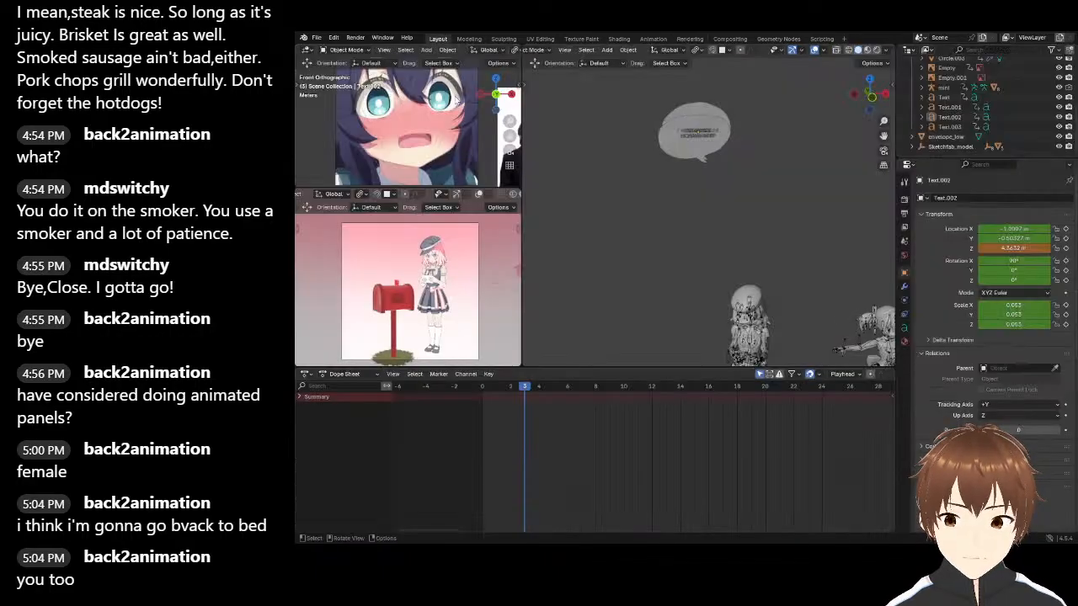
Select the speech bubbles with their text objects and set the current frame to 1
{"action": "left_click", "coordinate": [694, 134]}
{"action": "left_click_drag", "start_coordinate": [511, 389], "coordinate": [515, 389]}
{"action": "left_click_drag", "start_coordinate": [496, 389], "coordinate": [497, 389]}
{"action": "middle_click_drag", "start_coordinate": [664, 317], "coordinate": [685, 222], "text": "shift"}
{"action": "scroll", "coordinate": [645, 200], "scroll_direction": "up", "scroll_amount": 5}
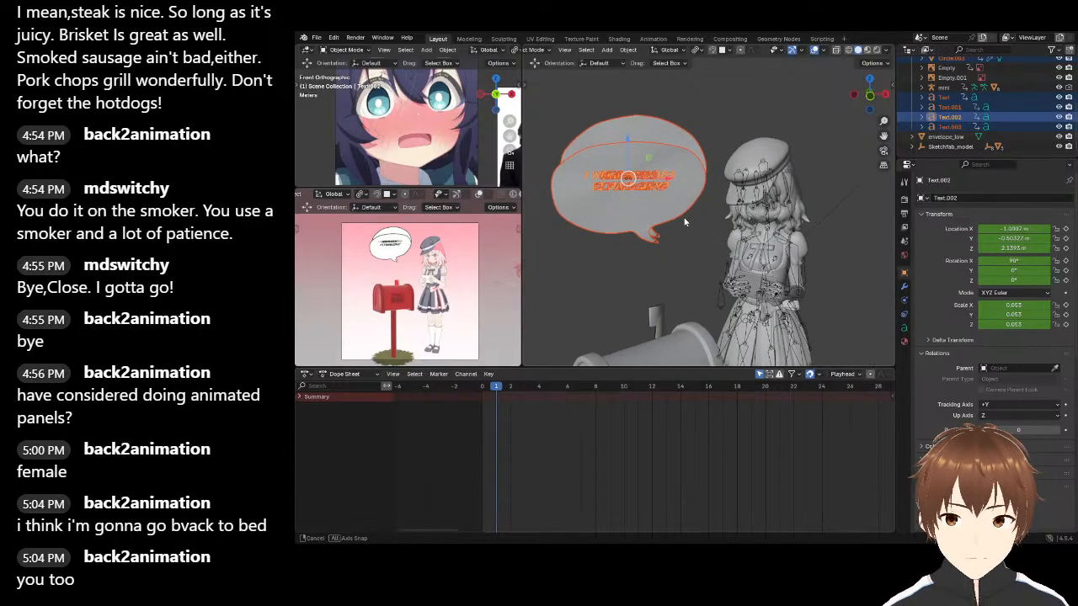
Set the current frame to 0 and move the speech bubbles with their text up out of the camera frame
{"action": "left_click", "coordinate": [731, 242]}
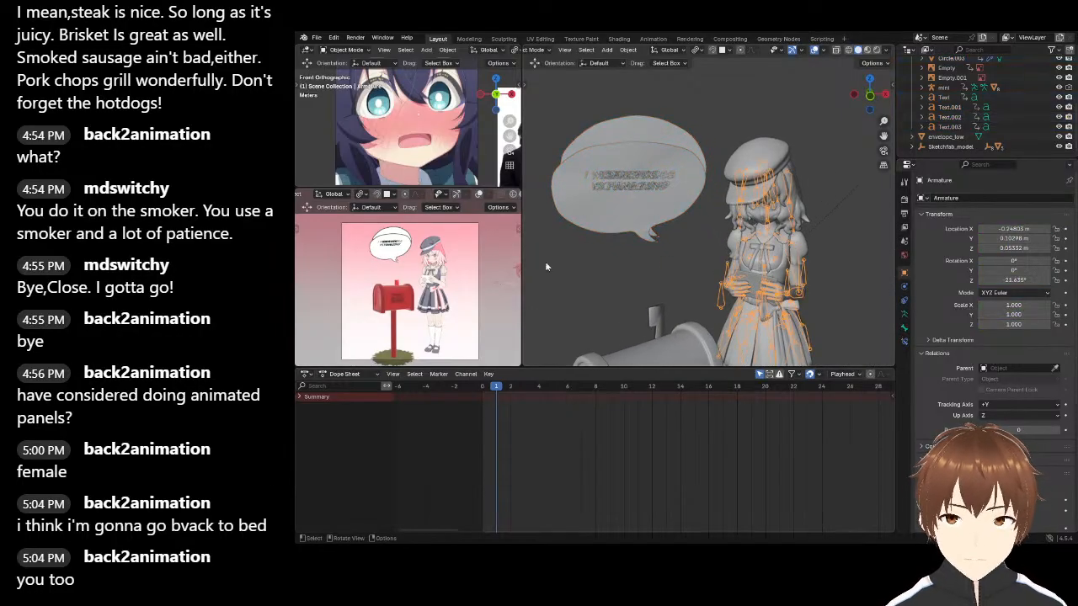
{"action": "left_click", "coordinate": [489, 394]}
{"action": "left_click_drag", "start_coordinate": [592, 104], "coordinate": [645, 244]}
{"action": "scroll", "coordinate": [636, 190], "scroll_direction": "down", "scroll_amount": 4}
{"action": "left_click", "coordinate": [622, 137]}
{"action": "left_click_drag", "start_coordinate": [621, 138], "coordinate": [678, 222]}
{"action": "left_click_drag", "start_coordinate": [666, 156], "coordinate": [666, 43]}
{"action": "left_click", "coordinate": [655, 153]}
{"action": "middle_click_drag", "start_coordinate": [658, 190], "coordinate": [778, 240]}
{"action": "scroll", "coordinate": [760, 226], "scroll_direction": "up", "scroll_amount": 2}
{"action": "left_click", "coordinate": [778, 240]}
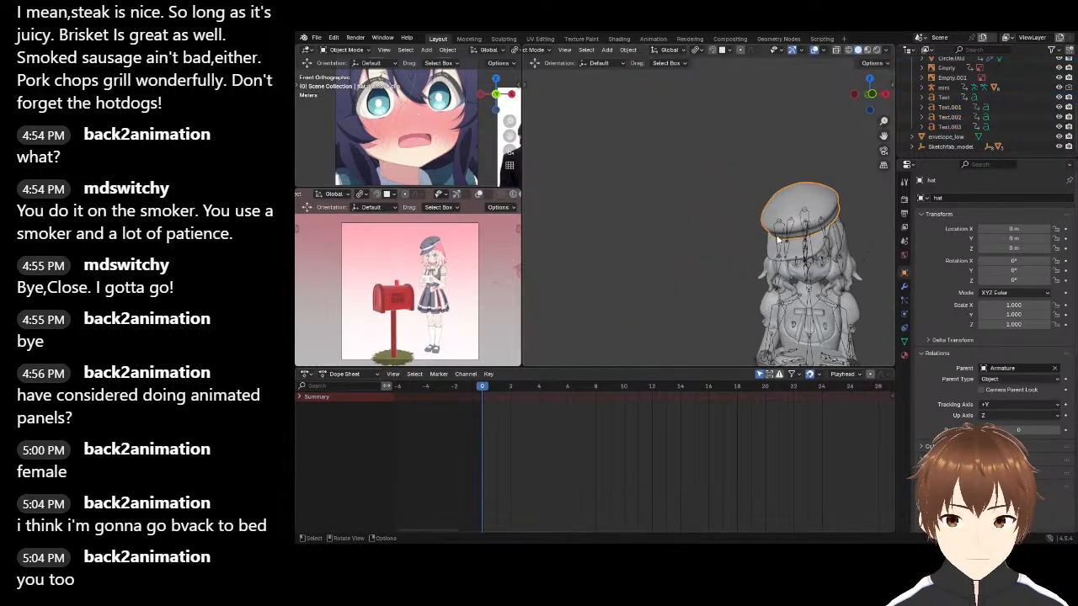
{"action": "left_click", "coordinate": [782, 241]}
{"action": "key", "text": "Tab"}
{"action": "key", "text": "Tab"}
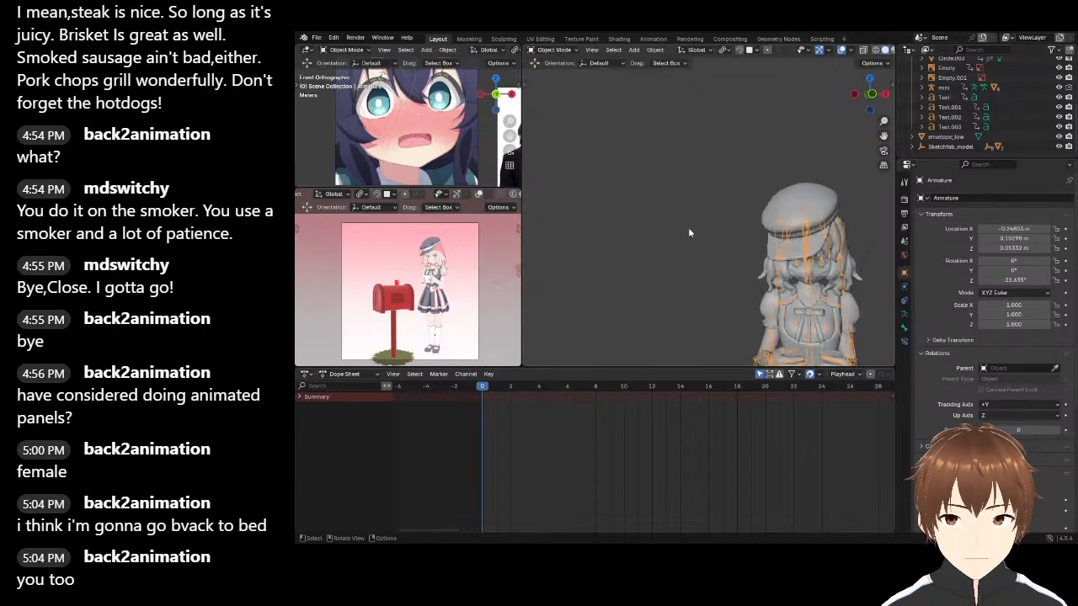
{"action": "left_click", "coordinate": [552, 50]}
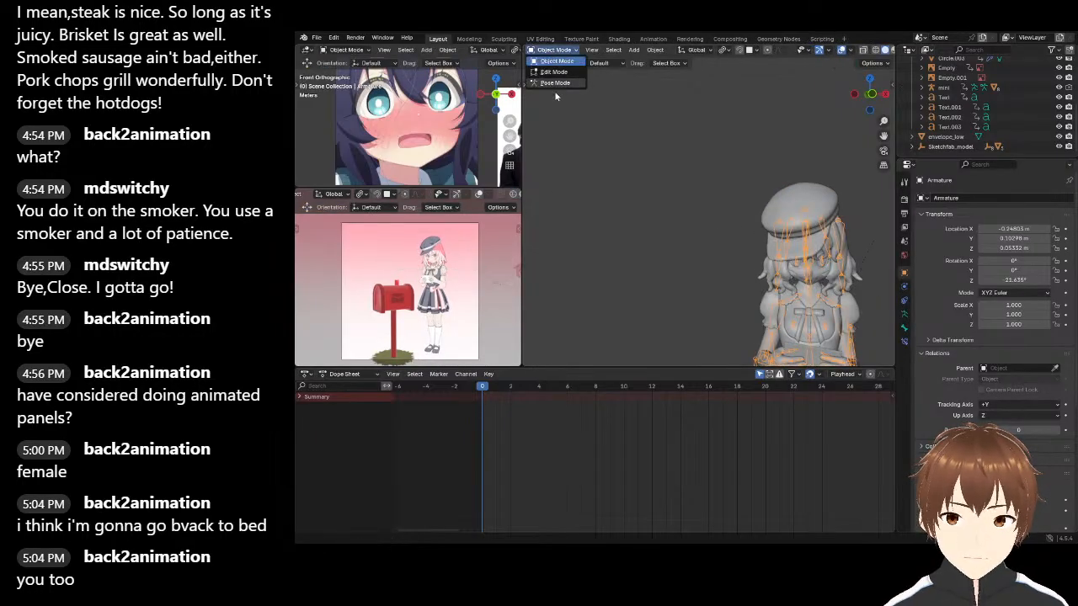
{"action": "left_click", "coordinate": [555, 83]}
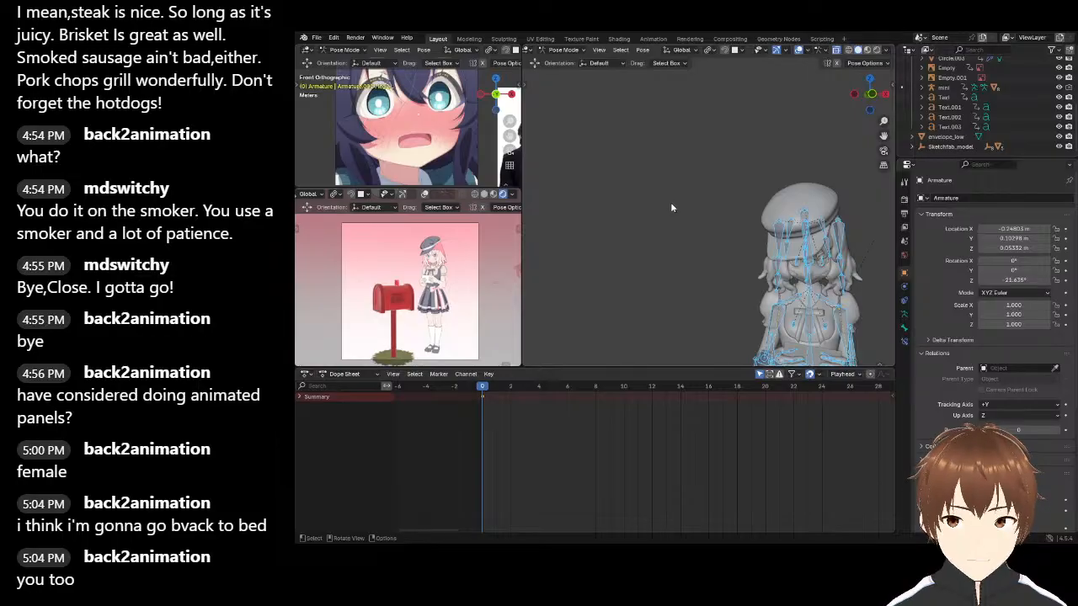
{"action": "scroll", "coordinate": [690, 238], "scroll_direction": "down", "scroll_amount": 1}
{"action": "left_click", "coordinate": [572, 50]}
{"action": "left_click", "coordinate": [571, 64]}
{"action": "left_click", "coordinate": [664, 141]}
Try out the Circle.003 speech bubble beside the character and return it above the camera frame
{"action": "scroll", "coordinate": [665, 141], "scroll_direction": "down", "scroll_amount": 5}
{"action": "scroll", "coordinate": [666, 118], "scroll_direction": "up", "scroll_amount": 4}
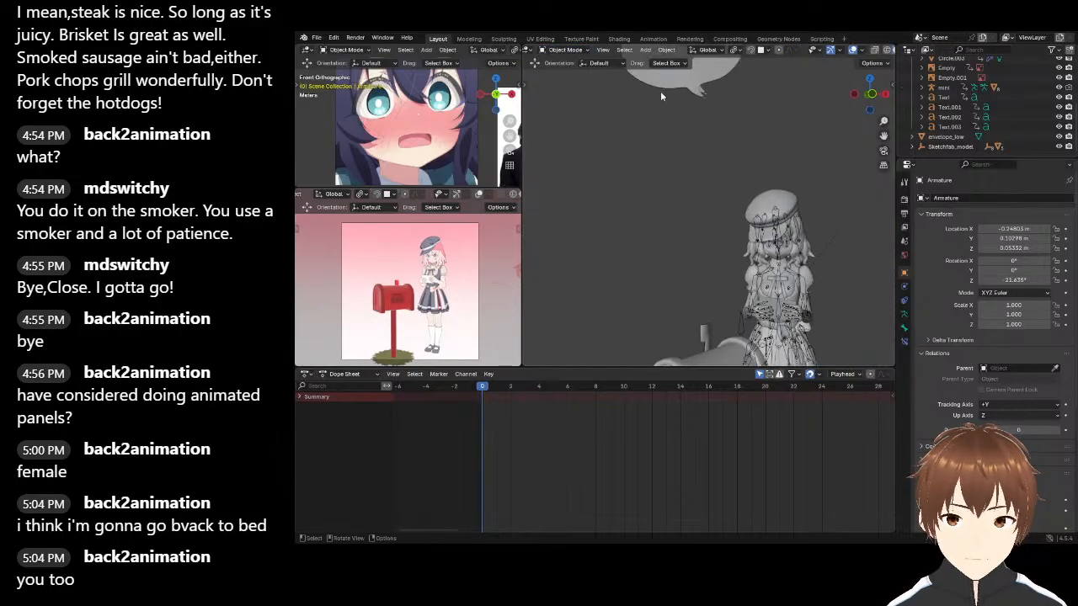
{"action": "left_click", "coordinate": [655, 83]}
{"action": "key", "text": "g"}
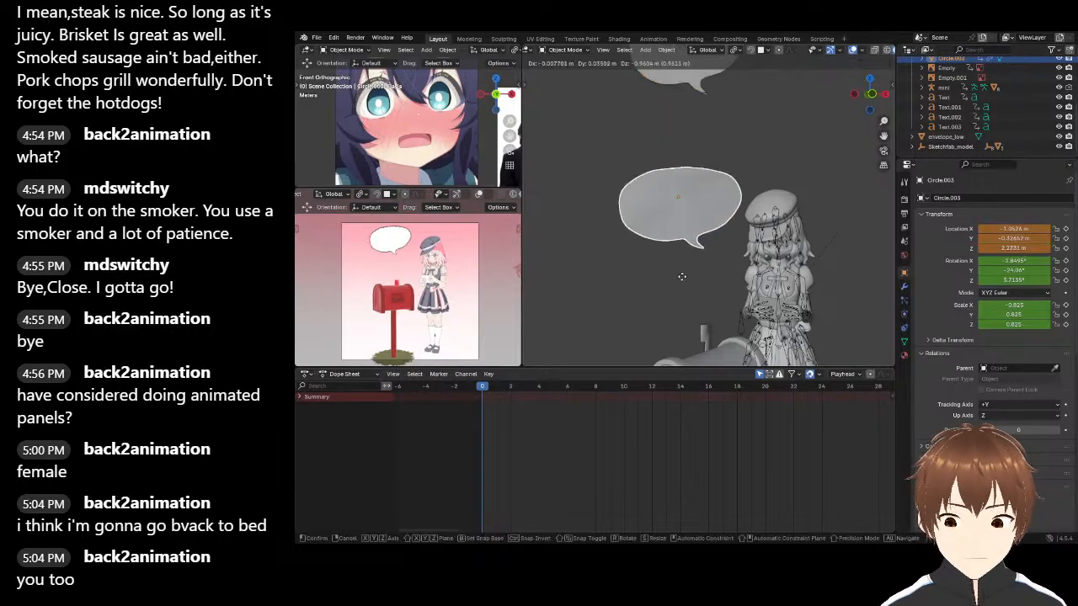
{"action": "left_click", "coordinate": [660, 288]}
{"action": "scroll", "coordinate": [683, 253], "scroll_direction": "down", "scroll_amount": 3}
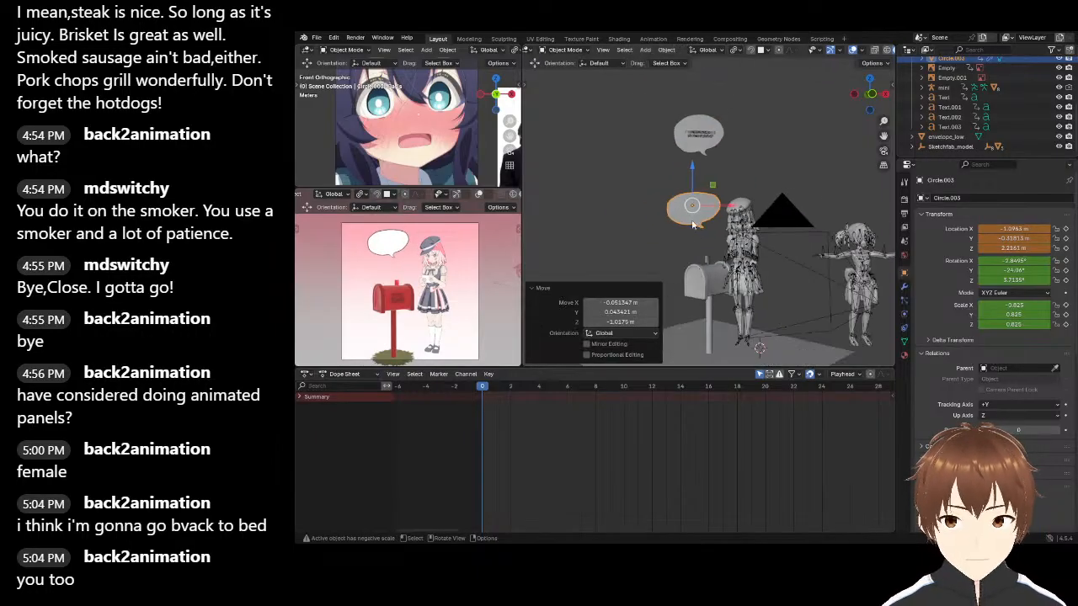
{"action": "key", "text": "g"}
{"action": "key", "text": "z"}
{"action": "left_click", "coordinate": [676, 145]}
Lower the Circle speech bubble about 1.2 m along Z to beside the character's head and scale it by 1.25
{"action": "left_click", "coordinate": [676, 143]}
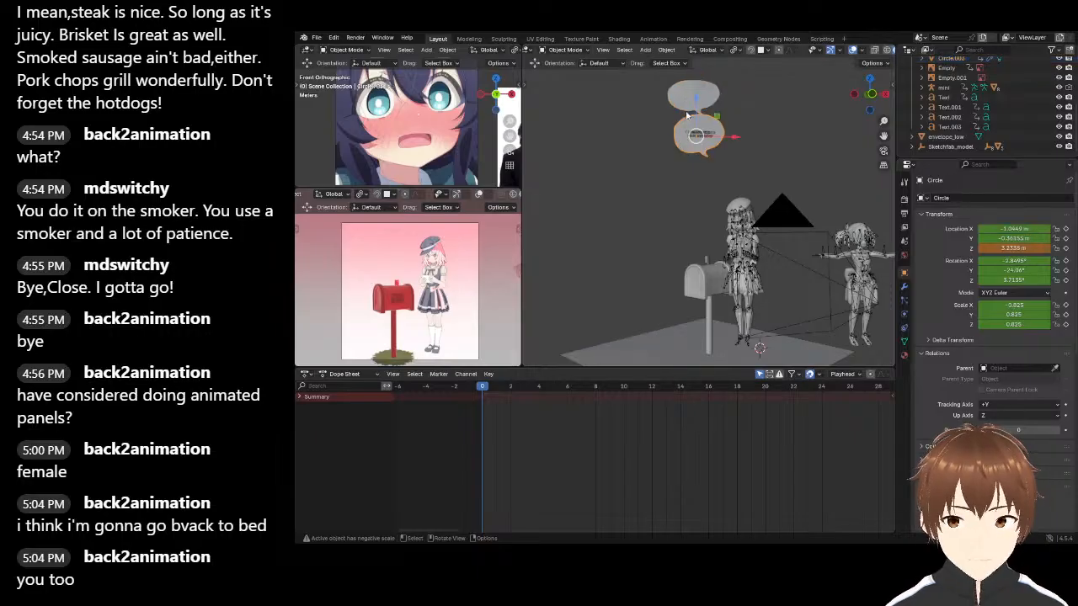
{"action": "key", "text": "g"}
{"action": "key", "text": "z"}
{"action": "left_click", "coordinate": [707, 176]}
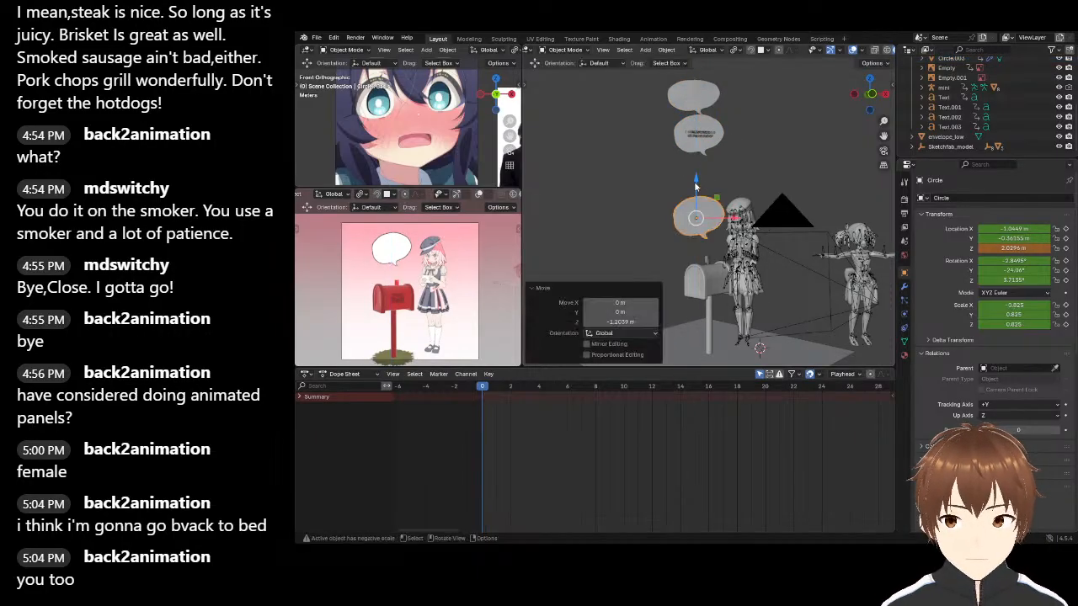
{"action": "scroll", "coordinate": [694, 202], "scroll_direction": "up", "scroll_amount": 3}
{"action": "key", "text": "s"}
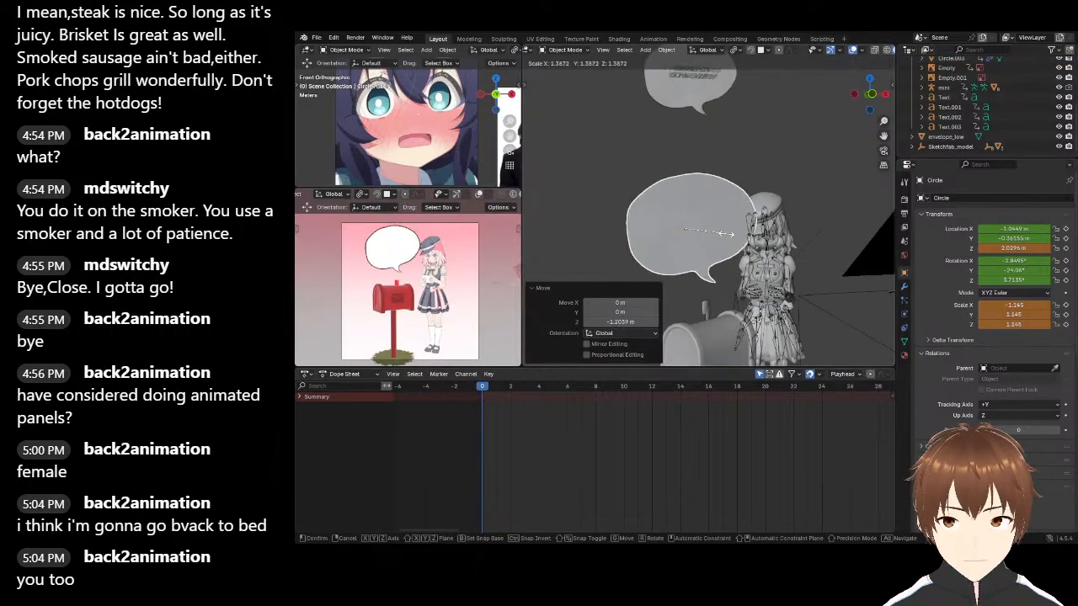
{"action": "left_click", "coordinate": [717, 232]}
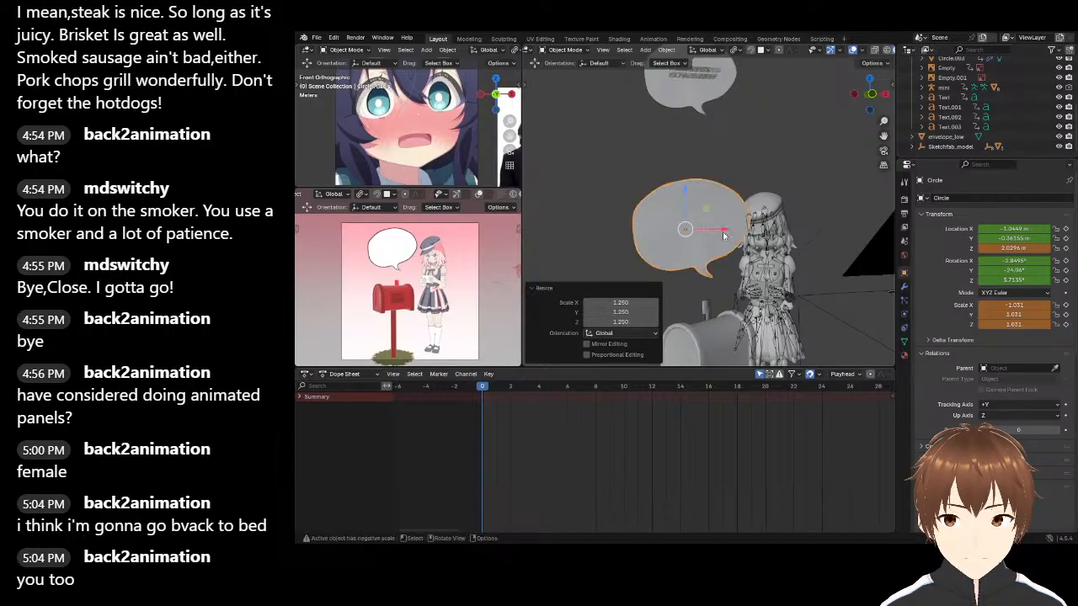
Adjust the Circle bubble's placement above the mailbox, close to the character's head, and its size to a scale of about 1.017
{"action": "key", "text": "g"}
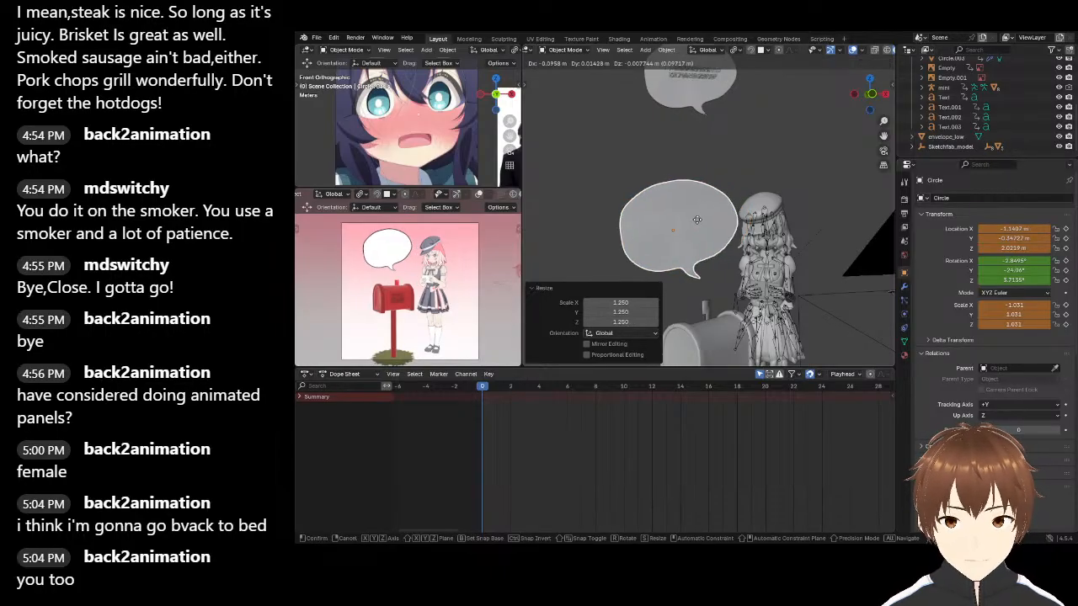
{"action": "left_click", "coordinate": [697, 220]}
{"action": "key", "text": "s"}
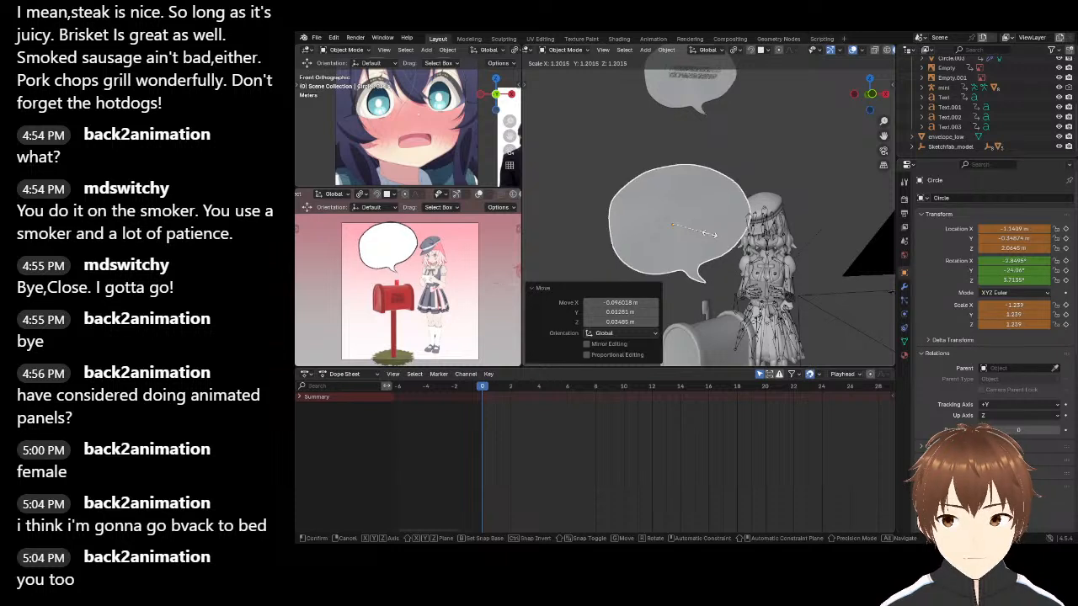
{"action": "left_click", "coordinate": [706, 233]}
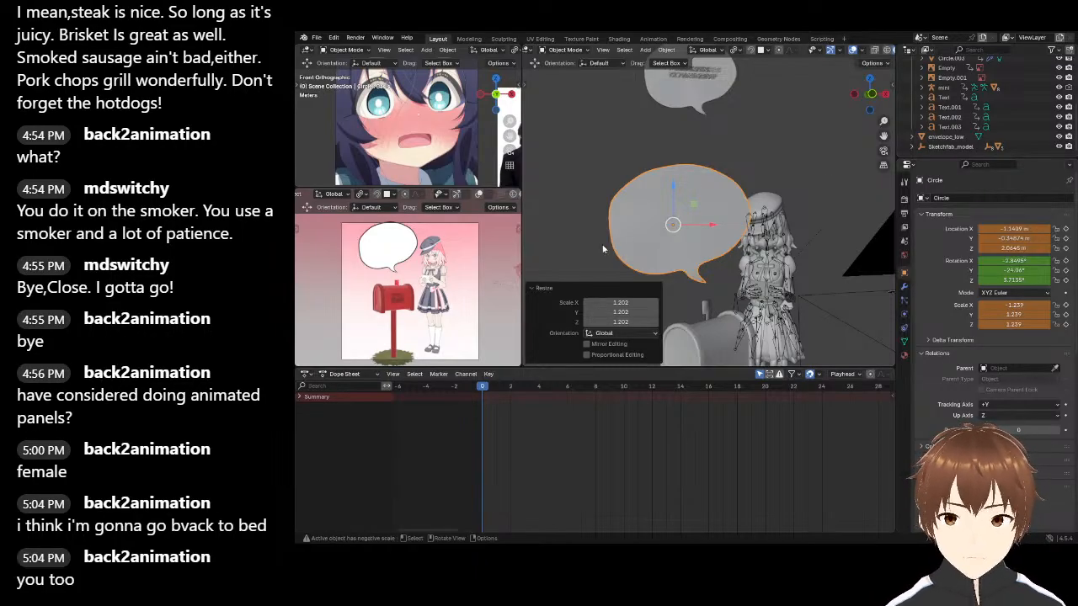
{"action": "key", "text": "s"}
{"action": "left_click", "coordinate": [651, 239]}
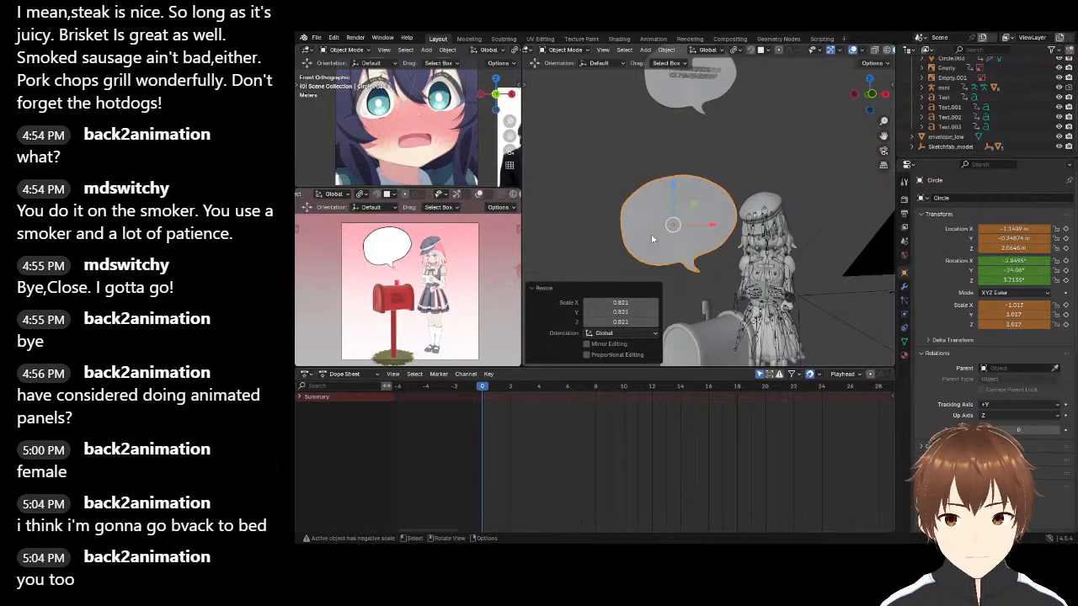
{"action": "key", "text": "g"}
{"action": "left_click", "coordinate": [695, 227]}
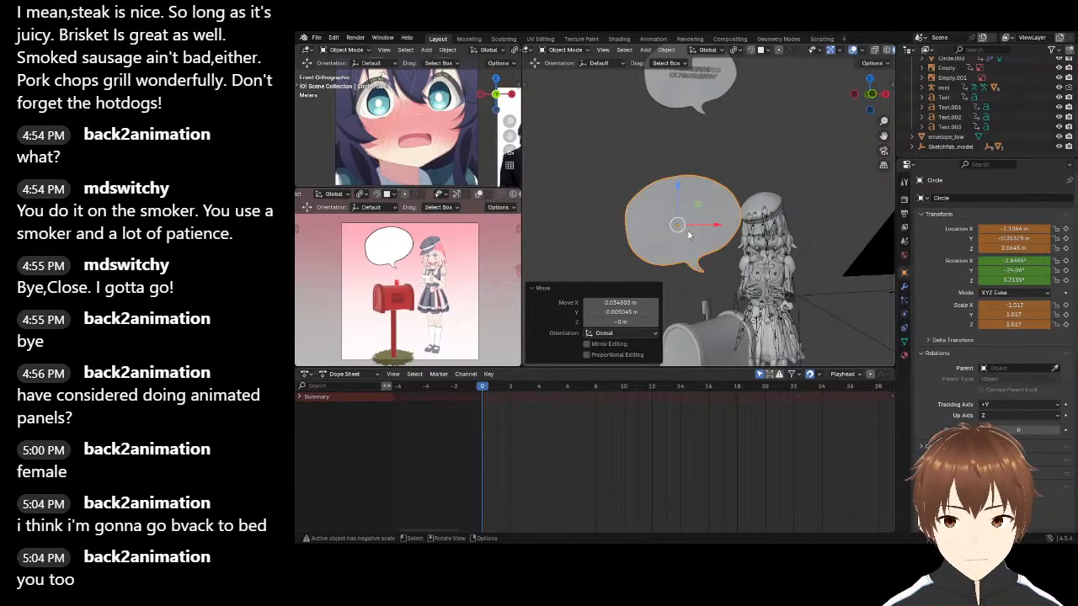
Open the Circle speech bubble's mesh in Edit Mode with its edges visible and deselect everything
{"action": "scroll", "coordinate": [733, 252], "scroll_direction": "up", "scroll_amount": 3}
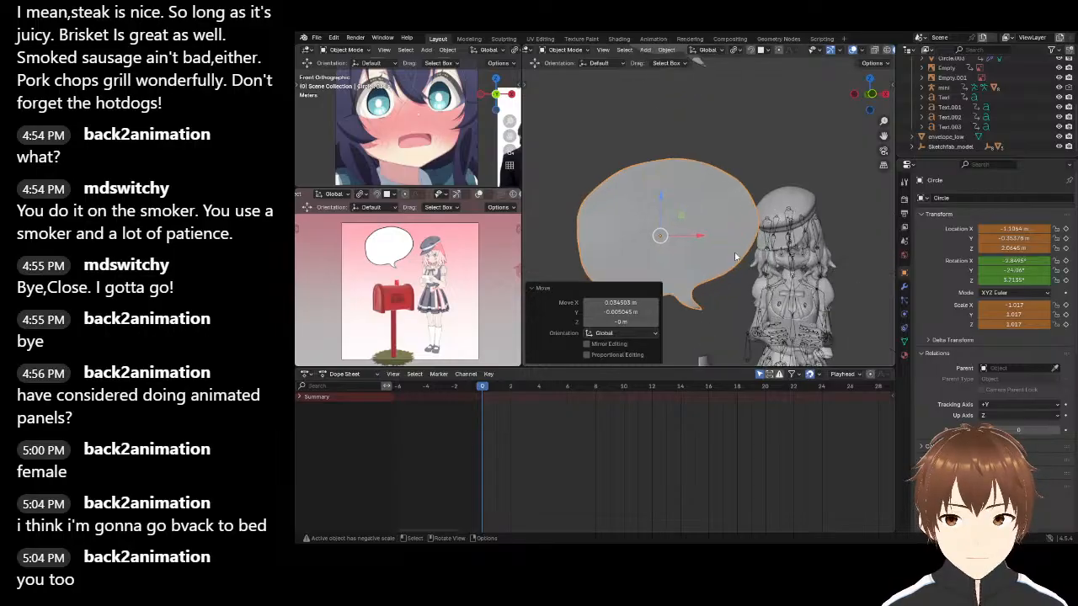
{"action": "middle_click_drag", "start_coordinate": [747, 244], "coordinate": [752, 219]}
{"action": "scroll", "coordinate": [730, 257], "scroll_direction": "up", "scroll_amount": 3}
{"action": "scroll", "coordinate": [729, 257], "scroll_direction": "down", "scroll_amount": 3}
{"action": "middle_click_drag", "start_coordinate": [655, 136], "coordinate": [776, 229]}
{"action": "key", "text": "Tab"}
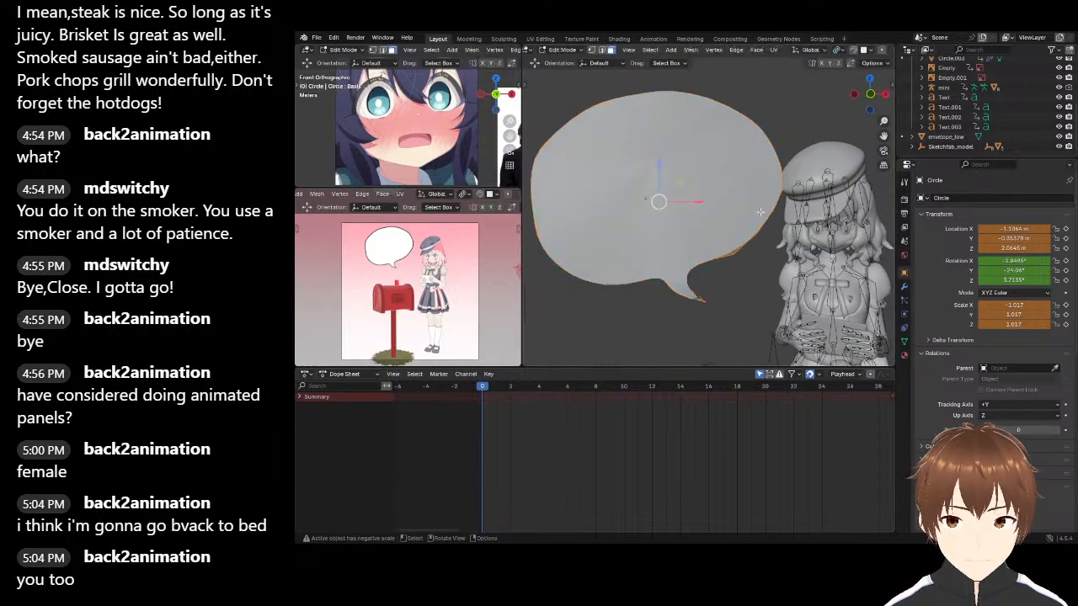
{"action": "scroll", "coordinate": [782, 242], "scroll_direction": "up", "scroll_amount": 2}
{"action": "scroll", "coordinate": [834, 54], "scroll_direction": "down", "scroll_amount": 4}
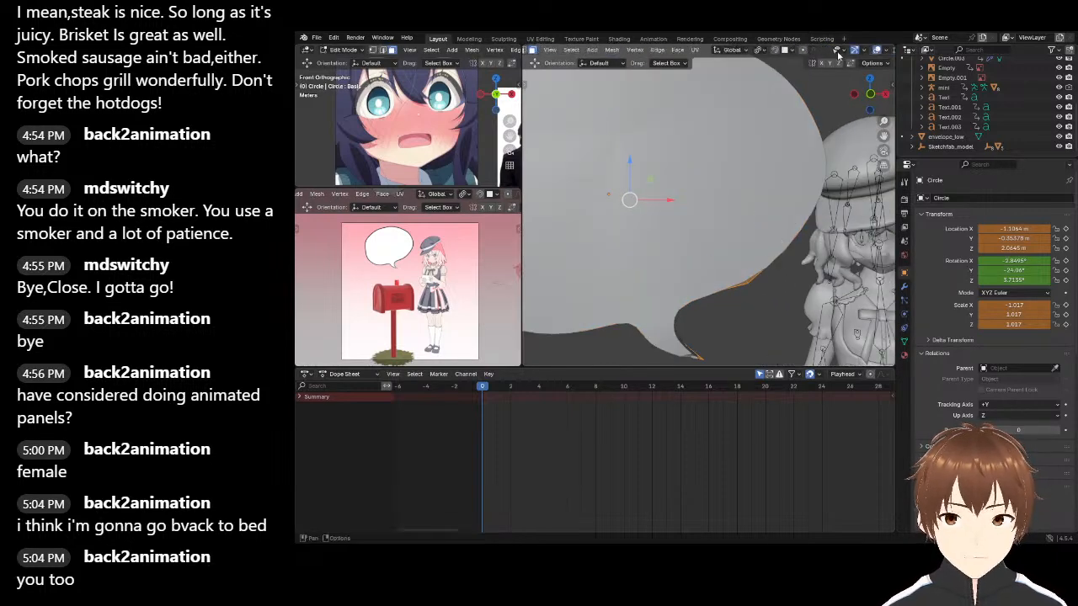
{"action": "left_click", "coordinate": [838, 52]}
{"action": "scroll", "coordinate": [752, 239], "scroll_direction": "down", "scroll_amount": 1}
{"action": "middle_click_drag", "start_coordinate": [751, 241], "coordinate": [713, 222], "text": "shift"}
{"action": "key", "text": "alt+a"}
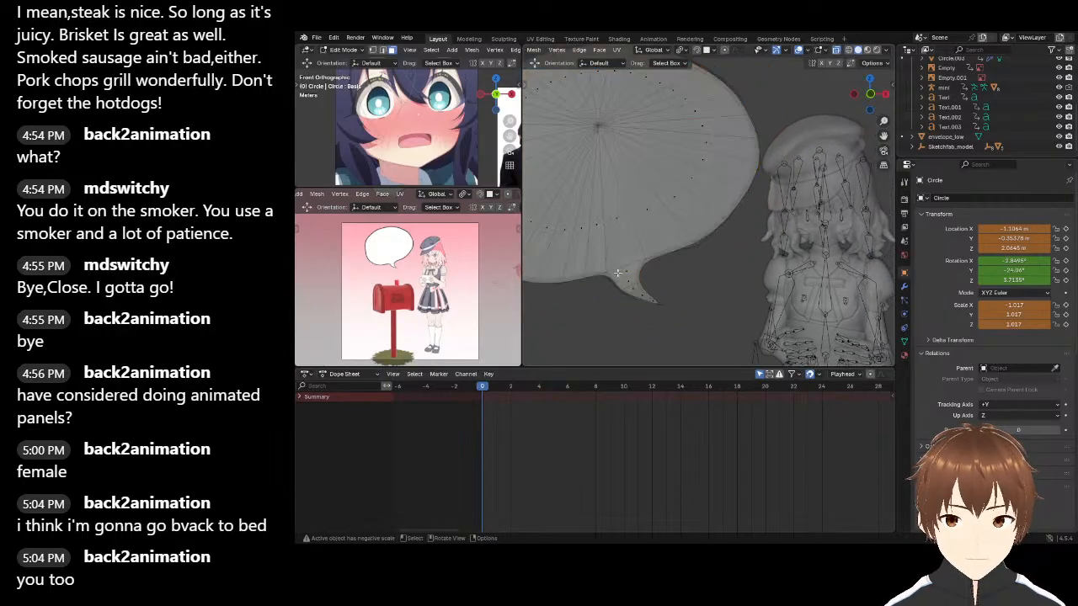
Select the faces of the speech bubble's tail down to its tip and delete them
{"action": "scroll", "coordinate": [607, 54], "scroll_direction": "up", "scroll_amount": 4}
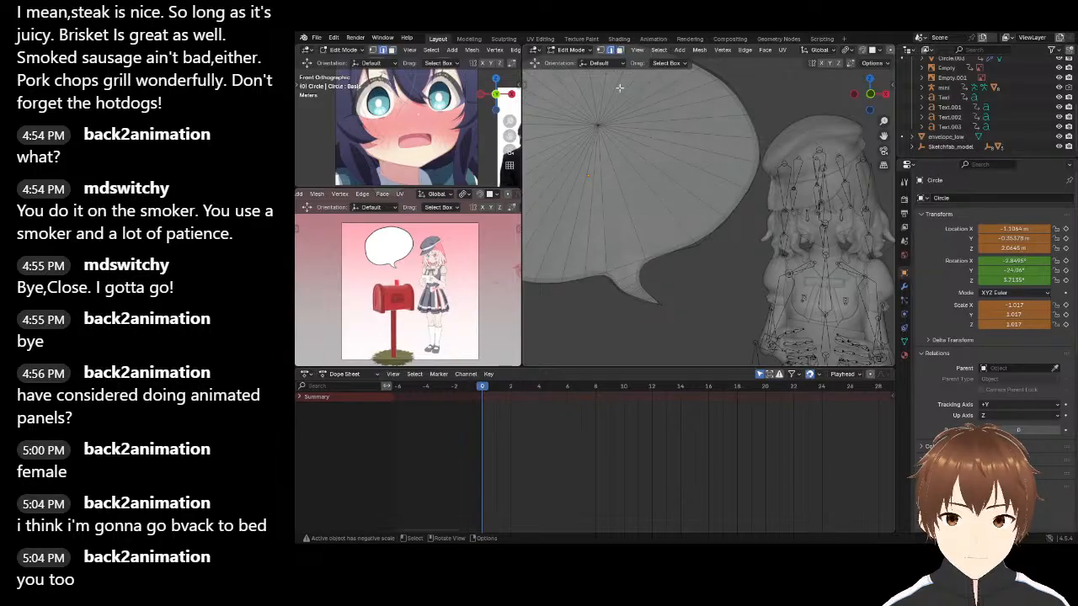
{"action": "left_click", "coordinate": [620, 51]}
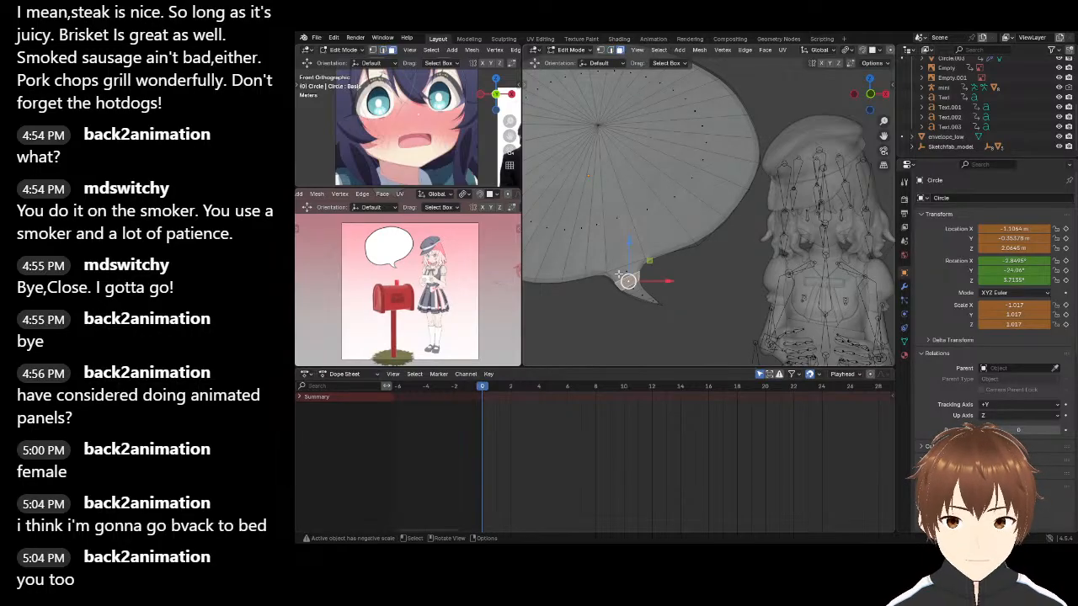
{"action": "scroll", "coordinate": [620, 276], "scroll_direction": "up", "scroll_amount": 8}
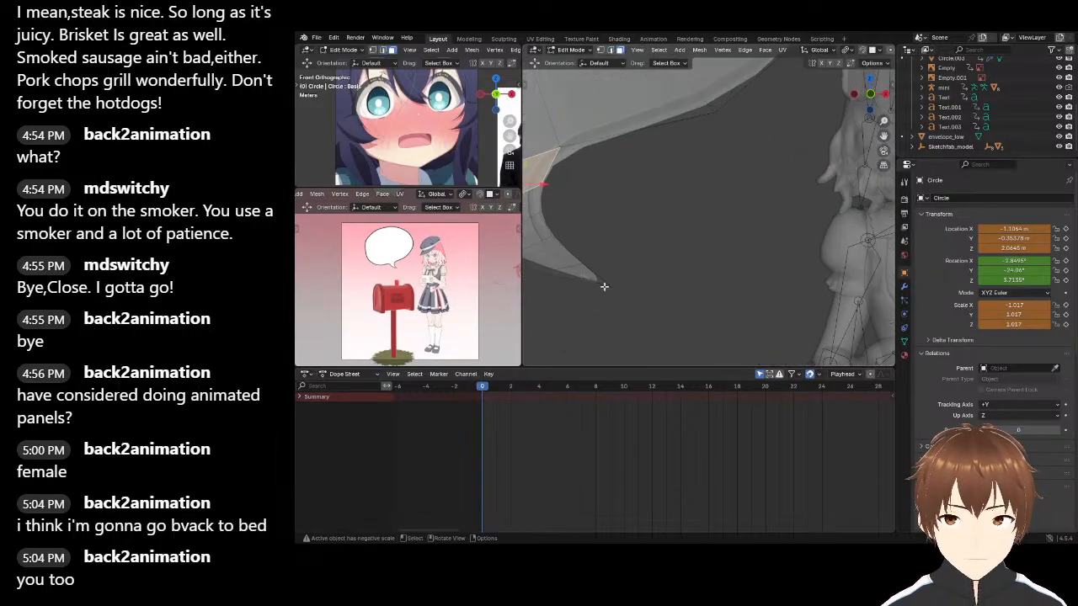
{"action": "left_click", "coordinate": [602, 271], "text": "ctrl"}
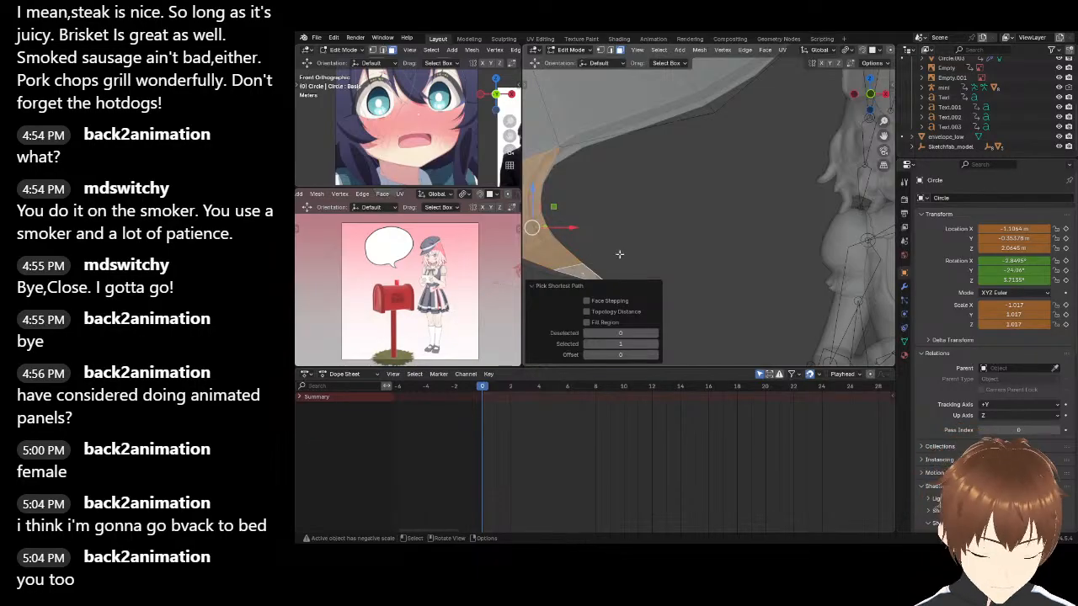
{"action": "scroll", "coordinate": [653, 190], "scroll_direction": "down", "scroll_amount": 5}
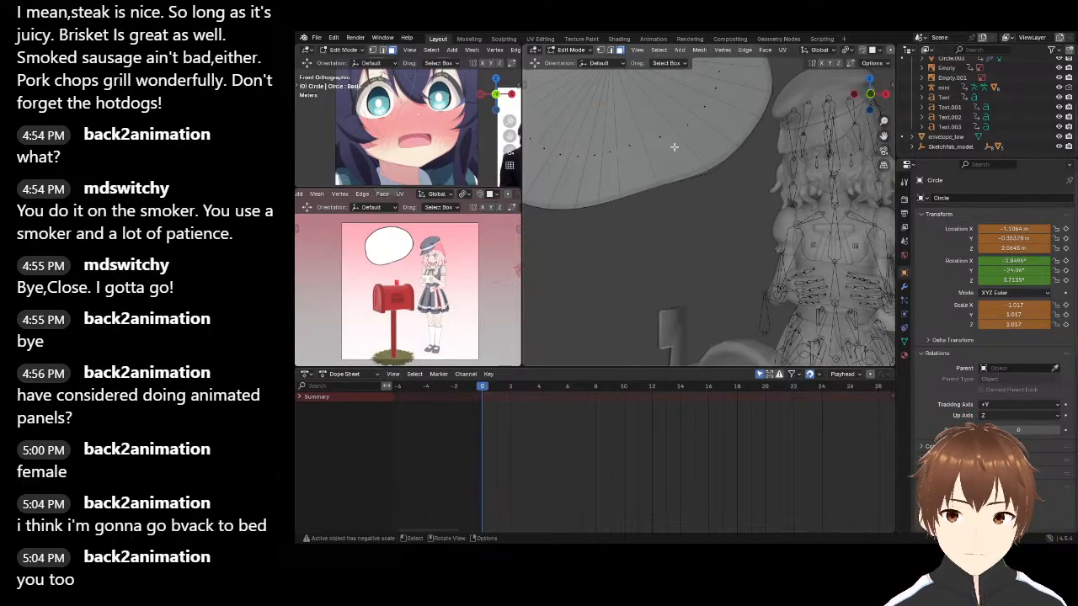
Extrude the bubble's lower edge nearest the character toward her face and shrink the new edge to a point
{"action": "left_click", "coordinate": [600, 50]}
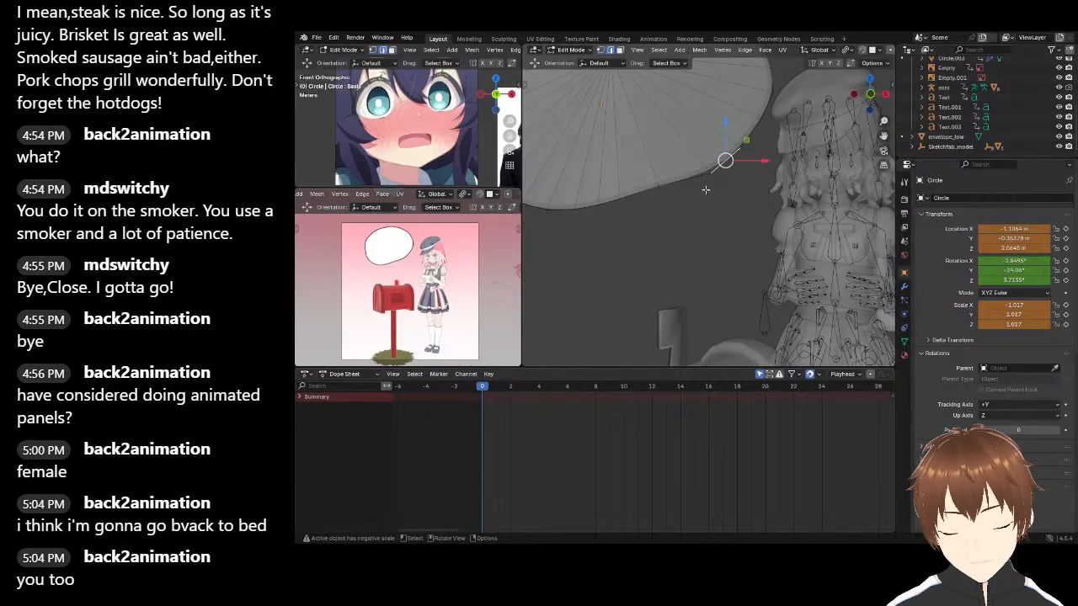
{"action": "key", "text": "e"}
{"action": "left_click", "coordinate": [748, 217]}
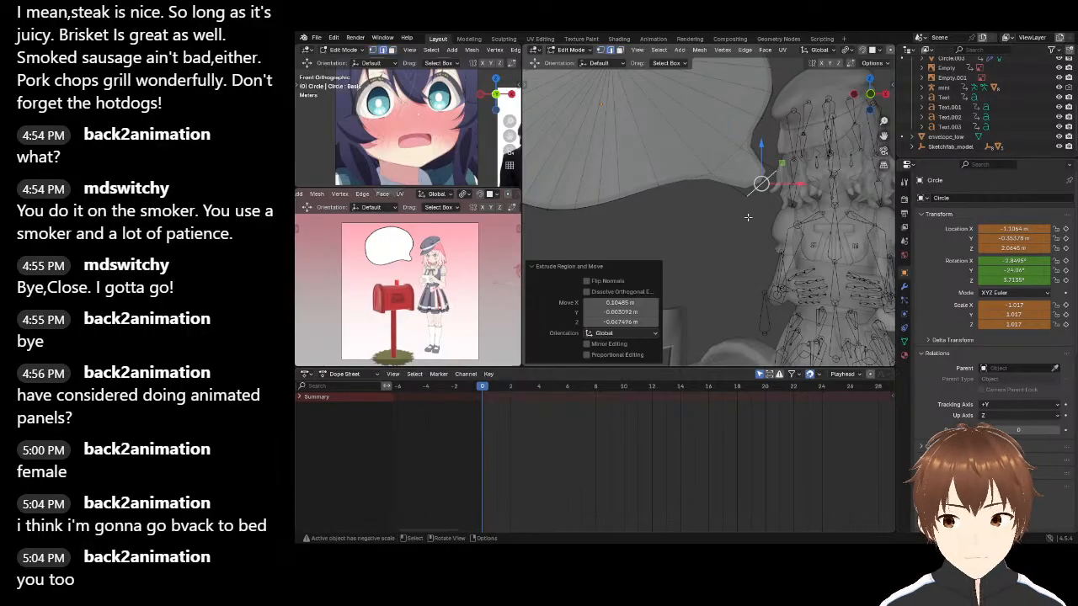
{"action": "key", "text": "s"}
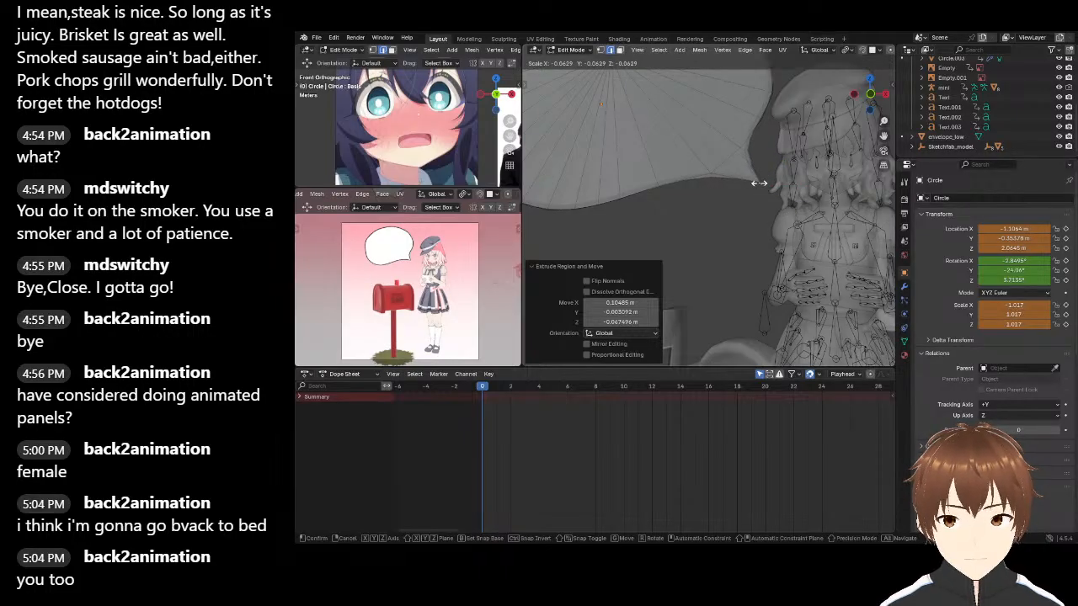
{"action": "left_click", "coordinate": [755, 199]}
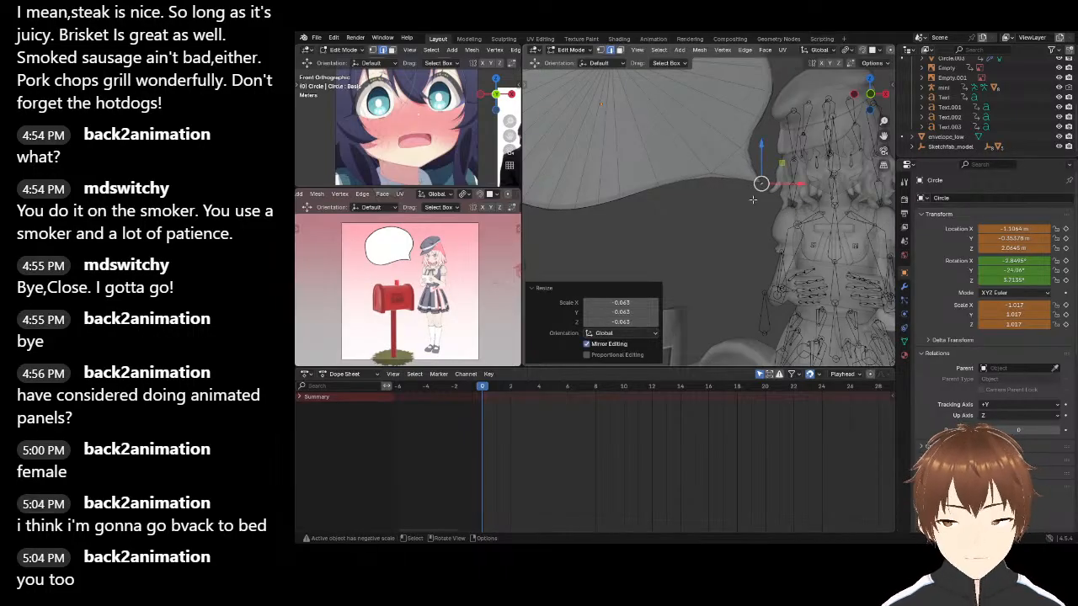
Extend the new tail's tip to the character's face and shift the tail's middle to shape its curve
{"action": "key", "text": "g"}
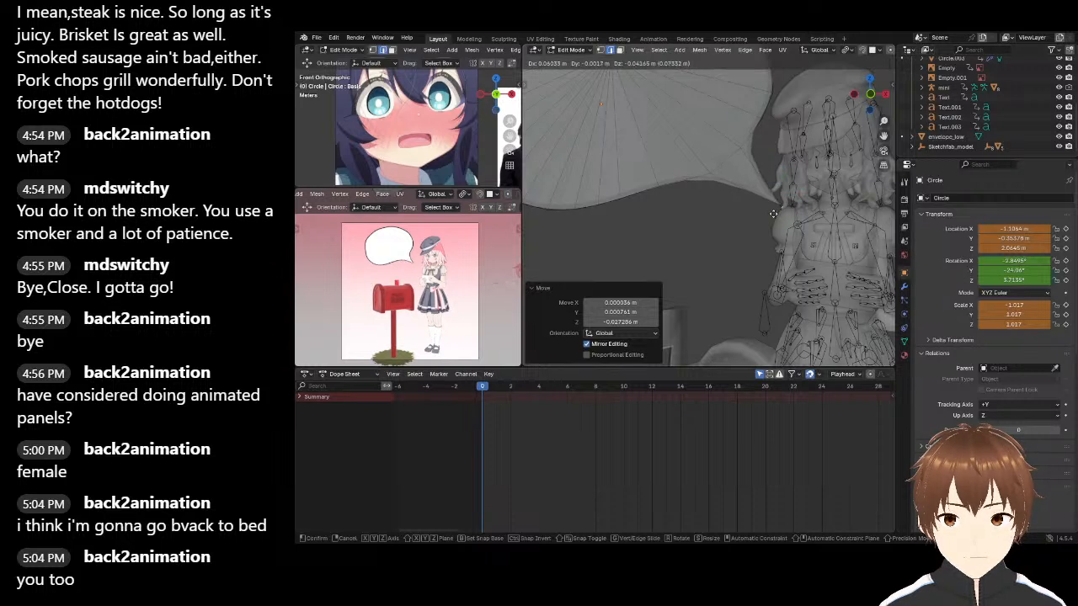
{"action": "left_click", "coordinate": [760, 214]}
{"action": "key", "text": "g"}
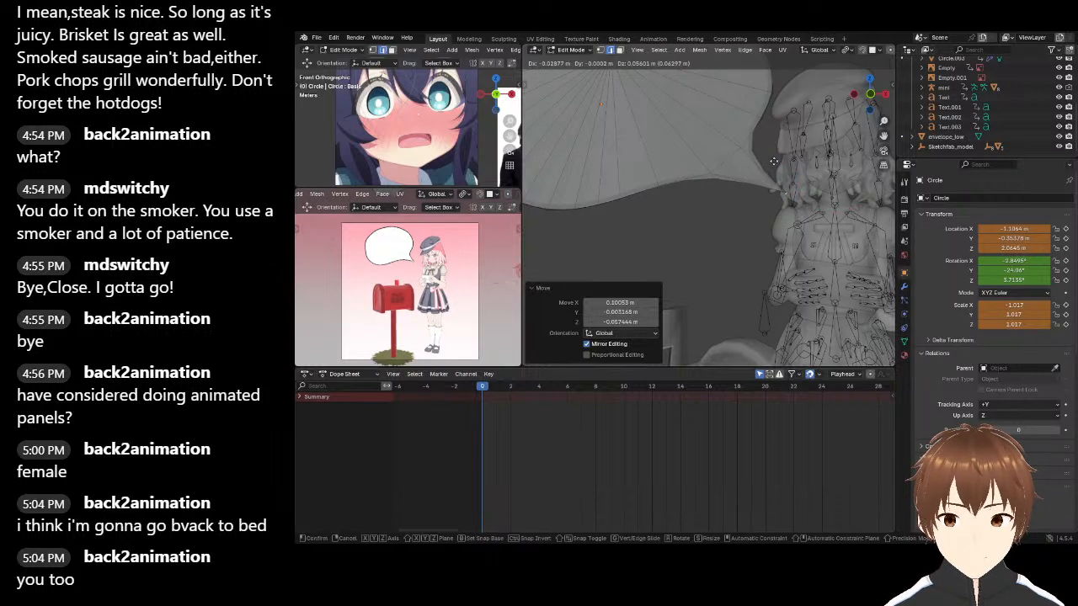
{"action": "left_click", "coordinate": [785, 166]}
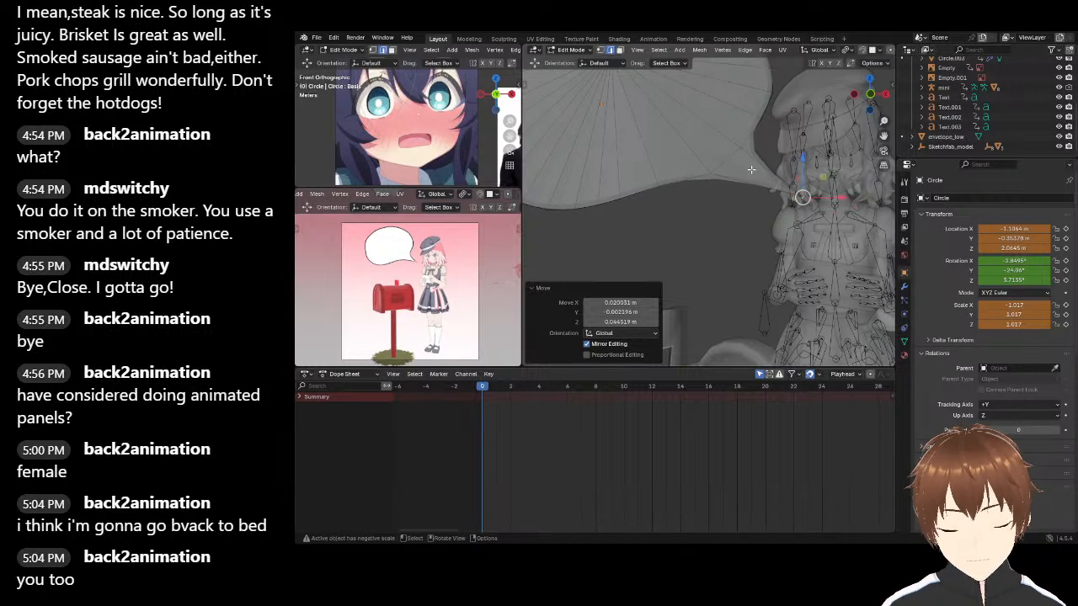
{"action": "key", "text": "g"}
{"action": "key", "text": "g"}
{"action": "left_click", "coordinate": [757, 171]}
{"action": "key", "text": "g"}
{"action": "left_click", "coordinate": [751, 186]}
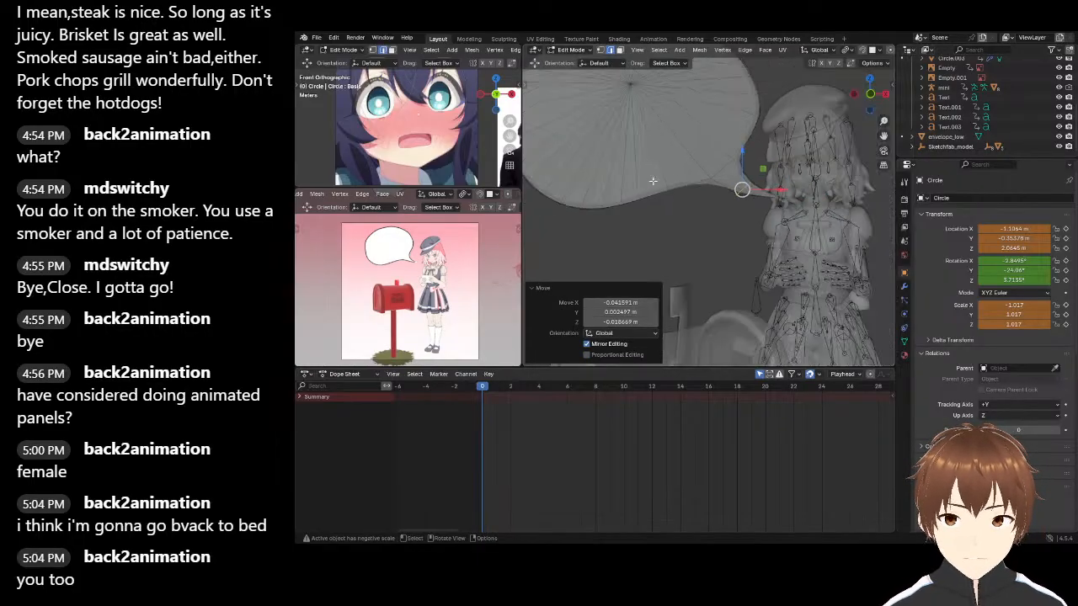
Switch the speech bubble to Sculpt Mode and reshape its outline and tail curve with Elastic Grab strokes
{"action": "left_click", "coordinate": [574, 52]}
{"action": "left_click", "coordinate": [576, 83]}
{"action": "mouse_move", "coordinate": [622, 195]}
{"action": "left_mouse_down"}
{"action": "mouse_move", "coordinate": [633, 213]}
{"action": "mouse_move", "coordinate": [680, 222]}
{"action": "mouse_move", "coordinate": [622, 208]}
{"action": "mouse_move", "coordinate": [597, 227]}
{"action": "left_mouse_up"}
{"action": "scroll", "coordinate": [617, 205], "scroll_direction": "down", "scroll_amount": 1}
{"action": "scroll", "coordinate": [625, 217], "scroll_direction": "down", "scroll_amount": 1}
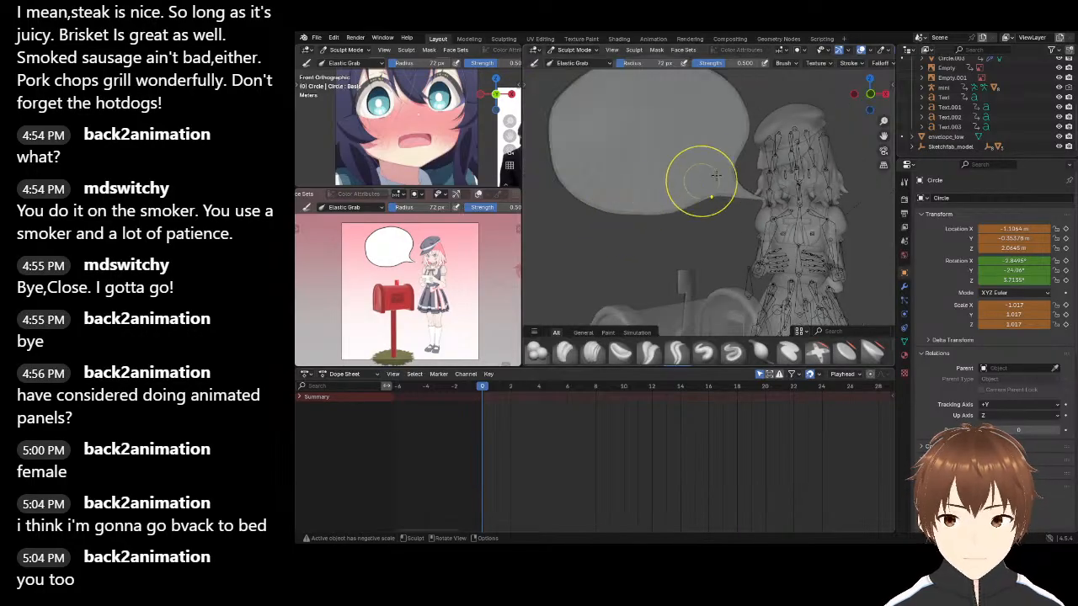
{"action": "left_click_drag", "start_coordinate": [738, 124], "coordinate": [605, 118]}
{"action": "scroll", "coordinate": [638, 131], "scroll_direction": "down", "scroll_amount": 2}
{"action": "left_click_drag", "start_coordinate": [727, 177], "coordinate": [731, 221]}
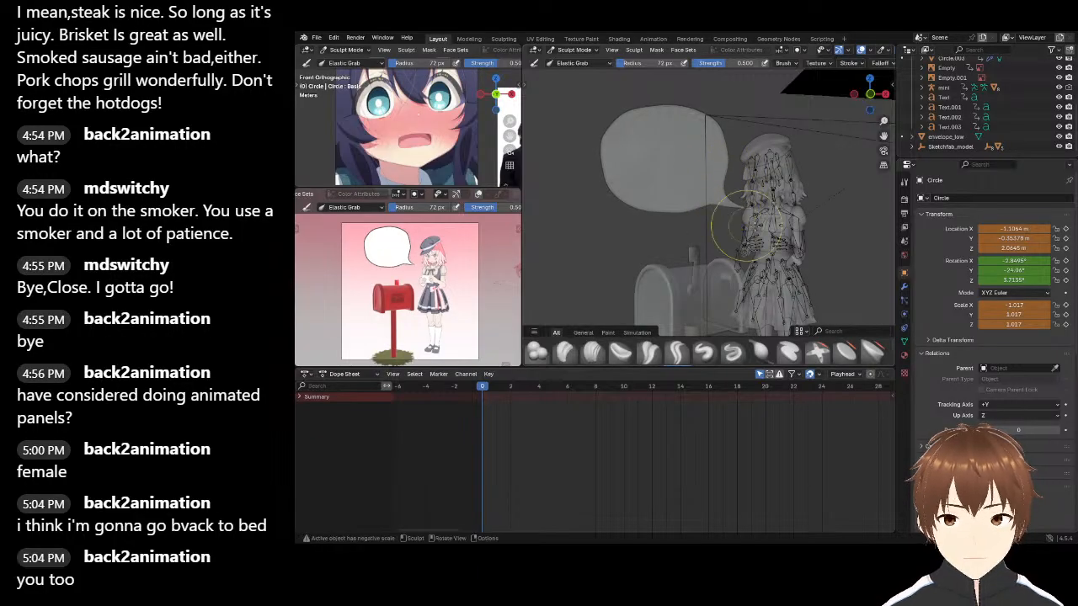
Nudge the tip of the bubble's tail slightly upward with the Elastic Grab brush in the camera view
{"action": "scroll", "coordinate": [774, 219], "scroll_direction": "up", "scroll_amount": 5}
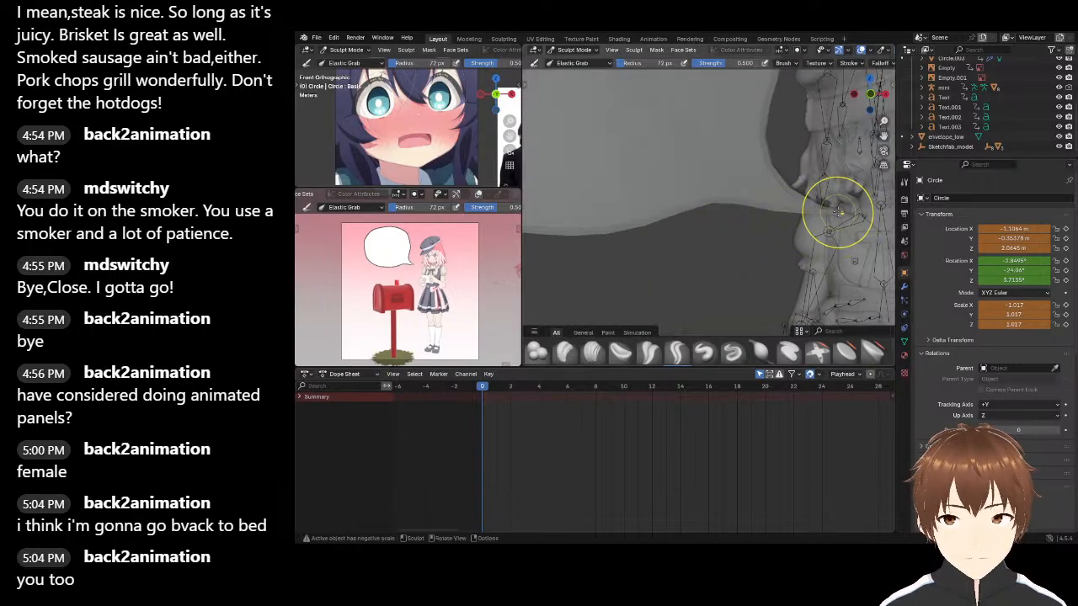
{"action": "scroll", "coordinate": [415, 296], "scroll_direction": "up", "scroll_amount": 4}
{"action": "scroll", "coordinate": [416, 295], "scroll_direction": "up", "scroll_amount": 3}
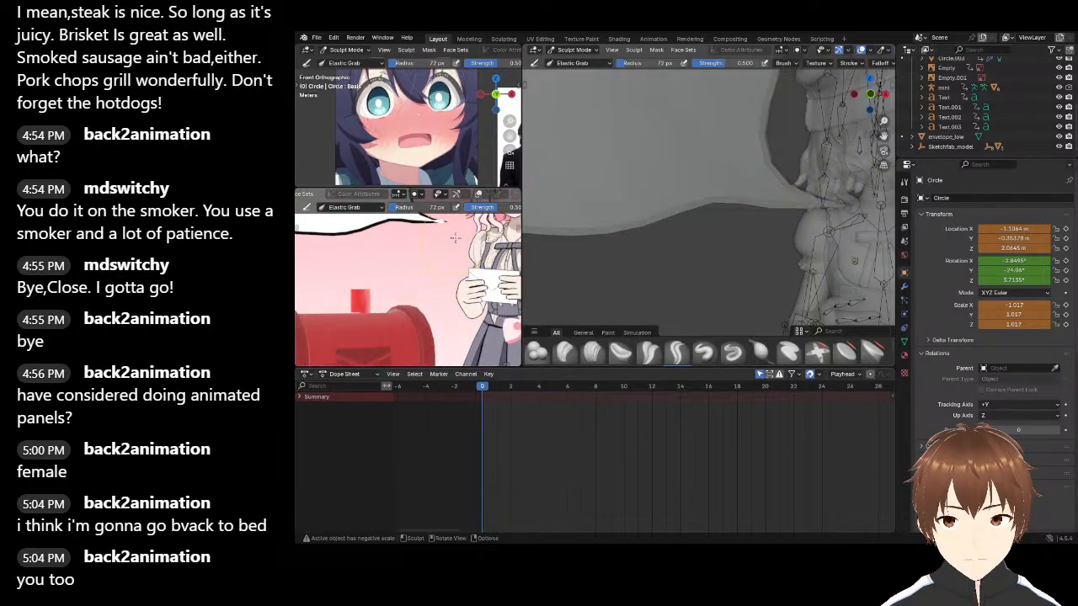
{"action": "scroll", "coordinate": [421, 290], "scroll_direction": "down", "scroll_amount": 1}
{"action": "scroll", "coordinate": [432, 280], "scroll_direction": "up", "scroll_amount": 5}
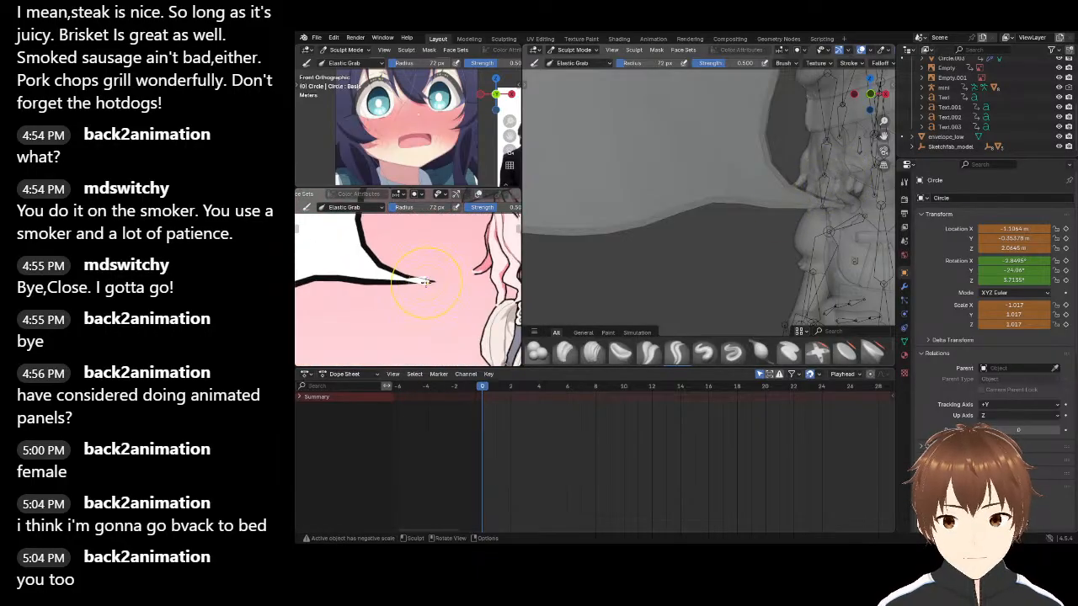
{"action": "left_click_drag", "start_coordinate": [425, 283], "coordinate": [434, 277]}
Move the tail's tip vertex up about 0.02 m in Edit Mode, then return the bubble to Object Mode
{"action": "mouse_move", "coordinate": [752, 217]}
{"action": "middle_mouse_down", "text": "shift"}
{"action": "mouse_move", "coordinate": [630, 203]}
{"action": "mouse_move", "coordinate": [715, 199]}
{"action": "middle_mouse_up", "text": "shift"}
{"action": "scroll", "coordinate": [630, 204], "scroll_direction": "up", "scroll_amount": 5}
{"action": "key", "text": "Tab"}
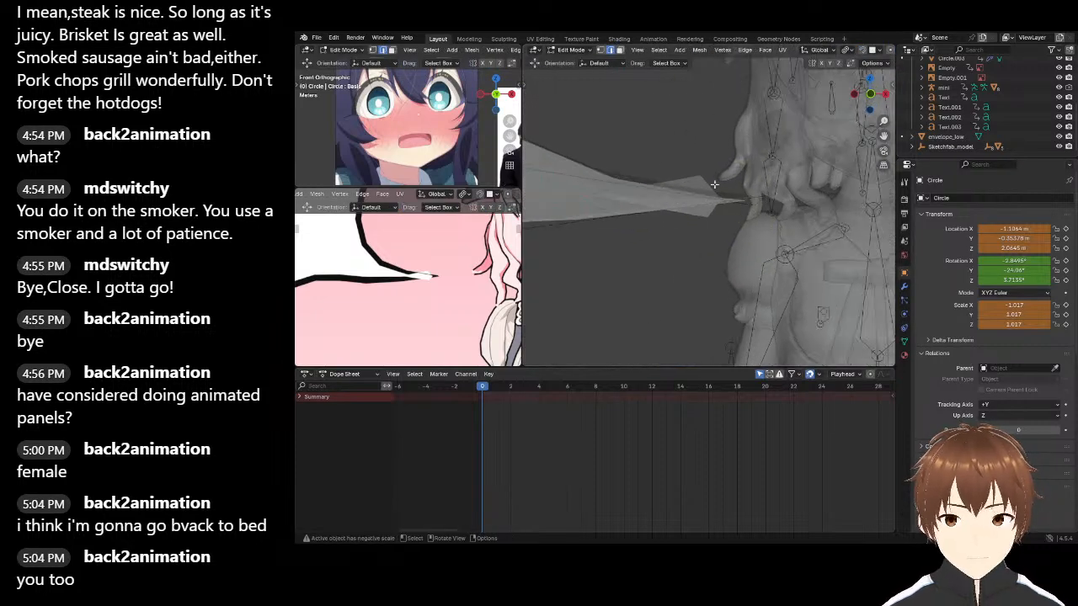
{"action": "left_click", "coordinate": [752, 200]}
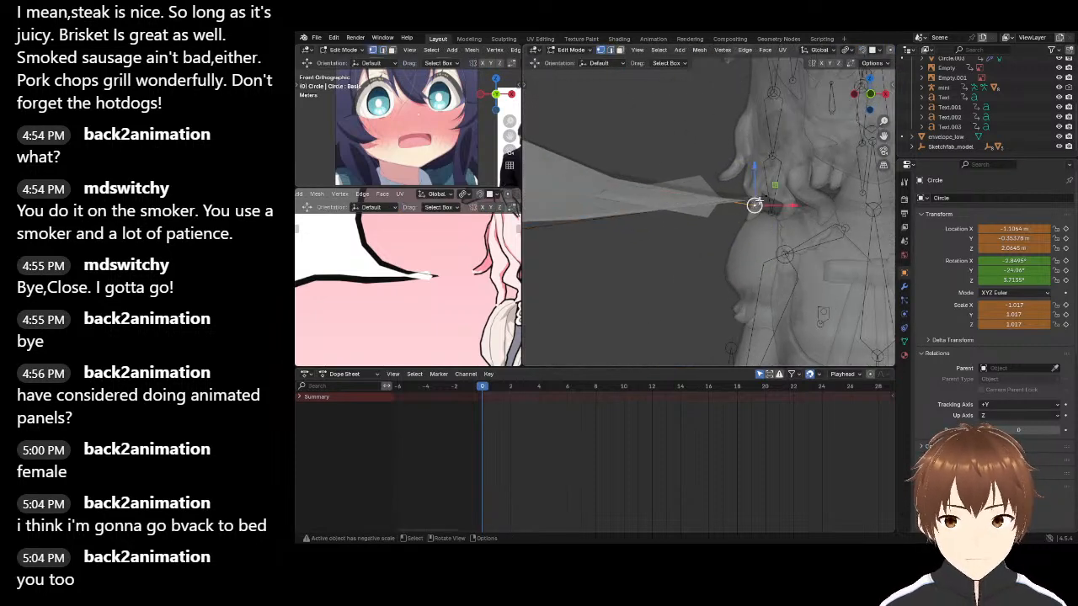
{"action": "key", "text": "g"}
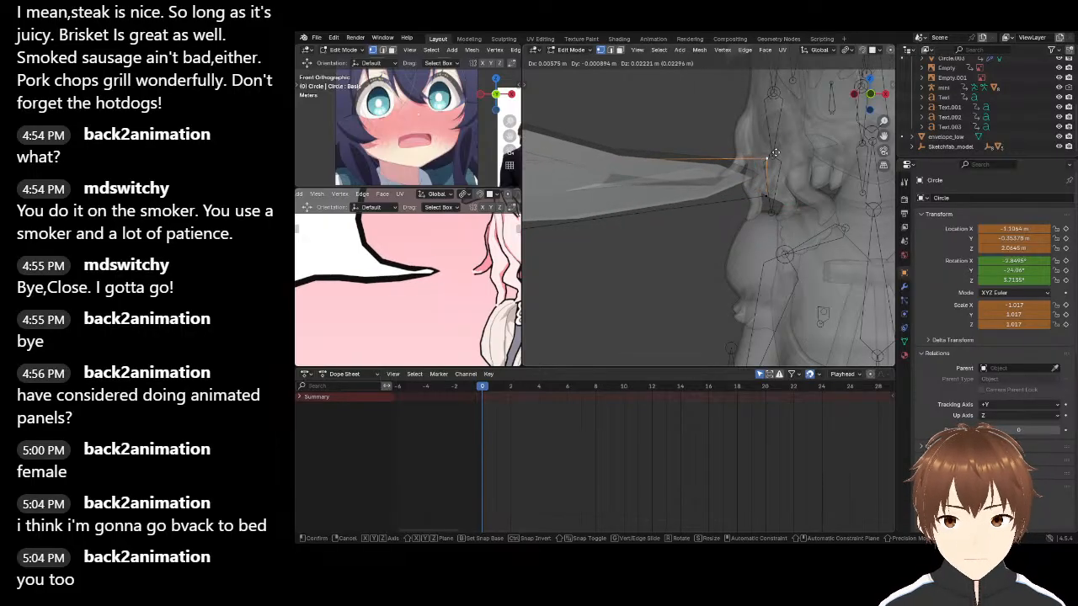
{"action": "left_click", "coordinate": [776, 152]}
{"action": "scroll", "coordinate": [421, 282], "scroll_direction": "down", "scroll_amount": 5}
{"action": "key", "text": "ctrl+Tab"}
{"action": "scroll", "coordinate": [692, 172], "scroll_direction": "down", "scroll_amount": 4}
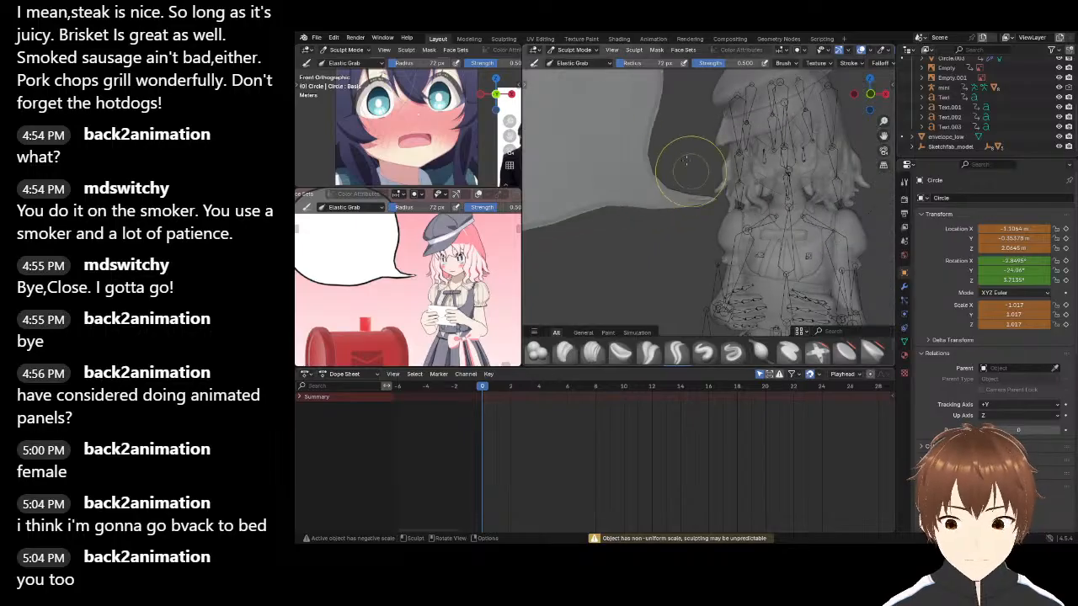
{"action": "left_click", "coordinate": [568, 52]}
{"action": "left_click", "coordinate": [569, 61]}
{"action": "scroll", "coordinate": [637, 122], "scroll_direction": "down", "scroll_amount": 5}
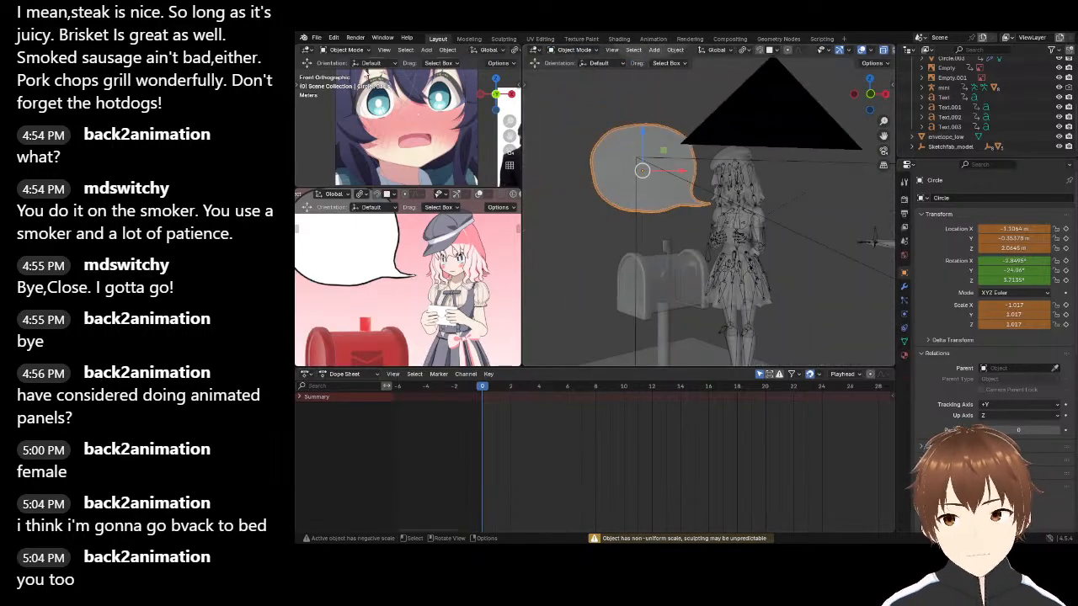
Save the project file
{"action": "left_click", "coordinate": [317, 38]}
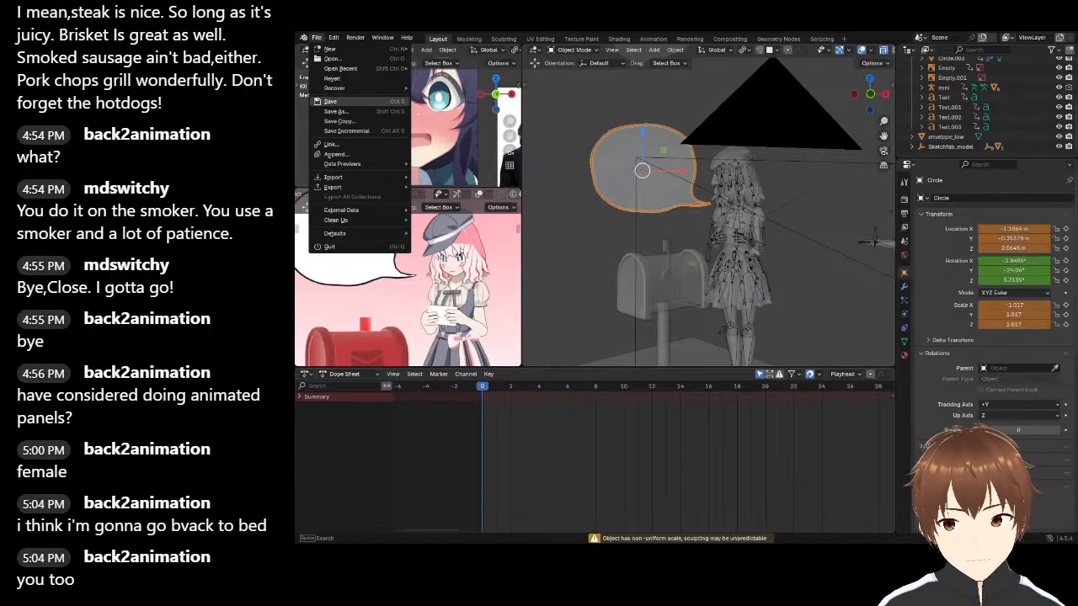
{"action": "left_click", "coordinate": [328, 101]}
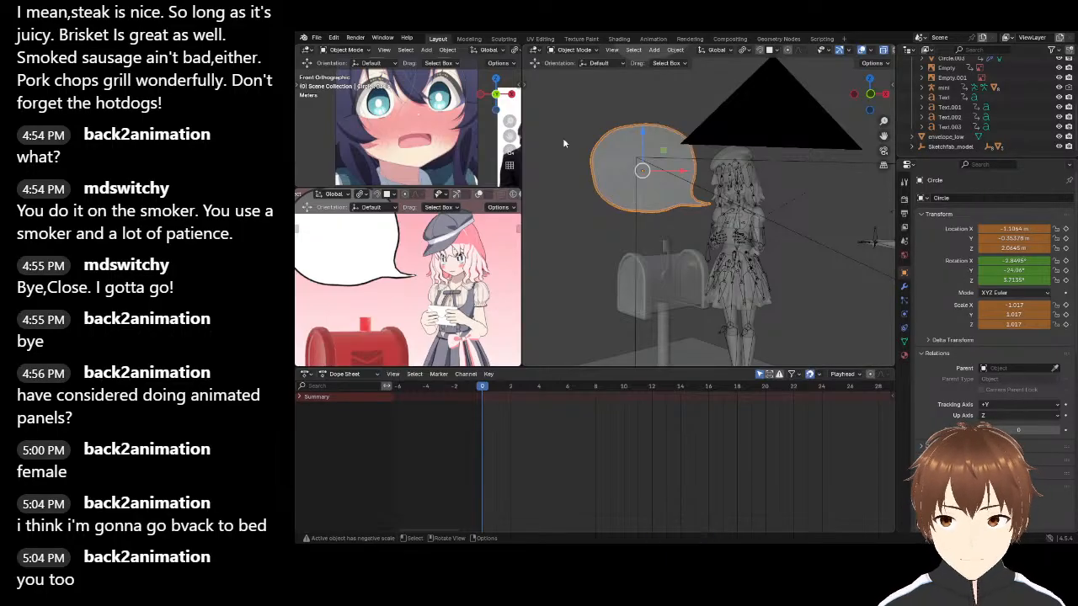
{"action": "scroll", "coordinate": [447, 256], "scroll_direction": "down", "scroll_amount": 4}
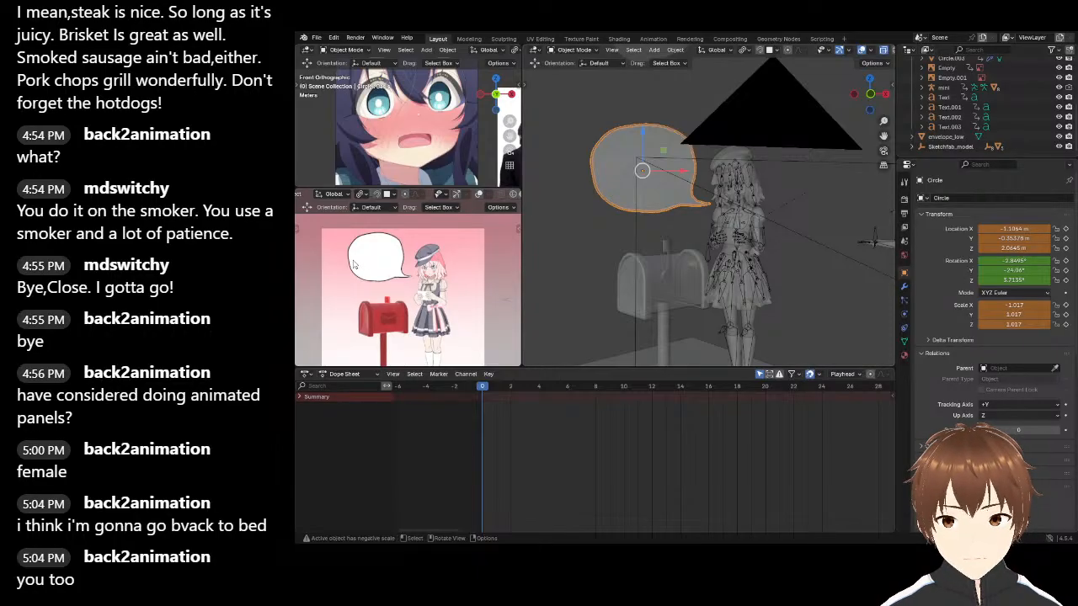
Put the speech bubble back into Sculpt Mode
{"action": "left_click", "coordinate": [574, 53]}
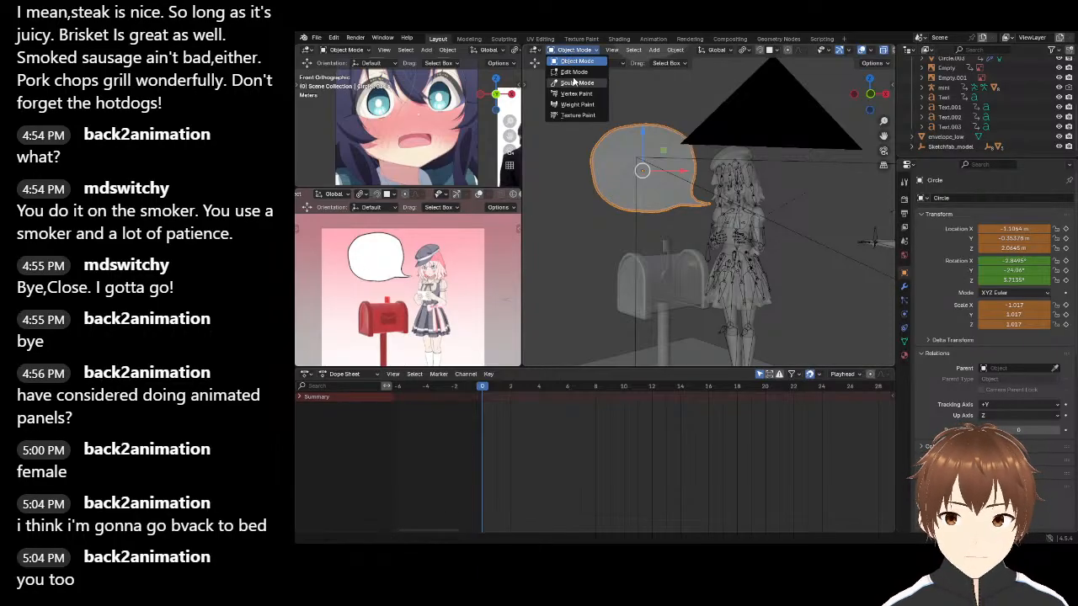
{"action": "left_click", "coordinate": [577, 78]}
{"action": "scroll", "coordinate": [579, 170], "scroll_direction": "up", "scroll_amount": 2}
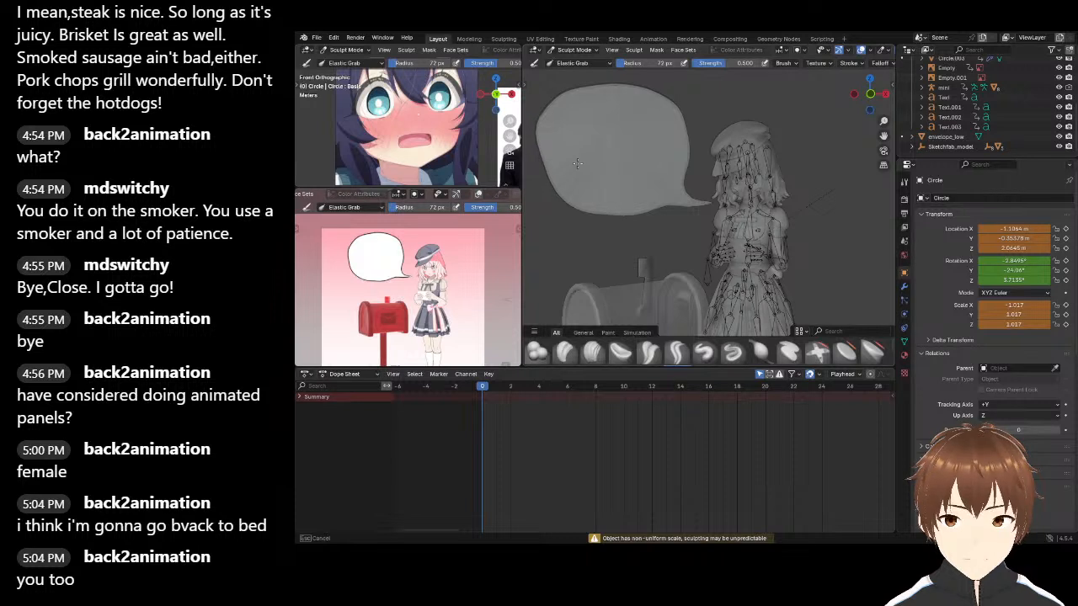
{"action": "left_click_drag", "start_coordinate": [575, 193], "coordinate": [557, 204]}
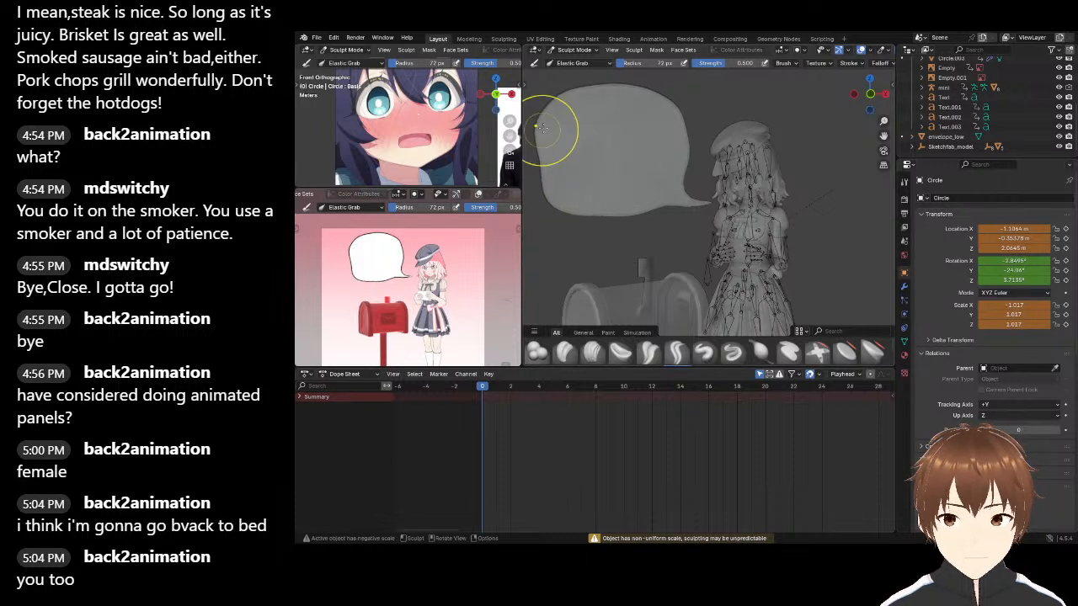
{"action": "left_click_drag", "start_coordinate": [545, 143], "coordinate": [549, 139]}
{"action": "mouse_move", "coordinate": [572, 94]}
{"action": "left_mouse_down"}
{"action": "mouse_move", "coordinate": [579, 105]}
{"action": "mouse_move", "coordinate": [569, 105]}
{"action": "left_mouse_up"}
{"action": "key", "text": "ctrl+z"}
{"action": "key", "text": "ctrl+z"}
{"action": "key", "text": "ctrl+z"}
{"action": "key", "text": "ctrl+z"}
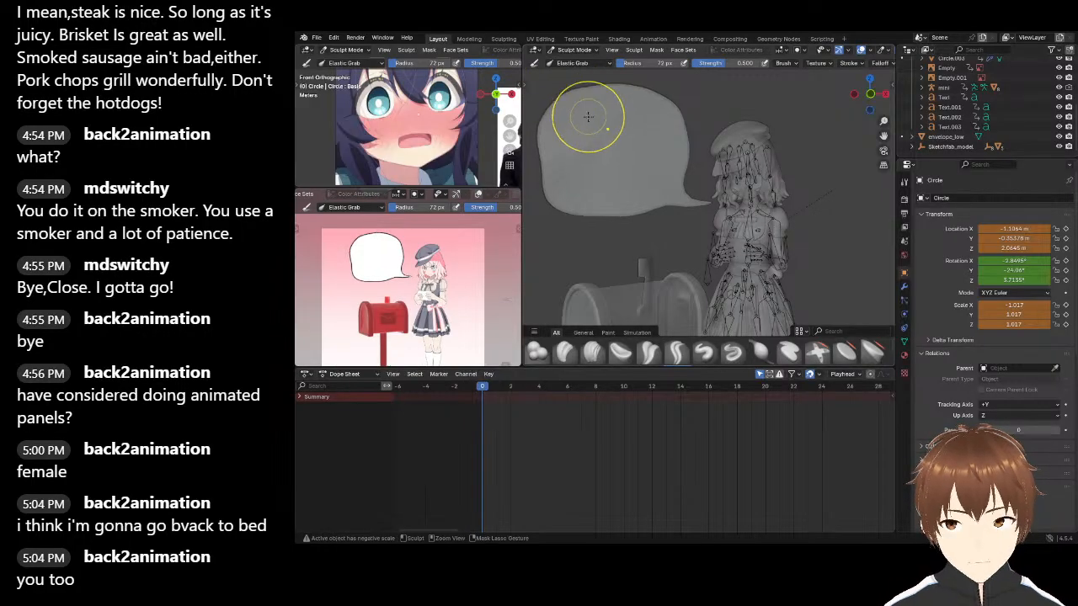
Smooth the bubble's outline with Elastic Grab strokes along the outer edge and the edge facing the character
{"action": "middle_click_drag", "start_coordinate": [613, 175], "coordinate": [607, 175]}
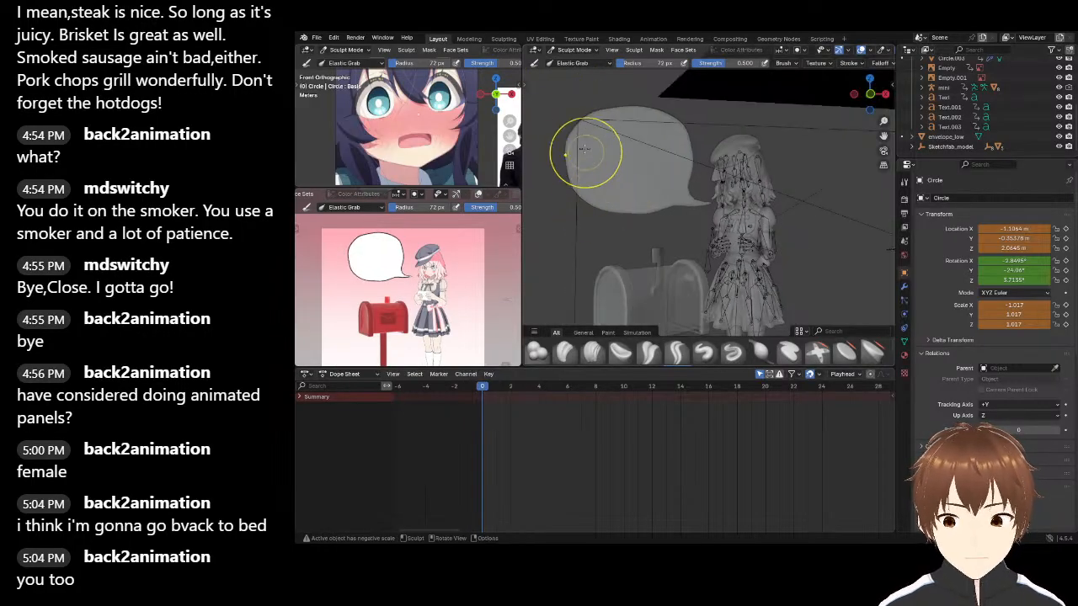
{"action": "left_click_drag", "start_coordinate": [576, 130], "coordinate": [598, 122]}
{"action": "left_click_drag", "start_coordinate": [595, 193], "coordinate": [608, 185]}
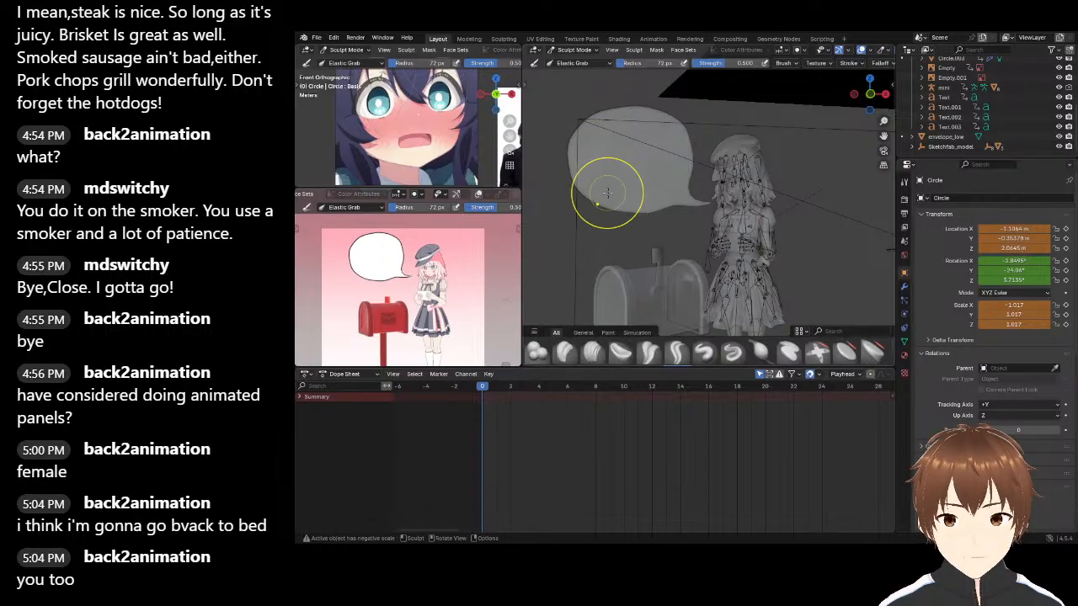
{"action": "mouse_move", "coordinate": [681, 137]}
{"action": "left_mouse_down"}
{"action": "mouse_move", "coordinate": [664, 144]}
{"action": "mouse_move", "coordinate": [686, 161]}
{"action": "mouse_move", "coordinate": [674, 142]}
{"action": "left_mouse_up"}
{"action": "scroll", "coordinate": [662, 126], "scroll_direction": "up", "scroll_amount": 3}
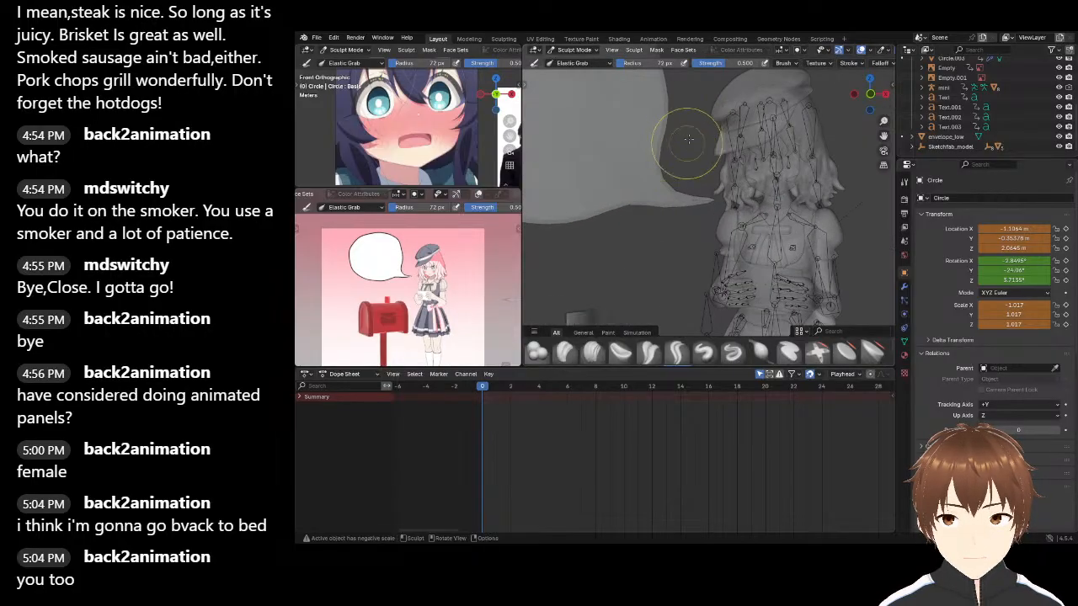
{"action": "middle_click_drag", "start_coordinate": [661, 96], "coordinate": [685, 154], "text": "shift"}
{"action": "scroll", "coordinate": [685, 153], "scroll_direction": "up", "scroll_amount": 1}
{"action": "mouse_move", "coordinate": [681, 133]}
{"action": "left_mouse_down"}
{"action": "mouse_move", "coordinate": [729, 131]}
{"action": "mouse_move", "coordinate": [645, 144]}
{"action": "left_mouse_up"}
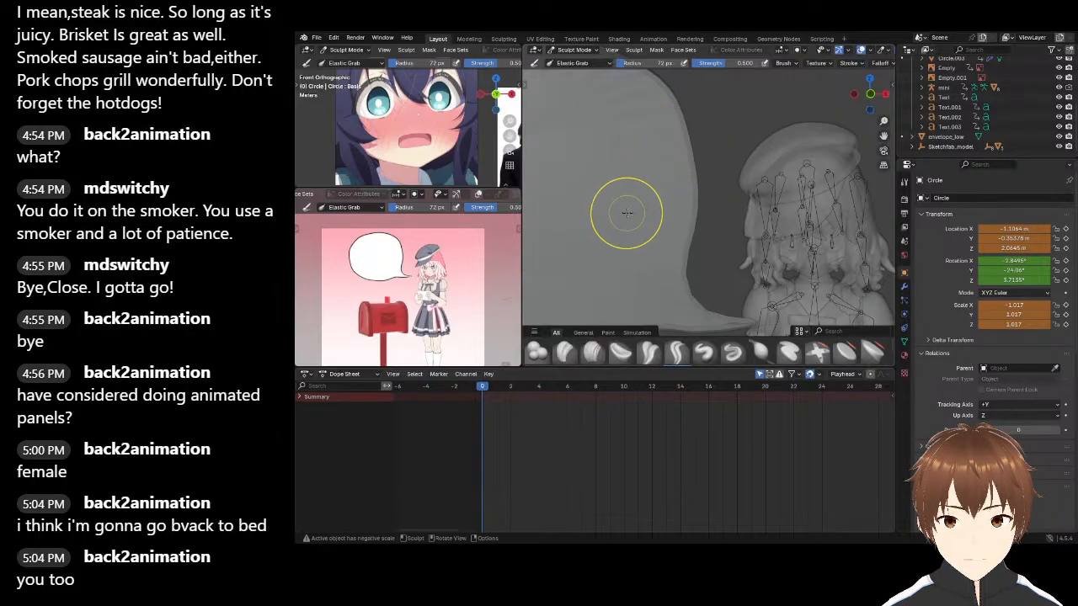
{"action": "scroll", "coordinate": [657, 200], "scroll_direction": "down", "scroll_amount": 4}
Return to Object Mode, keyframe the bubble's location, rotation and scale at frame 0, and deselect it
{"action": "left_click", "coordinate": [575, 50]}
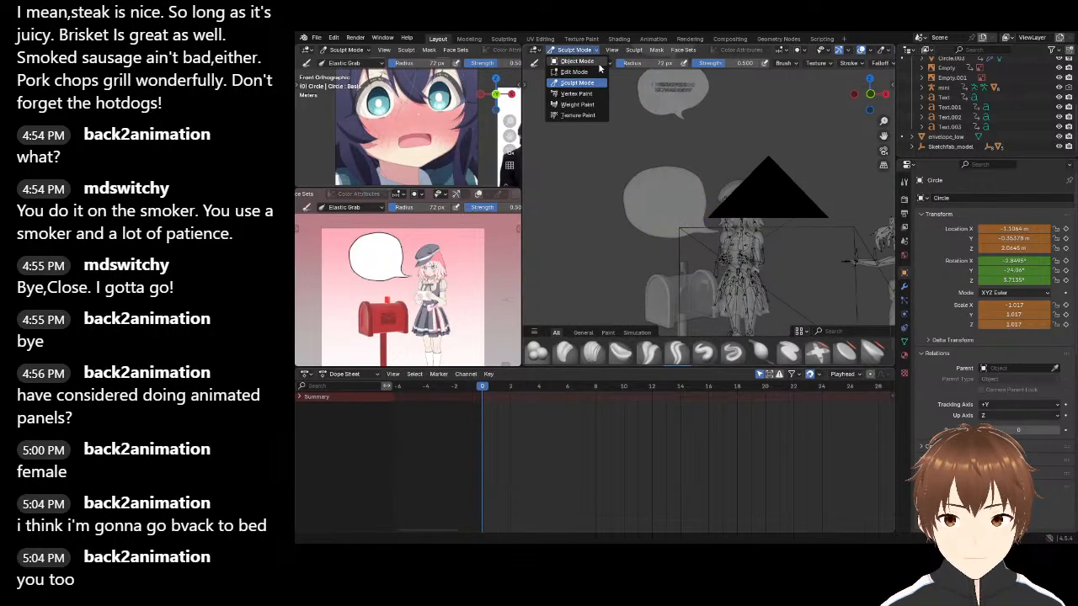
{"action": "left_click", "coordinate": [577, 61]}
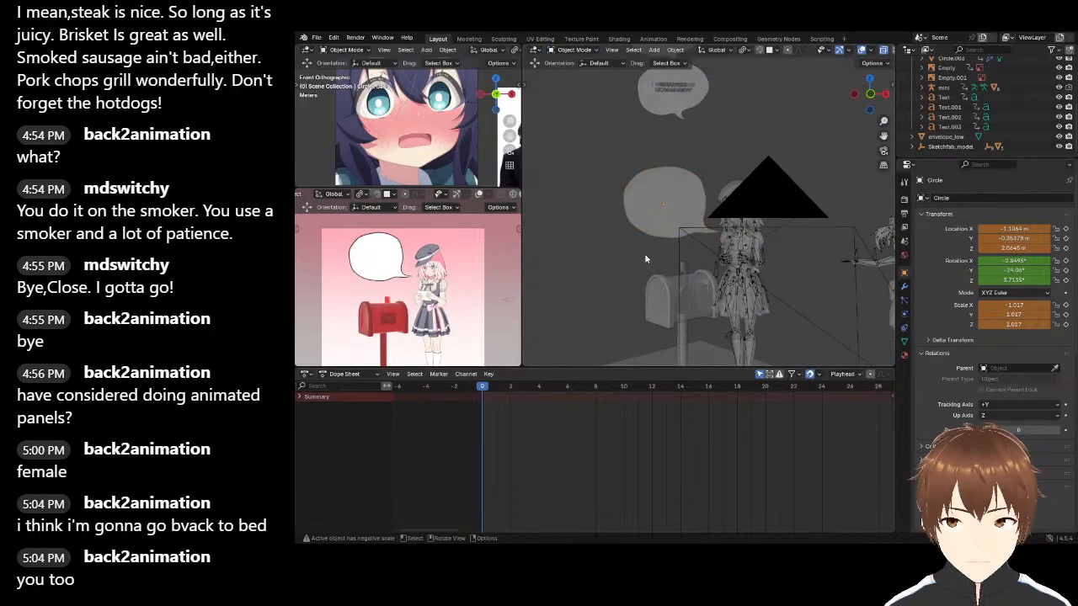
{"action": "key", "text": "i"}
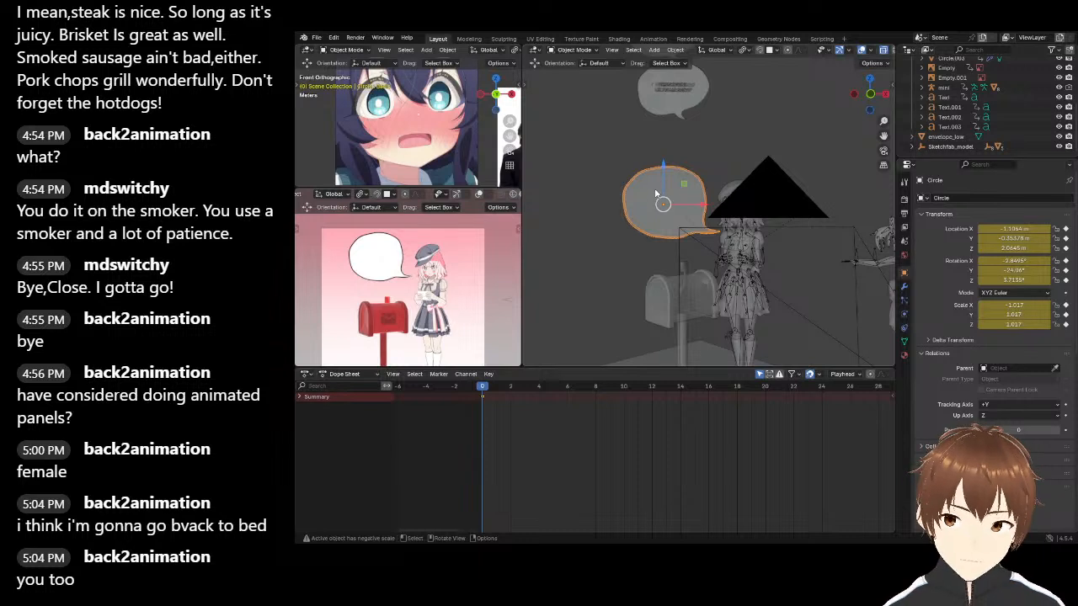
{"action": "left_click", "coordinate": [592, 140]}
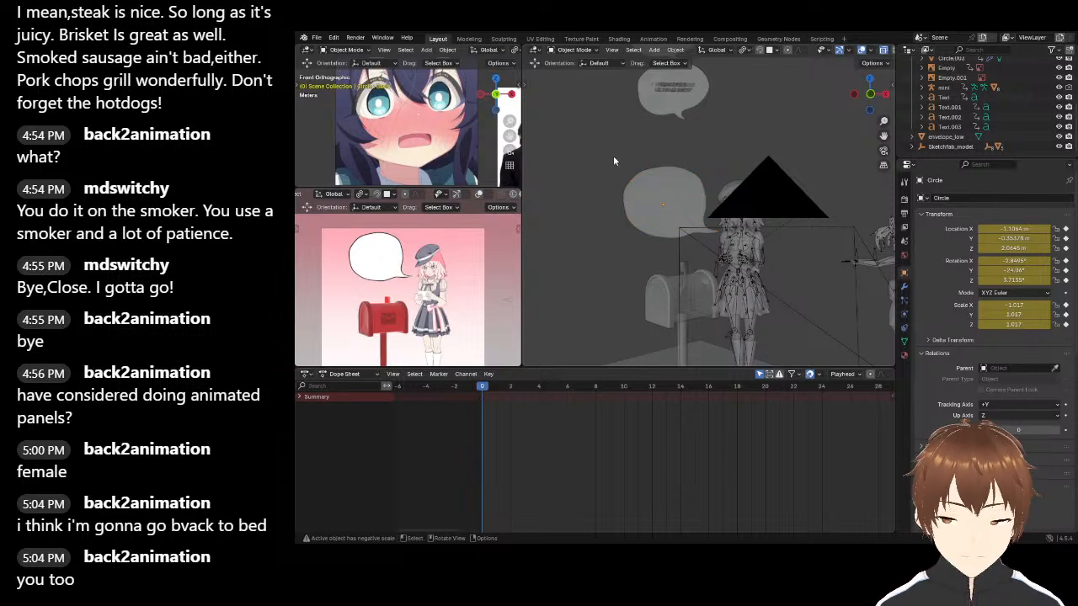
Lower the "OMG IT'S SO AMAZING" text about 1.158 m along Z to the bubble's height and keyframe it at frame 0
{"action": "middle_click_drag", "start_coordinate": [603, 156], "coordinate": [747, 154], "text": "ctrl"}
{"action": "left_click", "coordinate": [671, 109]}
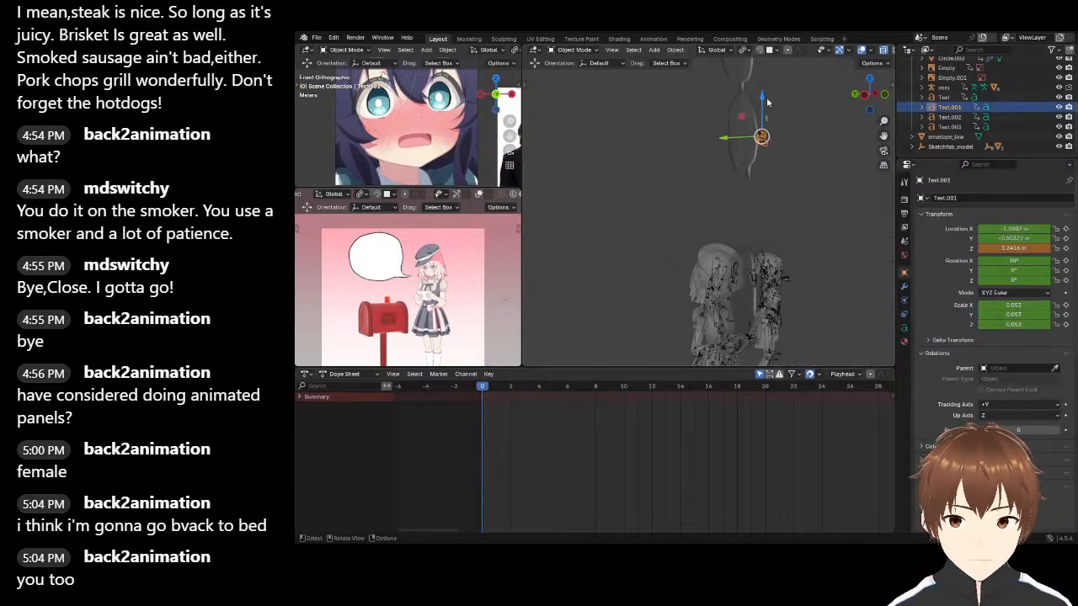
{"action": "key", "text": "g"}
{"action": "key", "text": "z"}
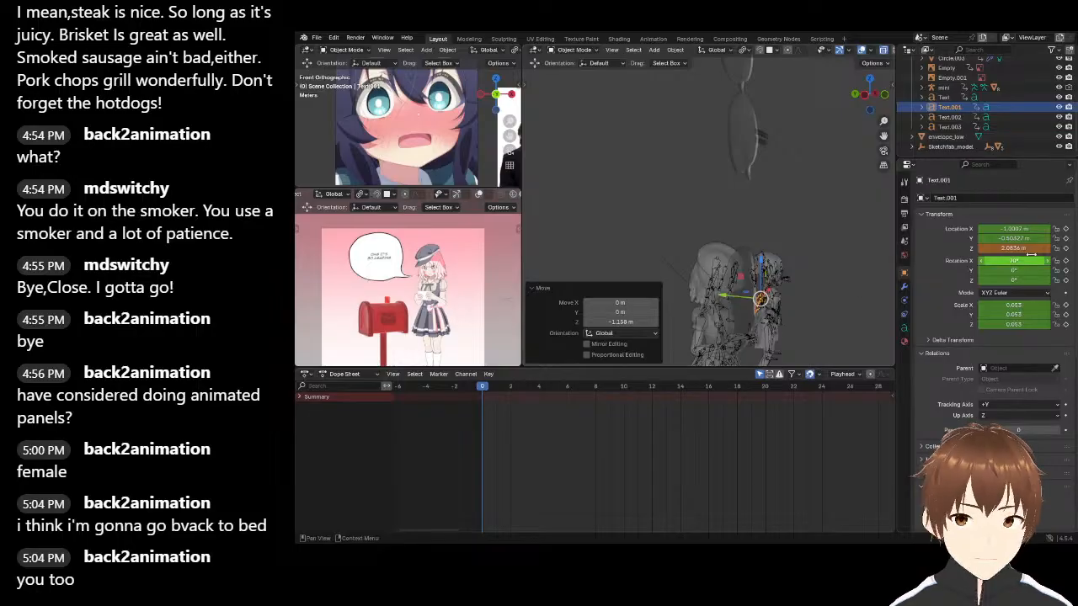
{"action": "key", "text": "i"}
Scale the text up to about 0.083 and move it to the middle of the speech bubble
{"action": "middle_click_drag", "start_coordinate": [791, 235], "coordinate": [723, 243]}
{"action": "key", "text": "s"}
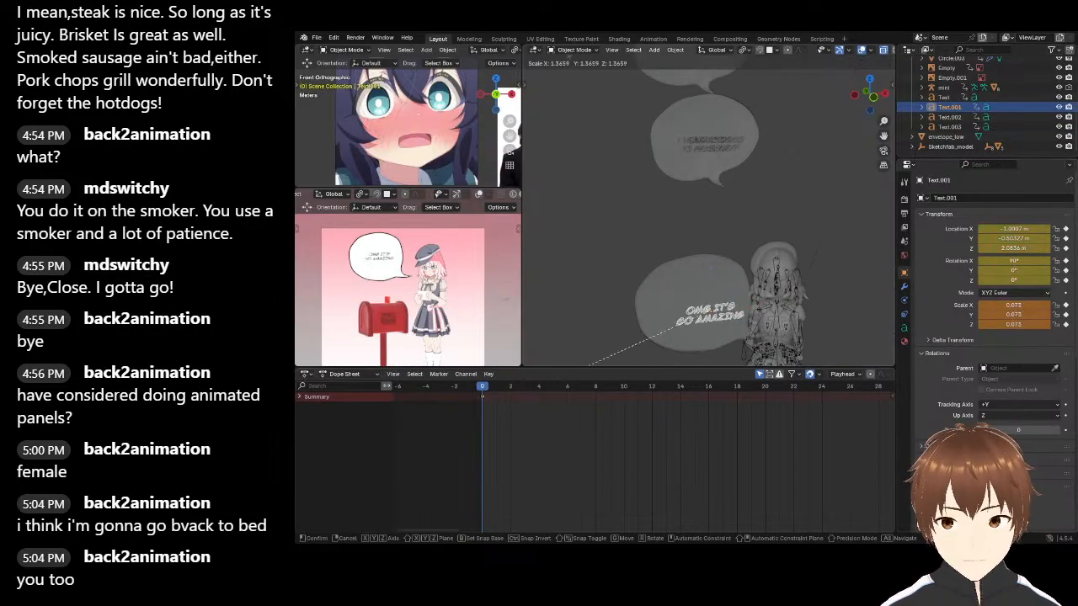
{"action": "left_click", "coordinate": [588, 337]}
{"action": "key", "text": "s"}
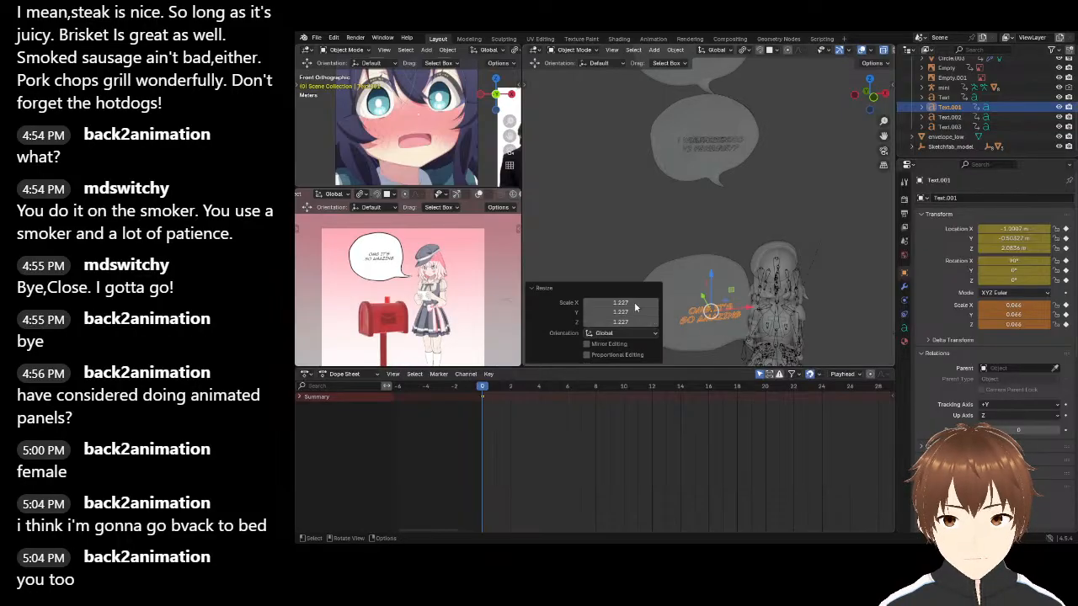
{"action": "left_click", "coordinate": [638, 256]}
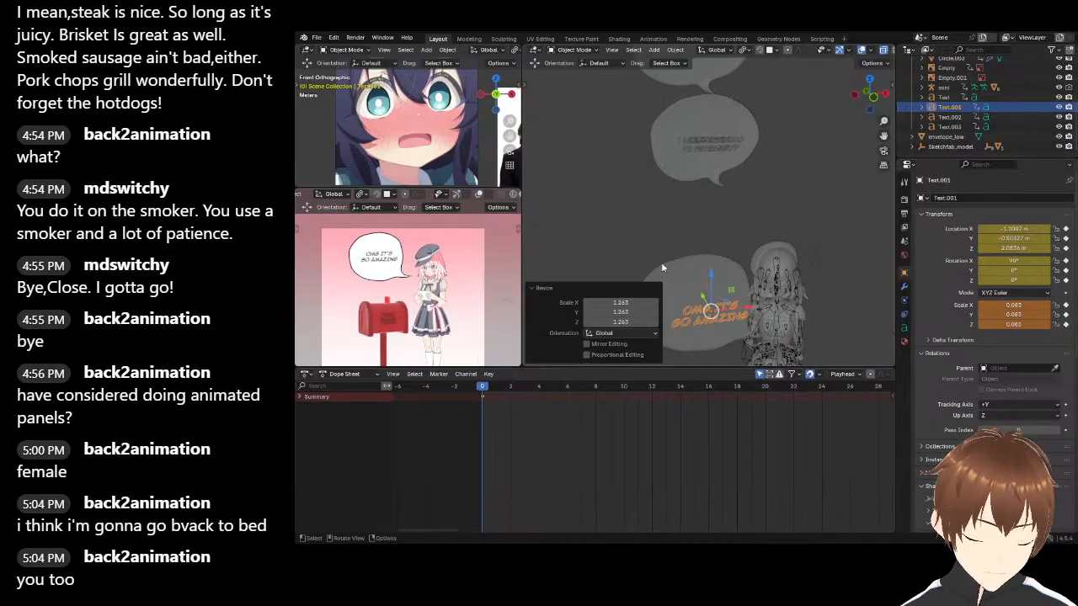
{"action": "key", "text": "g"}
{"action": "left_click", "coordinate": [678, 291]}
Replace the text's wording with "FINALLY PAYDAY" on two lines
{"action": "key", "text": "Tab"}
{"action": "key", "text": "BackSpace"}
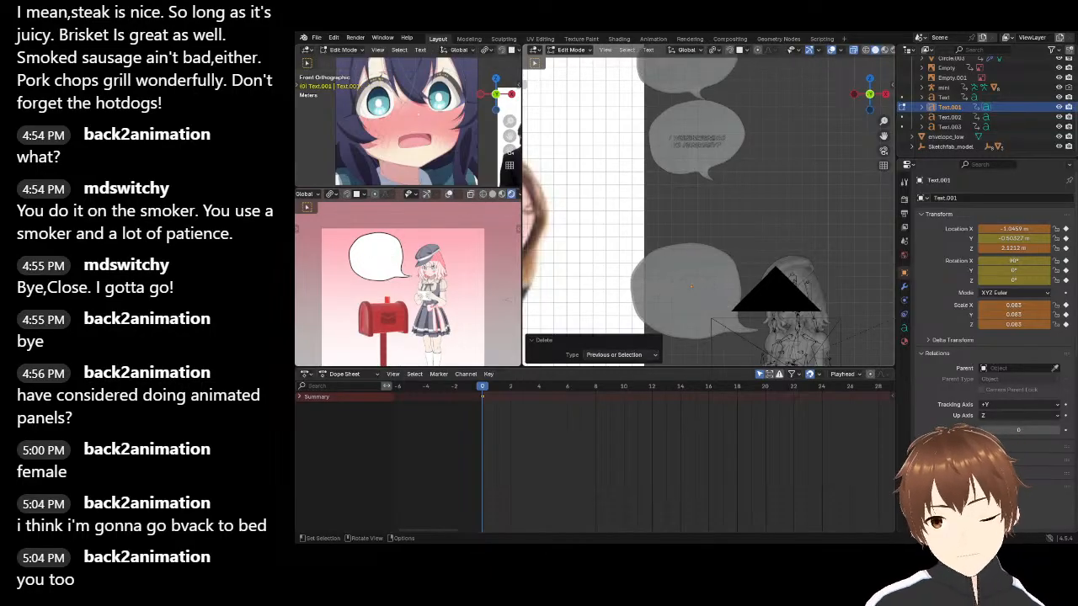
{"action": "type", "text": "FINALLY"}
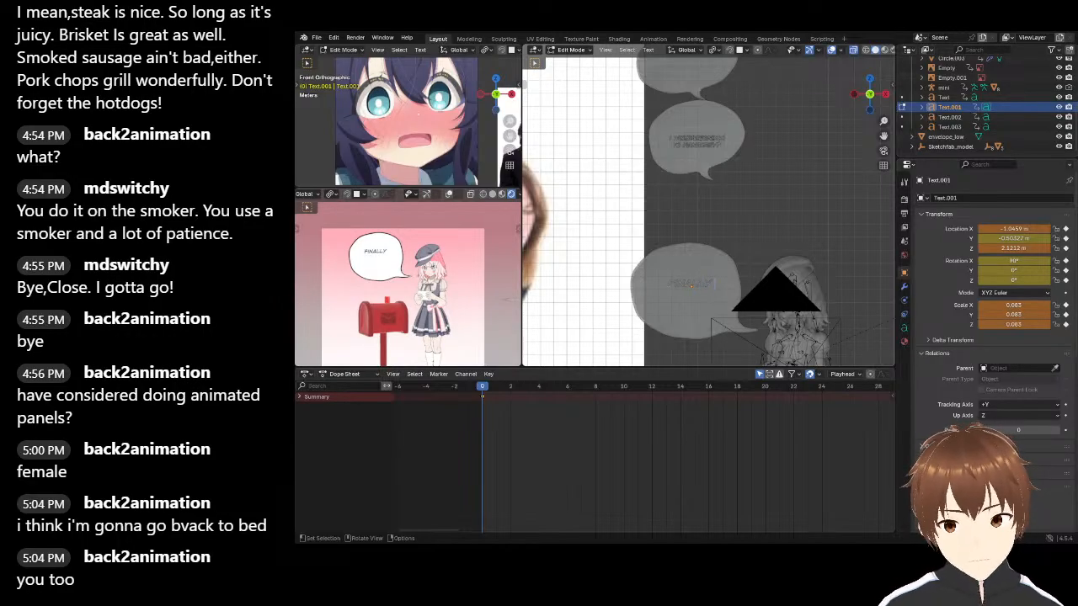
{"action": "key", "text": "BackSpace"}
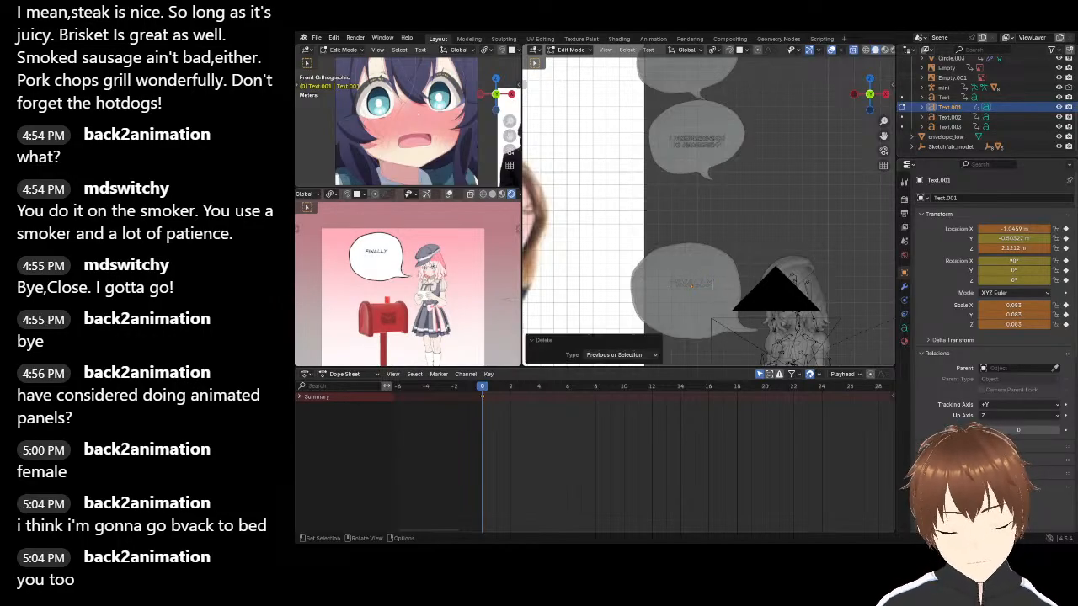
{"action": "key", "text": "Return"}
{"action": "type", "text": "PAY"}
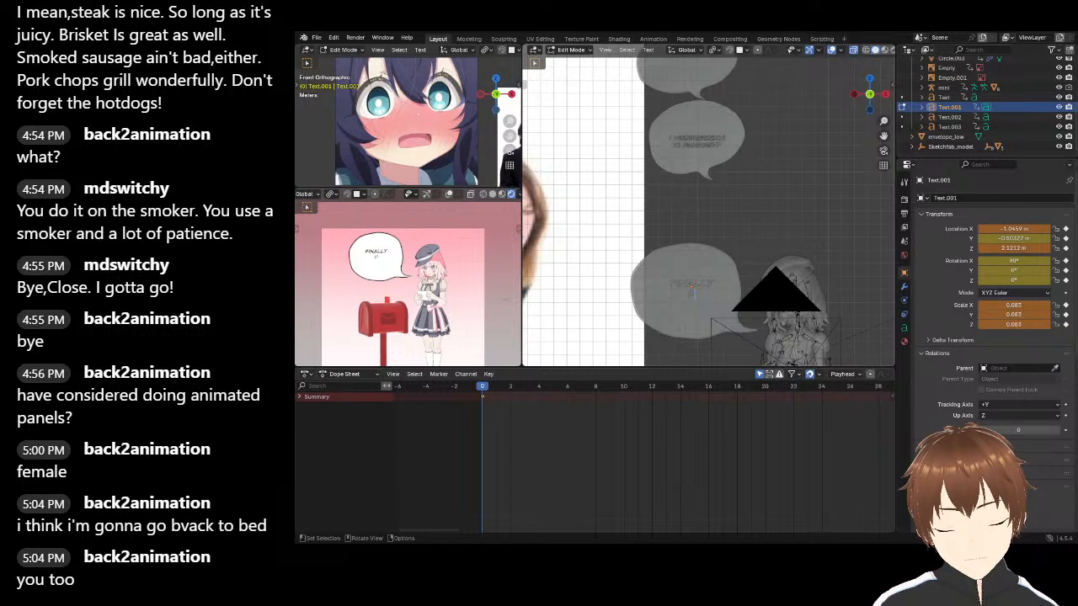
{"action": "type", "text": "DAY"}
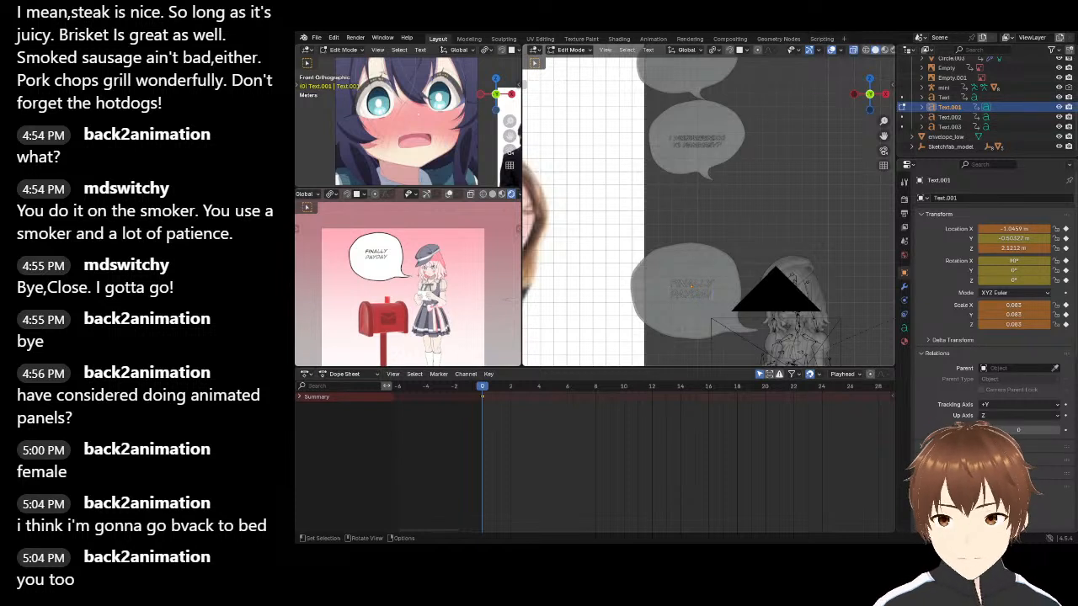
Return to Object Mode, scale the "FINALLY PAYDAY" text to about 0.119 and centre it in the speech bubble
{"action": "key", "text": "Tab"}
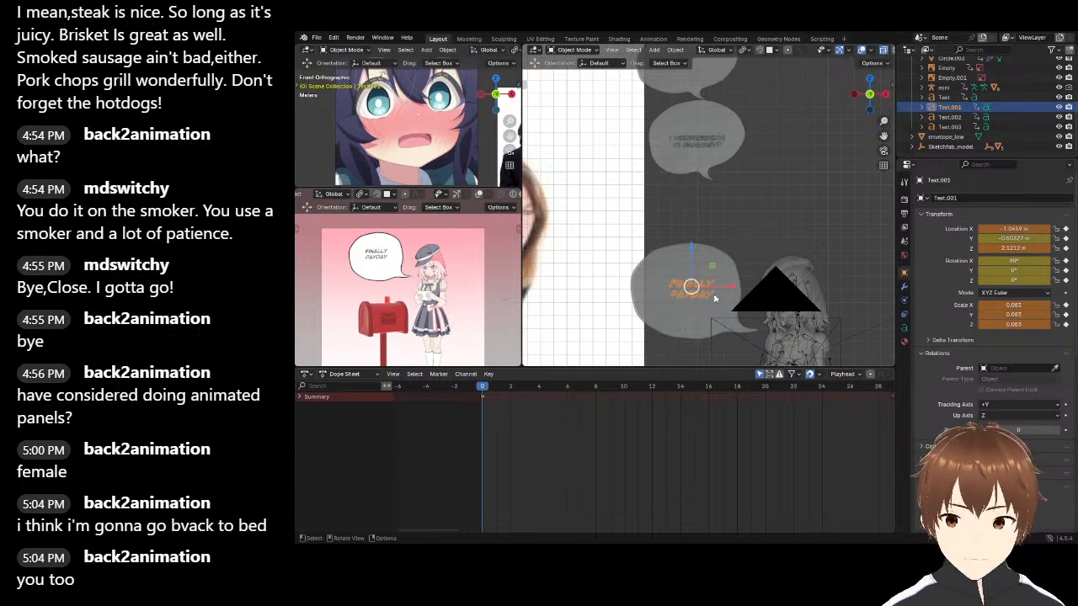
{"action": "key", "text": "s"}
{"action": "left_click", "coordinate": [666, 309]}
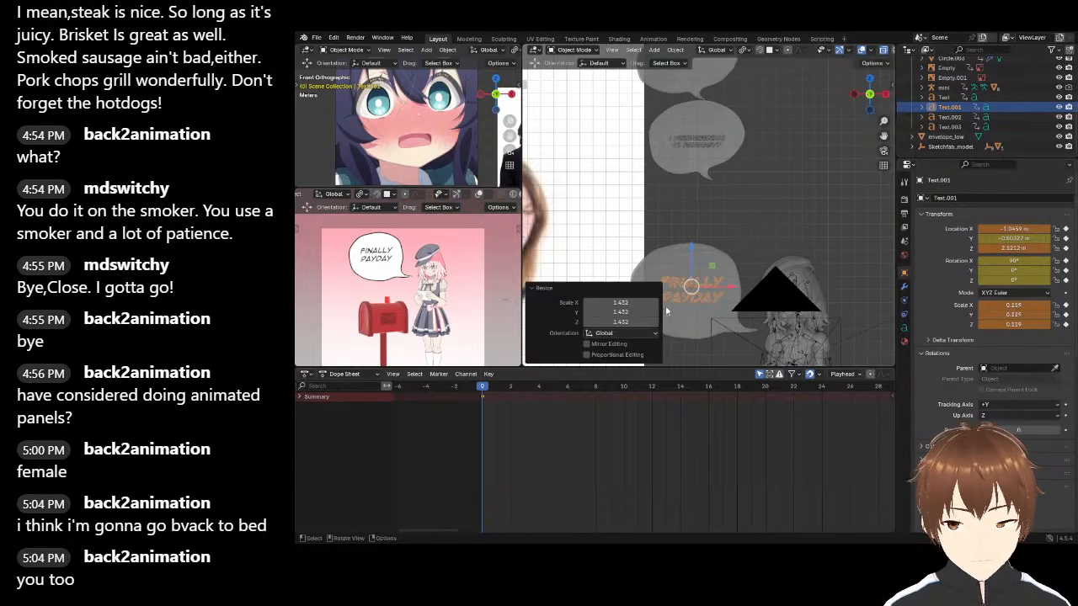
{"action": "key", "text": "g"}
{"action": "left_click", "coordinate": [690, 324]}
{"action": "key", "text": "g"}
{"action": "left_click", "coordinate": [691, 328]}
{"action": "key", "text": "g"}
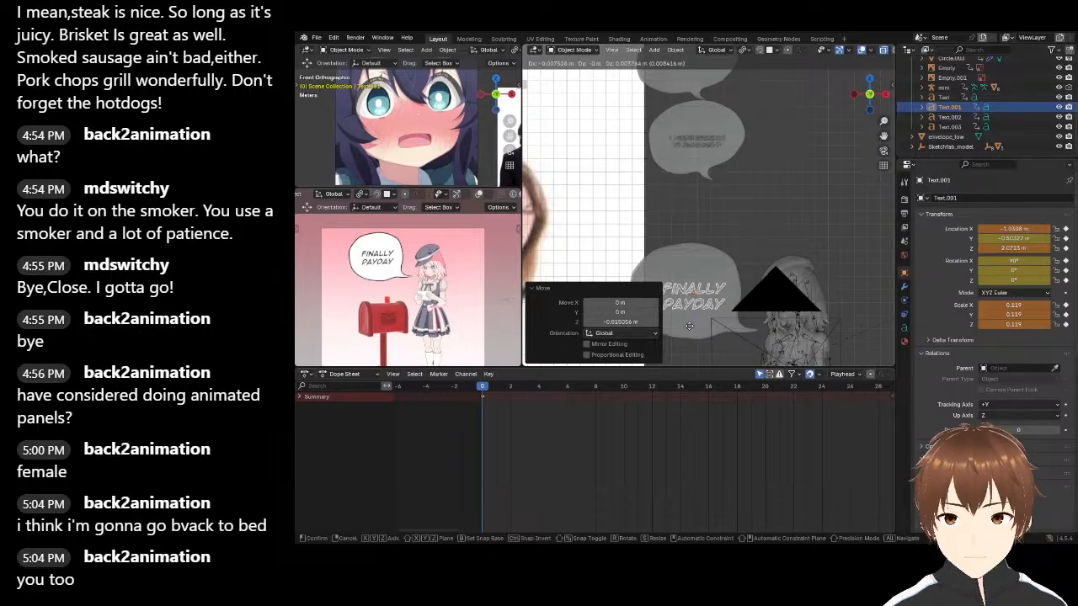
{"action": "left_click", "coordinate": [695, 313]}
Keyframe the "FINALLY PAYDAY" text's new location, rotation and scale at frame 0 and save the file
{"action": "left_click", "coordinate": [783, 218]}
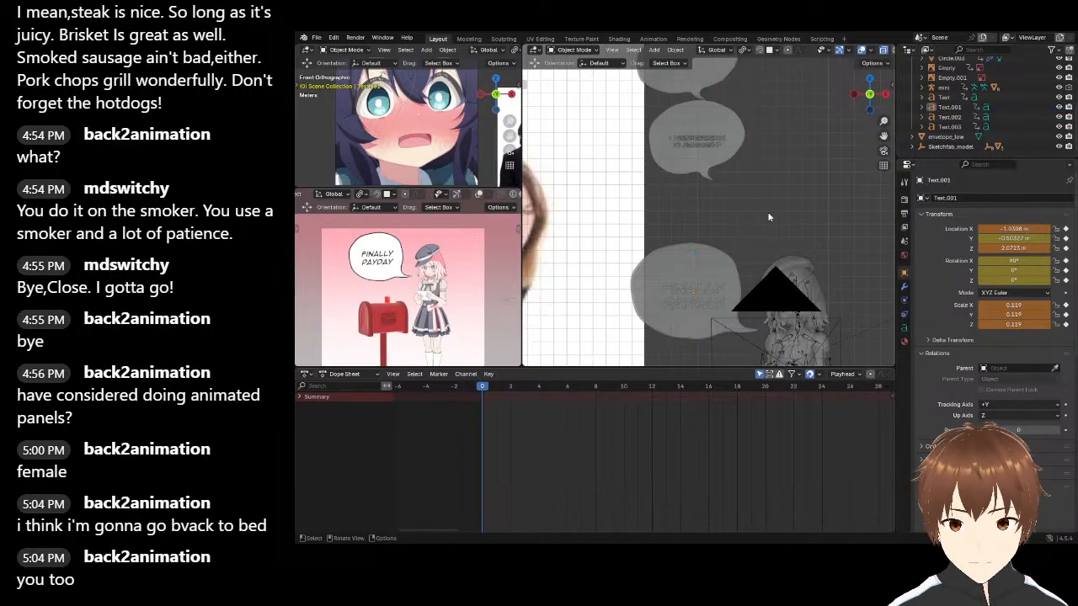
{"action": "left_click", "coordinate": [693, 292]}
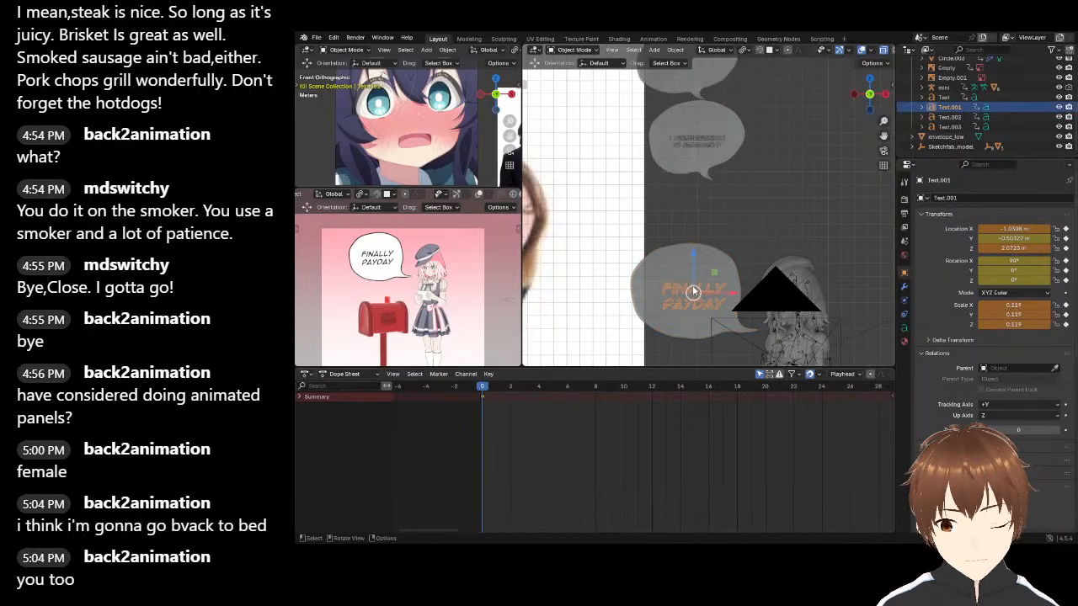
{"action": "left_click", "coordinate": [816, 205]}
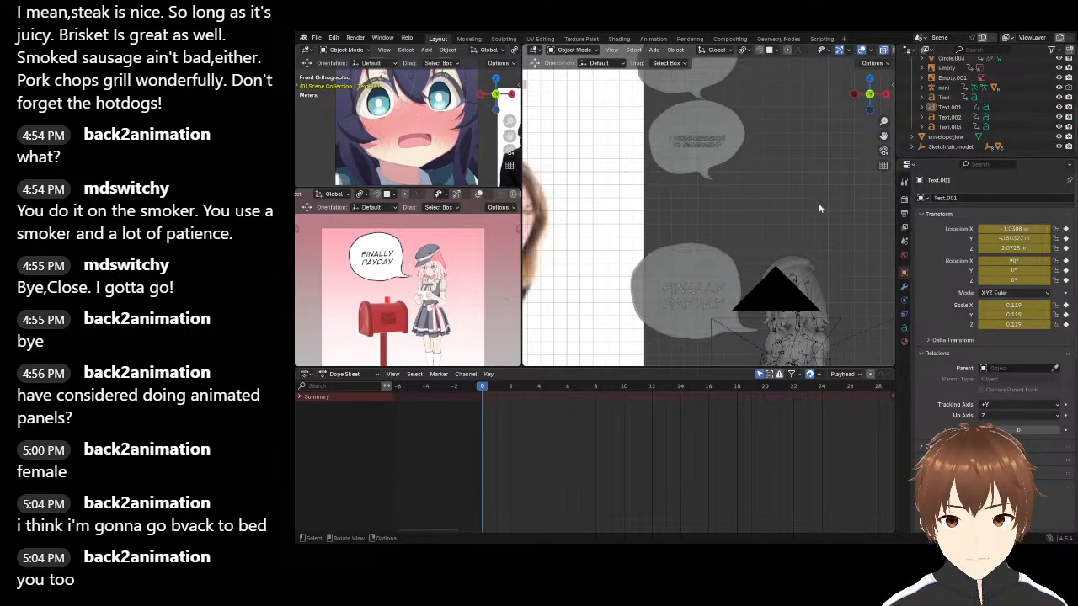
{"action": "left_click", "coordinate": [315, 38]}
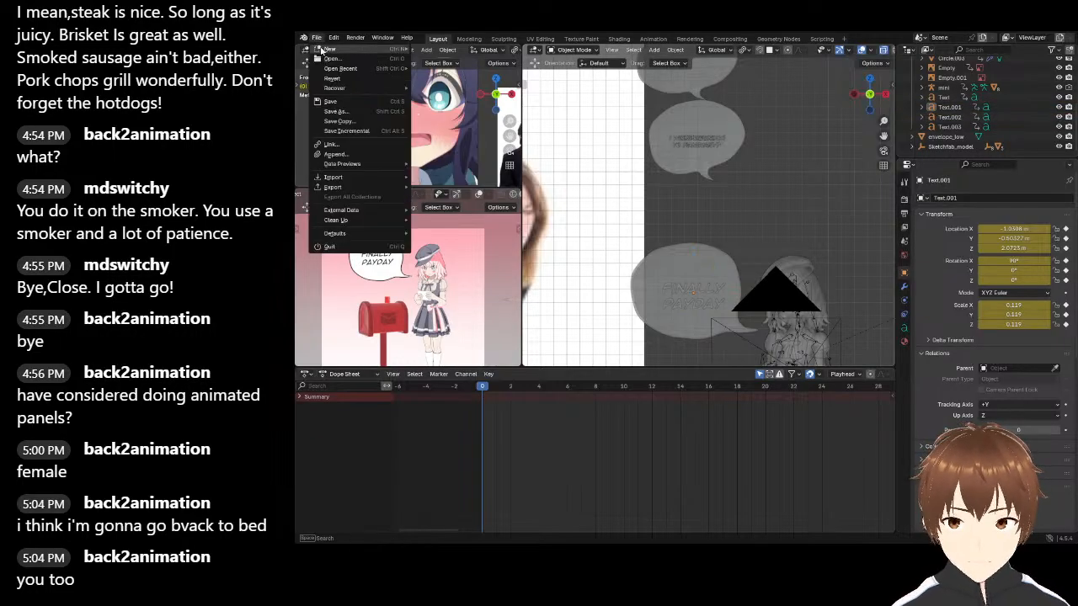
{"action": "left_click", "coordinate": [334, 102]}
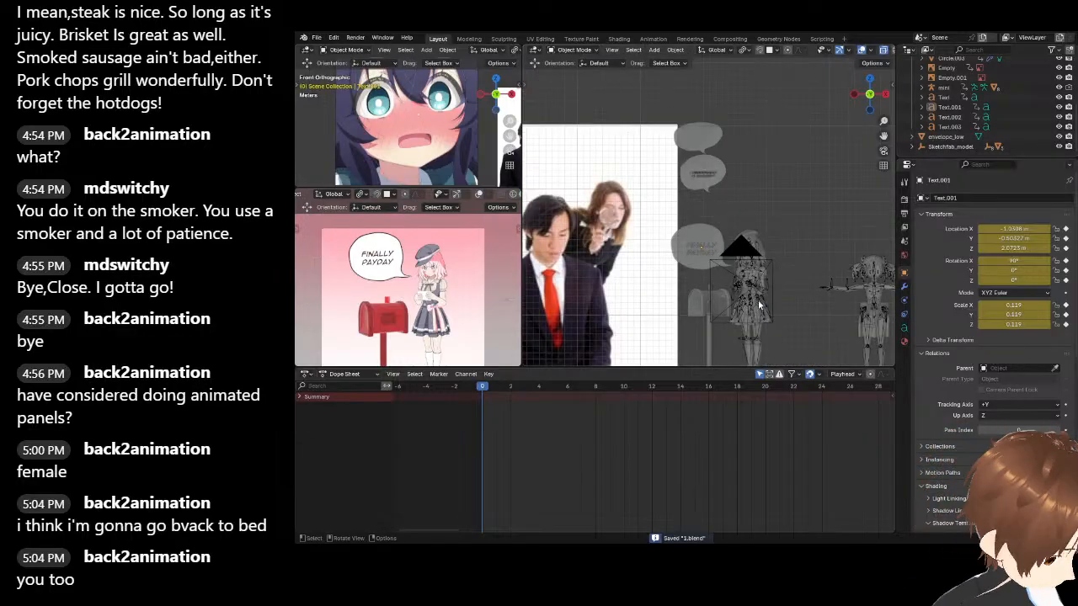
Delete the reference image of the man in a suit and the woman with a magnifying glass
{"action": "scroll", "coordinate": [818, 167], "scroll_direction": "up", "scroll_amount": 5}
{"action": "scroll", "coordinate": [823, 170], "scroll_direction": "down", "scroll_amount": 5}
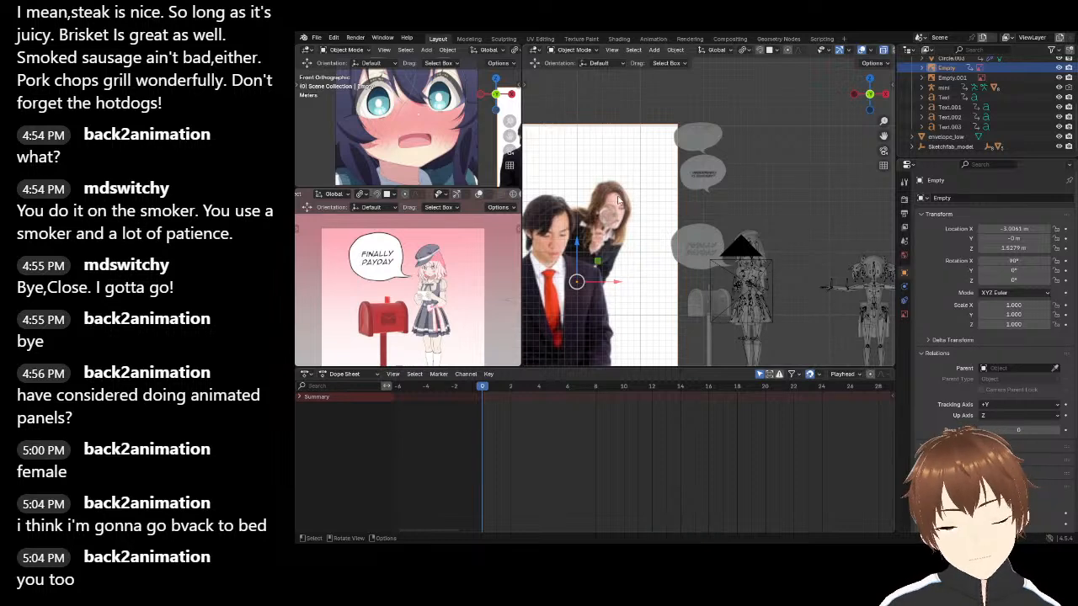
{"action": "key", "text": "Delete"}
Select the armature of the character beside the mailbox and put it into Pose Mode
{"action": "scroll", "coordinate": [809, 265], "scroll_direction": "up", "scroll_amount": 4}
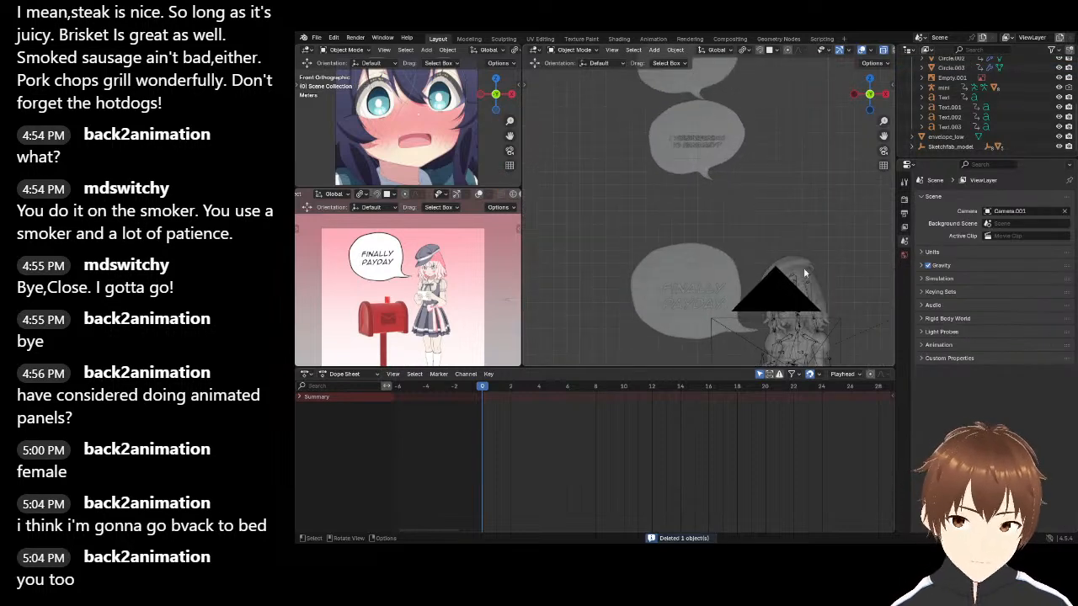
{"action": "middle_click_drag", "start_coordinate": [752, 156], "coordinate": [730, 222]}
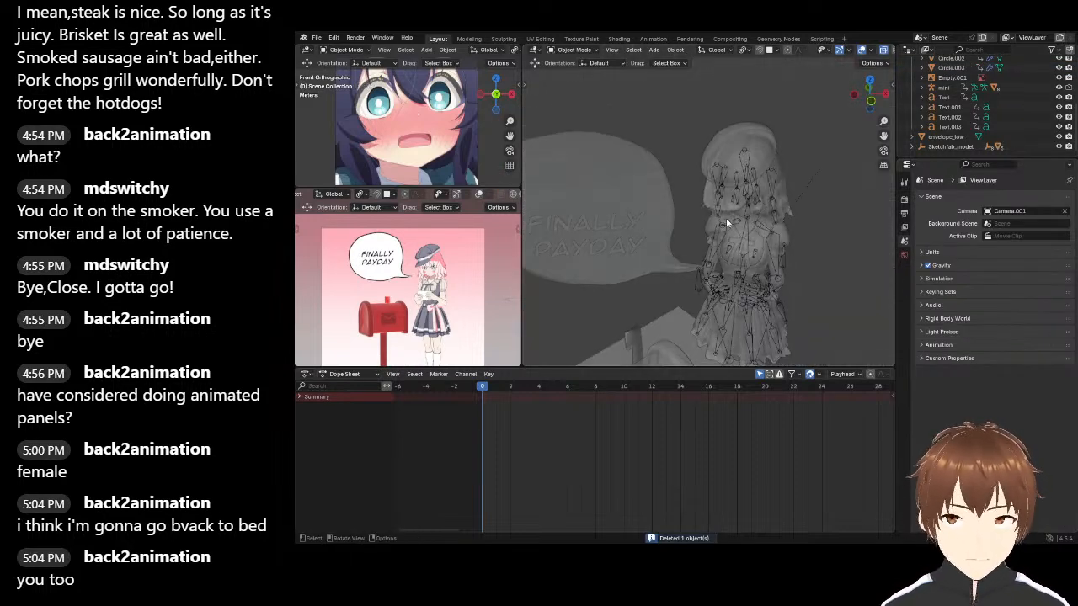
{"action": "left_click", "coordinate": [730, 222]}
{"action": "left_click", "coordinate": [571, 51]}
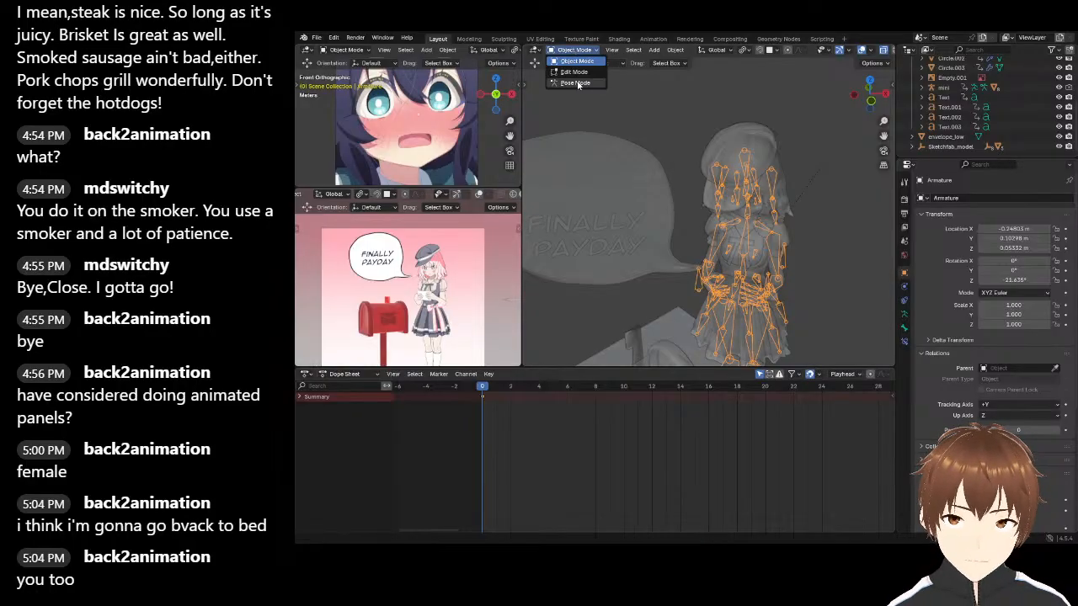
{"action": "left_click", "coordinate": [572, 85]}
{"action": "scroll", "coordinate": [762, 166], "scroll_direction": "up", "scroll_amount": 3}
{"action": "middle_click_drag", "start_coordinate": [761, 166], "coordinate": [785, 143]}
{"action": "middle_click_drag", "start_coordinate": [785, 143], "coordinate": [756, 167], "text": "shift"}
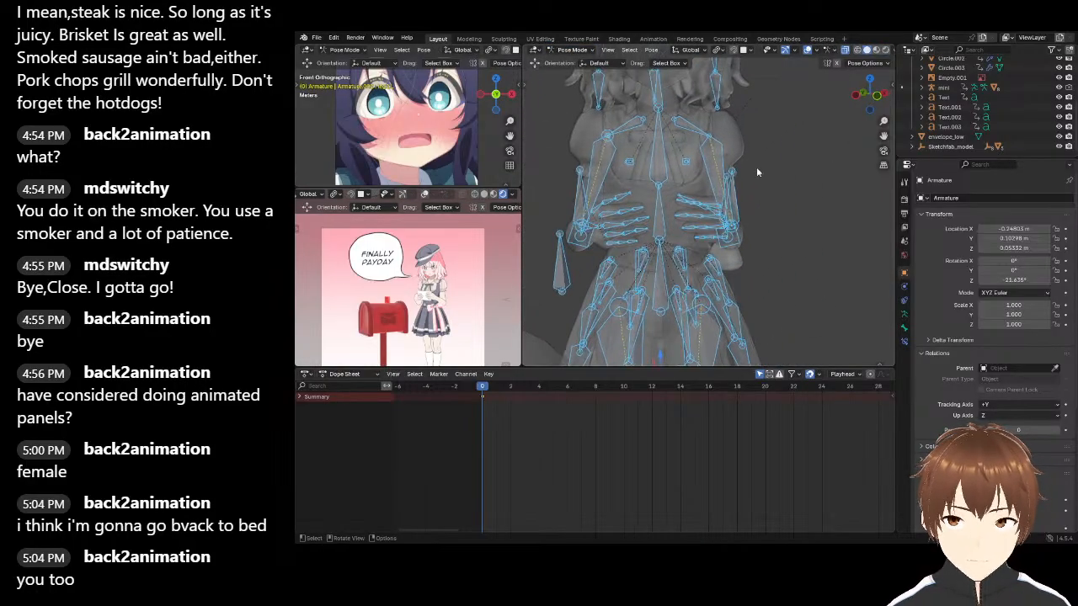
Try to tilt the hip bone sideways and counter-rotate the chest bone about 7.2° in the near-front view
{"action": "left_click", "coordinate": [660, 229]}
{"action": "middle_click_drag", "start_coordinate": [662, 229], "coordinate": [672, 282]}
{"action": "left_click", "coordinate": [673, 287]}
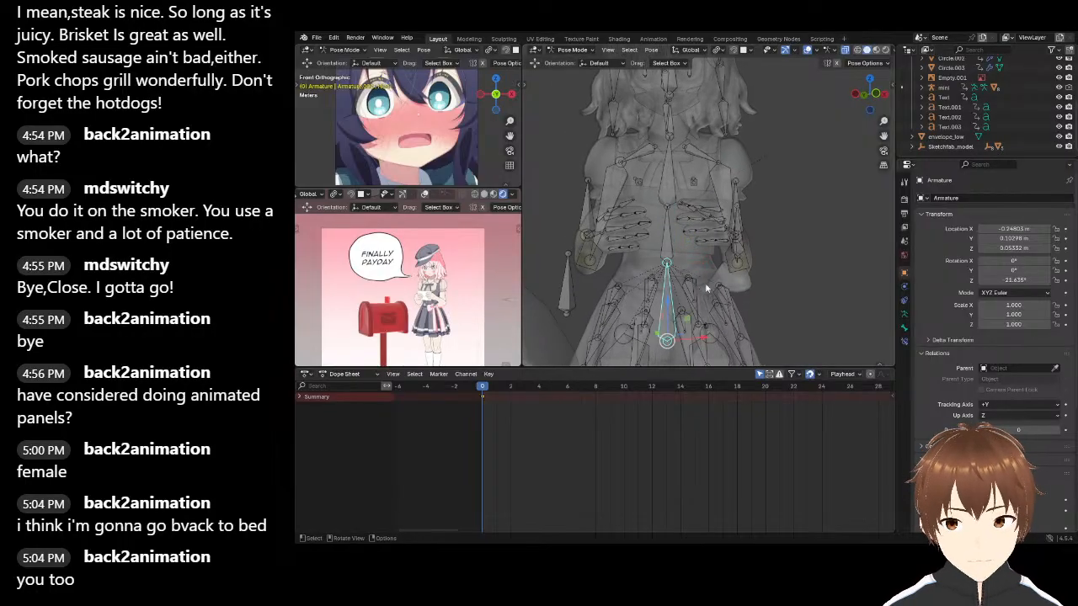
{"action": "key", "text": "r"}
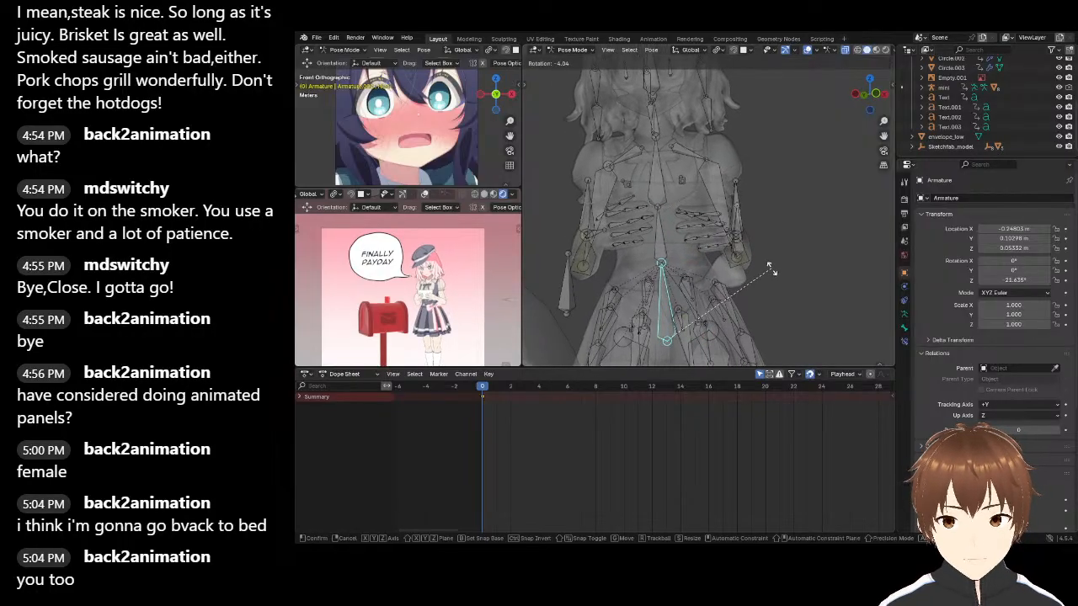
{"action": "left_click", "coordinate": [729, 222]}
{"action": "left_click", "coordinate": [658, 176]}
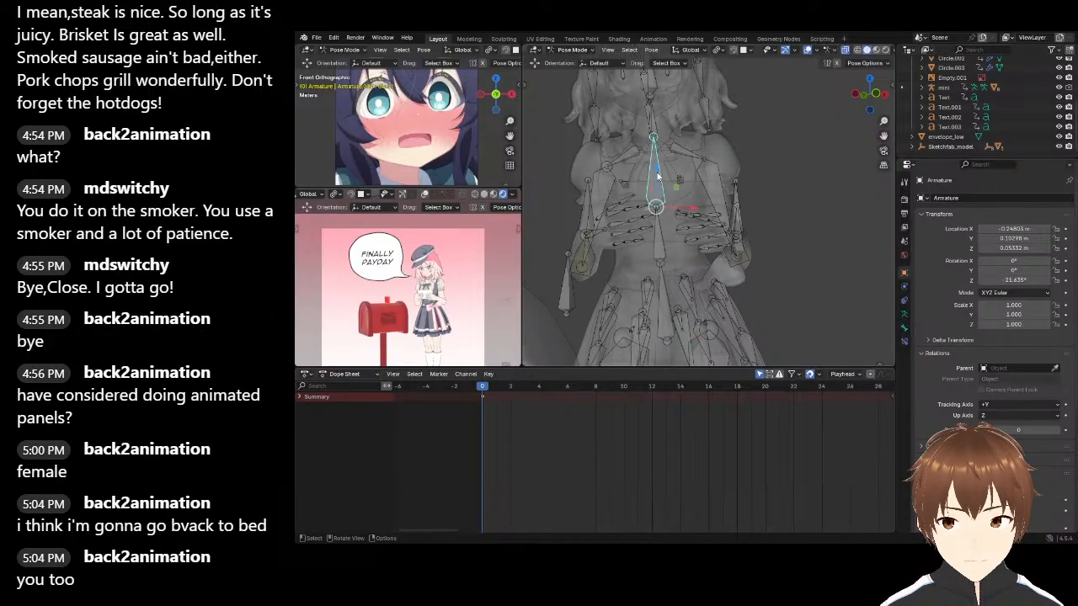
{"action": "key", "text": "r"}
{"action": "left_click", "coordinate": [712, 128]}
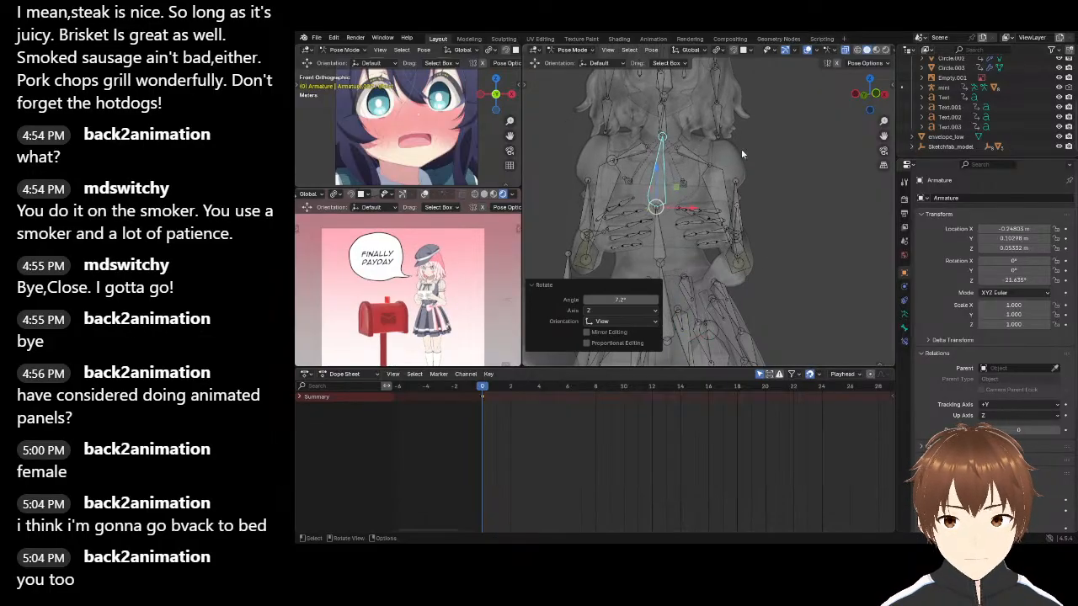
{"action": "scroll", "coordinate": [457, 287], "scroll_direction": "down", "scroll_amount": 1}
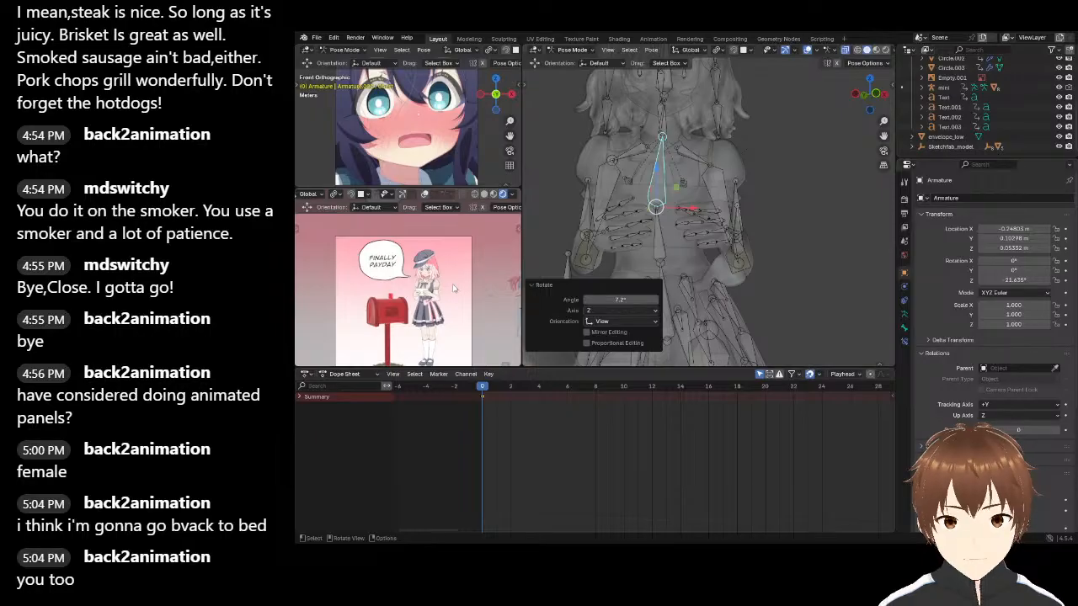
{"action": "key", "text": "Tab"}
{"action": "key", "text": "Tab"}
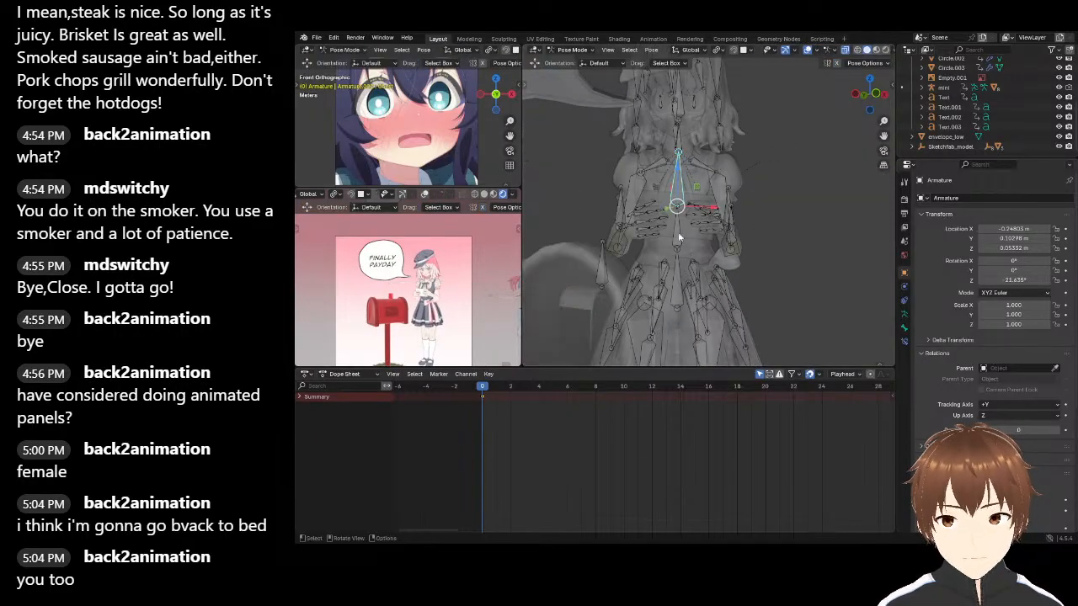
Select the hip bone, switch the Dope Sheet area to the Timeline editor and turn on auto keying
{"action": "middle_click_drag", "start_coordinate": [678, 237], "coordinate": [685, 241]}
{"action": "left_click", "coordinate": [673, 282]}
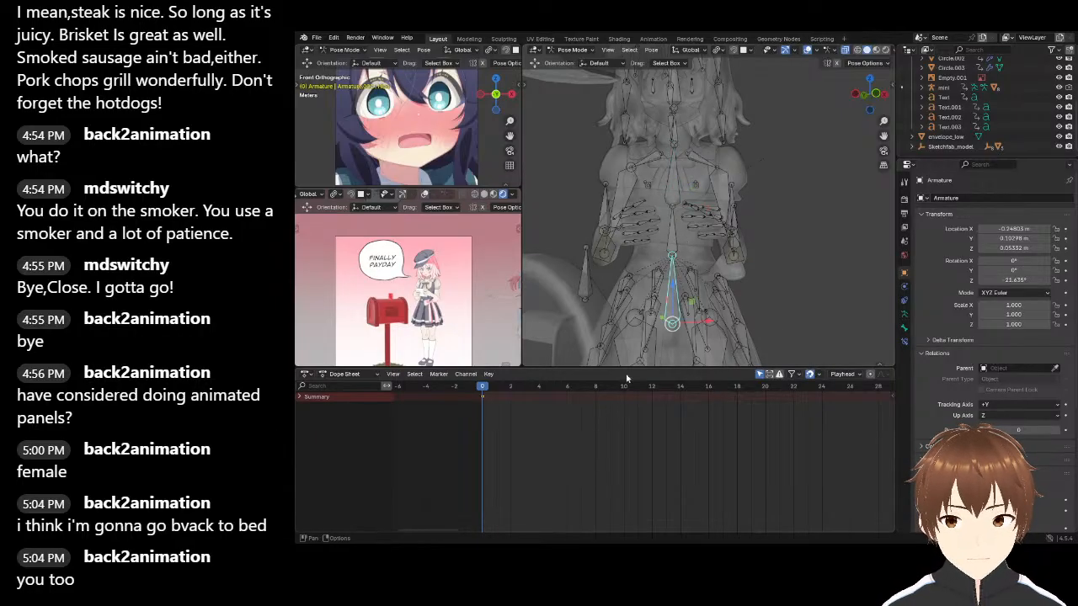
{"action": "left_click", "coordinate": [370, 378]}
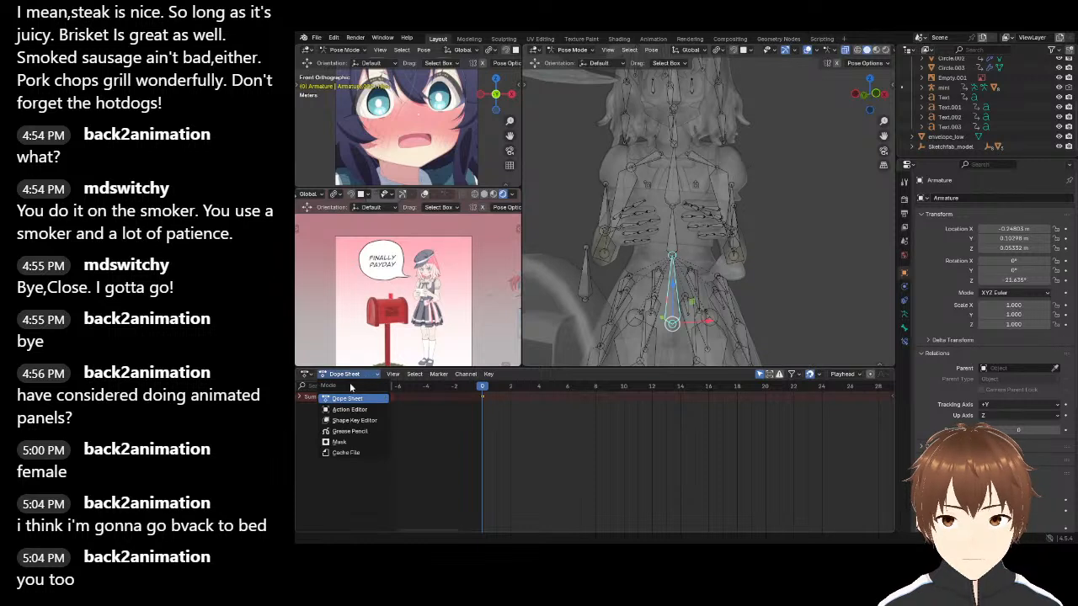
{"action": "left_click", "coordinate": [346, 410]}
{"action": "left_click", "coordinate": [345, 375]}
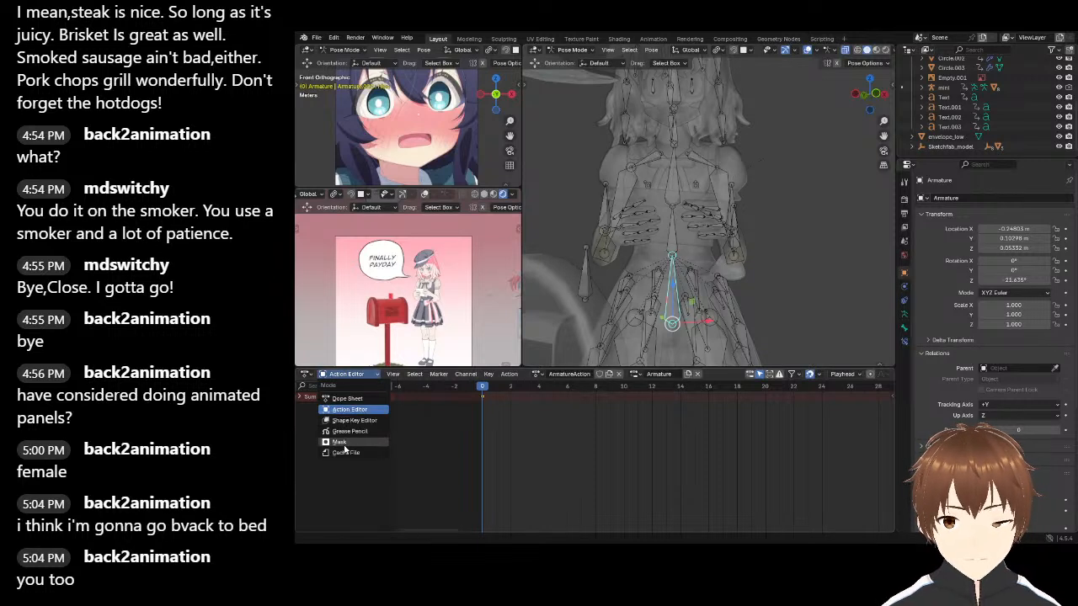
{"action": "left_click", "coordinate": [306, 374]}
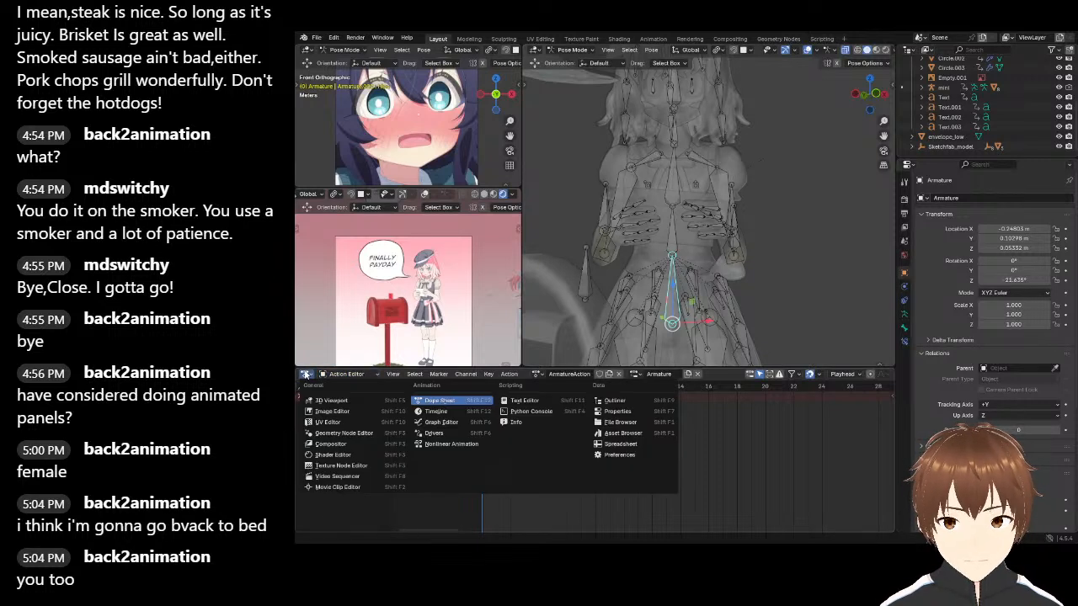
{"action": "left_click", "coordinate": [444, 411]}
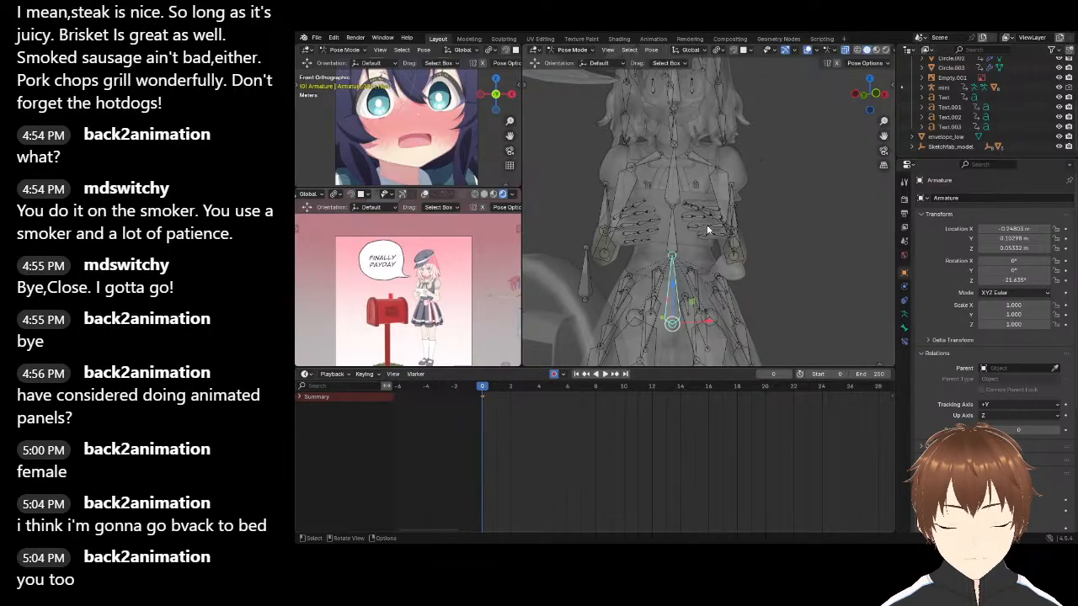
Rotate the hip bone about -2.5° and counter-rotate the chest bone about 2.46° in the near-front view
{"action": "key", "text": "r"}
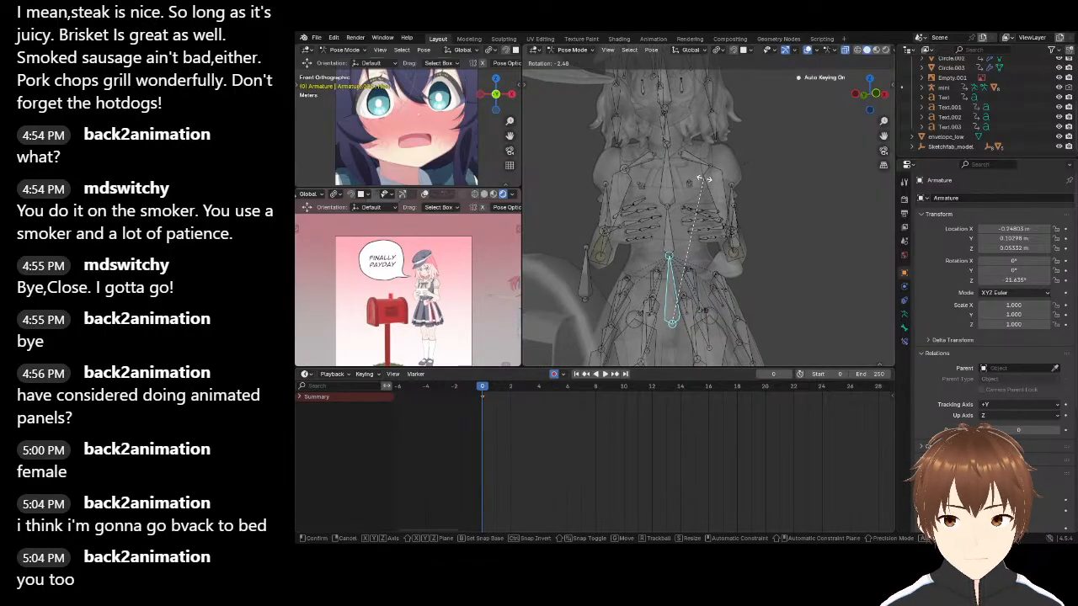
{"action": "left_click", "coordinate": [704, 179]}
{"action": "left_click", "coordinate": [667, 178]}
{"action": "key", "text": "r"}
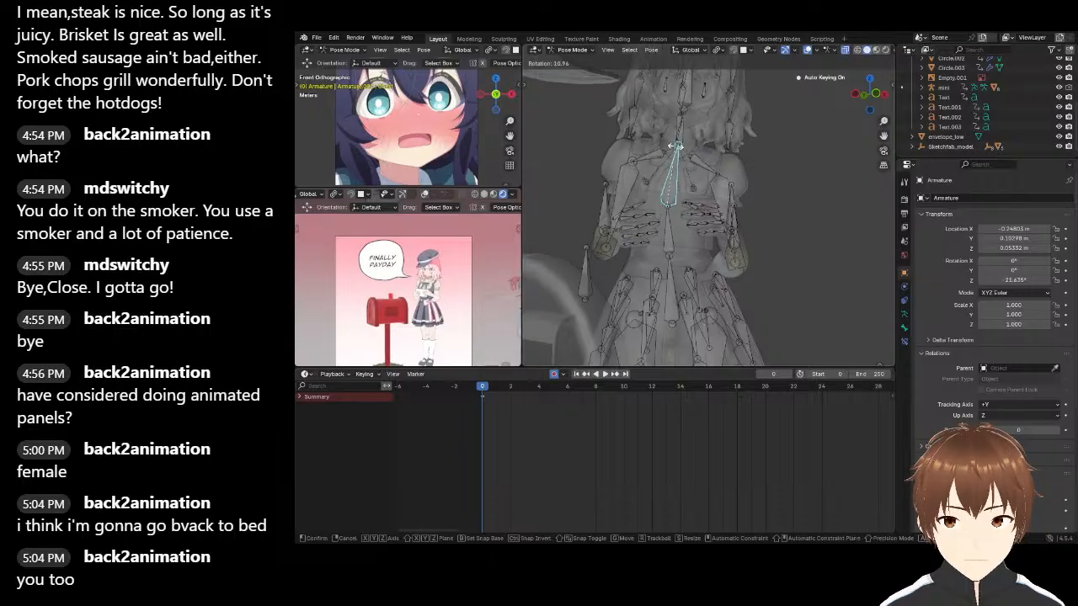
{"action": "left_click", "coordinate": [662, 233]}
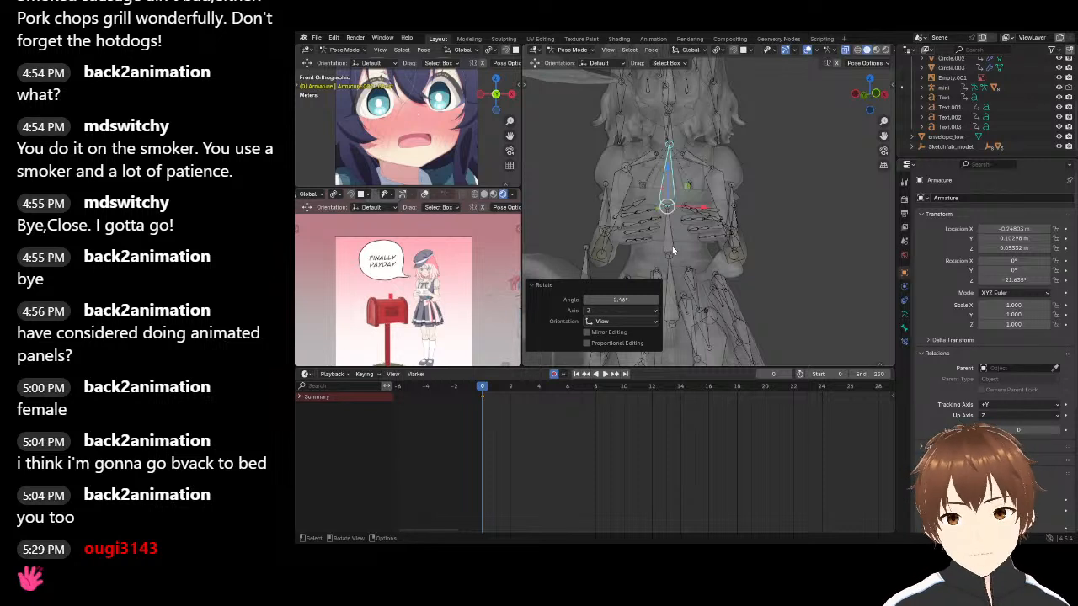
Tilt the hip bone by a further -3.3° and counter-rotate the chest bone by another 4.9°
{"action": "left_click", "coordinate": [672, 293]}
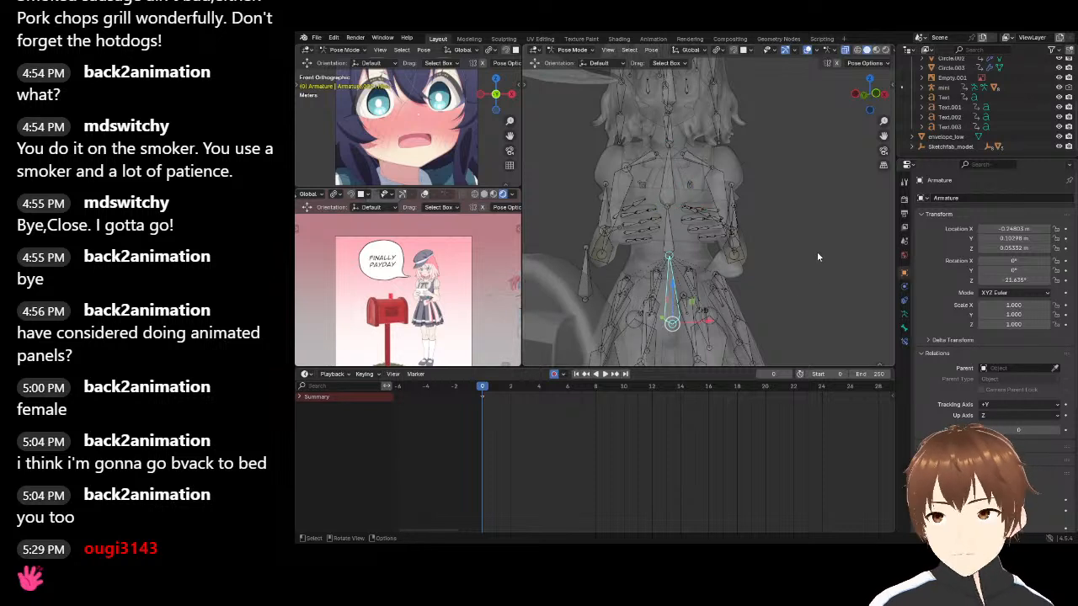
{"action": "key", "text": "r"}
{"action": "left_click", "coordinate": [657, 200]}
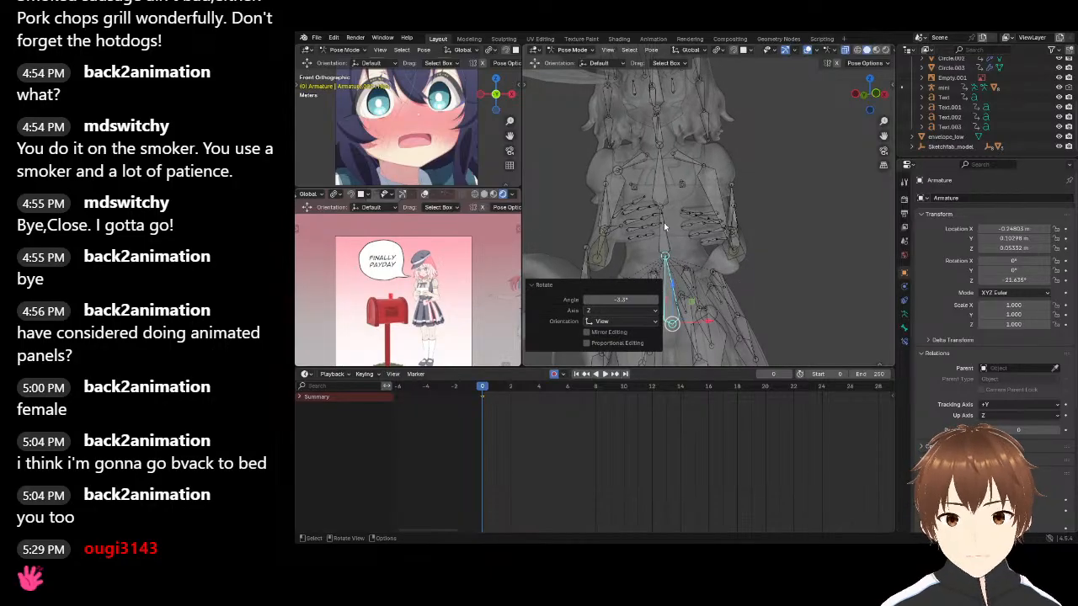
{"action": "left_click", "coordinate": [664, 185]}
{"action": "key", "text": "r"}
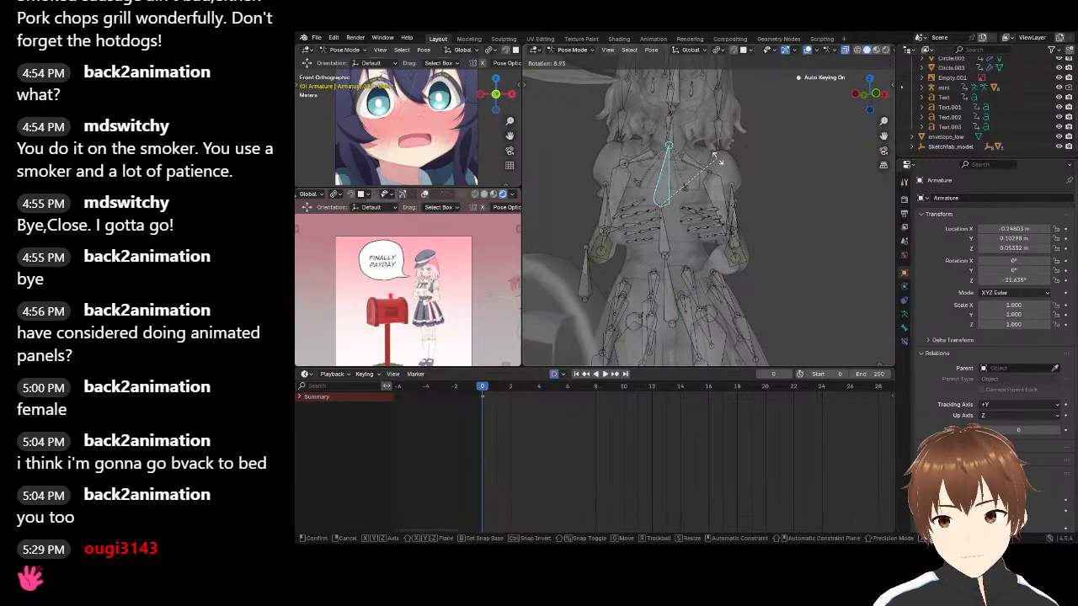
{"action": "left_click", "coordinate": [695, 156]}
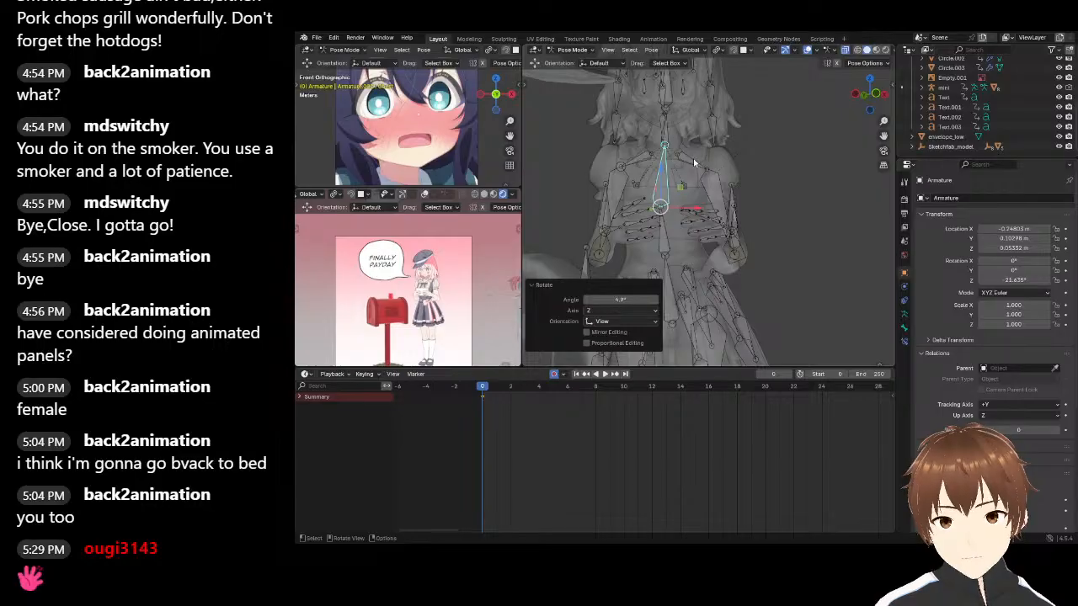
{"action": "middle_click_drag", "start_coordinate": [795, 184], "coordinate": [754, 205]}
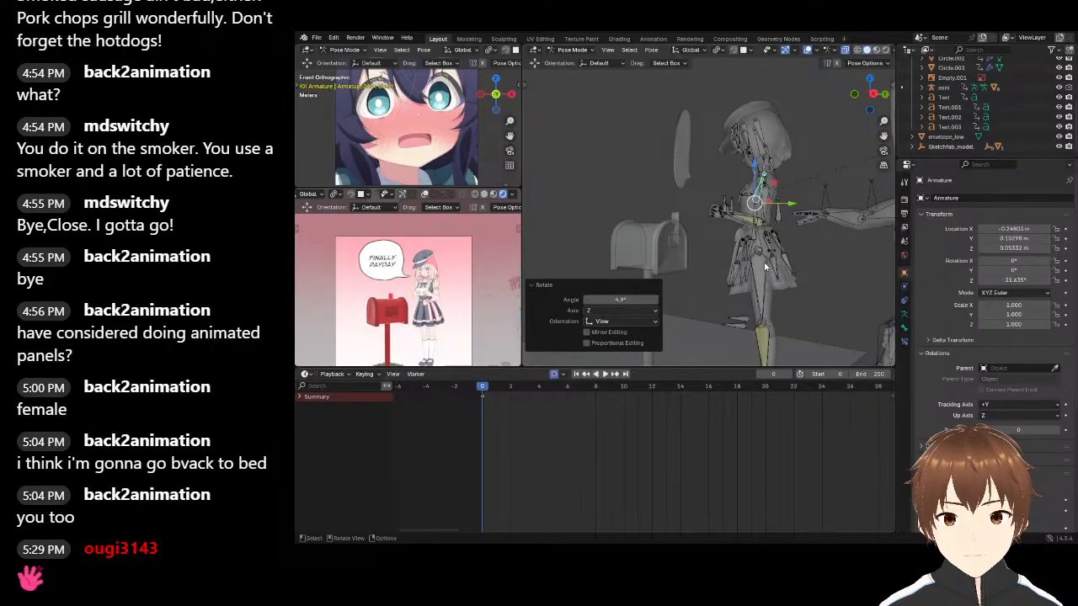
{"action": "left_click", "coordinate": [759, 247]}
{"action": "key", "text": "r"}
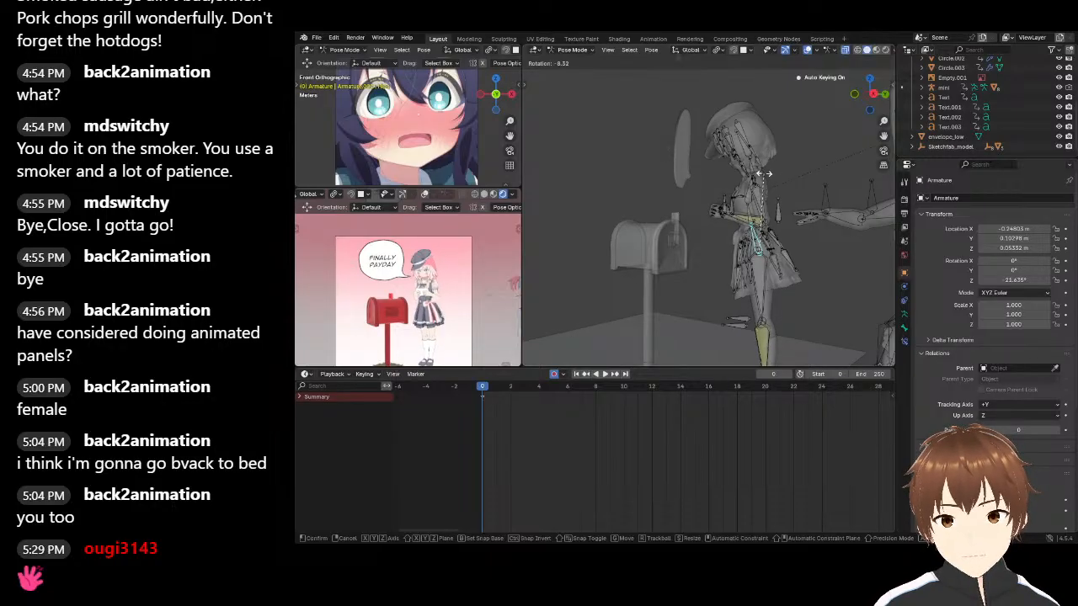
{"action": "right_click", "coordinate": [837, 170]}
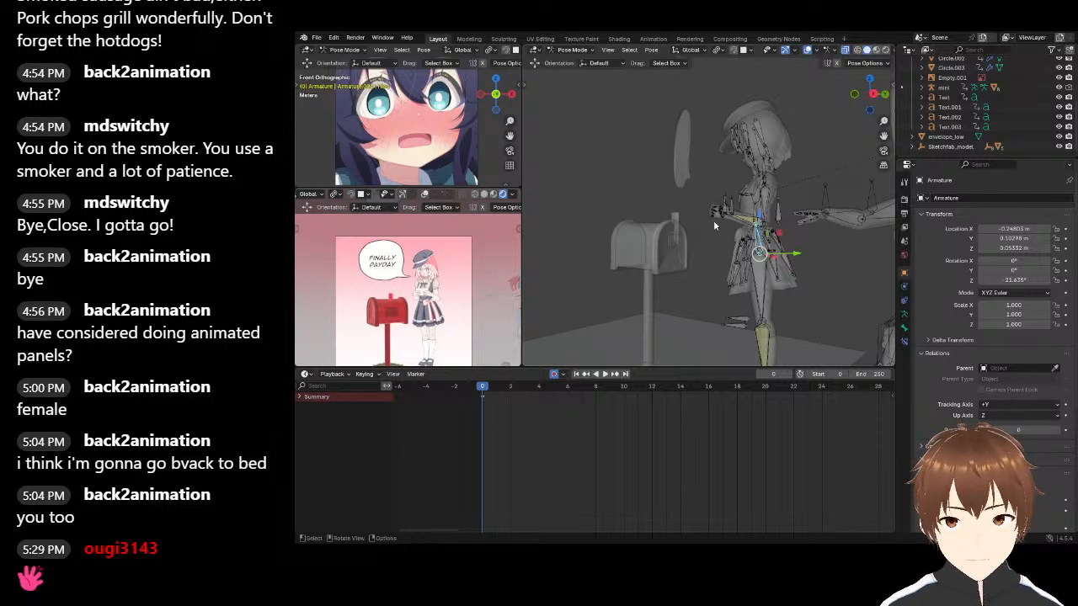
Select all of the armature's bones and return it to Object Mode
{"action": "key", "text": "a"}
{"action": "left_click", "coordinate": [575, 50]}
{"action": "left_click", "coordinate": [566, 61]}
{"action": "scroll", "coordinate": [451, 292], "scroll_direction": "up", "scroll_amount": 2}
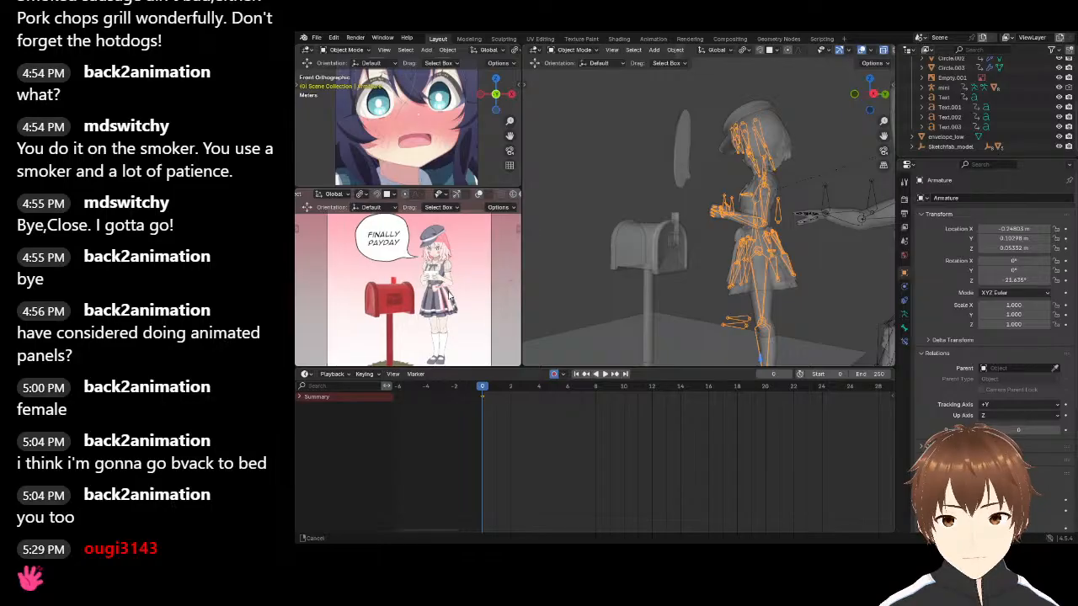
Review the finished mailbox scene and save it to 1.blend
{"action": "middle_click_drag", "start_coordinate": [576, 144], "coordinate": [673, 204]}
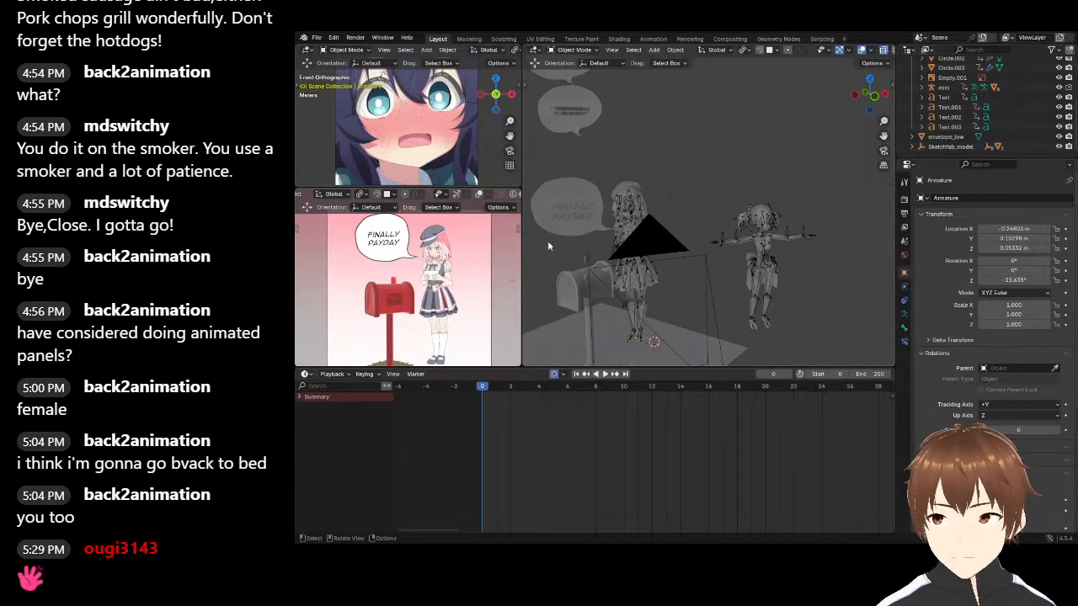
{"action": "scroll", "coordinate": [408, 286], "scroll_direction": "down", "scroll_amount": 2}
{"action": "scroll", "coordinate": [411, 288], "scroll_direction": "up", "scroll_amount": 2}
{"action": "middle_click_drag", "start_coordinate": [423, 291], "coordinate": [436, 288]}
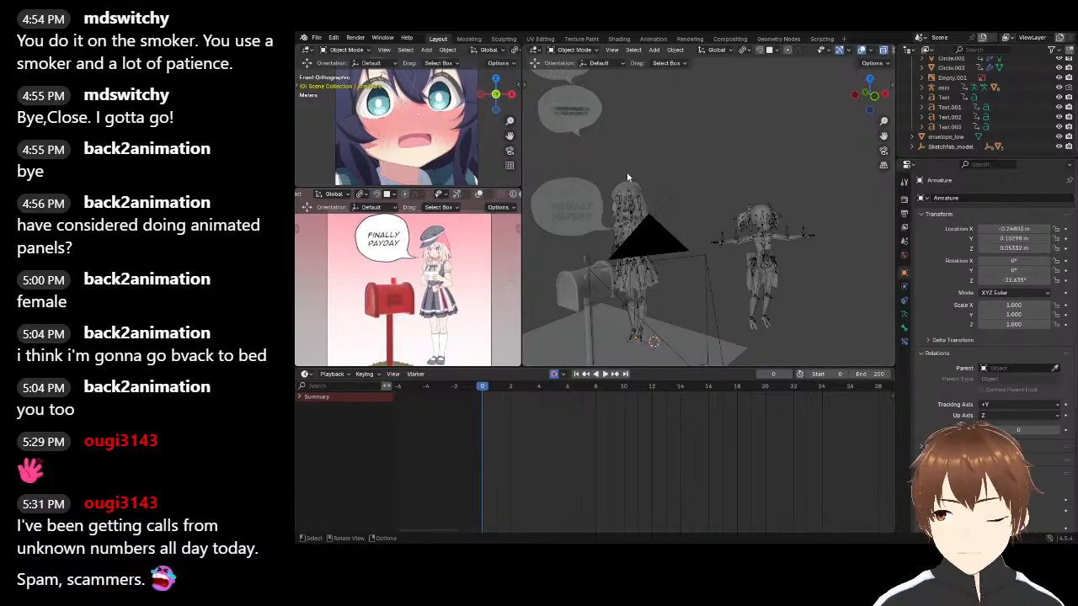
{"action": "left_click", "coordinate": [316, 38]}
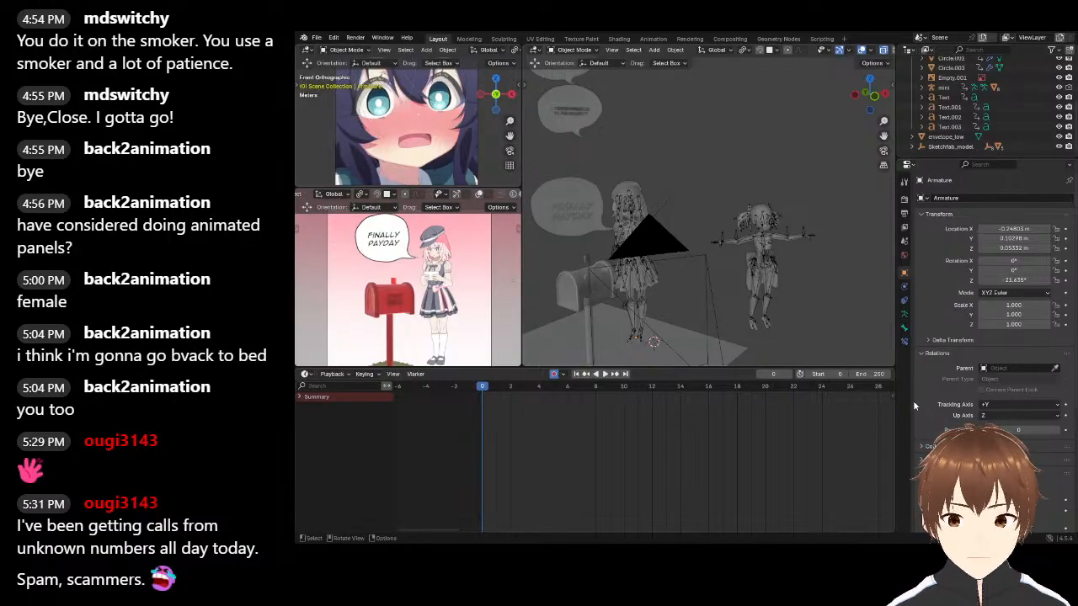
{"action": "left_click", "coordinate": [316, 37]}
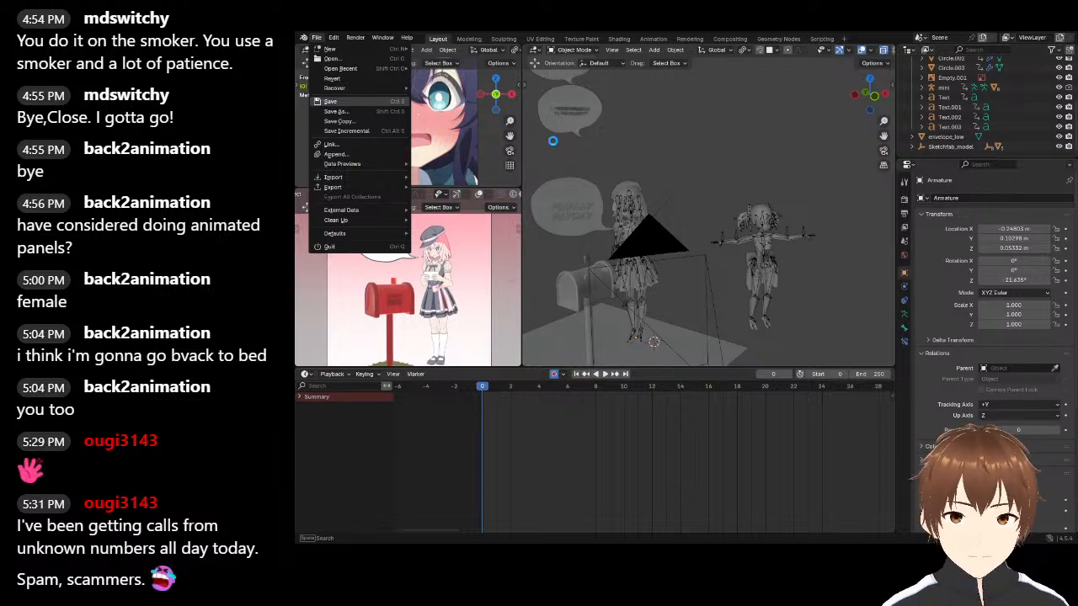
{"action": "key", "text": "ctrl+s"}
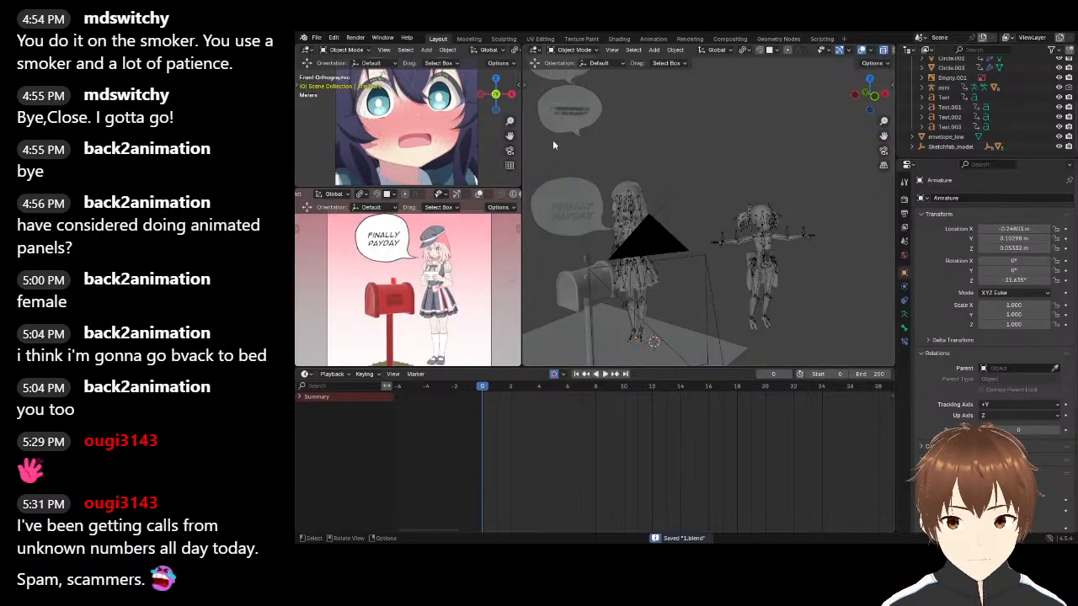
Flip repeatedly between frames 0 and 1 to compare them, and undo the latest changes
{"action": "key", "text": "Right"}
{"action": "key", "text": "Left"}
{"action": "key", "text": "Right"}
{"action": "key", "text": "Left"}
{"action": "key", "text": "Right"}
{"action": "key", "text": "Left"}
{"action": "key", "text": "ctrl+z"}
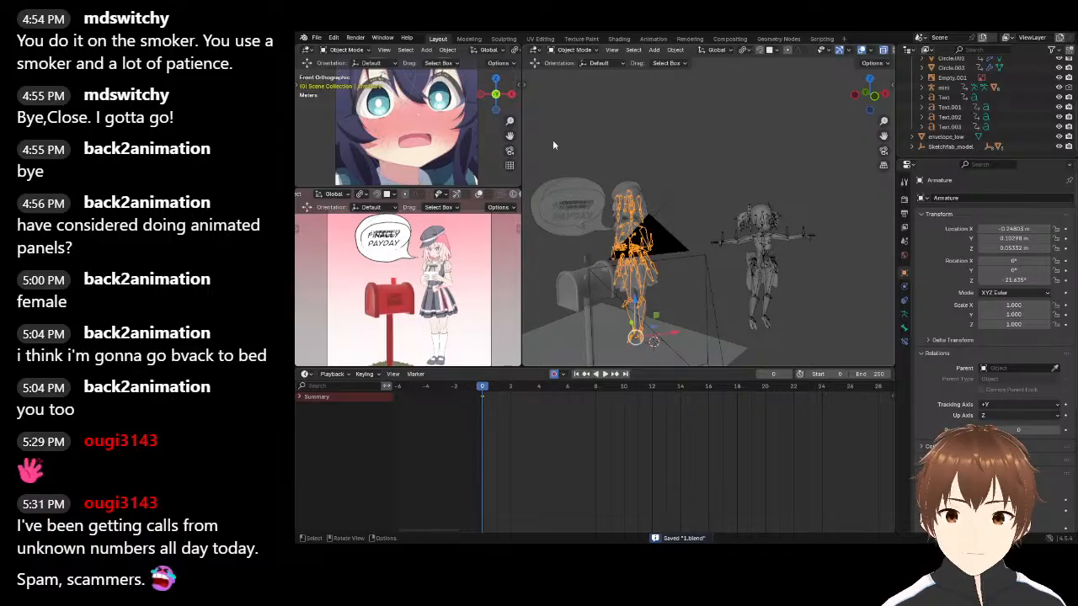
Reopen 1.blend from the recent files without saving the current changes
{"action": "left_click", "coordinate": [305, 38]}
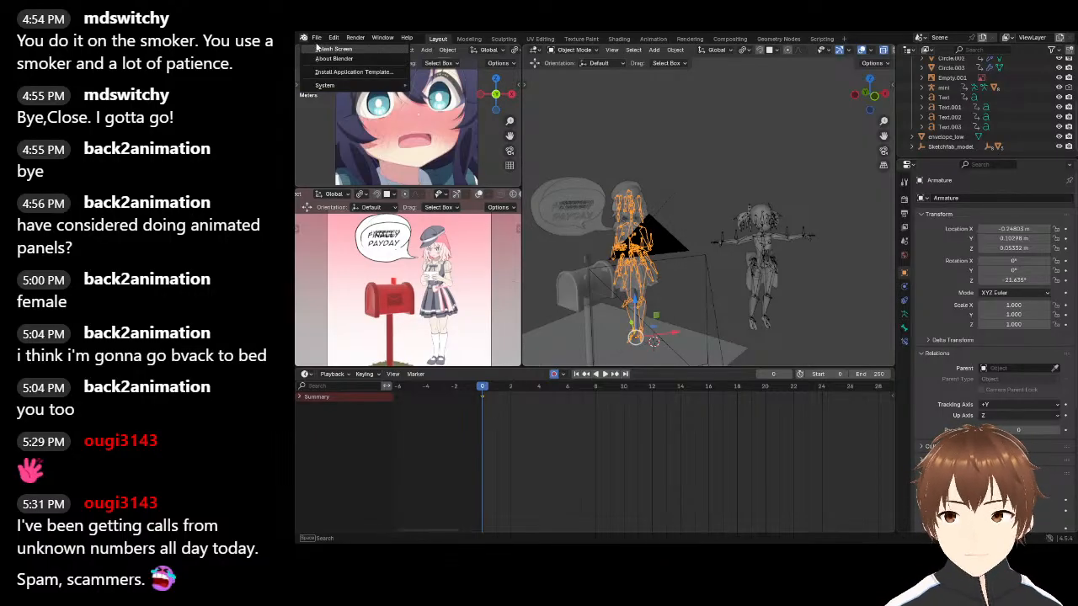
{"action": "left_click", "coordinate": [317, 38]}
{"action": "mouse_move", "coordinate": [337, 71]}
{"action": "left_click", "coordinate": [451, 71]}
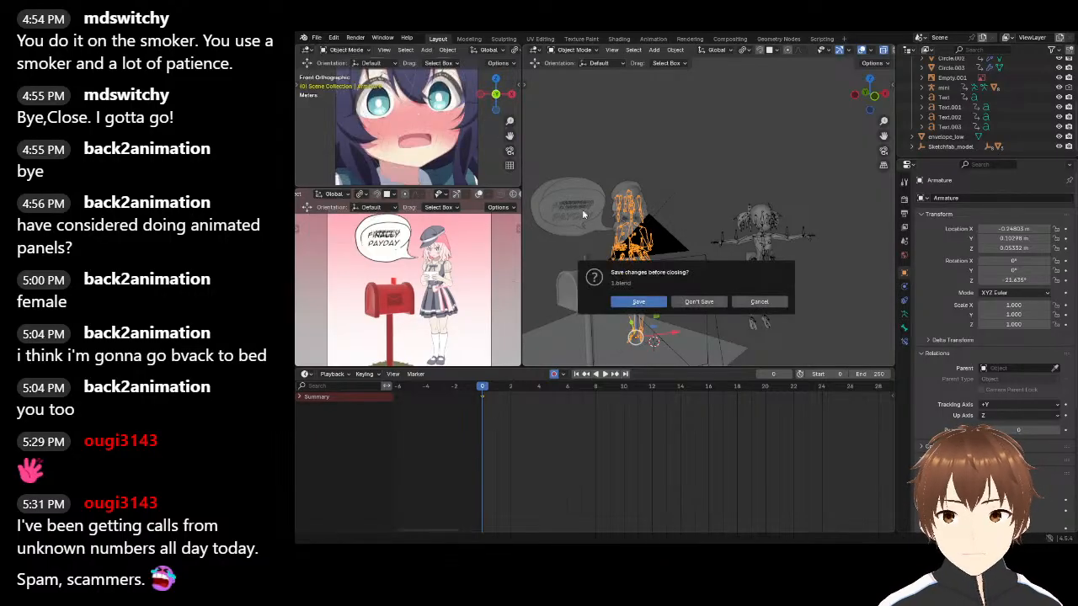
{"action": "left_click", "coordinate": [697, 302]}
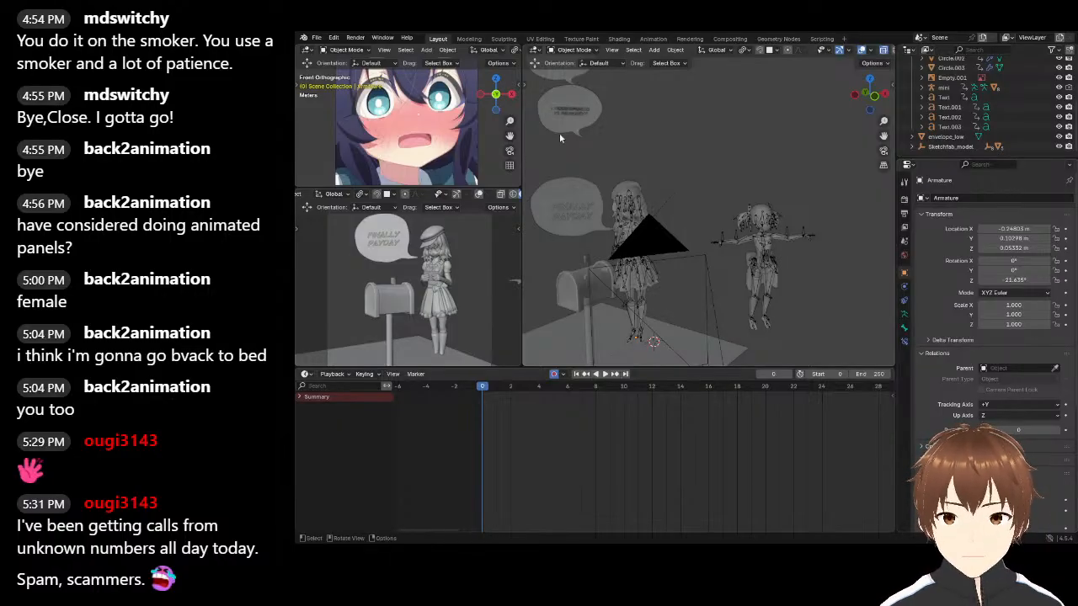
Check the spare speech bubbles against frames 0 and 1, and switch the camera viewport to rendered shading
{"action": "scroll", "coordinate": [572, 124], "scroll_direction": "down", "scroll_amount": 3}
{"action": "left_click_drag", "start_coordinate": [593, 87], "coordinate": [669, 162]}
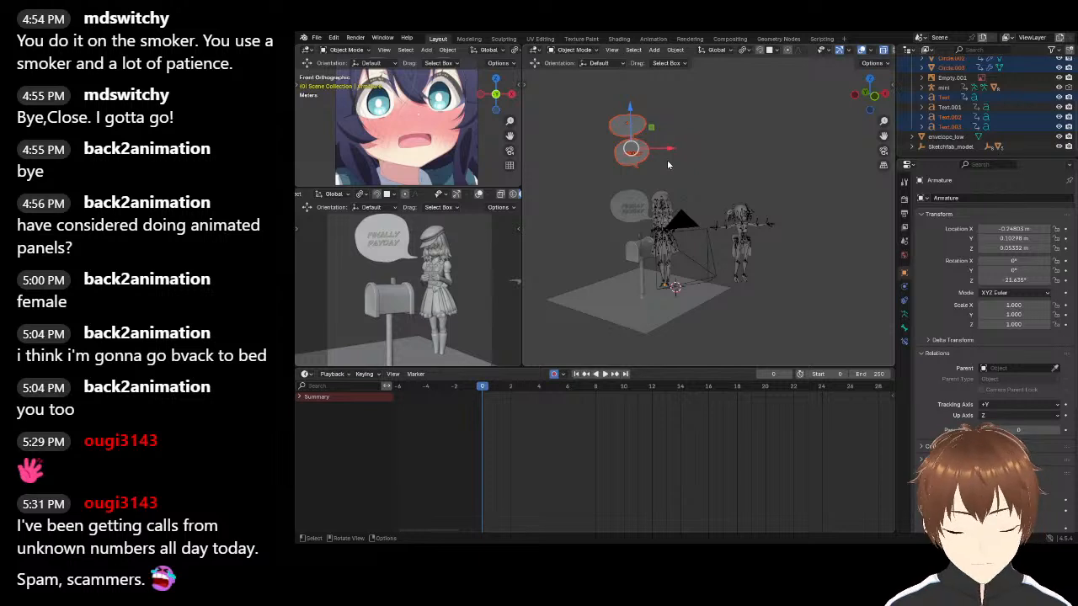
{"action": "scroll", "coordinate": [667, 161], "scroll_direction": "up", "scroll_amount": 1}
{"action": "left_click", "coordinate": [704, 154]}
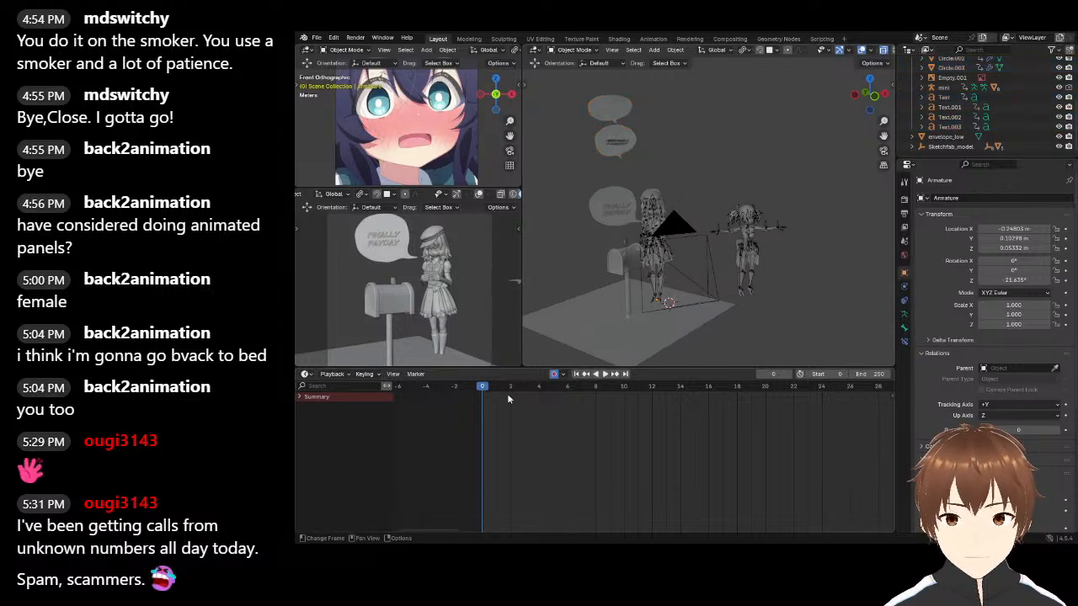
{"action": "key", "text": "Right"}
{"action": "key", "text": "Left"}
{"action": "key", "text": "Right"}
{"action": "key", "text": "Left"}
{"action": "key", "text": "Right"}
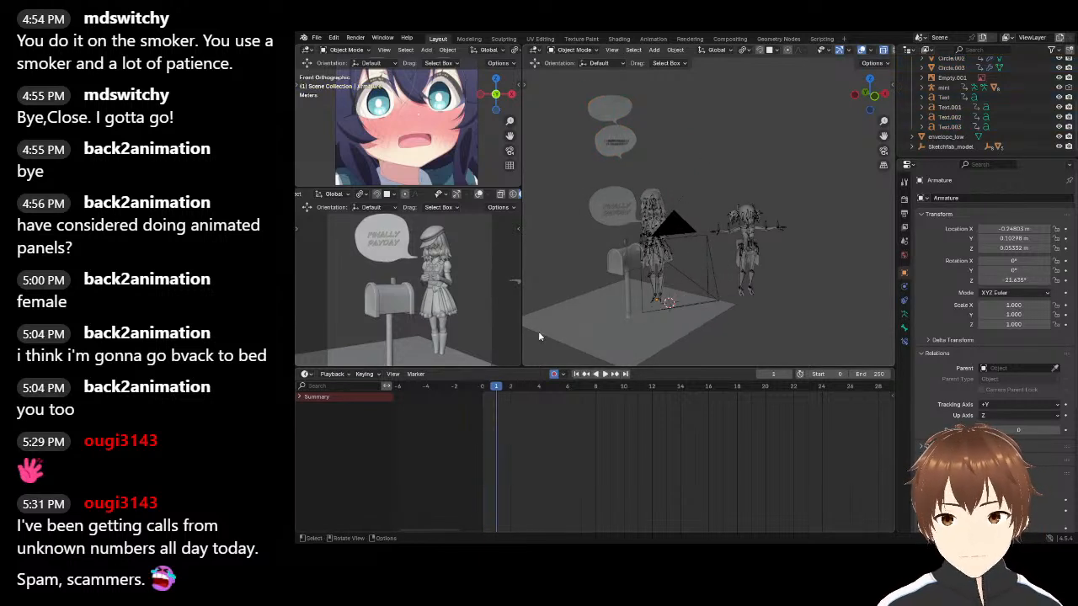
{"action": "key", "text": "Left"}
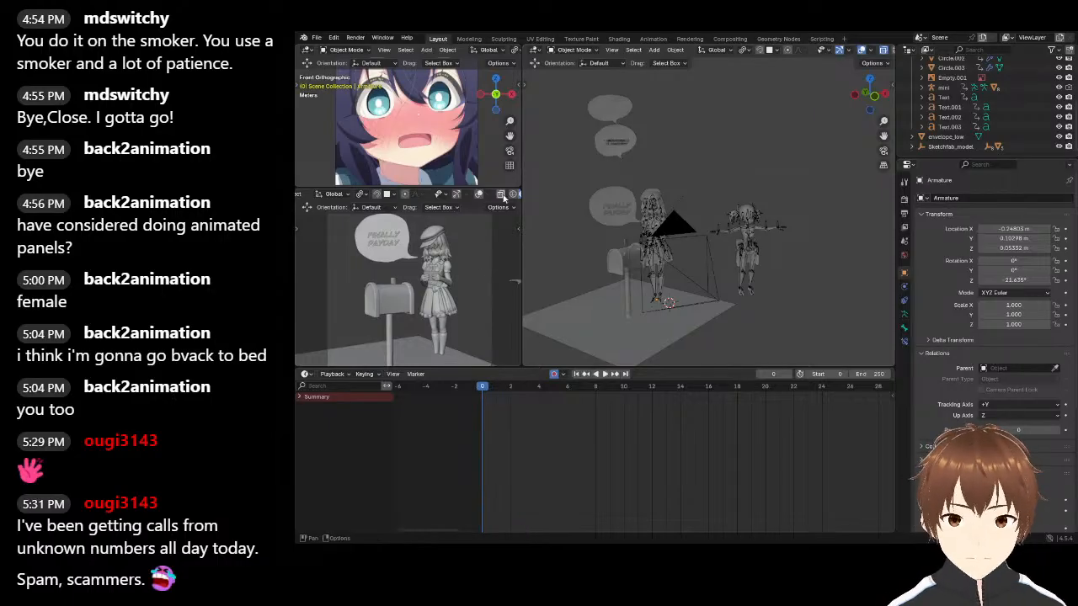
{"action": "scroll", "coordinate": [505, 196], "scroll_direction": "down", "scroll_amount": 3}
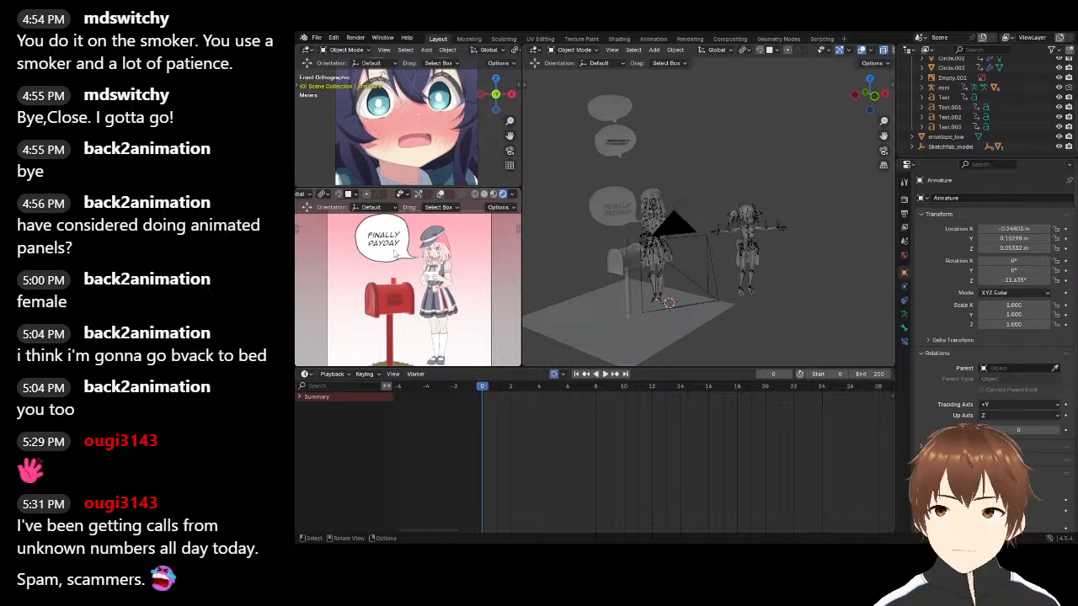
Select Camera.001, keyframe its transforms at frame 0 and set the current frame to 1
{"action": "key", "text": "Right"}
{"action": "scroll", "coordinate": [631, 240], "scroll_direction": "up", "scroll_amount": 1}
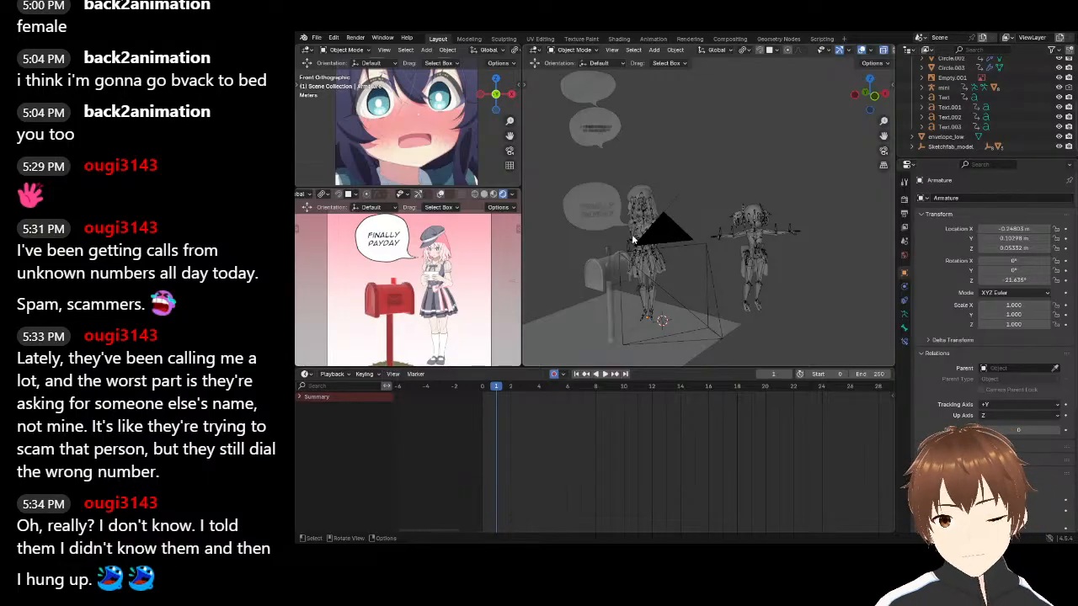
{"action": "middle_click_drag", "start_coordinate": [751, 166], "coordinate": [591, 214]}
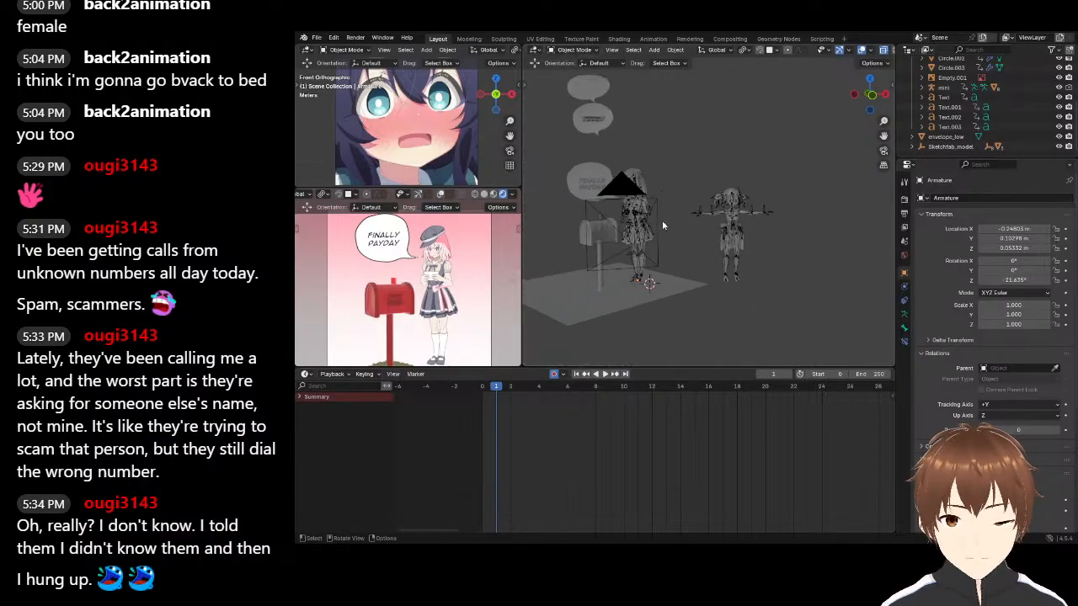
{"action": "middle_click_drag", "start_coordinate": [663, 225], "coordinate": [773, 276], "text": "shift"}
{"action": "scroll", "coordinate": [698, 221], "scroll_direction": "up", "scroll_amount": 5}
{"action": "scroll", "coordinate": [773, 276], "scroll_direction": "down", "scroll_amount": 6}
{"action": "middle_click_drag", "start_coordinate": [766, 207], "coordinate": [729, 205]}
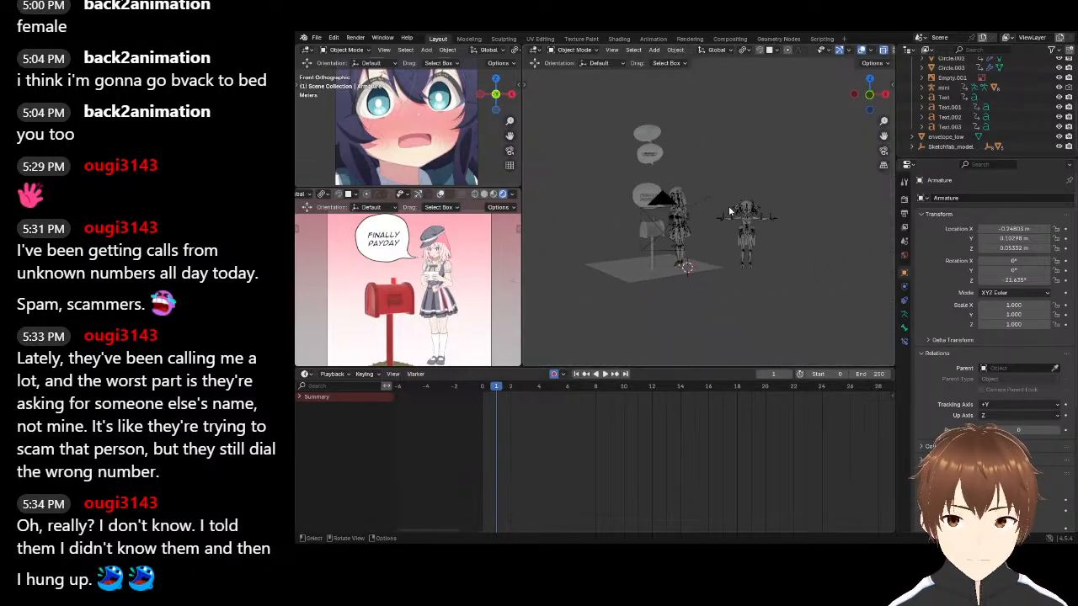
{"action": "left_click", "coordinate": [677, 233]}
{"action": "left_click", "coordinate": [678, 232]}
{"action": "middle_click_drag", "start_coordinate": [678, 232], "coordinate": [665, 300]}
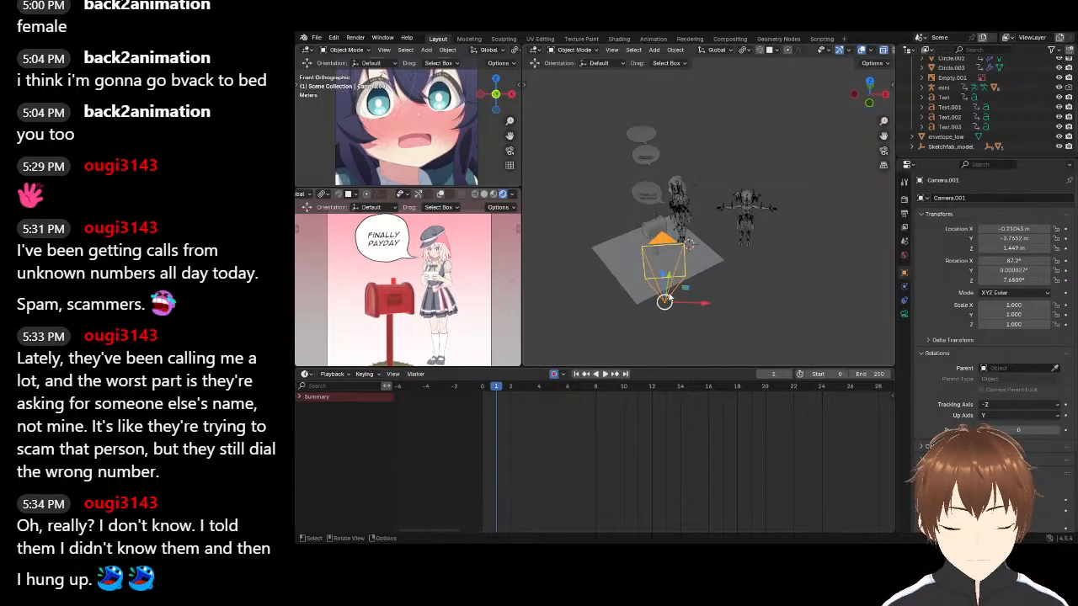
{"action": "key", "text": "i"}
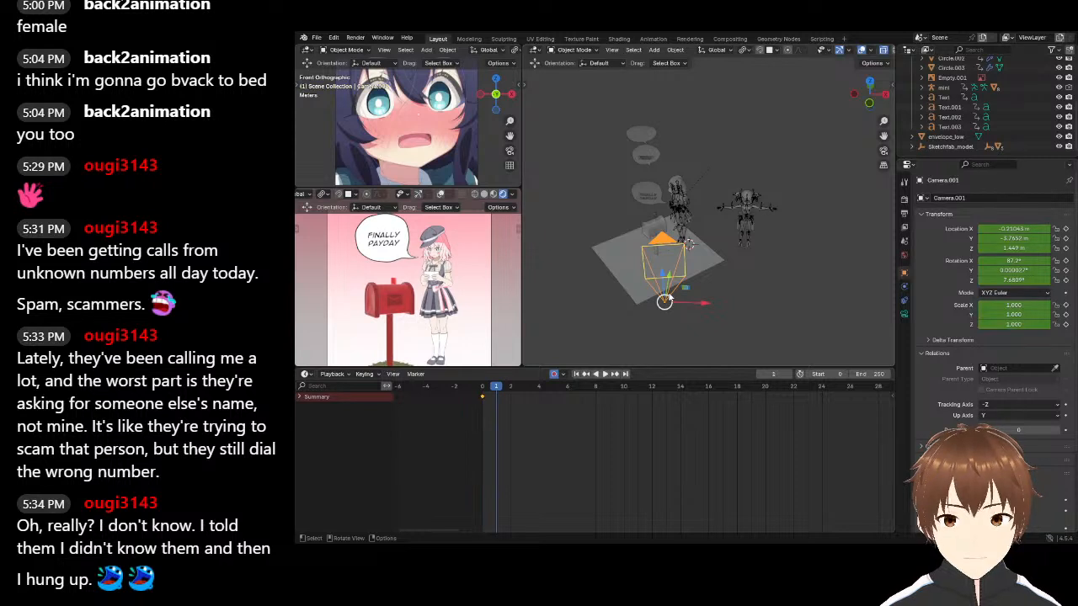
Move Camera.001 3.2219 m along the global X axis at frame 1
{"action": "key", "text": "g"}
{"action": "key", "text": "x"}
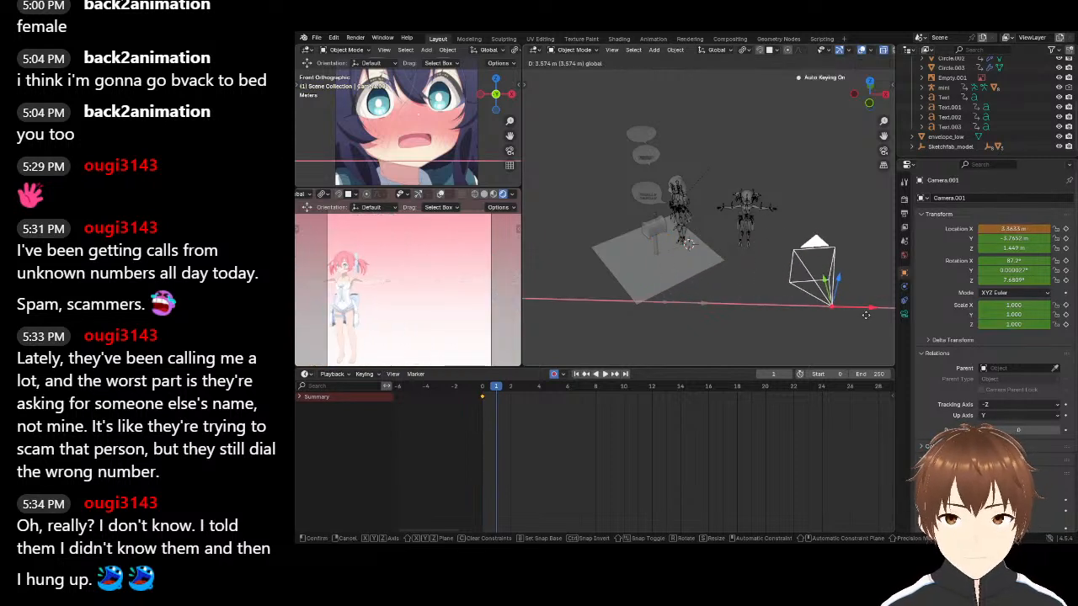
{"action": "left_click", "coordinate": [792, 289]}
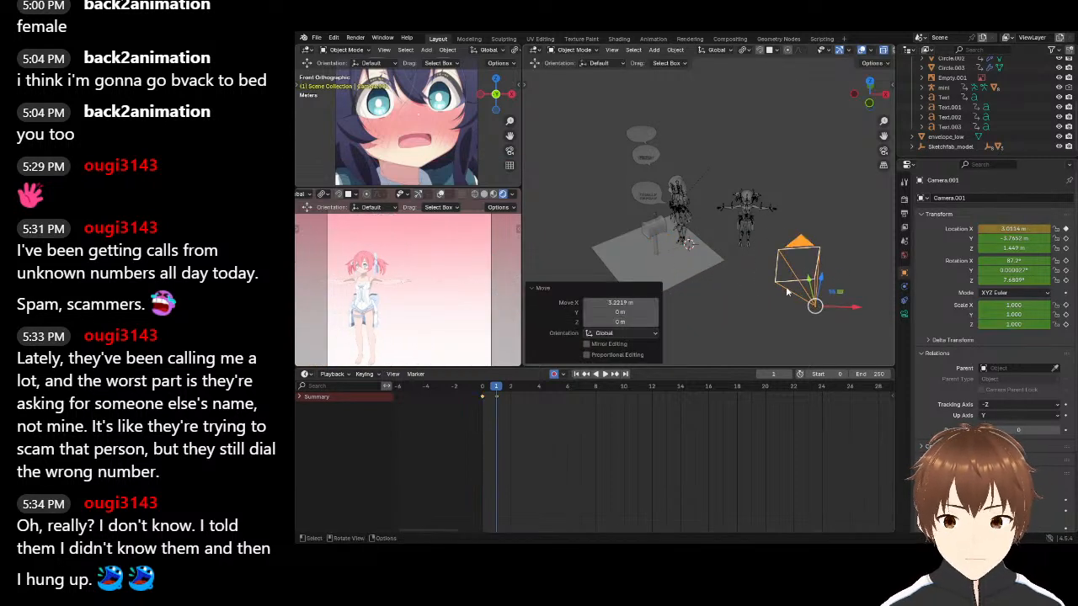
Move the uniformed character's armature along the global X axis into the relocated camera's frame
{"action": "scroll", "coordinate": [695, 194], "scroll_direction": "up", "scroll_amount": 4}
{"action": "left_click", "coordinate": [663, 197]}
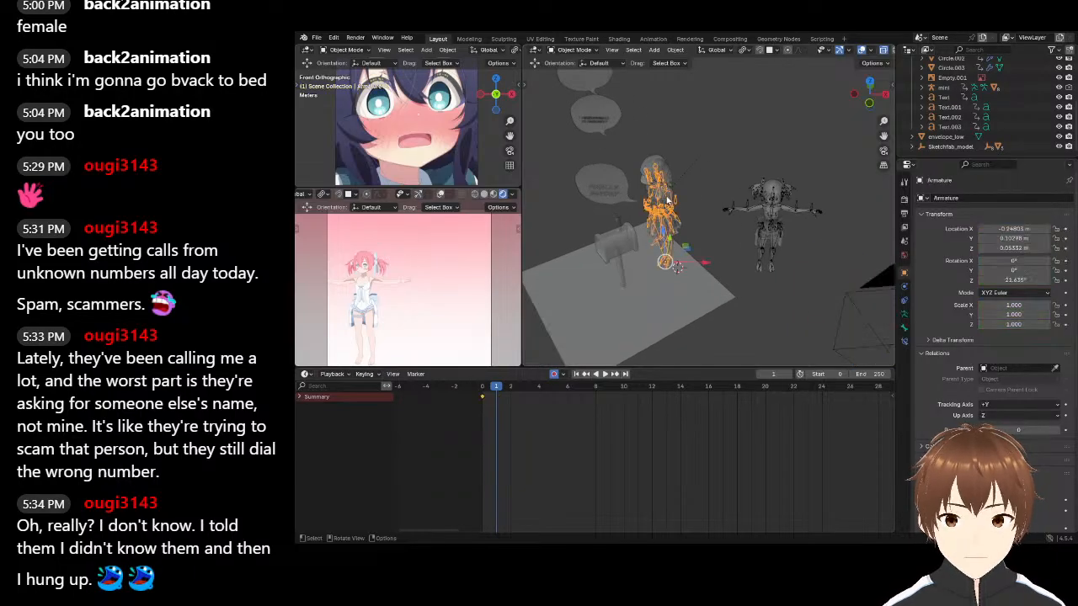
{"action": "key", "text": "g"}
{"action": "key", "text": "x"}
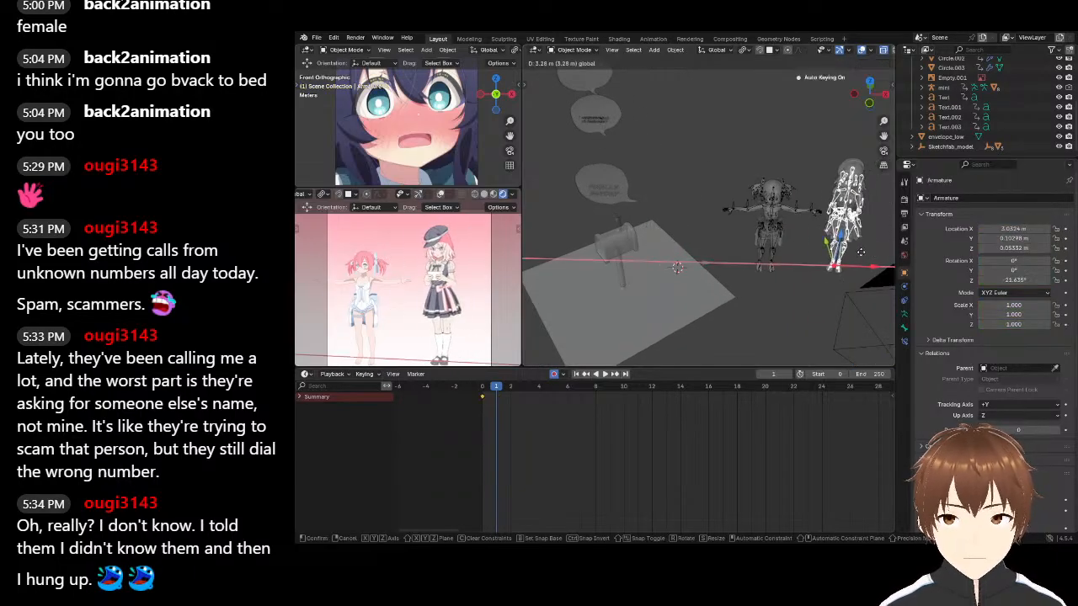
{"action": "left_click", "coordinate": [855, 257]}
Move the mini armature along the global X axis next to the uniformed character
{"action": "left_click", "coordinate": [745, 208]}
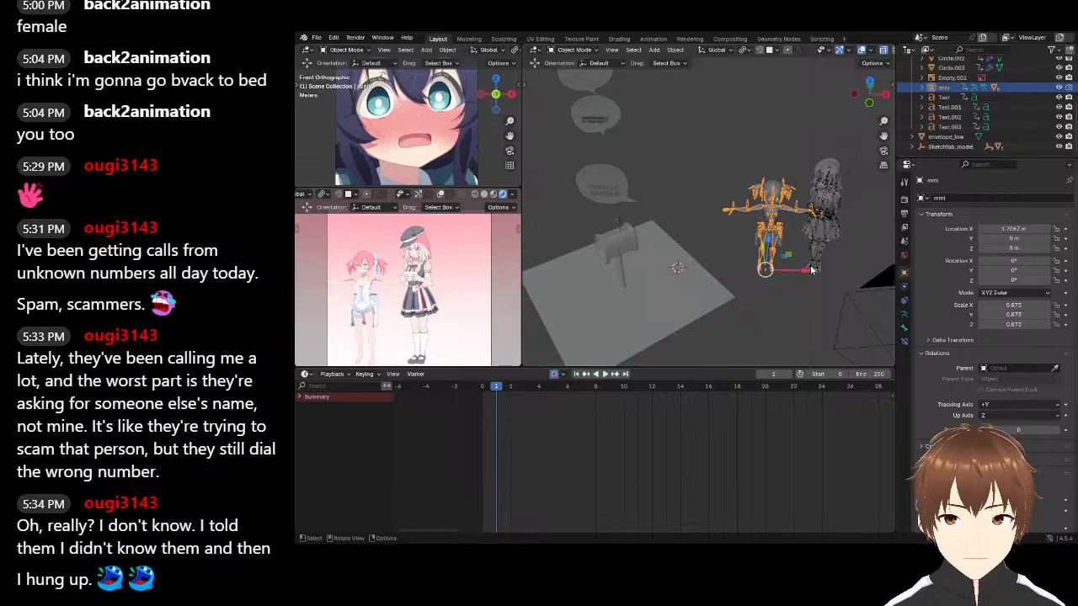
{"action": "key", "text": "g"}
{"action": "key", "text": "x"}
{"action": "left_click", "coordinate": [892, 292]}
Shift the mini armature horizontally about -0.12 m in X and 0.39 m in Y, behind the uniformed character
{"action": "middle_click_drag", "start_coordinate": [892, 292], "coordinate": [755, 225]}
{"action": "scroll", "coordinate": [736, 243], "scroll_direction": "up", "scroll_amount": 4}
{"action": "scroll", "coordinate": [688, 232], "scroll_direction": "up", "scroll_amount": 2}
{"action": "scroll", "coordinate": [690, 232], "scroll_direction": "down", "scroll_amount": 8}
{"action": "key", "text": "g"}
{"action": "key", "text": "shift+z"}
{"action": "left_click", "coordinate": [738, 175]}
Rotate the mini armature about 43° around Z in top view and raise it 0.61409 m
{"action": "scroll", "coordinate": [740, 180], "scroll_direction": "up", "scroll_amount": 5}
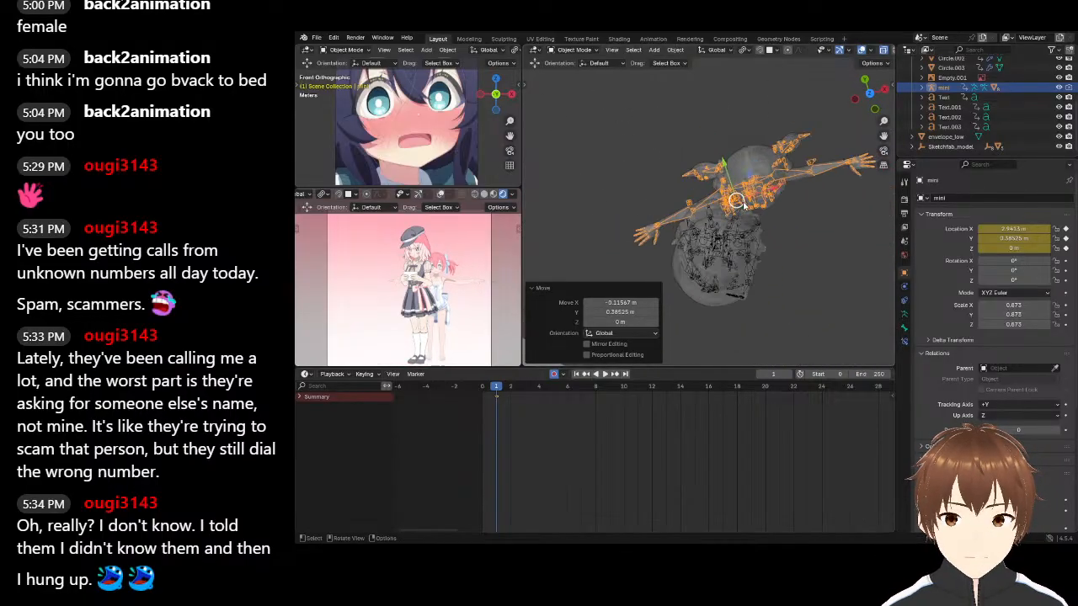
{"action": "key", "text": "r"}
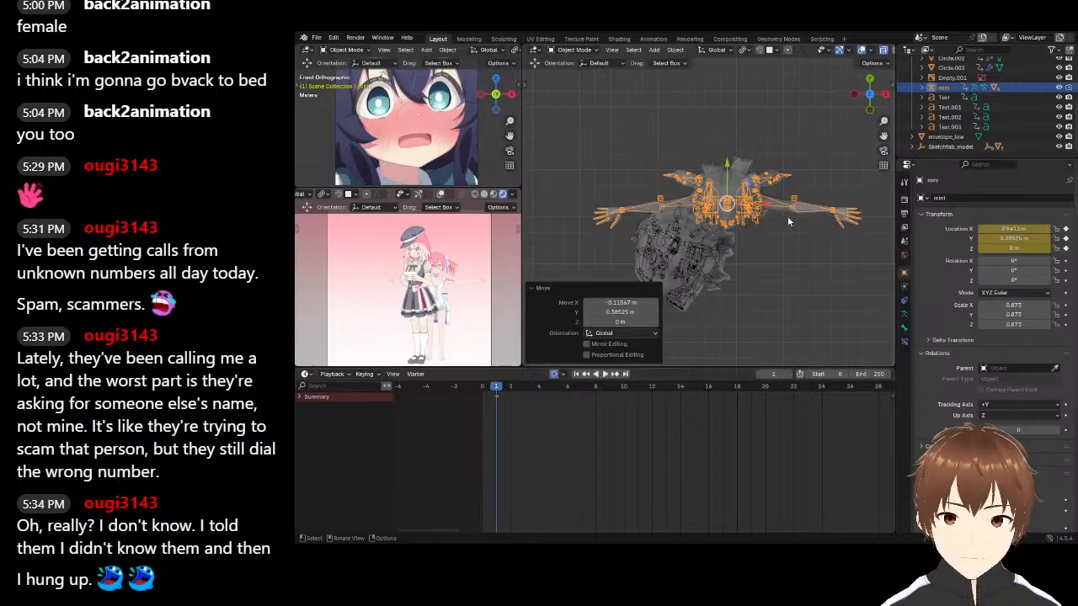
{"action": "left_click", "coordinate": [813, 294]}
{"action": "middle_click_drag", "start_coordinate": [812, 293], "coordinate": [734, 221]}
{"action": "scroll", "coordinate": [734, 220], "scroll_direction": "down", "scroll_amount": 1}
{"action": "left_click_drag", "start_coordinate": [718, 312], "coordinate": [717, 246]}
{"action": "middle_click_drag", "start_coordinate": [692, 178], "coordinate": [809, 179]}
In Pose Mode, move one of the mini armature's hand bones about -0.446 m in Y and rotate it -54.1°
{"action": "left_click", "coordinate": [574, 49]}
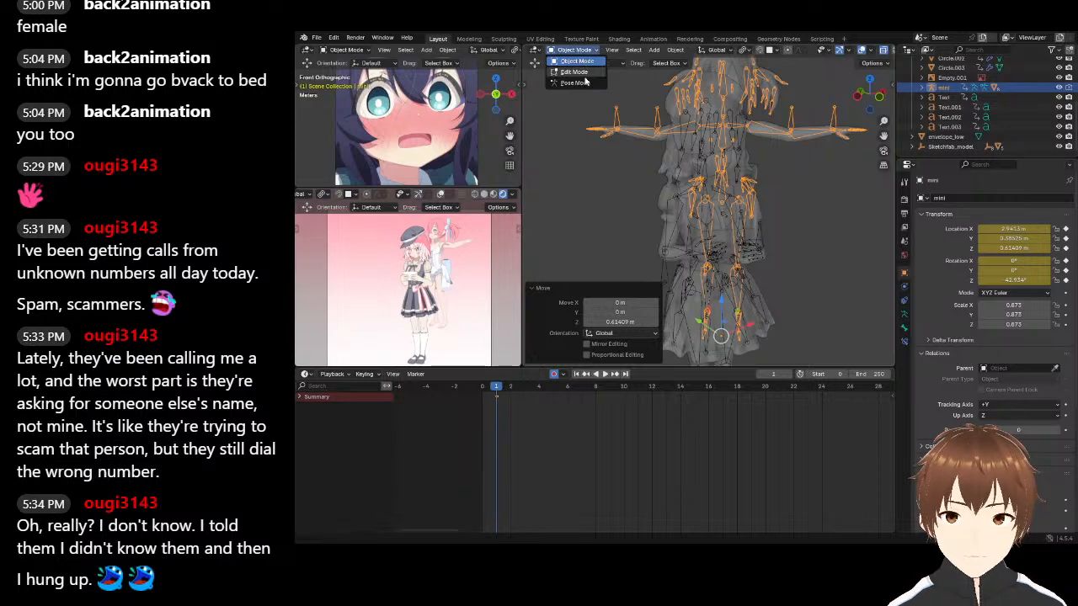
{"action": "left_click", "coordinate": [587, 82]}
{"action": "middle_click_drag", "start_coordinate": [588, 81], "coordinate": [610, 228]}
{"action": "left_click_drag", "start_coordinate": [595, 171], "coordinate": [648, 238]}
{"action": "middle_click_drag", "start_coordinate": [685, 263], "coordinate": [699, 223]}
{"action": "key", "text": "r"}
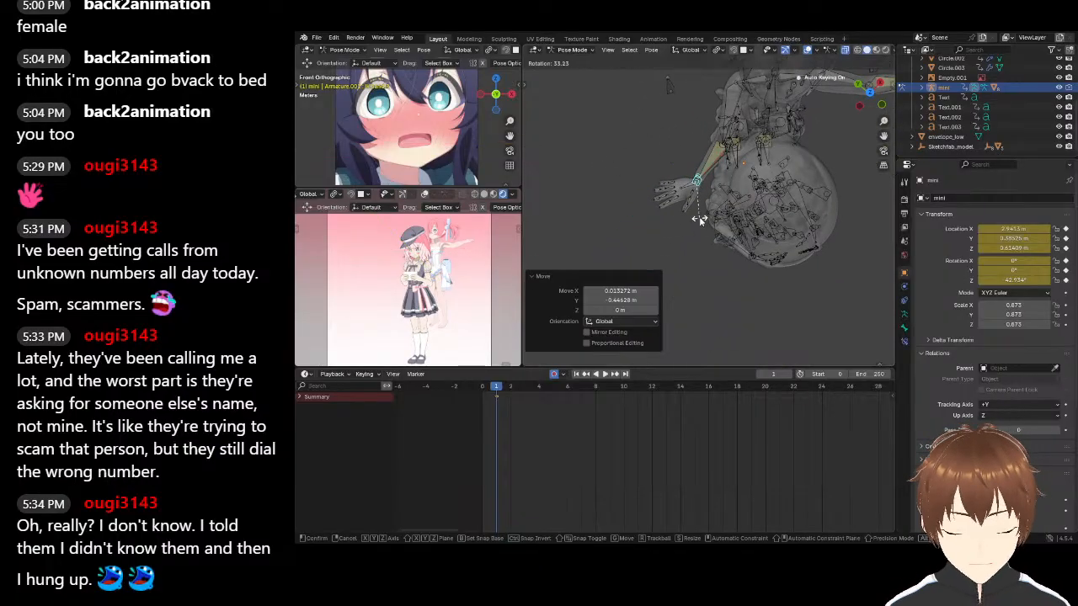
{"action": "left_click", "coordinate": [788, 216]}
Bring the mini armature's other, still outstretched hand toward the uniformed character and rotate it about 58.9°
{"action": "scroll", "coordinate": [846, 185], "scroll_direction": "down", "scroll_amount": 3}
{"action": "middle_click_drag", "start_coordinate": [854, 181], "coordinate": [783, 207], "text": "shift"}
{"action": "scroll", "coordinate": [783, 207], "scroll_direction": "up", "scroll_amount": 3}
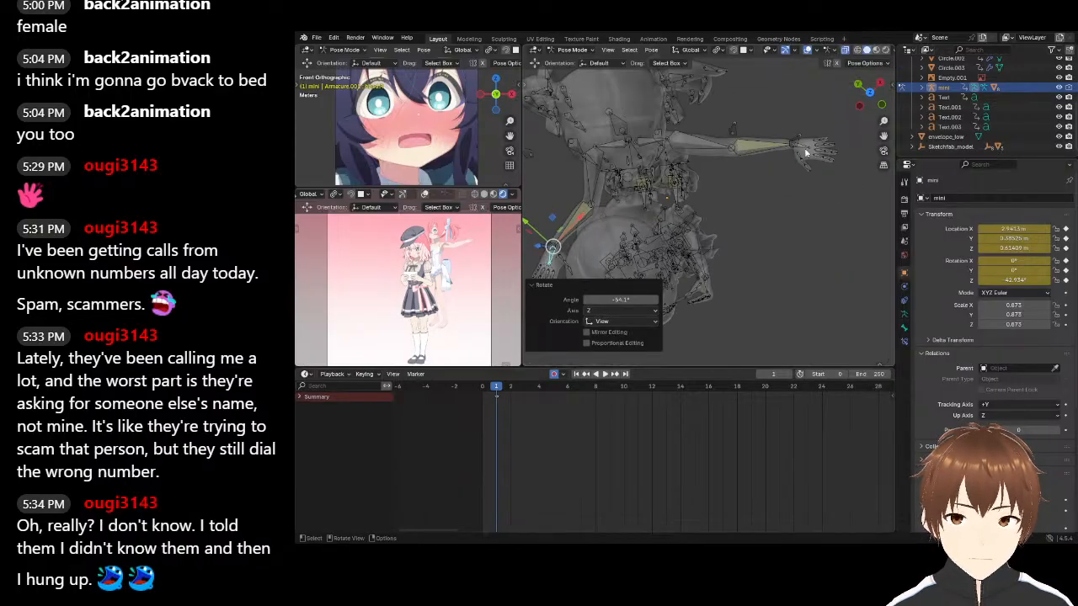
{"action": "left_click", "coordinate": [800, 148]}
{"action": "key", "text": "g"}
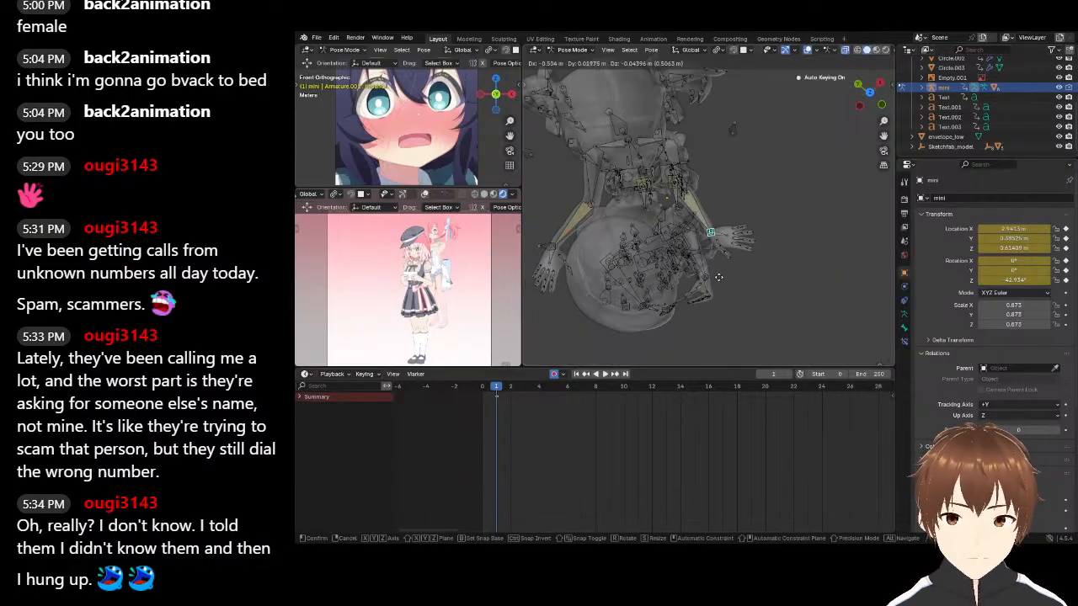
{"action": "left_click", "coordinate": [710, 269]}
{"action": "left_click", "coordinate": [711, 235]}
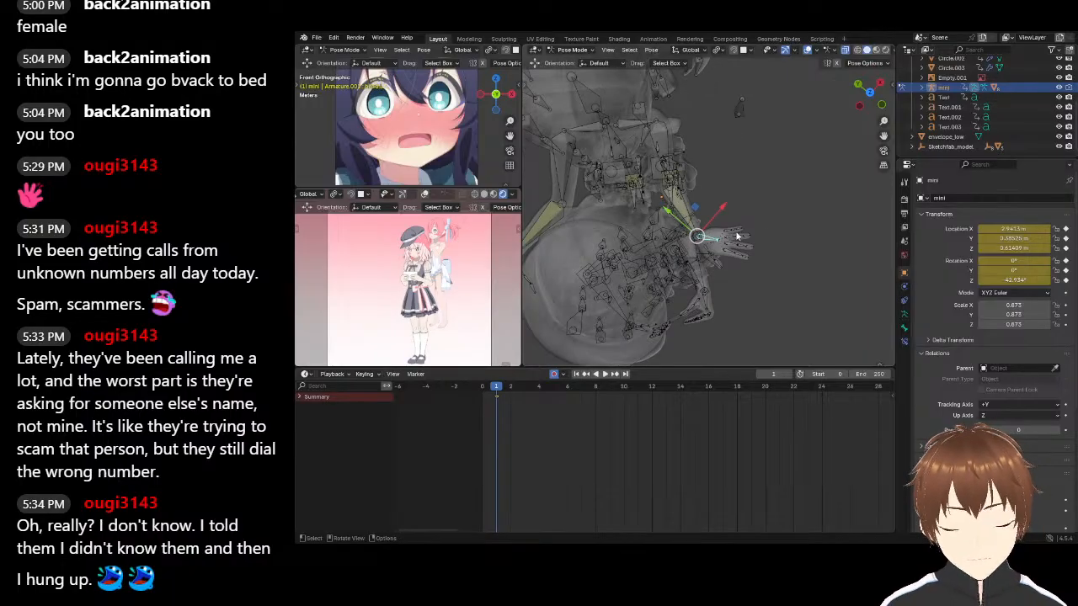
{"action": "key", "text": "r"}
{"action": "left_click", "coordinate": [759, 265]}
{"action": "middle_click_drag", "start_coordinate": [759, 265], "coordinate": [799, 84]}
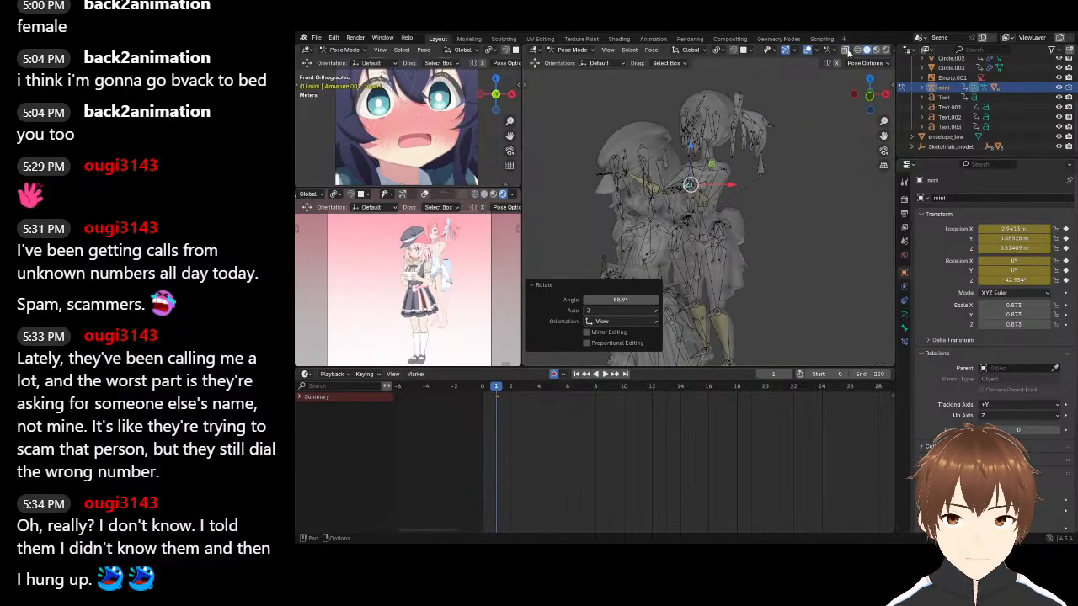
Turn off X-ray display in the main viewport and put the mini armature back into Pose Mode
{"action": "left_click", "coordinate": [557, 50]}
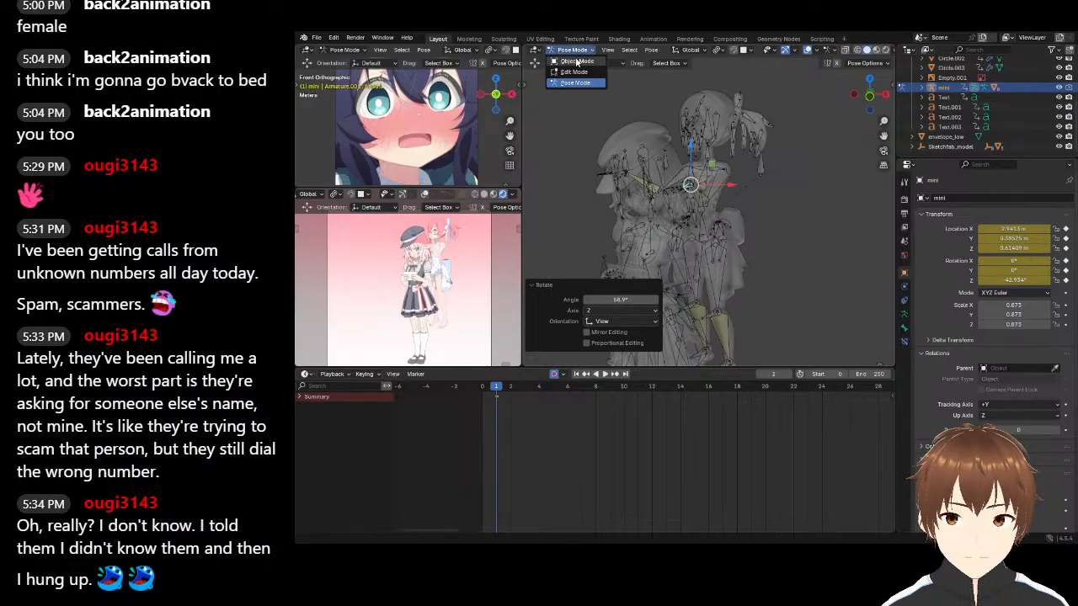
{"action": "left_click", "coordinate": [564, 69]}
{"action": "left_click", "coordinate": [881, 50]}
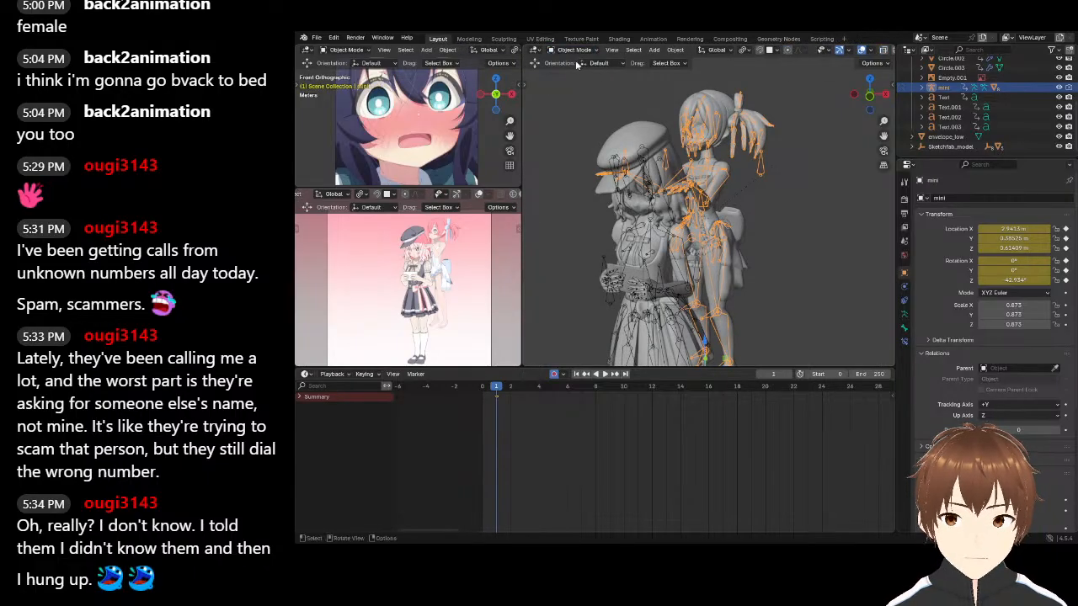
{"action": "left_click", "coordinate": [574, 50]}
{"action": "left_click", "coordinate": [579, 83]}
{"action": "scroll", "coordinate": [734, 187], "scroll_direction": "up", "scroll_amount": 3}
{"action": "middle_click_drag", "start_coordinate": [741, 192], "coordinate": [764, 130], "text": "shift"}
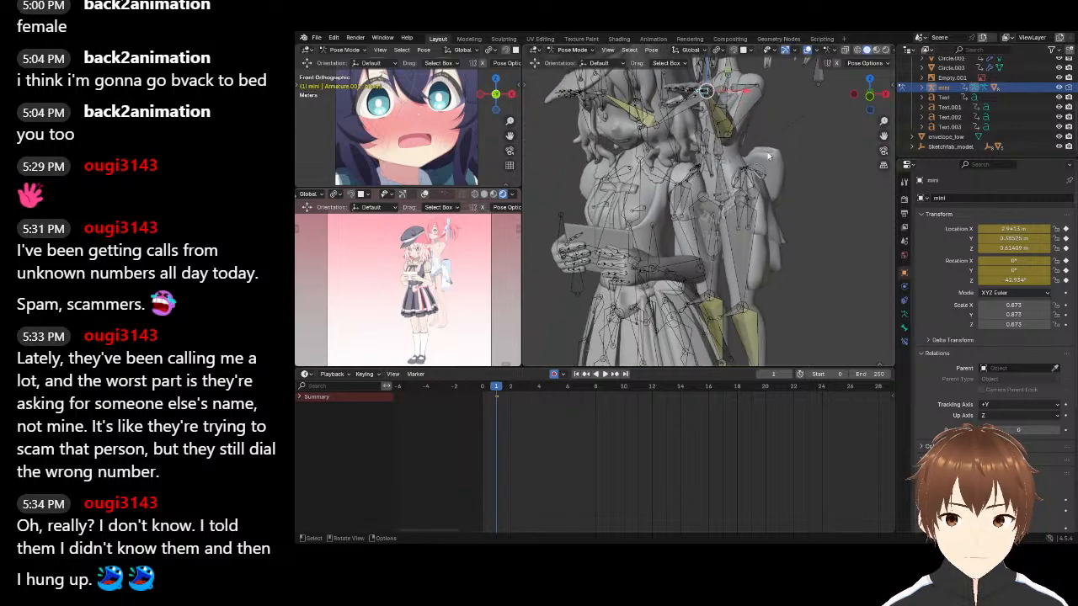
Look through the camera, lock it to the view, and move it in on the upper bodies of the two characters
{"action": "mouse_move", "coordinate": [772, 203]}
{"action": "middle_mouse_down"}
{"action": "mouse_move", "coordinate": [801, 214]}
{"action": "mouse_move", "coordinate": [784, 144]}
{"action": "mouse_move", "coordinate": [781, 250]}
{"action": "mouse_move", "coordinate": [777, 199]}
{"action": "middle_mouse_up"}
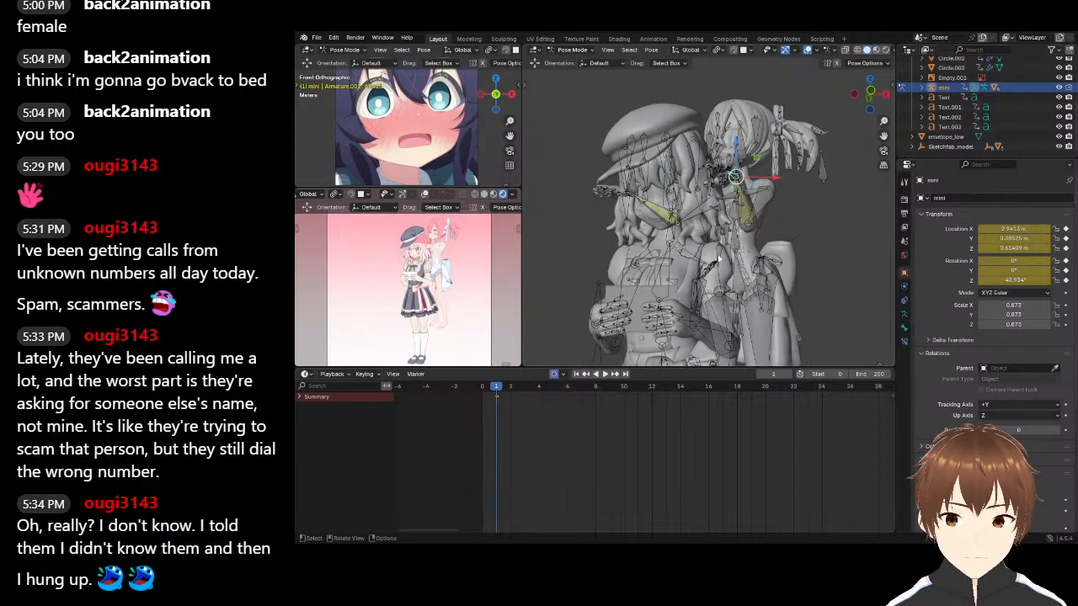
{"action": "middle_click_drag", "start_coordinate": [722, 241], "coordinate": [723, 239]}
{"action": "key", "text": "KP_0"}
{"action": "scroll", "coordinate": [725, 238], "scroll_direction": "up", "scroll_amount": 4}
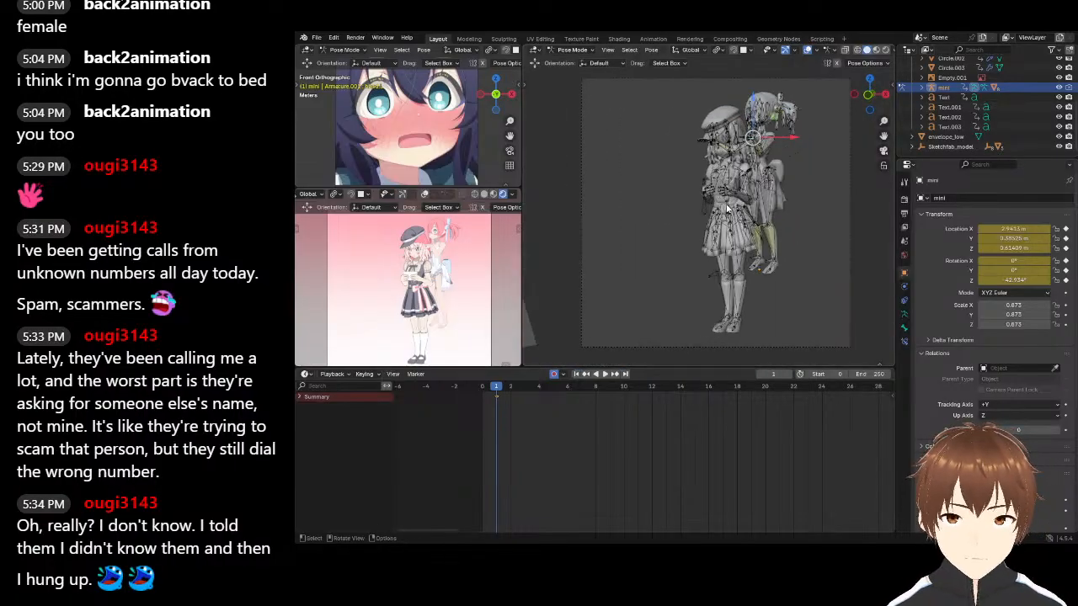
{"action": "scroll", "coordinate": [724, 238], "scroll_direction": "down", "scroll_amount": 2}
{"action": "scroll", "coordinate": [724, 238], "scroll_direction": "up", "scroll_amount": 1}
{"action": "key", "text": "n"}
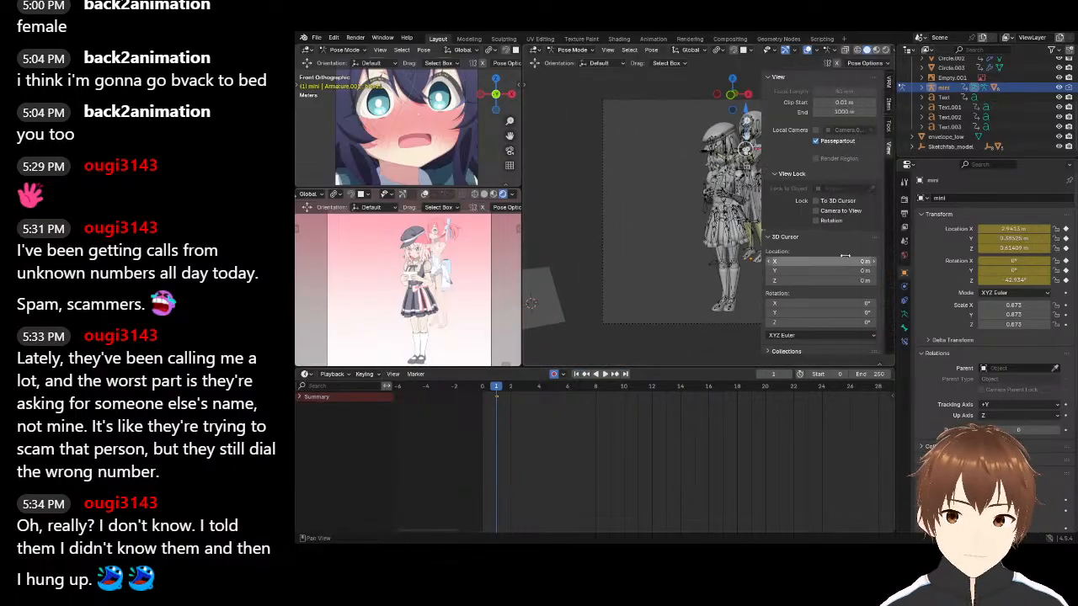
{"action": "left_click", "coordinate": [816, 212]}
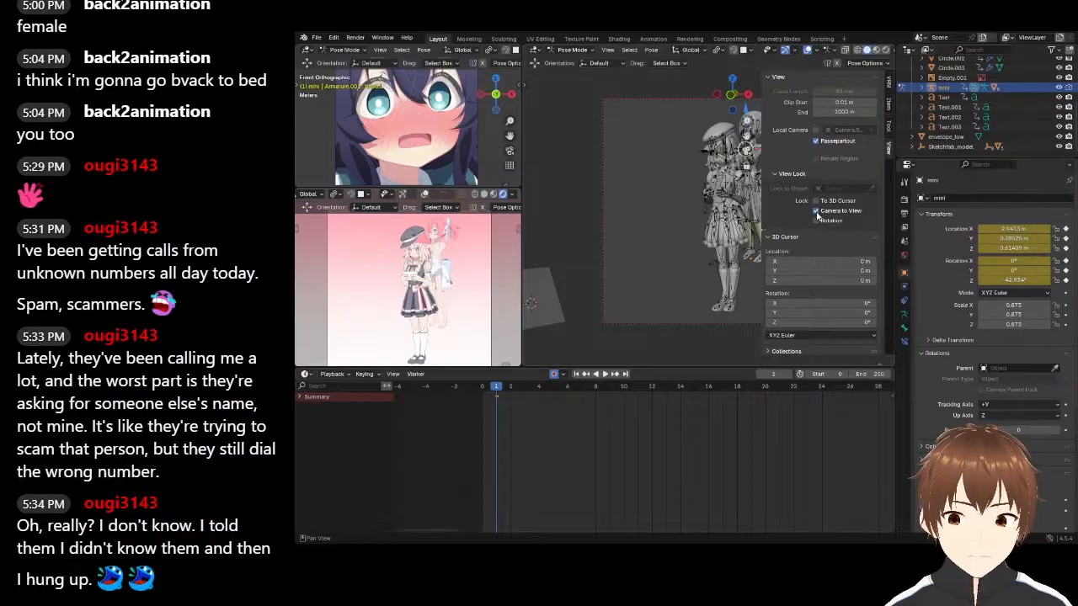
{"action": "key", "text": "n"}
{"action": "scroll", "coordinate": [765, 181], "scroll_direction": "up", "scroll_amount": 4}
{"action": "middle_click_drag", "start_coordinate": [764, 181], "coordinate": [762, 210], "text": "shift"}
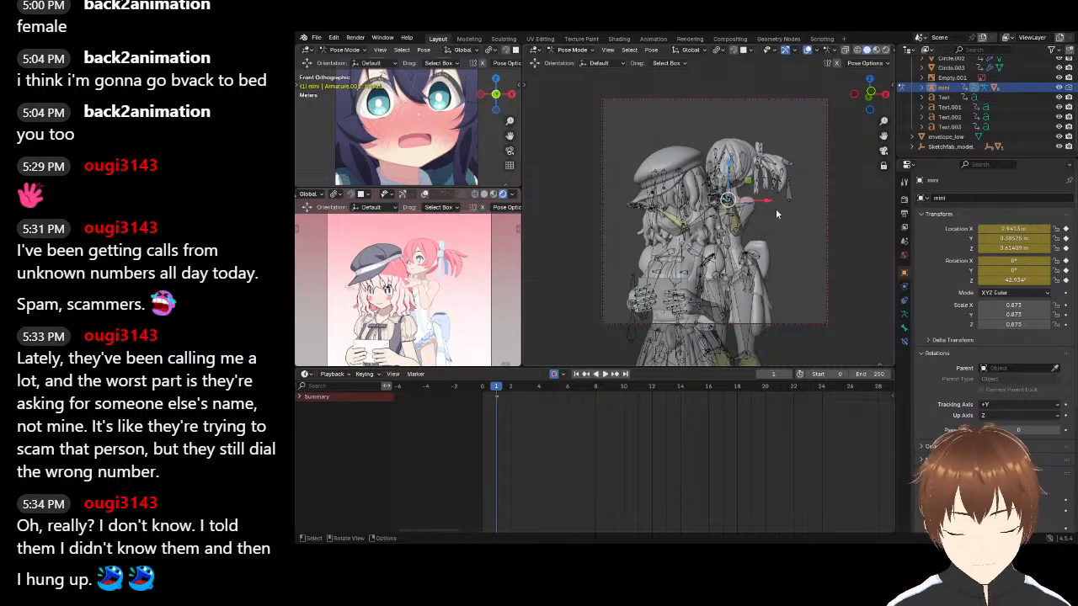
Pull the camera back to frame both characters from the heads to below the uniformed character's skirt, and unlock it from the view
{"action": "scroll", "coordinate": [699, 240], "scroll_direction": "down", "scroll_amount": 3}
{"action": "middle_click_drag", "start_coordinate": [710, 234], "coordinate": [722, 204], "text": "shift"}
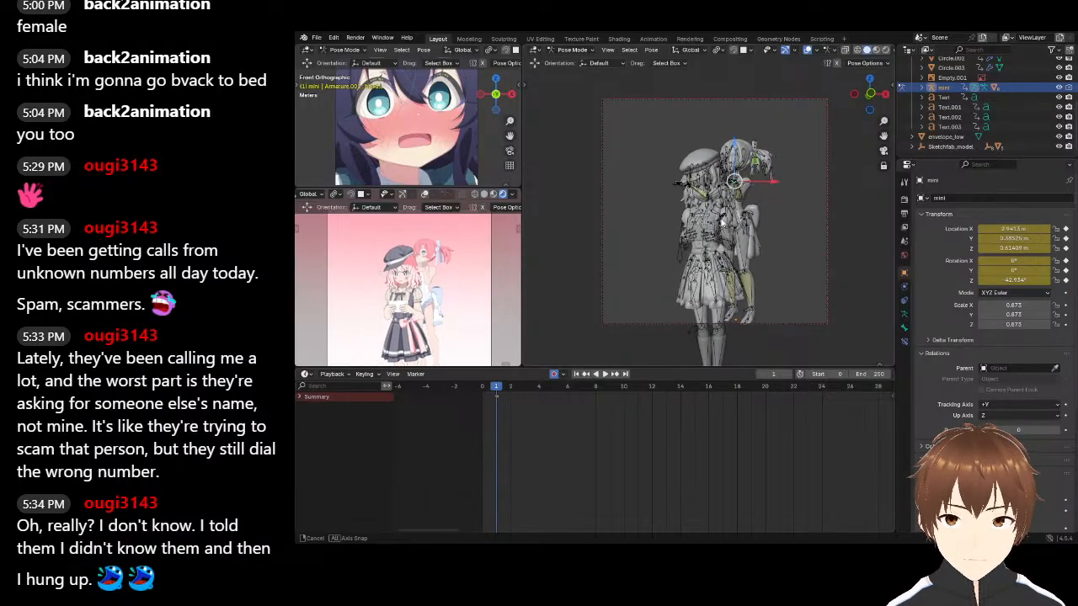
{"action": "scroll", "coordinate": [418, 276], "scroll_direction": "down", "scroll_amount": 2}
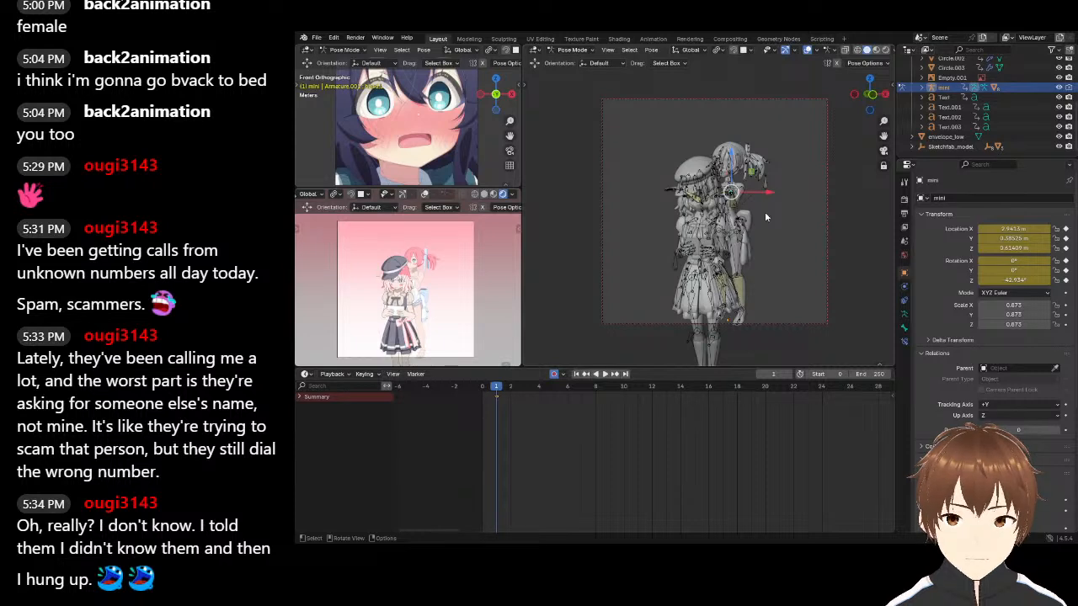
{"action": "scroll", "coordinate": [756, 218], "scroll_direction": "up", "scroll_amount": 1}
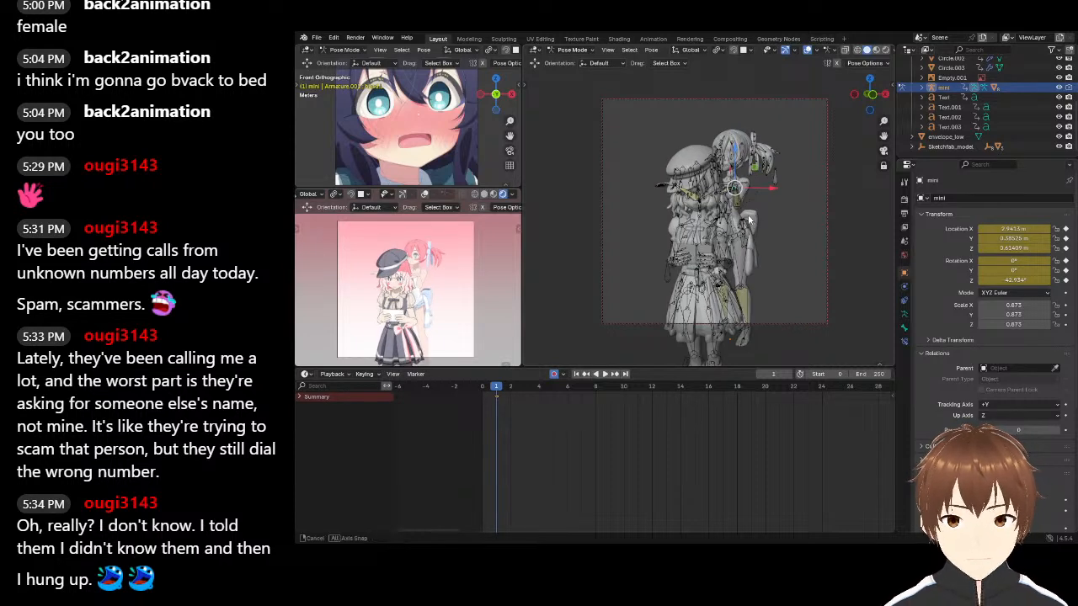
{"action": "middle_click_drag", "start_coordinate": [749, 219], "coordinate": [748, 218]}
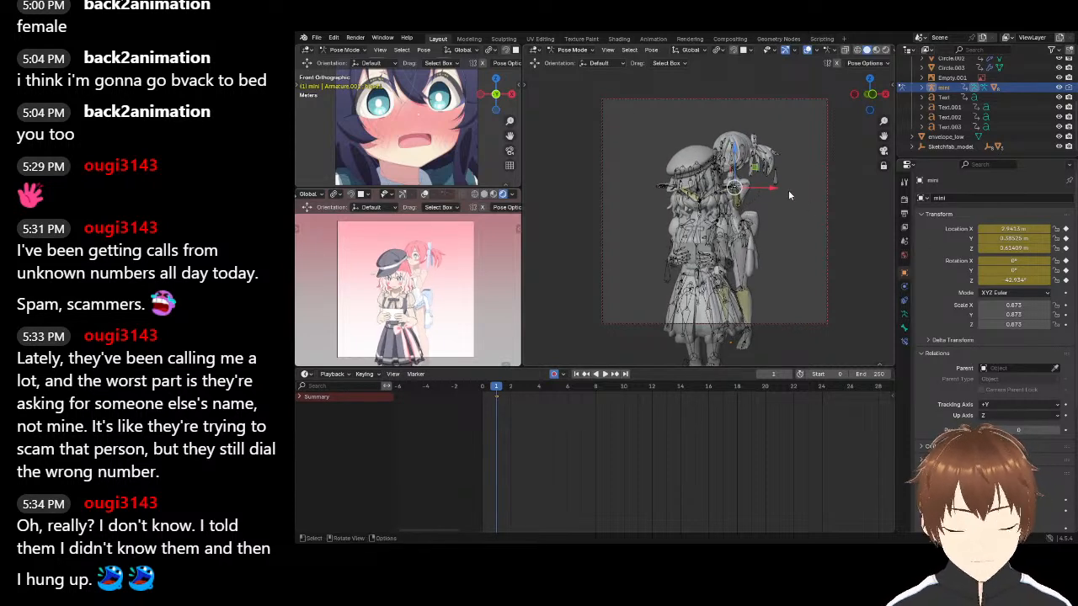
{"action": "key", "text": "n"}
{"action": "left_click", "coordinate": [816, 211]}
{"action": "key", "text": "n"}
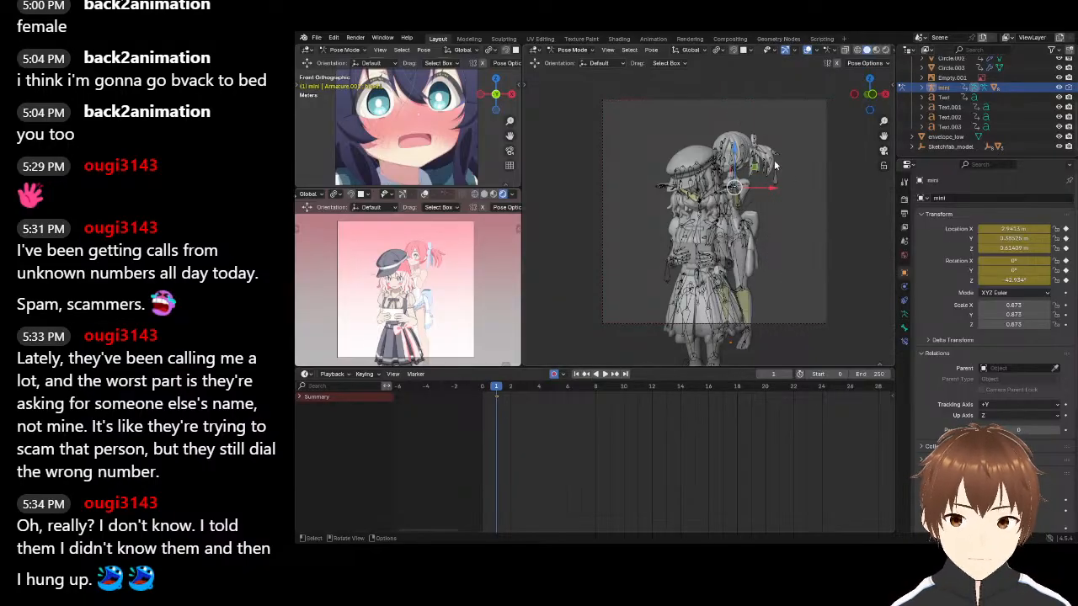
Move the mini armature's foot bones forward and up beside the uniformed character's skirt
{"action": "middle_click_drag", "start_coordinate": [798, 179], "coordinate": [728, 186]}
{"action": "left_click", "coordinate": [802, 291]}
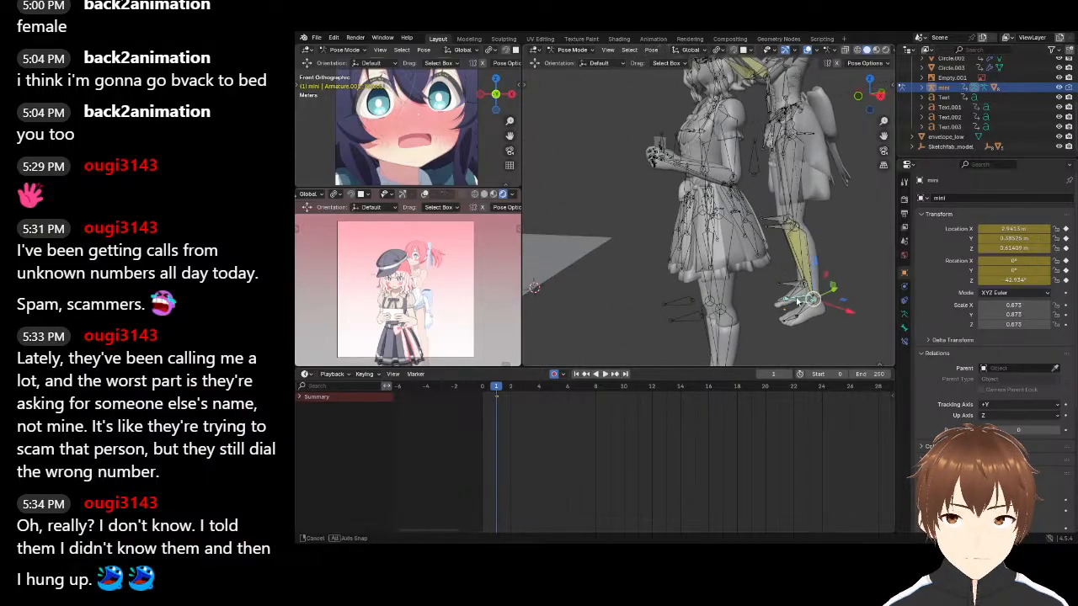
{"action": "middle_click_drag", "start_coordinate": [802, 291], "coordinate": [784, 291]}
{"action": "key", "text": "g"}
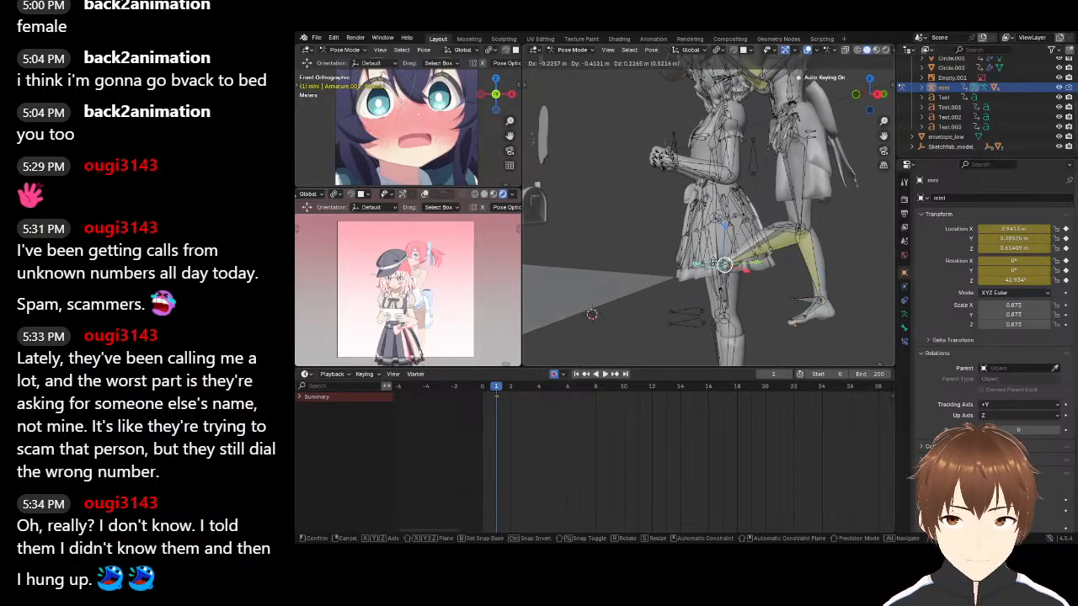
{"action": "left_click", "coordinate": [687, 256]}
{"action": "middle_click_drag", "start_coordinate": [687, 256], "coordinate": [664, 266]}
{"action": "left_click_drag", "start_coordinate": [632, 259], "coordinate": [742, 201]}
{"action": "scroll", "coordinate": [749, 199], "scroll_direction": "up", "scroll_amount": 3}
{"action": "middle_click_drag", "start_coordinate": [755, 198], "coordinate": [674, 199]}
{"action": "left_click_drag", "start_coordinate": [661, 193], "coordinate": [616, 171]}
{"action": "middle_click_drag", "start_coordinate": [619, 171], "coordinate": [722, 227]}
Adjust the mini armature's leg controls, raising one by about 0.72 m and moving it outward to bend the knee
{"action": "scroll", "coordinate": [715, 183], "scroll_direction": "down", "scroll_amount": 2}
{"action": "key", "text": "g"}
{"action": "left_click", "coordinate": [751, 148]}
{"action": "middle_click_drag", "start_coordinate": [751, 149], "coordinate": [762, 181]}
{"action": "key", "text": "g"}
{"action": "left_click", "coordinate": [778, 157]}
{"action": "key", "text": "g"}
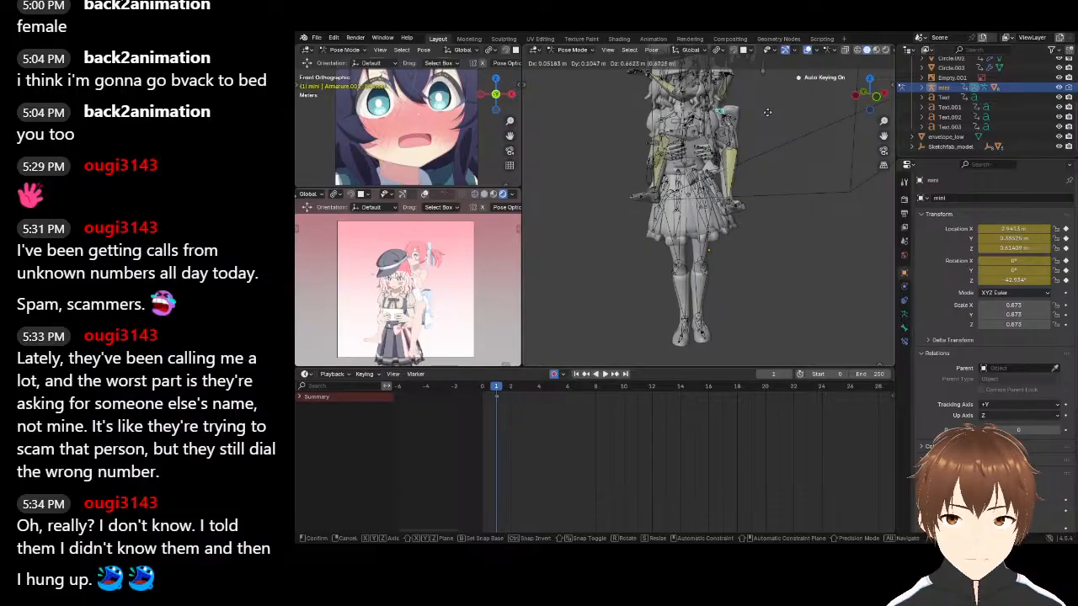
{"action": "right_click", "coordinate": [765, 113]}
{"action": "key", "text": "g"}
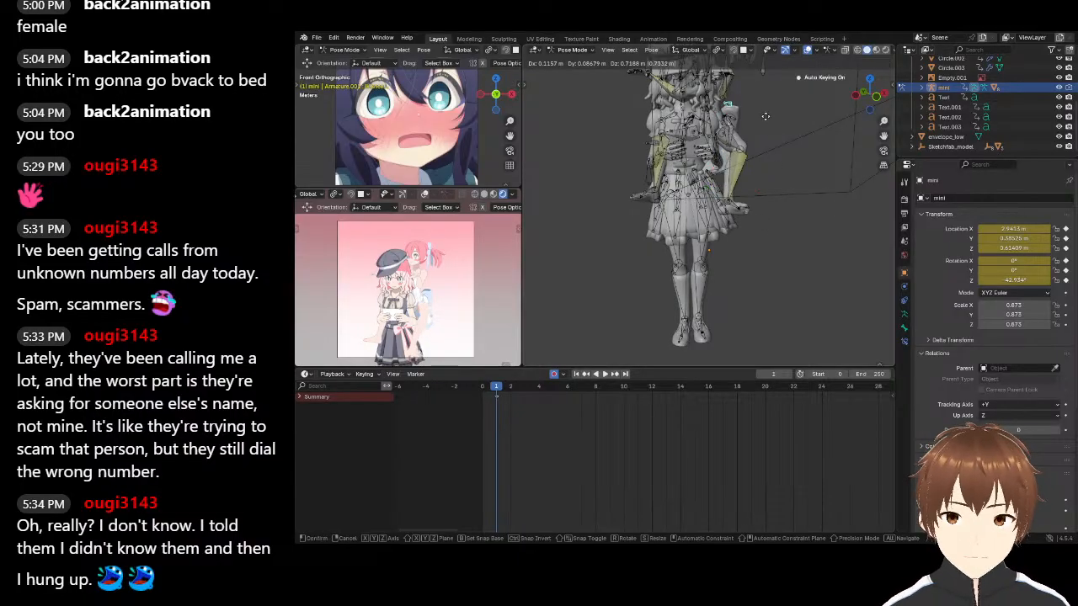
{"action": "left_click", "coordinate": [780, 134]}
In Object Mode, rotate the mini armature -18.4° around Z in top view and move it -0.19264 m in X and 0.14176 m in Y
{"action": "middle_click_drag", "start_coordinate": [781, 134], "coordinate": [739, 175]}
{"action": "key", "text": "Tab"}
{"action": "key", "text": "Tab"}
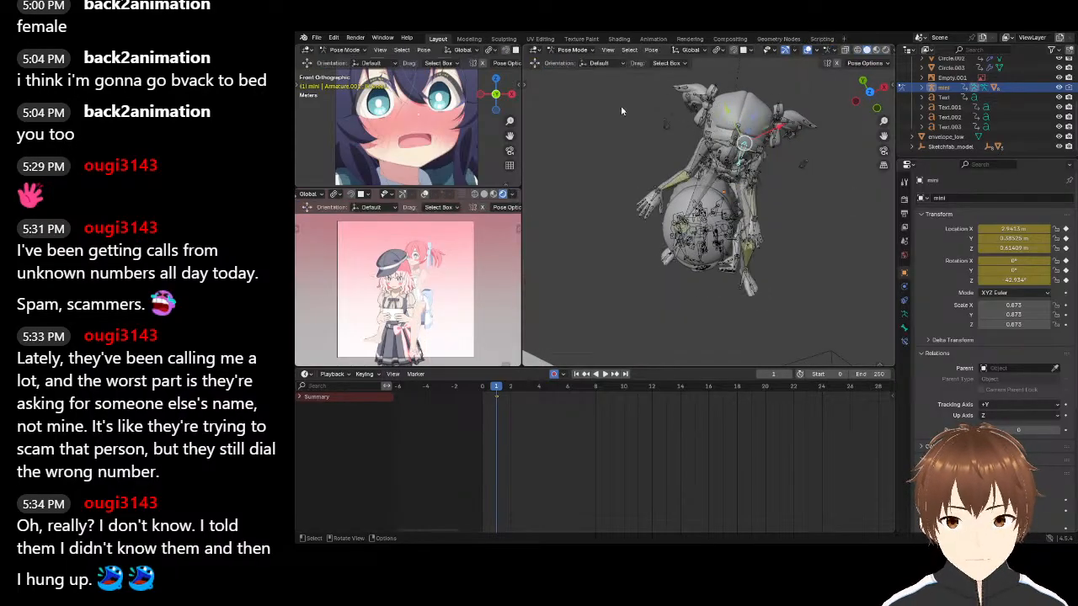
{"action": "left_click", "coordinate": [576, 50]}
{"action": "left_click", "coordinate": [578, 62]}
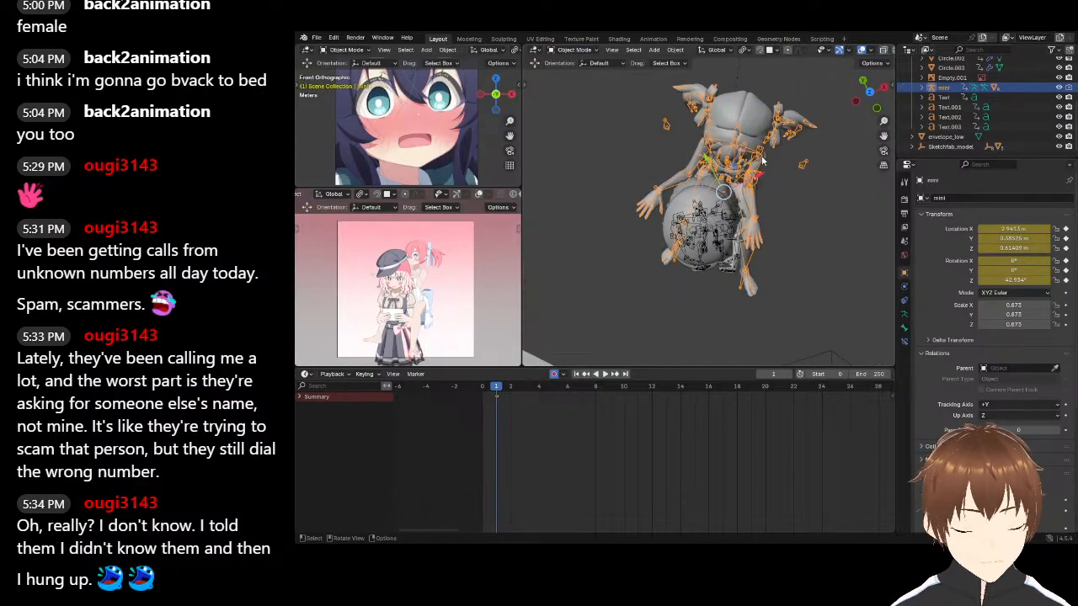
{"action": "key", "text": "KP_7"}
{"action": "key", "text": "r"}
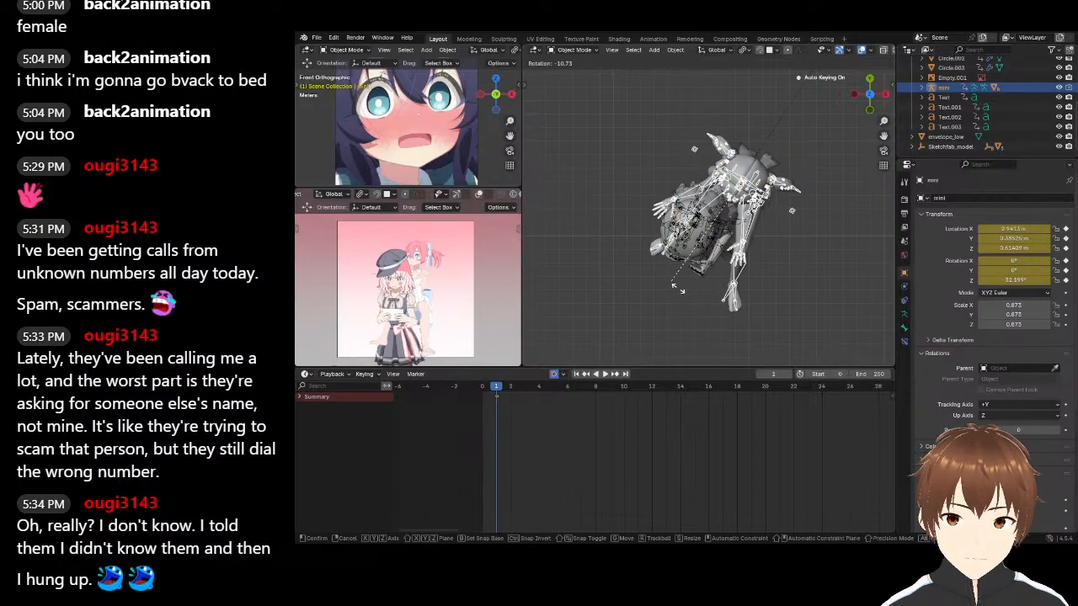
{"action": "left_click", "coordinate": [721, 286]}
{"action": "key", "text": "g"}
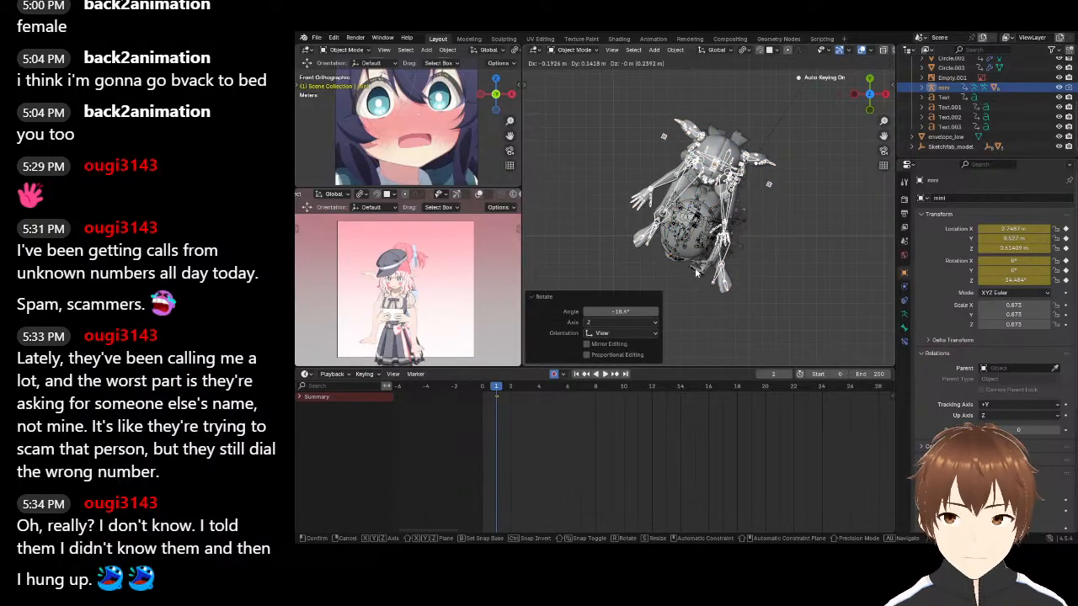
{"action": "left_click", "coordinate": [695, 270]}
{"action": "key", "text": "space"}
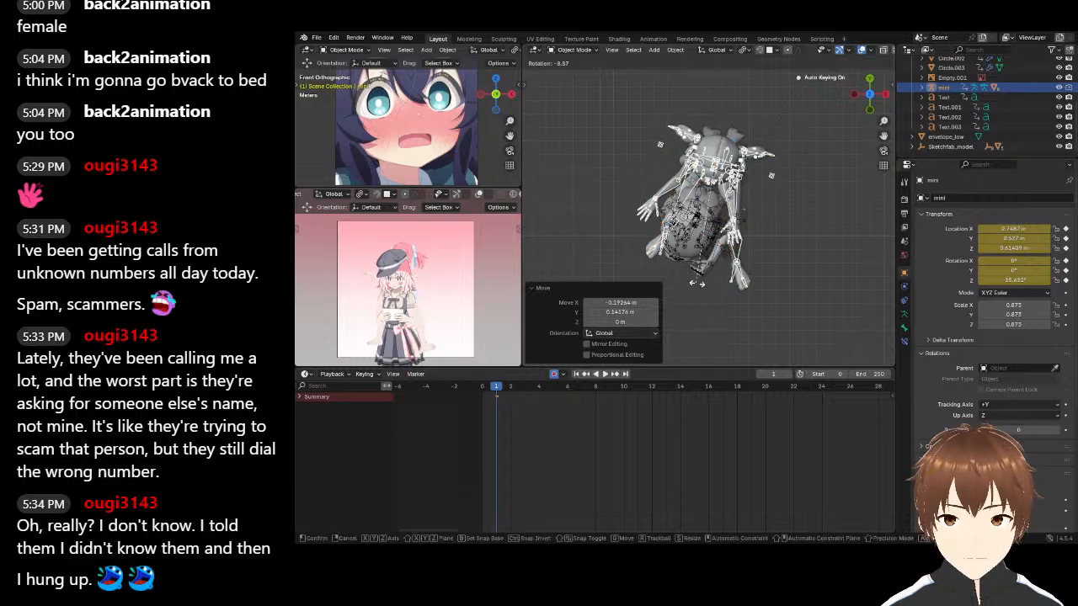
{"action": "key", "text": "Escape"}
{"action": "mouse_move", "coordinate": [763, 238]}
{"action": "middle_mouse_down"}
{"action": "mouse_move", "coordinate": [734, 141]}
{"action": "mouse_move", "coordinate": [773, 133]}
{"action": "mouse_move", "coordinate": [728, 138]}
{"action": "mouse_move", "coordinate": [763, 162]}
{"action": "middle_mouse_up"}
{"action": "left_click", "coordinate": [881, 51]}
{"action": "mouse_move", "coordinate": [654, 162]}
{"action": "middle_mouse_down"}
{"action": "mouse_move", "coordinate": [728, 158]}
{"action": "mouse_move", "coordinate": [679, 145]}
{"action": "mouse_move", "coordinate": [695, 194]}
{"action": "mouse_move", "coordinate": [724, 165]}
{"action": "mouse_move", "coordinate": [695, 206]}
{"action": "mouse_move", "coordinate": [677, 155]}
{"action": "middle_mouse_up"}
{"action": "left_click", "coordinate": [858, 50]}
{"action": "scroll", "coordinate": [699, 156], "scroll_direction": "down", "scroll_amount": 1}
{"action": "key", "text": "r"}
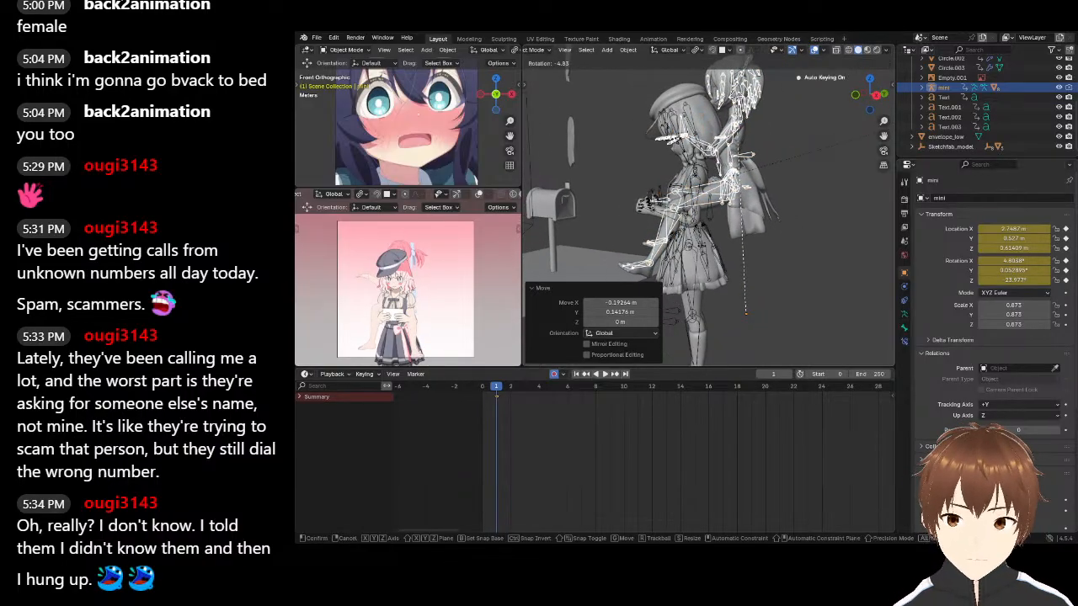
{"action": "right_click", "coordinate": [745, 312]}
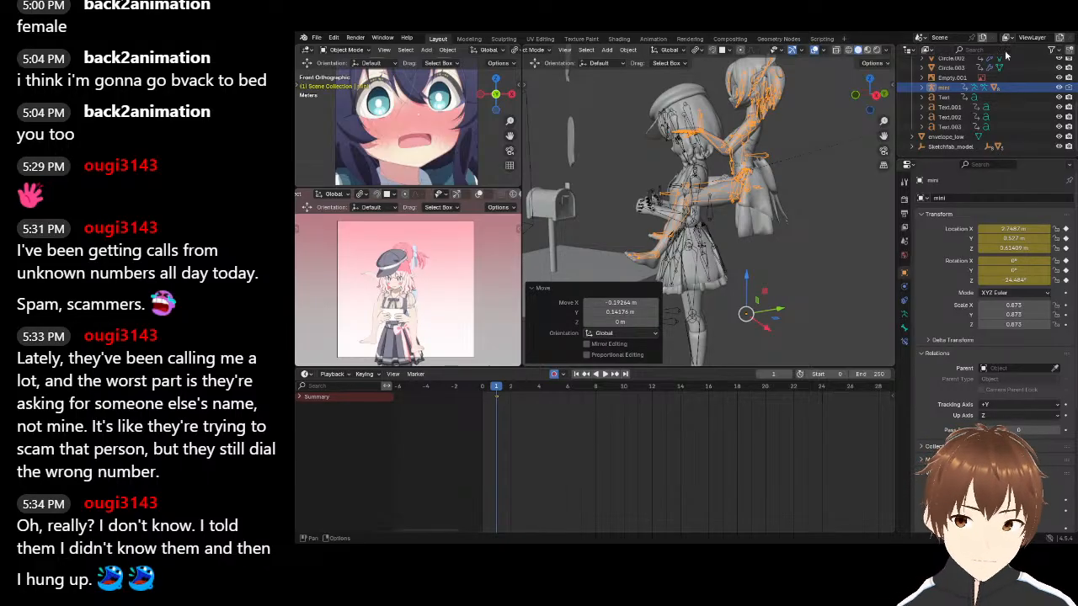
{"action": "mouse_move", "coordinate": [764, 205]}
{"action": "middle_mouse_down"}
{"action": "mouse_move", "coordinate": [795, 182]}
{"action": "mouse_move", "coordinate": [761, 202]}
{"action": "middle_mouse_up"}
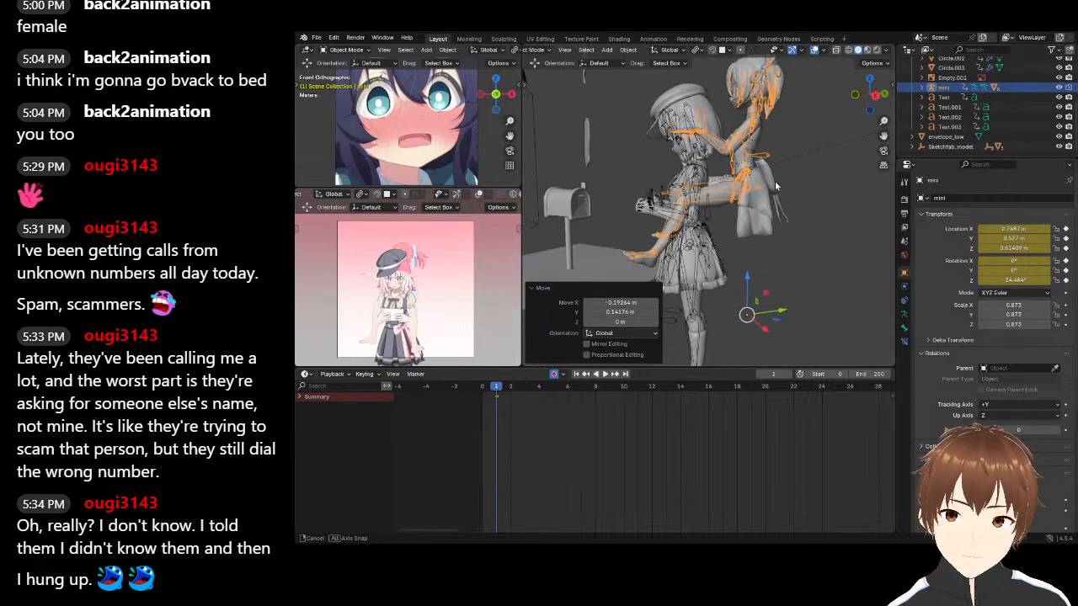
Put the mini armature back into Pose Mode
{"action": "scroll", "coordinate": [544, 51], "scroll_direction": "up", "scroll_amount": 3}
{"action": "left_click", "coordinate": [572, 51]}
{"action": "left_click", "coordinate": [574, 82]}
{"action": "scroll", "coordinate": [628, 177], "scroll_direction": "up", "scroll_amount": 2}
{"action": "middle_click_drag", "start_coordinate": [628, 239], "coordinate": [665, 229], "text": "shift"}
{"action": "middle_click_drag", "start_coordinate": [675, 329], "coordinate": [653, 178]}
{"action": "left_click", "coordinate": [569, 51]}
{"action": "left_click", "coordinate": [569, 60]}
{"action": "left_click", "coordinate": [569, 50]}
{"action": "left_click", "coordinate": [573, 82]}
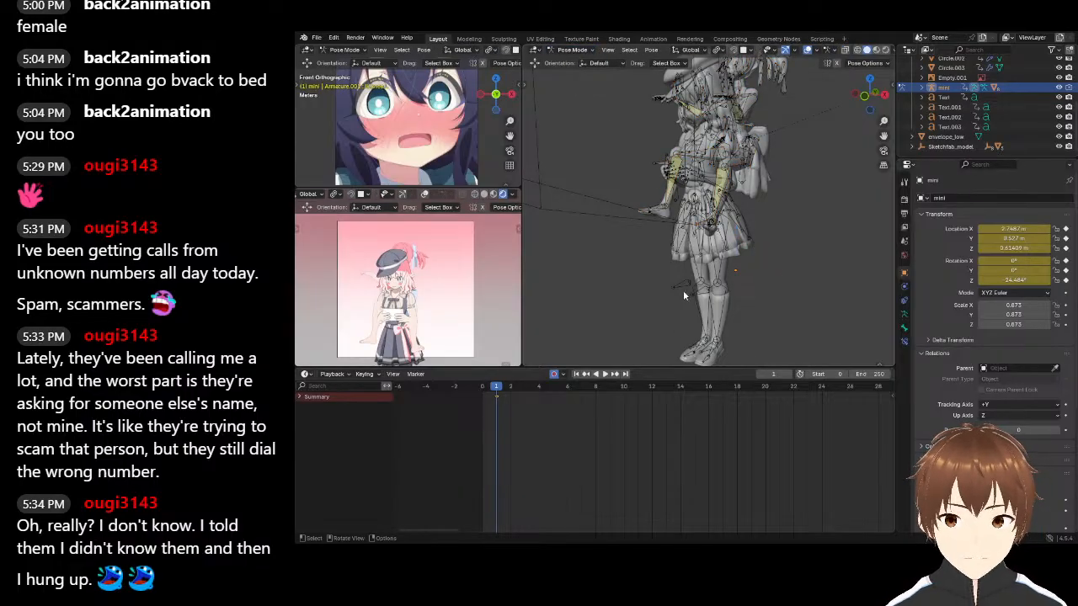
Lower the mini armature's raised feet, moving the second one about 0.037 m in X, 0.114 m in Y and -0.352 m in Z
{"action": "middle_click_drag", "start_coordinate": [681, 295], "coordinate": [692, 291]}
{"action": "middle_click_drag", "start_coordinate": [578, 87], "coordinate": [591, 214]}
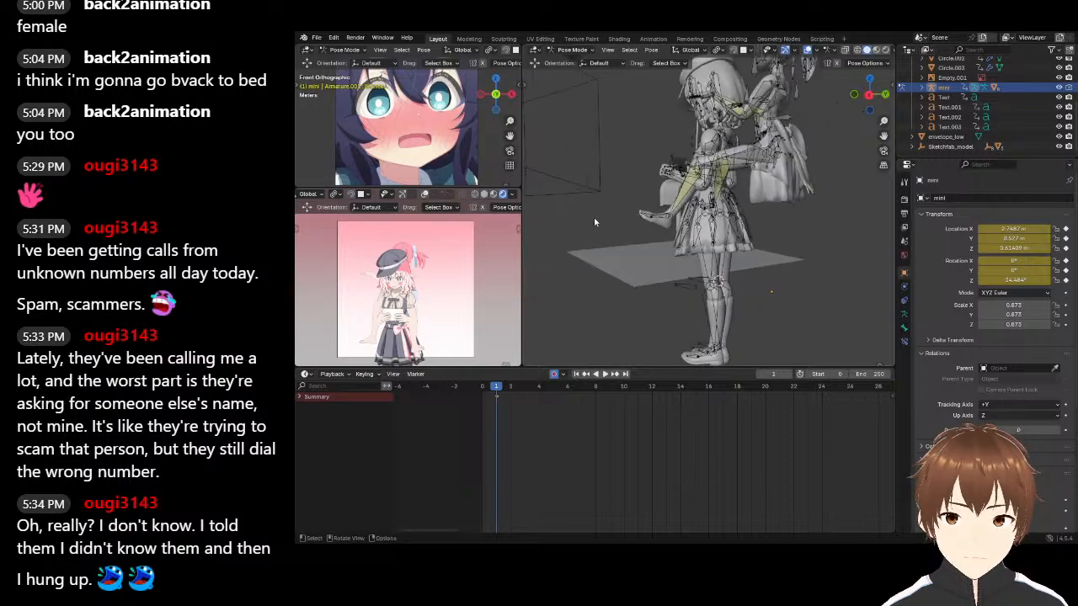
{"action": "middle_click_drag", "start_coordinate": [659, 213], "coordinate": [685, 279]}
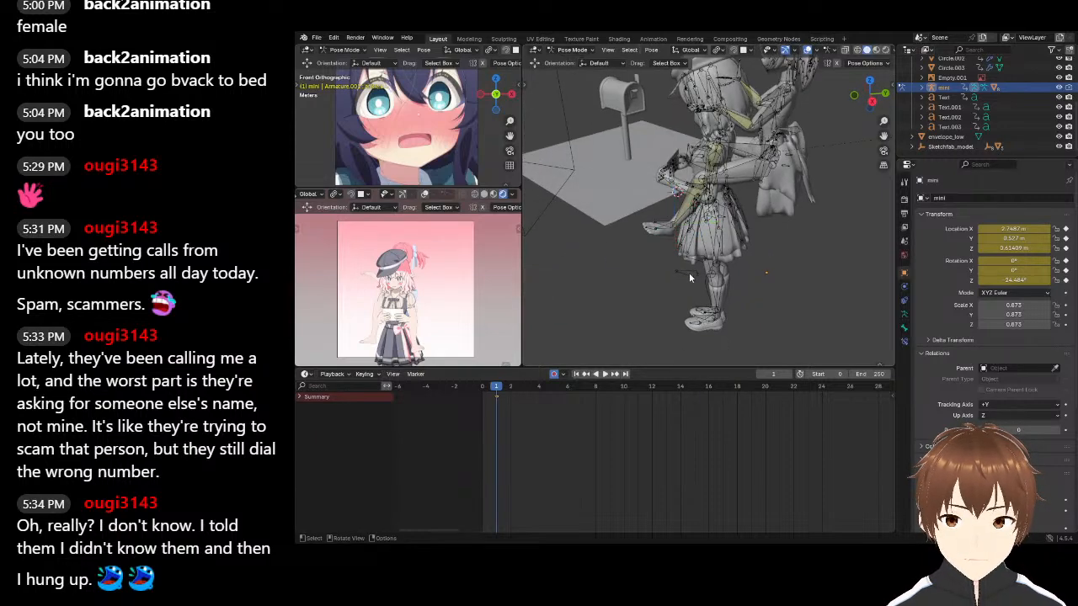
{"action": "middle_click_drag", "start_coordinate": [662, 235], "coordinate": [808, 255]}
{"action": "key", "text": "g"}
{"action": "left_click", "coordinate": [792, 272]}
{"action": "key", "text": "g"}
{"action": "left_click", "coordinate": [762, 289]}
{"action": "left_click", "coordinate": [751, 222]}
{"action": "key", "text": "g"}
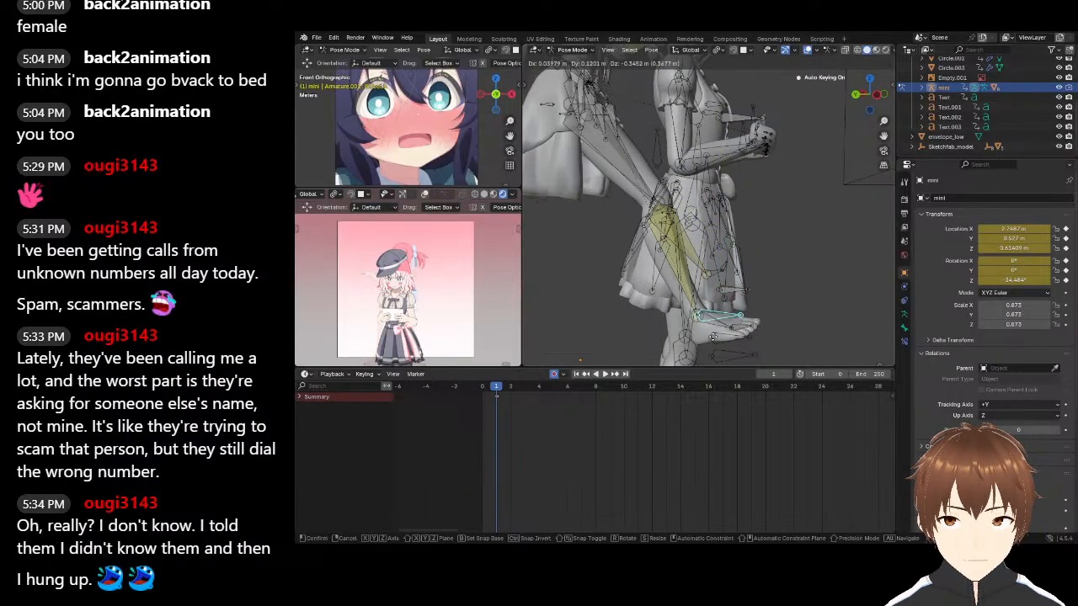
{"action": "left_click", "coordinate": [709, 349]}
Bring one of the mini armature's hand bones down and forward over the uniformed character's shoulder
{"action": "middle_click_drag", "start_coordinate": [713, 217], "coordinate": [734, 179]}
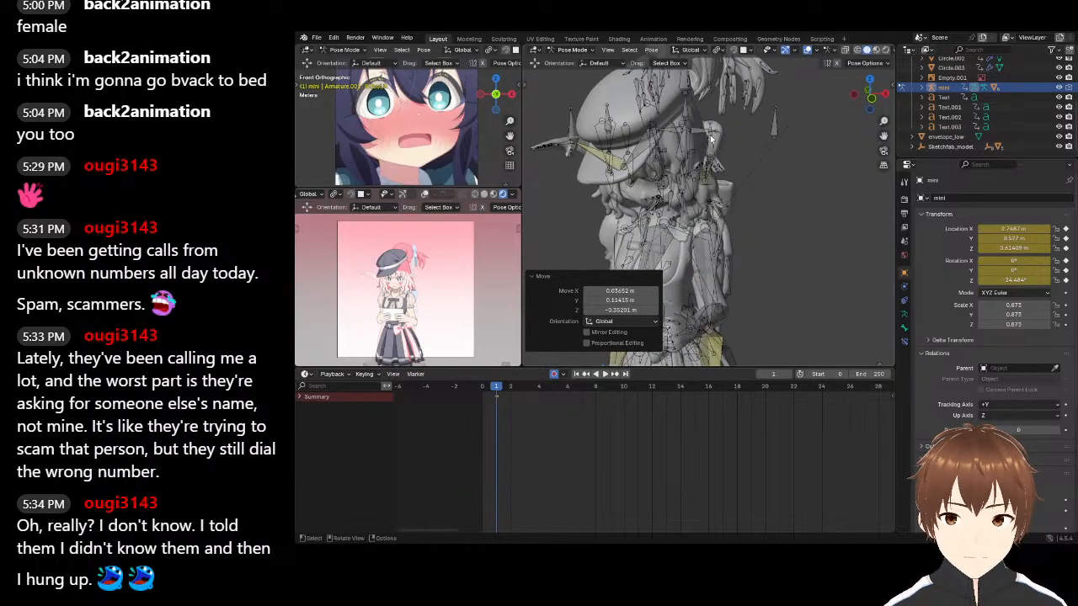
{"action": "left_click", "coordinate": [710, 137]}
{"action": "key", "text": "g"}
{"action": "left_click", "coordinate": [688, 263]}
{"action": "middle_click_drag", "start_coordinate": [688, 263], "coordinate": [749, 209]}
{"action": "key", "text": "g"}
{"action": "left_click", "coordinate": [761, 200]}
{"action": "key", "text": "g"}
{"action": "left_click", "coordinate": [852, 223]}
Reposition the mini armature's other hand in front of the uniformed character, finishing with a 0.1749, -0.15818, -0.10324 m move
{"action": "left_click", "coordinate": [792, 187]}
{"action": "key", "text": "g"}
{"action": "left_click", "coordinate": [826, 253]}
{"action": "middle_click_drag", "start_coordinate": [826, 252], "coordinate": [749, 225]}
{"action": "key", "text": "g"}
{"action": "left_click", "coordinate": [686, 207]}
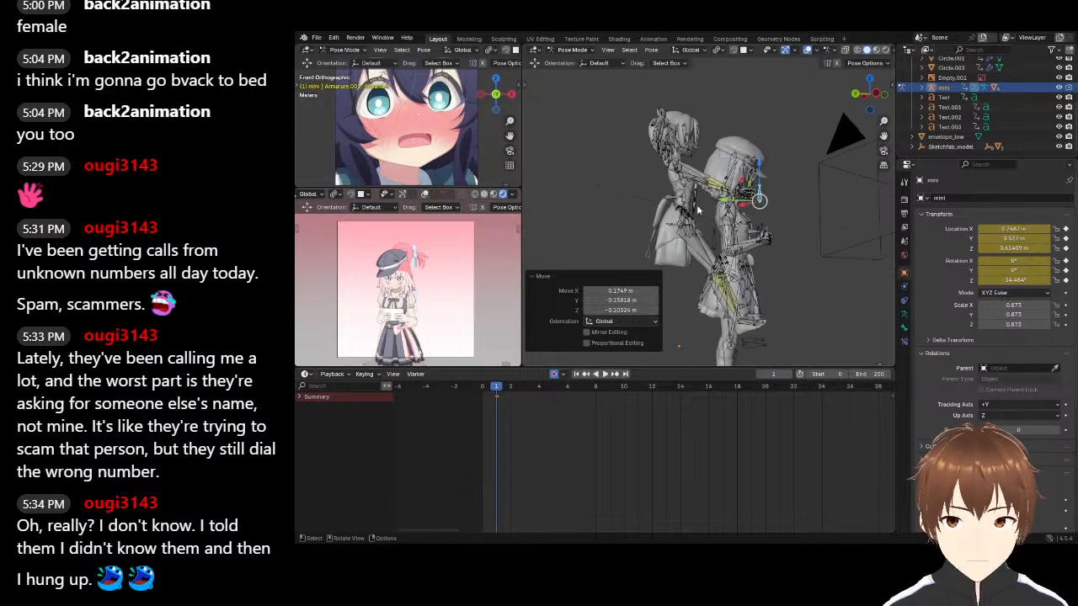
In Object Mode, move the mini armature down and out beside the uniformed character, to about X 3.00, Y 0.29, Z 0.43 m
{"action": "left_click", "coordinate": [572, 49]}
{"action": "left_click", "coordinate": [576, 61]}
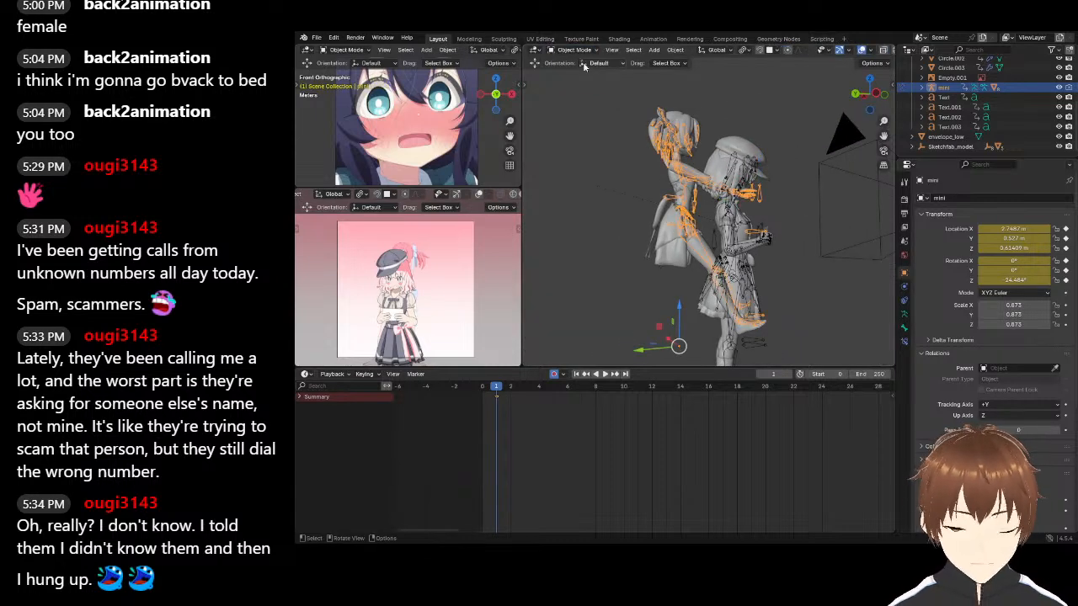
{"action": "key", "text": "g"}
{"action": "left_click", "coordinate": [677, 208]}
{"action": "middle_click_drag", "start_coordinate": [677, 207], "coordinate": [689, 210]}
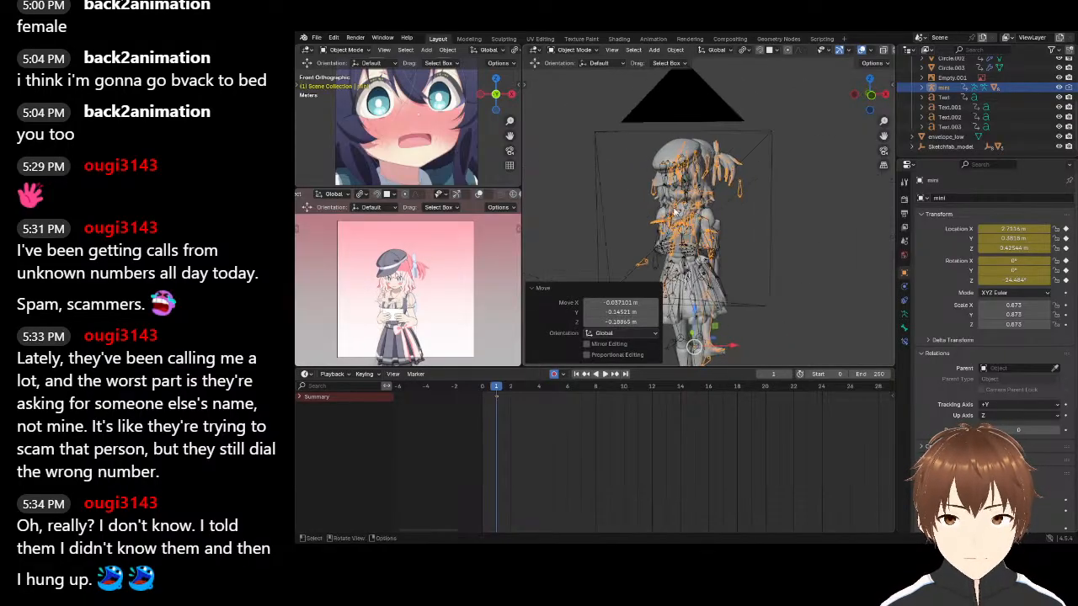
{"action": "key", "text": "g"}
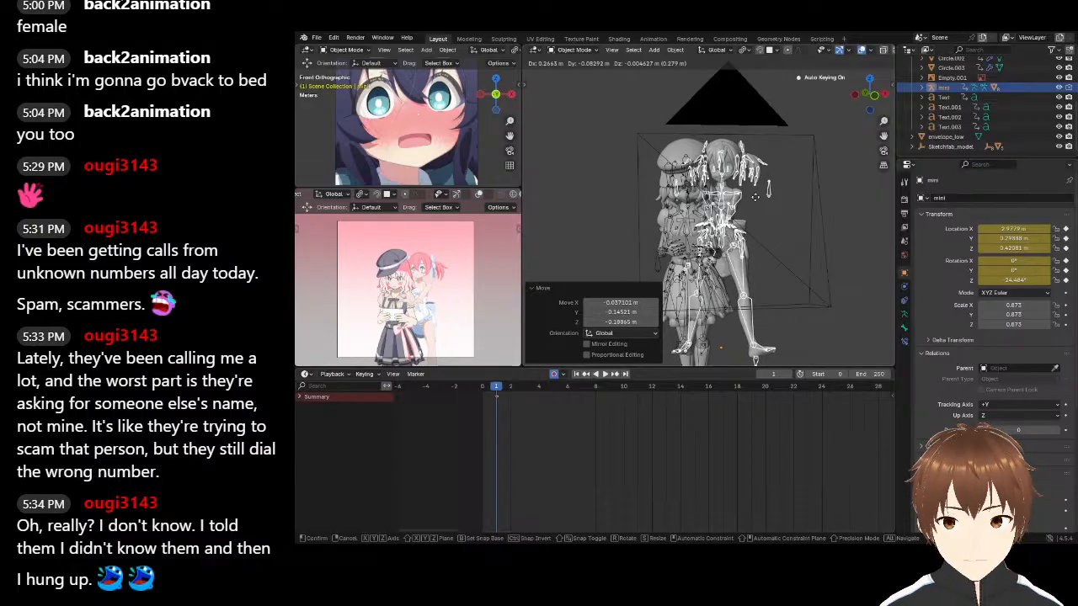
{"action": "left_click", "coordinate": [757, 197]}
Rotate the mini armature about 23.3° around Z in top view to face the uniformed character
{"action": "key", "text": "KP_7"}
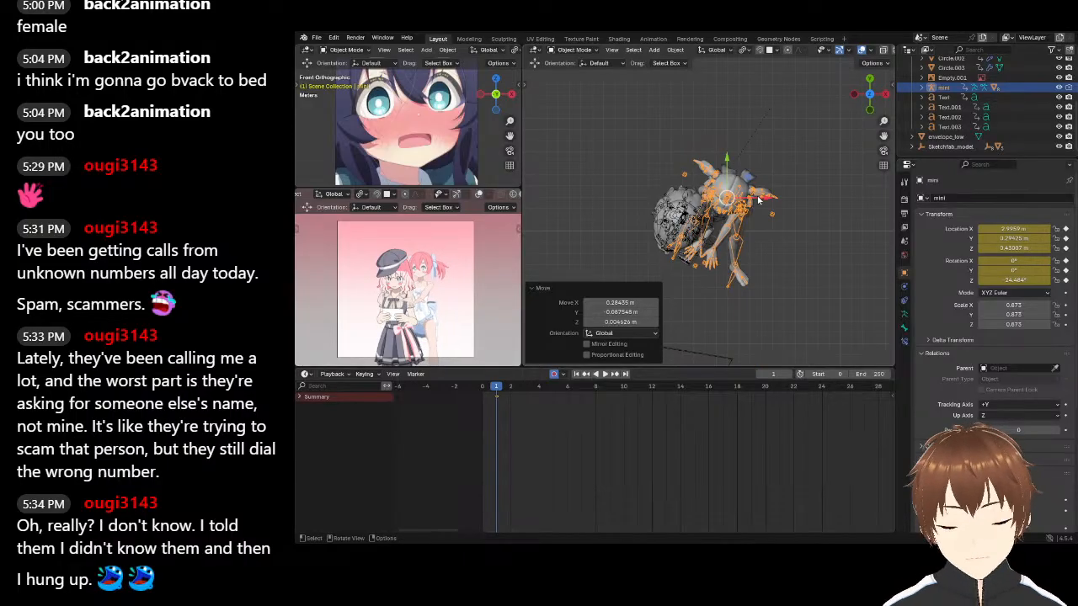
{"action": "key", "text": "r"}
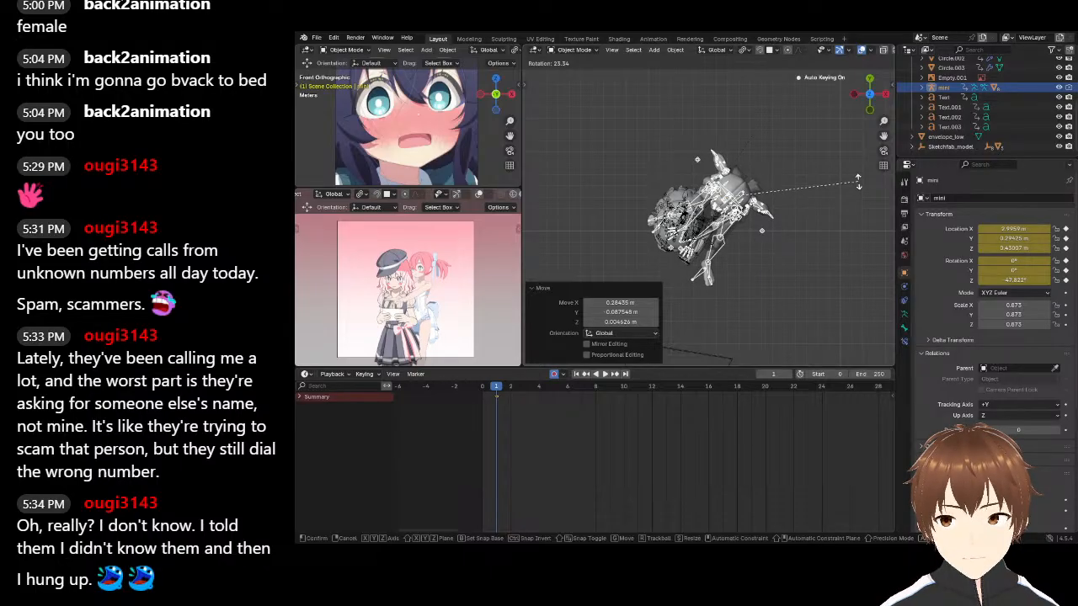
{"action": "left_click", "coordinate": [859, 185]}
{"action": "middle_click_drag", "start_coordinate": [739, 219], "coordinate": [814, 193]}
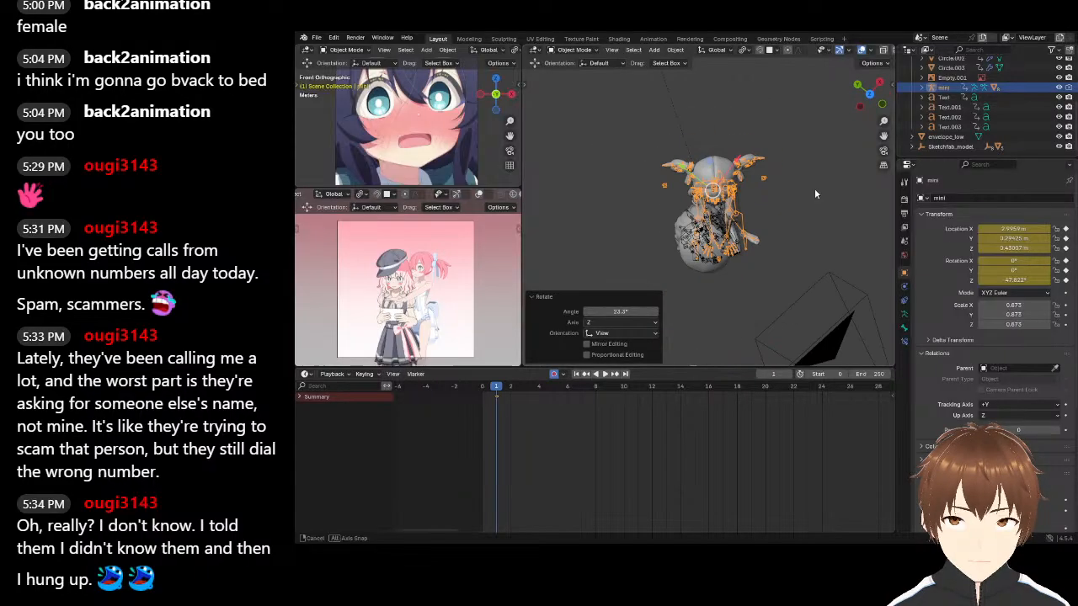
{"action": "key", "text": "KP_7"}
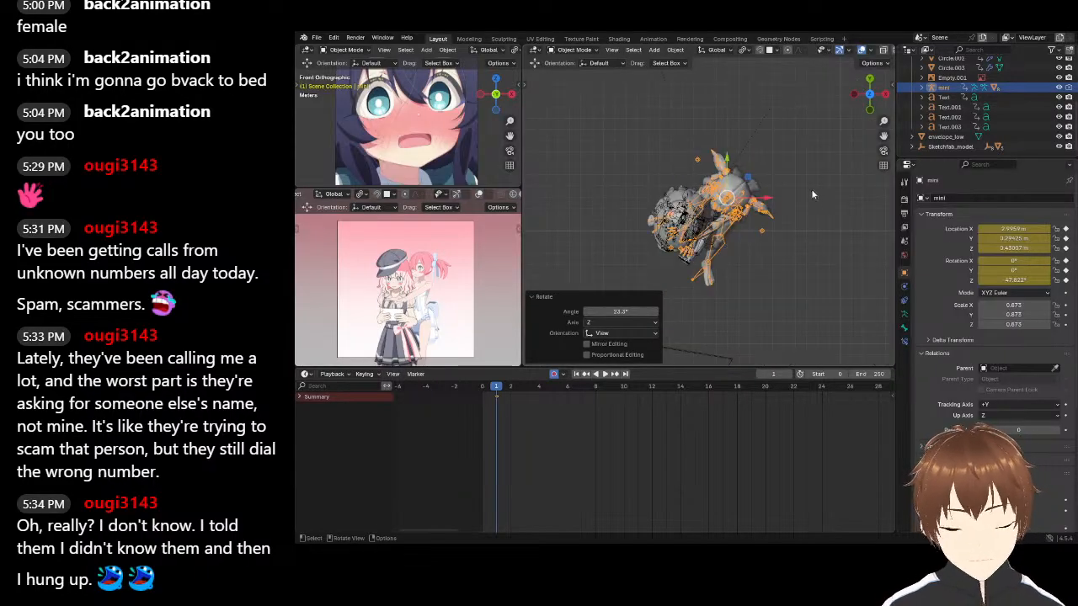
Move the mini armature about 0.0568 m in X and -0.0131 m in Y beside the uniformed character
{"action": "key", "text": "g"}
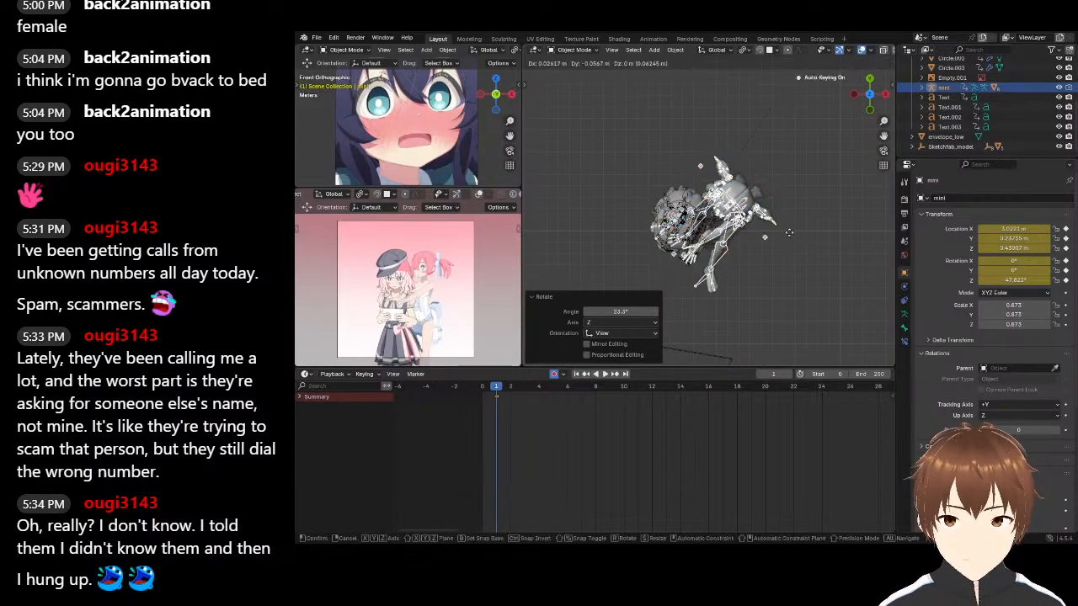
{"action": "left_click", "coordinate": [784, 220]}
{"action": "middle_click_drag", "start_coordinate": [784, 221], "coordinate": [766, 169]}
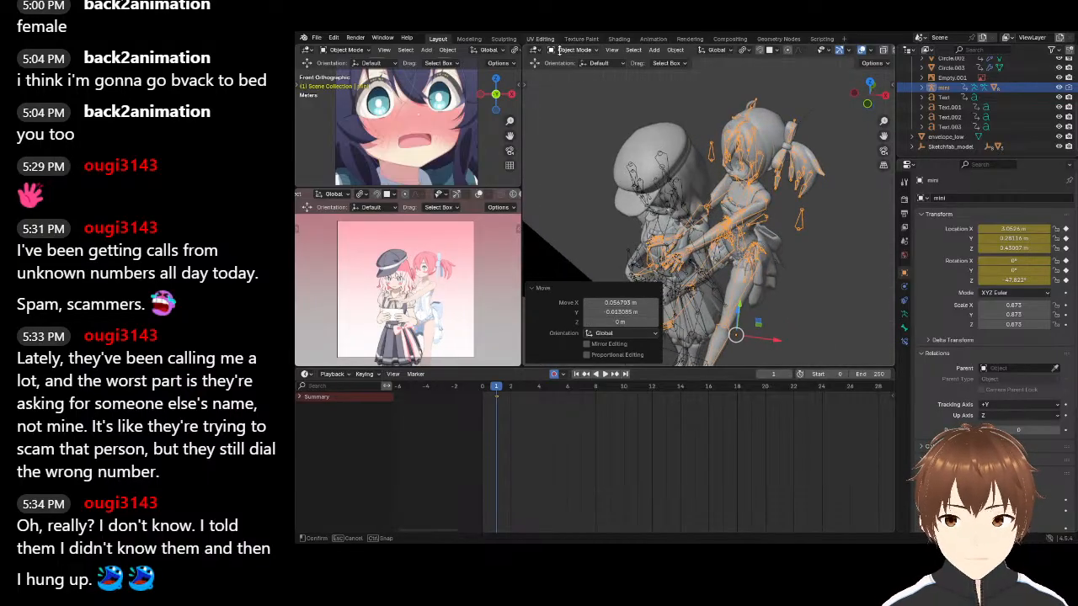
In Pose Mode, rotate the mini's head bone about -14.3° in top view and about -2.79° more from the side
{"action": "left_click", "coordinate": [569, 78]}
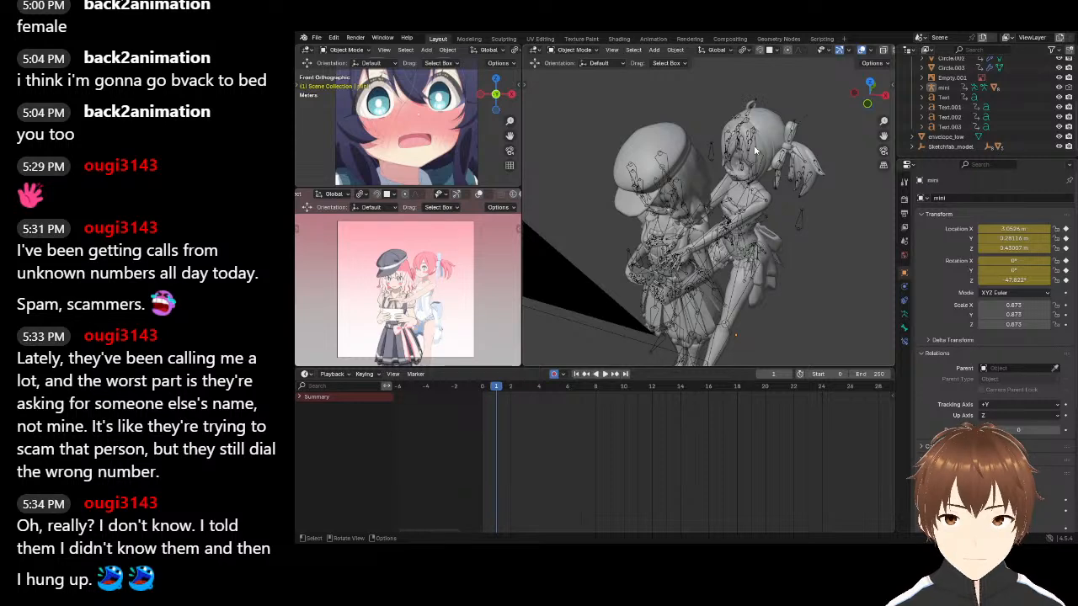
{"action": "left_click", "coordinate": [756, 150]}
{"action": "left_click", "coordinate": [576, 83]}
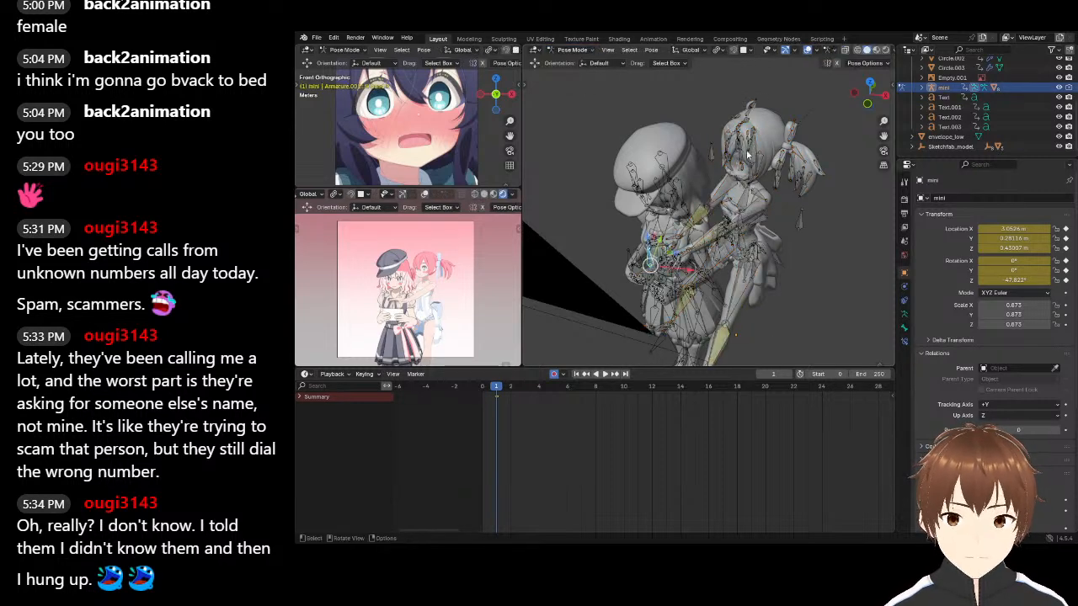
{"action": "key", "text": "KP_7"}
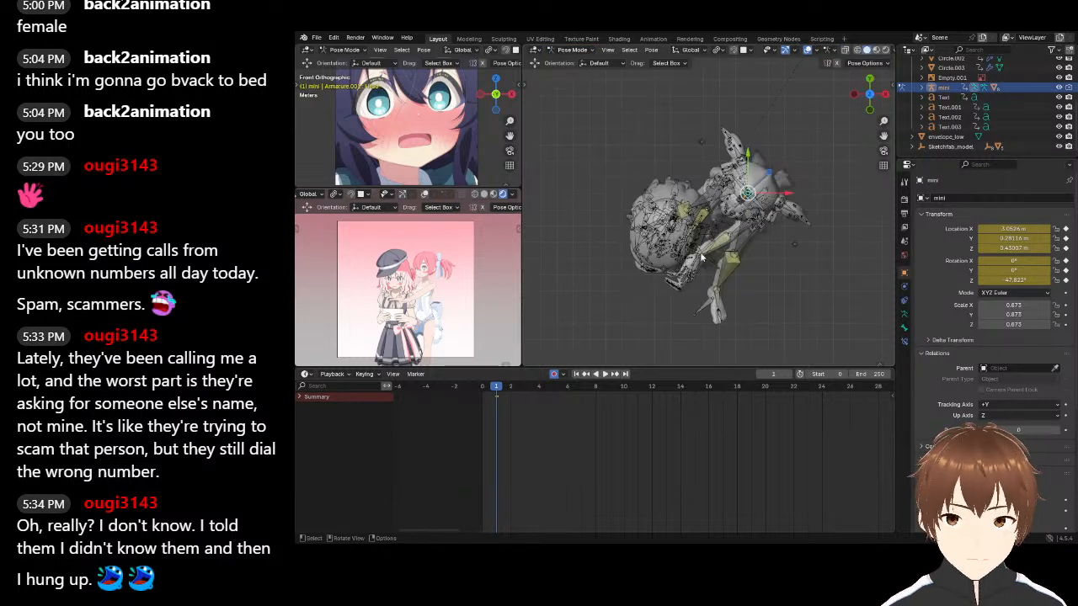
{"action": "key", "text": "r"}
{"action": "left_click", "coordinate": [716, 266]}
{"action": "middle_click_drag", "start_coordinate": [716, 266], "coordinate": [700, 129]}
{"action": "key", "text": "r"}
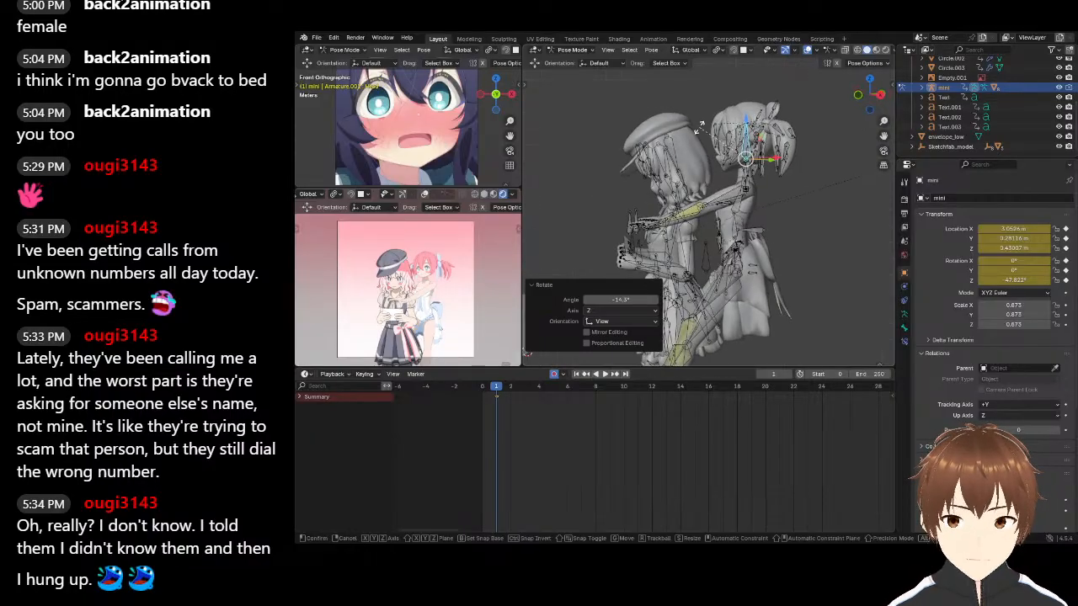
{"action": "left_click", "coordinate": [720, 157]}
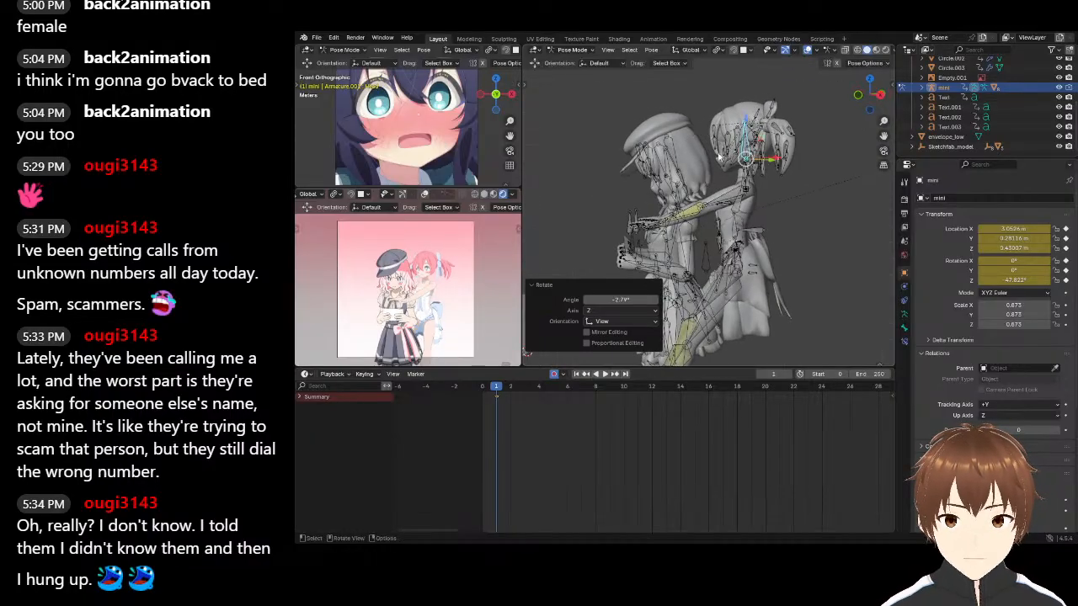
Rotate the mini's upper torso bone forward about -4.98°, then refine its tilt from the side
{"action": "left_click", "coordinate": [744, 208]}
{"action": "key", "text": "r"}
{"action": "left_click", "coordinate": [744, 219]}
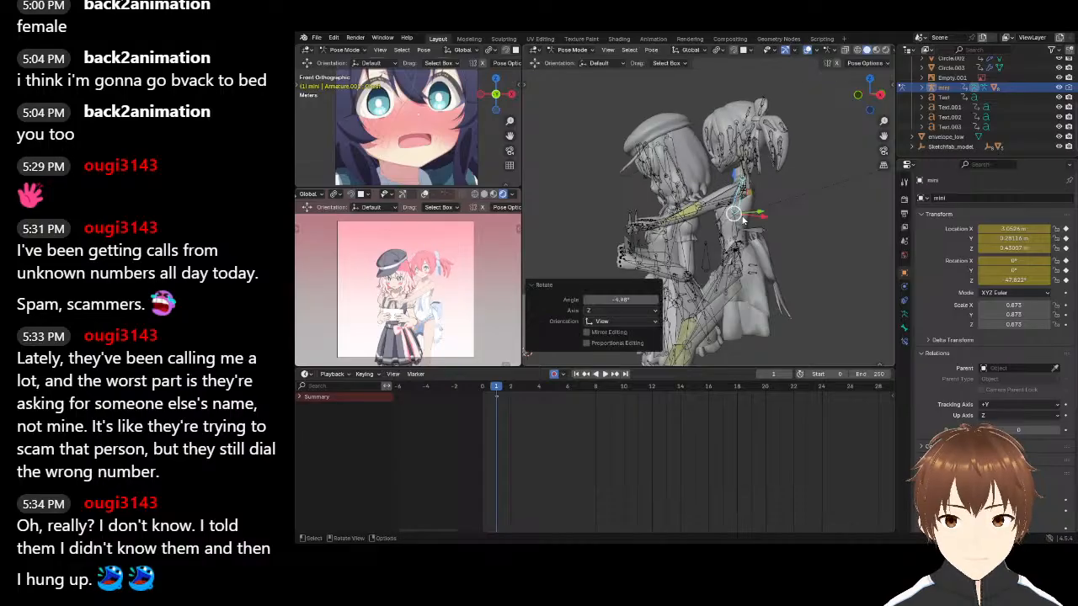
{"action": "key", "text": "r"}
{"action": "left_click", "coordinate": [734, 223]}
{"action": "scroll", "coordinate": [722, 265], "scroll_direction": "up", "scroll_amount": 2}
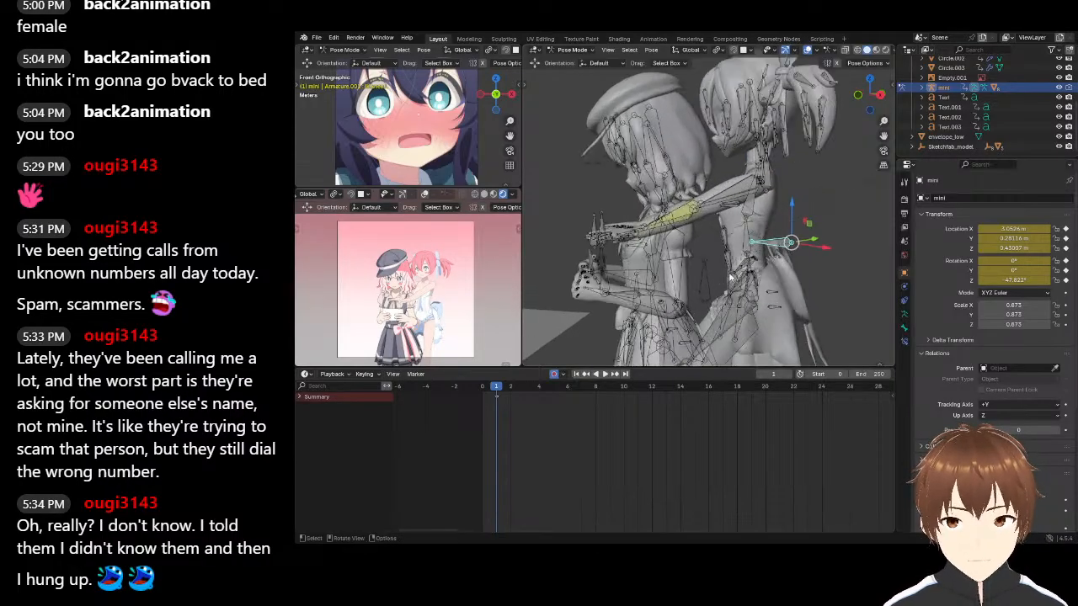
Select the mini's hip bone and rotate it about -13° to lean the body toward the uniformed character
{"action": "left_click", "coordinate": [757, 286]}
{"action": "middle_click_drag", "start_coordinate": [756, 287], "coordinate": [770, 262]}
{"action": "left_click", "coordinate": [734, 295]}
{"action": "scroll", "coordinate": [773, 244], "scroll_direction": "down", "scroll_amount": 2}
{"action": "key", "text": "r"}
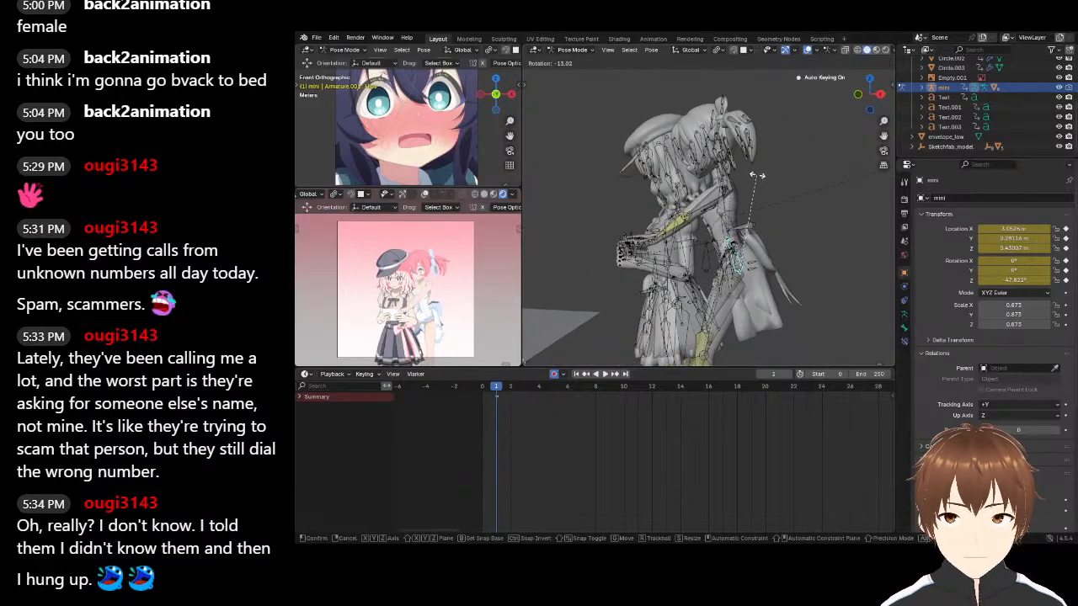
{"action": "left_click", "coordinate": [757, 175]}
{"action": "mouse_move", "coordinate": [757, 176]}
{"action": "middle_mouse_down"}
{"action": "mouse_move", "coordinate": [815, 183]}
{"action": "mouse_move", "coordinate": [748, 178]}
{"action": "middle_mouse_up"}
Rotate the mini's hip bone partly back and shift it against the uniformed character's back
{"action": "key", "text": "r"}
{"action": "left_click", "coordinate": [782, 152]}
{"action": "key", "text": "g"}
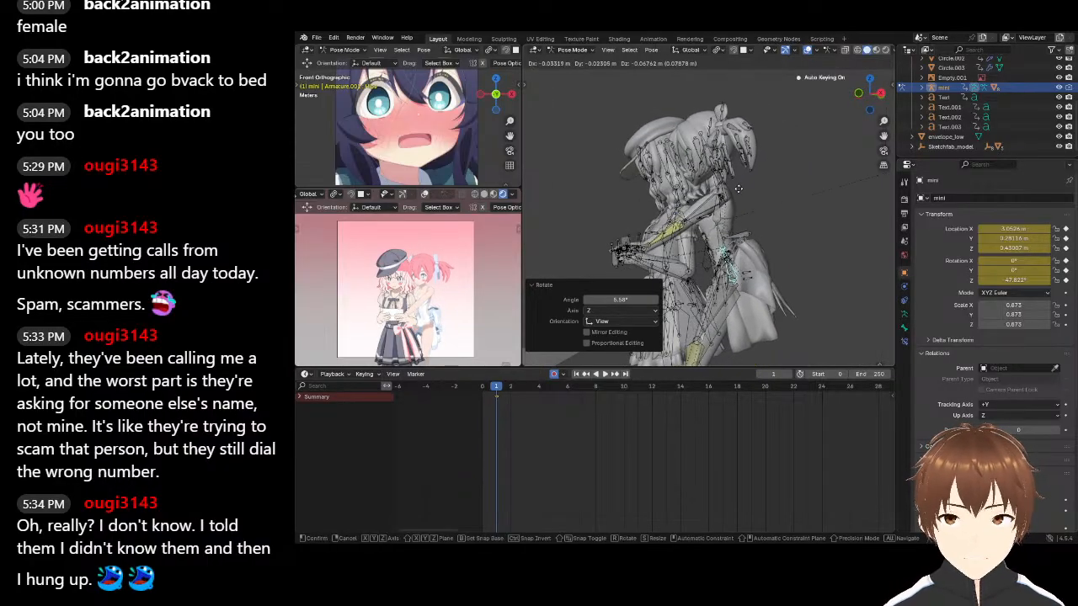
{"action": "left_click", "coordinate": [762, 190]}
Rotate the mini's hand bone in front of the uniformed character's waist by about -29°
{"action": "middle_click_drag", "start_coordinate": [762, 191], "coordinate": [722, 250]}
{"action": "scroll", "coordinate": [709, 291], "scroll_direction": "up", "scroll_amount": 3}
{"action": "key", "text": "r"}
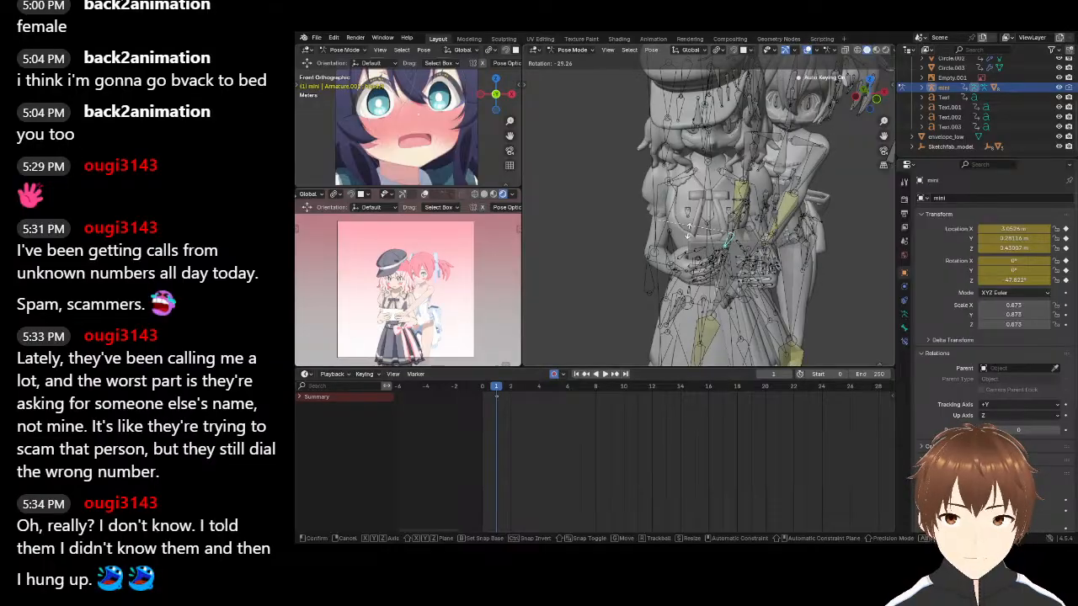
{"action": "left_click", "coordinate": [693, 229]}
Hide the uniformed character's armature in Object Mode and return to Pose Mode on the mini armature
{"action": "scroll", "coordinate": [724, 223], "scroll_direction": "up", "scroll_amount": 3}
{"action": "middle_click_drag", "start_coordinate": [748, 217], "coordinate": [643, 233]}
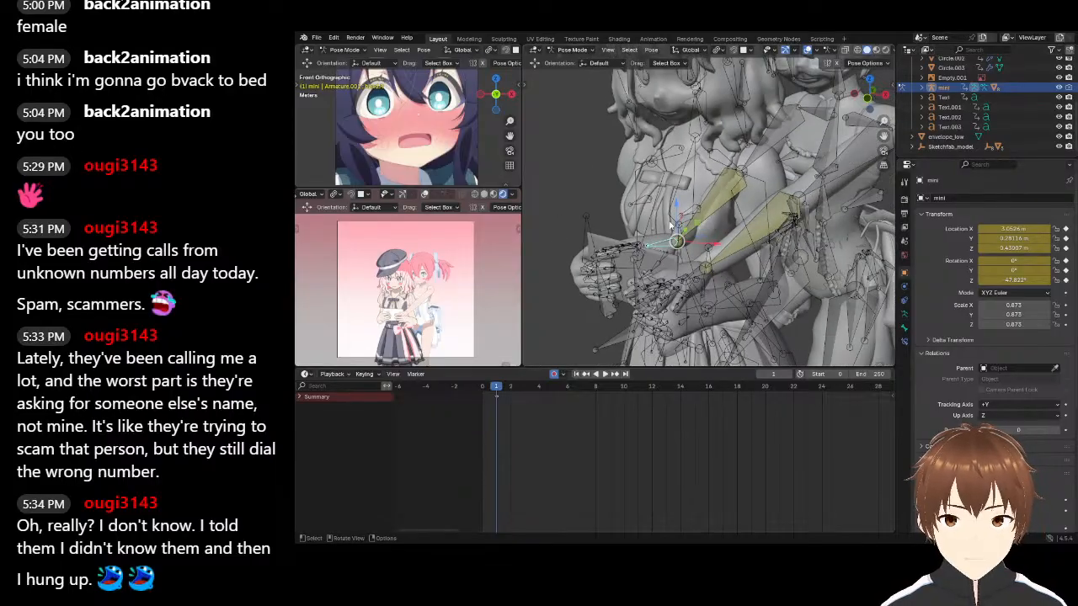
{"action": "left_click", "coordinate": [575, 54]}
{"action": "left_click", "coordinate": [569, 66]}
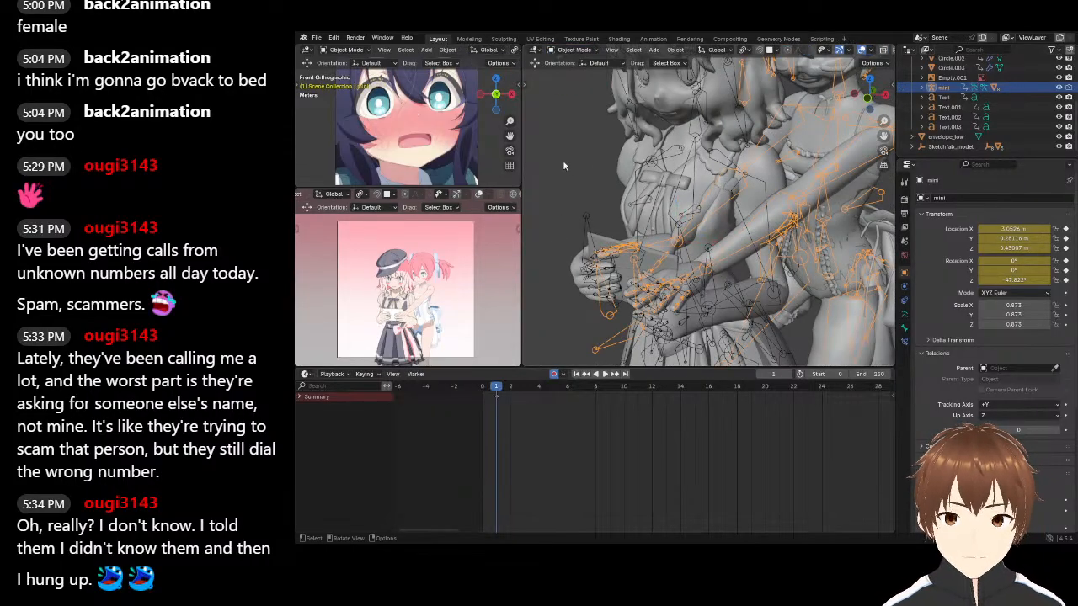
{"action": "left_click", "coordinate": [646, 168]}
{"action": "key", "text": "g"}
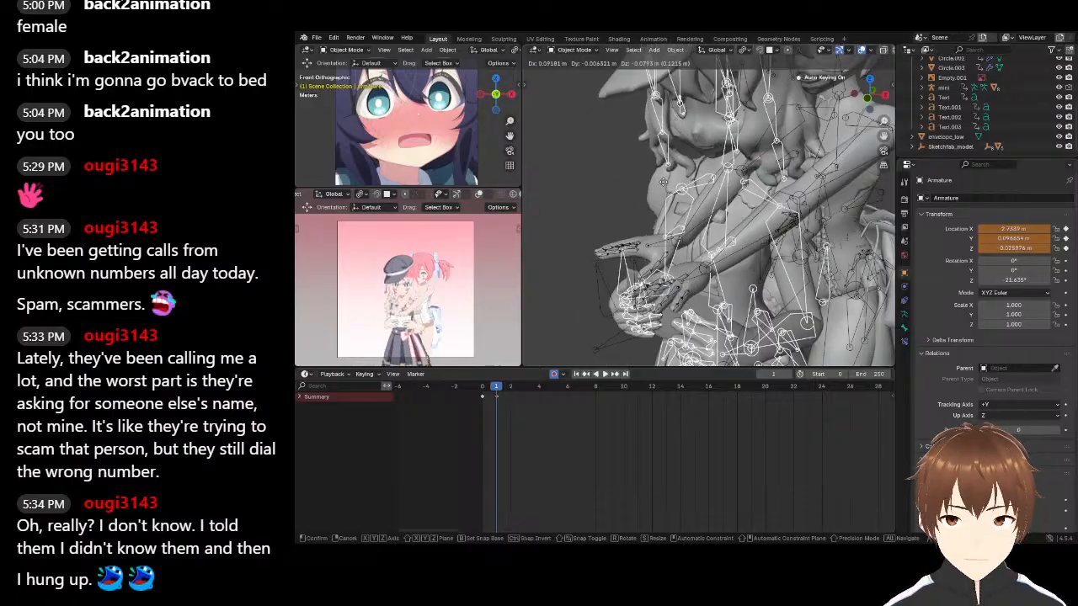
{"action": "right_click", "coordinate": [663, 184]}
{"action": "key", "text": "h"}
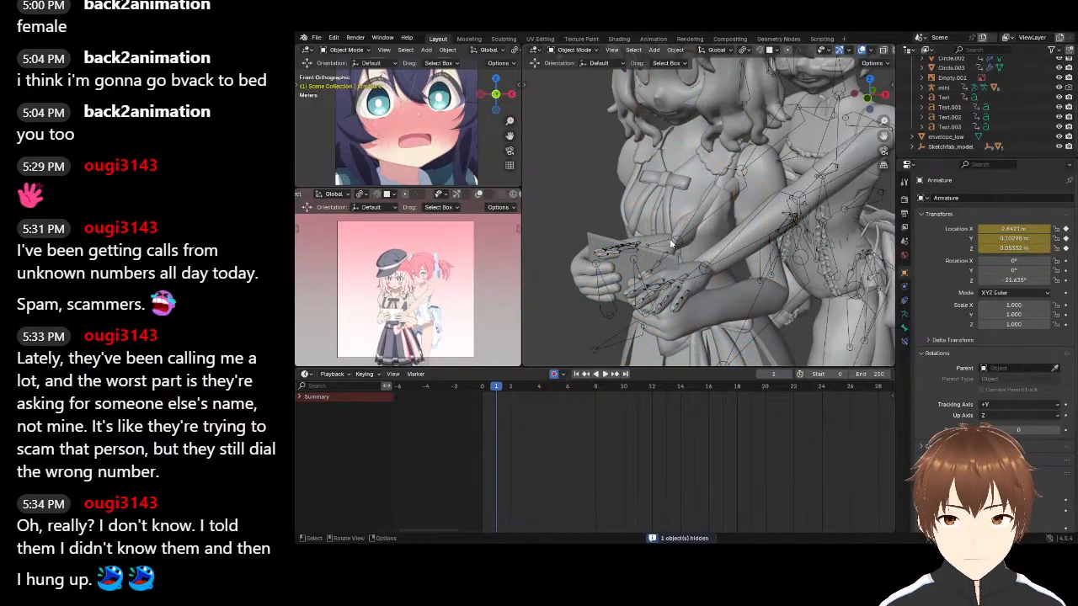
{"action": "left_click", "coordinate": [672, 244]}
{"action": "left_click", "coordinate": [575, 83]}
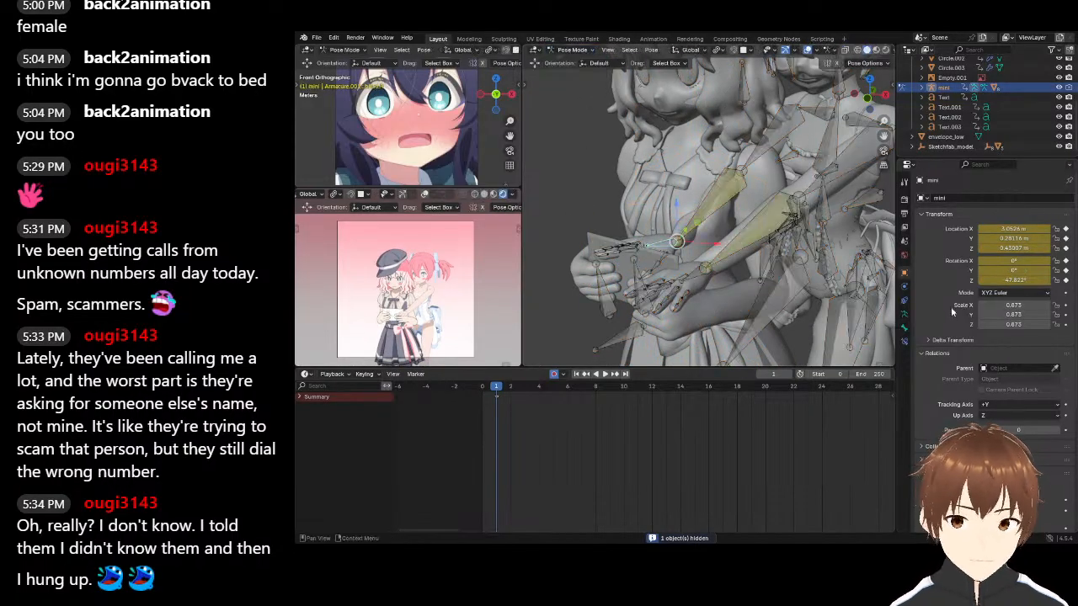
Hide the mini armature's Layer 1, hair side, Bones and fingers bone collections
{"action": "left_click", "coordinate": [905, 315]}
{"action": "left_click", "coordinate": [1027, 263]}
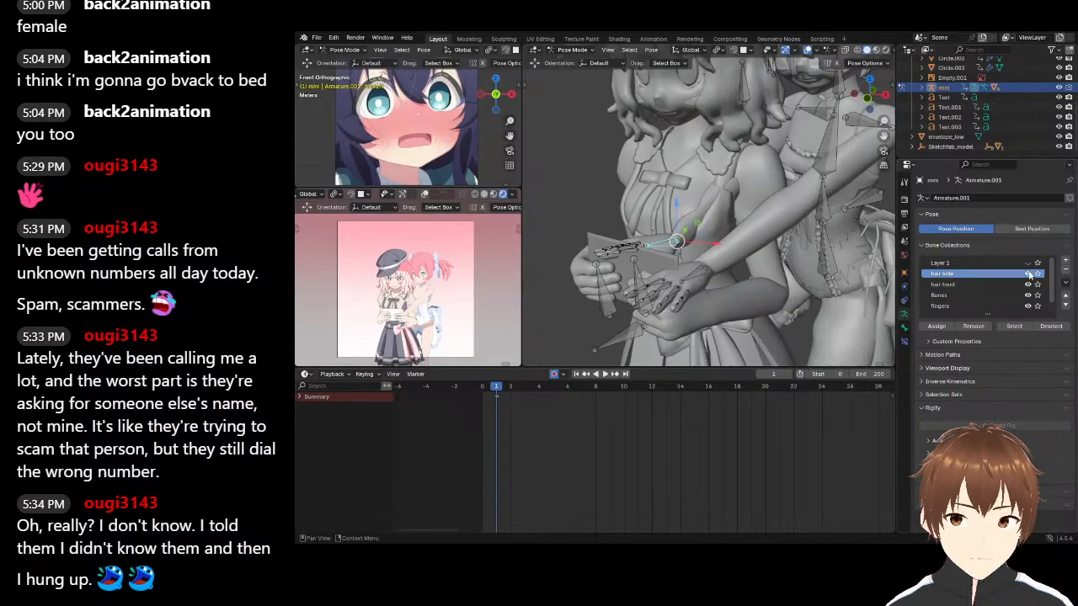
{"action": "left_click", "coordinate": [1028, 275]}
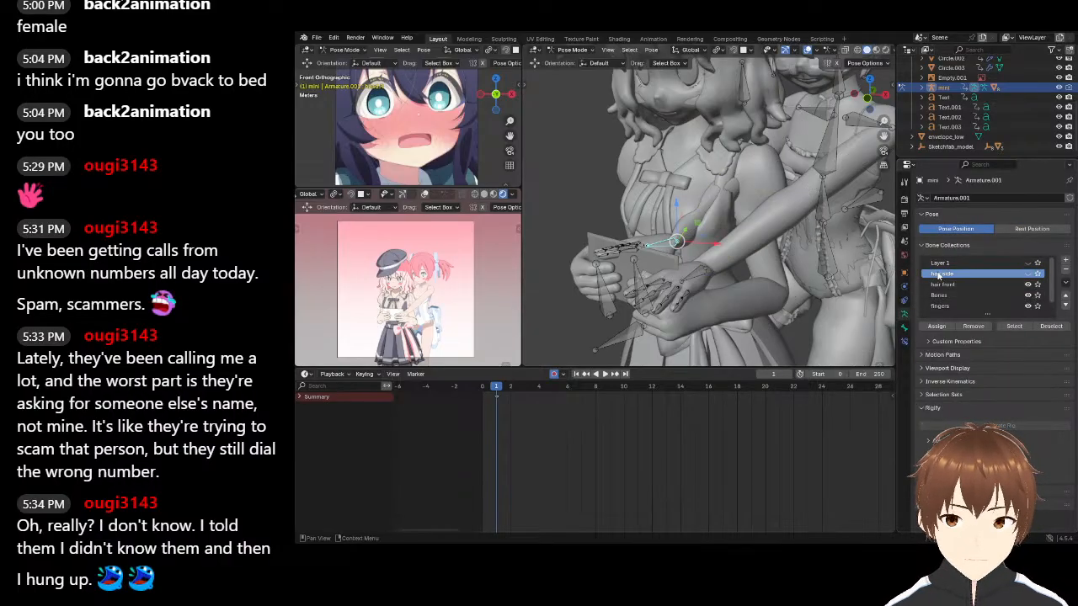
{"action": "middle_click_drag", "start_coordinate": [741, 235], "coordinate": [674, 206]}
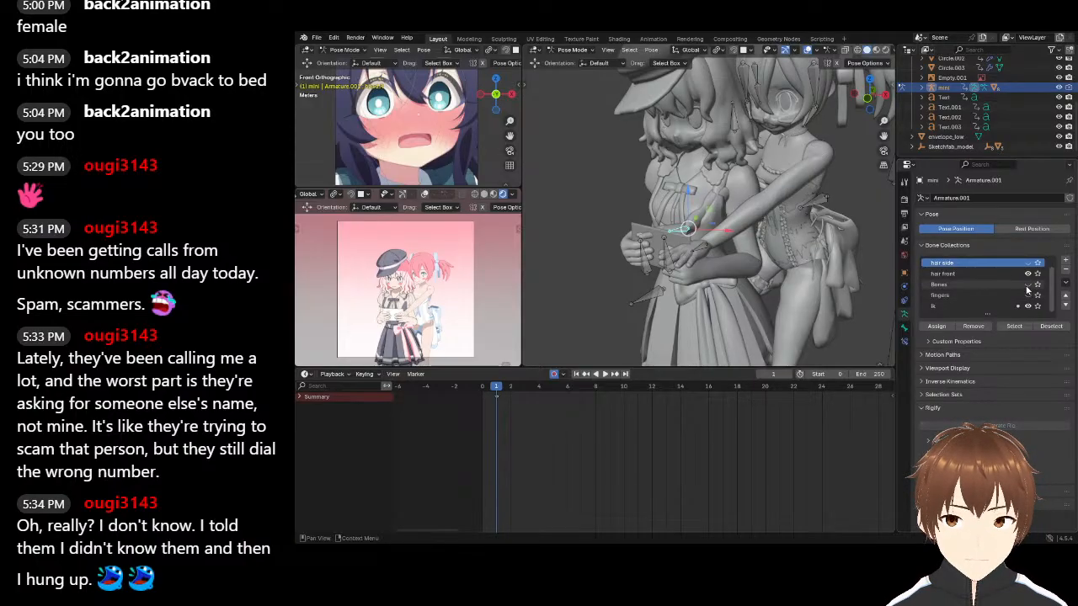
{"action": "left_click", "coordinate": [1028, 286]}
Rotate the mini's selected hand control bone in front of the uniformed character's waist
{"action": "scroll", "coordinate": [687, 264], "scroll_direction": "up", "scroll_amount": 4}
{"action": "middle_click_drag", "start_coordinate": [682, 258], "coordinate": [689, 301]}
{"action": "key", "text": "r"}
{"action": "left_click", "coordinate": [655, 239]}
Move the mini's lowest arm control bone up and outward from the skirt, then rotate it
{"action": "scroll", "coordinate": [758, 251], "scroll_direction": "down", "scroll_amount": 3}
{"action": "left_click", "coordinate": [643, 295]}
{"action": "key", "text": "g"}
{"action": "left_click", "coordinate": [569, 208]}
{"action": "middle_click_drag", "start_coordinate": [569, 208], "coordinate": [668, 183]}
{"action": "key", "text": "r"}
{"action": "left_click", "coordinate": [676, 123]}
{"action": "middle_click_drag", "start_coordinate": [675, 127], "coordinate": [798, 234]}
Select another of the mini's arm control bones at waist level and rotate it from two view angles
{"action": "left_click", "coordinate": [671, 255]}
{"action": "middle_click_drag", "start_coordinate": [766, 276], "coordinate": [754, 221]}
{"action": "key", "text": "r"}
{"action": "left_click", "coordinate": [758, 180]}
{"action": "middle_click_drag", "start_coordinate": [769, 174], "coordinate": [741, 231]}
{"action": "key", "text": "r"}
{"action": "left_click", "coordinate": [671, 226]}
{"action": "middle_click_drag", "start_coordinate": [671, 226], "coordinate": [696, 236]}
Raise the mini's arm control bone to the uniformed character's chest, finishing with a 0.053923, 0.078759, 0.073479 m move
{"action": "left_click", "coordinate": [690, 256]}
{"action": "key", "text": "g"}
{"action": "left_click", "coordinate": [735, 191]}
{"action": "middle_click_drag", "start_coordinate": [735, 190], "coordinate": [731, 168]}
{"action": "key", "text": "g"}
{"action": "left_click", "coordinate": [760, 226]}
{"action": "key", "text": "g"}
{"action": "left_click", "coordinate": [695, 170]}
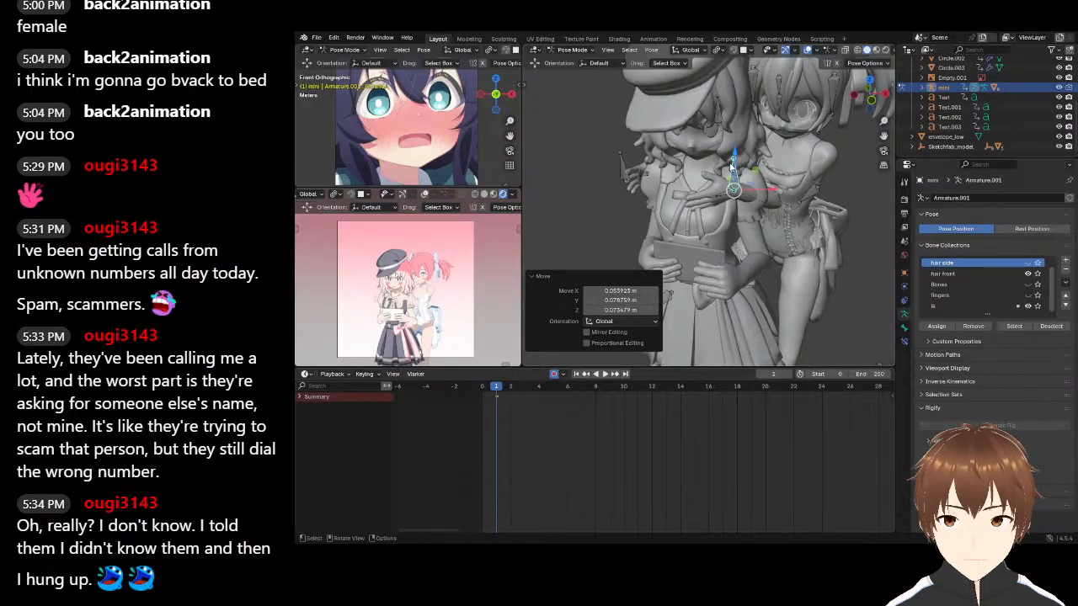
{"action": "middle_click_drag", "start_coordinate": [698, 169], "coordinate": [707, 171]}
Lower the selected arm control bone with a move of about -0.0169, -0.0327, -0.2455 m
{"action": "key", "text": "g"}
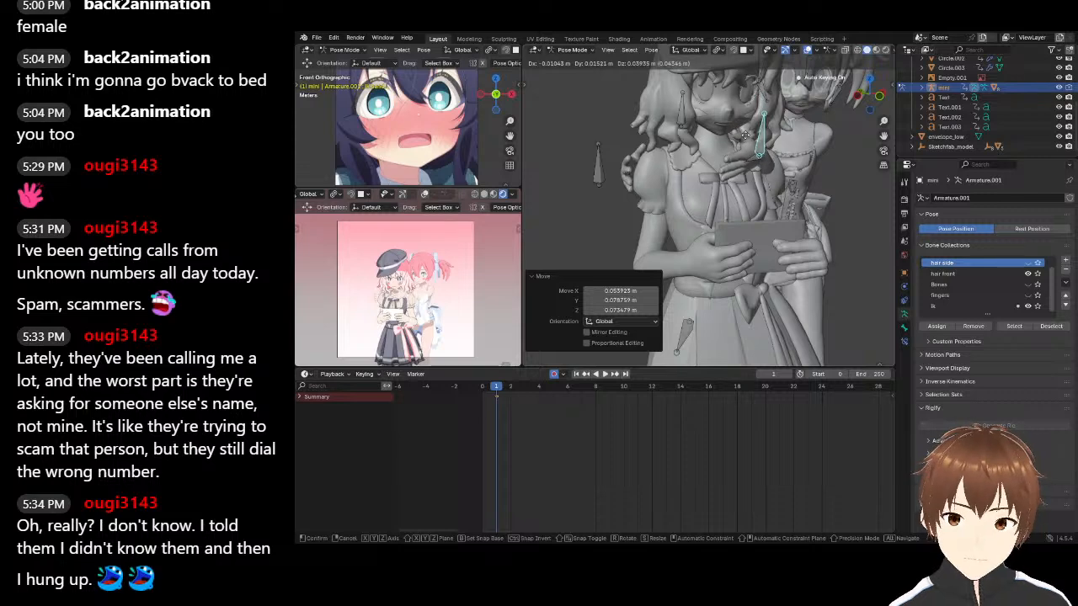
{"action": "left_click", "coordinate": [753, 227]}
{"action": "middle_click_drag", "start_coordinate": [753, 227], "coordinate": [747, 193]}
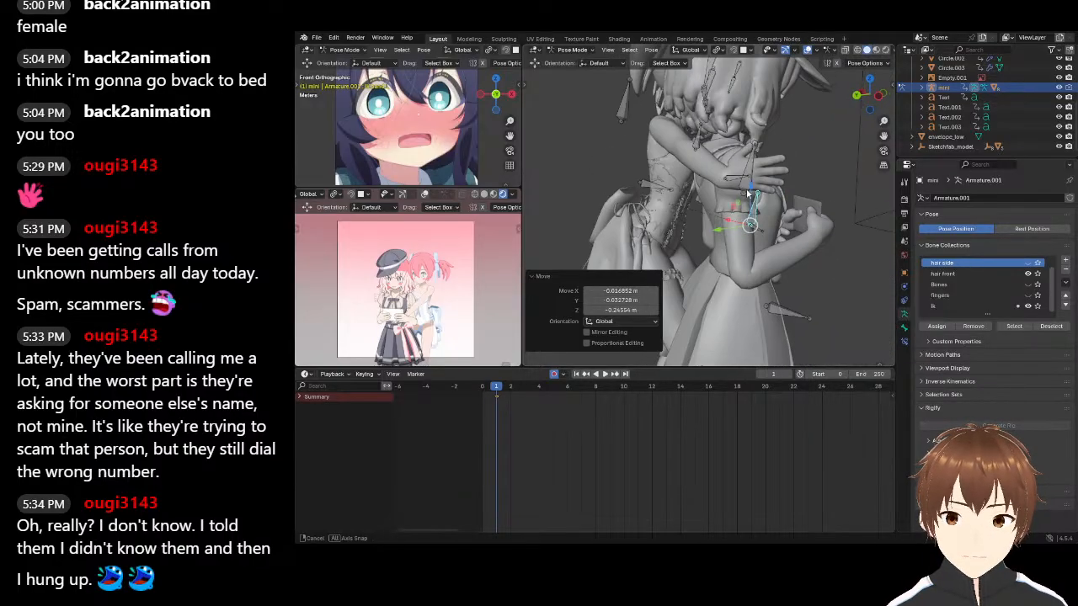
Select the arm control bone above and reposition it, finishing with a move of about 0.109, -0.094, -0.066 m
{"action": "left_click", "coordinate": [754, 166]}
{"action": "key", "text": "g"}
{"action": "left_click", "coordinate": [756, 288]}
{"action": "middle_click_drag", "start_coordinate": [755, 283], "coordinate": [731, 212]}
{"action": "key", "text": "g"}
{"action": "left_click", "coordinate": [708, 274]}
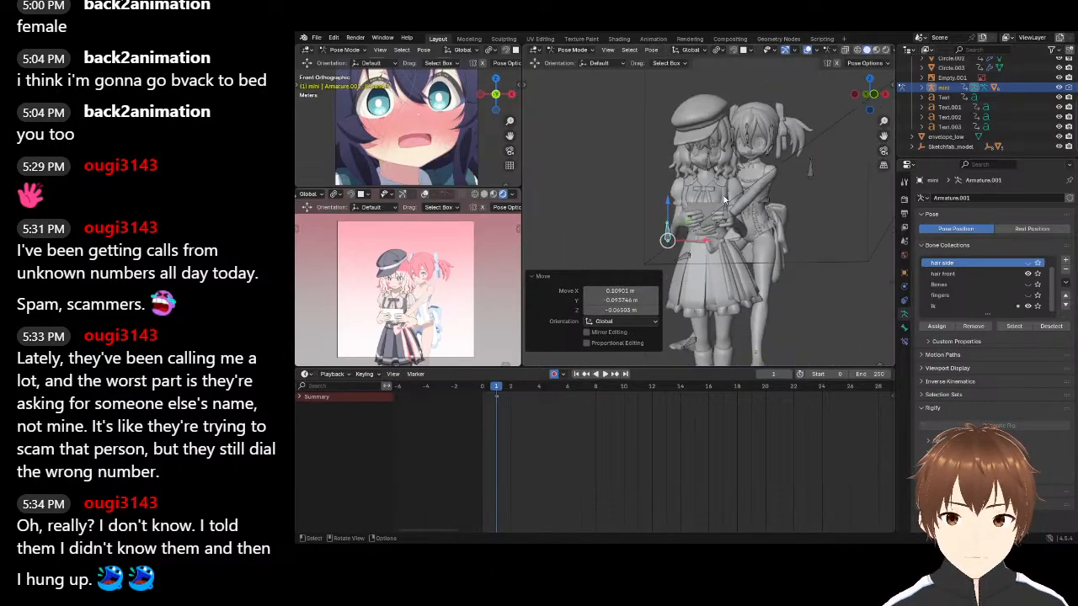
In Object Mode, lower the whole mini armature about 0.125 m along Z
{"action": "left_click", "coordinate": [580, 60]}
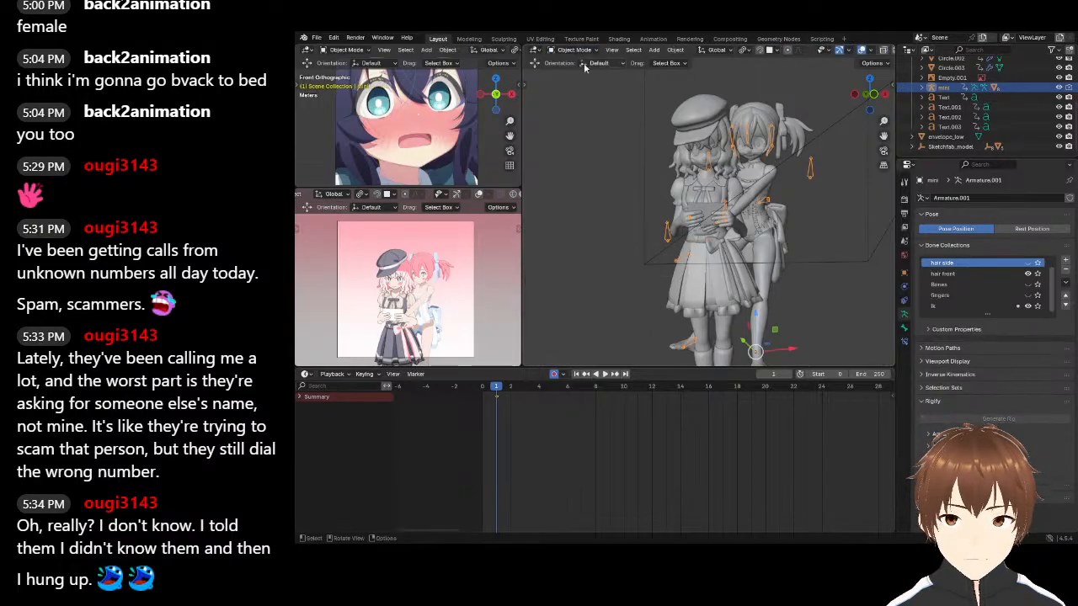
{"action": "left_click_drag", "start_coordinate": [756, 319], "coordinate": [752, 331]}
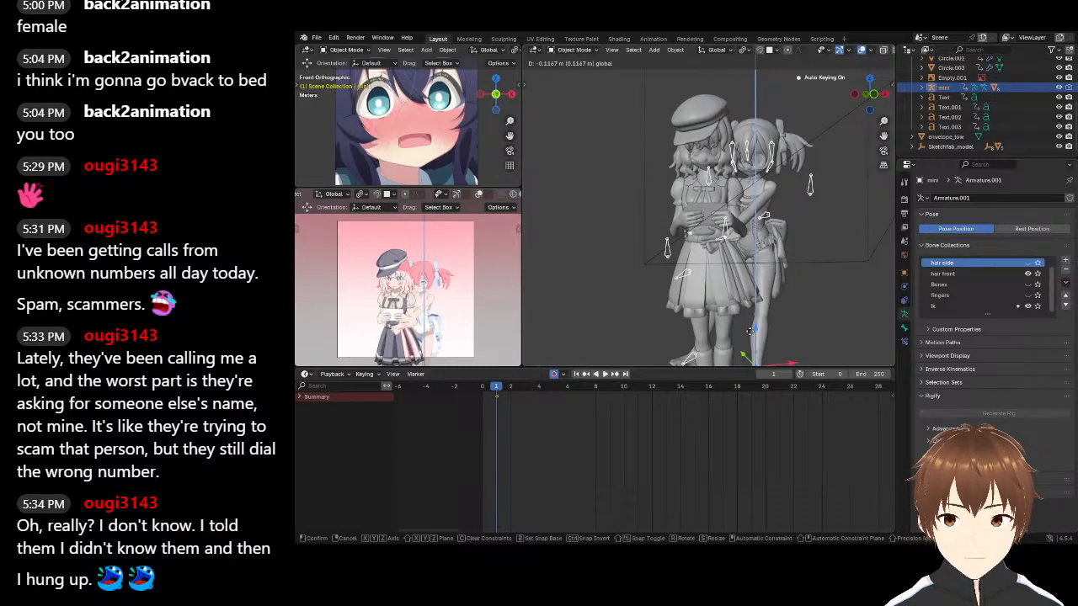
{"action": "left_click_drag", "start_coordinate": [750, 335], "coordinate": [750, 336]}
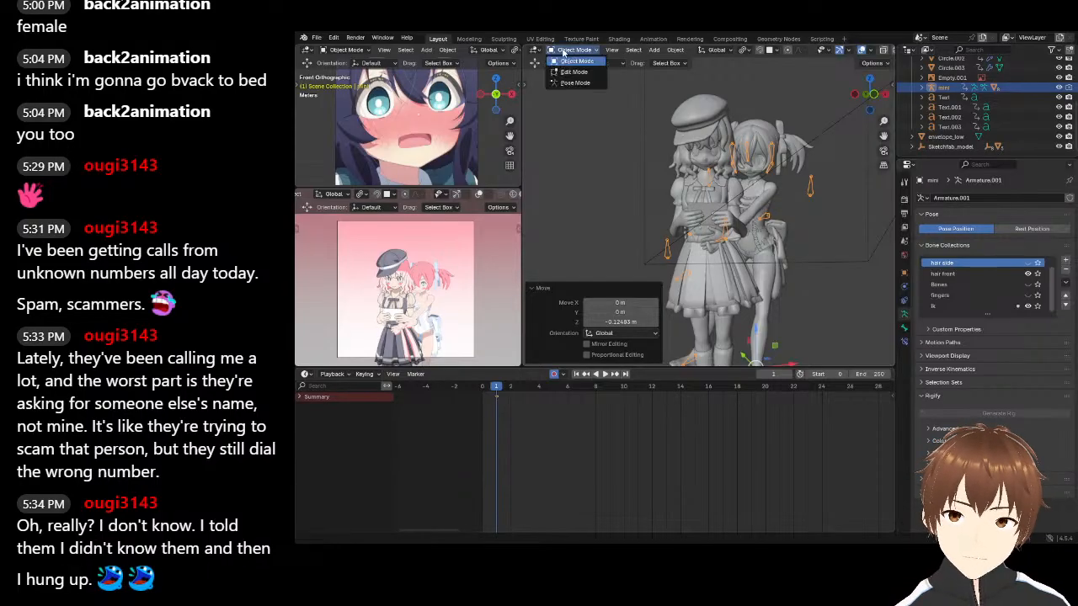
Back in Pose Mode, move the mini's selected arm control bone by -0.014982, 0.006606, 0.036197 m
{"action": "left_click", "coordinate": [573, 84]}
{"action": "middle_click_drag", "start_coordinate": [666, 244], "coordinate": [759, 128]}
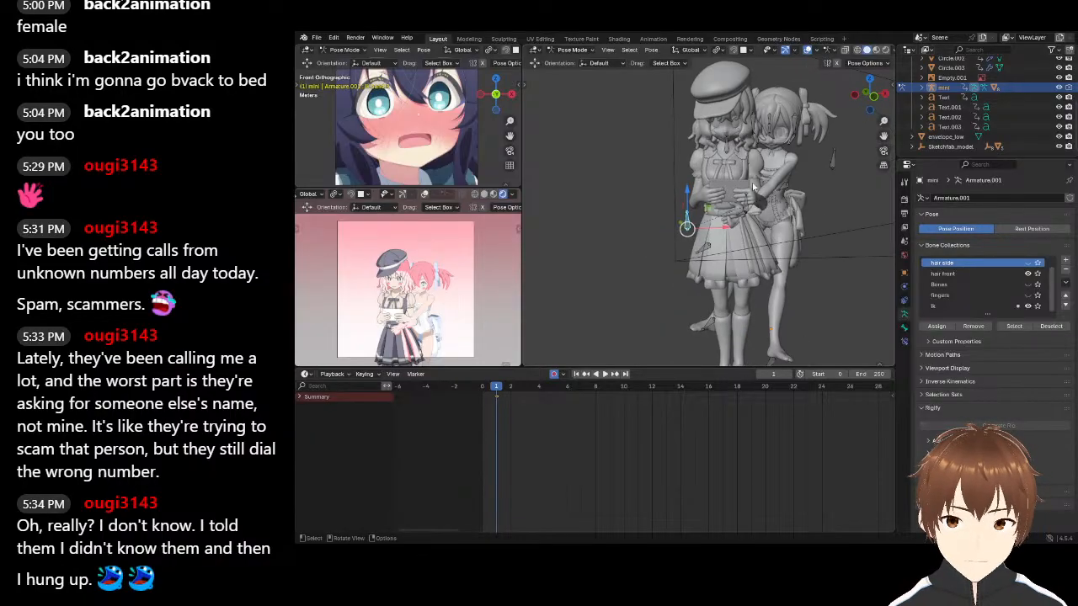
{"action": "middle_click_drag", "start_coordinate": [748, 227], "coordinate": [772, 211]}
{"action": "scroll", "coordinate": [764, 249], "scroll_direction": "down", "scroll_amount": 3}
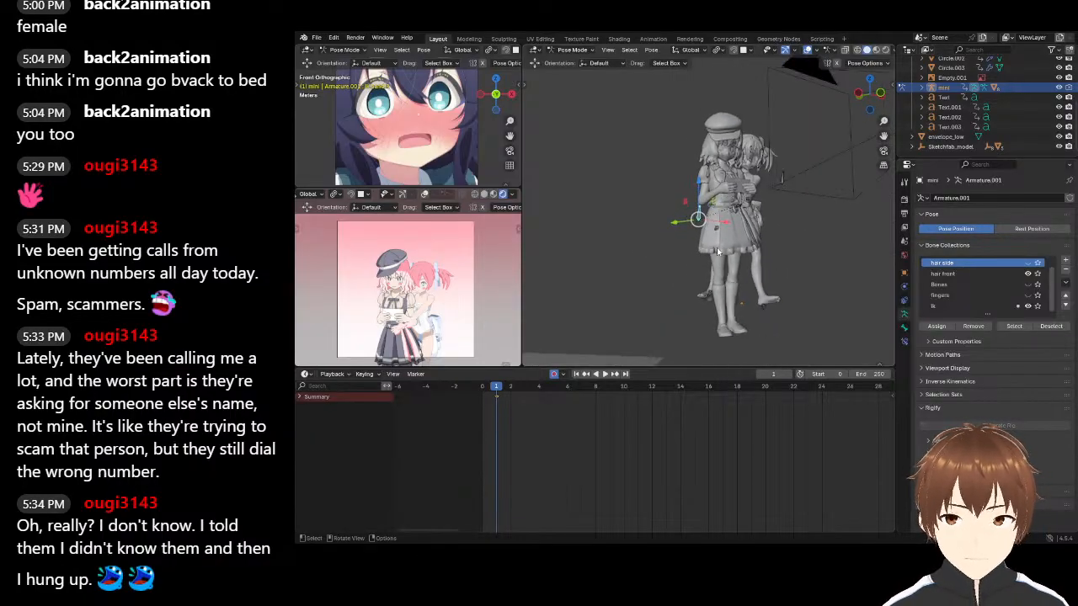
{"action": "scroll", "coordinate": [819, 205], "scroll_direction": "up", "scroll_amount": 7}
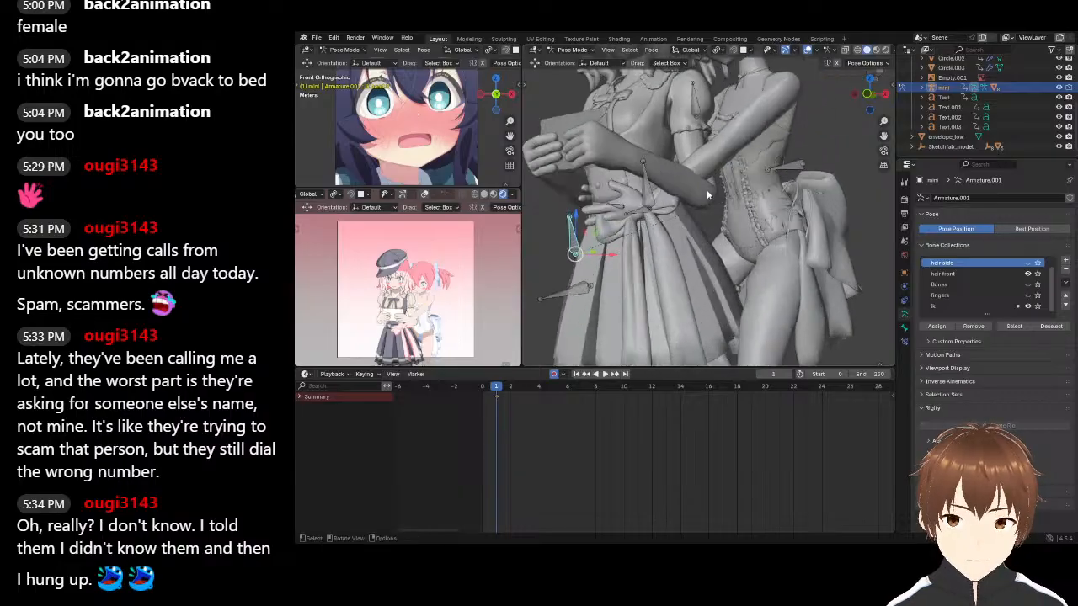
{"action": "middle_click_drag", "start_coordinate": [718, 204], "coordinate": [737, 186]}
{"action": "key", "text": "g"}
{"action": "left_click", "coordinate": [720, 194]}
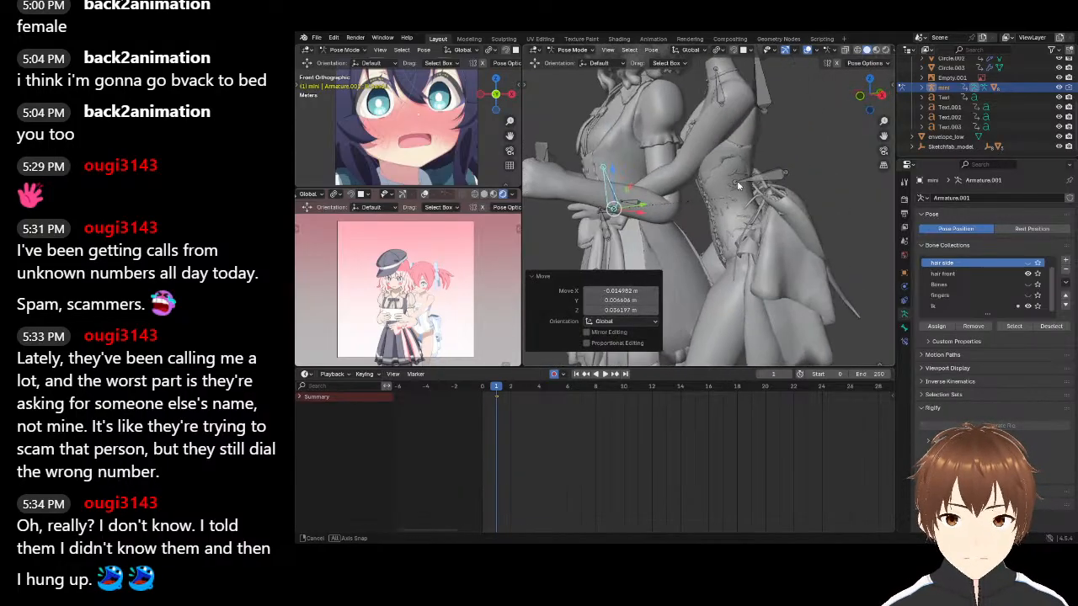
Return to Object Mode, unhide the uniformed character's armature and select it
{"action": "left_click", "coordinate": [577, 62]}
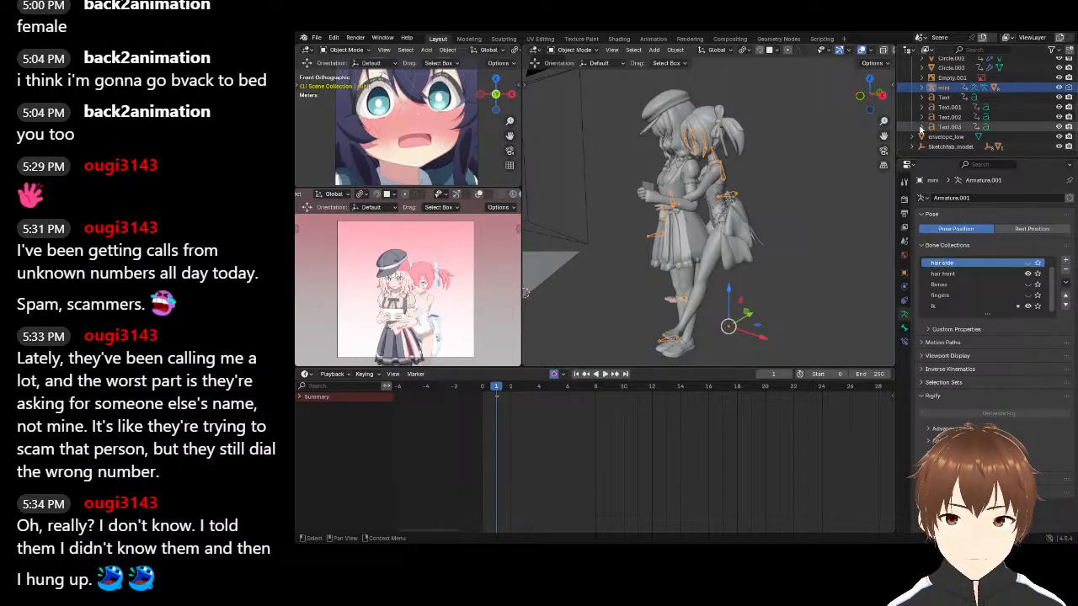
{"action": "scroll", "coordinate": [1046, 79], "scroll_direction": "up", "scroll_amount": 5}
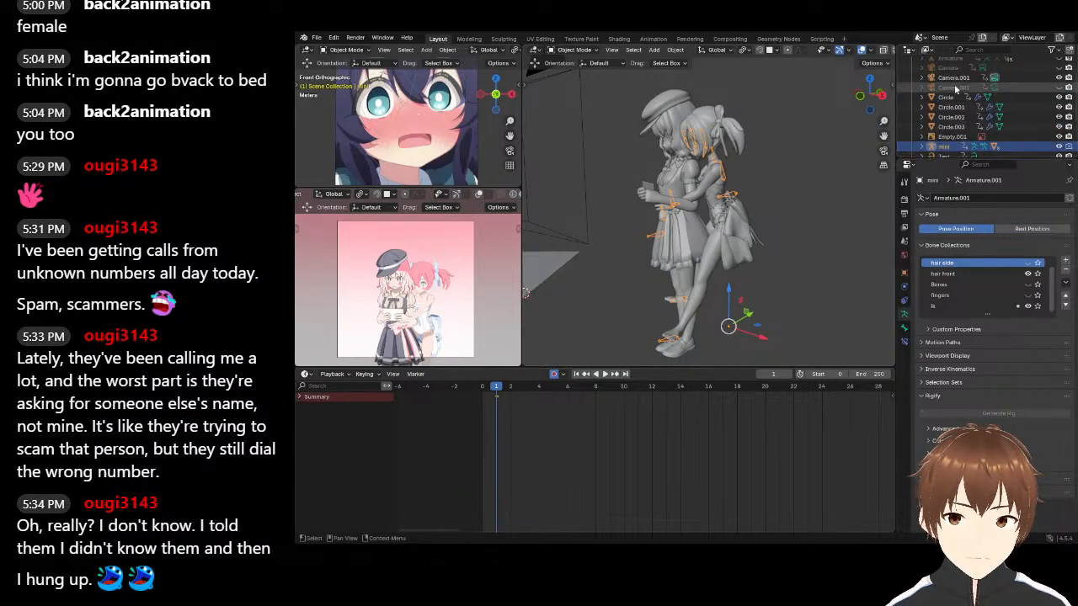
{"action": "left_click", "coordinate": [1058, 77]}
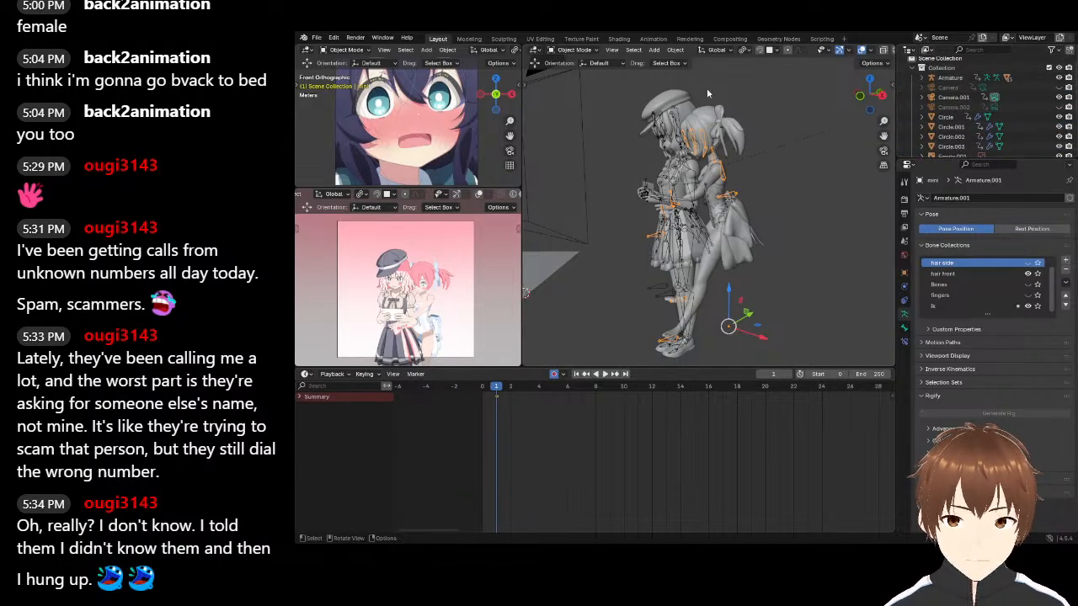
{"action": "left_click", "coordinate": [672, 112]}
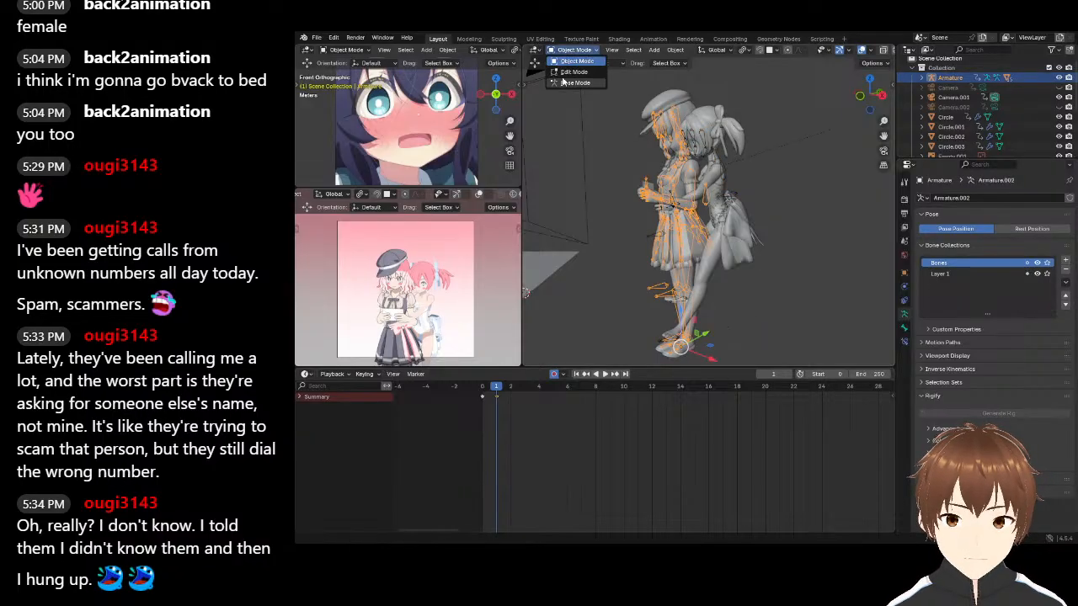
Put the uniformed character's armature in Pose Mode and move the control bone of the arm holding the phone outward
{"action": "left_click", "coordinate": [573, 82]}
{"action": "scroll", "coordinate": [678, 233], "scroll_direction": "up", "scroll_amount": 4}
{"action": "middle_click_drag", "start_coordinate": [678, 233], "coordinate": [630, 113]}
{"action": "key", "text": "r"}
{"action": "key", "text": "Escape"}
{"action": "key", "text": "r"}
{"action": "key", "text": "Escape"}
{"action": "key", "text": "g"}
{"action": "left_click", "coordinate": [621, 169]}
Rotate the control bone of the arm holding the phone from several viewing angles, including a turn of -109°, so the hand faces outward
{"action": "key", "text": "r"}
{"action": "left_click", "coordinate": [663, 249]}
{"action": "key", "text": "r"}
{"action": "left_click", "coordinate": [628, 151]}
{"action": "middle_click_drag", "start_coordinate": [629, 152], "coordinate": [755, 171]}
{"action": "key", "text": "r"}
{"action": "left_click", "coordinate": [761, 137]}
{"action": "middle_click_drag", "start_coordinate": [745, 181], "coordinate": [691, 256]}
{"action": "key", "text": "r"}
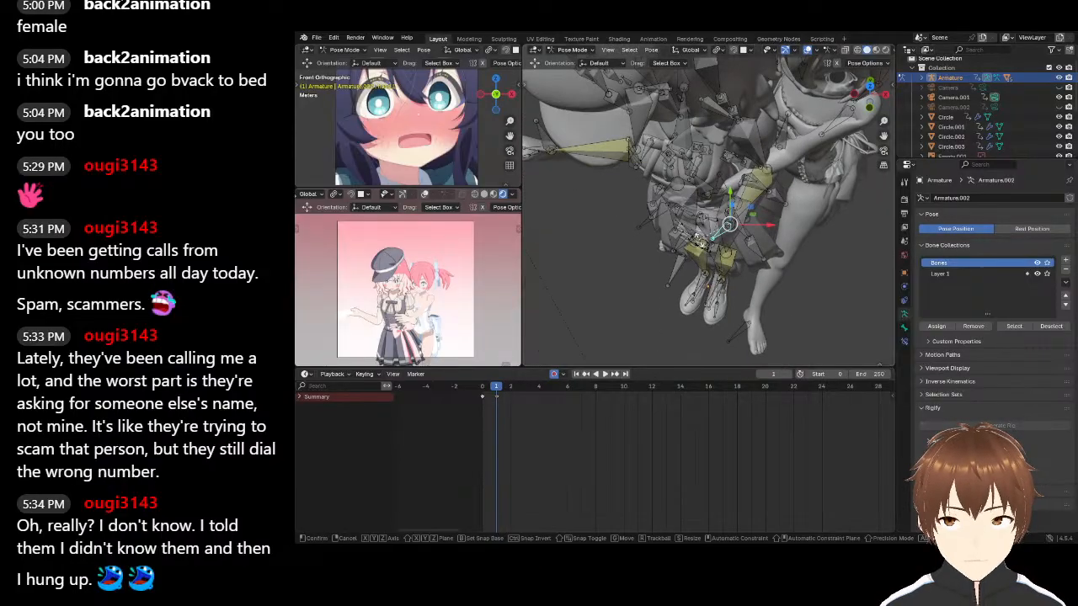
{"action": "left_click", "coordinate": [772, 236]}
{"action": "middle_click_drag", "start_coordinate": [771, 236], "coordinate": [736, 170]}
{"action": "key", "text": "r"}
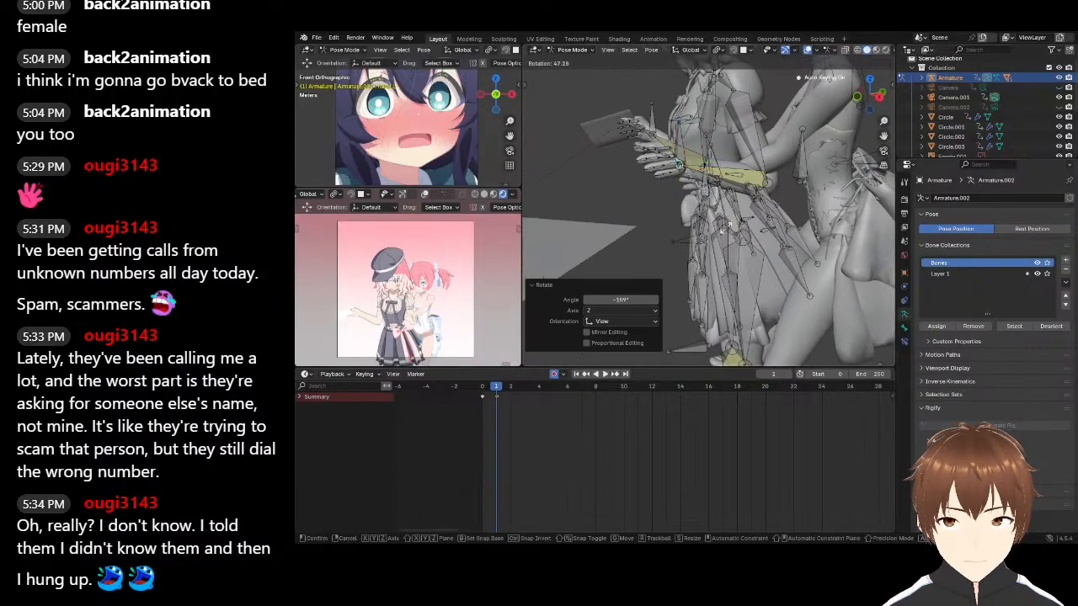
{"action": "left_click", "coordinate": [737, 216]}
Reposition the elbow control below the outstretched arm and move the opposite arm's control bone about 0.125, -0.085, 0.064 m
{"action": "middle_click_drag", "start_coordinate": [737, 216], "coordinate": [729, 183]}
{"action": "left_click", "coordinate": [621, 207]}
{"action": "scroll", "coordinate": [629, 204], "scroll_direction": "down", "scroll_amount": 2}
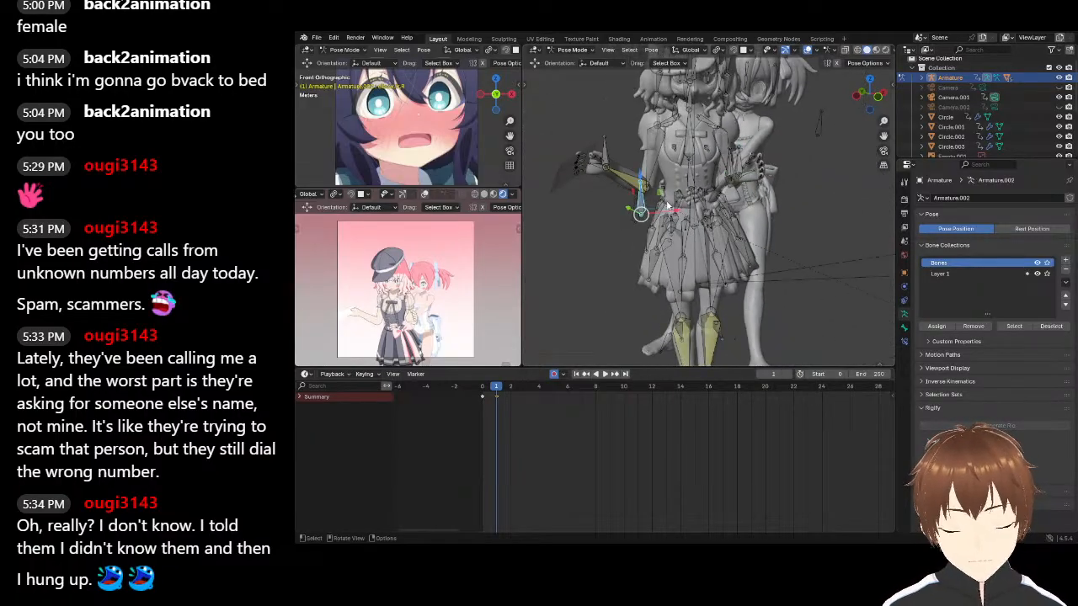
{"action": "key", "text": "g"}
{"action": "left_click", "coordinate": [636, 204]}
{"action": "middle_click_drag", "start_coordinate": [736, 179], "coordinate": [783, 167]}
{"action": "key", "text": "g"}
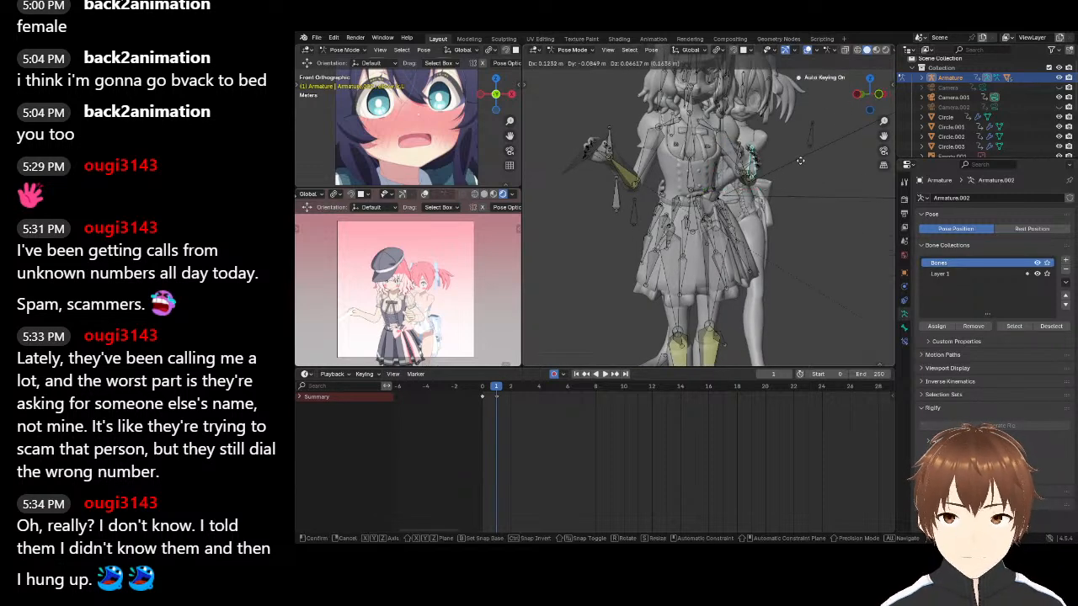
{"action": "left_click", "coordinate": [801, 161]}
Select the uniformed character's head bone and rotate it 15.4° from the side view
{"action": "scroll", "coordinate": [798, 216], "scroll_direction": "up", "scroll_amount": 3}
{"action": "middle_click_drag", "start_coordinate": [796, 160], "coordinate": [716, 225], "text": "shift"}
{"action": "left_click", "coordinate": [706, 138]}
{"action": "middle_click_drag", "start_coordinate": [705, 138], "coordinate": [674, 156]}
{"action": "key", "text": "r"}
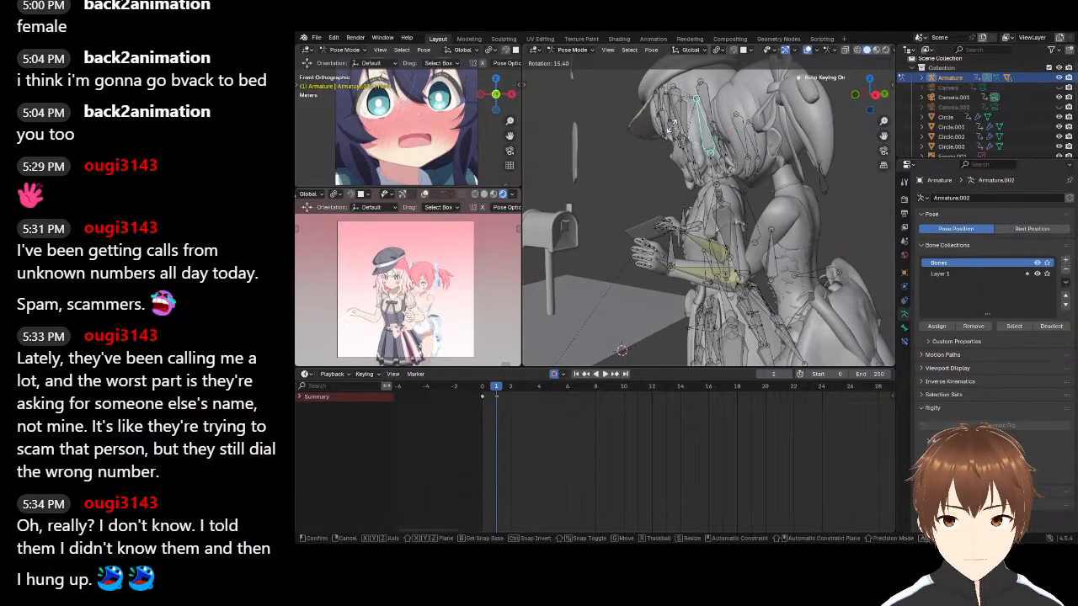
{"action": "left_click", "coordinate": [671, 128]}
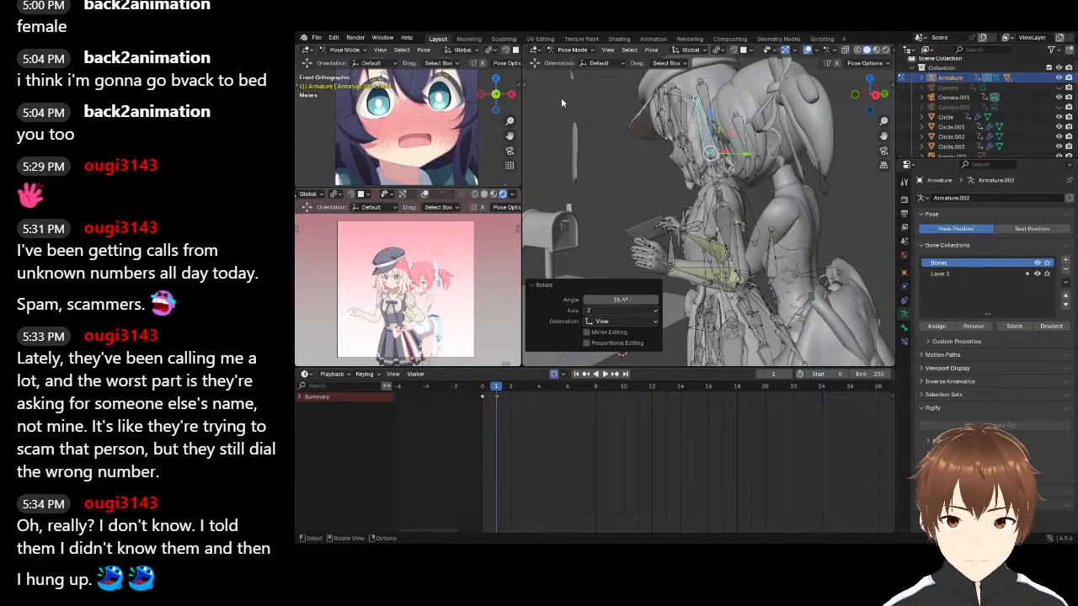
Return to Object Mode, hide the uniformed character's armature, and save the file
{"action": "left_click", "coordinate": [558, 52]}
{"action": "left_click", "coordinate": [566, 62]}
{"action": "scroll", "coordinate": [699, 184], "scroll_direction": "down", "scroll_amount": 4}
{"action": "middle_click_drag", "start_coordinate": [702, 185], "coordinate": [723, 187]}
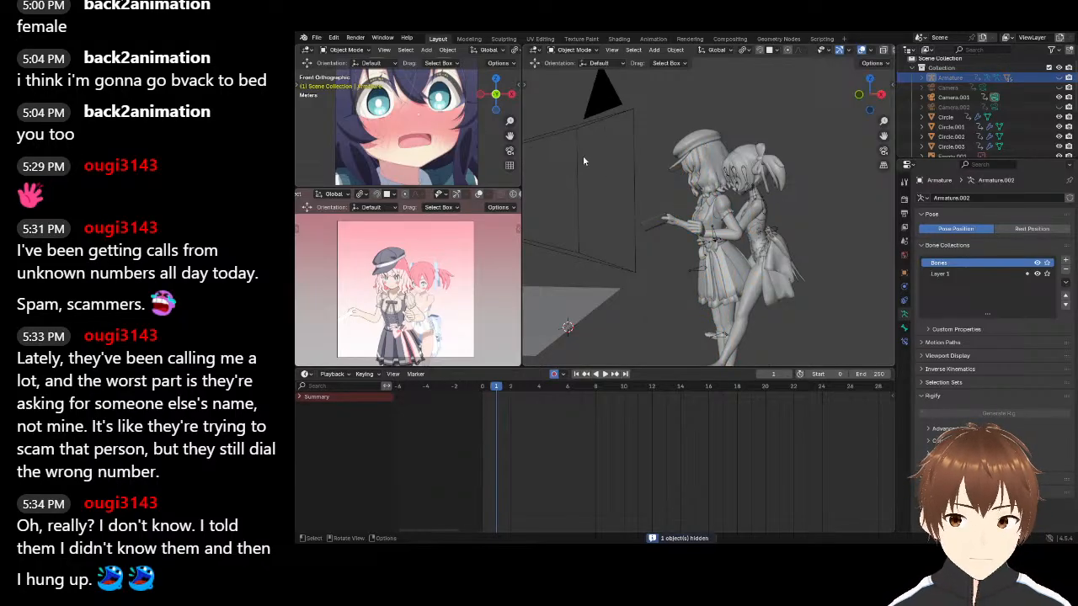
{"action": "left_click", "coordinate": [323, 38]}
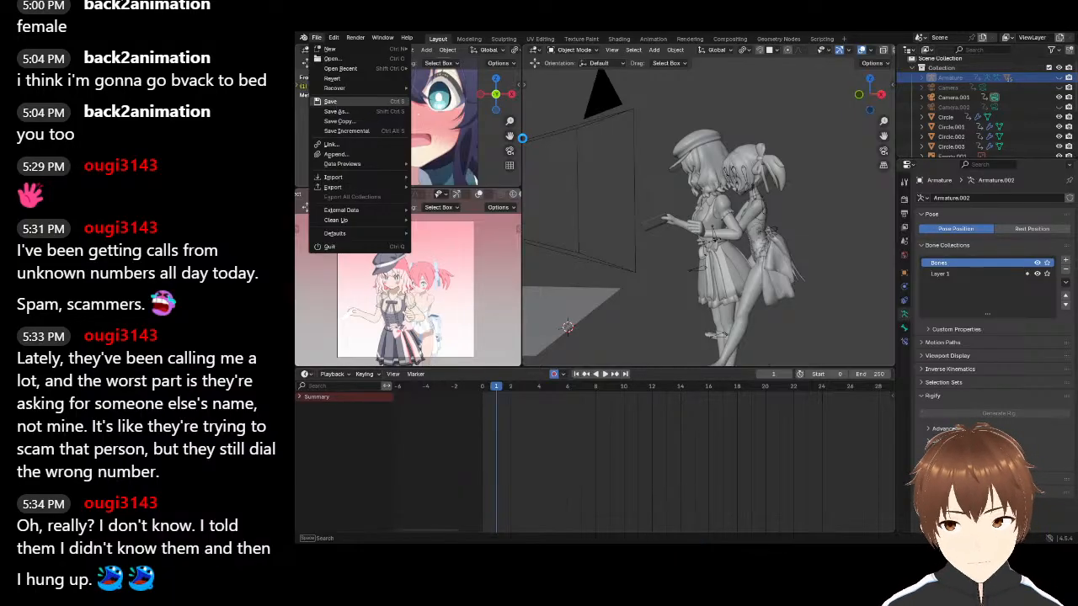
{"action": "left_click", "coordinate": [678, 167]}
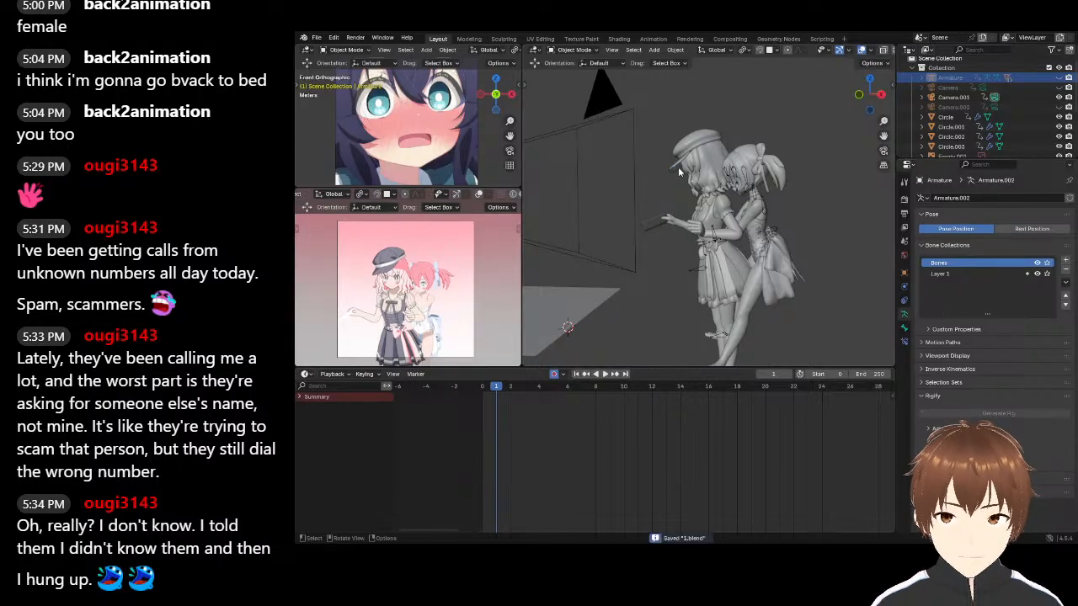
Select the mini's armature and, in Object Mode, move it by -0.10876, -0.10651, 0 m
{"action": "left_click", "coordinate": [745, 173]}
{"action": "middle_click_drag", "start_coordinate": [746, 173], "coordinate": [717, 170]}
{"action": "left_click", "coordinate": [578, 53]}
{"action": "left_click", "coordinate": [572, 80]}
{"action": "key", "text": "Tab"}
{"action": "key", "text": "Tab"}
{"action": "left_click", "coordinate": [573, 49]}
{"action": "left_click", "coordinate": [572, 59]}
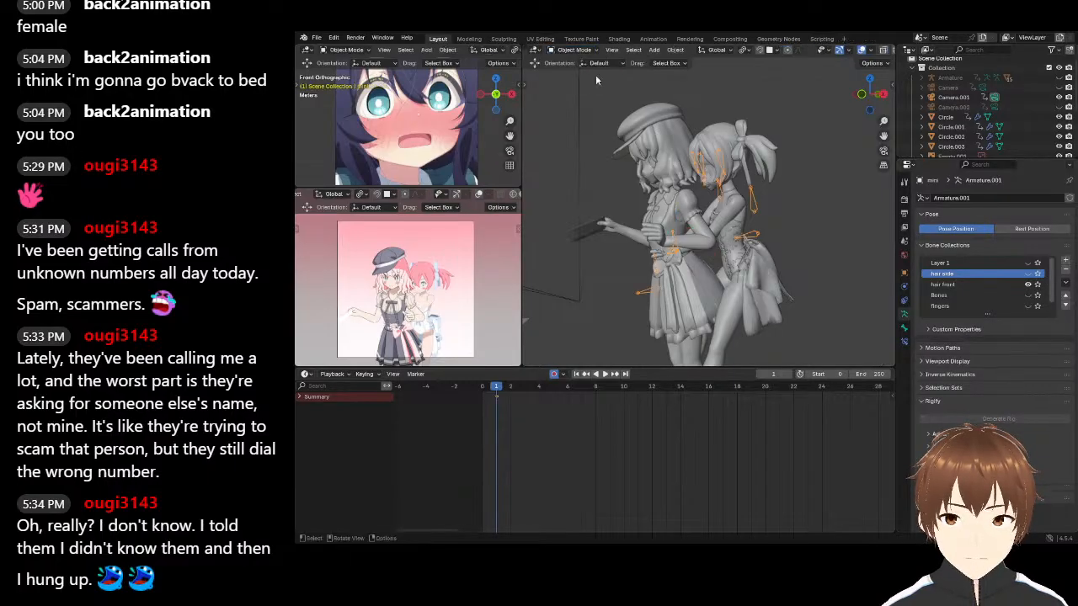
{"action": "middle_click_drag", "start_coordinate": [572, 59], "coordinate": [727, 166]}
{"action": "key", "text": "g"}
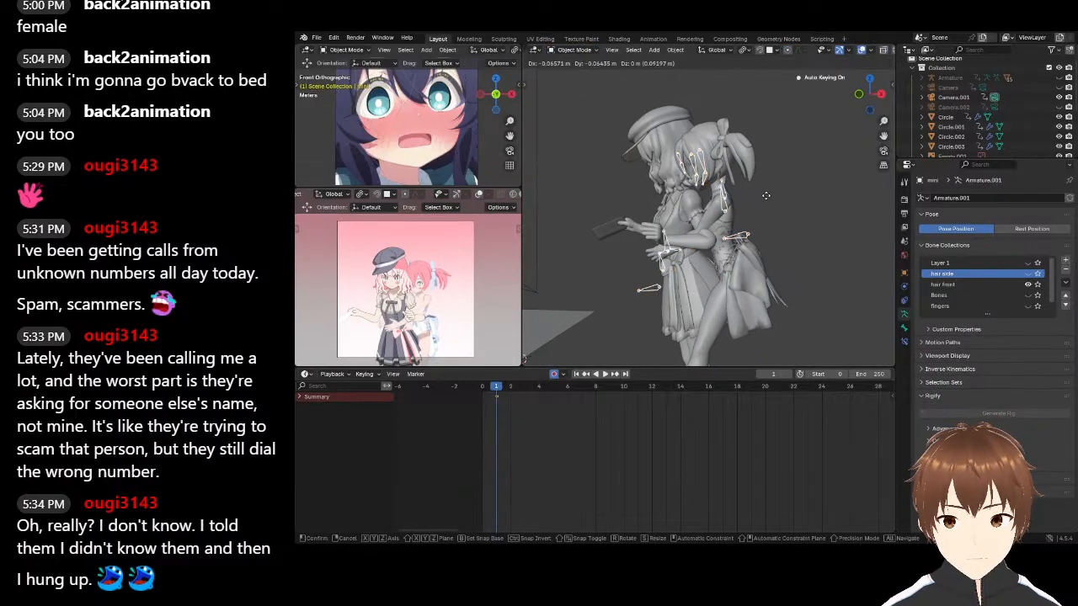
{"action": "left_click", "coordinate": [756, 196]}
{"action": "middle_click_drag", "start_coordinate": [756, 194], "coordinate": [816, 180]}
Switch the mini's armature to Pose Mode and show its Bones bone collection
{"action": "left_click", "coordinate": [578, 52]}
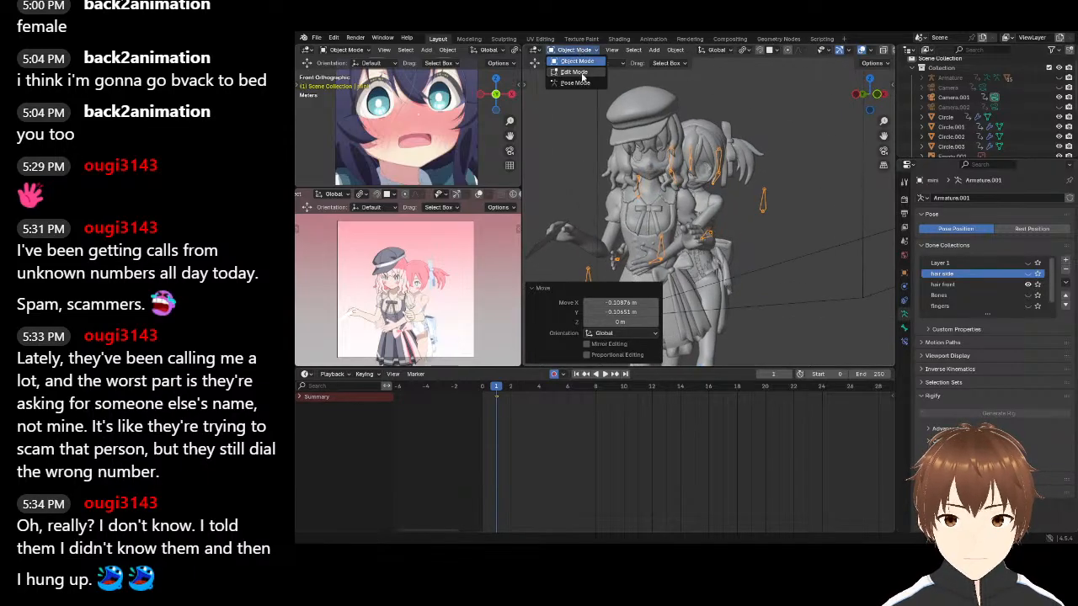
{"action": "left_click", "coordinate": [581, 82]}
{"action": "scroll", "coordinate": [691, 148], "scroll_direction": "up", "scroll_amount": 2}
{"action": "left_click", "coordinate": [573, 52]}
{"action": "left_click", "coordinate": [581, 61]}
{"action": "left_click", "coordinate": [572, 52]}
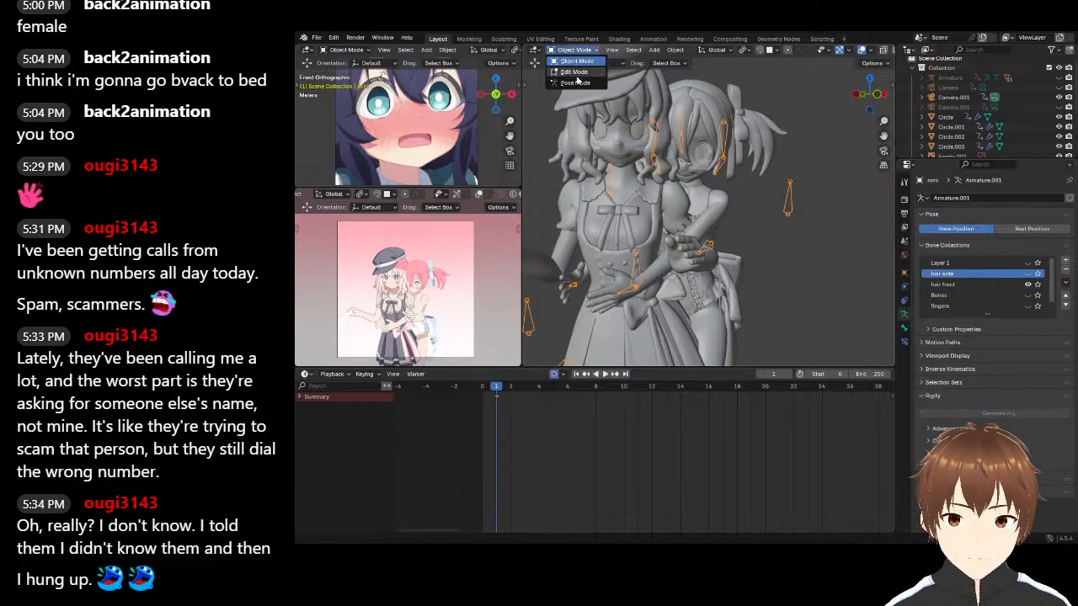
{"action": "left_click", "coordinate": [581, 82]}
{"action": "left_click", "coordinate": [1027, 295]}
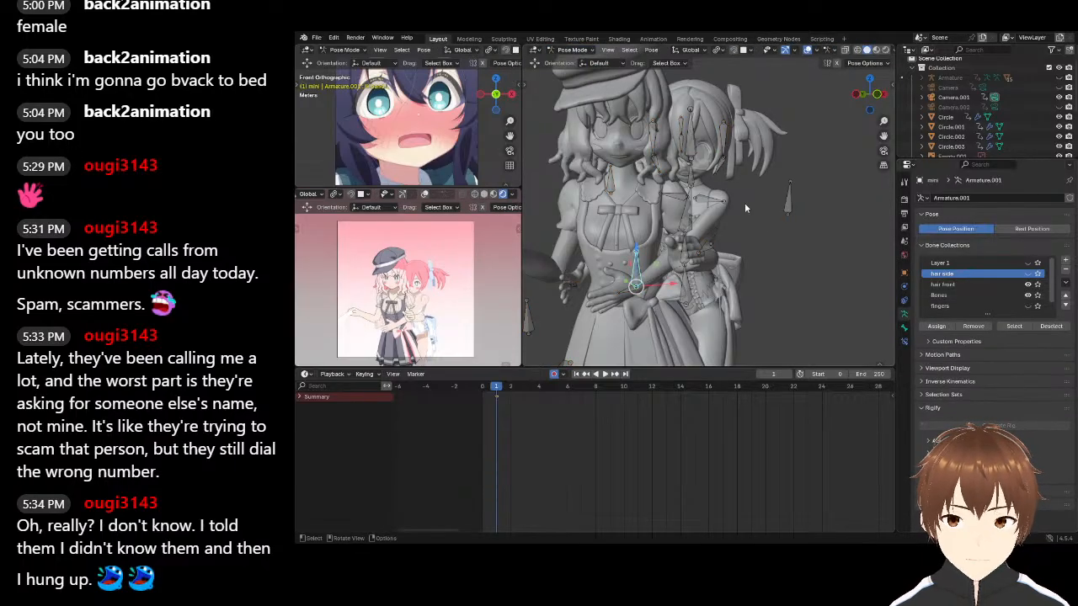
Rotate the mini's upper spine bone slightly and tilt its neck bone about 13°
{"action": "left_click", "coordinate": [695, 204]}
{"action": "middle_click_drag", "start_coordinate": [695, 204], "coordinate": [688, 213]}
{"action": "left_click", "coordinate": [699, 133]}
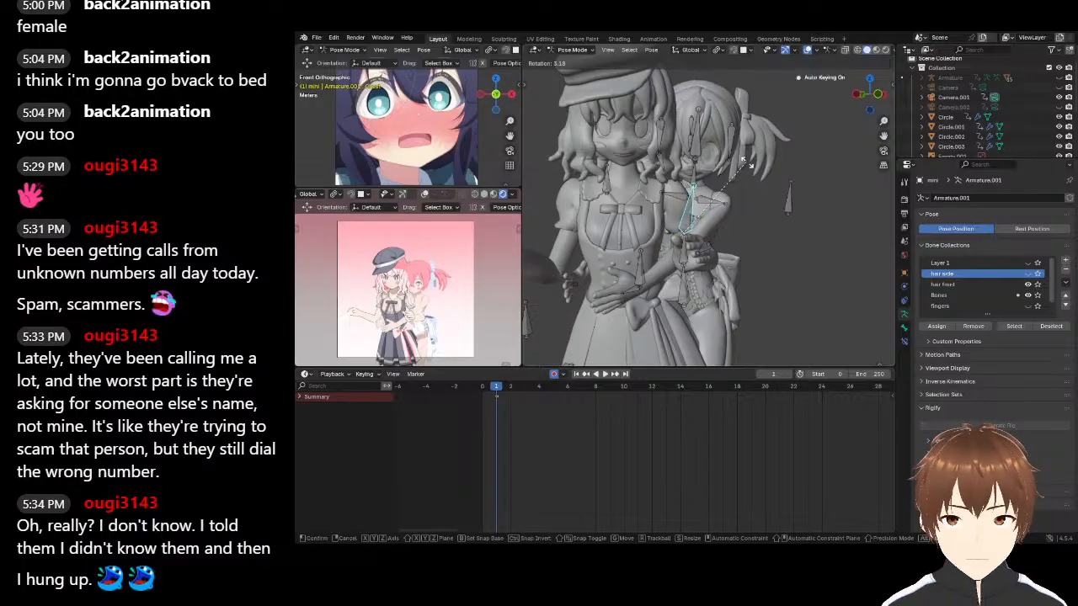
{"action": "key", "text": "r"}
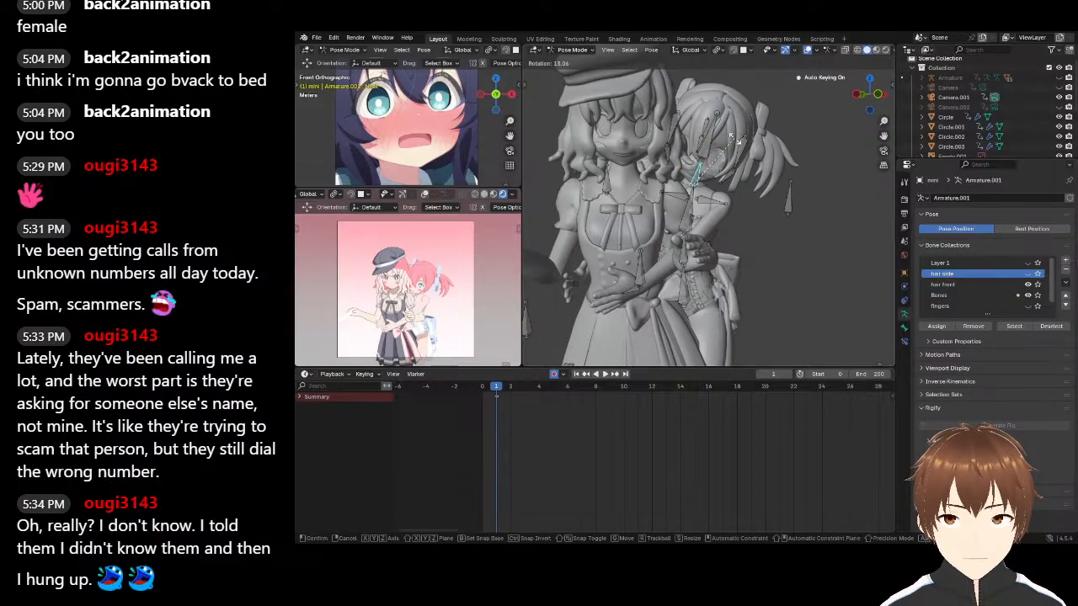
{"action": "left_click", "coordinate": [735, 139]}
Rotate the mini's head bone 9.1°, and fine-tune it by 0.675° from another angle
{"action": "middle_click_drag", "start_coordinate": [735, 139], "coordinate": [665, 189]}
{"action": "left_click", "coordinate": [703, 128]}
{"action": "key", "text": "r"}
{"action": "left_click", "coordinate": [675, 113]}
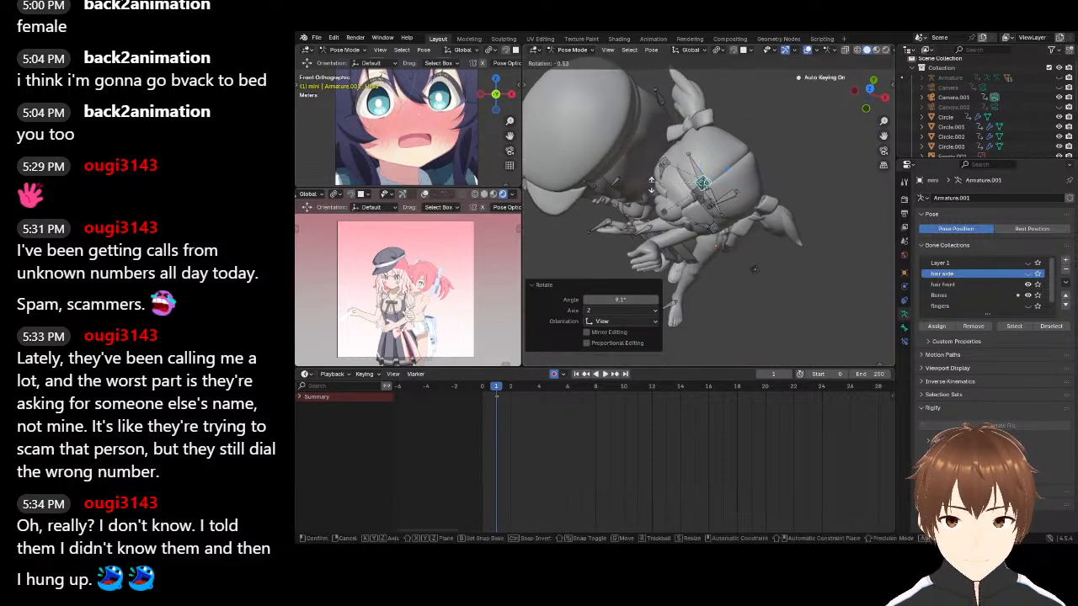
{"action": "key", "text": "r"}
{"action": "left_click", "coordinate": [657, 192]}
{"action": "middle_click_drag", "start_coordinate": [661, 199], "coordinate": [621, 181]}
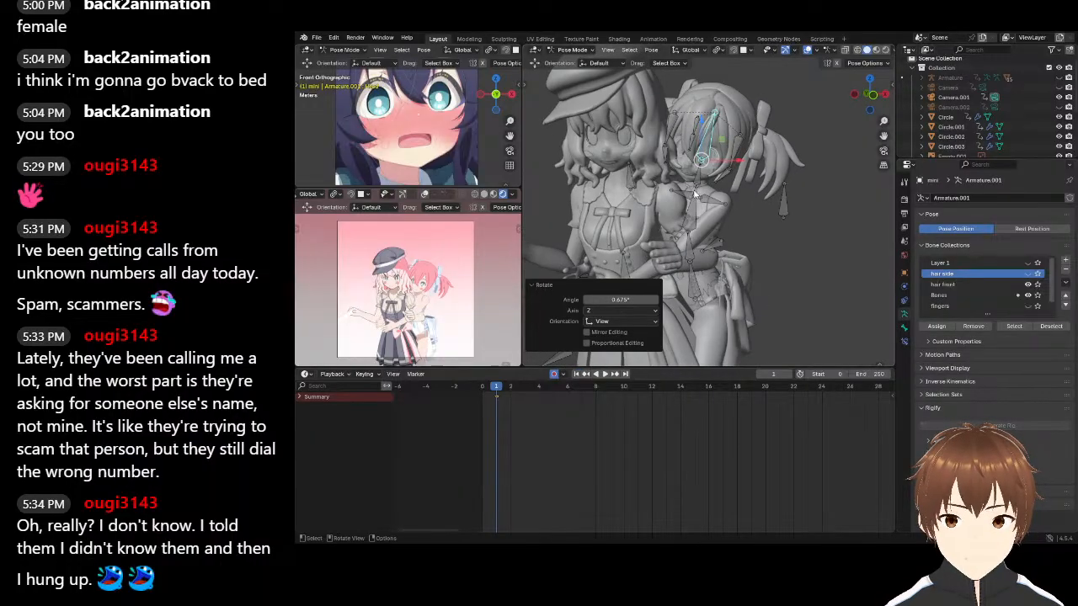
{"action": "middle_click_drag", "start_coordinate": [720, 205], "coordinate": [721, 200]}
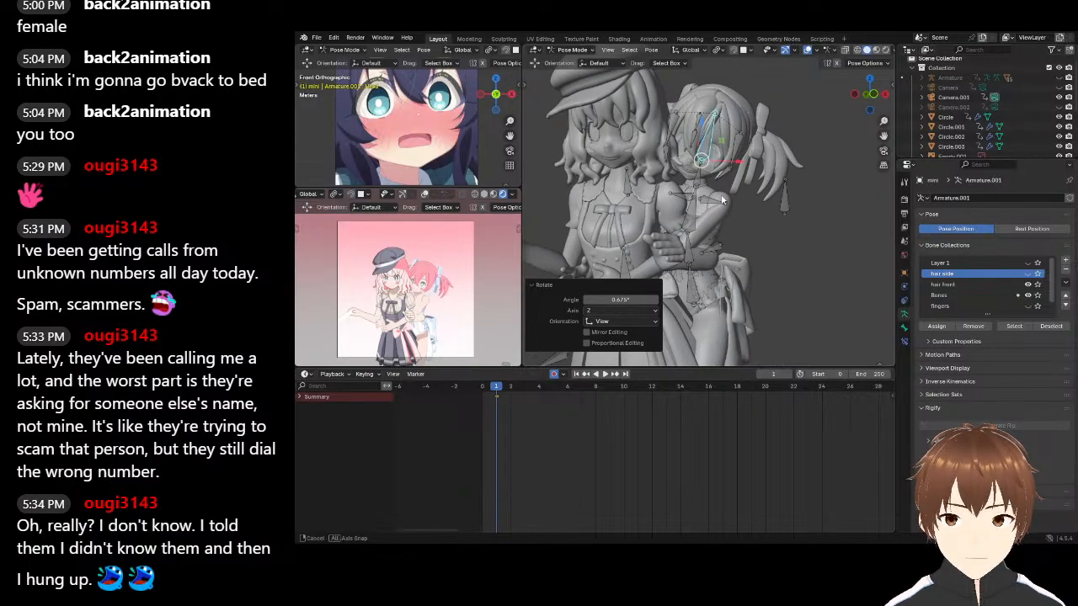
Select the mini's floating control bone beside the ponytail and rotate it about 73°
{"action": "middle_click_drag", "start_coordinate": [724, 201], "coordinate": [779, 224]}
{"action": "scroll", "coordinate": [785, 207], "scroll_direction": "down", "scroll_amount": 1}
{"action": "left_click", "coordinate": [778, 206]}
{"action": "key", "text": "r"}
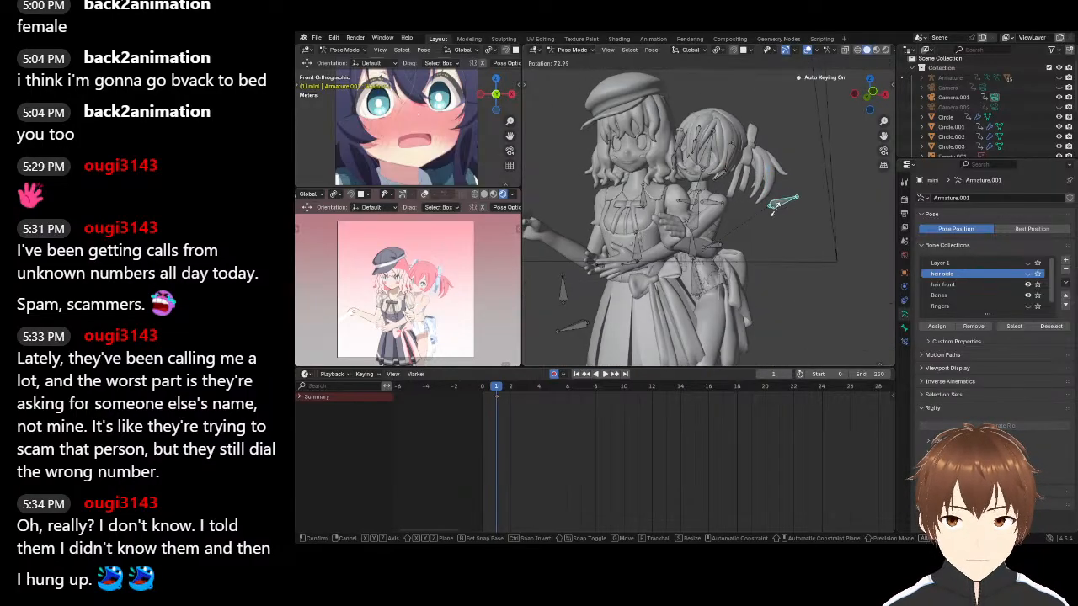
{"action": "left_click", "coordinate": [771, 209]}
Bring the same floating control bone in toward the mini's arm, finishing with a move of -0.052043, 0.076002, -0.079462 m
{"action": "scroll", "coordinate": [765, 208], "scroll_direction": "down", "scroll_amount": 1}
{"action": "key", "text": "g"}
{"action": "left_click", "coordinate": [741, 237]}
{"action": "middle_click_drag", "start_coordinate": [742, 237], "coordinate": [622, 238]}
{"action": "key", "text": "g"}
{"action": "left_click", "coordinate": [640, 249]}
{"action": "middle_click_drag", "start_coordinate": [699, 250], "coordinate": [832, 253]}
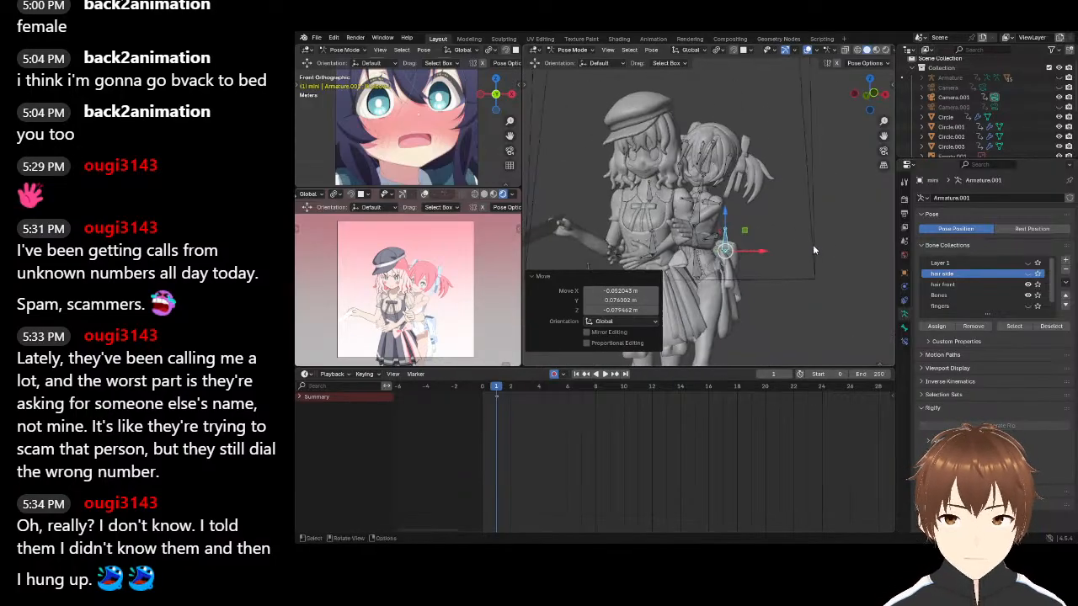
Reposition the mini's arm control bone at the uniformed character's waist and move the control bone beside the mini's hip outward
{"action": "left_click", "coordinate": [655, 246]}
{"action": "middle_click_drag", "start_coordinate": [656, 246], "coordinate": [747, 195]}
{"action": "key", "text": "g"}
{"action": "left_click", "coordinate": [698, 259]}
{"action": "scroll", "coordinate": [711, 239], "scroll_direction": "up", "scroll_amount": 1}
{"action": "left_click", "coordinate": [727, 245]}
{"action": "key", "text": "g"}
{"action": "left_click", "coordinate": [830, 151]}
{"action": "key", "text": "g"}
{"action": "left_click", "coordinate": [807, 202]}
Move the mini's hand control bone by -0.078219, 0.031382, -0.049442 m against the uniformed character's waist
{"action": "left_click", "coordinate": [680, 242]}
{"action": "scroll", "coordinate": [747, 195], "scroll_direction": "up", "scroll_amount": 2}
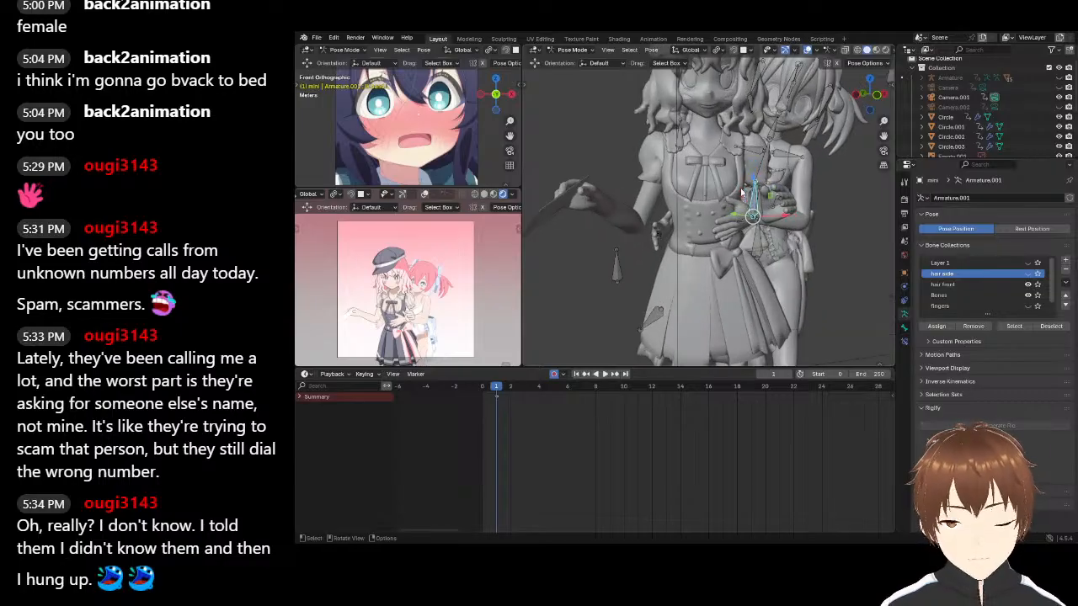
{"action": "key", "text": "g"}
{"action": "left_click", "coordinate": [704, 204]}
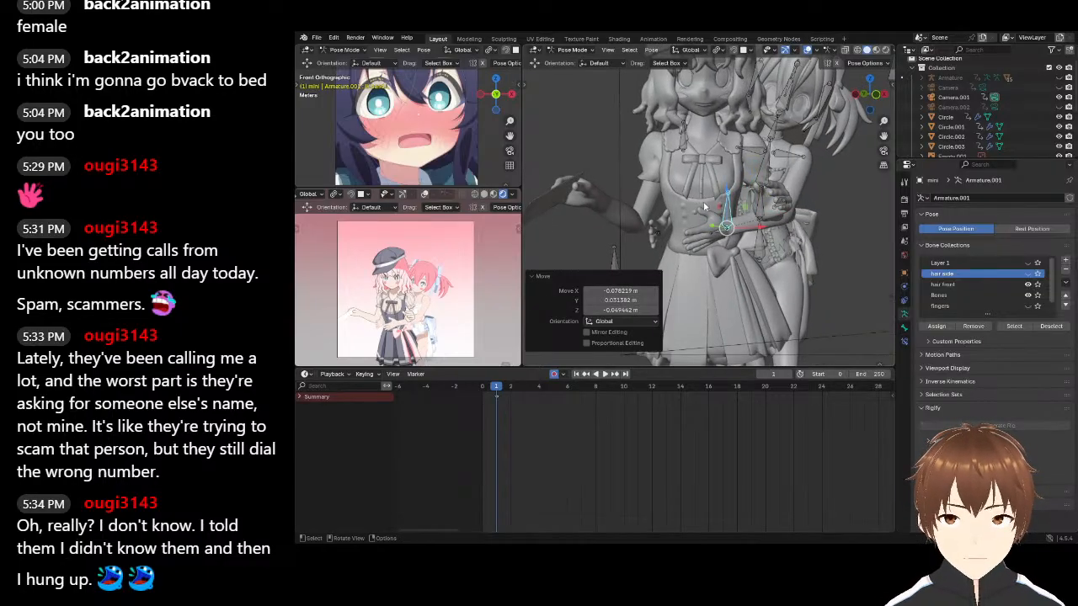
Zoom in the camera preview and rotate the mini's lower spine bone by -7.1°
{"action": "mouse_move", "coordinate": [704, 199]}
{"action": "middle_mouse_down"}
{"action": "mouse_move", "coordinate": [739, 186]}
{"action": "mouse_move", "coordinate": [705, 190]}
{"action": "middle_mouse_up"}
{"action": "left_click_drag", "start_coordinate": [706, 193], "coordinate": [742, 185]}
{"action": "scroll", "coordinate": [741, 187], "scroll_direction": "down", "scroll_amount": 5}
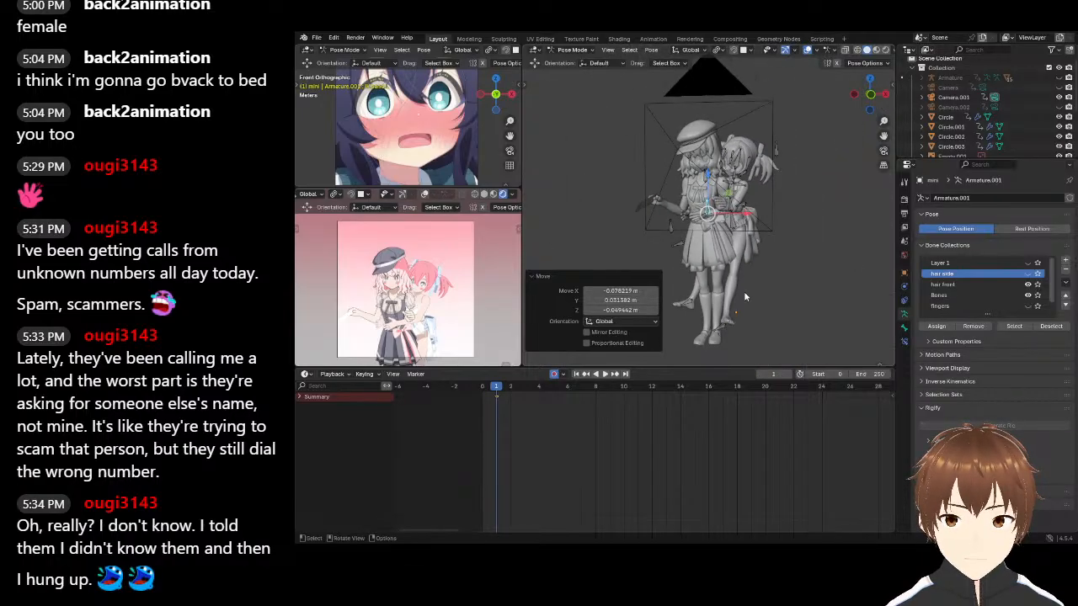
{"action": "scroll", "coordinate": [448, 275], "scroll_direction": "up", "scroll_amount": 2}
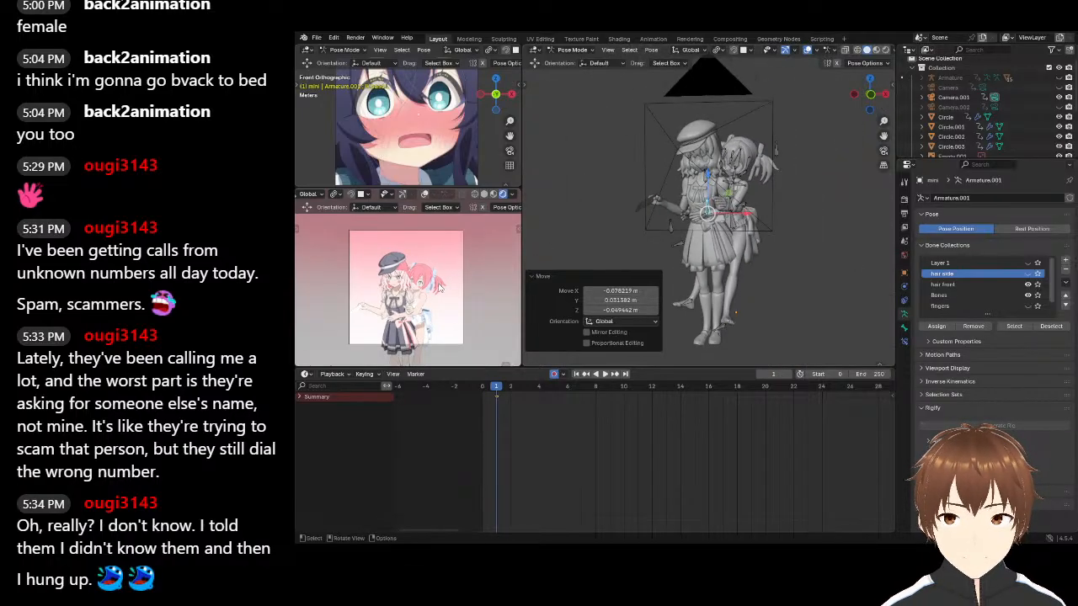
{"action": "scroll", "coordinate": [761, 181], "scroll_direction": "up", "scroll_amount": 2}
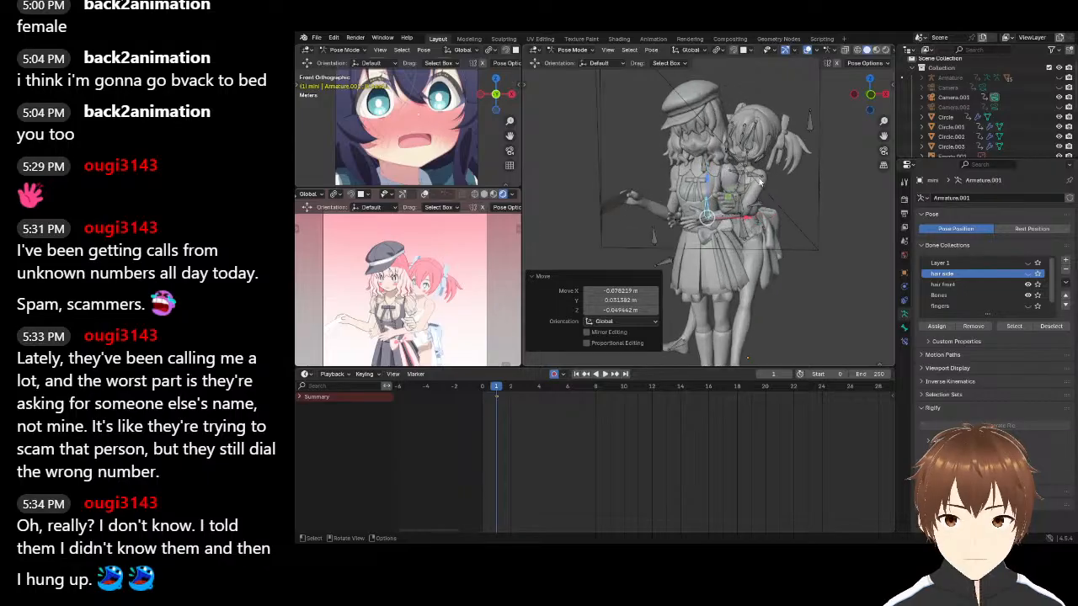
{"action": "scroll", "coordinate": [774, 180], "scroll_direction": "up", "scroll_amount": 2}
{"action": "middle_click_drag", "start_coordinate": [780, 181], "coordinate": [788, 159]}
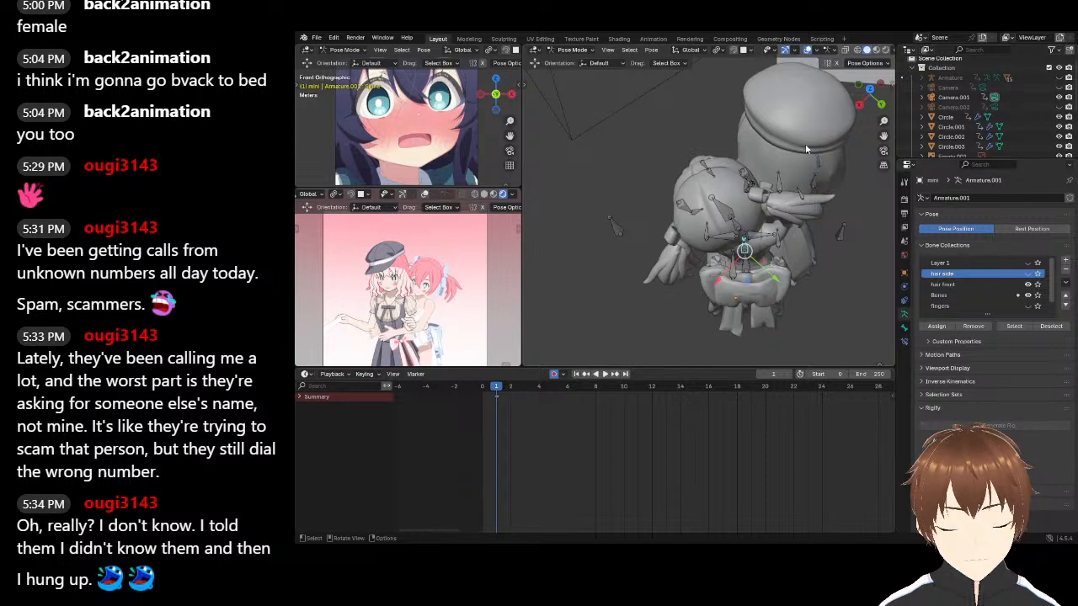
{"action": "key", "text": "r"}
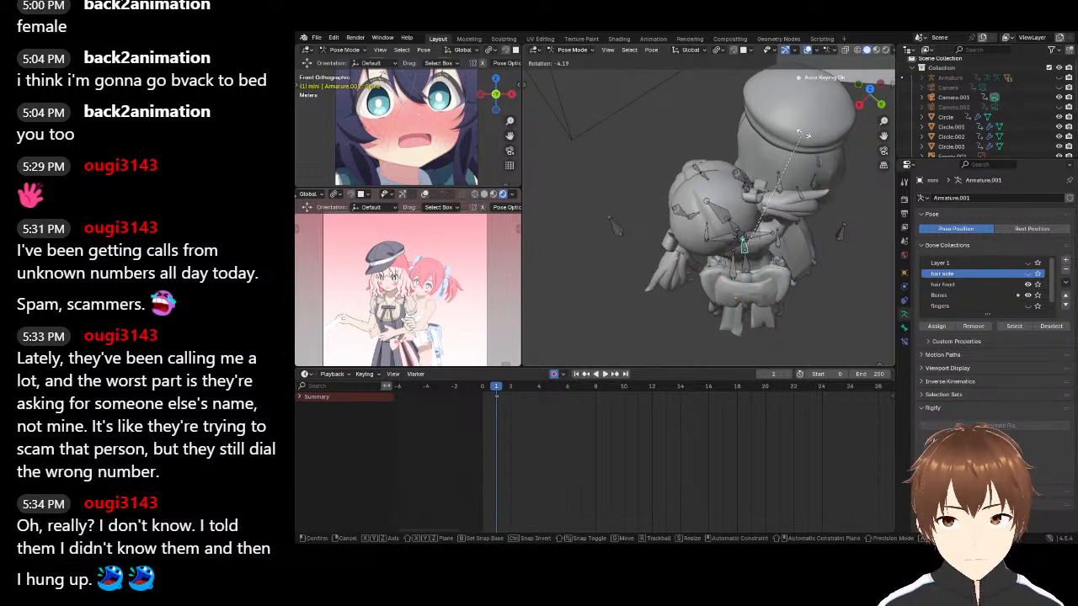
{"action": "left_click", "coordinate": [797, 133]}
{"action": "mouse_move", "coordinate": [796, 132]}
{"action": "middle_mouse_down"}
{"action": "mouse_move", "coordinate": [806, 104]}
{"action": "mouse_move", "coordinate": [790, 116]}
{"action": "middle_mouse_up"}
Return to Object Mode, unhide and select the uniformed character's armature, and put it in Pose Mode
{"action": "middle_click_drag", "start_coordinate": [726, 142], "coordinate": [615, 110]}
{"action": "left_click", "coordinate": [563, 50]}
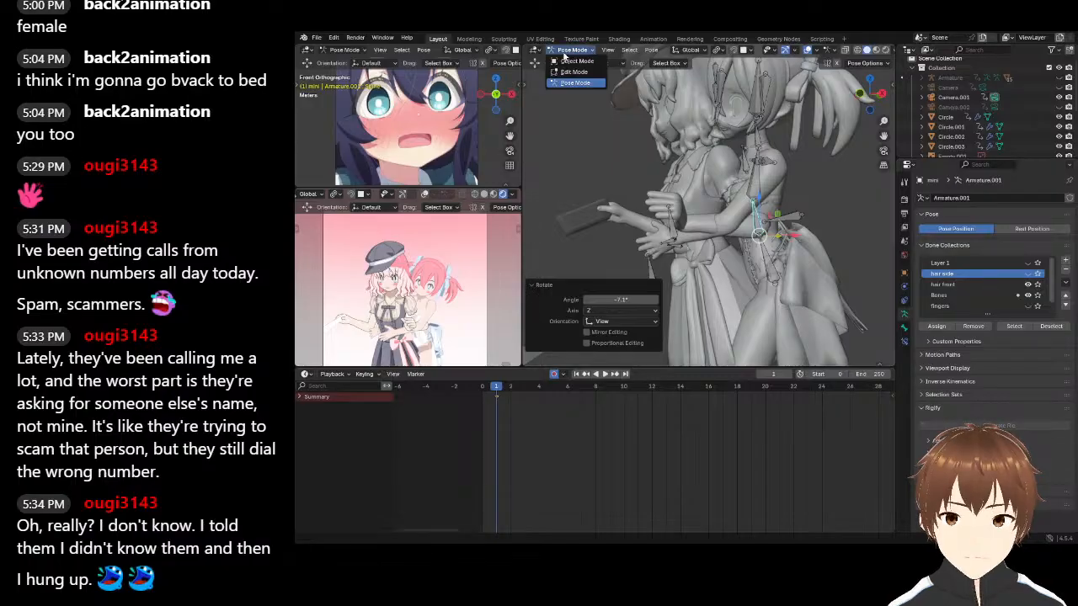
{"action": "left_click", "coordinate": [576, 62]}
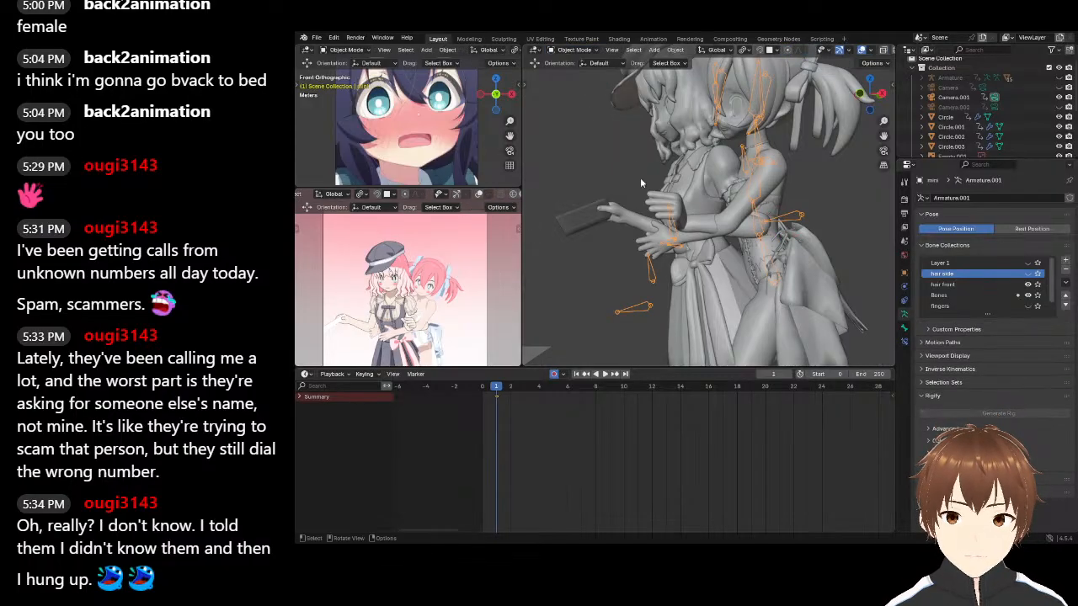
{"action": "left_click", "coordinate": [1058, 77]}
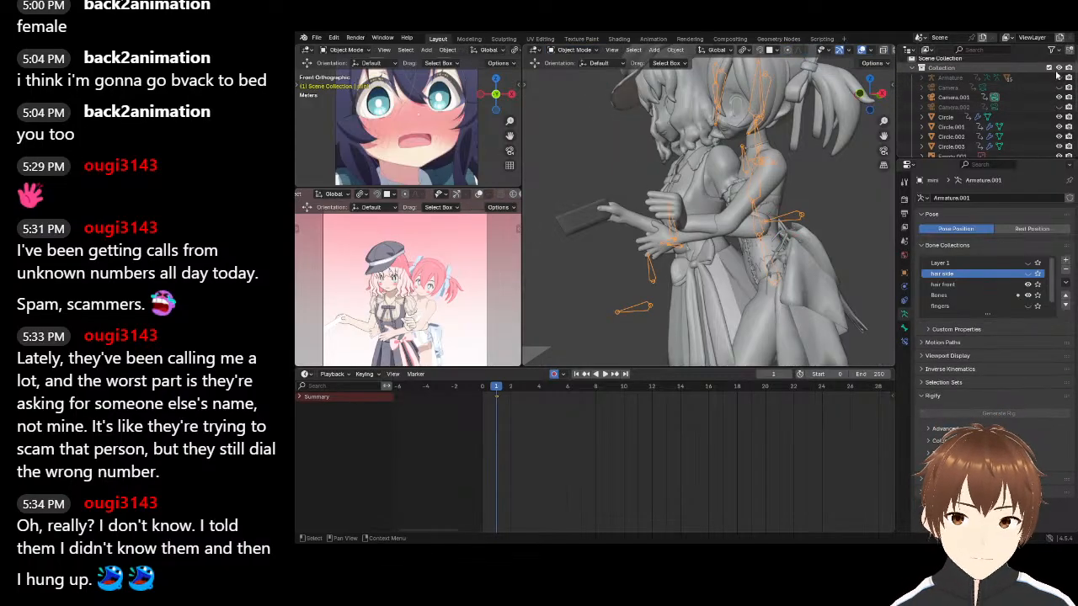
{"action": "left_click", "coordinate": [632, 203]}
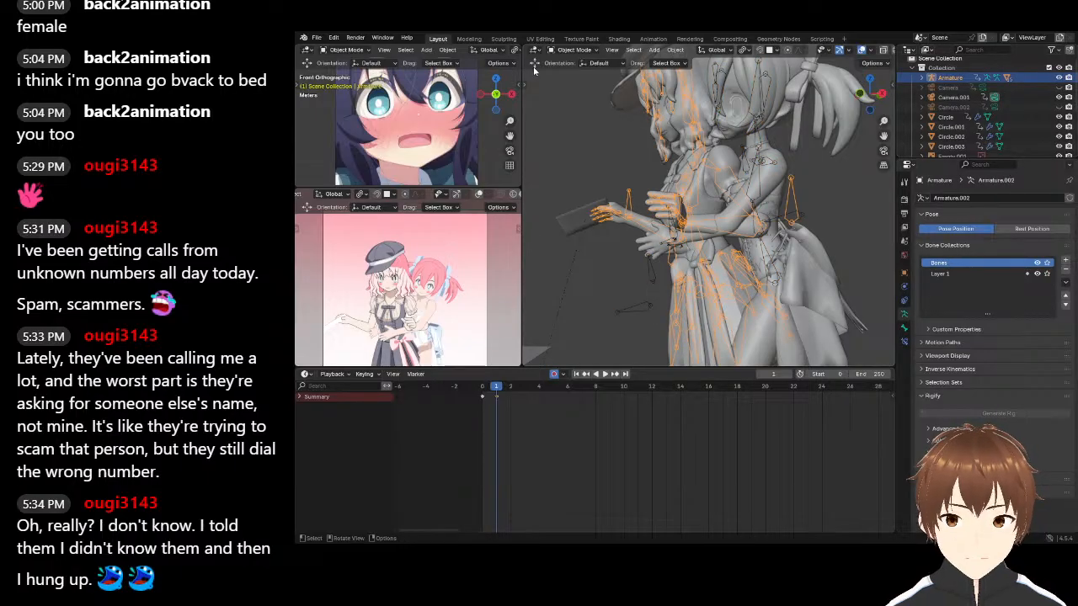
{"action": "left_click", "coordinate": [558, 50]}
{"action": "left_click", "coordinate": [560, 83]}
{"action": "middle_click_drag", "start_coordinate": [690, 205], "coordinate": [670, 205]}
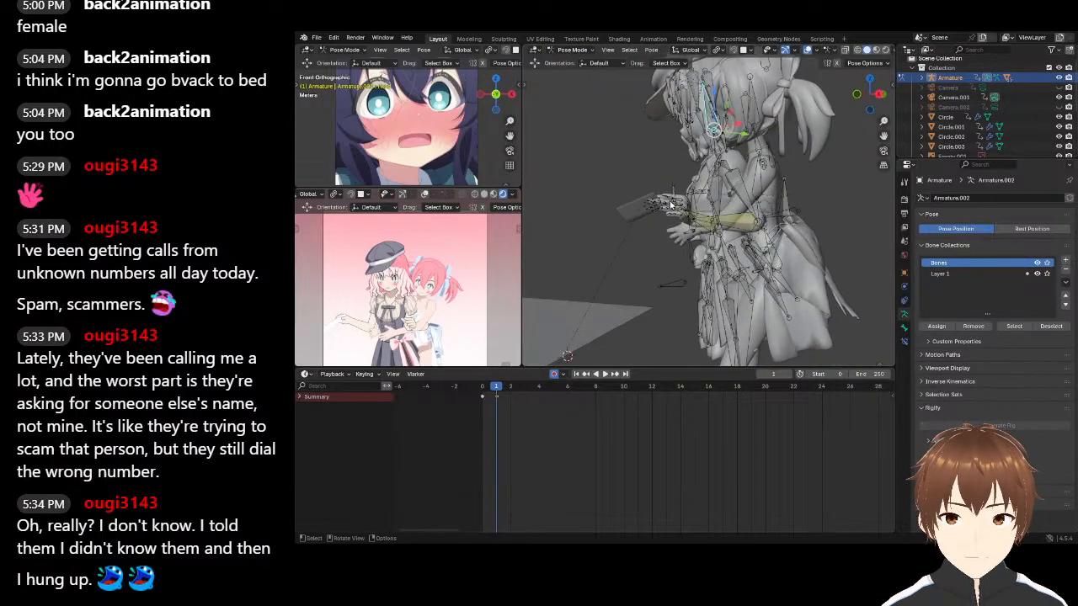
Select the uniformed character's forearm control bone and toggle the visibility of the armature's Bones bone collection
{"action": "key", "text": "r"}
{"action": "left_click", "coordinate": [681, 202]}
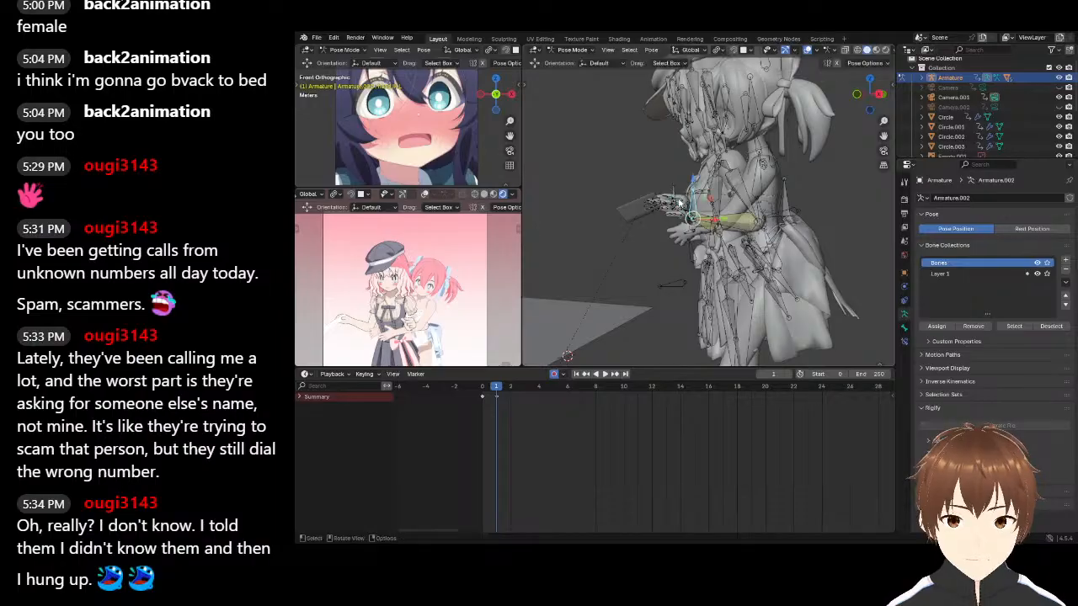
{"action": "middle_click_drag", "start_coordinate": [680, 202], "coordinate": [957, 288]}
{"action": "scroll", "coordinate": [731, 207], "scroll_direction": "up", "scroll_amount": 4}
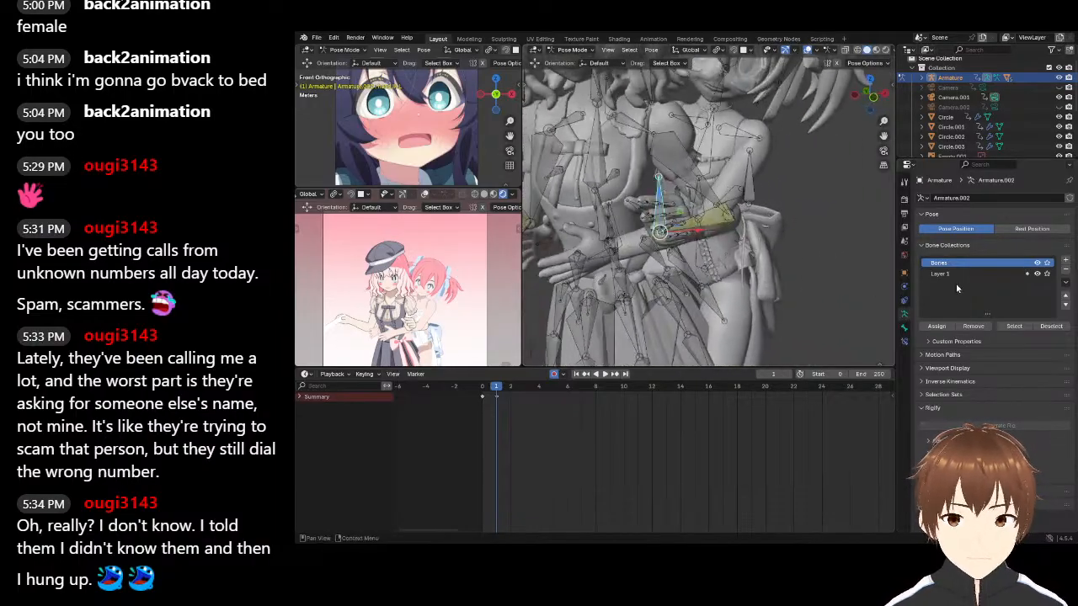
{"action": "left_click", "coordinate": [1037, 263]}
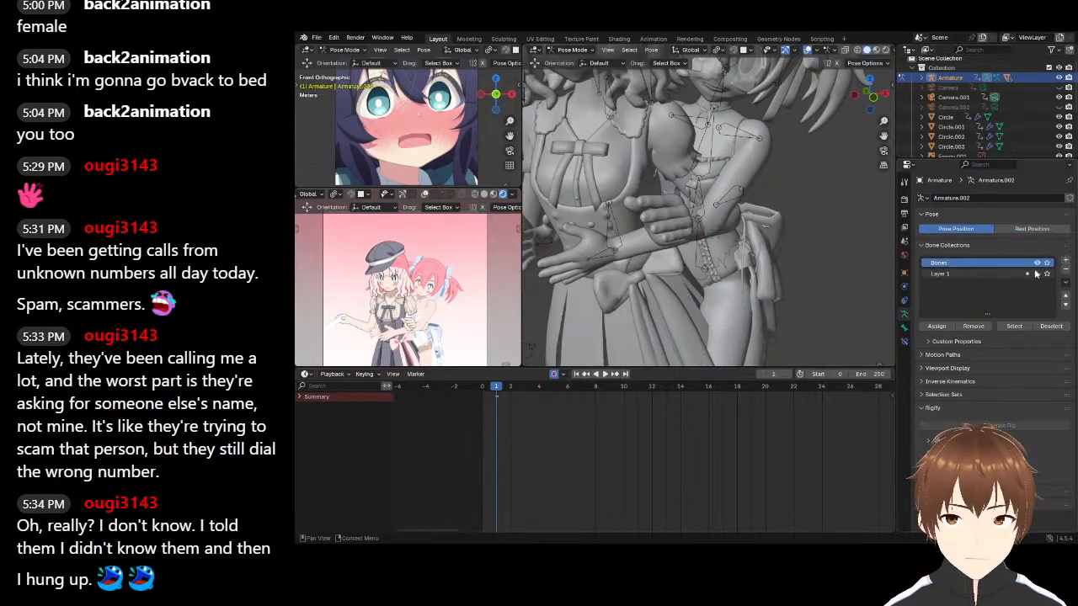
{"action": "left_click", "coordinate": [1037, 264]}
Select the uniformed character's elbow control bone and reposition it, finishing with a move of 0.058217, 0.000954, 0.076893 m
{"action": "middle_click_drag", "start_coordinate": [722, 244], "coordinate": [821, 235]}
{"action": "left_click", "coordinate": [694, 216]}
{"action": "middle_click_drag", "start_coordinate": [694, 216], "coordinate": [673, 231]}
{"action": "key", "text": "g"}
{"action": "left_click", "coordinate": [741, 202]}
{"action": "middle_click_drag", "start_coordinate": [741, 202], "coordinate": [788, 194]}
{"action": "key", "text": "g"}
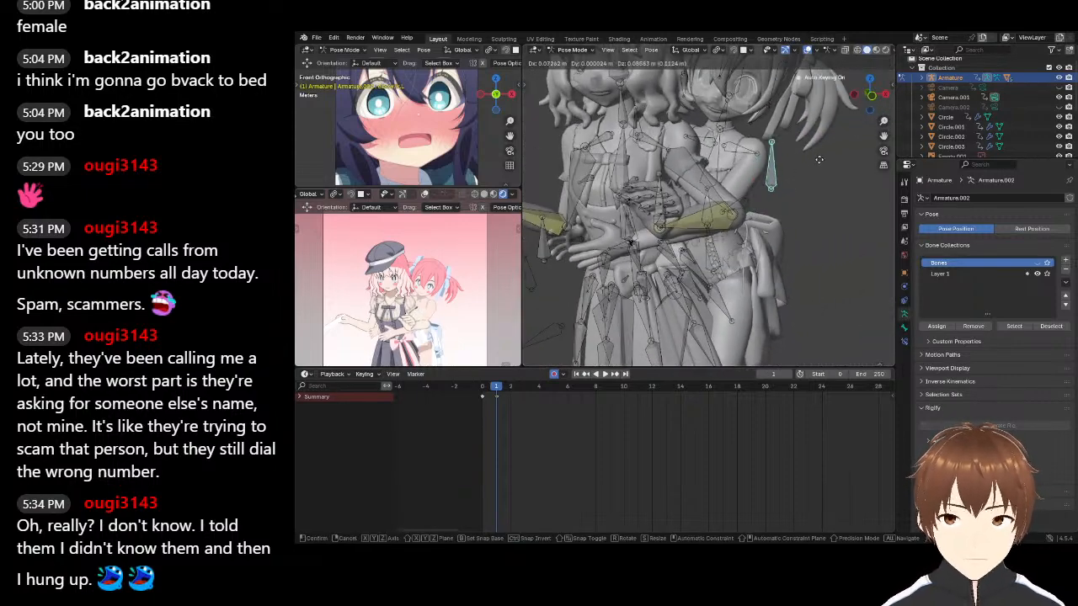
{"action": "left_click", "coordinate": [809, 171]}
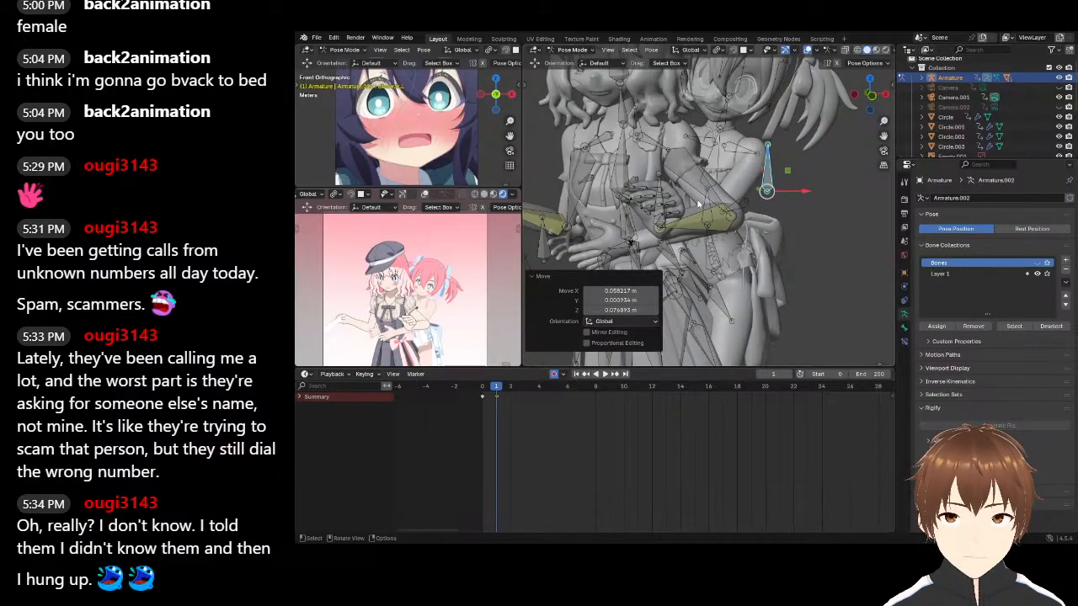
{"action": "middle_click_drag", "start_coordinate": [673, 197], "coordinate": [622, 184]}
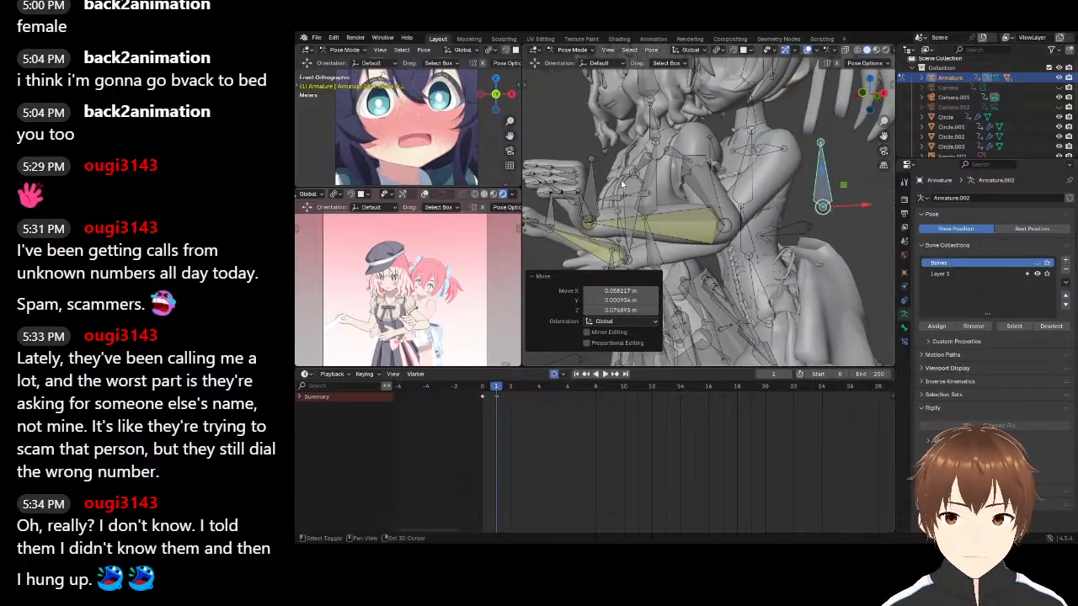
Switch from the front character's armature to the rear character's armature and put it in Pose Mode
{"action": "middle_click_drag", "start_coordinate": [710, 167], "coordinate": [676, 178]}
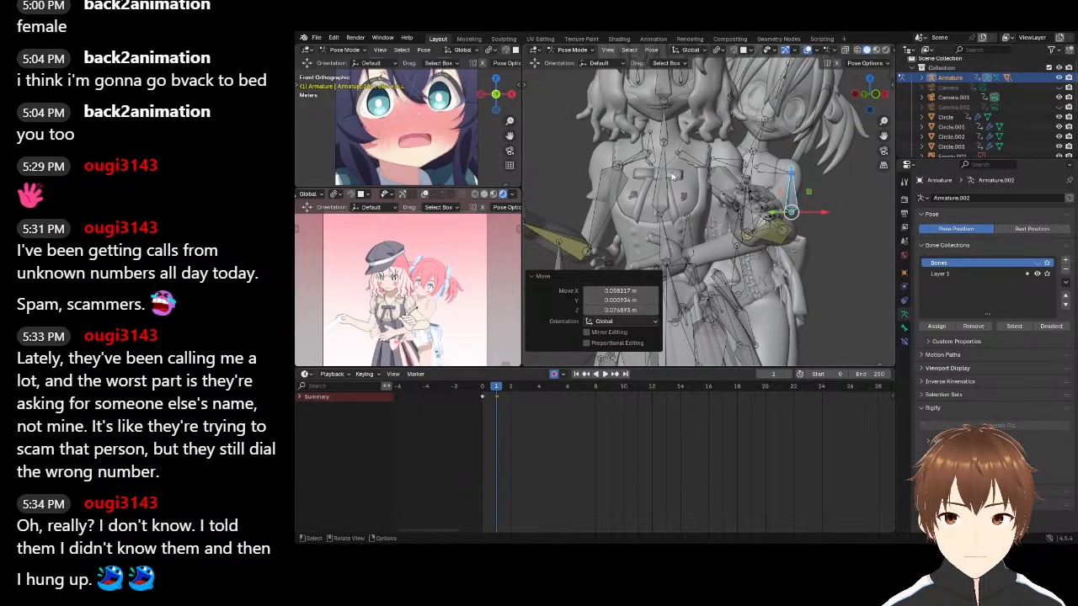
{"action": "left_click", "coordinate": [573, 50]}
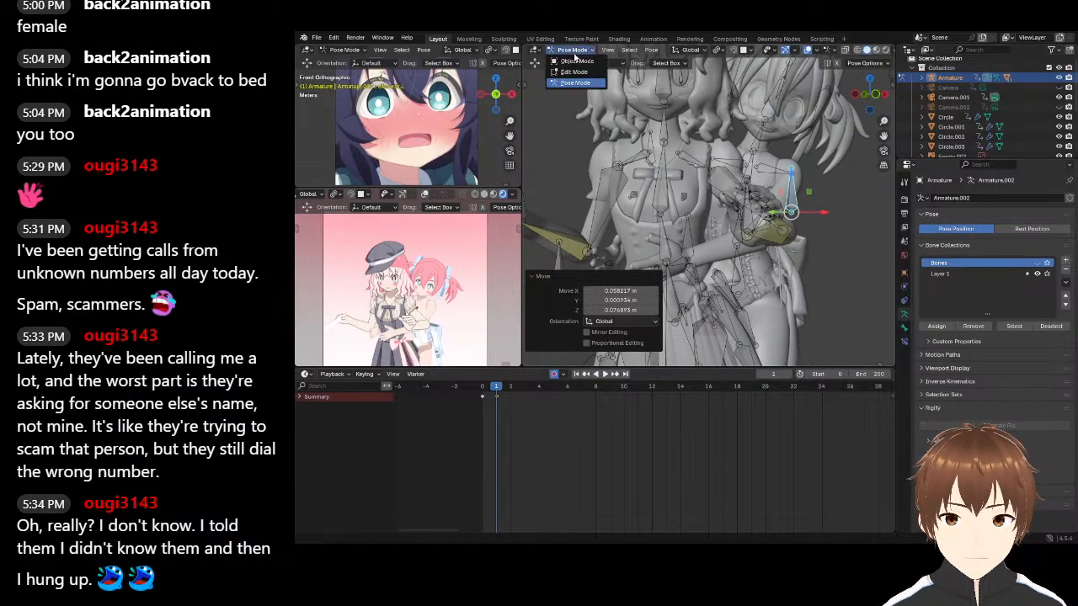
{"action": "left_click", "coordinate": [574, 61]}
{"action": "left_click", "coordinate": [695, 146]}
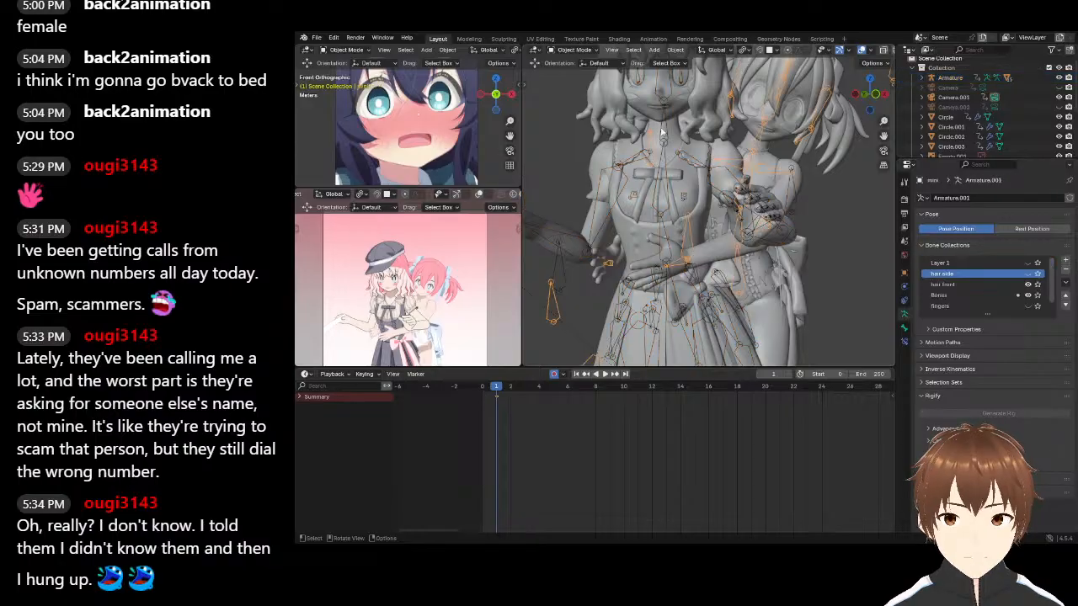
{"action": "left_click", "coordinate": [572, 51]}
{"action": "left_click", "coordinate": [575, 83]}
Rotate the rear character's hand bone from several view angles so the hand sits against the front character's waist
{"action": "middle_click_drag", "start_coordinate": [607, 211], "coordinate": [676, 240]}
{"action": "left_click", "coordinate": [659, 266]}
{"action": "key", "text": "r"}
{"action": "left_click", "coordinate": [752, 204]}
{"action": "middle_click_drag", "start_coordinate": [756, 222], "coordinate": [768, 98]}
{"action": "key", "text": "r"}
{"action": "left_click", "coordinate": [760, 138]}
{"action": "middle_click_drag", "start_coordinate": [759, 137], "coordinate": [706, 99]}
{"action": "key", "text": "r"}
{"action": "left_click", "coordinate": [683, 127]}
{"action": "middle_click_drag", "start_coordinate": [732, 140], "coordinate": [593, 151]}
{"action": "key", "text": "r"}
{"action": "left_click", "coordinate": [715, 183]}
Refine the rear character's reaching arm by moving its control bone and rotating the hand bone
{"action": "left_click", "coordinate": [758, 156]}
{"action": "middle_click_drag", "start_coordinate": [758, 156], "coordinate": [743, 138]}
{"action": "key", "text": "g"}
{"action": "left_click", "coordinate": [770, 162]}
{"action": "left_click", "coordinate": [746, 226]}
{"action": "key", "text": "r"}
{"action": "left_click", "coordinate": [701, 250]}
{"action": "key", "text": "r"}
{"action": "left_click", "coordinate": [754, 169]}
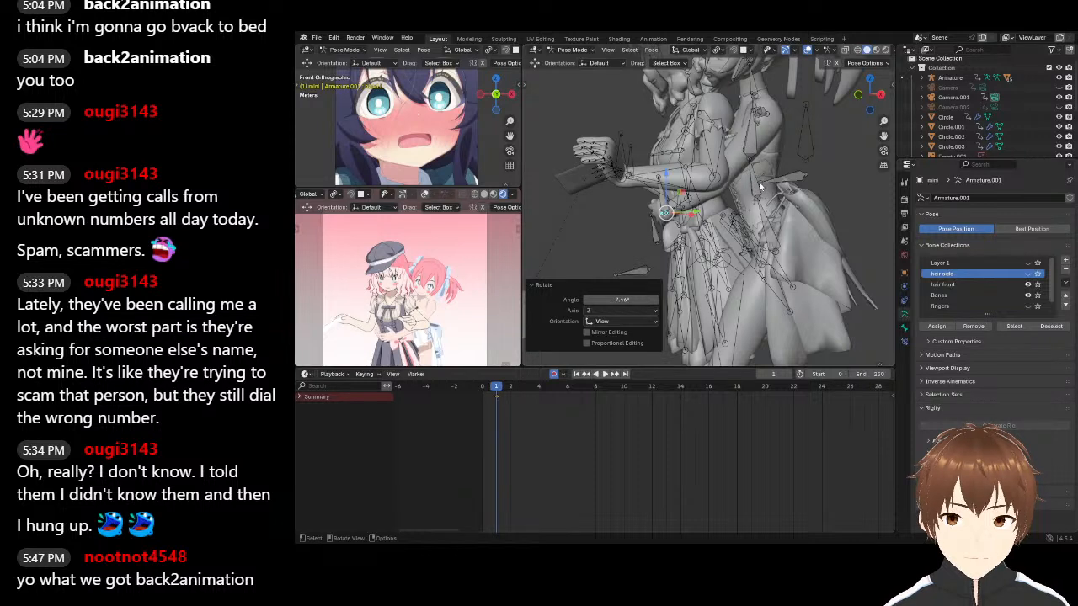
Rotate the rear character's chest bone about -14.9° to lean her upper body forward in the side view
{"action": "left_click", "coordinate": [754, 173]}
{"action": "left_click", "coordinate": [754, 132]}
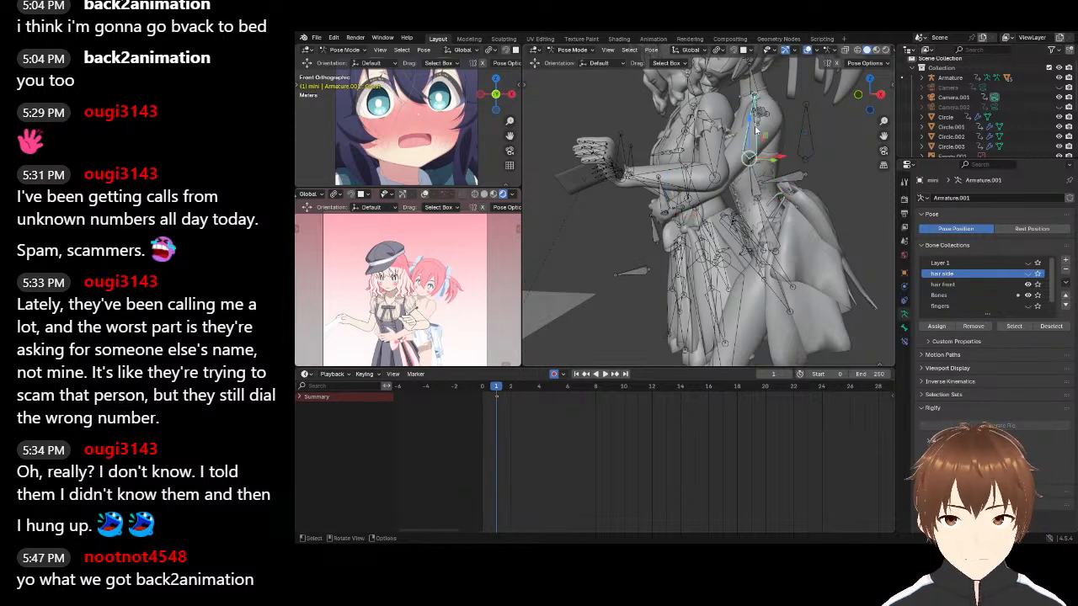
{"action": "key", "text": "r"}
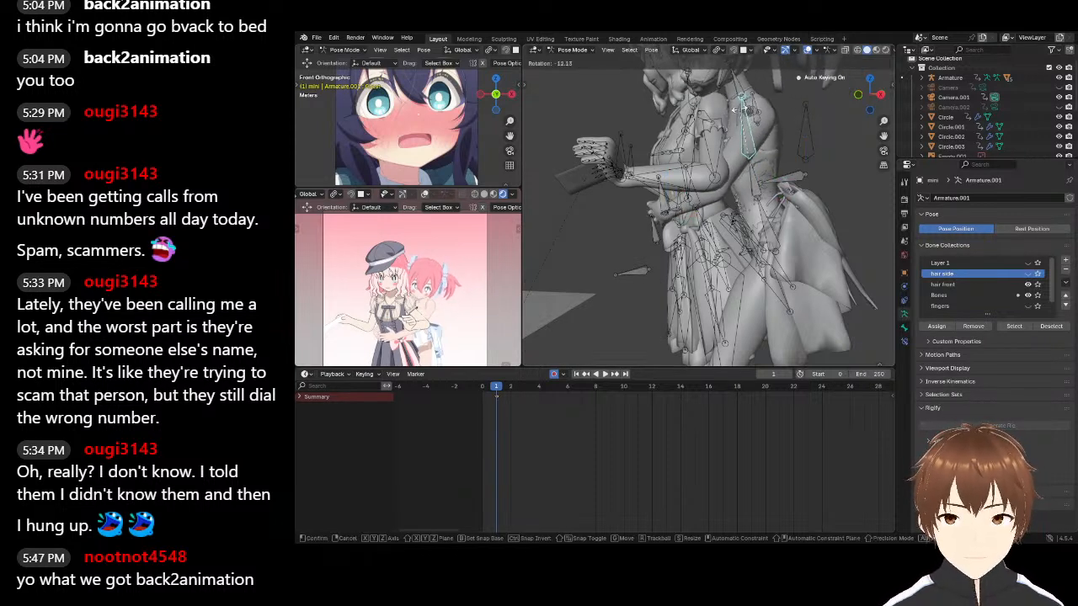
{"action": "left_click", "coordinate": [738, 112]}
{"action": "middle_click_drag", "start_coordinate": [738, 112], "coordinate": [871, 134]}
Restore the front view of the face reference and enlarge the rendered camera preview, framing both characters
{"action": "middle_click_drag", "start_coordinate": [405, 148], "coordinate": [465, 154]}
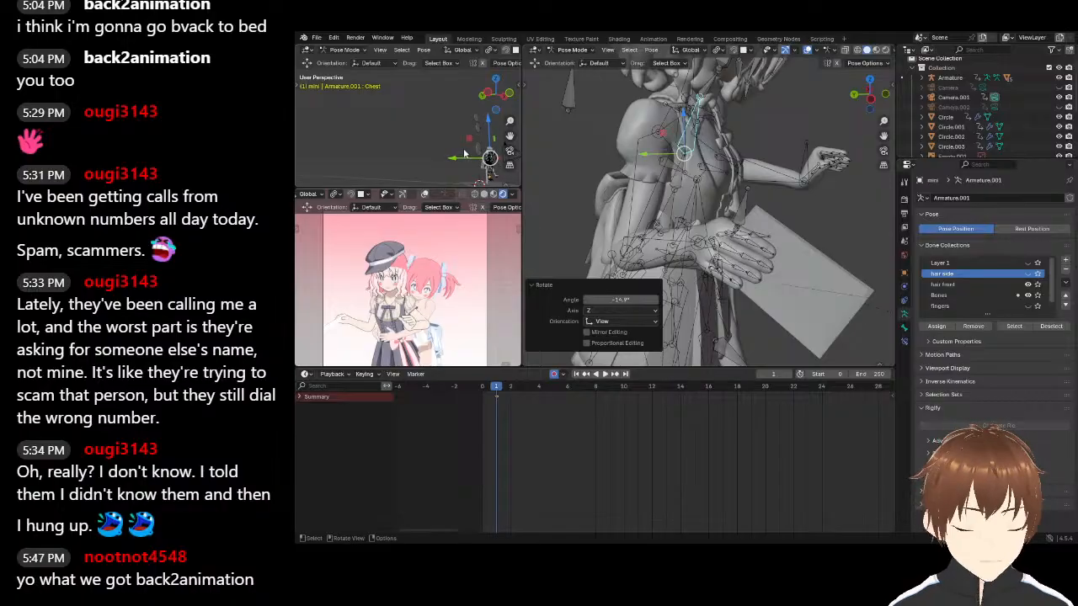
{"action": "key", "text": "KP_0"}
{"action": "key", "text": "KP_1"}
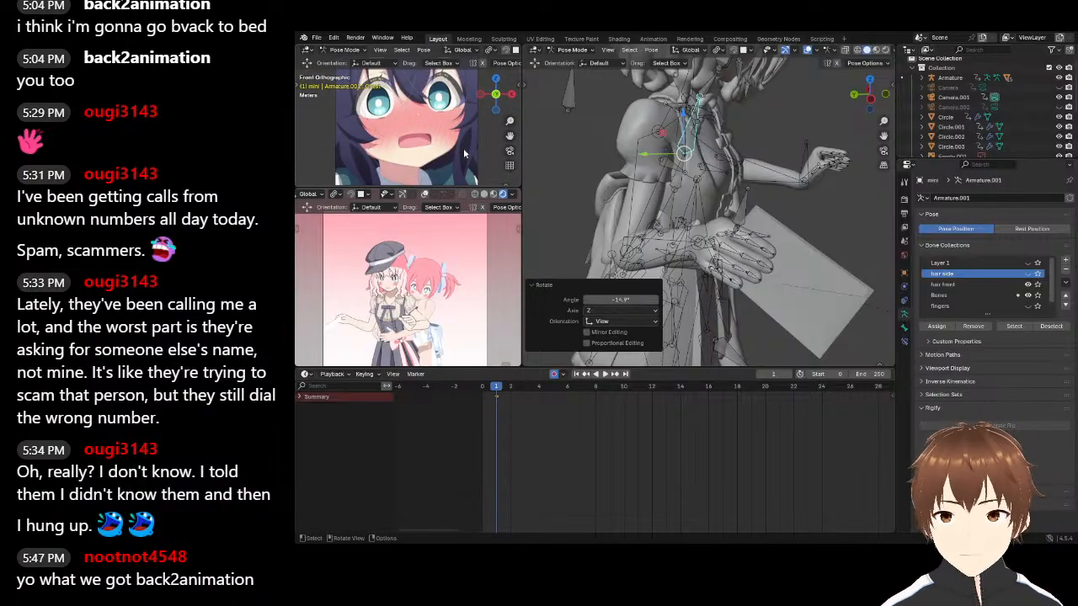
{"action": "left_click_drag", "start_coordinate": [459, 190], "coordinate": [459, 94]}
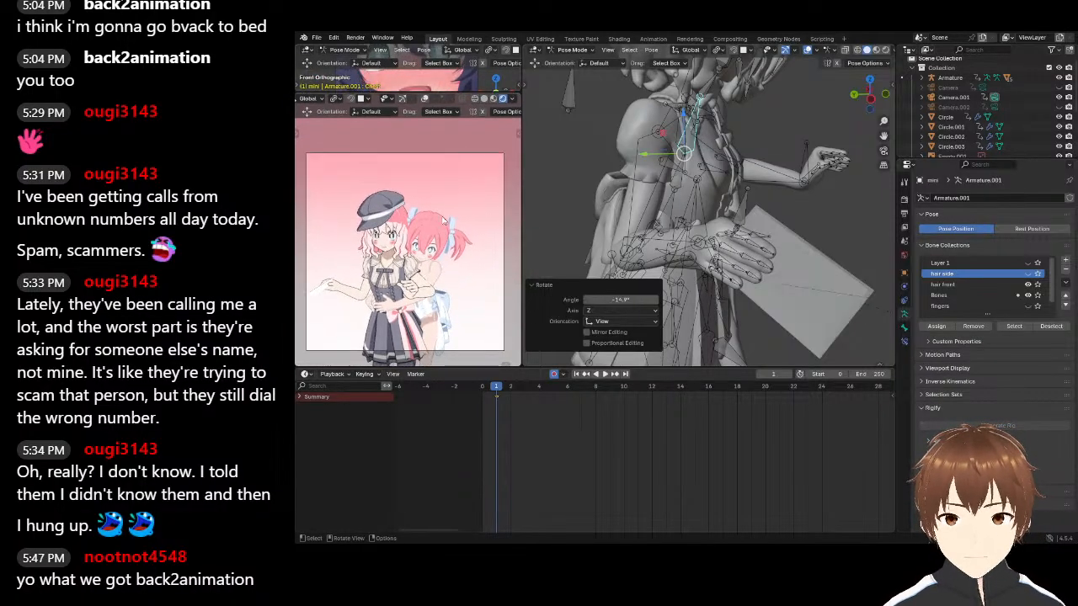
{"action": "scroll", "coordinate": [443, 238], "scroll_direction": "down", "scroll_amount": 2}
{"action": "middle_click_drag", "start_coordinate": [444, 239], "coordinate": [443, 251], "text": "shift"}
Rotate the rear character's head bone from the side and from another angle to set her head tilt
{"action": "middle_click_drag", "start_coordinate": [762, 177], "coordinate": [737, 181]}
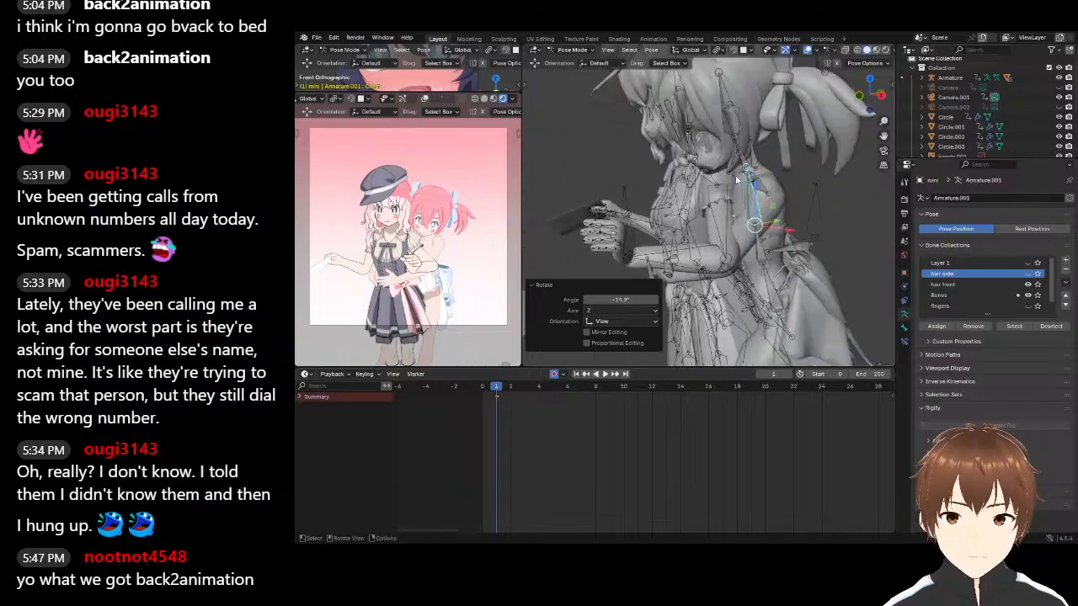
{"action": "left_click", "coordinate": [726, 104]}
{"action": "key", "text": "r"}
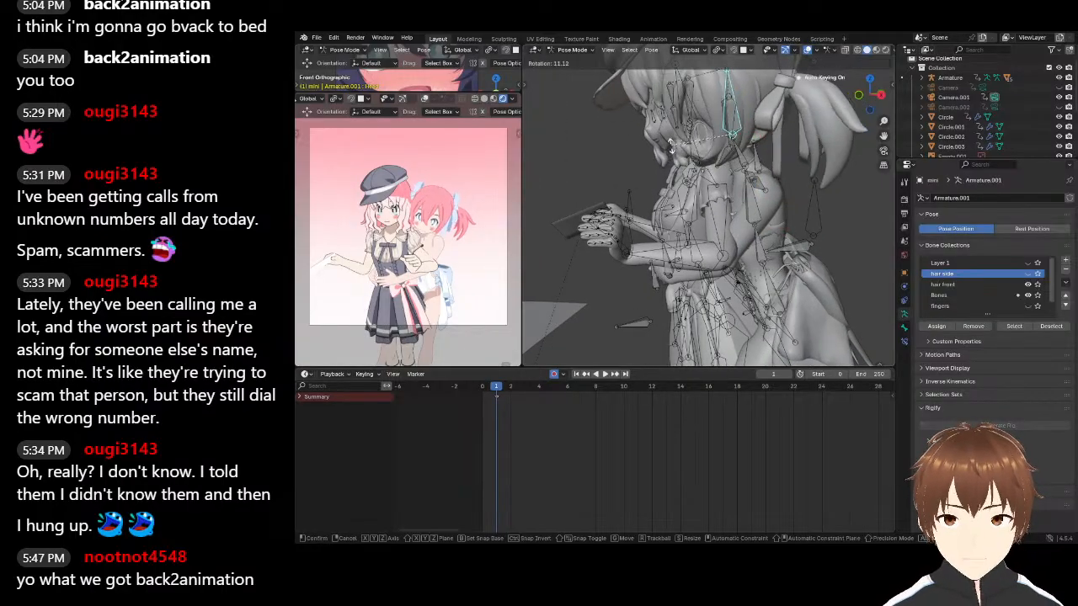
{"action": "left_click", "coordinate": [669, 145]}
{"action": "middle_click_drag", "start_coordinate": [671, 147], "coordinate": [762, 246]}
{"action": "key", "text": "r"}
{"action": "left_click", "coordinate": [667, 159]}
Rotate the rear character's chest bone in a view from above to twist her torso
{"action": "left_click", "coordinate": [747, 197]}
{"action": "key", "text": "r"}
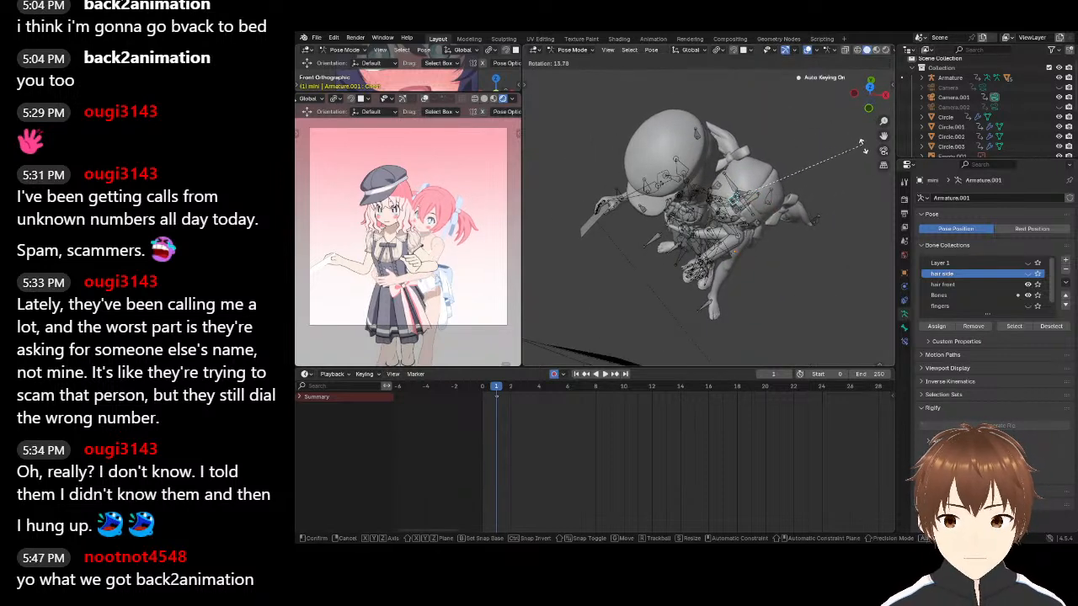
{"action": "left_click", "coordinate": [868, 146]}
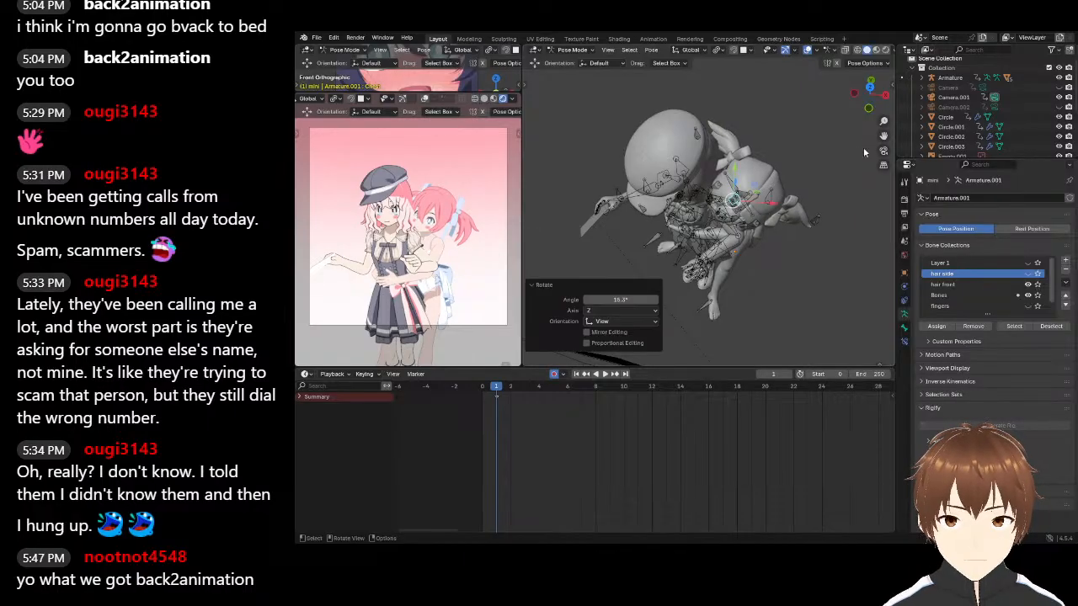
{"action": "scroll", "coordinate": [770, 173], "scroll_direction": "up", "scroll_amount": 4}
{"action": "middle_click_drag", "start_coordinate": [771, 172], "coordinate": [752, 257]}
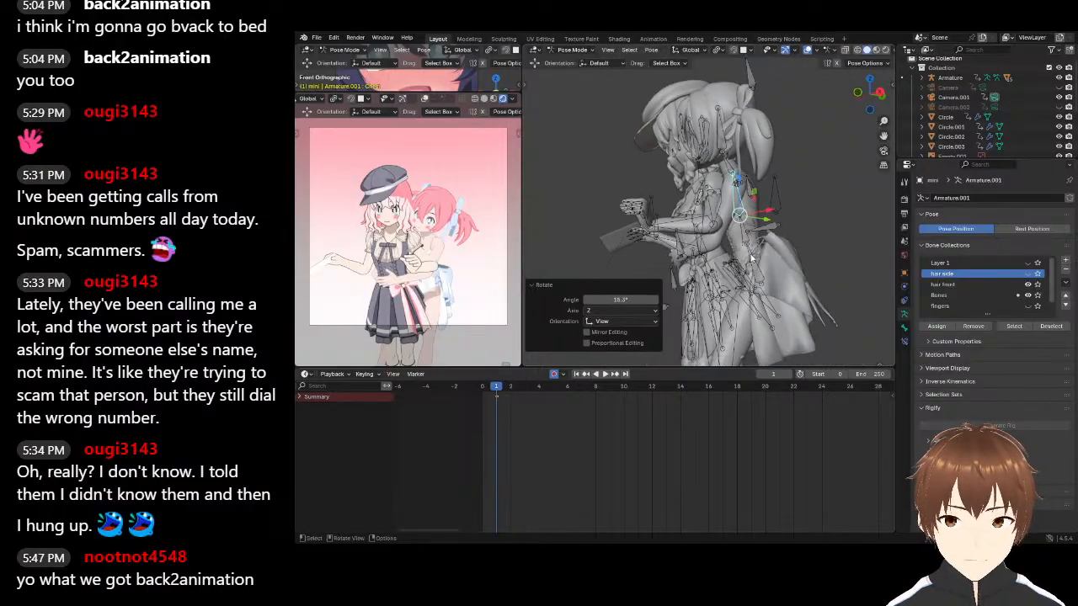
In Object Mode, move the rear character's armature about -0.028 m X, -0.036 m Y, plus another -0.011 m X, 0.004 m Y
{"action": "left_click", "coordinate": [583, 51]}
{"action": "left_click", "coordinate": [583, 62]}
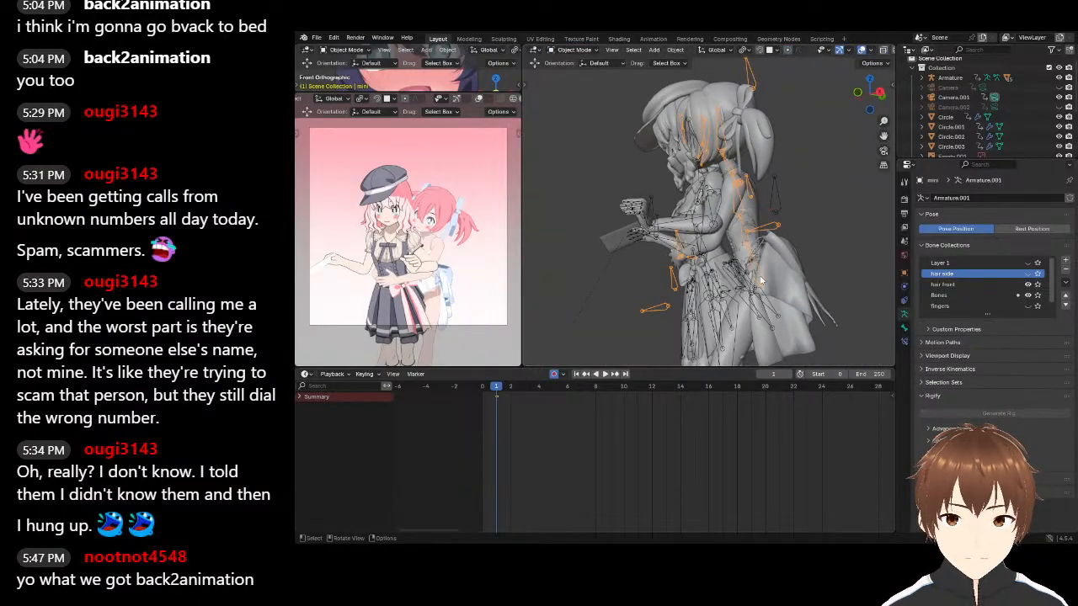
{"action": "key", "text": "g"}
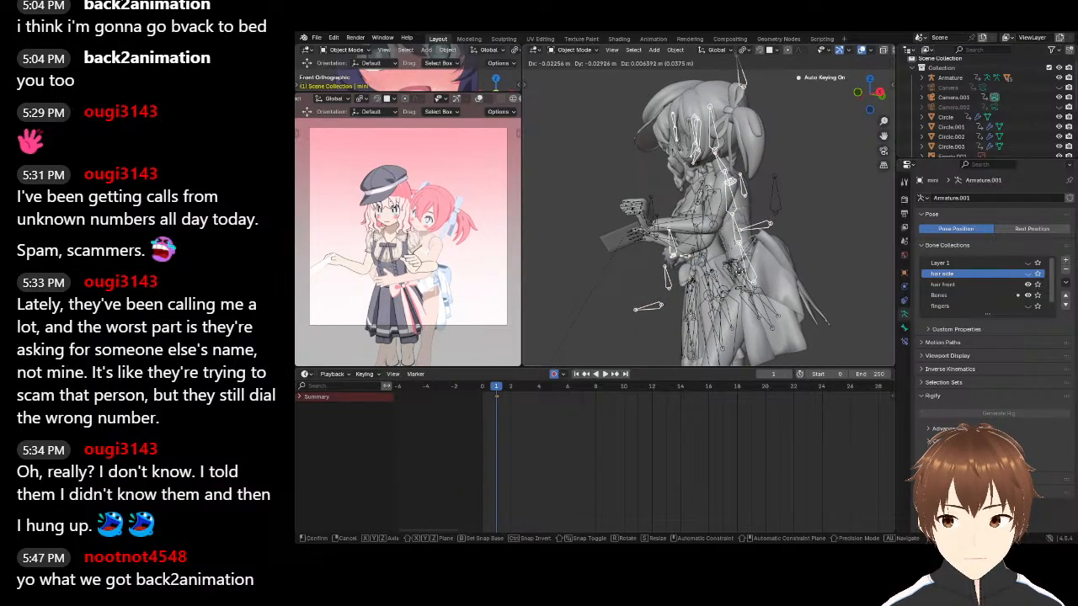
{"action": "left_click", "coordinate": [733, 270]}
{"action": "scroll", "coordinate": [739, 228], "scroll_direction": "up", "scroll_amount": 3}
{"action": "middle_click_drag", "start_coordinate": [739, 229], "coordinate": [787, 206]}
{"action": "key", "text": "g"}
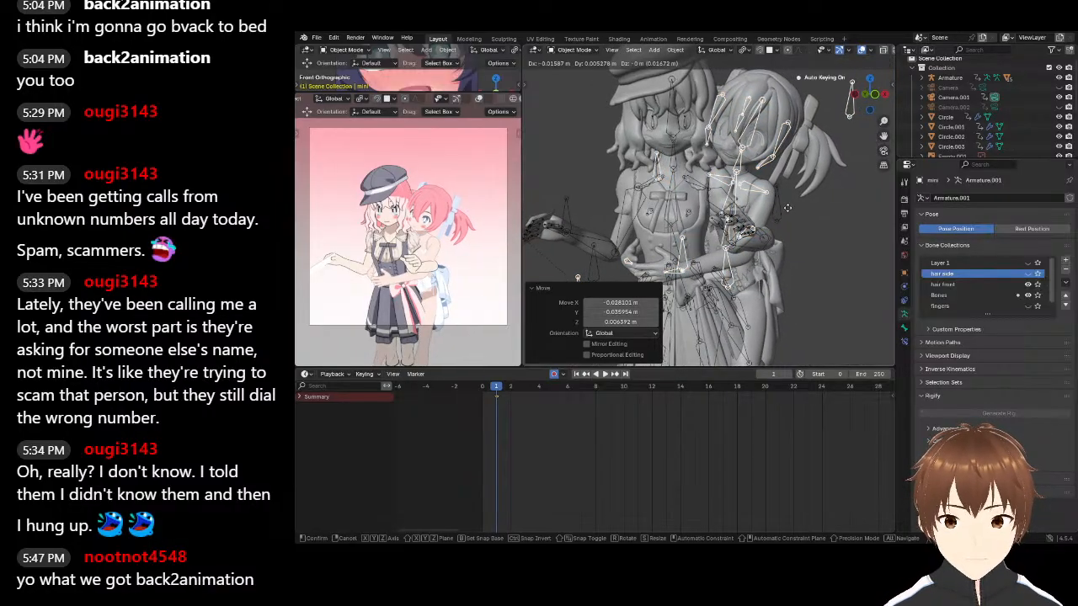
{"action": "left_click", "coordinate": [788, 208]}
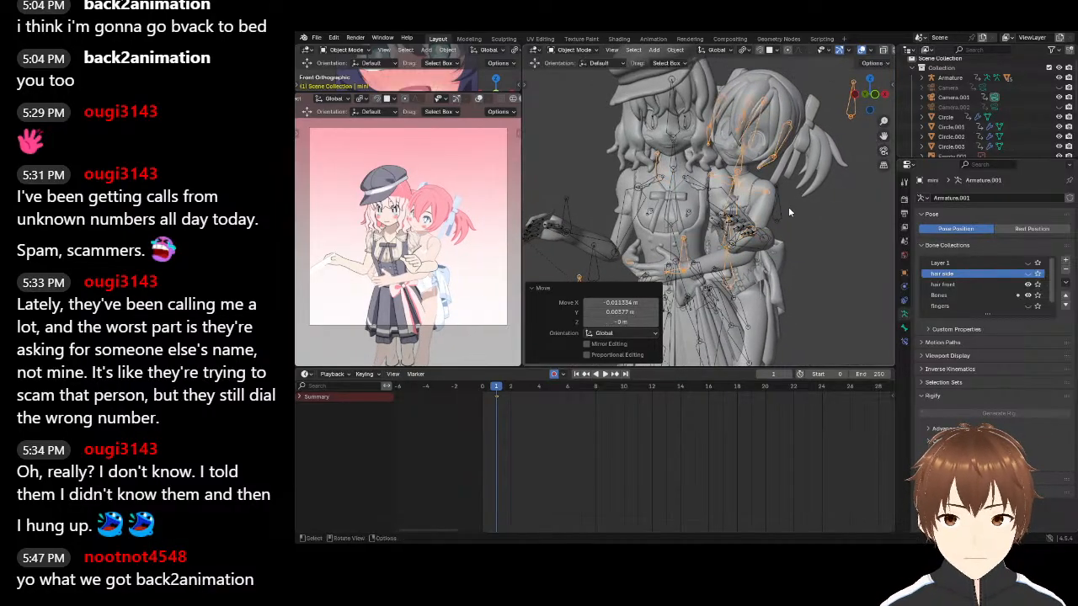
{"action": "scroll", "coordinate": [758, 227], "scroll_direction": "down", "scroll_amount": 3}
{"action": "scroll", "coordinate": [730, 273], "scroll_direction": "up", "scroll_amount": 2}
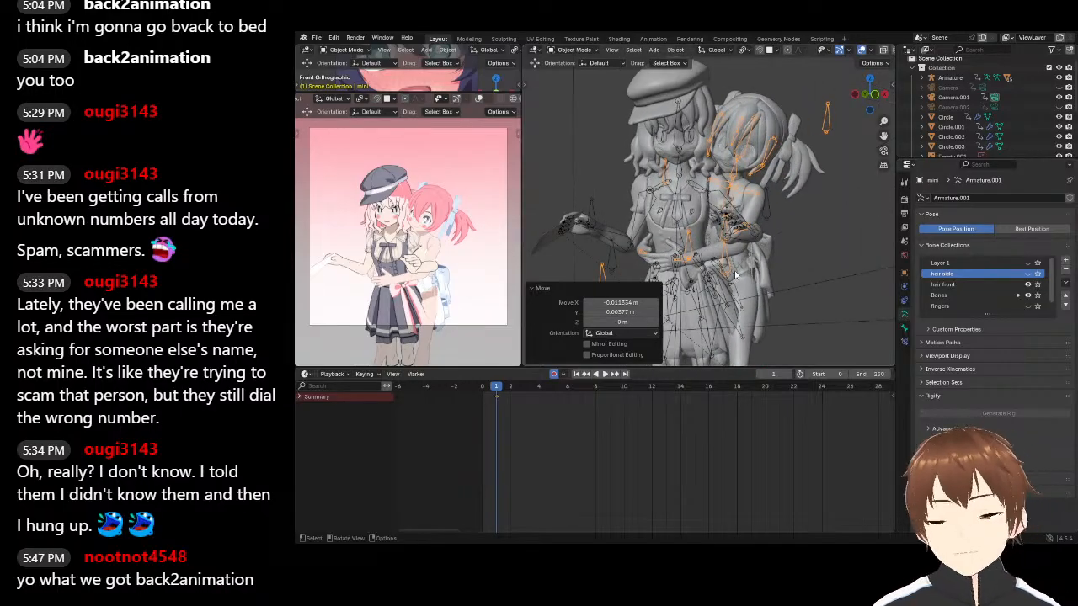
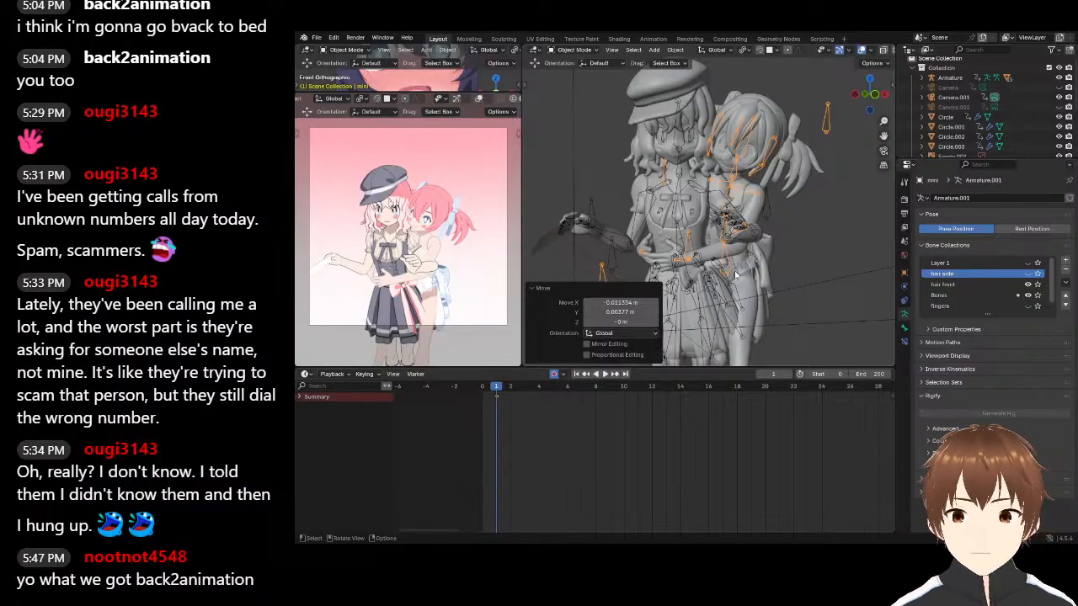
Return the rear character's armature to Pose Mode and rotate the chest bone about -8.2° in the side view
{"action": "middle_click_drag", "start_coordinate": [735, 274], "coordinate": [542, 69]}
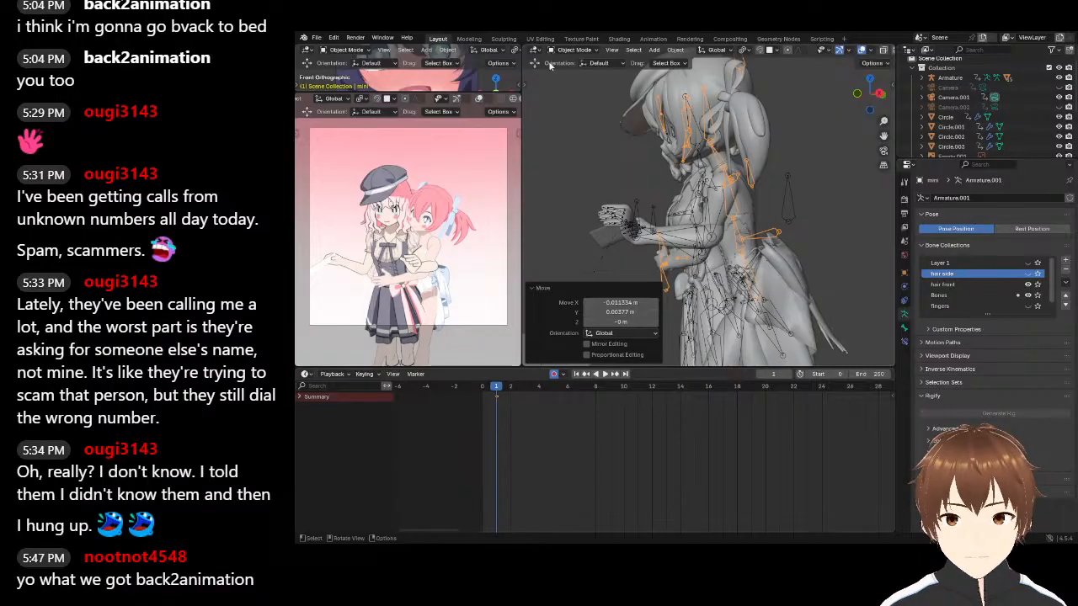
{"action": "left_click", "coordinate": [573, 51]}
{"action": "left_click", "coordinate": [576, 72]}
{"action": "left_click", "coordinate": [586, 52]}
{"action": "left_click", "coordinate": [581, 84]}
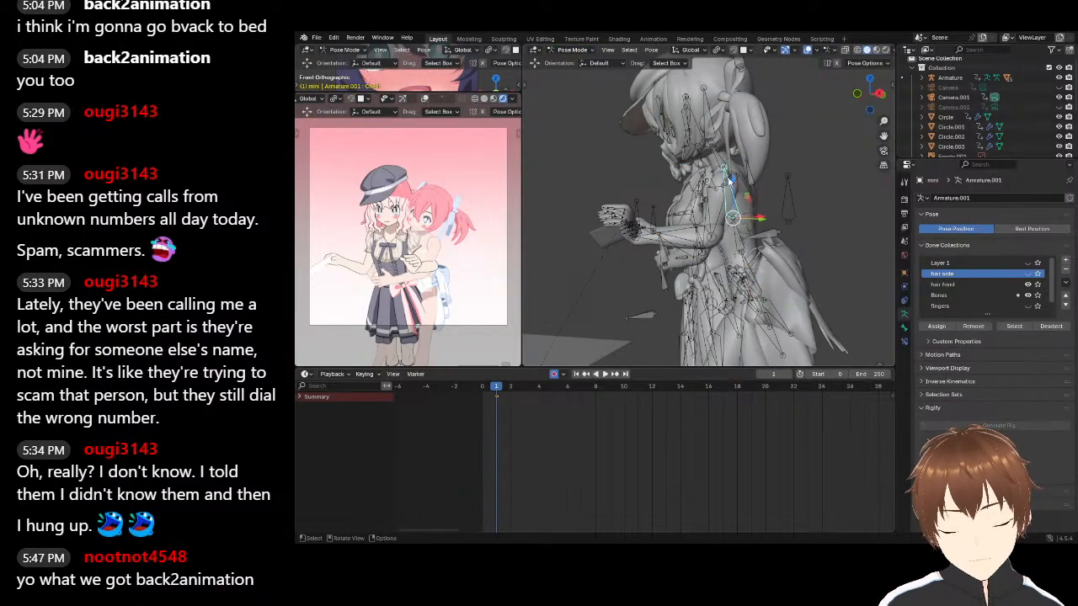
{"action": "key", "text": "r"}
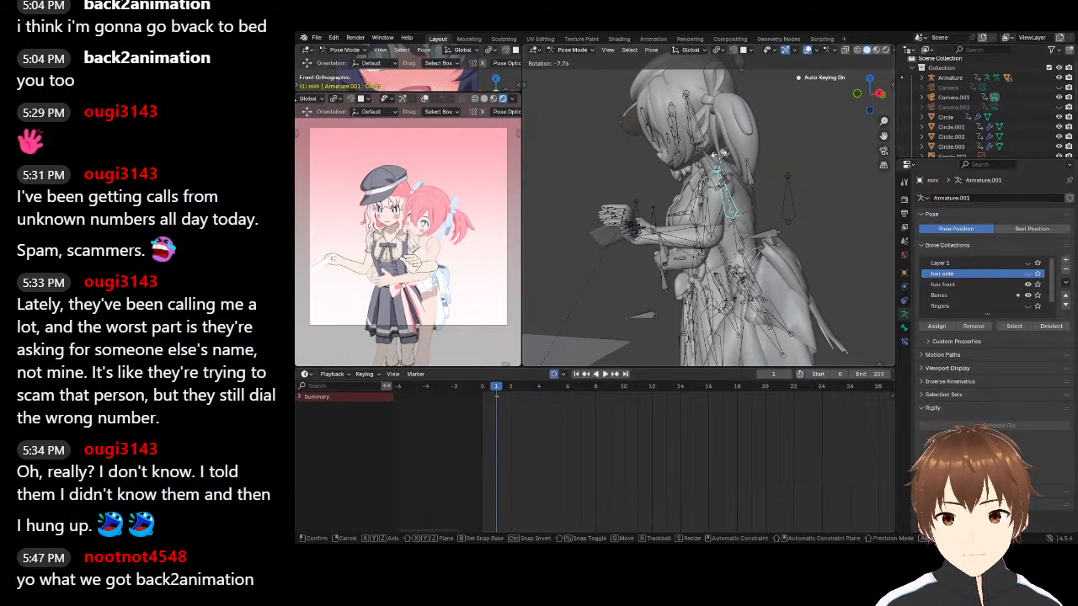
{"action": "left_click", "coordinate": [722, 154]}
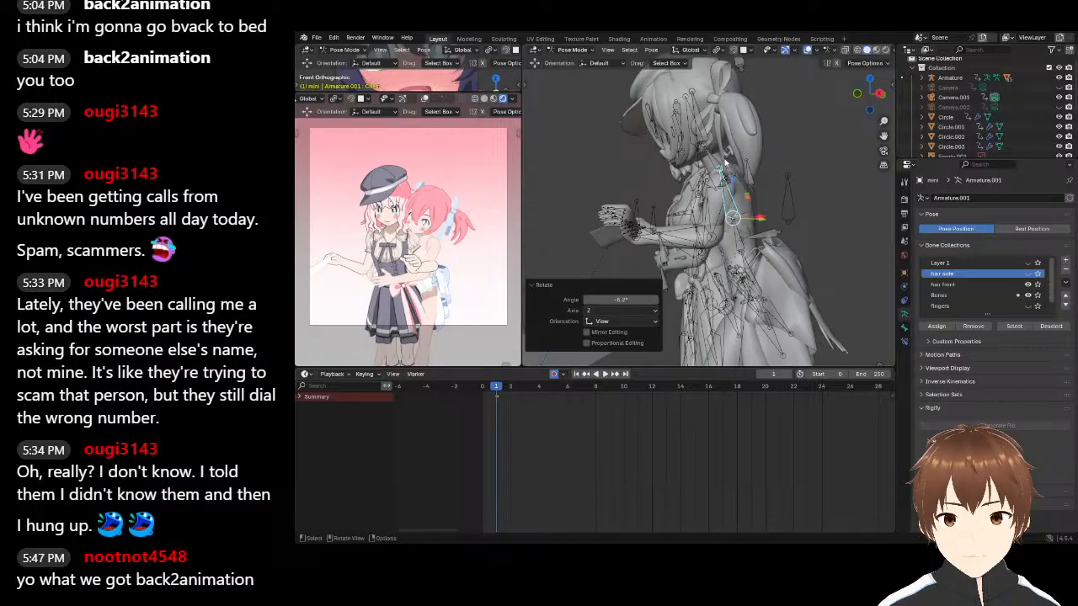
Fine-tune the rear character's torso lean by rotating the lower spine and chest bones
{"action": "left_click", "coordinate": [745, 257]}
{"action": "key", "text": "r"}
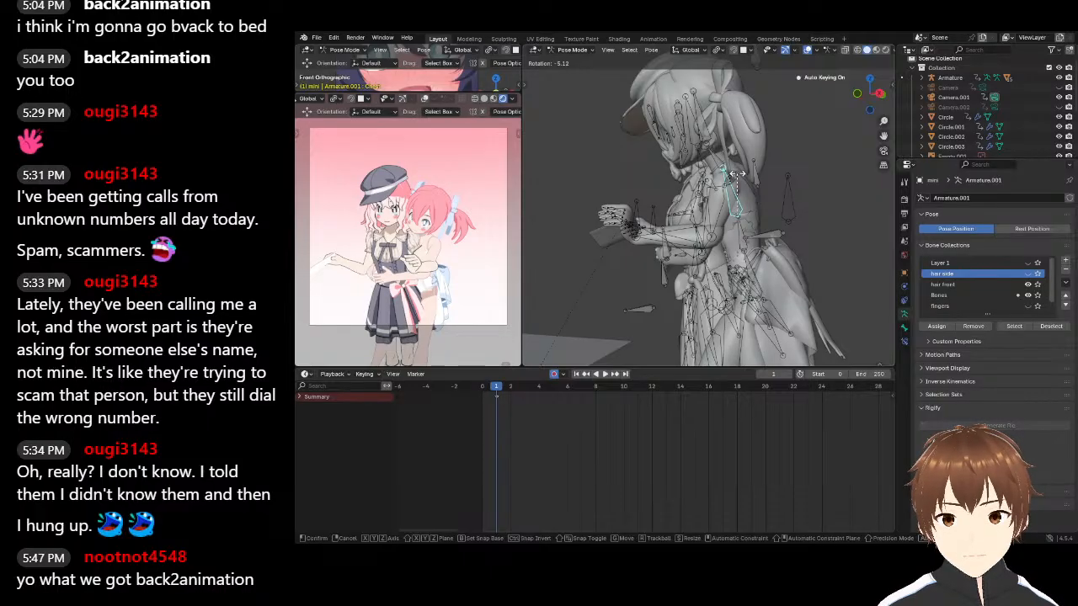
{"action": "left_click", "coordinate": [736, 173]}
Switch to the front character's armature and put it in Pose Mode
{"action": "mouse_move", "coordinate": [635, 212]}
{"action": "middle_mouse_down"}
{"action": "mouse_move", "coordinate": [722, 192]}
{"action": "mouse_move", "coordinate": [631, 227]}
{"action": "middle_mouse_up"}
{"action": "left_click", "coordinate": [563, 49]}
{"action": "left_click", "coordinate": [569, 57]}
{"action": "left_click", "coordinate": [646, 218]}
{"action": "left_click", "coordinate": [555, 50]}
{"action": "left_click", "coordinate": [566, 85]}
Move the front character's left hand control bone in several passes so her forearm comes across in front of her torso
{"action": "left_click", "coordinate": [640, 242]}
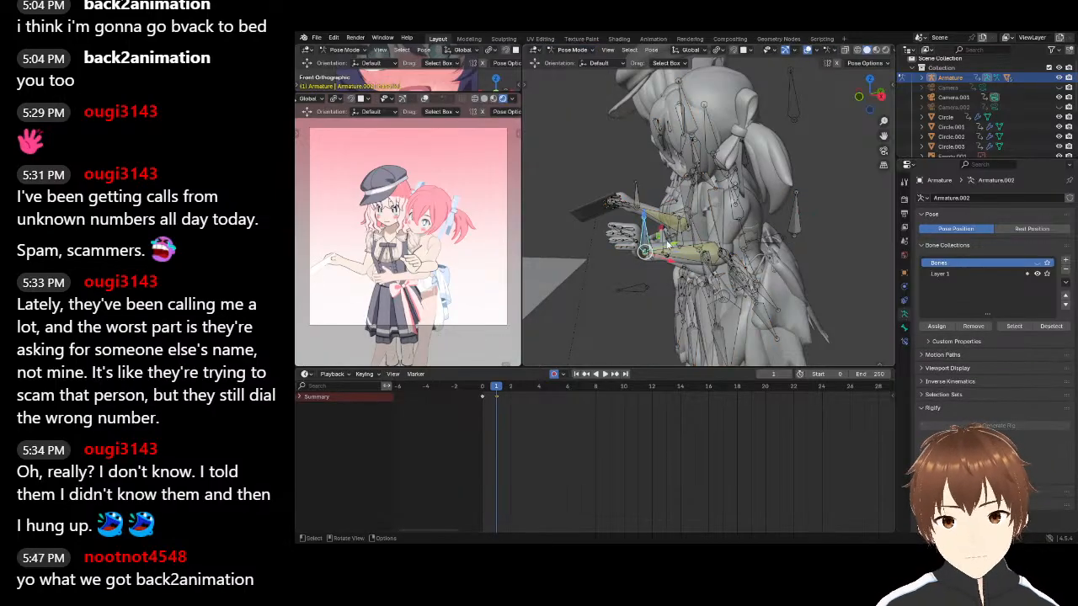
{"action": "key", "text": "g"}
{"action": "left_click", "coordinate": [680, 235]}
{"action": "middle_click_drag", "start_coordinate": [680, 235], "coordinate": [758, 234]}
{"action": "key", "text": "g"}
{"action": "left_click", "coordinate": [652, 240]}
{"action": "key", "text": "g"}
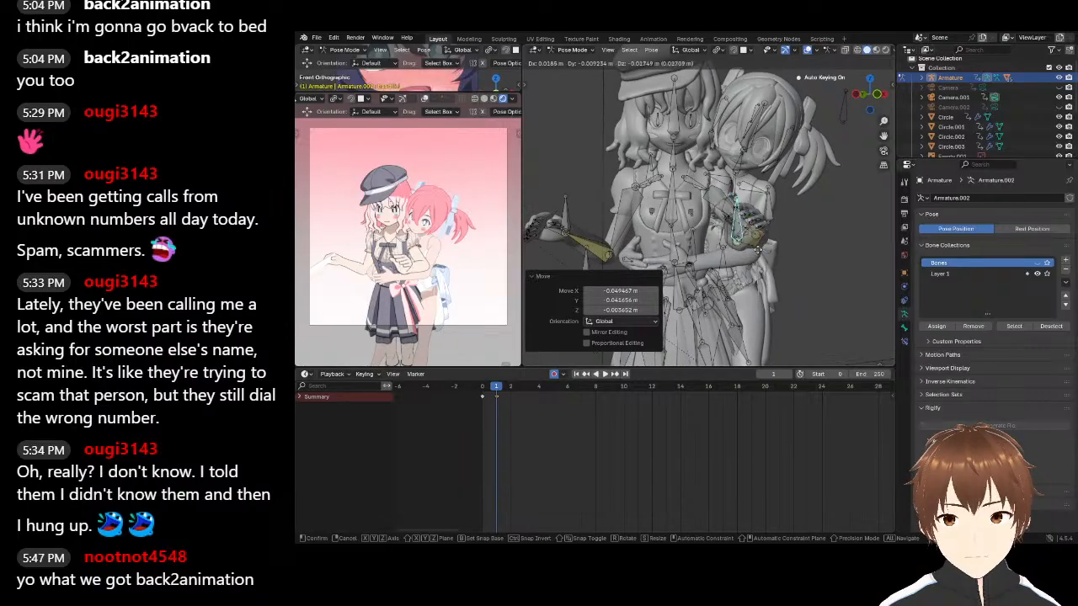
{"action": "left_click", "coordinate": [739, 250]}
{"action": "left_click_drag", "start_coordinate": [740, 250], "coordinate": [744, 250]}
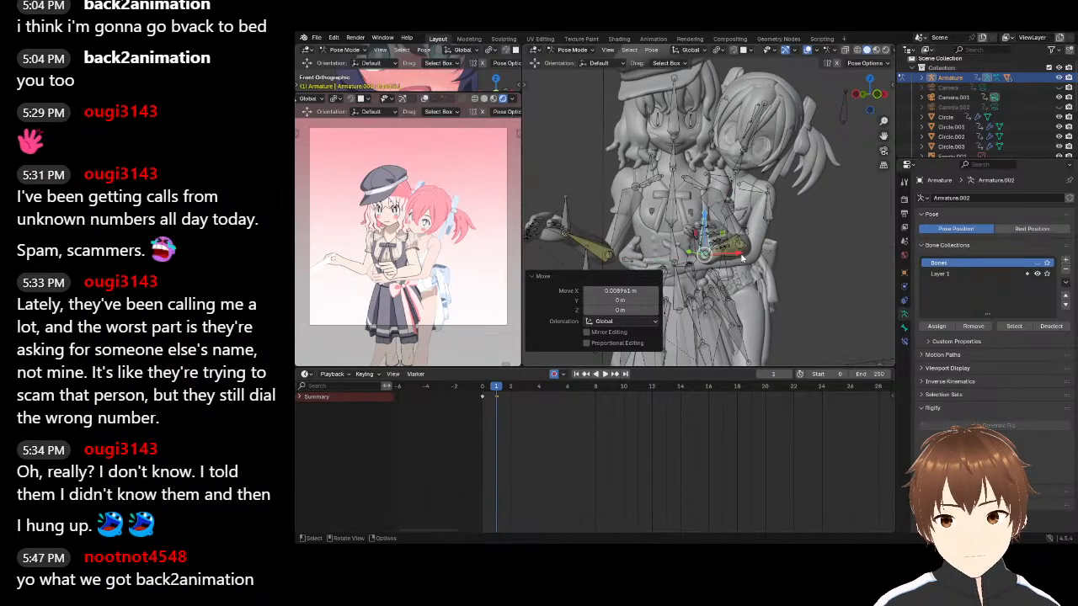
{"action": "key", "text": "g"}
{"action": "left_click", "coordinate": [741, 249]}
{"action": "middle_click_drag", "start_coordinate": [741, 249], "coordinate": [681, 246]}
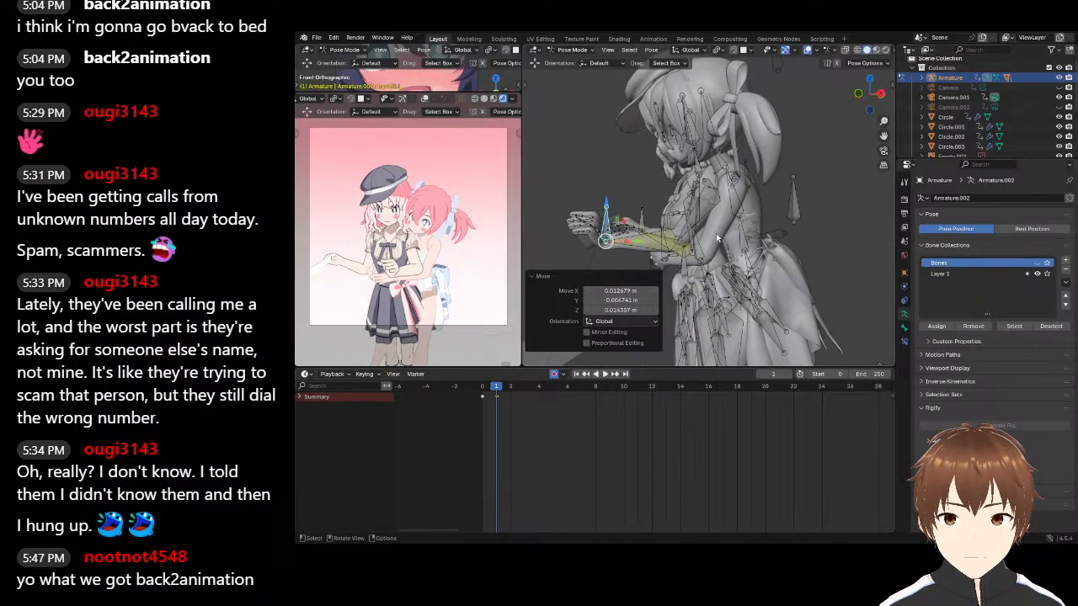
Move the front character's left elbow control bone about 0.024 m in X and 0.01 m in Z
{"action": "middle_click_drag", "start_coordinate": [798, 213], "coordinate": [800, 206]}
{"action": "left_click", "coordinate": [800, 206]}
{"action": "key", "text": "g"}
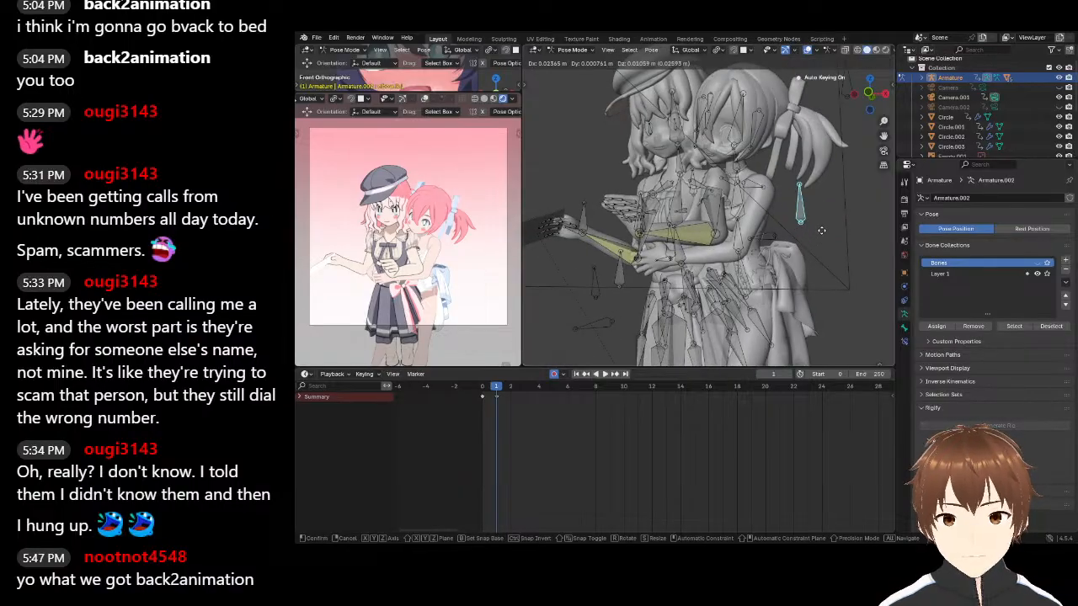
{"action": "left_click", "coordinate": [822, 230]}
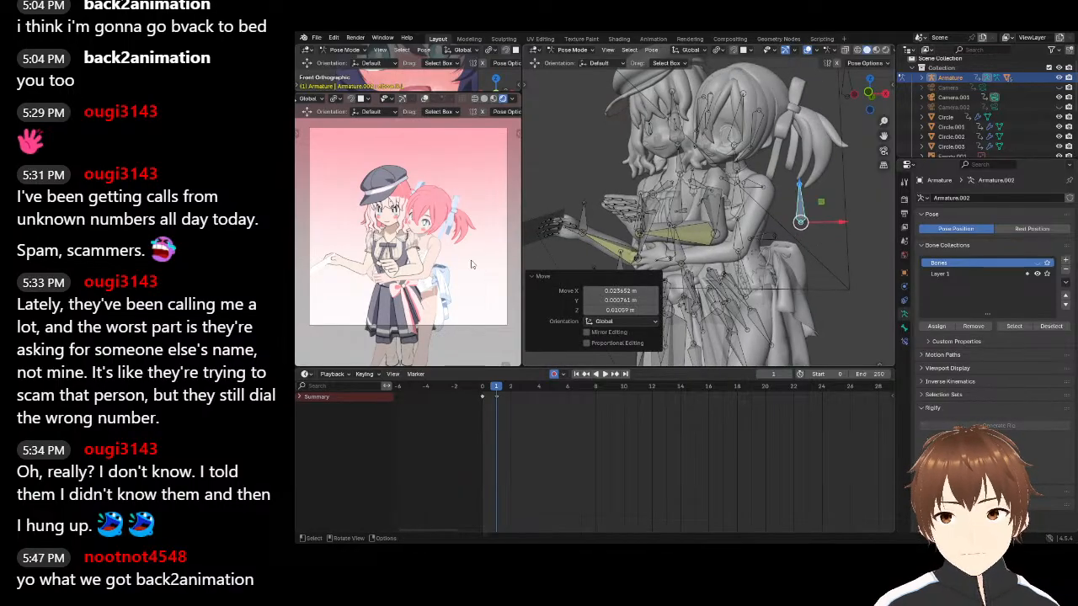
Switch back to the rear character's armature and put it in Pose Mode for posing the legs
{"action": "middle_click_drag", "start_coordinate": [632, 241], "coordinate": [745, 302]}
{"action": "left_click", "coordinate": [749, 294]}
{"action": "left_click", "coordinate": [551, 54]}
{"action": "left_click", "coordinate": [569, 65]}
{"action": "left_click", "coordinate": [746, 298]}
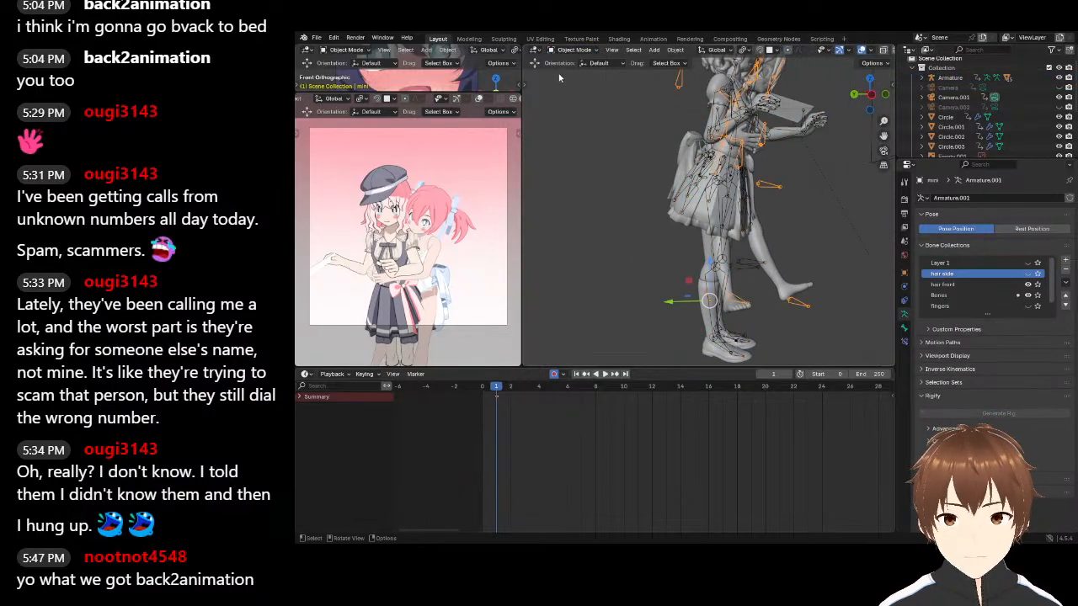
{"action": "left_click", "coordinate": [573, 55]}
{"action": "left_click", "coordinate": [576, 75]}
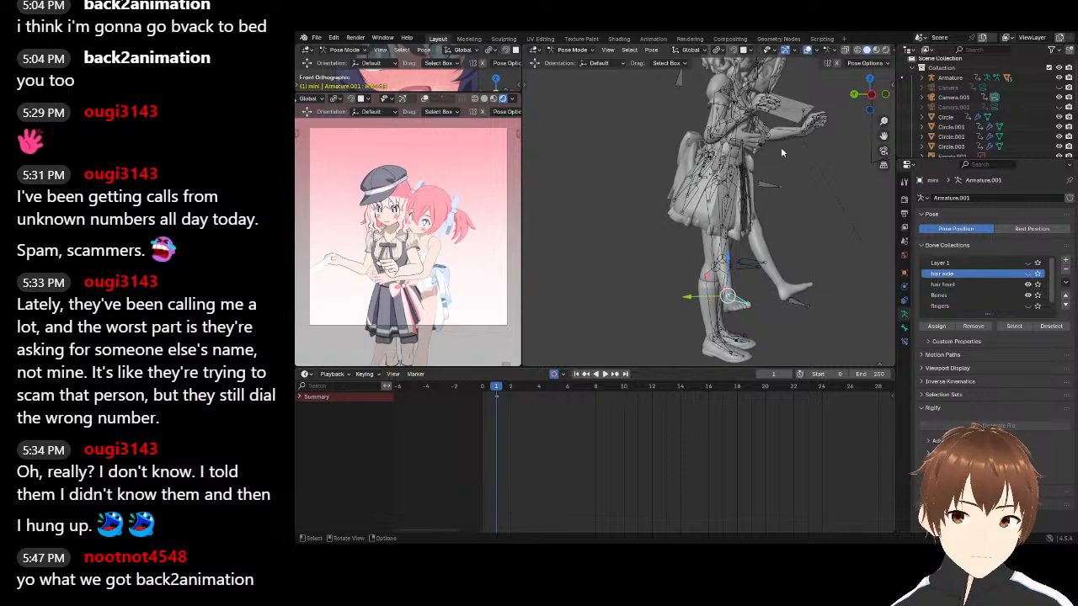
Move the rear character's foot and knee control bones to reposition her legs behind the front character
{"action": "middle_click_drag", "start_coordinate": [772, 292], "coordinate": [805, 273]}
{"action": "key", "text": "g"}
{"action": "left_click", "coordinate": [712, 281]}
{"action": "key", "text": "g"}
{"action": "left_click", "coordinate": [743, 249]}
{"action": "middle_click_drag", "start_coordinate": [743, 250], "coordinate": [718, 212]}
{"action": "key", "text": "g"}
{"action": "left_click", "coordinate": [717, 199]}
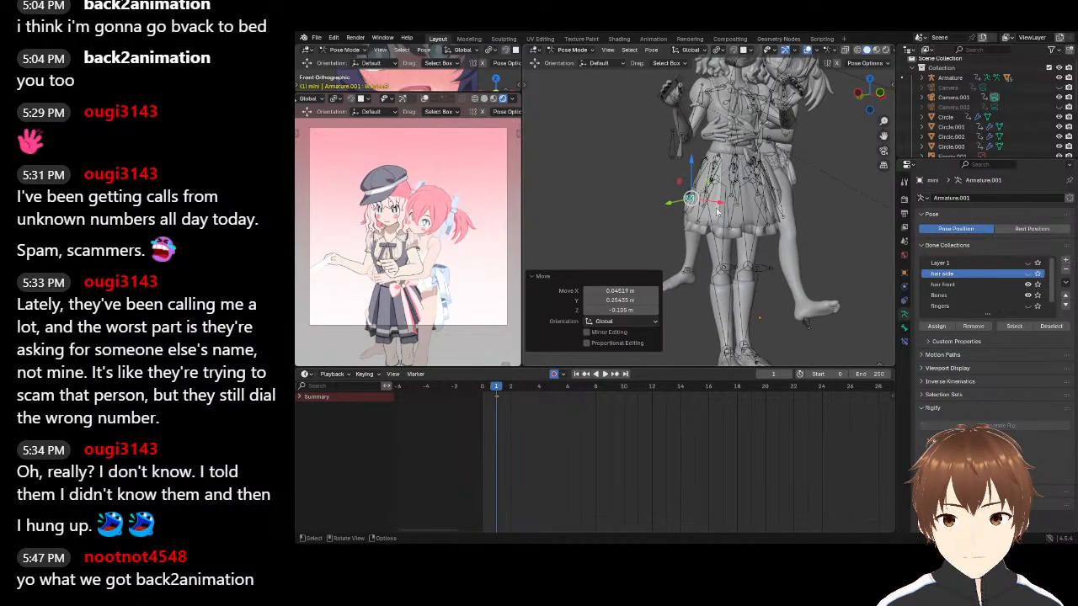
Move the rear character's right foot control bone outward and up so the leg kicks out to the side
{"action": "middle_click_drag", "start_coordinate": [673, 240], "coordinate": [640, 250]}
{"action": "key", "text": "g"}
{"action": "left_click", "coordinate": [788, 270]}
{"action": "key", "text": "g"}
{"action": "left_click", "coordinate": [667, 251]}
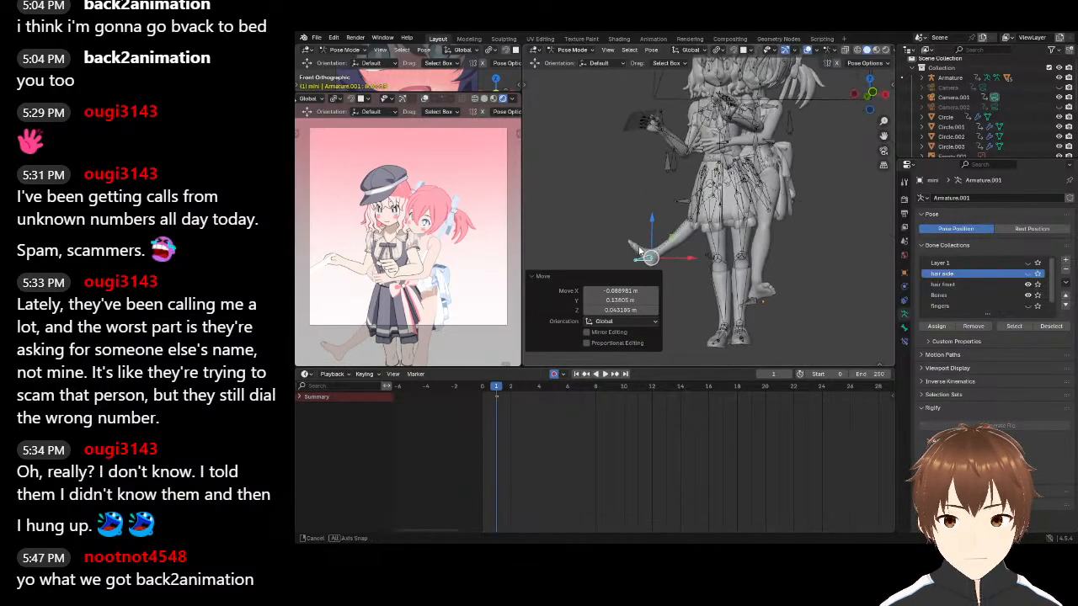
Examine both characters' pose and framing in the rendered camera view
{"action": "scroll", "coordinate": [411, 256], "scroll_direction": "down", "scroll_amount": 3}
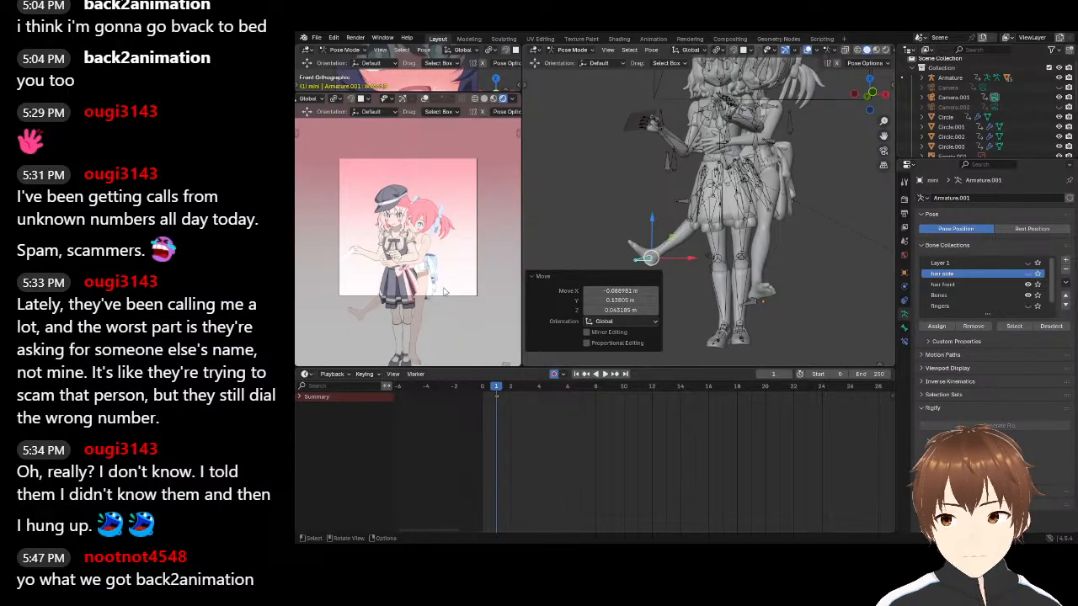
{"action": "scroll", "coordinate": [428, 257], "scroll_direction": "up", "scroll_amount": 3}
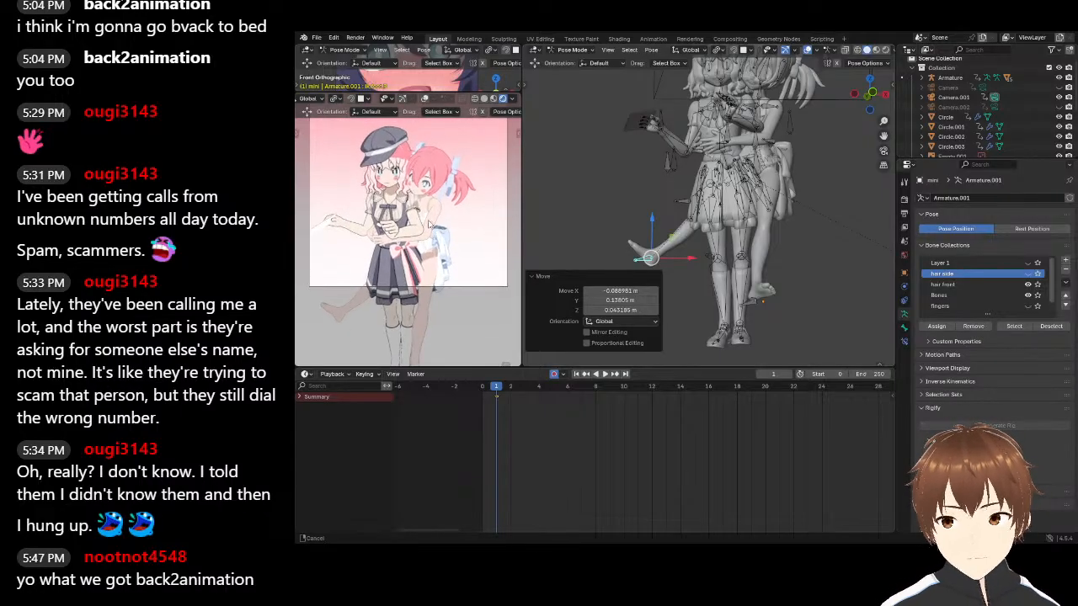
{"action": "scroll", "coordinate": [431, 276], "scroll_direction": "up", "scroll_amount": 3}
{"action": "scroll", "coordinate": [451, 252], "scroll_direction": "down", "scroll_amount": 5}
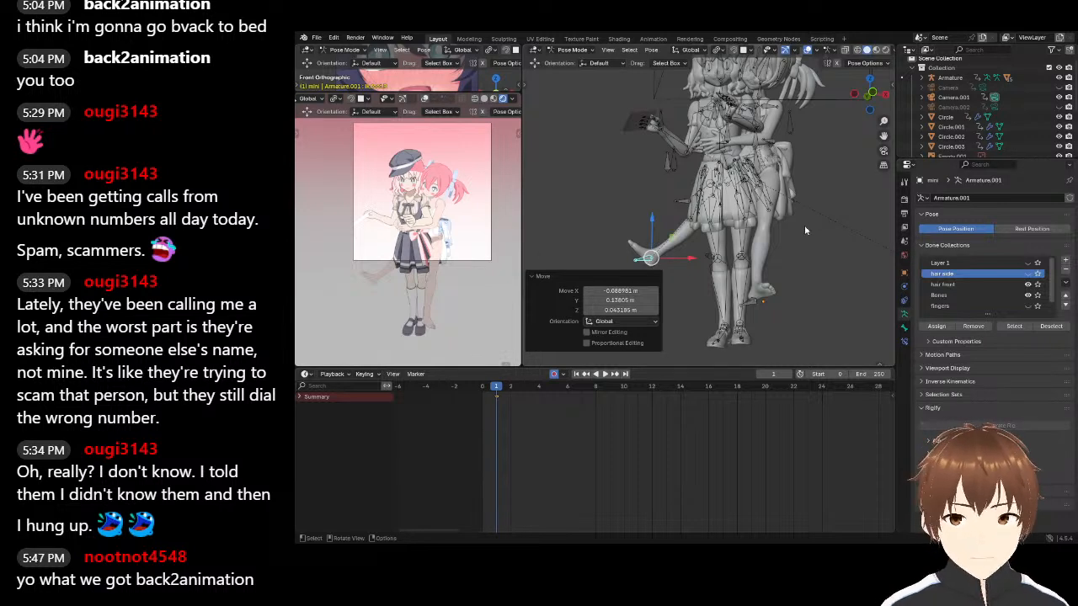
{"action": "scroll", "coordinate": [394, 233], "scroll_direction": "up", "scroll_amount": 1}
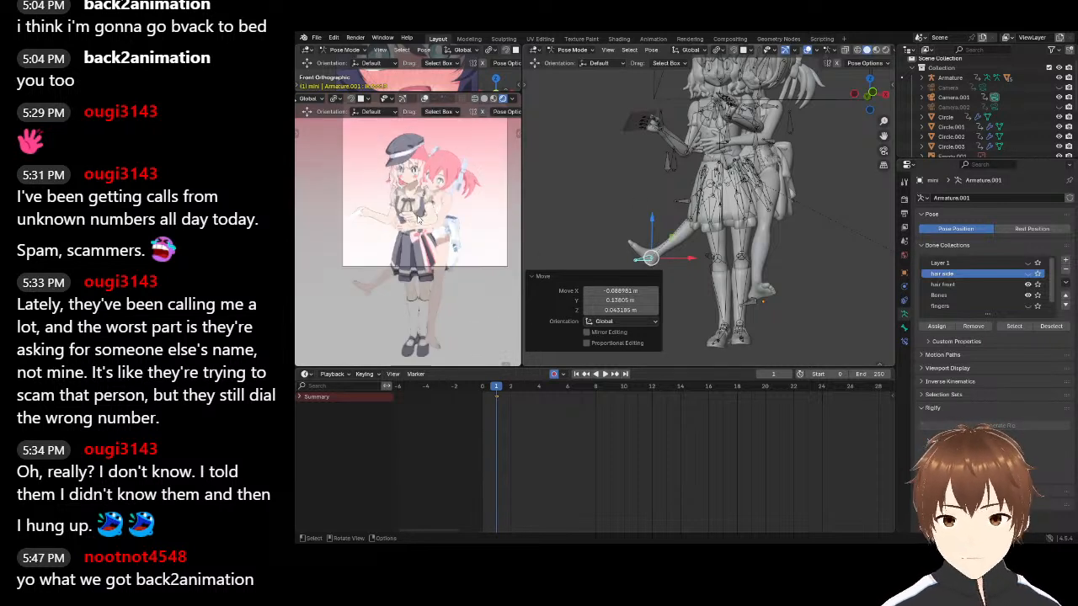
{"action": "middle_click_drag", "start_coordinate": [413, 215], "coordinate": [406, 256], "text": "shift"}
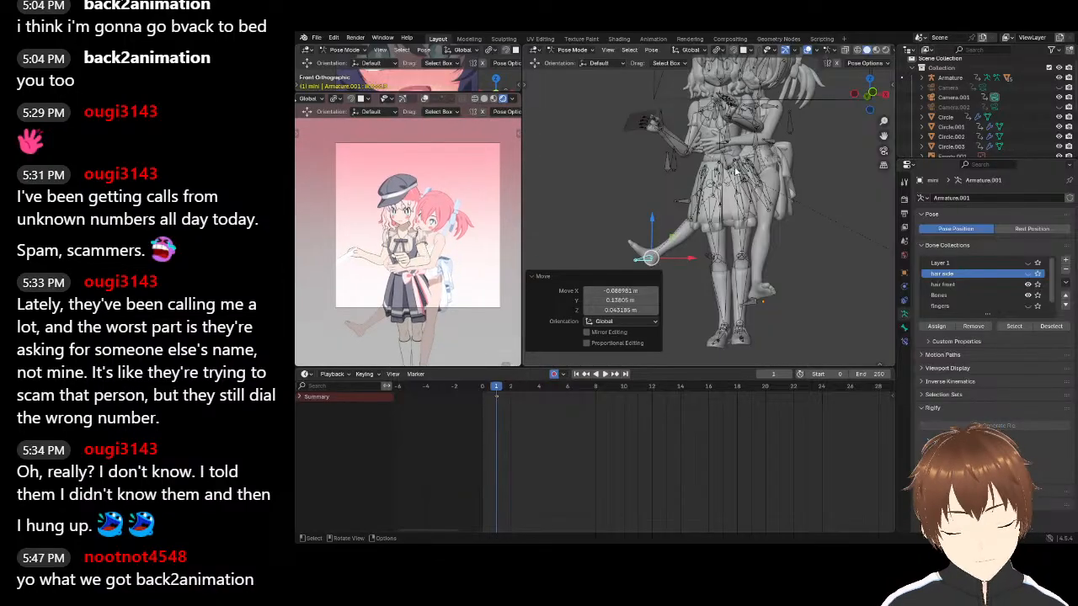
Reframe the camera with Camera to View locked so both characters appear nearly full length, and release the lock
{"action": "key", "text": "KP_0"}
{"action": "scroll", "coordinate": [737, 195], "scroll_direction": "up", "scroll_amount": 1}
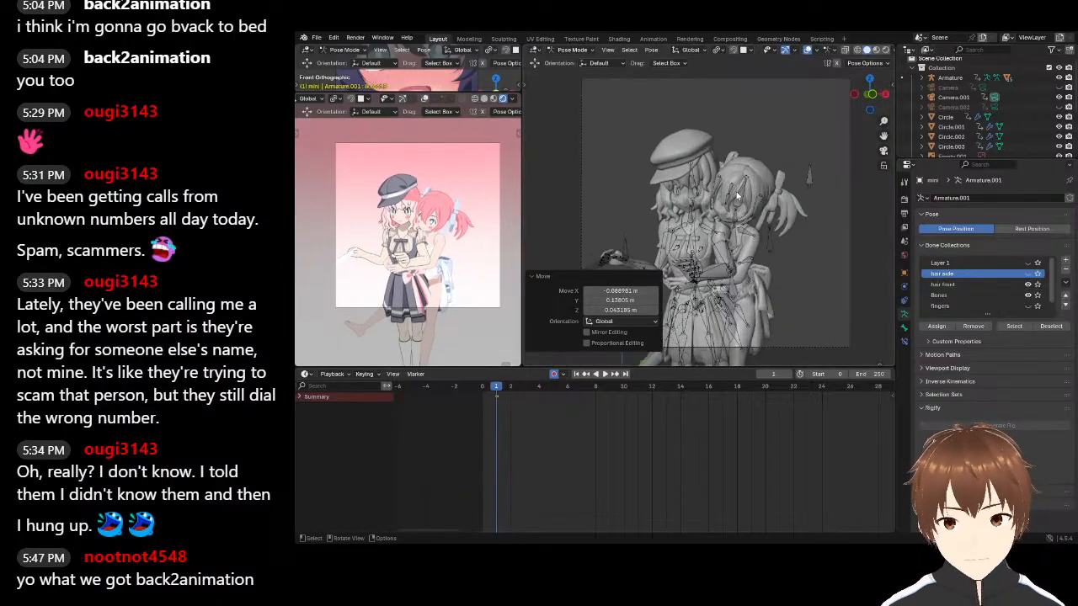
{"action": "key", "text": "n"}
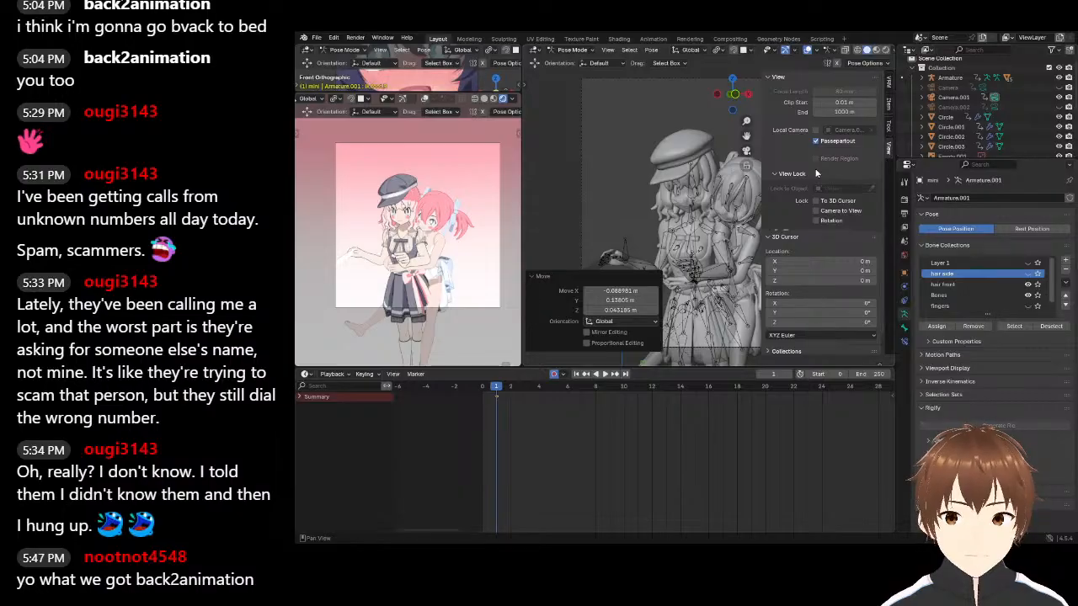
{"action": "middle_click_drag", "start_coordinate": [657, 217], "coordinate": [638, 187]}
{"action": "left_click", "coordinate": [815, 211]}
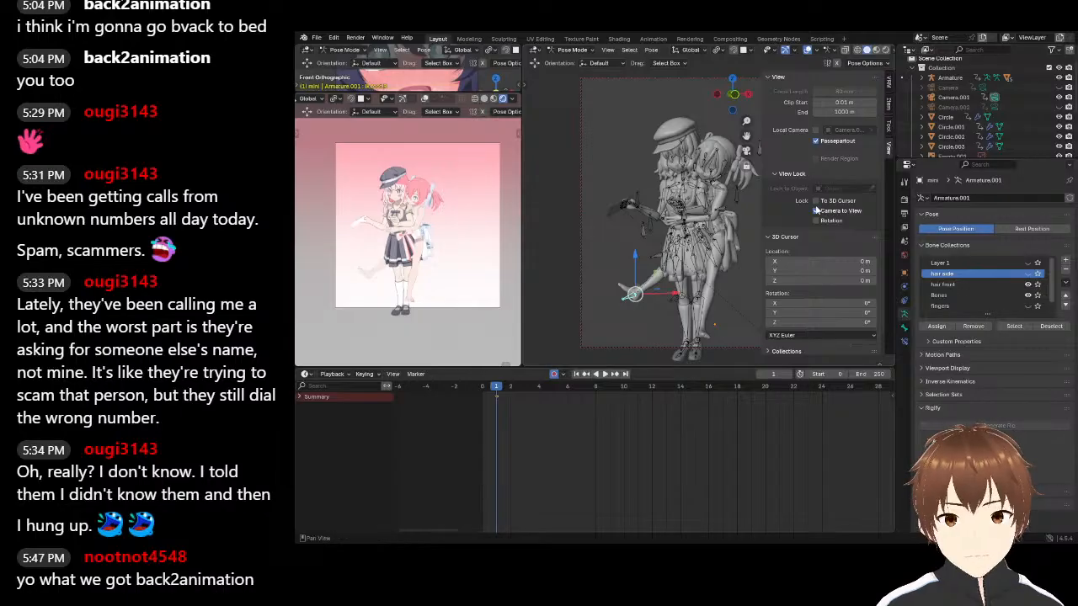
{"action": "scroll", "coordinate": [471, 214], "scroll_direction": "up", "scroll_amount": 3}
{"action": "scroll", "coordinate": [471, 213], "scroll_direction": "down", "scroll_amount": 1}
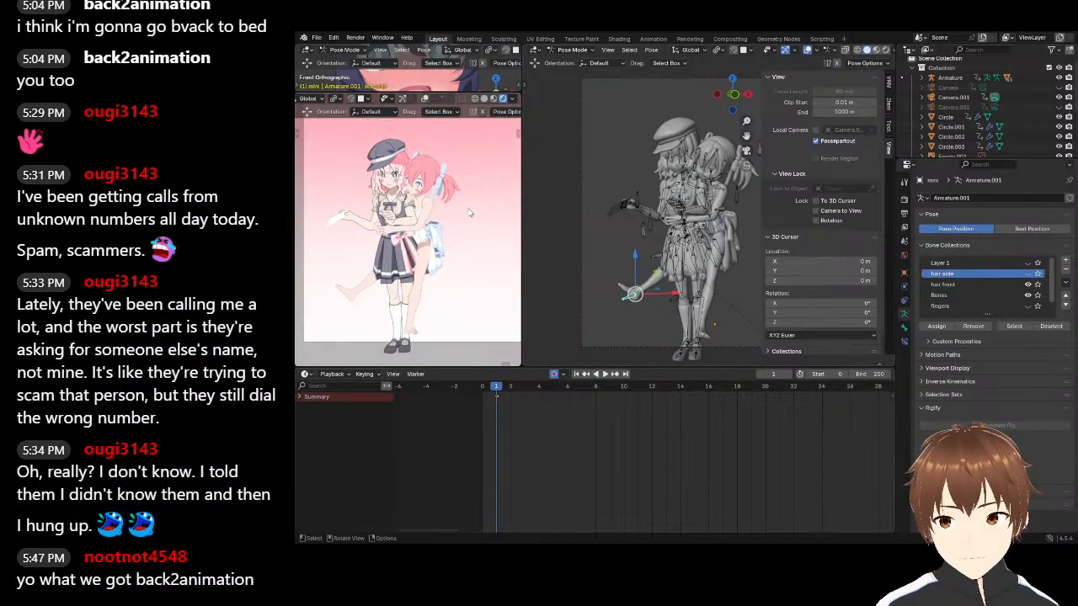
{"action": "scroll", "coordinate": [482, 208], "scroll_direction": "down", "scroll_amount": 2}
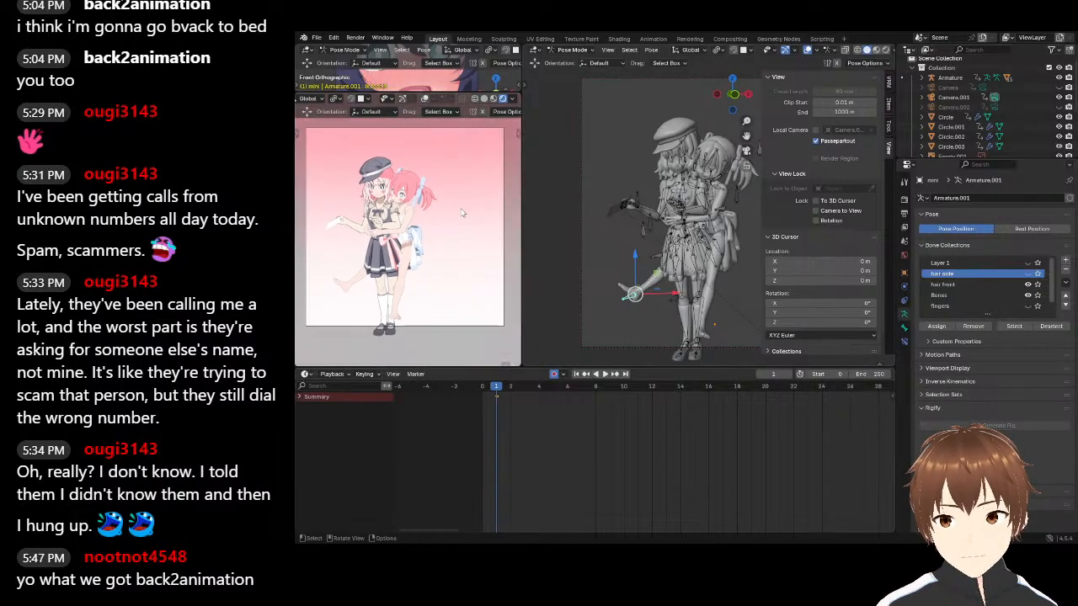
{"action": "scroll", "coordinate": [459, 214], "scroll_direction": "up", "scroll_amount": 1}
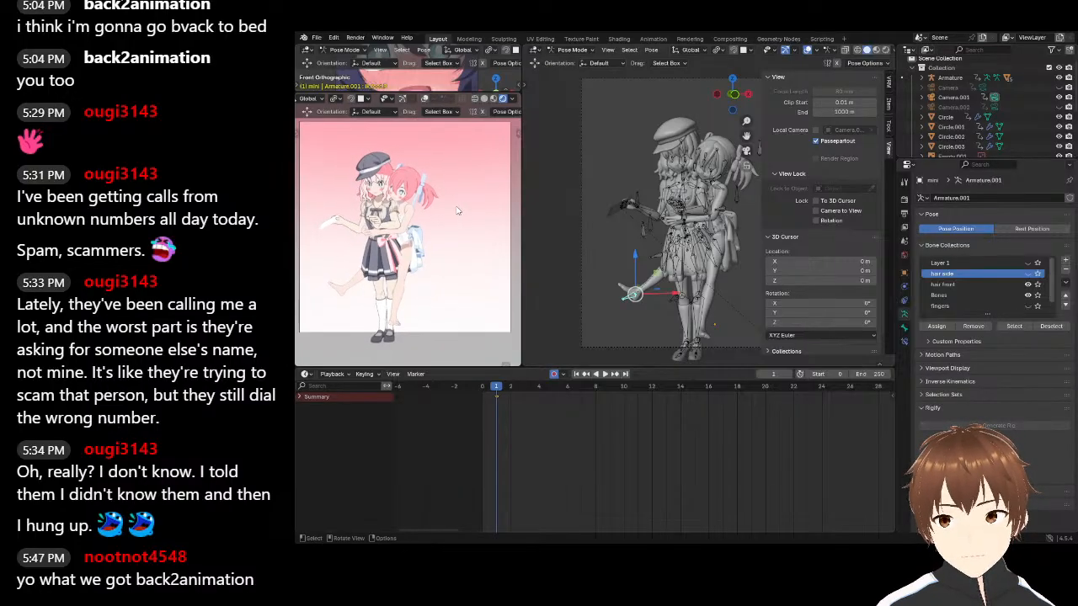
{"action": "key", "text": "n"}
Switch from the rear character's armature to the front character's armature and put it in Pose Mode
{"action": "scroll", "coordinate": [679, 202], "scroll_direction": "up", "scroll_amount": 8}
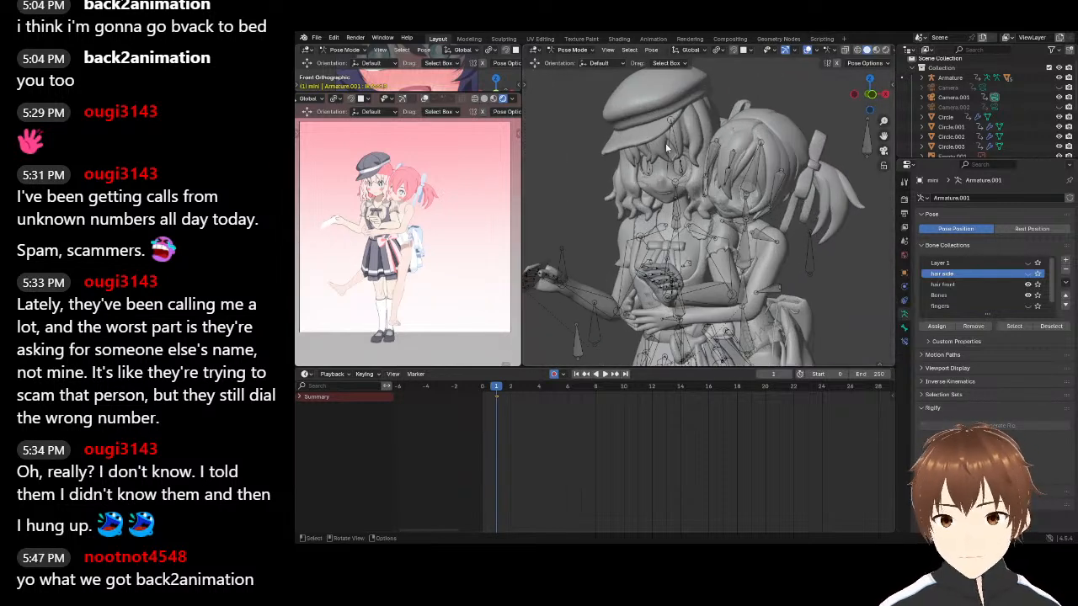
{"action": "left_click", "coordinate": [571, 49]}
{"action": "left_click", "coordinate": [576, 61]}
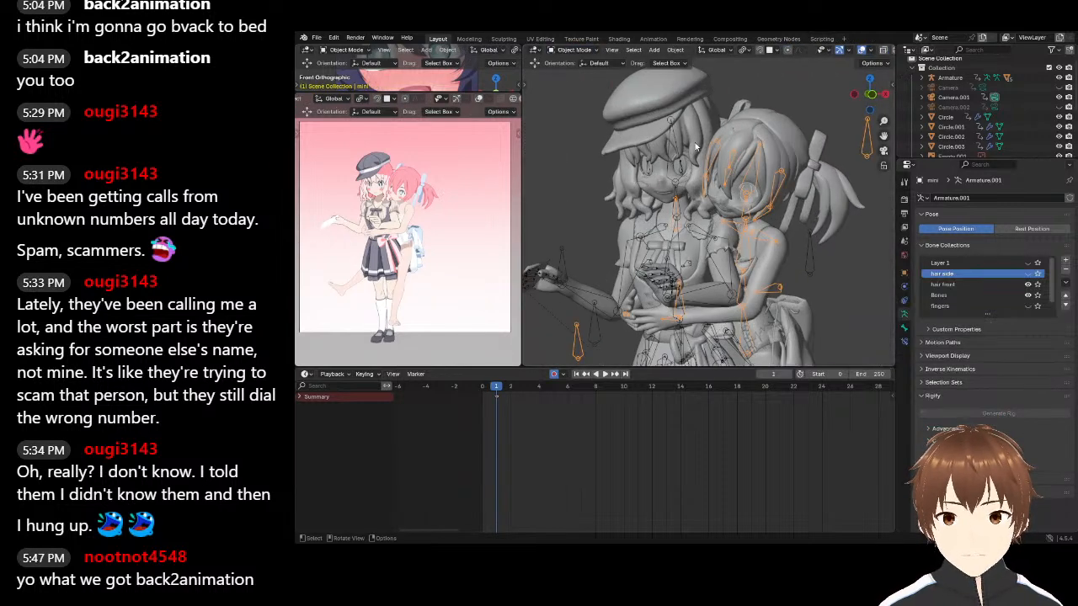
{"action": "left_click", "coordinate": [679, 144]}
{"action": "left_click", "coordinate": [576, 50]}
{"action": "left_click", "coordinate": [573, 82]}
{"action": "scroll", "coordinate": [695, 169], "scroll_direction": "down", "scroll_amount": 4}
Rotate the front character's neck bone to tilt her head sideways
{"action": "left_click", "coordinate": [667, 150]}
{"action": "scroll", "coordinate": [667, 150], "scroll_direction": "up", "scroll_amount": 2}
{"action": "middle_click_drag", "start_coordinate": [676, 149], "coordinate": [734, 160]}
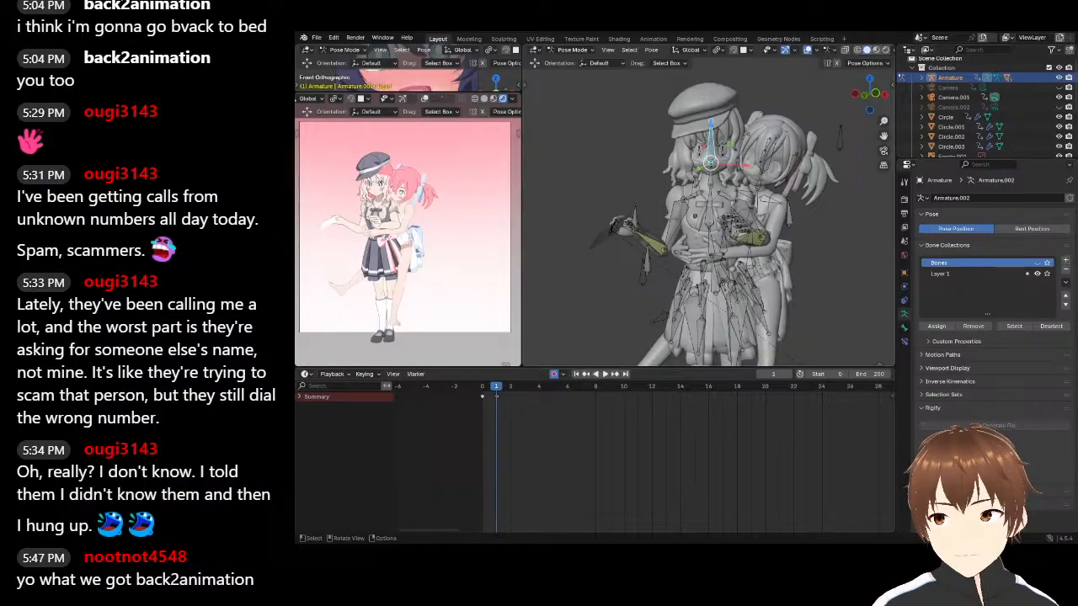
{"action": "key", "text": "r"}
{"action": "left_click", "coordinate": [716, 170]}
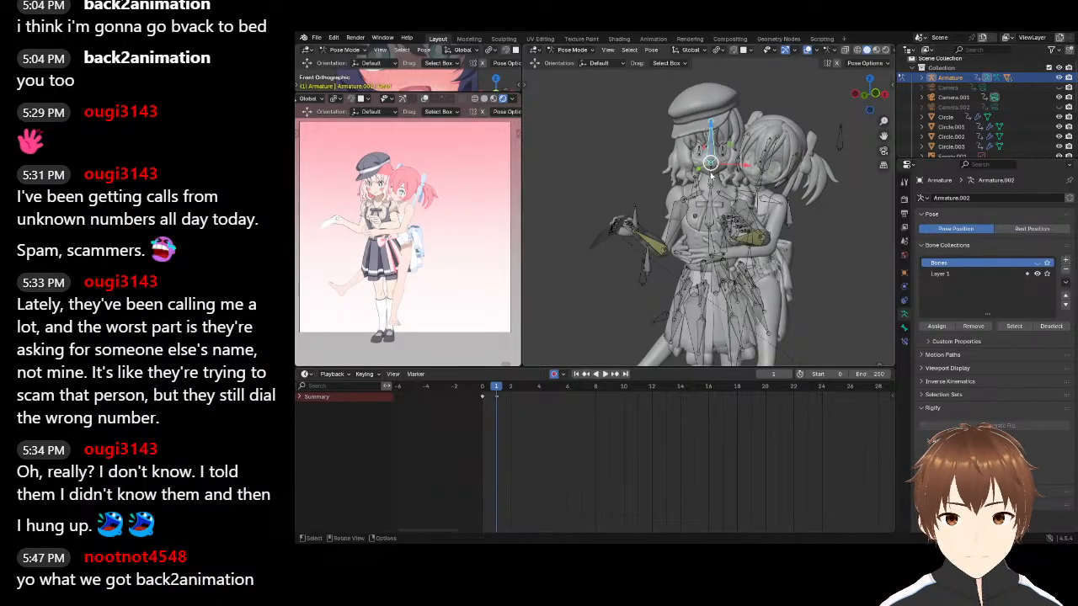
{"action": "key", "text": "r"}
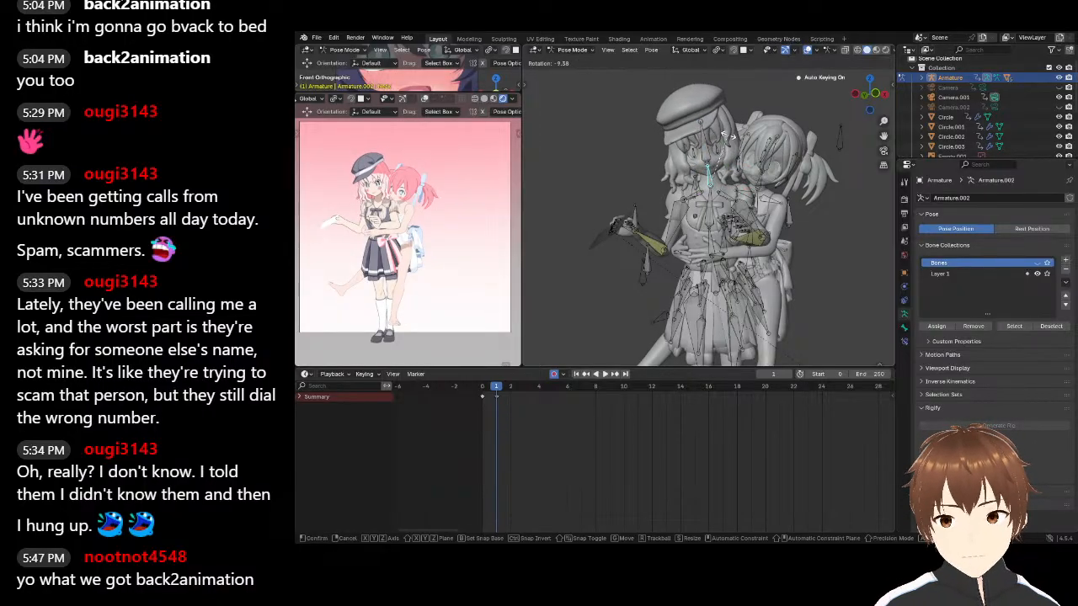
{"action": "left_click", "coordinate": [717, 145]}
Tilt the front character's head forward from a side view, finishing with a head bone rotation of about -4.7°
{"action": "middle_click_drag", "start_coordinate": [712, 149], "coordinate": [681, 105]}
{"action": "key", "text": "r"}
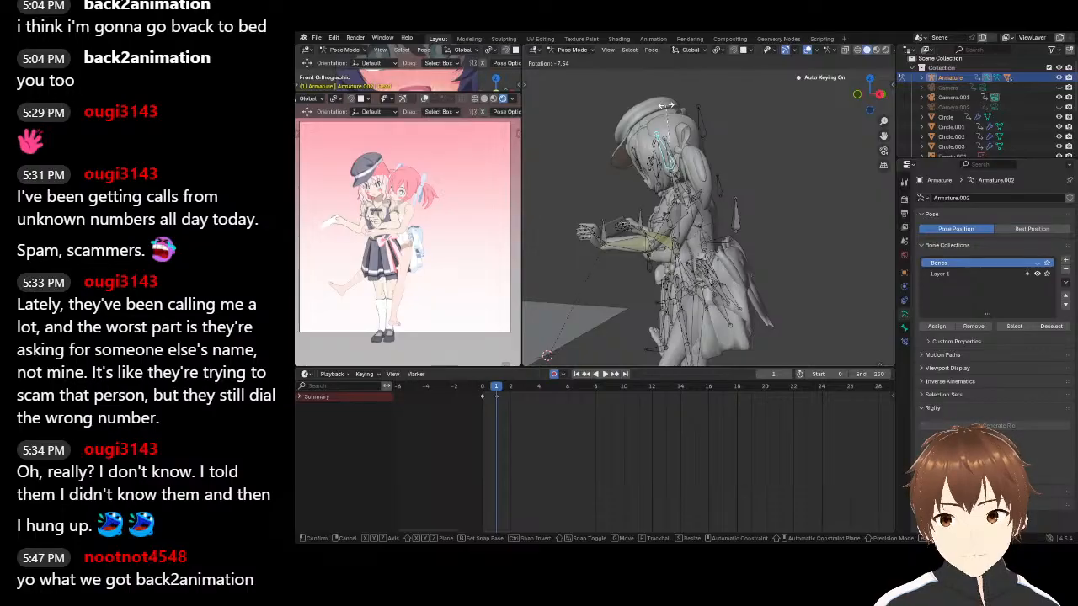
{"action": "left_click", "coordinate": [666, 104]}
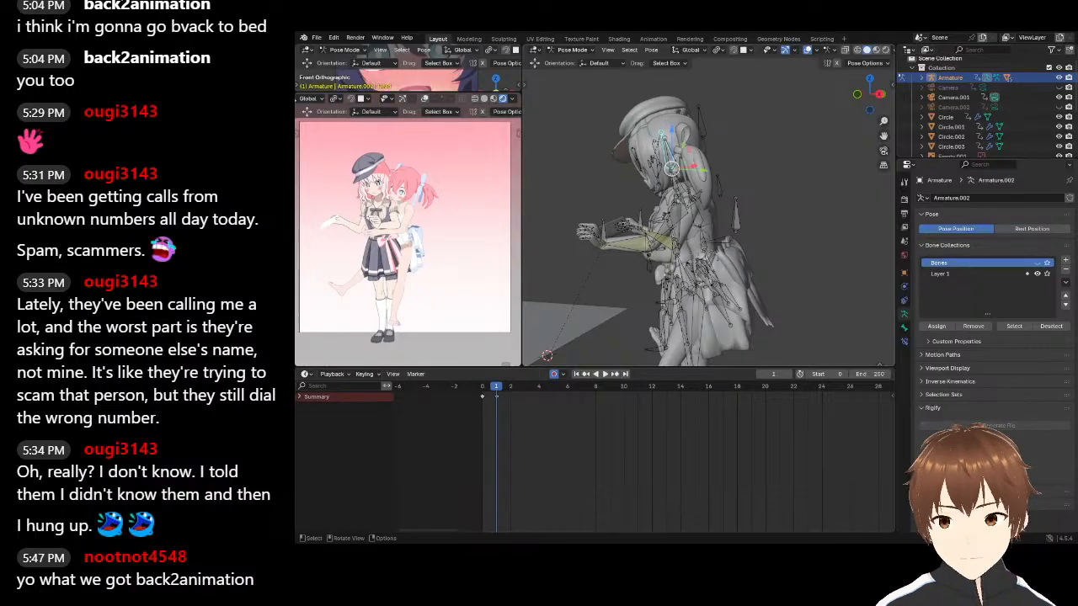
{"action": "key", "text": "r"}
{"action": "left_click", "coordinate": [662, 120]}
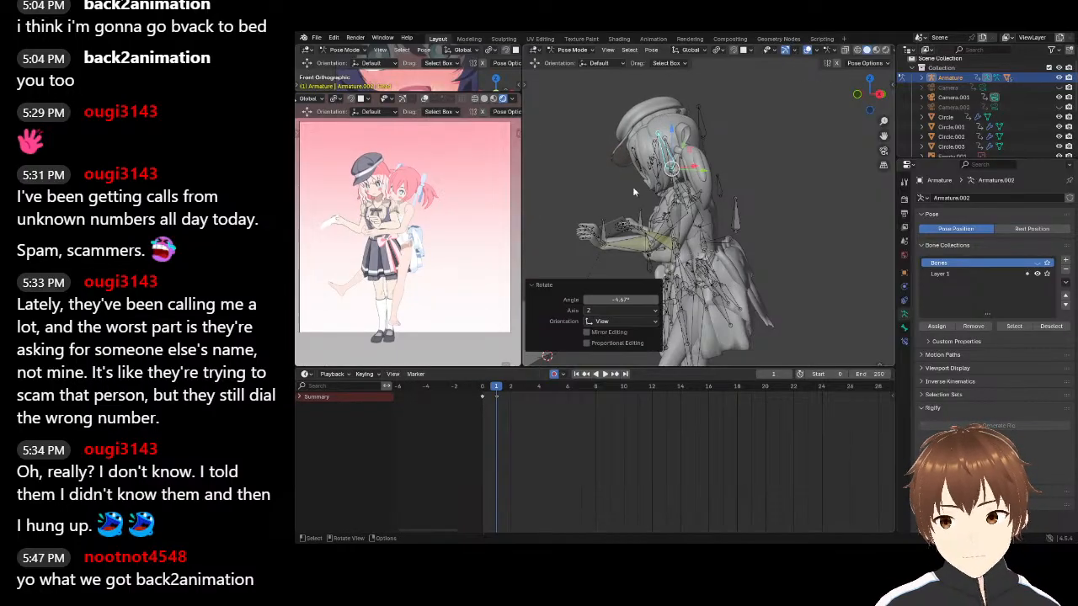
Isolate the rear character's body and armature in local view, inspect her hugging arms, and return to the full scene
{"action": "middle_click_drag", "start_coordinate": [625, 218], "coordinate": [673, 158]}
{"action": "scroll", "coordinate": [707, 181], "scroll_direction": "up", "scroll_amount": 3}
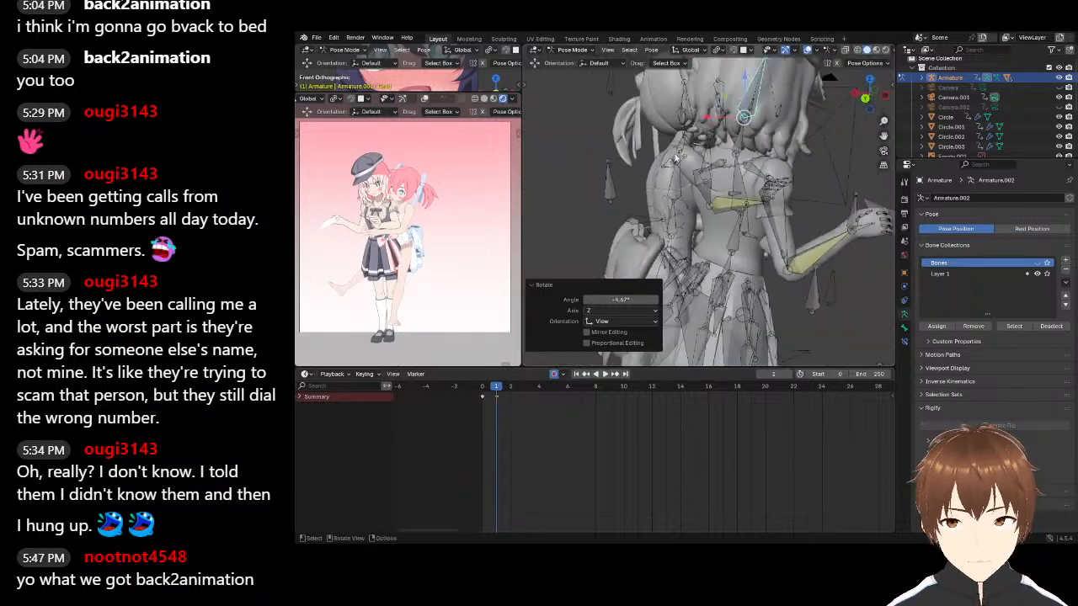
{"action": "left_click", "coordinate": [566, 49]}
{"action": "left_click", "coordinate": [573, 59]}
{"action": "left_click", "coordinate": [679, 181]}
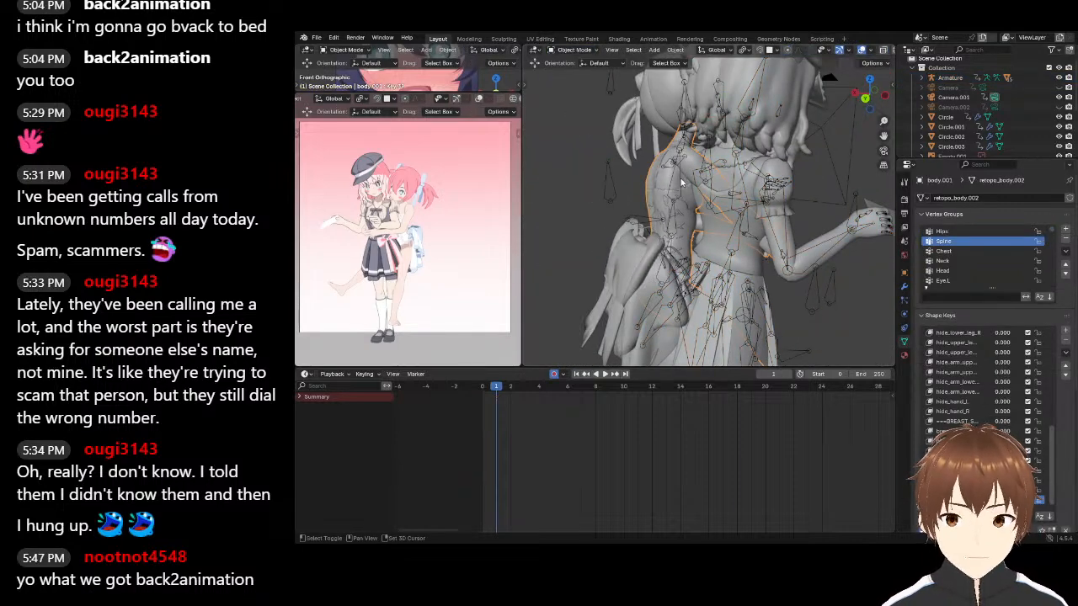
{"action": "left_click", "coordinate": [678, 182], "text": "shift"}
{"action": "left_click", "coordinate": [674, 181], "text": "shift"}
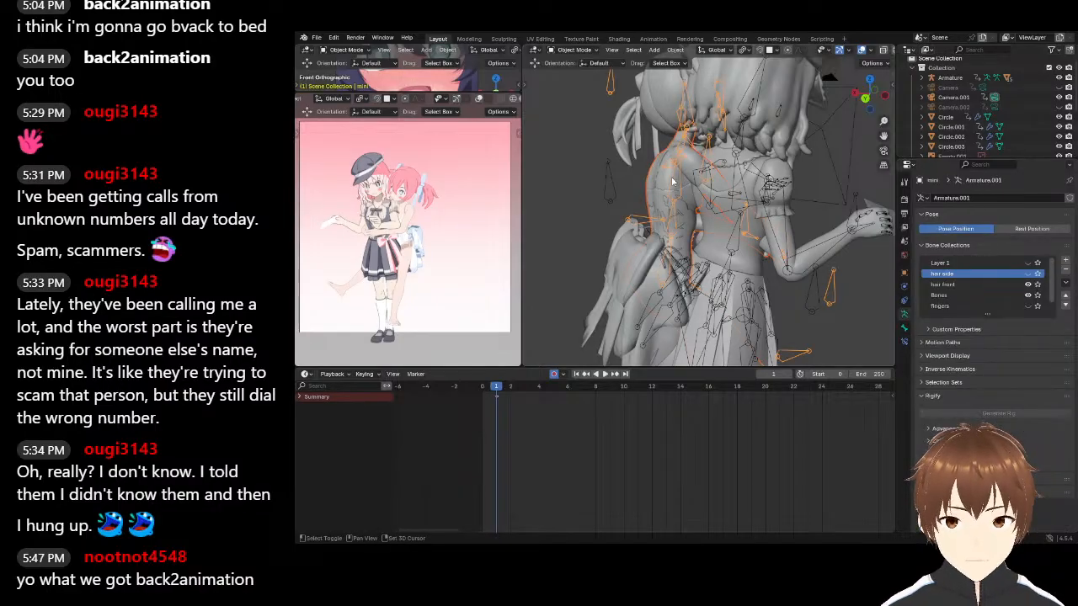
{"action": "key", "text": "KP_Divide"}
{"action": "scroll", "coordinate": [733, 151], "scroll_direction": "up", "scroll_amount": 4}
{"action": "middle_click_drag", "start_coordinate": [708, 202], "coordinate": [718, 154]}
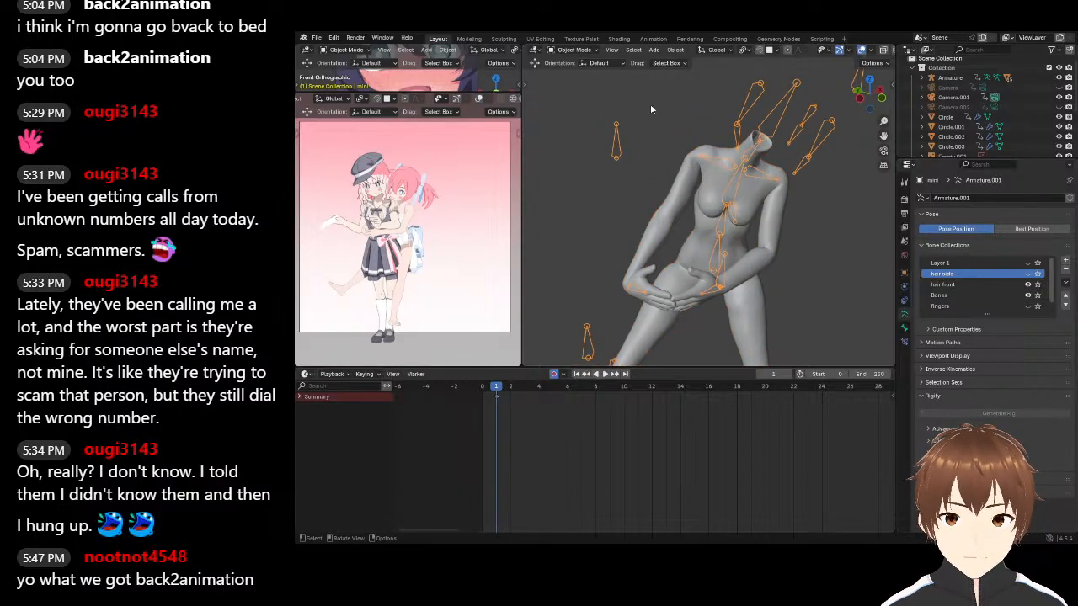
{"action": "key", "text": "KP_Divide"}
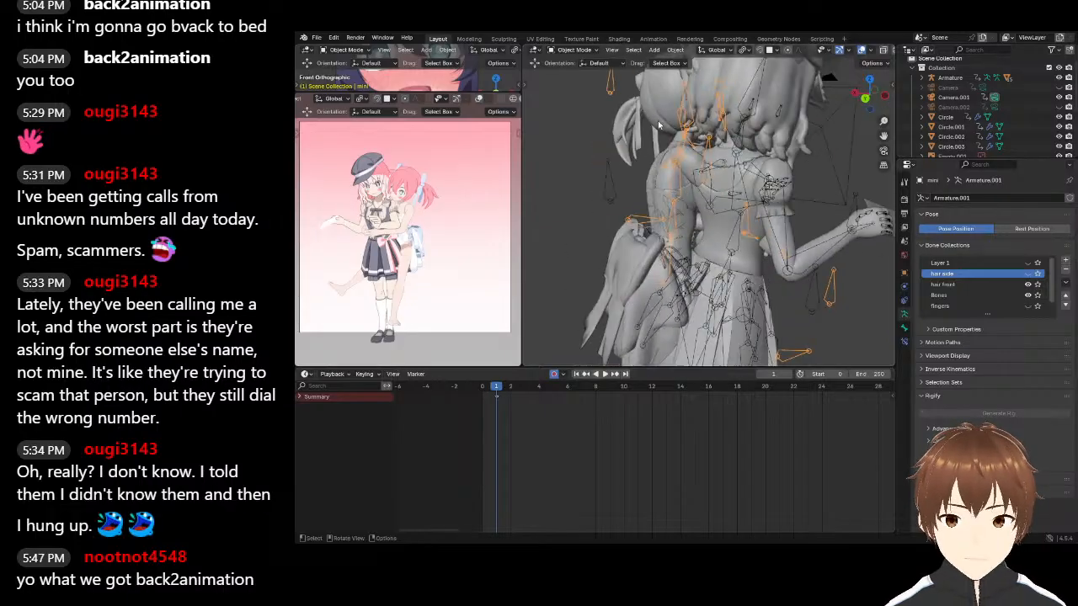
Put the rear character's armature in Pose Mode and show its Layer 1 bone collection
{"action": "left_click", "coordinate": [575, 50]}
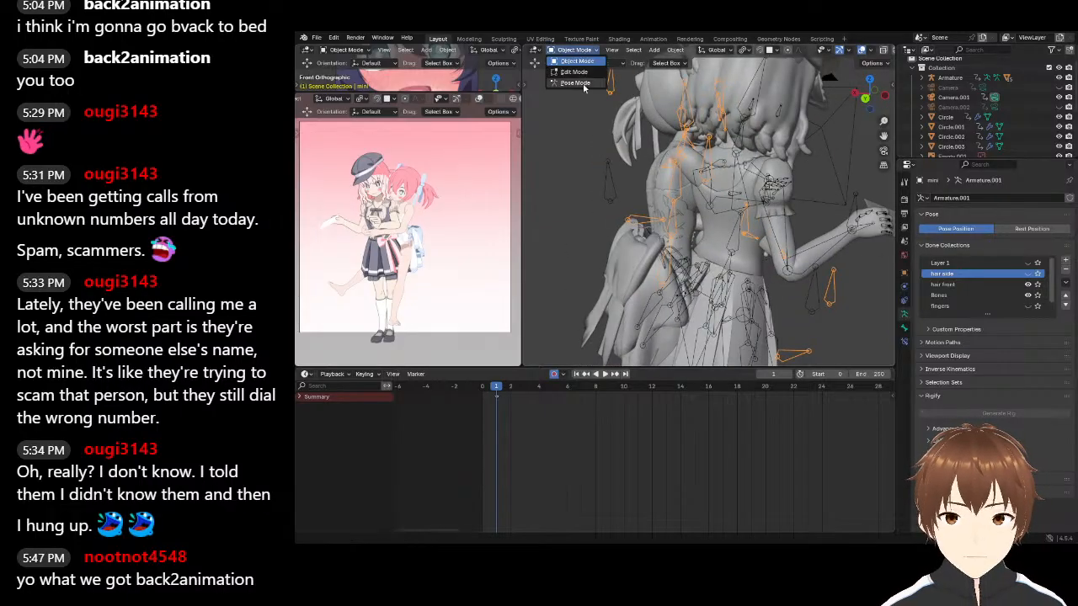
{"action": "left_click", "coordinate": [584, 85]}
{"action": "left_click", "coordinate": [705, 174]}
{"action": "middle_click_drag", "start_coordinate": [706, 177], "coordinate": [765, 204]}
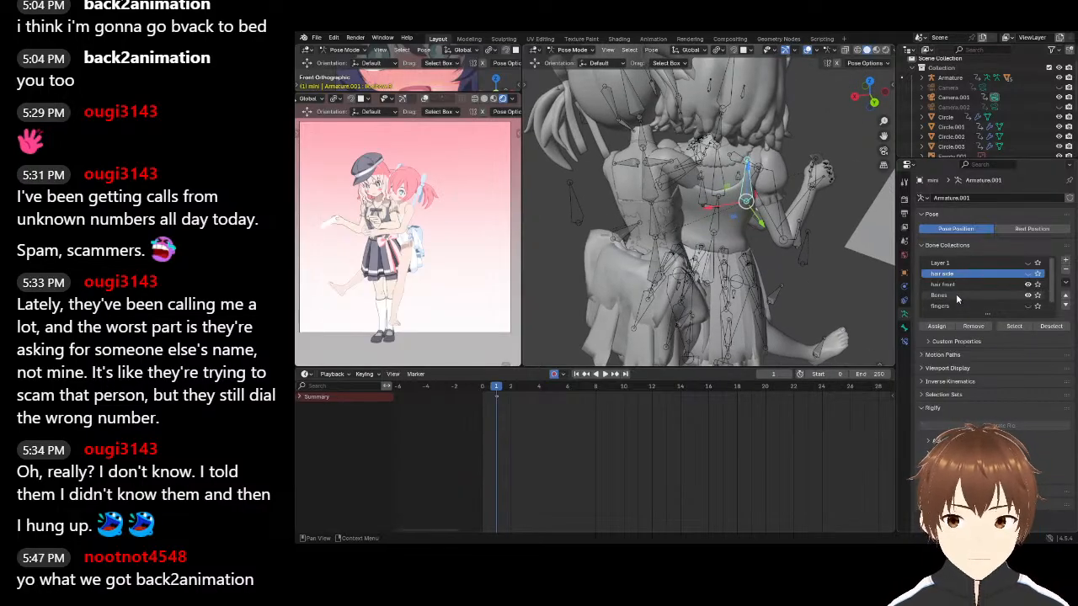
{"action": "left_click", "coordinate": [1028, 275]}
{"action": "left_click", "coordinate": [1027, 274]}
{"action": "left_click", "coordinate": [1027, 274]}
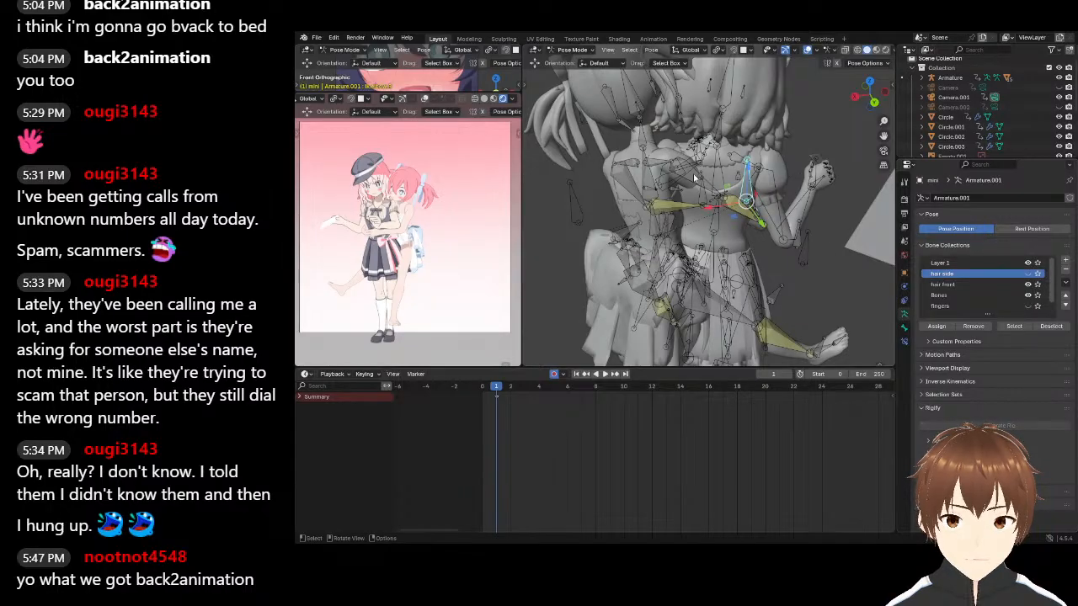
Try scaling up the rear character's upper arm bone
{"action": "middle_click_drag", "start_coordinate": [699, 181], "coordinate": [713, 212]}
{"action": "scroll", "coordinate": [713, 212], "scroll_direction": "up", "scroll_amount": 3}
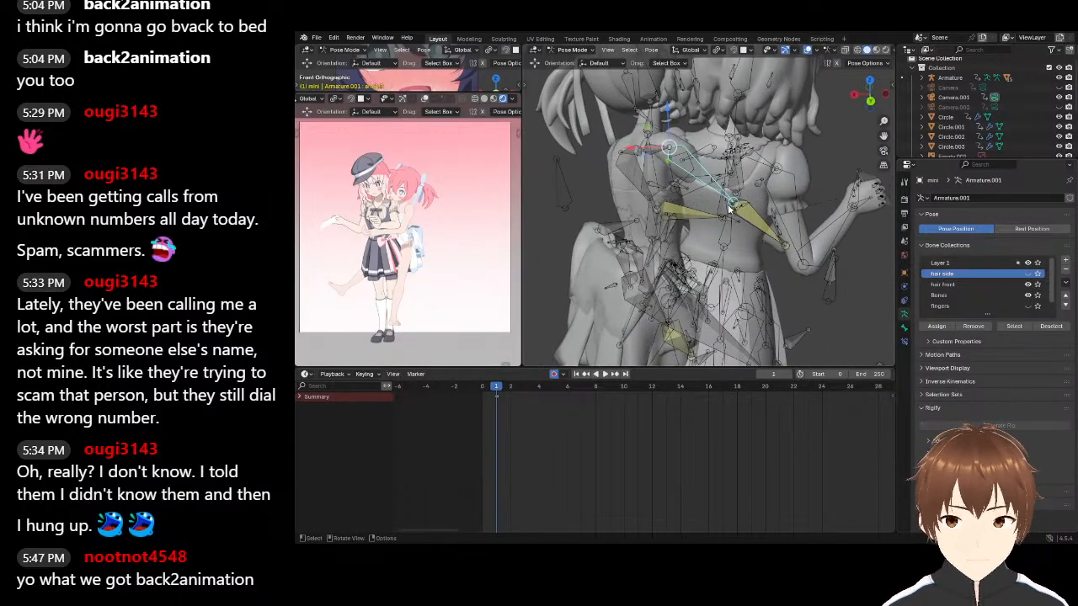
{"action": "key", "text": "s"}
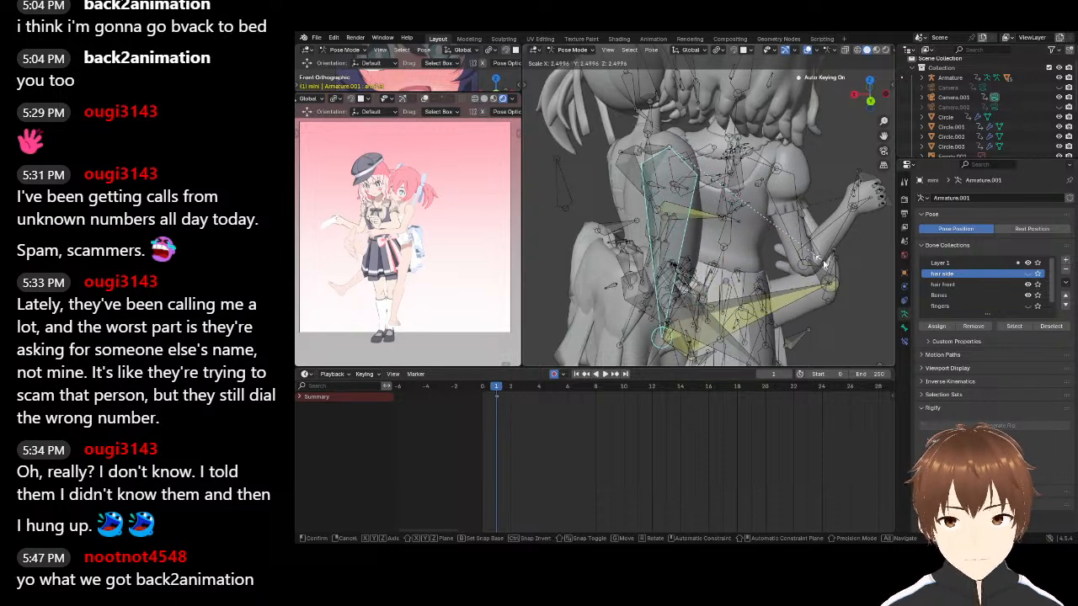
{"action": "left_click", "coordinate": [553, 244]}
Rotate the rear character's right hand bone 16° at the front character's waist and refine the hand's angle from another view
{"action": "middle_click_drag", "start_coordinate": [605, 239], "coordinate": [618, 187]}
{"action": "left_click", "coordinate": [660, 261]}
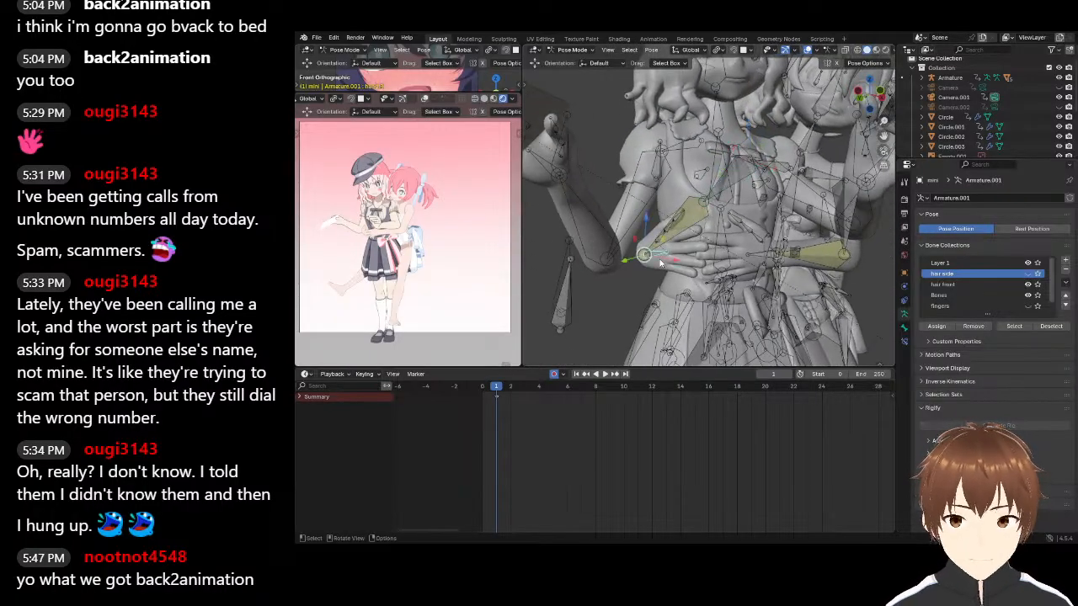
{"action": "key", "text": "r"}
{"action": "left_click", "coordinate": [714, 254]}
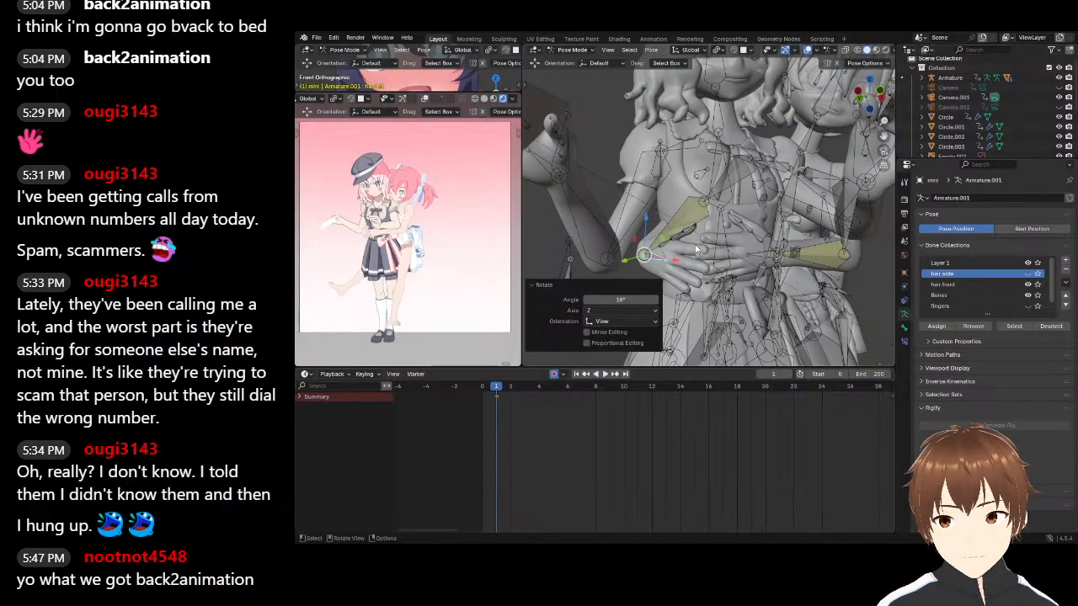
{"action": "middle_click_drag", "start_coordinate": [794, 268], "coordinate": [768, 268]}
{"action": "left_click", "coordinate": [710, 262]}
{"action": "key", "text": "r"}
{"action": "left_click", "coordinate": [722, 334]}
Move the rear character's left hand control bone about -0.032 m in X and 0.025 m in Y
{"action": "left_click", "coordinate": [787, 243]}
{"action": "key", "text": "g"}
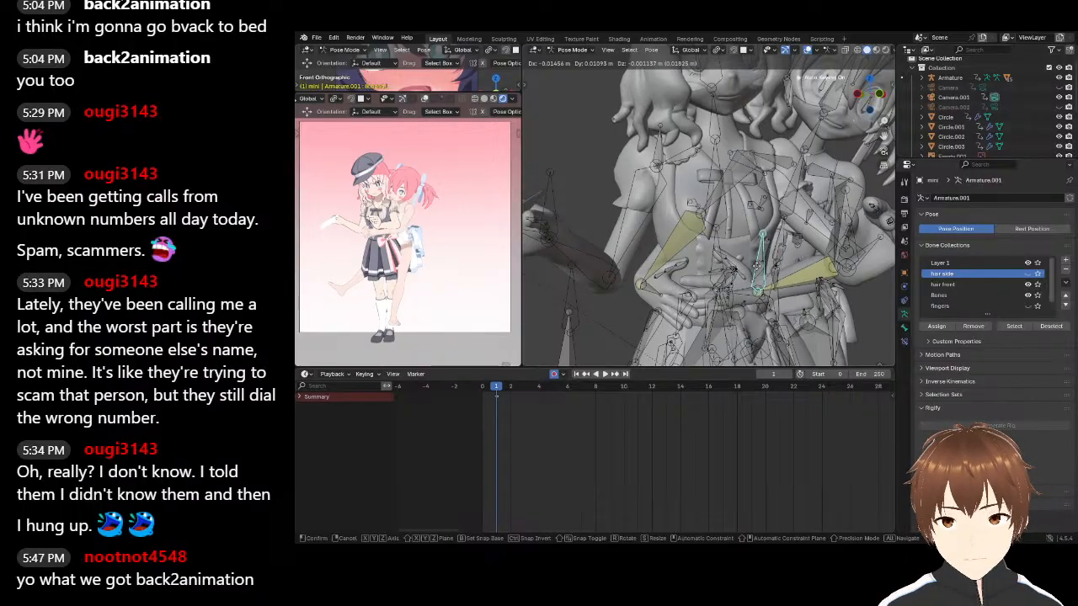
{"action": "left_click", "coordinate": [746, 278]}
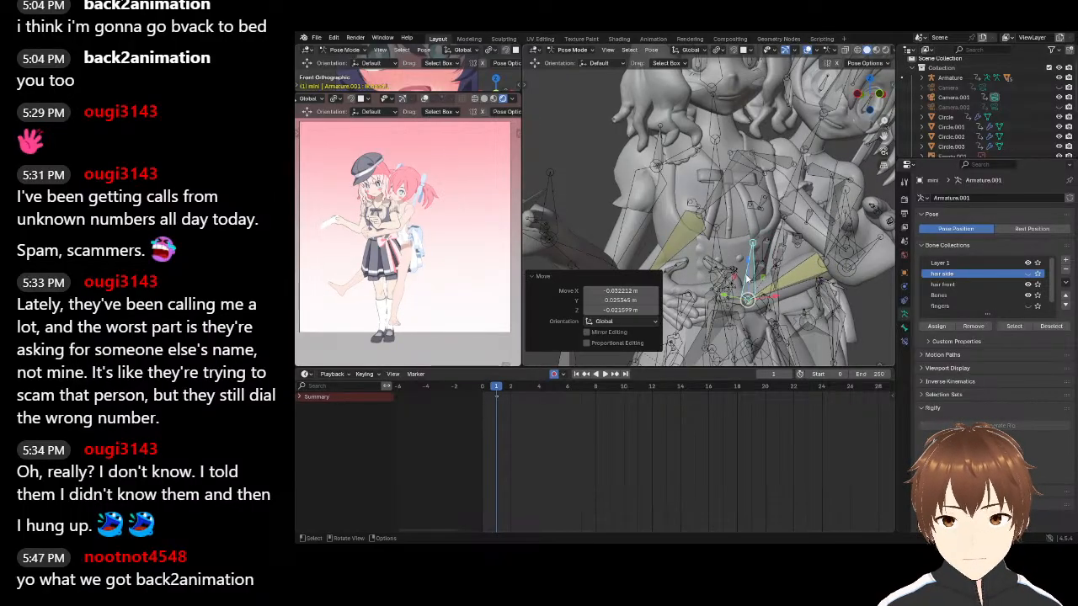
Rotate the rear character's arm and shoulder bones to refine the hug, checking the shoulder from above
{"action": "middle_click_drag", "start_coordinate": [812, 239], "coordinate": [705, 250]}
{"action": "key", "text": "r"}
{"action": "left_click", "coordinate": [784, 241]}
{"action": "key", "text": "r"}
{"action": "left_click", "coordinate": [762, 190]}
{"action": "key", "text": "r"}
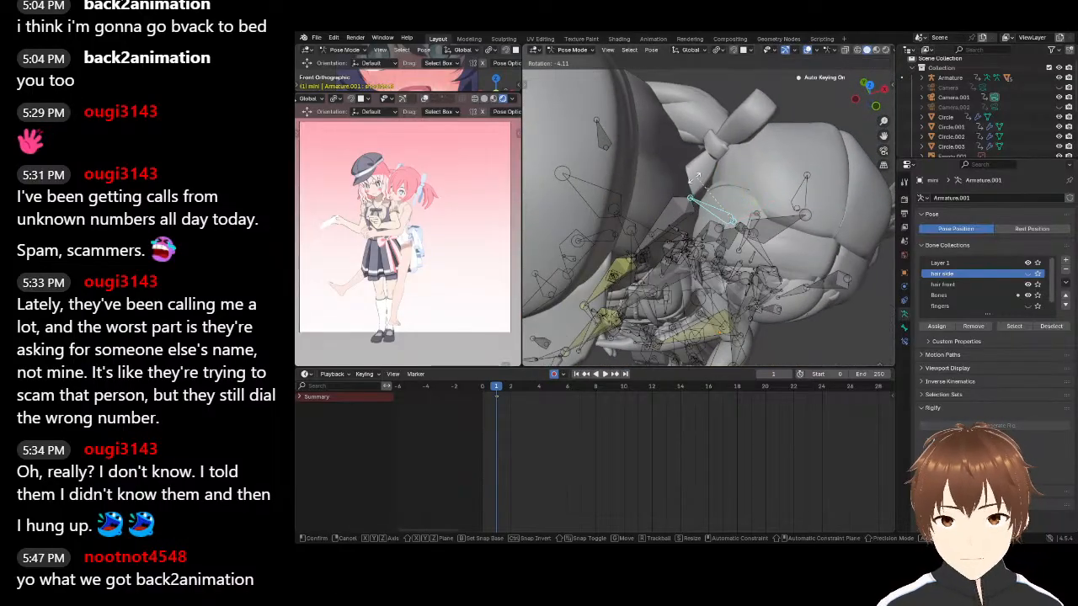
{"action": "left_click", "coordinate": [680, 236]}
Reposition the rear character's right hand control bone at the front character's waist, ending with a move of about 0.010, -0.011, 0.014 m
{"action": "mouse_move", "coordinate": [680, 235]}
{"action": "middle_mouse_down"}
{"action": "mouse_move", "coordinate": [802, 174]}
{"action": "mouse_move", "coordinate": [770, 209]}
{"action": "mouse_move", "coordinate": [664, 238]}
{"action": "middle_mouse_up"}
{"action": "scroll", "coordinate": [649, 270], "scroll_direction": "down", "scroll_amount": 1}
{"action": "left_click", "coordinate": [647, 275]}
{"action": "mouse_move", "coordinate": [650, 275]}
{"action": "middle_mouse_down"}
{"action": "mouse_move", "coordinate": [665, 277]}
{"action": "mouse_move", "coordinate": [659, 268]}
{"action": "middle_mouse_up"}
{"action": "key", "text": "g"}
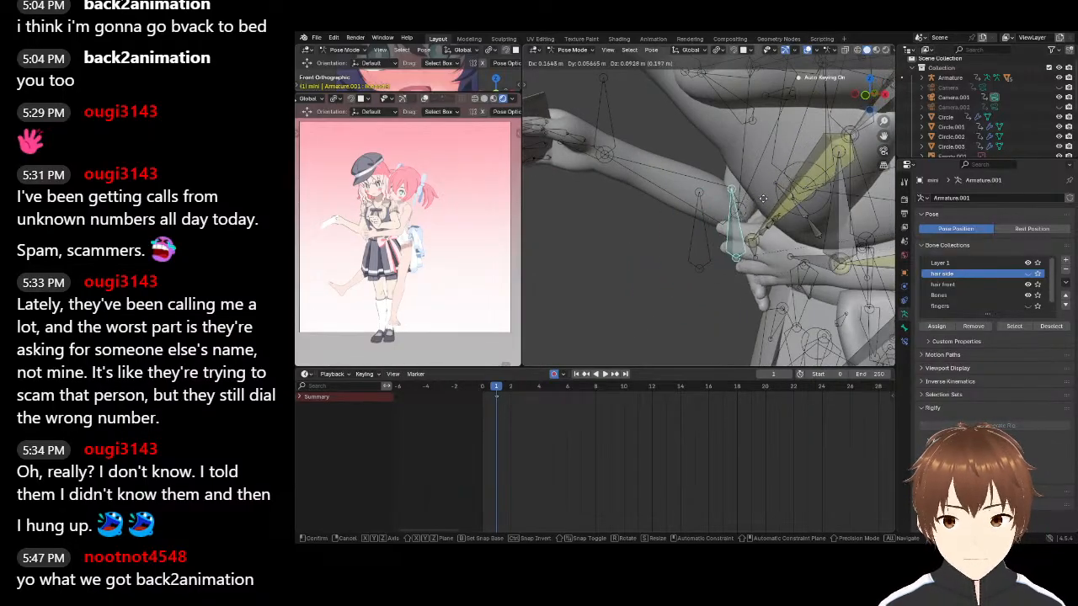
{"action": "left_click", "coordinate": [768, 160]}
{"action": "middle_click_drag", "start_coordinate": [768, 162], "coordinate": [723, 236]}
{"action": "key", "text": "g"}
{"action": "left_click", "coordinate": [791, 196]}
{"action": "key", "text": "g"}
{"action": "left_click", "coordinate": [824, 225]}
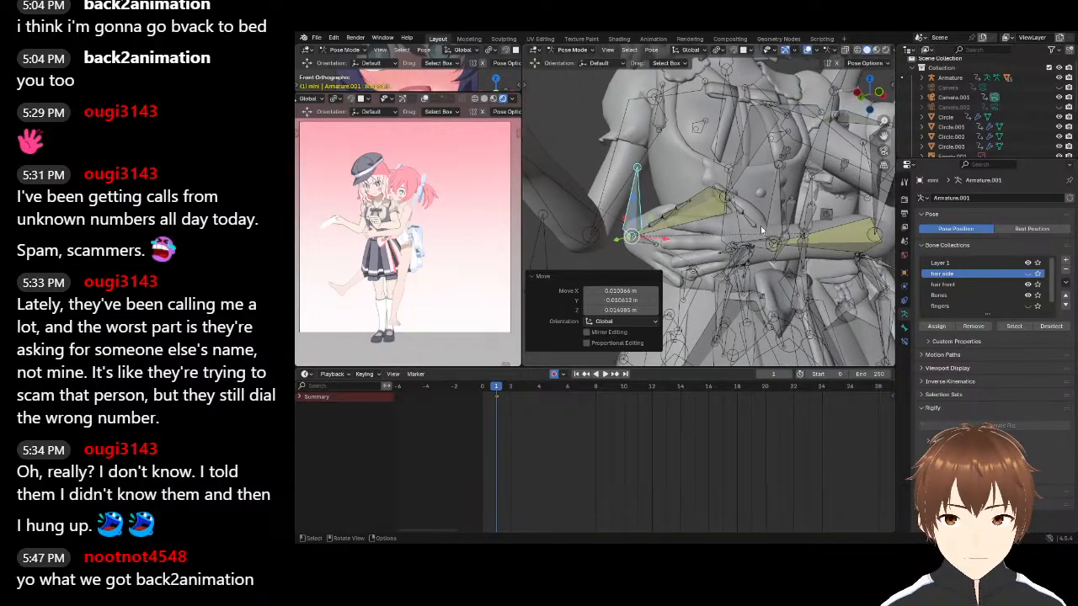
Move the rear character's left hand control bone about 0.005 m in X and -0.011 m in Z, and check the hug in the camera view
{"action": "key", "text": "g"}
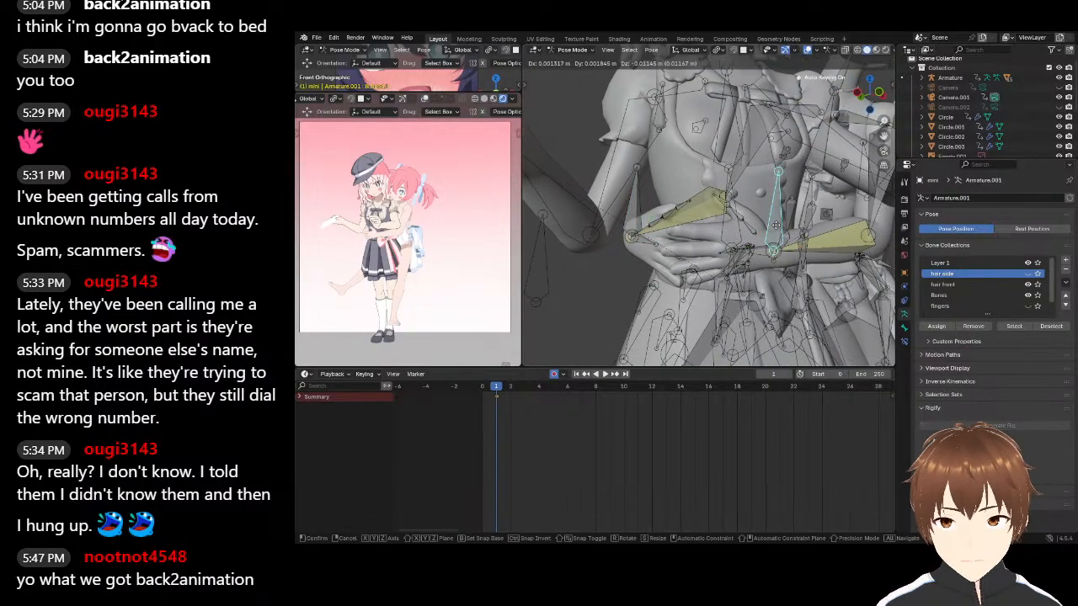
{"action": "left_click", "coordinate": [771, 231]}
{"action": "scroll", "coordinate": [477, 239], "scroll_direction": "up", "scroll_amount": 3}
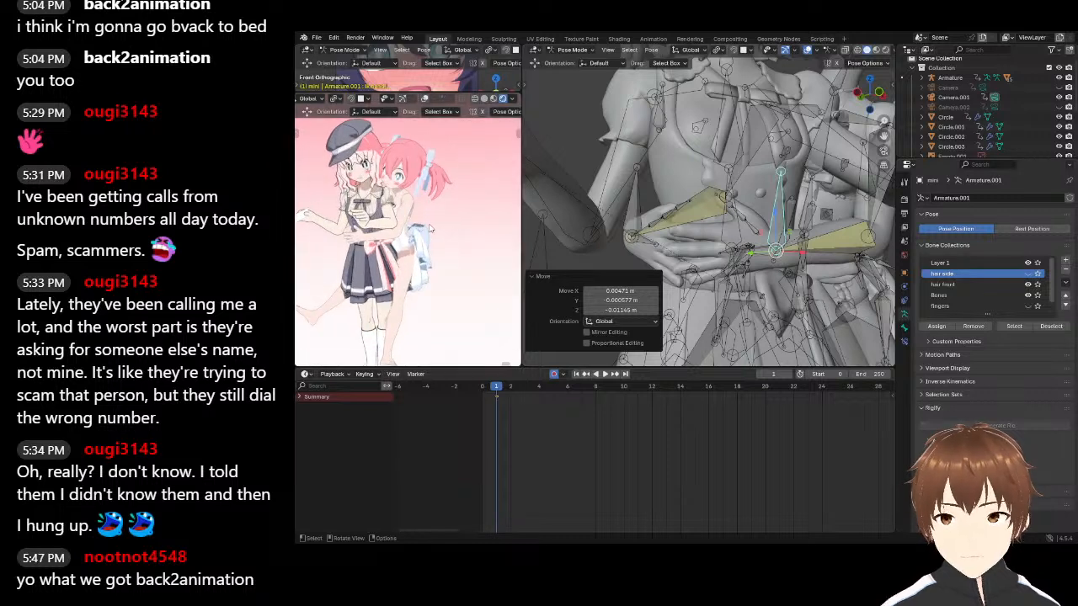
{"action": "scroll", "coordinate": [464, 224], "scroll_direction": "down", "scroll_amount": 3}
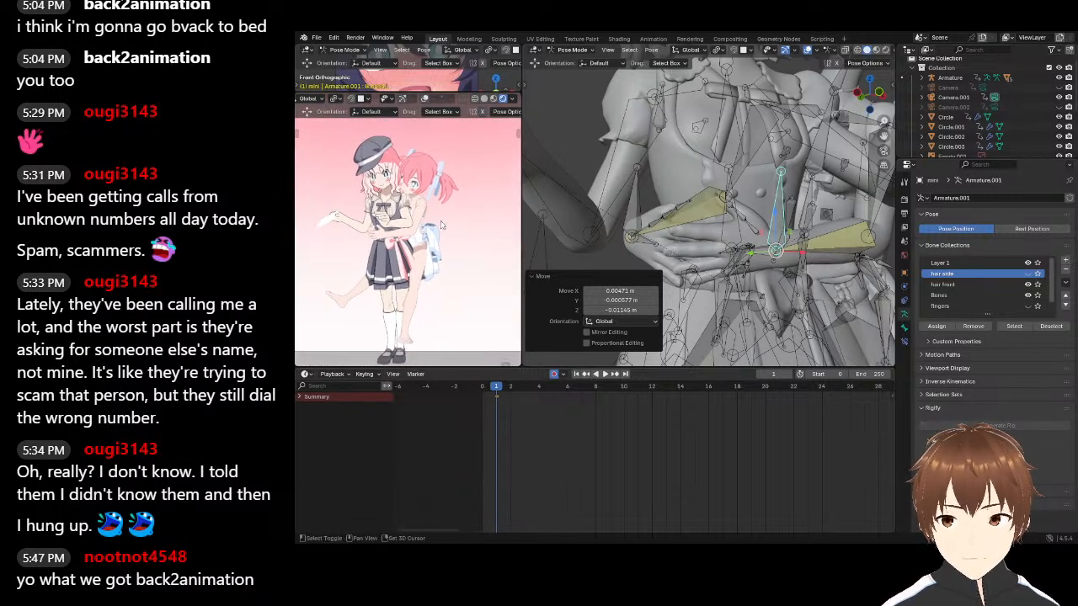
{"action": "middle_click_drag", "start_coordinate": [441, 224], "coordinate": [429, 223], "text": "shift"}
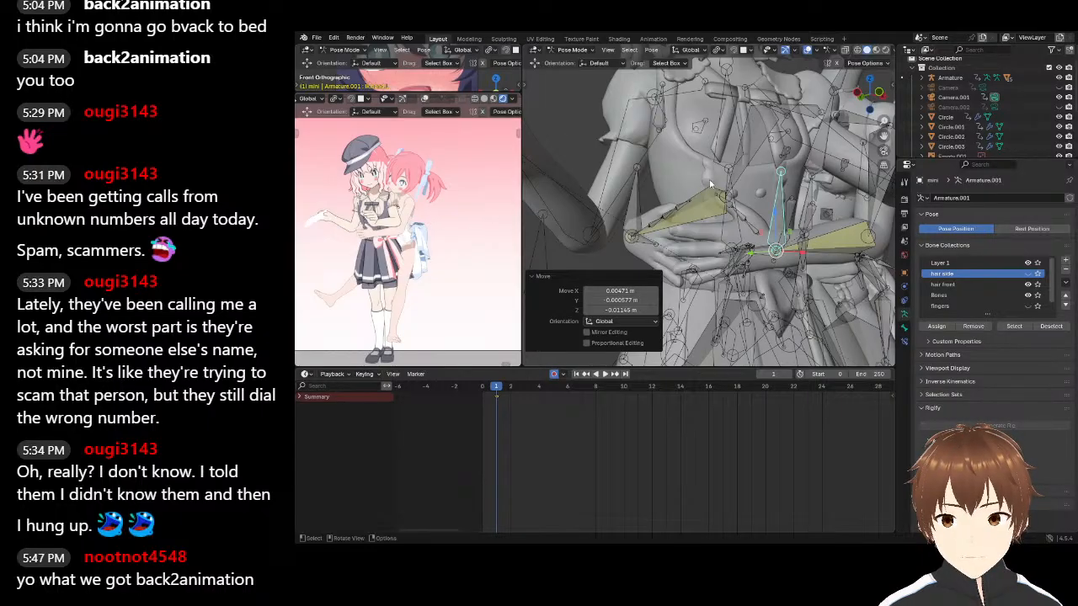
Return the armatures from Pose Mode to Object Mode and save the file
{"action": "middle_click_drag", "start_coordinate": [766, 152], "coordinate": [749, 258], "text": "shift"}
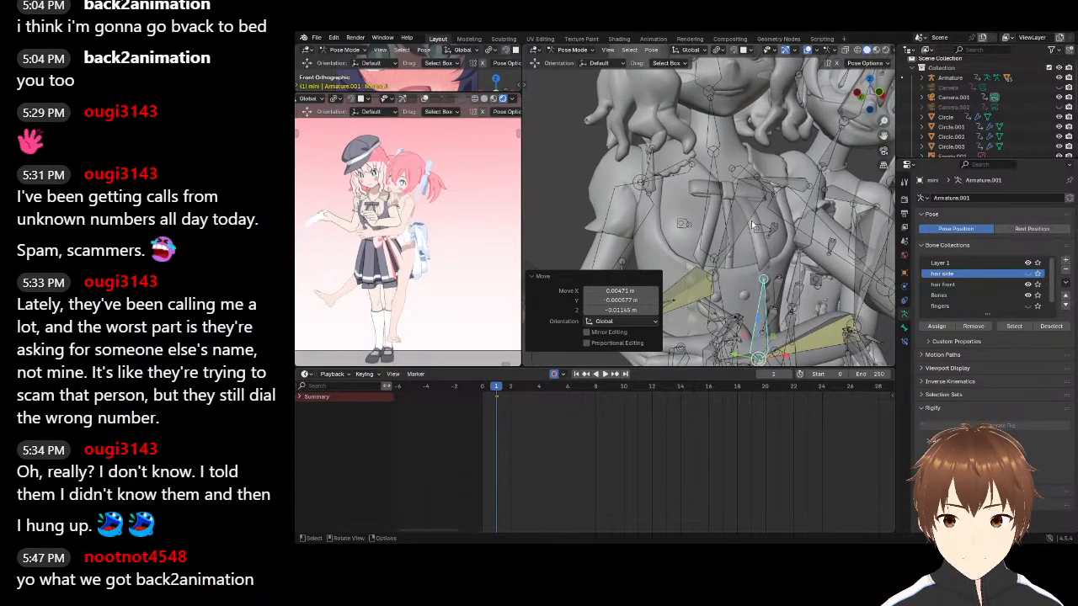
{"action": "scroll", "coordinate": [754, 224], "scroll_direction": "down", "scroll_amount": 5}
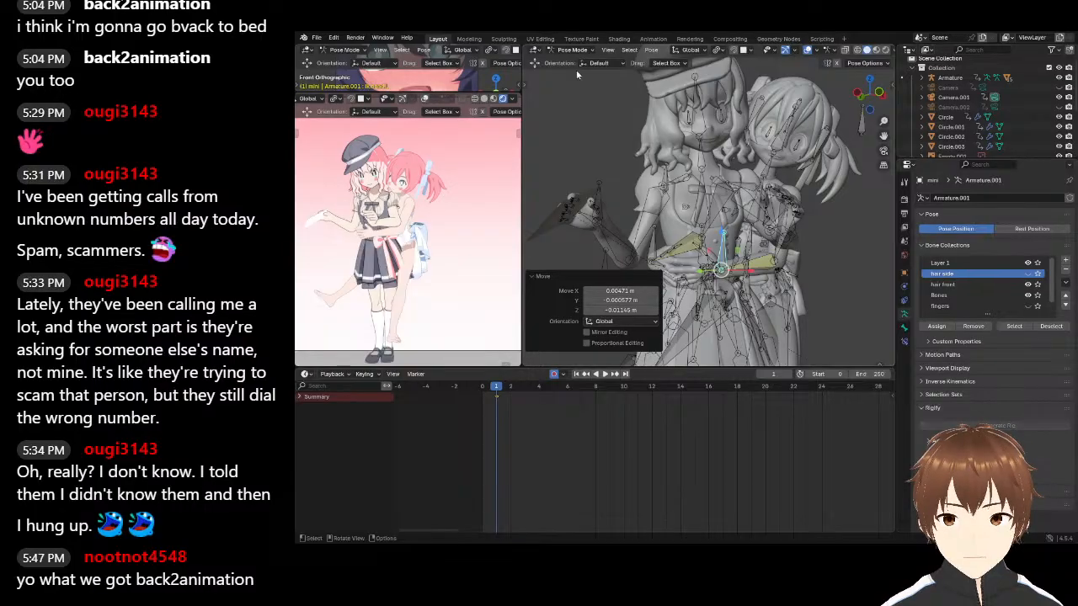
{"action": "left_click", "coordinate": [570, 51]}
{"action": "left_click", "coordinate": [575, 61]}
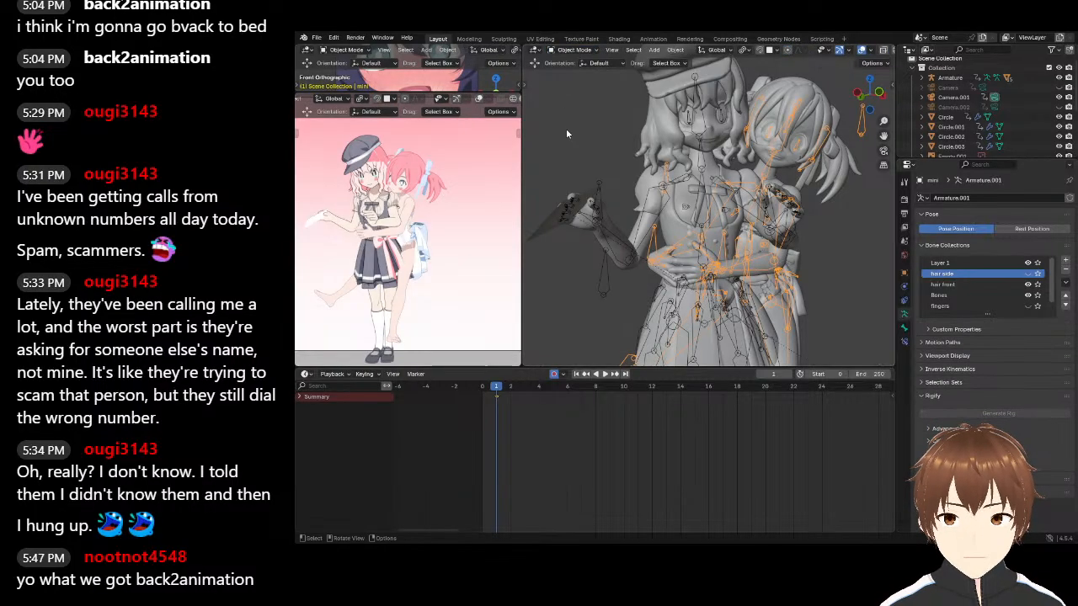
{"action": "left_click", "coordinate": [316, 39]}
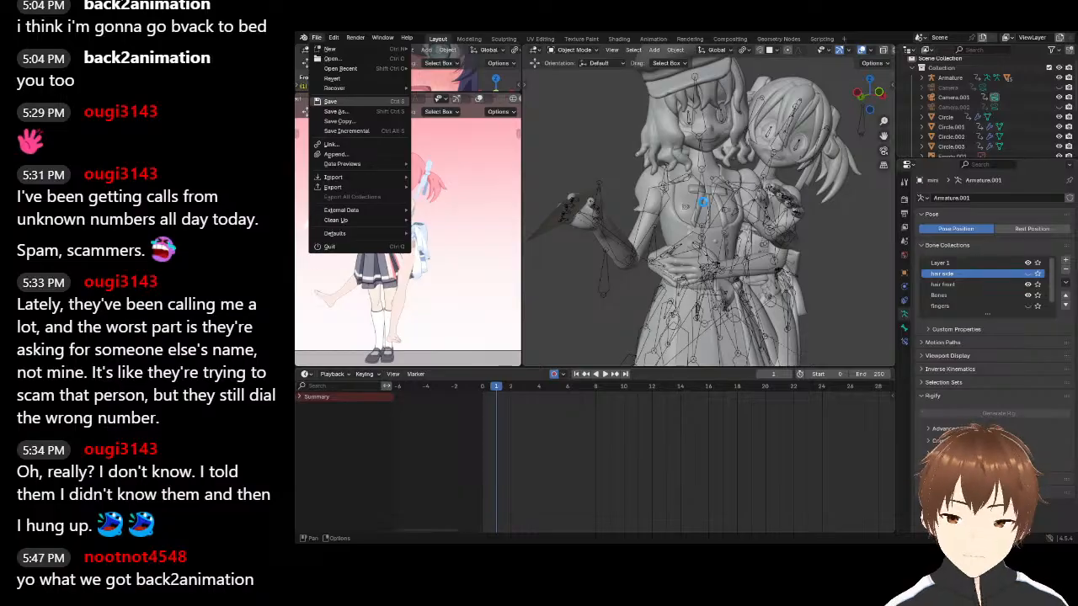
{"action": "left_click", "coordinate": [330, 101]}
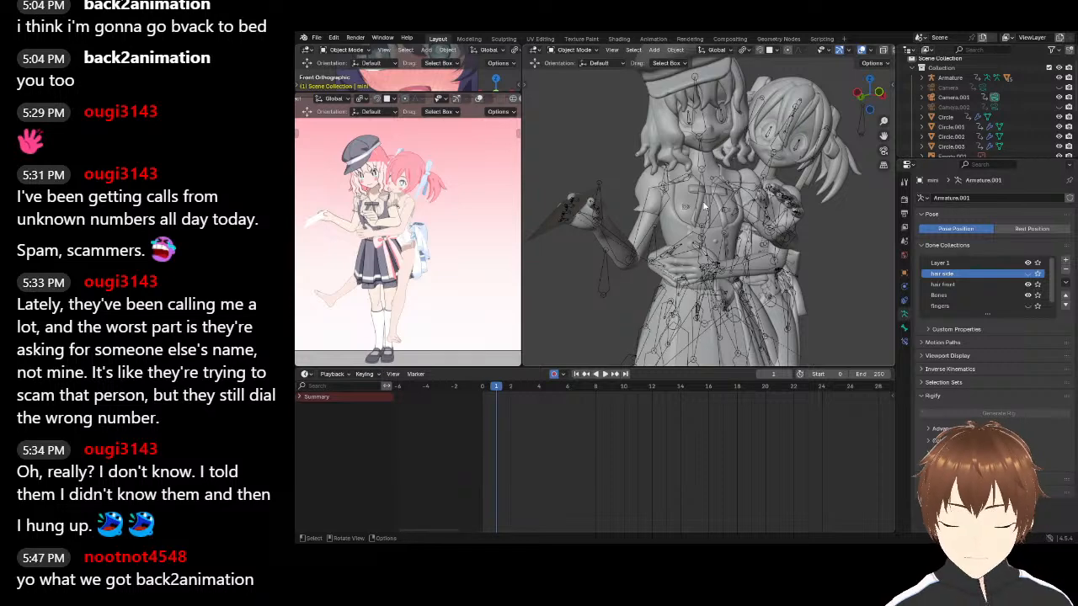
Duplicate the speech bubbles and their texts from above the mailbox and place the copies beside the hugging characters
{"action": "scroll", "coordinate": [780, 236], "scroll_direction": "down", "scroll_amount": 12}
{"action": "middle_click_drag", "start_coordinate": [761, 198], "coordinate": [717, 195]}
{"action": "scroll", "coordinate": [679, 146], "scroll_direction": "up", "scroll_amount": 4}
{"action": "middle_click_drag", "start_coordinate": [678, 149], "coordinate": [762, 153], "text": "shift"}
{"action": "scroll", "coordinate": [764, 154], "scroll_direction": "up", "scroll_amount": 2}
{"action": "left_click", "coordinate": [596, 114]}
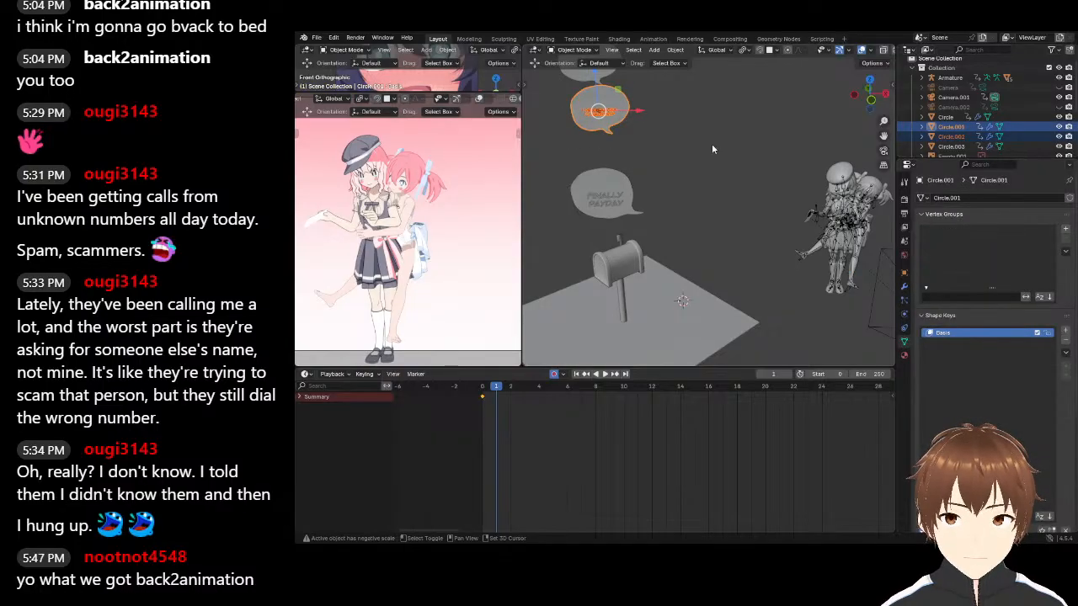
{"action": "scroll", "coordinate": [682, 148], "scroll_direction": "down", "scroll_amount": 3}
{"action": "middle_click_drag", "start_coordinate": [698, 160], "coordinate": [694, 173], "text": "shift"}
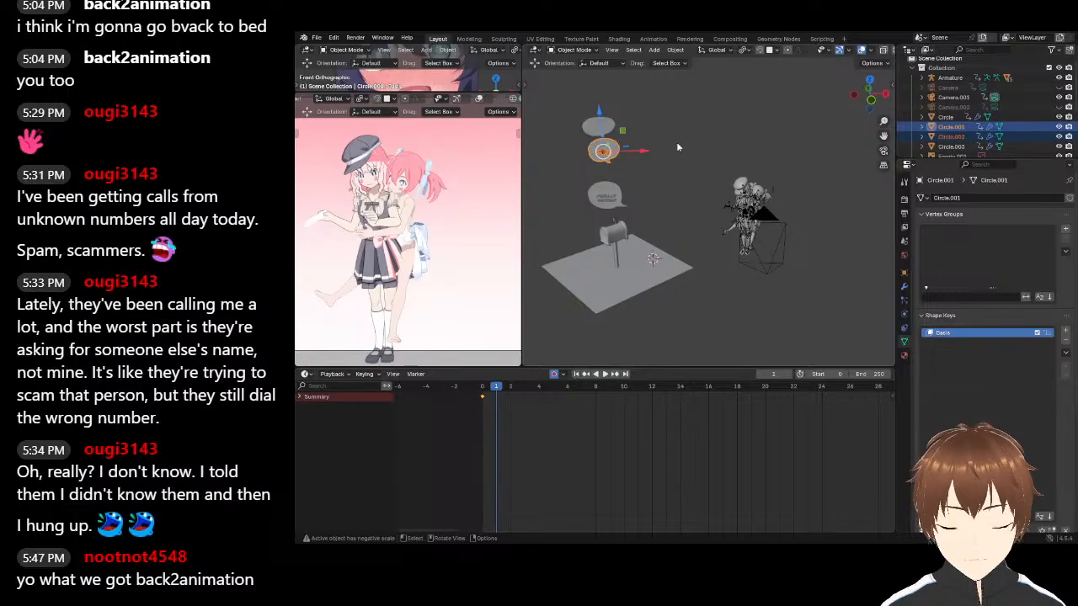
{"action": "key", "text": "shift+d"}
{"action": "left_click", "coordinate": [837, 195]}
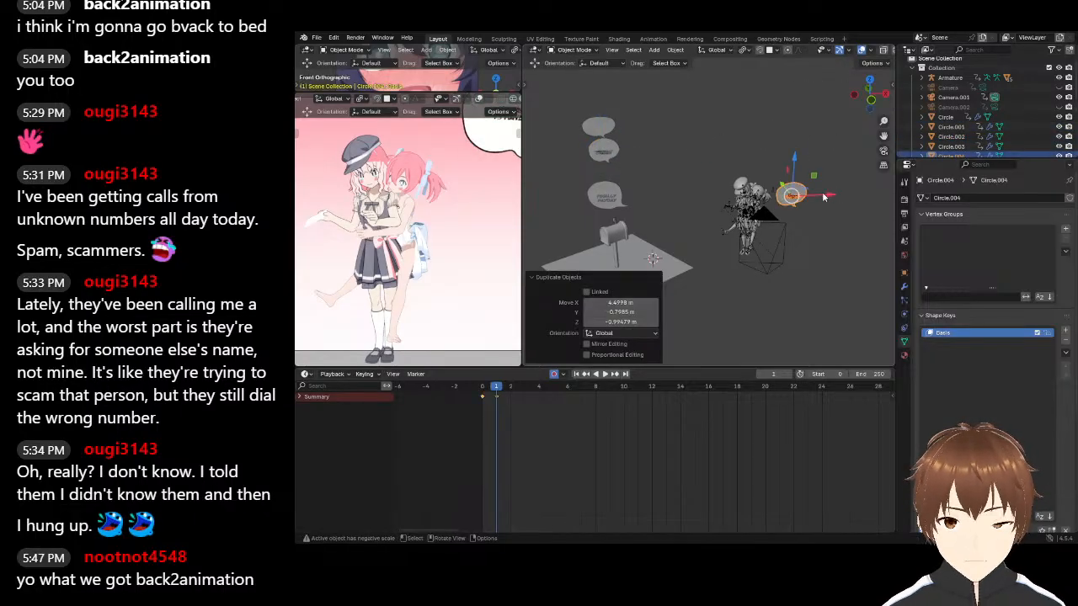
Move the duplicated speech bubbles and texts into the upper corner of the camera frame, beside the rear character's head
{"action": "scroll", "coordinate": [392, 218], "scroll_direction": "down", "scroll_amount": 2}
{"action": "key", "text": "g"}
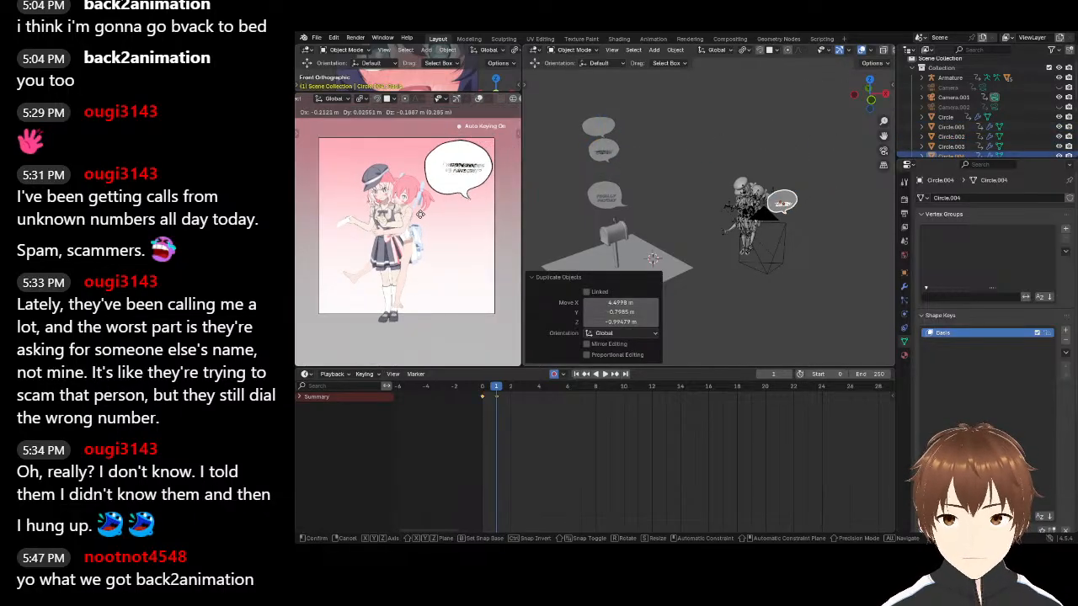
{"action": "left_click", "coordinate": [461, 218]}
{"action": "scroll", "coordinate": [830, 217], "scroll_direction": "up", "scroll_amount": 1}
{"action": "middle_click_drag", "start_coordinate": [836, 217], "coordinate": [764, 219], "text": "shift"}
{"action": "scroll", "coordinate": [764, 219], "scroll_direction": "up", "scroll_amount": 4}
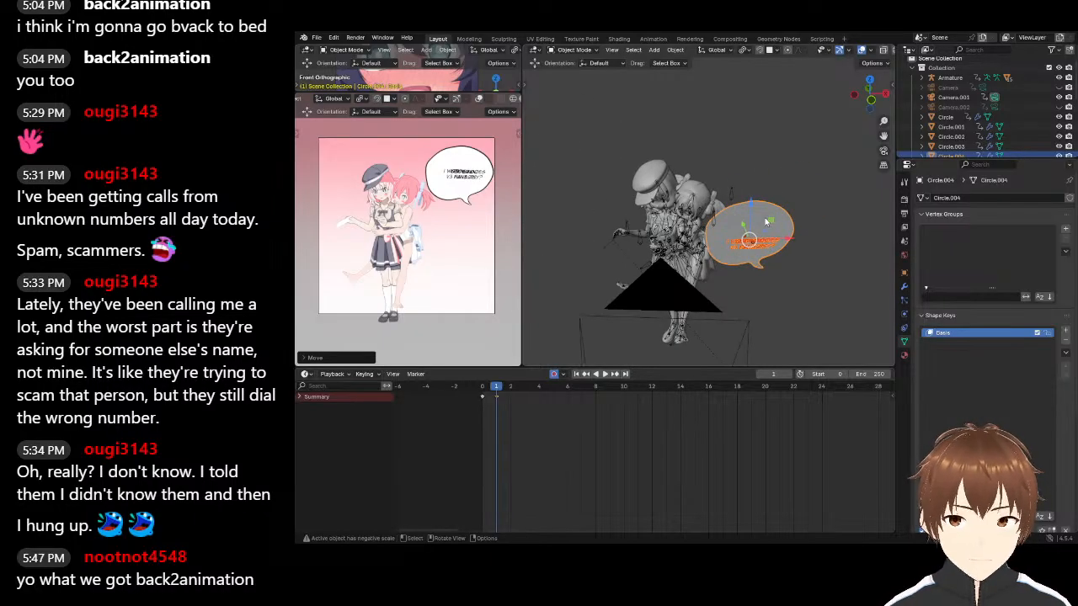
Rotate the duplicated bubbles and texts 27.1° in top view so they face the camera
{"action": "key", "text": "KP_7"}
{"action": "key", "text": "r"}
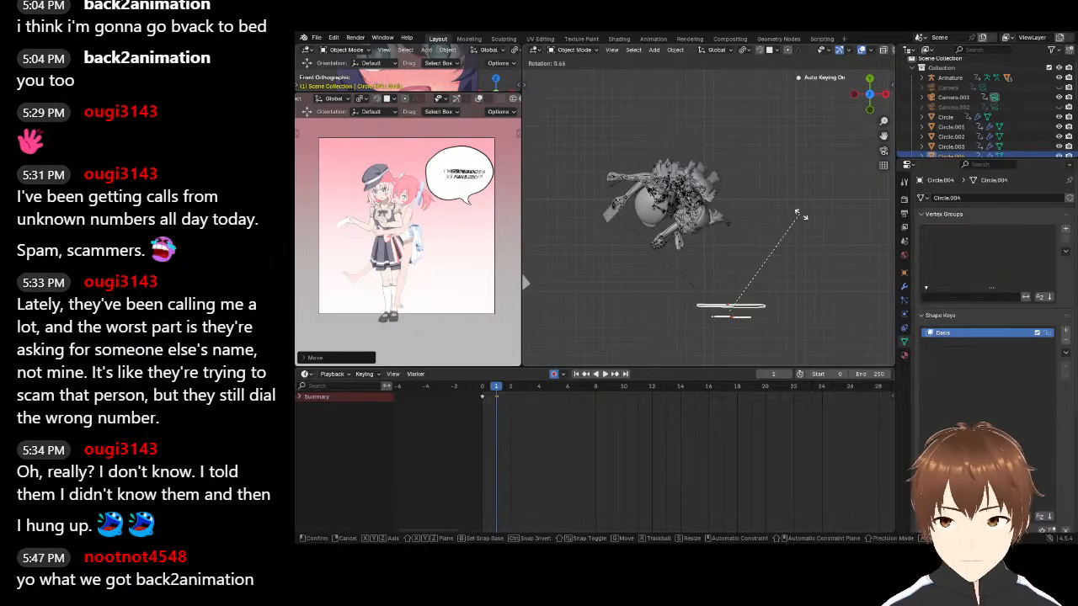
{"action": "left_click", "coordinate": [836, 255]}
{"action": "middle_click_drag", "start_coordinate": [782, 296], "coordinate": [774, 127]}
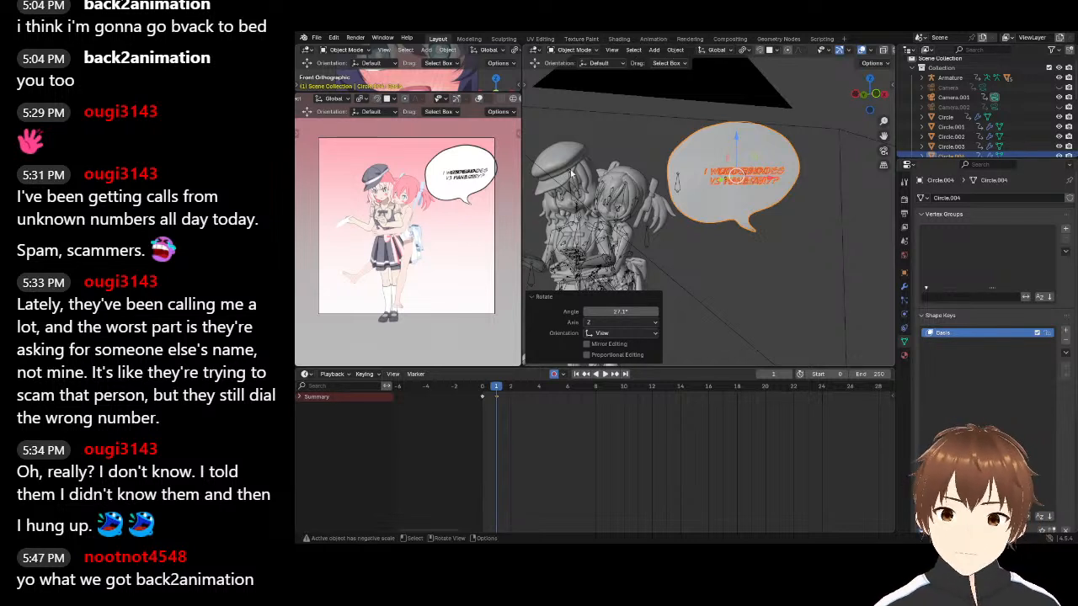
Try reshaping the duplicated speech bubble in Sculpt Mode, and return to Object Mode
{"action": "key", "text": "ctrl+z"}
{"action": "left_click", "coordinate": [573, 50]}
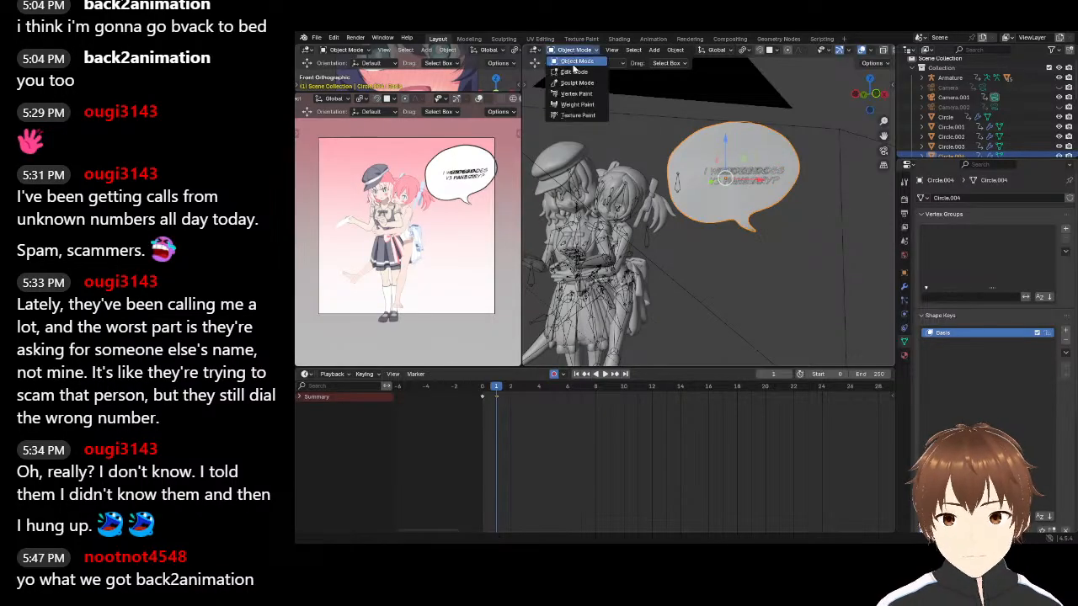
{"action": "left_click", "coordinate": [576, 83]}
{"action": "left_click_drag", "start_coordinate": [685, 204], "coordinate": [637, 109]}
{"action": "scroll", "coordinate": [714, 144], "scroll_direction": "down", "scroll_amount": 6}
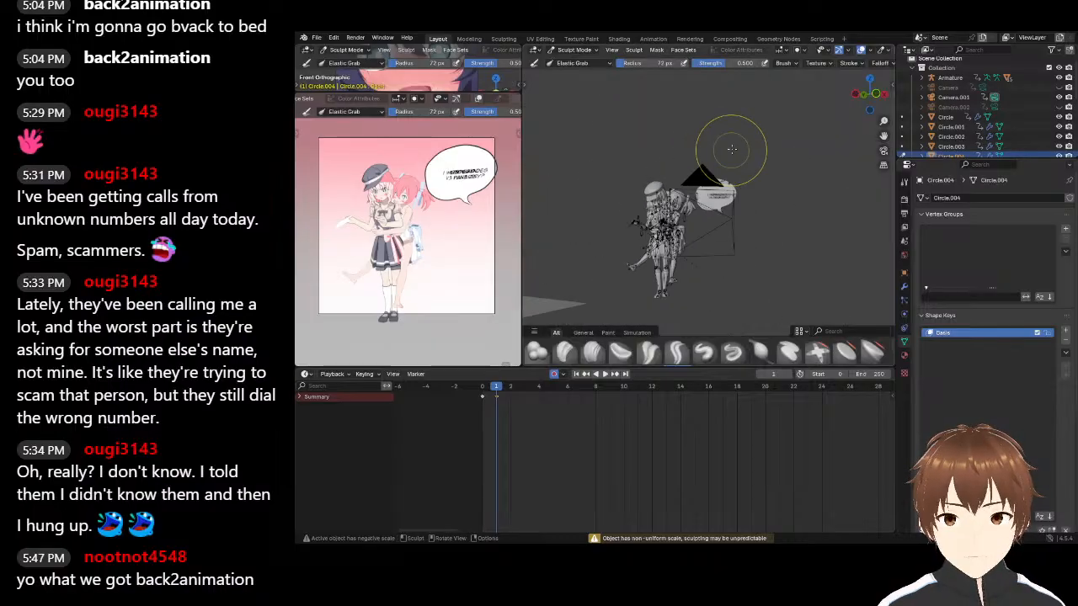
{"action": "scroll", "coordinate": [718, 149], "scroll_direction": "up", "scroll_amount": 6}
{"action": "left_click", "coordinate": [574, 49]}
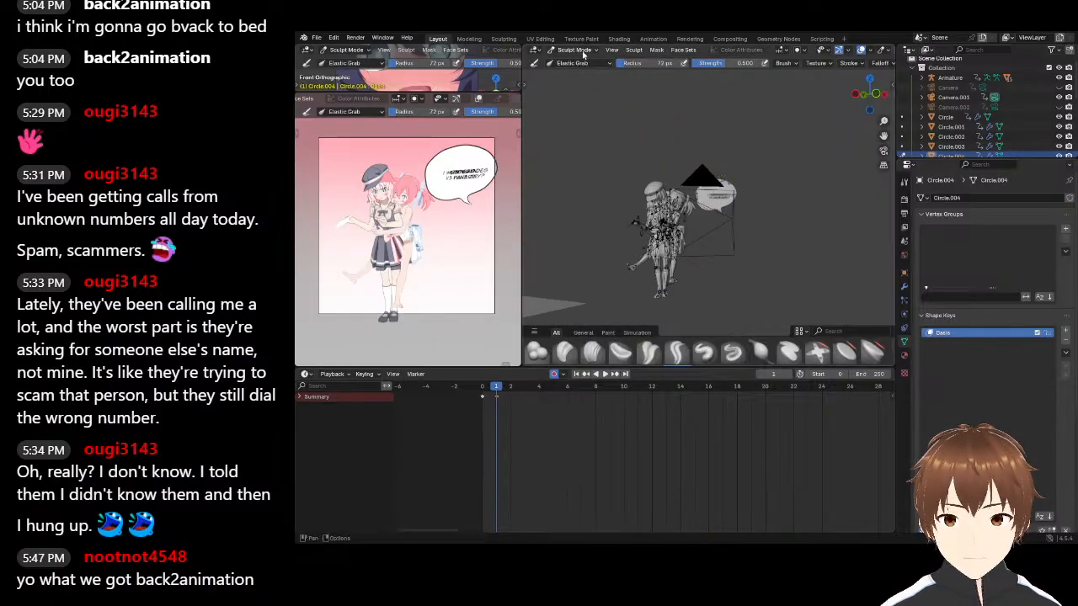
{"action": "left_click", "coordinate": [600, 67]}
Delete the overlapping extra bubble and the surplus texts, keeping one speech bubble with the "NOT BAD..." text
{"action": "scroll", "coordinate": [679, 237], "scroll_direction": "up", "scroll_amount": 5}
{"action": "left_click", "coordinate": [679, 237]}
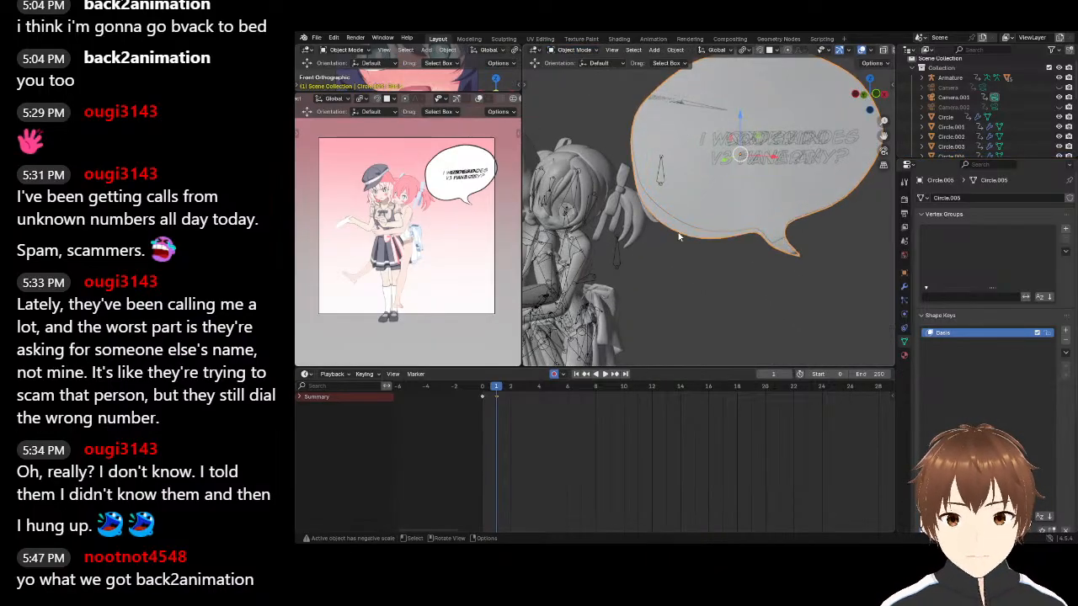
{"action": "key", "text": "Delete"}
{"action": "left_click", "coordinate": [731, 171]}
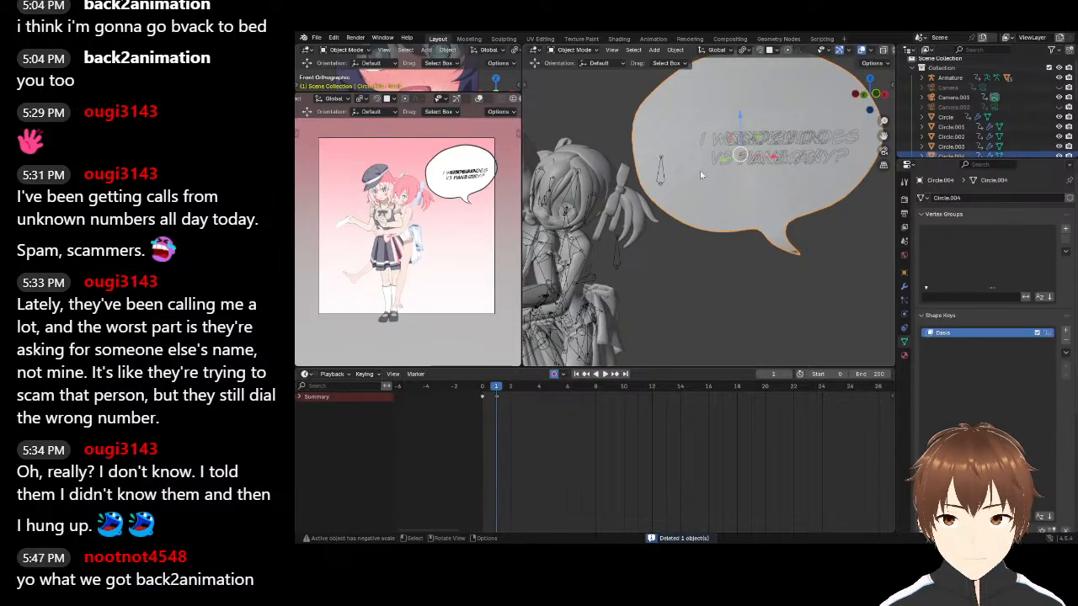
{"action": "key", "text": "Delete"}
{"action": "left_click", "coordinate": [756, 143]}
{"action": "key", "text": "Delete"}
{"action": "key", "text": "Delete"}
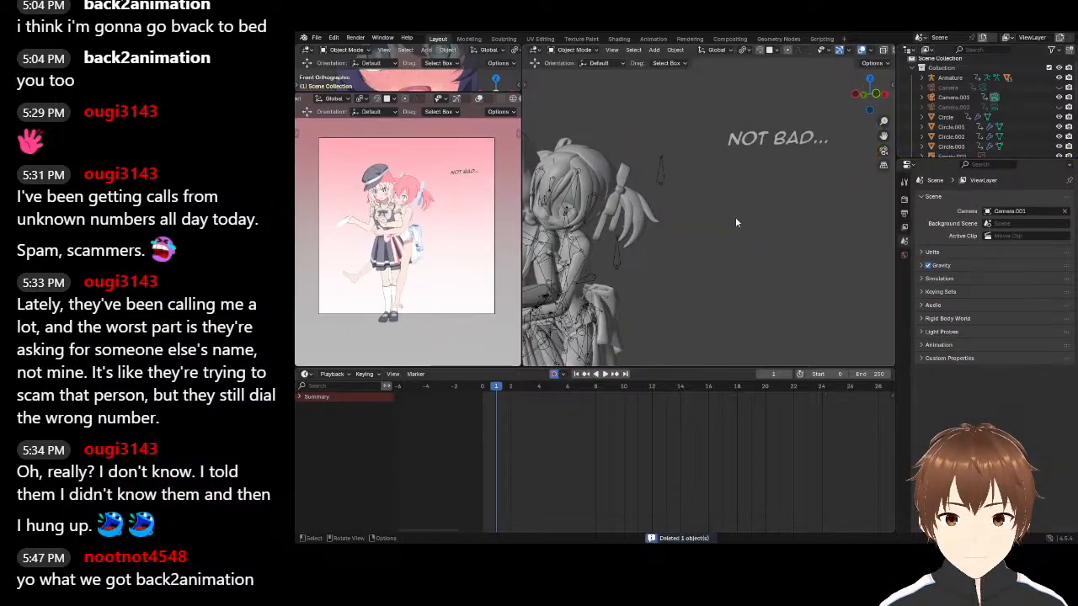
{"action": "key", "text": "ctrl+z"}
{"action": "left_click", "coordinate": [735, 266]}
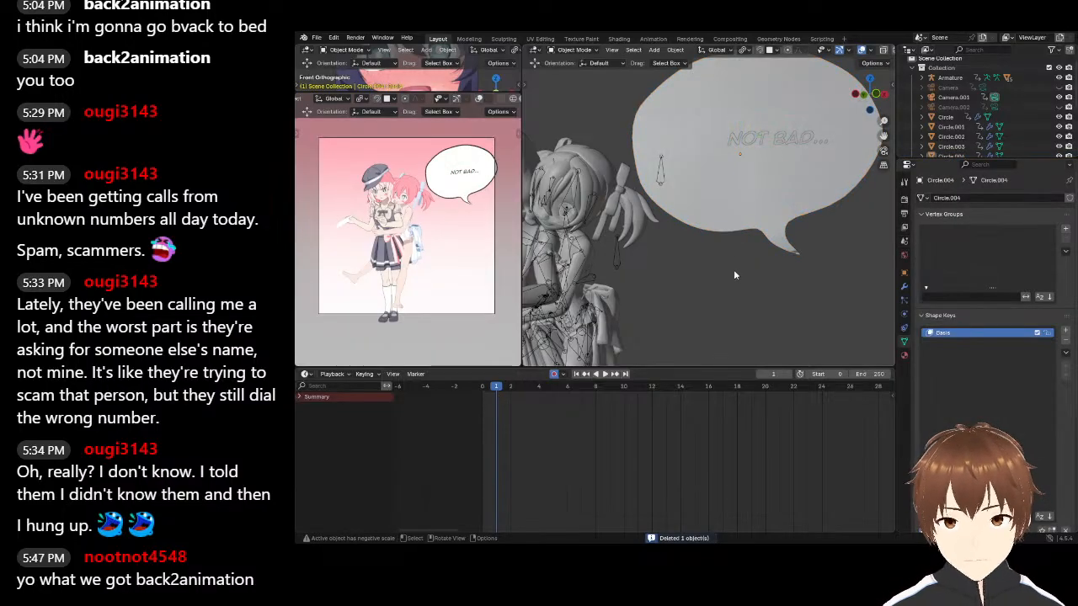
Mirror the speech bubble by scaling it -1 along X, and rotate it about 37.4° in the view
{"action": "left_click", "coordinate": [745, 178]}
{"action": "scroll", "coordinate": [745, 168], "scroll_direction": "down", "scroll_amount": 2}
{"action": "type", "text": "sx-1"}
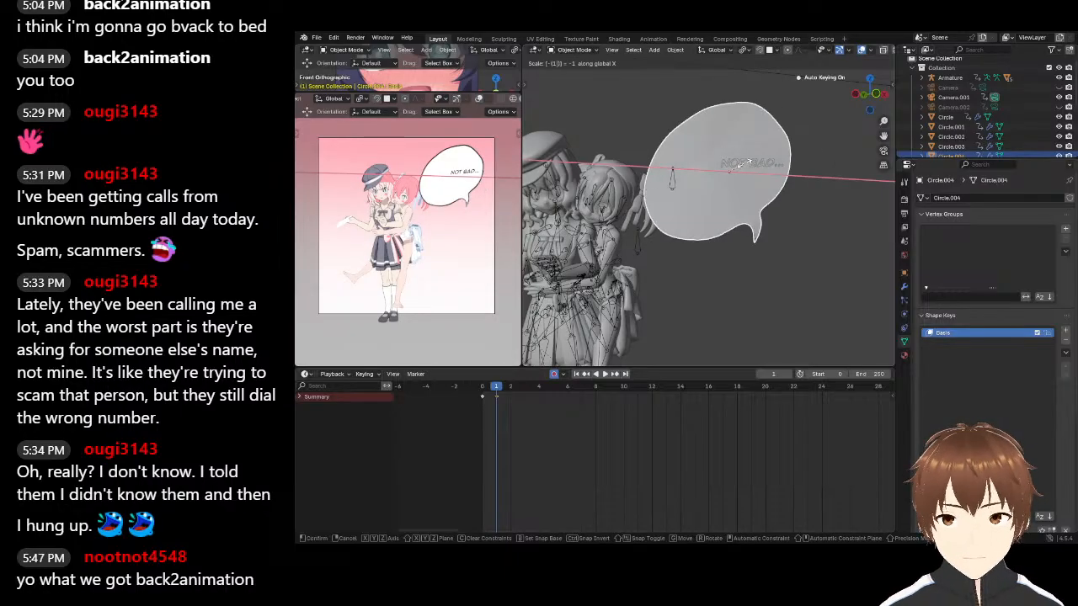
{"action": "key", "text": "Return"}
{"action": "key", "text": "r"}
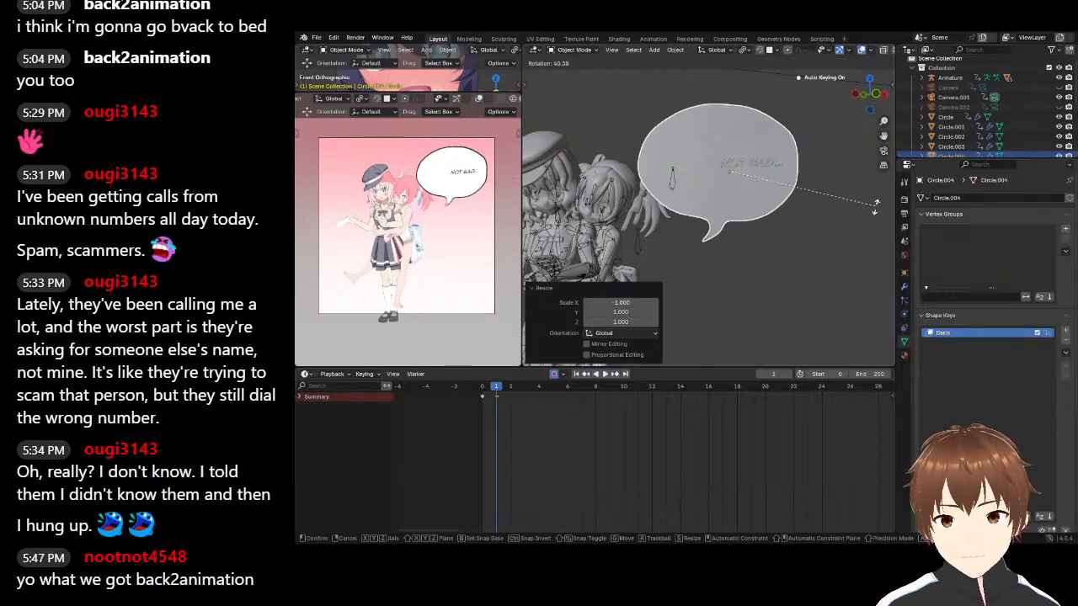
{"action": "left_click", "coordinate": [824, 172]}
Center the bubble around its text and rotate it about 42.5° so its tail points toward the rear character
{"action": "key", "text": "g"}
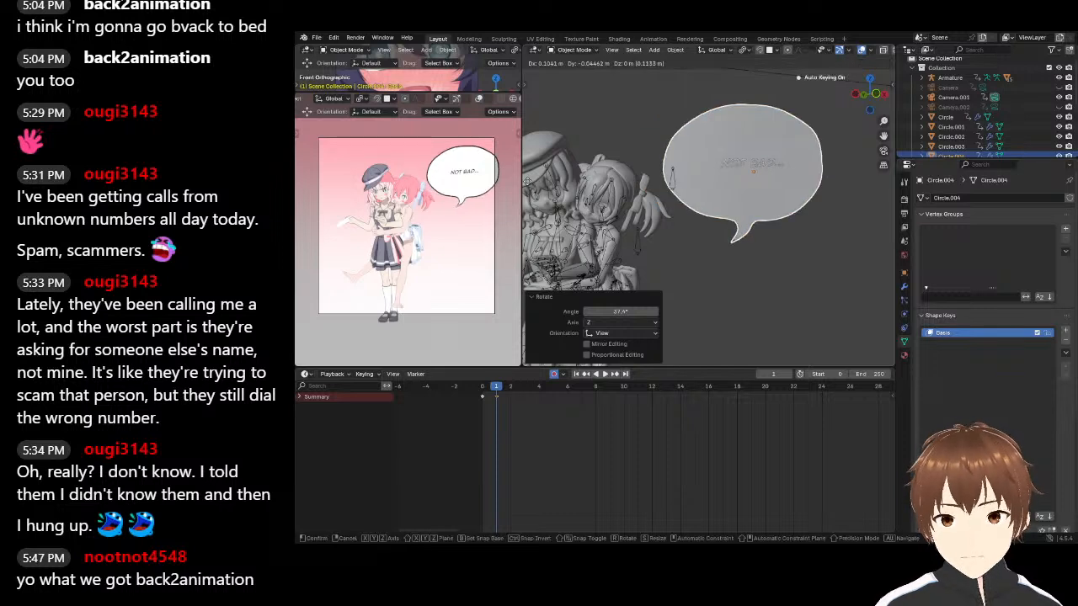
{"action": "left_click", "coordinate": [885, 183]}
{"action": "key", "text": "r"}
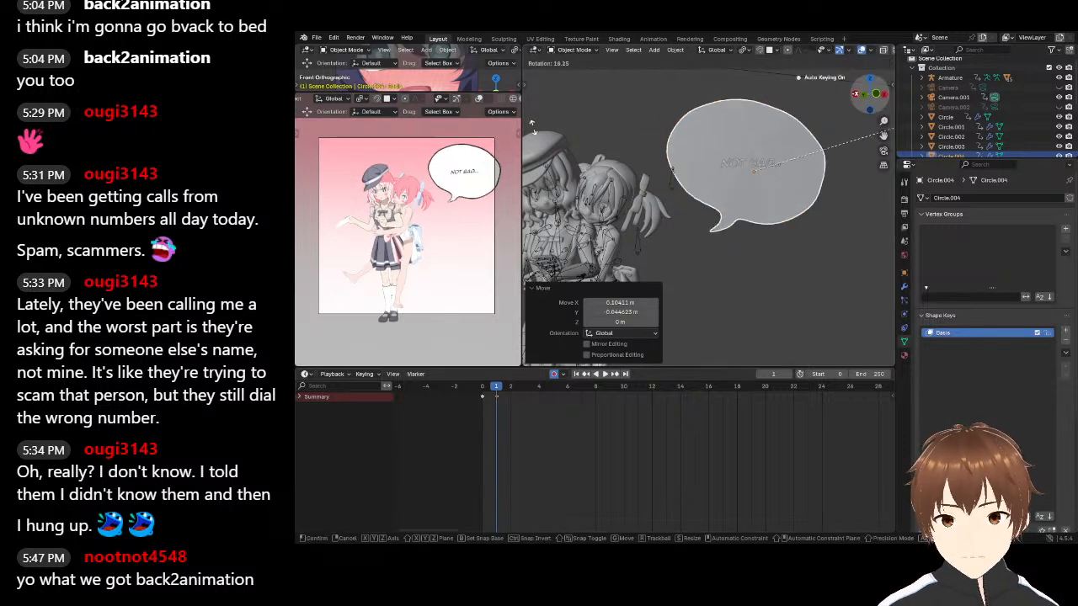
{"action": "left_click", "coordinate": [603, 208]}
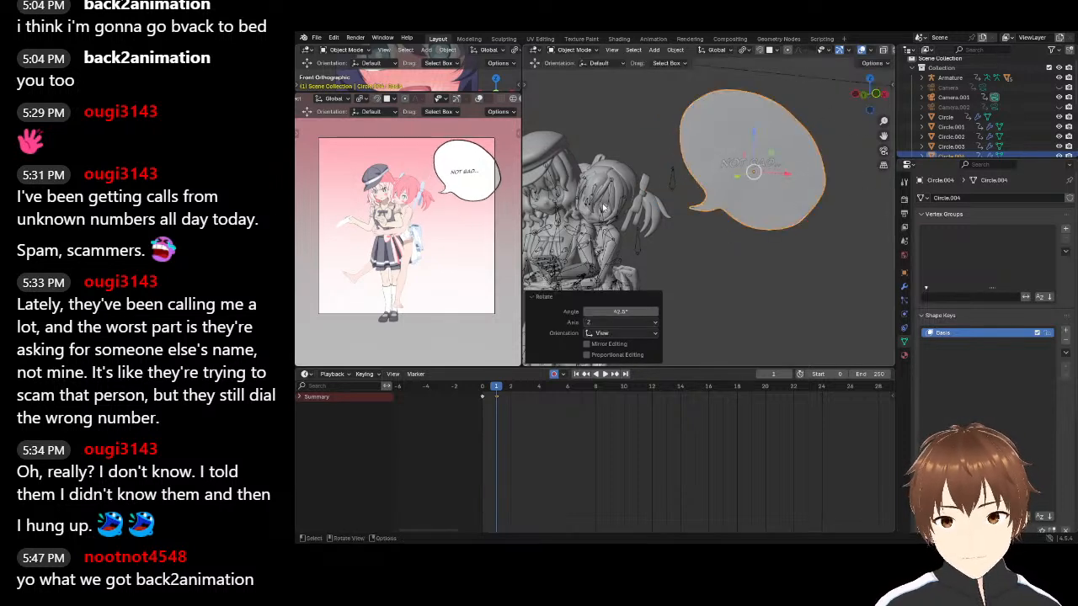
{"action": "key", "text": "g"}
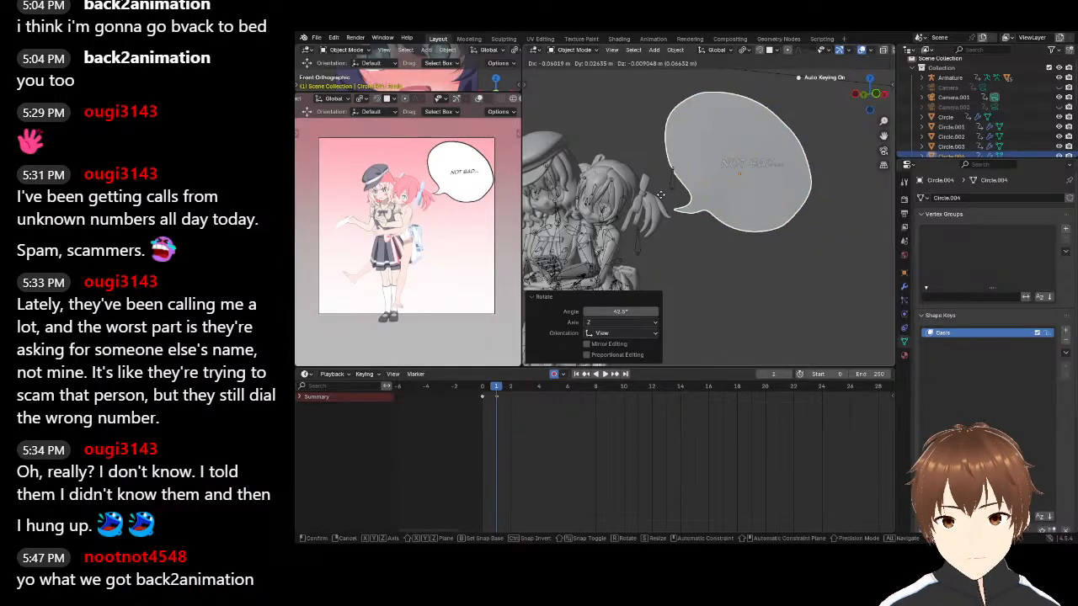
{"action": "left_click", "coordinate": [661, 195]}
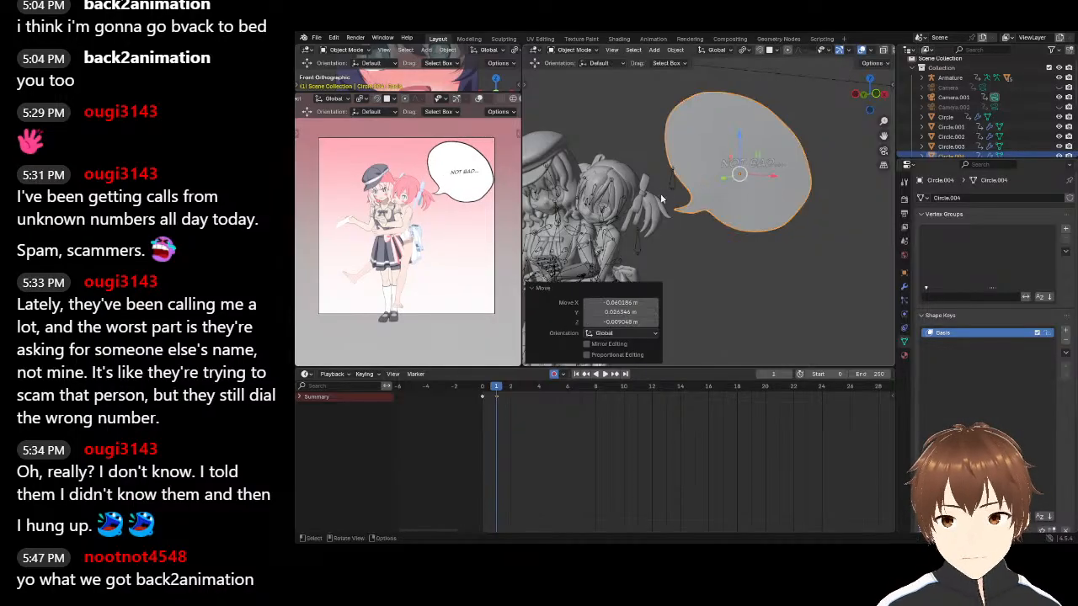
Replace the "NOT BAD..." text in the speech bubble with "HI VIINI!!!"
{"action": "left_click", "coordinate": [730, 167]}
{"action": "key", "text": "Tab"}
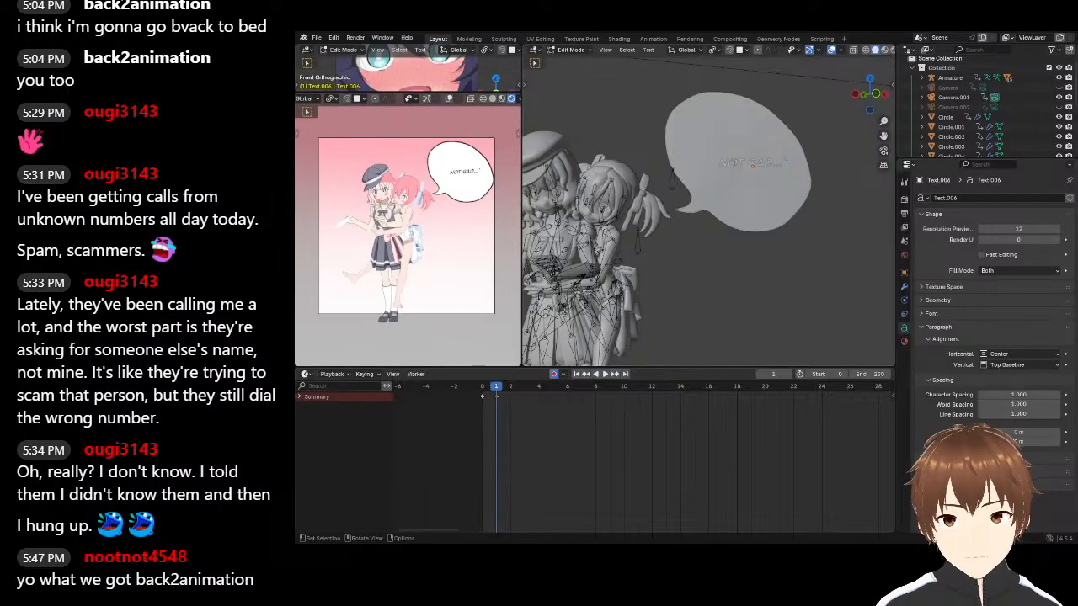
{"action": "key", "text": "BackSpace"}
{"action": "type", "text": "He"}
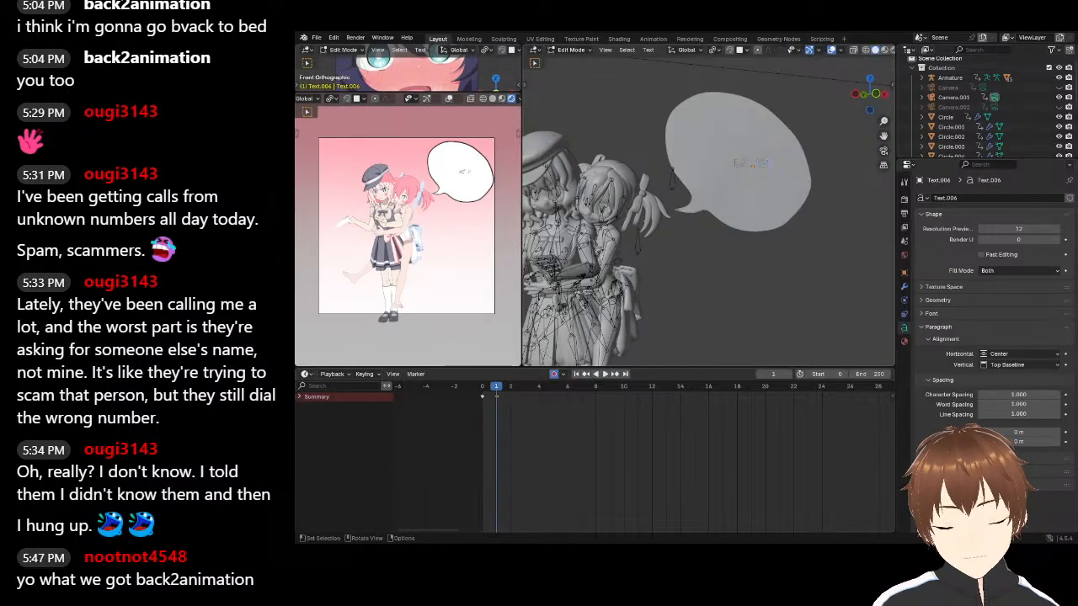
{"action": "type", "text": " VIINI!!!"}
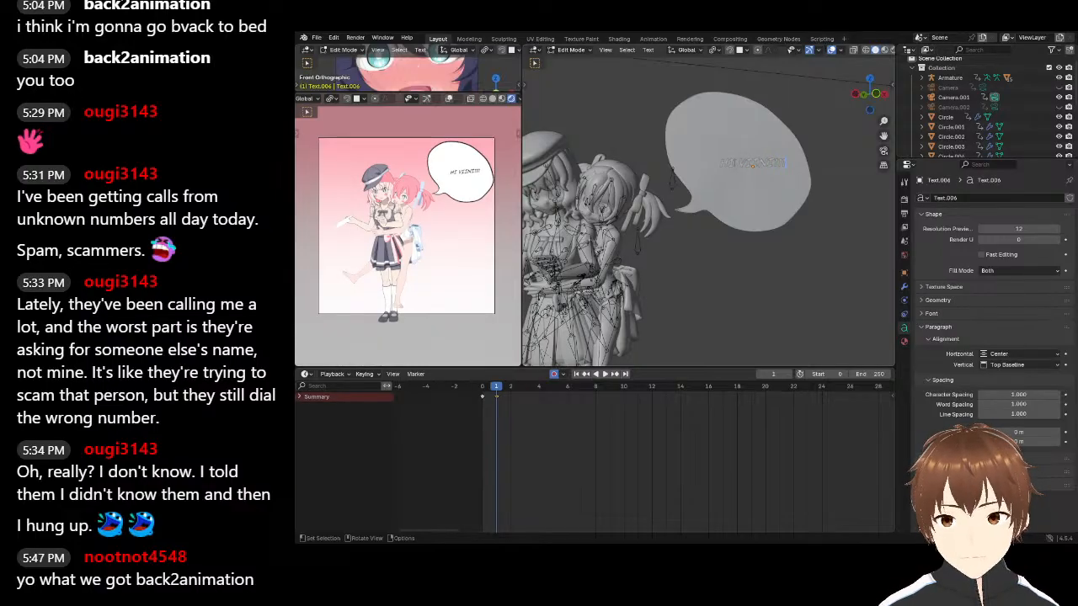
Correct the exclamation marks at the end of the bubble text so it reads "HI VIINI!!!"
{"action": "key", "text": "BackSpace"}
{"action": "key", "text": "BackSpace"}
{"action": "key", "text": "BackSpace"}
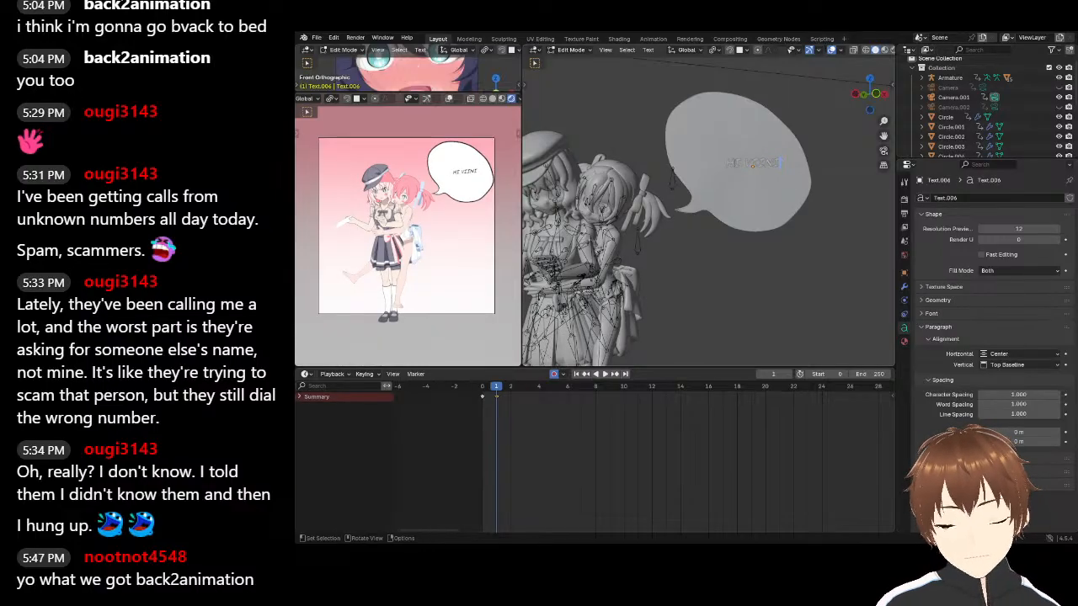
{"action": "type", "text": "!!!"}
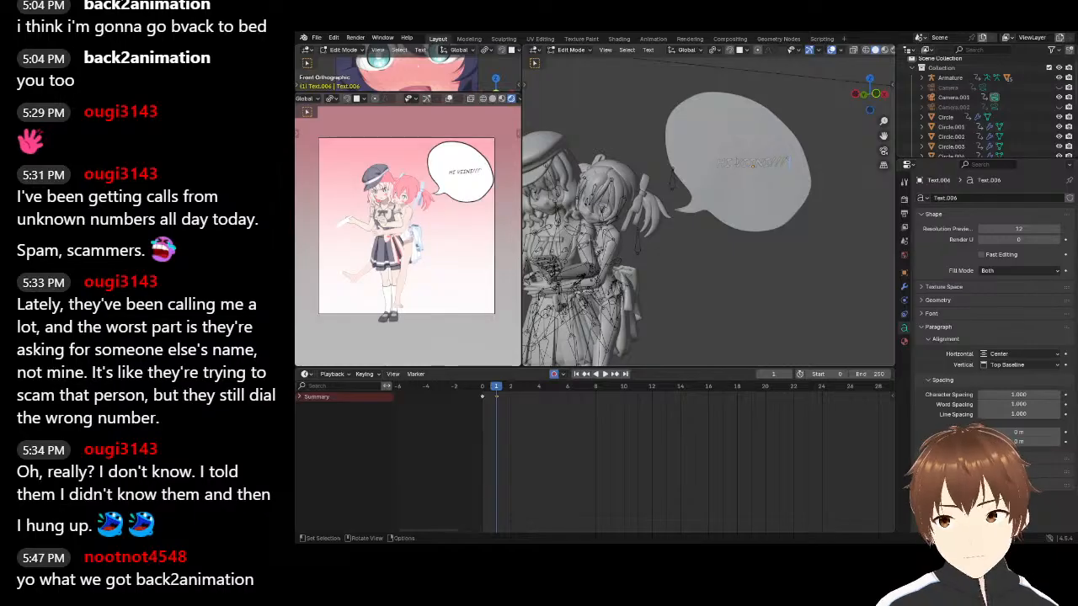
{"action": "key", "text": "BackSpace"}
{"action": "key", "text": "Tab"}
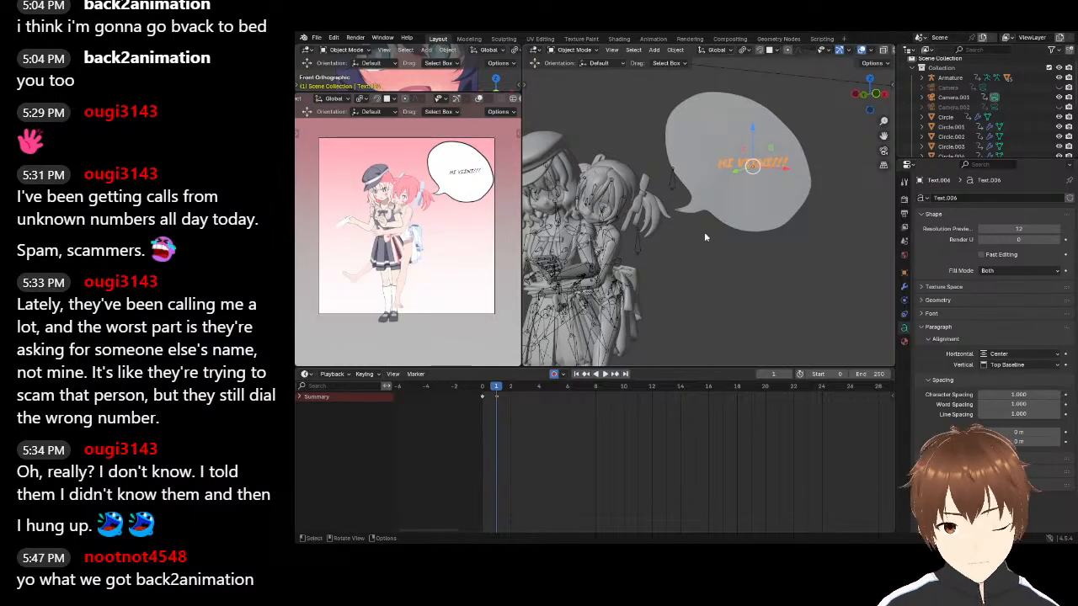
Scale the "HI VIINI!!!" text to about 1.51, tilt it slightly and reposition it in the middle of the speech bubble
{"action": "key", "text": "s"}
{"action": "left_click", "coordinate": [634, 78]}
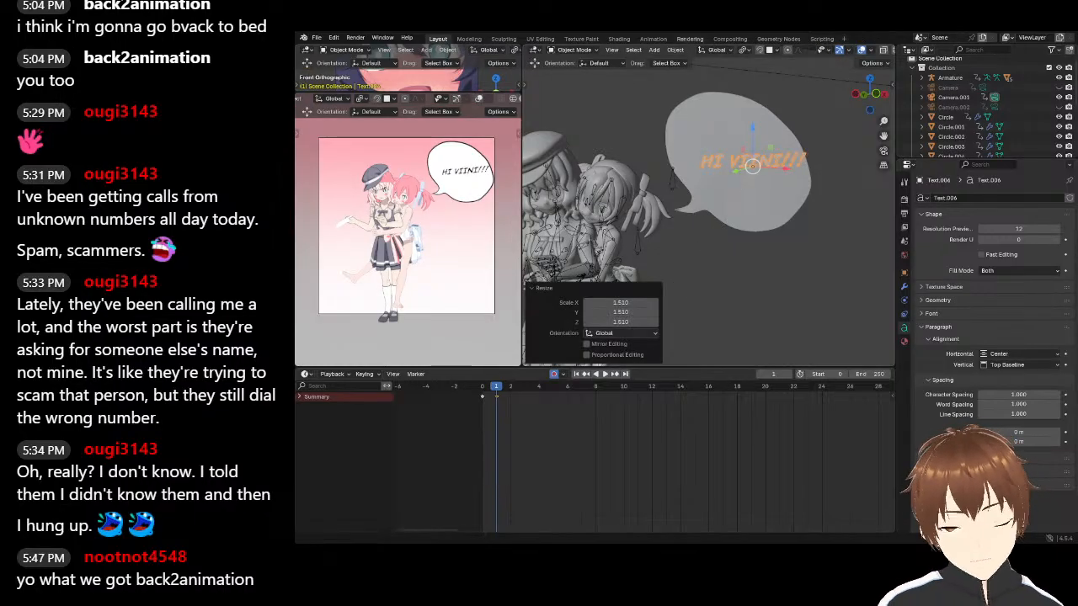
{"action": "key", "text": "r"}
{"action": "left_click", "coordinate": [813, 142]}
{"action": "key", "text": "g"}
{"action": "left_click", "coordinate": [815, 140]}
{"action": "key", "text": "r"}
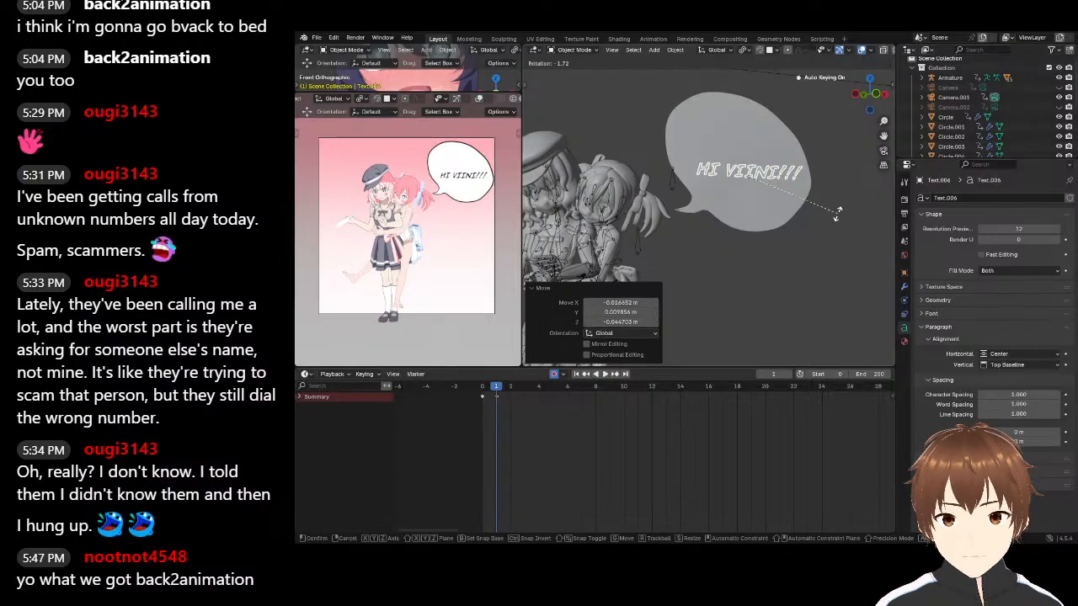
{"action": "left_click", "coordinate": [815, 211]}
{"action": "key", "text": "g"}
{"action": "left_click", "coordinate": [805, 196]}
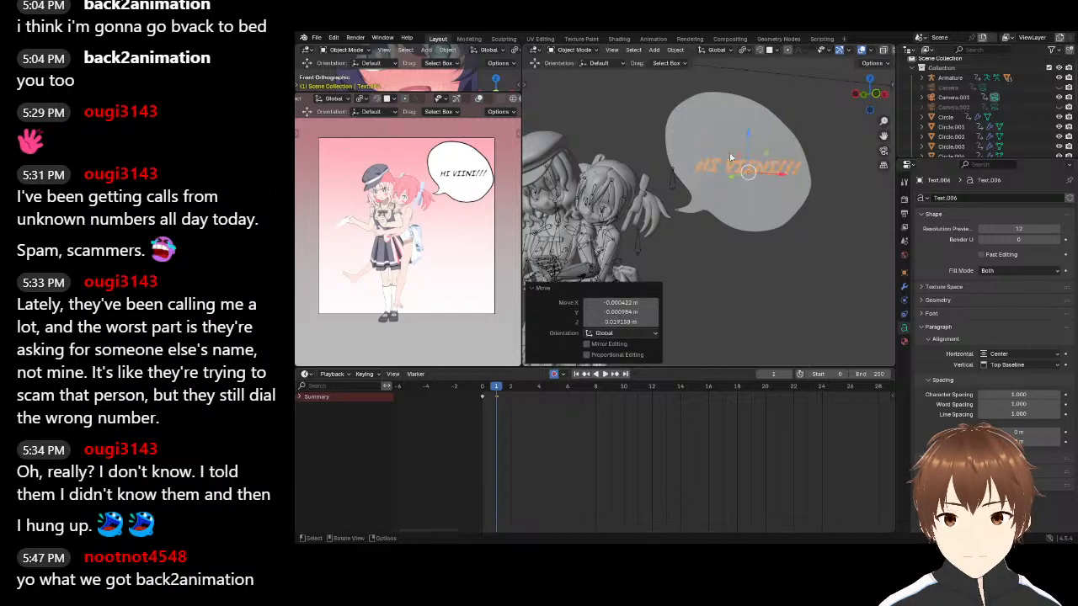
Sculpt the speech bubble's outline with Elastic Grab, lowering its top and widening its sides around the text
{"action": "left_click", "coordinate": [575, 49]}
{"action": "left_click", "coordinate": [706, 106]}
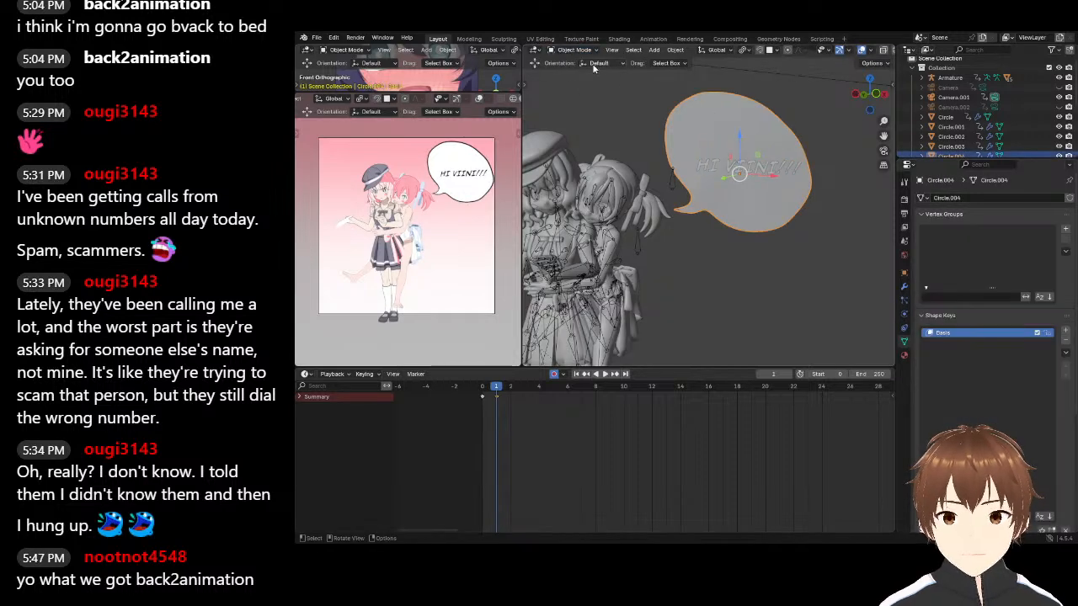
{"action": "left_click", "coordinate": [574, 49]}
{"action": "left_click", "coordinate": [577, 82]}
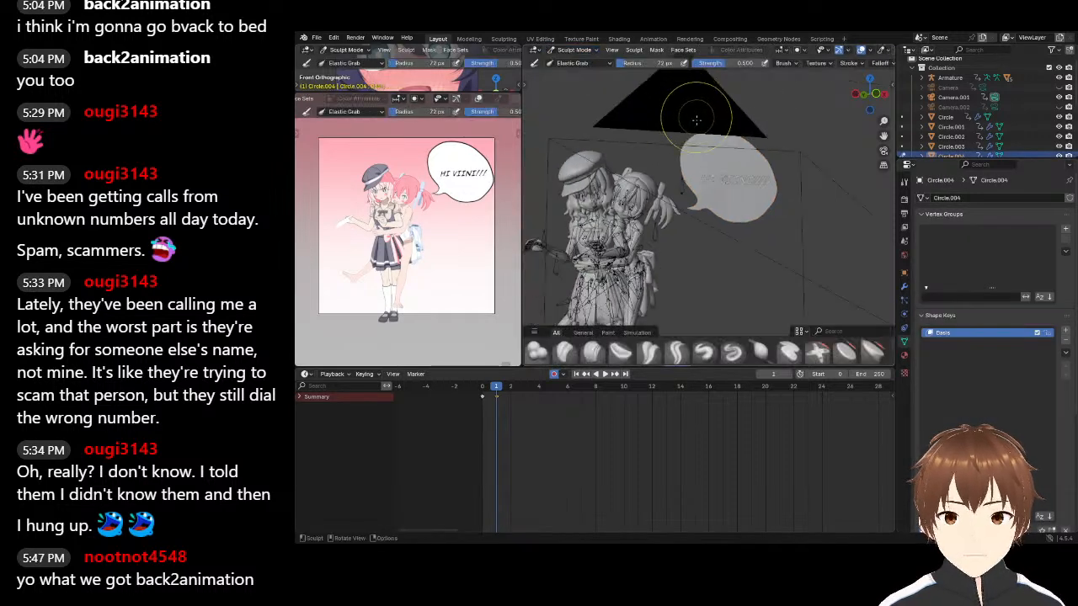
{"action": "mouse_move", "coordinate": [688, 107]}
{"action": "left_mouse_down"}
{"action": "mouse_move", "coordinate": [694, 170]}
{"action": "mouse_move", "coordinate": [692, 159]}
{"action": "mouse_move", "coordinate": [680, 165]}
{"action": "mouse_move", "coordinate": [690, 151]}
{"action": "left_mouse_up"}
{"action": "mouse_move", "coordinate": [727, 103]}
{"action": "left_mouse_down"}
{"action": "mouse_move", "coordinate": [735, 131]}
{"action": "mouse_move", "coordinate": [734, 105]}
{"action": "left_mouse_up"}
{"action": "left_click_drag", "start_coordinate": [734, 222], "coordinate": [770, 209]}
{"action": "scroll", "coordinate": [695, 129], "scroll_direction": "up", "scroll_amount": 2}
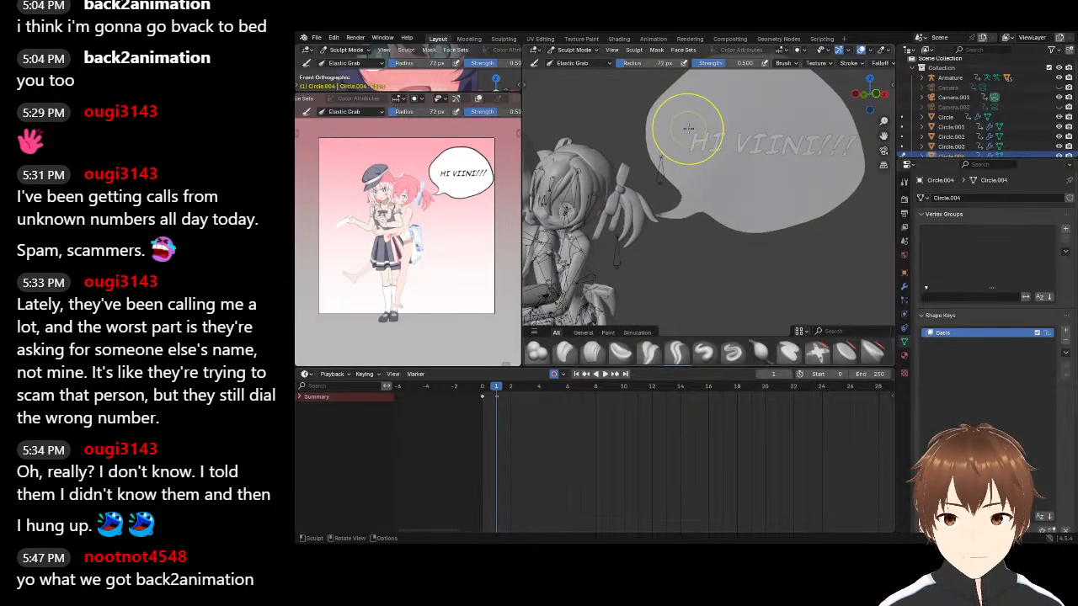
{"action": "left_click_drag", "start_coordinate": [670, 107], "coordinate": [658, 101]}
{"action": "scroll", "coordinate": [760, 140], "scroll_direction": "down", "scroll_amount": 1}
{"action": "scroll", "coordinate": [766, 139], "scroll_direction": "up", "scroll_amount": 1}
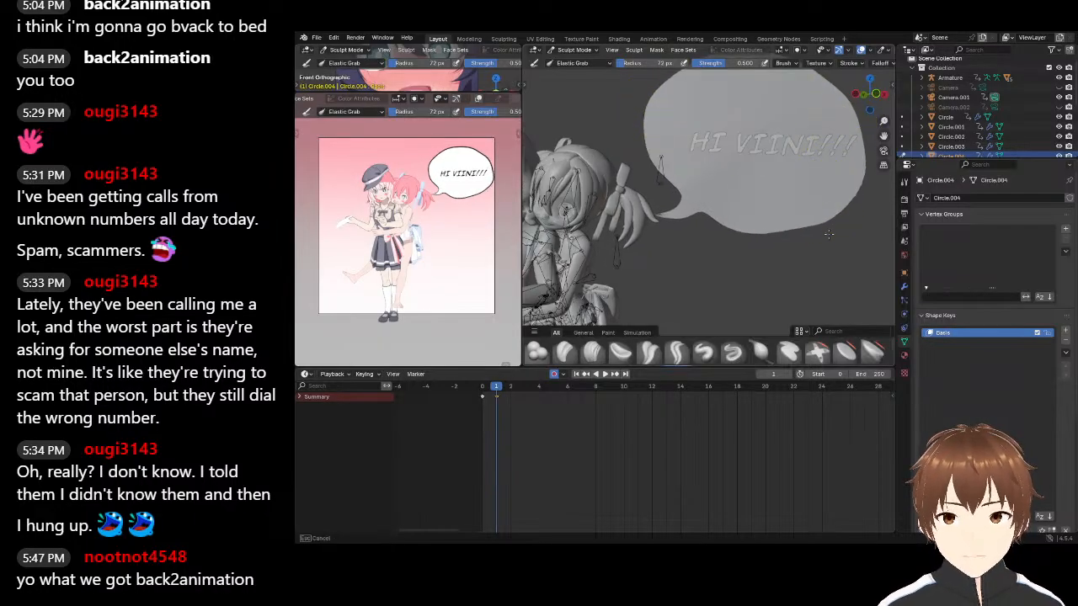
Even out the bubble's lower edge with Elastic Grab, reduce the brush radius to 57 px, and return to Object Mode
{"action": "left_click_drag", "start_coordinate": [795, 230], "coordinate": [790, 221]}
{"action": "mouse_move", "coordinate": [757, 231]}
{"action": "left_mouse_down"}
{"action": "mouse_move", "coordinate": [760, 216]}
{"action": "mouse_move", "coordinate": [785, 220]}
{"action": "left_mouse_up"}
{"action": "left_click_drag", "start_coordinate": [786, 220], "coordinate": [778, 227]}
{"action": "scroll", "coordinate": [777, 228], "scroll_direction": "up", "scroll_amount": 1}
{"action": "scroll", "coordinate": [793, 224], "scroll_direction": "down", "scroll_amount": 1}
{"action": "key", "text": "f"}
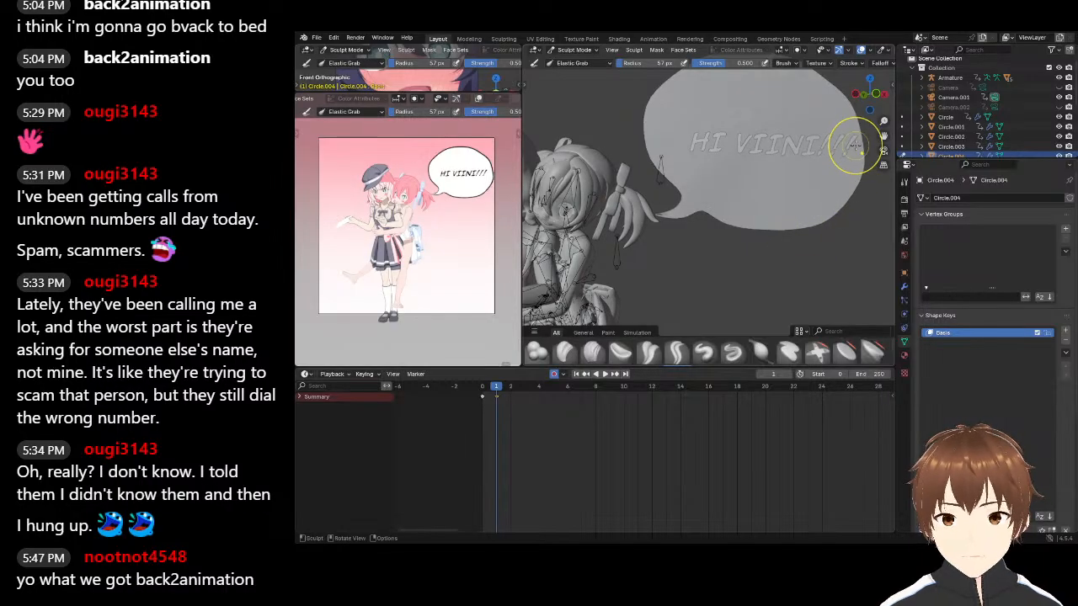
{"action": "left_click", "coordinate": [866, 127]}
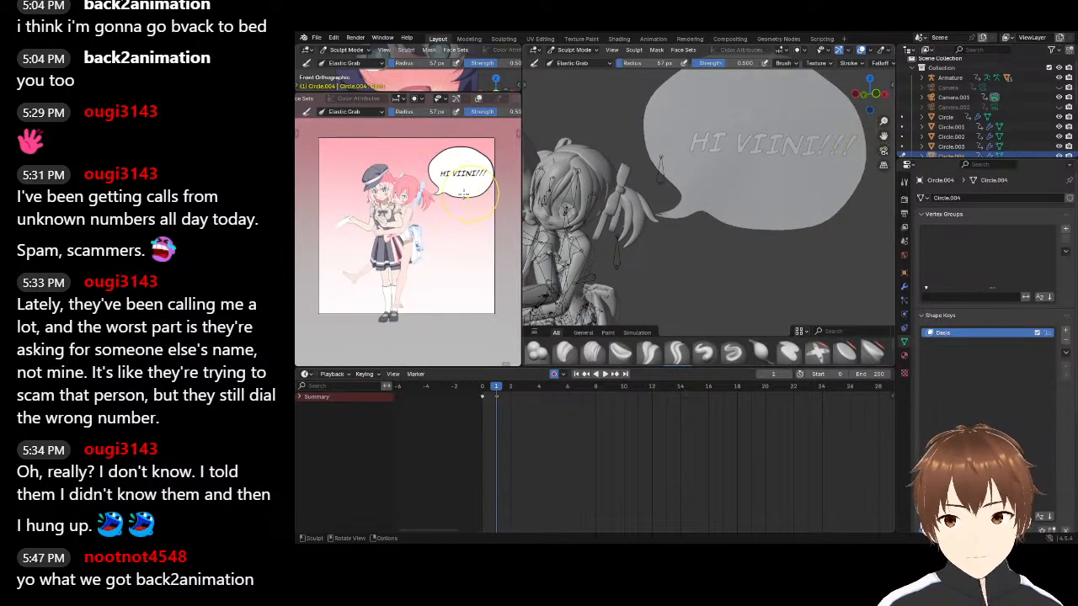
{"action": "left_click", "coordinate": [574, 50]}
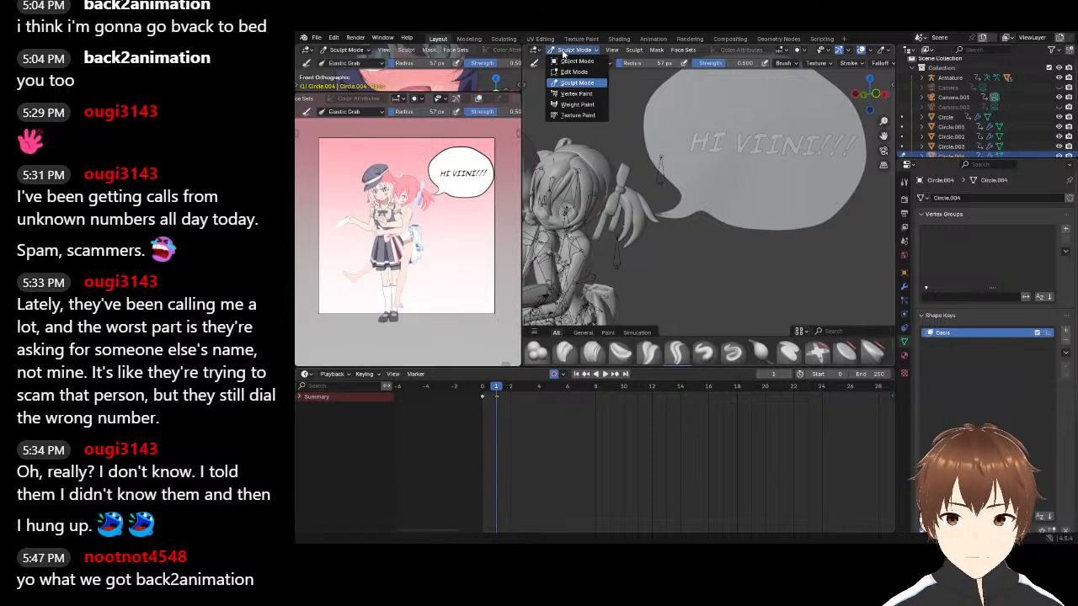
{"action": "left_click", "coordinate": [581, 61]}
Scale the speech bubble and its text together to 1.25, and save the file
{"action": "key", "text": "KP_5"}
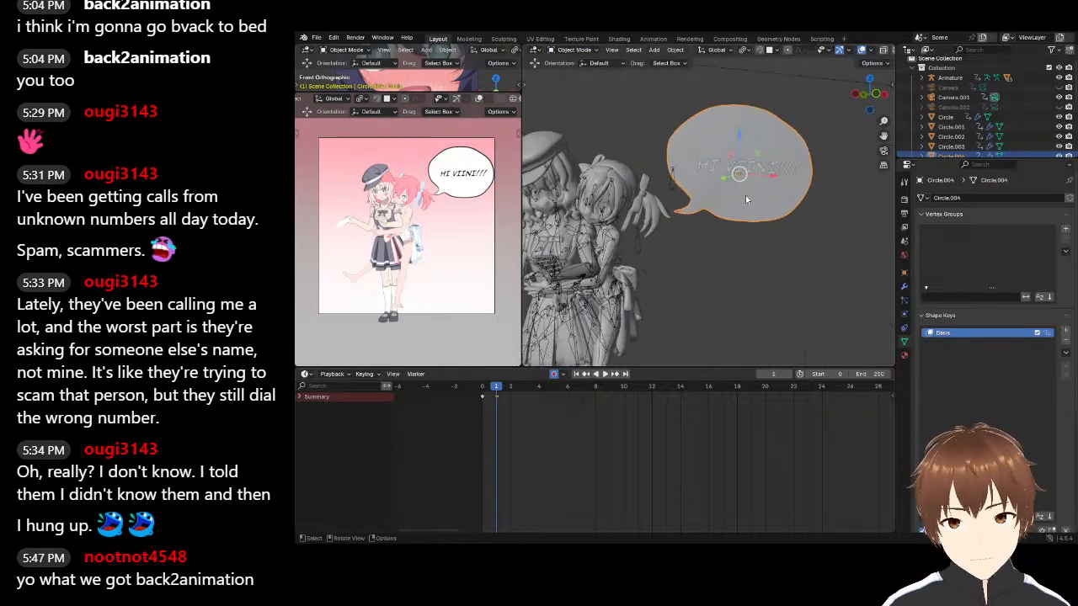
{"action": "left_click", "coordinate": [717, 159], "text": "shift"}
{"action": "key", "text": "s"}
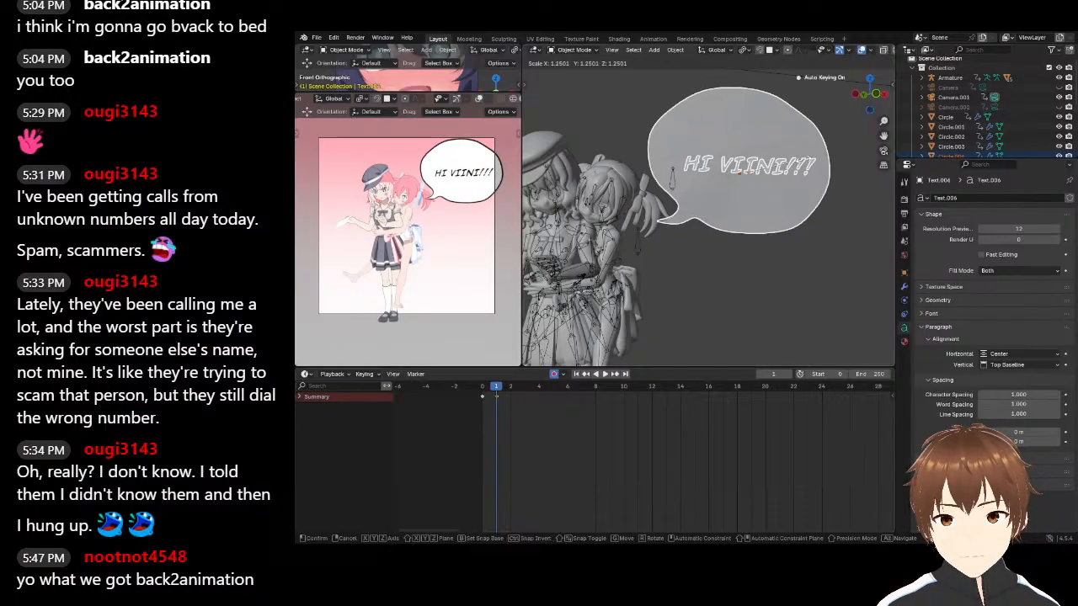
{"action": "left_click", "coordinate": [654, 167]}
{"action": "left_click", "coordinate": [316, 38]}
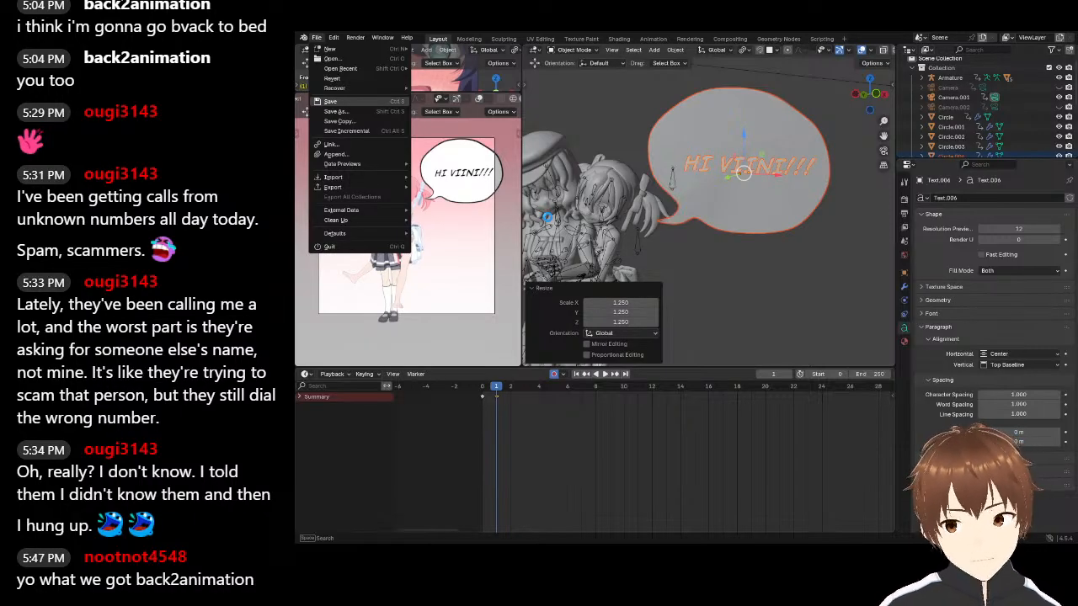
{"action": "left_click", "coordinate": [328, 102]}
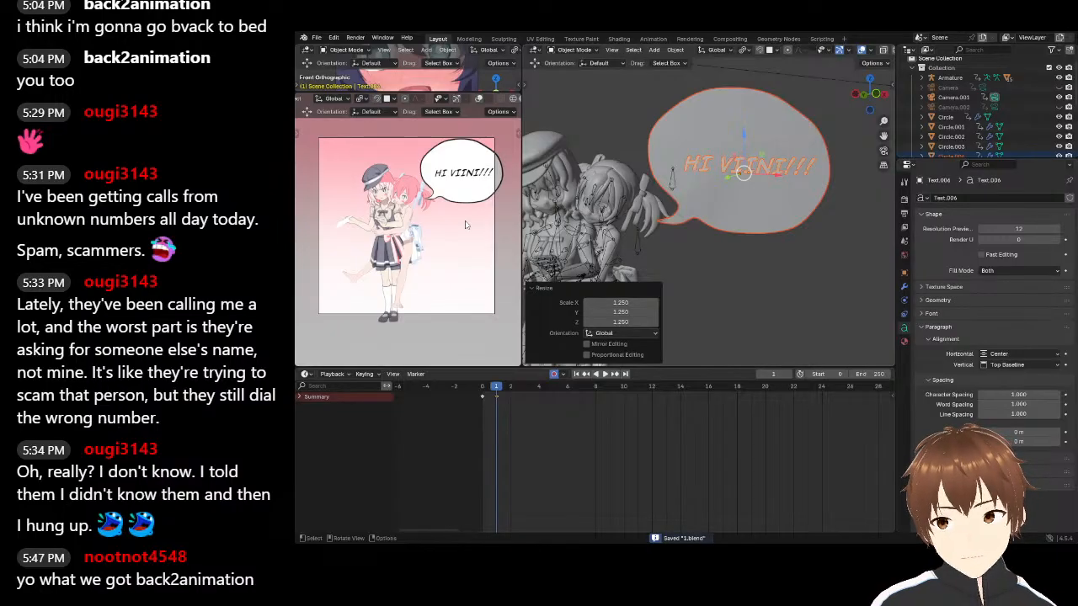
{"action": "left_click", "coordinate": [624, 141]}
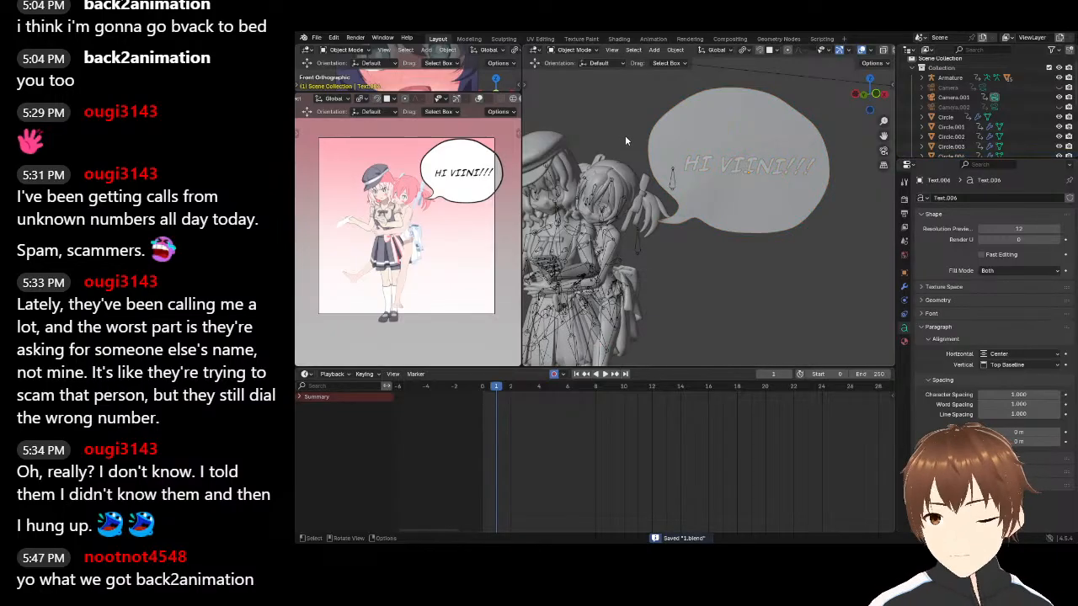
At frame 0, move the front character's armature about -2.82 m in X and 0.17 m in Y to stand beside the mailbox
{"action": "key", "text": "Left"}
{"action": "key", "text": "Right"}
{"action": "key", "text": "Left"}
{"action": "scroll", "coordinate": [625, 140], "scroll_direction": "down", "scroll_amount": 5}
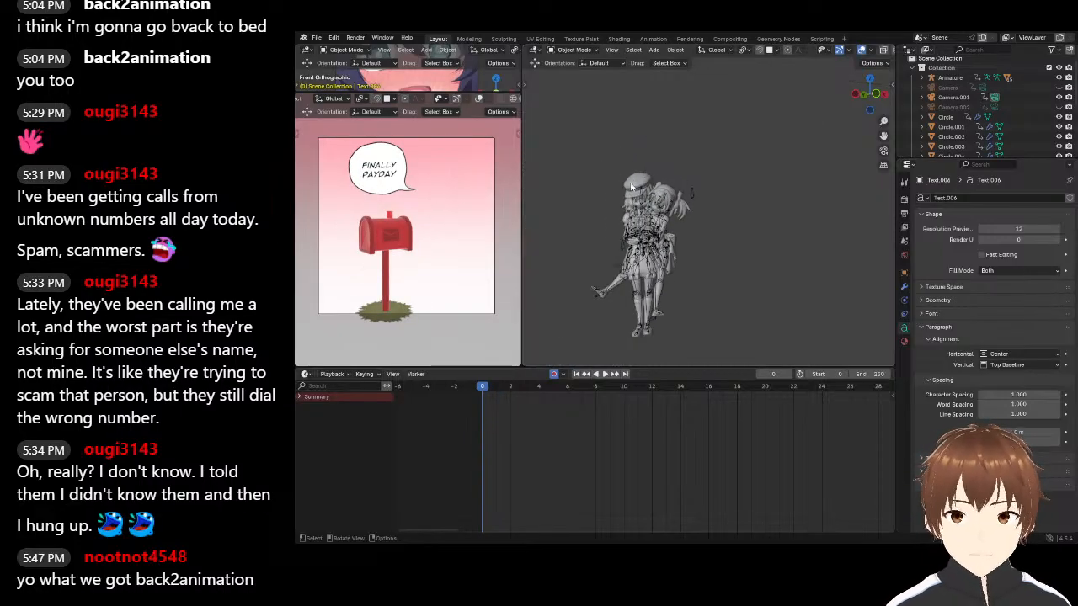
{"action": "left_click", "coordinate": [666, 203]}
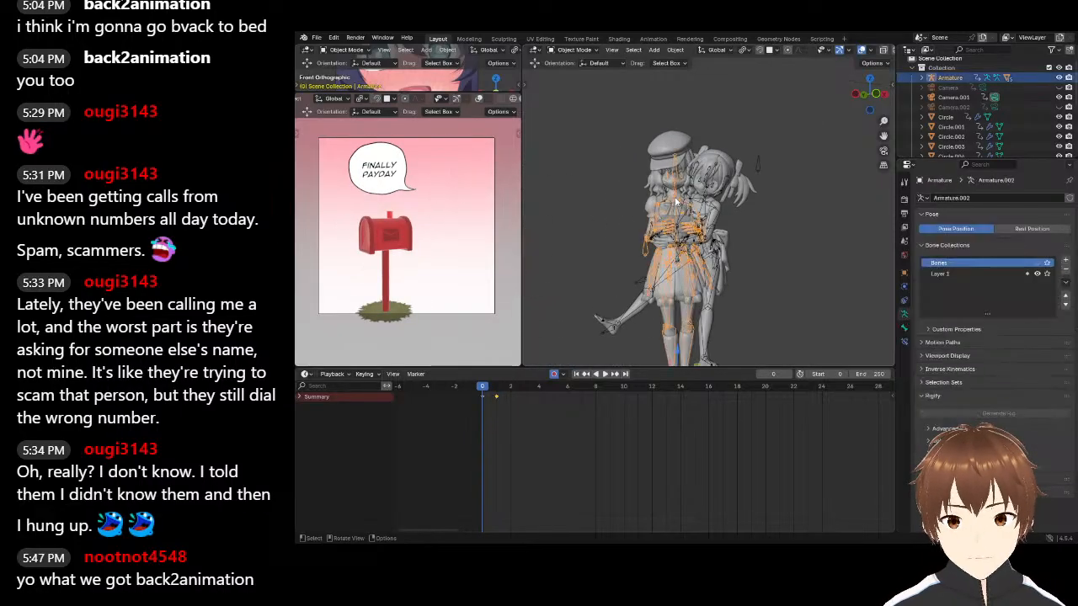
{"action": "key", "text": "KP_7"}
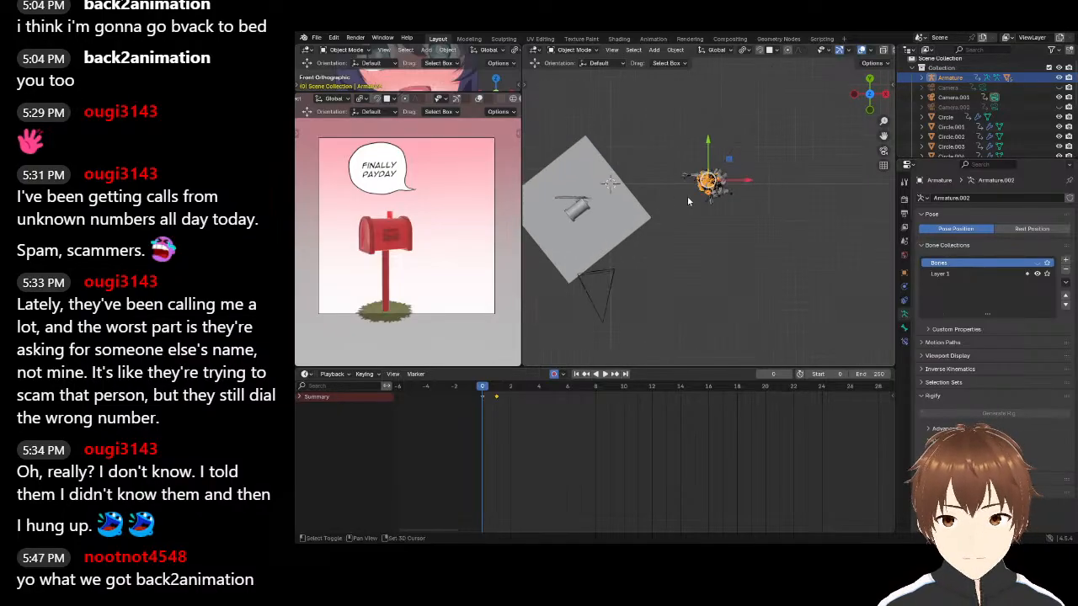
{"action": "key", "text": "g"}
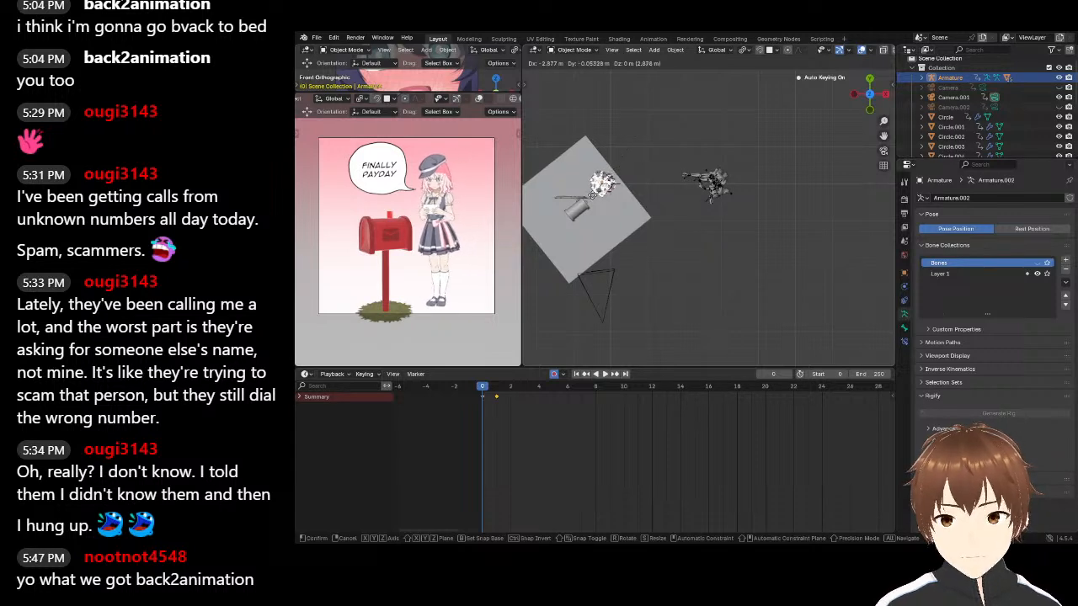
{"action": "left_click", "coordinate": [595, 203]}
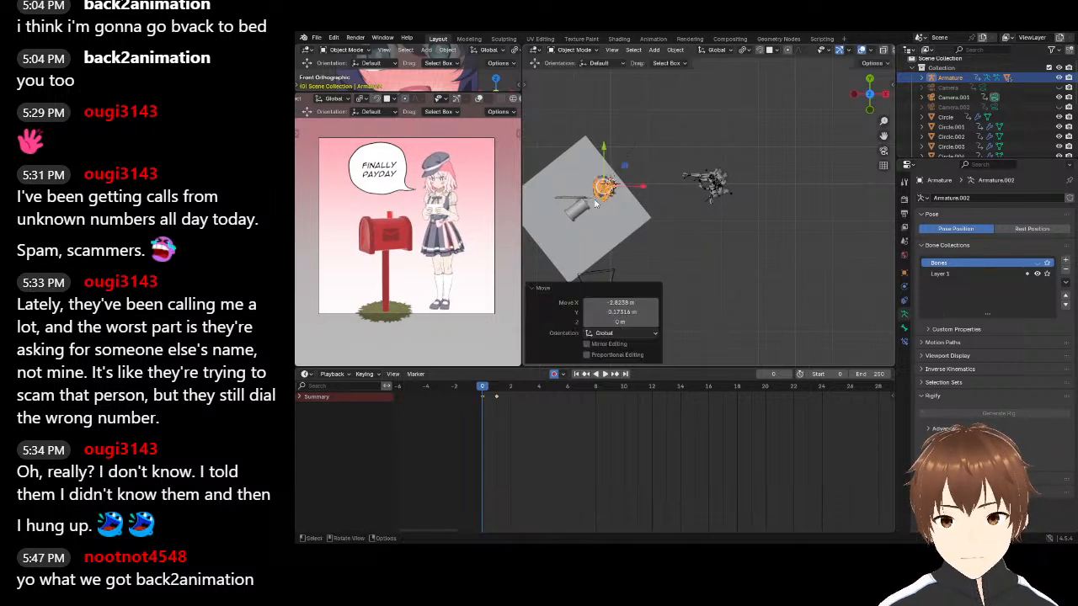
Compare frame 0's mailbox shot with frame 1's hugging shot by switching between them repeatedly
{"action": "key", "text": "Right"}
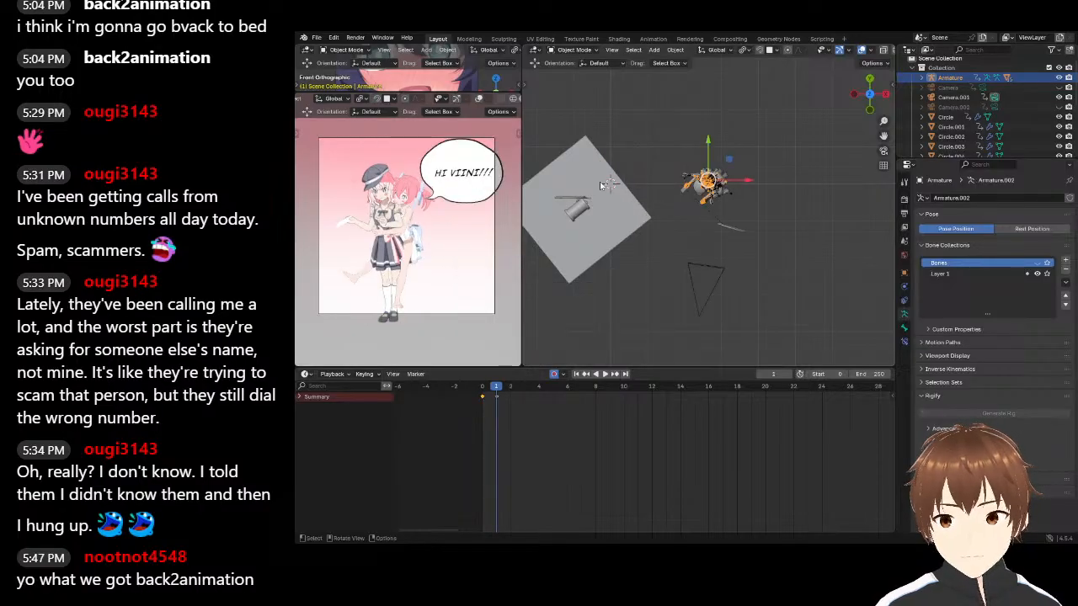
{"action": "key", "text": "Left"}
{"action": "key", "text": "Right"}
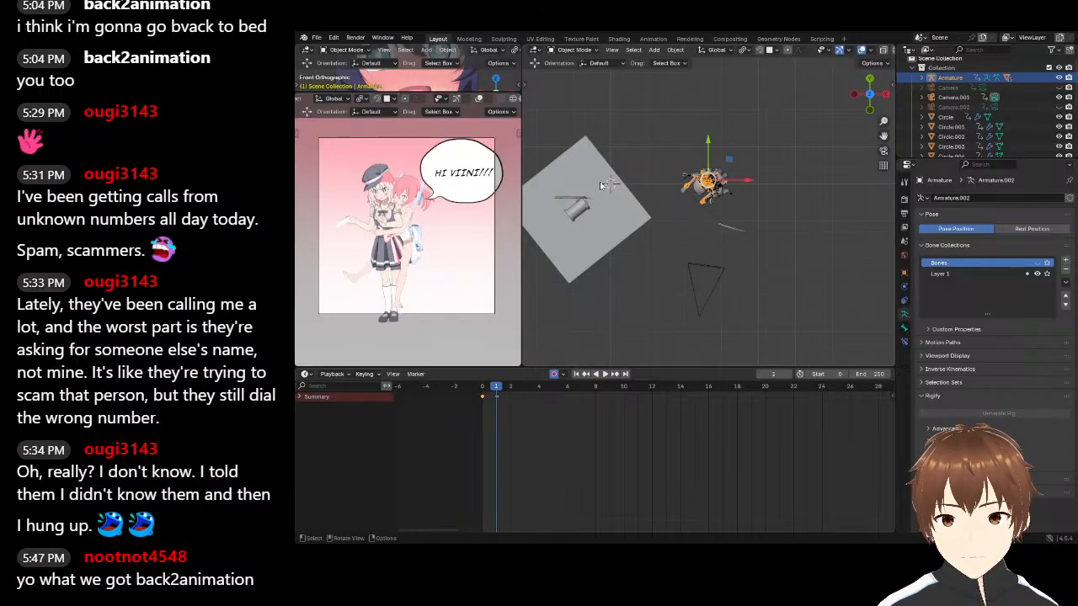
{"action": "key", "text": "Left"}
{"action": "key", "text": "Right"}
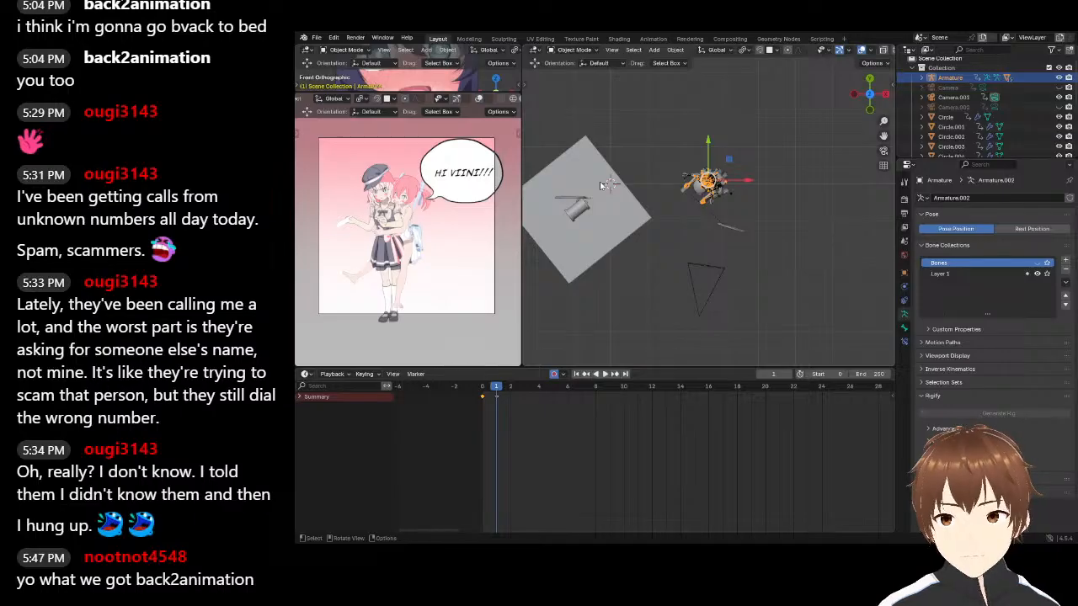
{"action": "key", "text": "Left"}
{"action": "key", "text": "Right"}
{"action": "key", "text": "Left"}
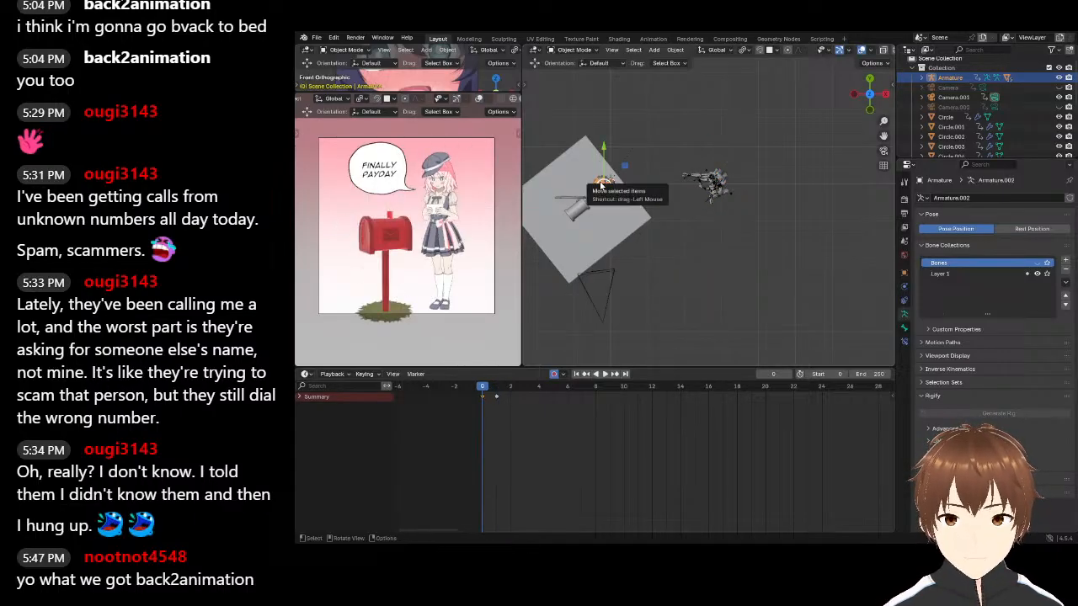
{"action": "key", "text": "Right"}
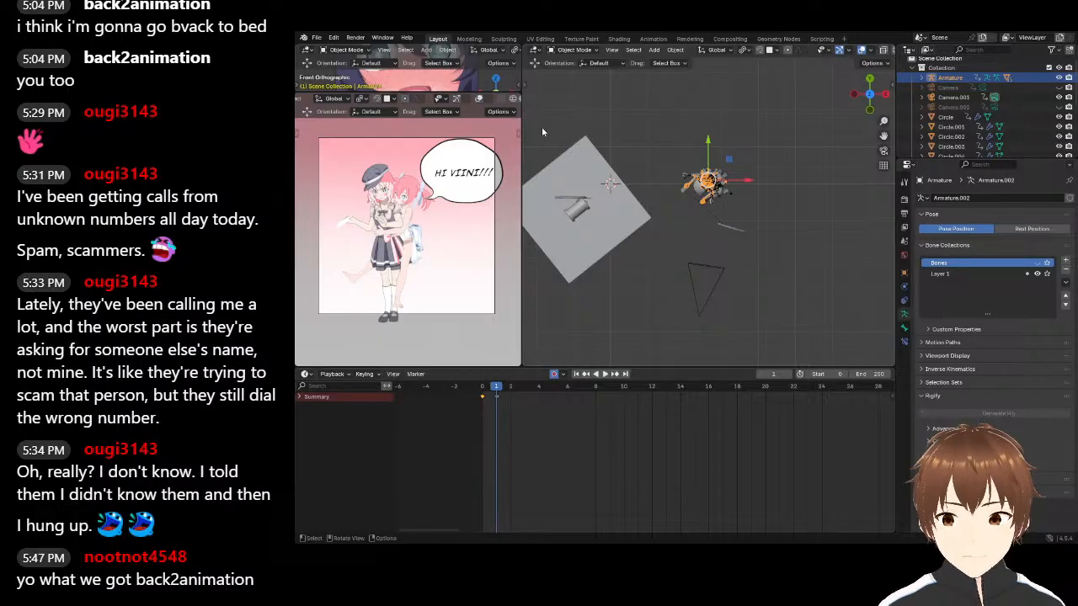
Try to move the mailbox about 2.76 m in X and 0.2 m in Y next to the hugging characters at frame 1, and undo it
{"action": "left_click_drag", "start_coordinate": [542, 132], "coordinate": [584, 238]}
{"action": "left_click", "coordinate": [600, 216]}
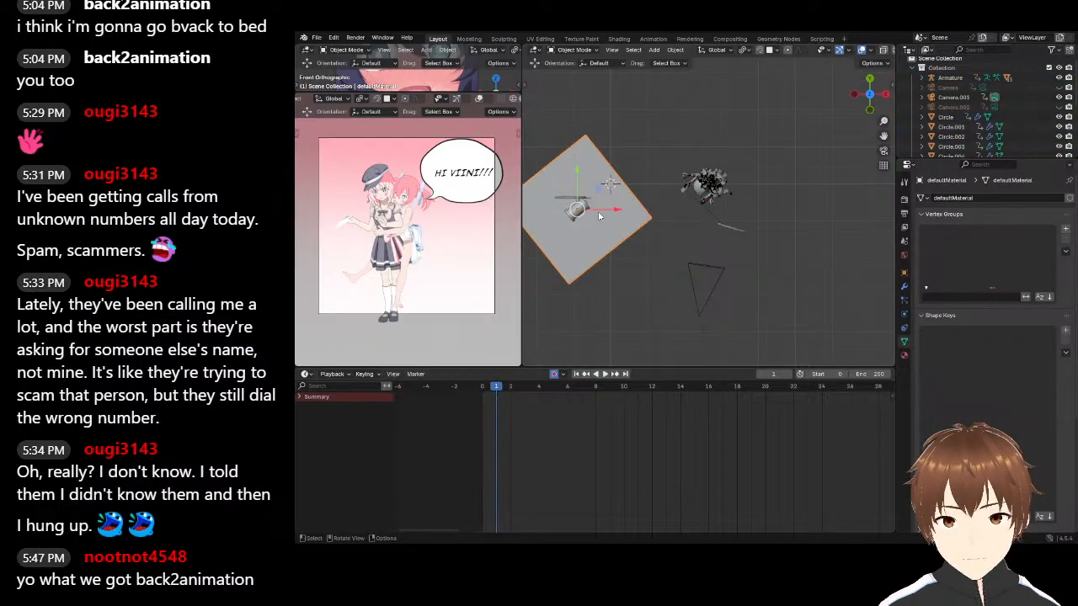
{"action": "middle_click_drag", "start_coordinate": [583, 226], "coordinate": [668, 205]}
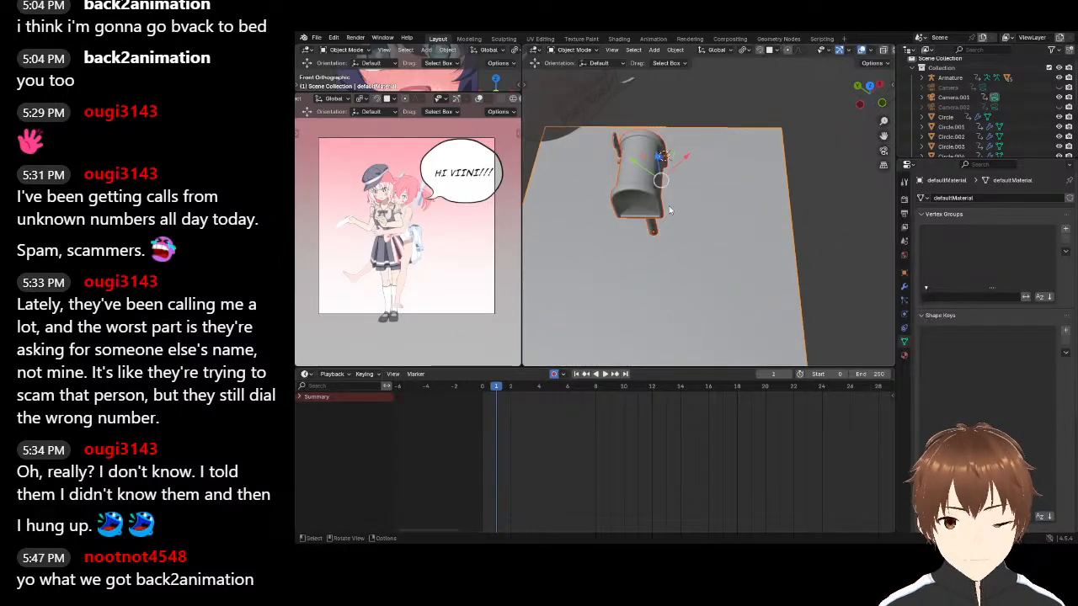
{"action": "key", "text": "KP_7"}
{"action": "scroll", "coordinate": [668, 205], "scroll_direction": "down", "scroll_amount": 3}
{"action": "key", "text": "g"}
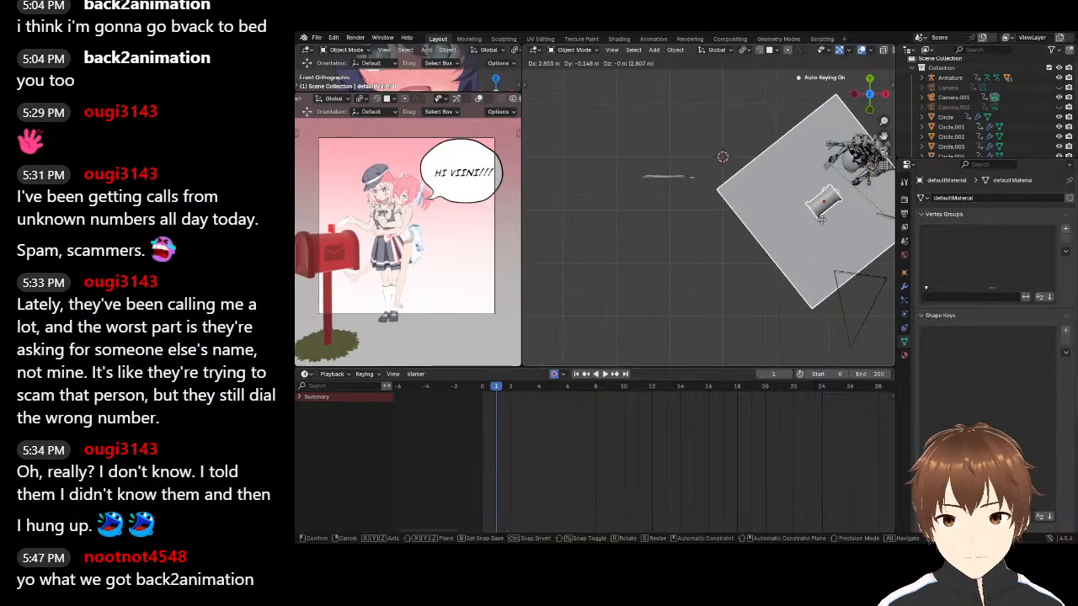
{"action": "left_click", "coordinate": [810, 213]}
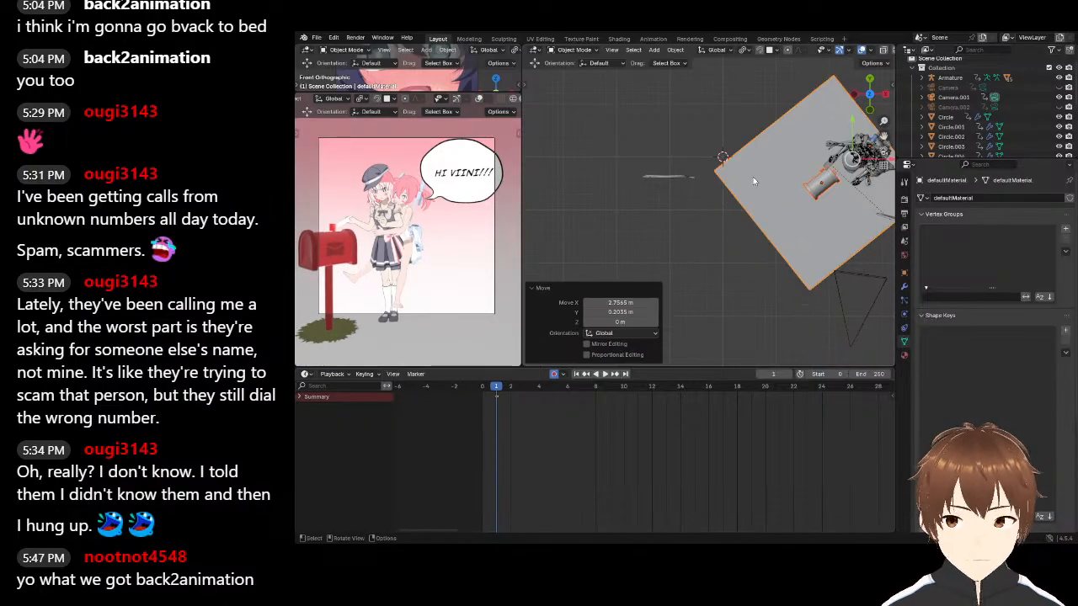
{"action": "key", "text": "Up"}
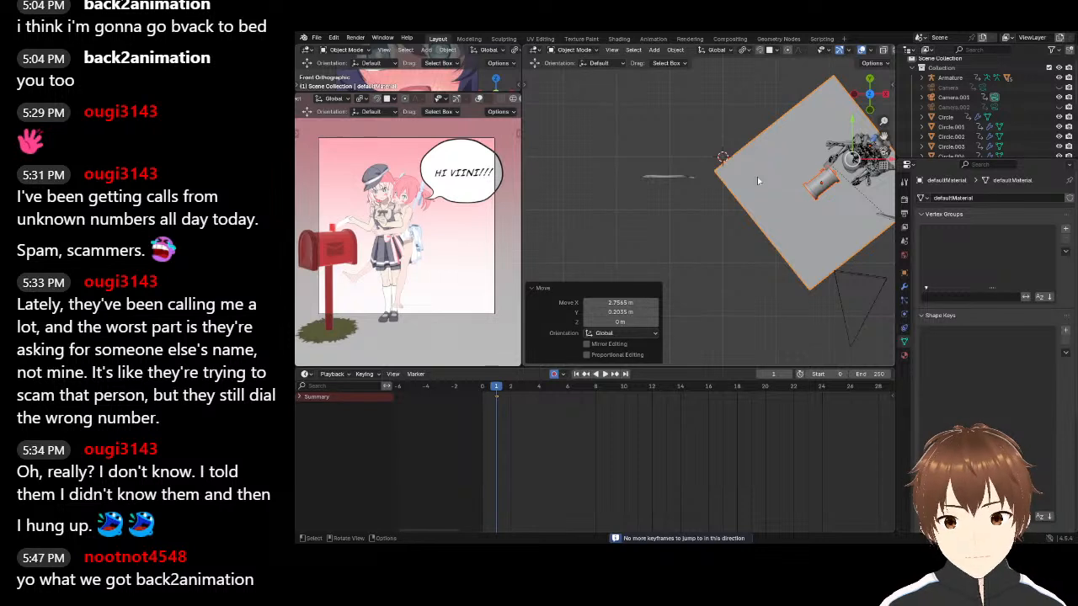
{"action": "scroll", "coordinate": [734, 151], "scroll_direction": "down", "scroll_amount": 1}
{"action": "middle_click_drag", "start_coordinate": [742, 160], "coordinate": [702, 180], "text": "shift"}
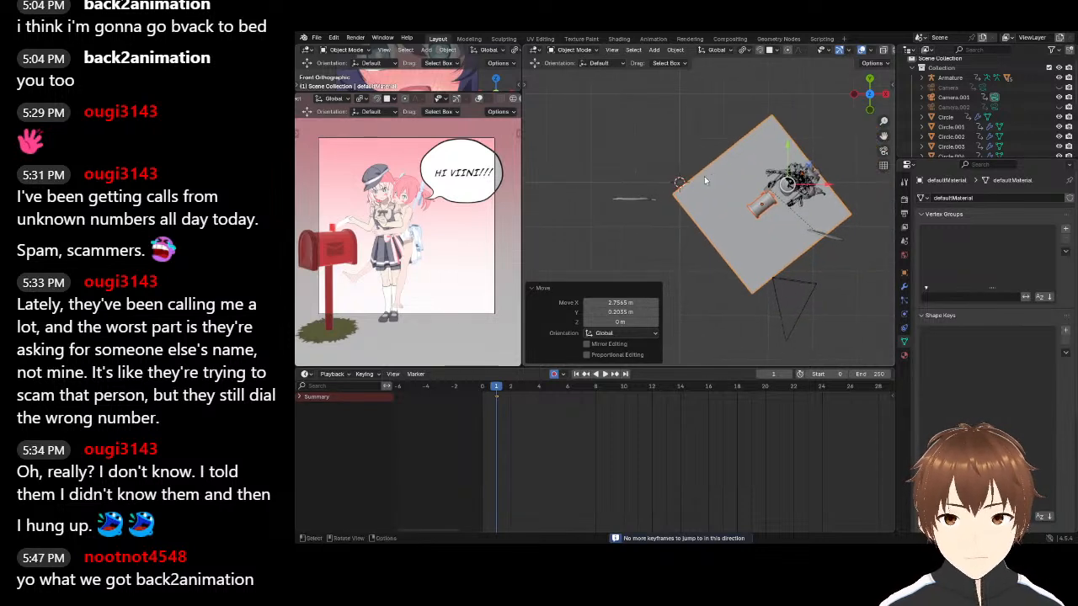
{"action": "key", "text": "ctrl+z"}
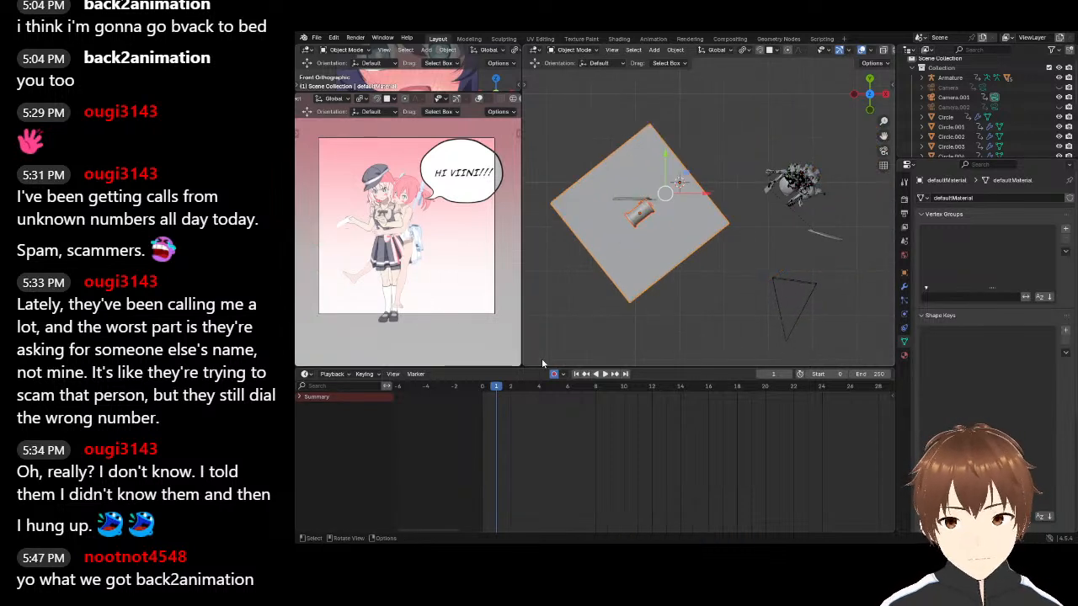
At frame 1, move the mailbox about 2.81 m in X and 0.01 m in Y to stand beside the hugging characters
{"action": "key", "text": "Left"}
{"action": "key", "text": "Right"}
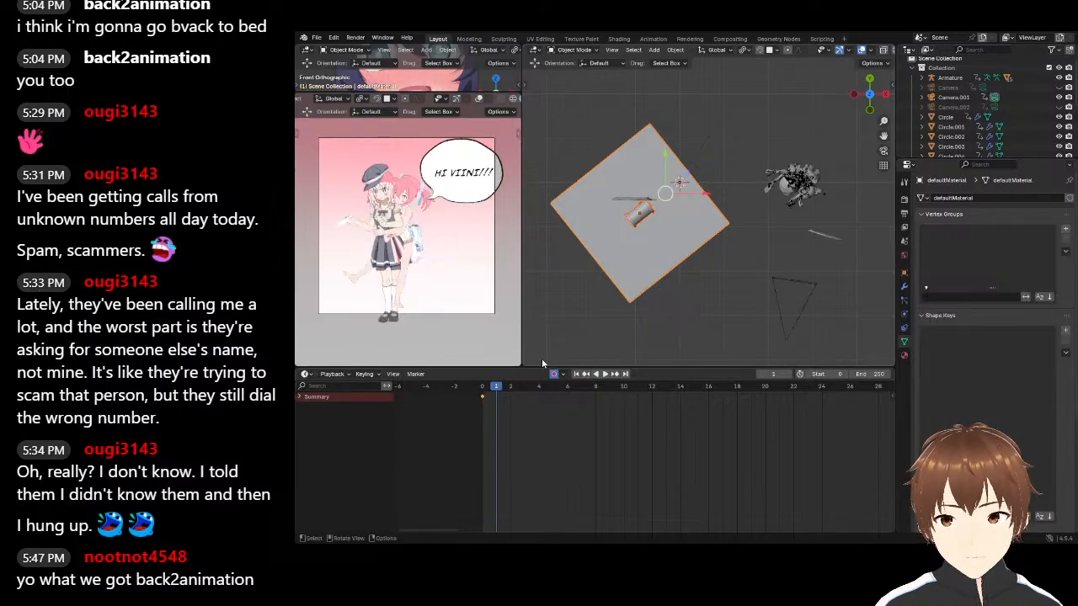
{"action": "key", "text": "g"}
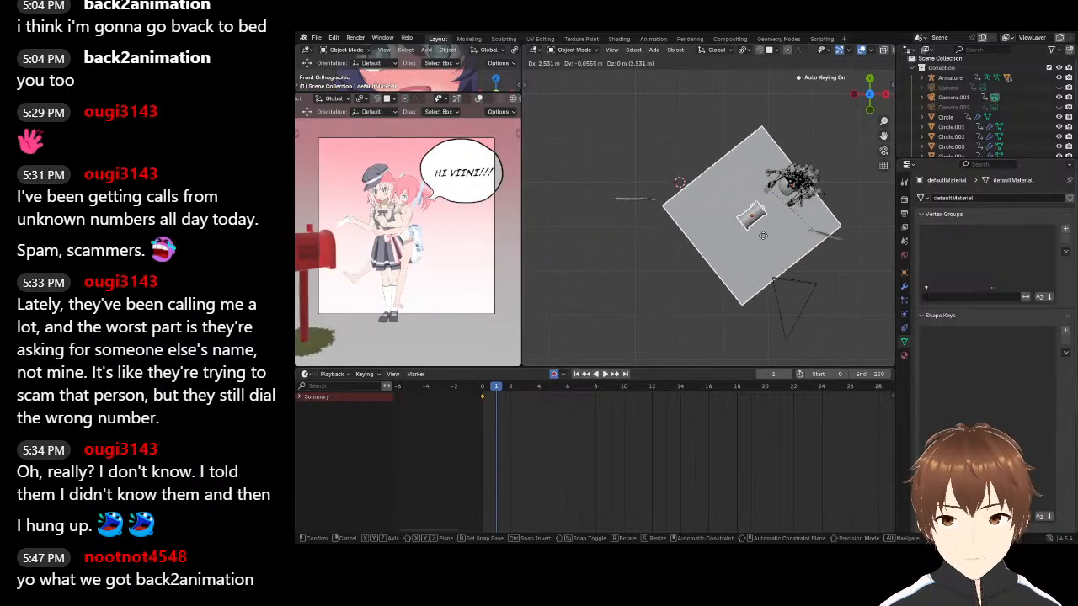
{"action": "left_click", "coordinate": [775, 232]}
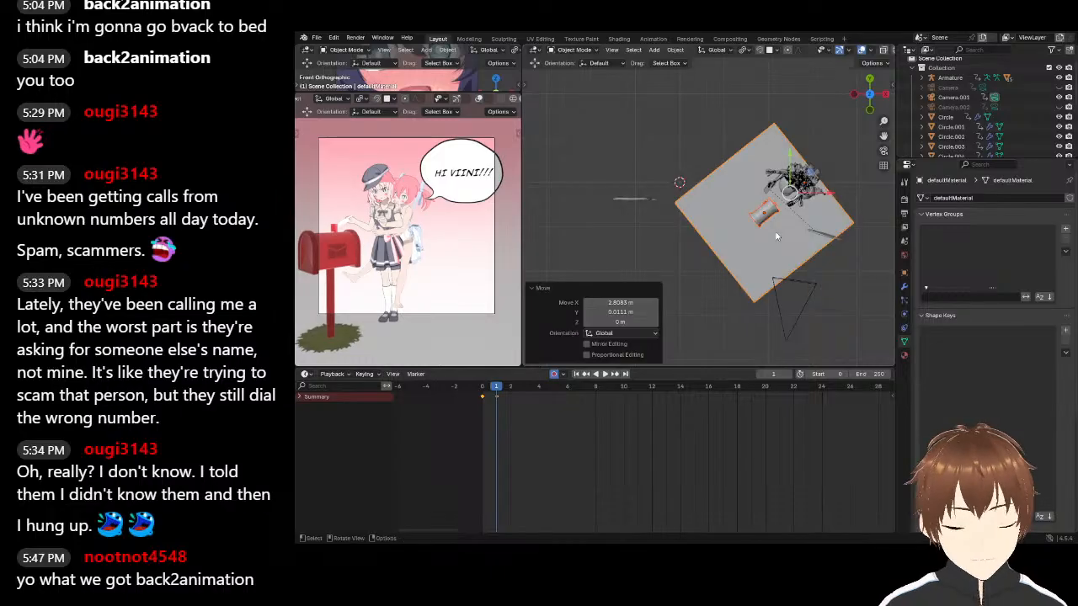
Compare the mailbox's placement in frame 0's shot and frame 1's hugging shot by alternating between the two frames
{"action": "key", "text": "Left"}
{"action": "key", "text": "Down"}
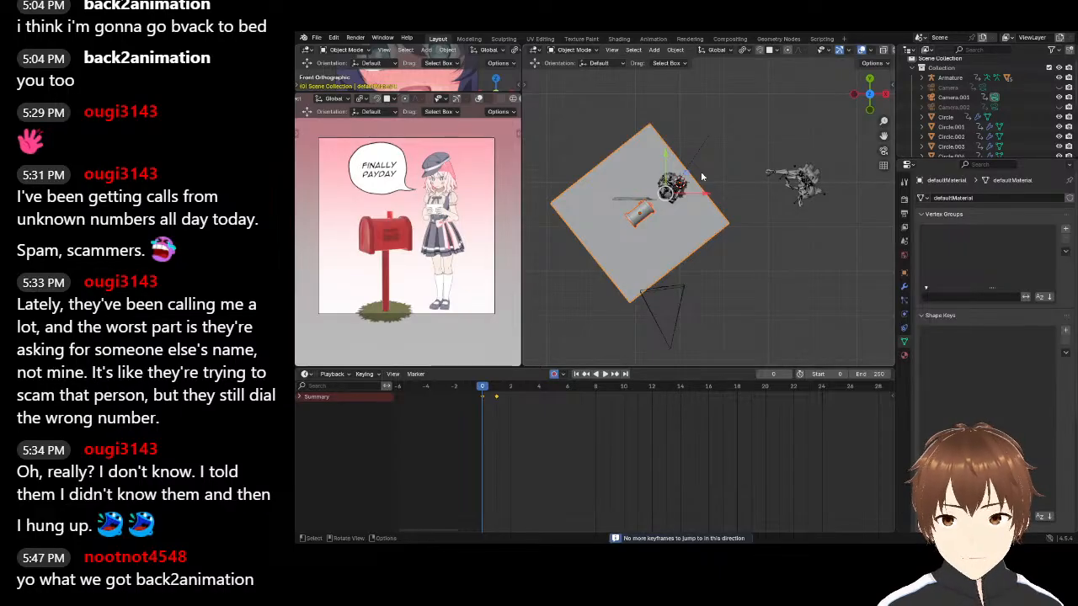
{"action": "left_click", "coordinate": [496, 389]}
{"action": "left_click_drag", "start_coordinate": [482, 391], "coordinate": [482, 391]}
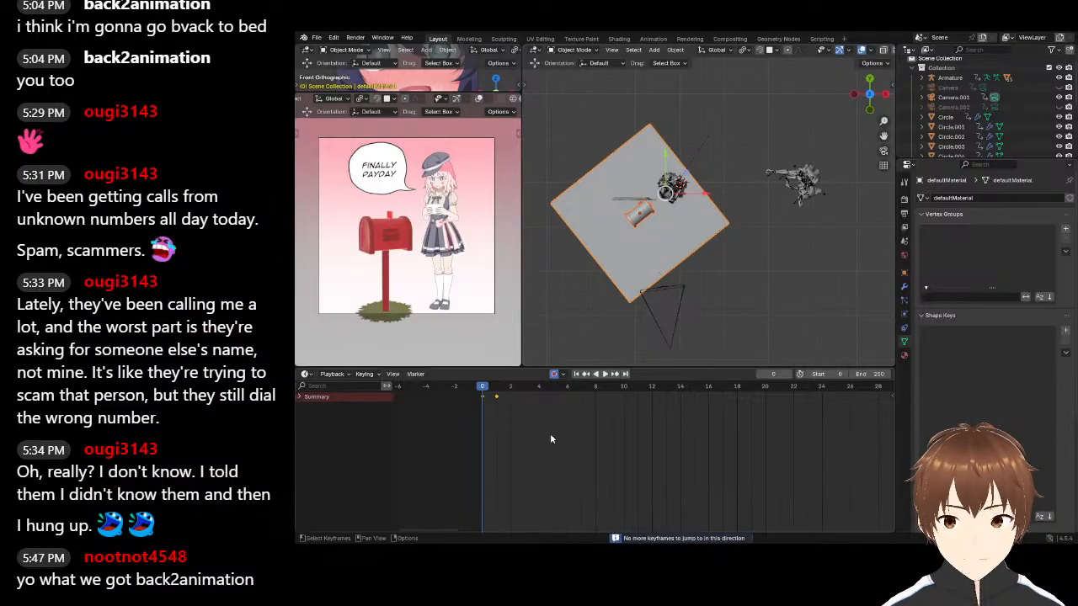
{"action": "left_click", "coordinate": [495, 391]}
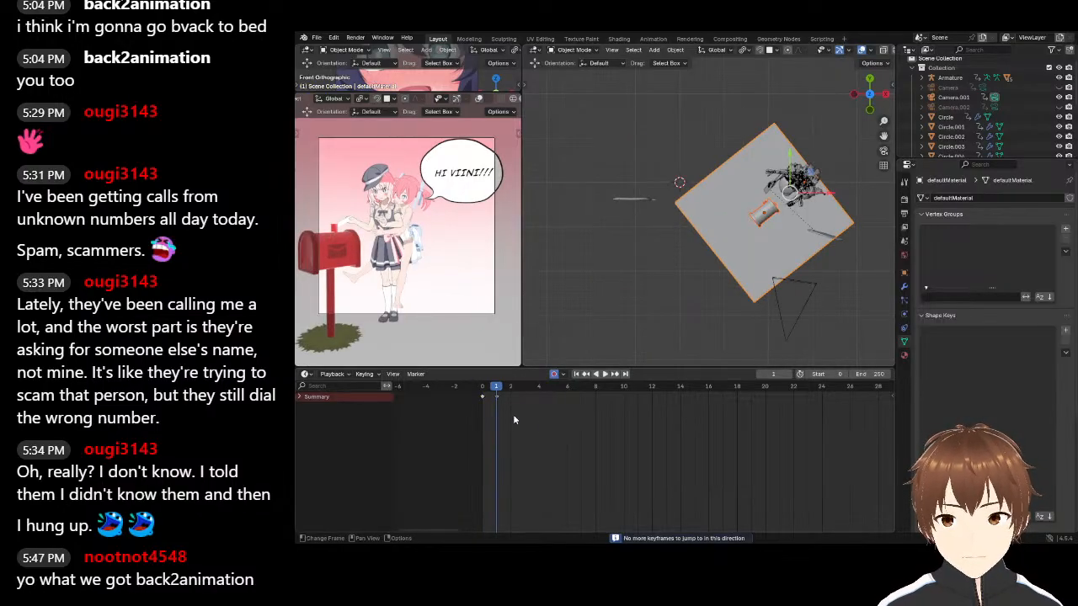
{"action": "key", "text": "Left"}
{"action": "key", "text": "Right"}
{"action": "key", "text": "Left"}
{"action": "key", "text": "Right"}
{"action": "key", "text": "Left"}
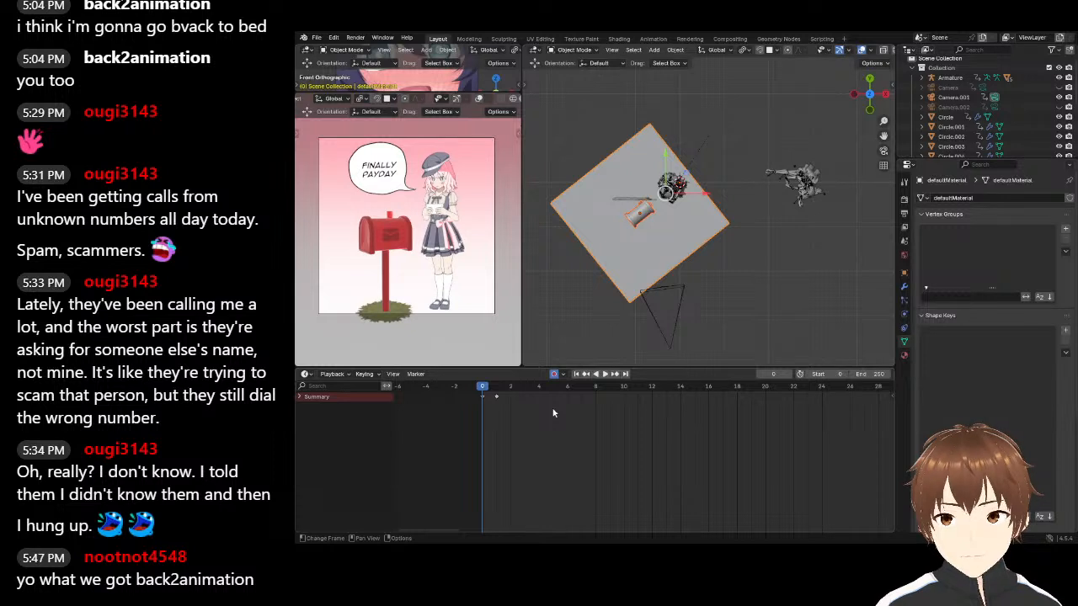
{"action": "key", "text": "Right"}
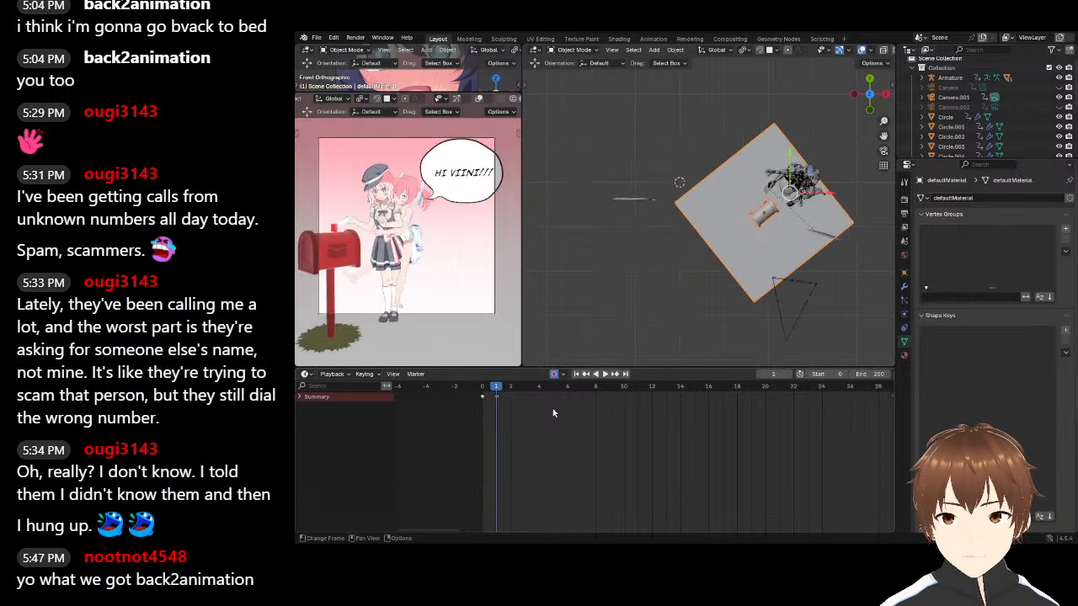
Shift the mailbox about -0.14 m in X and 0.32 m in Y at frame 1, and check it against frame 0
{"action": "key", "text": "g"}
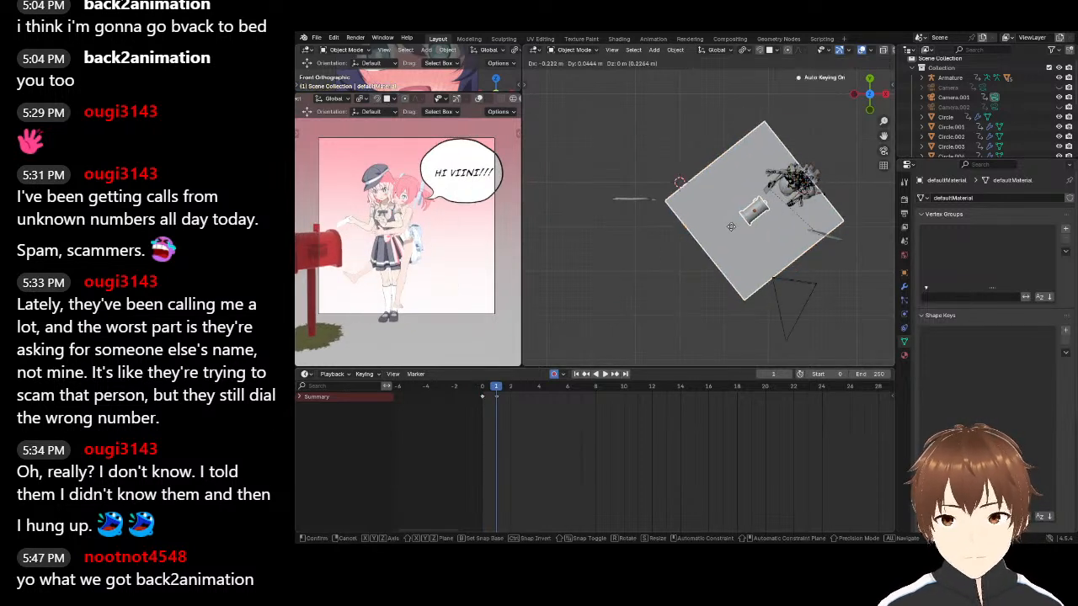
{"action": "left_click", "coordinate": [736, 215]}
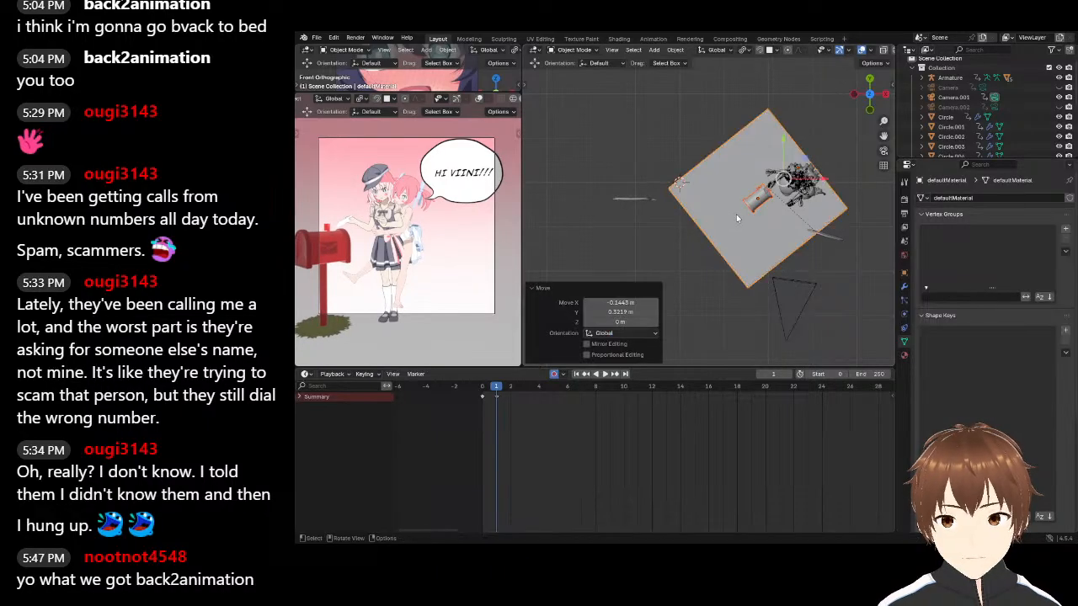
{"action": "key", "text": "Left"}
{"action": "key", "text": "Down"}
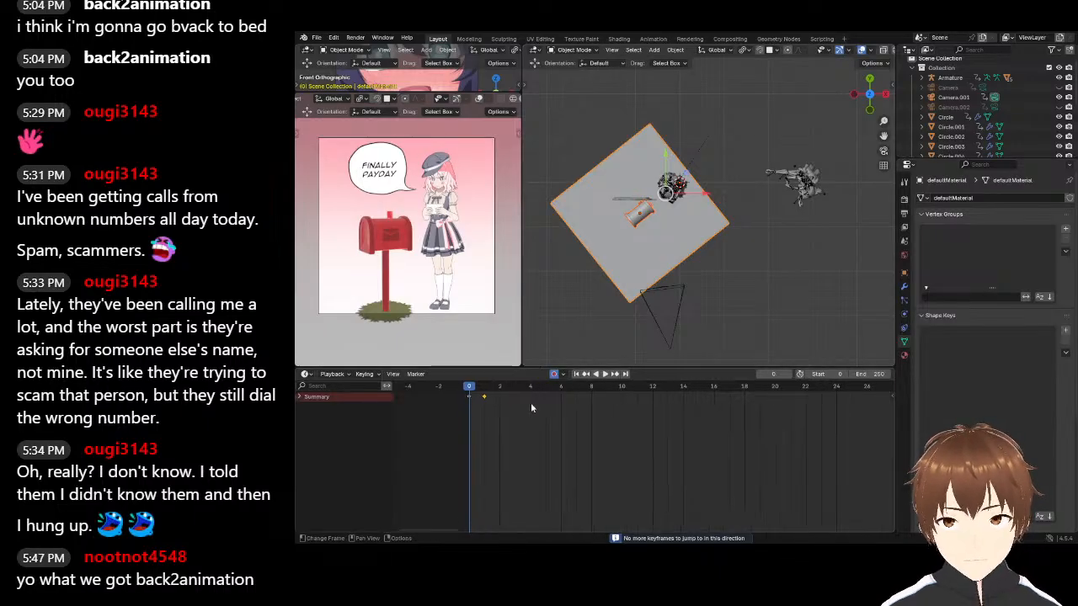
{"action": "key", "text": "Right"}
{"action": "key", "text": "Left"}
{"action": "key", "text": "Right"}
{"action": "key", "text": "Left"}
{"action": "key", "text": "Right"}
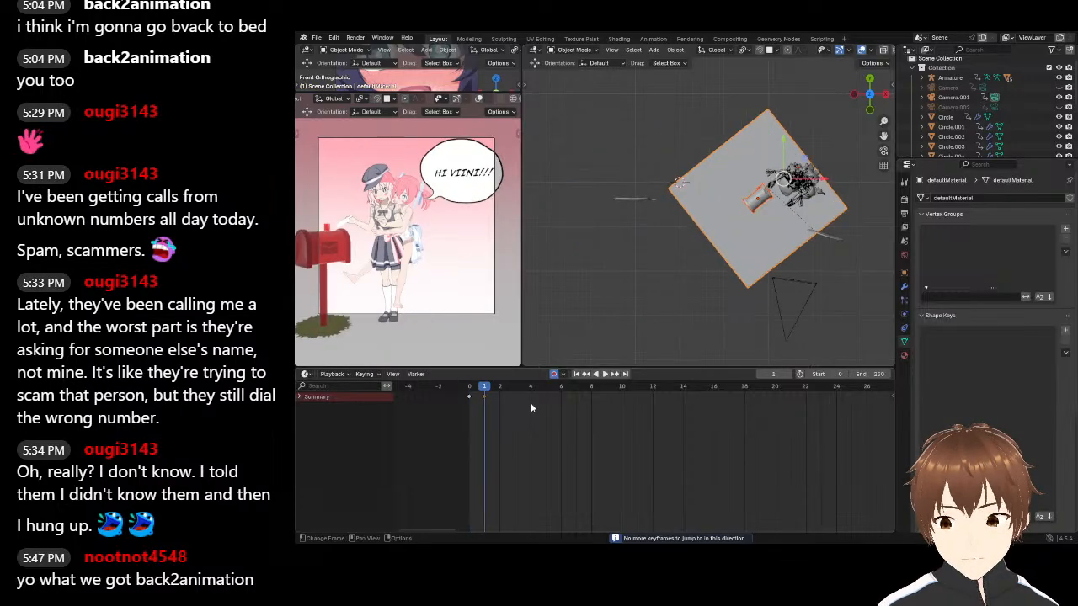
Nudge the mailbox slightly within the camera view at frame 1, closer to the front character's outstretched hand
{"action": "left_click", "coordinate": [342, 245]}
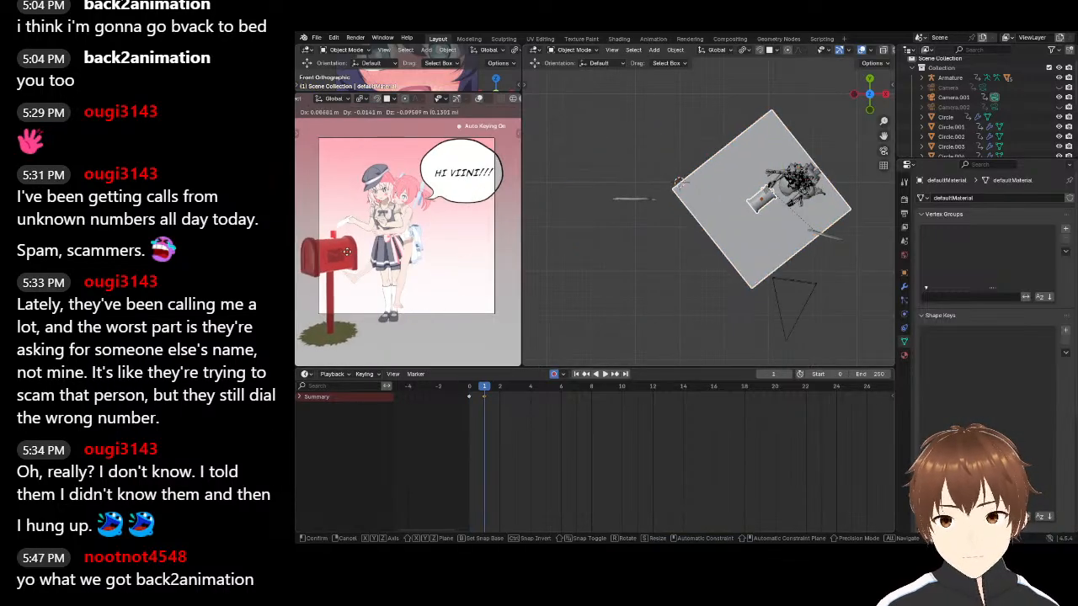
{"action": "key", "text": "g"}
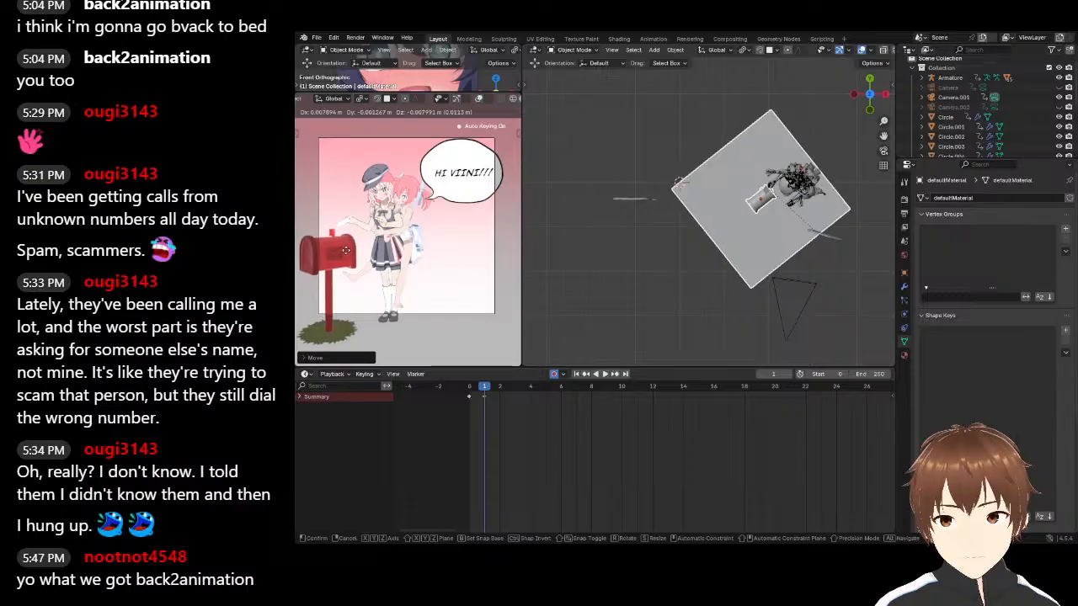
{"action": "left_click", "coordinate": [346, 250]}
Widen the camera viewport to give the hugging shot more room, narrowing the neighbouring top view
{"action": "scroll", "coordinate": [357, 233], "scroll_direction": "up", "scroll_amount": 2}
{"action": "scroll", "coordinate": [386, 231], "scroll_direction": "down", "scroll_amount": 1}
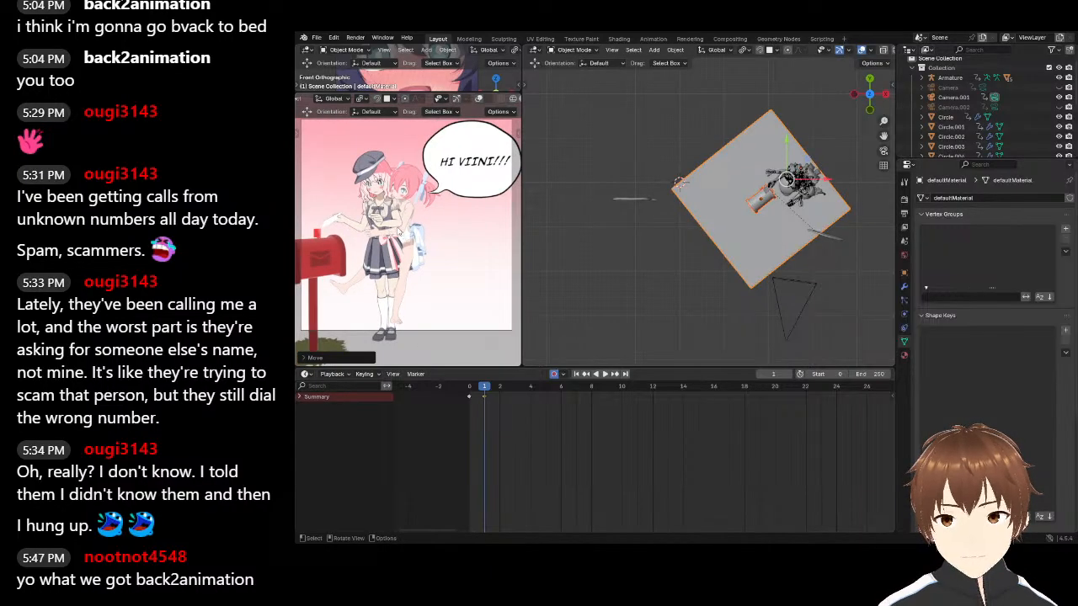
{"action": "scroll", "coordinate": [408, 232], "scroll_direction": "up", "scroll_amount": 2}
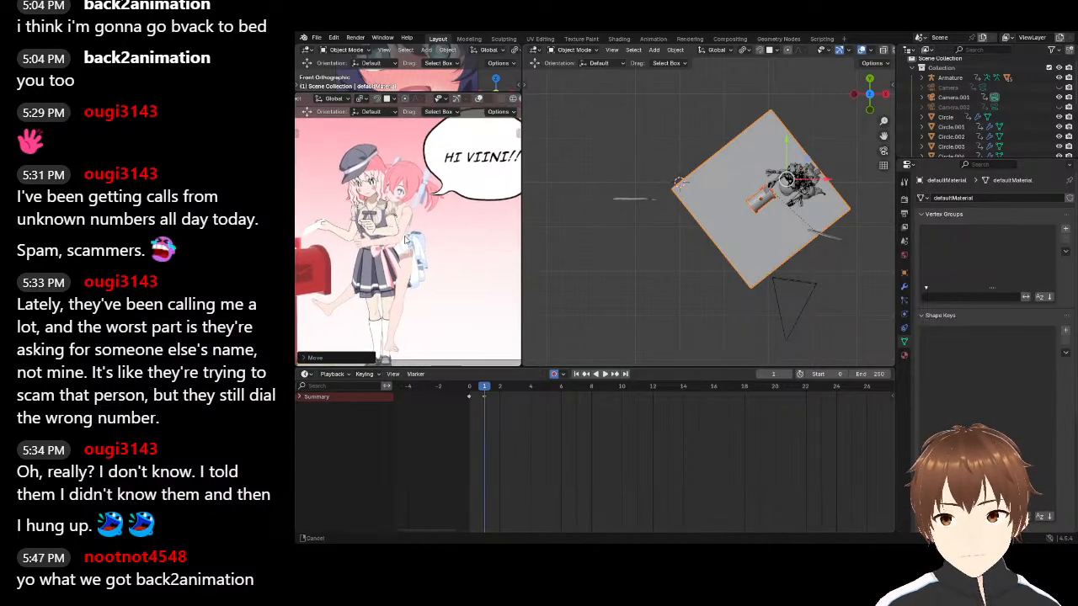
{"action": "scroll", "coordinate": [408, 240], "scroll_direction": "down", "scroll_amount": 1}
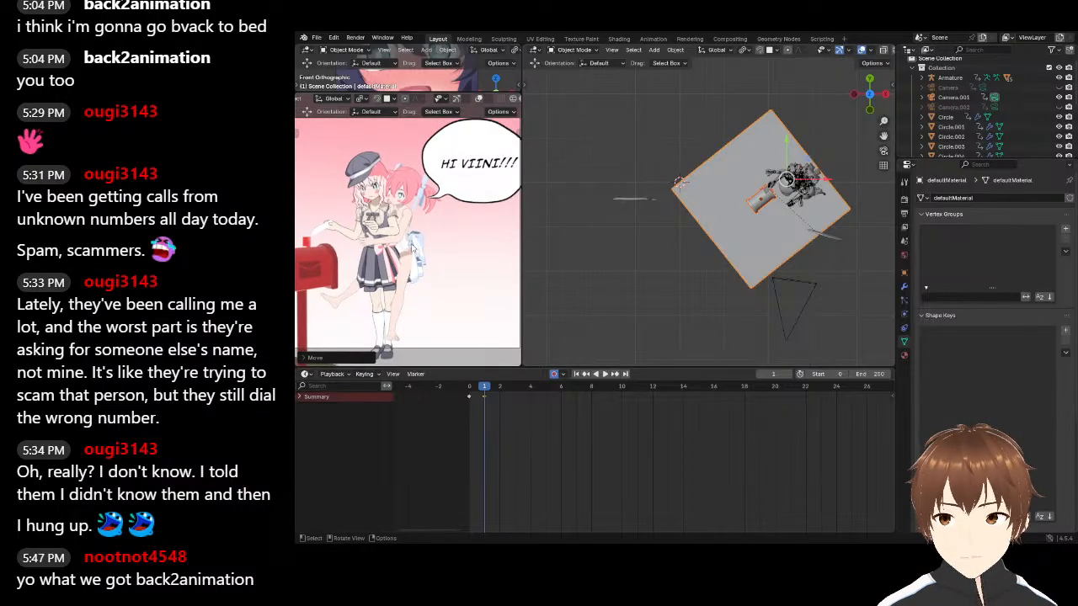
{"action": "scroll", "coordinate": [412, 246], "scroll_direction": "up", "scroll_amount": 1}
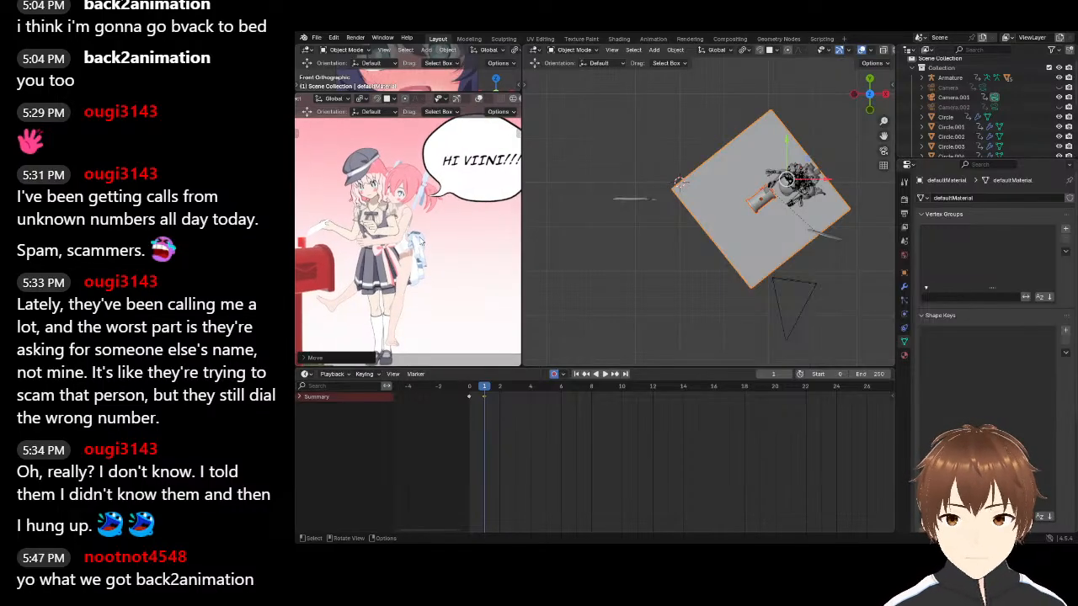
{"action": "left_click_drag", "start_coordinate": [522, 226], "coordinate": [618, 227]}
{"action": "scroll", "coordinate": [546, 227], "scroll_direction": "down", "scroll_amount": 1}
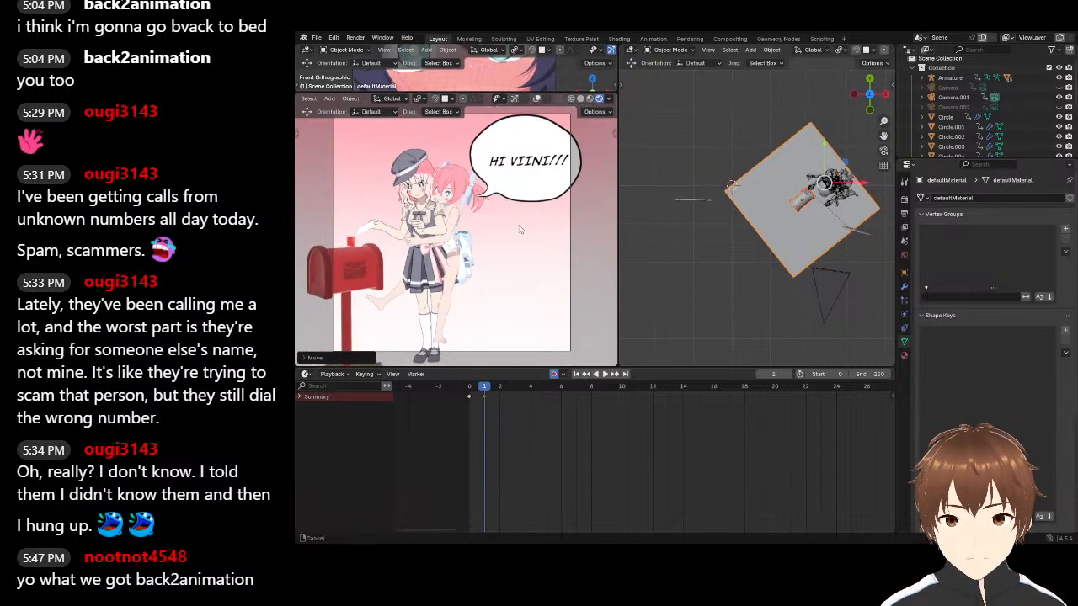
{"action": "scroll", "coordinate": [515, 229], "scroll_direction": "up", "scroll_amount": 1}
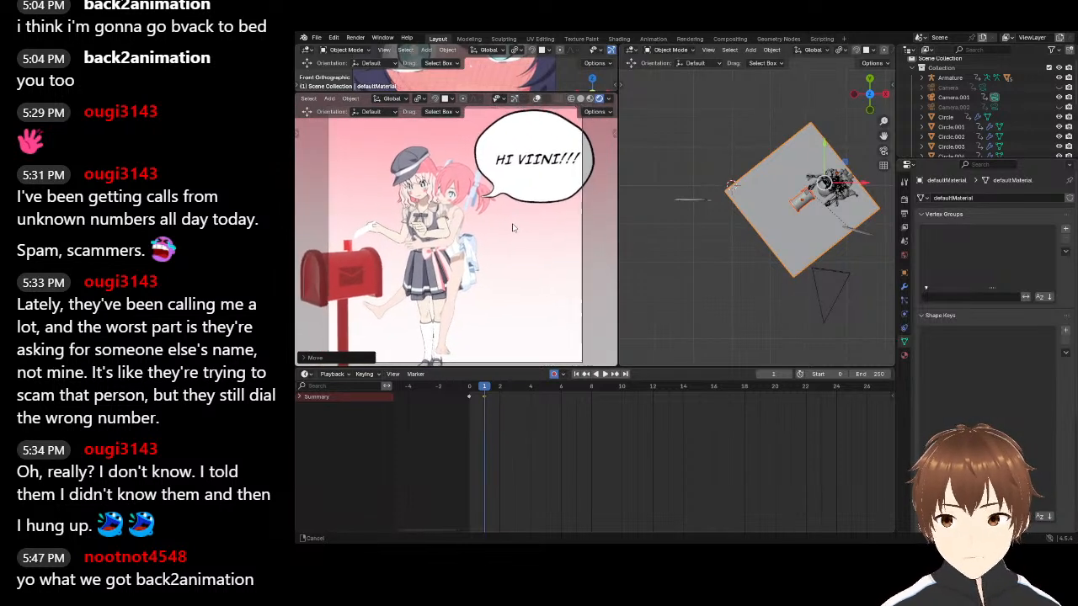
{"action": "scroll", "coordinate": [514, 229], "scroll_direction": "up", "scroll_amount": 1}
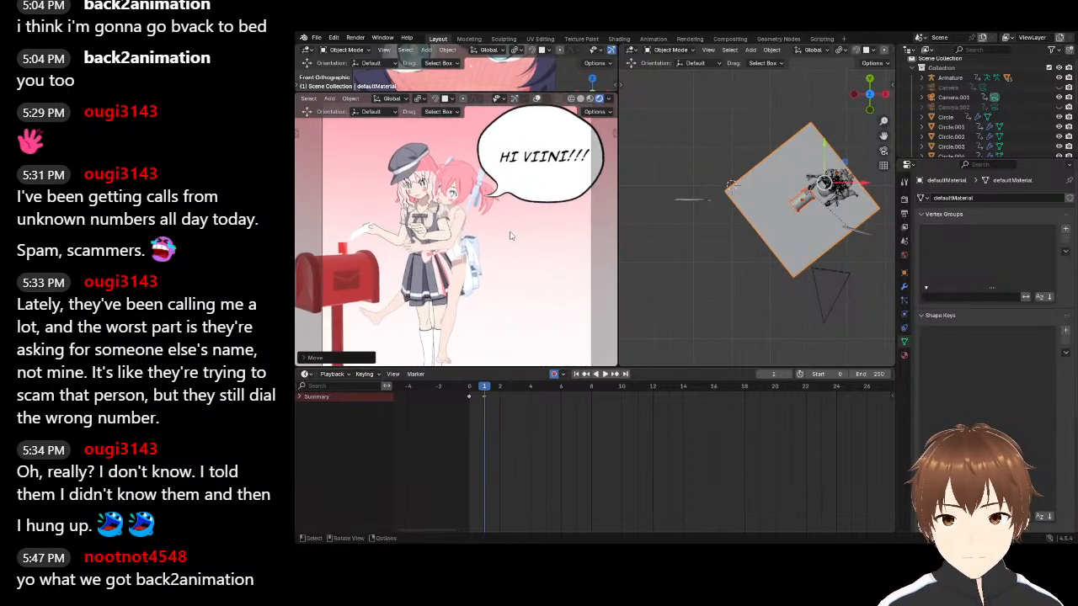
{"action": "mouse_move", "coordinate": [509, 235]}
{"action": "middle_mouse_down", "text": "shift"}
{"action": "mouse_move", "coordinate": [520, 246]}
{"action": "mouse_move", "coordinate": [491, 240]}
{"action": "middle_mouse_up", "text": "shift"}
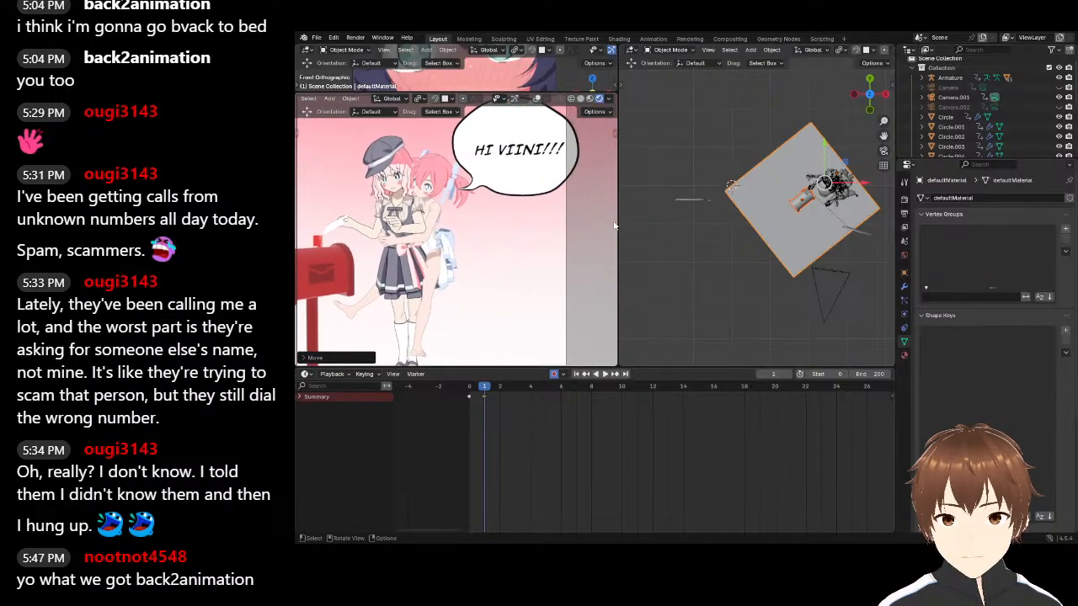
{"action": "left_click_drag", "start_coordinate": [617, 224], "coordinate": [603, 221]}
{"action": "left_click_drag", "start_coordinate": [570, 222], "coordinate": [568, 223]}
{"action": "middle_click_drag", "start_coordinate": [424, 225], "coordinate": [452, 236], "text": "shift"}
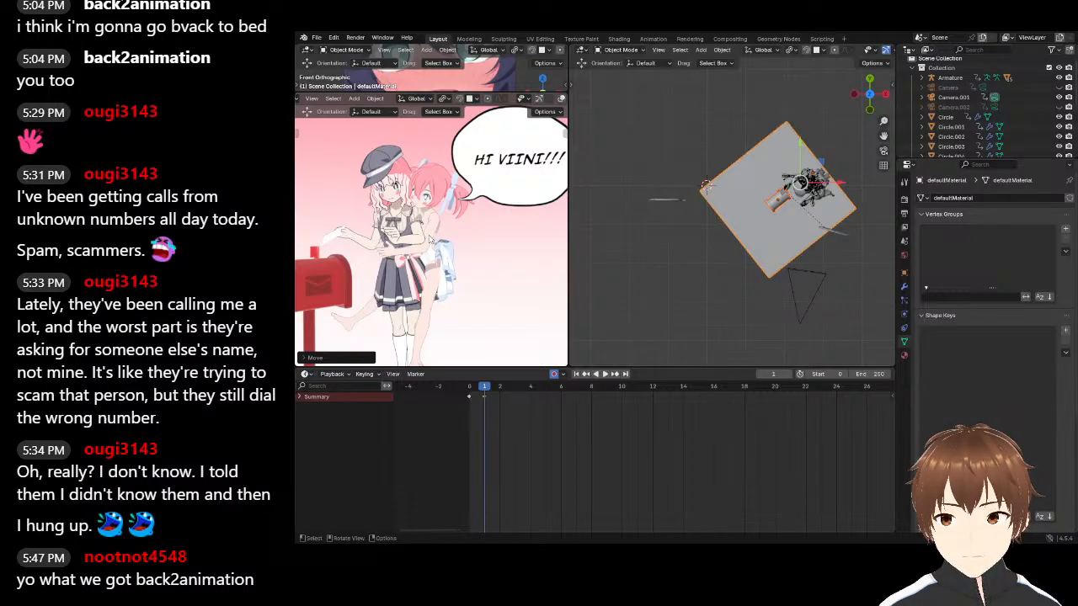
Examine frame 1's hugging shot up close and as a whole, checking the poses, mailbox and speech bubble framing
{"action": "scroll", "coordinate": [440, 213], "scroll_direction": "up", "scroll_amount": 2}
{"action": "mouse_move", "coordinate": [440, 213]}
{"action": "middle_mouse_down", "text": "shift"}
{"action": "mouse_move", "coordinate": [483, 172]}
{"action": "mouse_move", "coordinate": [490, 236]}
{"action": "mouse_move", "coordinate": [487, 131]}
{"action": "mouse_move", "coordinate": [494, 201]}
{"action": "mouse_move", "coordinate": [485, 184]}
{"action": "mouse_move", "coordinate": [451, 200]}
{"action": "middle_mouse_up", "text": "shift"}
{"action": "scroll", "coordinate": [486, 190], "scroll_direction": "down", "scroll_amount": 1}
{"action": "scroll", "coordinate": [483, 183], "scroll_direction": "down", "scroll_amount": 3}
{"action": "scroll", "coordinate": [482, 189], "scroll_direction": "up", "scroll_amount": 3}
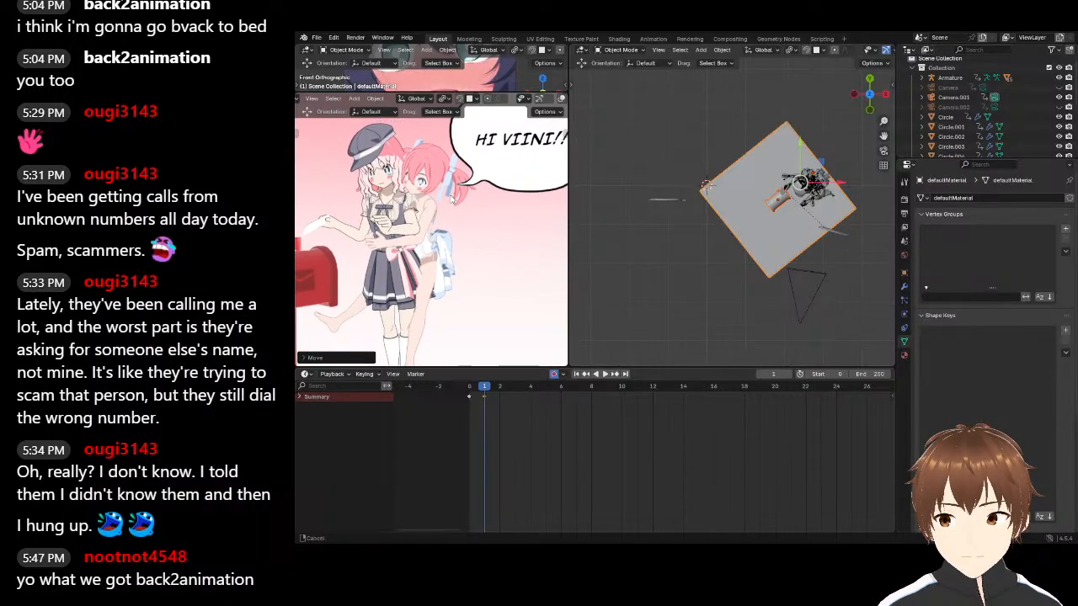
{"action": "scroll", "coordinate": [452, 210], "scroll_direction": "down", "scroll_amount": 2}
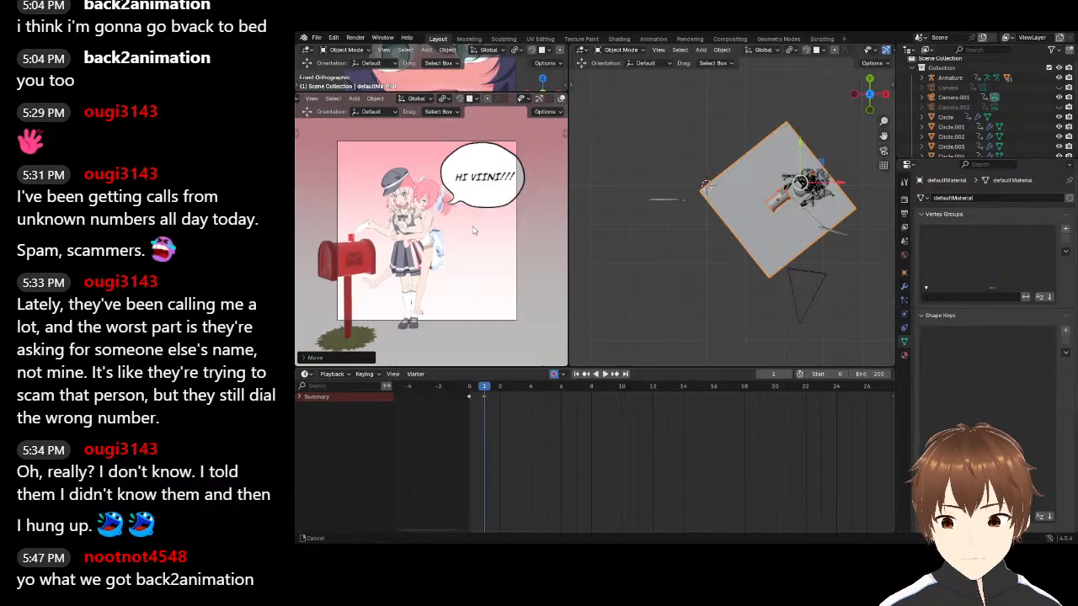
{"action": "scroll", "coordinate": [452, 213], "scroll_direction": "up", "scroll_amount": 3}
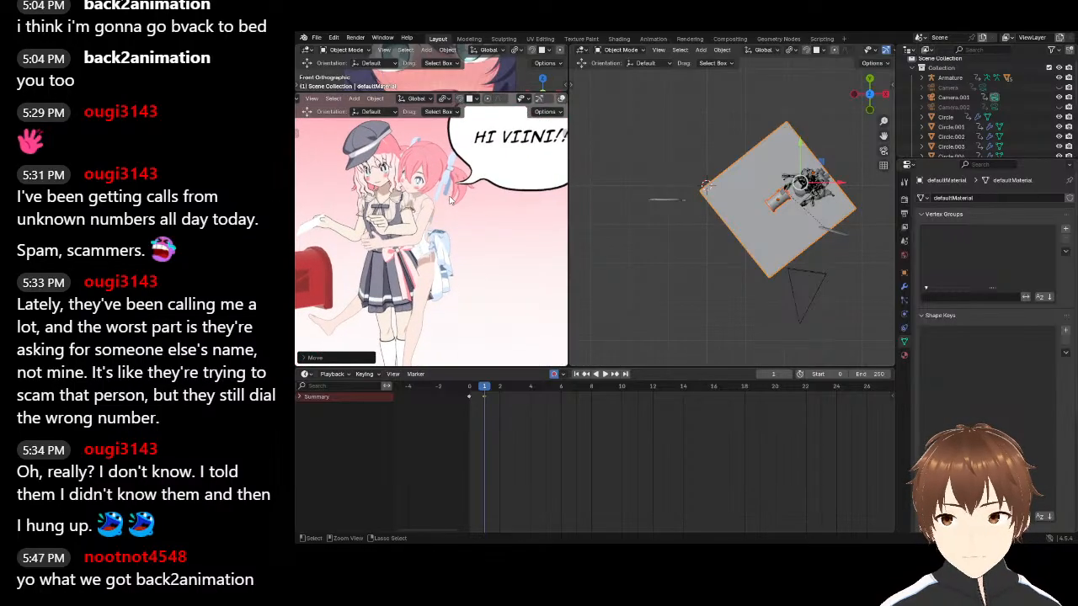
{"action": "middle_click_drag", "start_coordinate": [452, 203], "coordinate": [454, 208], "text": "shift"}
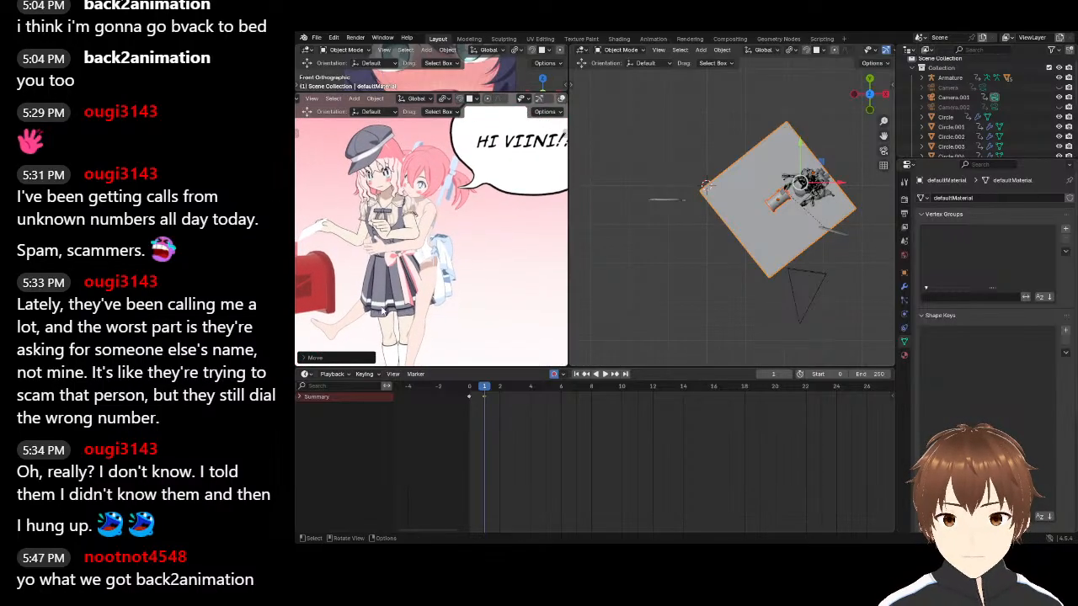
{"action": "middle_click_drag", "start_coordinate": [332, 324], "coordinate": [351, 291], "text": "ctrl"}
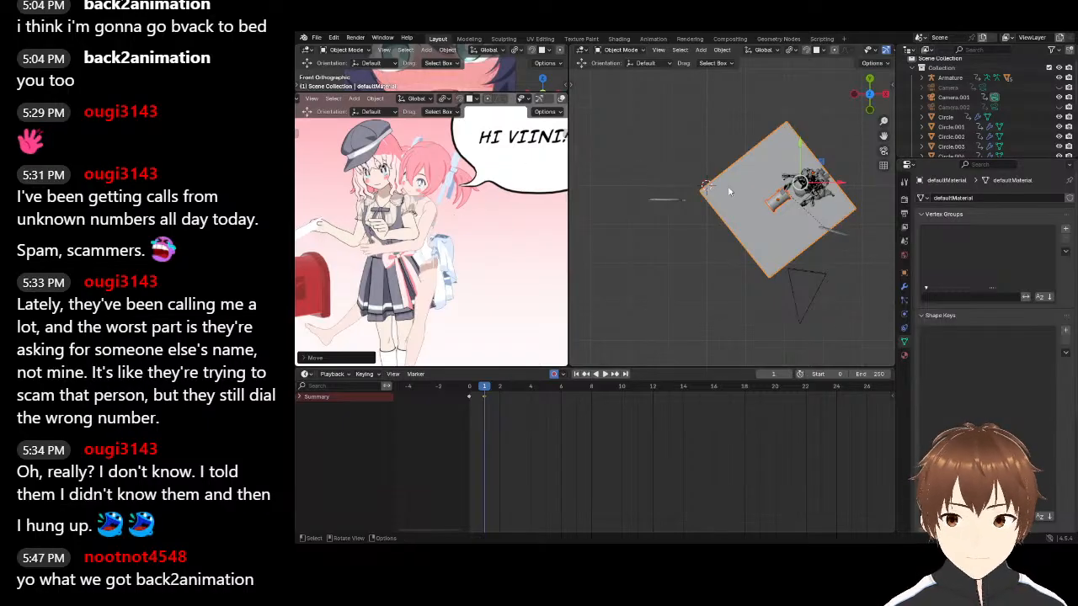
In the solid viewport's camera view, move the speech bubble and its text inward and down, and scale them to 0.834
{"action": "middle_click_drag", "start_coordinate": [751, 186], "coordinate": [647, 167]}
{"action": "key", "text": "KP_0"}
{"action": "scroll", "coordinate": [751, 186], "scroll_direction": "down", "scroll_amount": 3}
{"action": "scroll", "coordinate": [741, 165], "scroll_direction": "down", "scroll_amount": 2}
{"action": "left_click_drag", "start_coordinate": [711, 95], "coordinate": [741, 195]}
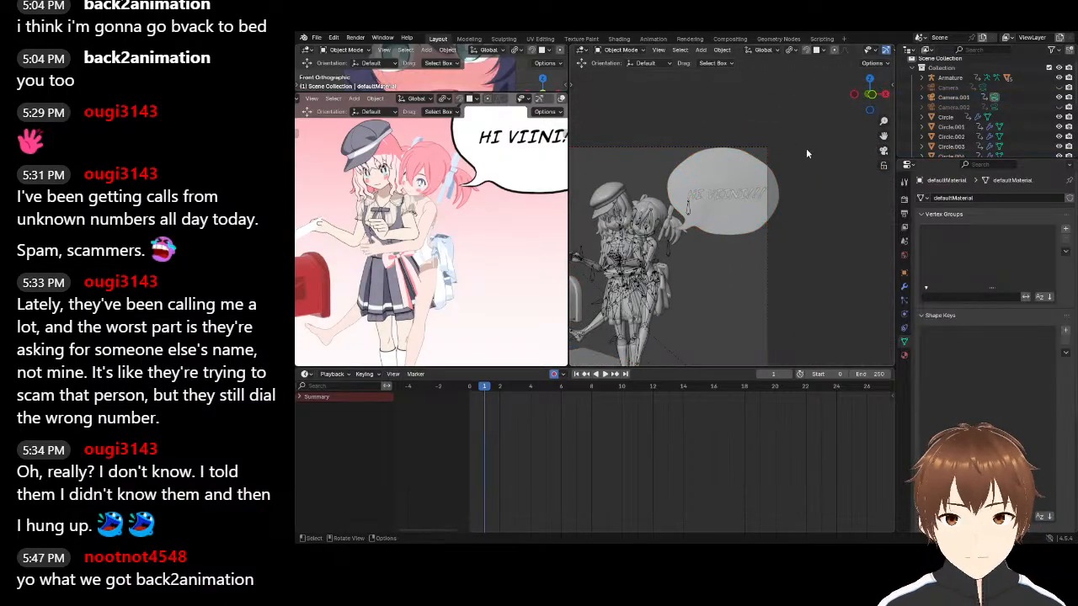
{"action": "key", "text": "g"}
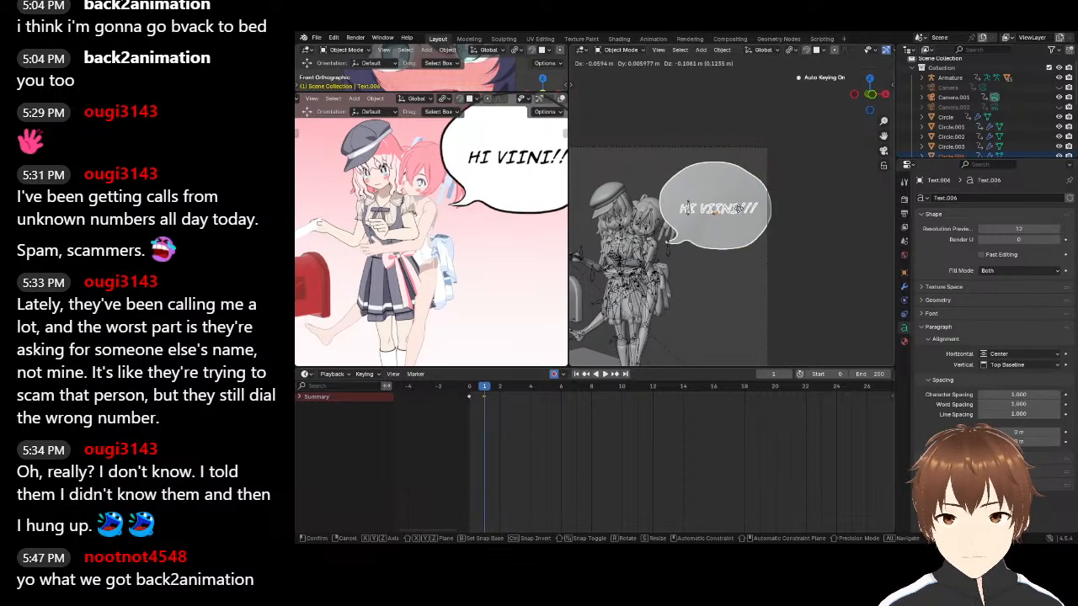
{"action": "left_click", "coordinate": [734, 207]}
{"action": "key", "text": "s"}
{"action": "left_click", "coordinate": [767, 224]}
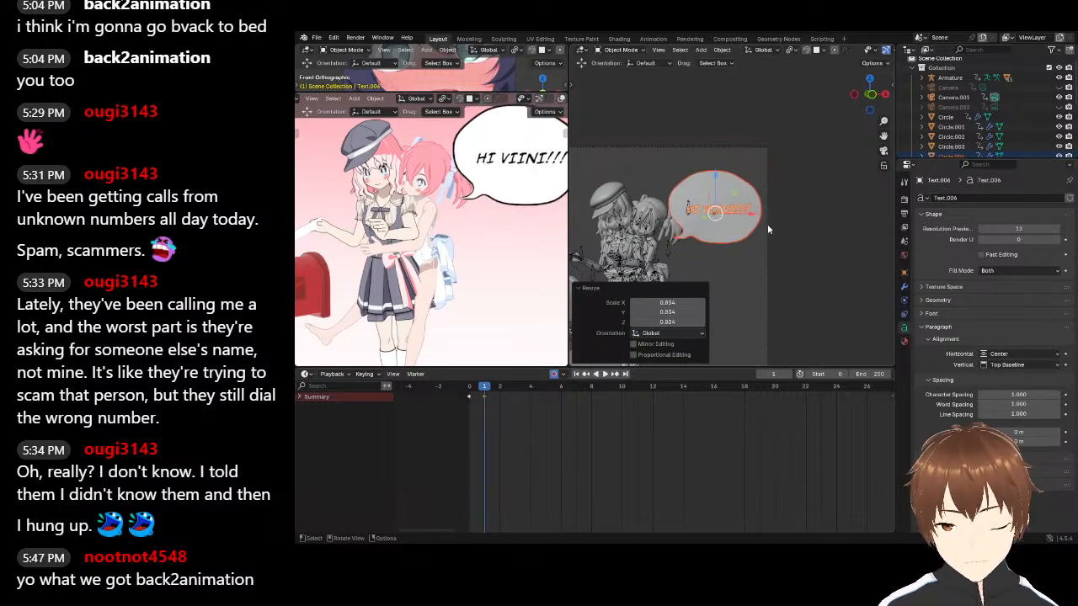
Move the speech bubble and its text about -0.07 m in X and 0.06 m in Z, and deselect them
{"action": "key", "text": "g"}
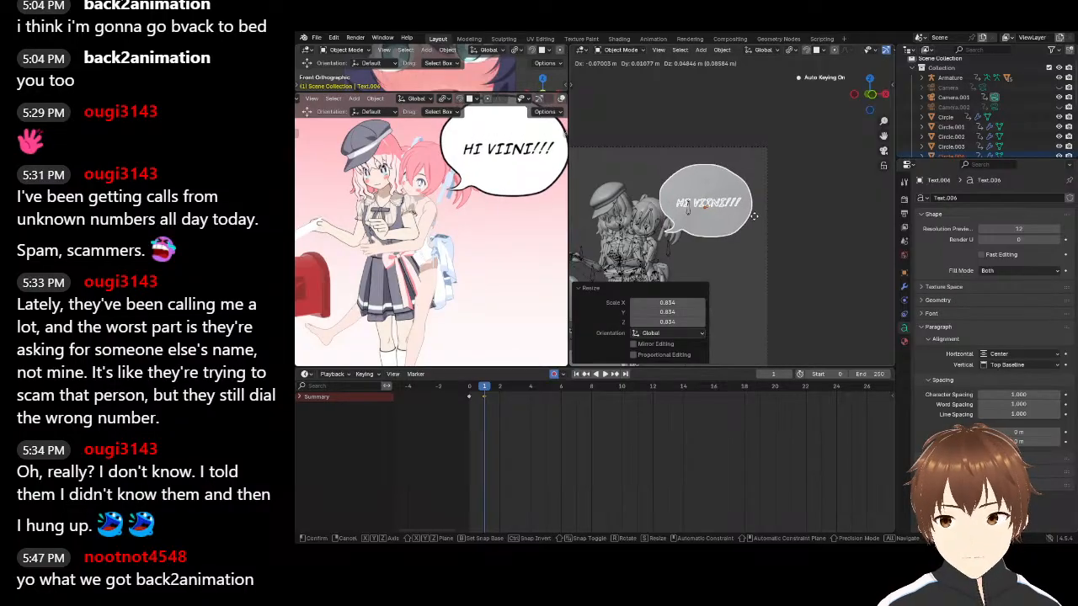
{"action": "left_click", "coordinate": [754, 218]}
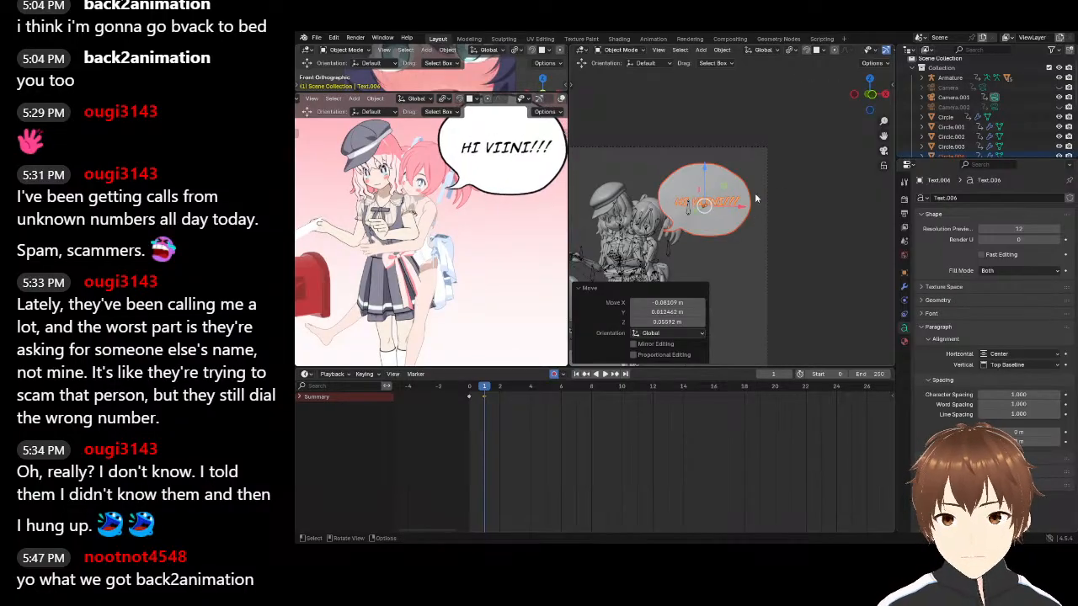
{"action": "key", "text": "g"}
{"action": "left_click", "coordinate": [727, 211]}
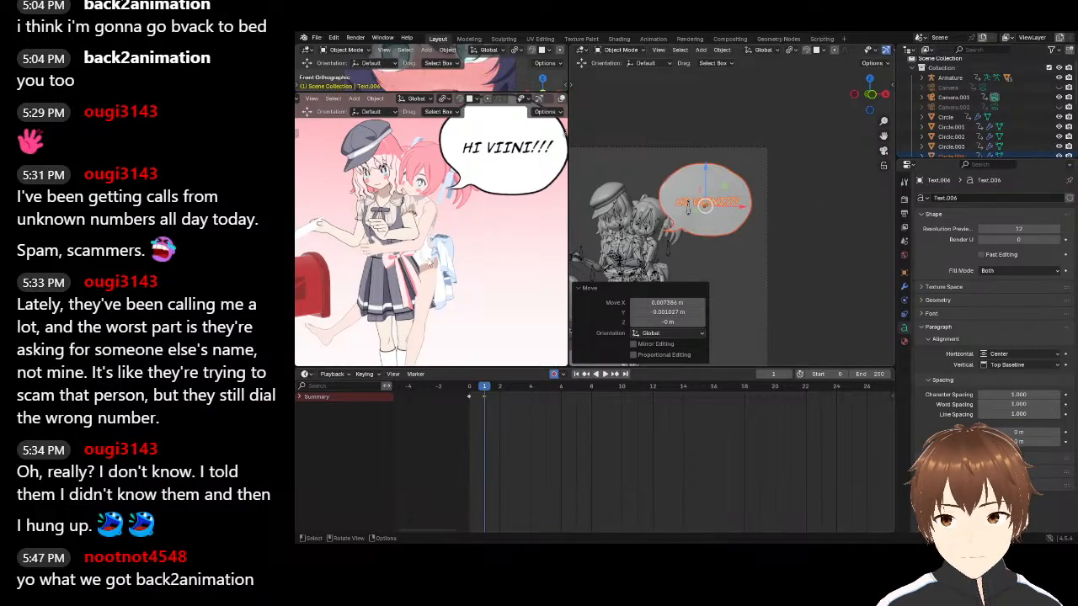
{"action": "left_click", "coordinate": [787, 201]}
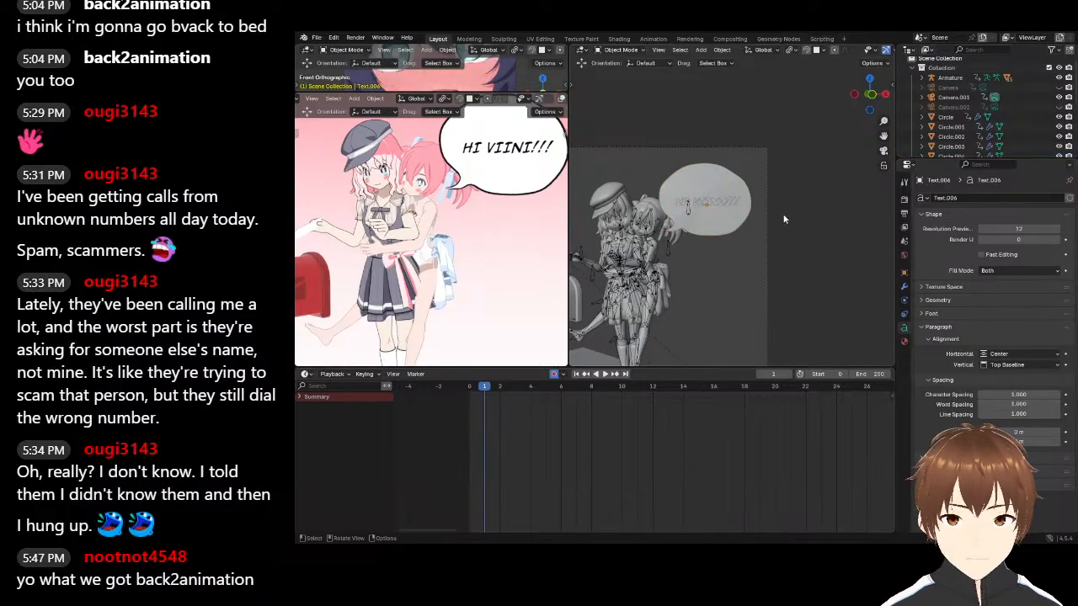
Save the project file
{"action": "left_click", "coordinate": [321, 41]}
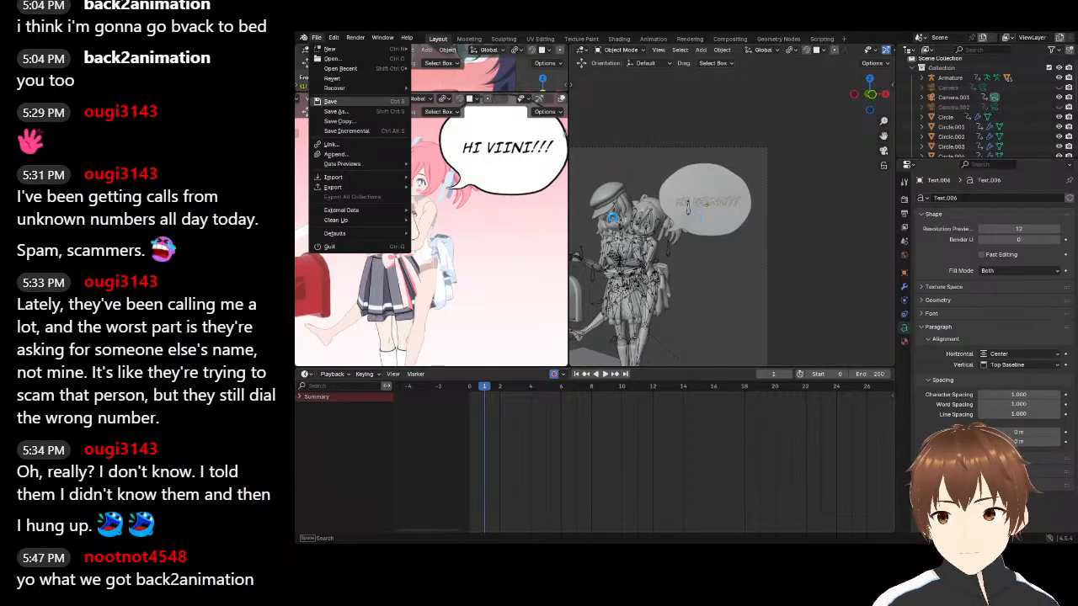
{"action": "key", "text": "ctrl+s"}
Duplicate the speech bubble's text, place the copy in front of the hatted girl's face, and scale it down to a small caption
{"action": "middle_click_drag", "start_coordinate": [639, 160], "coordinate": [860, 208]}
{"action": "middle_click_drag", "start_coordinate": [450, 202], "coordinate": [490, 195], "text": "shift"}
{"action": "scroll", "coordinate": [508, 180], "scroll_direction": "up", "scroll_amount": 2}
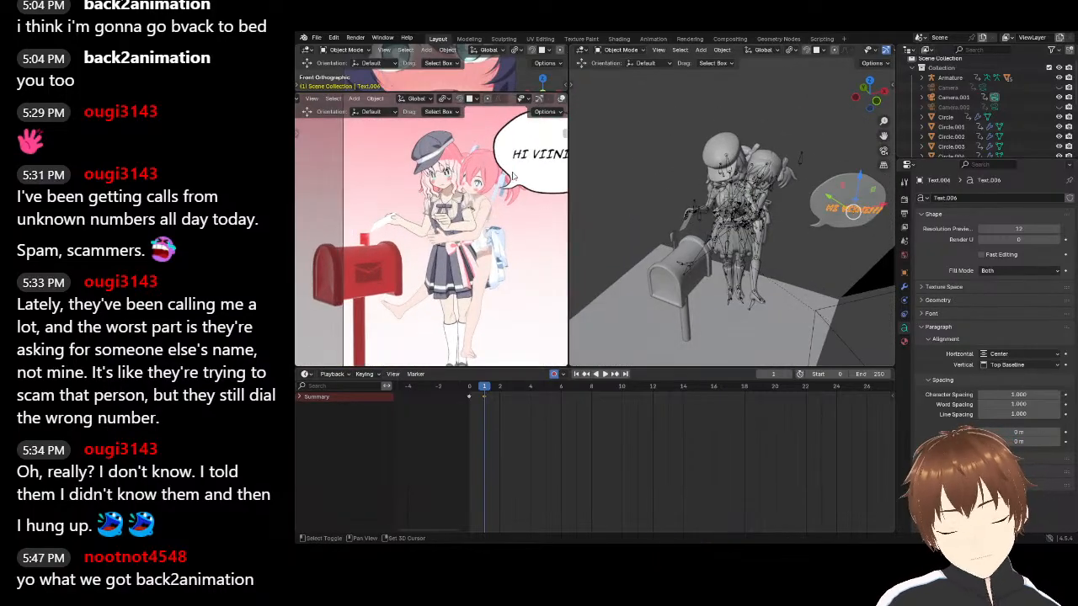
{"action": "key", "text": "shift+d"}
{"action": "left_click", "coordinate": [363, 187]}
{"action": "scroll", "coordinate": [363, 187], "scroll_direction": "up", "scroll_amount": 1}
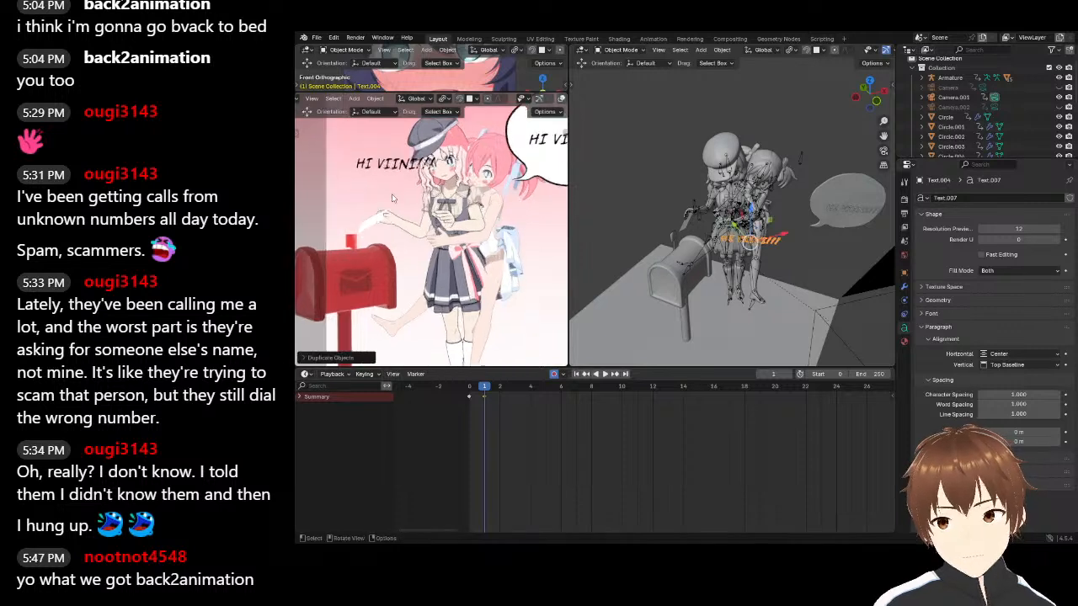
{"action": "key", "text": "s"}
{"action": "left_click", "coordinate": [382, 173]}
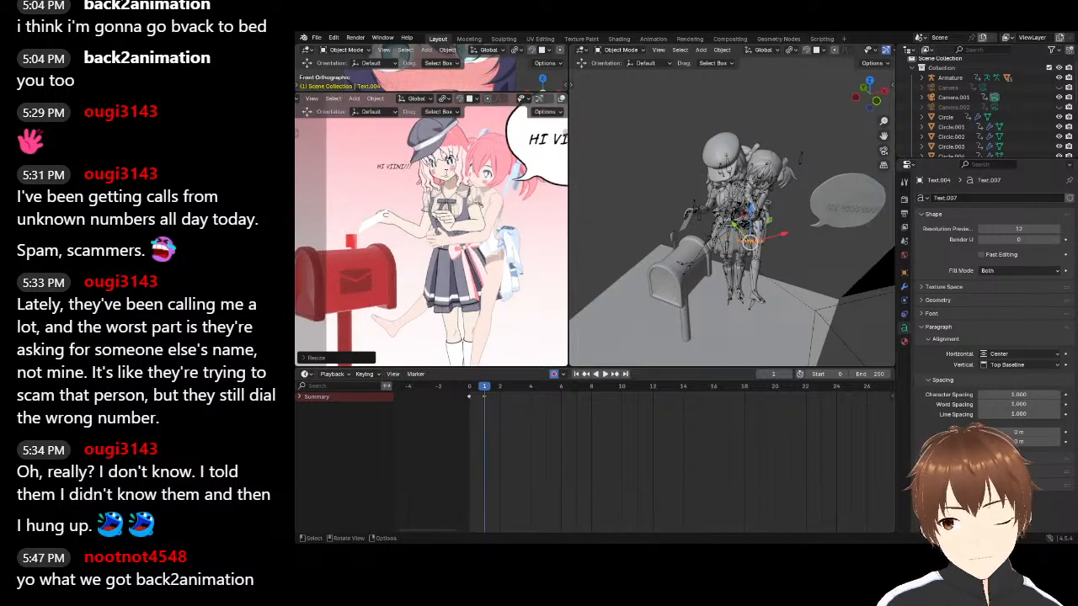
Replace the duplicated text's wording with "OOF..."
{"action": "key", "text": "Tab"}
{"action": "key", "text": "BackSpace"}
{"action": "key", "text": "BackSpace"}
{"action": "key", "text": "BackSpace"}
{"action": "key", "text": "BackSpace"}
{"action": "key", "text": "BackSpace"}
{"action": "key", "text": "BackSpace"}
{"action": "key", "text": "BackSpace"}
{"action": "key", "text": "BackSpace"}
{"action": "key", "text": "BackSpace"}
{"action": "key", "text": "BackSpace"}
{"action": "key", "text": "BackSpace"}
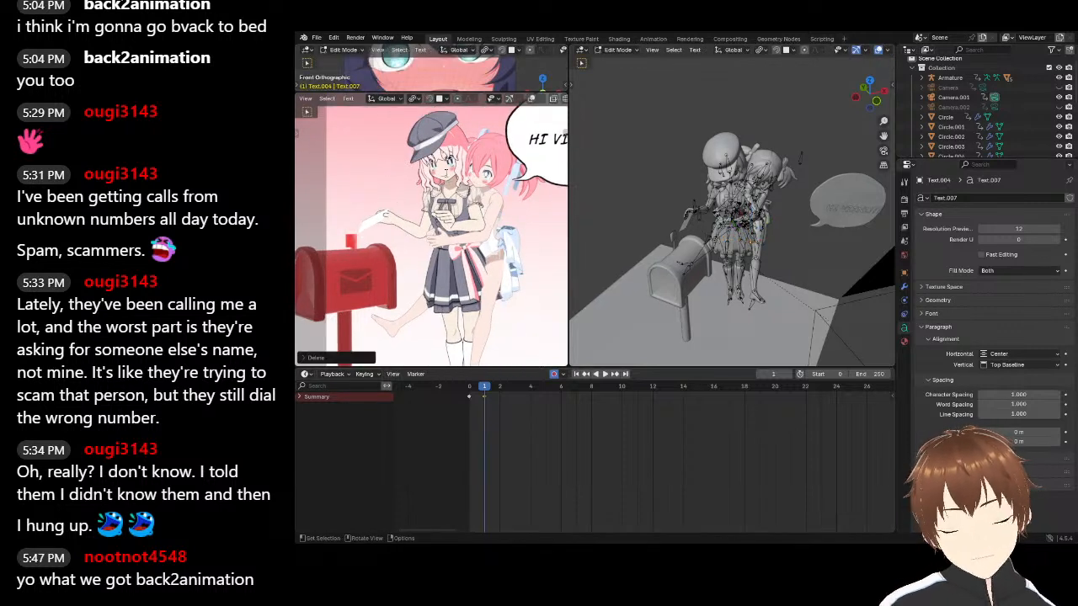
{"action": "type", "text": "DO"}
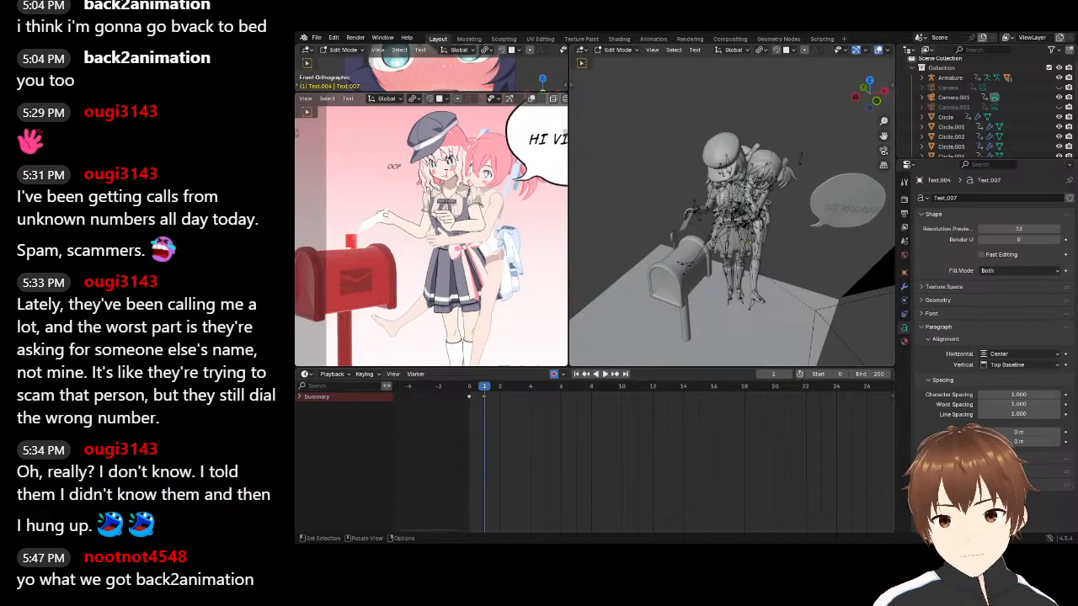
{"action": "type", "text": "F..."}
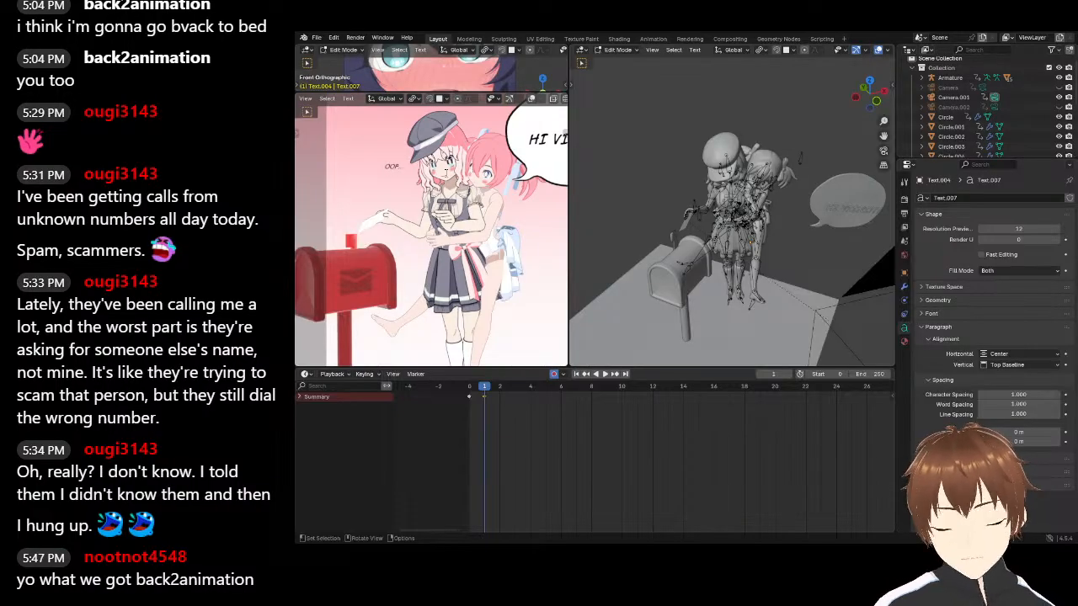
{"action": "key", "text": "Tab"}
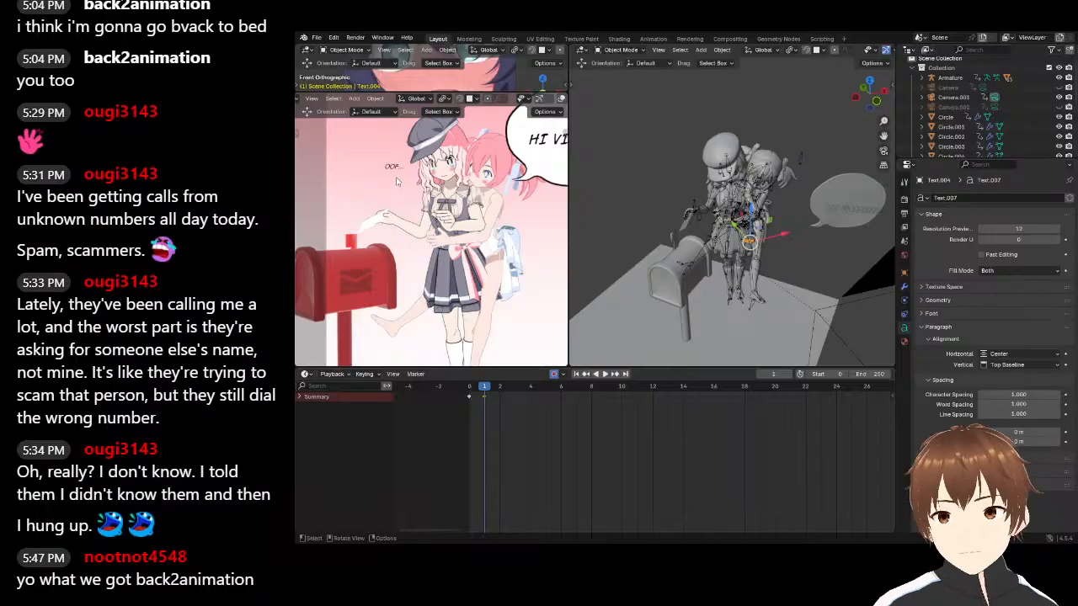
Move the "OOF..." text slightly closer to the hatted girl's face and check it against the whole shot
{"action": "key", "text": "g"}
{"action": "left_click", "coordinate": [408, 187]}
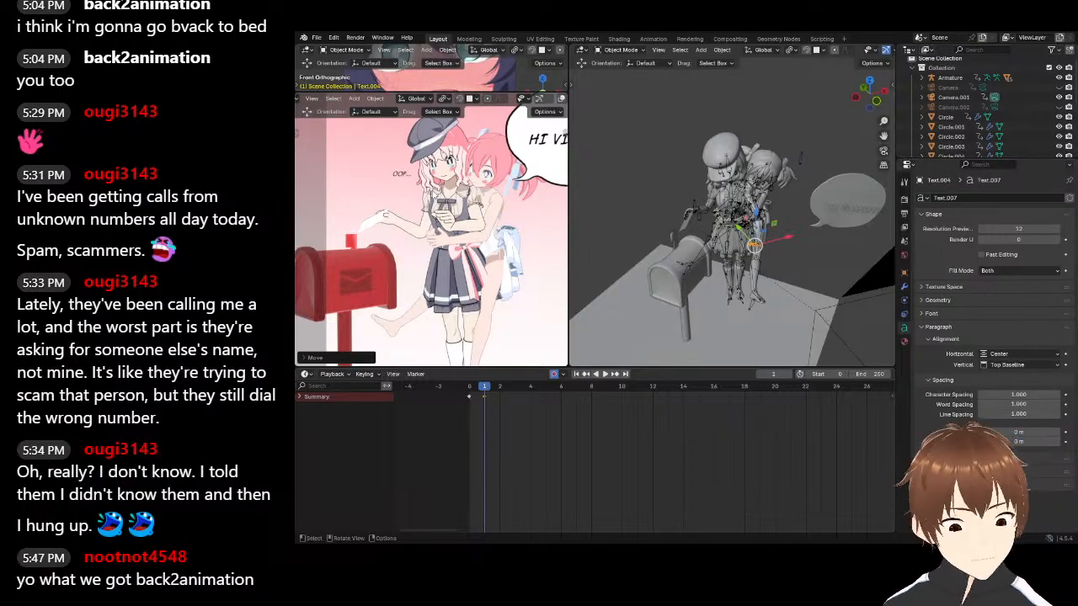
{"action": "scroll", "coordinate": [351, 185], "scroll_direction": "down", "scroll_amount": 3}
{"action": "scroll", "coordinate": [351, 184], "scroll_direction": "up", "scroll_amount": 3}
{"action": "scroll", "coordinate": [360, 187], "scroll_direction": "down", "scroll_amount": 3}
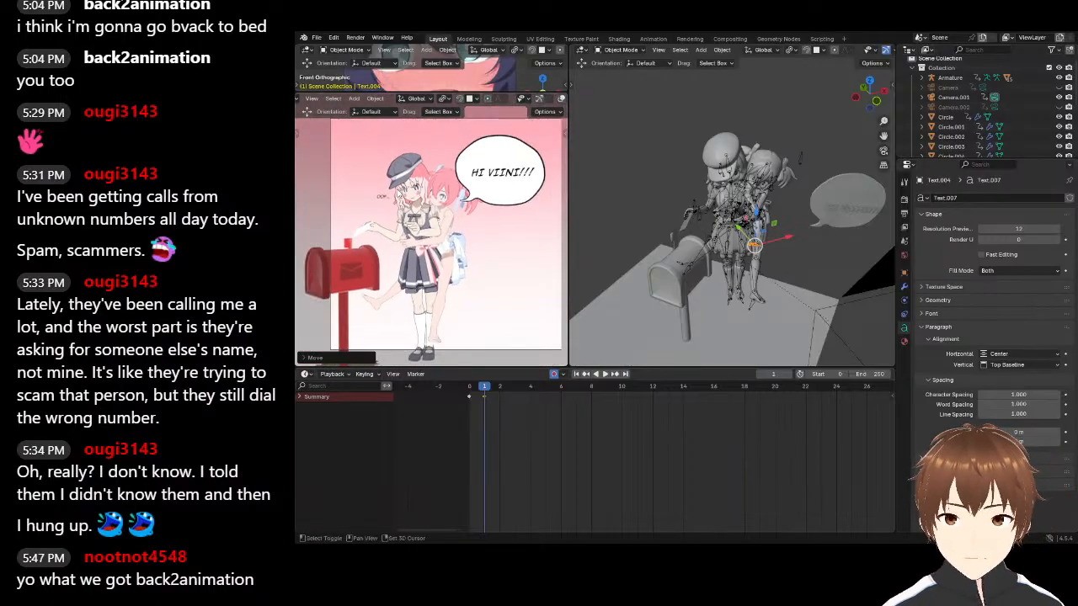
Save the project with the added "OOF..." caption
{"action": "left_click", "coordinate": [317, 39]}
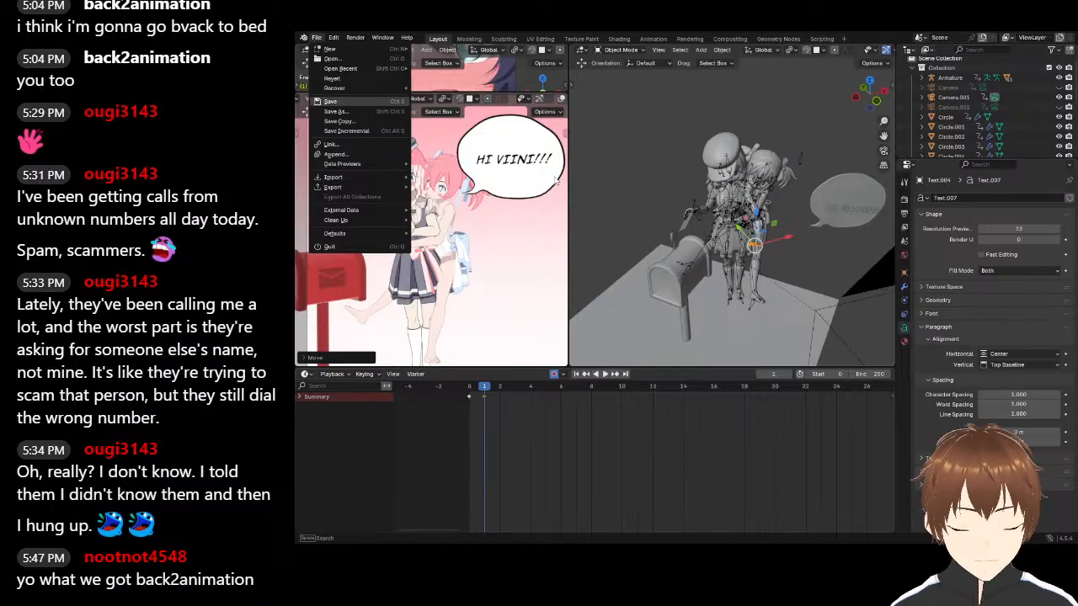
{"action": "key", "text": "ctrl+s"}
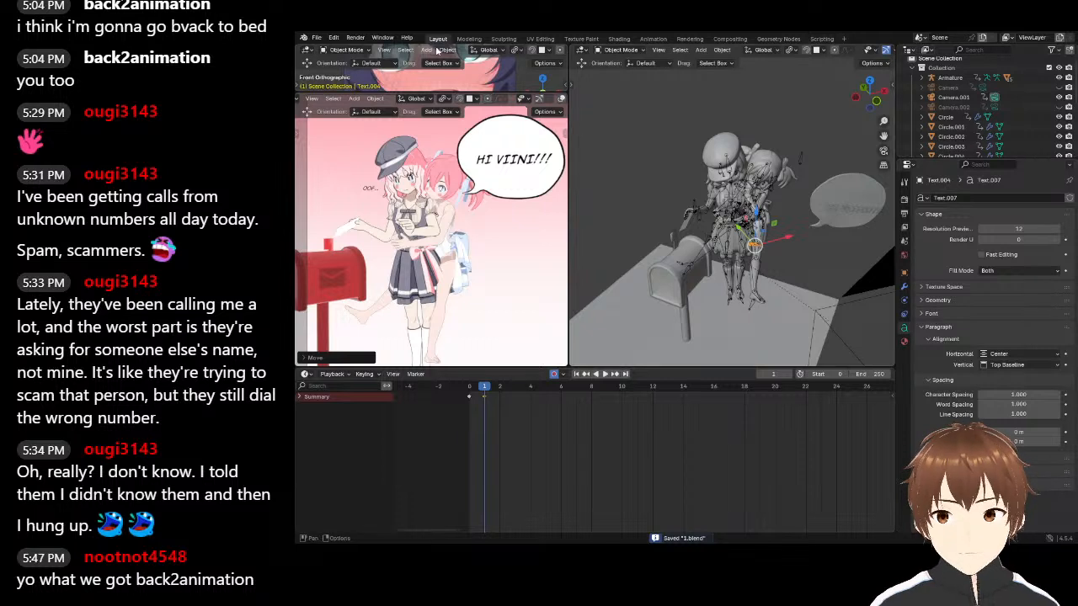
{"action": "key", "text": "ctrl+s"}
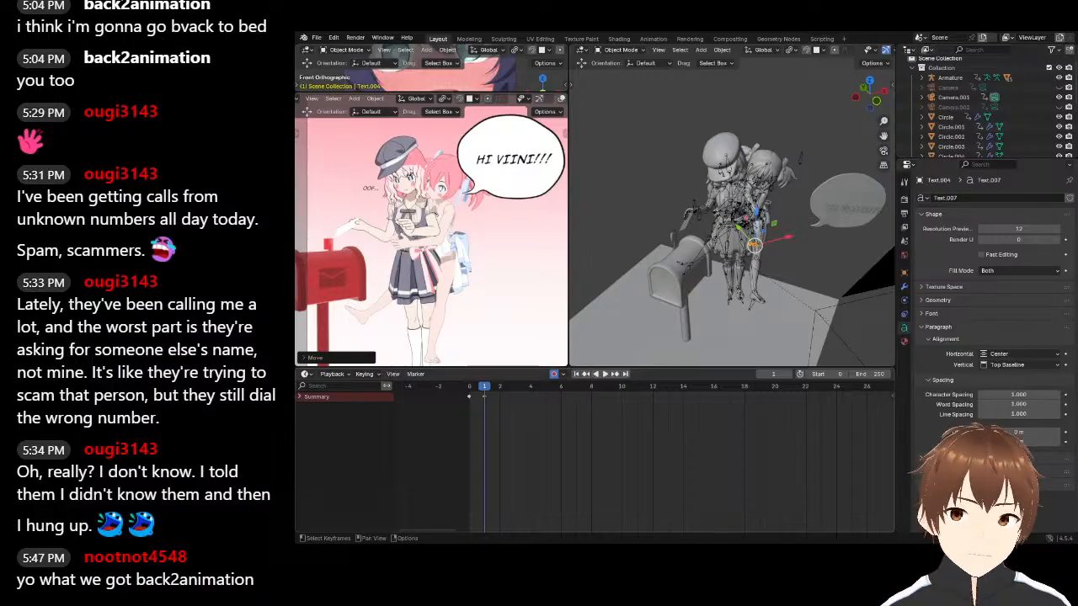
{"action": "left_click", "coordinate": [749, 82]}
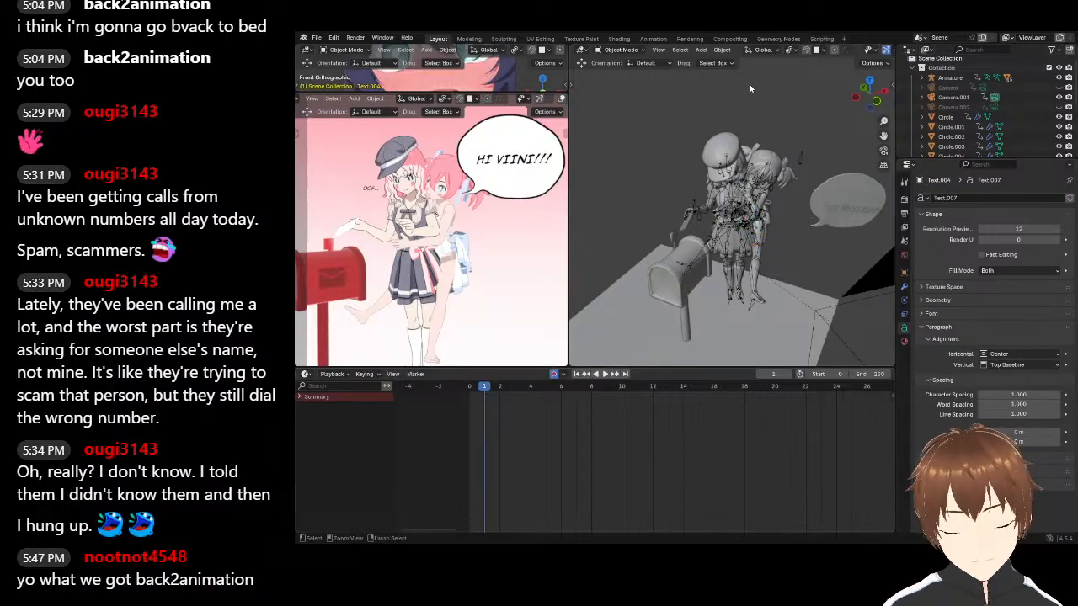
{"action": "key", "text": "ctrl+v"}
{"action": "scroll", "coordinate": [781, 200], "scroll_direction": "down", "scroll_amount": 4}
{"action": "middle_click_drag", "start_coordinate": [776, 199], "coordinate": [763, 109]}
{"action": "scroll", "coordinate": [789, 149], "scroll_direction": "up", "scroll_amount": 3}
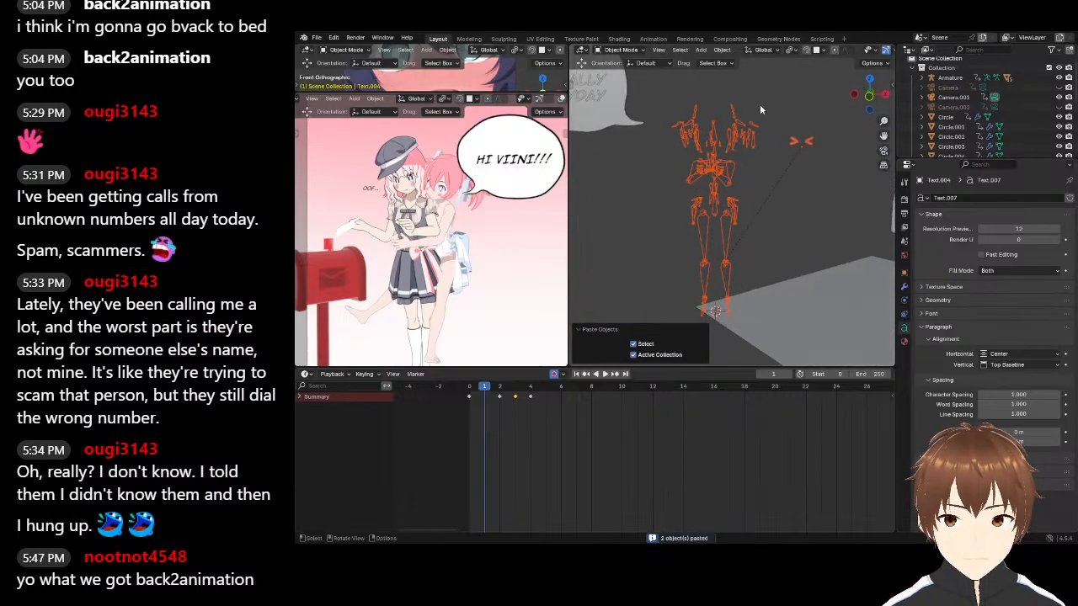
{"action": "key", "text": "ctrl+z"}
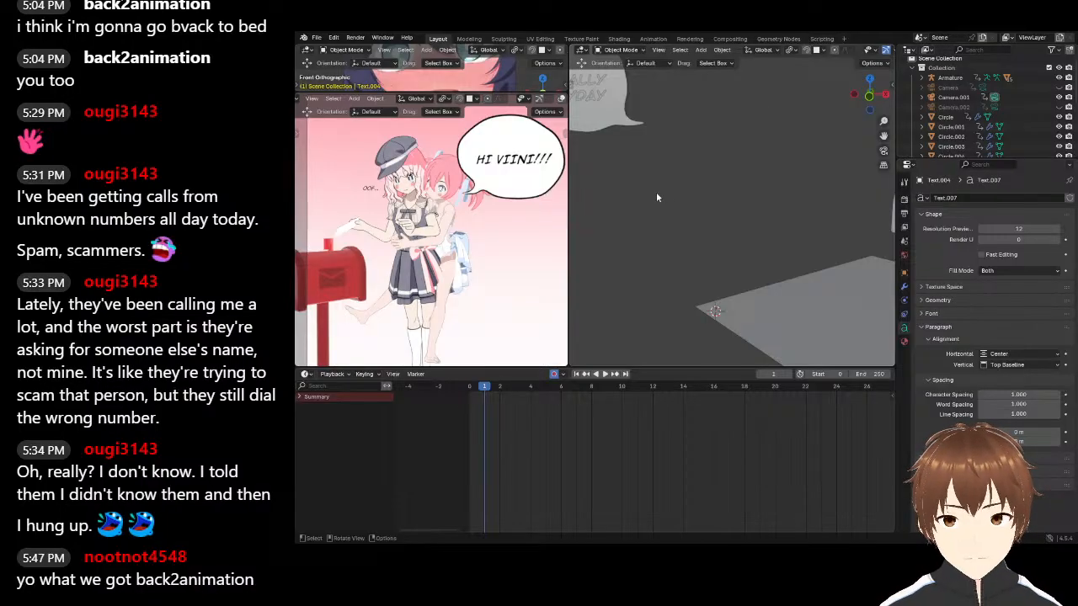
Paste the copied >< eyes object on its own into the scene and select it
{"action": "key", "text": "ctrl+v"}
{"action": "scroll", "coordinate": [684, 190], "scroll_direction": "down", "scroll_amount": 2}
{"action": "middle_click_drag", "start_coordinate": [736, 184], "coordinate": [643, 219], "text": "shift"}
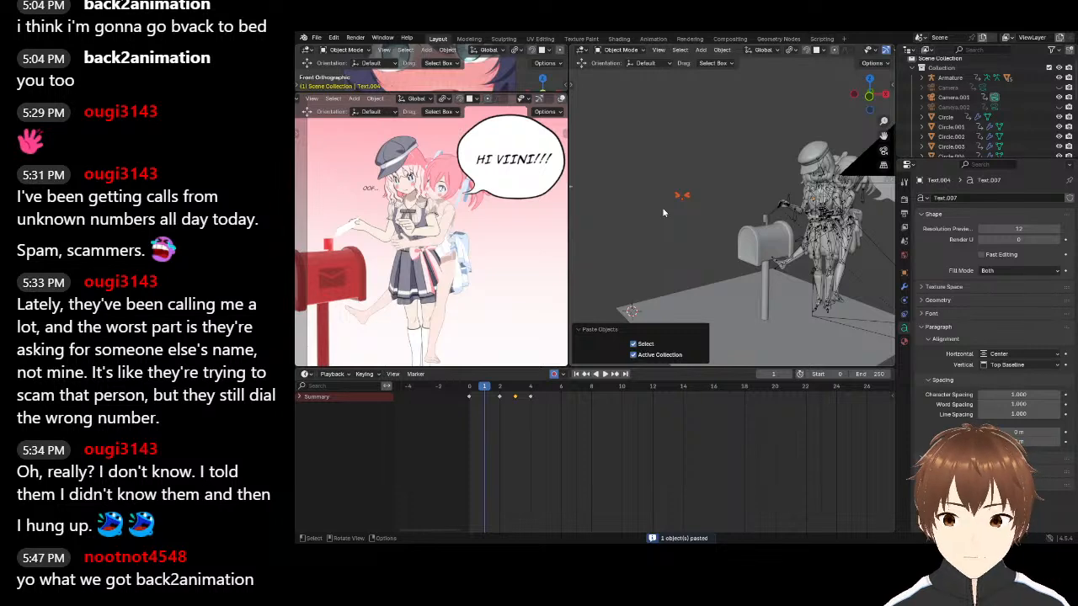
{"action": "left_click", "coordinate": [686, 195]}
{"action": "scroll", "coordinate": [686, 193], "scroll_direction": "up", "scroll_amount": 2}
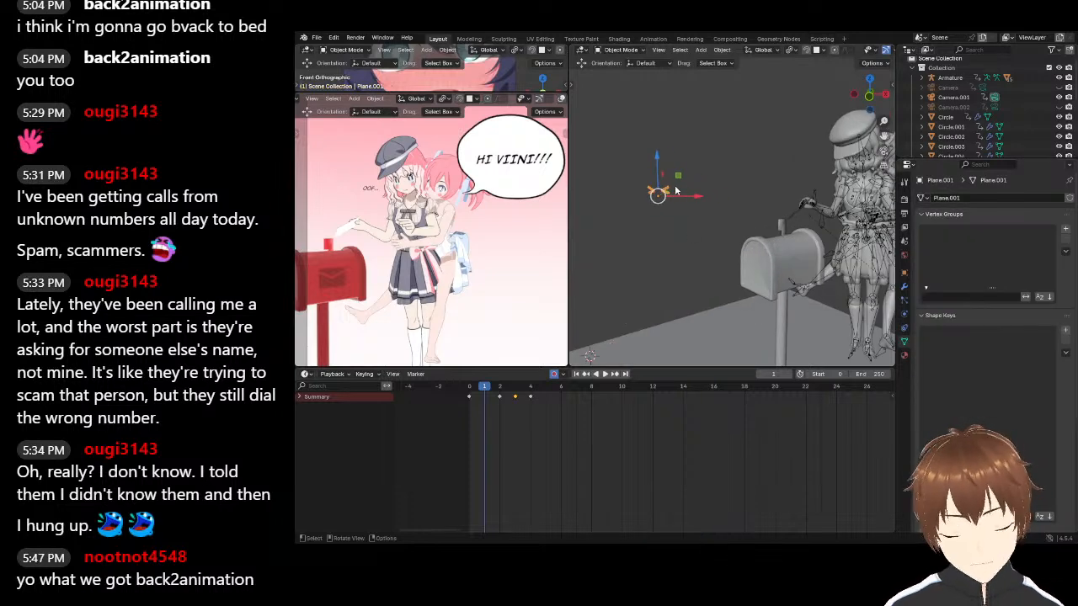
Move the >< eyes object across the scene onto the pink-haired girl's face
{"action": "middle_click_drag", "start_coordinate": [678, 191], "coordinate": [685, 245]}
{"action": "key", "text": "g"}
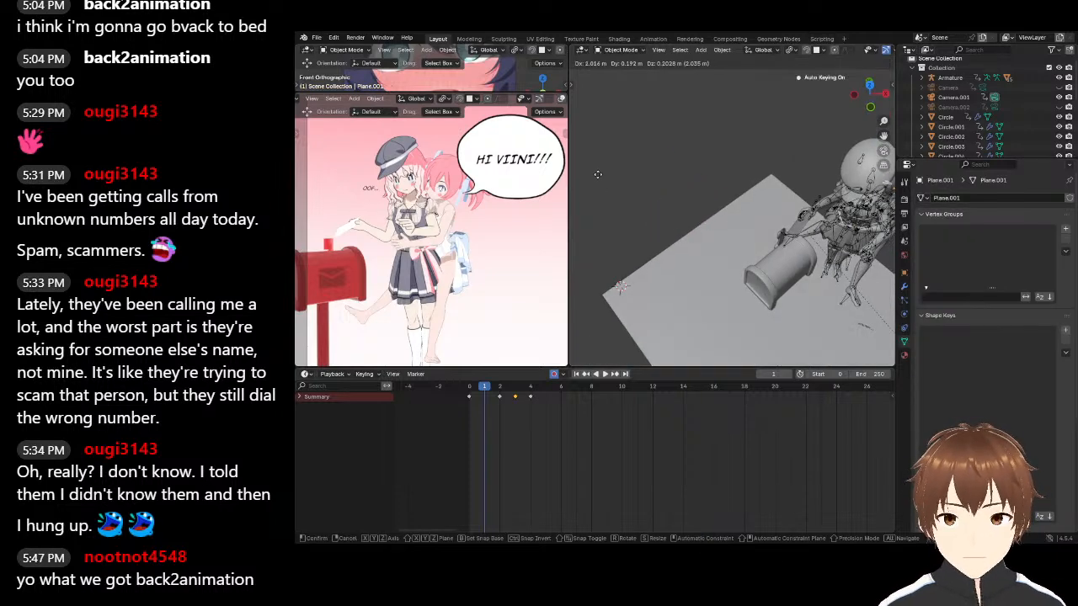
{"action": "left_click", "coordinate": [596, 176]}
{"action": "key", "text": "KP_Decimal"}
{"action": "middle_click_drag", "start_coordinate": [640, 183], "coordinate": [657, 217]}
{"action": "scroll", "coordinate": [815, 203], "scroll_direction": "down", "scroll_amount": 5}
{"action": "key", "text": "g"}
{"action": "left_click", "coordinate": [815, 200]}
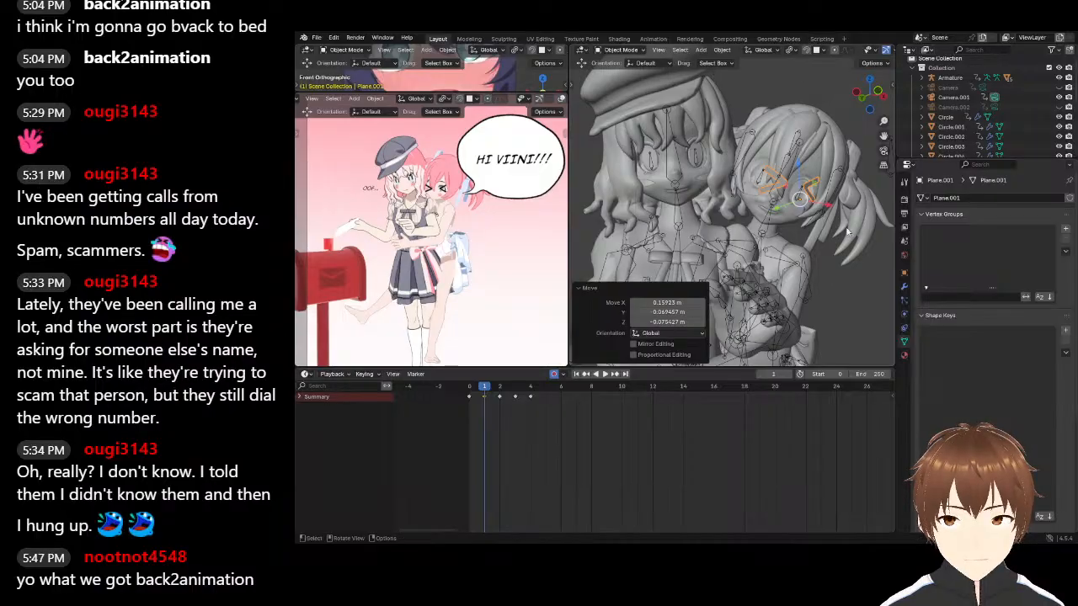
Move the >< eyes over the pink-haired girl's eye sockets and rotate them to follow the tilt of her head
{"action": "scroll", "coordinate": [817, 202], "scroll_direction": "up", "scroll_amount": 3}
{"action": "middle_click_drag", "start_coordinate": [813, 206], "coordinate": [738, 264]}
{"action": "scroll", "coordinate": [758, 215], "scroll_direction": "down", "scroll_amount": 2}
{"action": "key", "text": "g"}
{"action": "left_click", "coordinate": [725, 231]}
{"action": "key", "text": "r"}
{"action": "left_click", "coordinate": [823, 221]}
Fine-tune the >< eyes' fit on the face, shifting them and rotating them about 4.7° in the view
{"action": "middle_click_drag", "start_coordinate": [823, 223], "coordinate": [801, 200]}
{"action": "key", "text": "g"}
{"action": "left_click", "coordinate": [773, 223]}
{"action": "key", "text": "r"}
{"action": "left_click", "coordinate": [881, 183]}
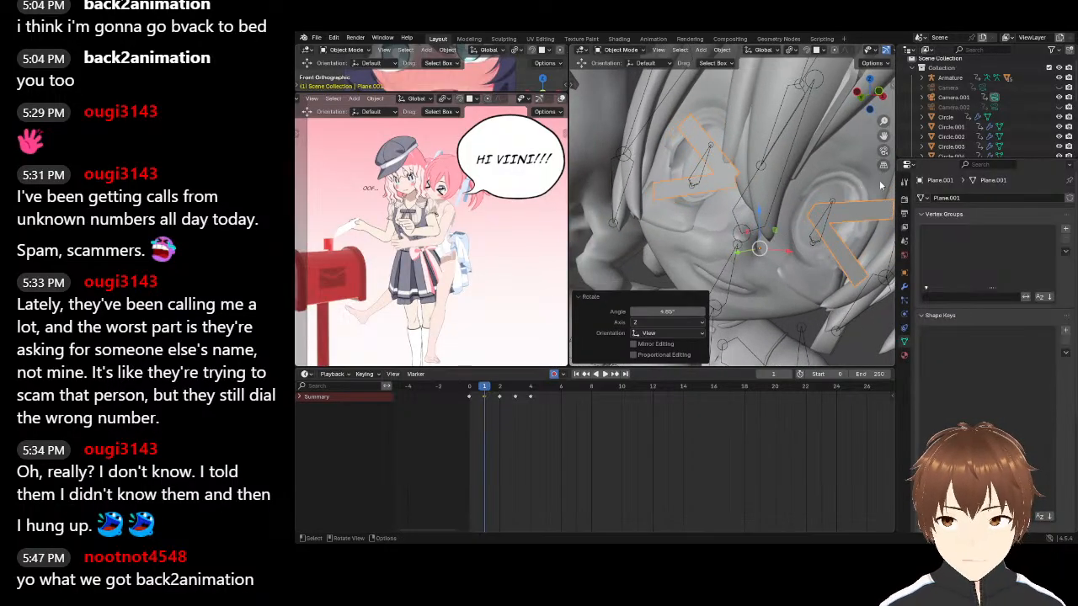
{"action": "mouse_move", "coordinate": [839, 203]}
{"action": "middle_mouse_down"}
{"action": "mouse_move", "coordinate": [741, 185]}
{"action": "mouse_move", "coordinate": [854, 193]}
{"action": "middle_mouse_up"}
{"action": "key", "text": "g"}
{"action": "left_click", "coordinate": [855, 196]}
Select the pink-haired girl's head mesh and set its "pull lash back" shape key to 1.000
{"action": "left_click", "coordinate": [620, 50]}
{"action": "left_click", "coordinate": [851, 134]}
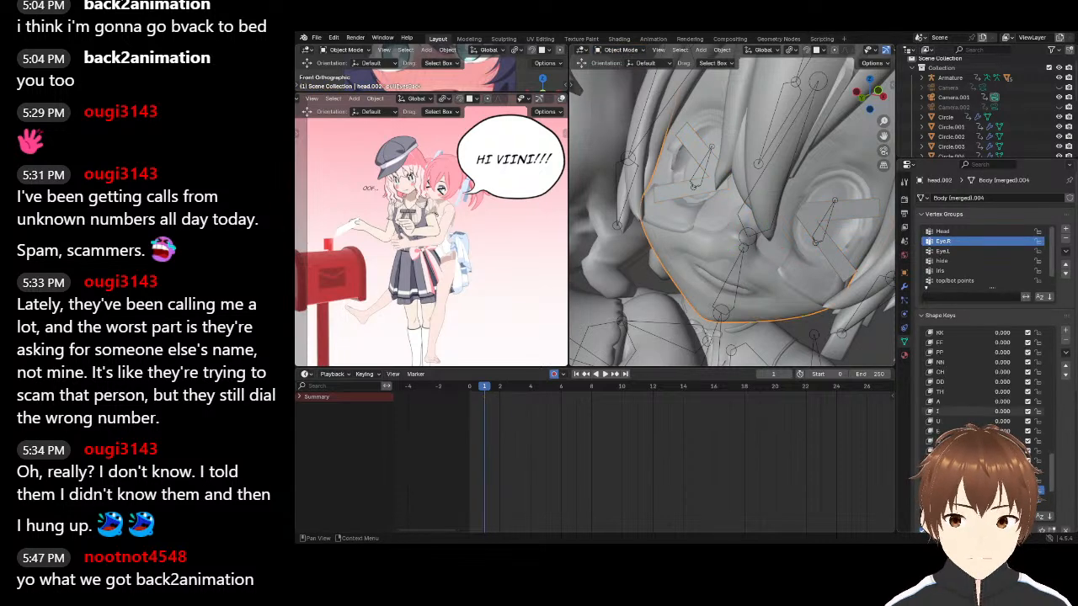
{"action": "scroll", "coordinate": [973, 412], "scroll_direction": "down", "scroll_amount": 7}
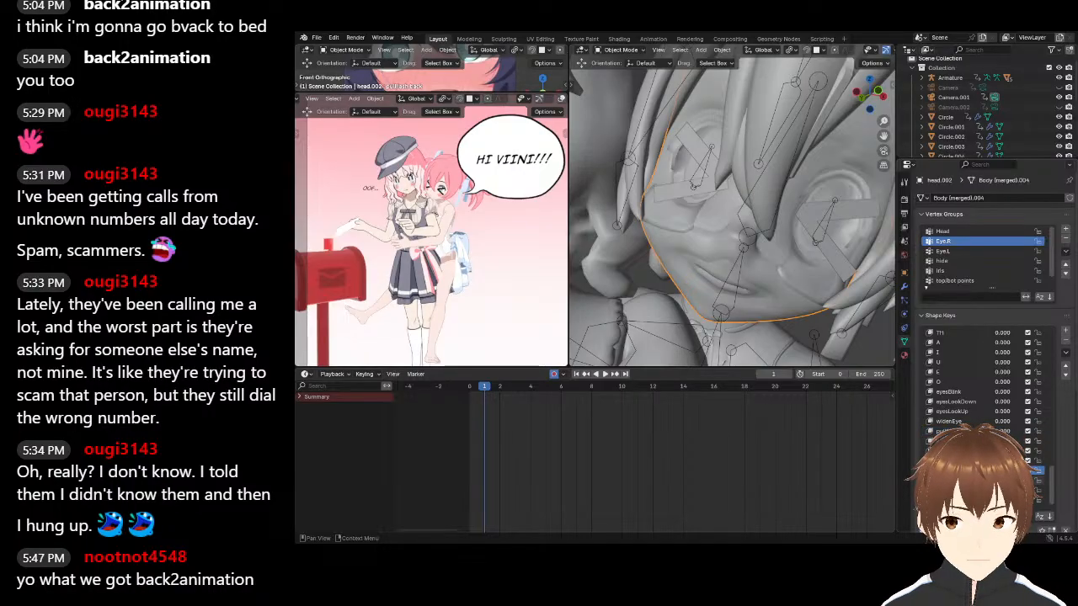
{"action": "scroll", "coordinate": [977, 379], "scroll_direction": "down", "scroll_amount": 3}
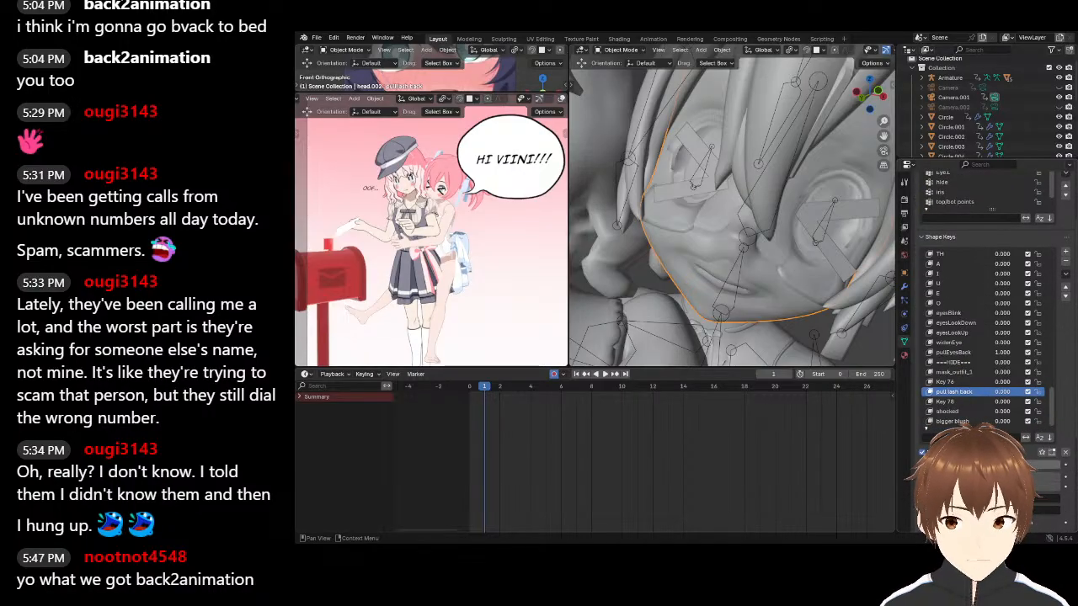
{"action": "left_click_drag", "start_coordinate": [985, 465], "coordinate": [1052, 465]}
Set the head's eyeBlinkRight and eyeBlinkLeft shape keys to 1.000 to close both eyes behind the >< eyes
{"action": "scroll", "coordinate": [962, 347], "scroll_direction": "up", "scroll_amount": 3}
{"action": "scroll", "coordinate": [964, 345], "scroll_direction": "up", "scroll_amount": 10}
{"action": "scroll", "coordinate": [962, 333], "scroll_direction": "up", "scroll_amount": 12}
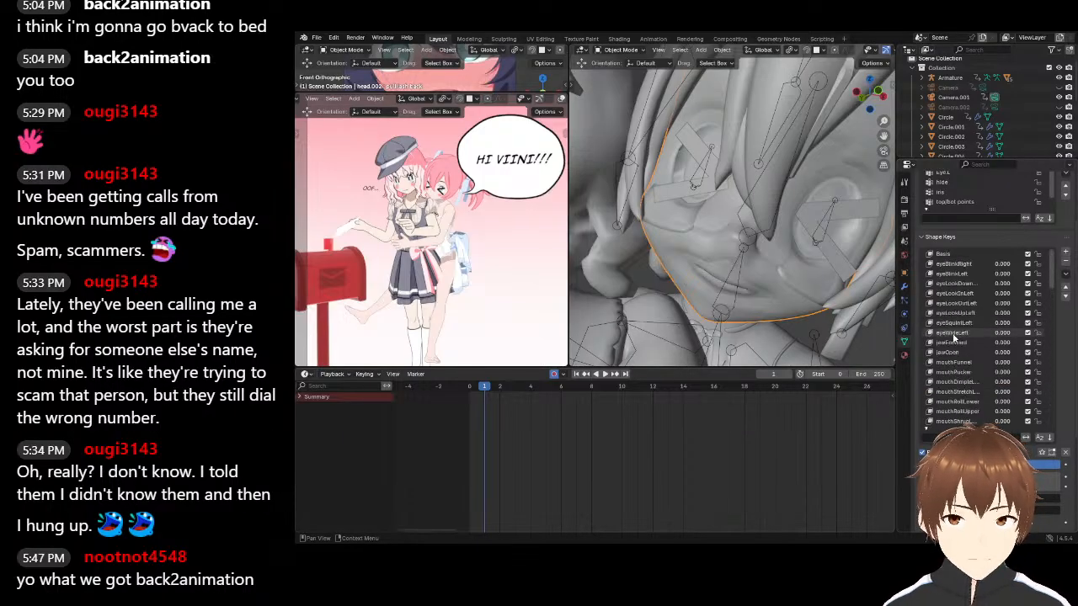
{"action": "left_click", "coordinate": [965, 263]}
{"action": "left_click_drag", "start_coordinate": [1002, 263], "coordinate": [1053, 264]}
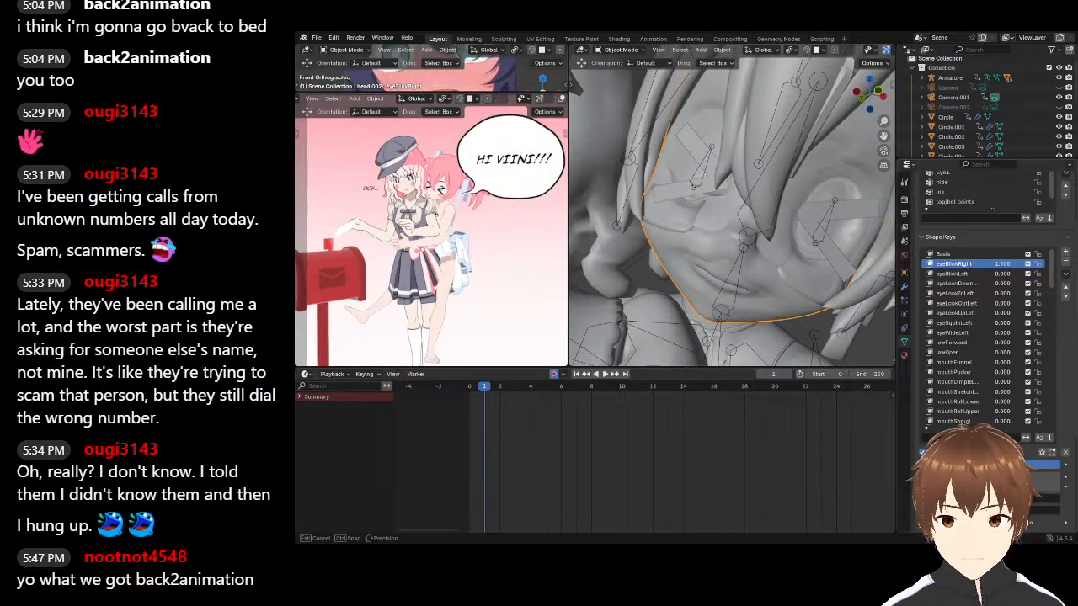
{"action": "left_click", "coordinate": [953, 274]}
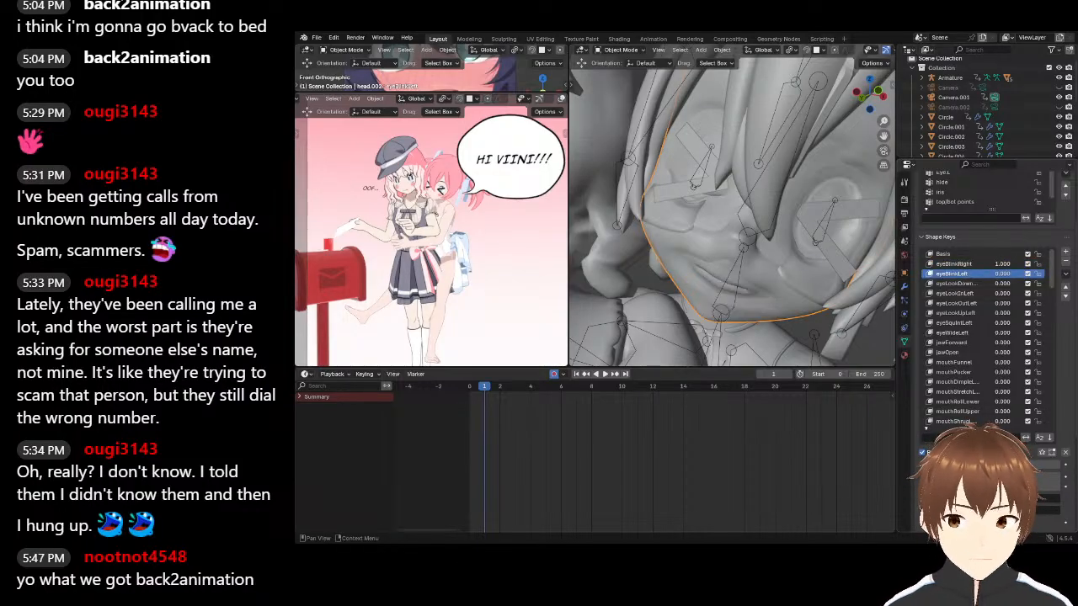
{"action": "left_click_drag", "start_coordinate": [981, 464], "coordinate": [1058, 464]}
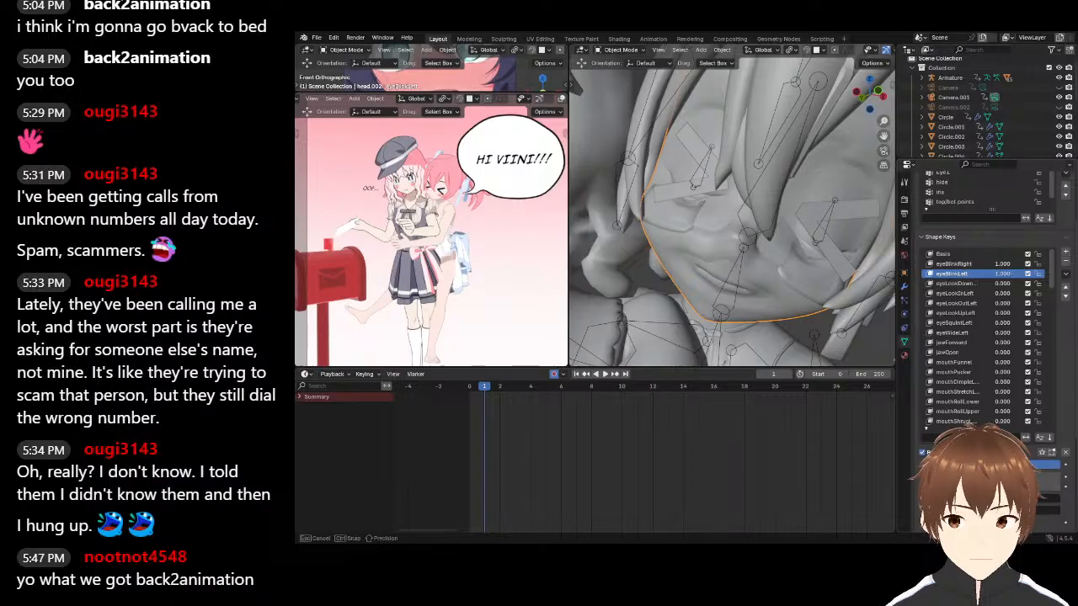
Switch the large viewport to rendered shading and view the pink-haired girl's face from another angle
{"action": "scroll", "coordinate": [876, 50], "scroll_direction": "down", "scroll_amount": 3}
{"action": "left_click", "coordinate": [878, 51]}
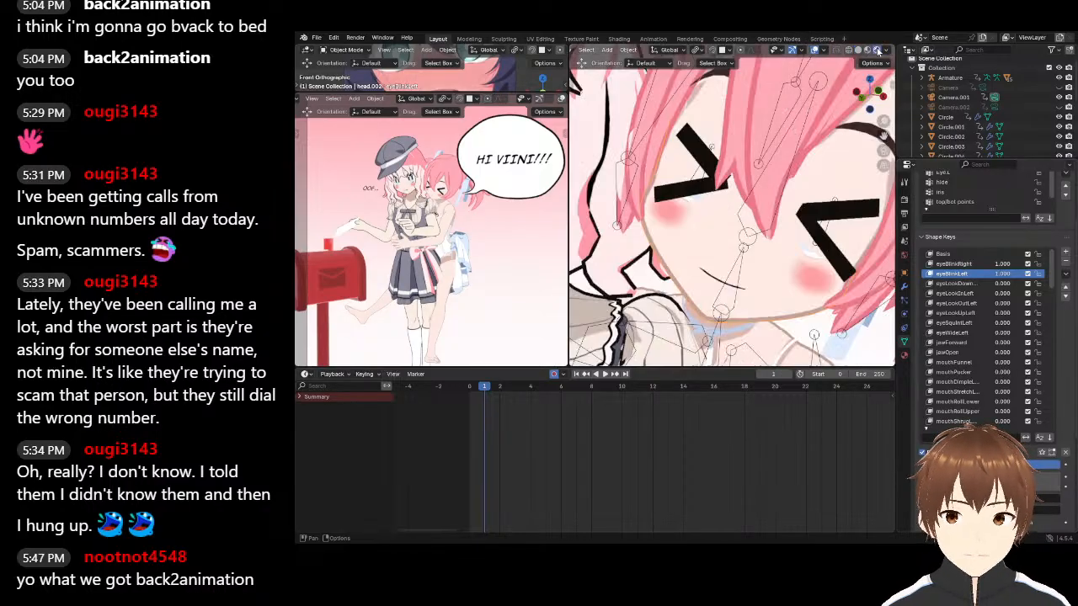
{"action": "middle_click_drag", "start_coordinate": [826, 254], "coordinate": [800, 209]}
Try out the head's mask_outfit_1 and neighbouring numbered shape keys to see whether they affect the leftover visible eye parts
{"action": "scroll", "coordinate": [1041, 310], "scroll_direction": "down", "scroll_amount": 6}
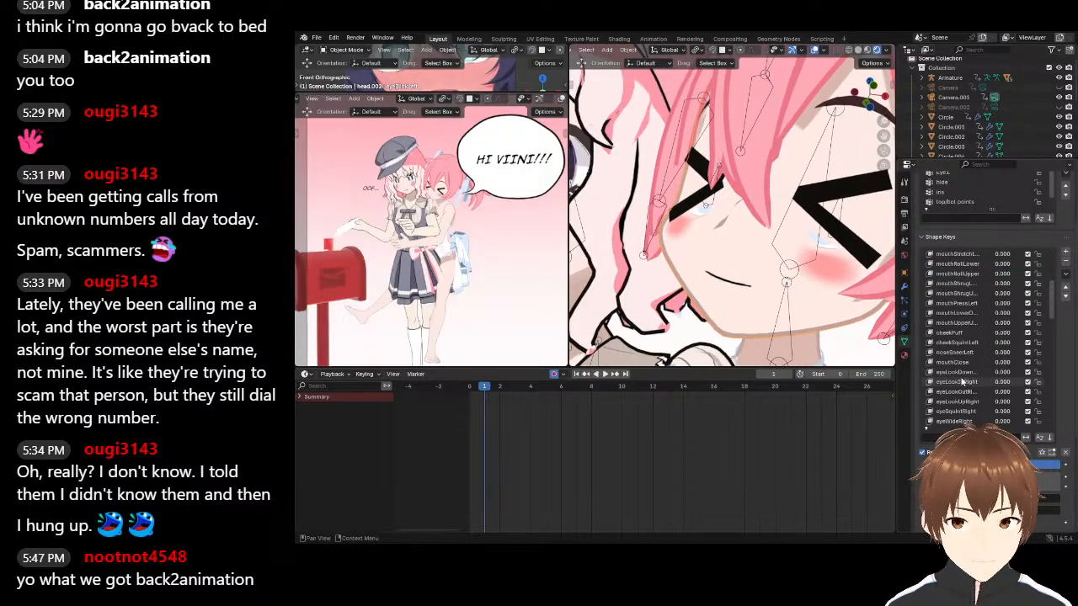
{"action": "left_click_drag", "start_coordinate": [1051, 312], "coordinate": [1049, 436]}
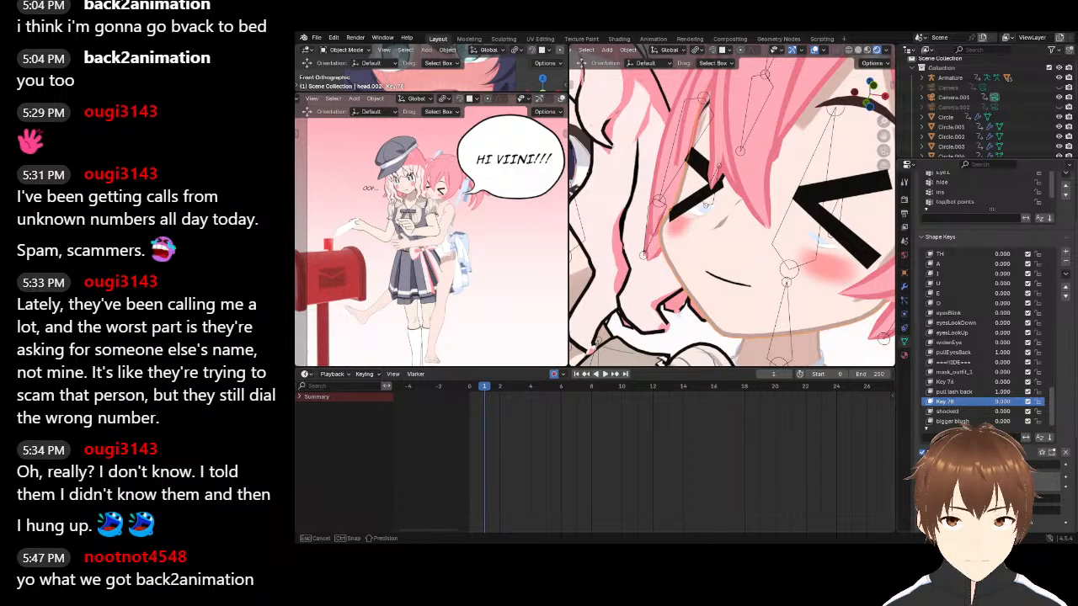
{"action": "left_click", "coordinate": [950, 392]}
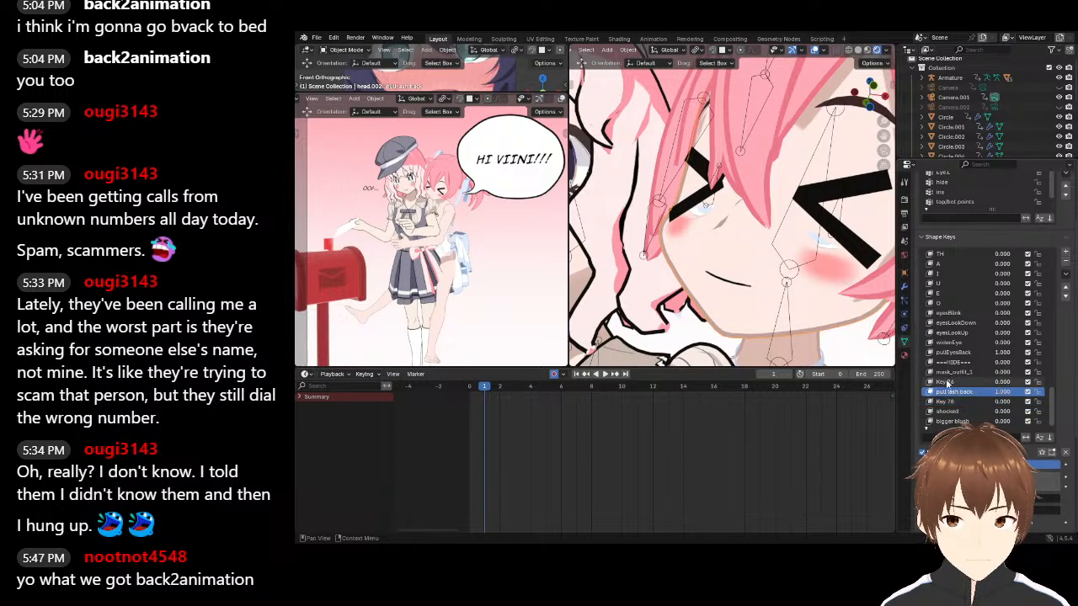
{"action": "left_click", "coordinate": [946, 382]}
{"action": "mouse_move", "coordinate": [1003, 382]}
{"action": "left_mouse_down"}
{"action": "mouse_move", "coordinate": [1019, 382]}
{"action": "mouse_move", "coordinate": [1000, 382]}
{"action": "left_mouse_up"}
{"action": "left_click", "coordinate": [954, 372]}
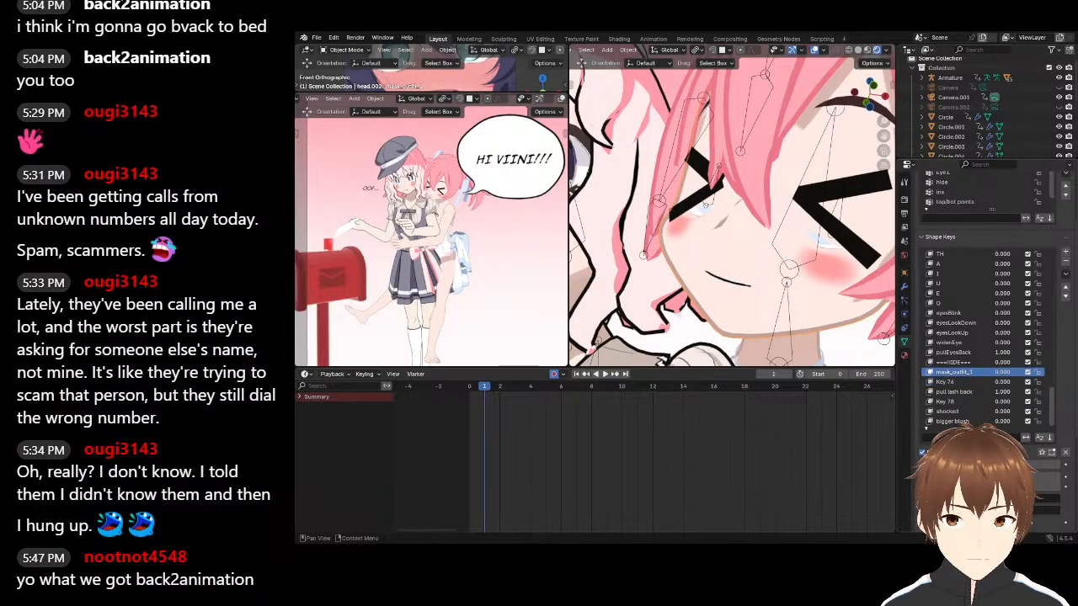
{"action": "left_click_drag", "start_coordinate": [1002, 372], "coordinate": [997, 372]}
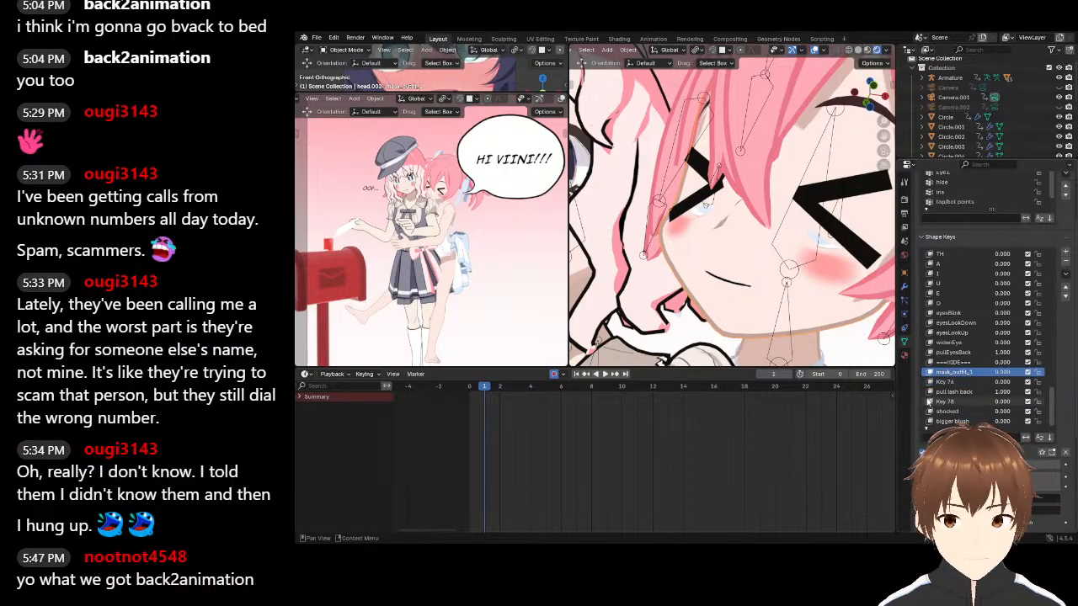
{"action": "left_click", "coordinate": [950, 402]}
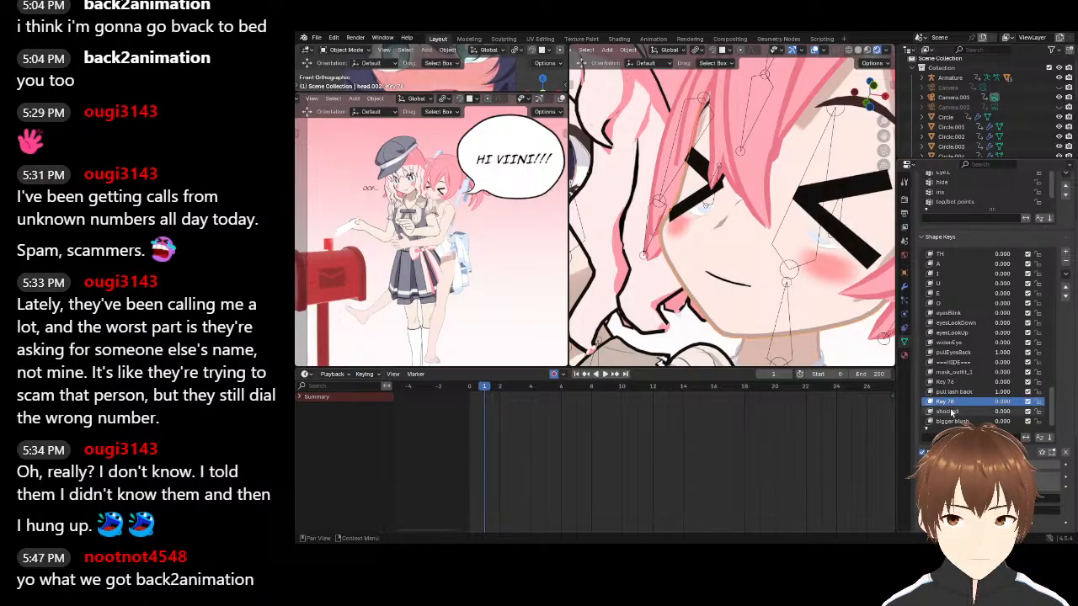
Set the head's pullEyesBack shape key to 1.000 and inspect the face closely in the camera view
{"action": "scroll", "coordinate": [953, 411], "scroll_direction": "up", "scroll_amount": 8}
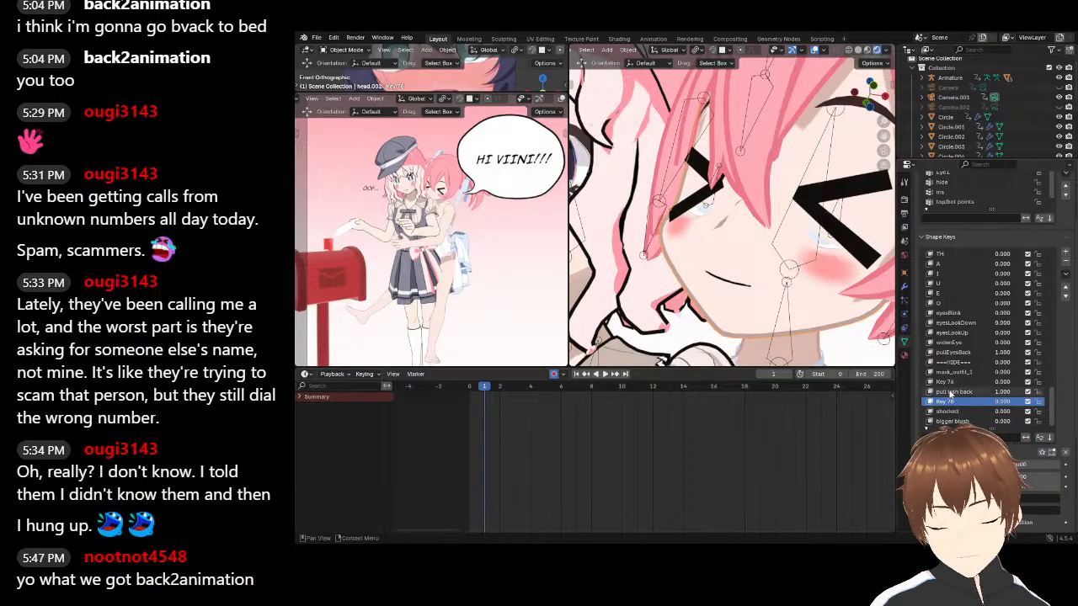
{"action": "scroll", "coordinate": [942, 352], "scroll_direction": "up", "scroll_amount": 12}
{"action": "middle_click_drag", "start_coordinate": [674, 110], "coordinate": [552, 290]}
{"action": "scroll", "coordinate": [415, 229], "scroll_direction": "up", "scroll_amount": 5}
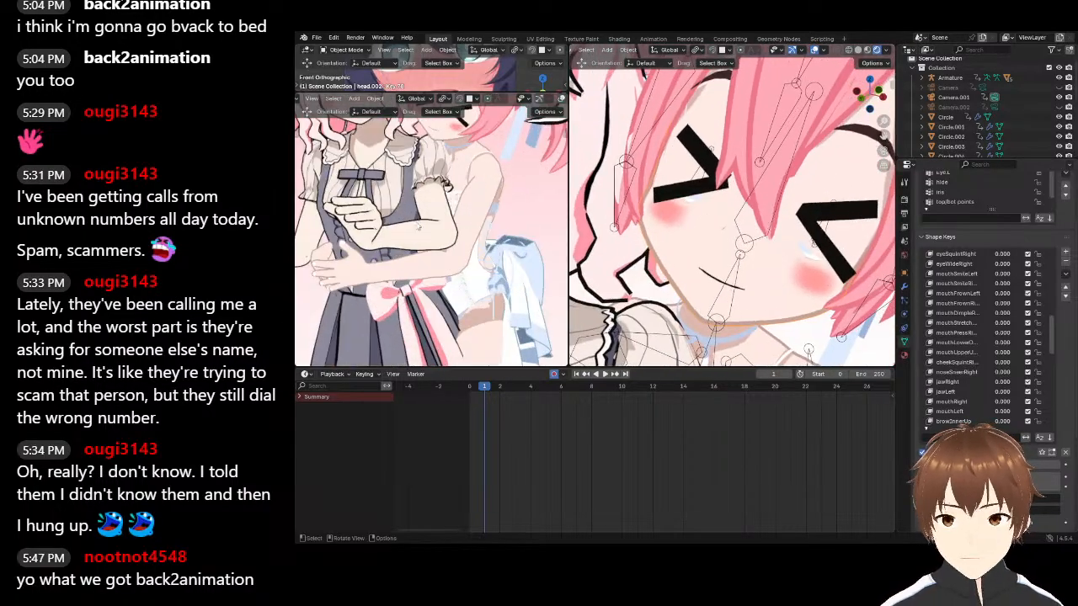
{"action": "middle_click_drag", "start_coordinate": [463, 161], "coordinate": [476, 240], "text": "shift"}
{"action": "scroll", "coordinate": [475, 240], "scroll_direction": "up", "scroll_amount": 5}
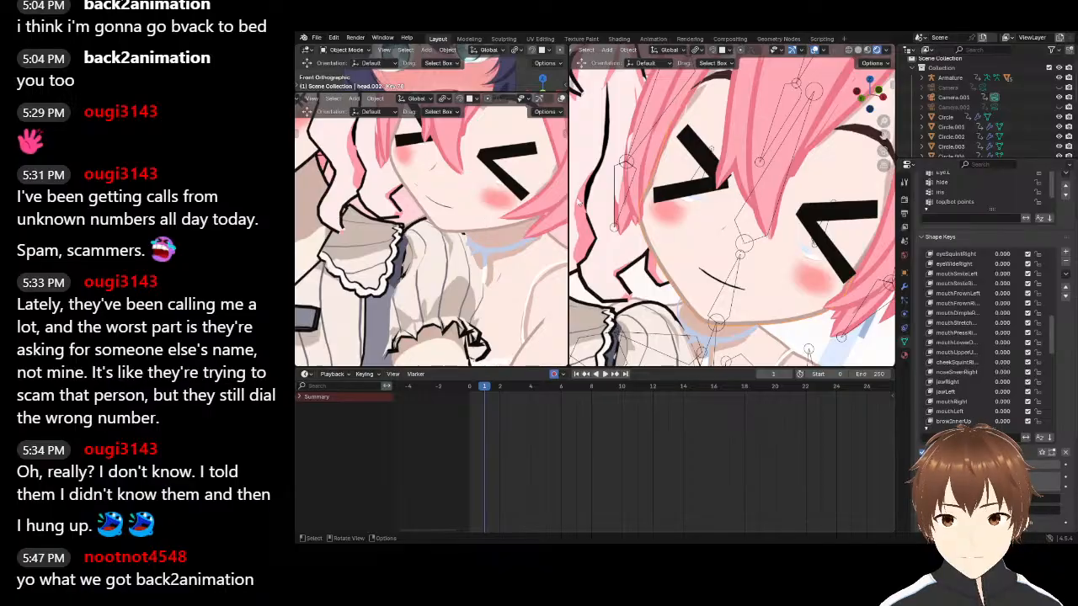
{"action": "scroll", "coordinate": [540, 201], "scroll_direction": "up", "scroll_amount": 2}
{"action": "scroll", "coordinate": [981, 368], "scroll_direction": "down", "scroll_amount": 10}
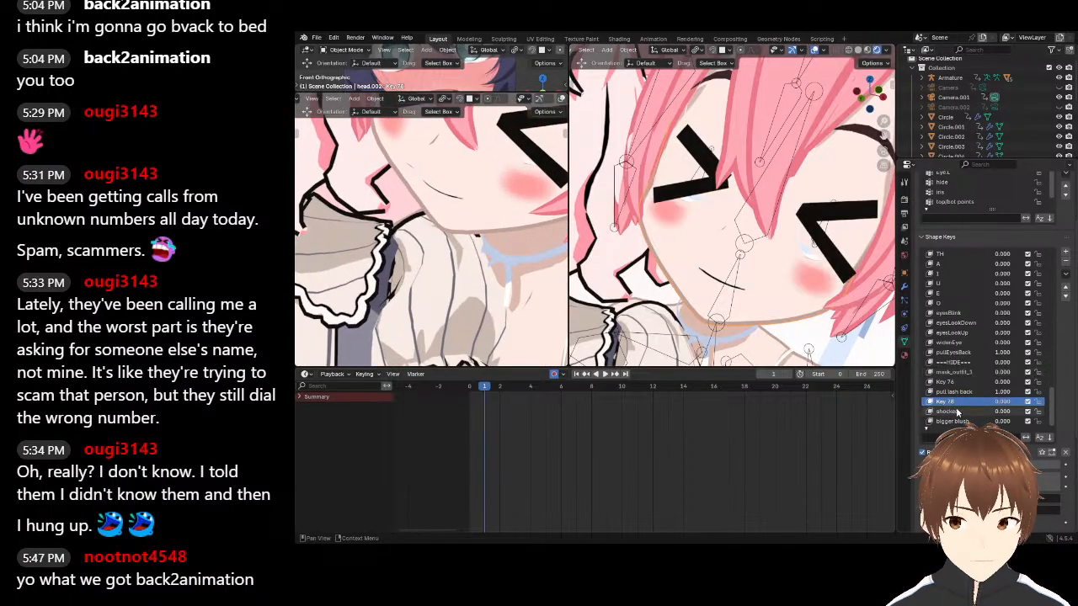
Make pull lash back the active shape key and switch the pink-haired girl's head mesh to Sculpt Mode
{"action": "left_click", "coordinate": [960, 421]}
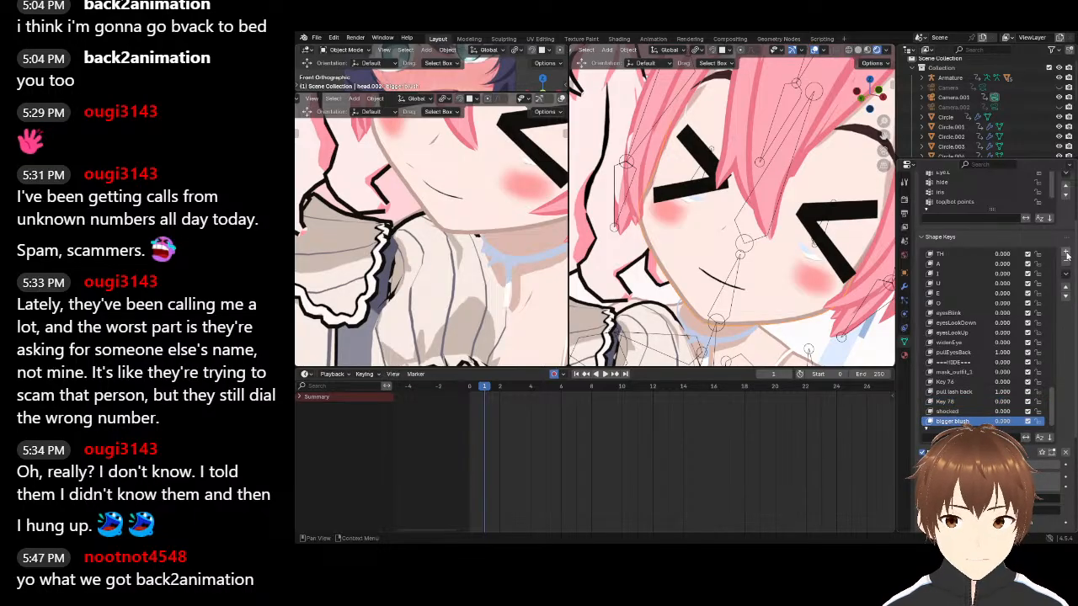
{"action": "left_click", "coordinate": [968, 393]}
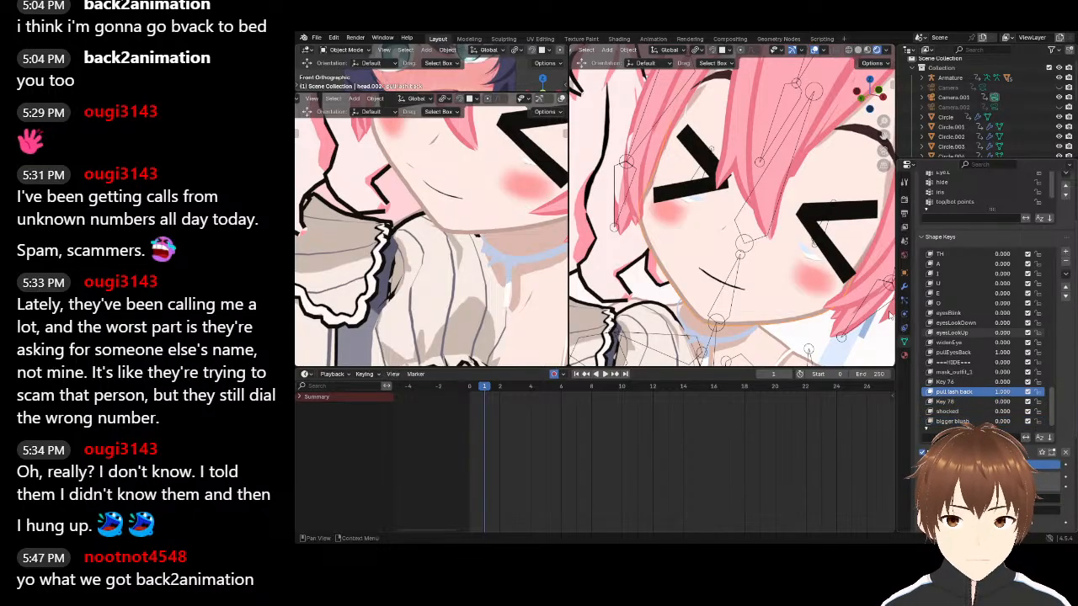
{"action": "left_click", "coordinate": [621, 49]}
{"action": "left_click", "coordinate": [628, 86]}
{"action": "scroll", "coordinate": [779, 240], "scroll_direction": "up", "scroll_amount": 4}
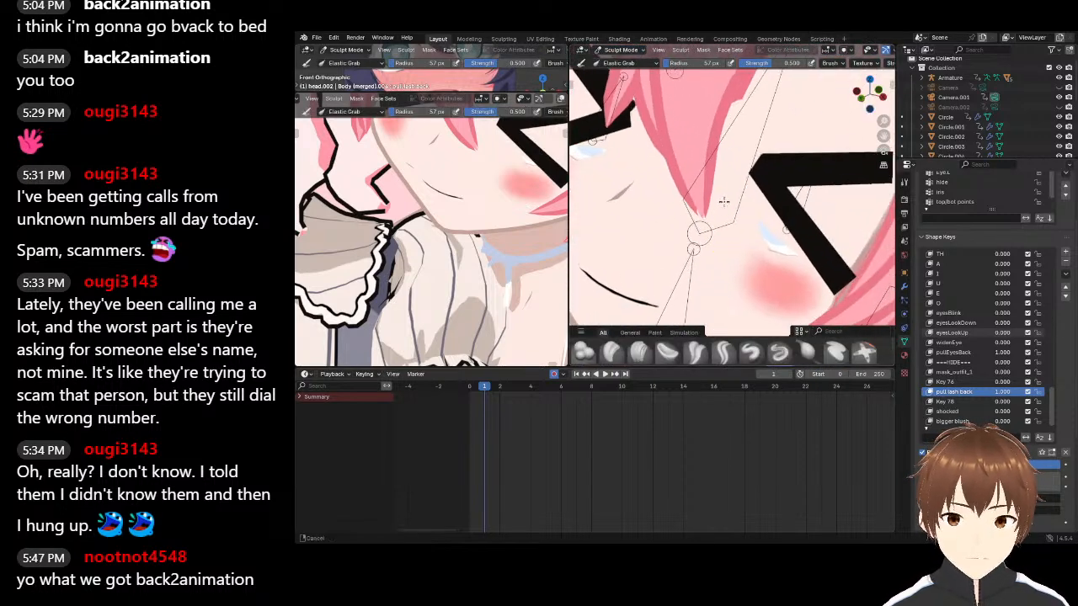
Try to pull the leftover eye pieces under the > shape with Elastic Grab, turning on Topology auto-masking for the brush
{"action": "mouse_move", "coordinate": [778, 238]}
{"action": "left_mouse_down"}
{"action": "mouse_move", "coordinate": [918, 126]}
{"action": "mouse_move", "coordinate": [749, 239]}
{"action": "left_mouse_up"}
{"action": "key", "text": "ctrl+z"}
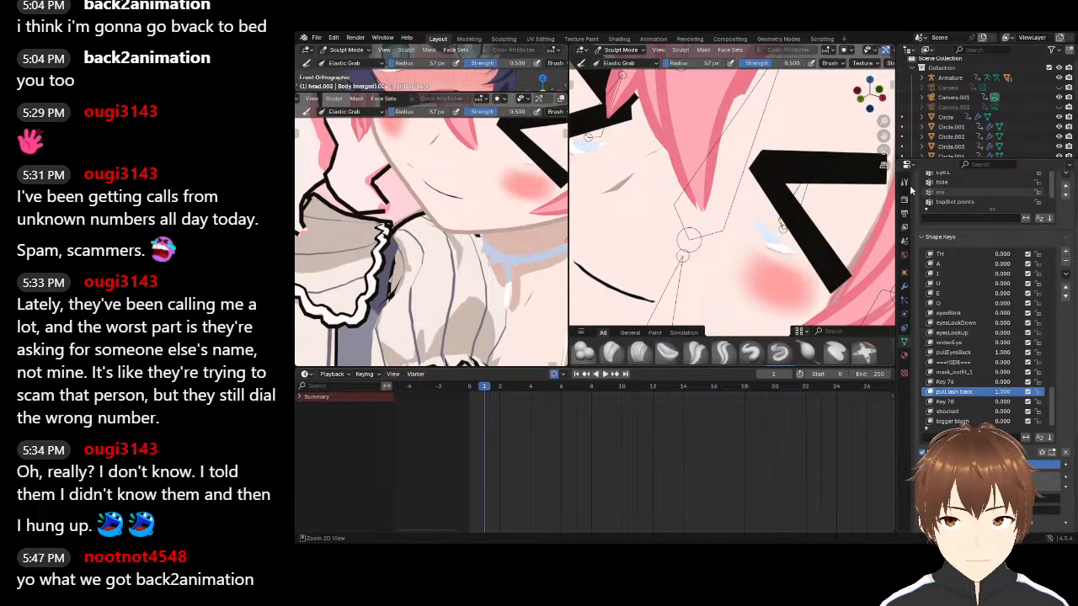
{"action": "left_click", "coordinate": [833, 64]}
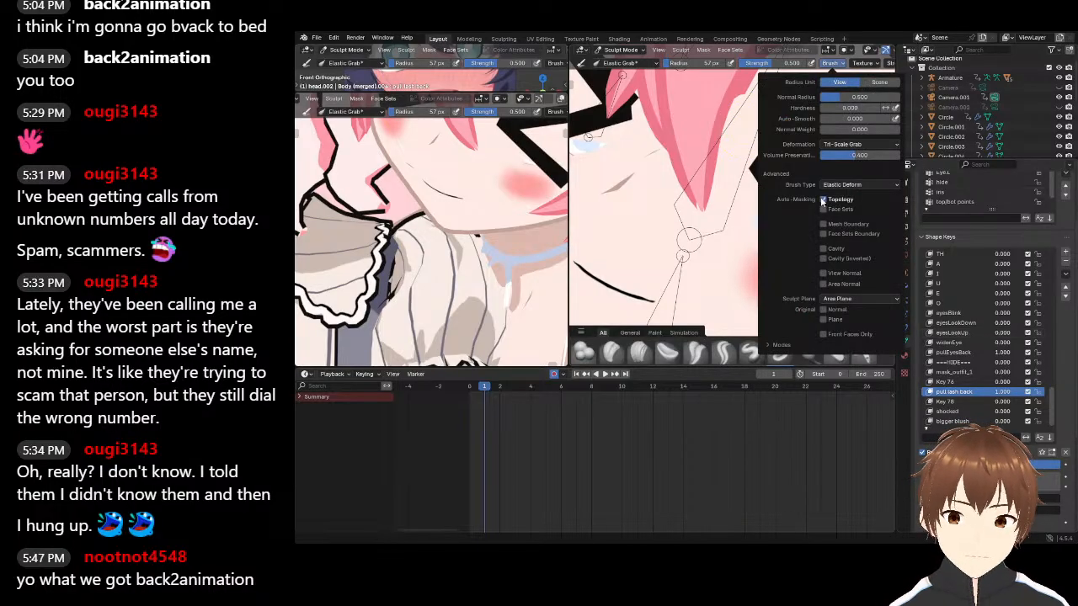
{"action": "left_click", "coordinate": [822, 200]}
{"action": "mouse_move", "coordinate": [771, 234]}
{"action": "left_mouse_down"}
{"action": "mouse_move", "coordinate": [764, 247]}
{"action": "mouse_move", "coordinate": [800, 221]}
{"action": "mouse_move", "coordinate": [758, 257]}
{"action": "left_mouse_up"}
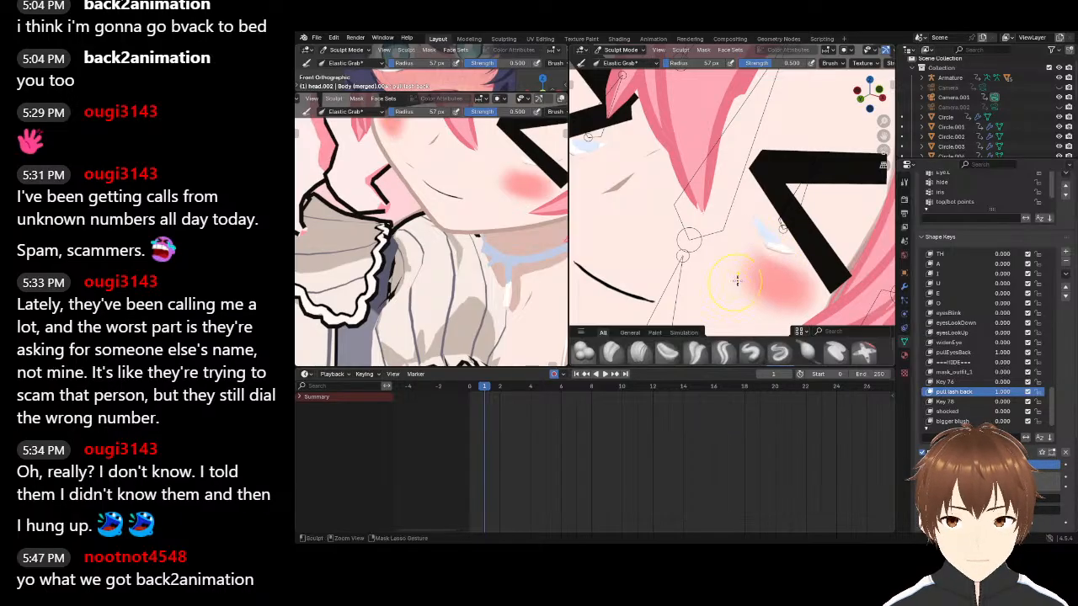
{"action": "mouse_move", "coordinate": [692, 263]}
{"action": "middle_mouse_down"}
{"action": "mouse_move", "coordinate": [748, 250]}
{"action": "mouse_move", "coordinate": [733, 241]}
{"action": "mouse_move", "coordinate": [748, 181]}
{"action": "mouse_move", "coordinate": [775, 206]}
{"action": "mouse_move", "coordinate": [753, 149]}
{"action": "middle_mouse_up"}
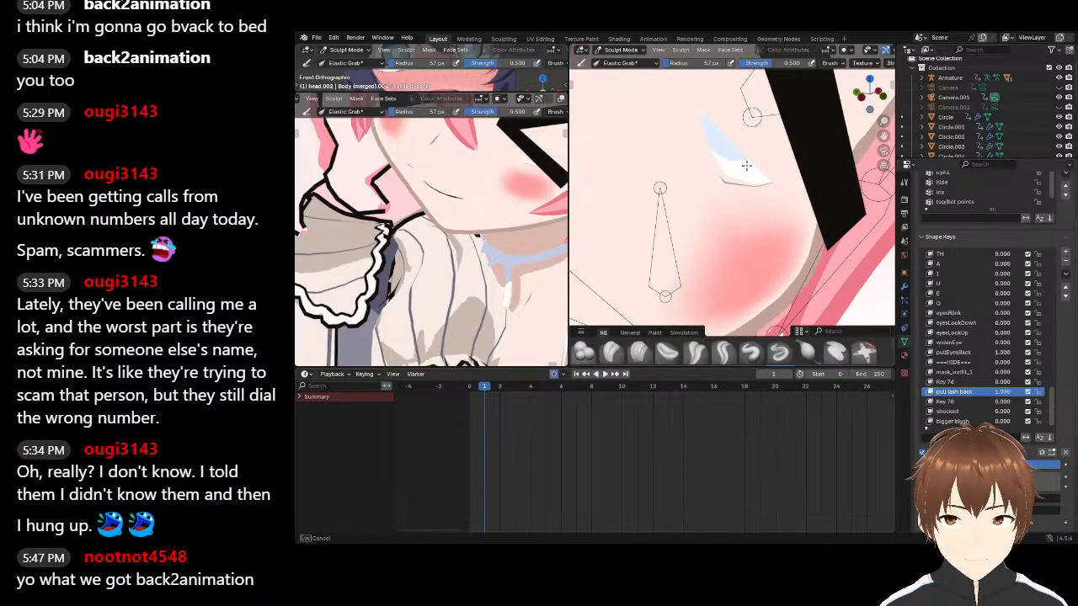
{"action": "key", "text": "ctrl+z"}
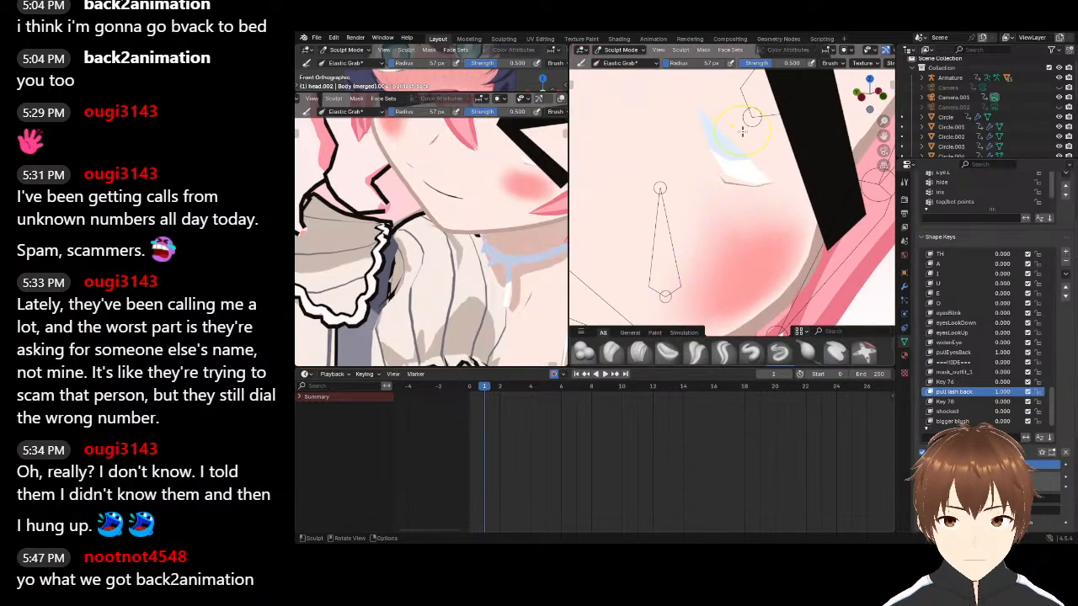
{"action": "key", "text": "ctrl+z"}
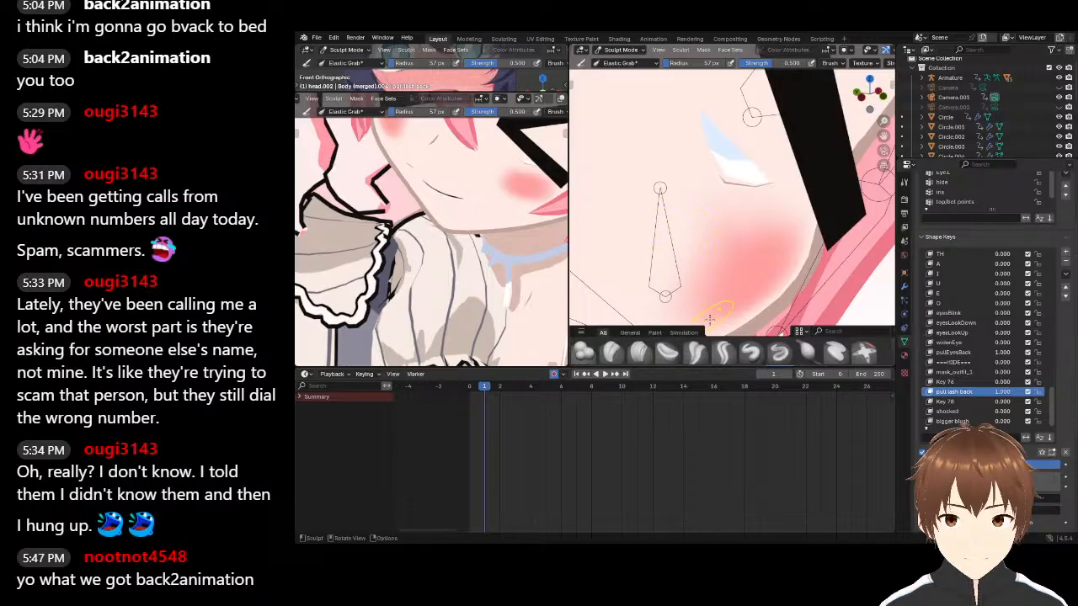
Push the leftover eye pieces on both sides out of sight with the Grab brush, isolating the head in local view
{"action": "scroll", "coordinate": [708, 350], "scroll_direction": "down", "scroll_amount": 1}
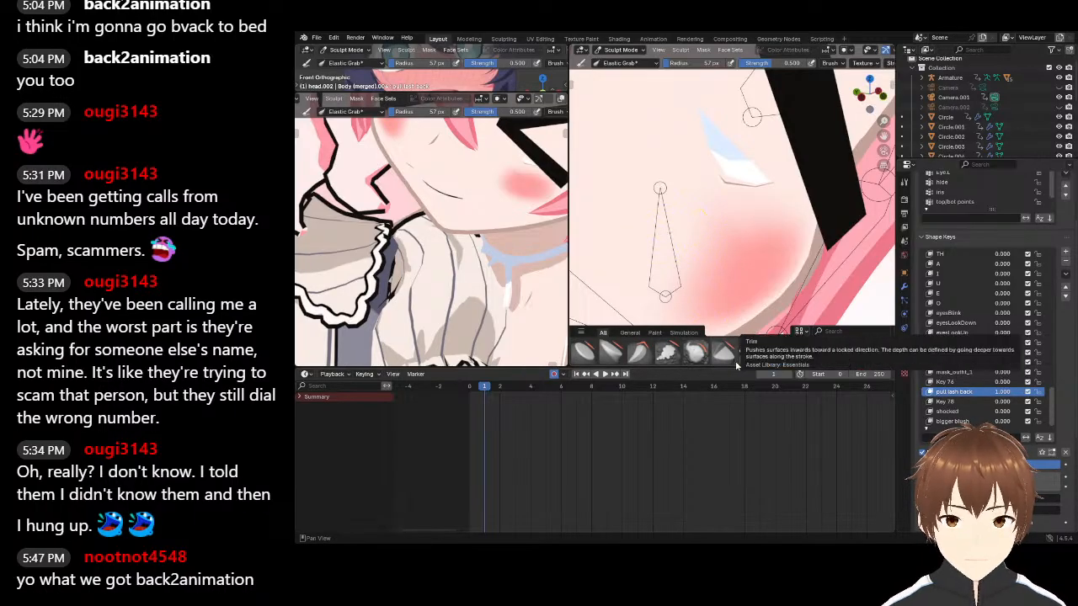
{"action": "left_click", "coordinate": [835, 353]}
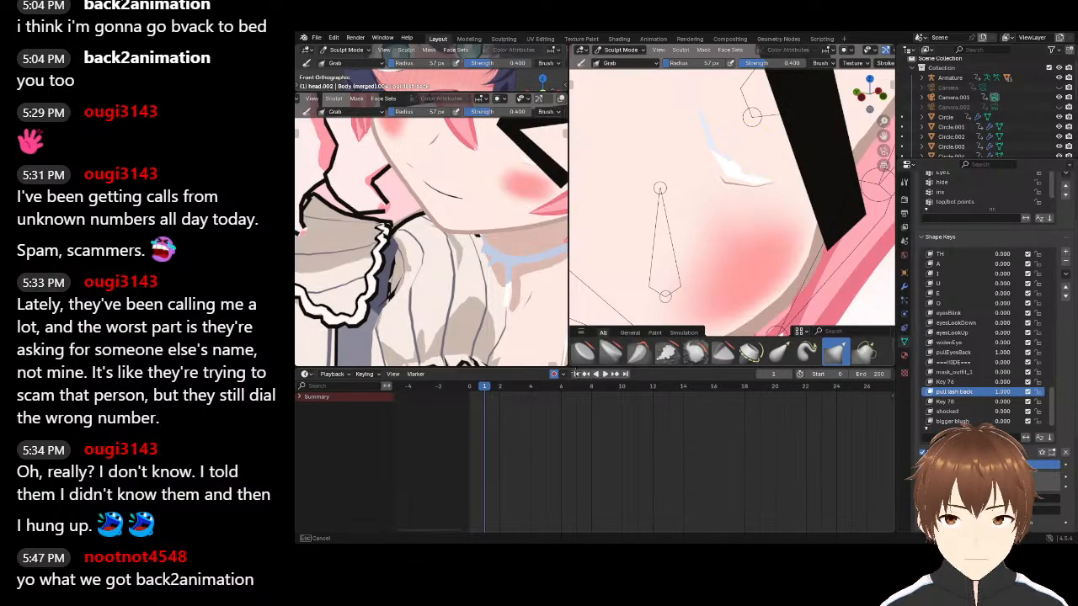
{"action": "mouse_move", "coordinate": [676, 296]}
{"action": "middle_mouse_down"}
{"action": "mouse_move", "coordinate": [721, 241]}
{"action": "mouse_move", "coordinate": [699, 194]}
{"action": "mouse_move", "coordinate": [738, 172]}
{"action": "mouse_move", "coordinate": [745, 219]}
{"action": "mouse_move", "coordinate": [801, 272]}
{"action": "mouse_move", "coordinate": [760, 265]}
{"action": "mouse_move", "coordinate": [712, 125]}
{"action": "middle_mouse_up"}
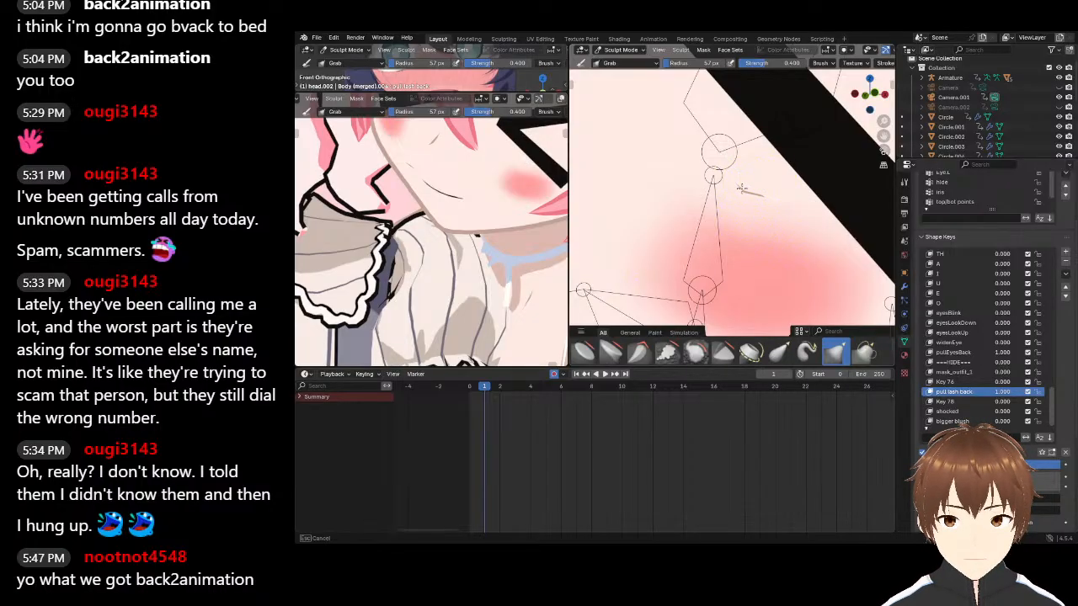
{"action": "mouse_move", "coordinate": [666, 218]}
{"action": "middle_mouse_down"}
{"action": "mouse_move", "coordinate": [734, 237]}
{"action": "mouse_move", "coordinate": [762, 185]}
{"action": "middle_mouse_up"}
{"action": "key", "text": "KP_Divide"}
{"action": "scroll", "coordinate": [696, 255], "scroll_direction": "up", "scroll_amount": 5}
{"action": "scroll", "coordinate": [789, 166], "scroll_direction": "up", "scroll_amount": 4}
{"action": "middle_click_drag", "start_coordinate": [696, 255], "coordinate": [771, 203], "text": "shift"}
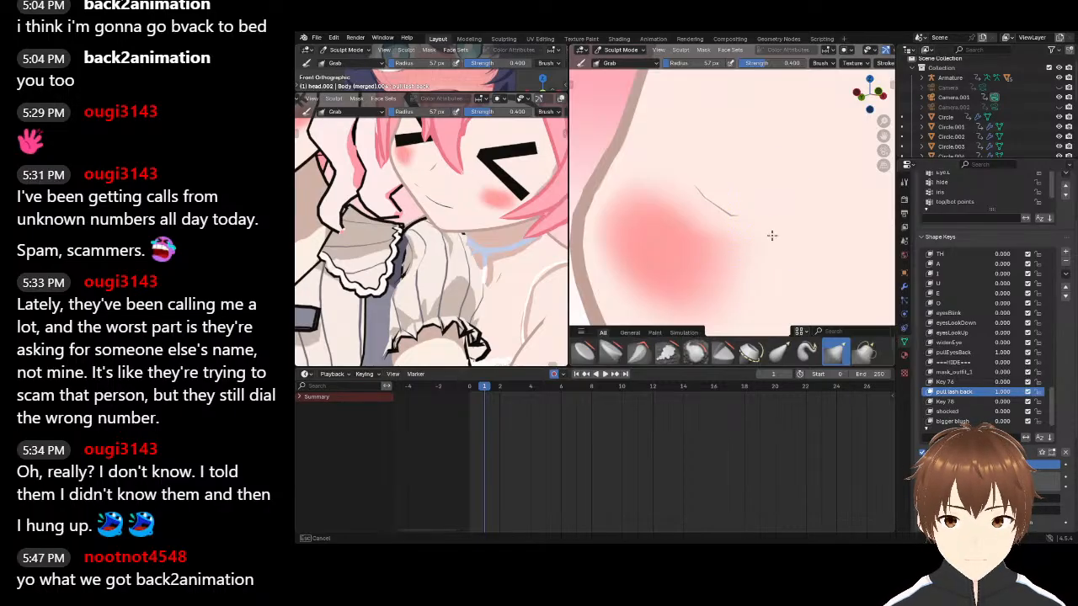
Return the head to Object Mode and set its A shape key to about 0.75 to open her mouth
{"action": "scroll", "coordinate": [500, 236], "scroll_direction": "down", "scroll_amount": 8}
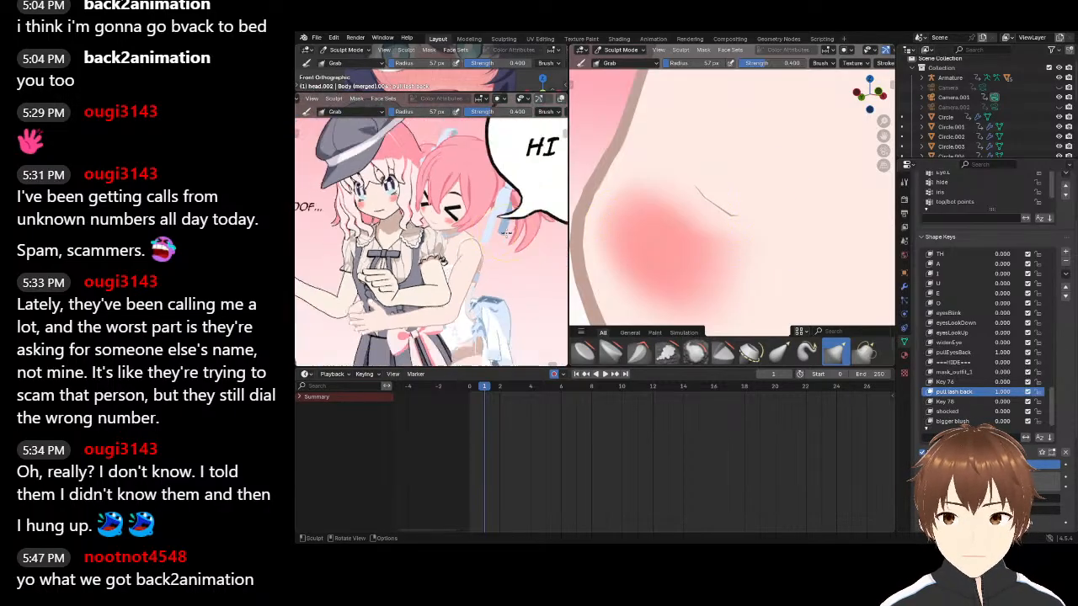
{"action": "scroll", "coordinate": [499, 236], "scroll_direction": "up", "scroll_amount": 3}
{"action": "scroll", "coordinate": [499, 236], "scroll_direction": "up", "scroll_amount": 2}
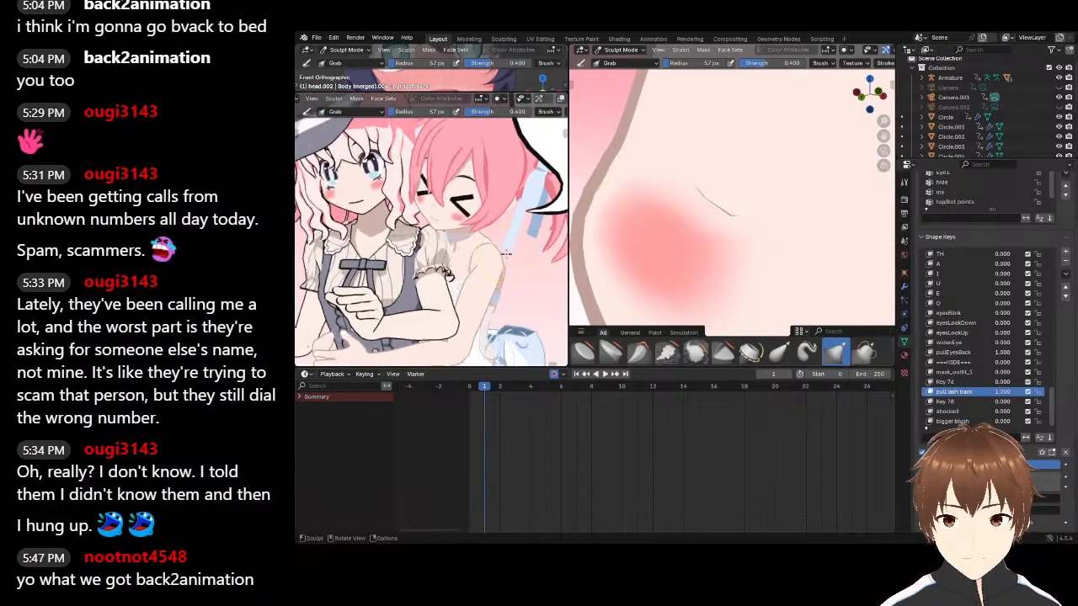
{"action": "left_click", "coordinate": [621, 49]}
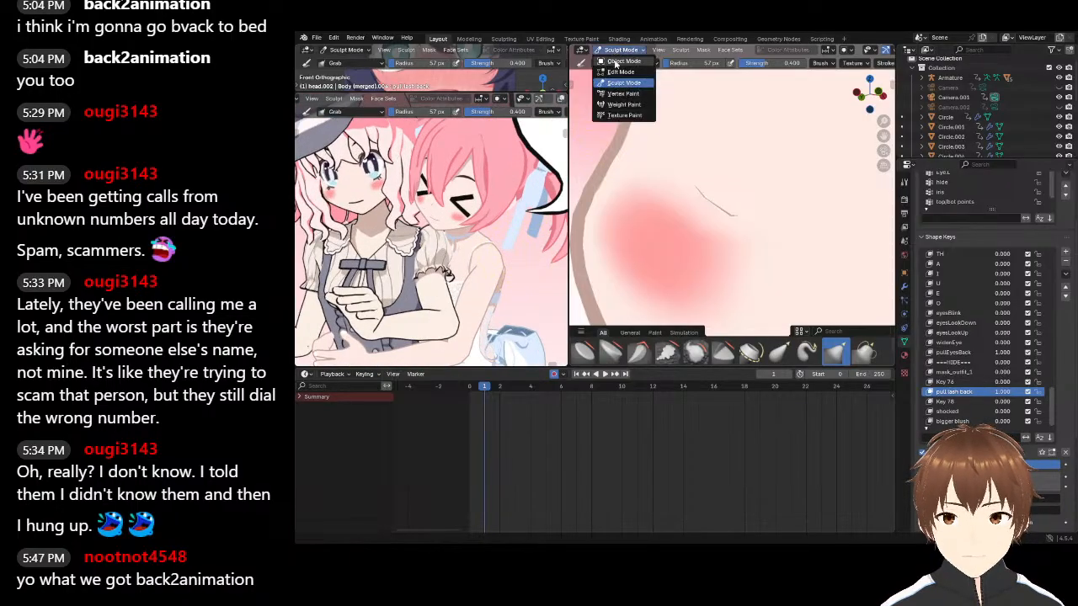
{"action": "left_click", "coordinate": [628, 58]}
{"action": "scroll", "coordinate": [651, 158], "scroll_direction": "down", "scroll_amount": 4}
{"action": "scroll", "coordinate": [652, 156], "scroll_direction": "down", "scroll_amount": 3}
{"action": "scroll", "coordinate": [985, 389], "scroll_direction": "up", "scroll_amount": 4}
{"action": "scroll", "coordinate": [951, 380], "scroll_direction": "up", "scroll_amount": 2}
{"action": "left_click", "coordinate": [950, 372]}
{"action": "left_click_drag", "start_coordinate": [1002, 465], "coordinate": [1059, 465]}
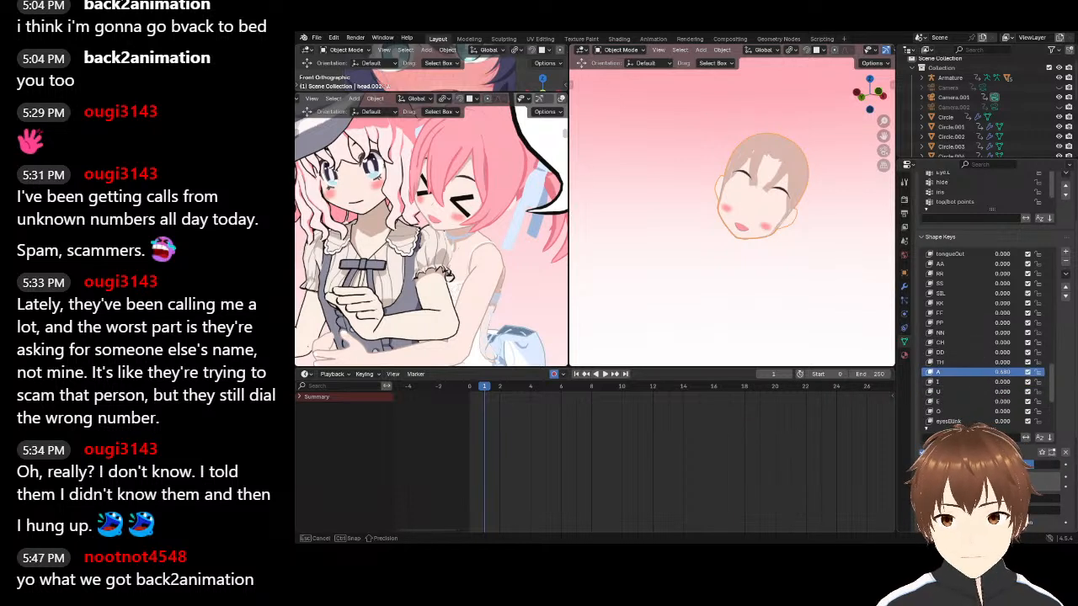
Examine the hug shot's composition in the camera view, checking the girls' faces, mailbox, speech bubble and OOF caption
{"action": "scroll", "coordinate": [472, 240], "scroll_direction": "down", "scroll_amount": 5}
{"action": "scroll", "coordinate": [470, 241], "scroll_direction": "up", "scroll_amount": 2}
{"action": "scroll", "coordinate": [469, 242], "scroll_direction": "down", "scroll_amount": 2}
{"action": "middle_click_drag", "start_coordinate": [469, 242], "coordinate": [461, 236]}
{"action": "scroll", "coordinate": [455, 234], "scroll_direction": "up", "scroll_amount": 2}
{"action": "scroll", "coordinate": [455, 234], "scroll_direction": "down", "scroll_amount": 3}
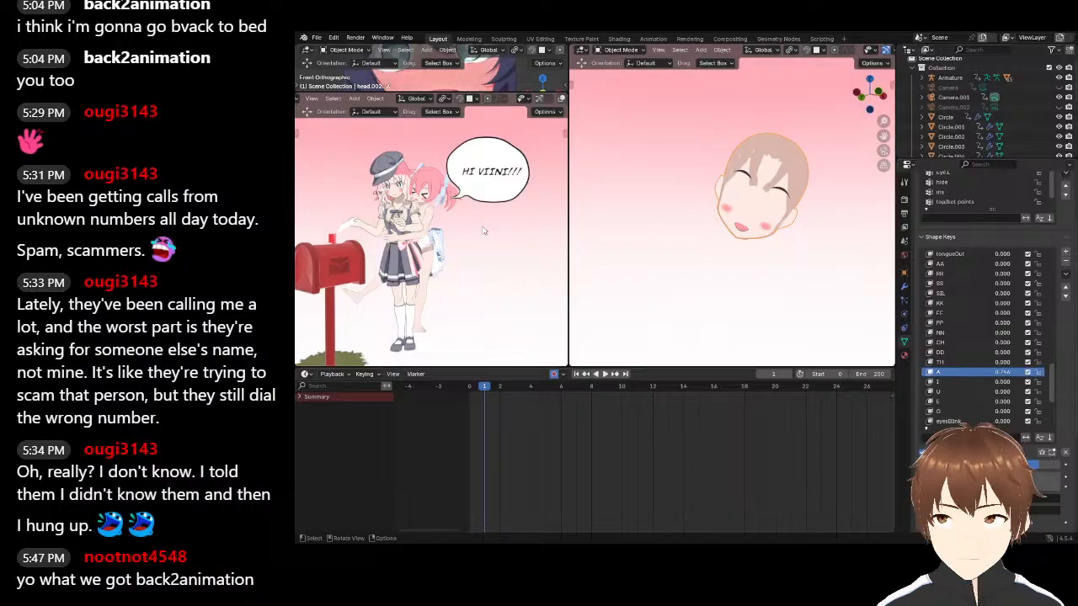
{"action": "scroll", "coordinate": [483, 230], "scroll_direction": "up", "scroll_amount": 4}
{"action": "scroll", "coordinate": [483, 230], "scroll_direction": "down", "scroll_amount": 2}
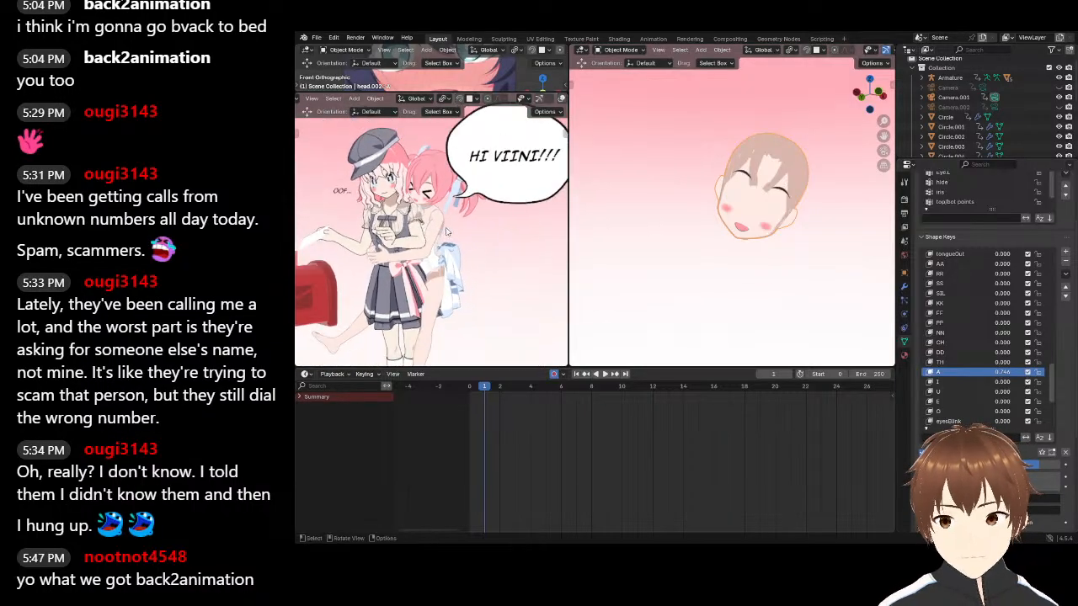
{"action": "mouse_move", "coordinate": [464, 217]}
{"action": "middle_mouse_down", "text": "shift"}
{"action": "mouse_move", "coordinate": [479, 207]}
{"action": "mouse_move", "coordinate": [483, 217]}
{"action": "middle_mouse_up", "text": "shift"}
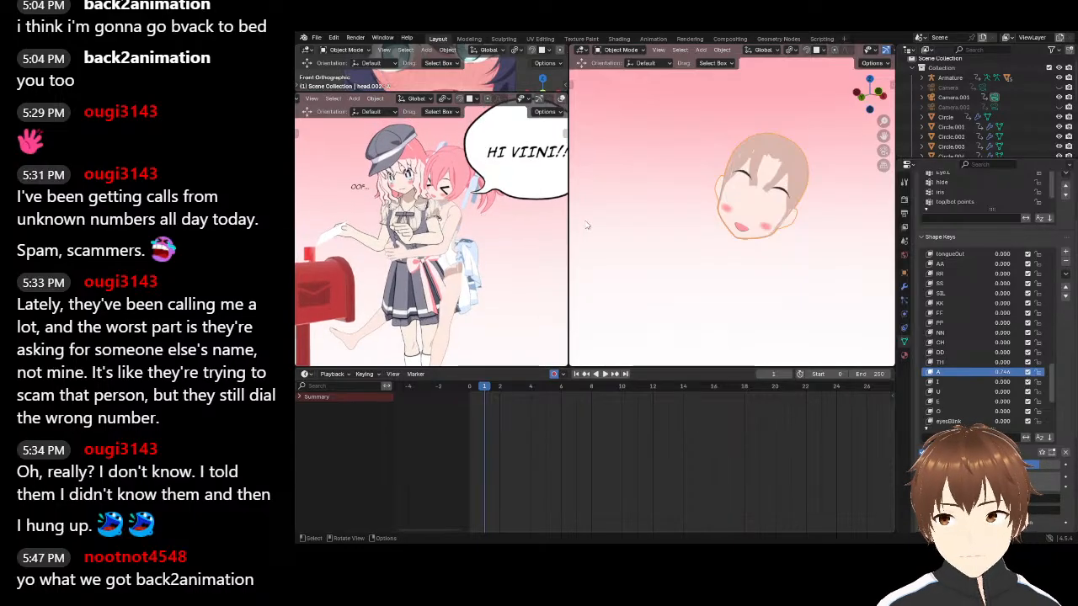
Leave the head's local view, select the armature of the girl with the cap and switch it to Pose Mode
{"action": "key", "text": "KP_Divide"}
{"action": "scroll", "coordinate": [684, 253], "scroll_direction": "down", "scroll_amount": 12}
{"action": "scroll", "coordinate": [730, 199], "scroll_direction": "up", "scroll_amount": 8}
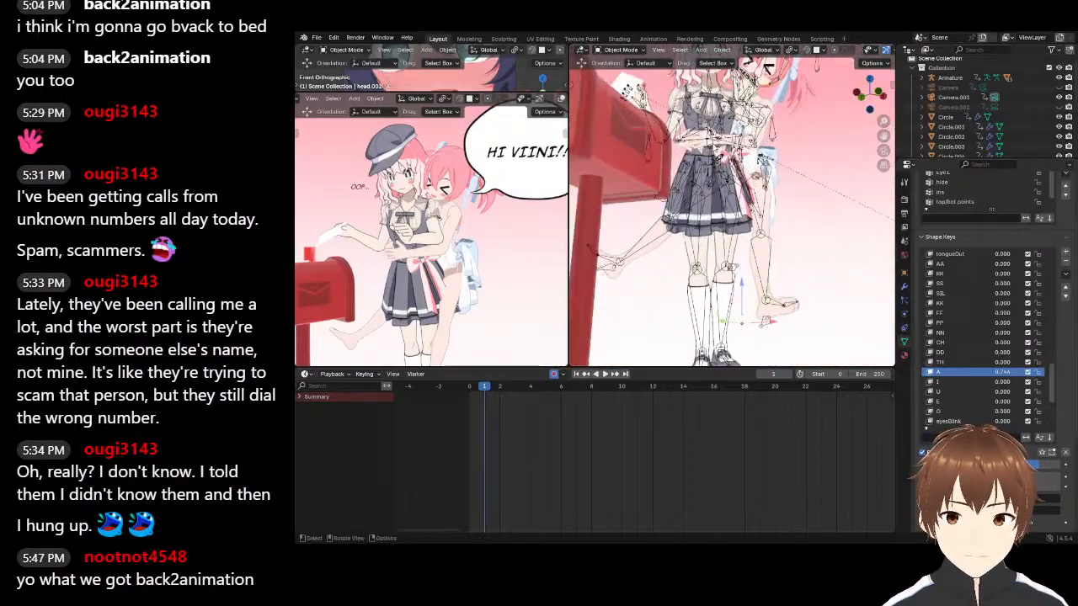
{"action": "left_click", "coordinate": [731, 199]}
{"action": "left_click", "coordinate": [619, 39]}
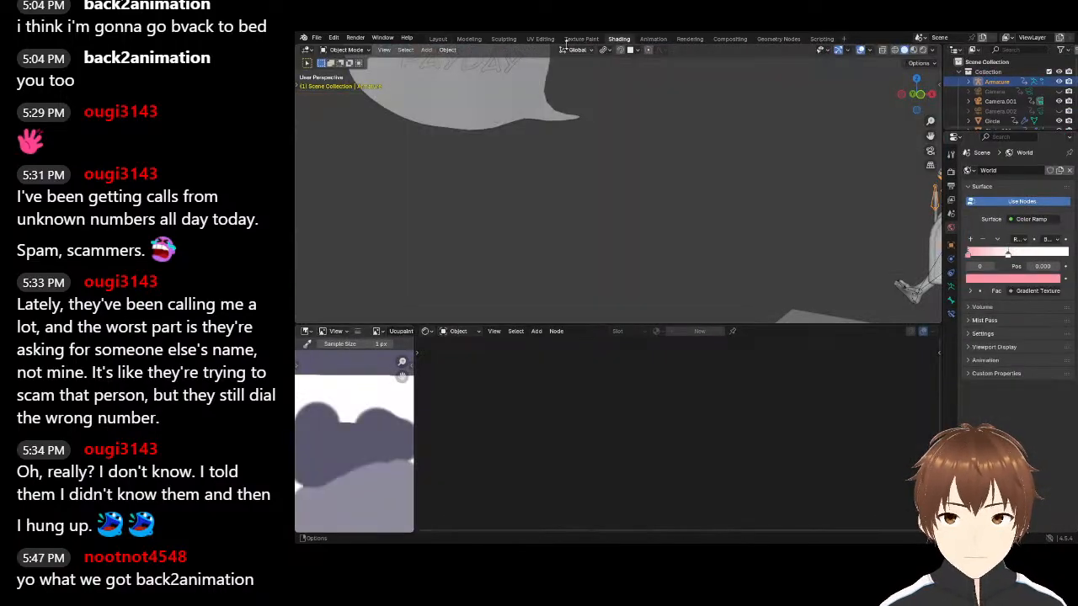
{"action": "left_click", "coordinate": [438, 38]}
{"action": "left_click", "coordinate": [620, 50]}
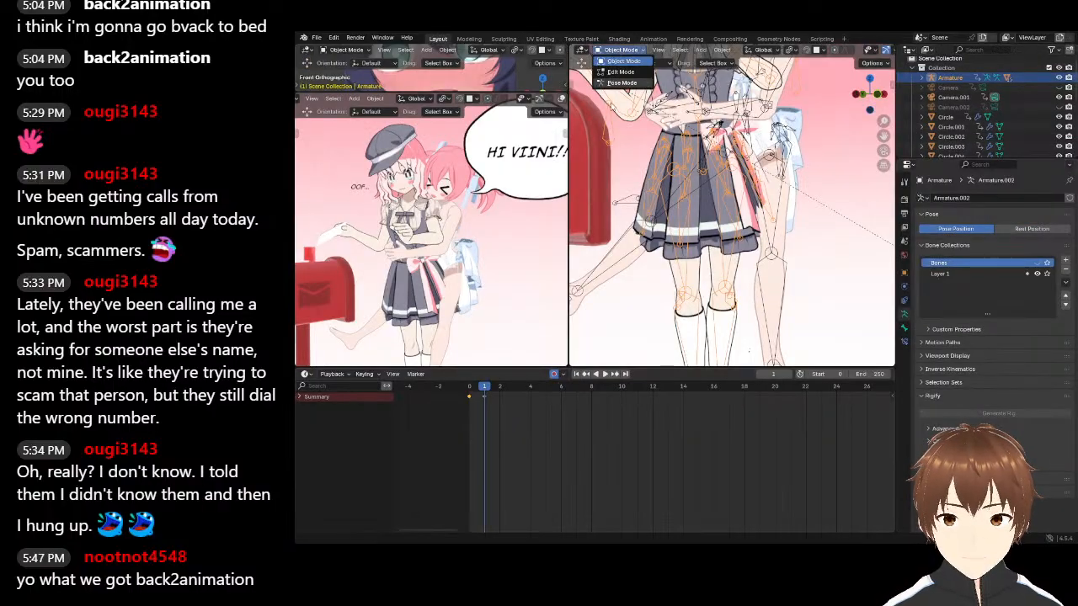
{"action": "left_click", "coordinate": [621, 82]}
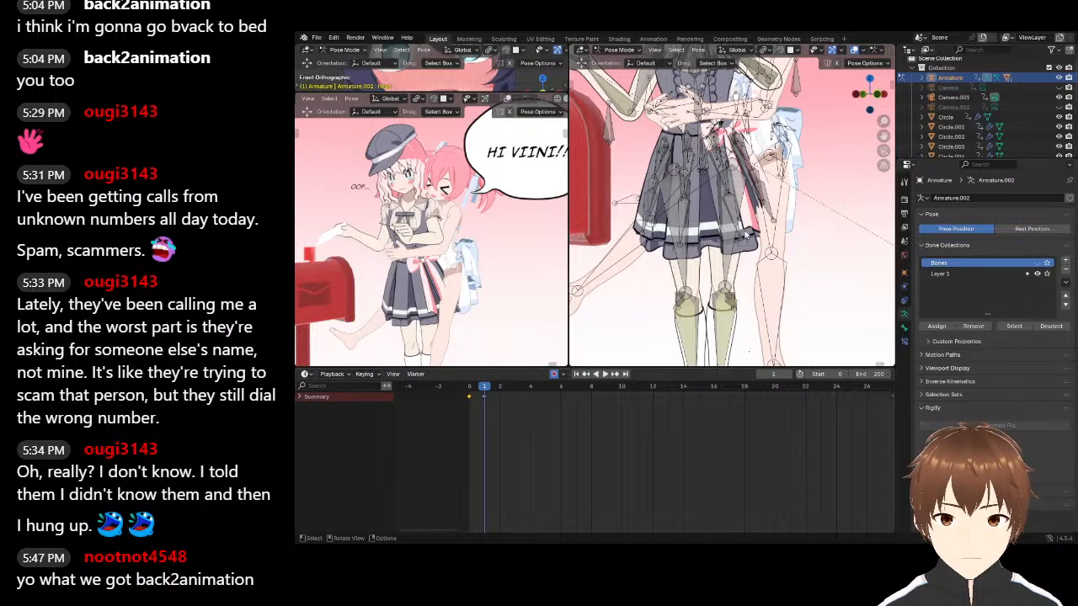
Rotate the capped girl's skirt bones below the waist ribbon to adjust how the fabric falls around the pink ribbon tails
{"action": "middle_click_drag", "start_coordinate": [787, 178], "coordinate": [752, 181], "text": "shift"}
{"action": "scroll", "coordinate": [766, 190], "scroll_direction": "up", "scroll_amount": 3}
{"action": "left_click", "coordinate": [750, 177]}
{"action": "key", "text": "r"}
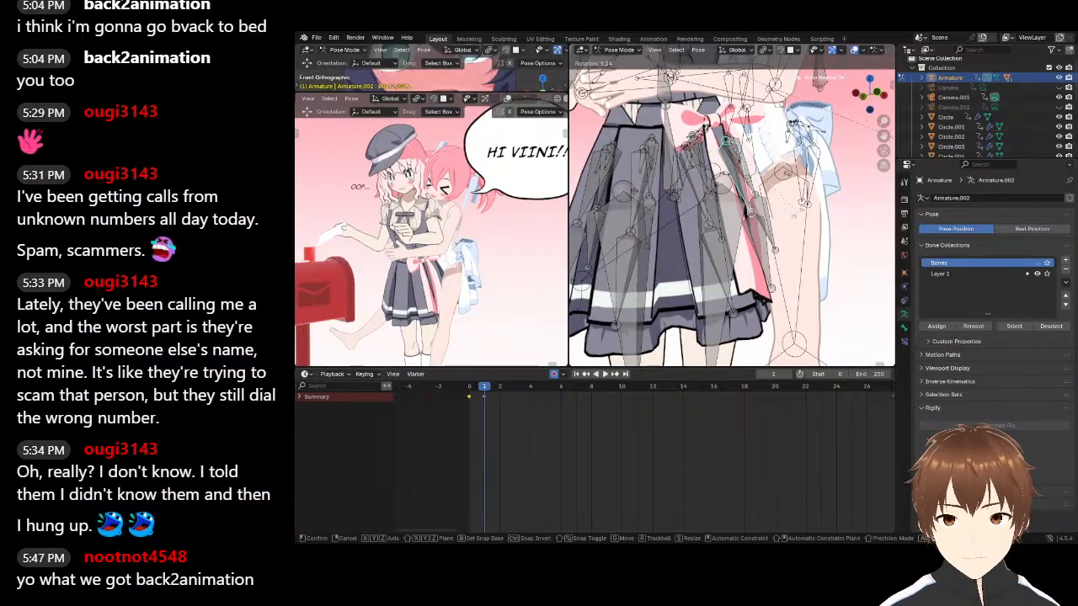
{"action": "left_click", "coordinate": [705, 213]}
{"action": "left_click", "coordinate": [708, 216]}
{"action": "middle_click_drag", "start_coordinate": [708, 215], "coordinate": [731, 242]}
{"action": "key", "text": "r"}
{"action": "left_click", "coordinate": [708, 225]}
Rotate the skirt bone beside the waist ribbon by about 10.8° and the bone below it by about 5.5°
{"action": "middle_click_drag", "start_coordinate": [764, 165], "coordinate": [658, 191]}
{"action": "key", "text": "r"}
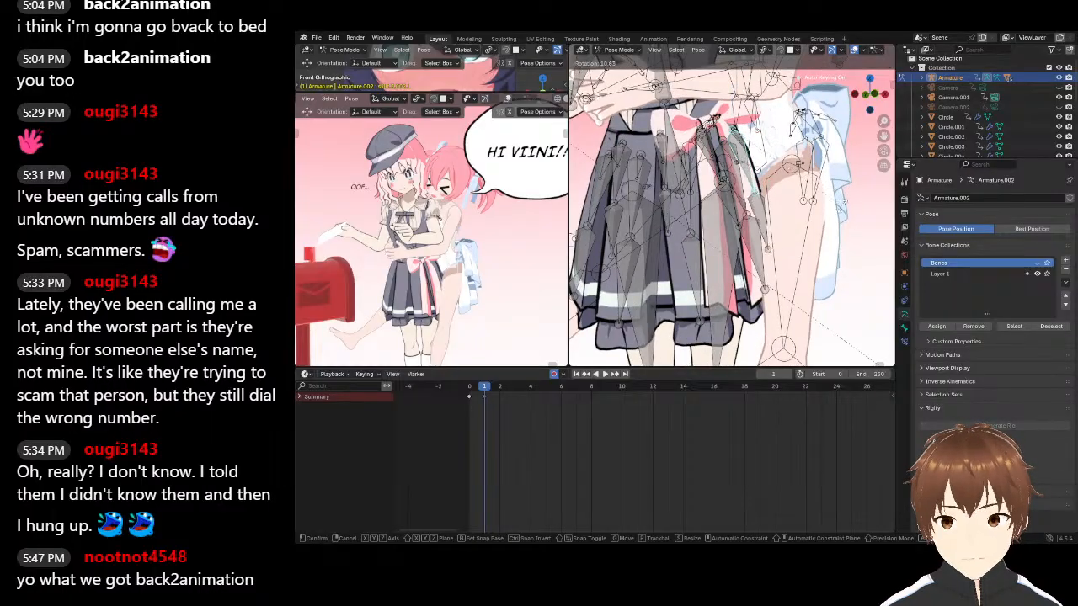
{"action": "left_click", "coordinate": [780, 225]}
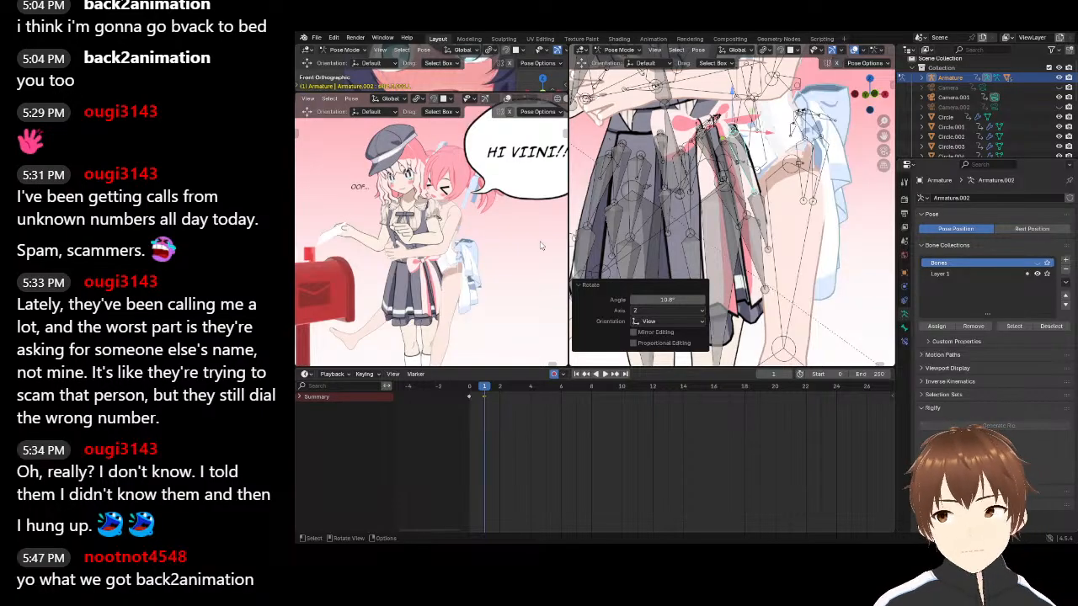
{"action": "scroll", "coordinate": [808, 184], "scroll_direction": "down", "scroll_amount": 2}
{"action": "left_click", "coordinate": [760, 251]}
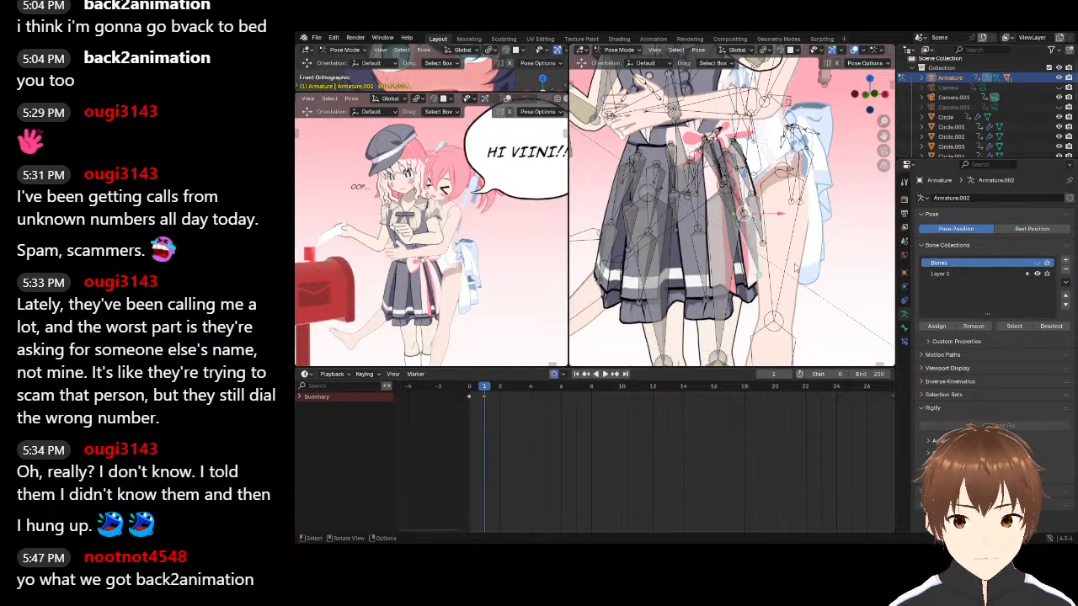
{"action": "scroll", "coordinate": [761, 253], "scroll_direction": "up", "scroll_amount": 1}
{"action": "key", "text": "r"}
{"action": "left_click", "coordinate": [802, 277]}
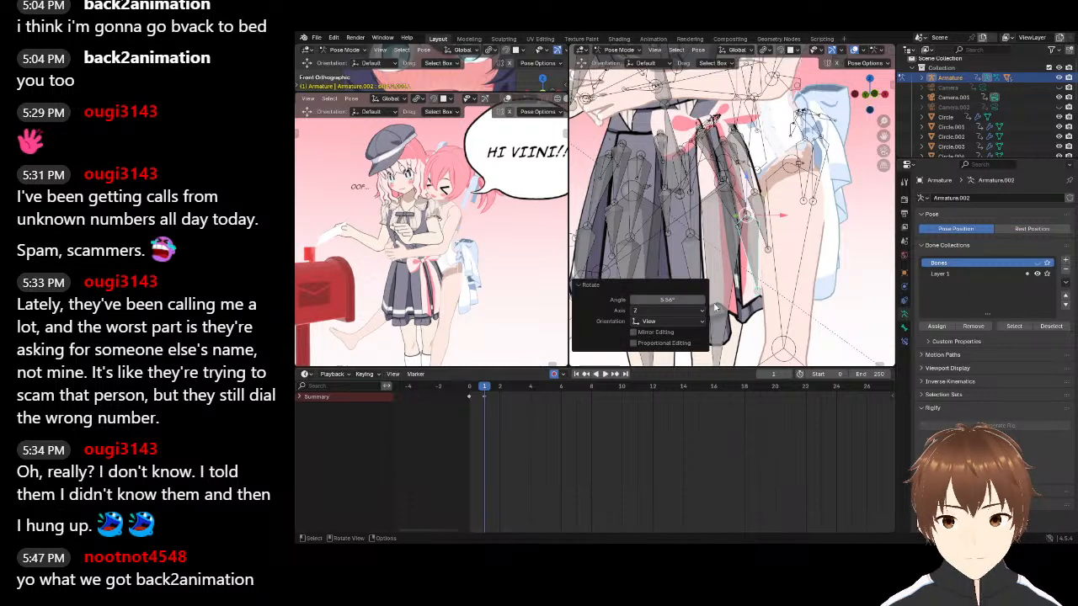
Rotate the lower front skirt bone near the hem to reshape the front pleats
{"action": "scroll", "coordinate": [704, 278], "scroll_direction": "down", "scroll_amount": 1}
{"action": "left_click", "coordinate": [706, 272]}
{"action": "left_click", "coordinate": [699, 270]}
{"action": "key", "text": "r"}
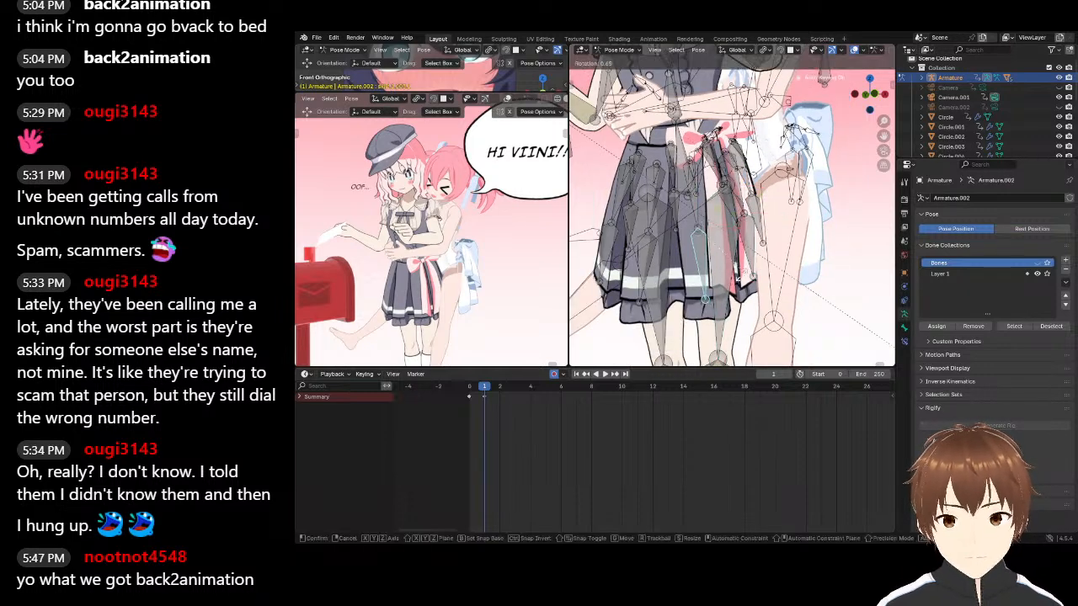
{"action": "left_click", "coordinate": [654, 243]}
Rotate the skirt bones on the mailbox side to adjust that edge of the skirt
{"action": "scroll", "coordinate": [654, 243], "scroll_direction": "down", "scroll_amount": 1}
{"action": "mouse_move", "coordinate": [653, 244]}
{"action": "middle_mouse_down"}
{"action": "mouse_move", "coordinate": [698, 255]}
{"action": "mouse_move", "coordinate": [640, 252]}
{"action": "middle_mouse_up"}
{"action": "left_click", "coordinate": [676, 245]}
{"action": "scroll", "coordinate": [677, 245], "scroll_direction": "down", "scroll_amount": 1}
{"action": "key", "text": "r"}
{"action": "left_click", "coordinate": [689, 251]}
{"action": "key", "text": "r"}
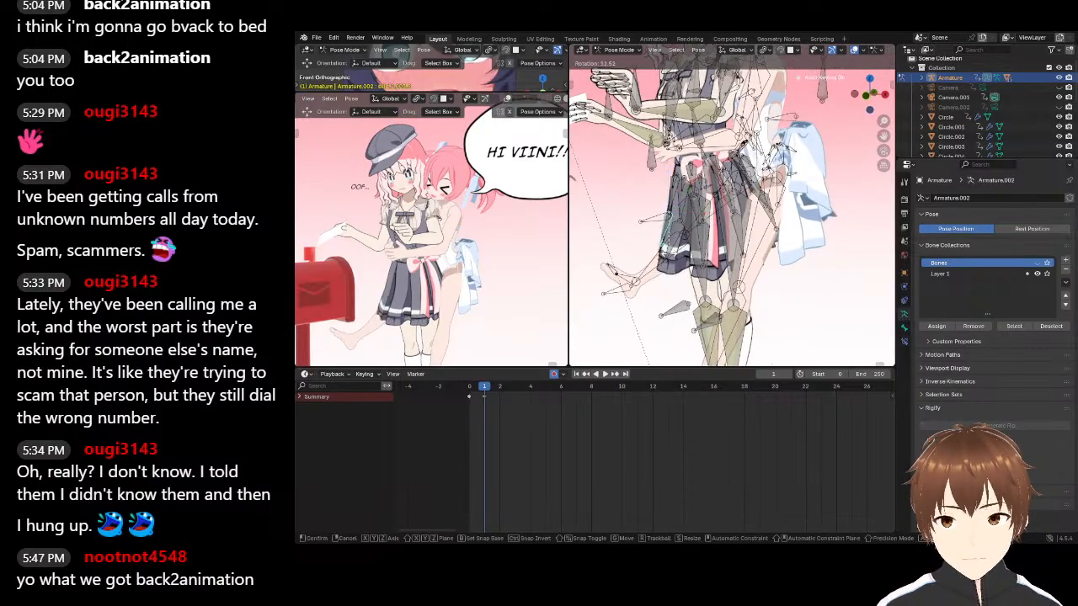
{"action": "left_click", "coordinate": [669, 259]}
Rotate the upper skirt bones on the mailbox side, finishing with the upper front bone by about 4.5°
{"action": "scroll", "coordinate": [688, 200], "scroll_direction": "up", "scroll_amount": 2}
{"action": "left_click", "coordinate": [662, 198]}
{"action": "middle_click_drag", "start_coordinate": [666, 206], "coordinate": [698, 221]}
{"action": "key", "text": "r"}
{"action": "left_click", "coordinate": [684, 253]}
{"action": "left_click", "coordinate": [652, 207]}
{"action": "key", "text": "r"}
{"action": "left_click", "coordinate": [653, 224]}
{"action": "left_click", "coordinate": [695, 200]}
{"action": "key", "text": "r"}
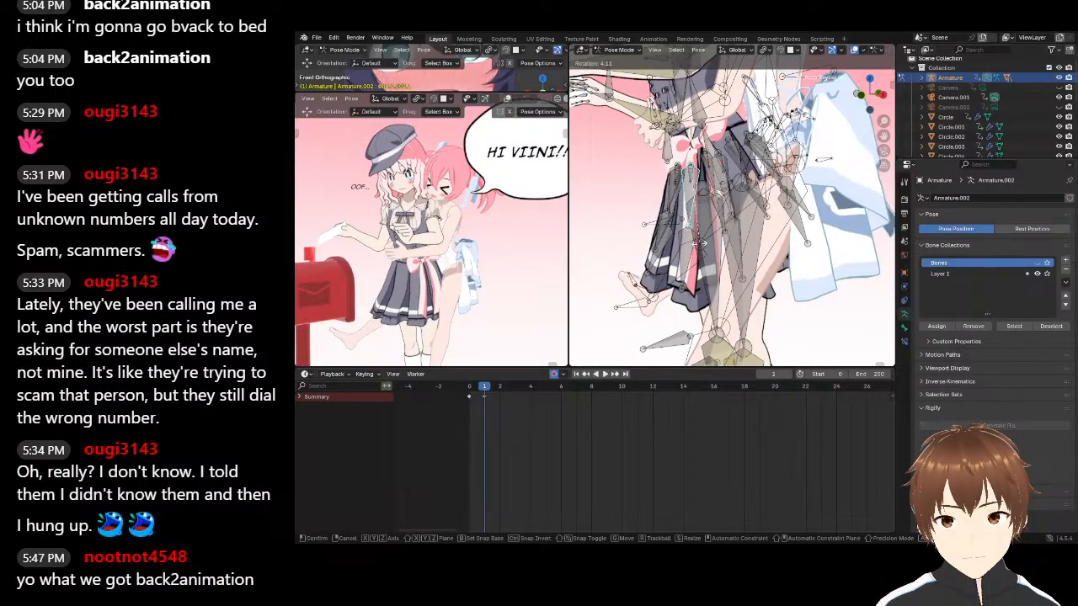
{"action": "left_click", "coordinate": [689, 226]}
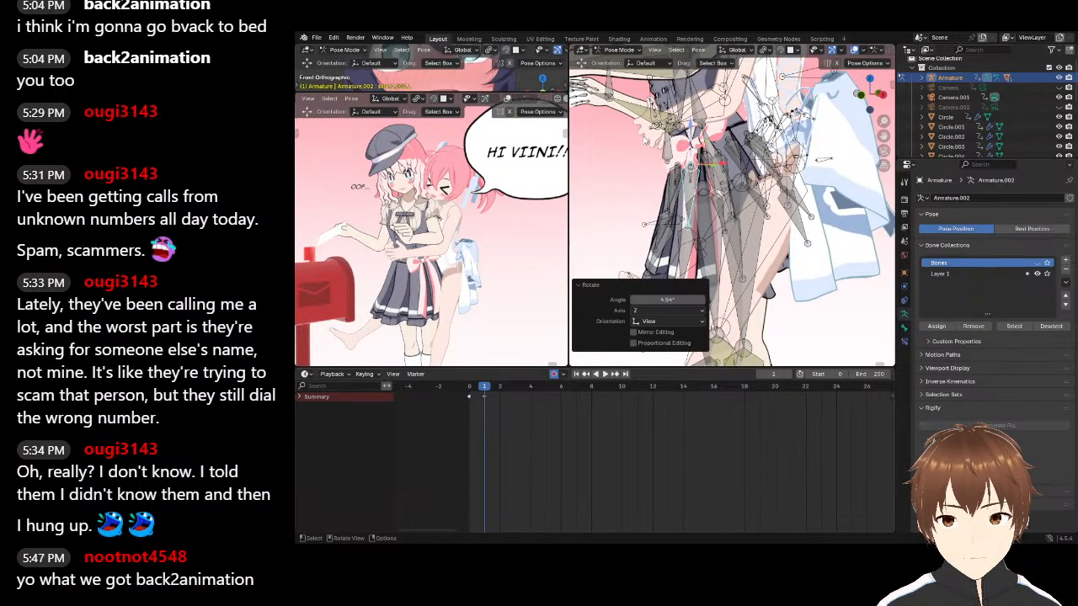
Tilt the capped girl's head back about 18.5° by rotating the head bone from a side view
{"action": "middle_click_drag", "start_coordinate": [691, 169], "coordinate": [640, 160]}
{"action": "middle_click_drag", "start_coordinate": [660, 160], "coordinate": [665, 183], "text": "shift"}
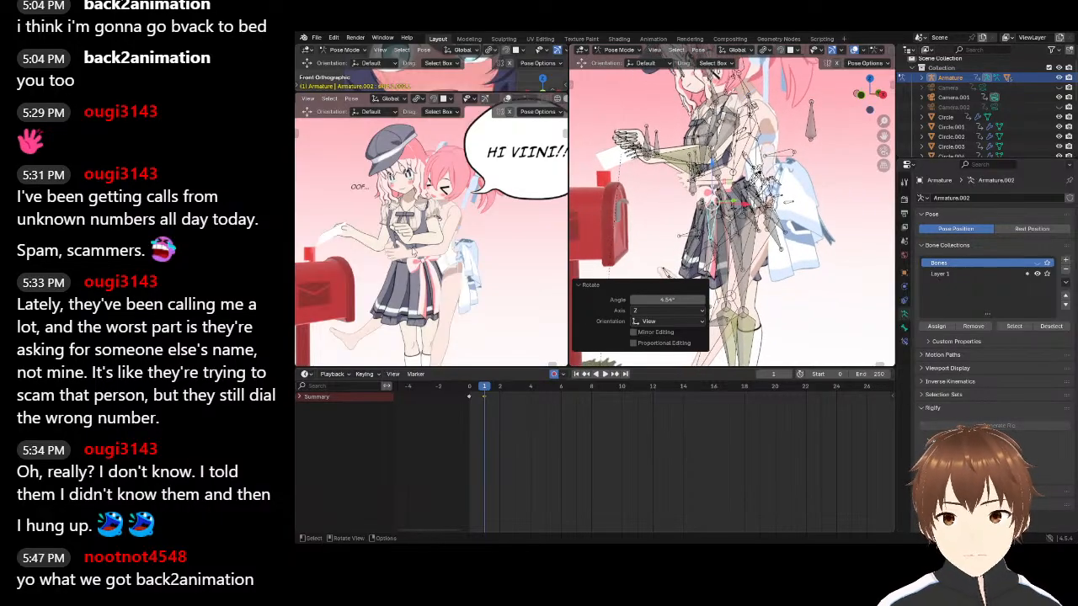
{"action": "scroll", "coordinate": [731, 207], "scroll_direction": "up", "scroll_amount": 3}
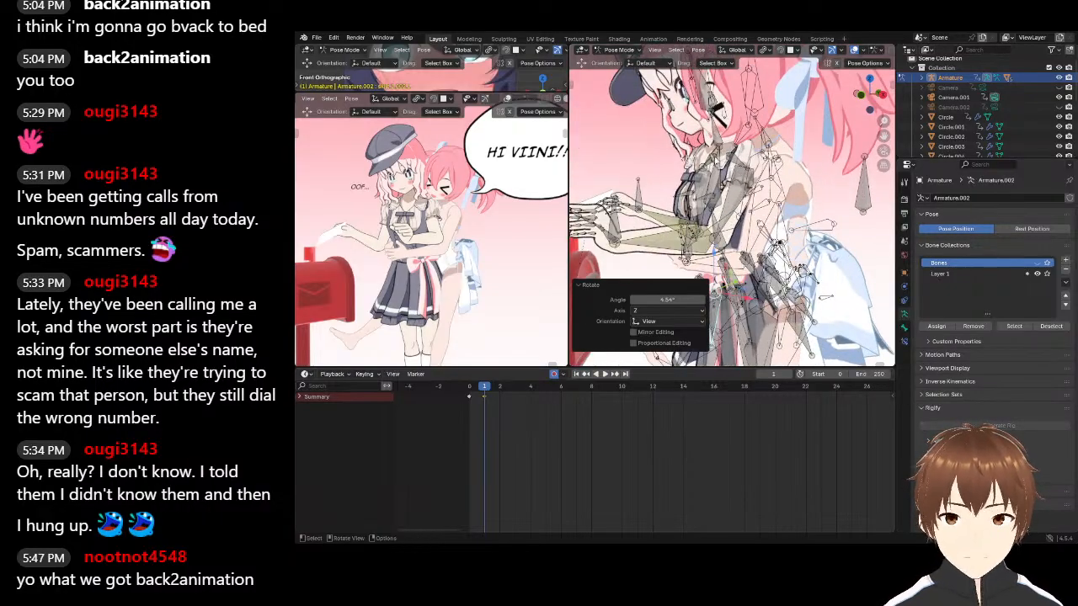
{"action": "middle_click_drag", "start_coordinate": [691, 177], "coordinate": [754, 265]}
{"action": "left_click", "coordinate": [712, 128]}
{"action": "middle_click_drag", "start_coordinate": [714, 129], "coordinate": [734, 130]}
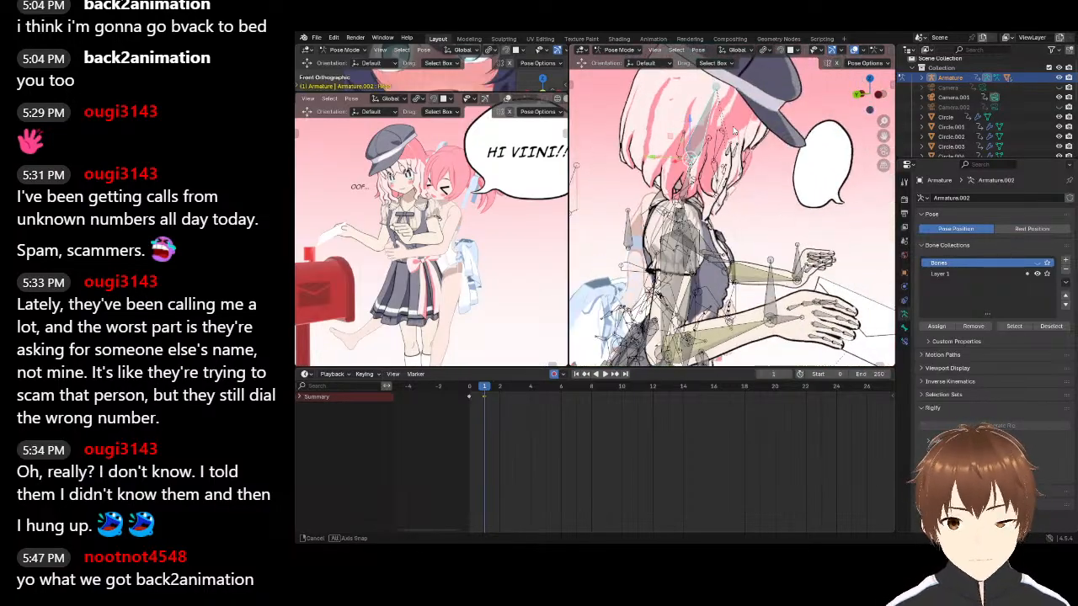
{"action": "key", "text": "r"}
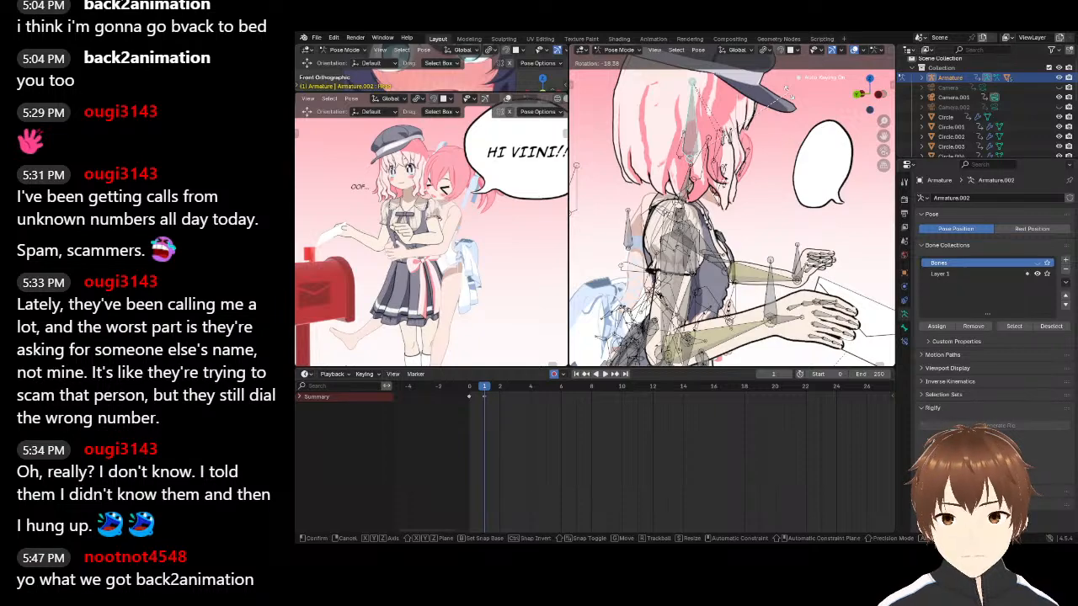
{"action": "left_click", "coordinate": [786, 88]}
Lean her upper body forward about 6° by rotating the chest bone
{"action": "middle_click_drag", "start_coordinate": [793, 167], "coordinate": [746, 154]}
{"action": "left_click", "coordinate": [705, 223]}
{"action": "middle_click_drag", "start_coordinate": [733, 226], "coordinate": [754, 231]}
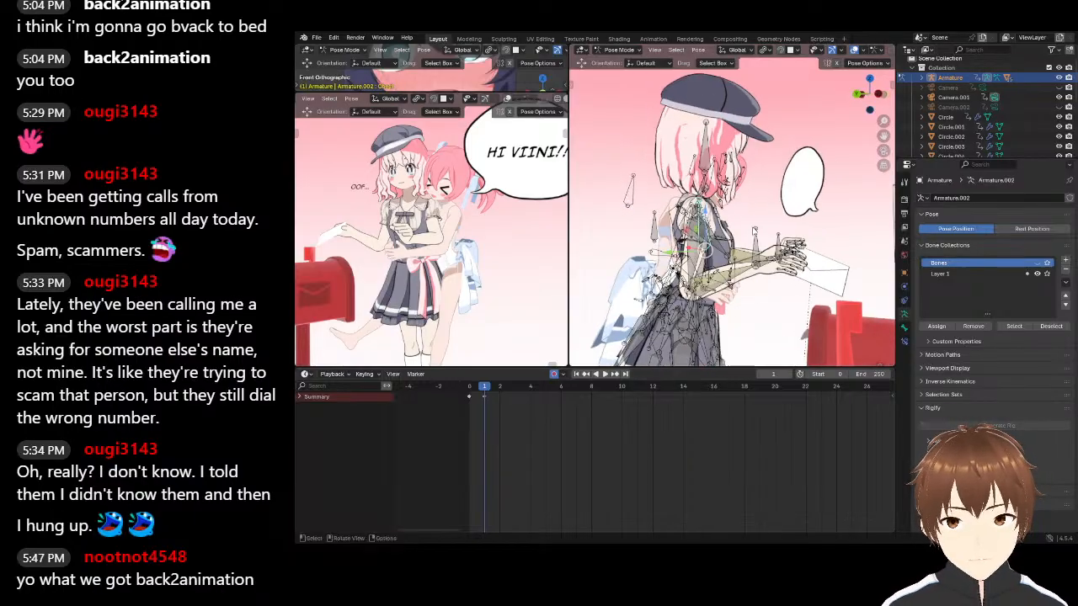
{"action": "key", "text": "r"}
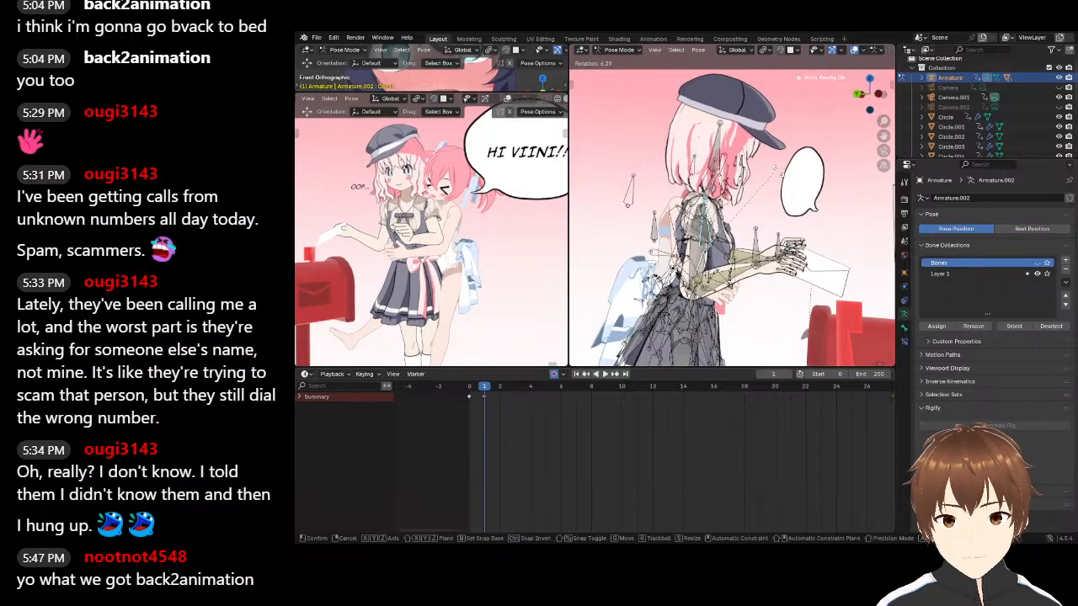
{"action": "left_click", "coordinate": [776, 170]}
Try tilting her head farther back, and rotate the neck bone back about 8°
{"action": "left_click", "coordinate": [720, 149]}
{"action": "key", "text": "r"}
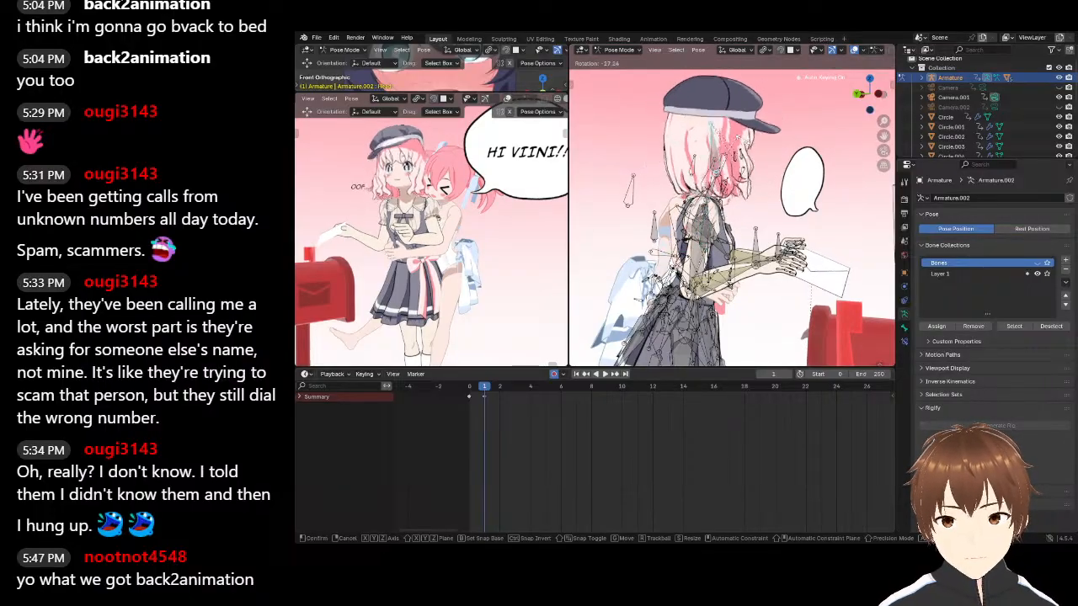
{"action": "left_click", "coordinate": [739, 149]}
{"action": "left_click", "coordinate": [719, 187]}
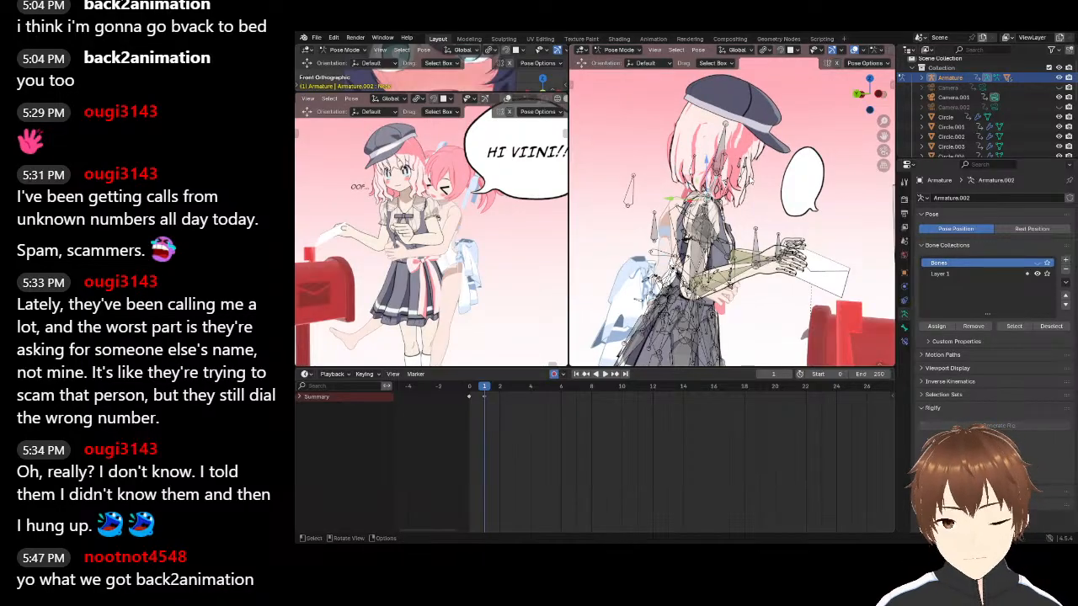
{"action": "key", "text": "r"}
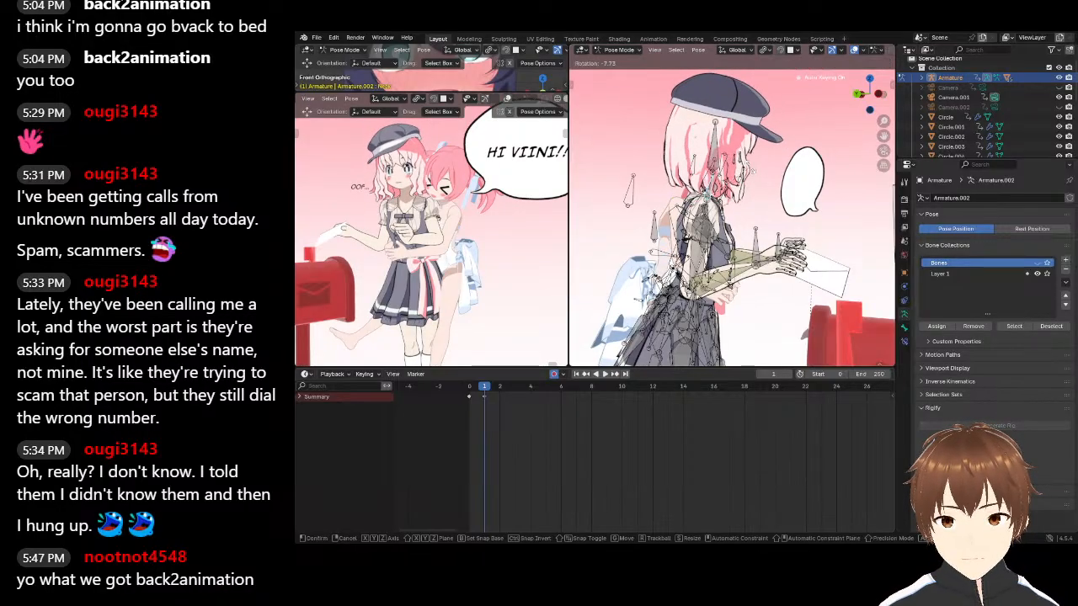
{"action": "left_click", "coordinate": [746, 168]}
Rotate the chest bone back about 10° and tilt the head bone forward about 7°
{"action": "middle_click_drag", "start_coordinate": [710, 233], "coordinate": [693, 230]}
{"action": "left_click", "coordinate": [704, 227]}
{"action": "key", "text": "r"}
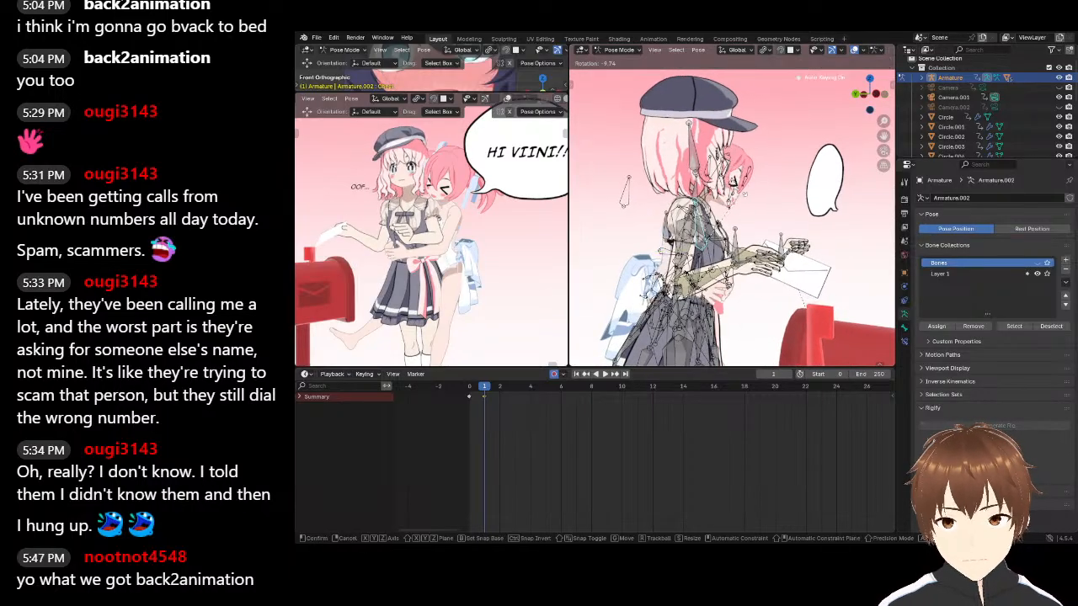
{"action": "left_click", "coordinate": [744, 197]}
{"action": "left_click", "coordinate": [697, 153]}
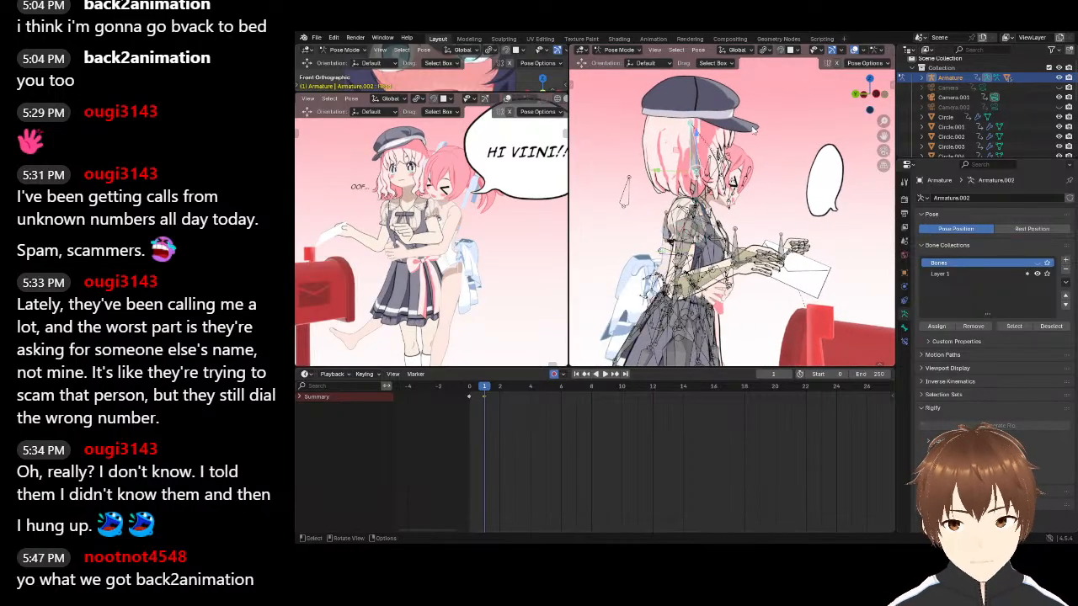
{"action": "key", "text": "r"}
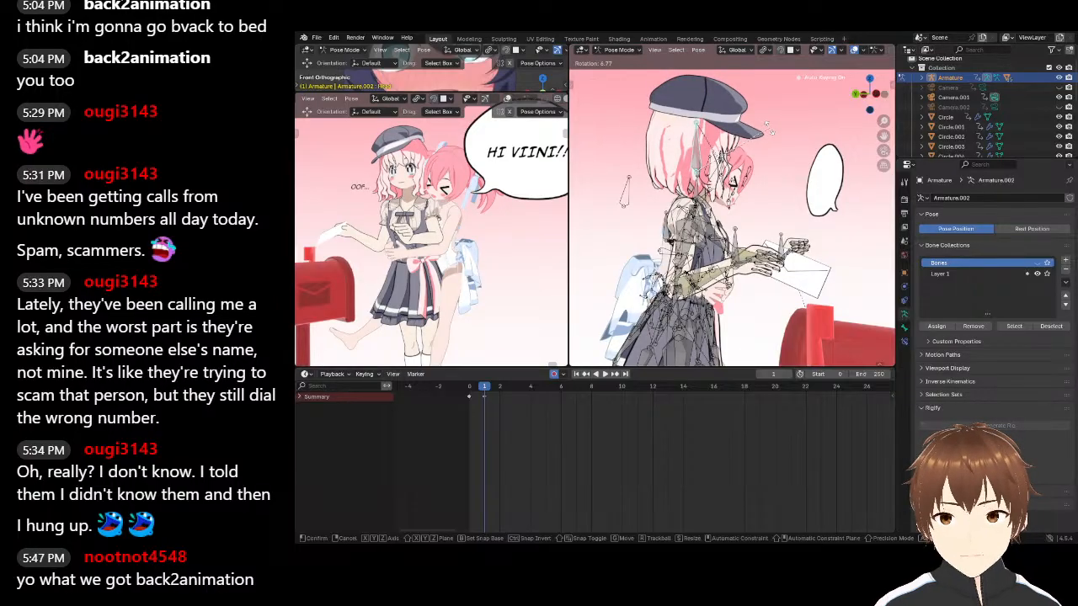
{"action": "left_click", "coordinate": [769, 128]}
Switch the armature to Object Mode and raise the OOF caption beside the girl's head by about 0.048 m
{"action": "middle_click_drag", "start_coordinate": [734, 181], "coordinate": [663, 175]}
{"action": "left_click", "coordinate": [796, 234]}
{"action": "middle_click_drag", "start_coordinate": [807, 236], "coordinate": [768, 235]}
{"action": "left_click", "coordinate": [592, 40]}
{"action": "left_click", "coordinate": [608, 51]}
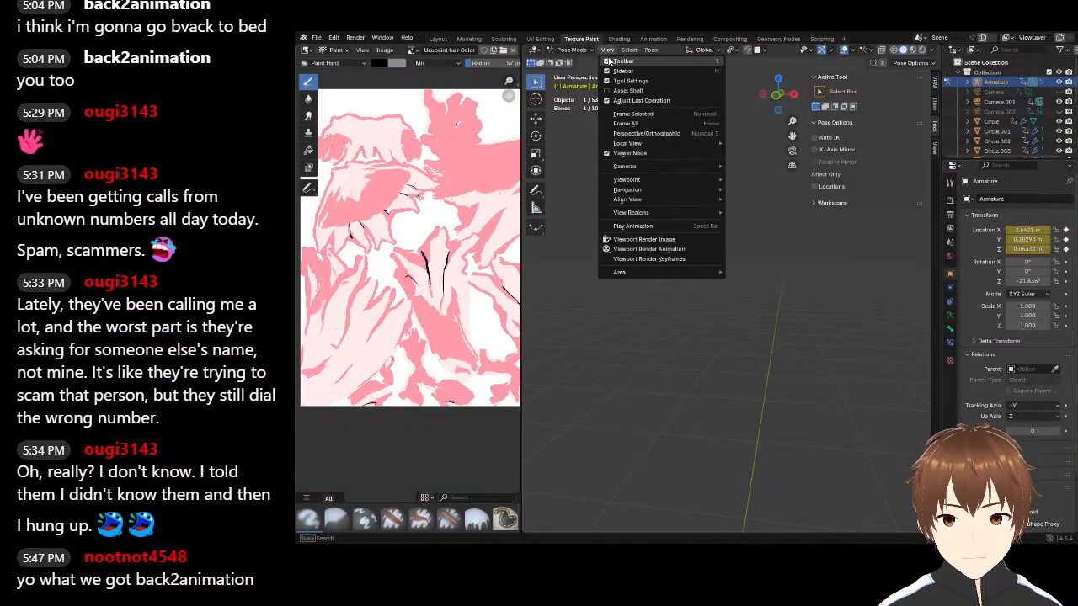
{"action": "left_click", "coordinate": [438, 38]}
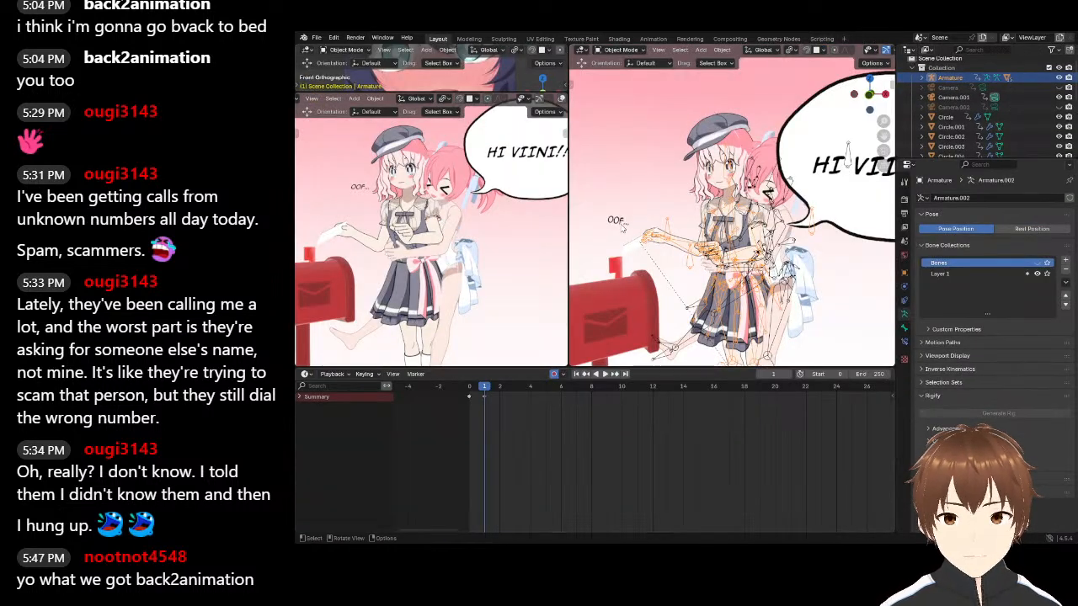
{"action": "key", "text": "g"}
{"action": "left_click", "coordinate": [648, 160]}
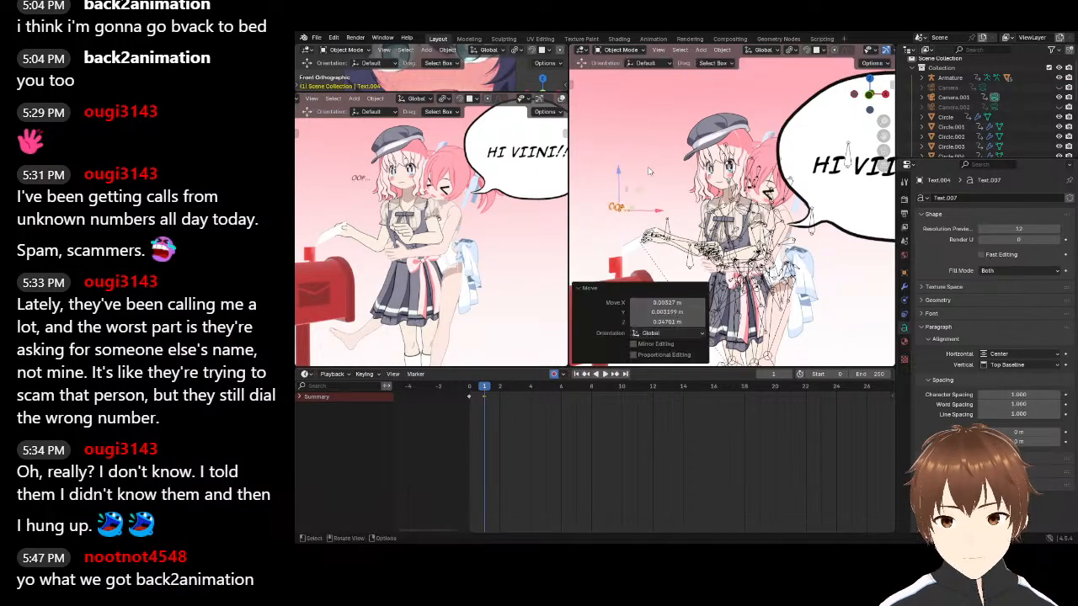
Return the capped girl's armature to Pose Mode and rotate her head bone by about -0.5°
{"action": "scroll", "coordinate": [721, 162], "scroll_direction": "up", "scroll_amount": 3}
{"action": "left_click", "coordinate": [721, 156]}
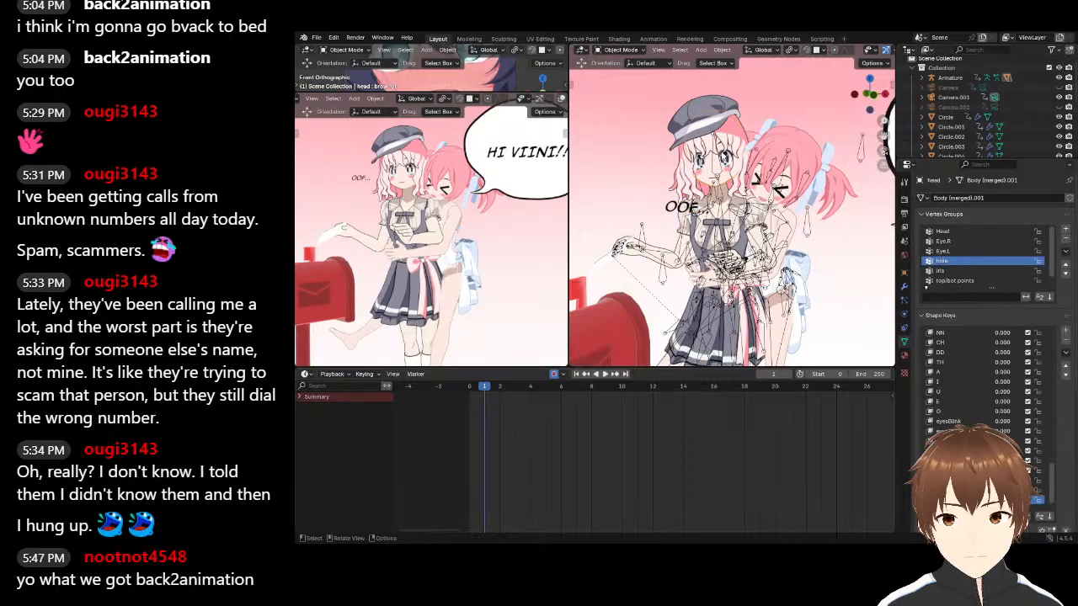
{"action": "left_click", "coordinate": [716, 175]}
{"action": "left_click", "coordinate": [617, 50]}
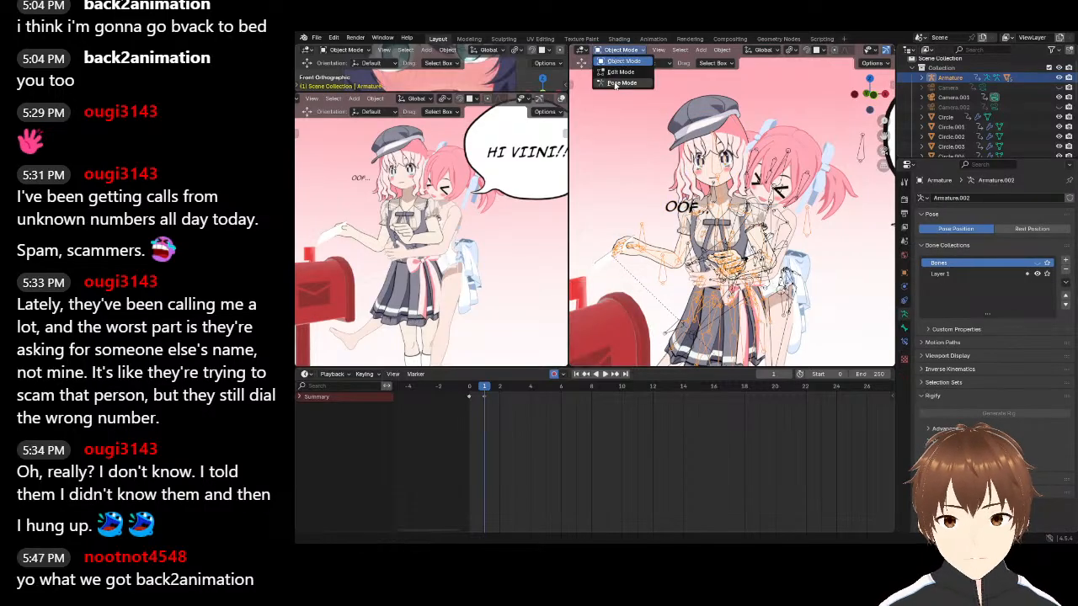
{"action": "left_click", "coordinate": [613, 82]}
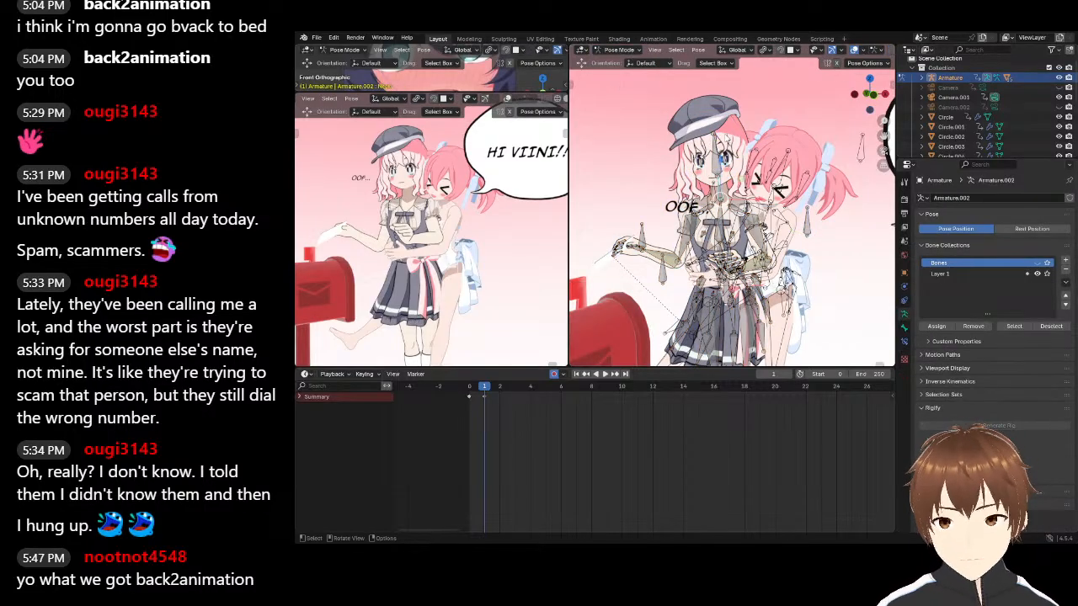
{"action": "key", "text": "r"}
{"action": "left_click", "coordinate": [718, 135]}
{"action": "left_click", "coordinate": [716, 147]}
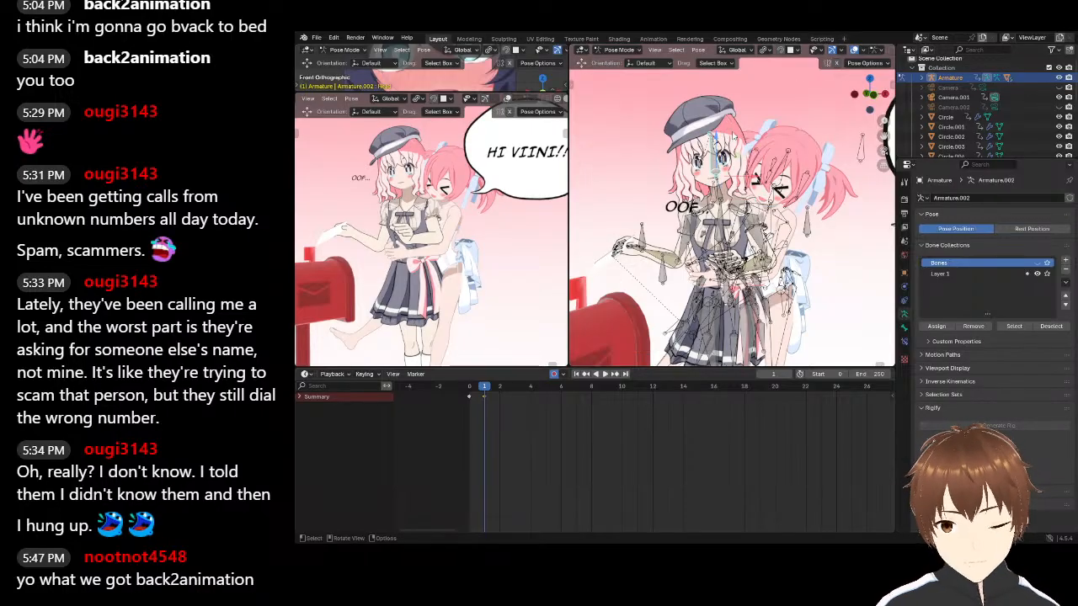
{"action": "key", "text": "r"}
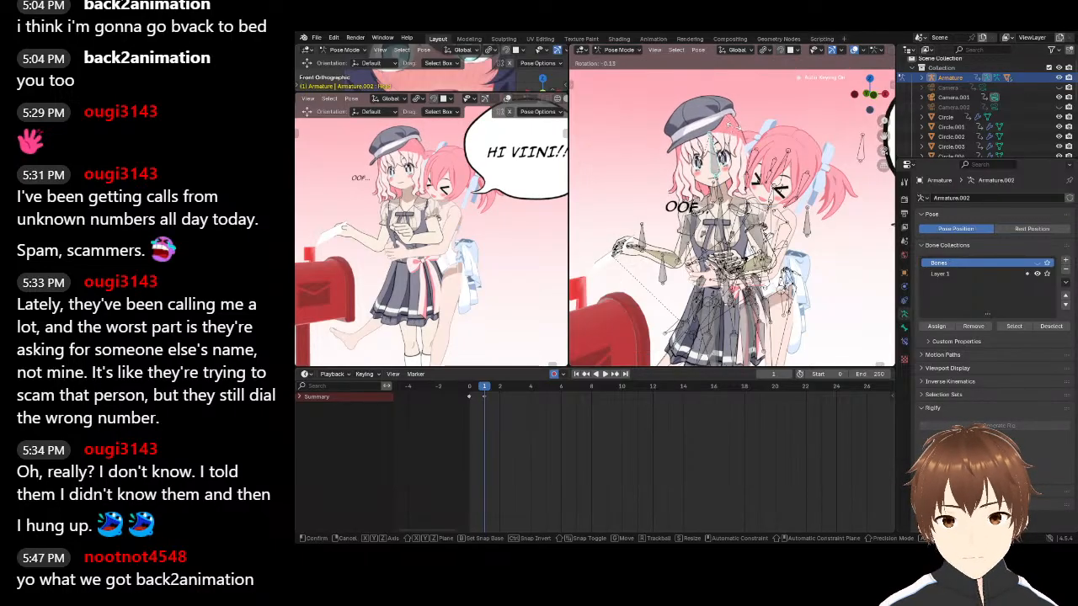
{"action": "left_click", "coordinate": [707, 145]}
Rotate the capped girl's chest bone by about -3.5° to shift her upper body toward the mailbox
{"action": "scroll", "coordinate": [497, 192], "scroll_direction": "up", "scroll_amount": 4}
{"action": "scroll", "coordinate": [488, 182], "scroll_direction": "down", "scroll_amount": 4}
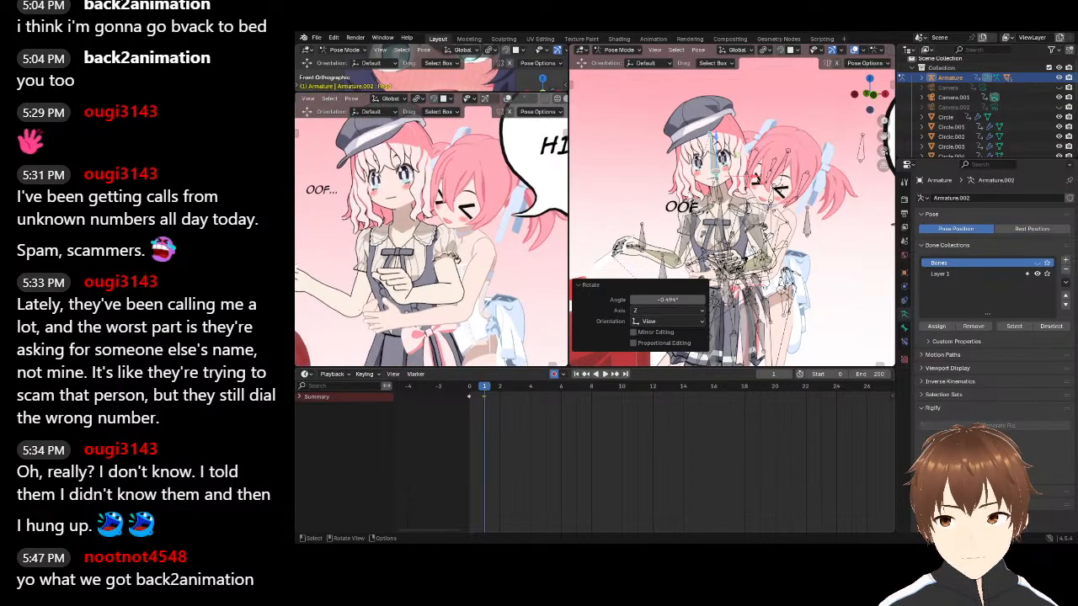
{"action": "scroll", "coordinate": [490, 227], "scroll_direction": "down", "scroll_amount": 3}
{"action": "scroll", "coordinate": [490, 227], "scroll_direction": "up", "scroll_amount": 2}
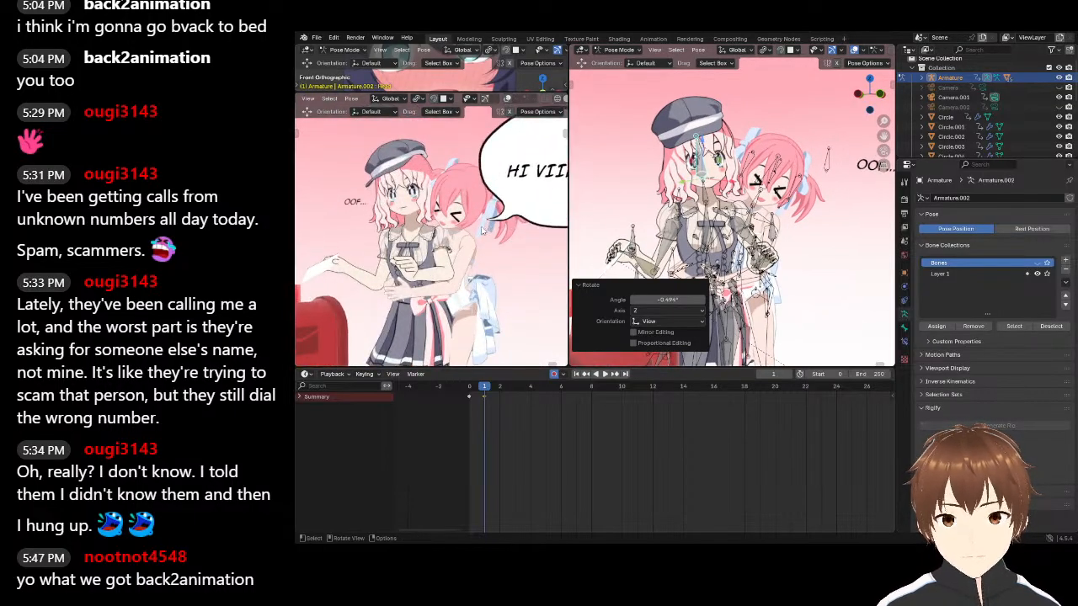
{"action": "middle_click_drag", "start_coordinate": [463, 242], "coordinate": [472, 217], "text": "shift"}
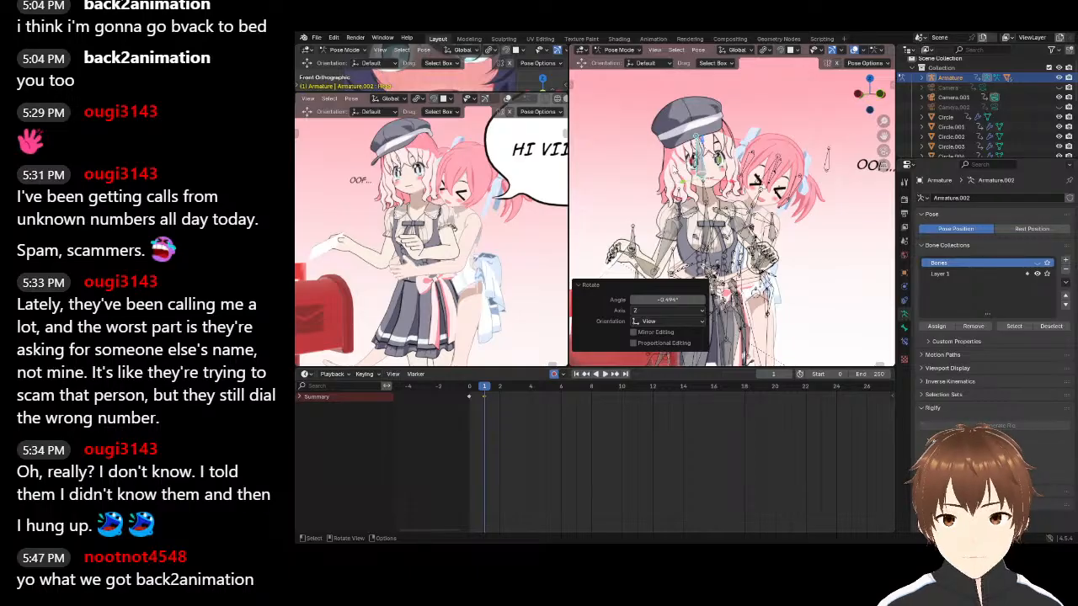
{"action": "middle_click_drag", "start_coordinate": [762, 225], "coordinate": [720, 225]}
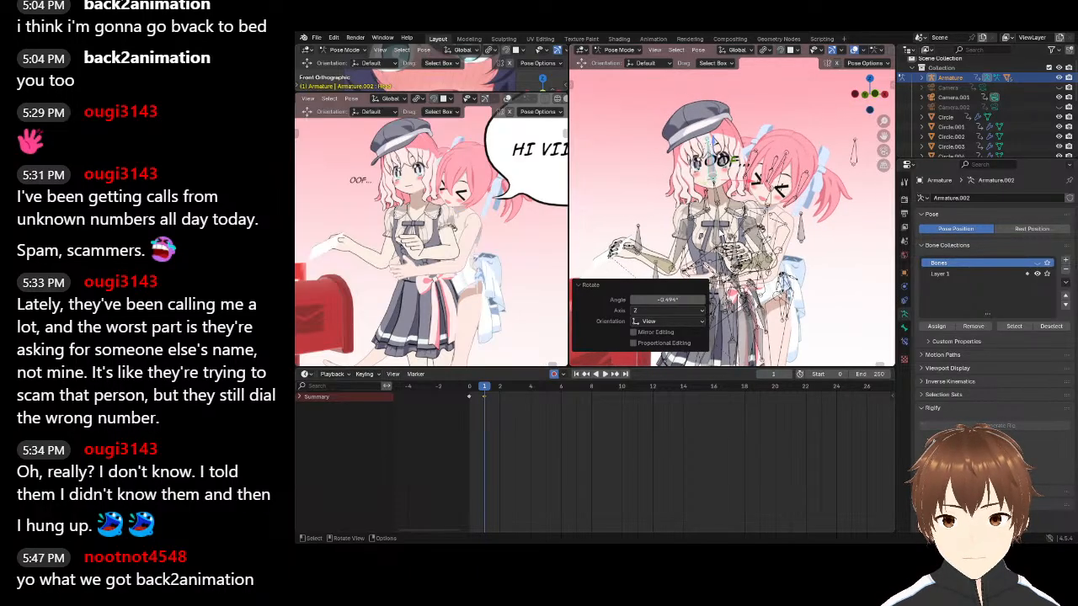
{"action": "left_click", "coordinate": [716, 225]}
{"action": "key", "text": "r"}
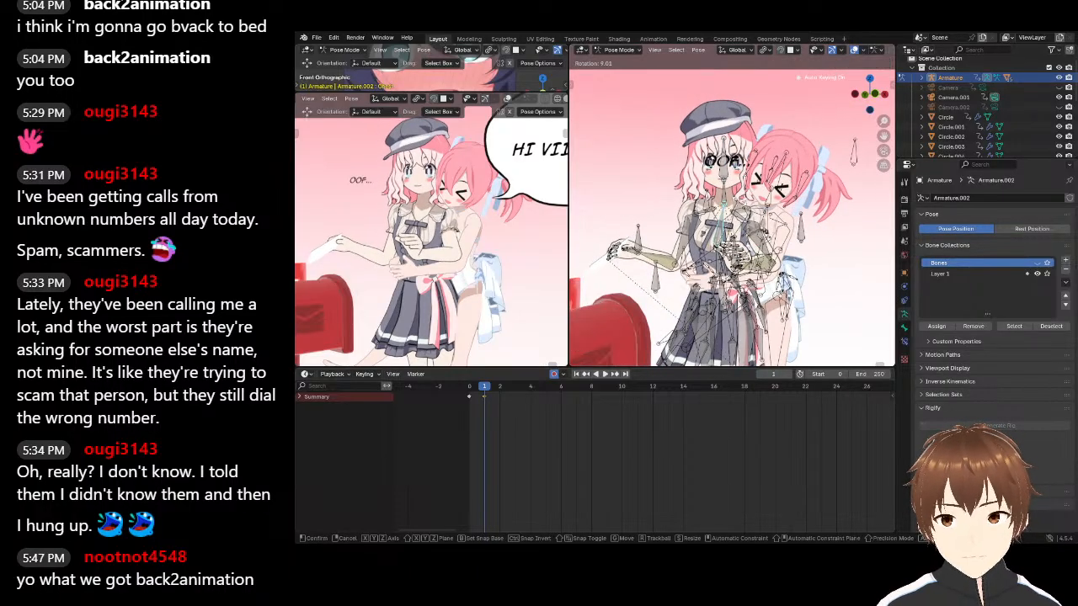
{"action": "left_click", "coordinate": [614, 246]}
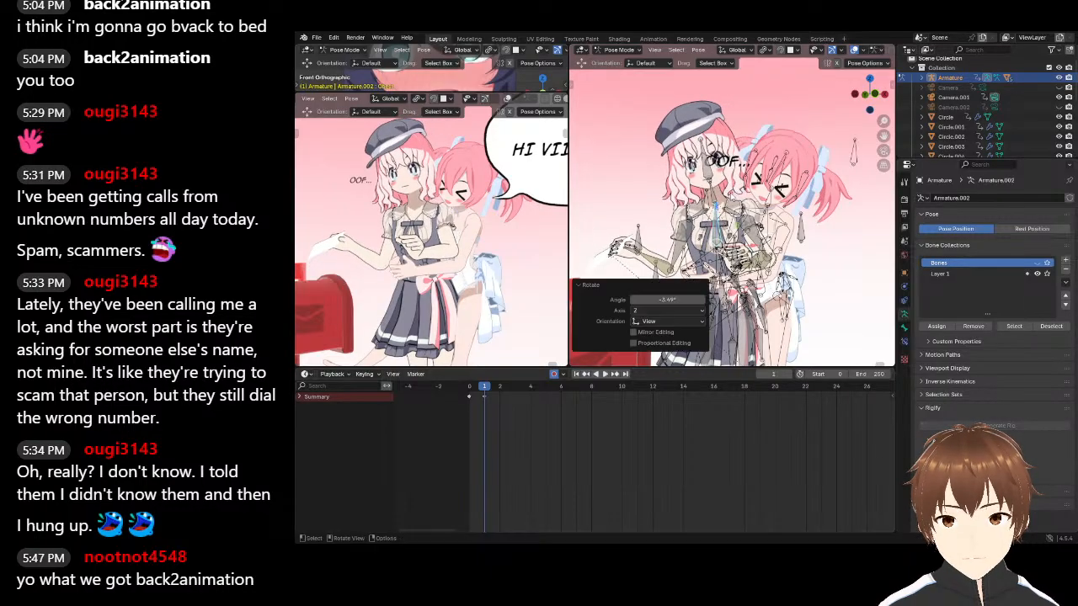
Save the scene to the current file 2.blend
{"action": "left_click", "coordinate": [783, 232]}
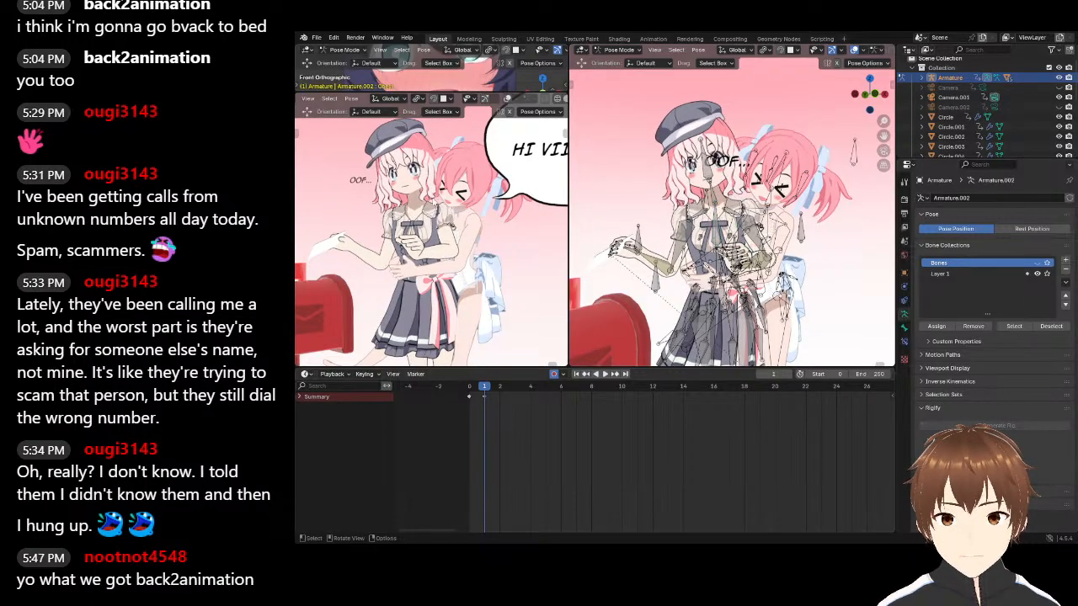
{"action": "left_click", "coordinate": [316, 38]}
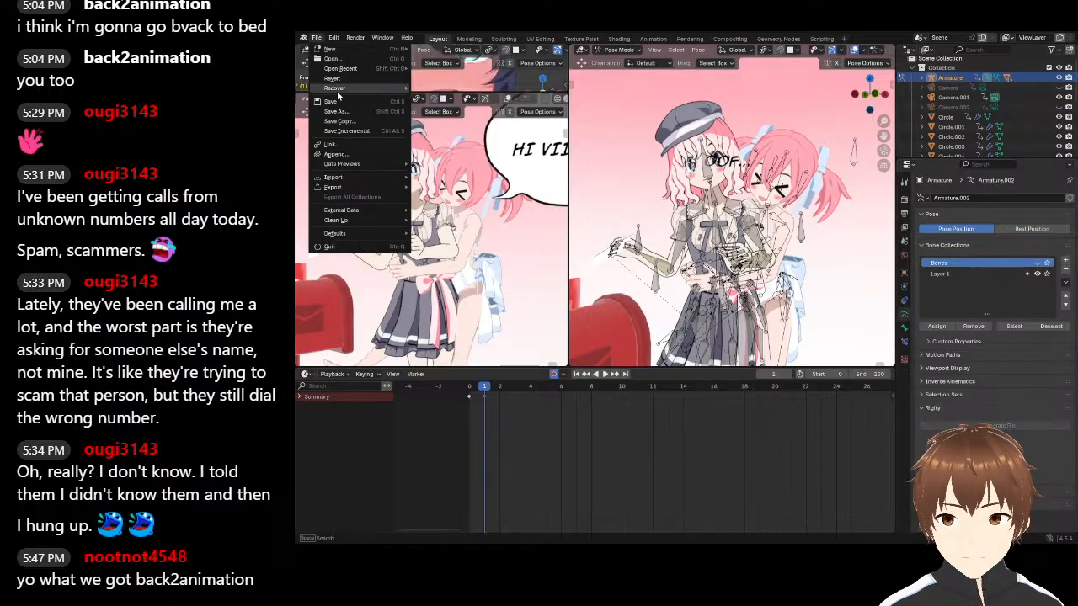
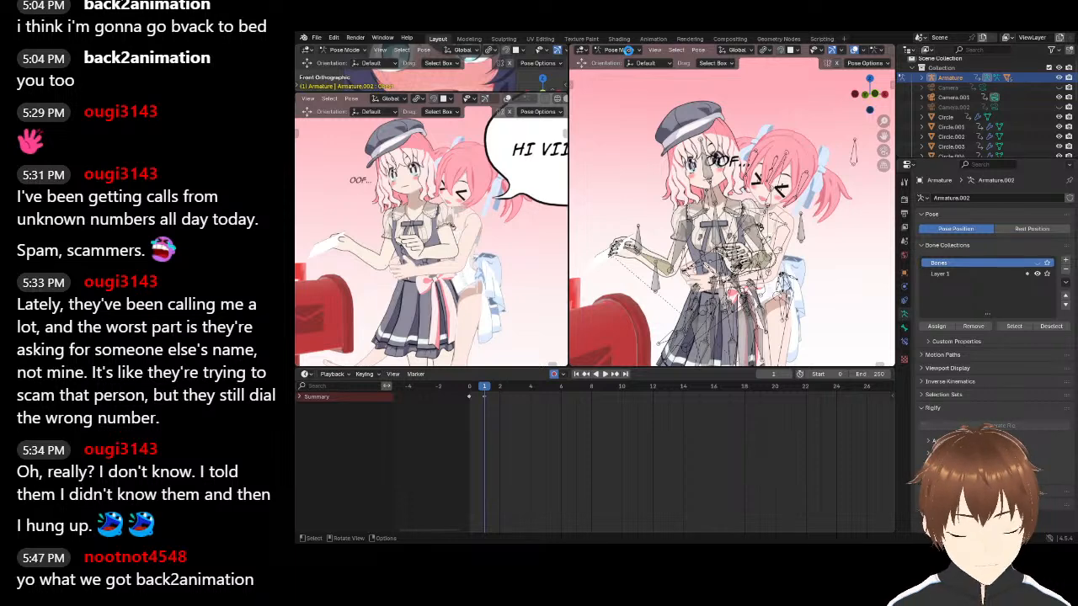
{"action": "key", "text": "ctrl+s"}
Switch to the hugging girl's armature in Pose Mode and try rotating her chest bone by about -12°
{"action": "left_click", "coordinate": [627, 49]}
{"action": "left_click", "coordinate": [619, 59]}
{"action": "left_click", "coordinate": [771, 212]}
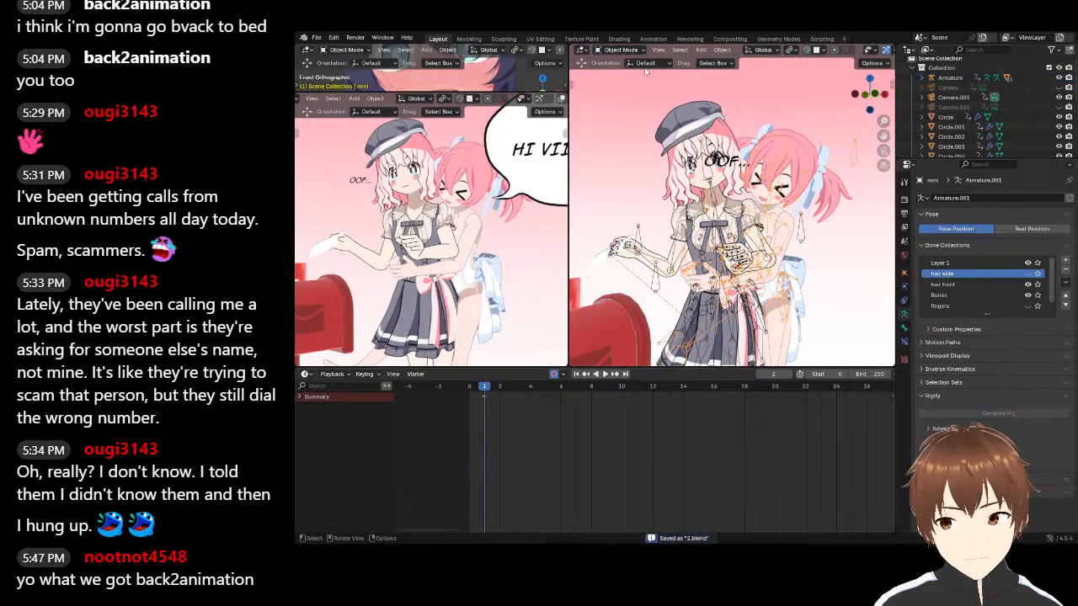
{"action": "left_click", "coordinate": [620, 49]}
{"action": "left_click", "coordinate": [622, 82]}
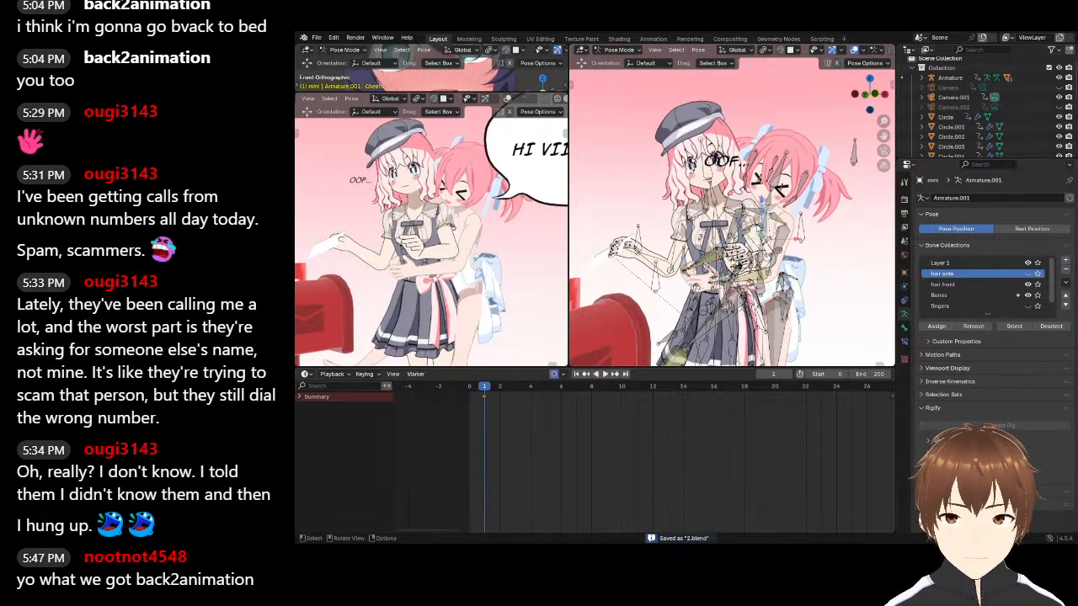
{"action": "key", "text": "r"}
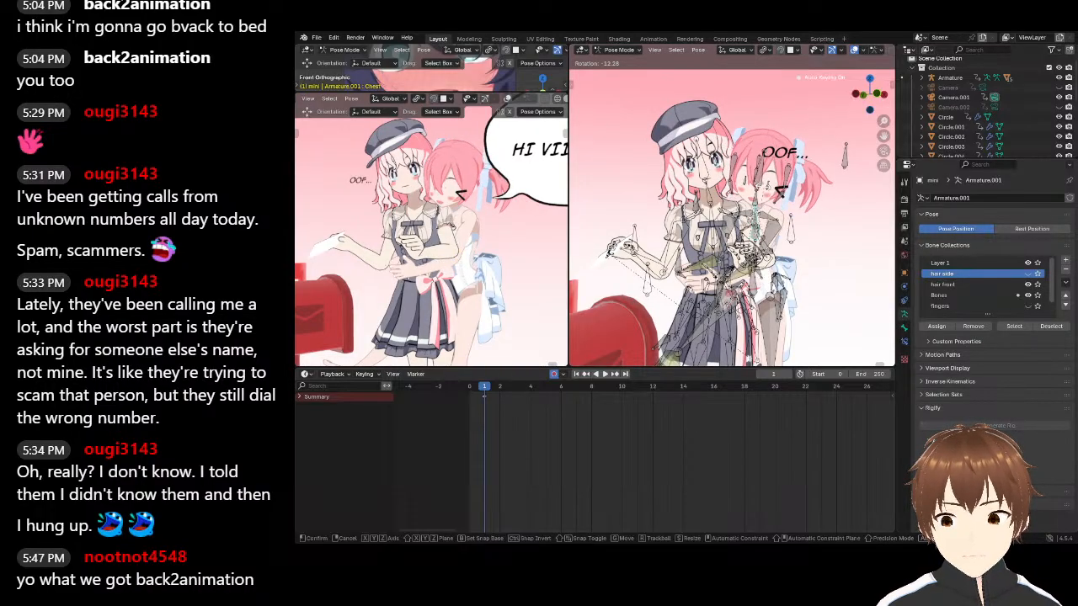
{"action": "key", "text": "Escape"}
{"action": "left_click", "coordinate": [619, 51]}
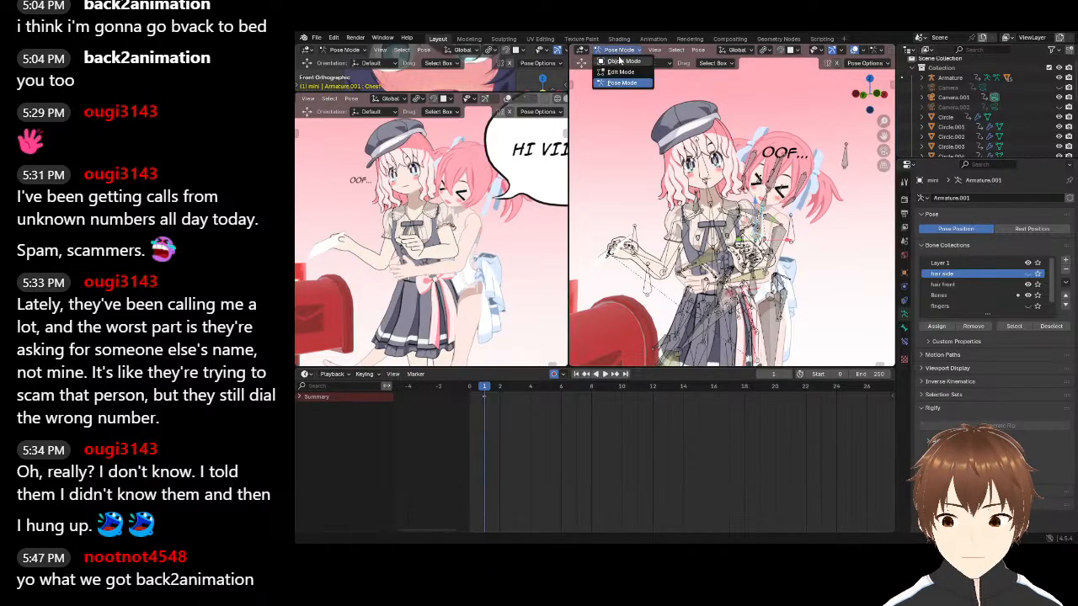
{"action": "left_click", "coordinate": [623, 61]}
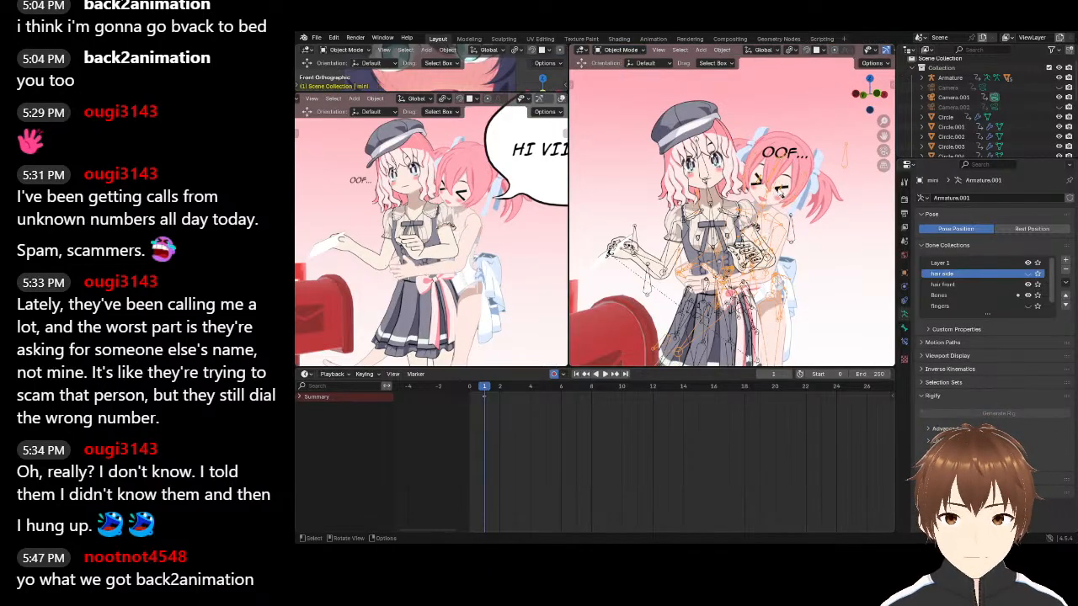
Parent the hugging girl's closed-eye shape to her armature's head bone with the Bone Relative option
{"action": "scroll", "coordinate": [779, 193], "scroll_direction": "up", "scroll_amount": 5}
{"action": "middle_click_drag", "start_coordinate": [780, 192], "coordinate": [715, 221], "text": "shift"}
{"action": "scroll", "coordinate": [715, 221], "scroll_direction": "up", "scroll_amount": 2}
{"action": "left_click", "coordinate": [739, 198]}
{"action": "left_click", "coordinate": [728, 156], "text": "shift"}
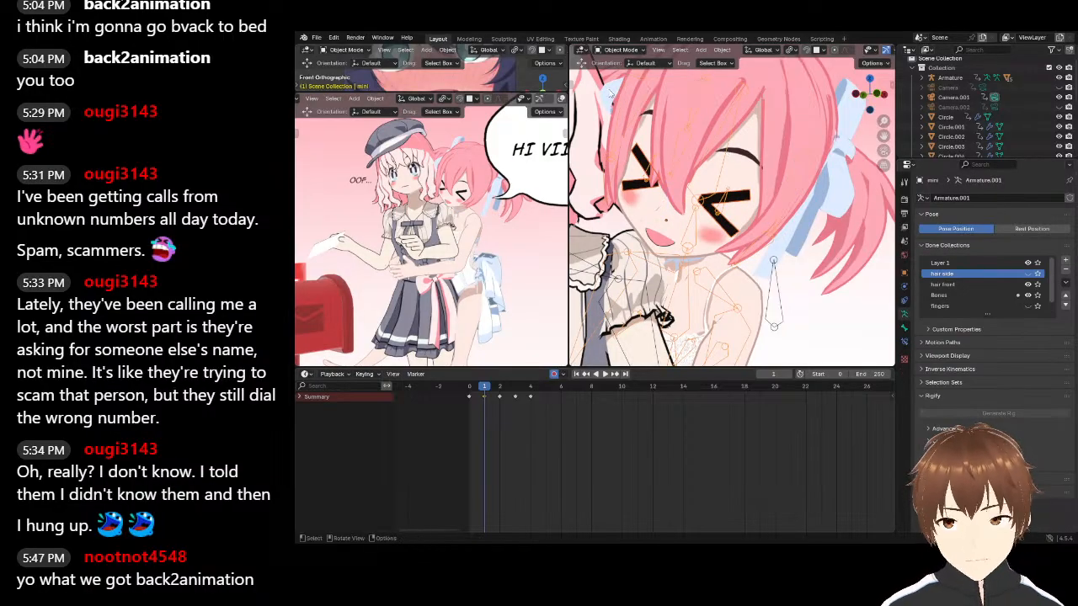
{"action": "left_click", "coordinate": [620, 50]}
{"action": "left_click", "coordinate": [617, 84]}
{"action": "left_click", "coordinate": [717, 151]}
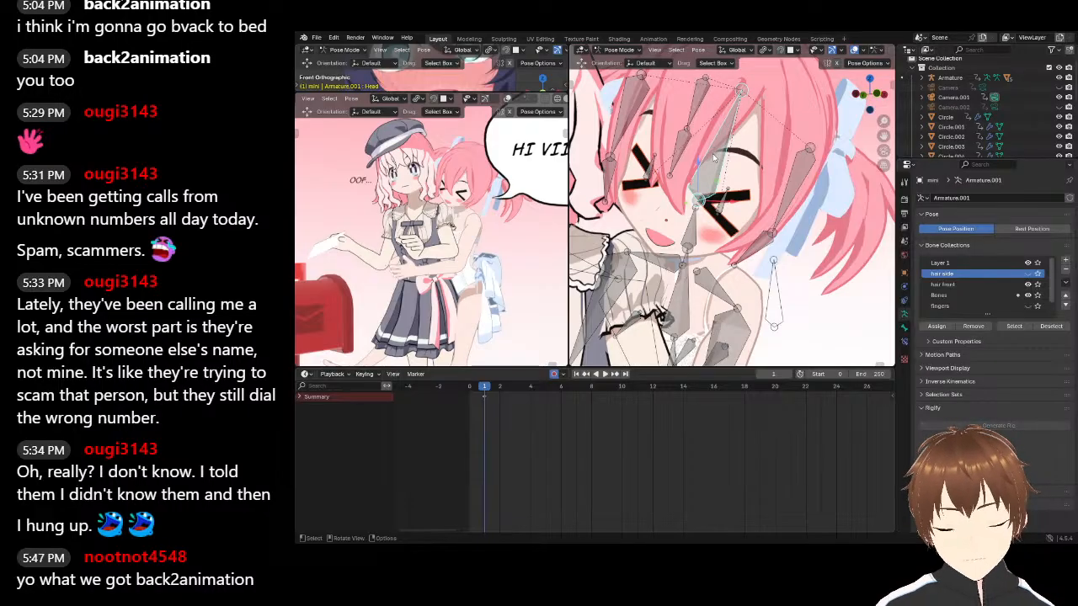
{"action": "key", "text": "ctrl+p"}
{"action": "left_click", "coordinate": [692, 148]}
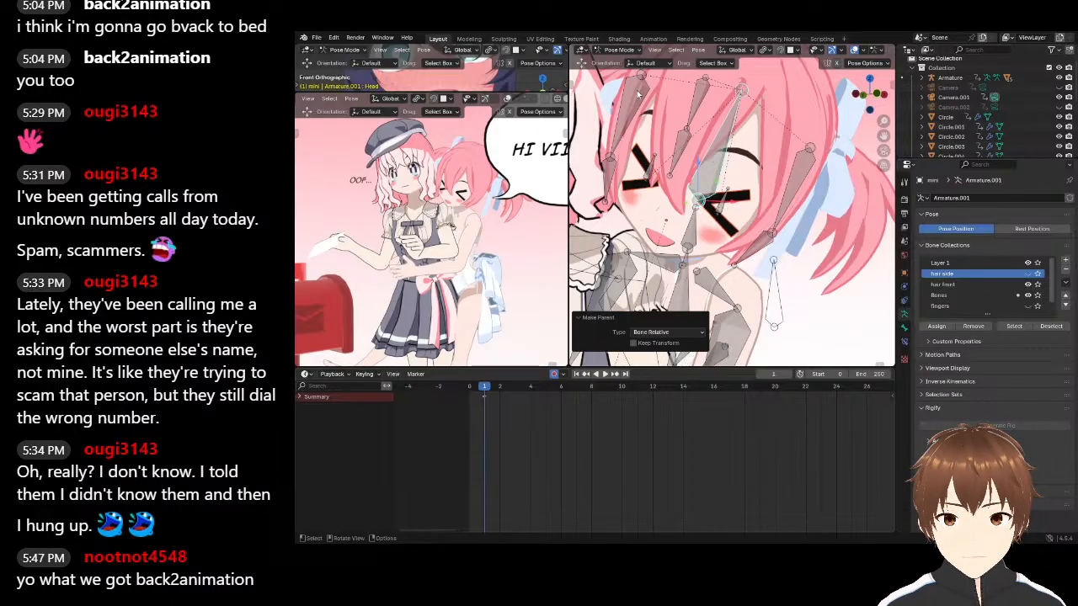
Try rotating the hugging girl's head bone in Pose Mode to test the eye parenting
{"action": "left_click", "coordinate": [620, 50]}
{"action": "left_click", "coordinate": [619, 86]}
{"action": "left_click", "coordinate": [727, 149]}
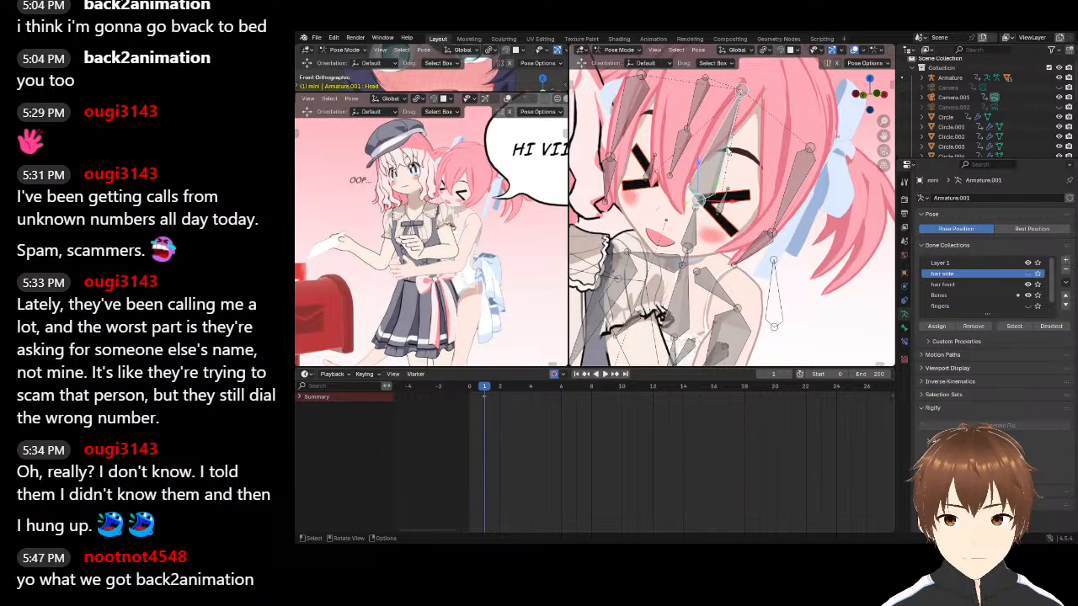
{"action": "scroll", "coordinate": [744, 153], "scroll_direction": "down", "scroll_amount": 1}
{"action": "key", "text": "r"}
{"action": "right_click", "coordinate": [716, 234]}
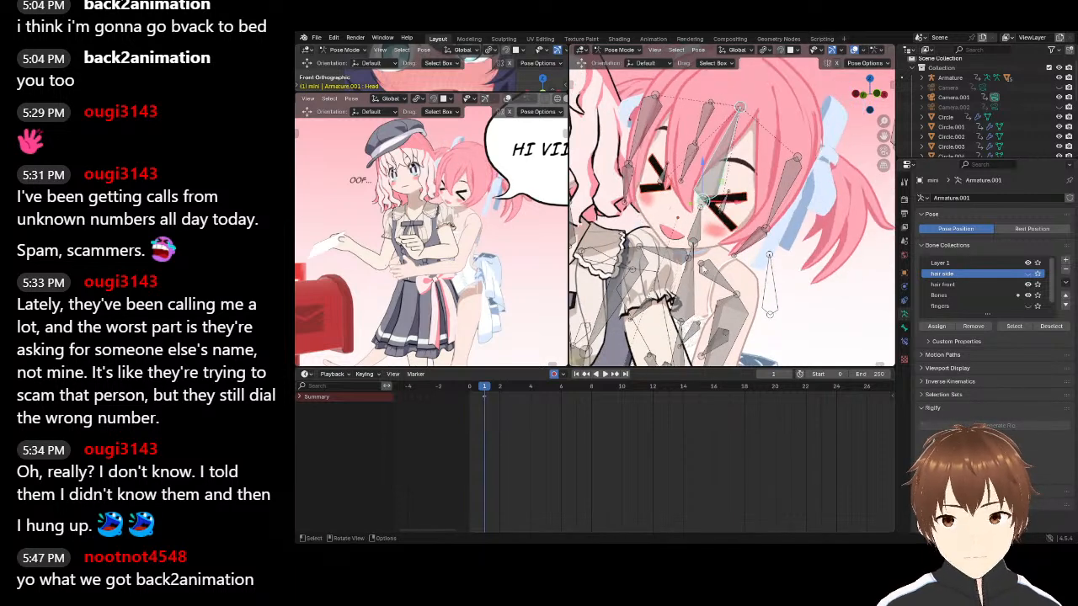
Rotate the hugging girl's chest bone to lean her upper body closer to the capped girl
{"action": "left_click", "coordinate": [697, 272]}
{"action": "scroll", "coordinate": [700, 269], "scroll_direction": "down", "scroll_amount": 1}
{"action": "key", "text": "r"}
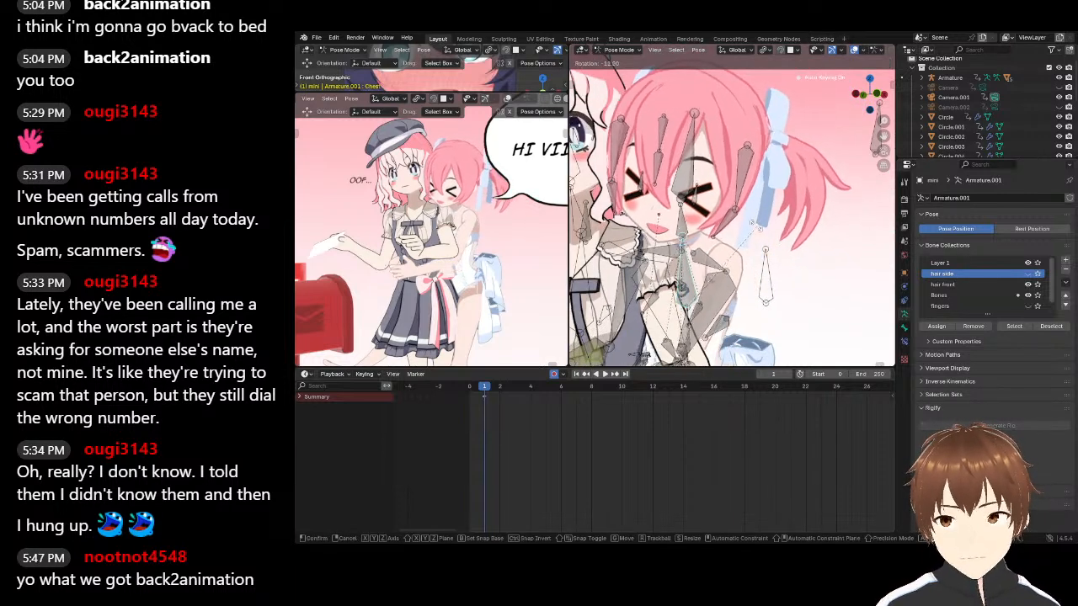
{"action": "left_click", "coordinate": [750, 225]}
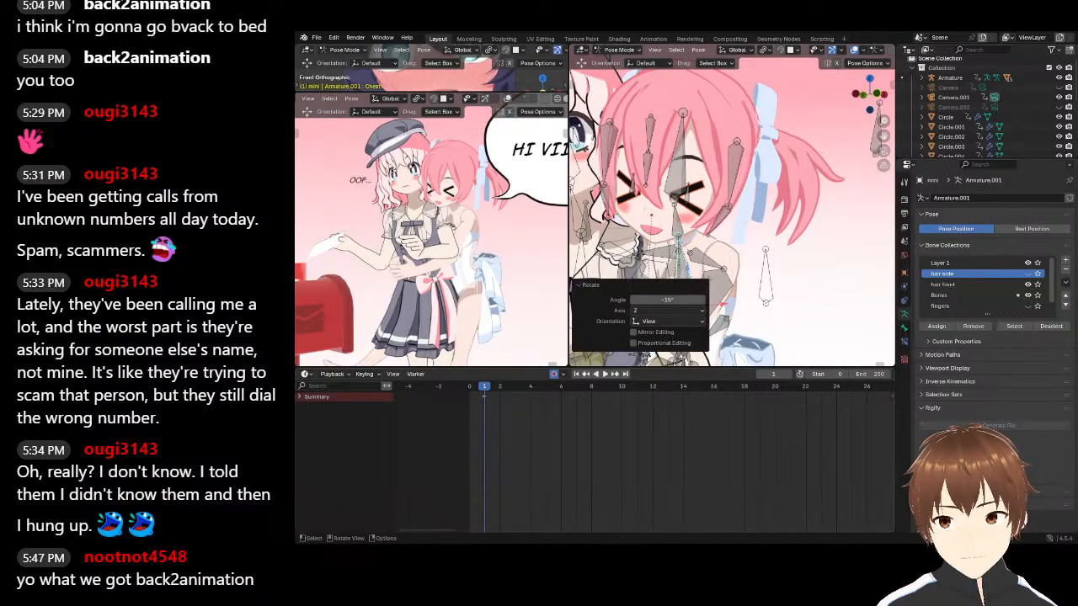
From the side, rotate the hugging girl's chest bone by about 6.6° and try bending her spine bone about -7.3°
{"action": "scroll", "coordinate": [762, 225], "scroll_direction": "down", "scroll_amount": 3}
{"action": "scroll", "coordinate": [784, 227], "scroll_direction": "up", "scroll_amount": 2}
{"action": "middle_click_drag", "start_coordinate": [821, 229], "coordinate": [779, 223]}
{"action": "key", "text": "r"}
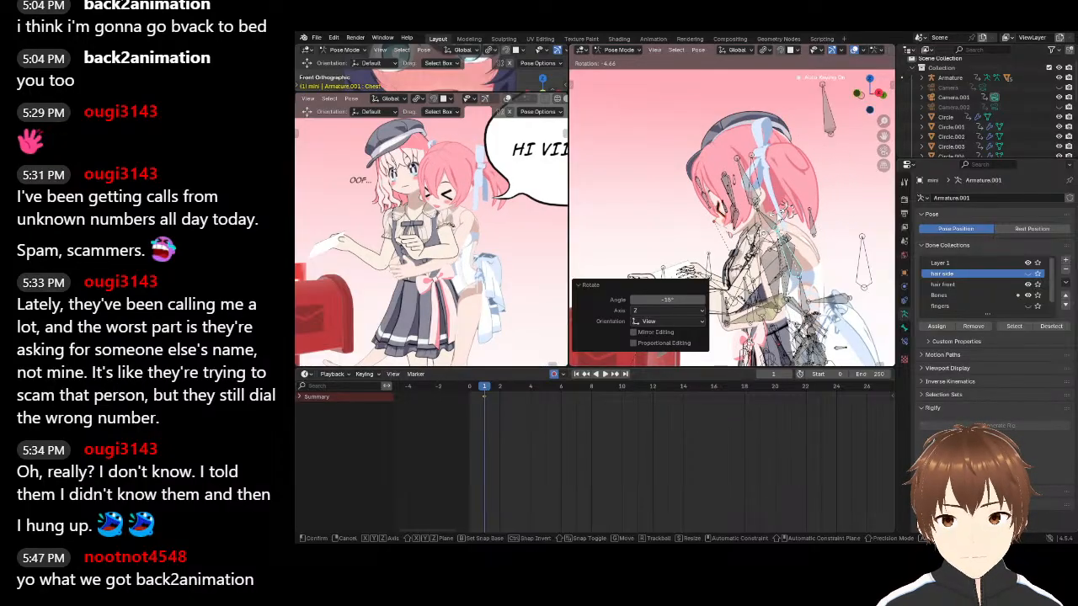
{"action": "left_click", "coordinate": [797, 237]}
{"action": "key", "text": "r"}
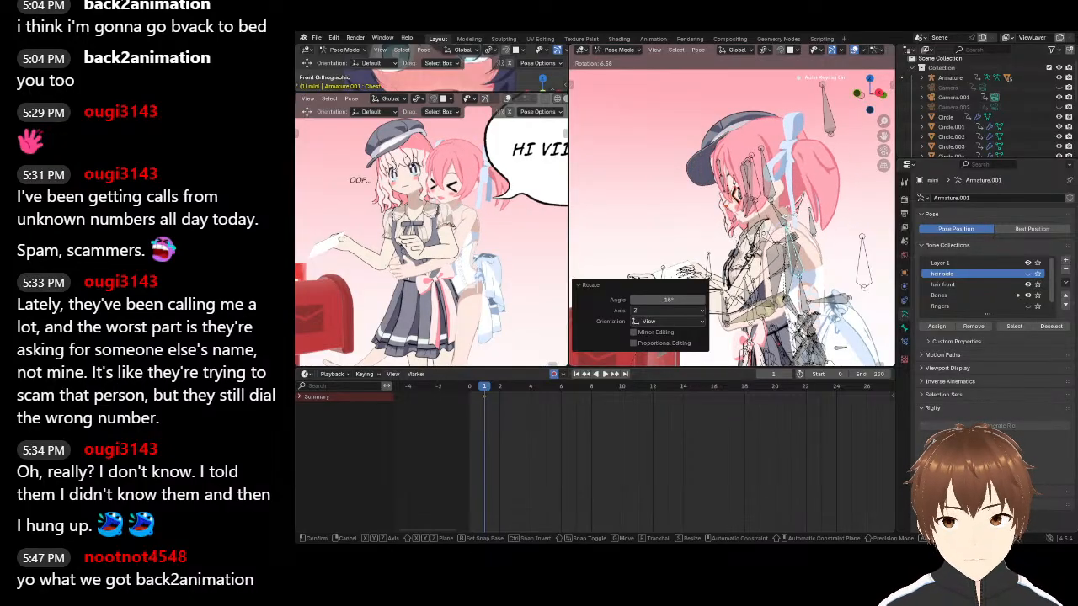
{"action": "left_click", "coordinate": [799, 240]}
{"action": "key", "text": "r"}
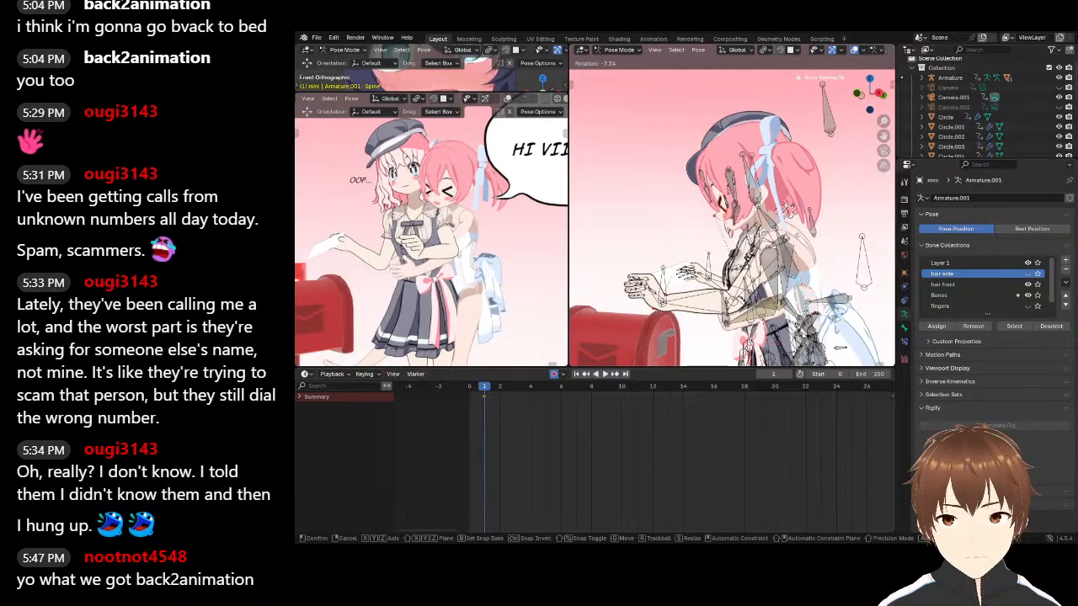
{"action": "left_click", "coordinate": [715, 217]}
Rotate the hugging girl's hips bone by about -6.5° from the side to lean her forward
{"action": "middle_click_drag", "start_coordinate": [716, 217], "coordinate": [746, 178]}
{"action": "left_click", "coordinate": [810, 215]}
{"action": "left_click", "coordinate": [807, 236]}
{"action": "left_click", "coordinate": [820, 200]}
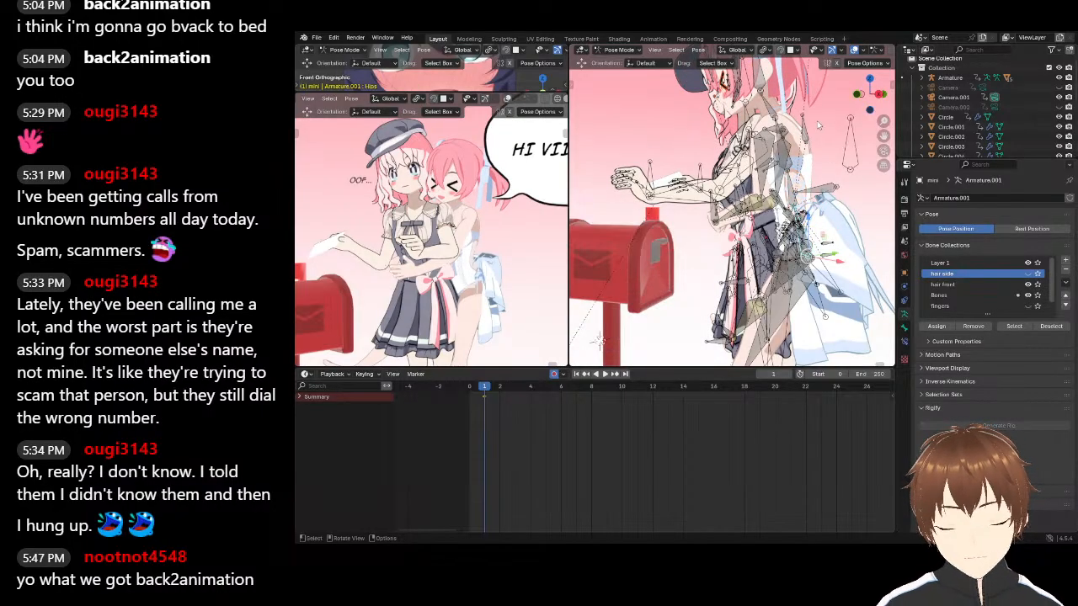
{"action": "key", "text": "r"}
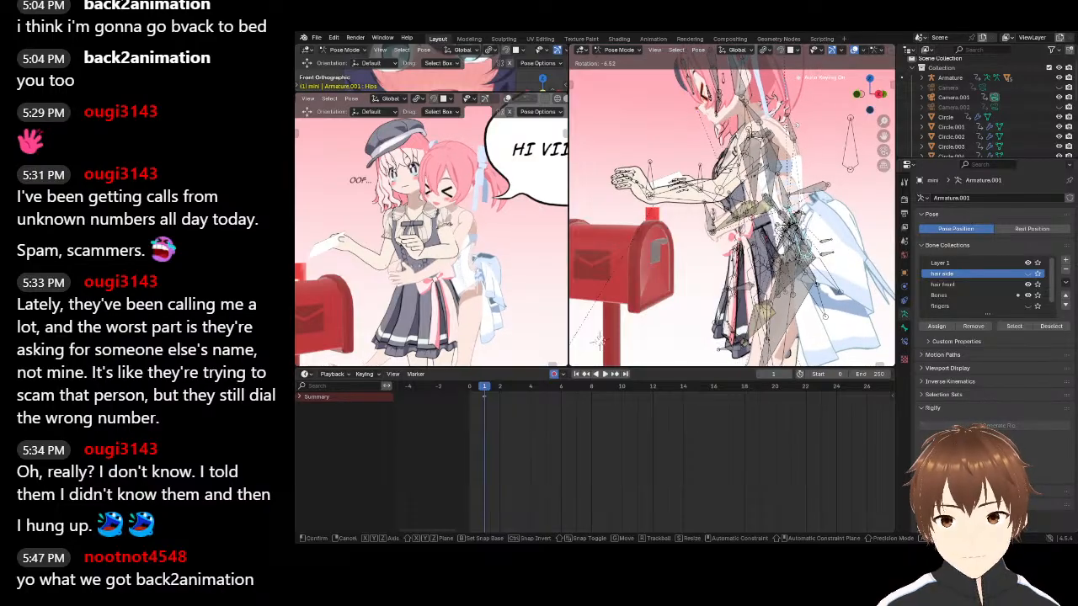
{"action": "left_click", "coordinate": [598, 340]}
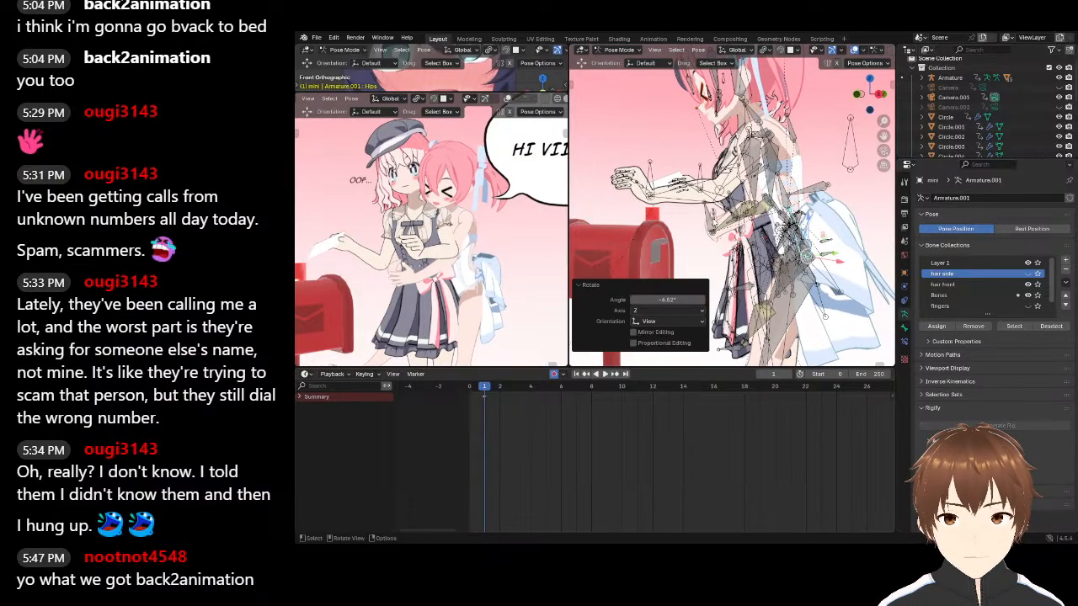
Reposition the hugging girl's hand IK bone at the capped girl's waist
{"action": "left_click", "coordinate": [713, 212]}
{"action": "middle_click_drag", "start_coordinate": [716, 215], "coordinate": [749, 225]}
{"action": "key", "text": "g"}
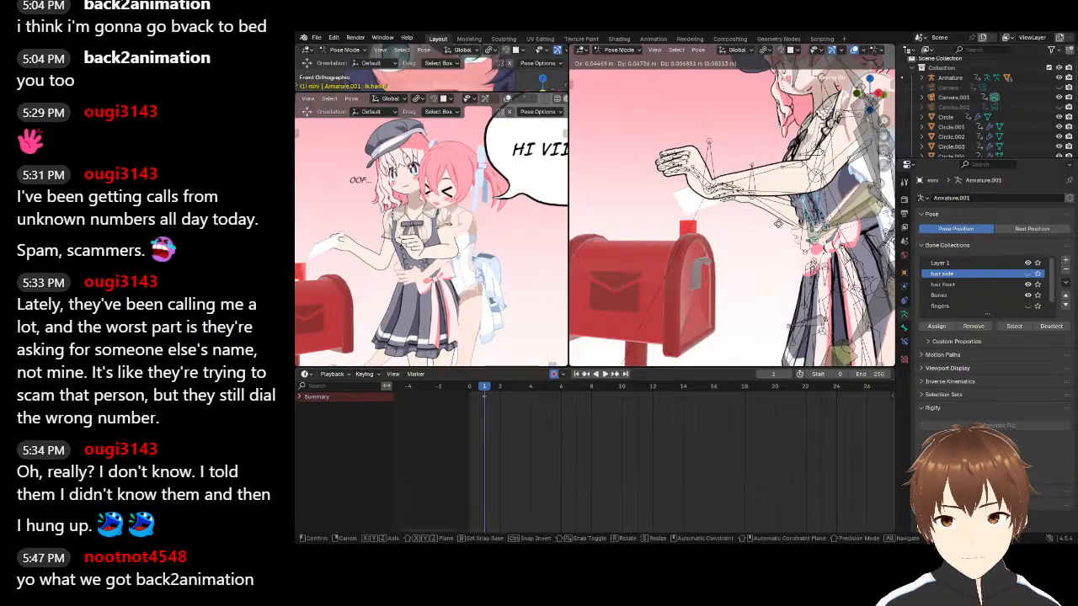
{"action": "left_click", "coordinate": [755, 221]}
Move the hugging girl's elbow IK bone about 0.37 m closer to her body from behind
{"action": "middle_click_drag", "start_coordinate": [838, 220], "coordinate": [792, 221]}
{"action": "left_click", "coordinate": [859, 214]}
{"action": "middle_click_drag", "start_coordinate": [859, 214], "coordinate": [873, 287]}
{"action": "scroll", "coordinate": [678, 226], "scroll_direction": "down", "scroll_amount": 3}
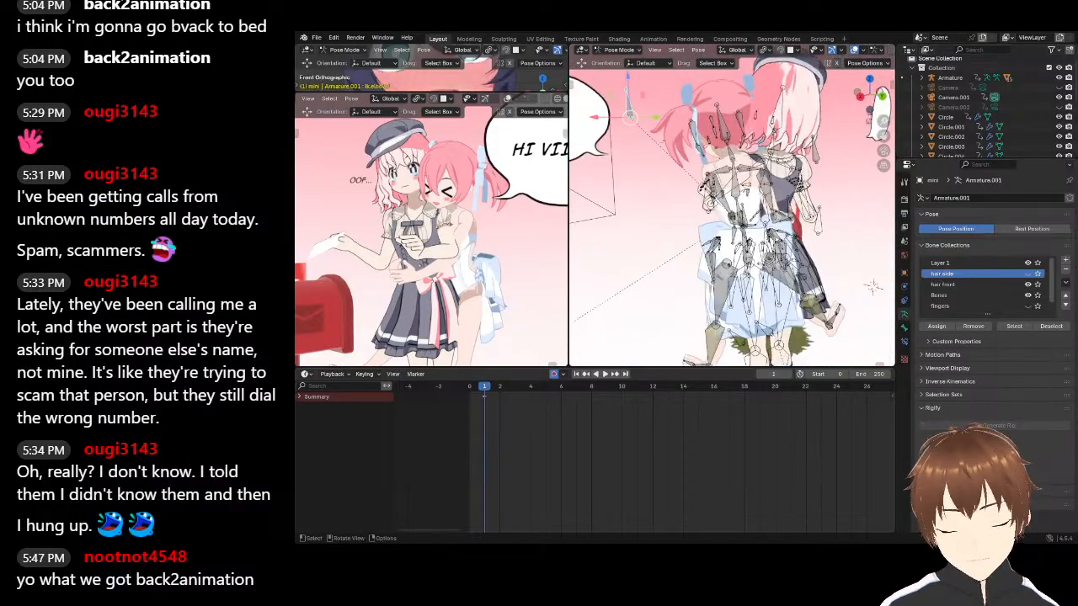
{"action": "key", "text": "g"}
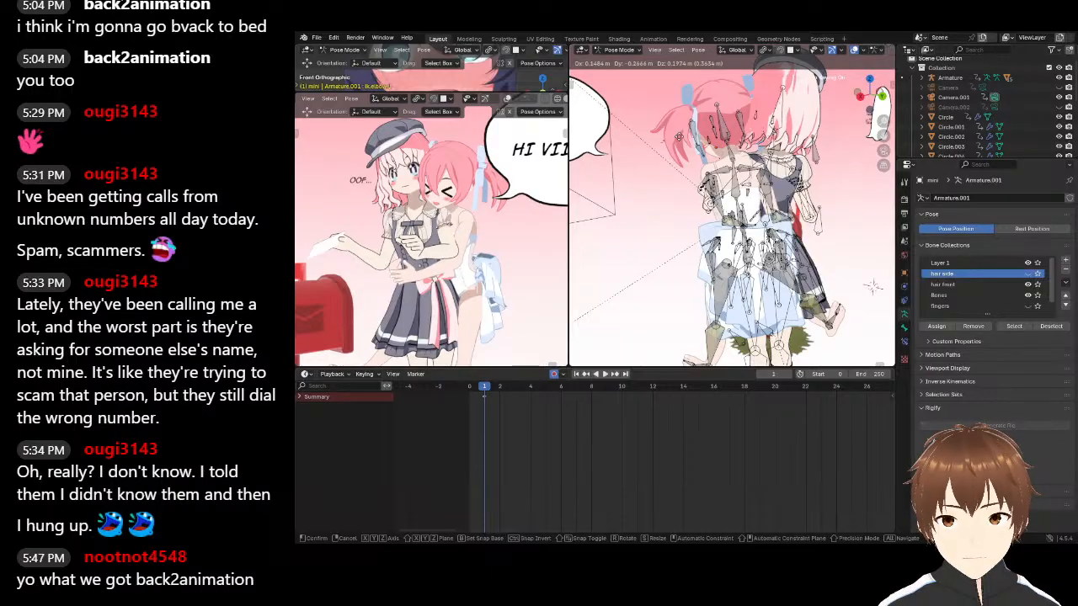
{"action": "left_click", "coordinate": [684, 132]}
Rotate the hugging girl's shoulder bone by about -7.5° and check the hug from behind
{"action": "middle_click_drag", "start_coordinate": [628, 150], "coordinate": [775, 143]}
{"action": "middle_click_drag", "start_coordinate": [775, 144], "coordinate": [665, 142], "text": "shift"}
{"action": "left_click", "coordinate": [725, 179]}
{"action": "middle_click_drag", "start_coordinate": [726, 179], "coordinate": [766, 244]}
{"action": "key", "text": "r"}
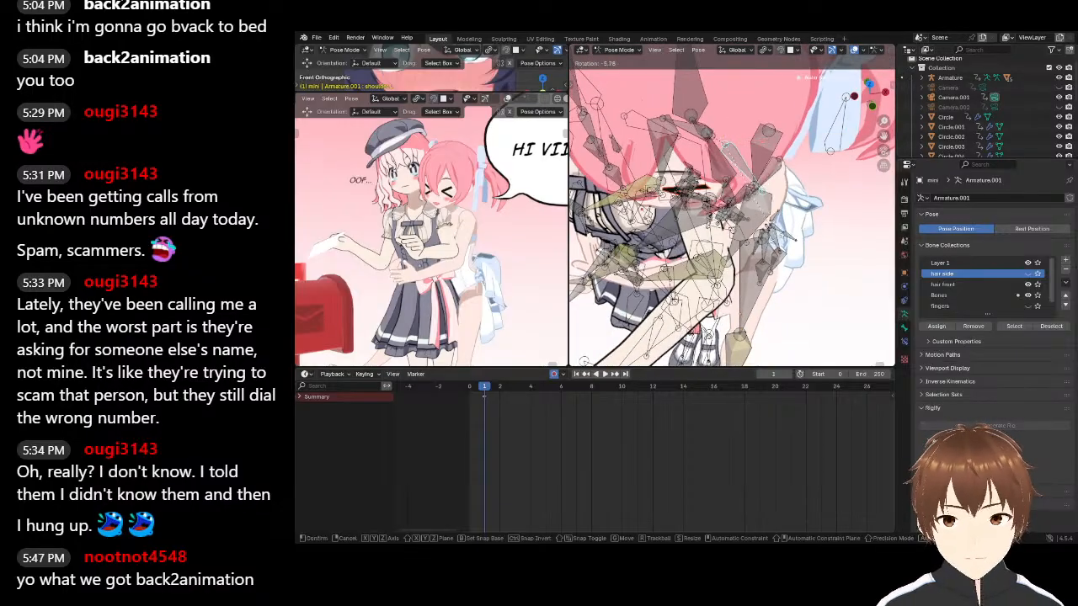
{"action": "left_click", "coordinate": [737, 164]}
{"action": "middle_click_drag", "start_coordinate": [725, 144], "coordinate": [743, 109]}
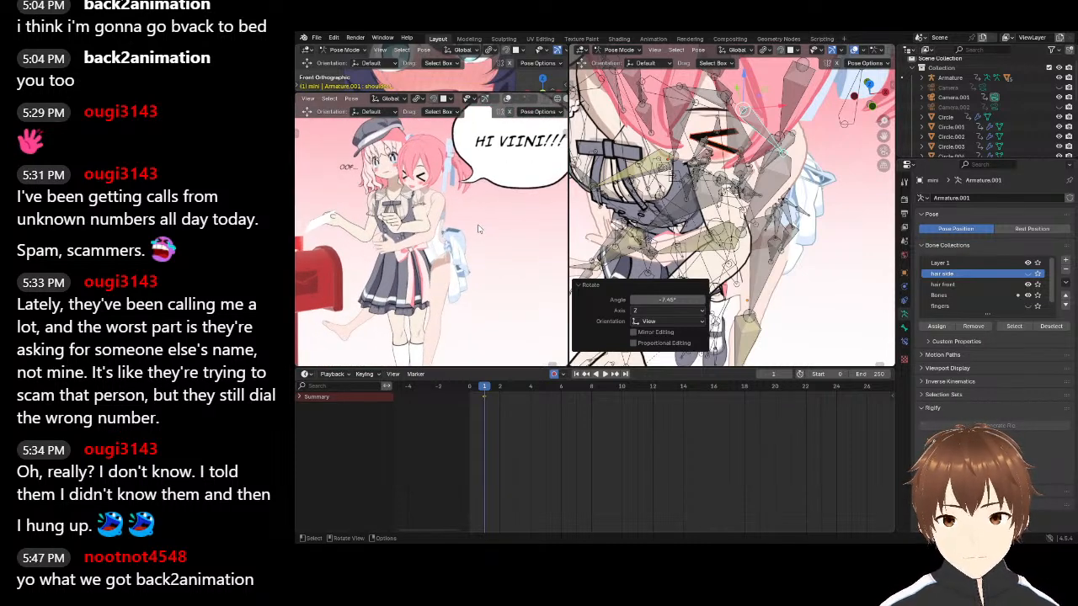
{"action": "middle_click_drag", "start_coordinate": [744, 108], "coordinate": [673, 211]}
{"action": "middle_click_drag", "start_coordinate": [726, 215], "coordinate": [758, 219]}
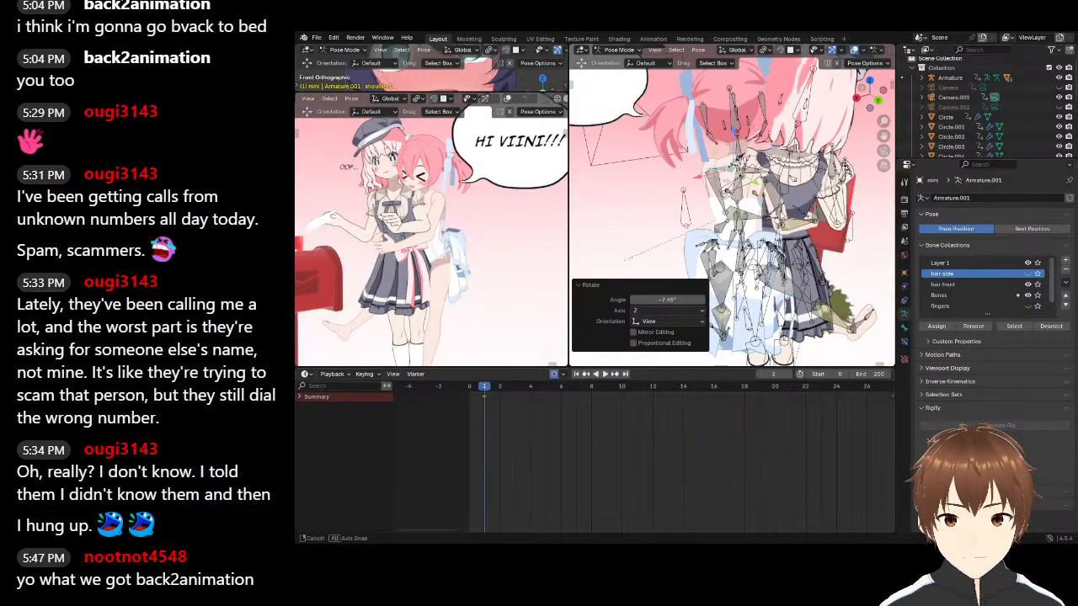
In Object Mode, move the hugging girl's armature about -0.04 m in X and 0.02 m in Y, and fine-tune its position from the side
{"action": "left_click", "coordinate": [618, 52]}
{"action": "left_click", "coordinate": [619, 62]}
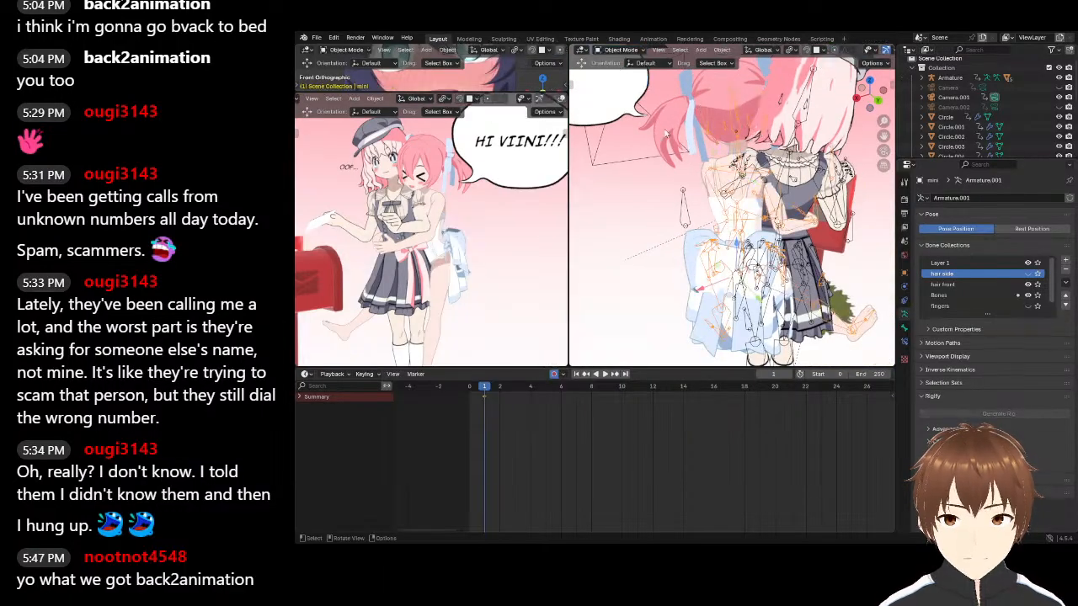
{"action": "scroll", "coordinate": [730, 206], "scroll_direction": "down", "scroll_amount": 2}
{"action": "middle_click_drag", "start_coordinate": [731, 221], "coordinate": [736, 209]}
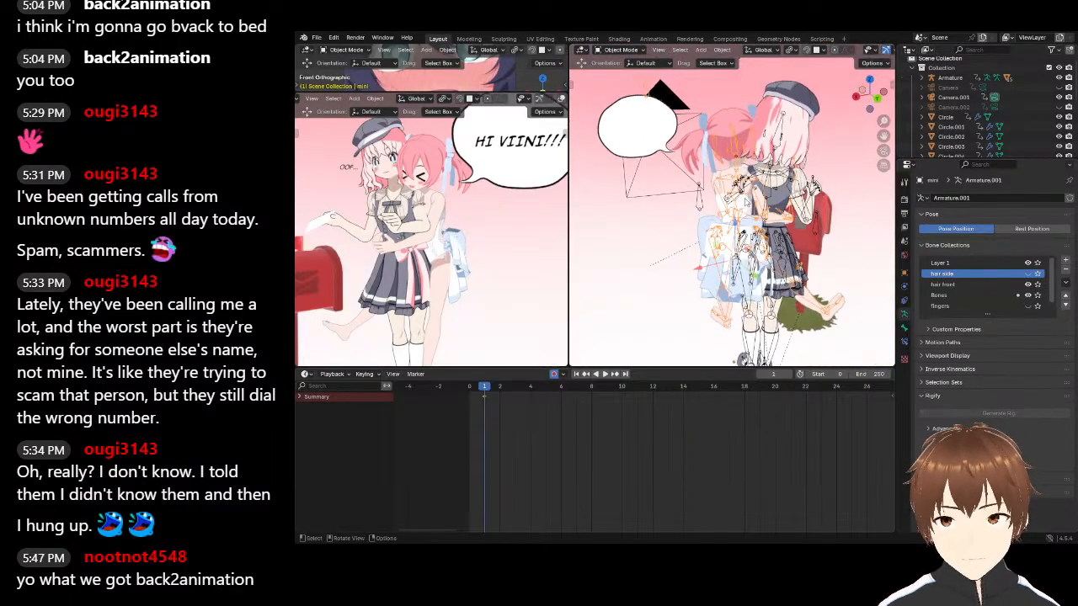
{"action": "key", "text": "g"}
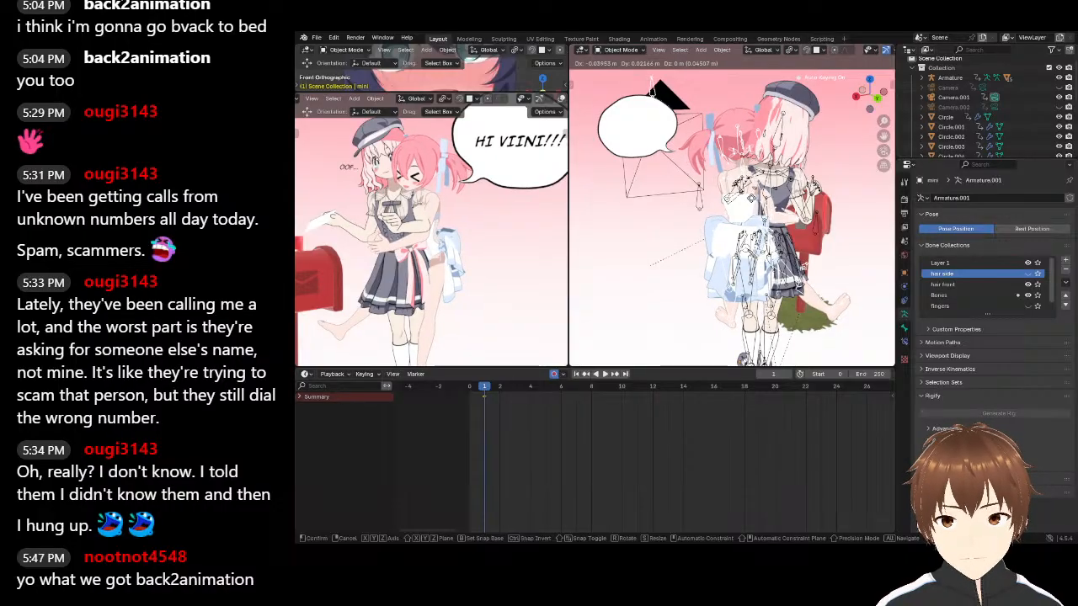
{"action": "left_click", "coordinate": [751, 199]}
{"action": "middle_click_drag", "start_coordinate": [731, 200], "coordinate": [787, 195]}
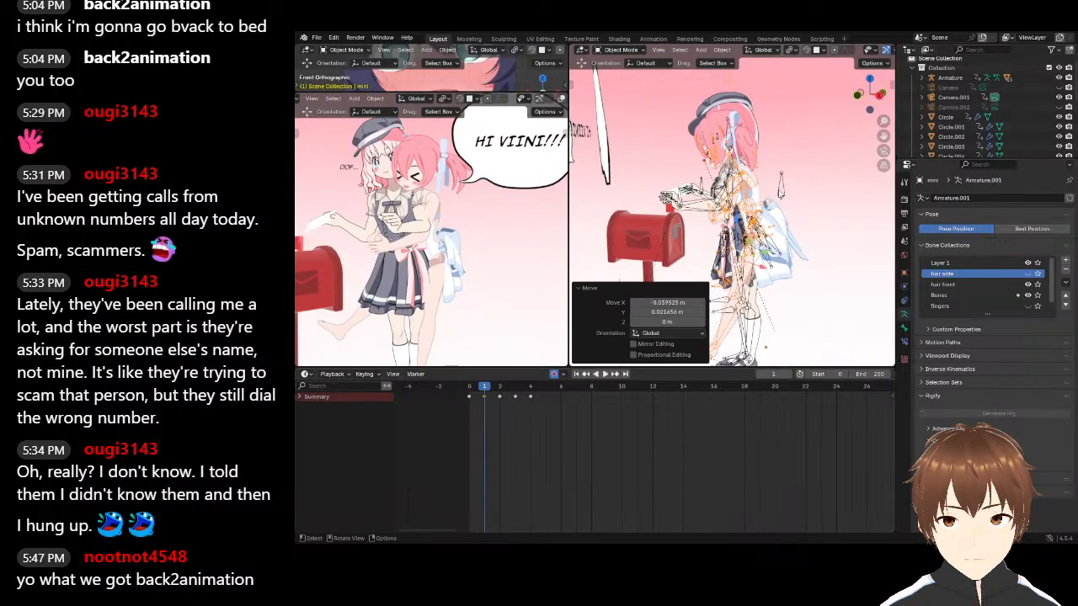
{"action": "key", "text": "g"}
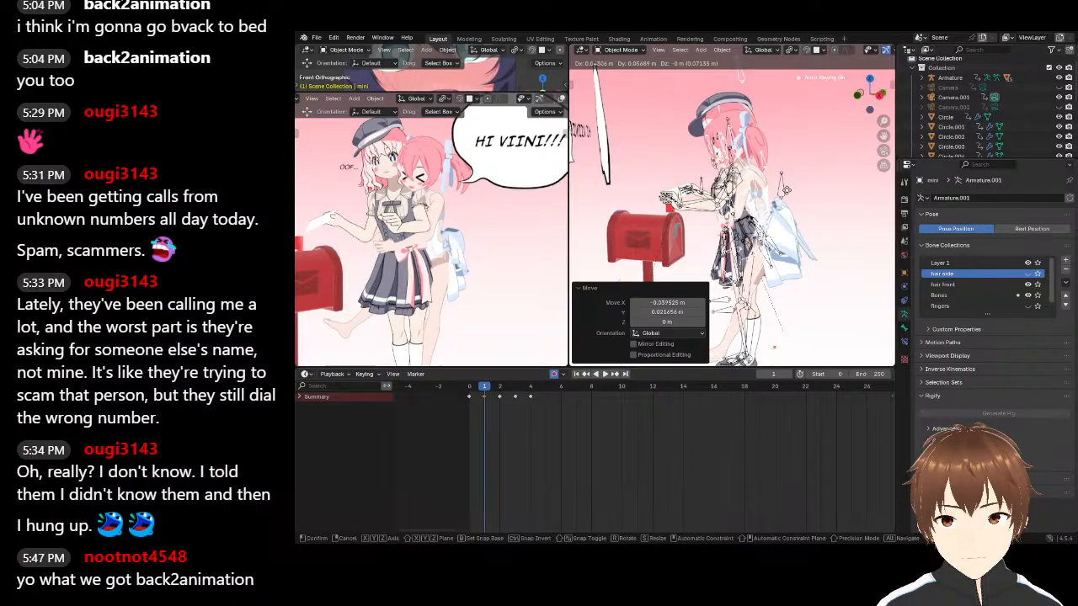
{"action": "left_click", "coordinate": [788, 195]}
Leave the hugging girl's armature in Object Mode and save the file
{"action": "key", "text": "ctrl+Tab"}
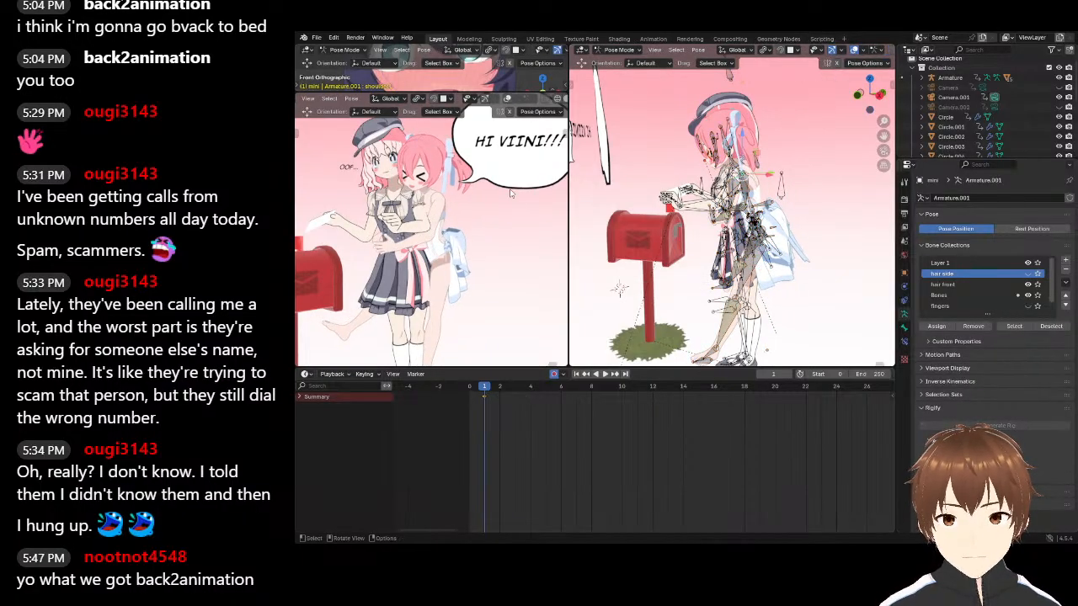
{"action": "left_click", "coordinate": [618, 50]}
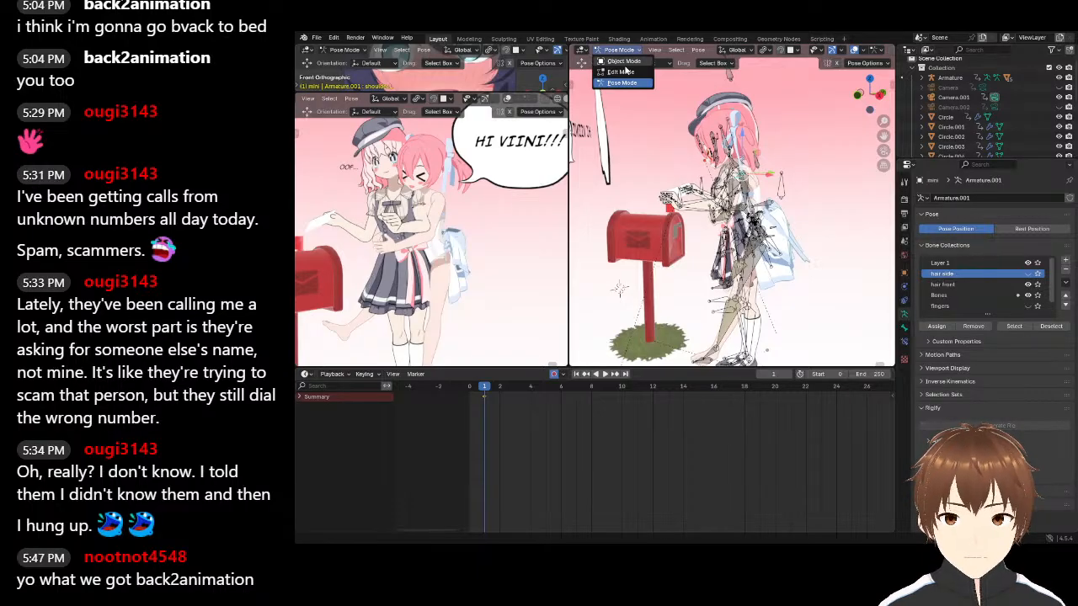
{"action": "left_click", "coordinate": [623, 61]}
{"action": "left_click", "coordinate": [317, 38]}
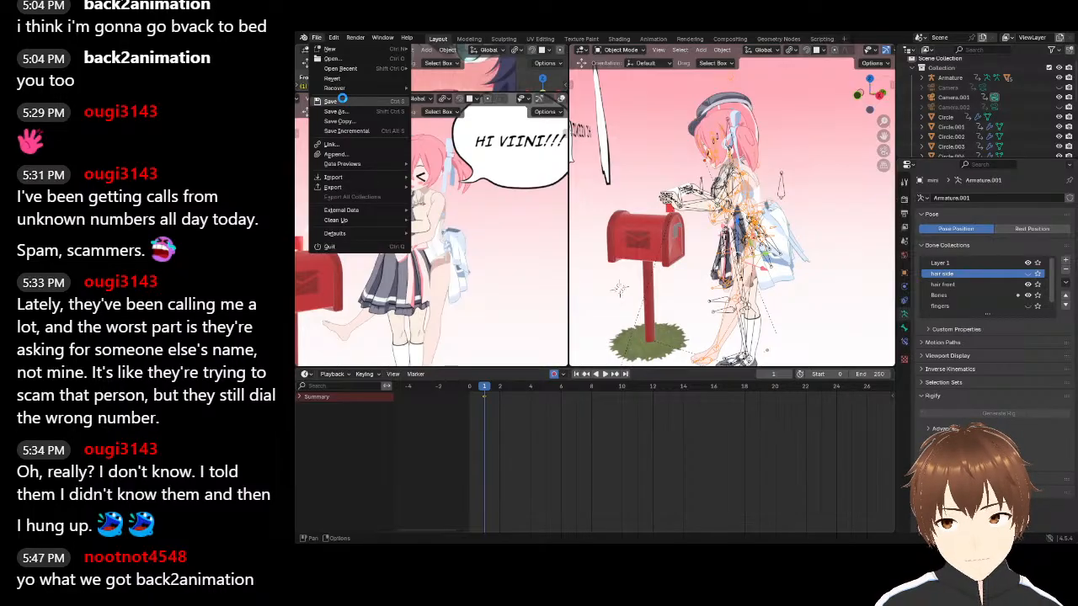
Save the file and select the head mesh of the girl with the cap
{"action": "left_click", "coordinate": [342, 99]}
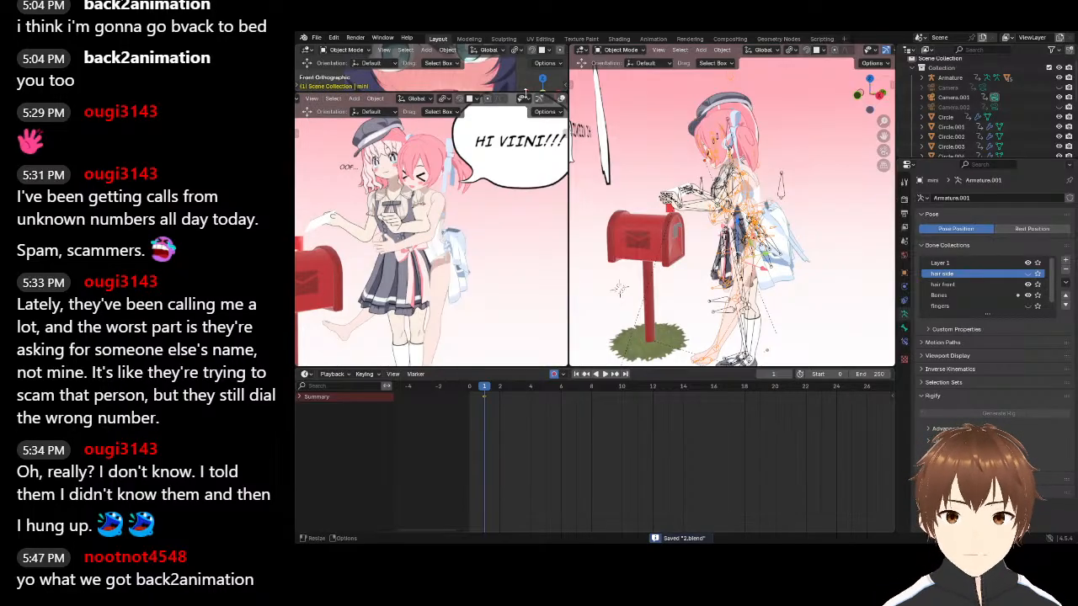
{"action": "middle_click_drag", "start_coordinate": [627, 173], "coordinate": [692, 184]}
{"action": "scroll", "coordinate": [696, 185], "scroll_direction": "up", "scroll_amount": 3}
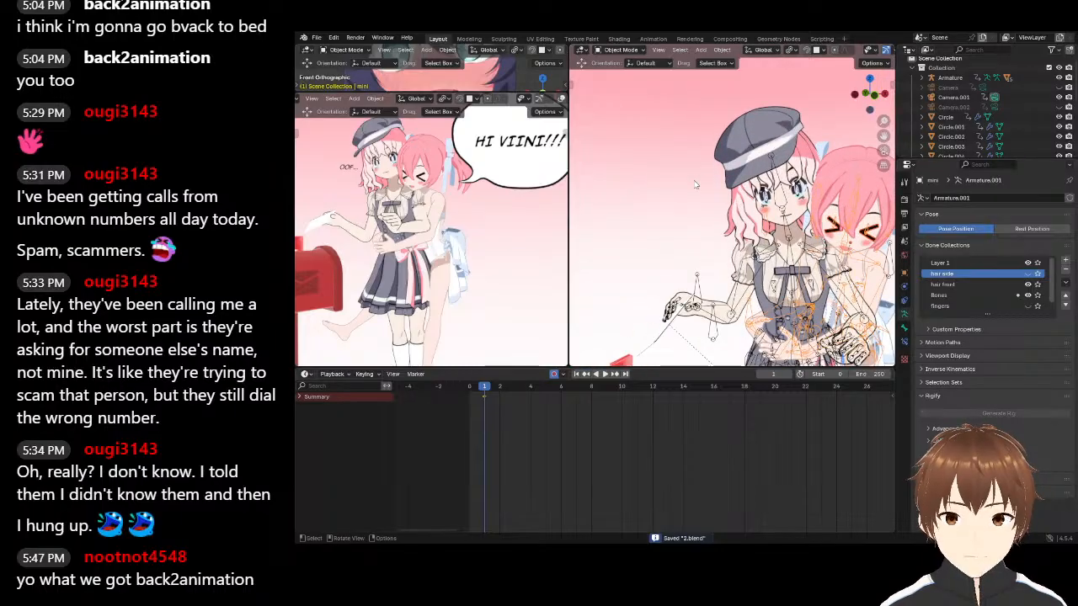
{"action": "scroll", "coordinate": [696, 184], "scroll_direction": "up", "scroll_amount": 4}
{"action": "left_click", "coordinate": [816, 222]}
{"action": "middle_click_drag", "start_coordinate": [841, 220], "coordinate": [782, 217], "text": "shift"}
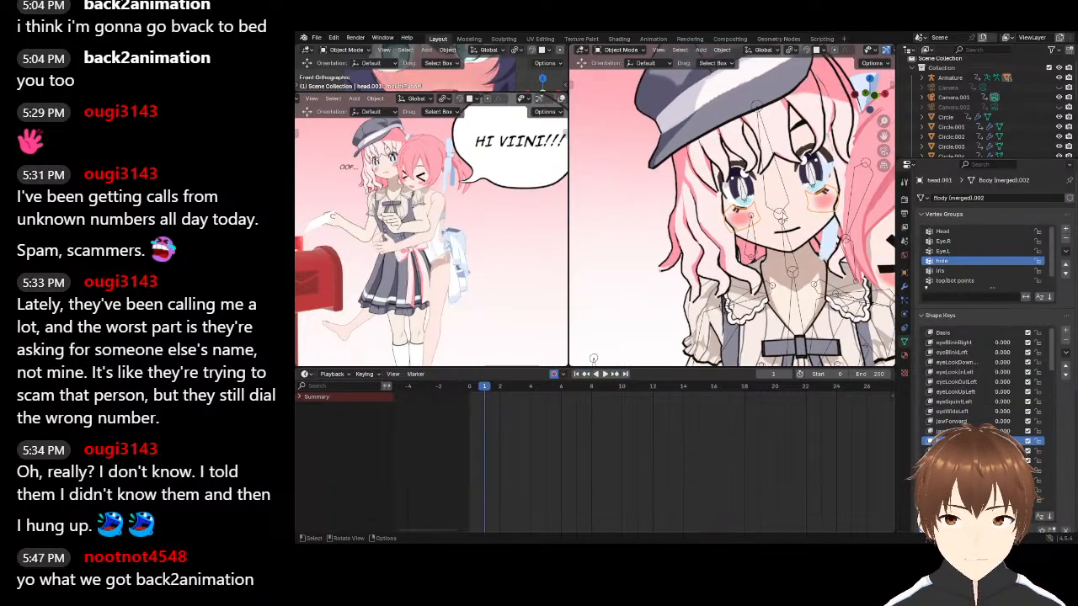
{"action": "left_click", "coordinate": [782, 217]}
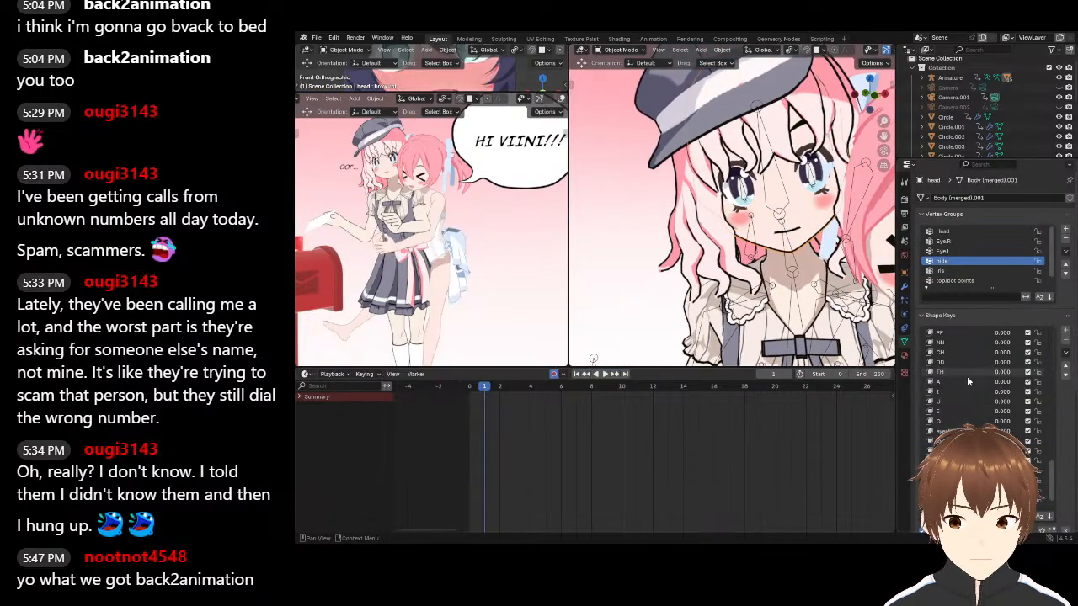
Close both eyes of the girl with the cap by setting the eyeBlinkRight and eyeBlinkLeft shape keys to 1.000
{"action": "scroll", "coordinate": [976, 390], "scroll_direction": "up", "scroll_amount": 2}
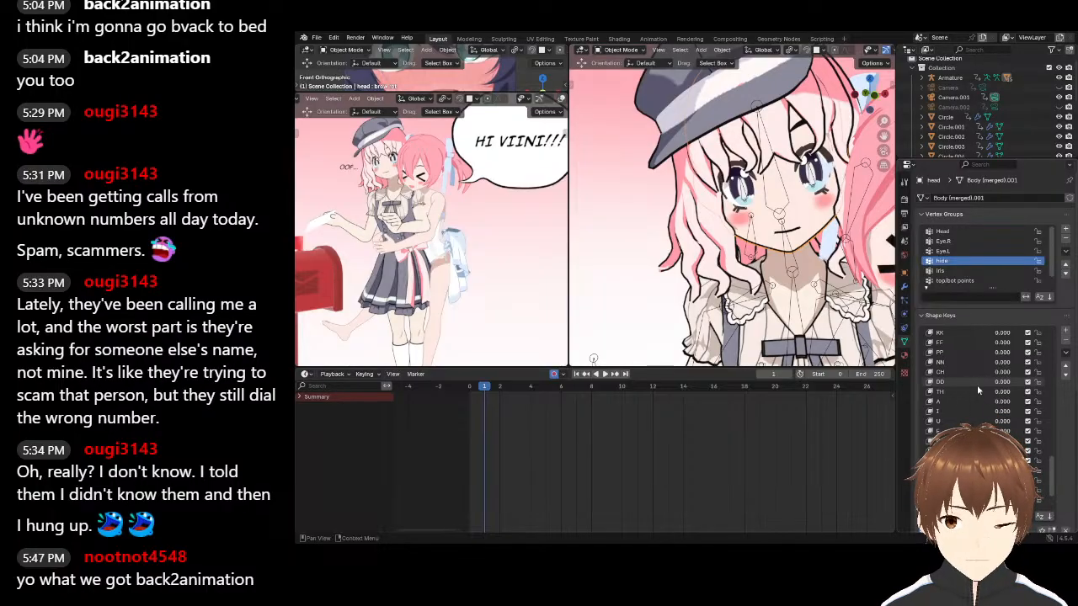
{"action": "scroll", "coordinate": [975, 375], "scroll_direction": "down", "scroll_amount": 10}
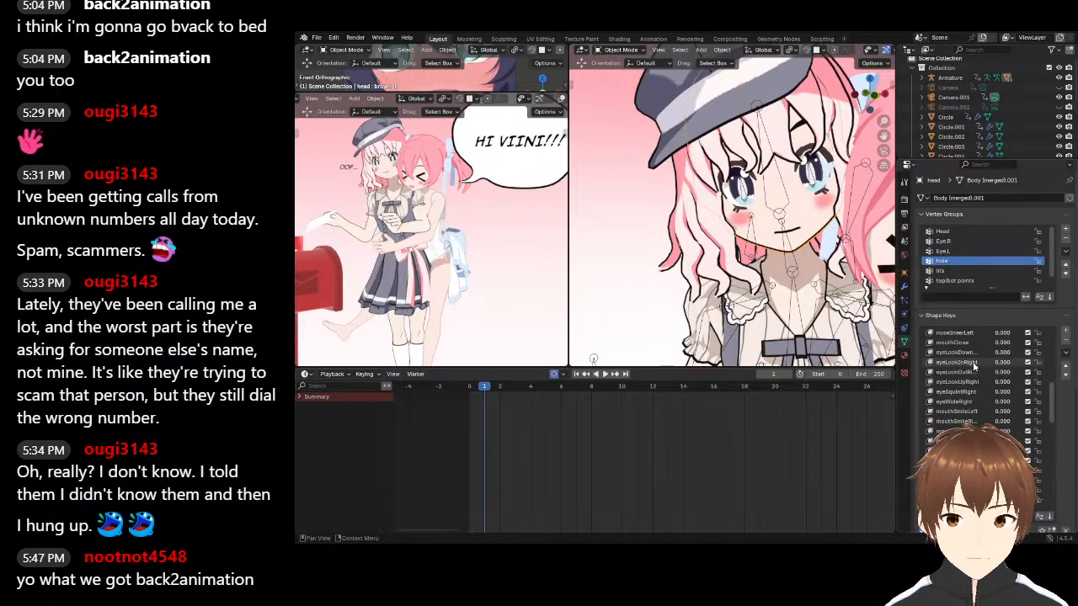
{"action": "scroll", "coordinate": [971, 354], "scroll_direction": "up", "scroll_amount": 5}
{"action": "left_click", "coordinate": [971, 344]}
{"action": "scroll", "coordinate": [970, 345], "scroll_direction": "down", "scroll_amount": 3}
{"action": "scroll", "coordinate": [1044, 472], "scroll_direction": "down", "scroll_amount": 4}
{"action": "left_click_drag", "start_coordinate": [998, 485], "coordinate": [1059, 484]}
{"action": "scroll", "coordinate": [977, 307], "scroll_direction": "up", "scroll_amount": 3}
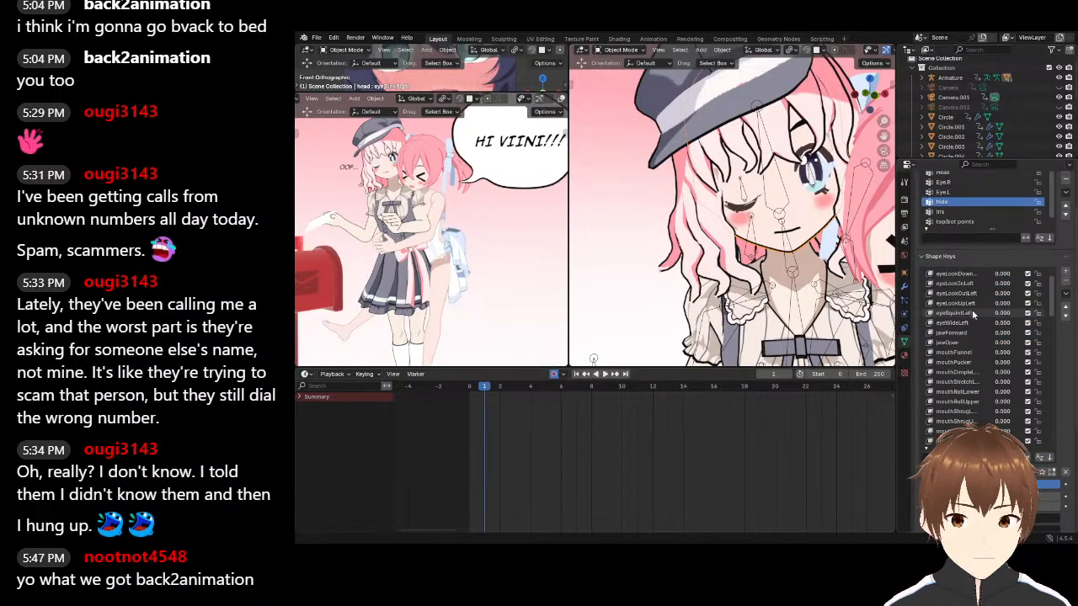
{"action": "left_click", "coordinate": [956, 293]}
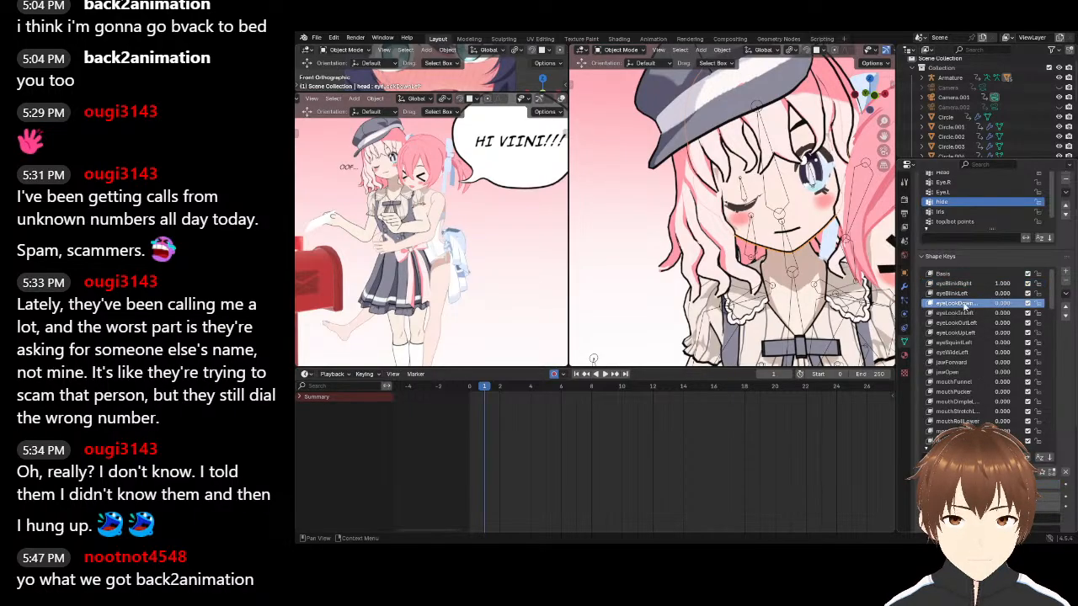
{"action": "left_click_drag", "start_coordinate": [1002, 484], "coordinate": [1059, 484]}
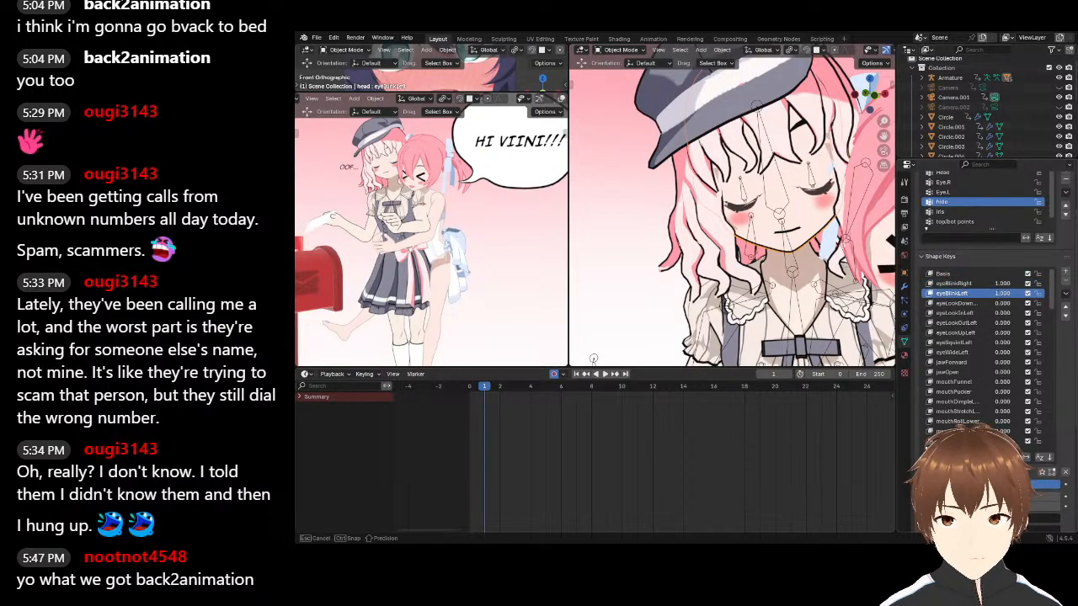
Filter the head's shape keys by "brow" and set brow down to 1.000 and brow forward to 0.420
{"action": "scroll", "coordinate": [971, 338], "scroll_direction": "down", "scroll_amount": 3}
{"action": "scroll", "coordinate": [972, 338], "scroll_direction": "down", "scroll_amount": 2}
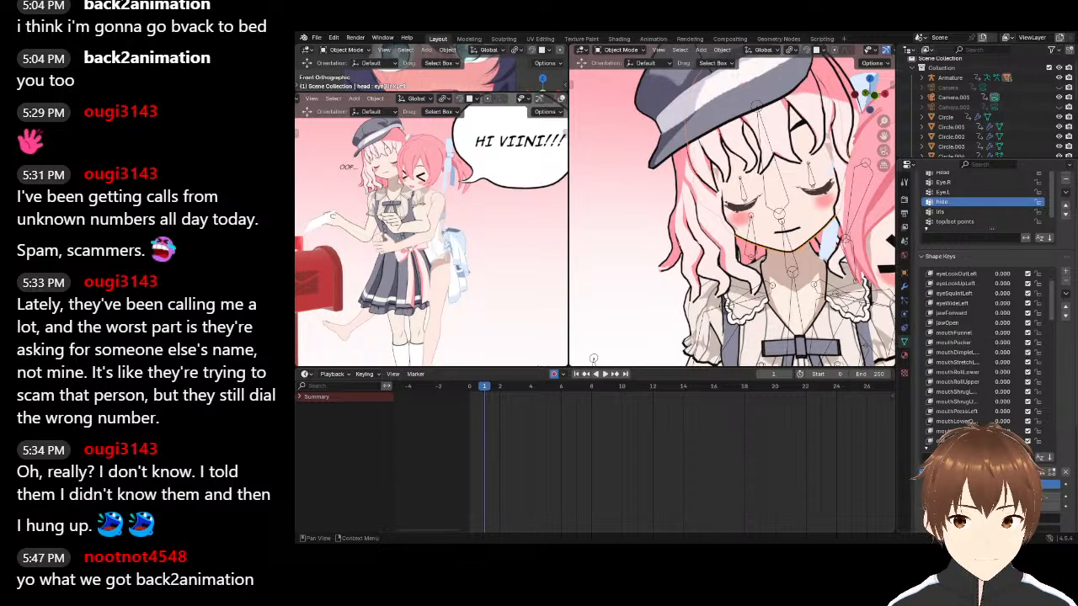
{"action": "type", "text": "brow"}
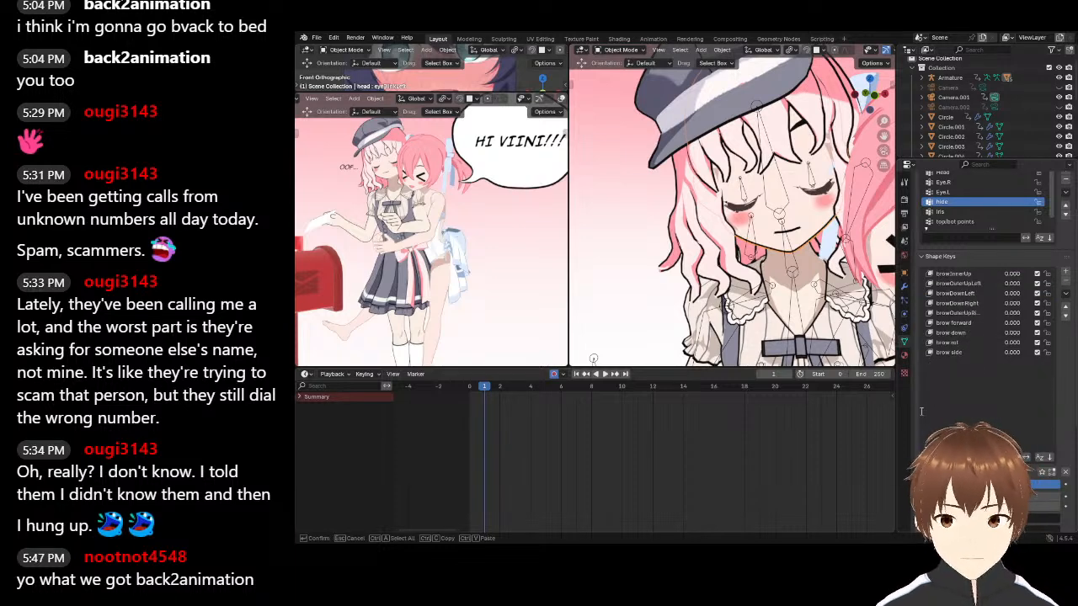
{"action": "left_click", "coordinate": [959, 284]}
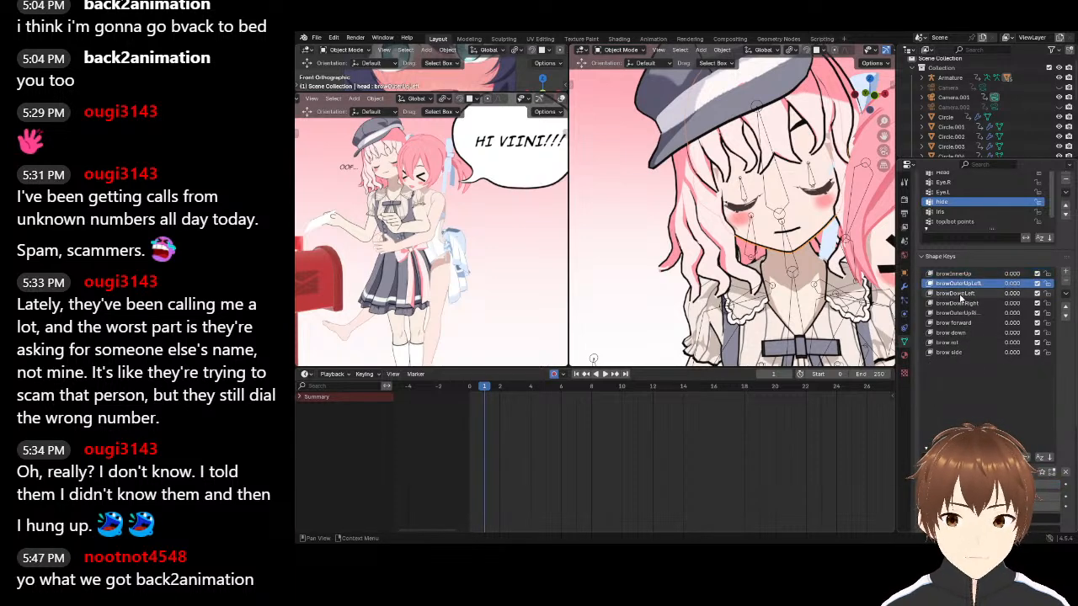
{"action": "left_click", "coordinate": [965, 333]}
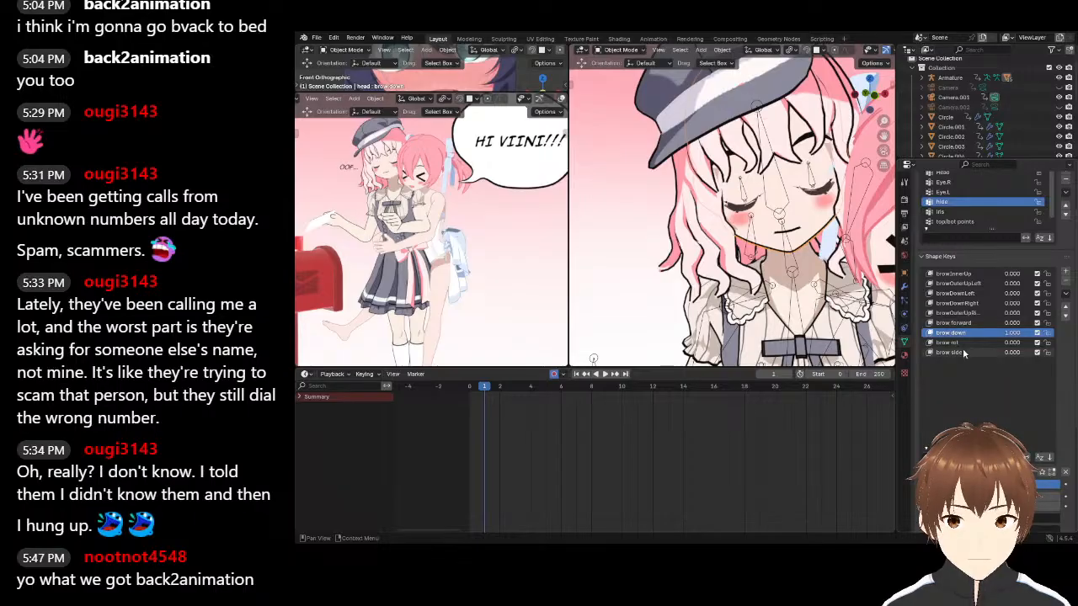
{"action": "left_click", "coordinate": [949, 352]}
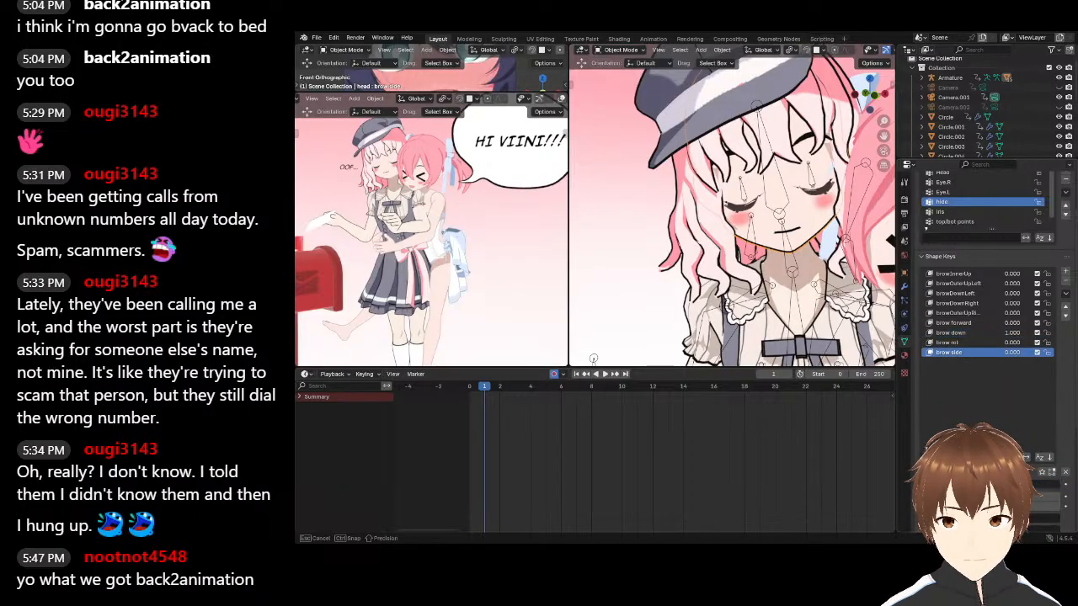
{"action": "left_click", "coordinate": [955, 333]}
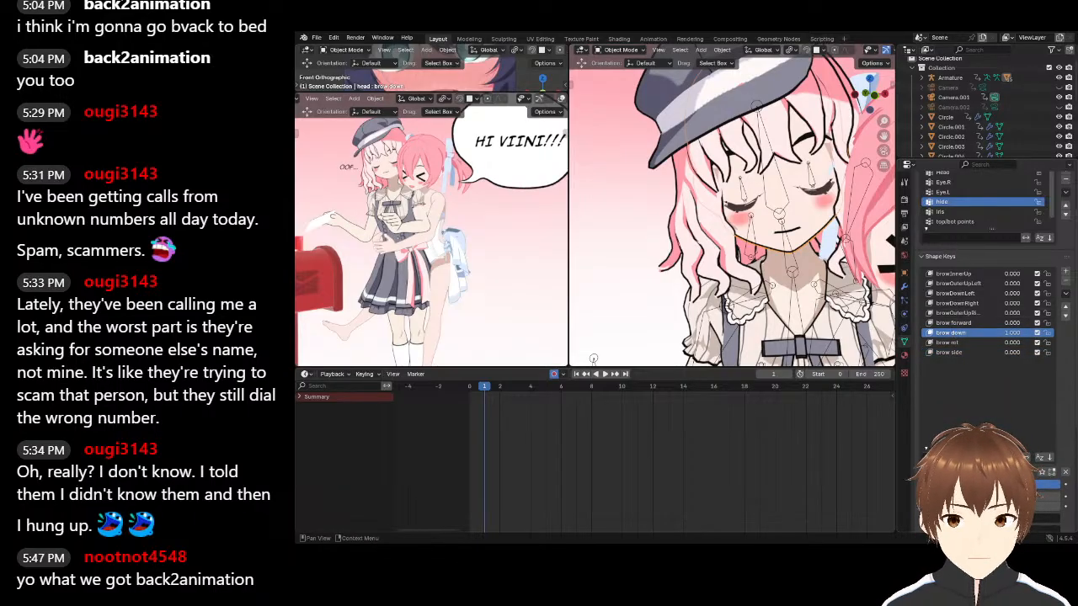
{"action": "left_click", "coordinate": [958, 323]}
{"action": "left_click_drag", "start_coordinate": [1012, 323], "coordinate": [1033, 322]}
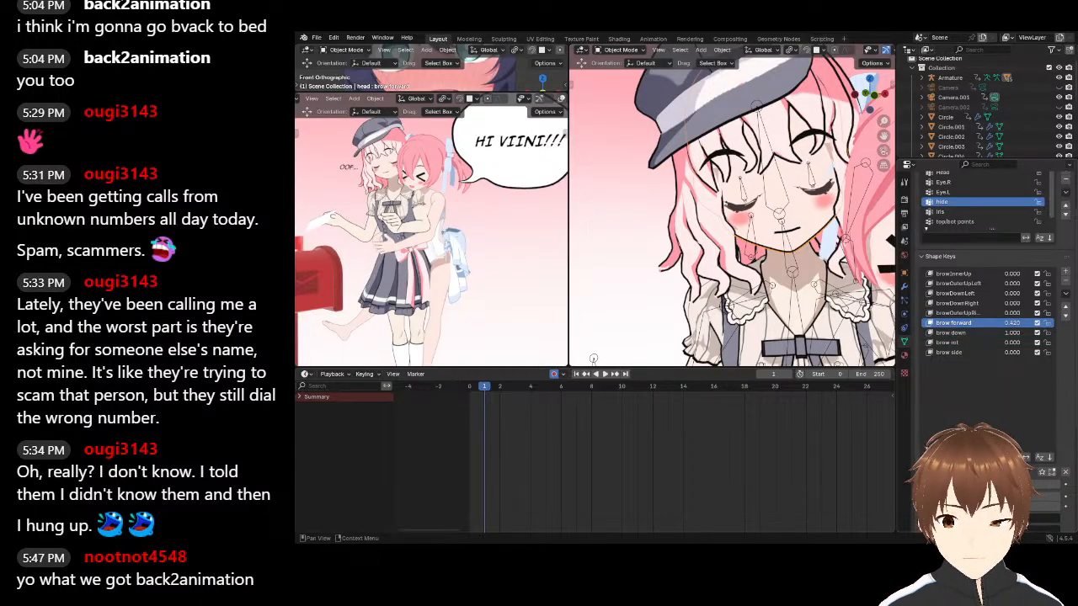
Set the browOuterUpRight, browOuterUpLeft, browDownLeft and browDownRight shape keys to 1.000
{"action": "left_click", "coordinate": [956, 312]}
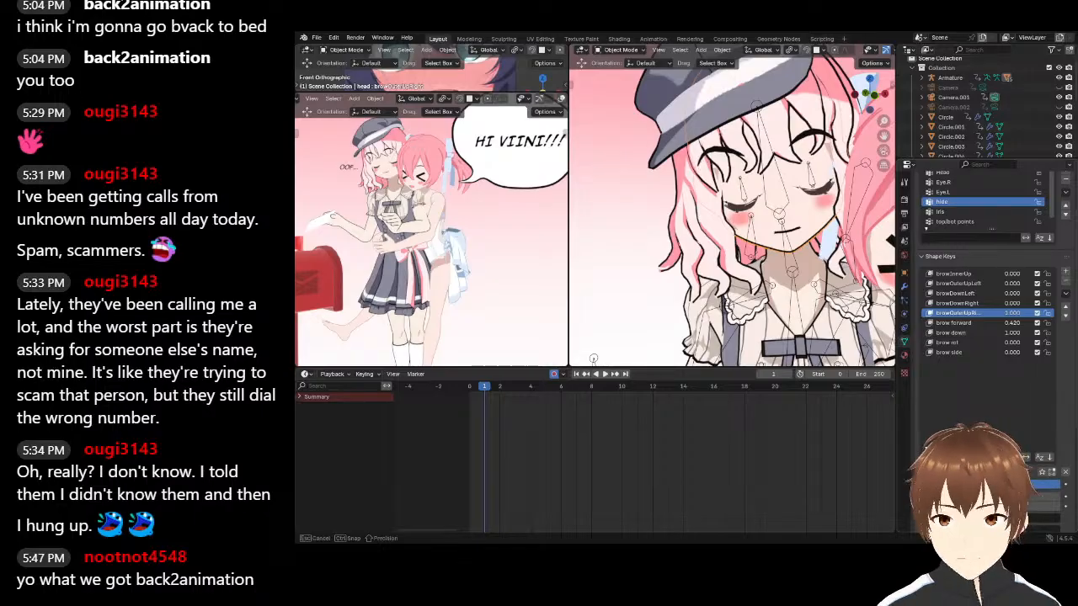
{"action": "left_click_drag", "start_coordinate": [1013, 313], "coordinate": [1022, 283]}
{"action": "left_click", "coordinate": [958, 283]}
{"action": "left_click", "coordinate": [956, 293]}
{"action": "left_click_drag", "start_coordinate": [1013, 293], "coordinate": [1031, 303]}
{"action": "left_click", "coordinate": [956, 303]}
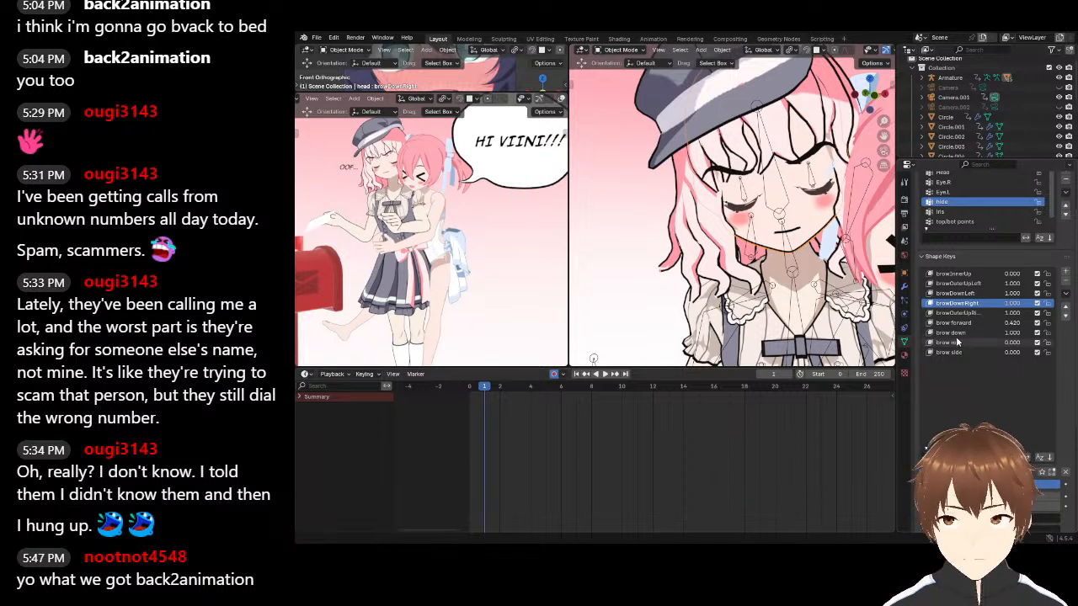
Try the brow rot and brow side shape keys, and set brow forward to 0.000
{"action": "left_click", "coordinate": [960, 344]}
{"action": "mouse_move", "coordinate": [1012, 343]}
{"action": "left_mouse_down"}
{"action": "mouse_move", "coordinate": [1032, 343]}
{"action": "mouse_move", "coordinate": [1009, 343]}
{"action": "mouse_move", "coordinate": [1023, 353]}
{"action": "mouse_move", "coordinate": [1011, 353]}
{"action": "left_mouse_up"}
{"action": "left_click", "coordinate": [948, 354]}
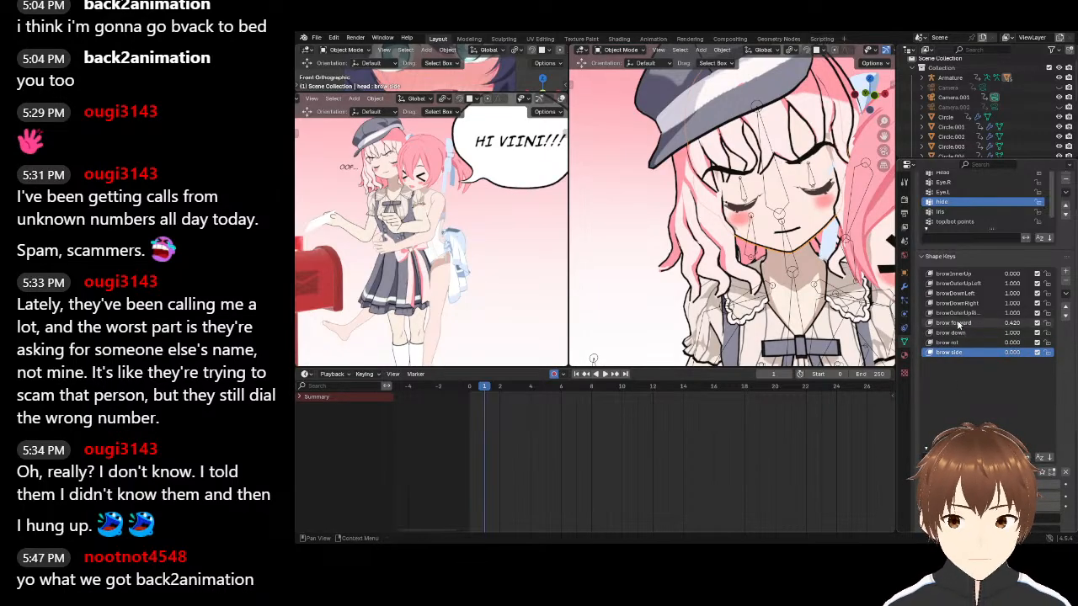
{"action": "left_click", "coordinate": [959, 325]}
{"action": "left_click_drag", "start_coordinate": [1012, 323], "coordinate": [1000, 323]}
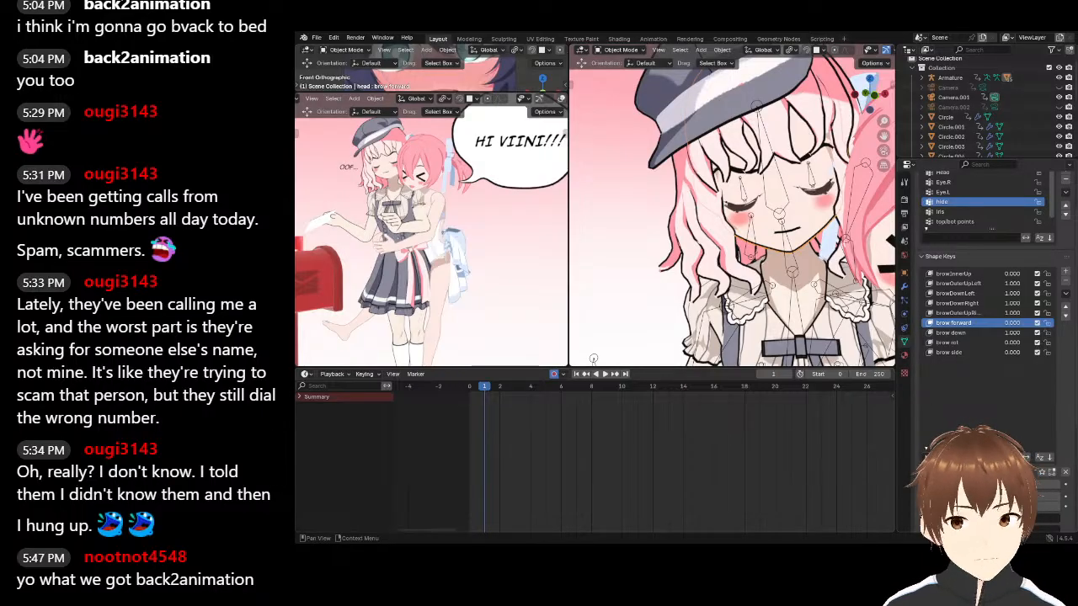
Clear the shape key filter, try the O mouth shape, and set the U mouth shape key to 1.000
{"action": "left_click", "coordinate": [1014, 458]}
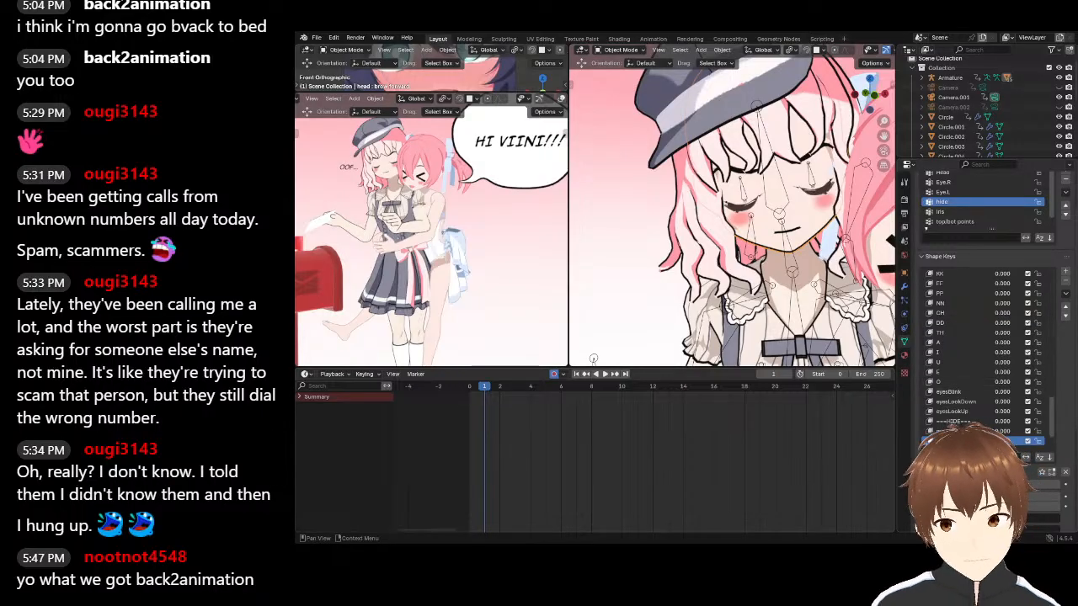
{"action": "mouse_move", "coordinate": [1002, 382]}
{"action": "left_mouse_down"}
{"action": "mouse_move", "coordinate": [1052, 382]}
{"action": "mouse_move", "coordinate": [985, 381]}
{"action": "left_mouse_up"}
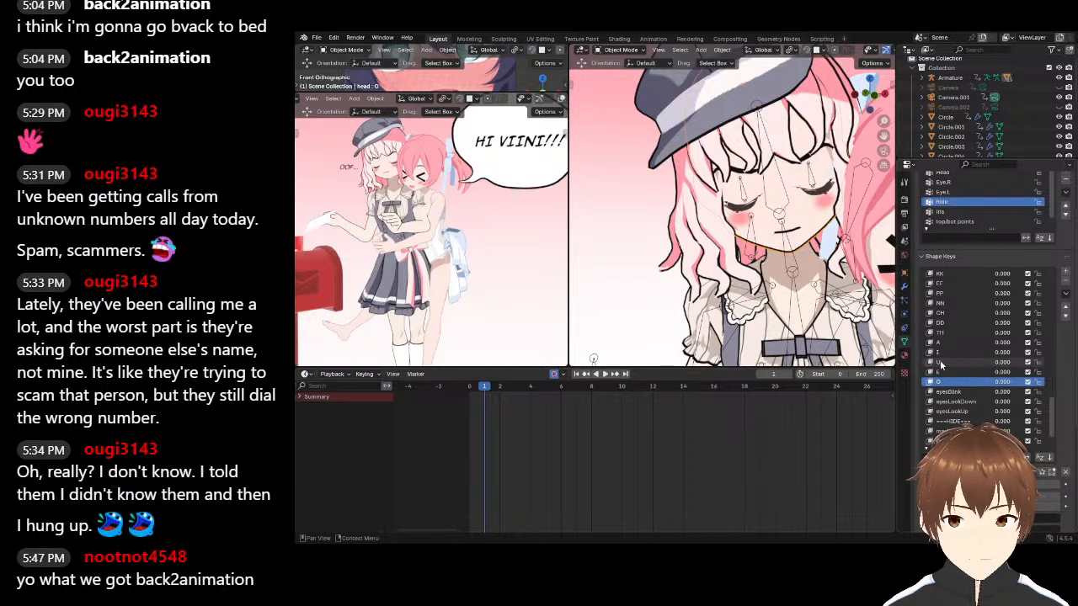
{"action": "left_click", "coordinate": [940, 363]}
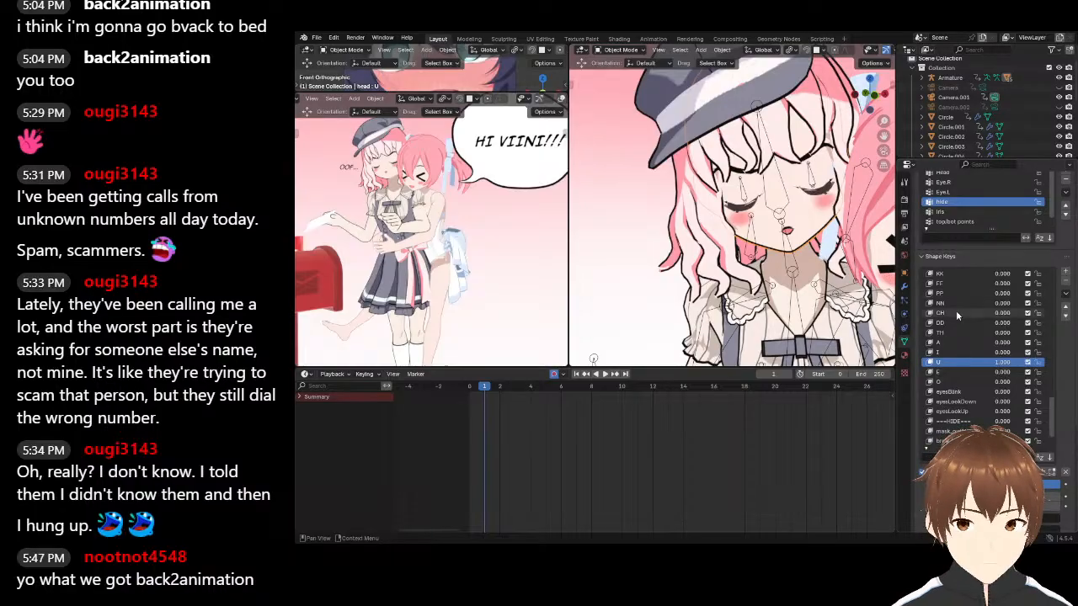
Try adjusting the eyeBlinkRight shape key of the girl with the cap
{"action": "scroll", "coordinate": [995, 361], "scroll_direction": "down", "scroll_amount": 10}
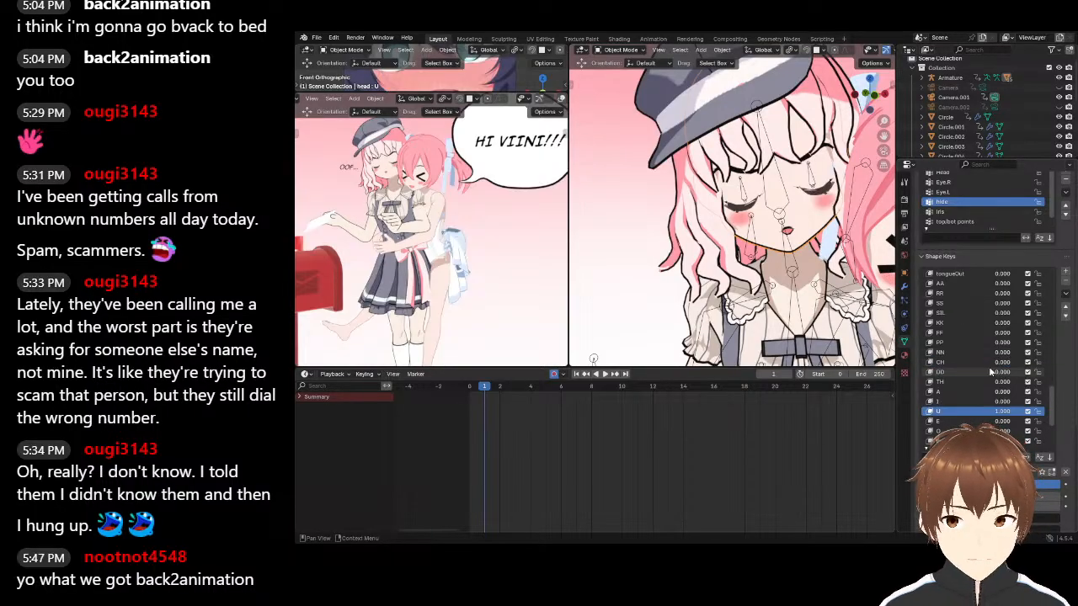
{"action": "scroll", "coordinate": [1002, 372], "scroll_direction": "up", "scroll_amount": 8}
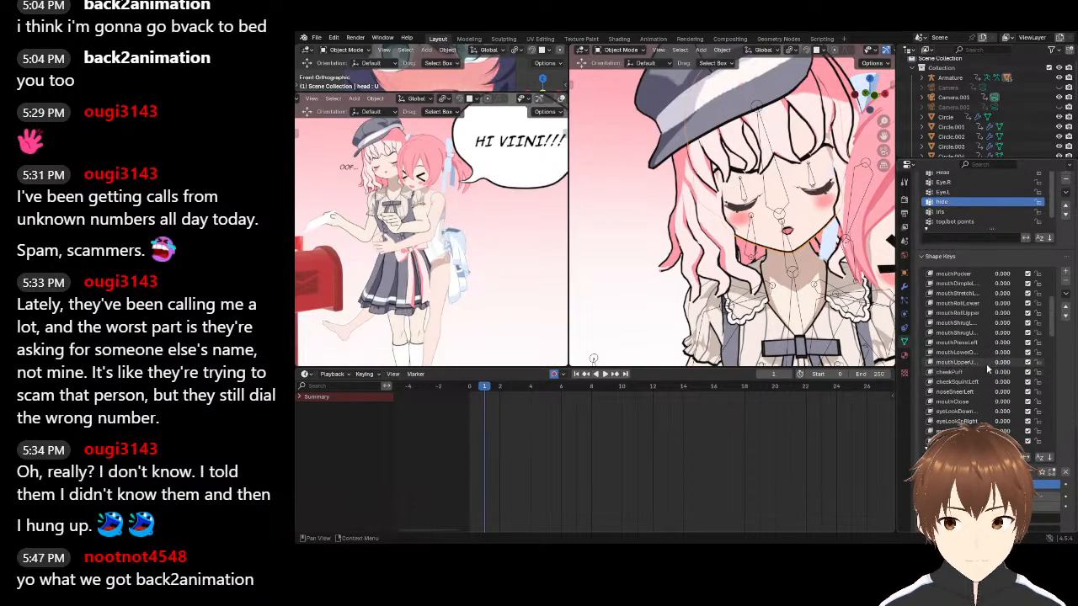
{"action": "left_click", "coordinate": [968, 284]}
{"action": "mouse_move", "coordinate": [1015, 485]}
{"action": "left_mouse_down"}
{"action": "mouse_move", "coordinate": [957, 485]}
{"action": "mouse_move", "coordinate": [1002, 485]}
{"action": "left_mouse_up"}
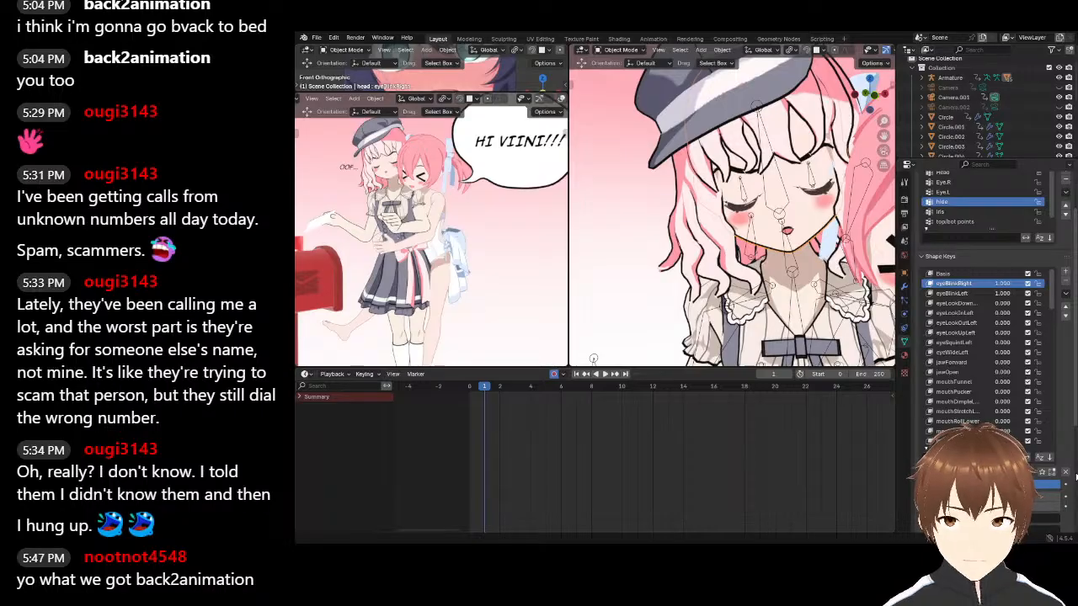
Select the hugging girl's armature, enter Pose Mode and rotate her hand bone at the other girl's waist
{"action": "scroll", "coordinate": [680, 252], "scroll_direction": "down", "scroll_amount": 5}
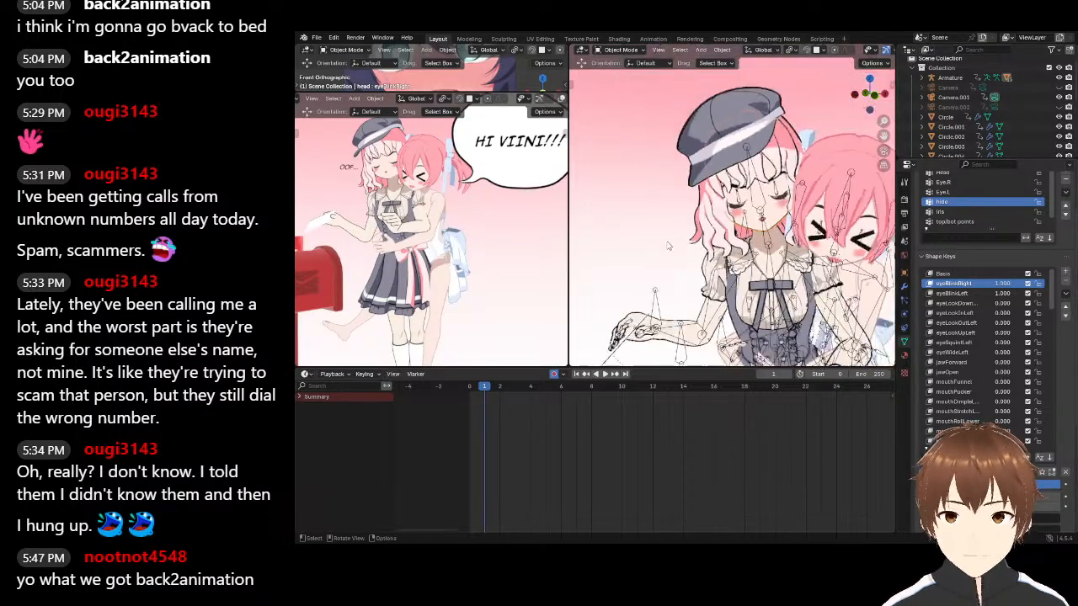
{"action": "middle_click_drag", "start_coordinate": [680, 256], "coordinate": [765, 245], "text": "shift"}
{"action": "left_click", "coordinate": [800, 315]}
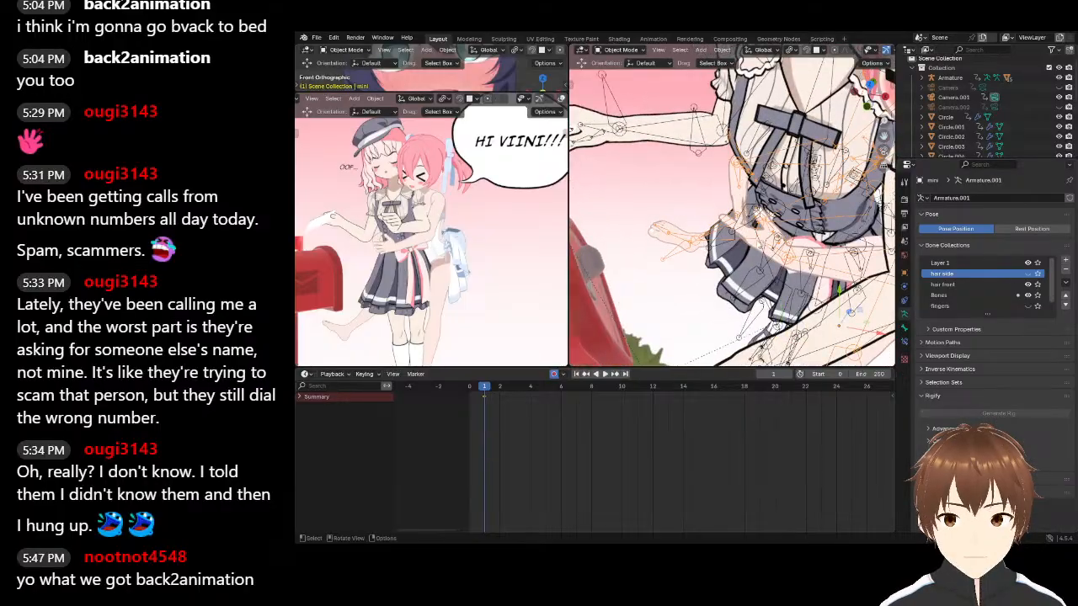
{"action": "left_click", "coordinate": [596, 53]}
{"action": "left_click", "coordinate": [615, 83]}
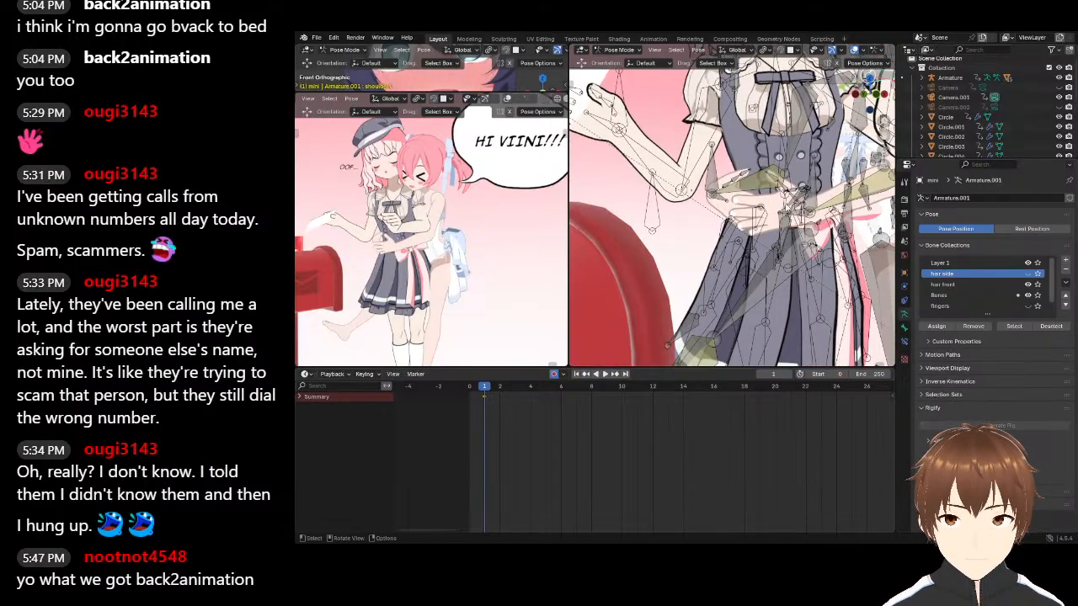
{"action": "key", "text": "r"}
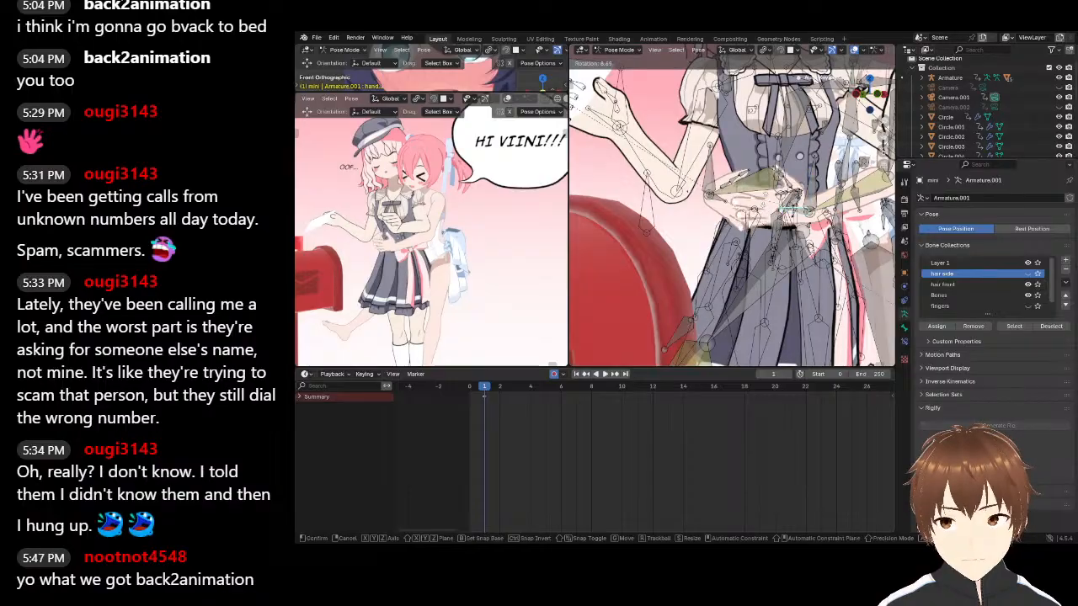
{"action": "left_click", "coordinate": [749, 202]}
Move the hugging girl's IK hand bone about 0.017 m in X and 0.033 m in Y, and return to Object Mode
{"action": "middle_click_drag", "start_coordinate": [749, 202], "coordinate": [730, 212]}
{"action": "left_click", "coordinate": [726, 224]}
{"action": "key", "text": "g"}
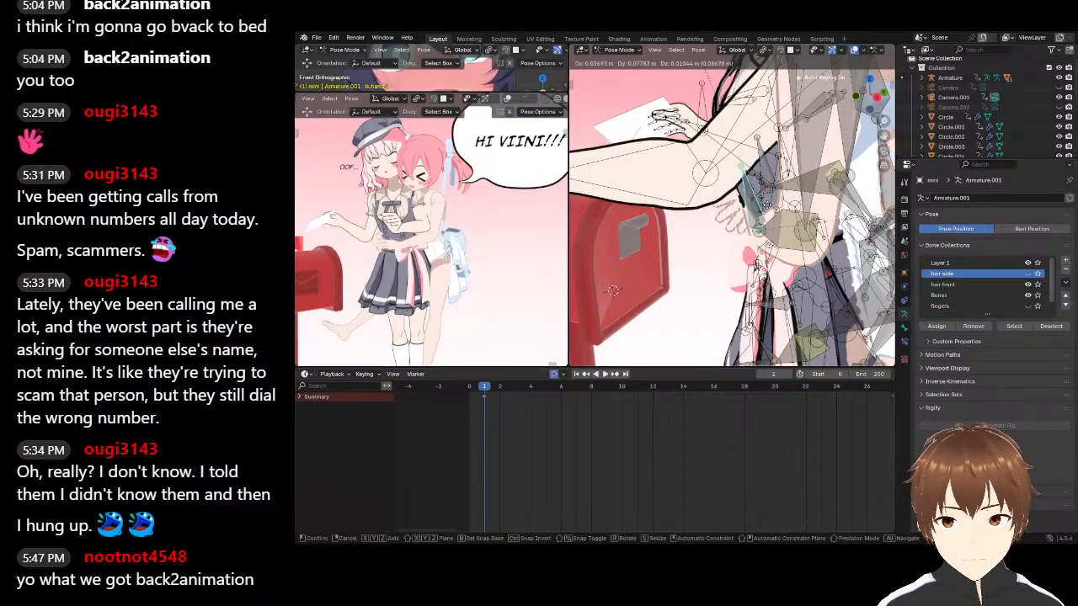
{"action": "left_click", "coordinate": [735, 233]}
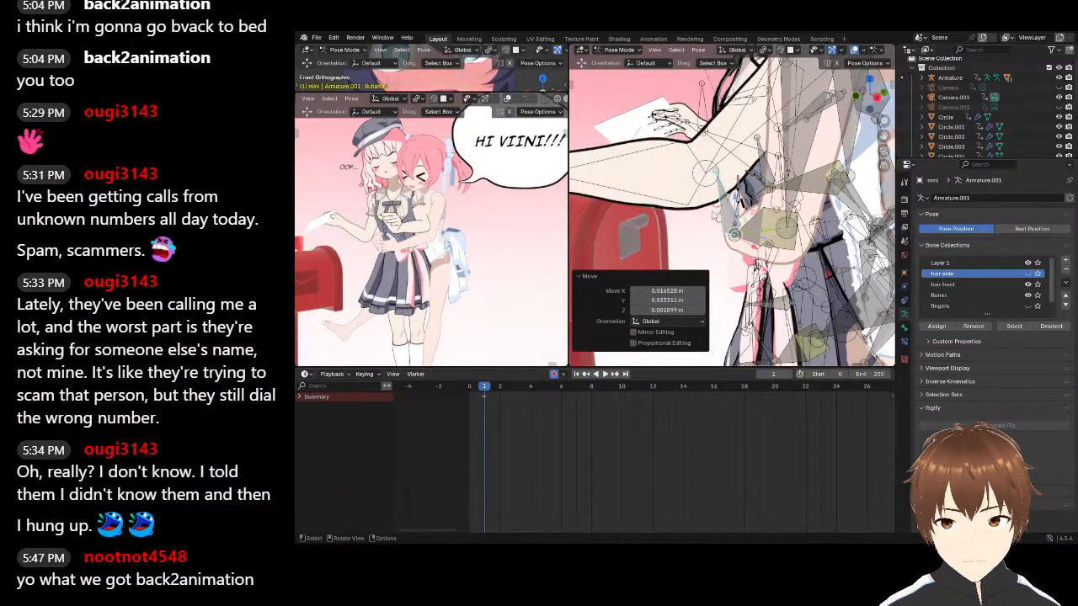
{"action": "middle_click_drag", "start_coordinate": [660, 210], "coordinate": [716, 208]}
{"action": "scroll", "coordinate": [716, 207], "scroll_direction": "down", "scroll_amount": 5}
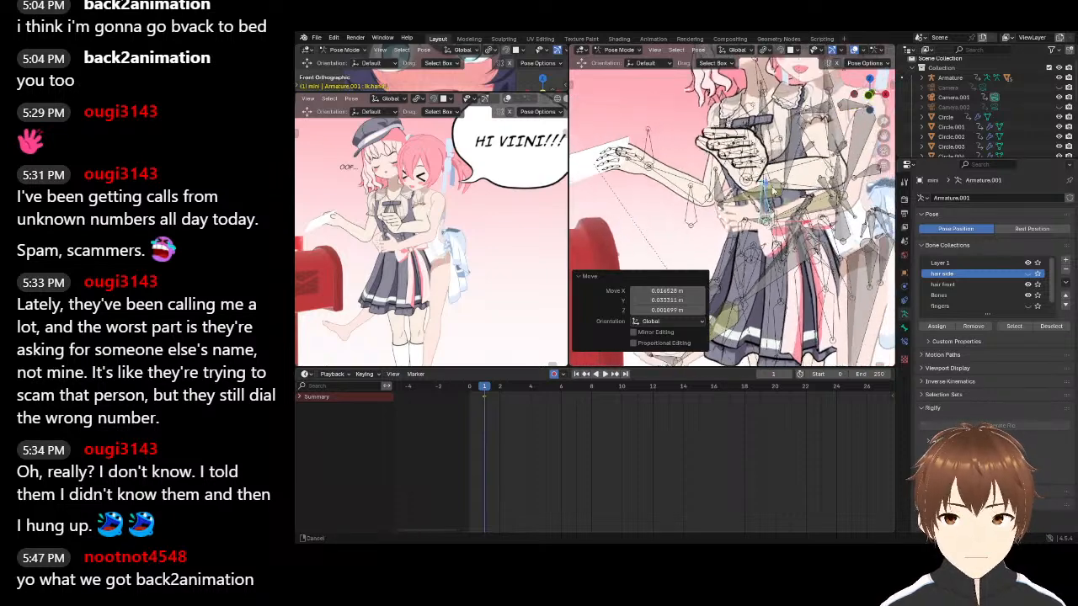
{"action": "left_click", "coordinate": [607, 51]}
{"action": "left_click", "coordinate": [619, 59]}
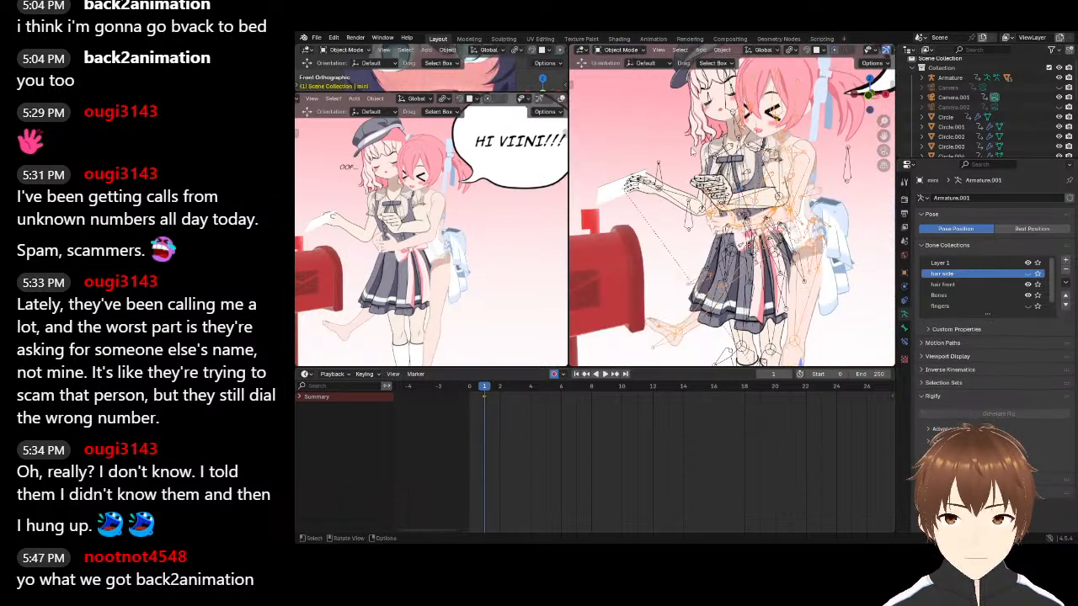
Select the armature of the girl with the cap, enter Pose Mode and reposition her free hand bone in front of her chest
{"action": "left_click", "coordinate": [662, 165]}
{"action": "left_click", "coordinate": [616, 51]}
{"action": "left_click", "coordinate": [620, 82]}
{"action": "middle_click_drag", "start_coordinate": [784, 172], "coordinate": [660, 181]}
{"action": "middle_click_drag", "start_coordinate": [613, 311], "coordinate": [758, 305]}
{"action": "key", "text": "g"}
{"action": "left_click", "coordinate": [729, 217]}
{"action": "middle_click_drag", "start_coordinate": [729, 218], "coordinate": [796, 263]}
{"action": "key", "text": "g"}
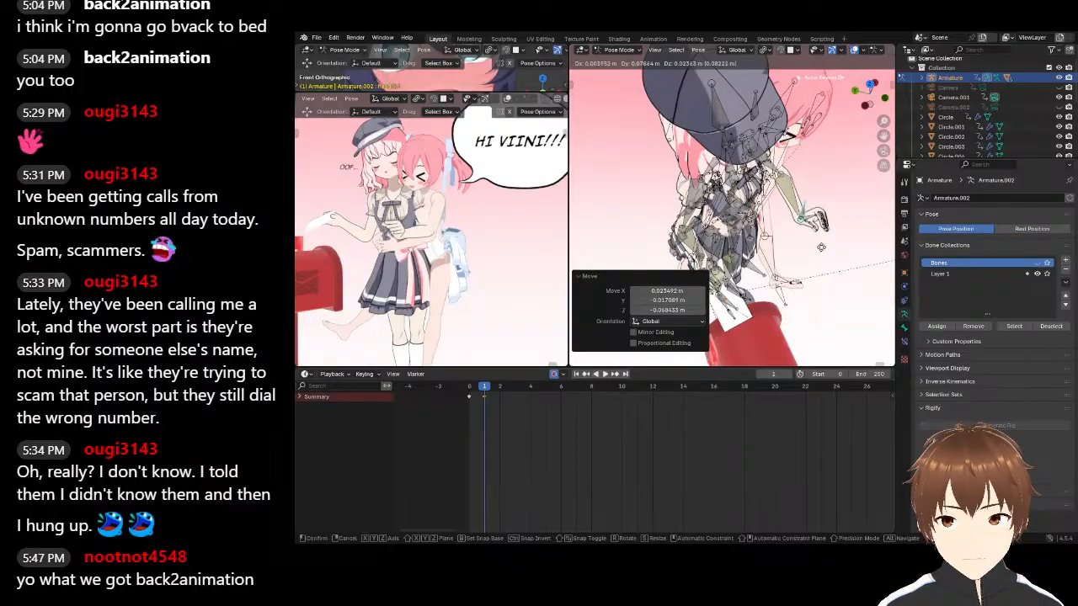
{"action": "left_click", "coordinate": [821, 256]}
Pull the capped girl's free hand bone forward from her chest in several moves, ending with one of about 0.015 m in Y
{"action": "middle_click_drag", "start_coordinate": [821, 256], "coordinate": [768, 171]}
{"action": "key", "text": "g"}
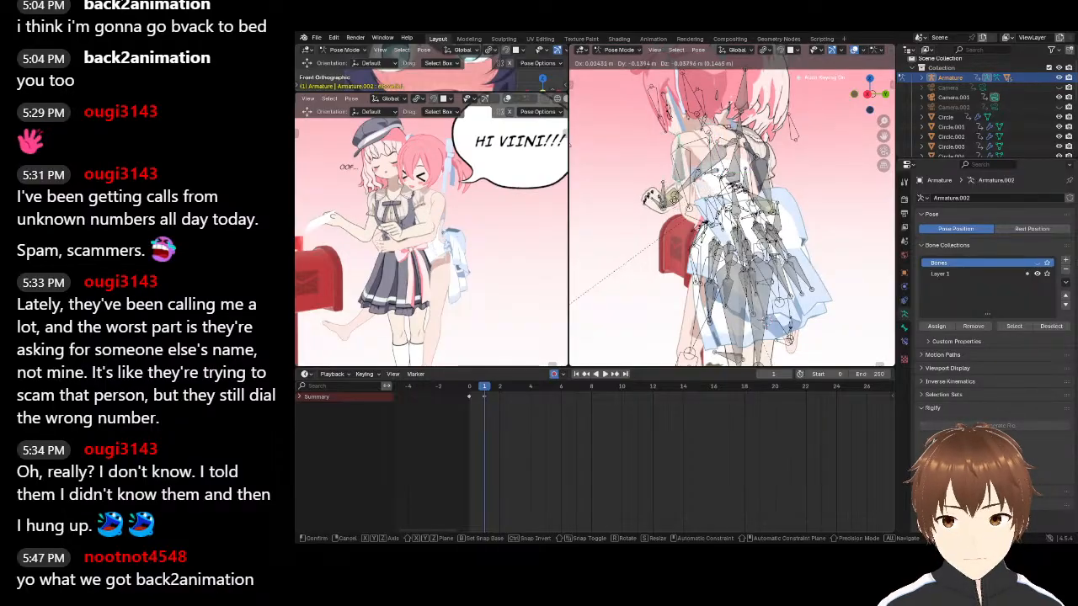
{"action": "left_click", "coordinate": [759, 183]}
{"action": "middle_click_drag", "start_coordinate": [759, 183], "coordinate": [800, 181]}
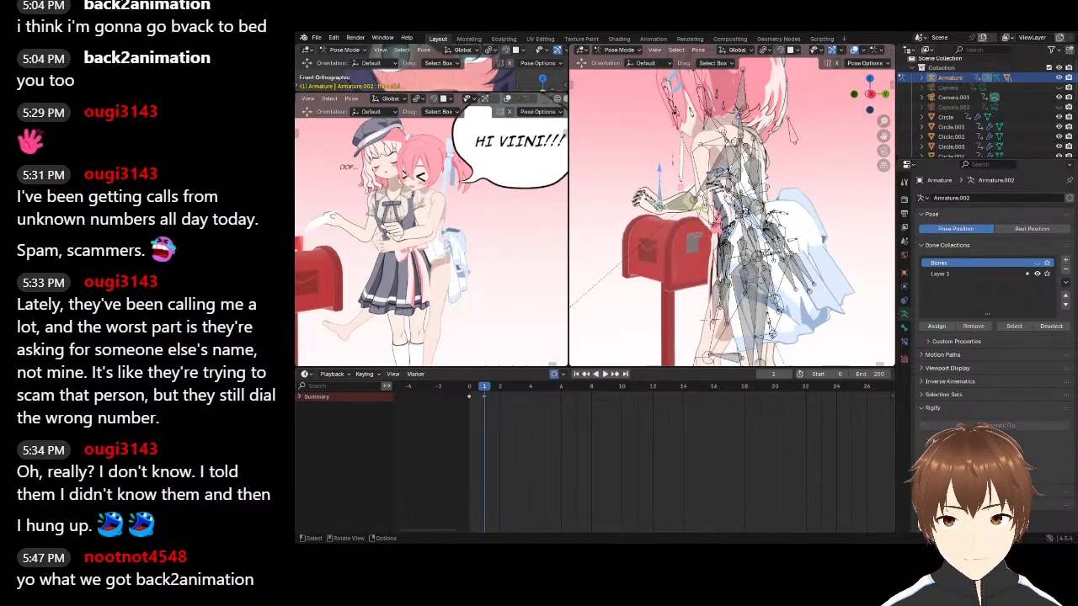
{"action": "key", "text": "g"}
{"action": "left_click", "coordinate": [683, 177]}
{"action": "key", "text": "g"}
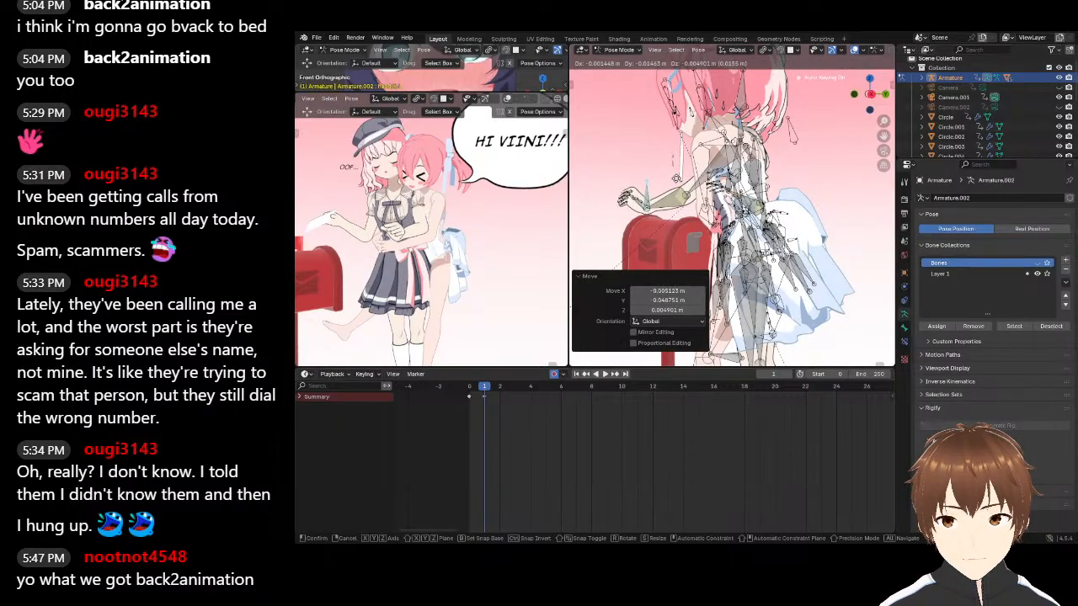
{"action": "left_click", "coordinate": [678, 182]}
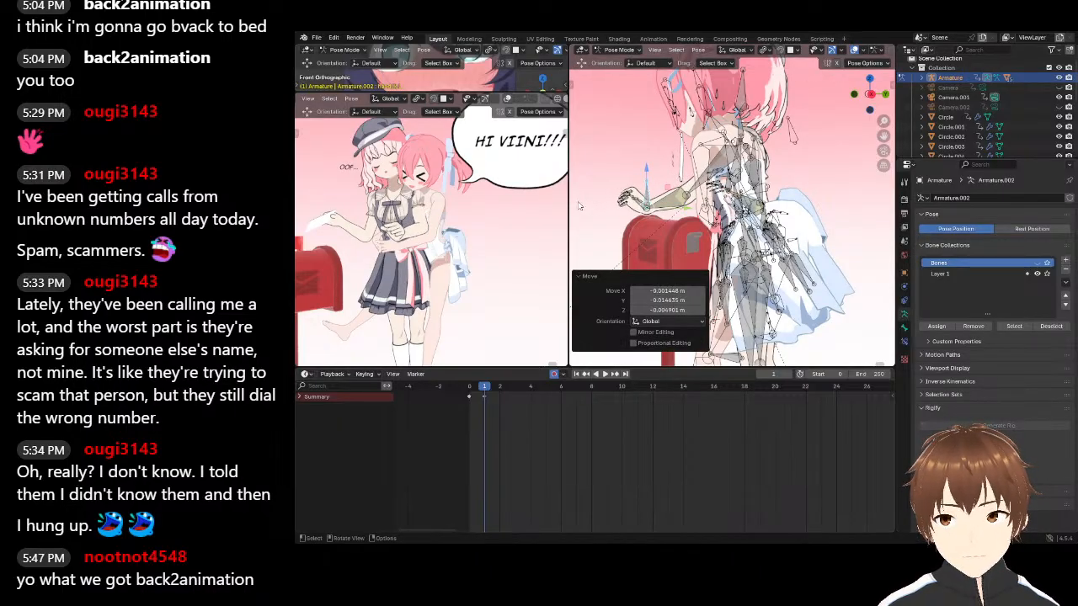
{"action": "scroll", "coordinate": [455, 222], "scroll_direction": "down", "scroll_amount": 2}
{"action": "scroll", "coordinate": [453, 225], "scroll_direction": "up", "scroll_amount": 1}
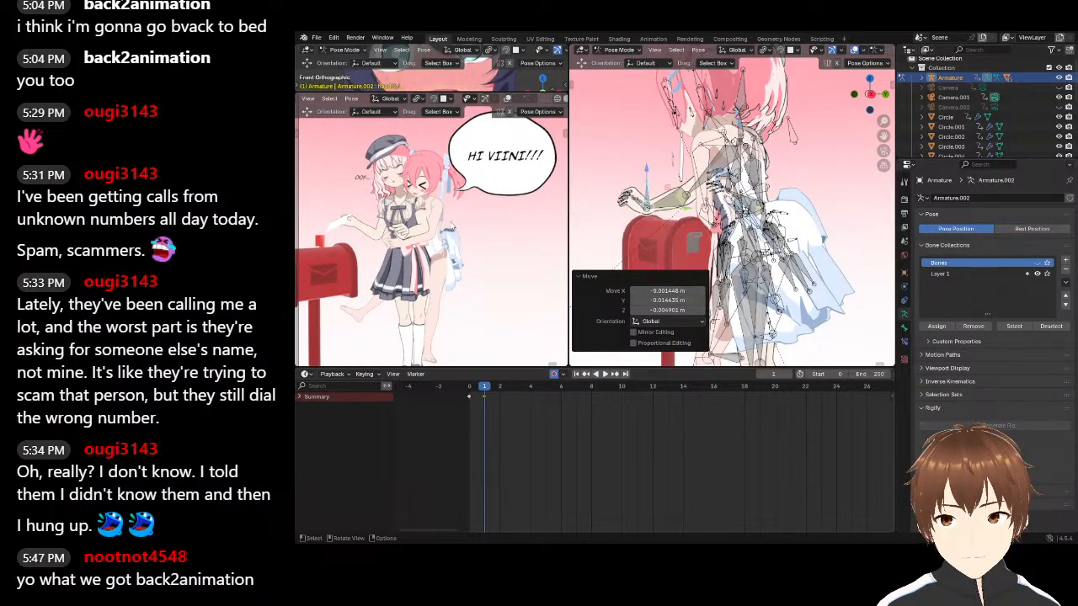
{"action": "scroll", "coordinate": [449, 223], "scroll_direction": "up", "scroll_amount": 1}
Save the scene to the existing 2.blend file
{"action": "left_click", "coordinate": [316, 38]}
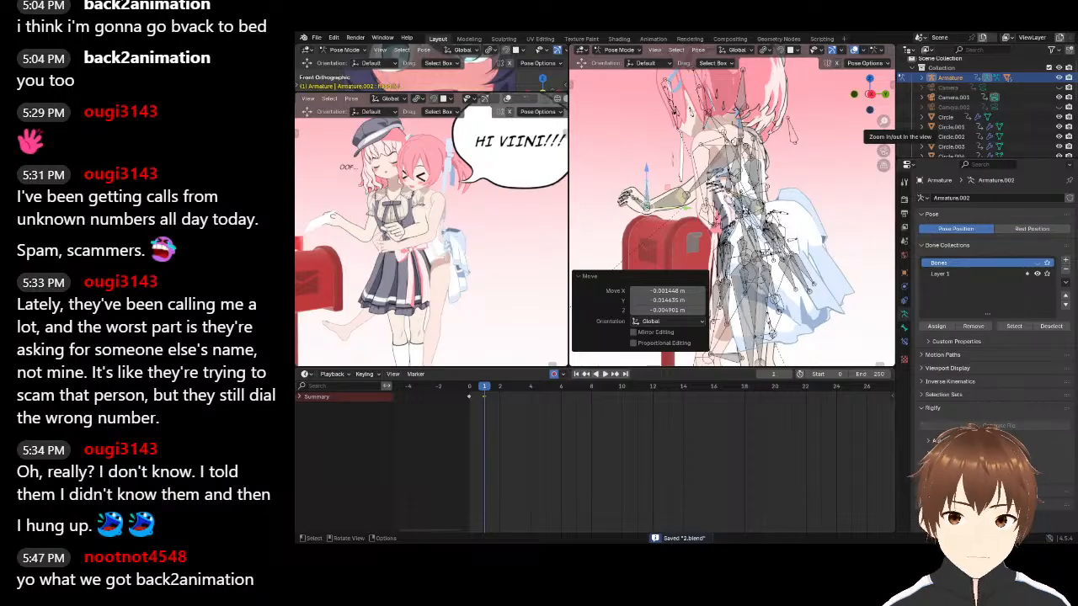
{"action": "left_click", "coordinate": [316, 38]}
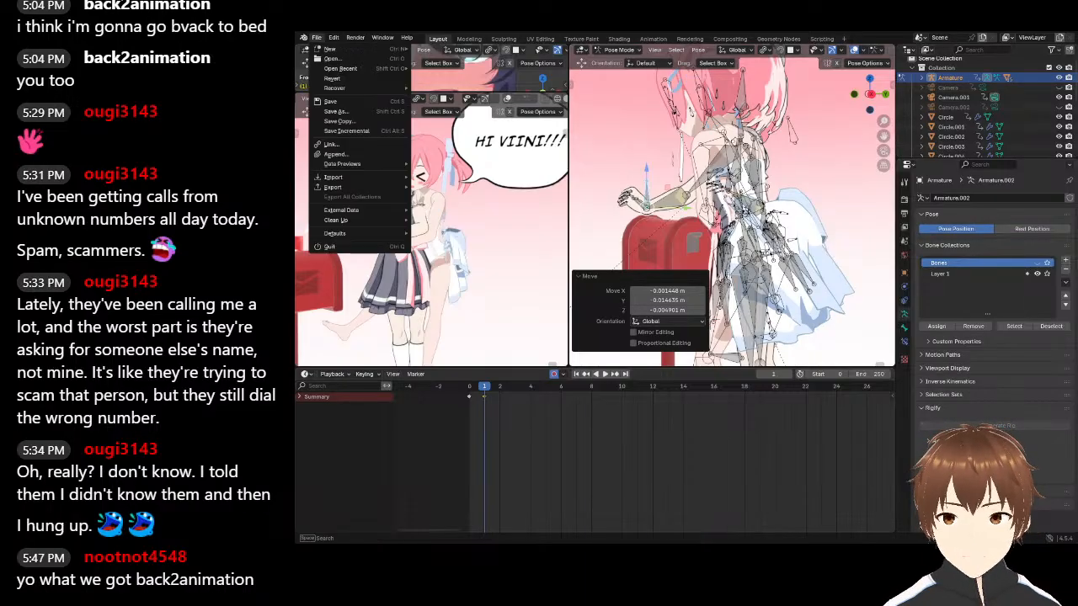
{"action": "left_click", "coordinate": [331, 100]}
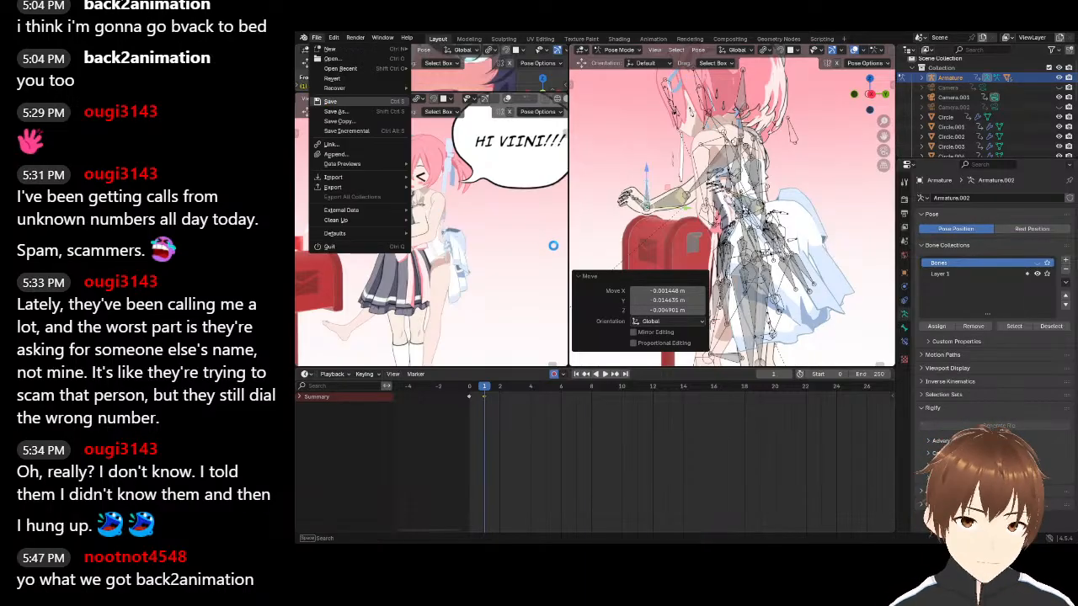